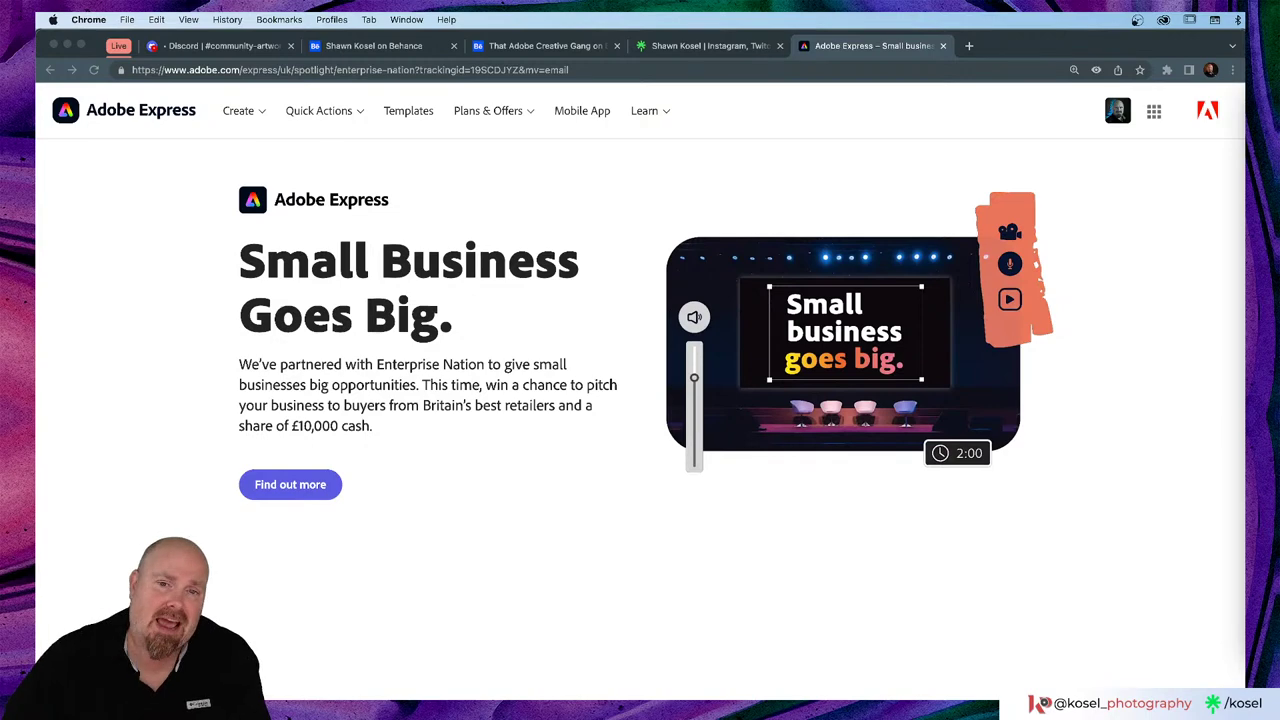
Step: Read the How to enter section of the Small Business Goes Big page, viewing entry steps 3 and 2 and magnifying the deadline
scroll(572, 486, "down", 5)
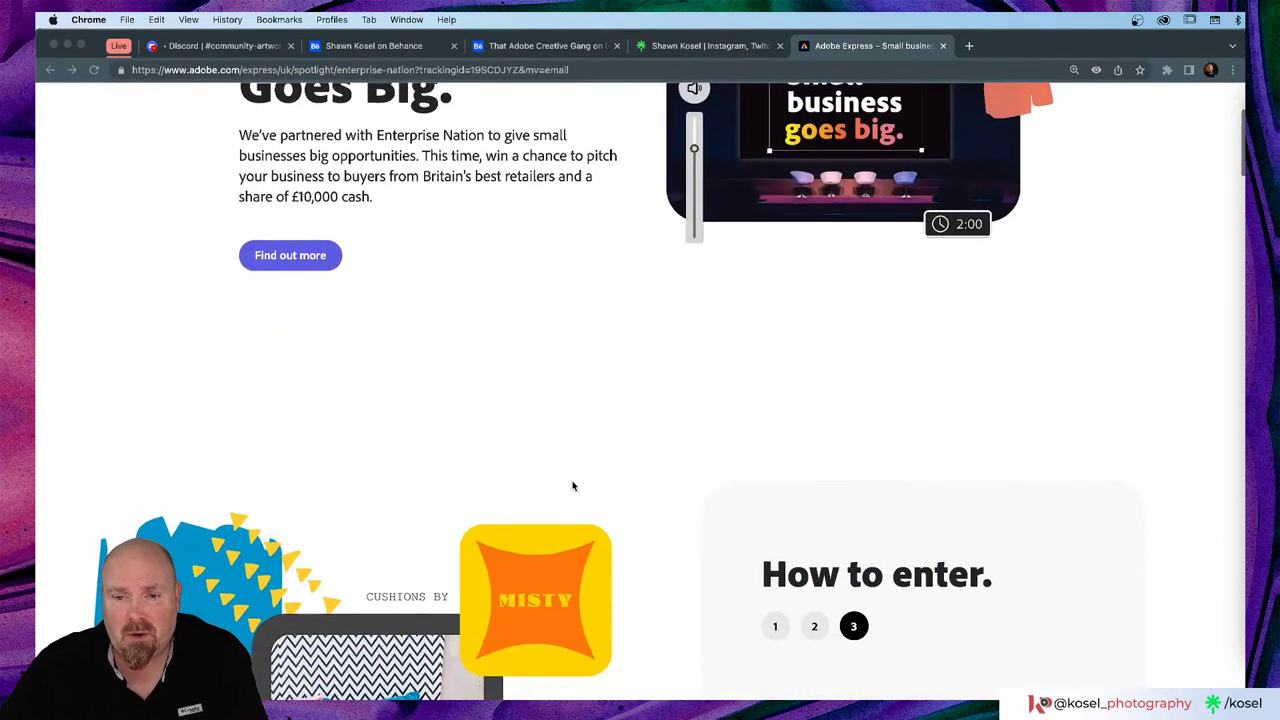
scroll(694, 507, "down", 5)
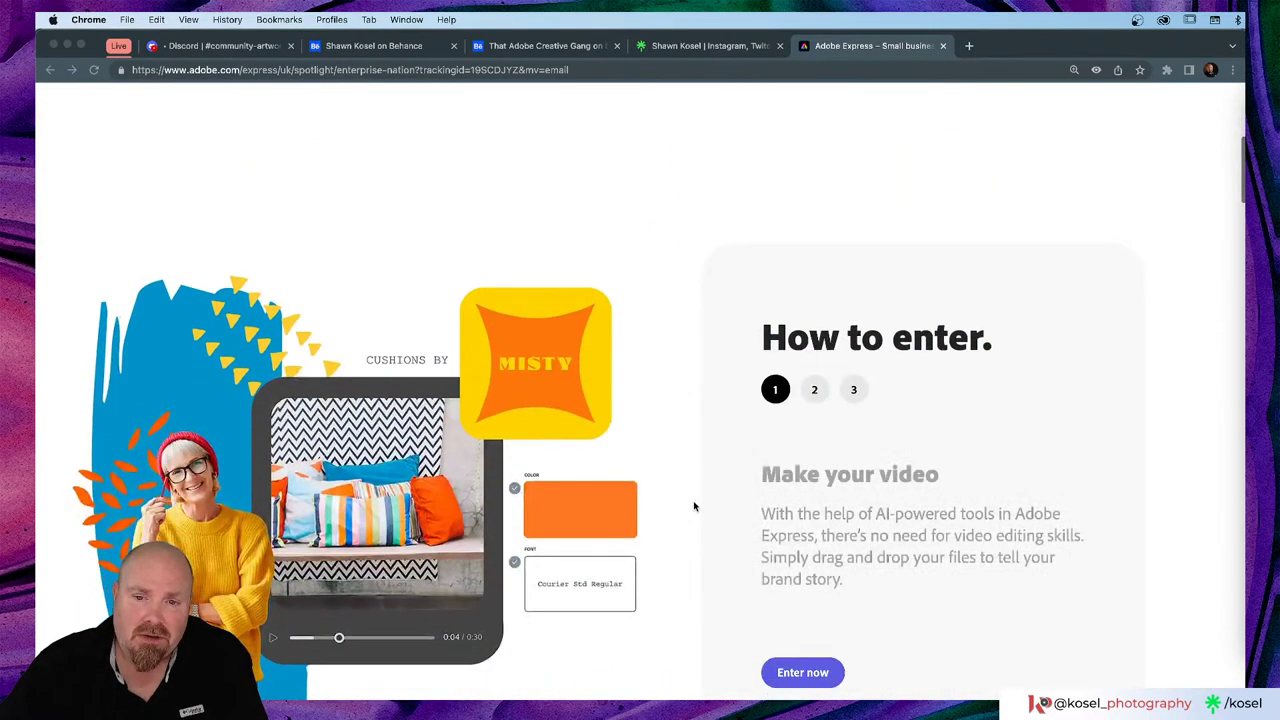
scroll(670, 514, "down", 3)
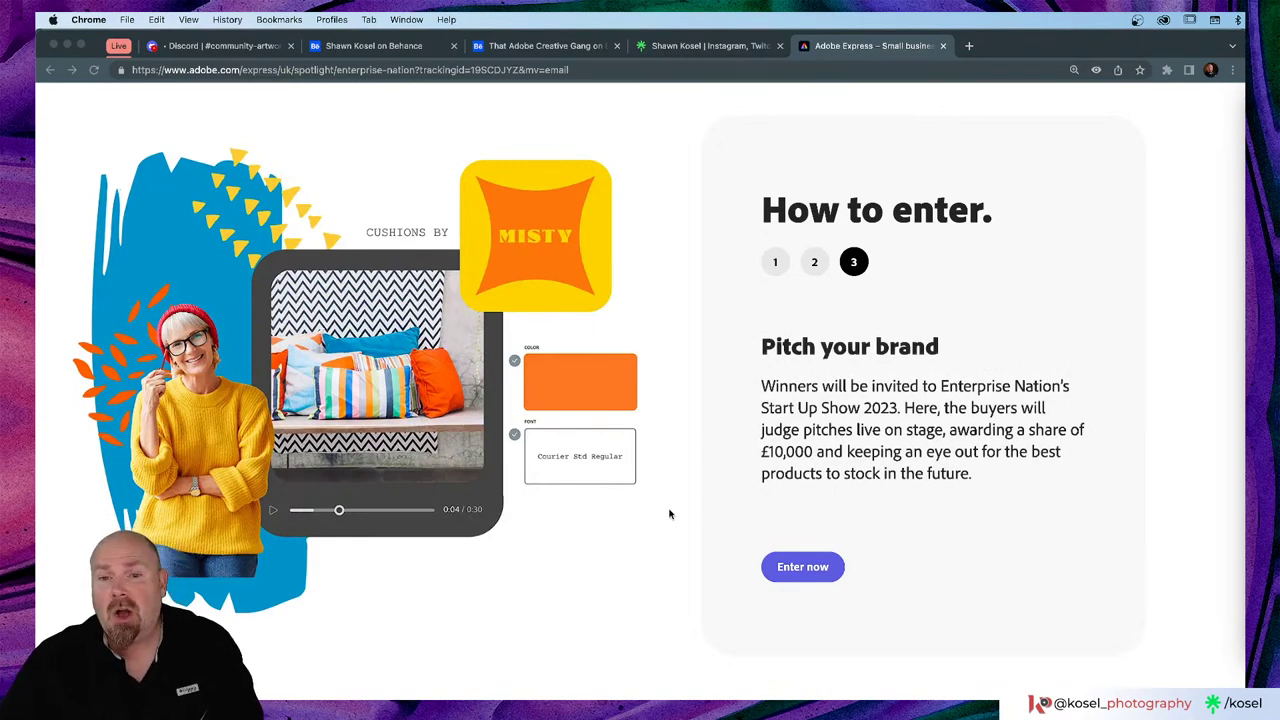
scroll(672, 522, "down", 3)
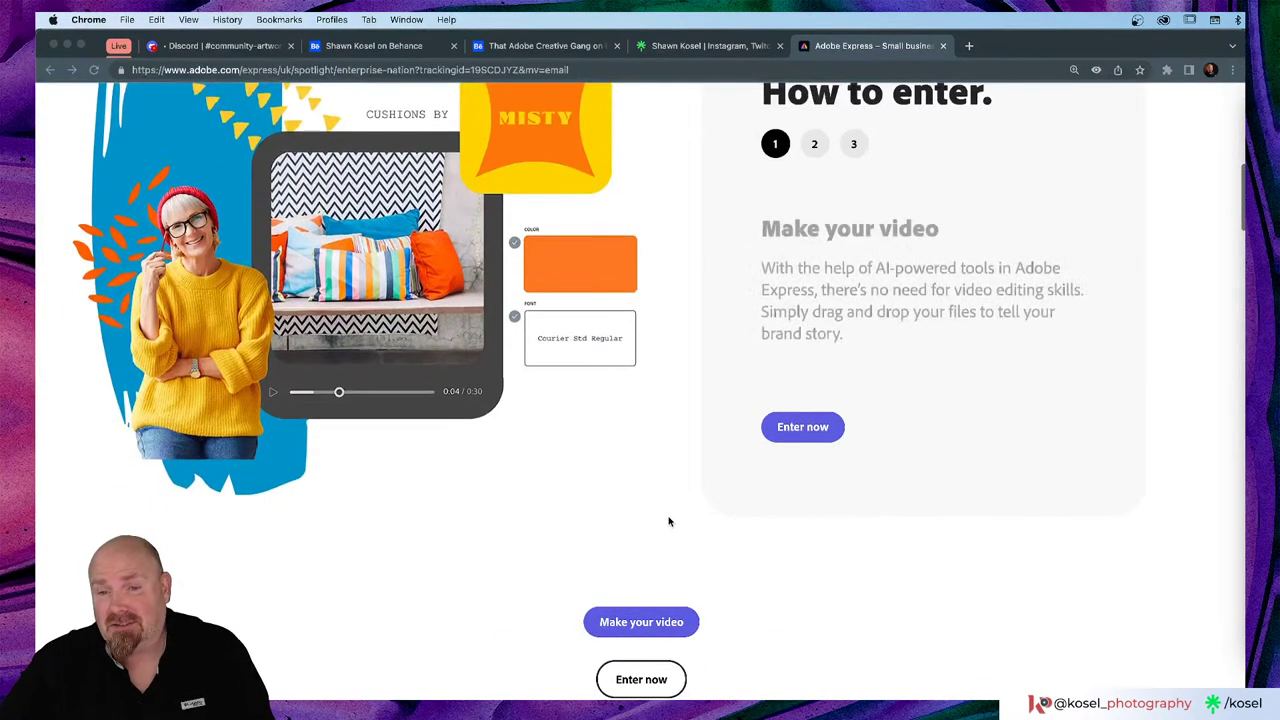
scroll(669, 517, "up", 2)
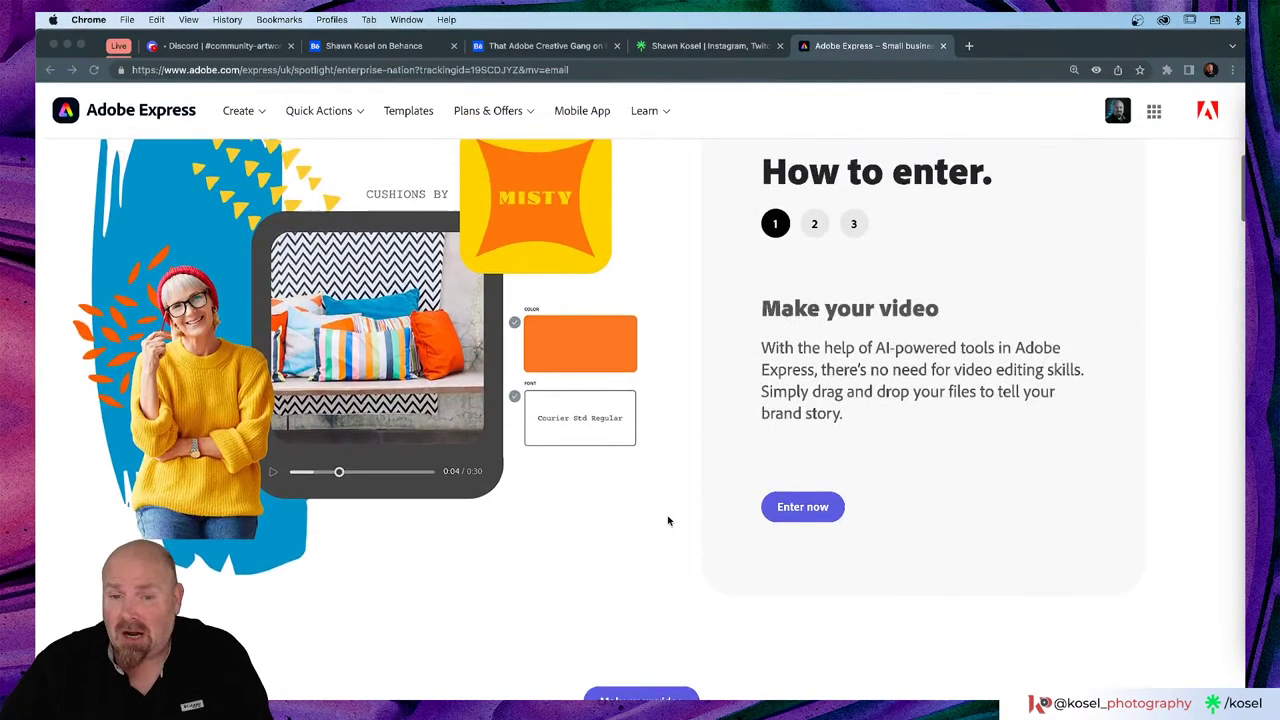
left_click(854, 224)
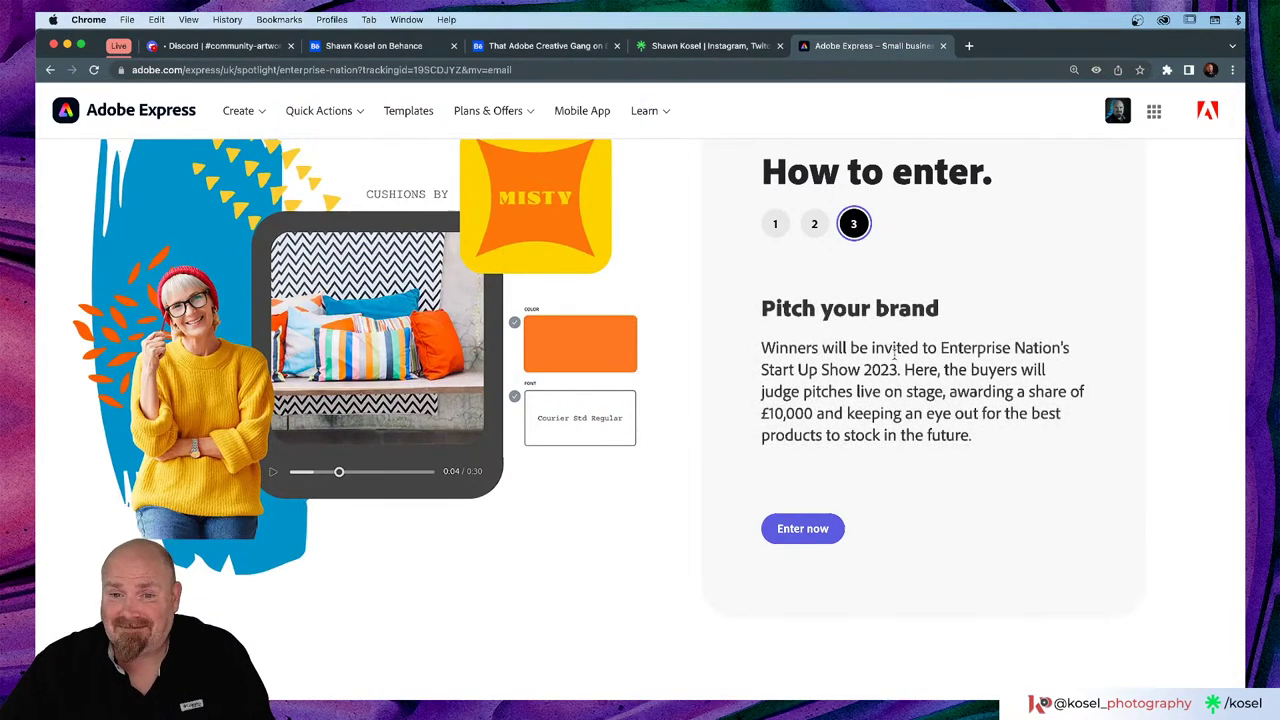
left_click(814, 224)
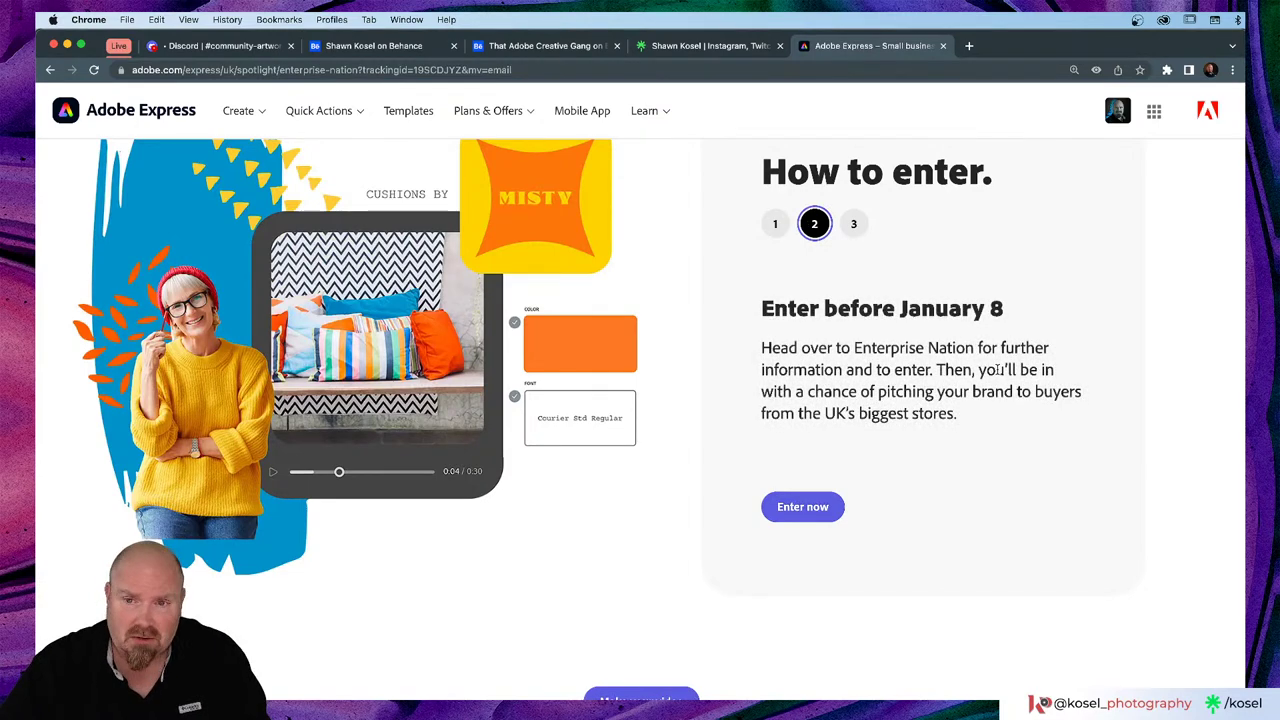
key("alt+super+8")
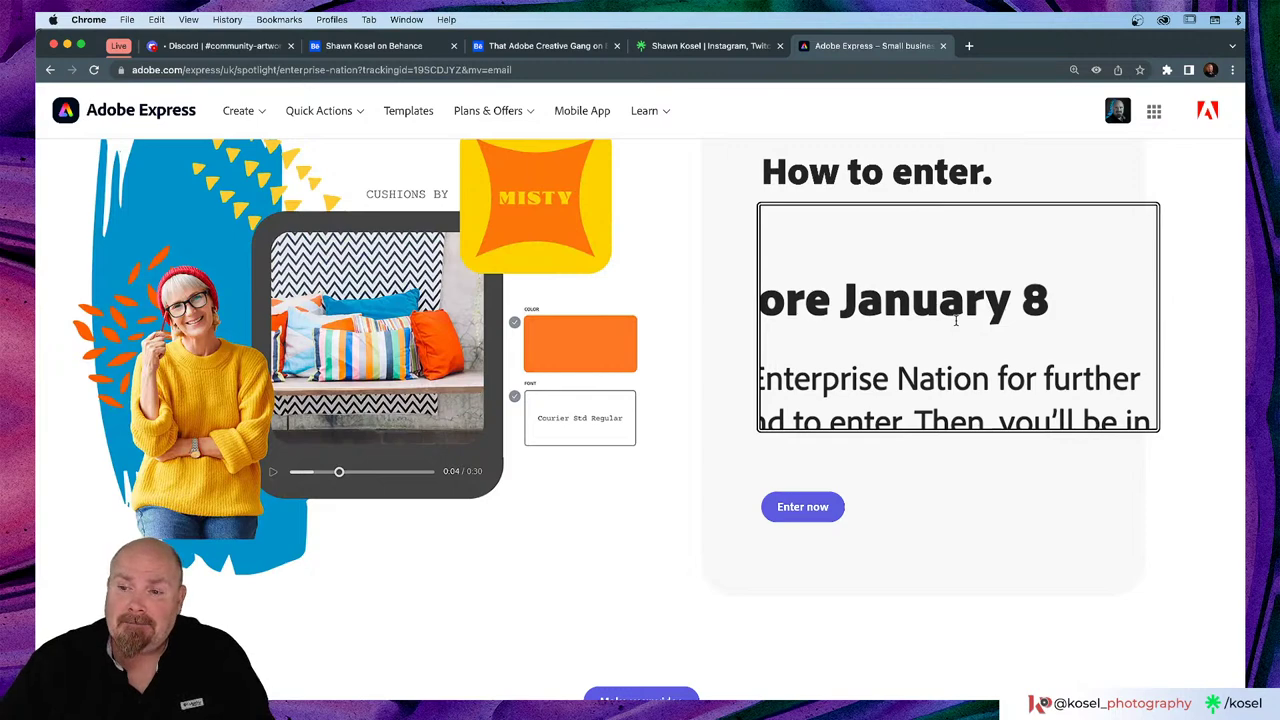
key("alt+super+8")
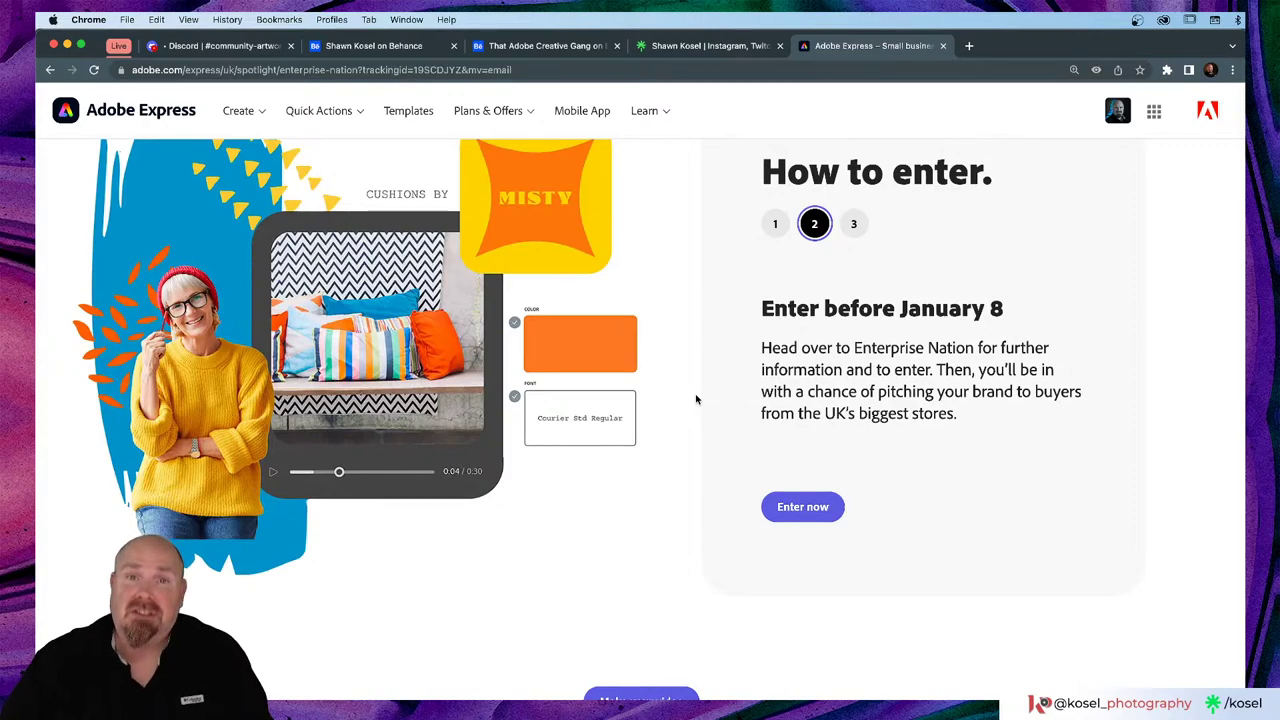
Step: Look through the past winners and the business template gallery, returning to the start of the contest page
scroll(677, 378, "down", 4)
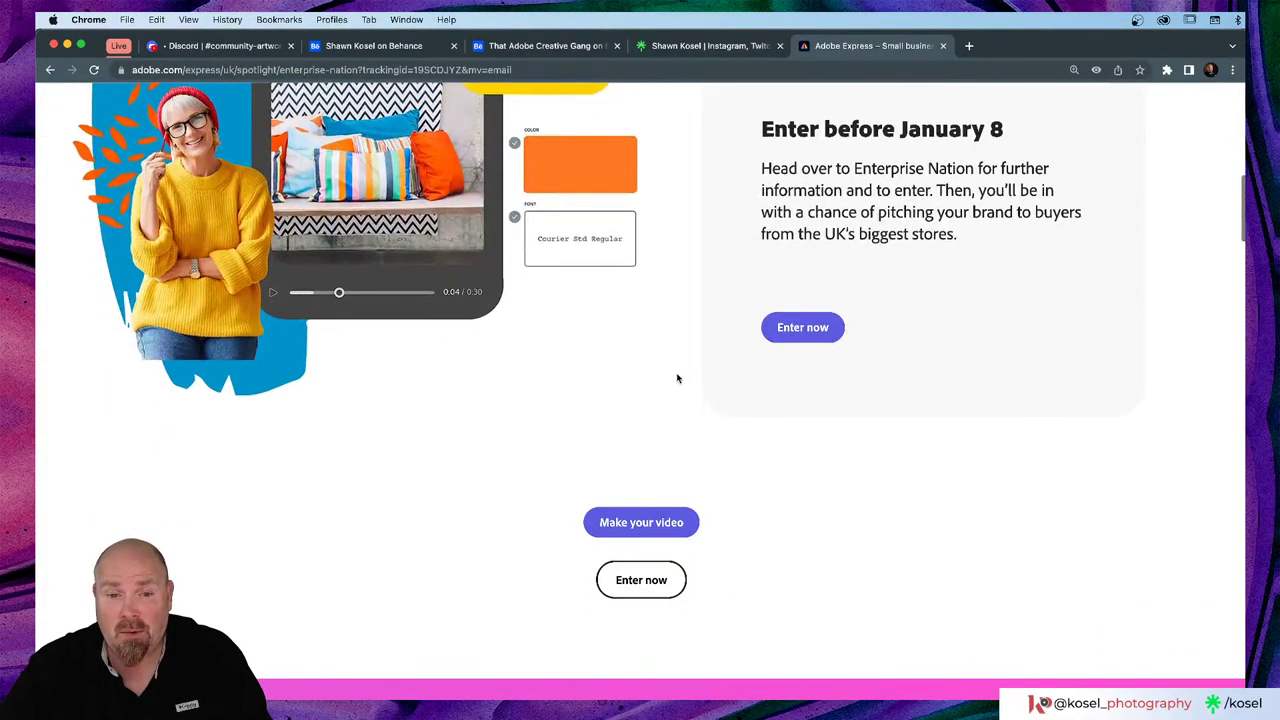
scroll(677, 378, "down", 9)
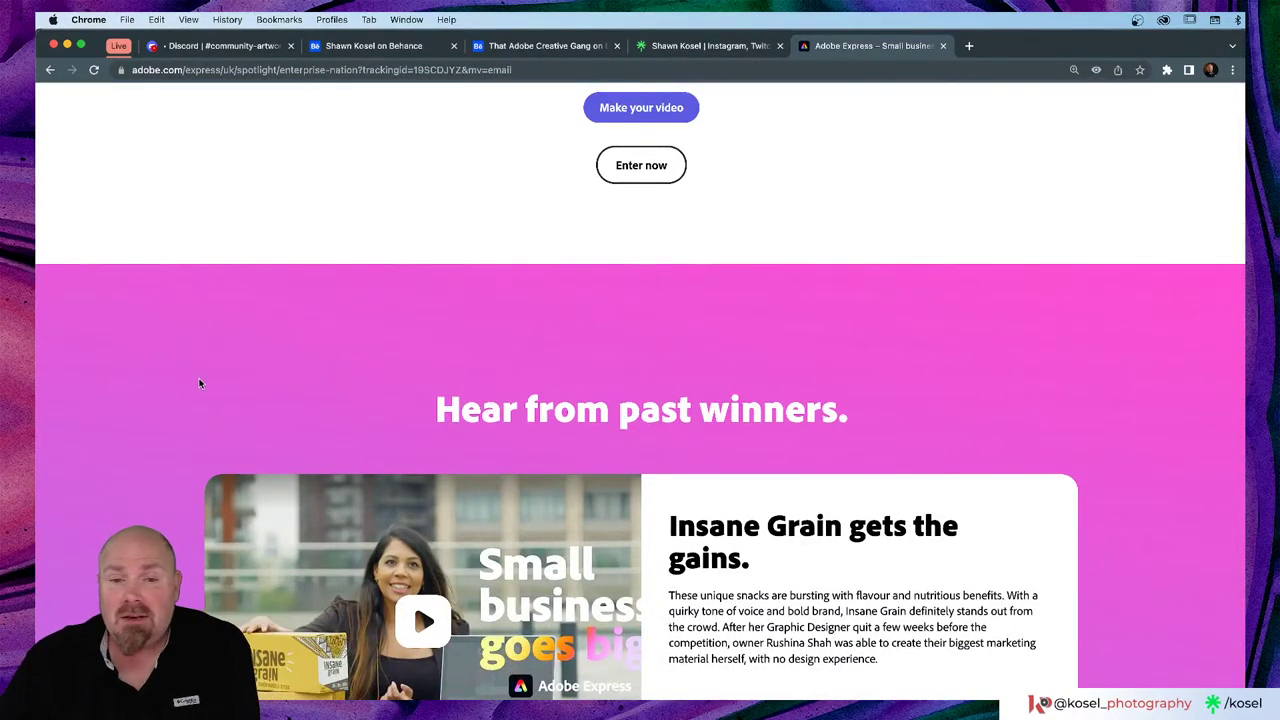
scroll(199, 379, "down", 9)
scroll(171, 391, "down", 15)
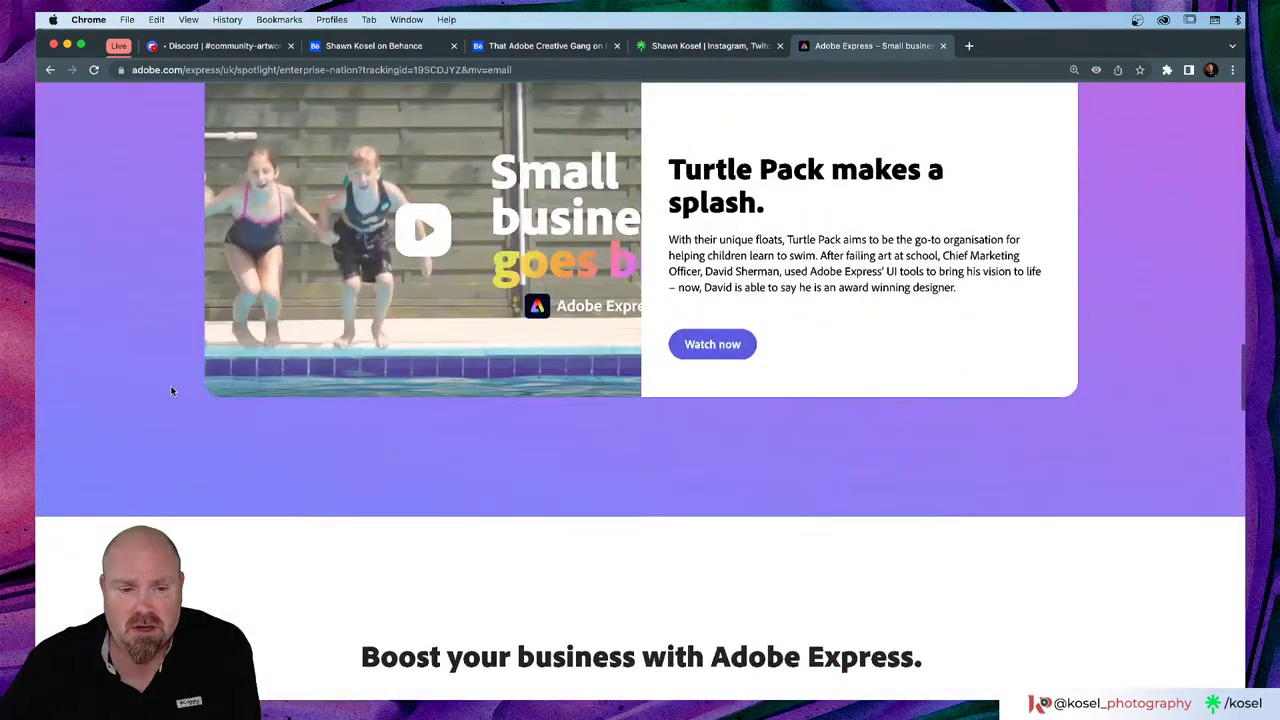
scroll(171, 391, "down", 8)
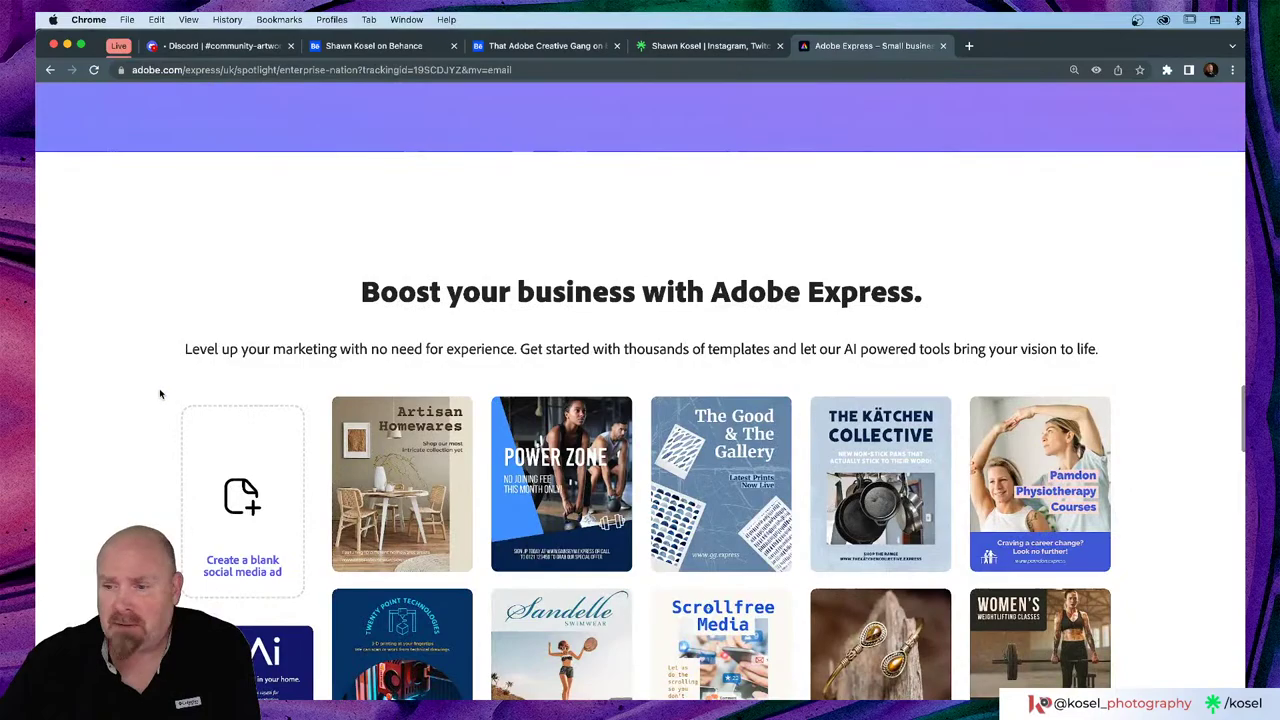
scroll(163, 397, "down", 6)
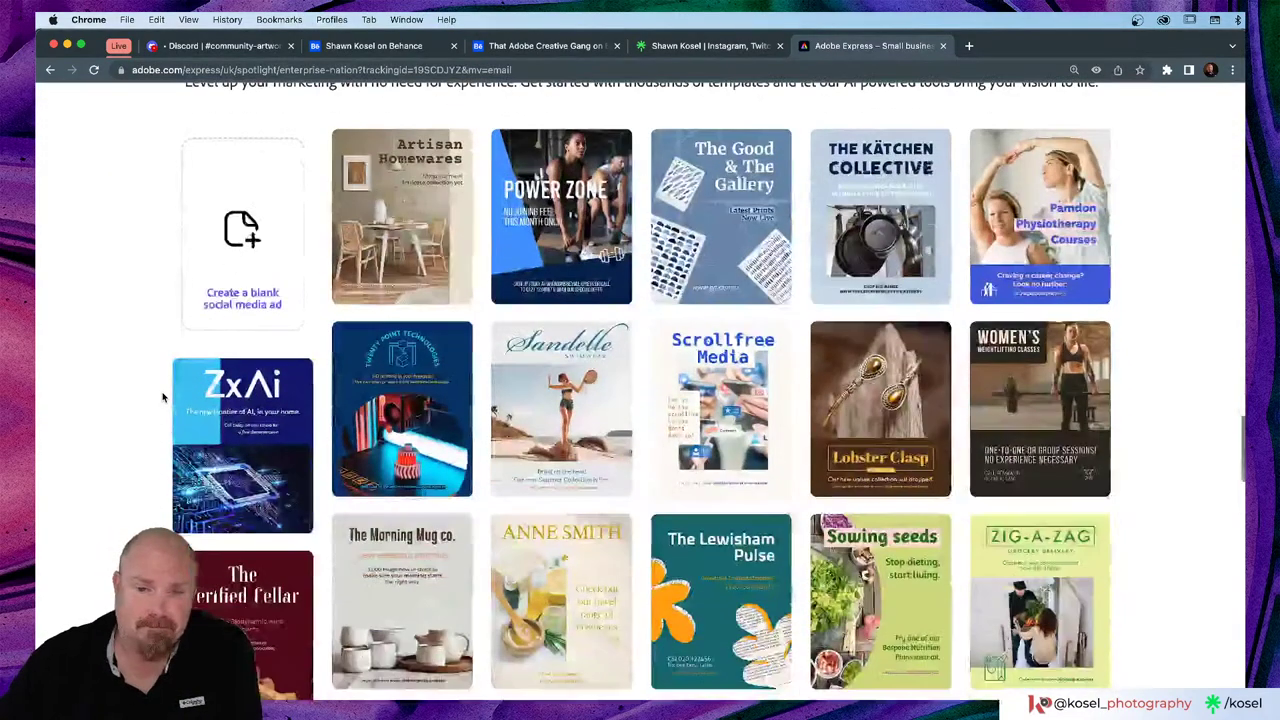
scroll(159, 397, "down", 5)
scroll(159, 398, "down", 2)
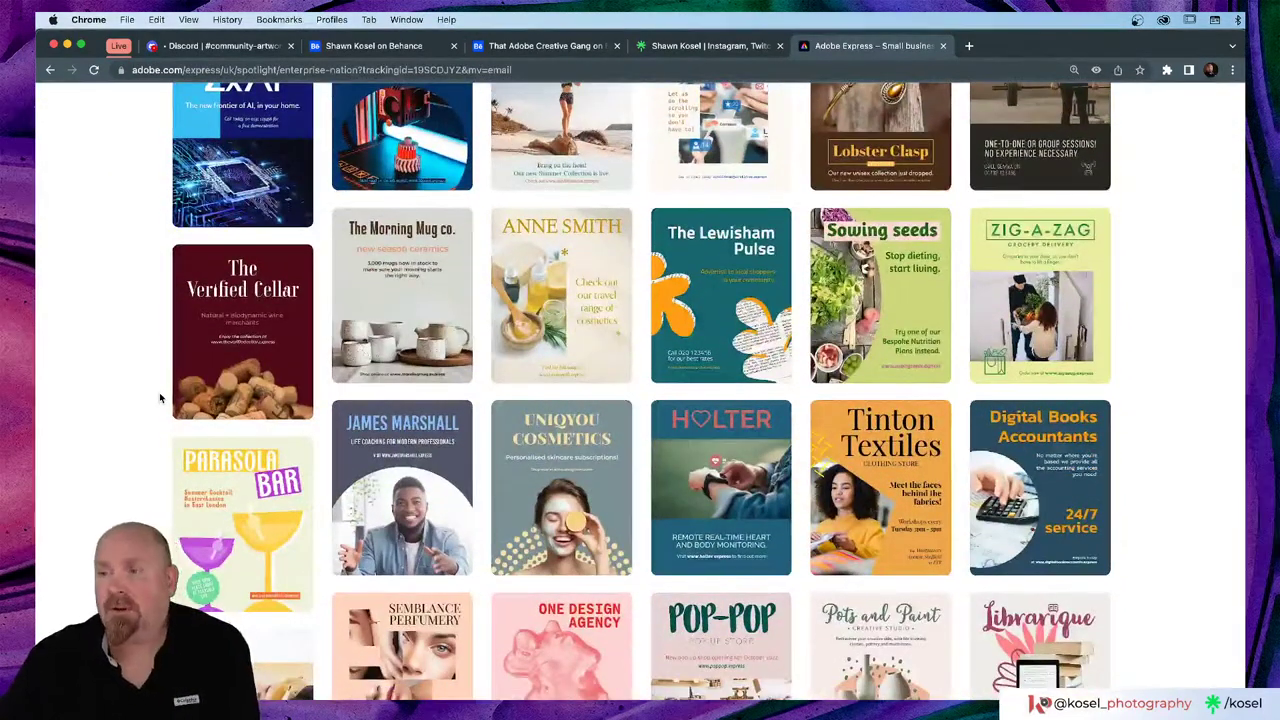
scroll(159, 398, "up", 8)
scroll(159, 398, "up", 20)
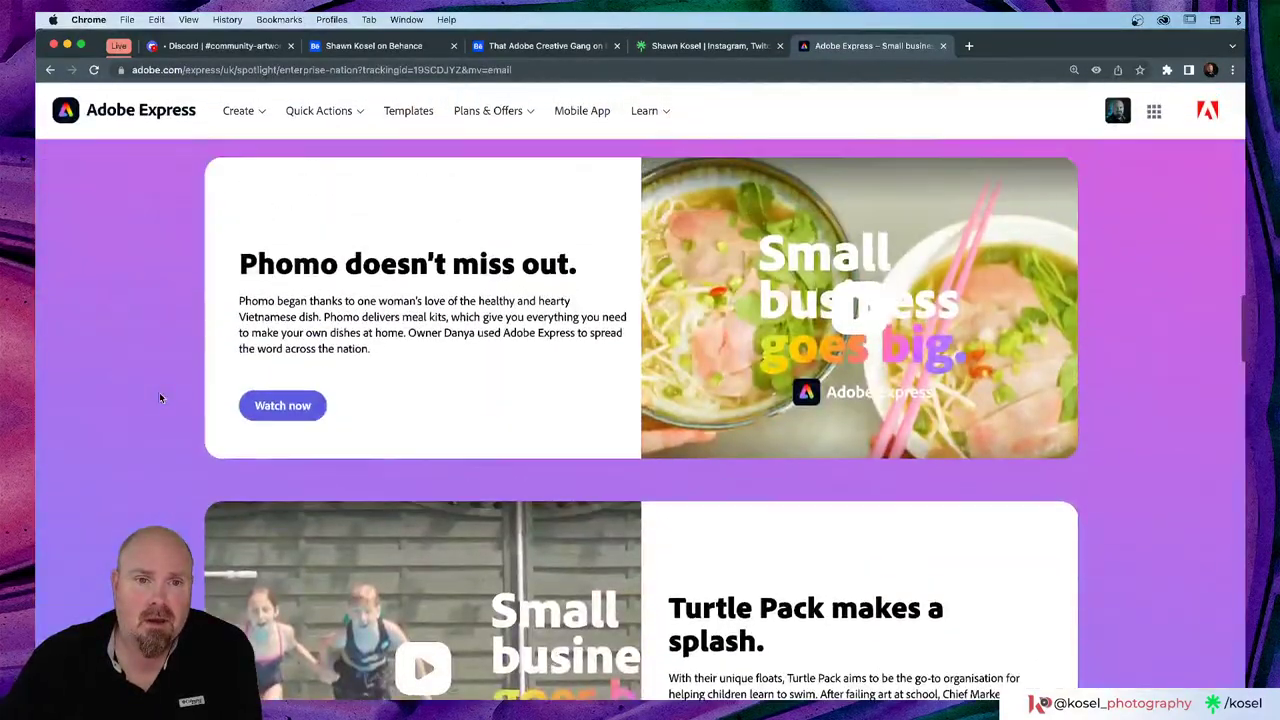
scroll(160, 397, "up", 5)
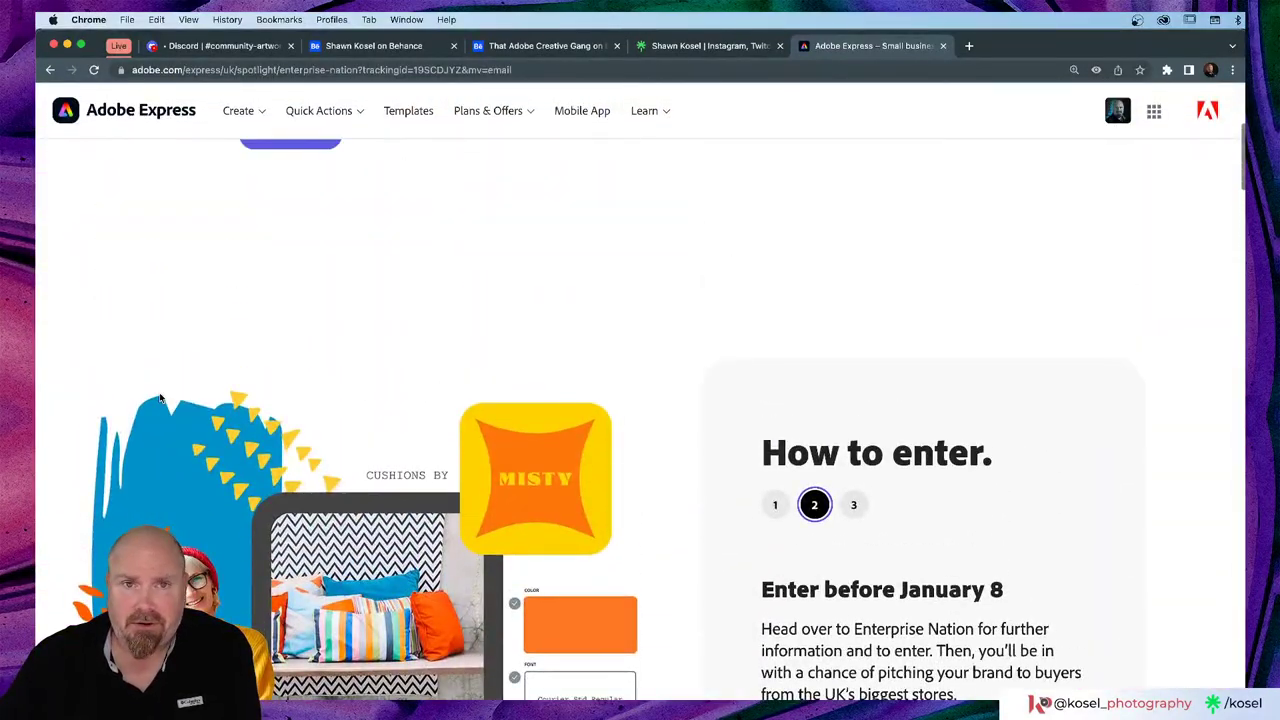
scroll(160, 398, "up", 10)
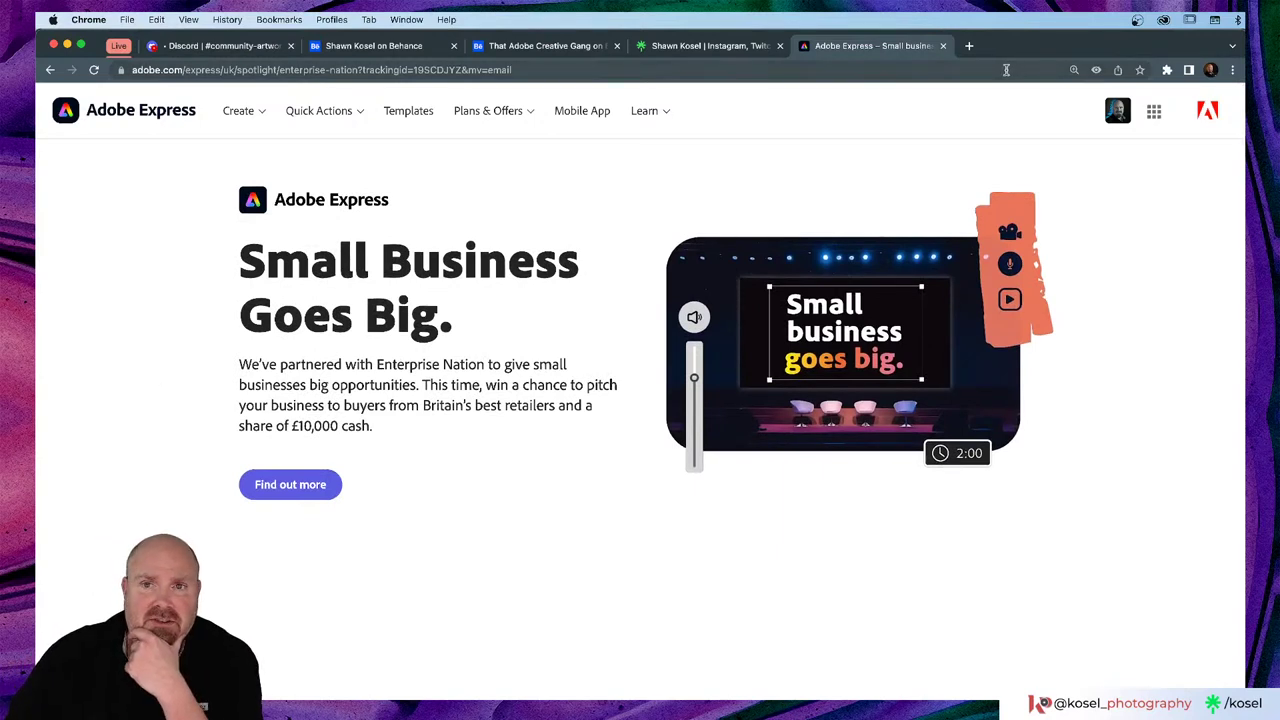
Step: Close the Adobe Express contest page and switch to the Streamer Definition.ai document in Illustrator
left_click(943, 46)
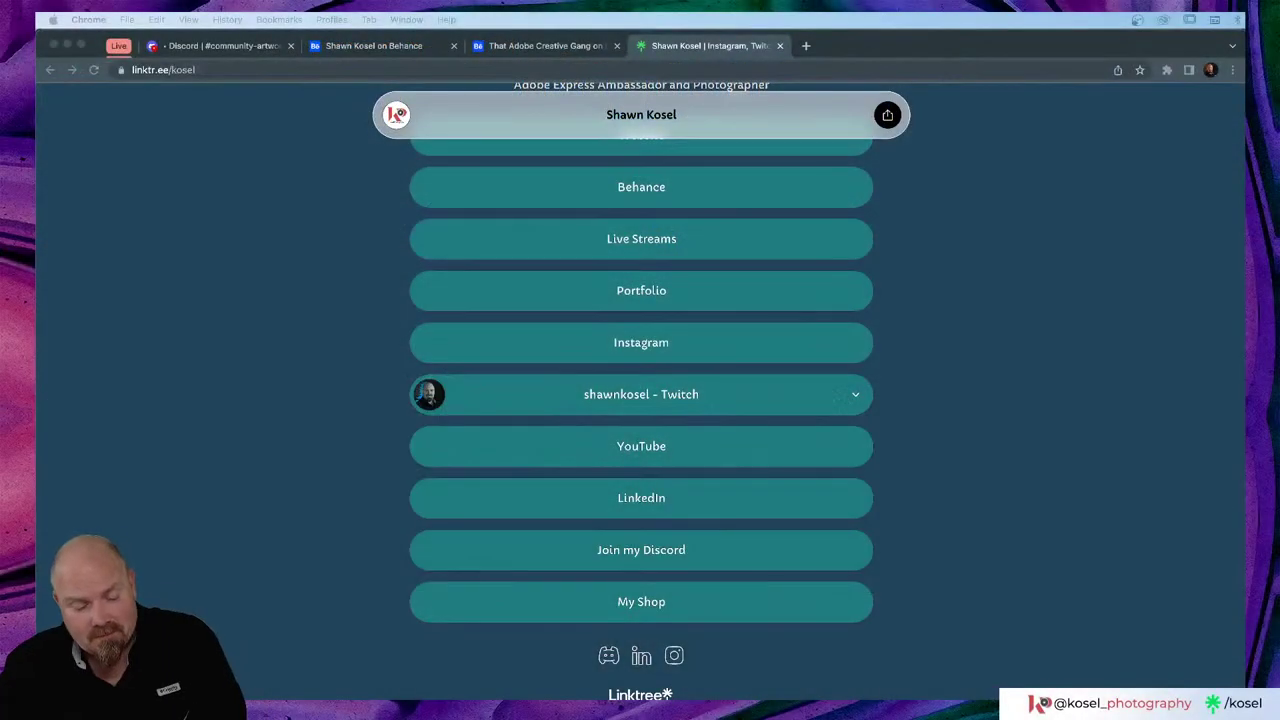
key("super+Tab")
key("super+Tab")
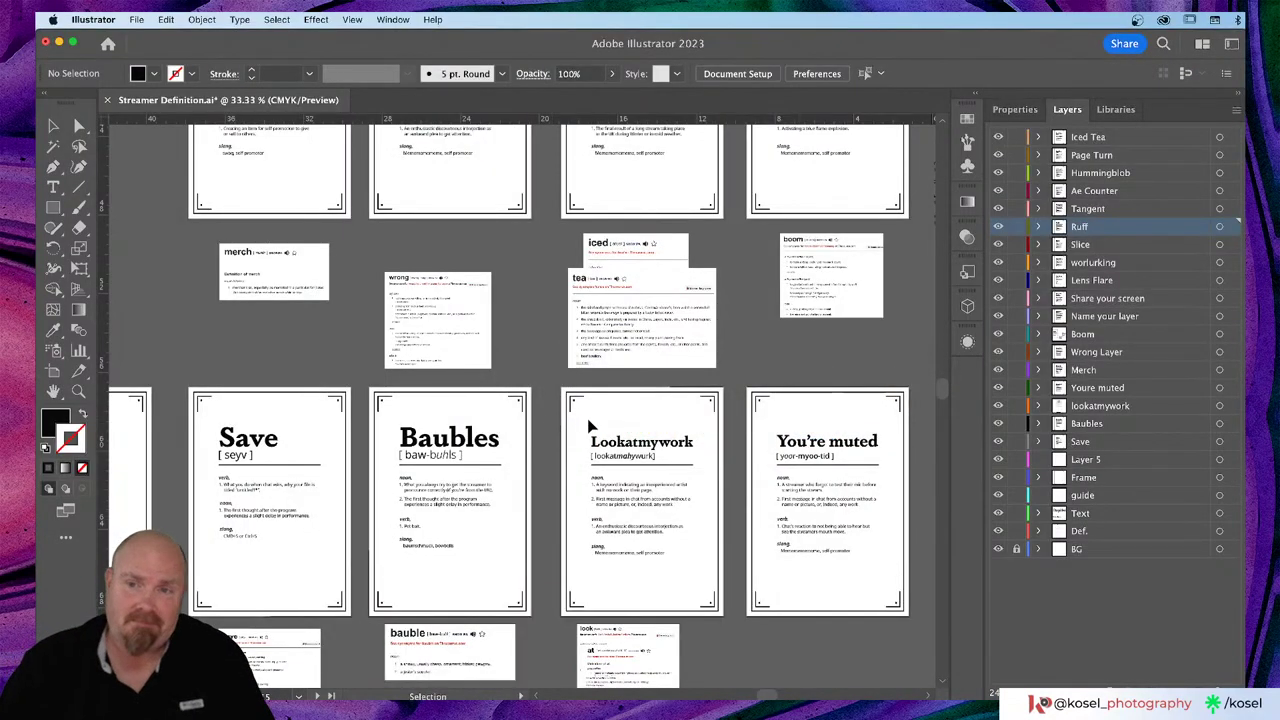
Step: Survey the row of definition cards from Dapifer and Save to You're muted, with their dictionary reference images
scroll(580, 425, "down", 2)
scroll(580, 425, "left", 2)
scroll(587, 418, "down", 4)
scroll(587, 418, "left", 4)
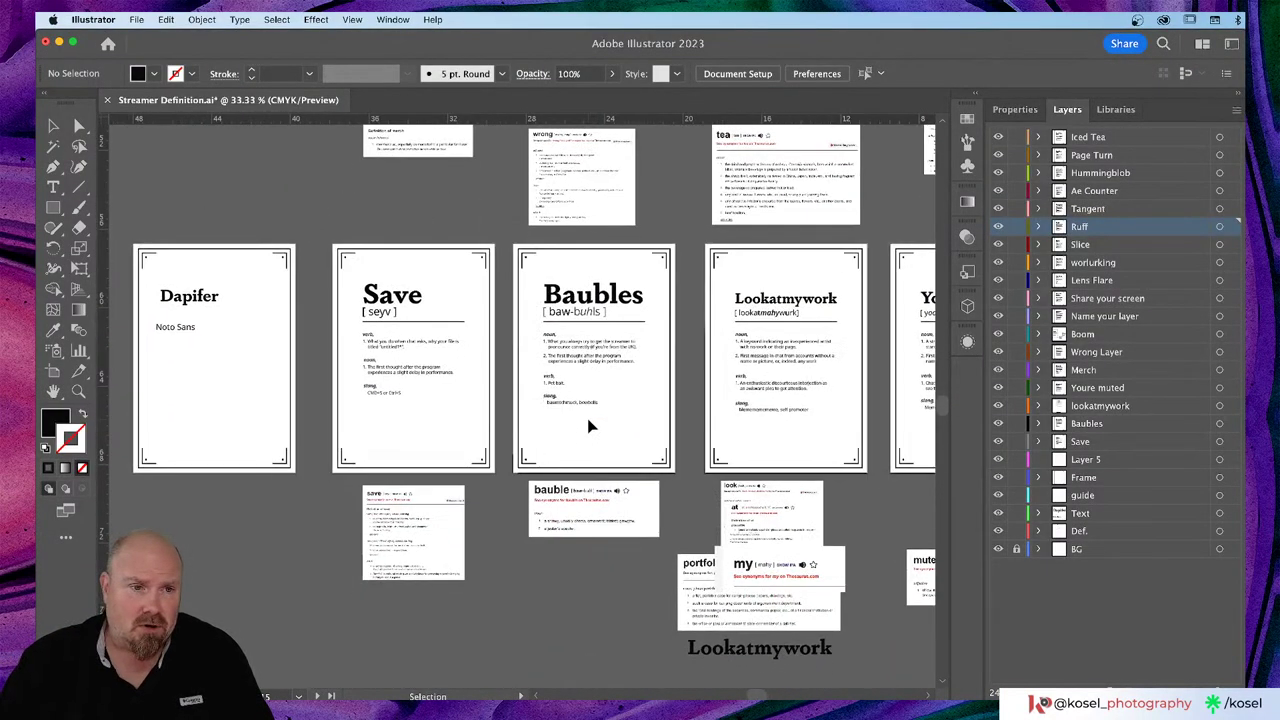
scroll(587, 354, "right", 5)
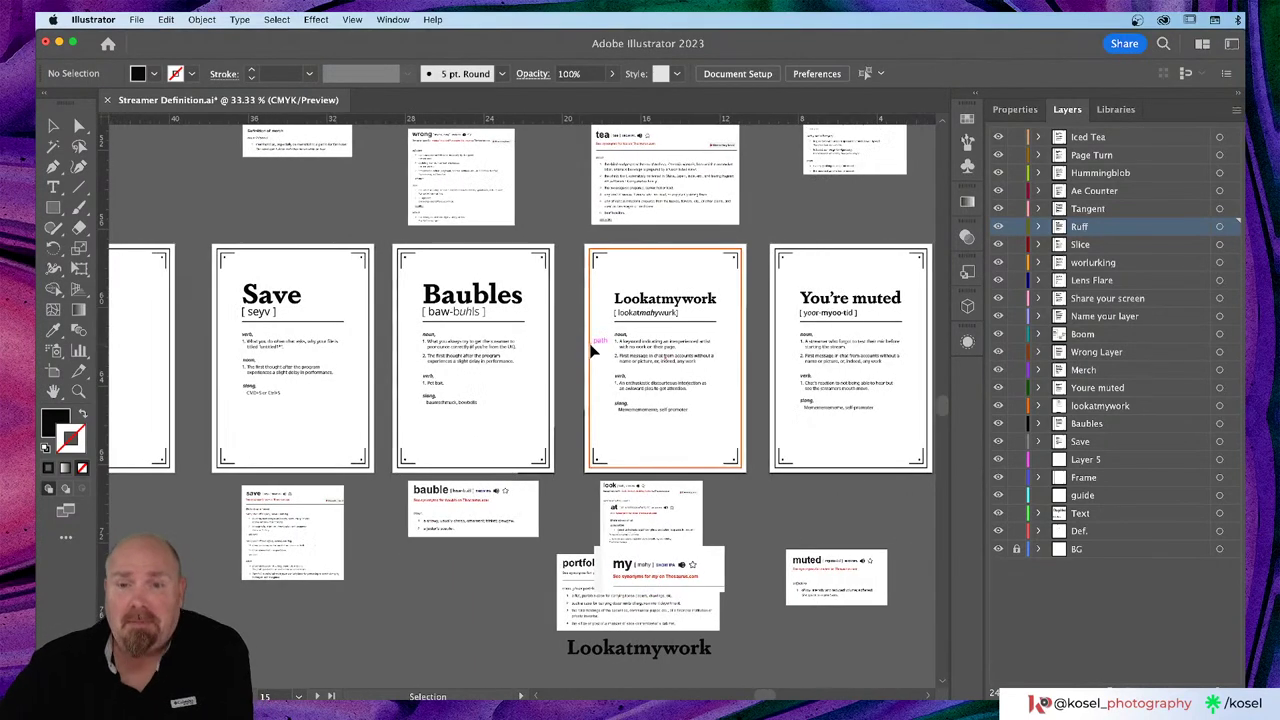
scroll(590, 348, "left", 4)
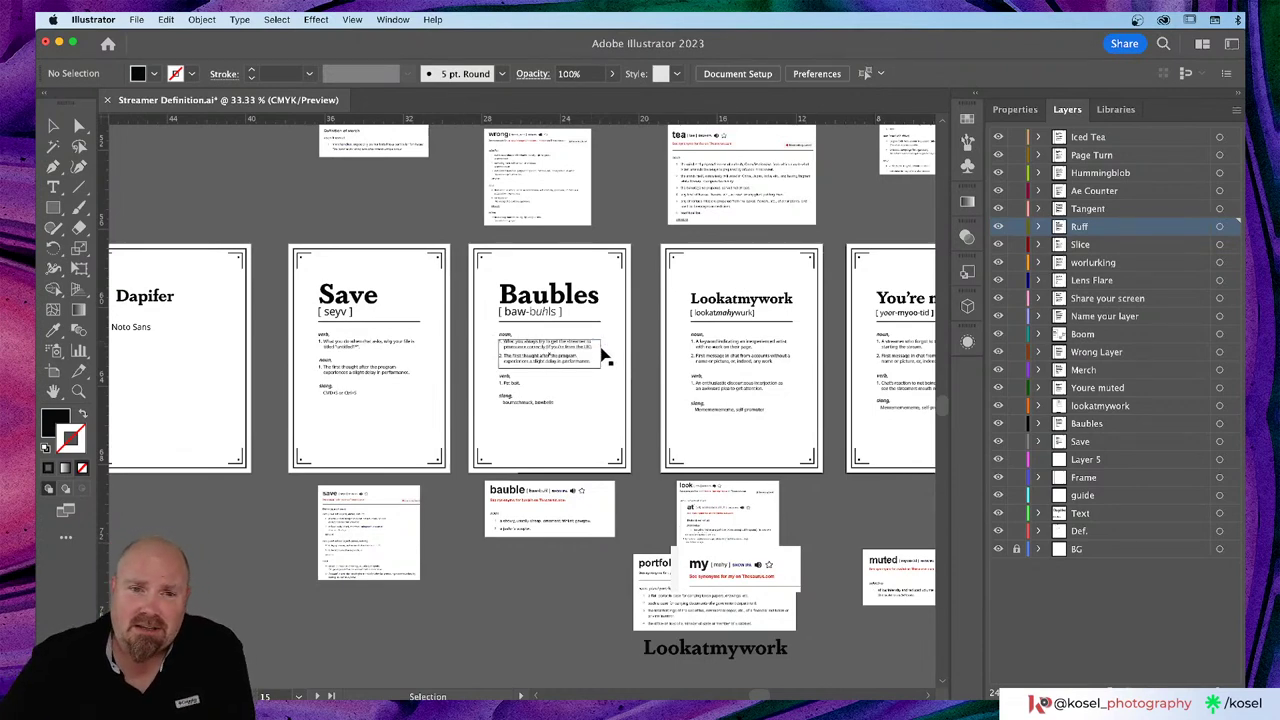
scroll(620, 354, "up", 3)
scroll(620, 350, "right", 2)
scroll(620, 350, "right", 4)
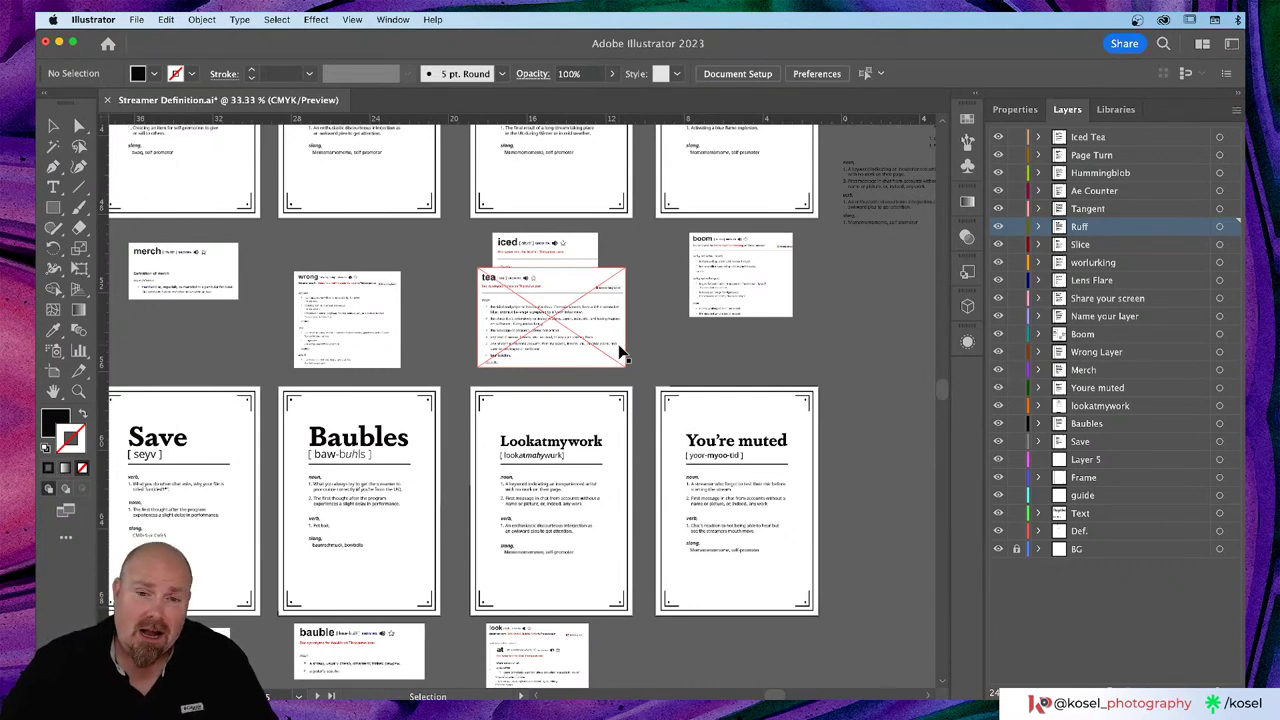
Step: Examine the noun, verb and slang entries on the You're muted card at 100% magnification
left_click(757, 458)
key("super+equal")
key("super+equal")
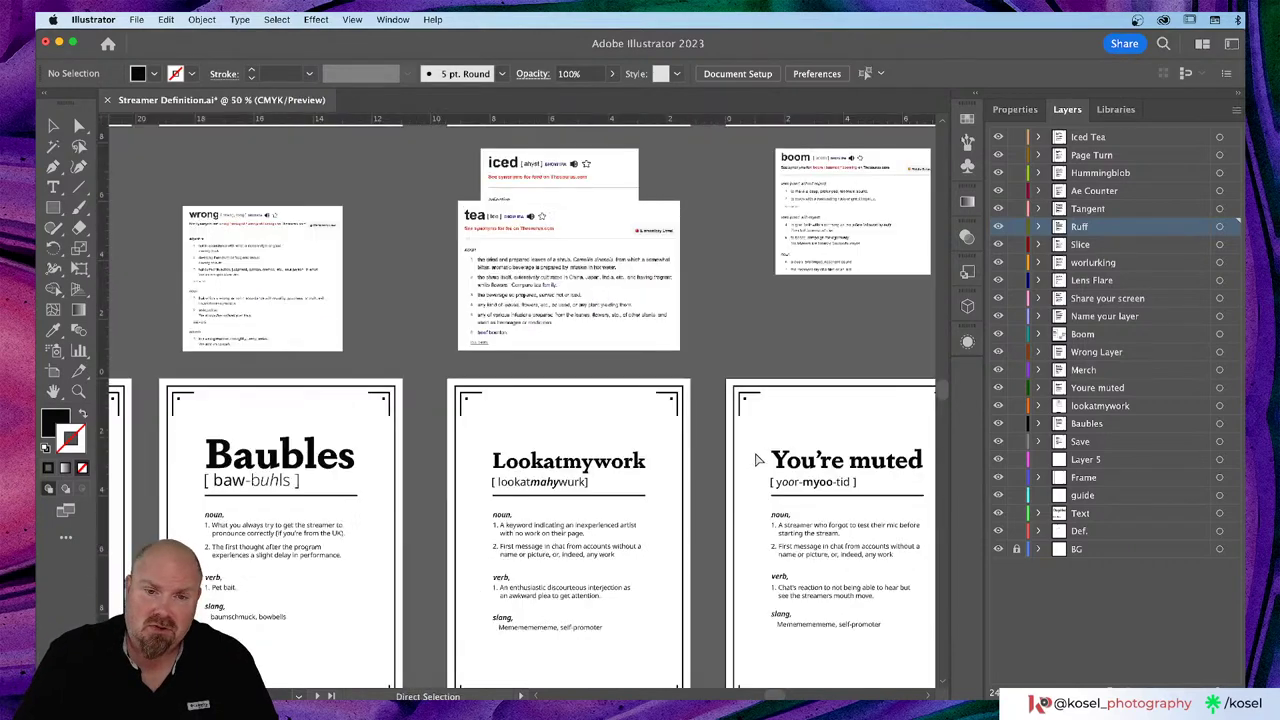
scroll(768, 438, "right", 3)
scroll(768, 438, "right", 3)
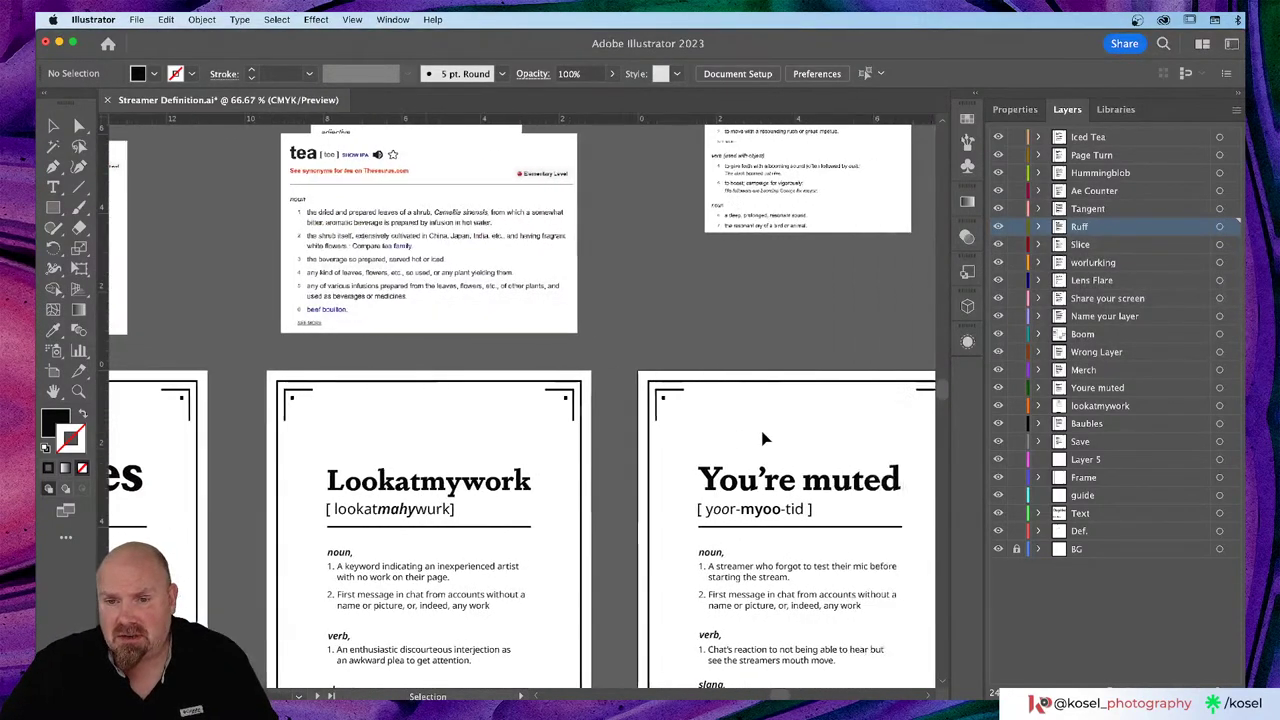
scroll(765, 438, "down", 2)
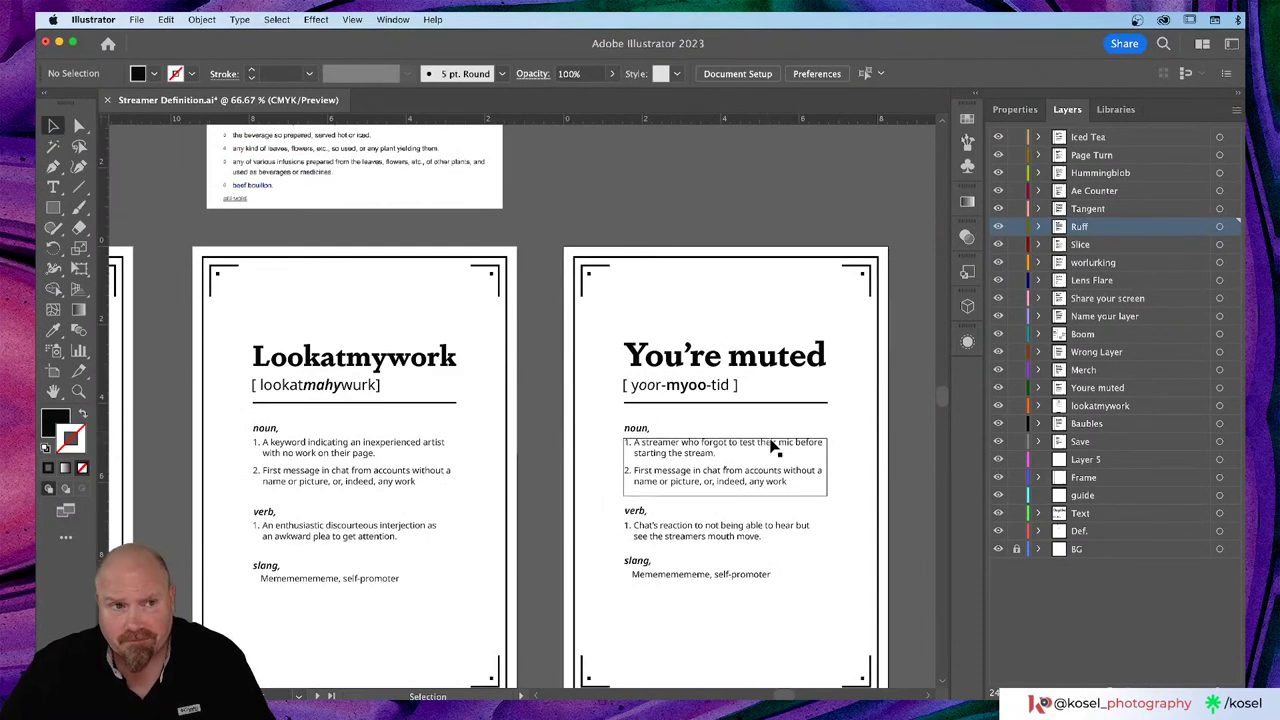
scroll(793, 265, "down", 3)
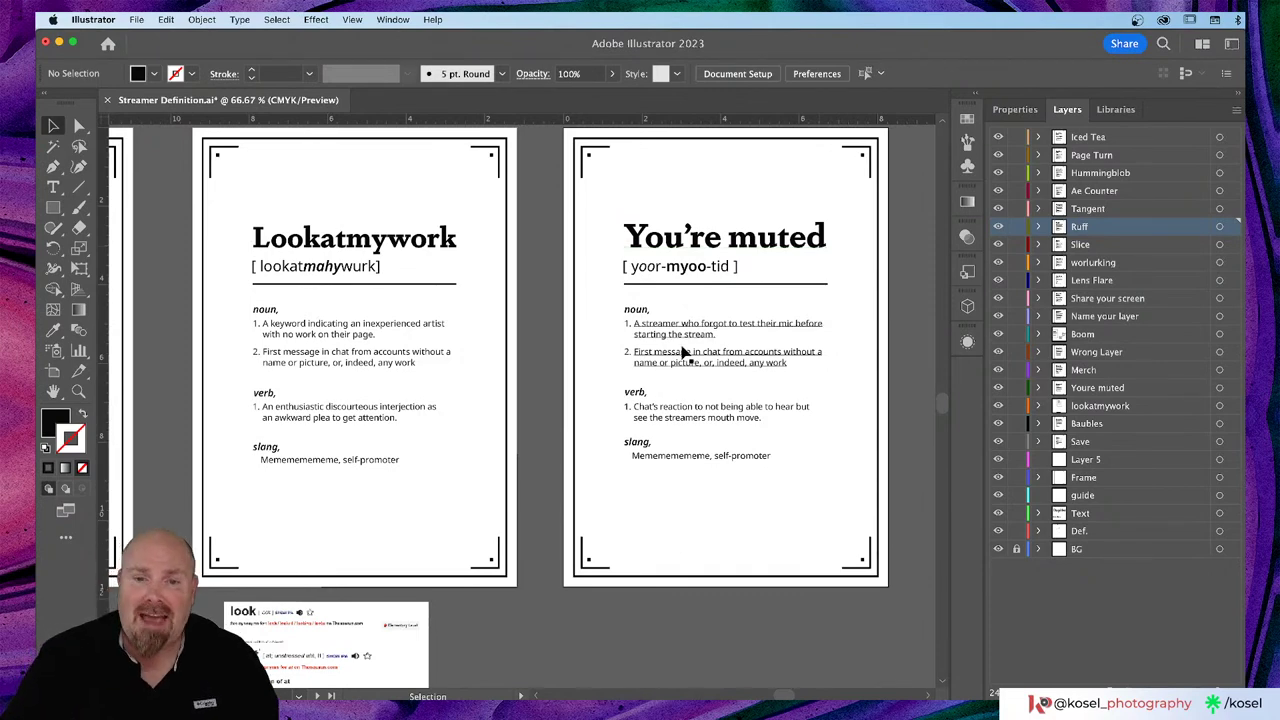
key("super+equal")
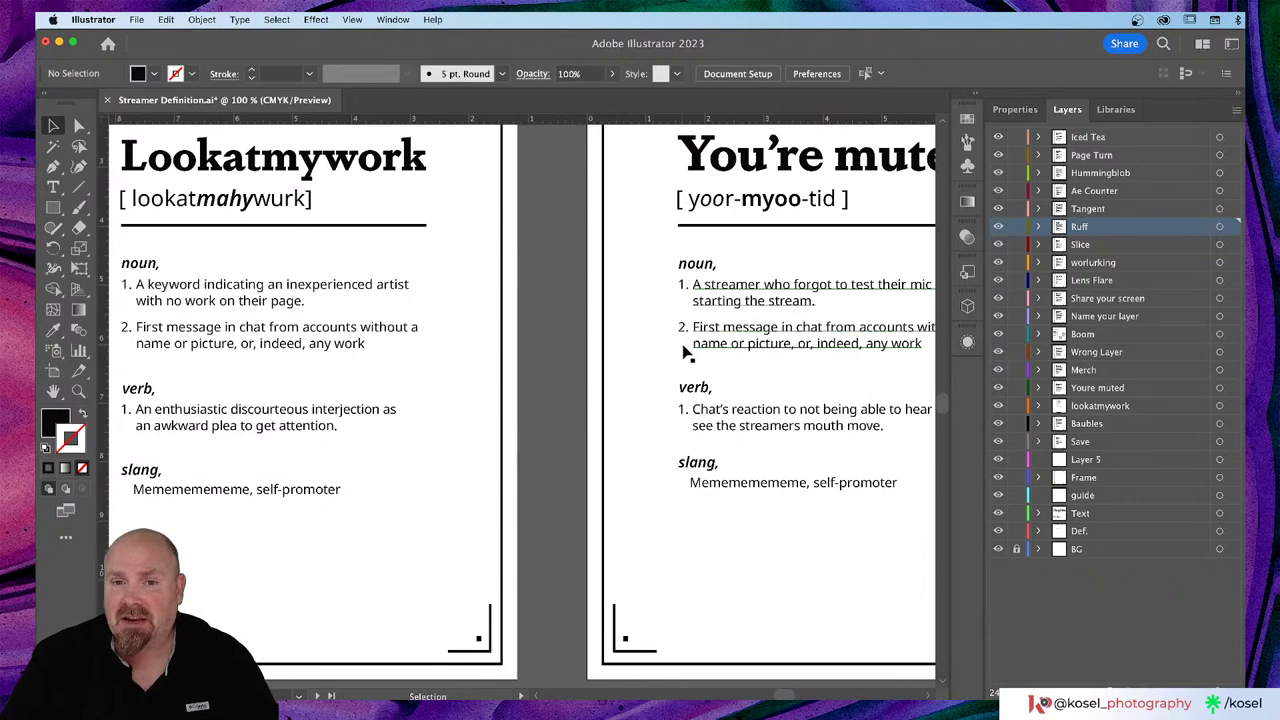
scroll(686, 350, "right", 5)
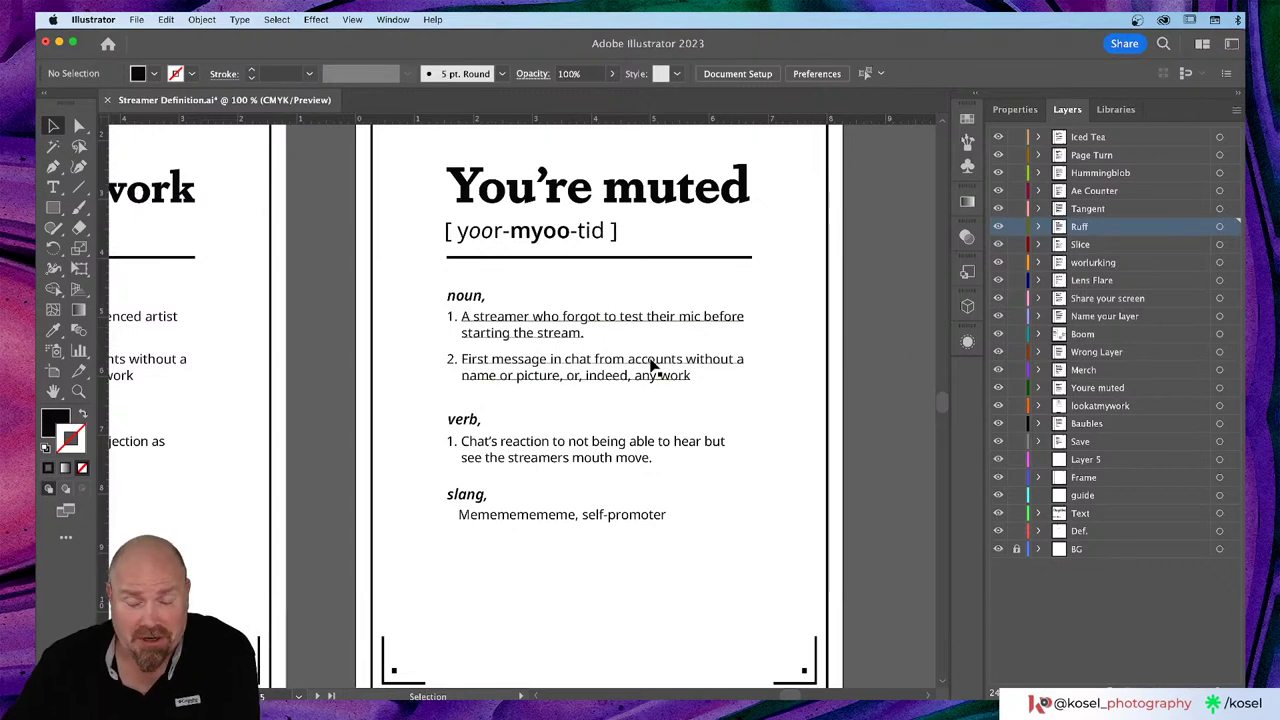
scroll(658, 344, "left", 3)
scroll(658, 344, "left", 1)
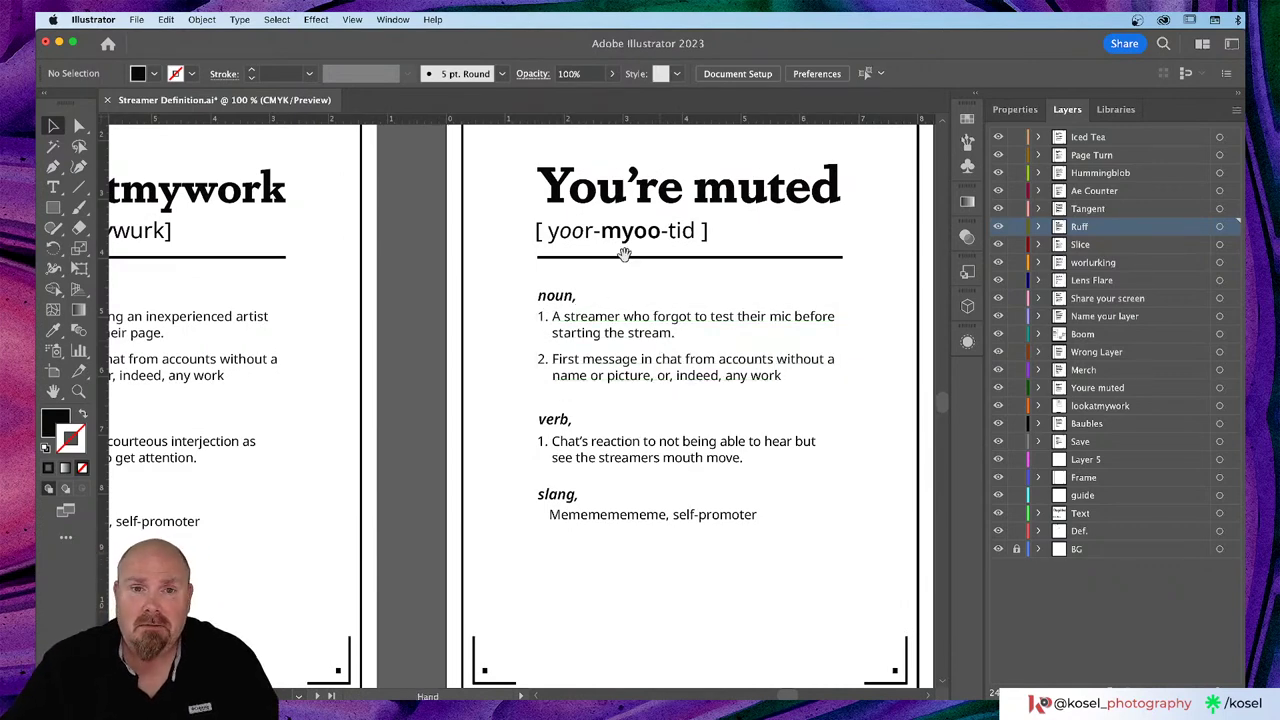
Step: Examine the definition text on the Boom card and the neighbouring Iced Tea card
scroll(624, 255, "up", 15)
scroll(735, 305, "up", 20)
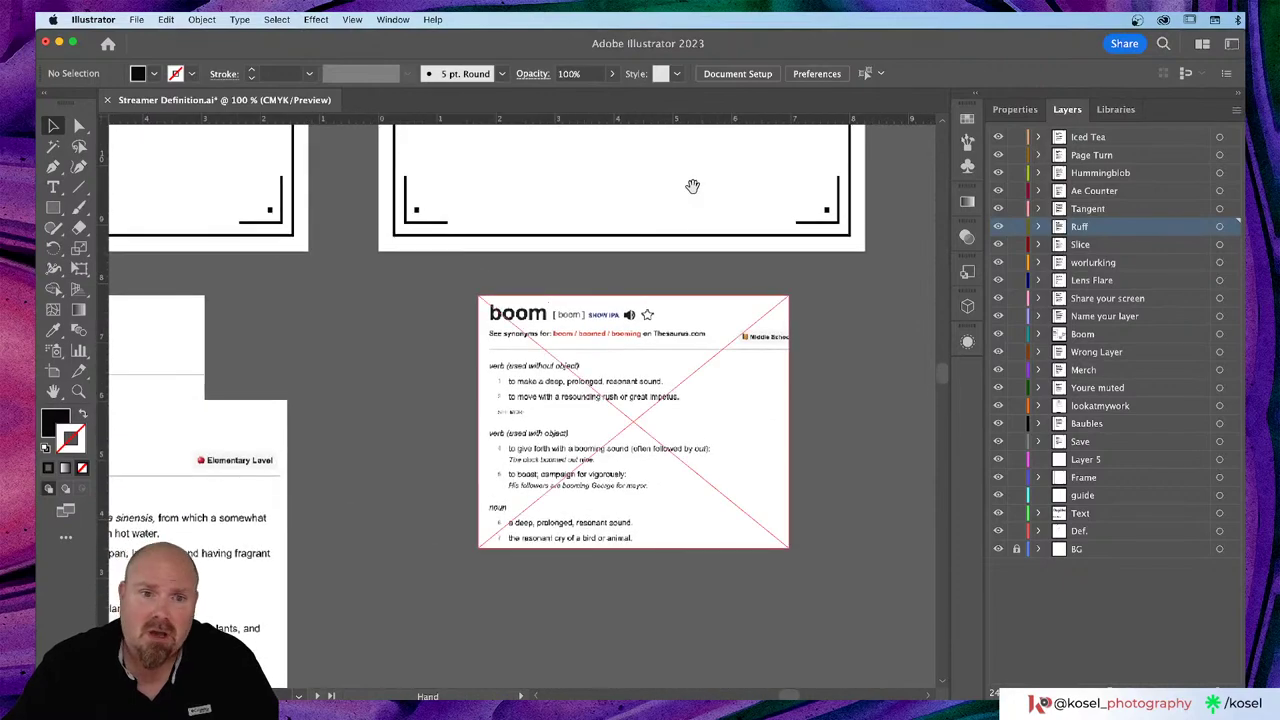
scroll(700, 614, "down", 5)
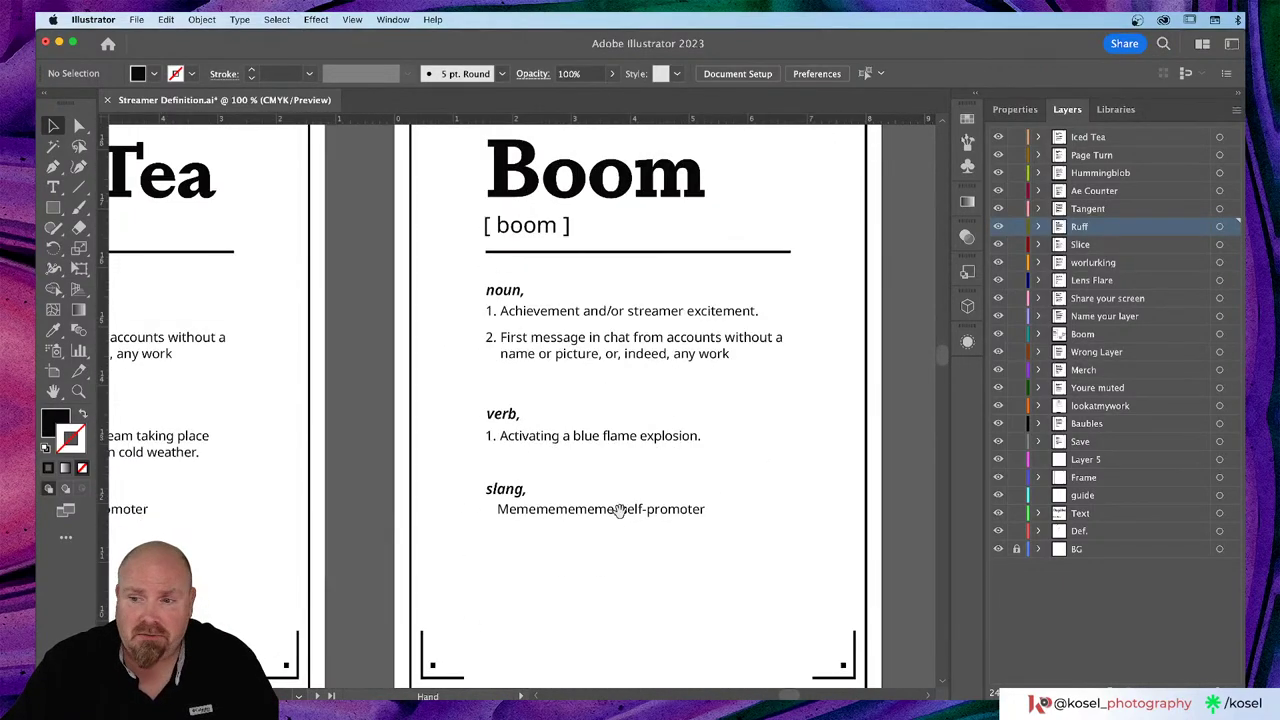
scroll(513, 486, "up", 2)
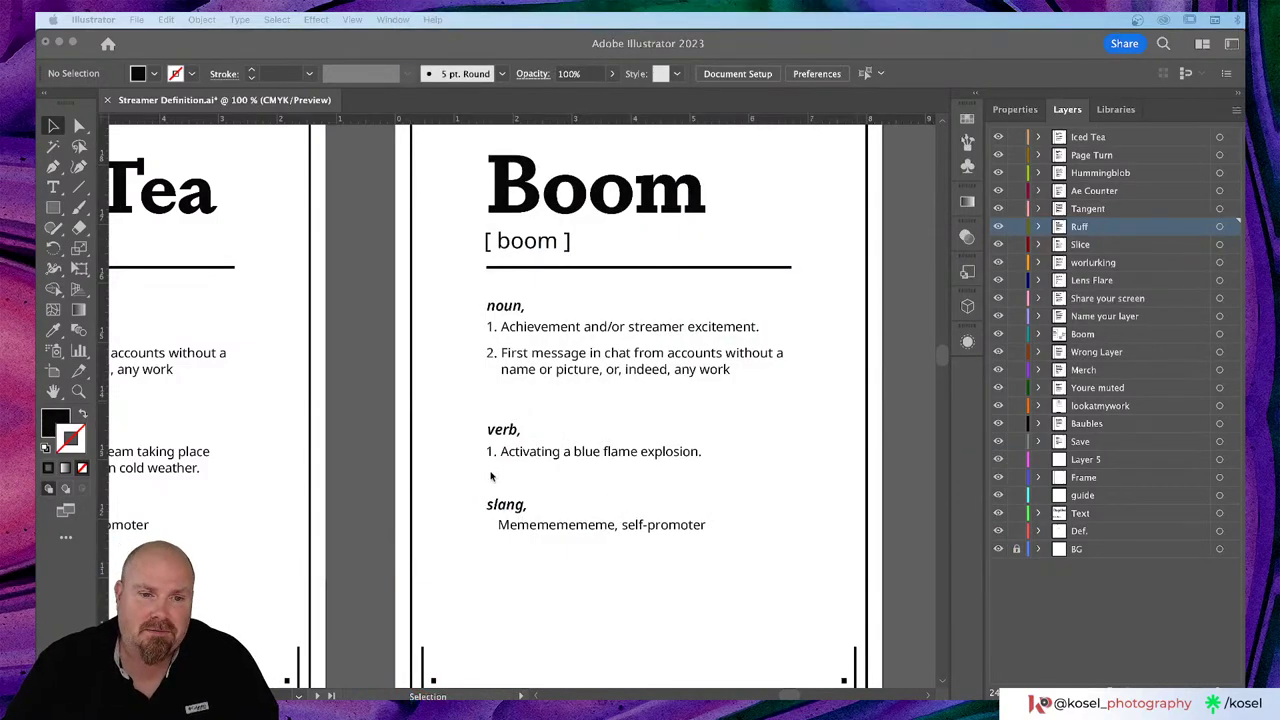
left_click(456, 467)
key("space")
left_click_drag(447, 463, 857, 449)
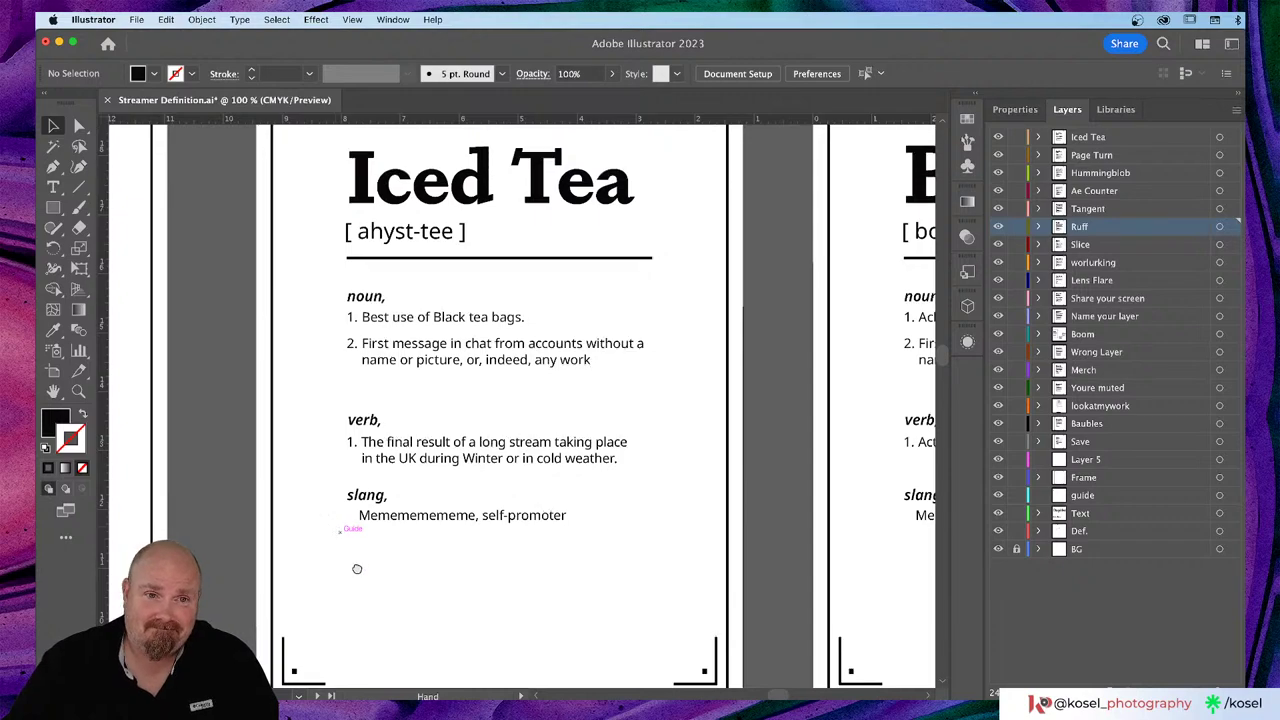
Step: Change the pronunciation line on the Name your Layers card to read "[ neym-yoor-ley-ers ]"
left_click_drag(357, 562, 364, 588)
scroll(371, 577, "right", 10)
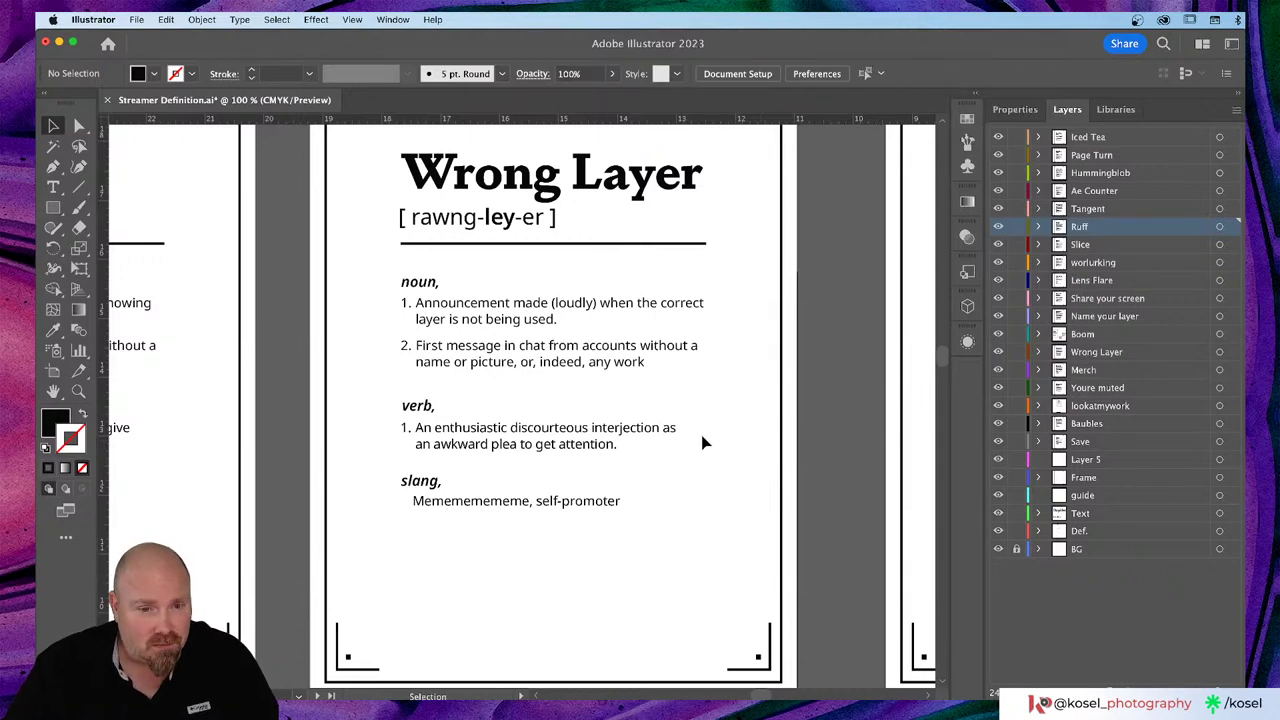
left_click_drag(326, 458, 857, 486)
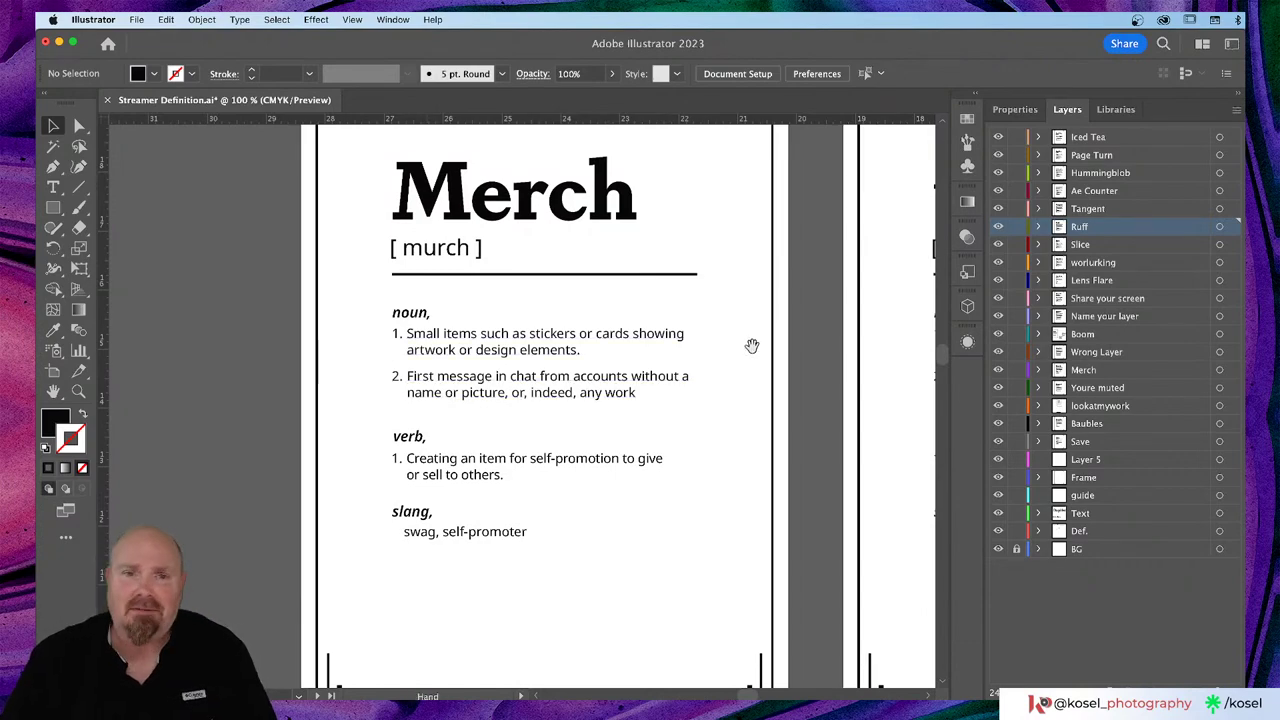
left_click_drag(751, 294, 587, 327)
scroll(587, 327, "up", 10)
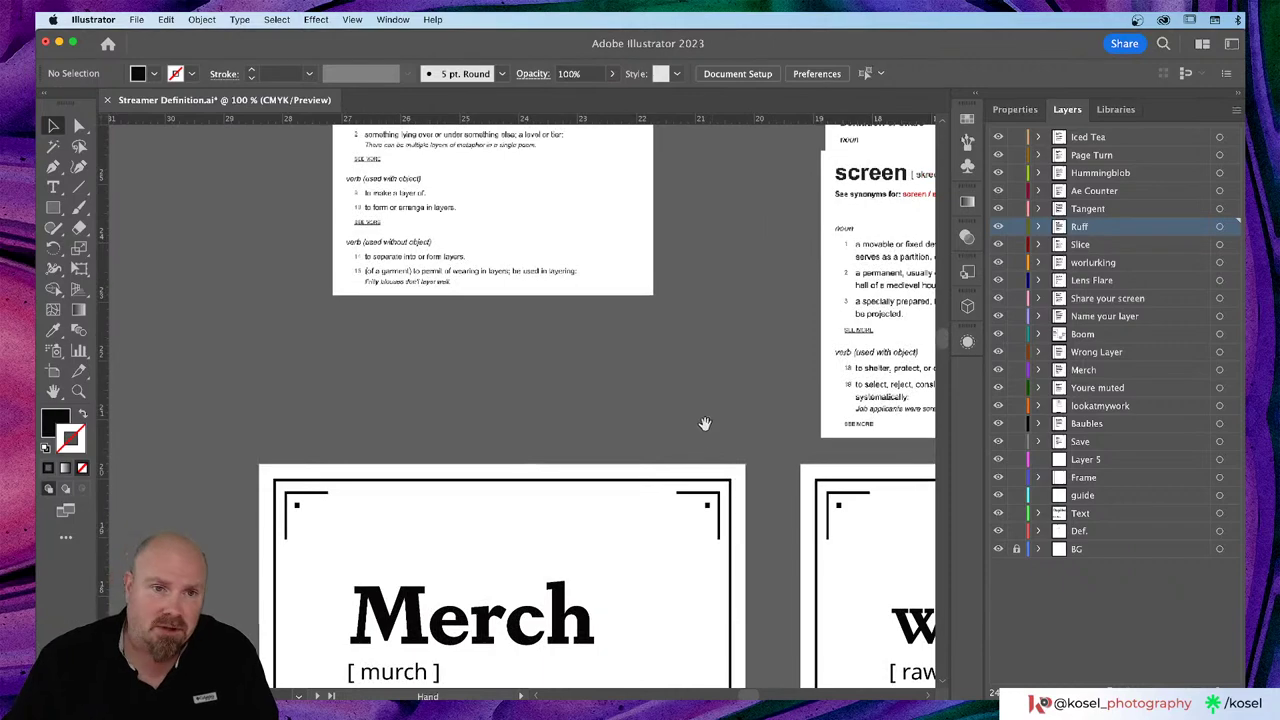
scroll(683, 536, "up", 10)
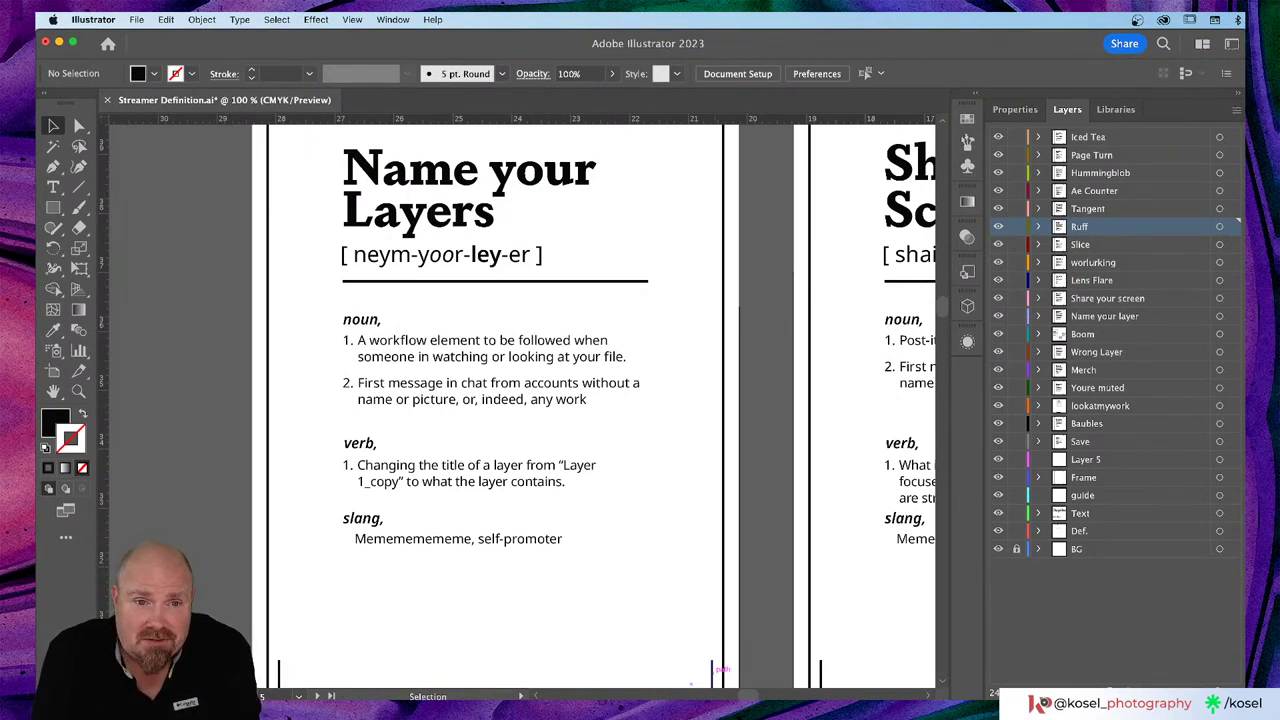
left_click(493, 260)
double_click(492, 259)
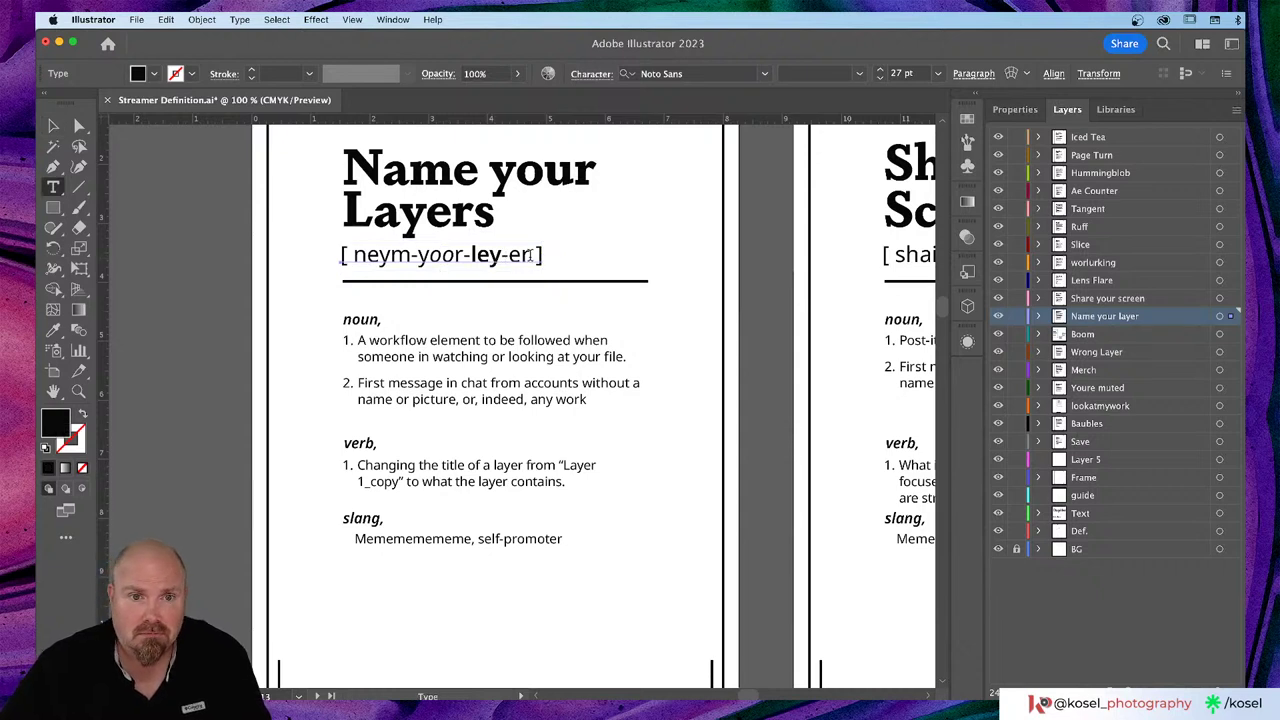
type("s")
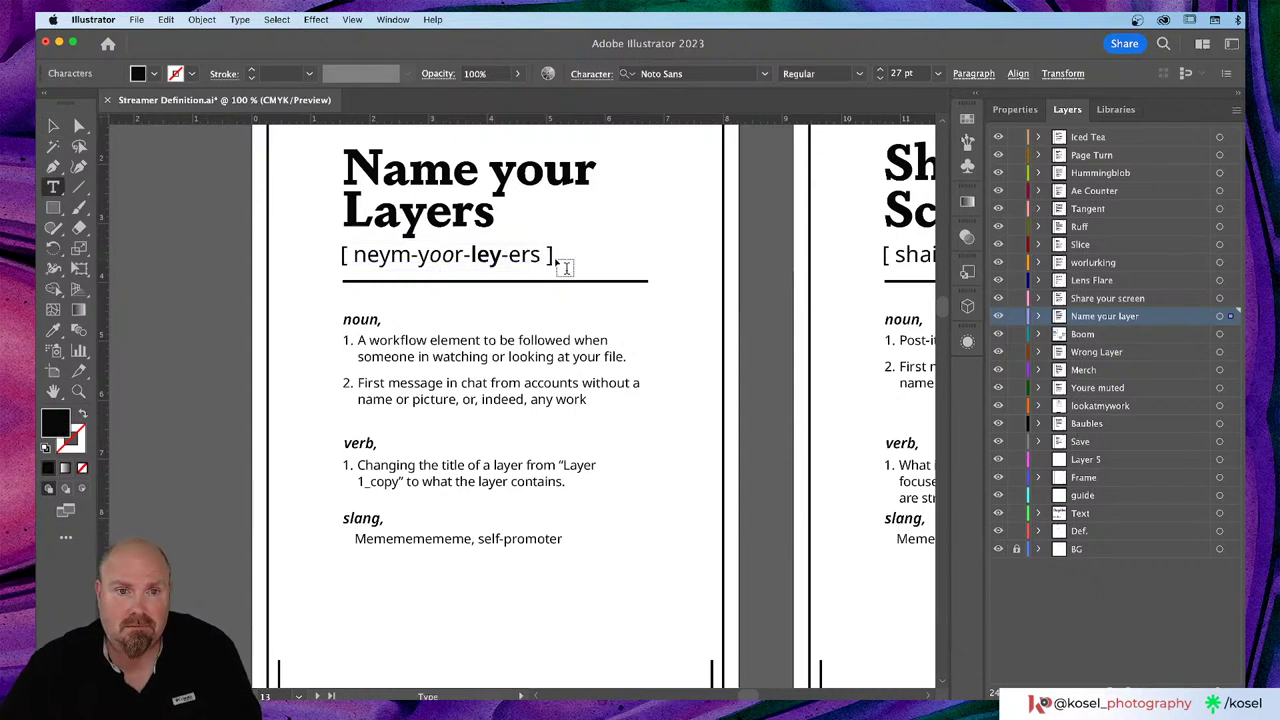
left_click(53, 126)
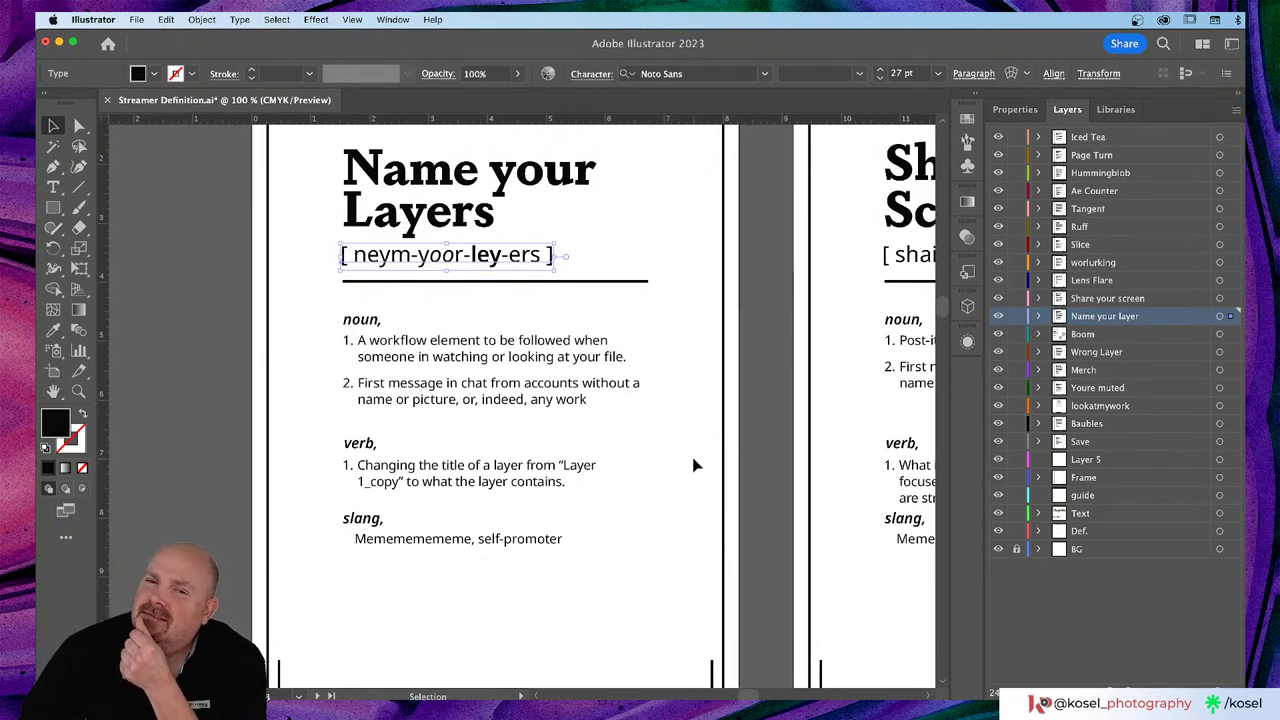
left_click(670, 521)
Step: Examine the Wrong Layer card alongside the neighbouring Merch, Iced Tea and Boom cards
key("space")
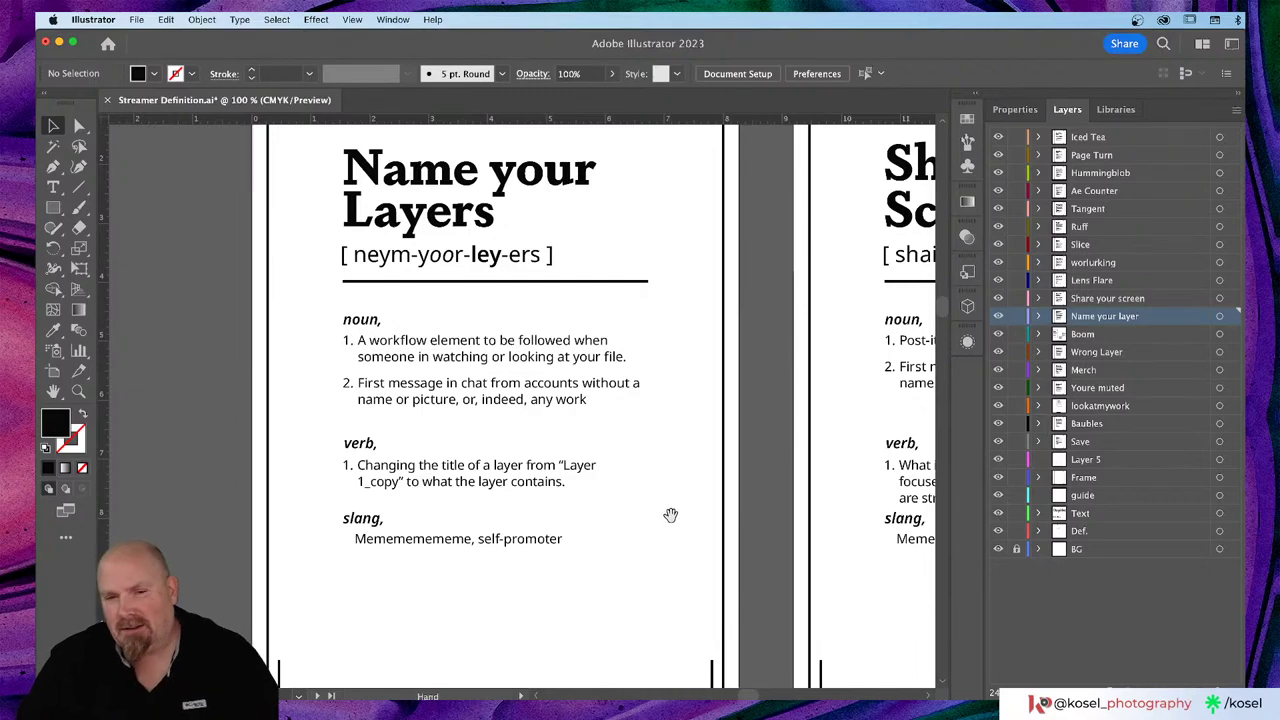
left_click_drag(737, 586, 217, 80)
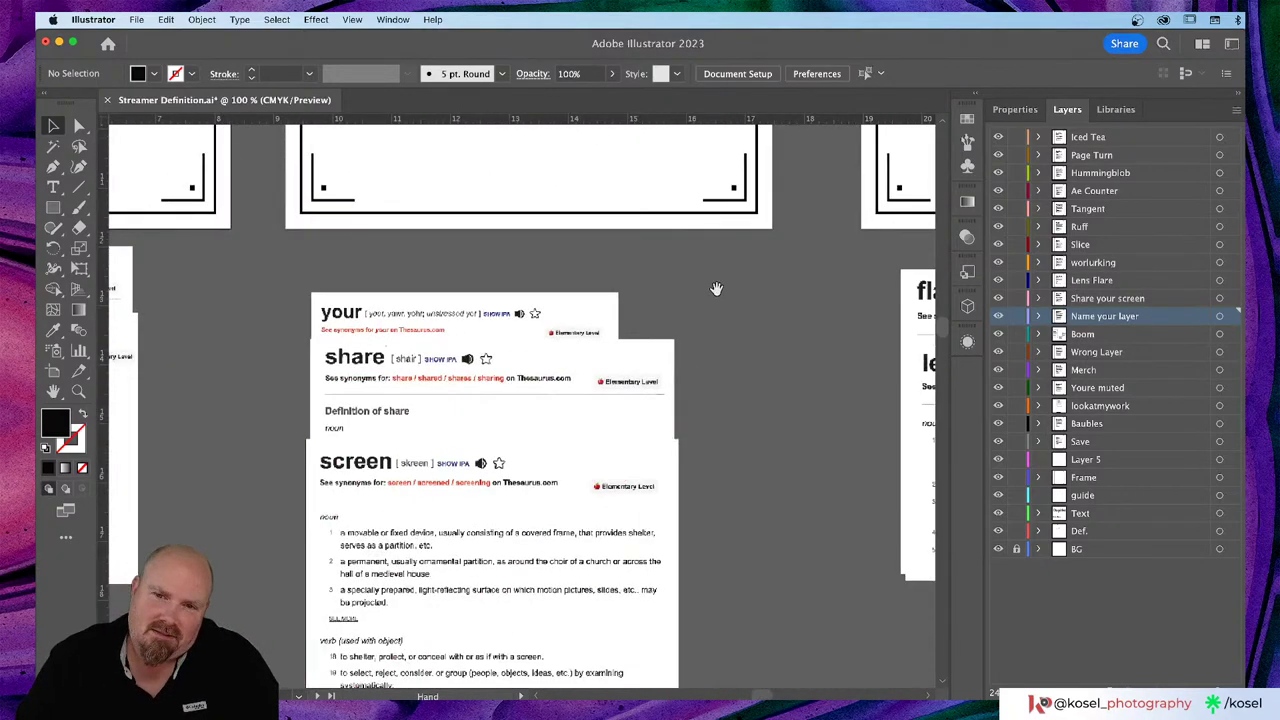
left_click_drag(760, 420, 740, 108)
scroll(746, 357, "down", 4)
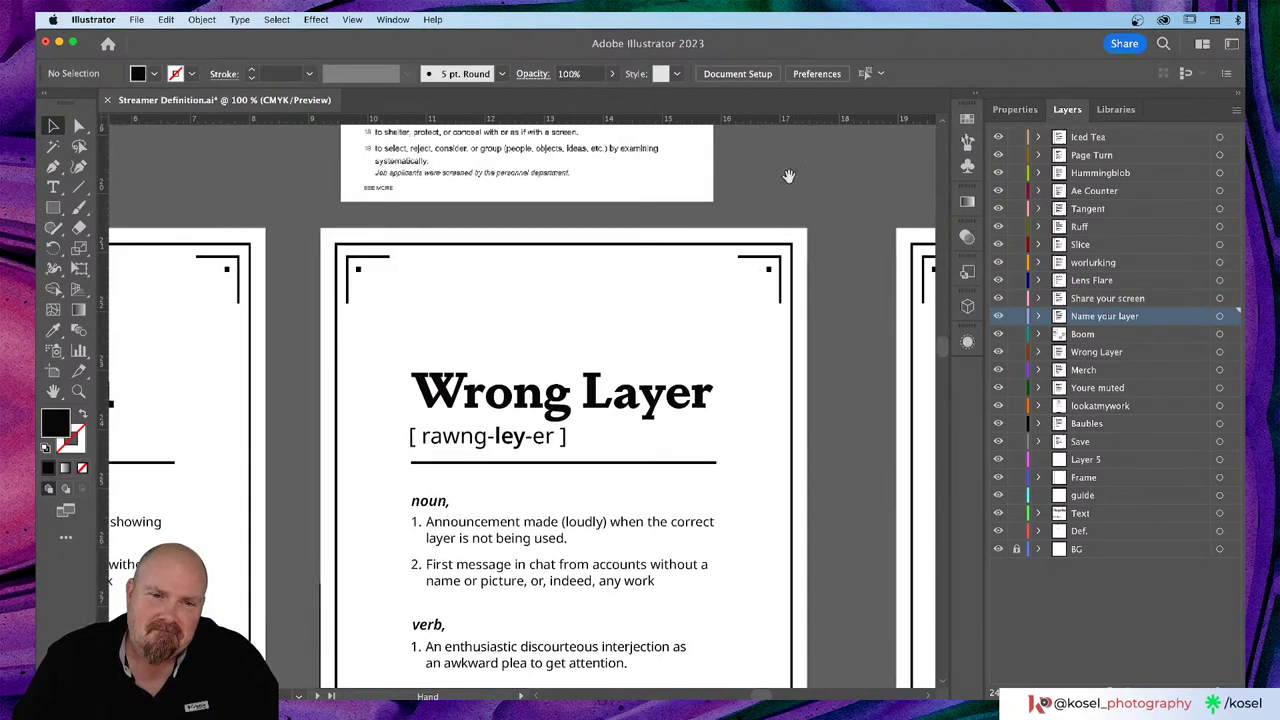
key("super+minus")
key("super+minus")
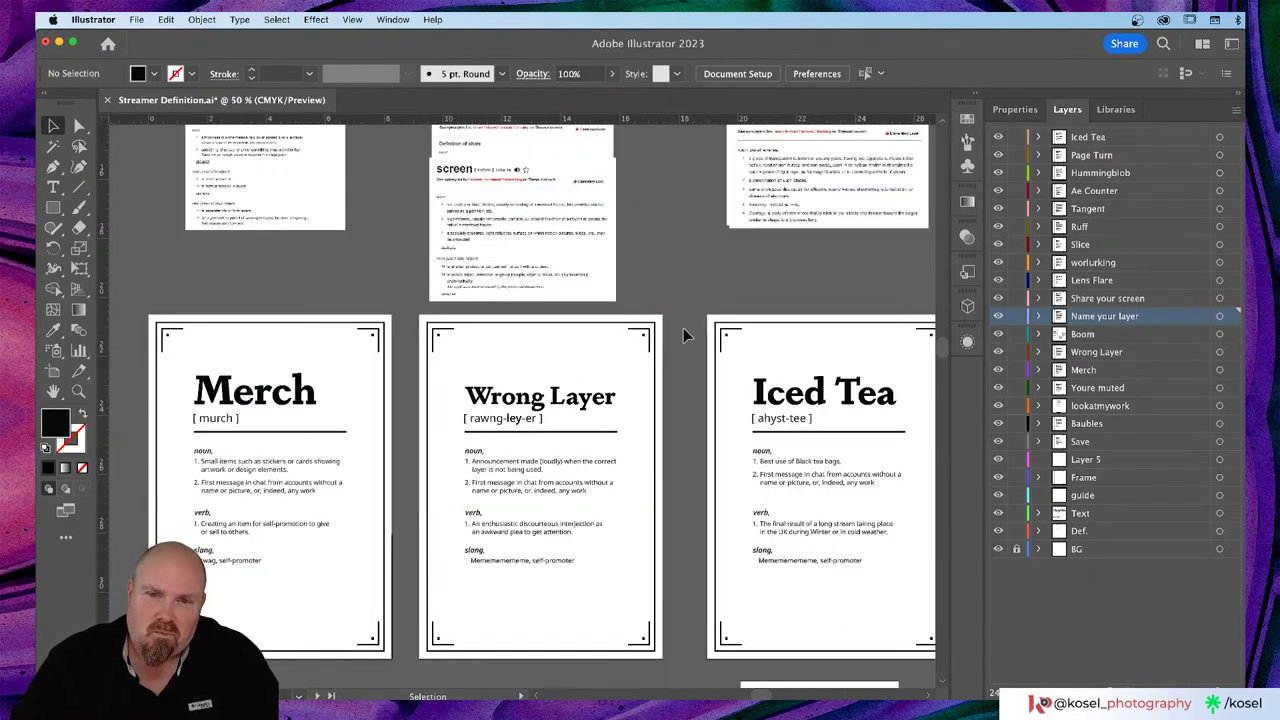
left_click(633, 394)
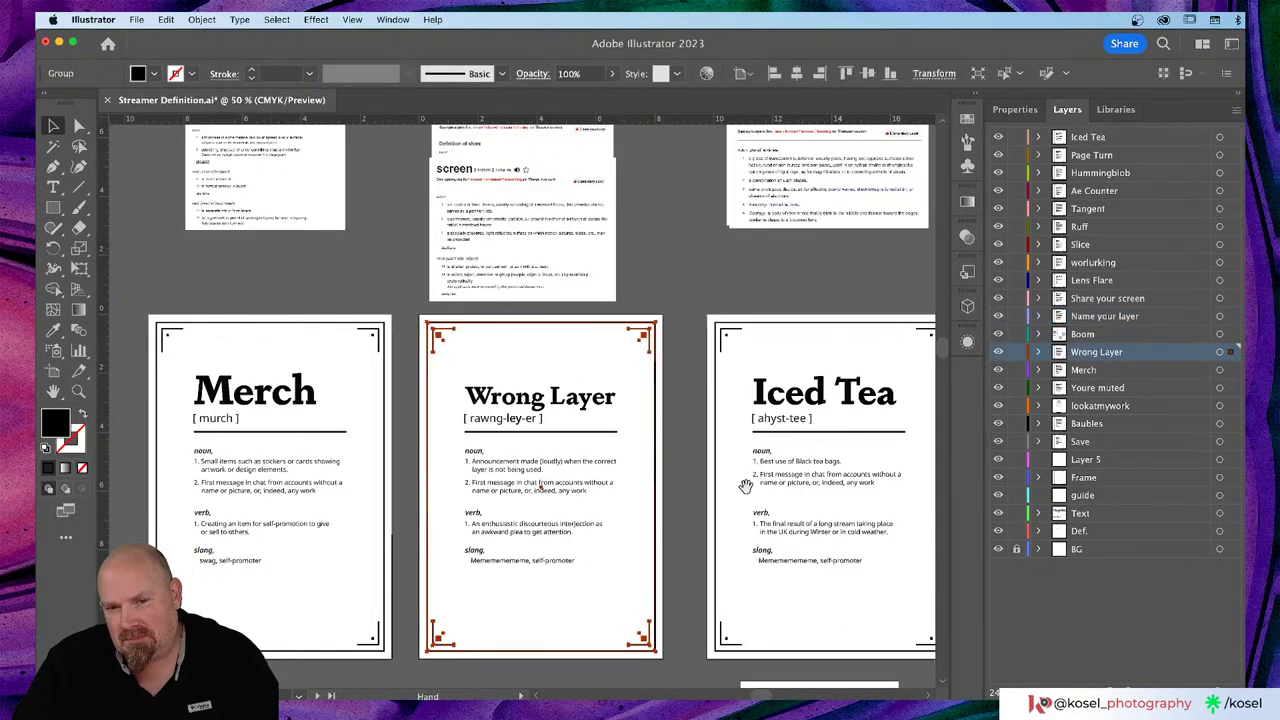
left_click_drag(743, 480, 496, 265)
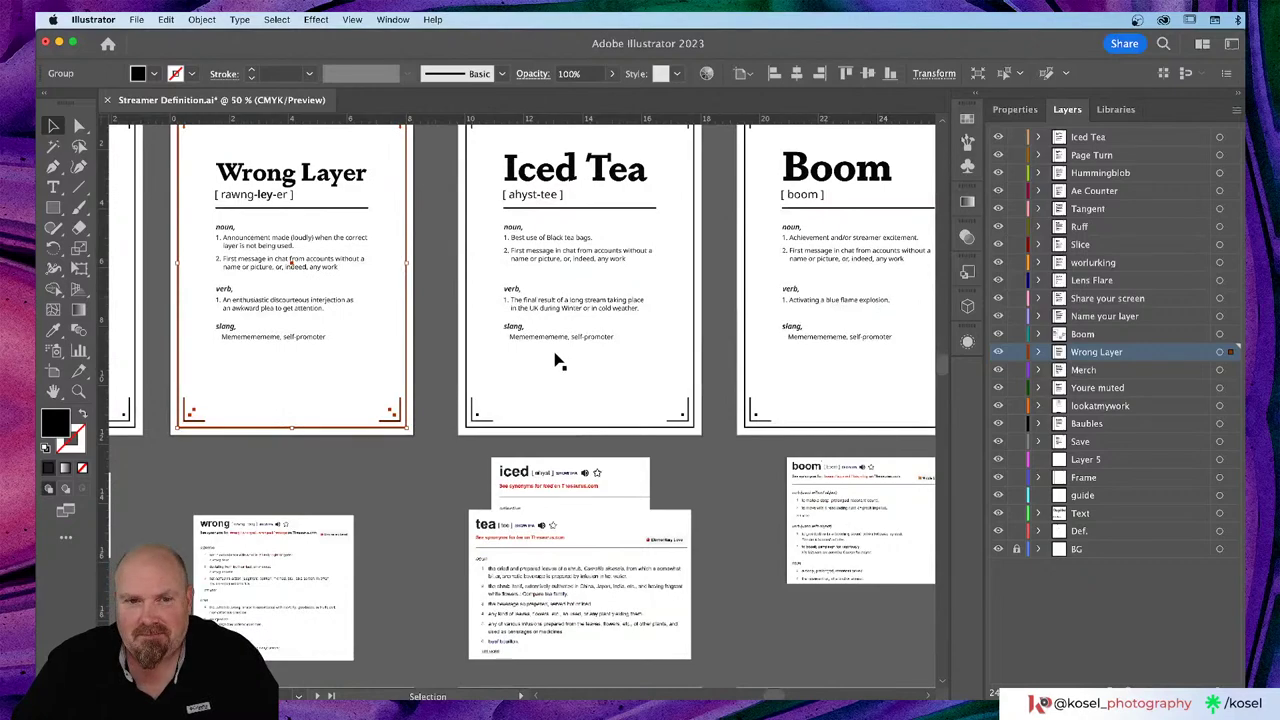
key("super+equal")
key("super+equal")
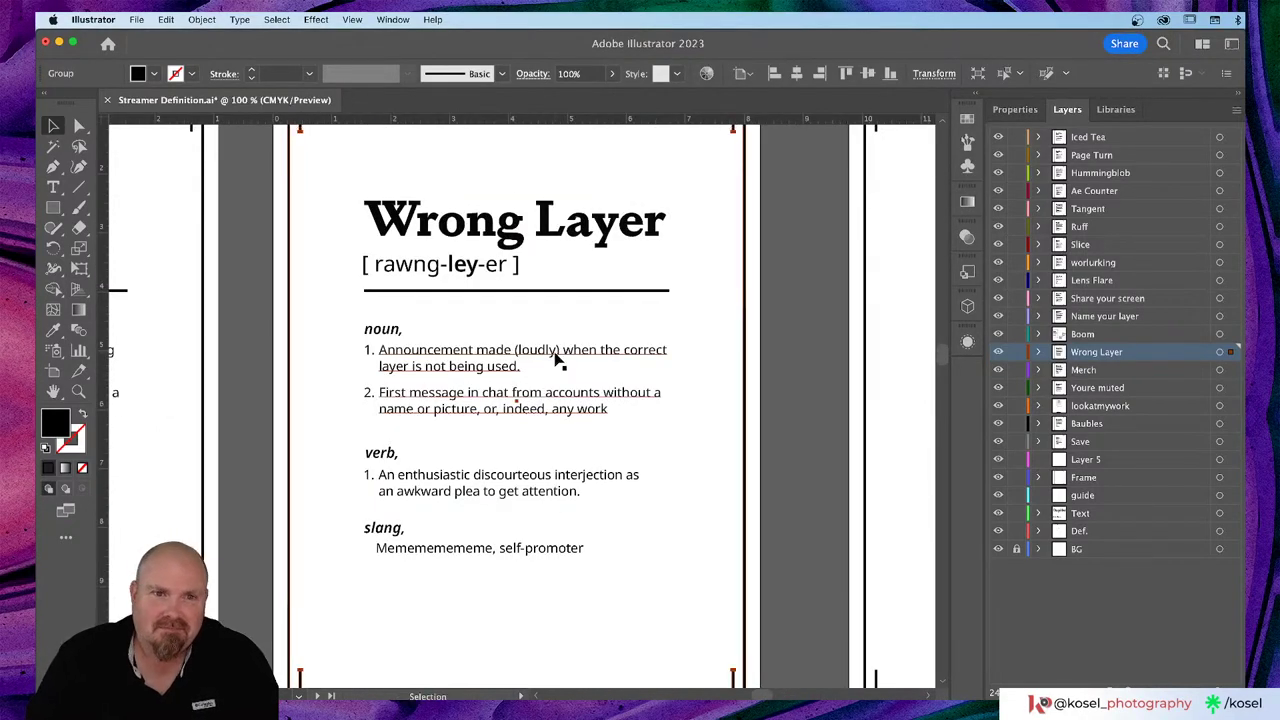
Step: View the Baubles card together with the Save and Lookatmywork cards beside it
scroll(713, 500, "down", 5)
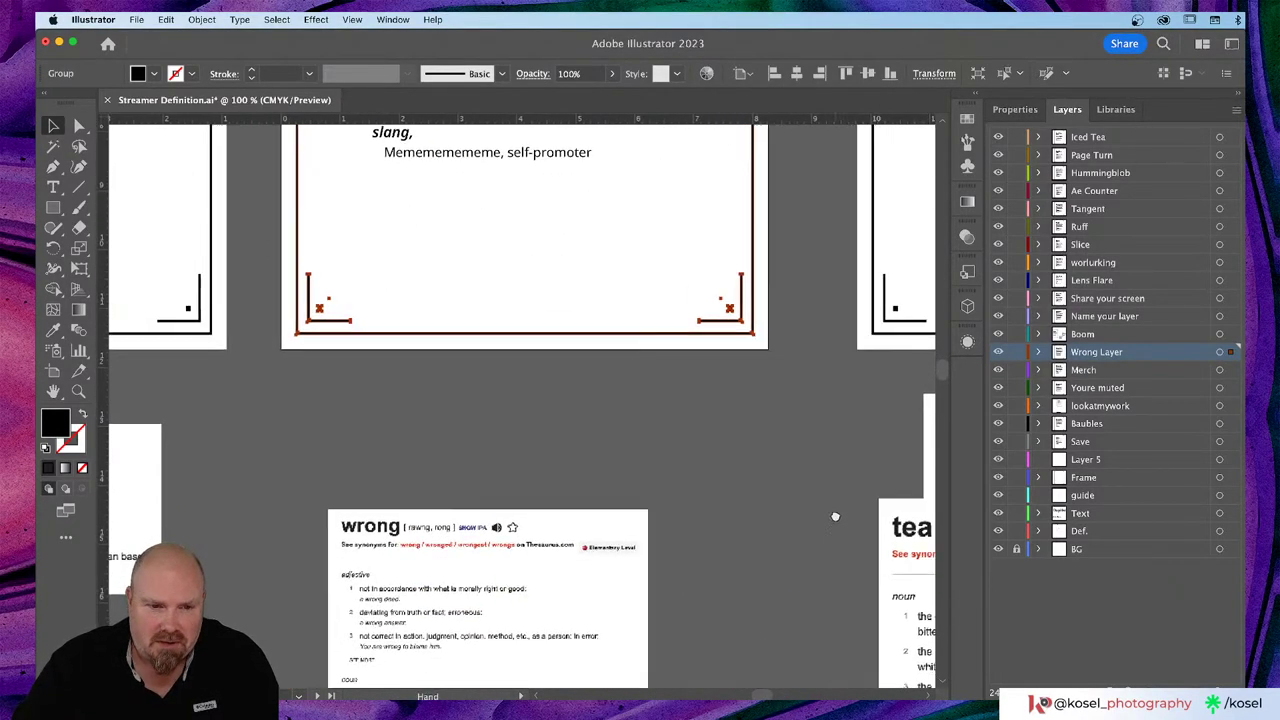
scroll(834, 517, "down", 4)
scroll(748, 436, "down", 5)
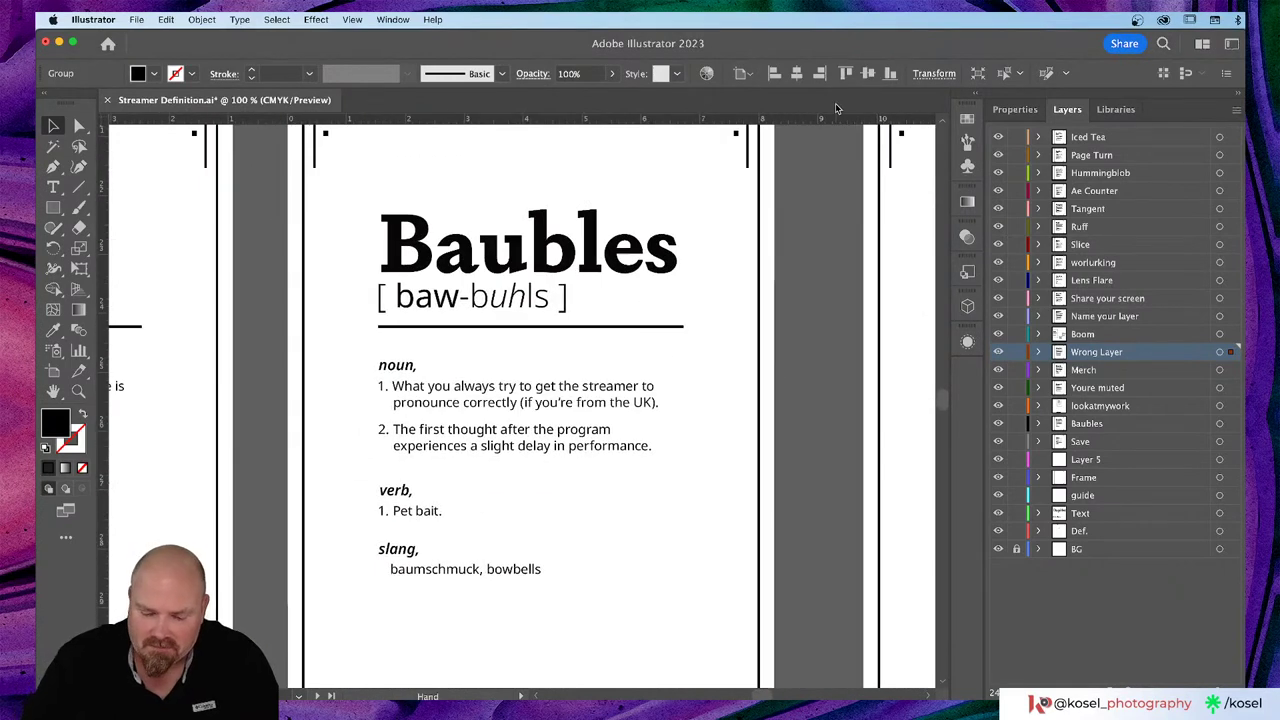
key("super+space")
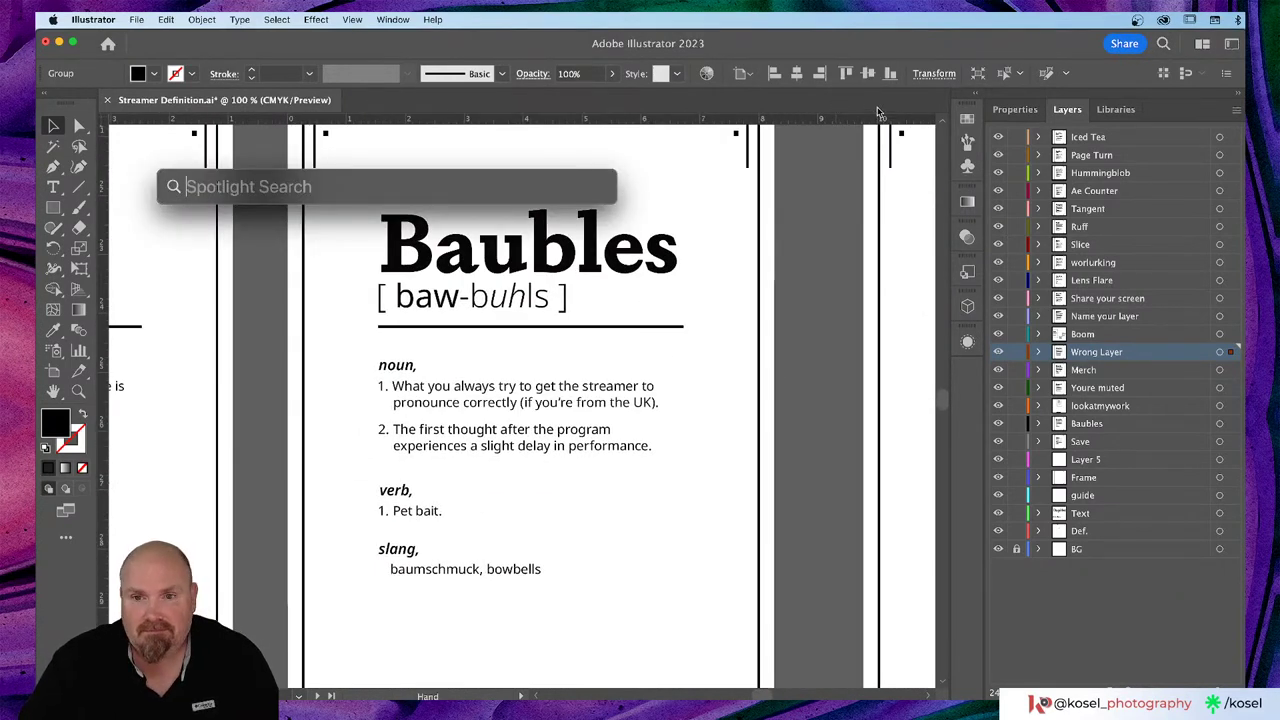
left_click(840, 172)
key("super+minus")
key("super+minus")
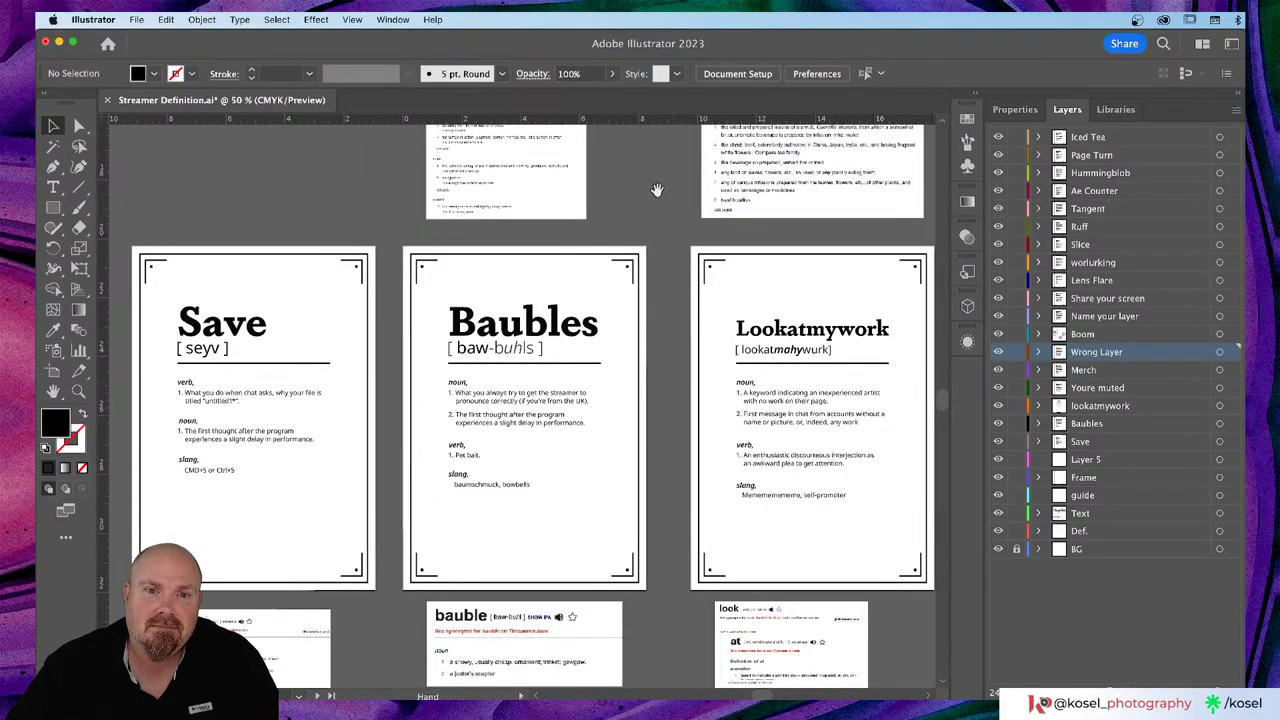
Step: Replace the first slang term, "Mememememeeme", on the Iced Tea card with "Just wrong", keeping "self-promoter" after the comma
left_click_drag(659, 190, 377, 651)
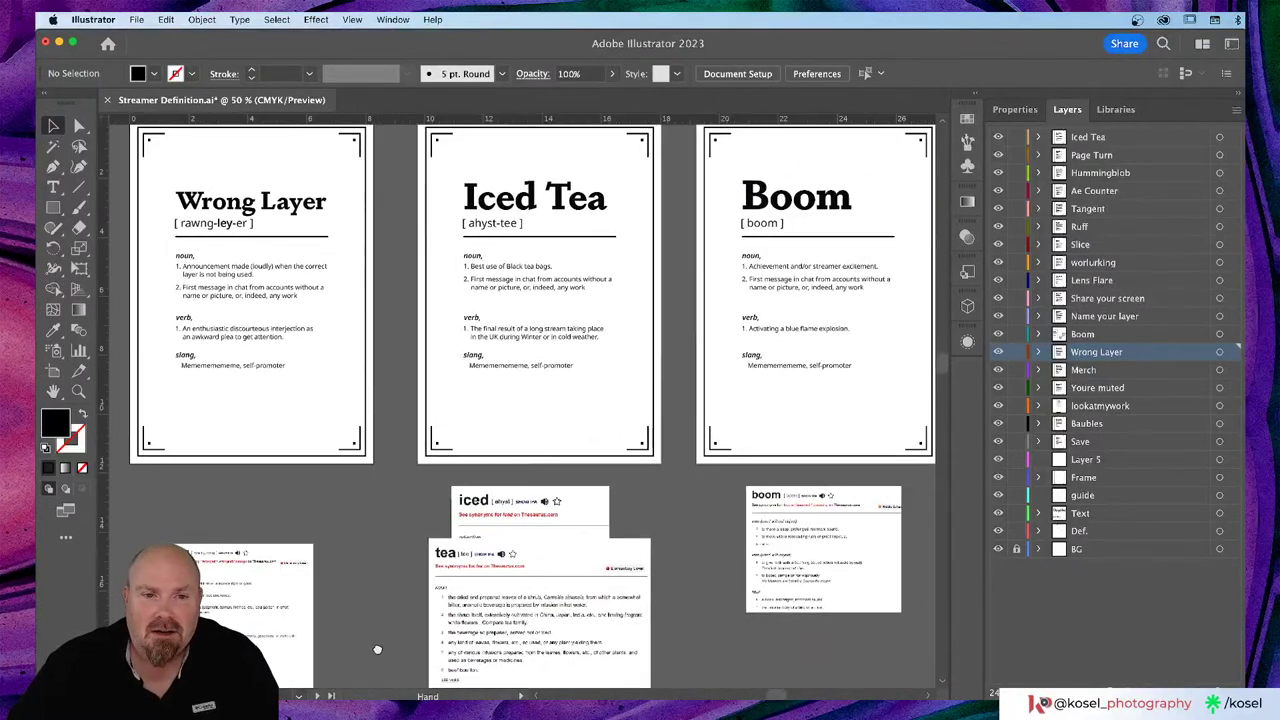
left_click(474, 368)
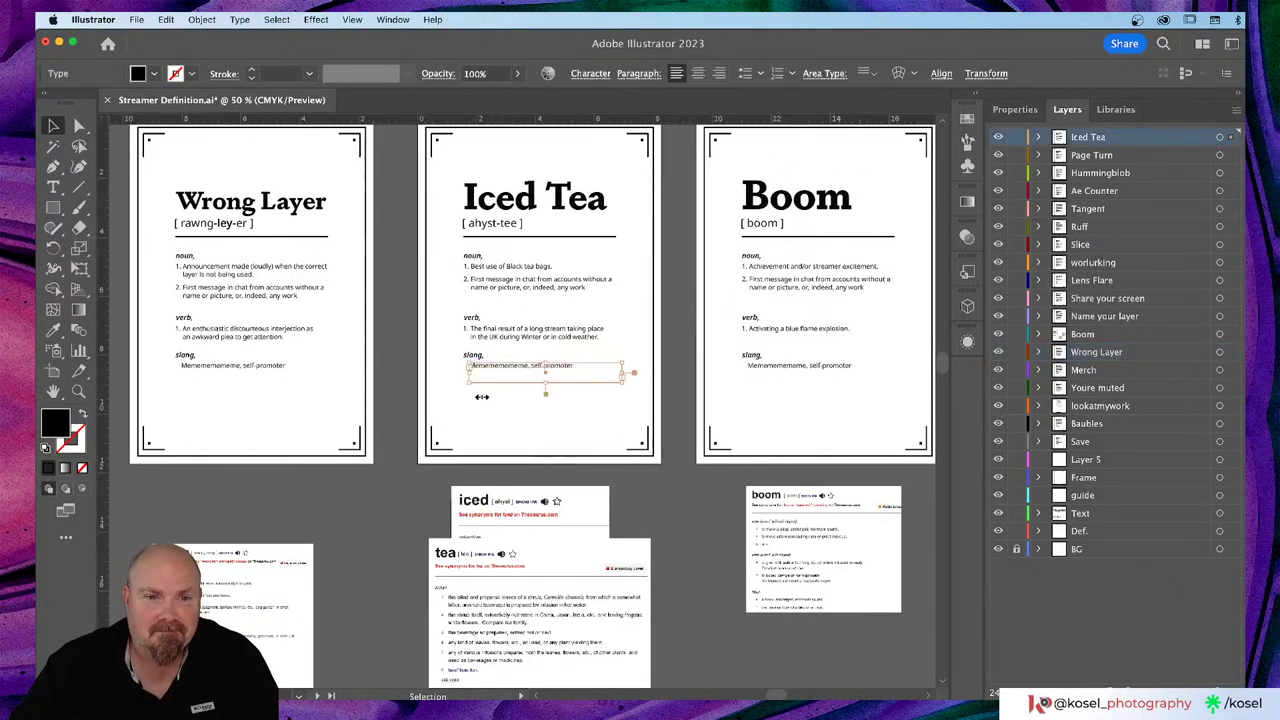
key("super+equal")
key("super+equal")
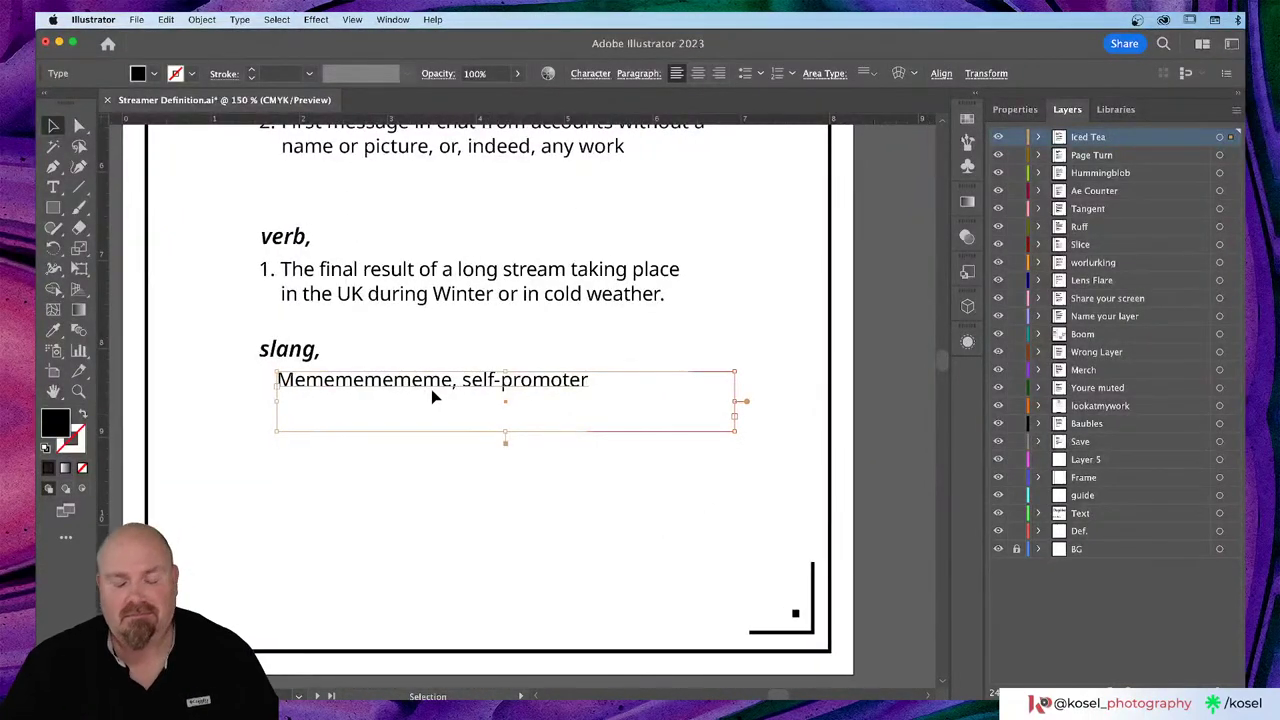
scroll(438, 396, "left", 2)
key("t")
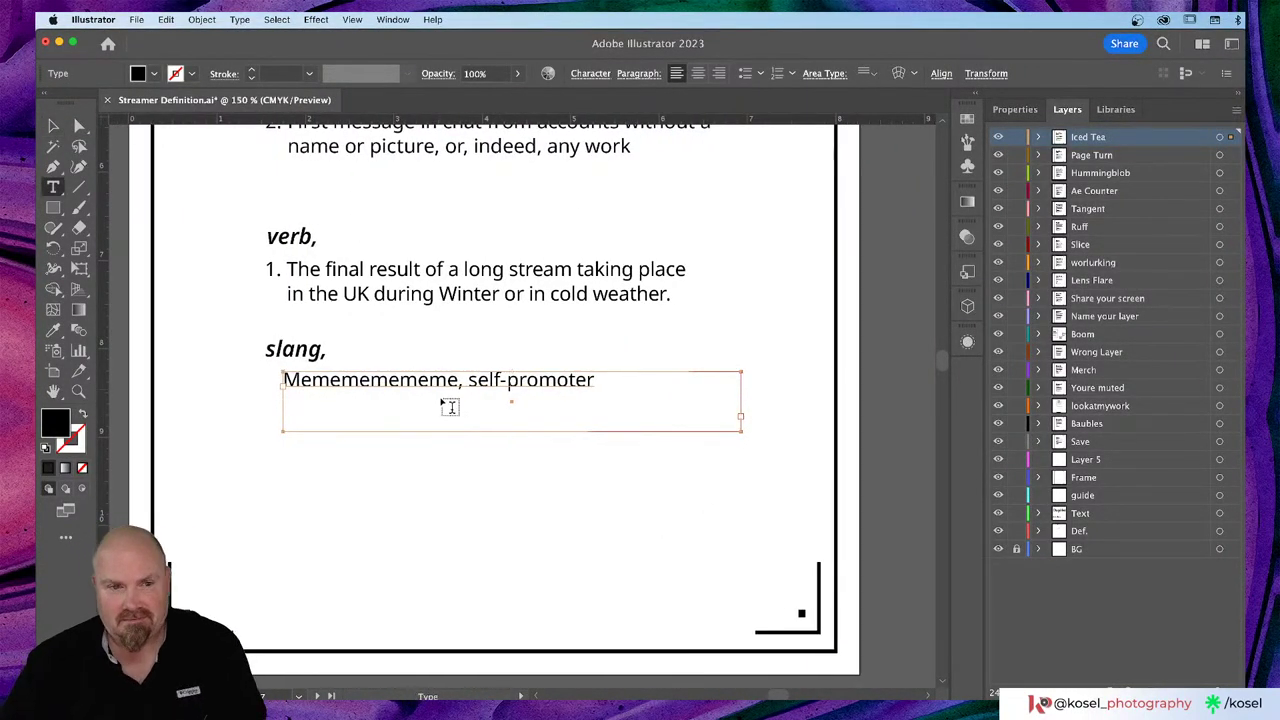
left_click(445, 380)
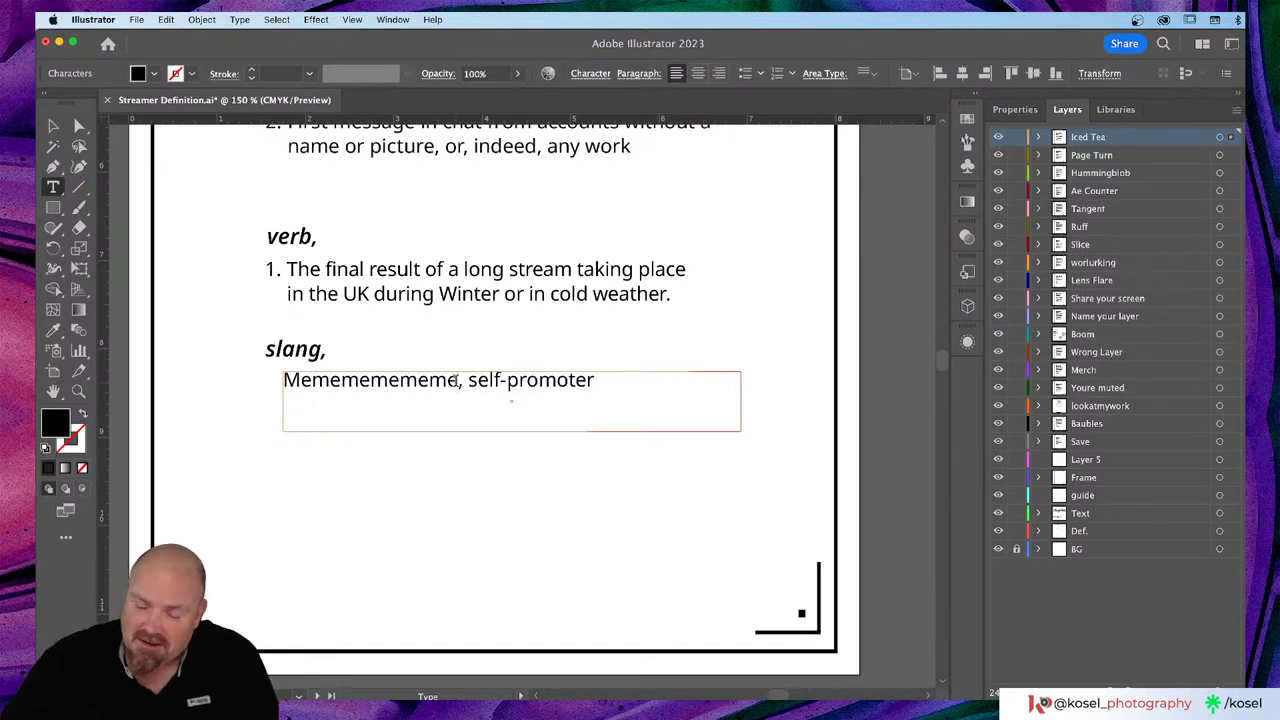
left_click_drag(460, 384, 263, 386)
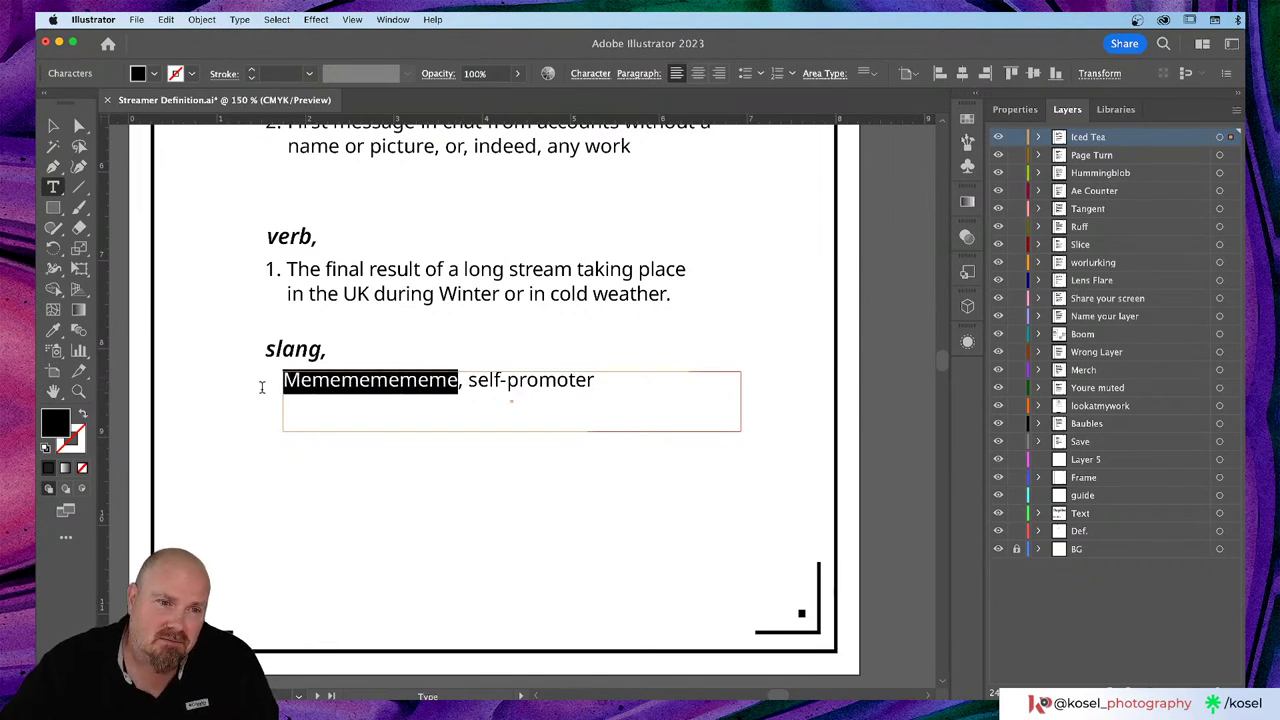
key("BackSpace")
type("Just ")
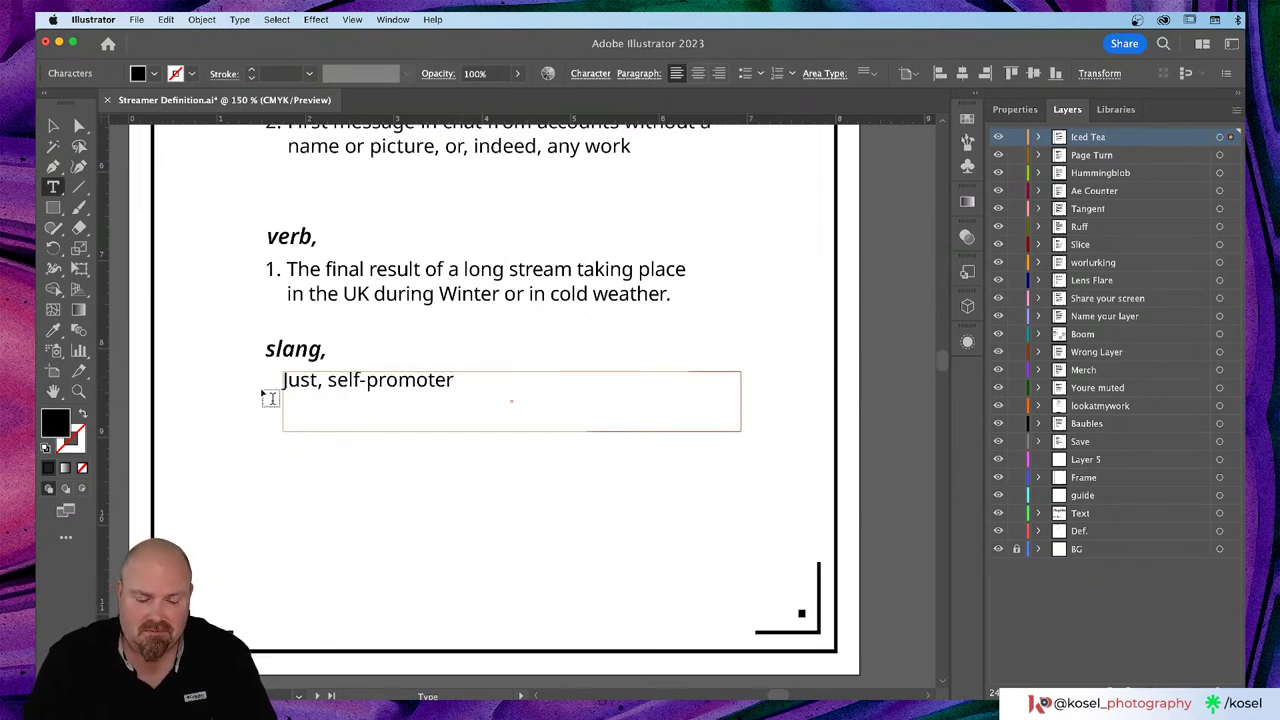
type("wrong")
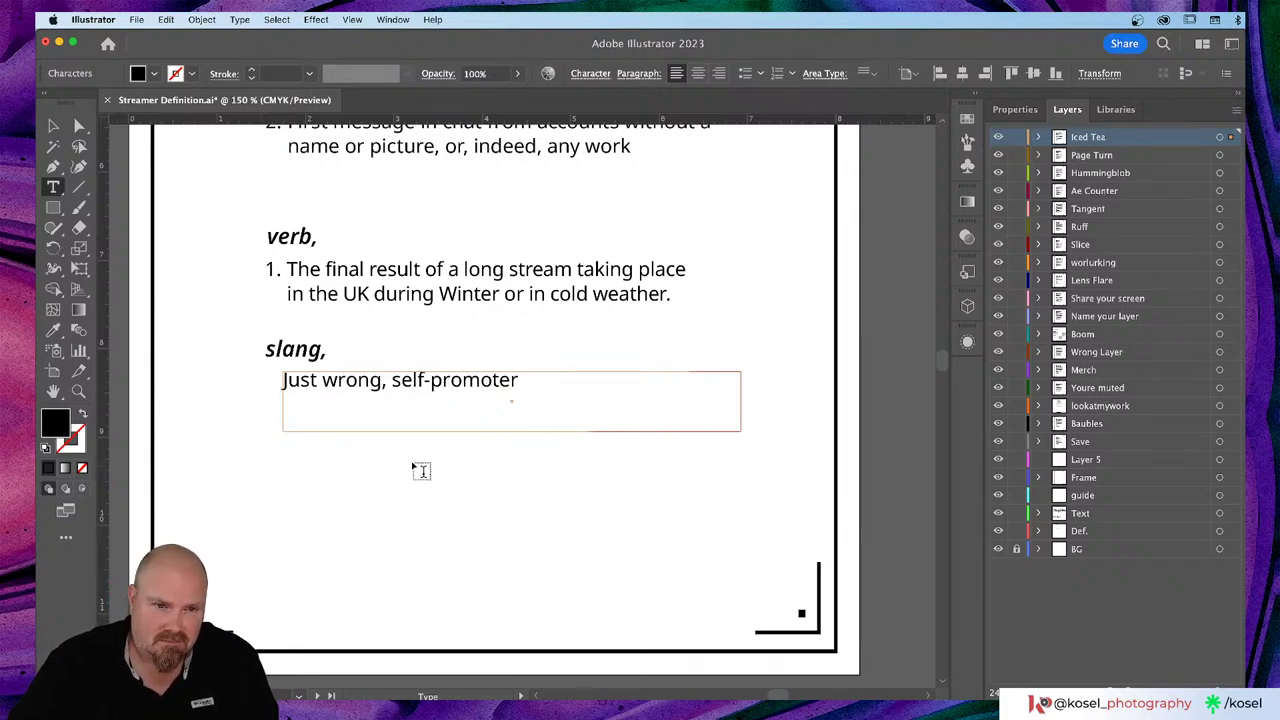
scroll(420, 472, "up", 5)
scroll(421, 471, "up", 2)
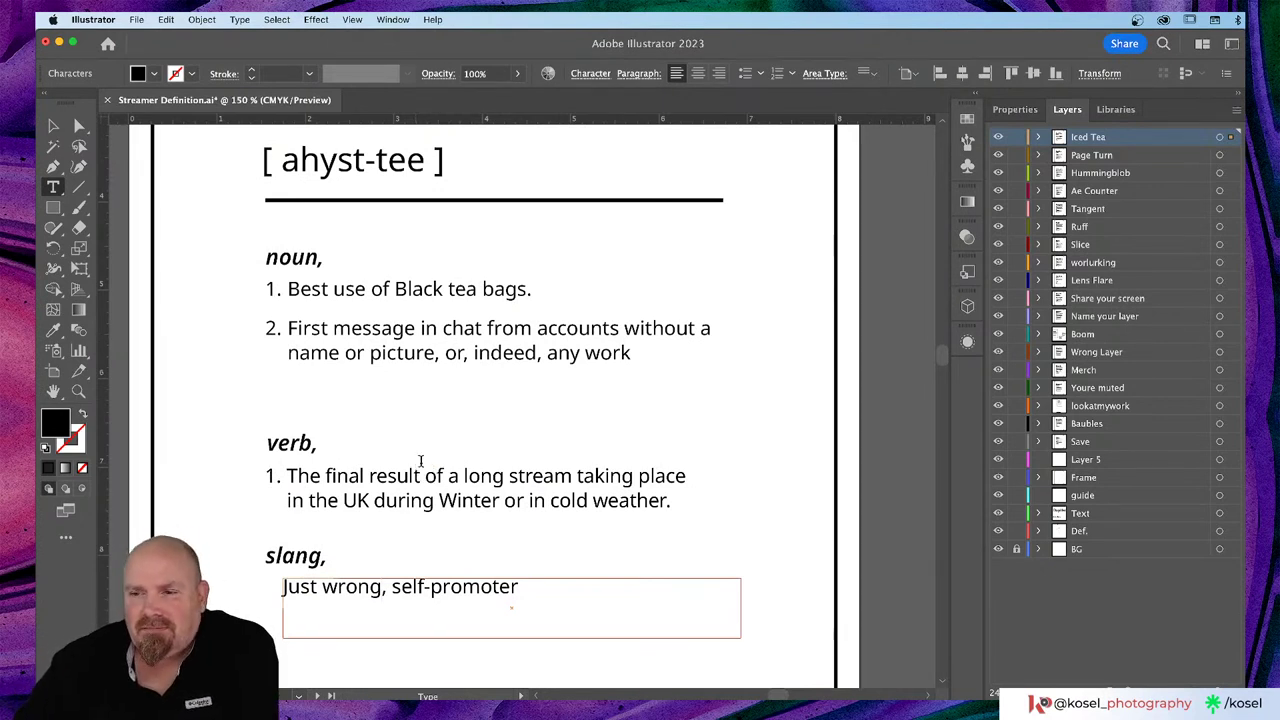
left_click(53, 125)
left_click(172, 377)
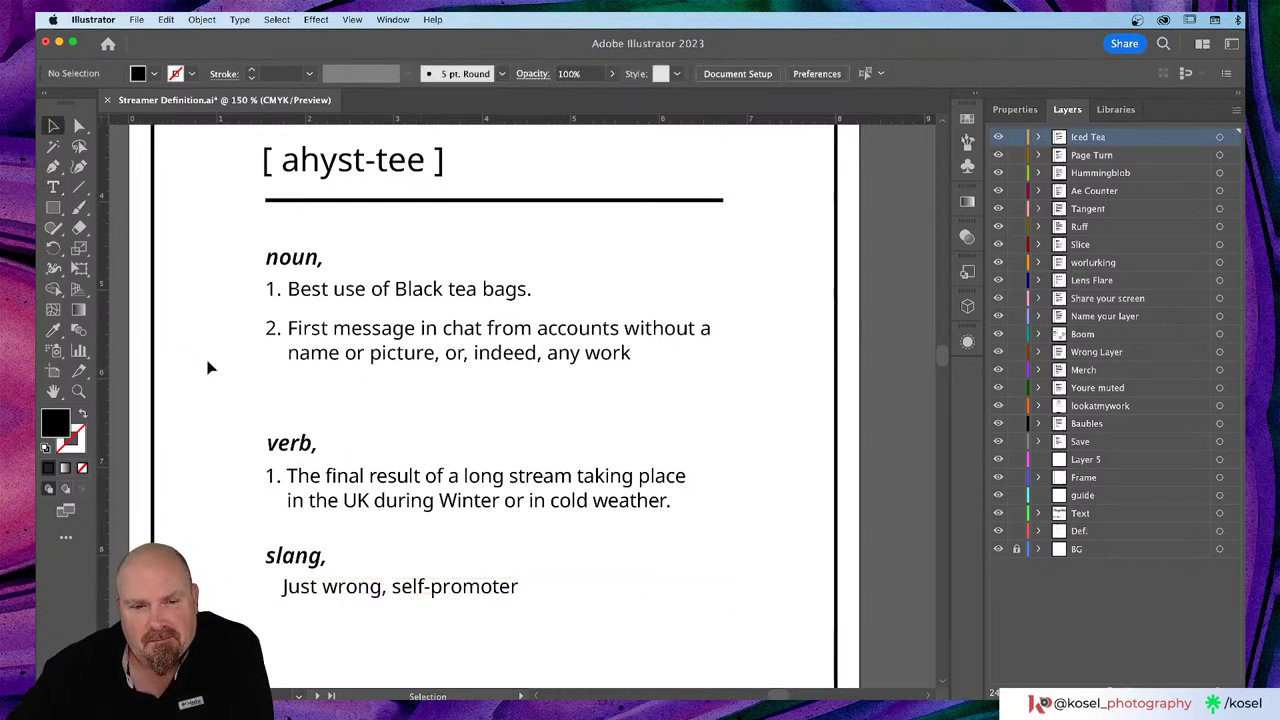
left_click(500, 594)
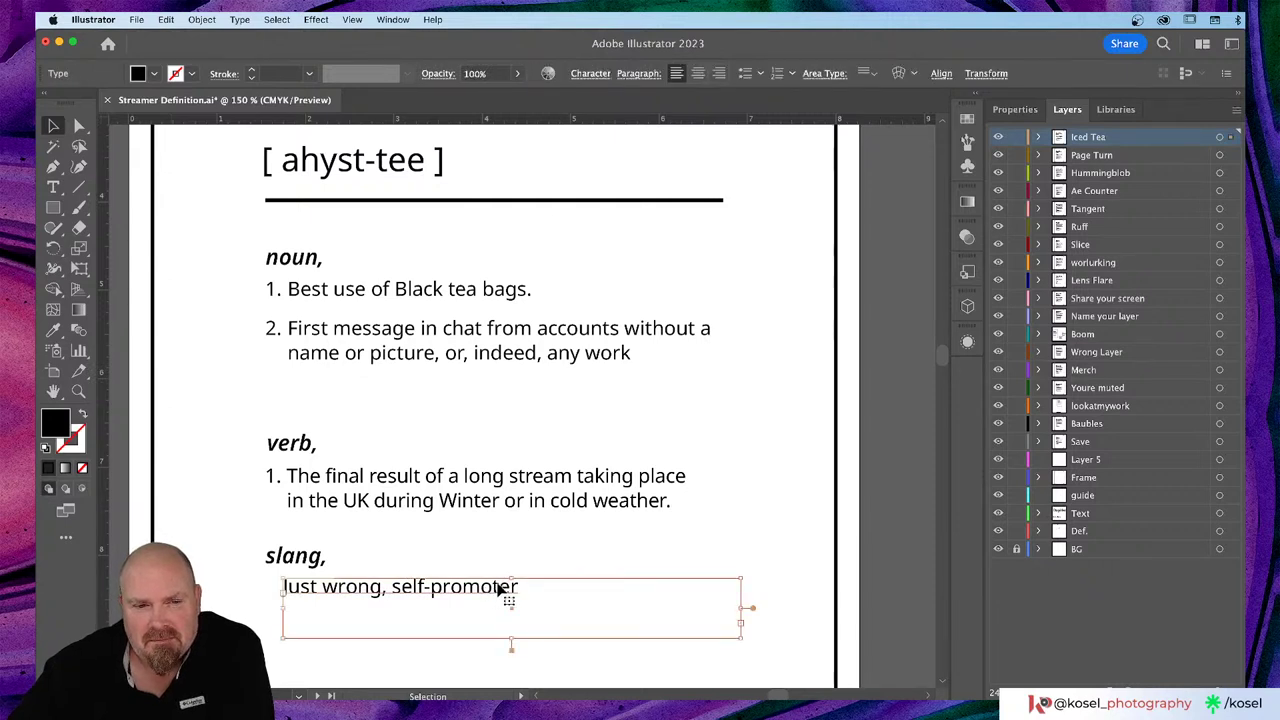
left_click(172, 440)
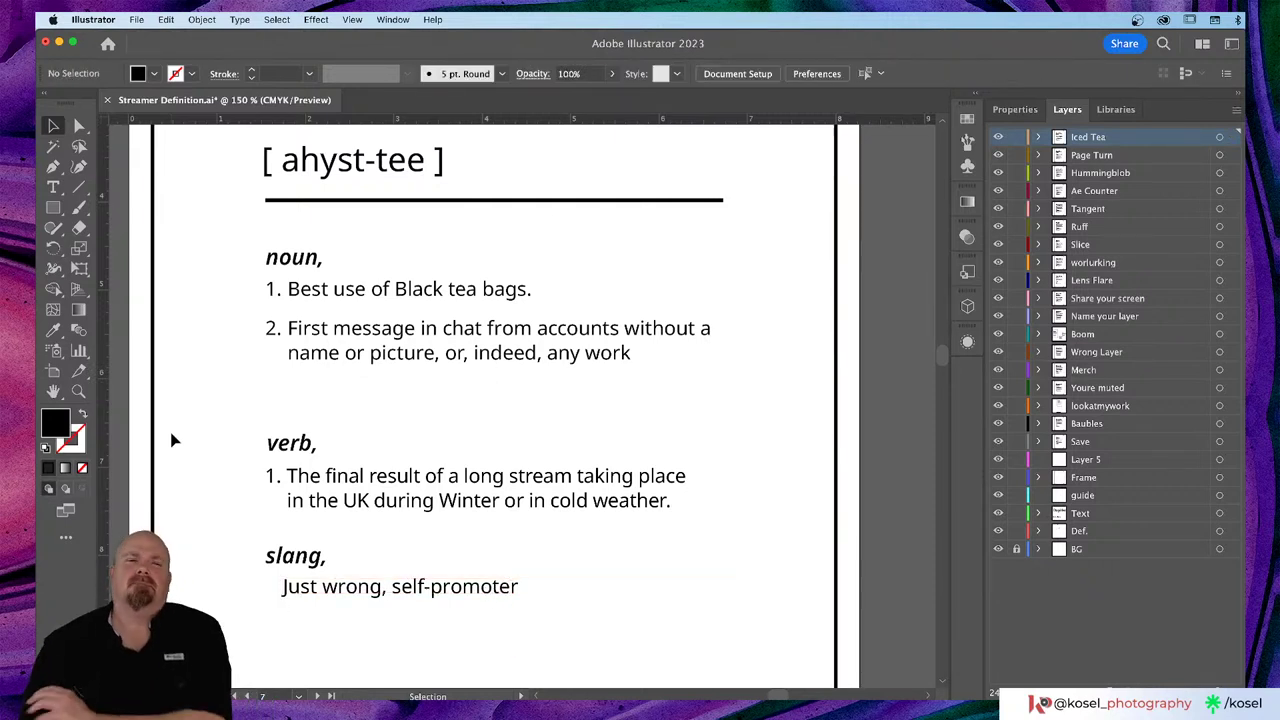
Step: Survey the Merch, Wrong Layer, Name your Layers and Share your Screen cards at 66.67% magnification
key("super+minus")
key("super+minus")
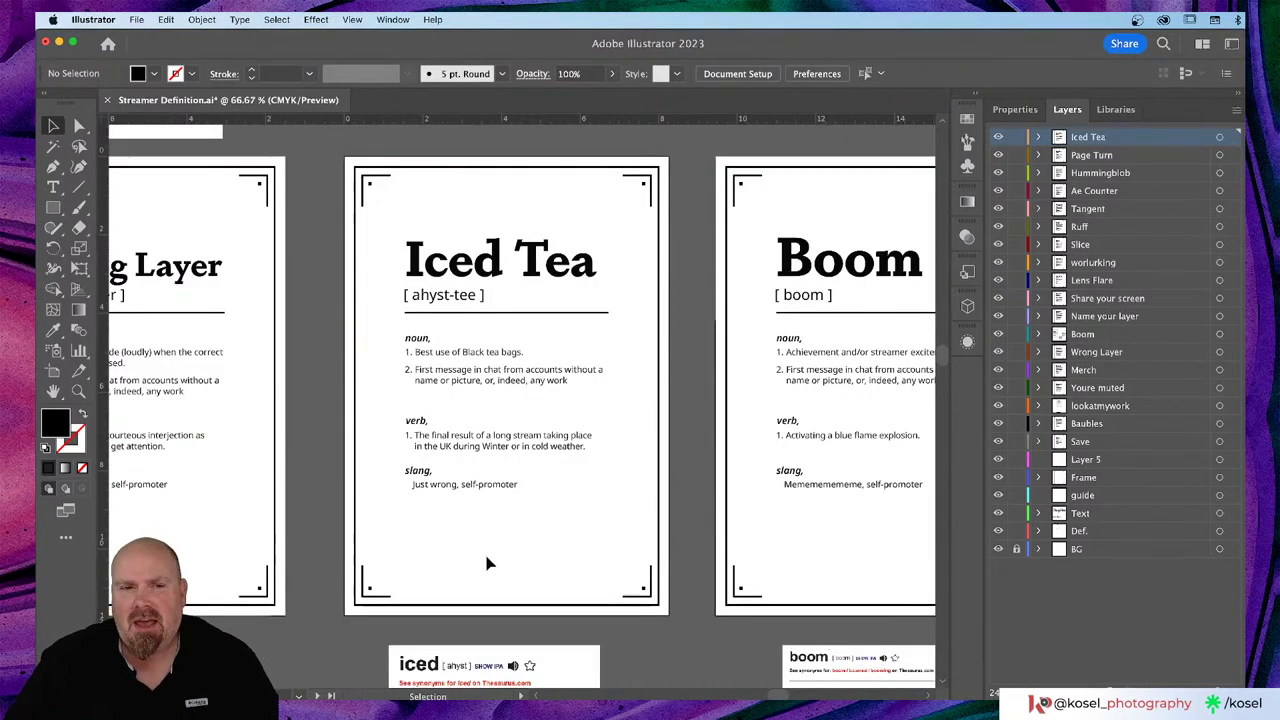
key("space")
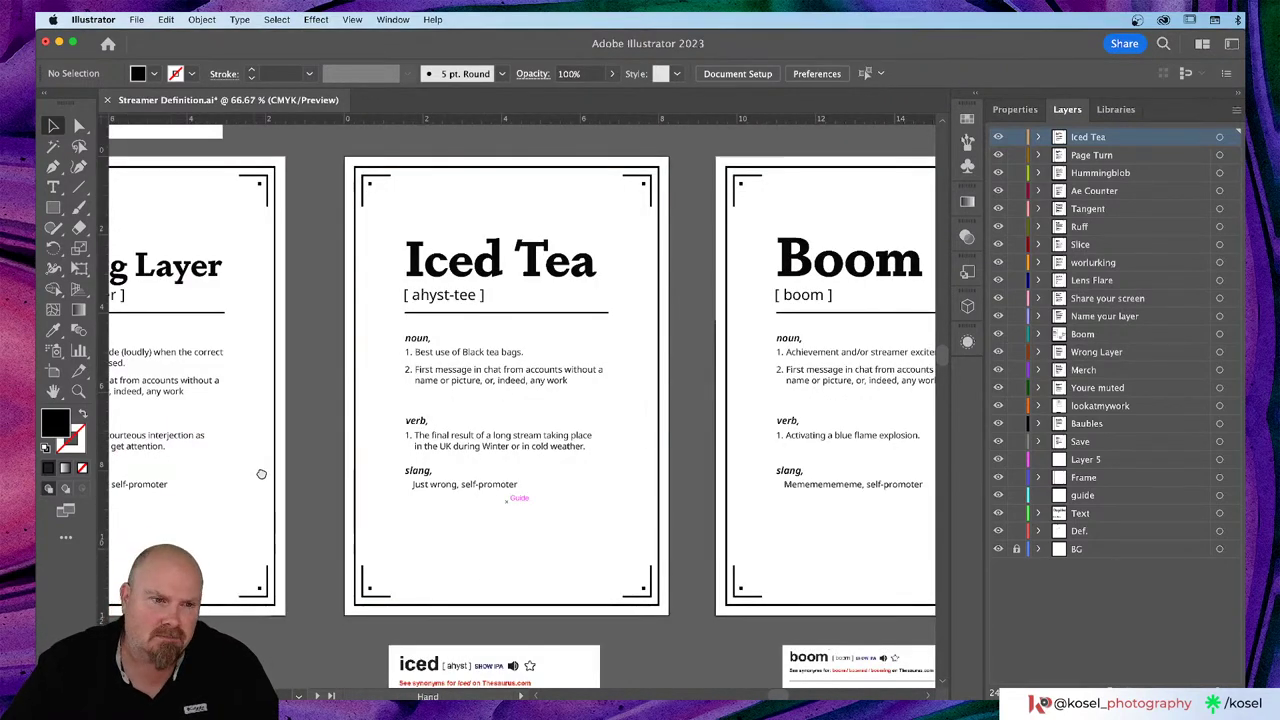
left_click_drag(254, 470, 874, 442)
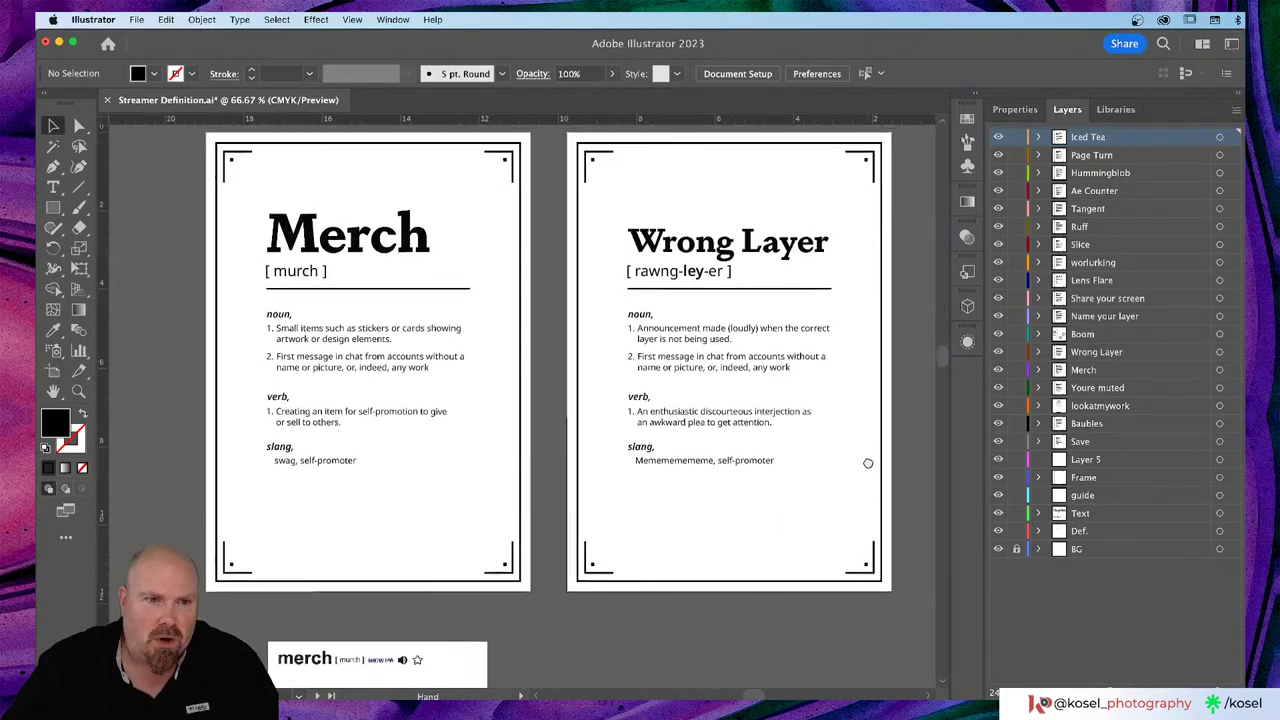
scroll(871, 354, "up", 5)
scroll(871, 354, "up", 6)
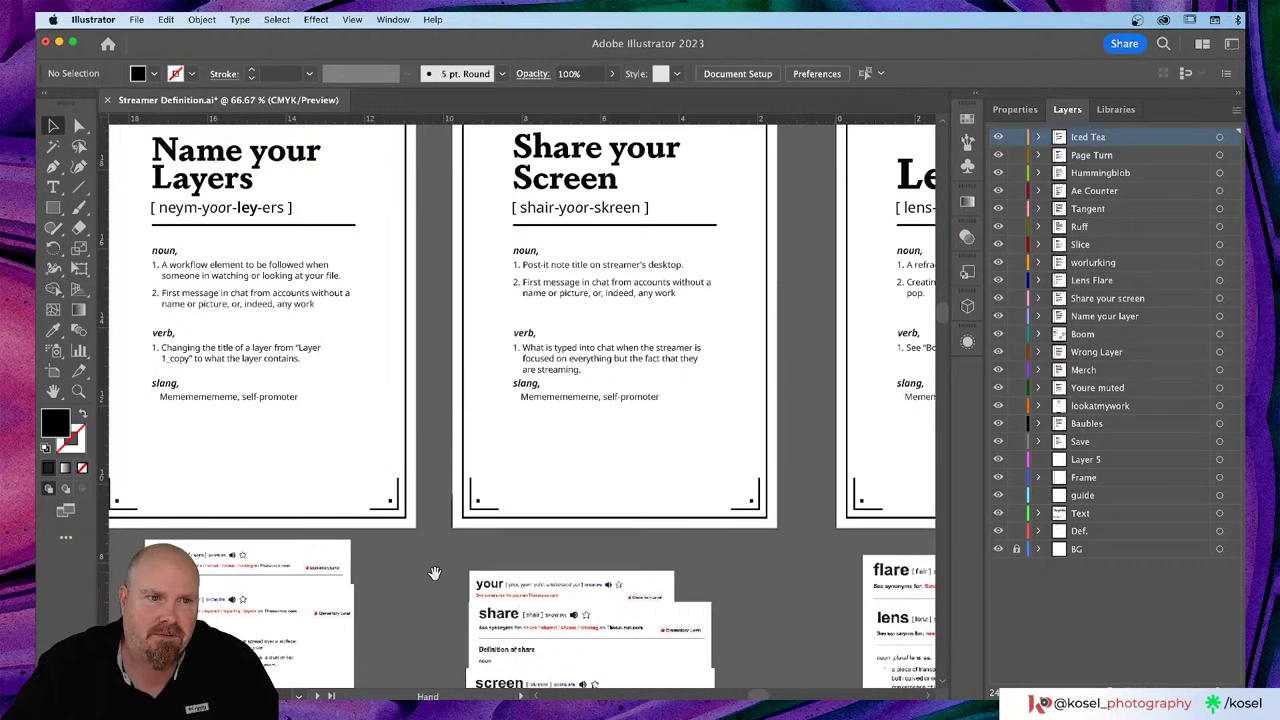
left_click_drag(444, 581, 641, 596)
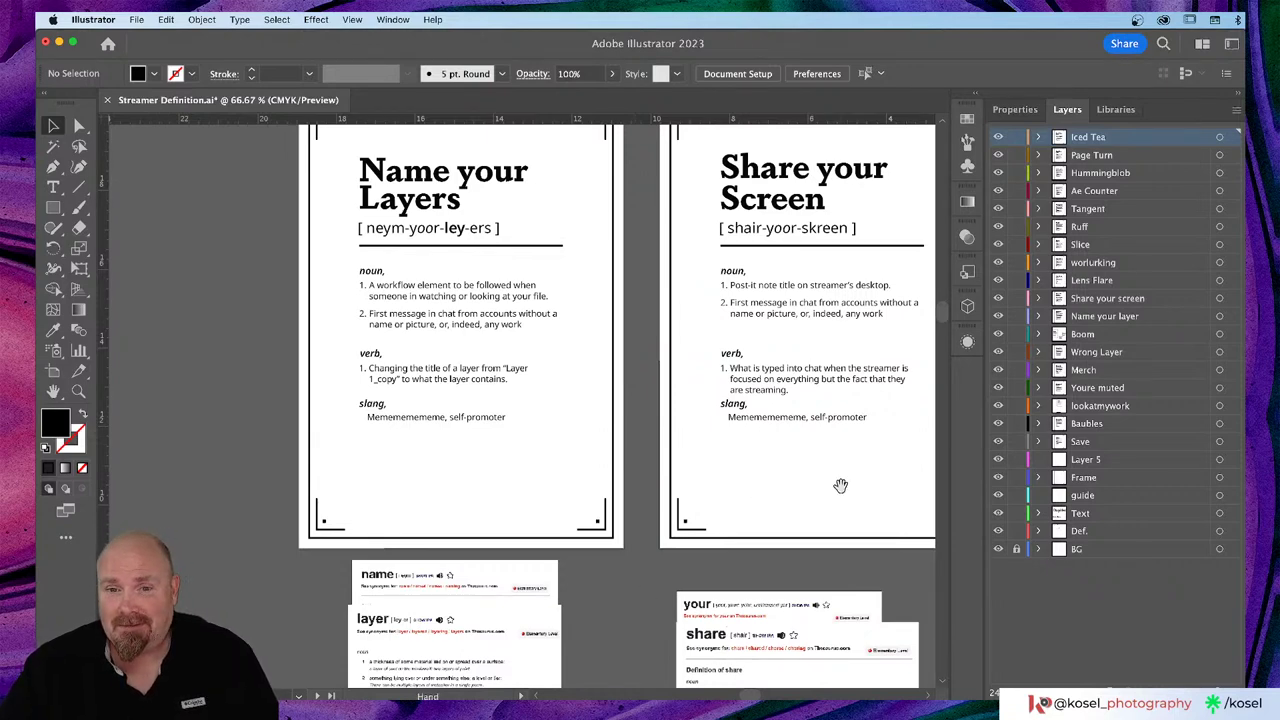
Step: Review the Name your Layers, Share your Screen, Lens Flare, Worlurking and Slice cards one after another
left_click_drag(840, 486, 615, 508)
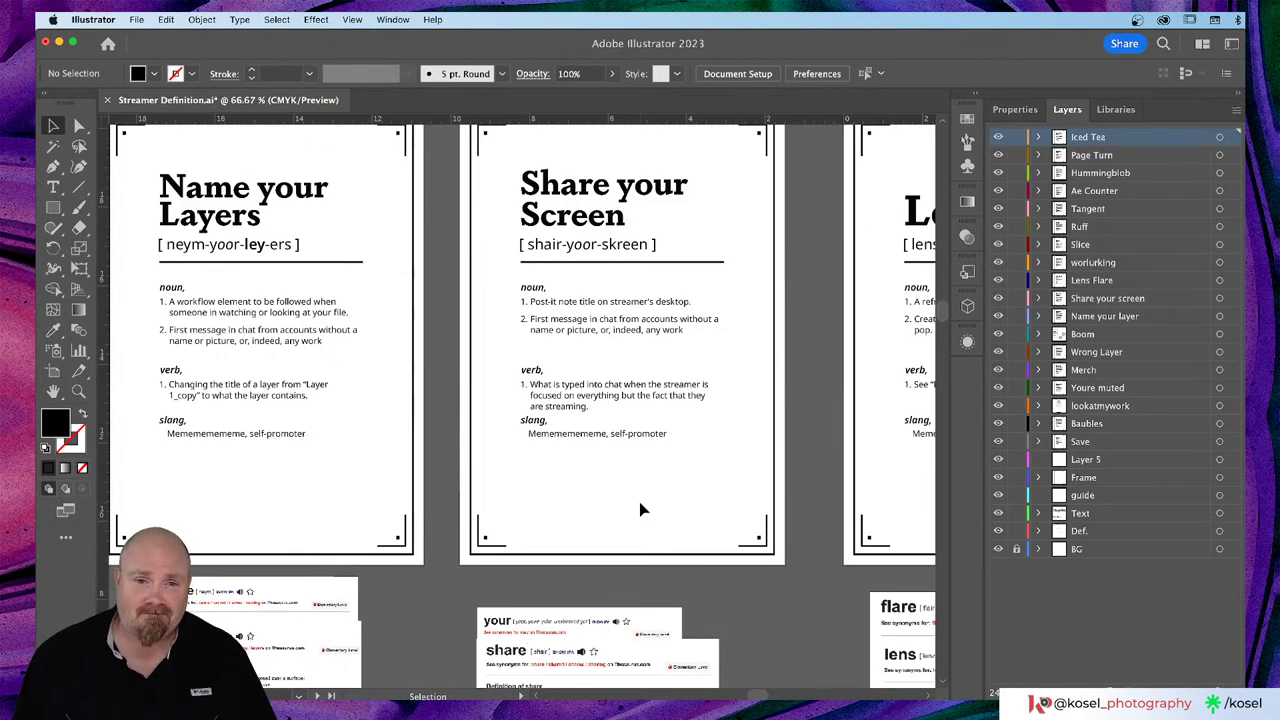
key("space")
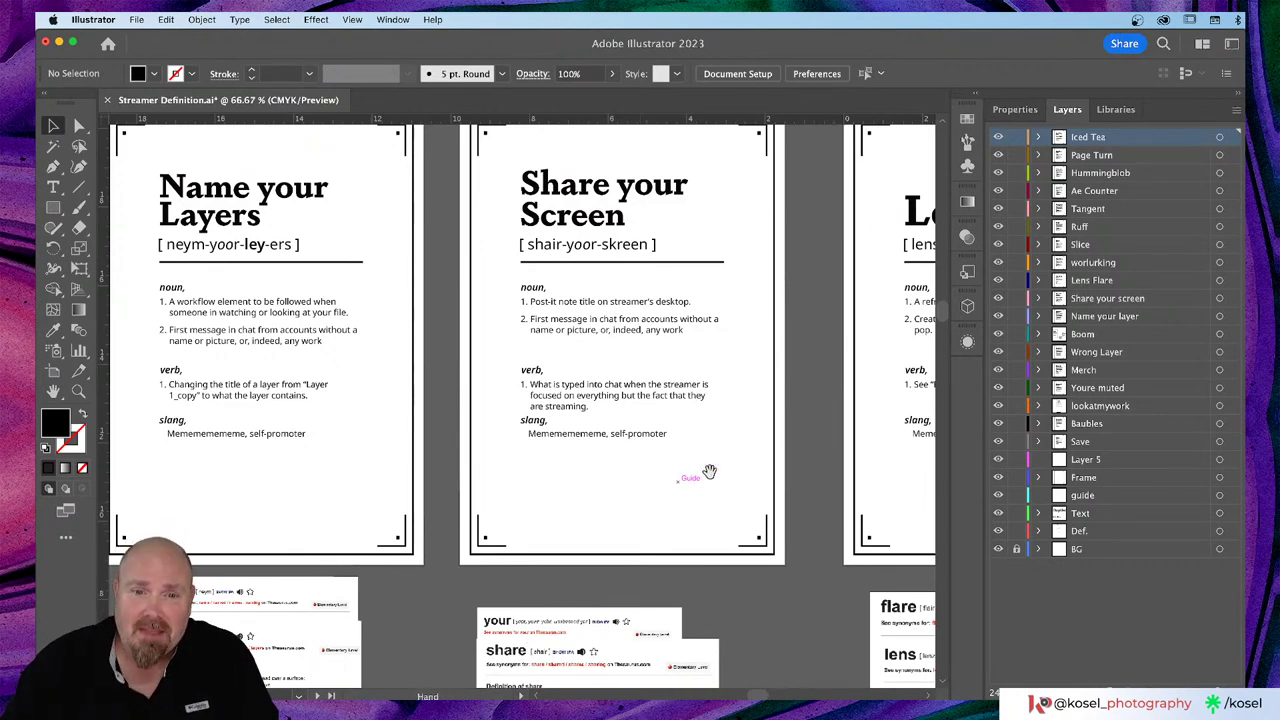
left_click_drag(740, 447, 373, 453)
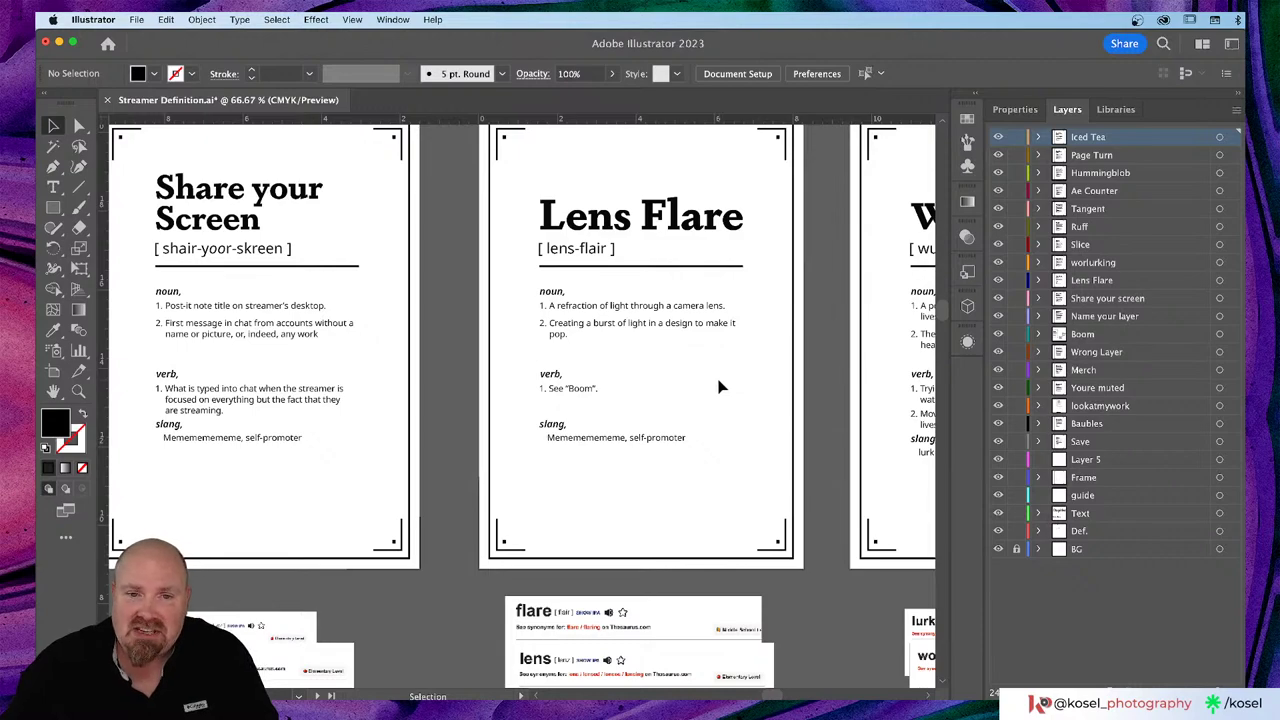
left_click_drag(720, 405, 350, 400)
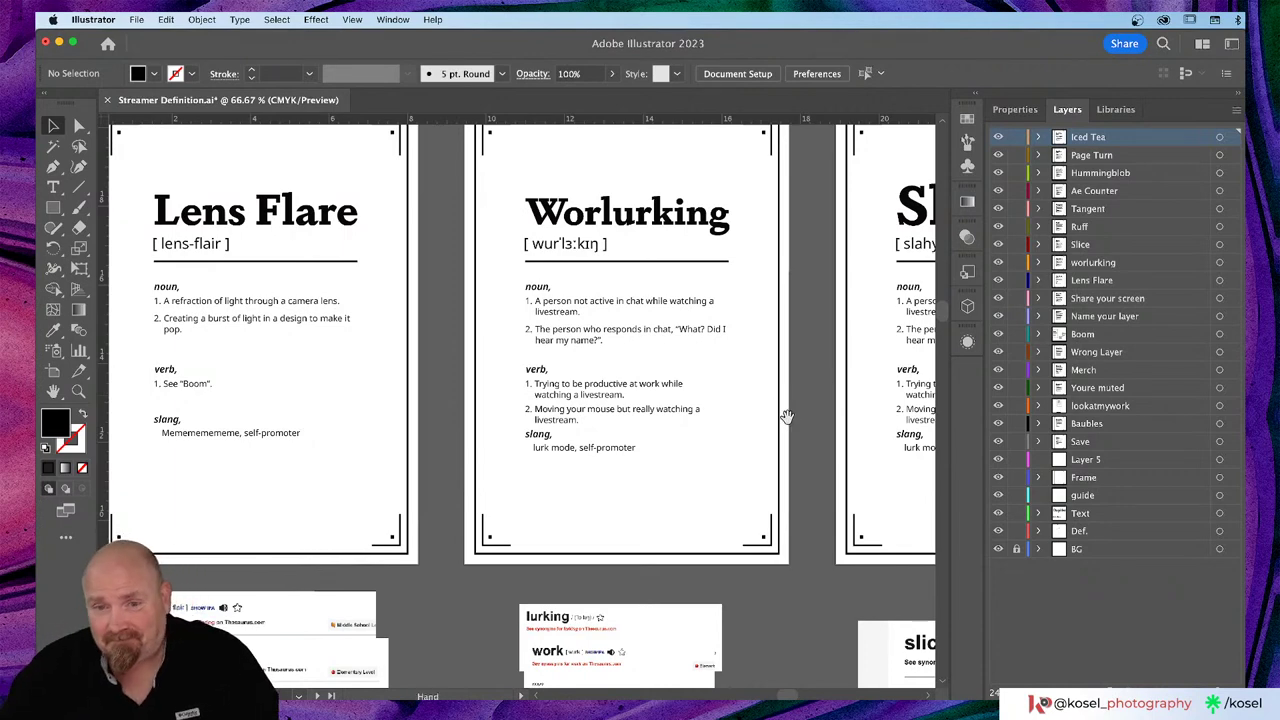
left_click_drag(786, 414, 457, 455)
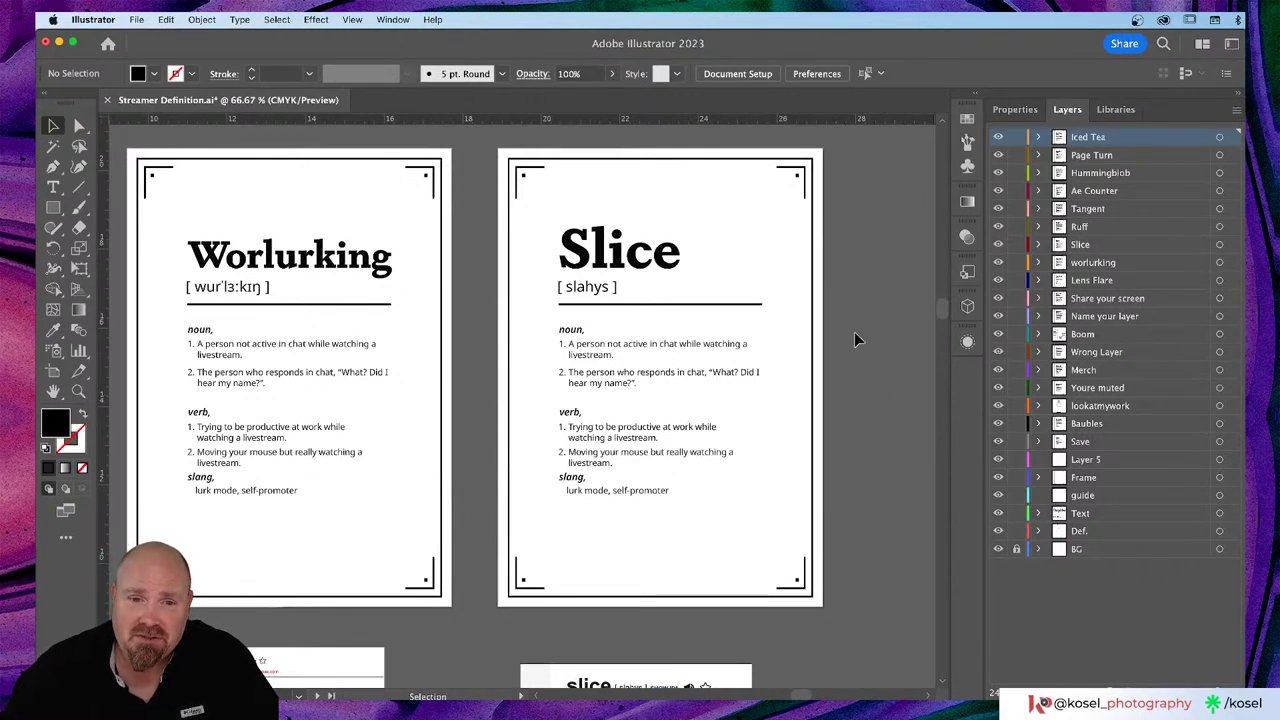
Step: Review the upper row of cards from Ruff through Tangent, Ae Counter and Hummingblob to Page Turn
left_click_drag(846, 274, 888, 114)
left_click_drag(874, 399, 856, 543)
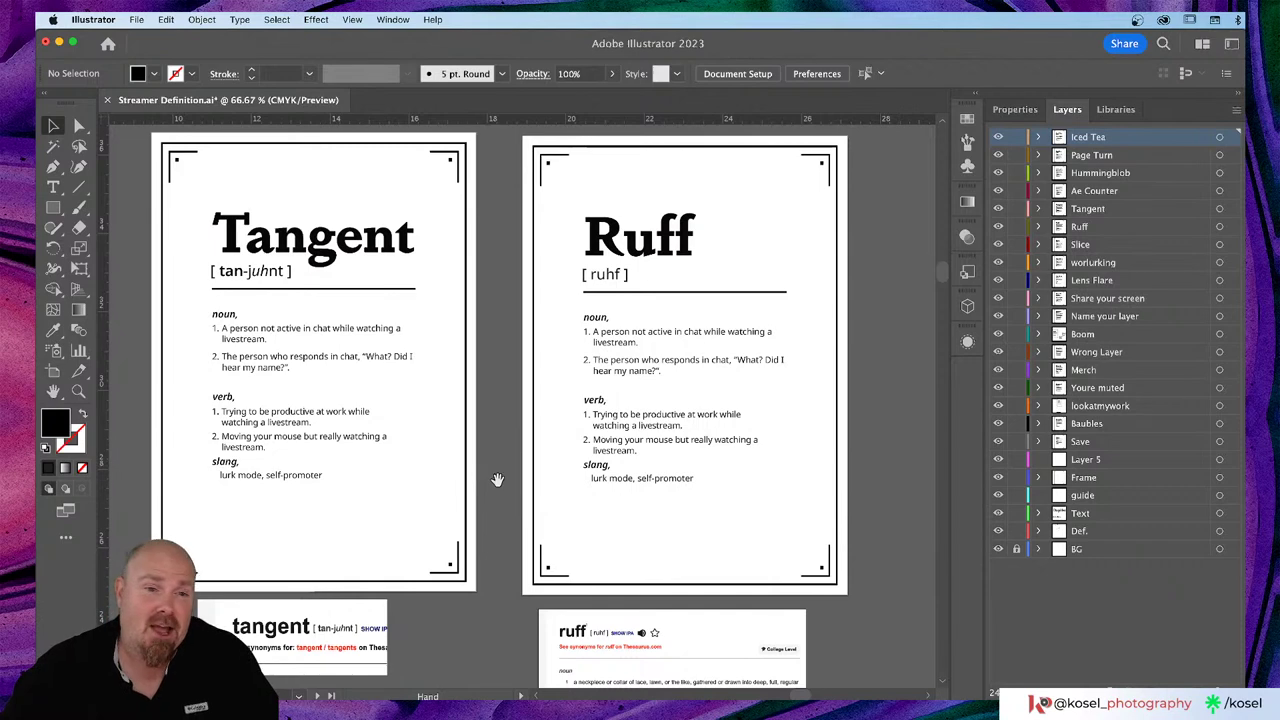
left_click_drag(498, 480, 831, 474)
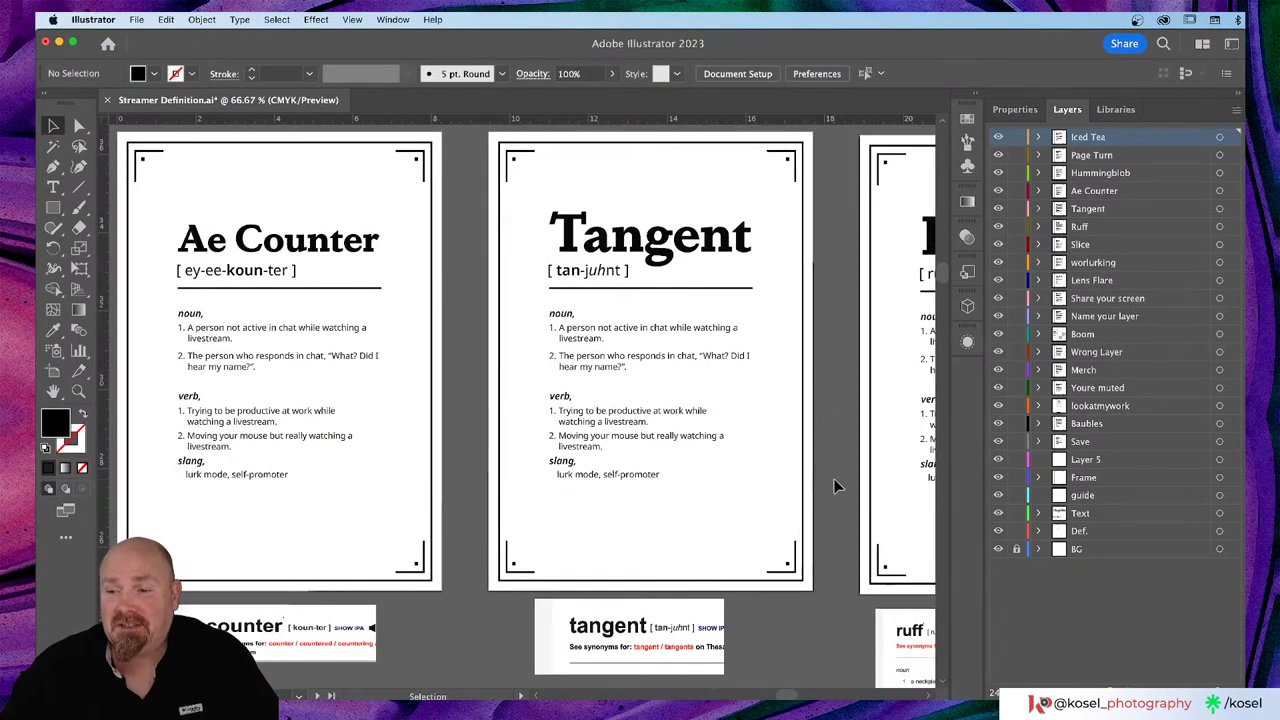
left_click_drag(462, 490, 1020, 488)
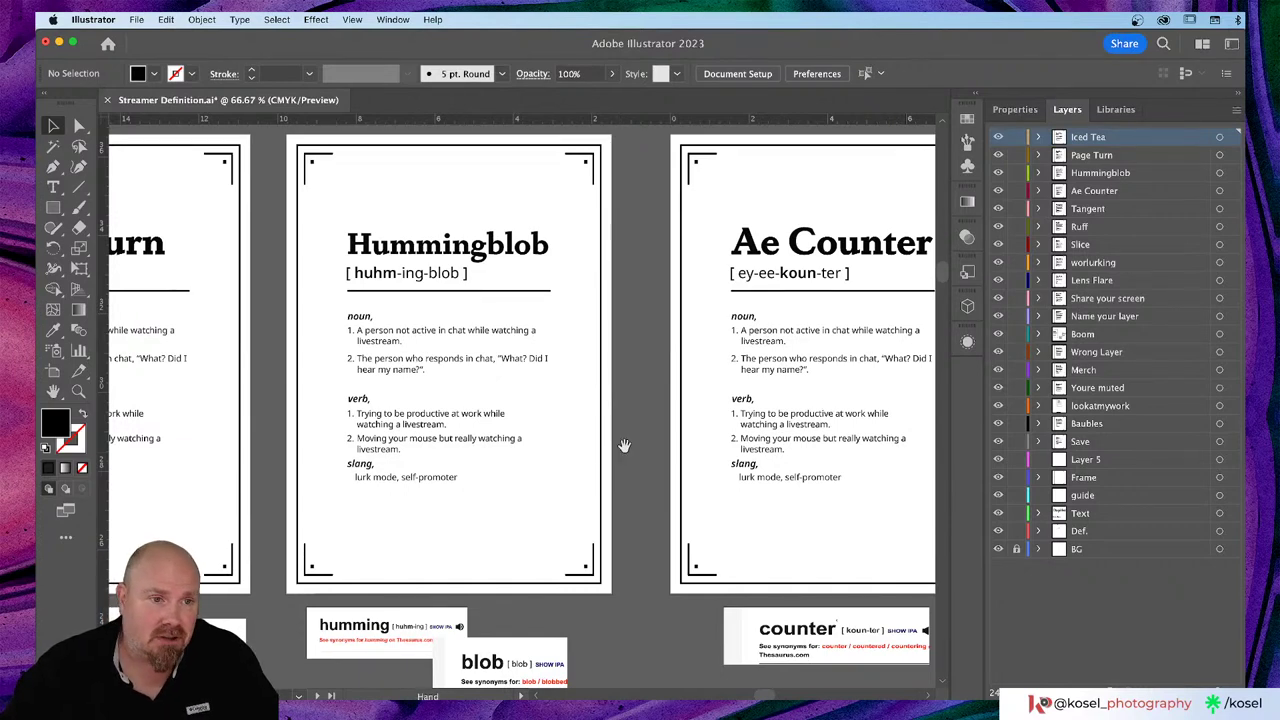
scroll(618, 447, "left", 5)
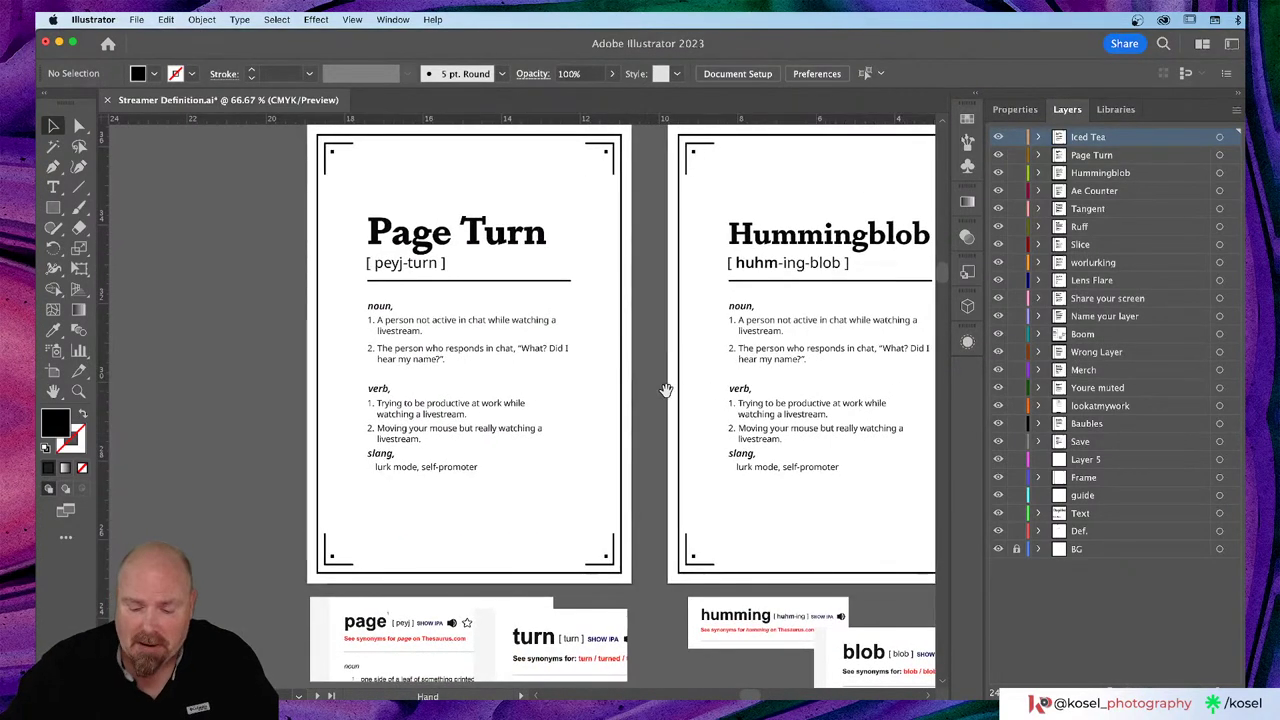
Step: Survey all card rows at 25% magnification, from Page Turn down to the You're muted card
key("super+minus")
key("super+minus")
key("super+minus")
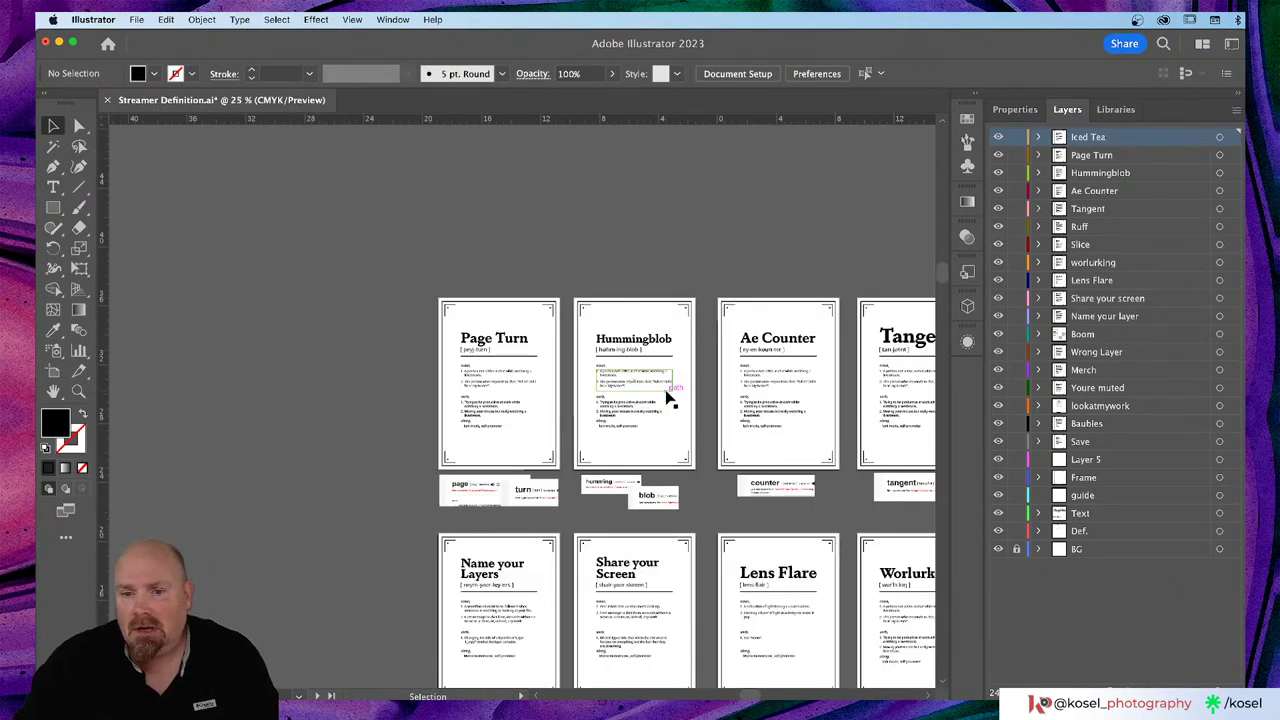
scroll(613, 418, "down", 3)
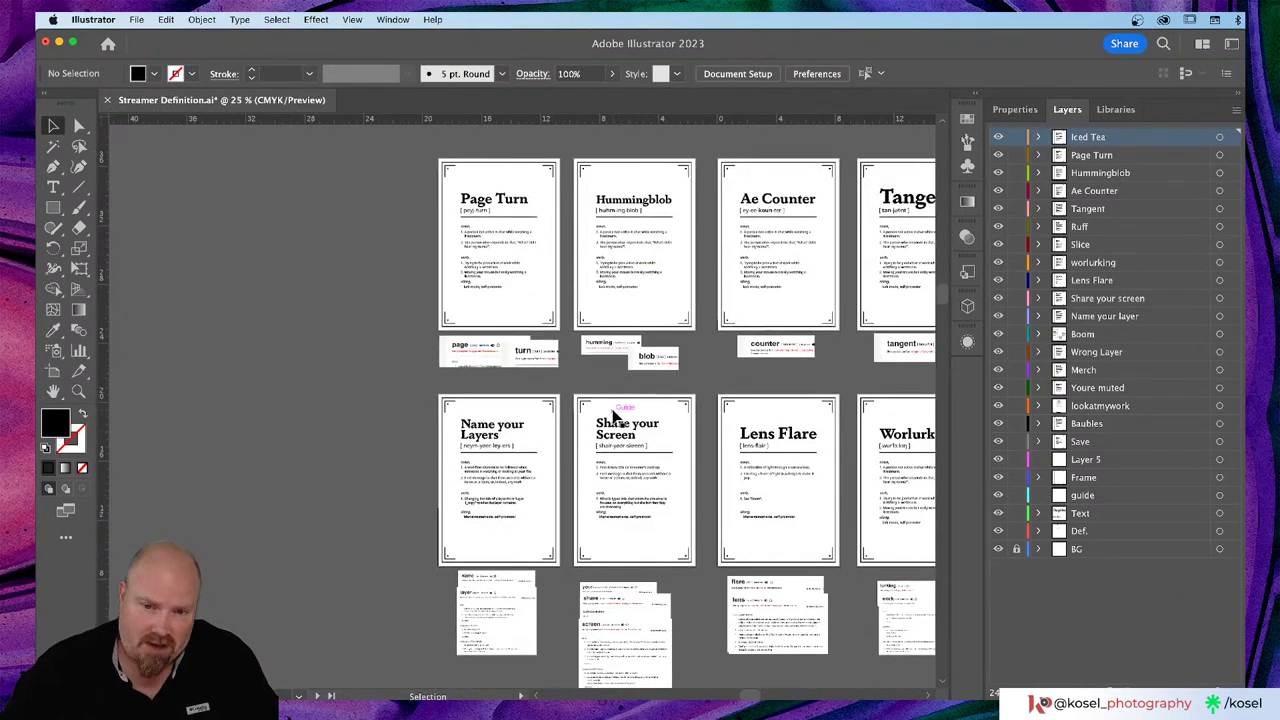
scroll(613, 418, "down", 5)
scroll(613, 418, "right", 3)
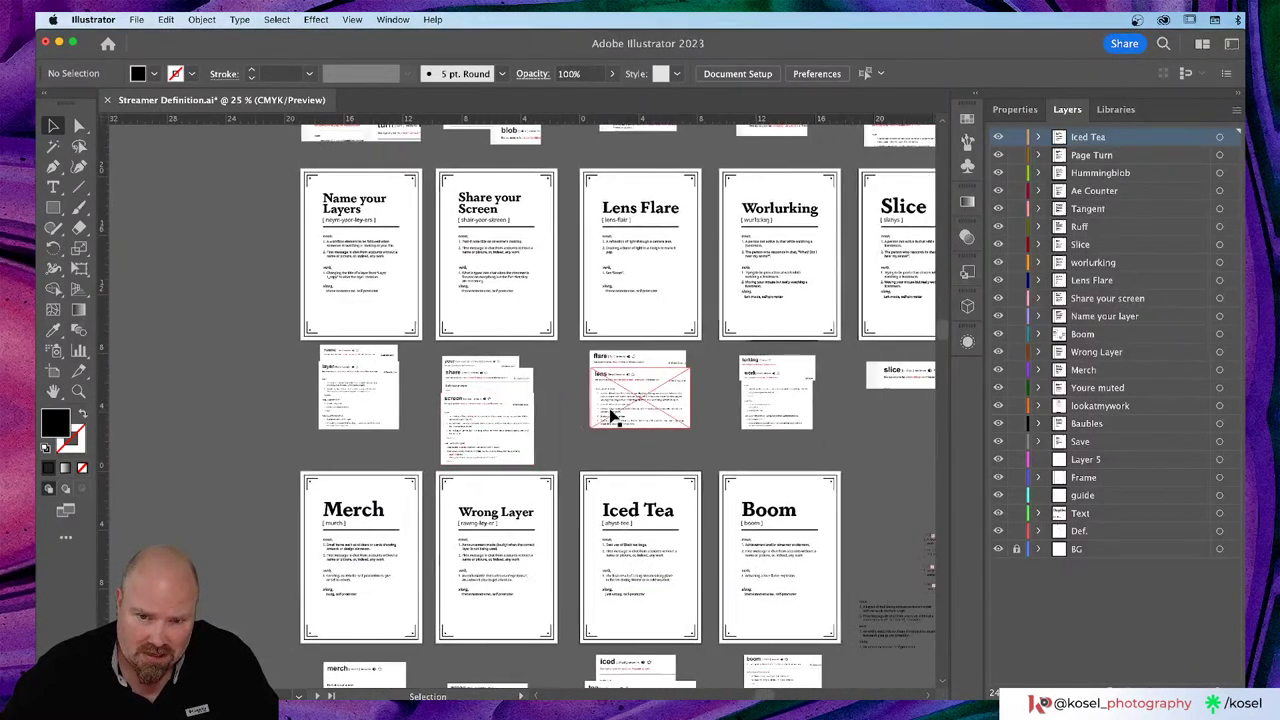
scroll(613, 418, "down", 3)
scroll(613, 418, "right", 3)
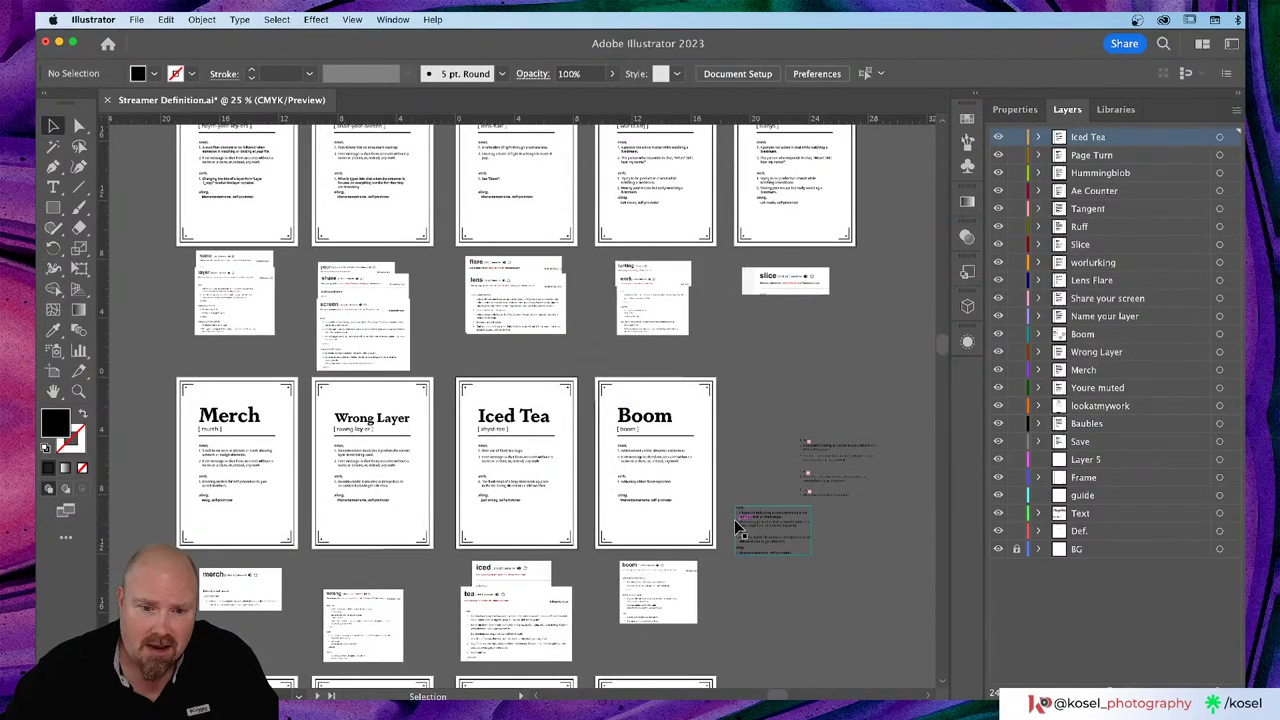
scroll(736, 525, "down", 7)
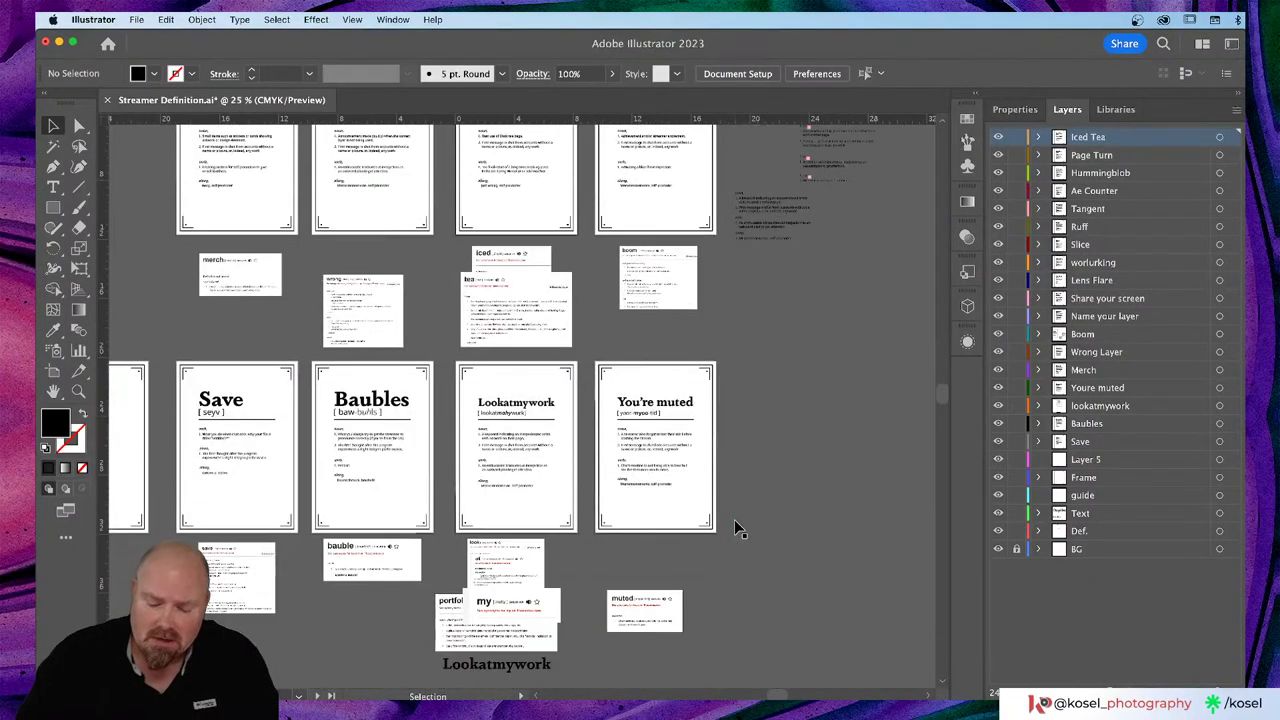
left_click(676, 495)
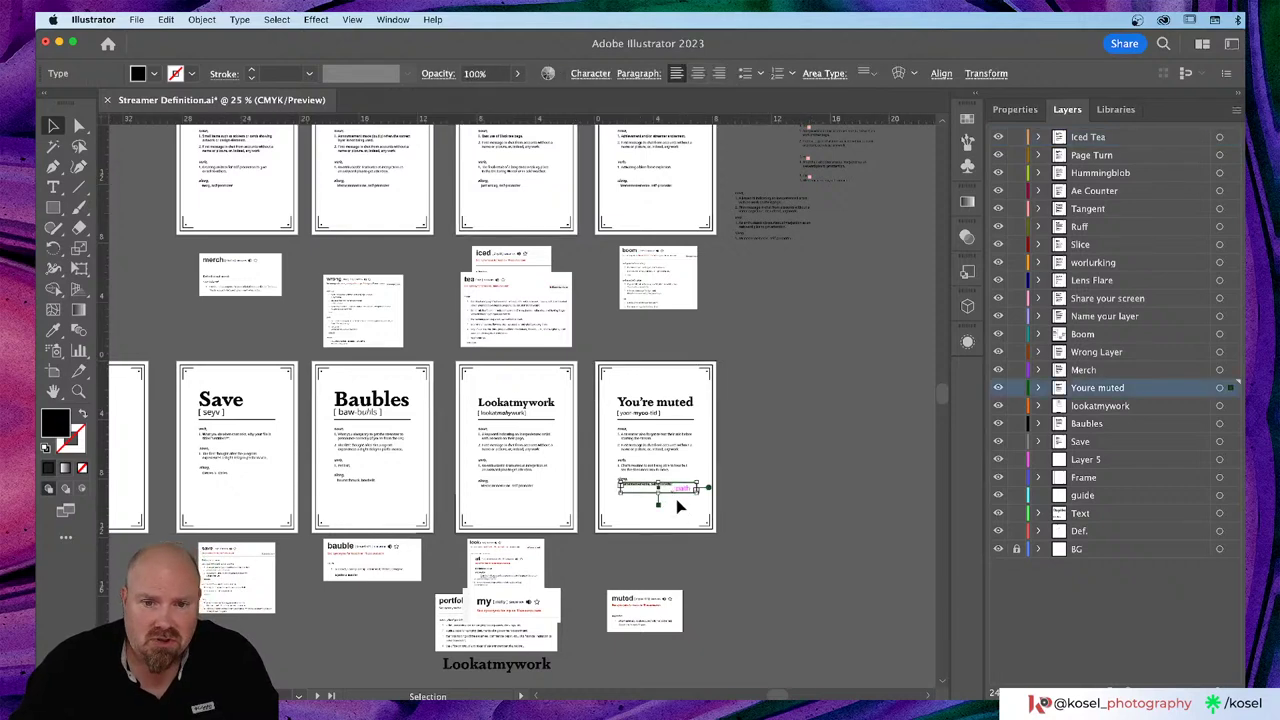
left_click(681, 521)
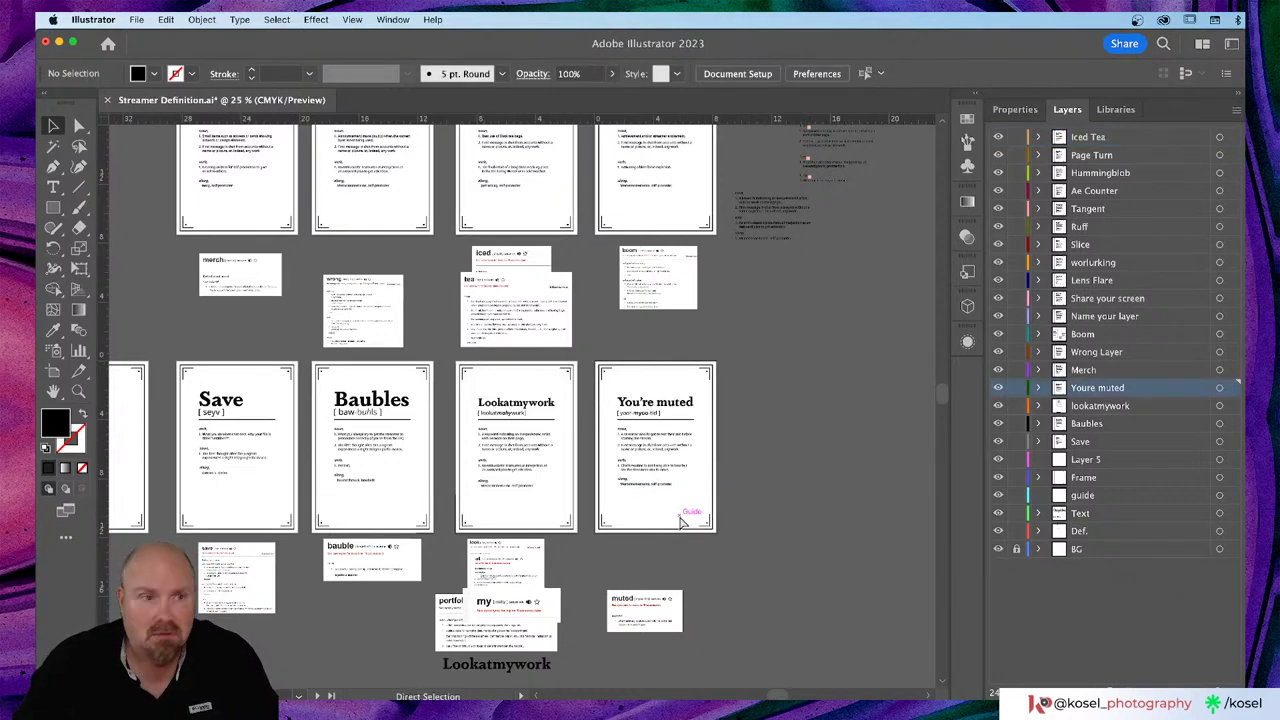
Step: Examine the pronunciation, noun, verb and slang entries on the You're muted card at 100% magnification
key("super+equal")
key("super+equal")
key("super+equal")
key("super+equal")
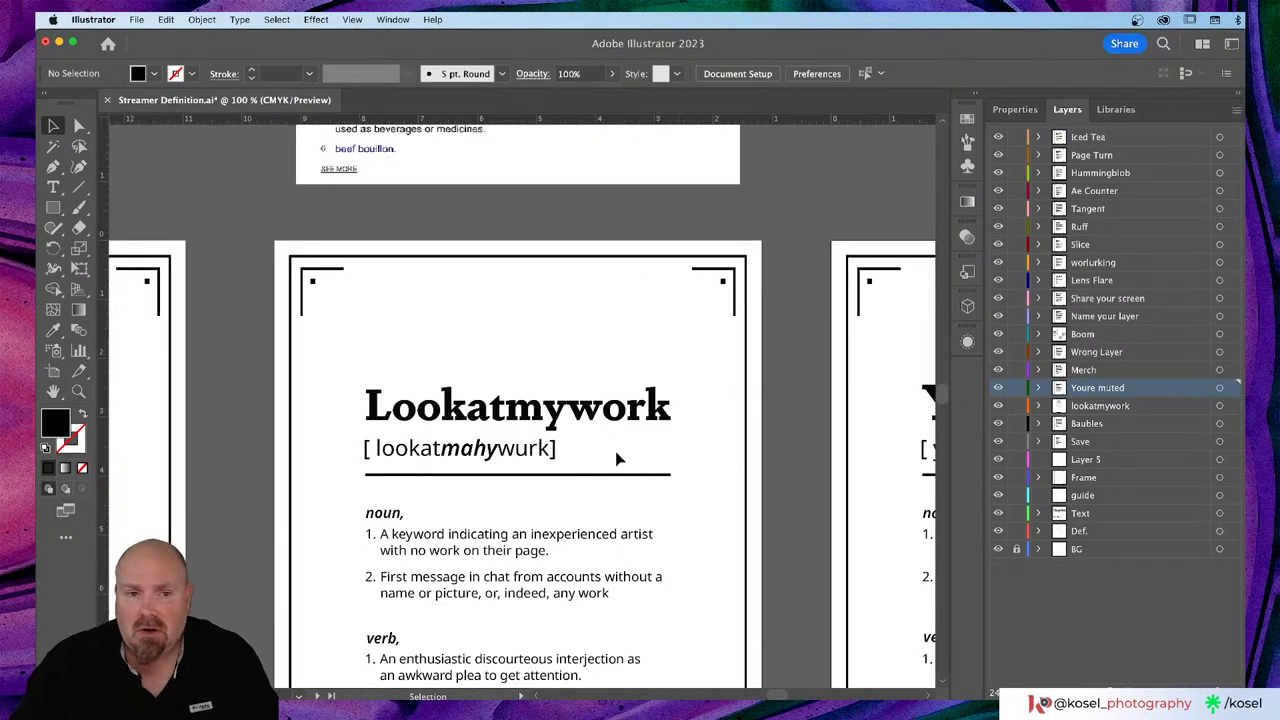
scroll(615, 455, "right", 10)
scroll(615, 458, "down", 5)
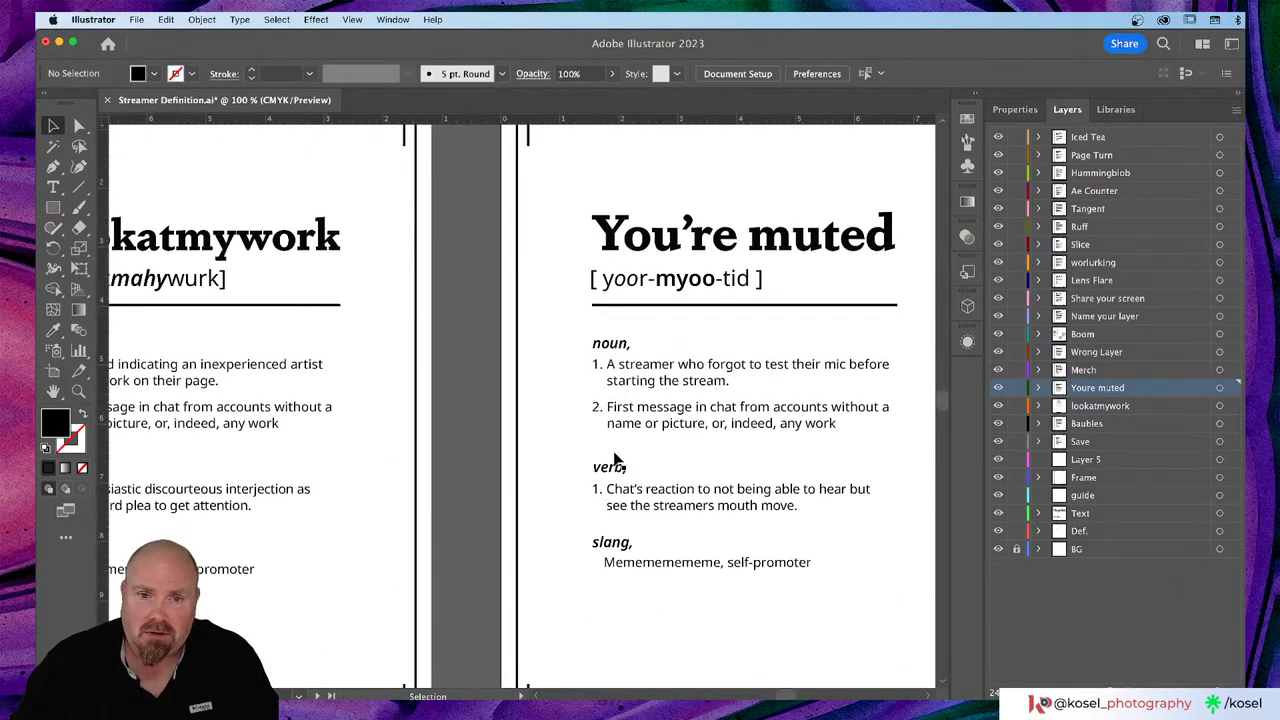
scroll(615, 458, "right", 4)
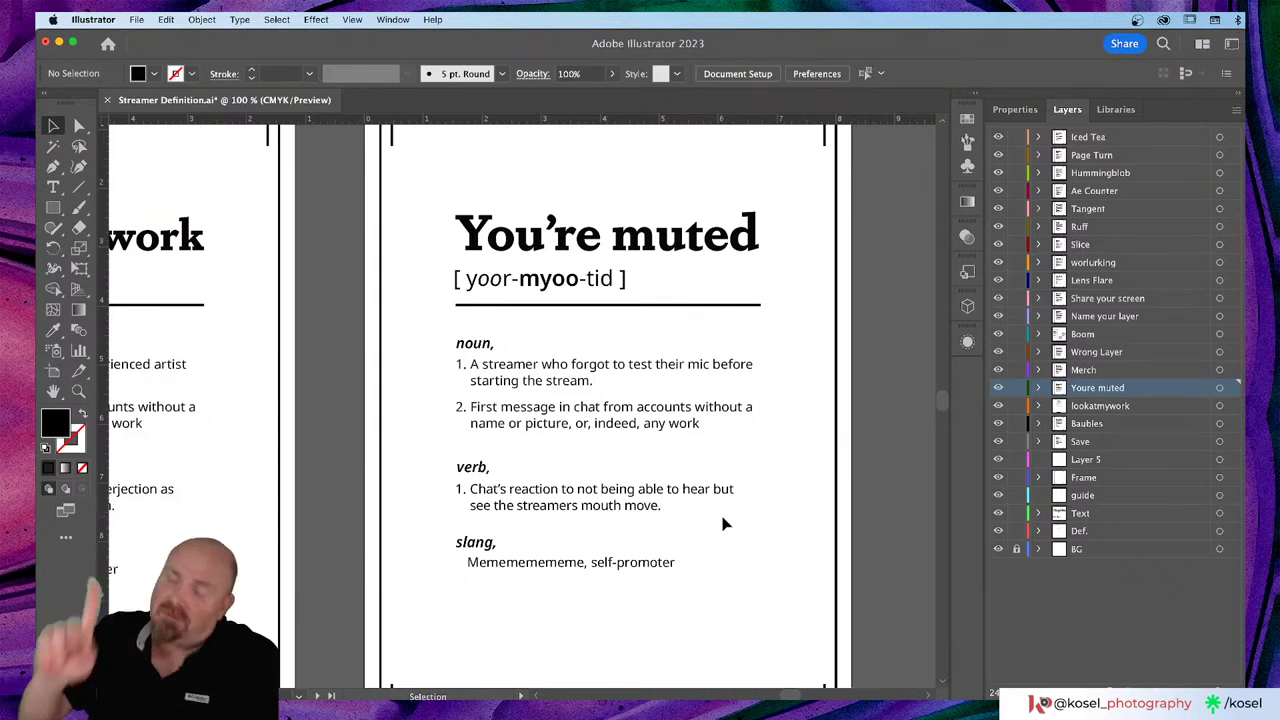
scroll(746, 443, "right", 3)
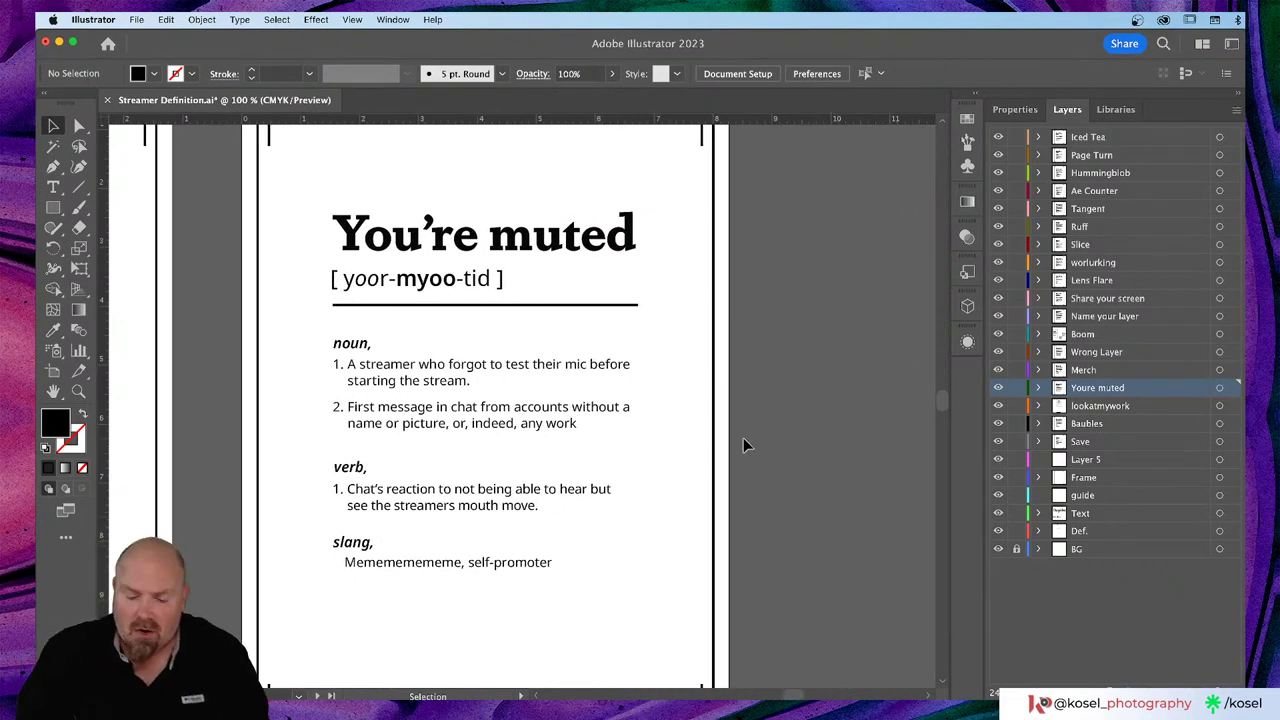
Step: Select the loose text block combining noun, verb and slang entries beside the Boom card, viewed at 150%
key("super+minus")
key("super+minus")
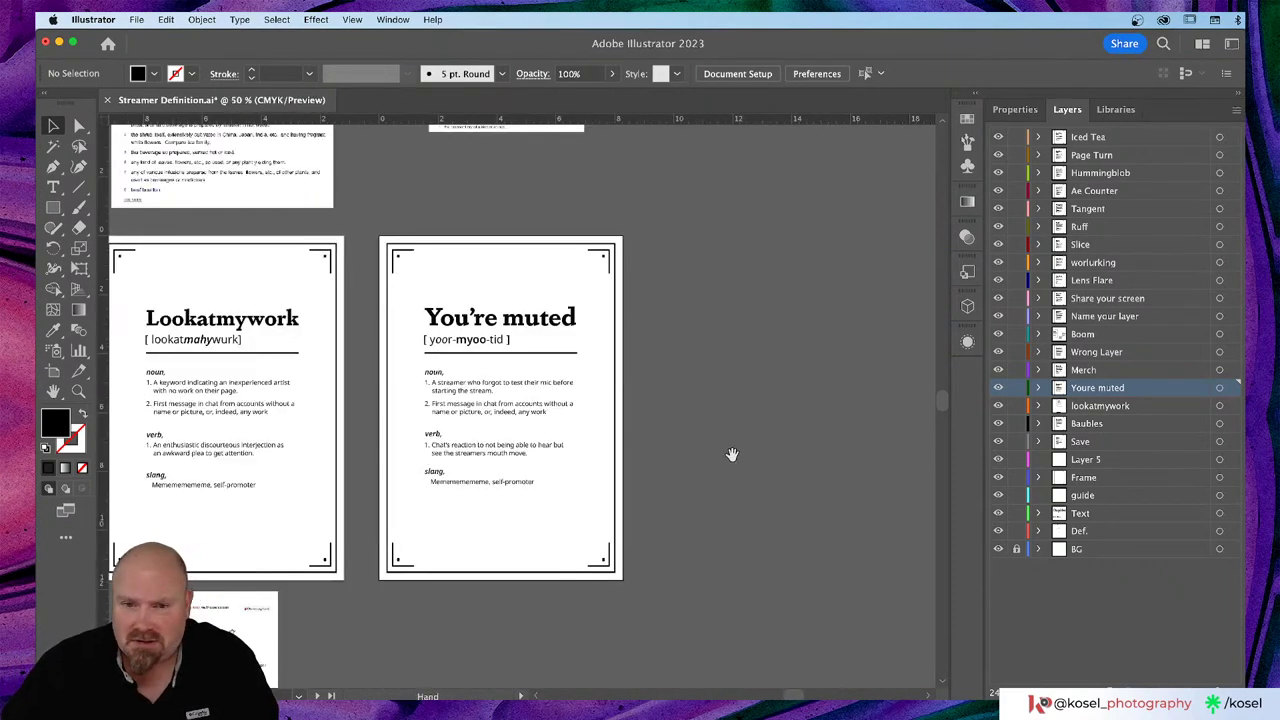
left_click_drag(788, 572, 720, 209)
scroll(571, 406, "up", 5)
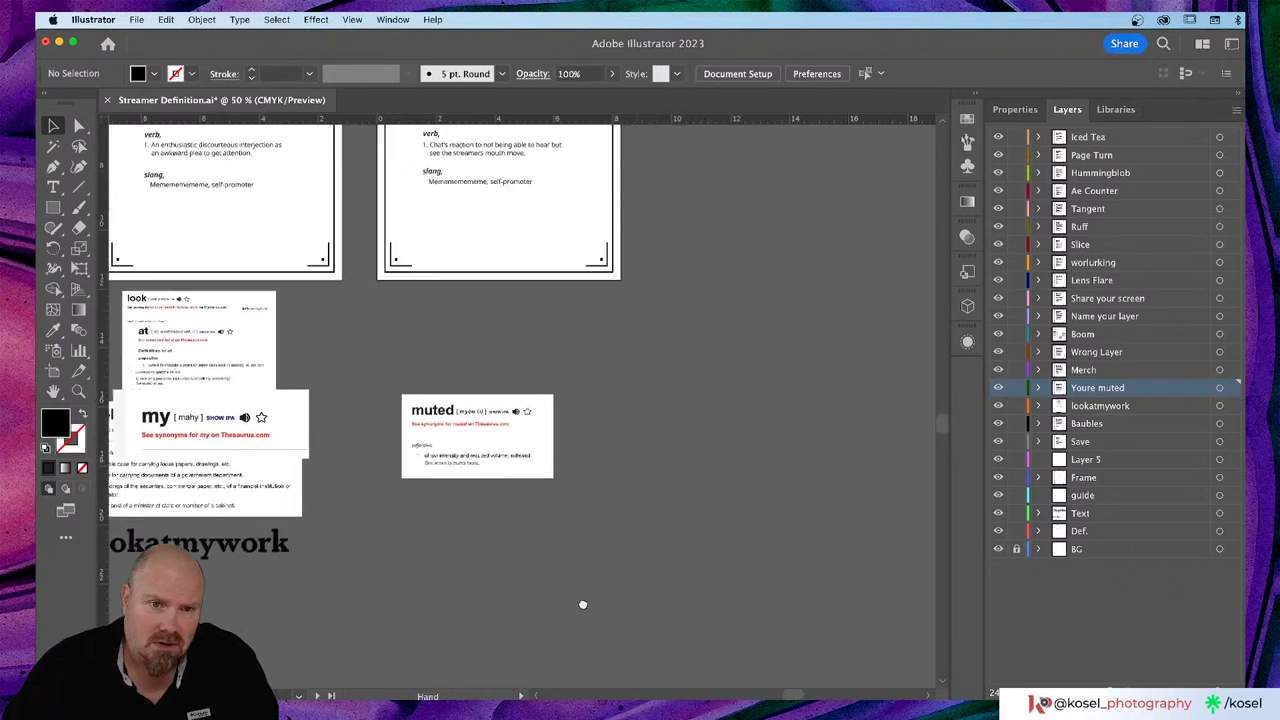
left_click_drag(754, 253, 737, 557)
left_click_drag(766, 277, 799, 496)
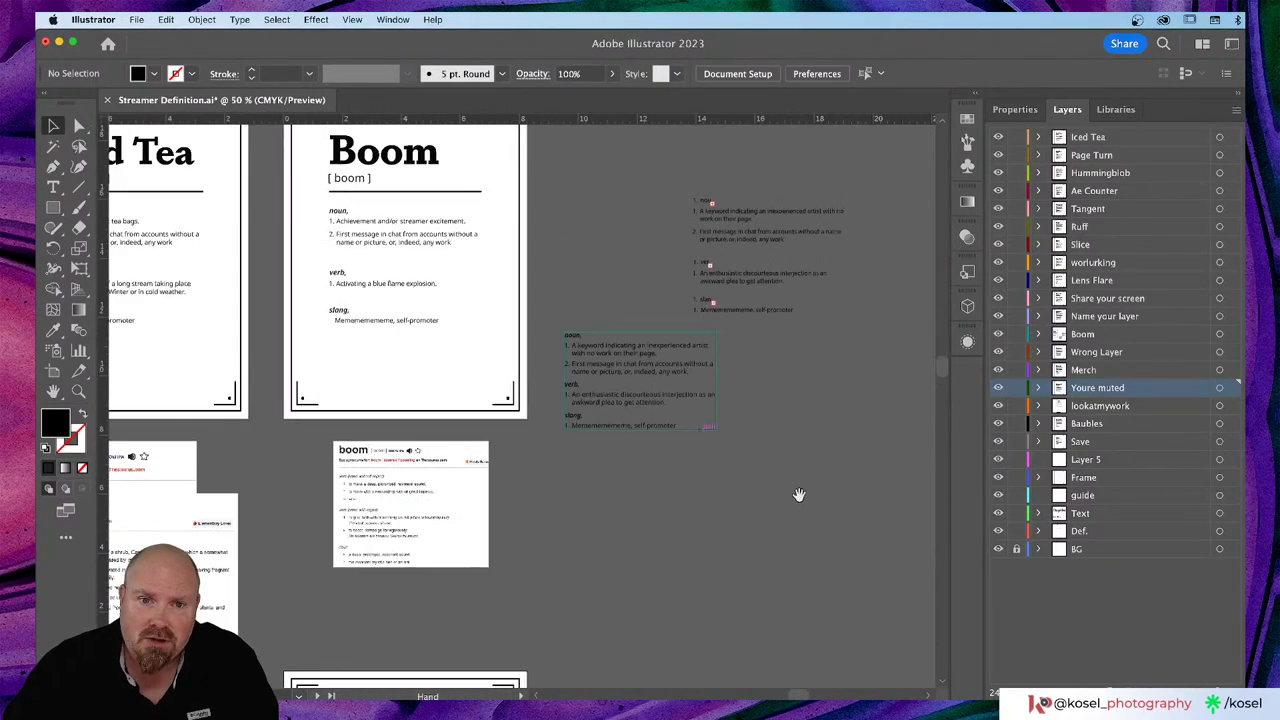
key("super+plus")
key("super+plus")
key("super+plus")
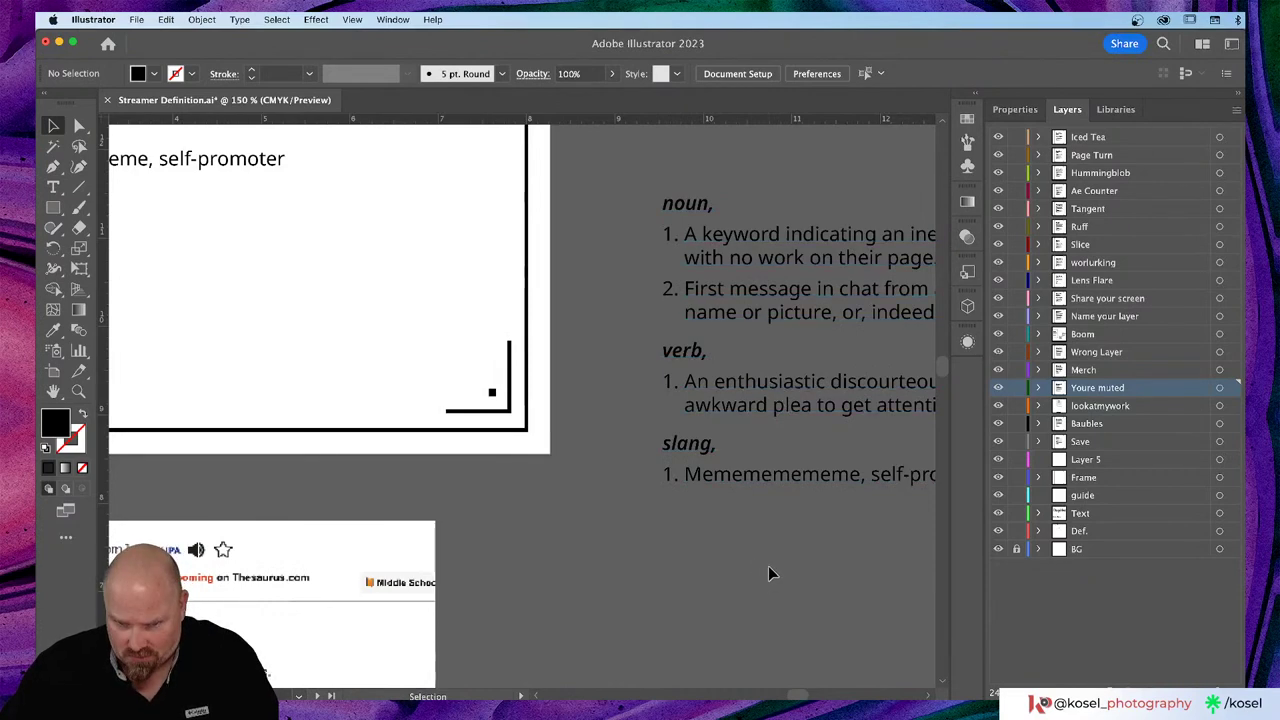
left_click_drag(803, 536, 572, 540)
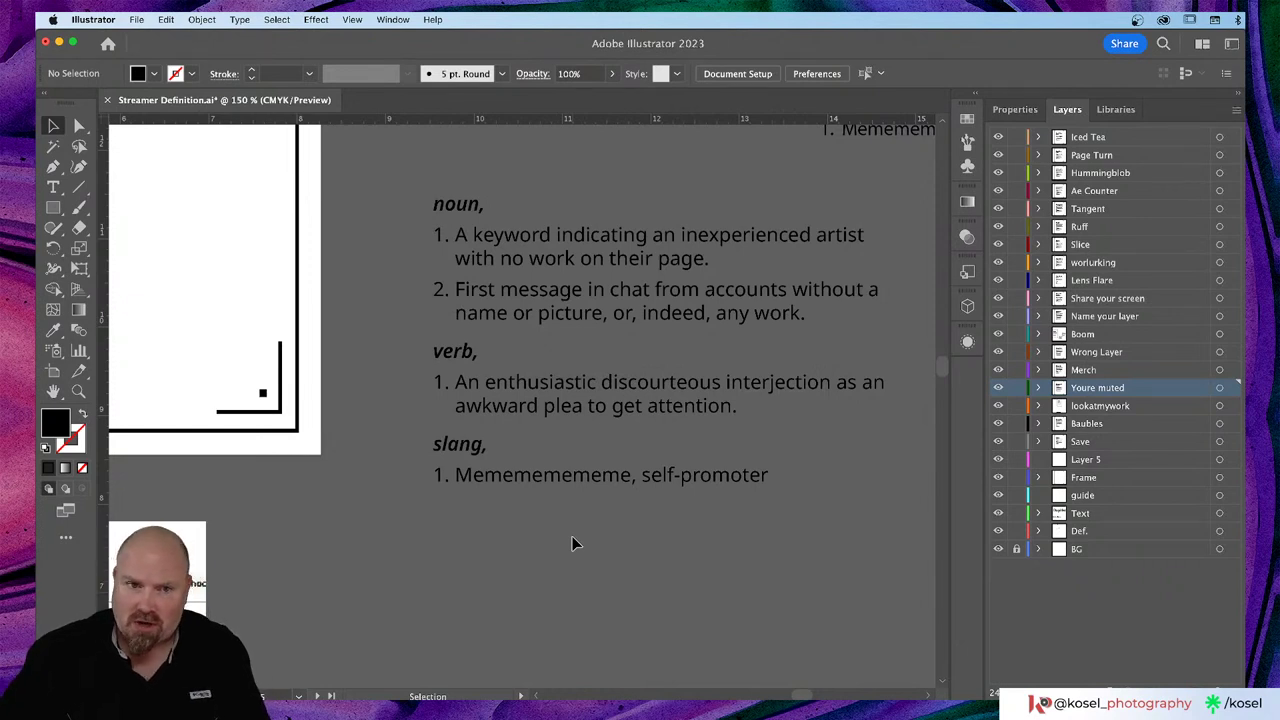
left_click(608, 252)
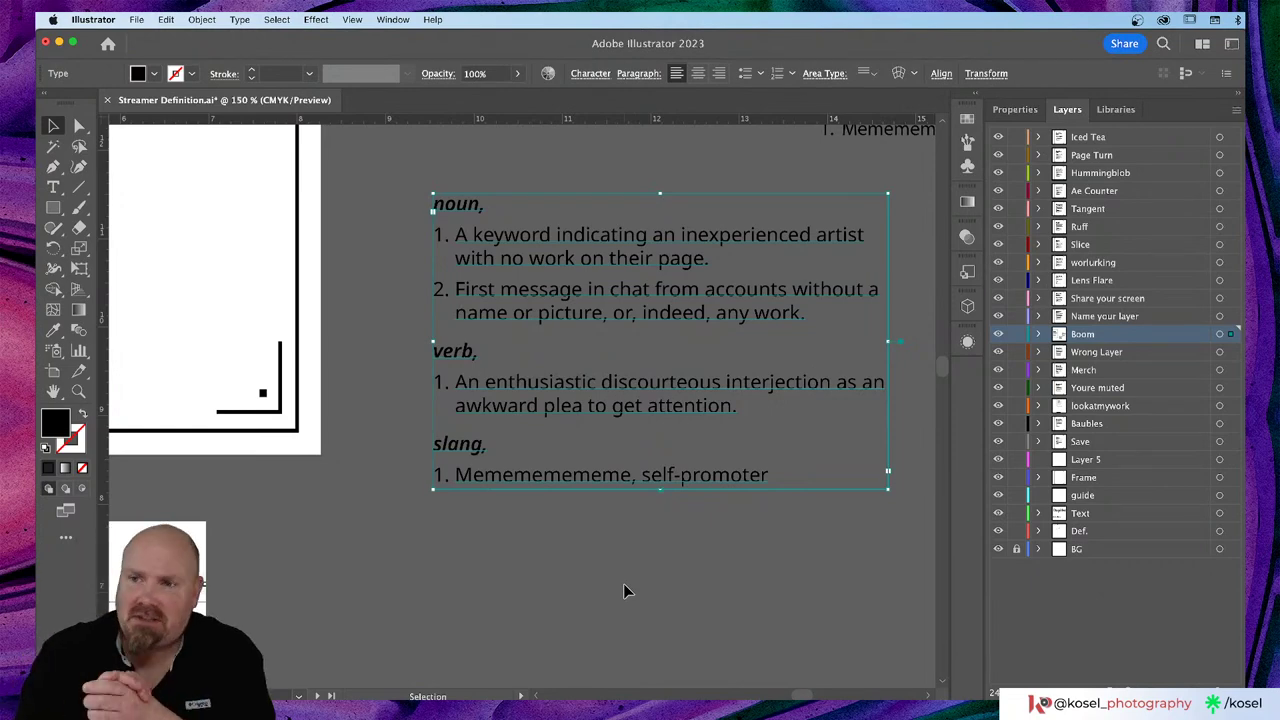
Step: Switch to Chrome, view the Holiday Recipe Card typography challenge post in Discord's stream-chat channel, and return to the text block in Illustrator
key("super+Tab")
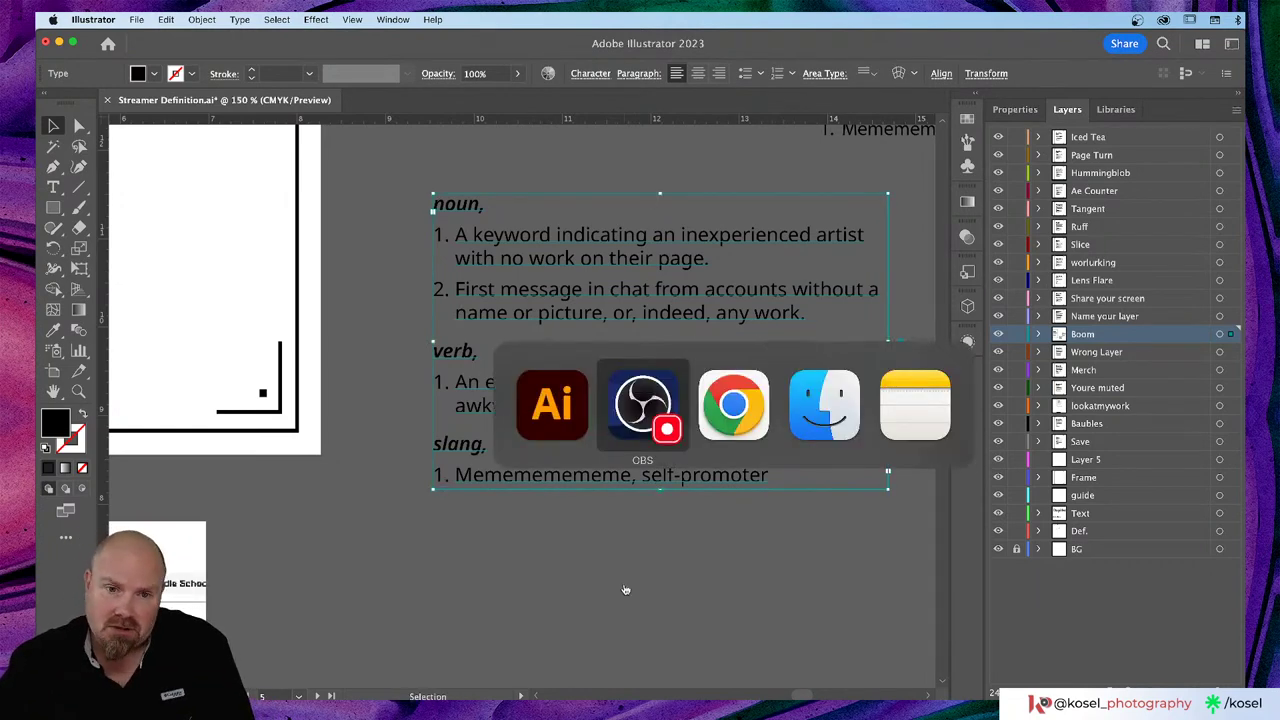
key("super+Tab")
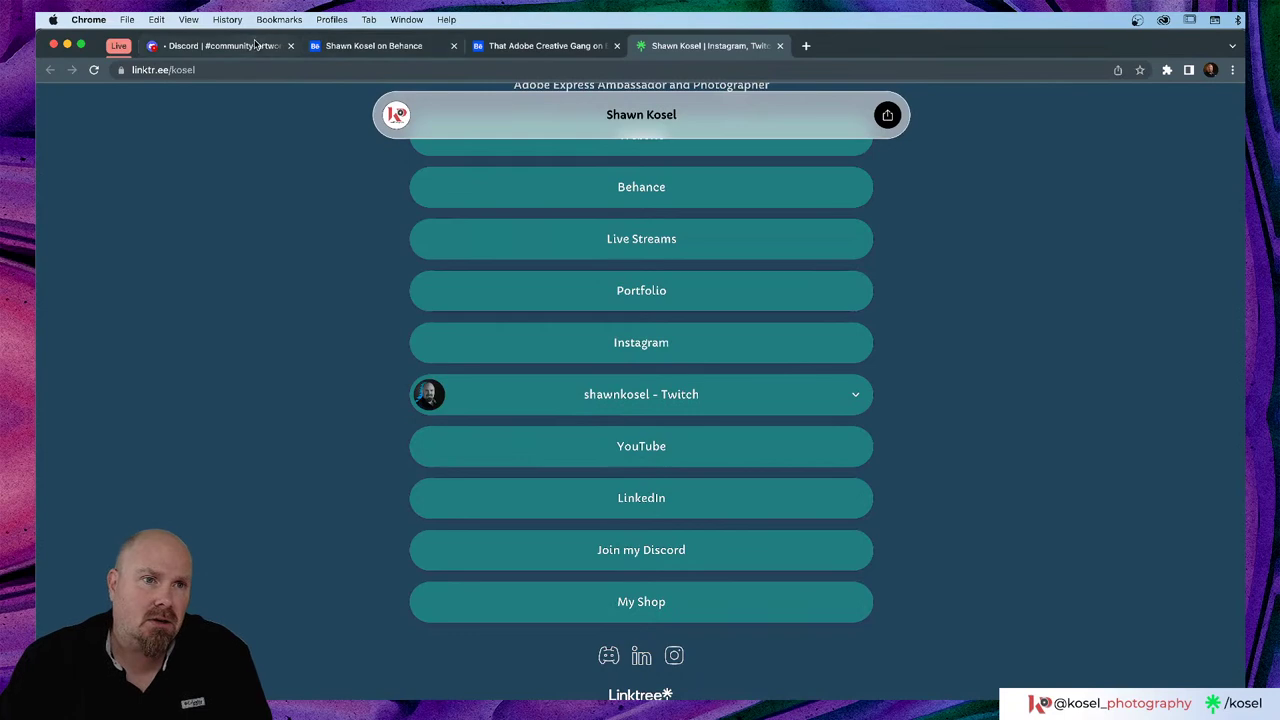
left_click(256, 45)
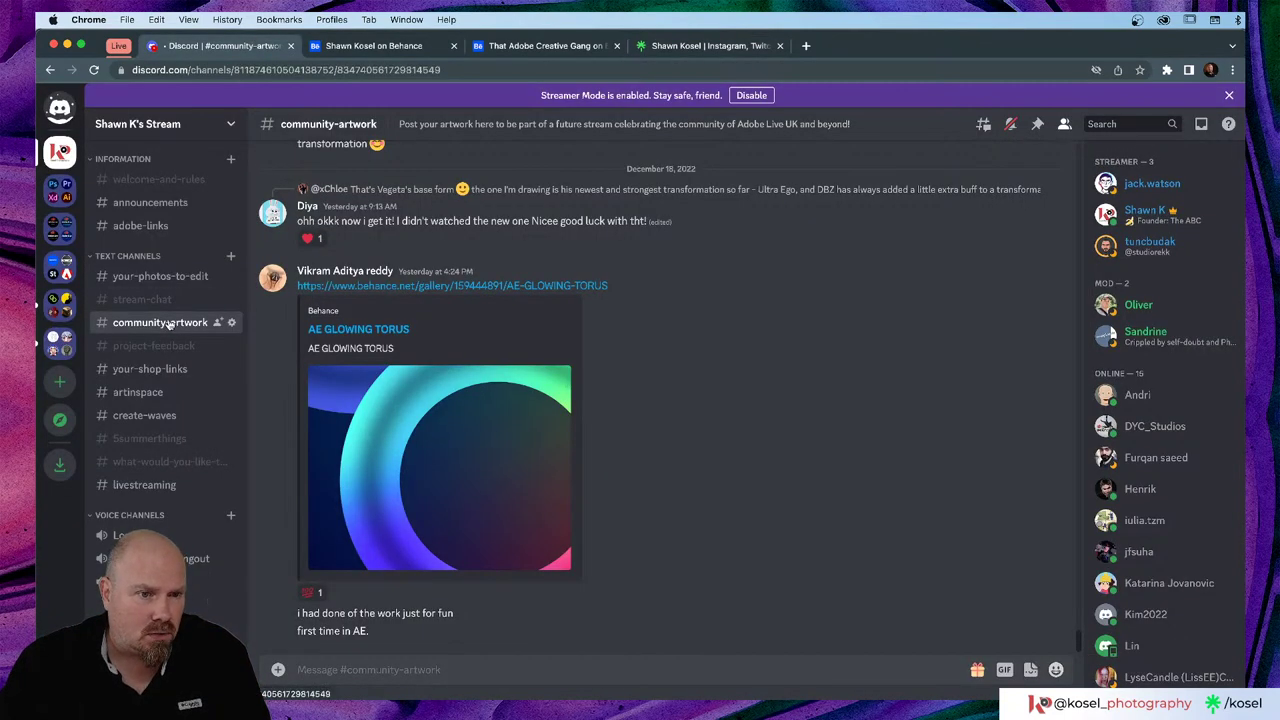
left_click(142, 299)
scroll(657, 434, "up", 3)
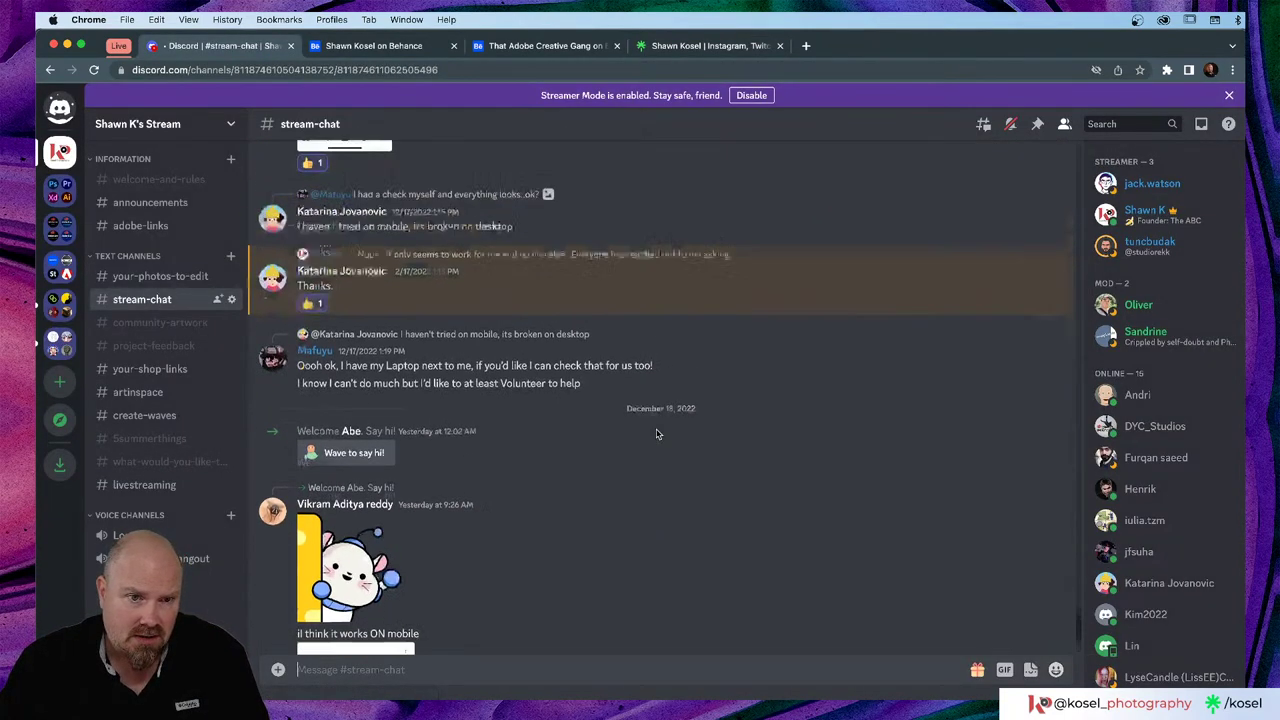
scroll(657, 434, "up", 10)
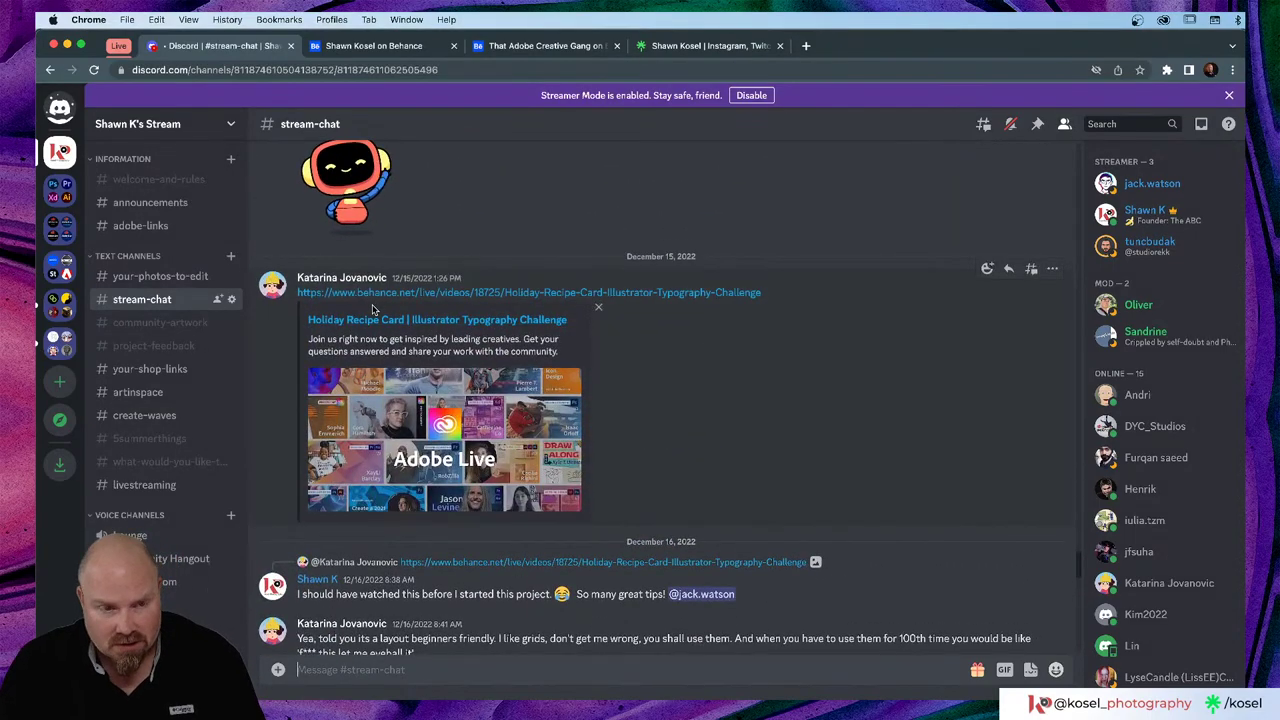
scroll(373, 310, "down", 4)
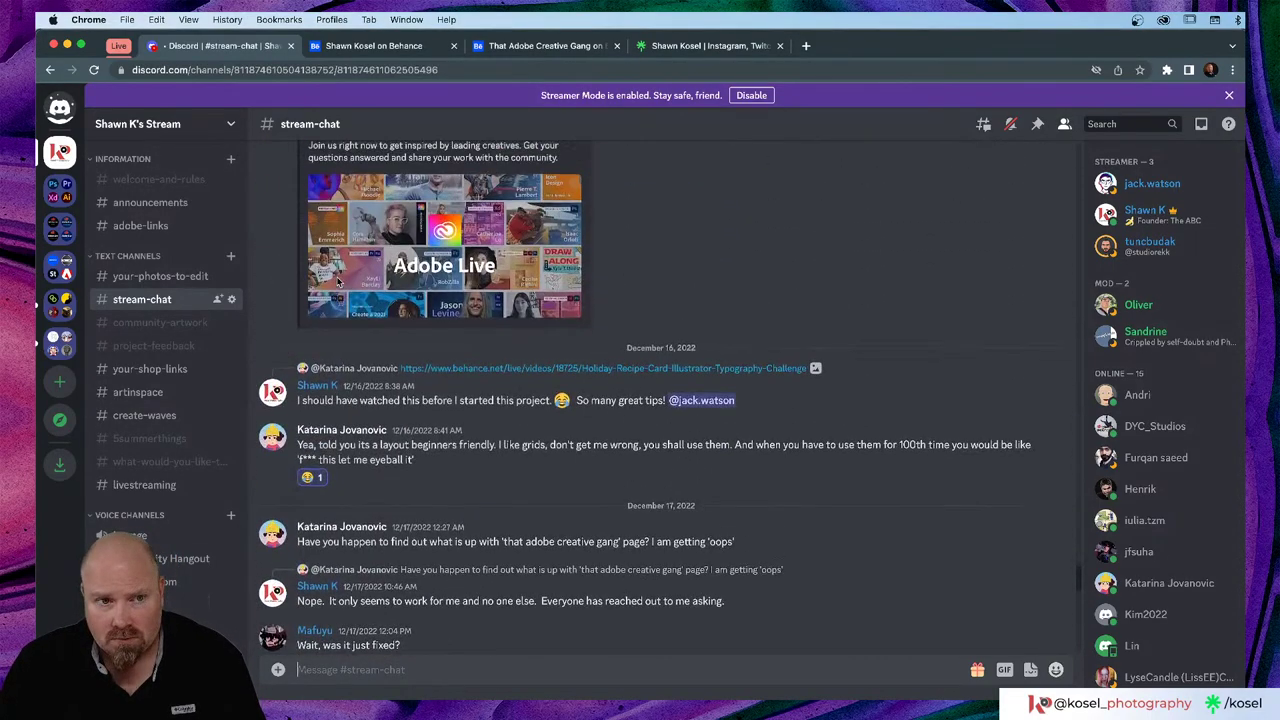
scroll(338, 283, "up", 4)
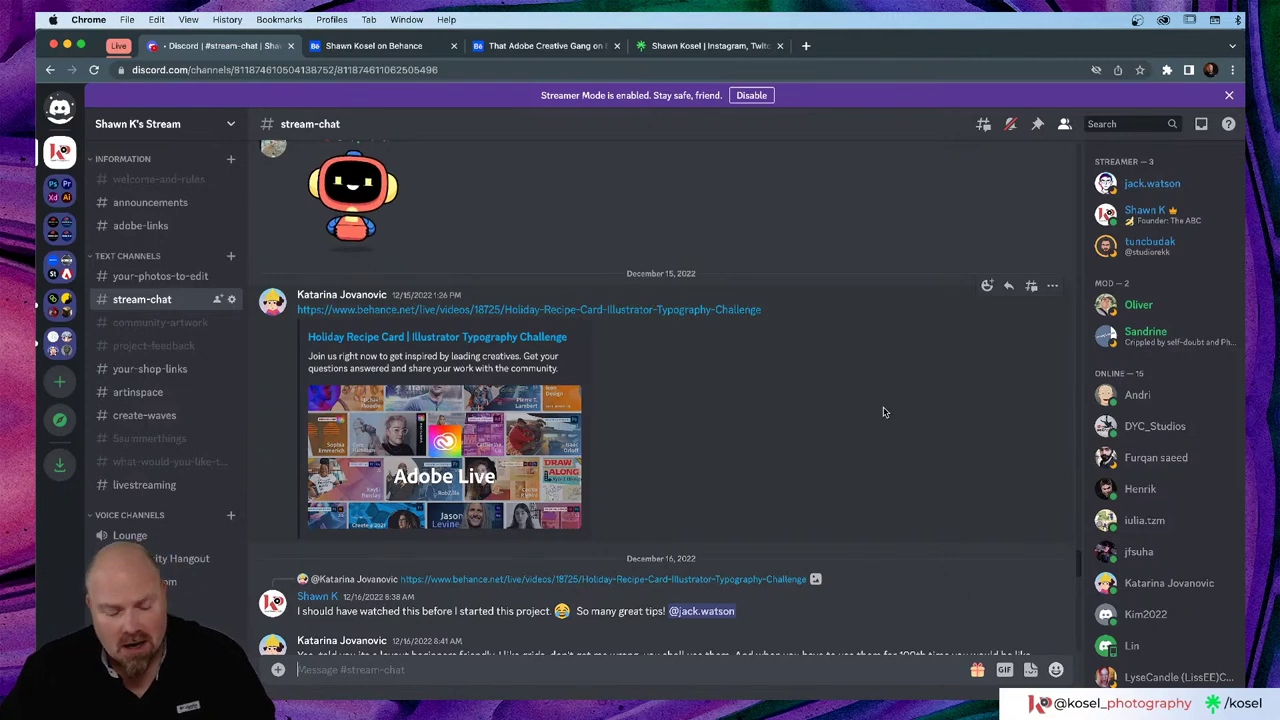
key("super+Tab")
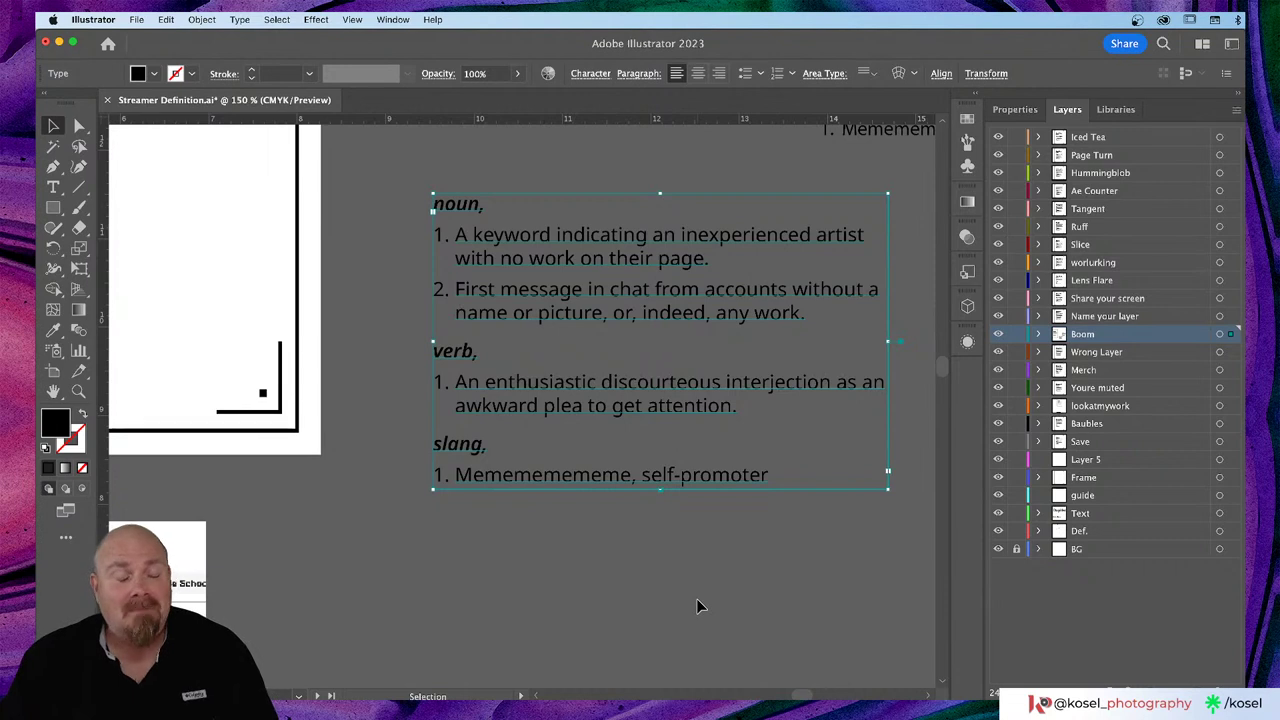
scroll(696, 598, "up", 1)
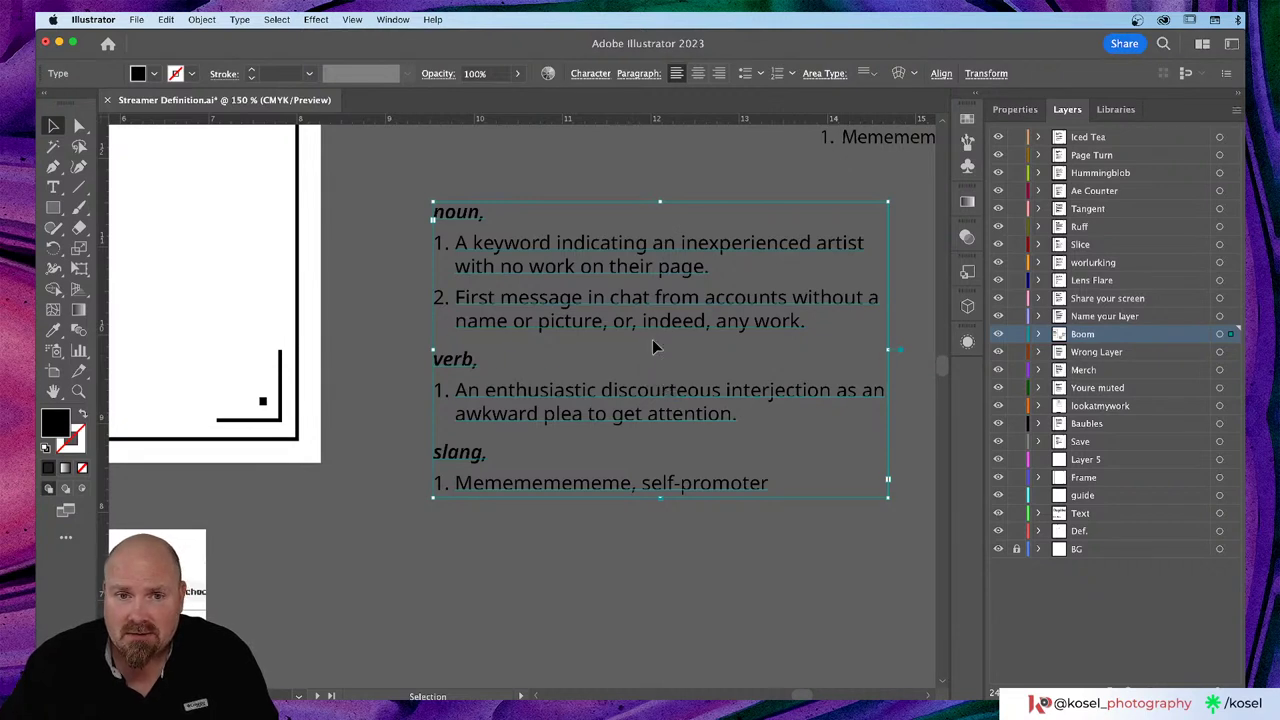
Step: Check the Convert To Point Type option available for the selected text block, leaving the block as area type
scroll(650, 346, "right", 2)
scroll(650, 346, "right", 2)
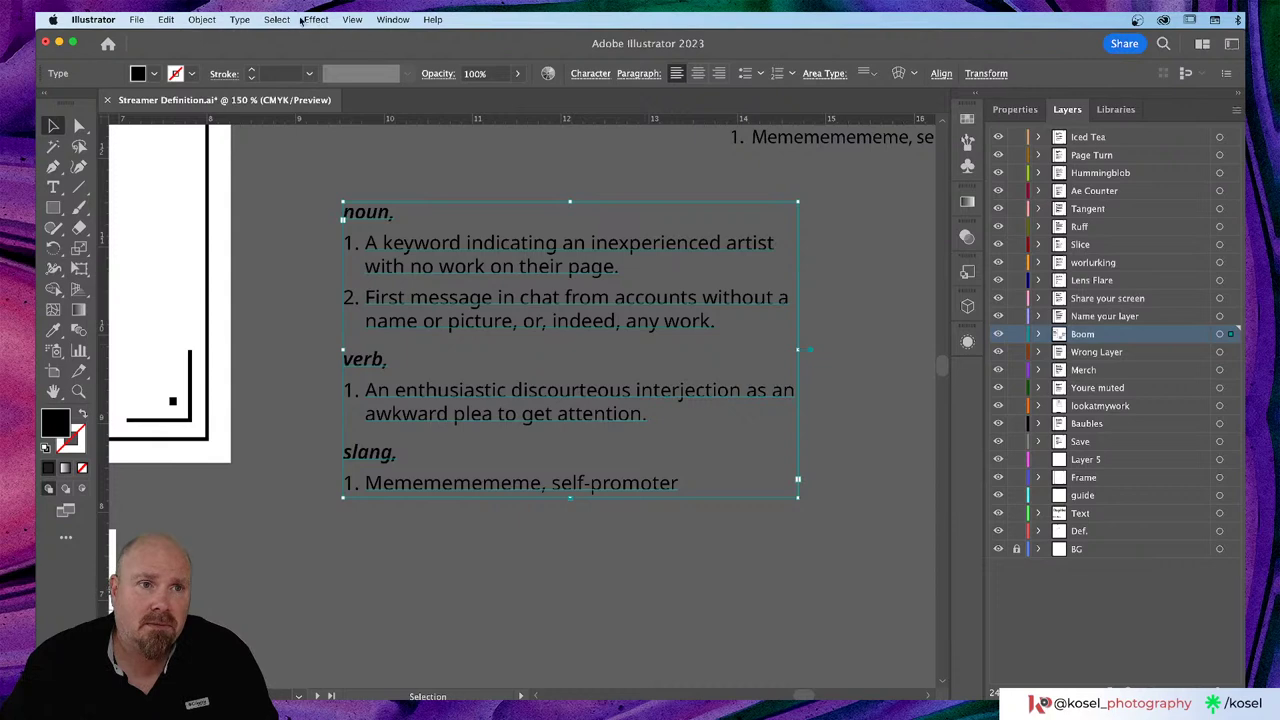
left_click(241, 19)
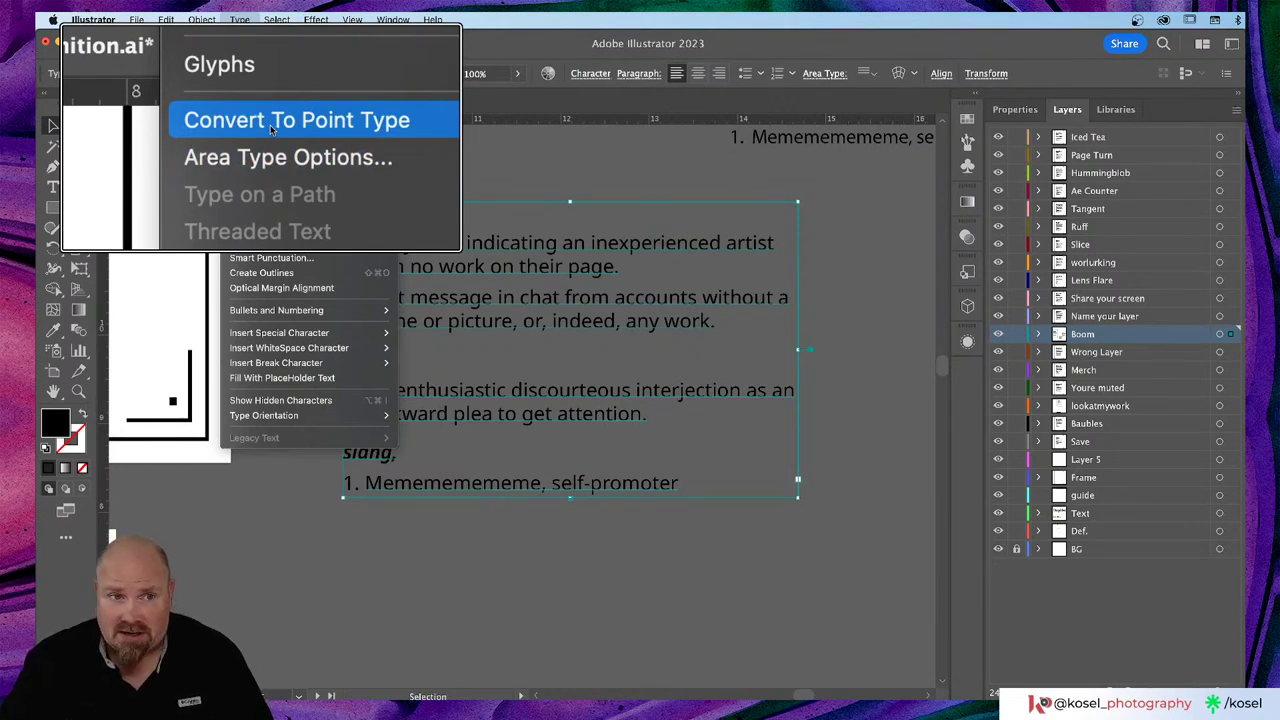
left_click(582, 175)
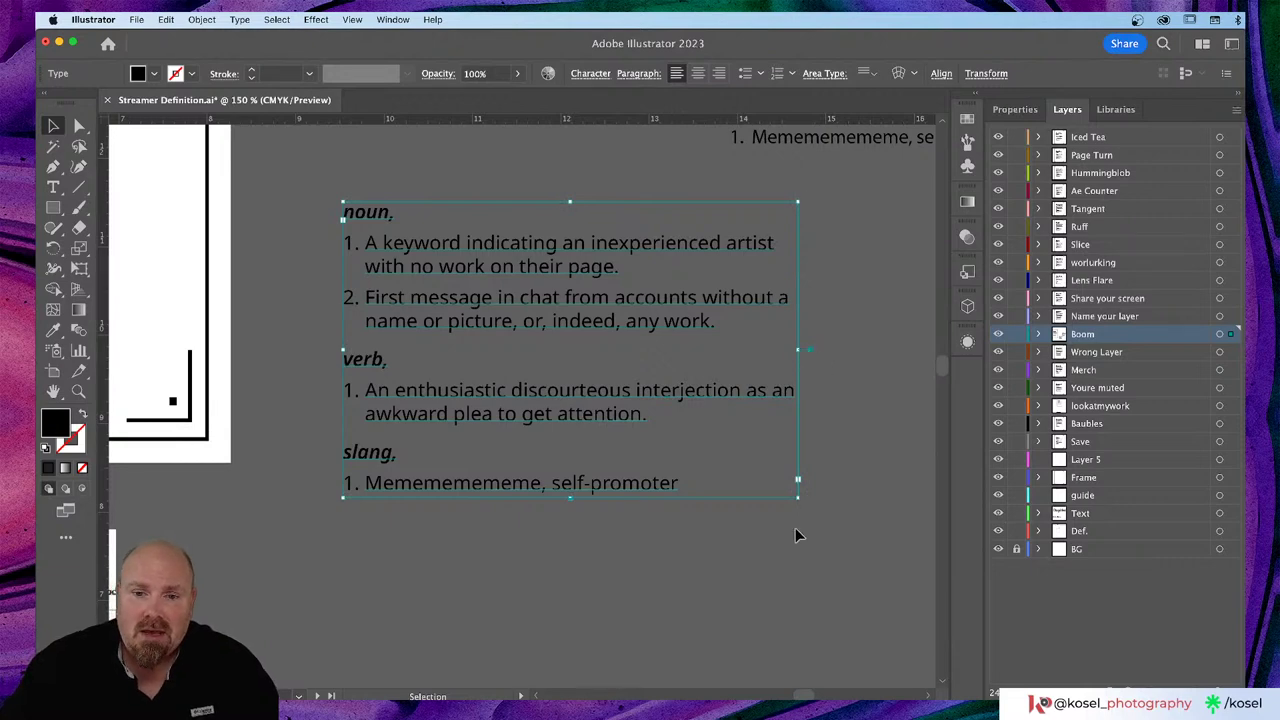
Step: Widen the combined text block's frame to rewrap its lines, and narrow it to about 6.79 in wide by 3.47 in high
left_click_drag(797, 495, 737, 508)
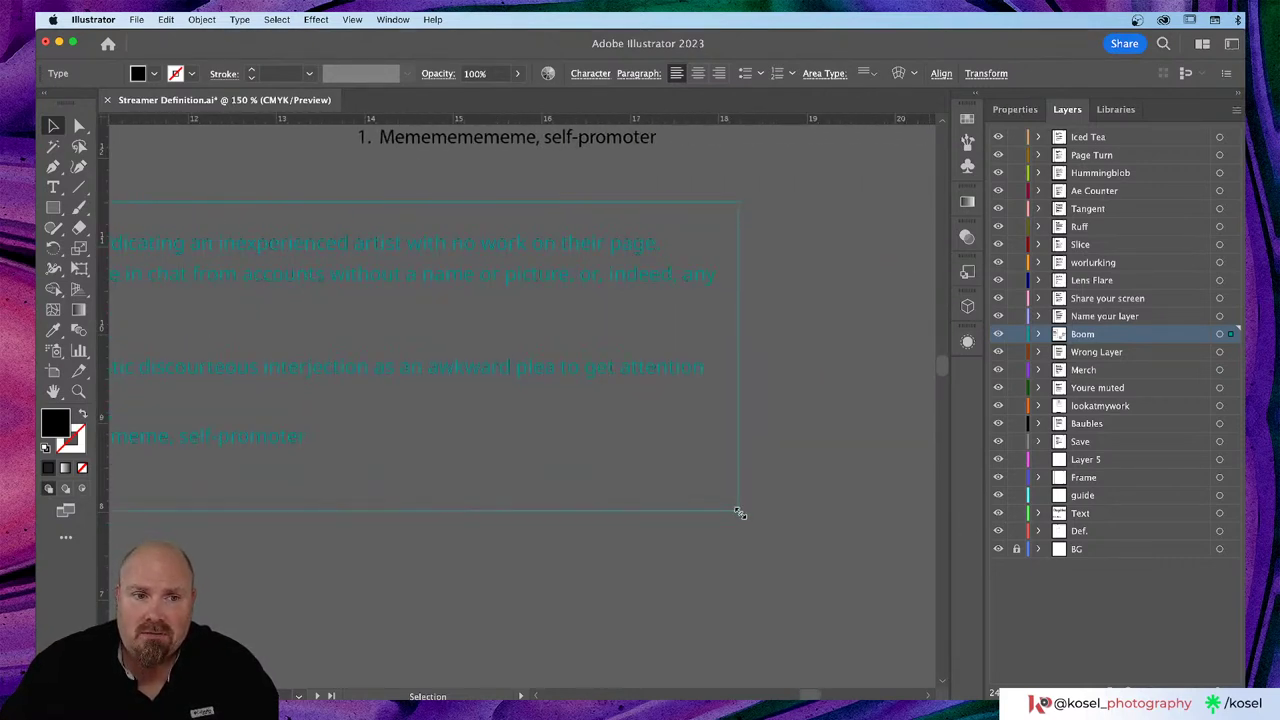
scroll(693, 542, "left", 3)
scroll(699, 547, "left", 3)
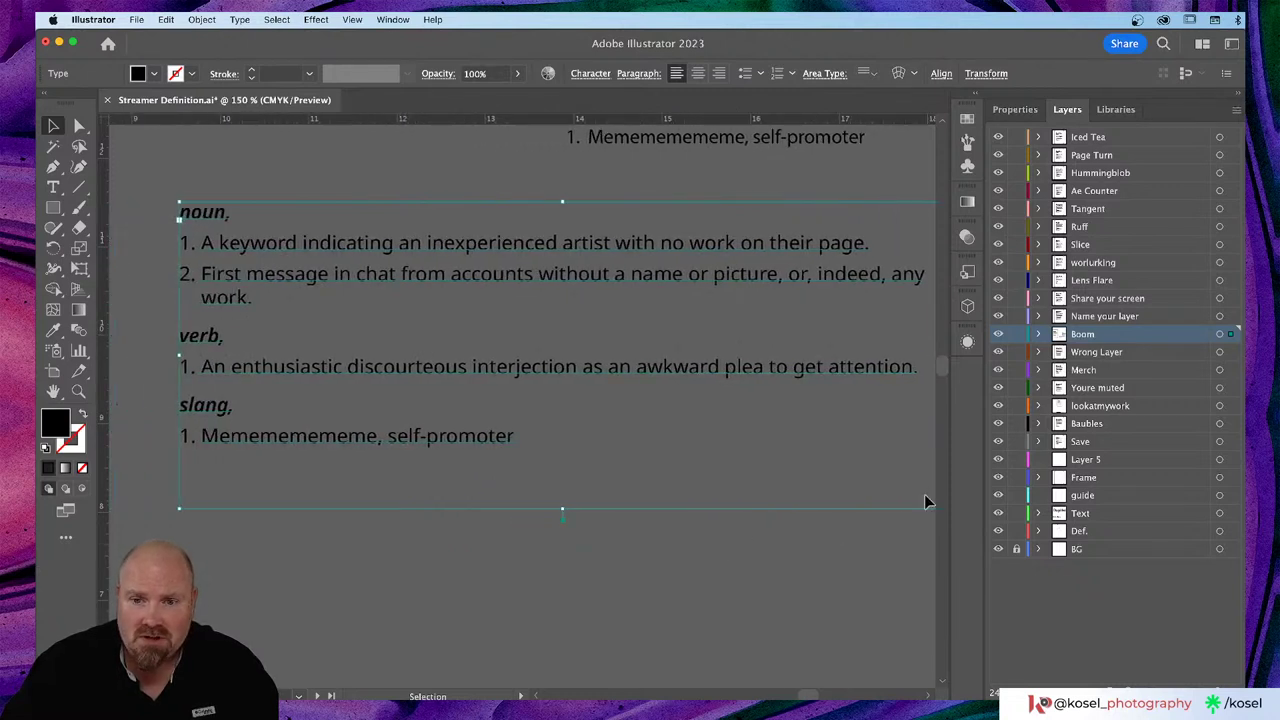
key("super+minus")
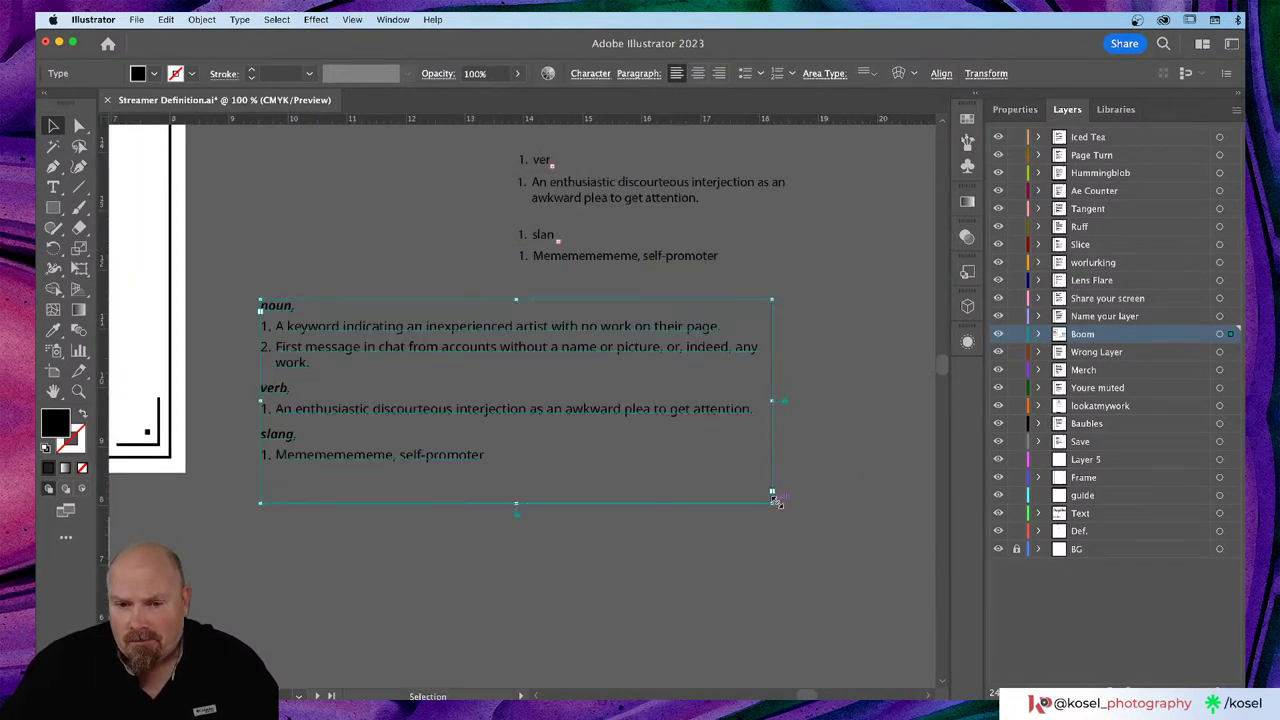
left_click_drag(774, 494, 660, 502)
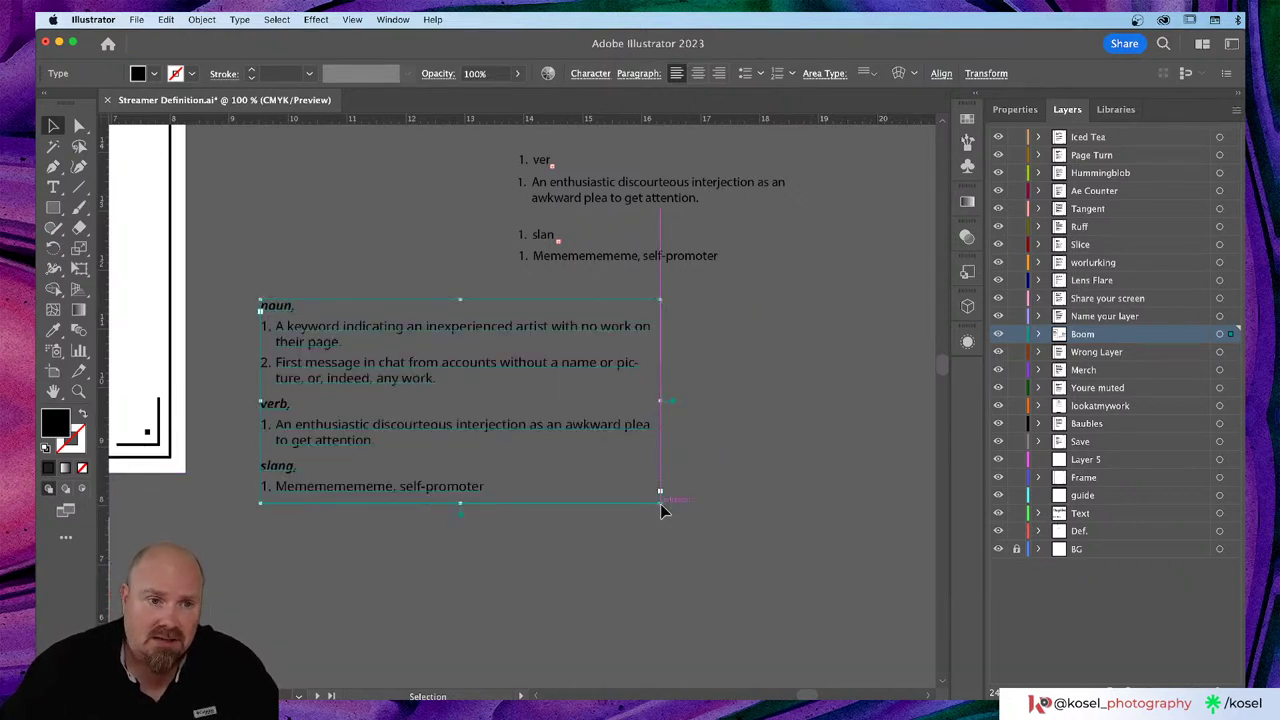
left_click(462, 525)
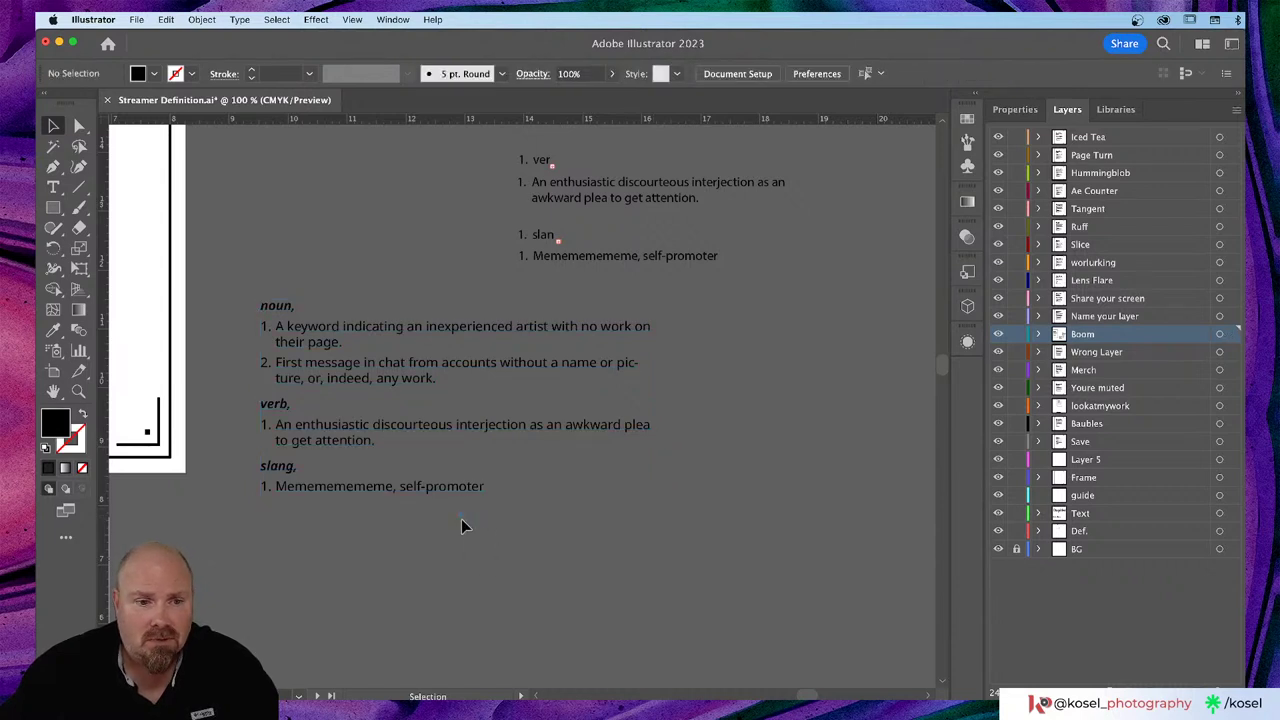
Step: Select the combined text block and lower its space after paragraph to -10 pt in the advanced paragraph options
left_click(465, 438)
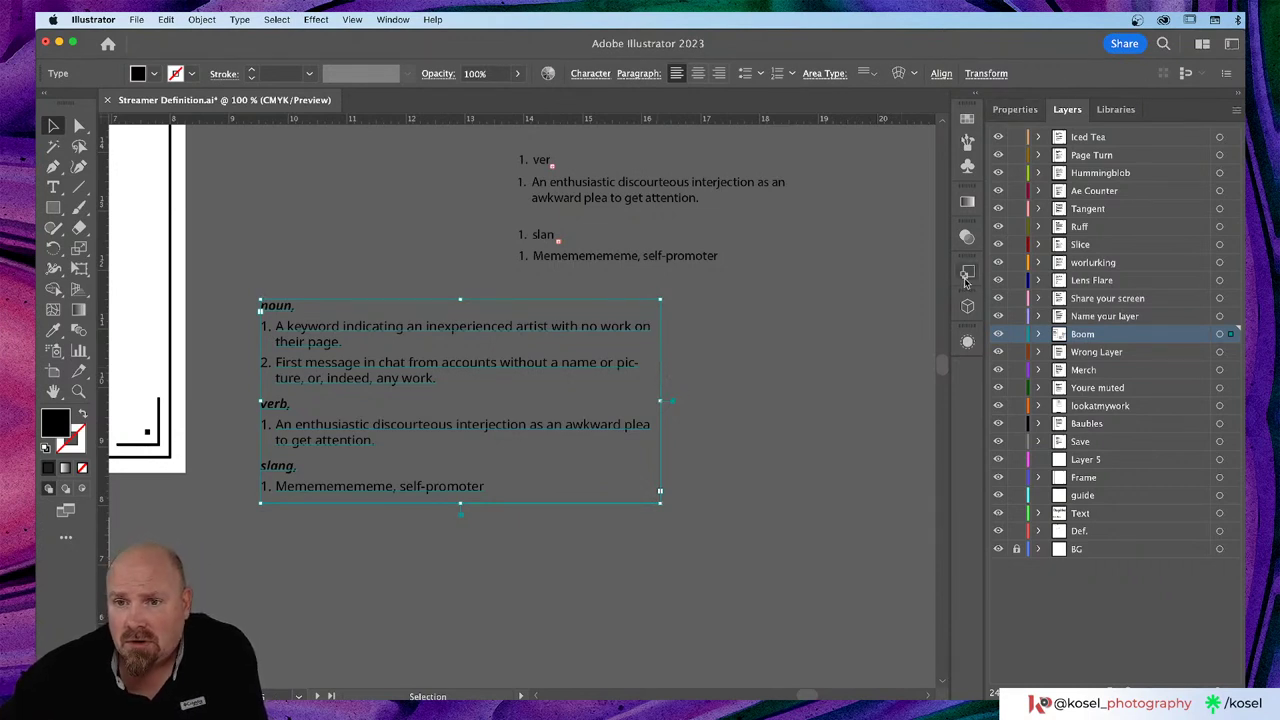
left_click(1016, 112)
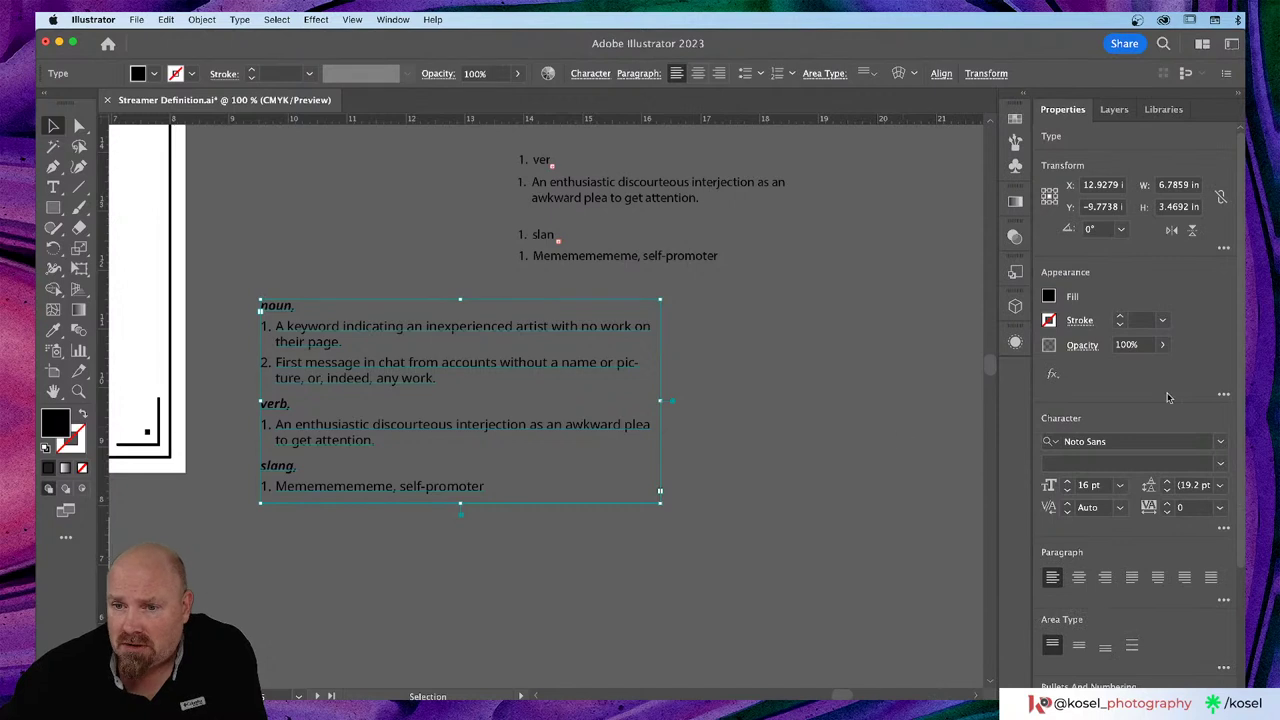
scroll(1152, 376, "down", 3)
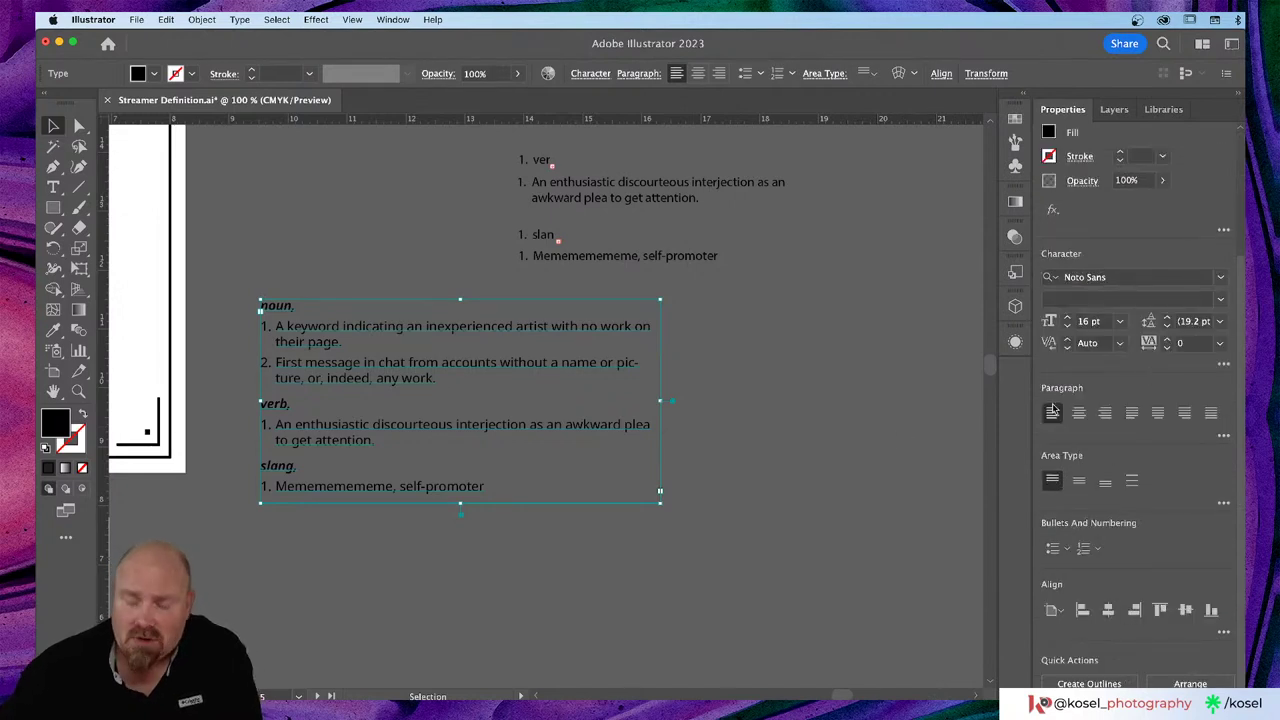
left_click(1223, 435)
left_click(1090, 529)
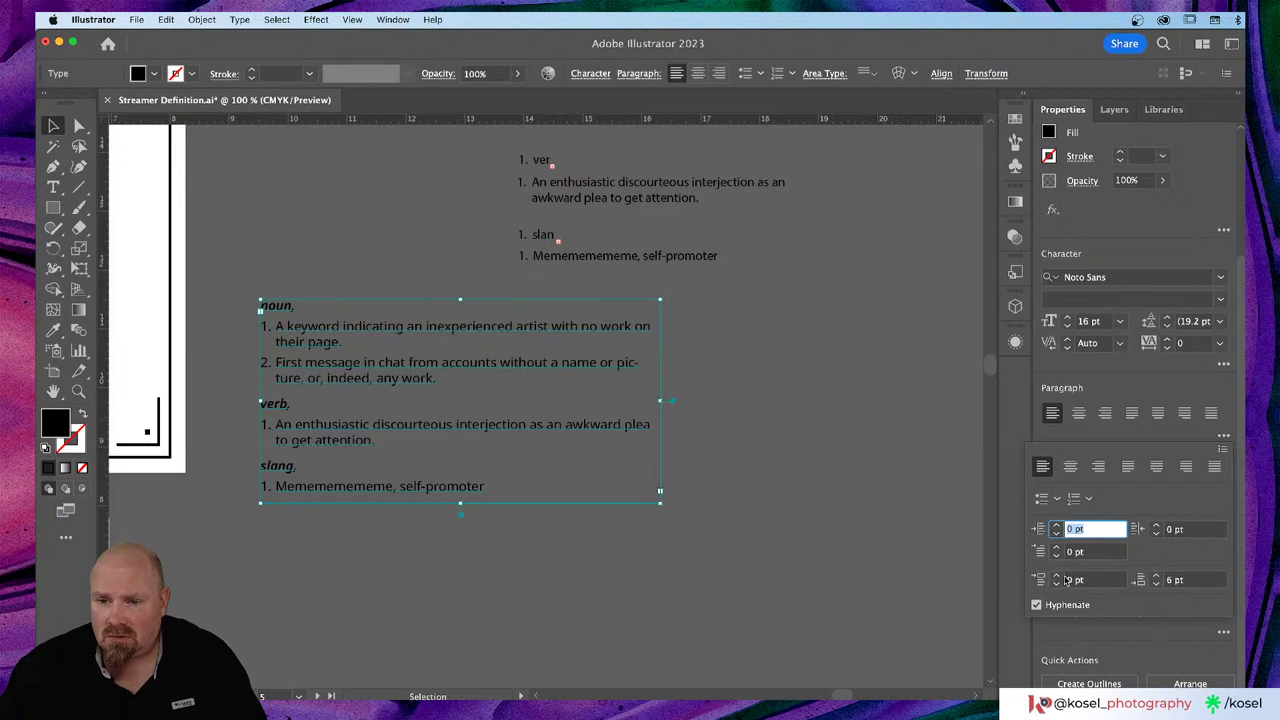
left_click(1157, 584)
left_click(1157, 584)
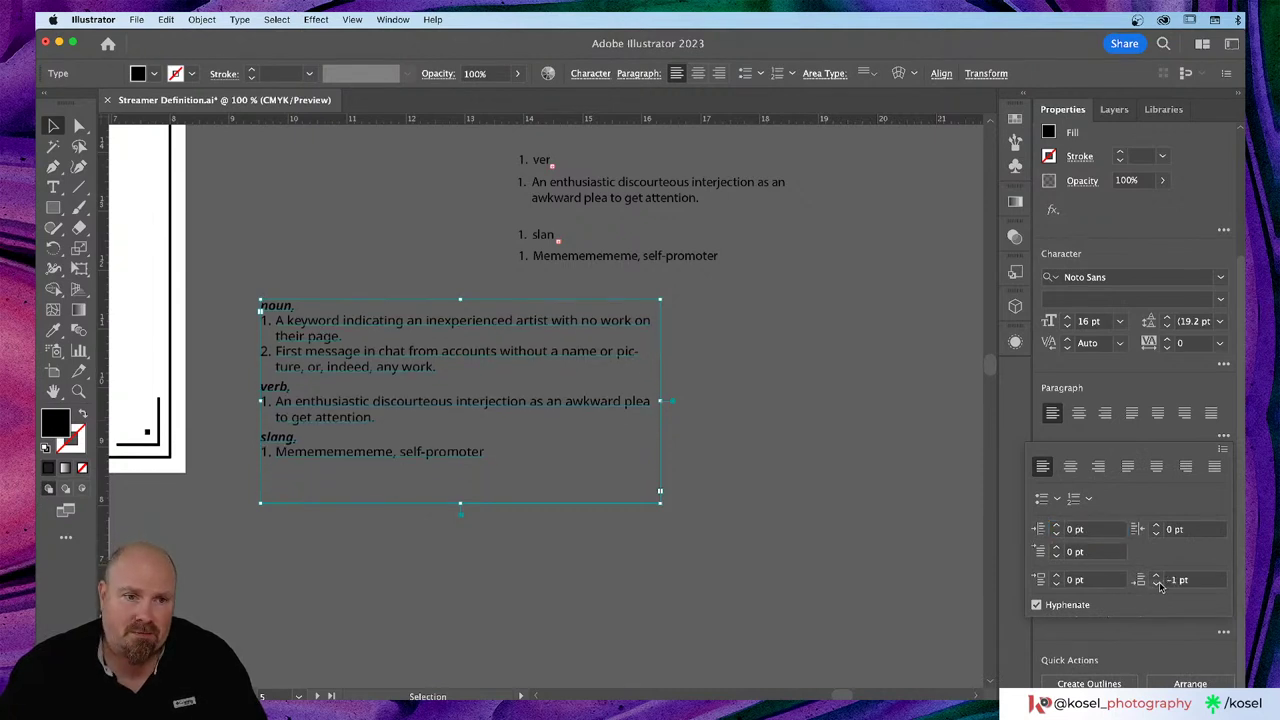
left_click(1157, 584)
left_click(1157, 584)
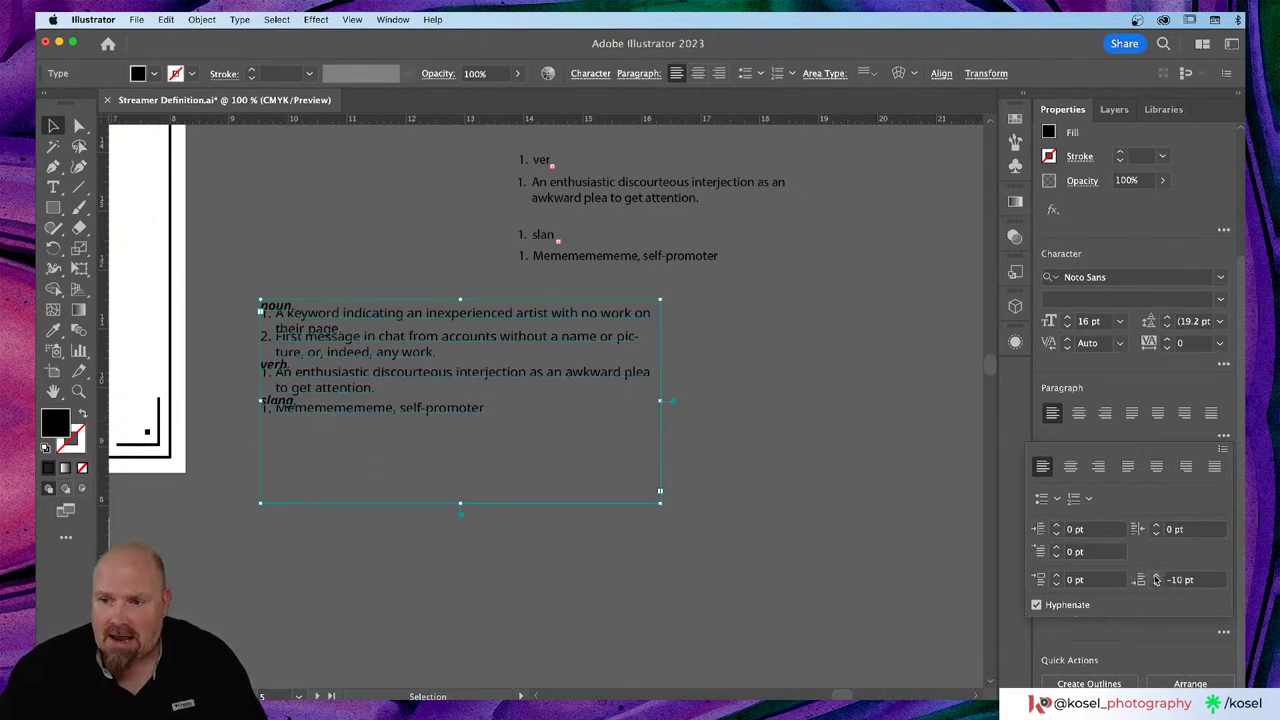
Step: Raise the text block's space after paragraph to 12 pt
left_click(1156, 574)
left_click(1156, 574)
left_click(1156, 574)
left_click(1156, 574)
left_click(1156, 574)
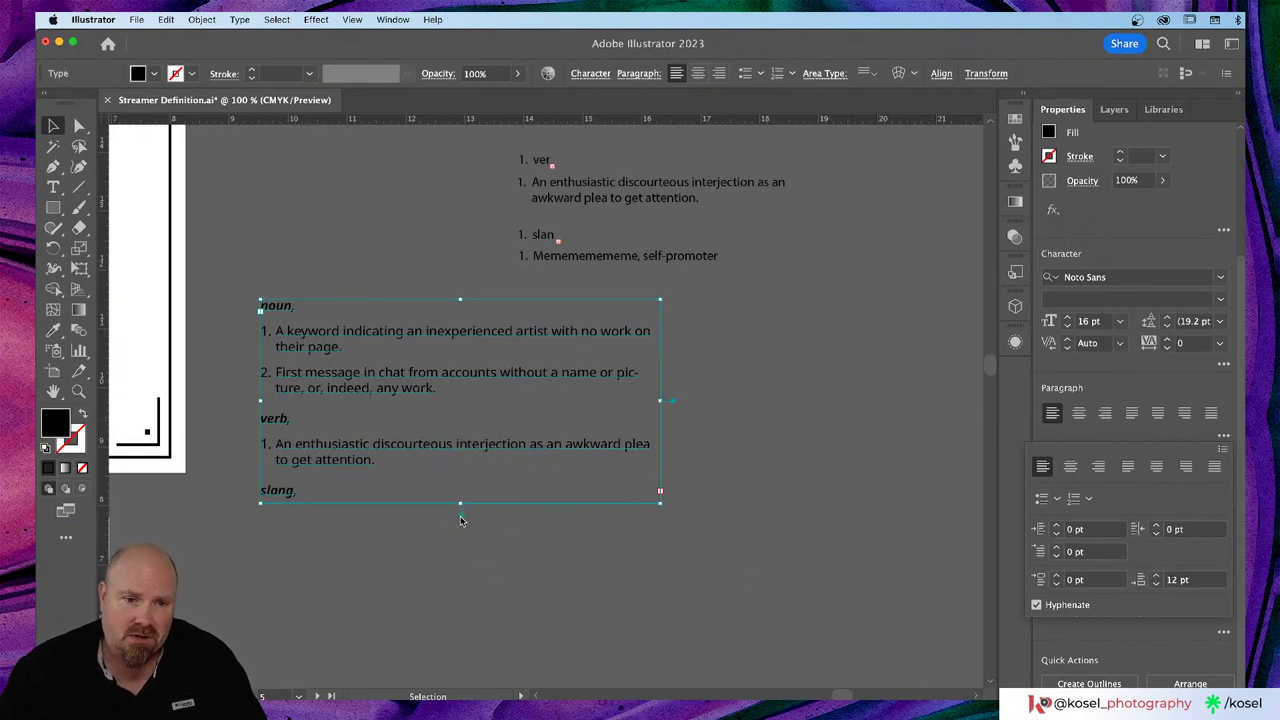
Step: Try threading the overflowing slang definition into a second text frame, beside and over the block, undoing each attempt
left_click(460, 516)
mouse_move(460, 517)
left_mouse_down()
mouse_move(466, 543)
mouse_move(468, 518)
left_mouse_up()
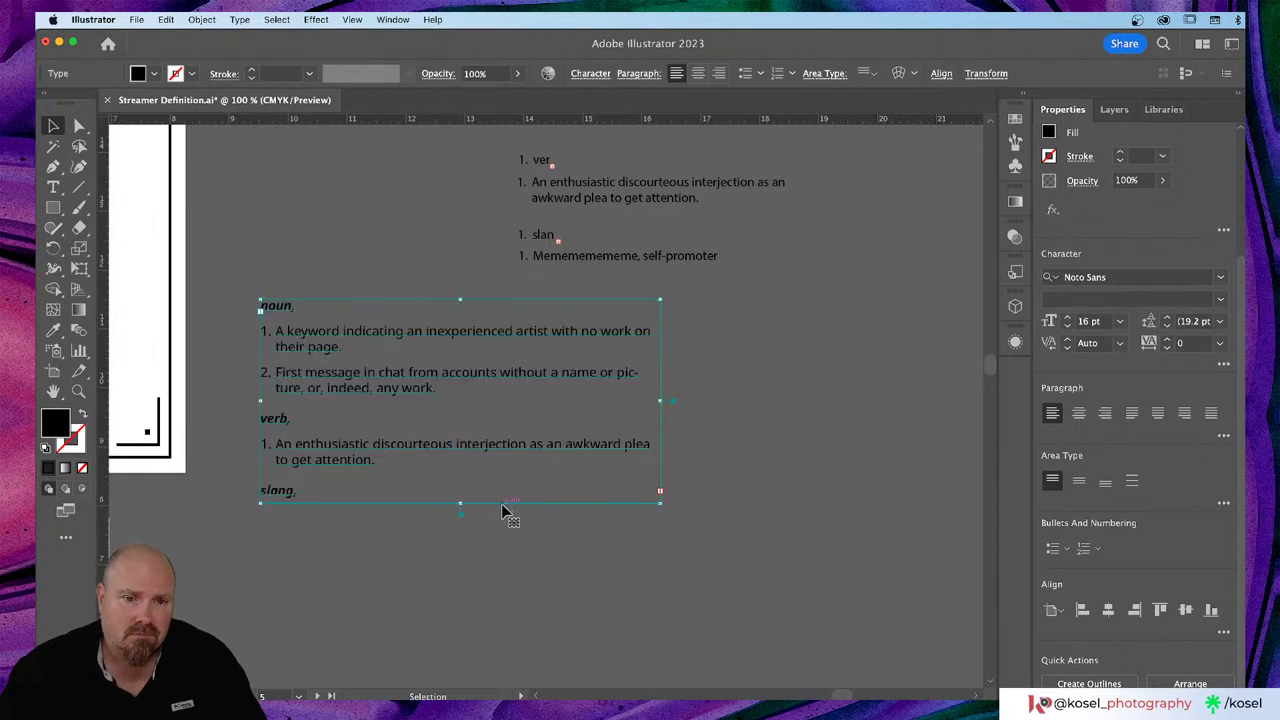
left_click(660, 491)
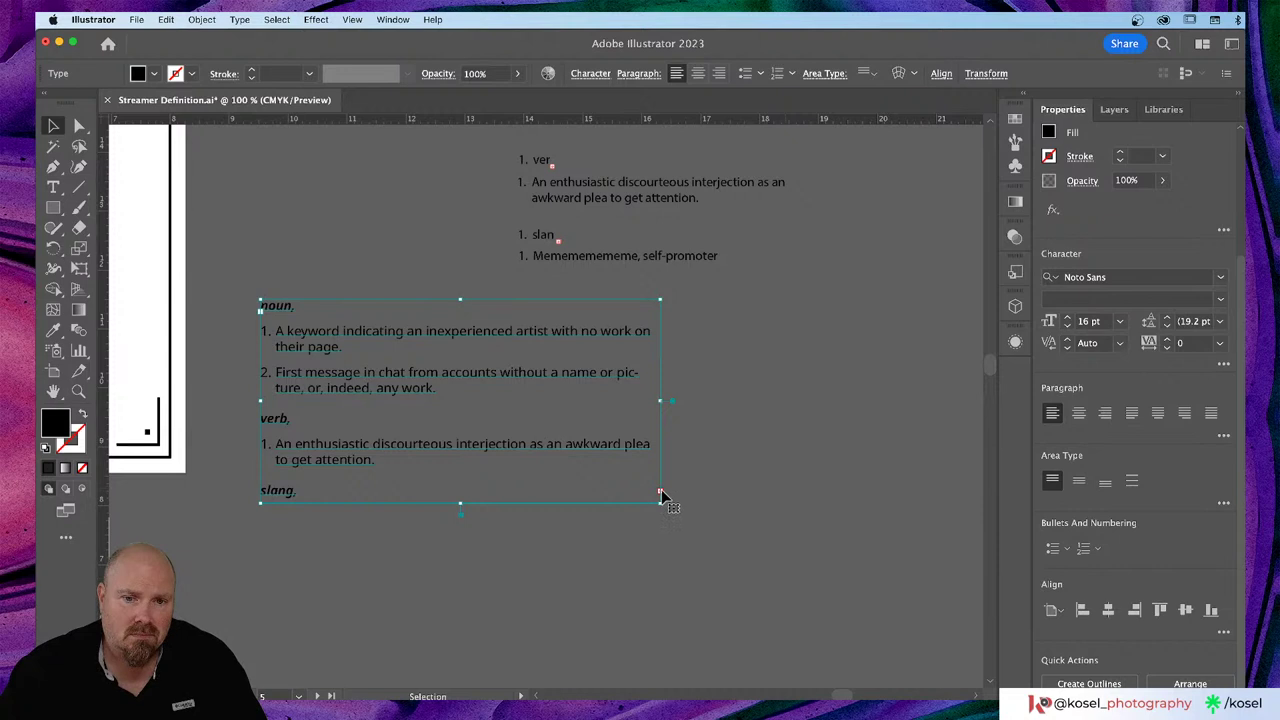
left_click(660, 492)
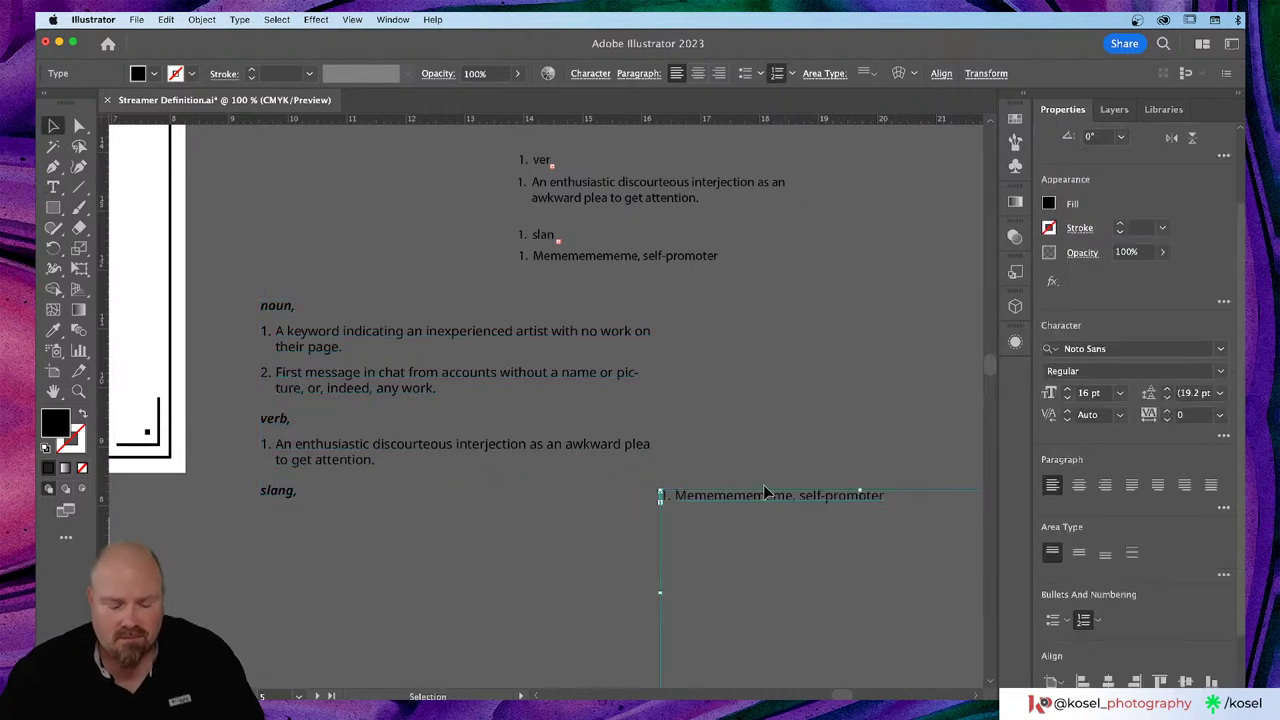
key("super+z")
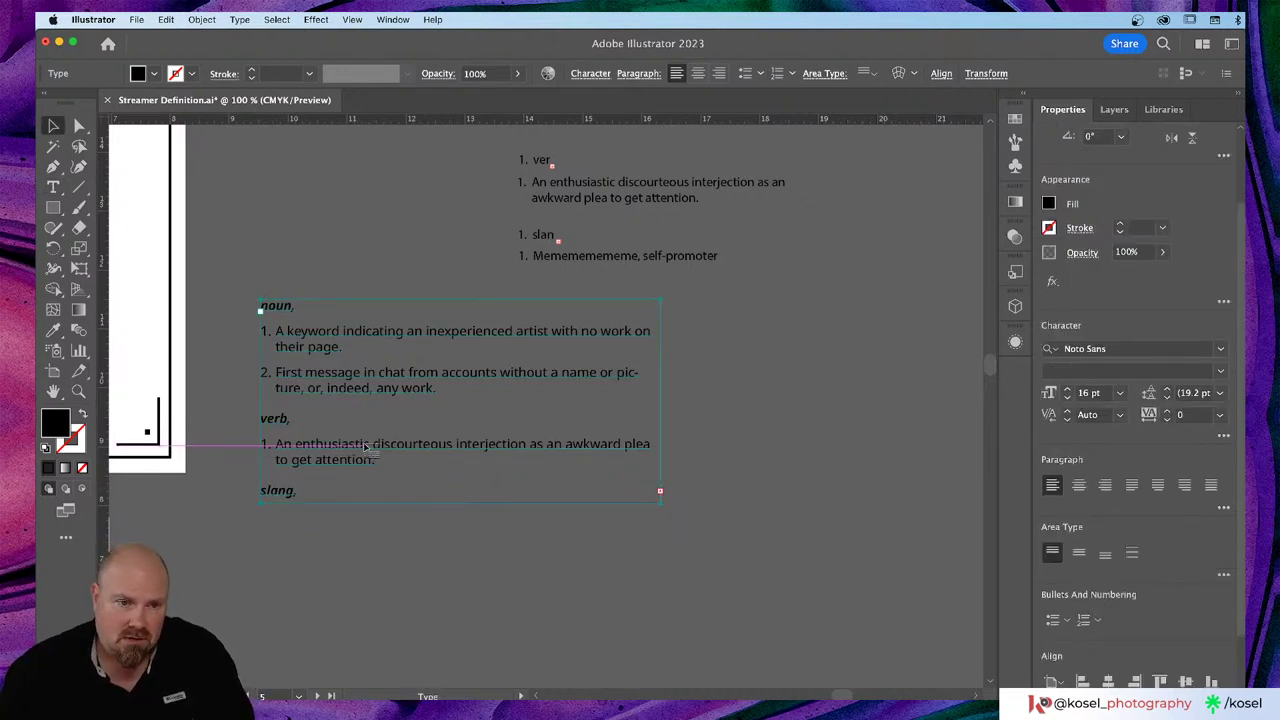
left_click(428, 456)
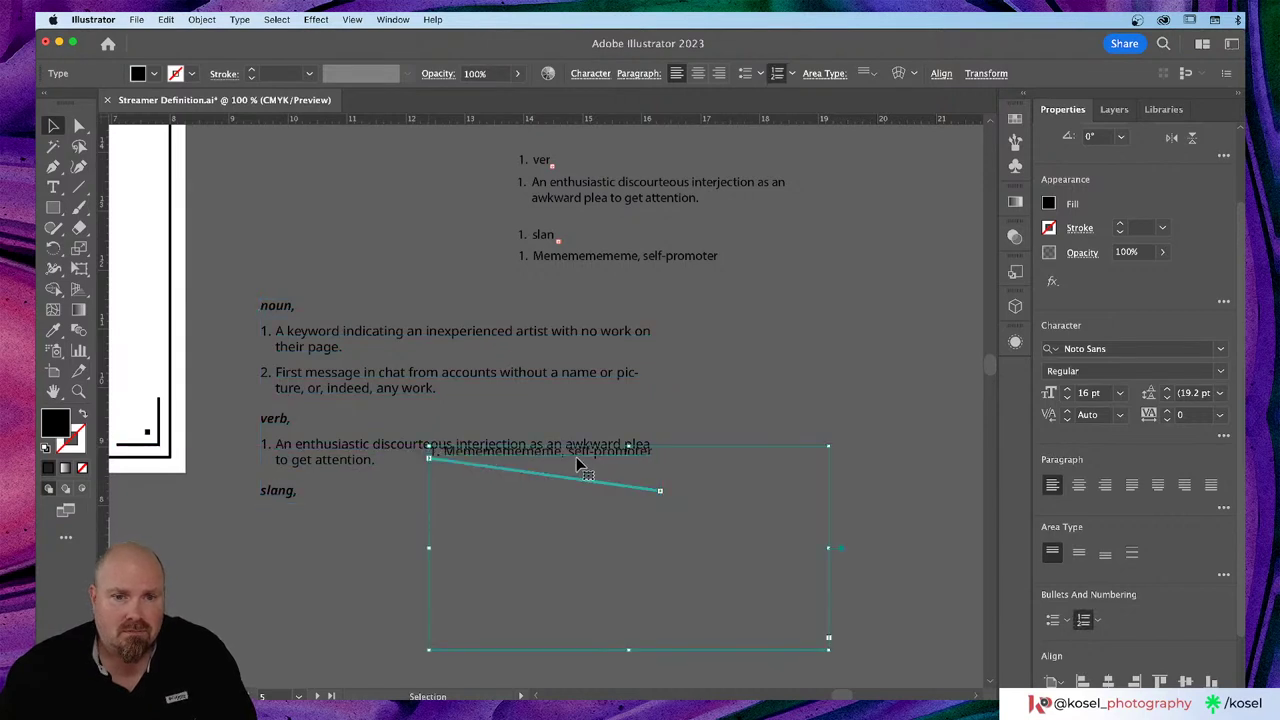
key("super+z")
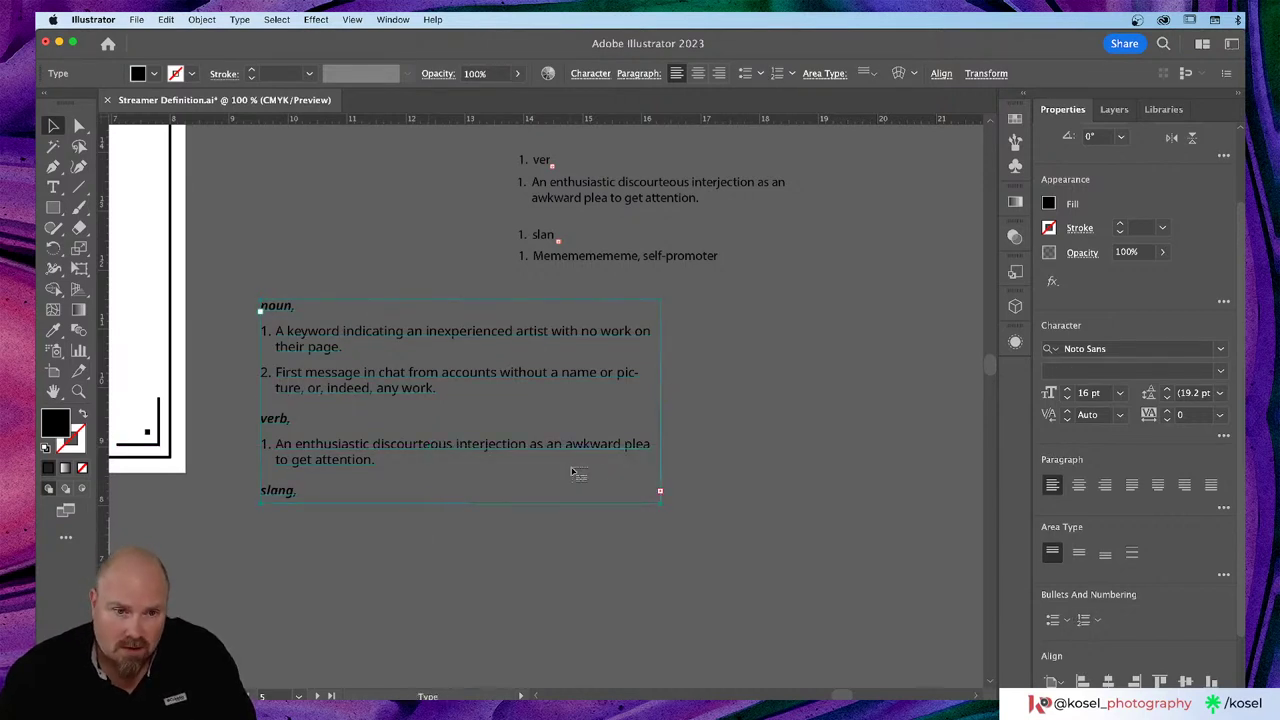
Step: Enlarge the text block's frame to fit the slang definition, with its lower corner at about X 17.32 in, Y -7.38 in, and deselect it
left_click(53, 125)
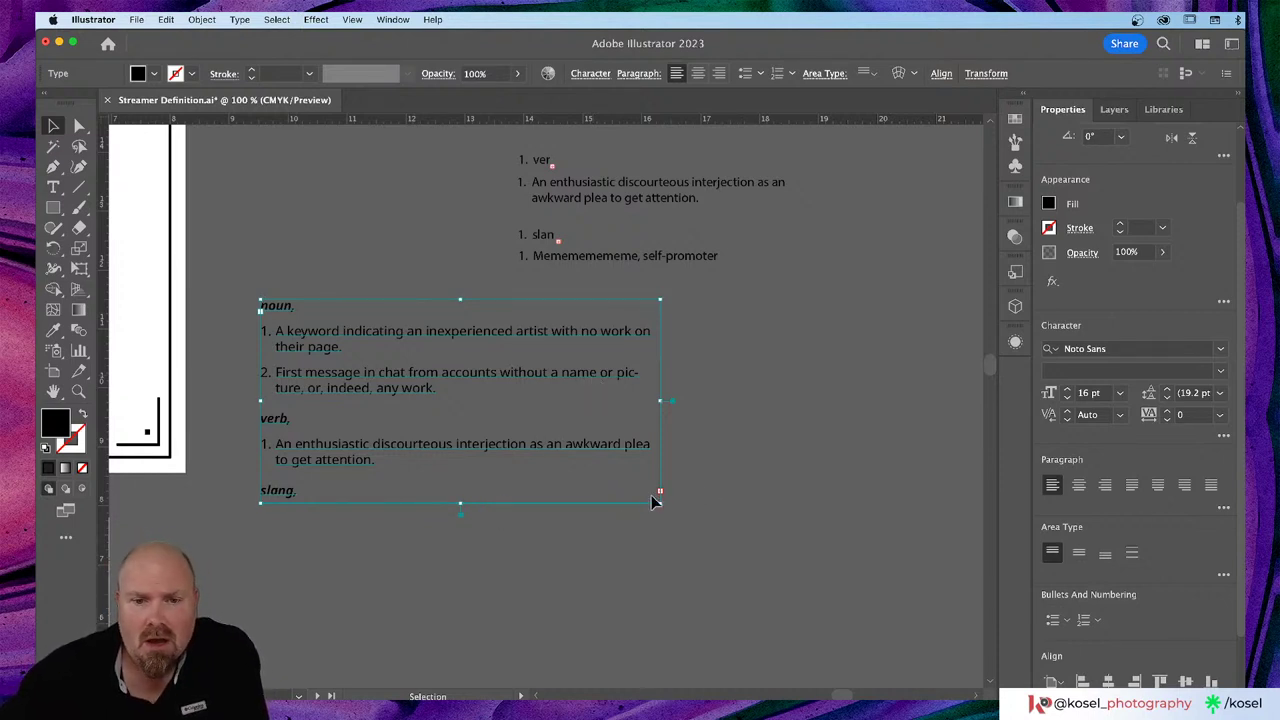
left_click_drag(658, 493, 722, 545)
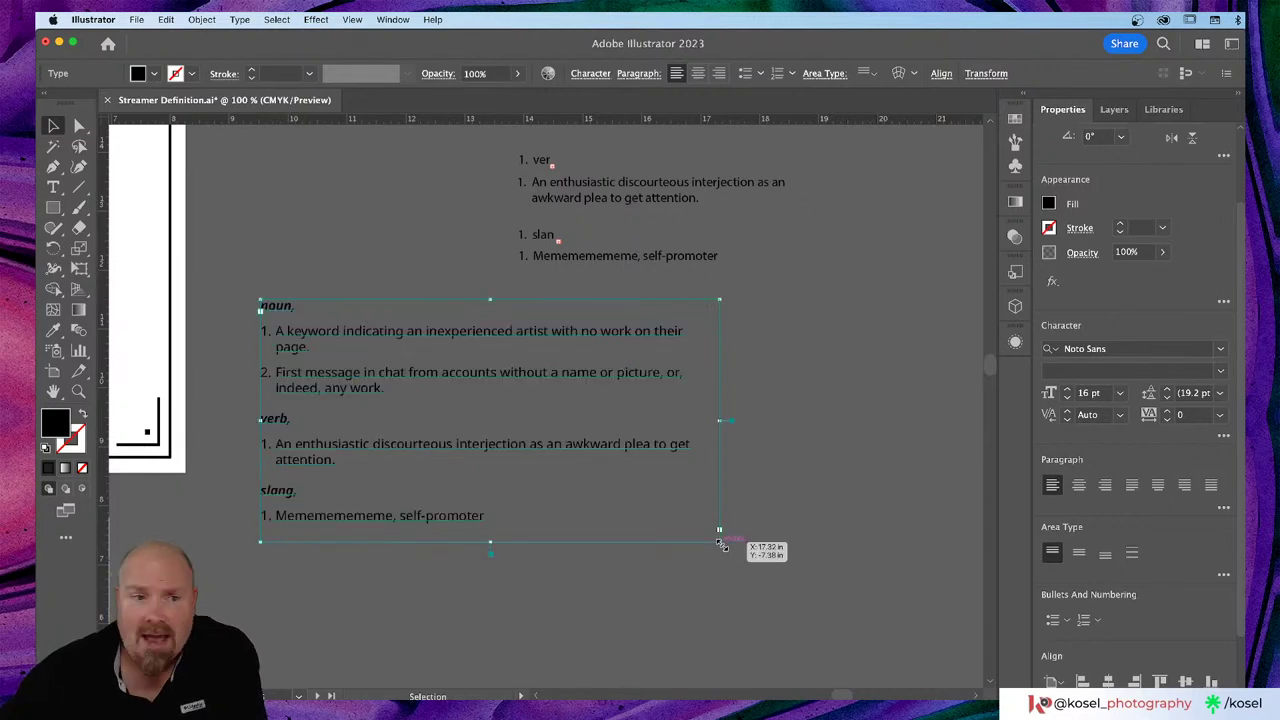
left_click(838, 426)
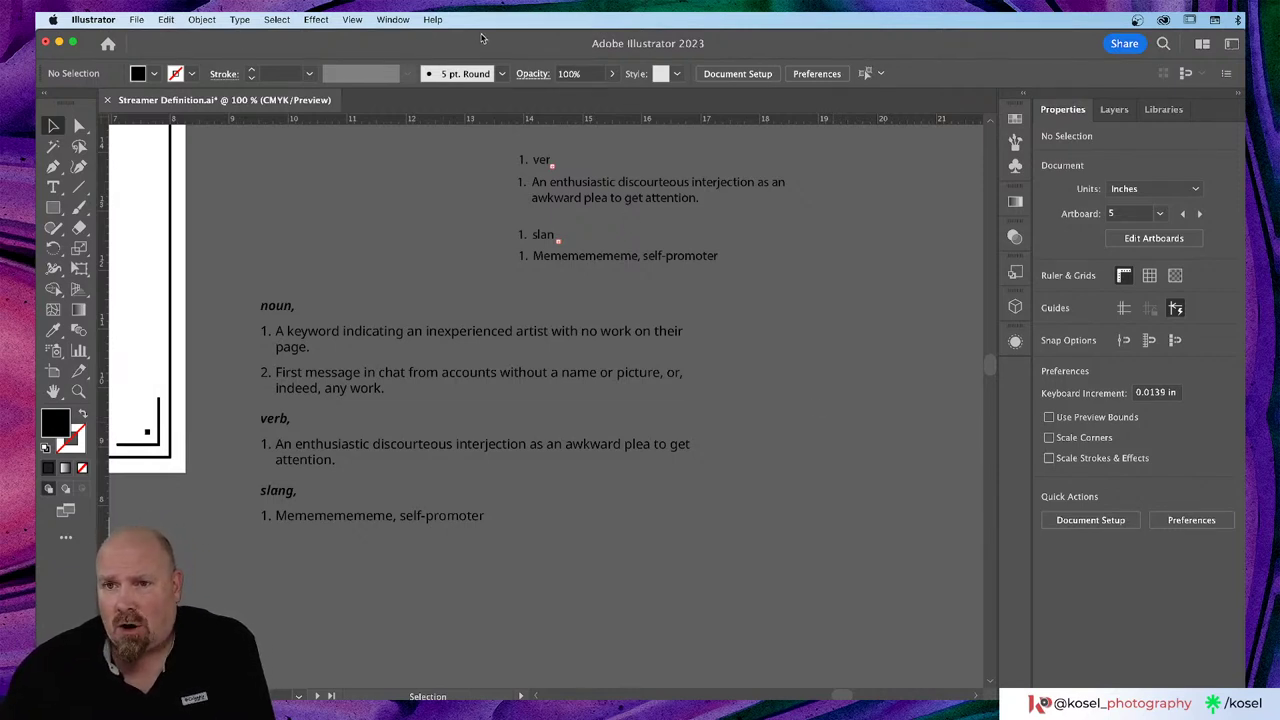
Step: Search the application's commands for "paragr", open Paragraph Styles, and move it away from the text block
left_click(393, 19)
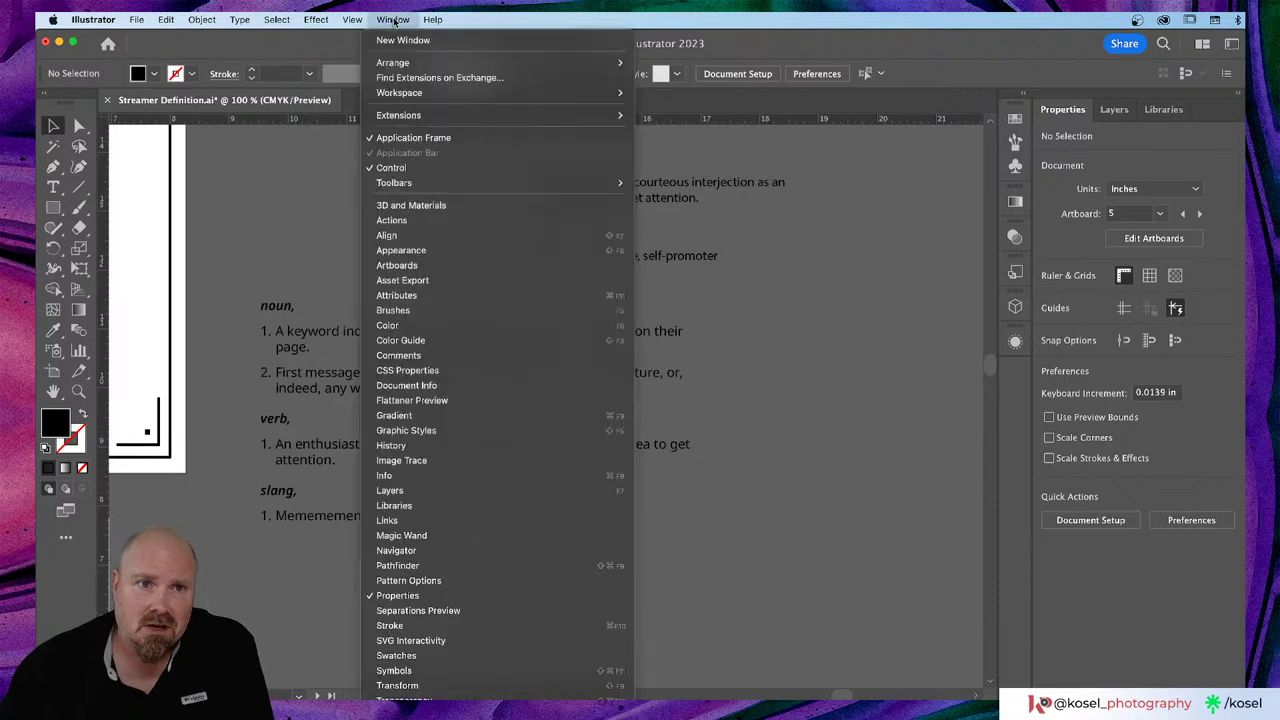
mouse_move(433, 19)
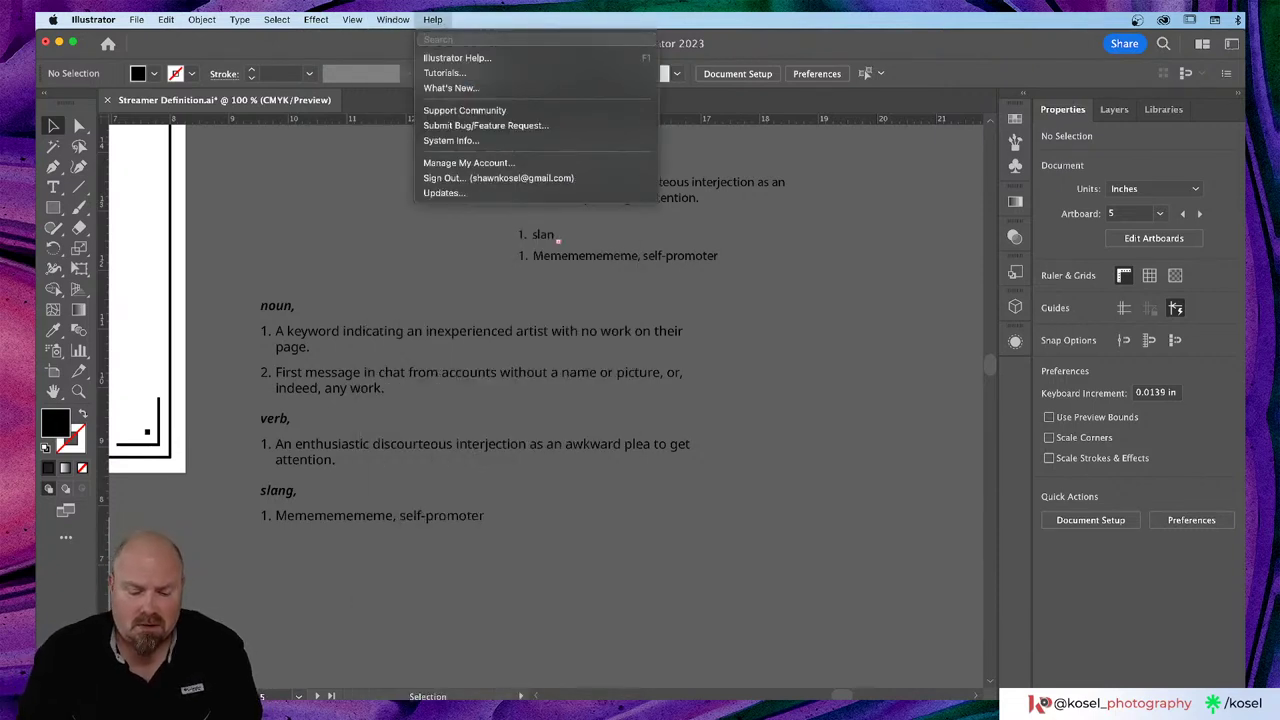
type("paragr")
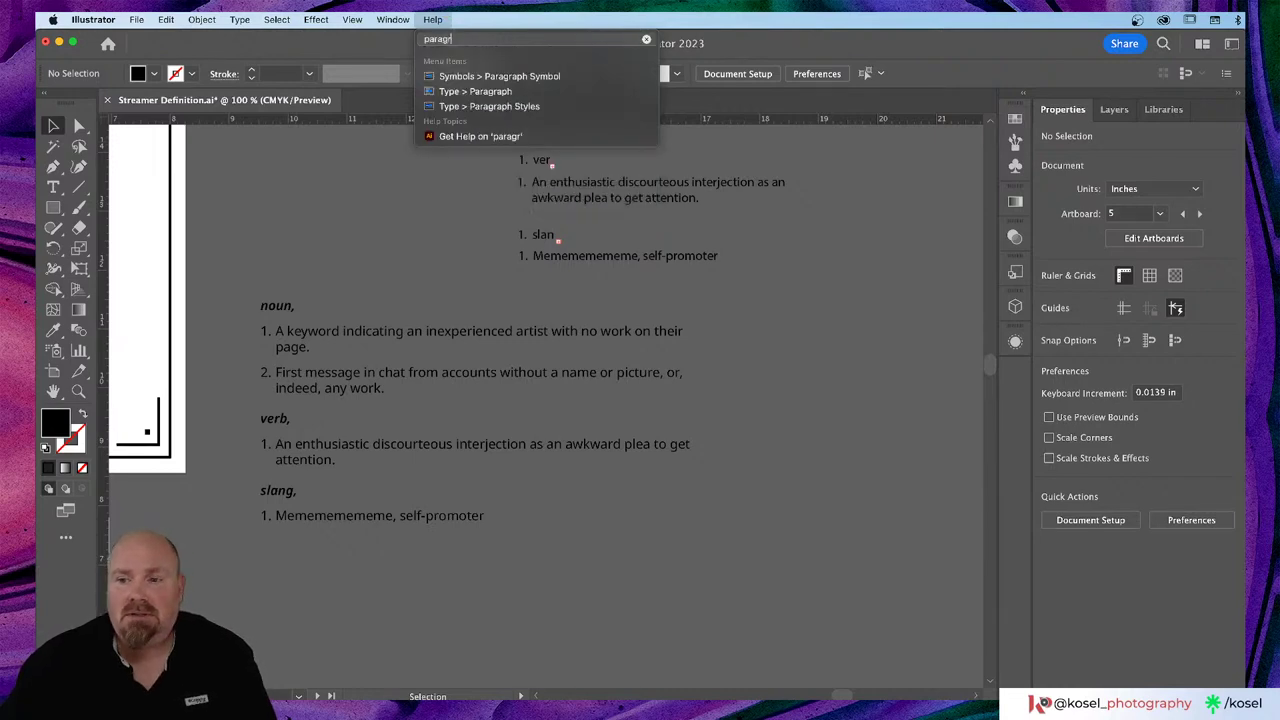
mouse_move(487, 80)
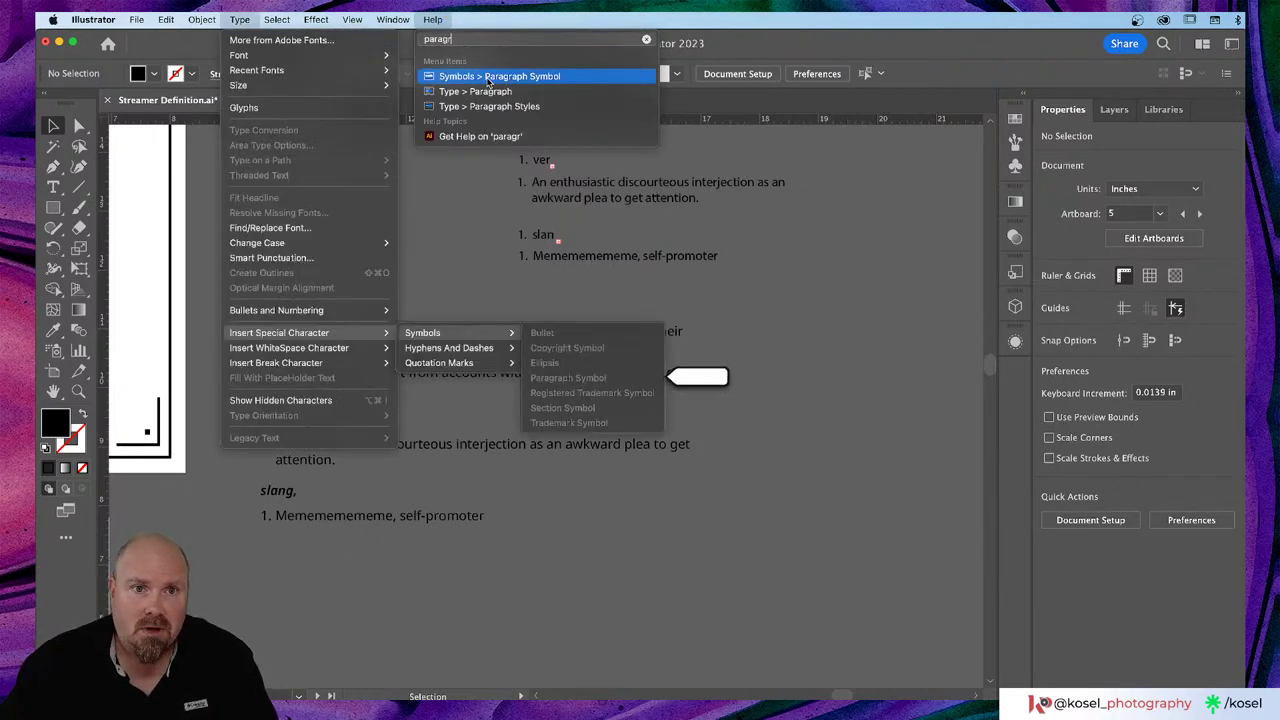
mouse_move(483, 108)
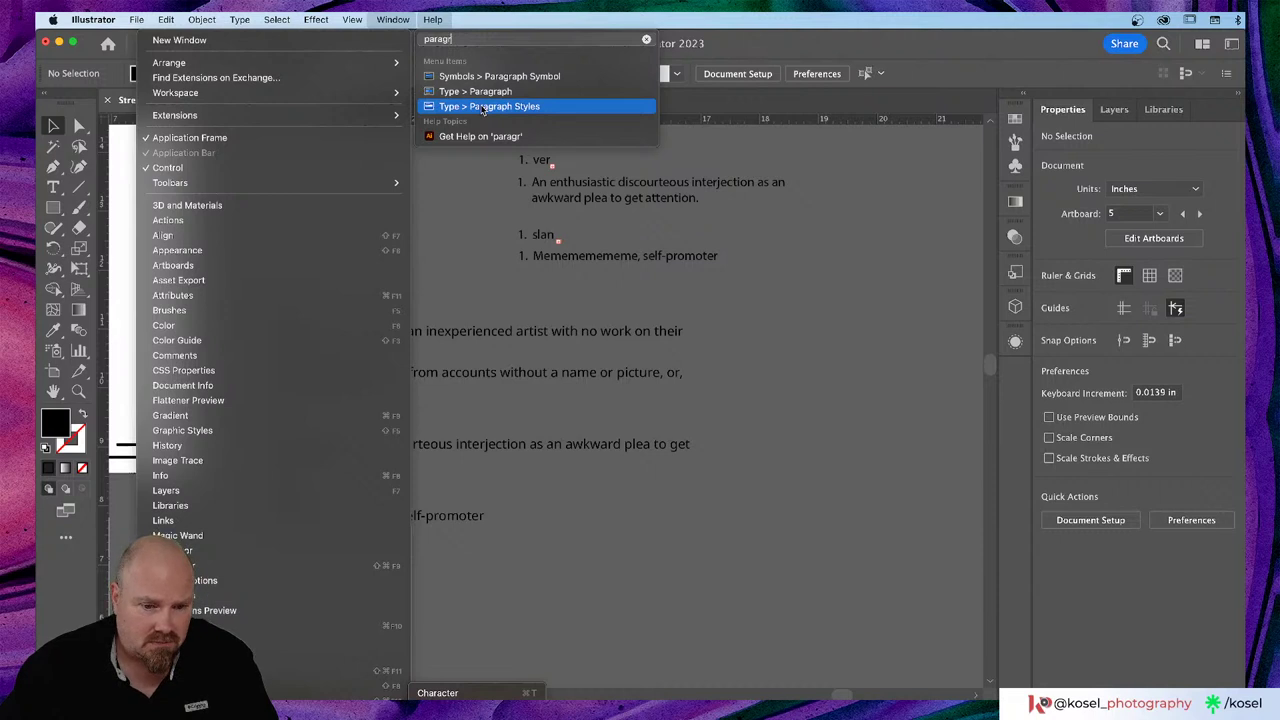
left_click(483, 108)
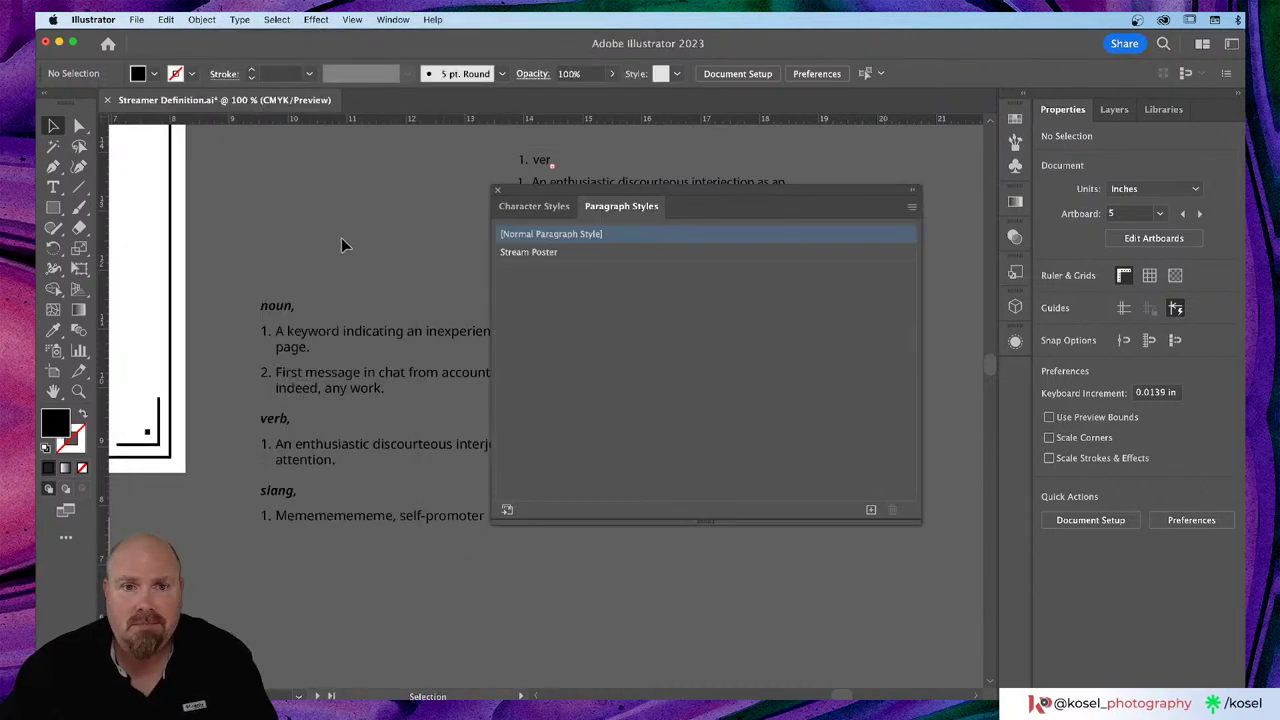
left_click_drag(727, 195, 1000, 137)
Step: Select the combined text block and compare its layout with the separate noun, verb and slang texts on the Boom card
left_click(365, 343)
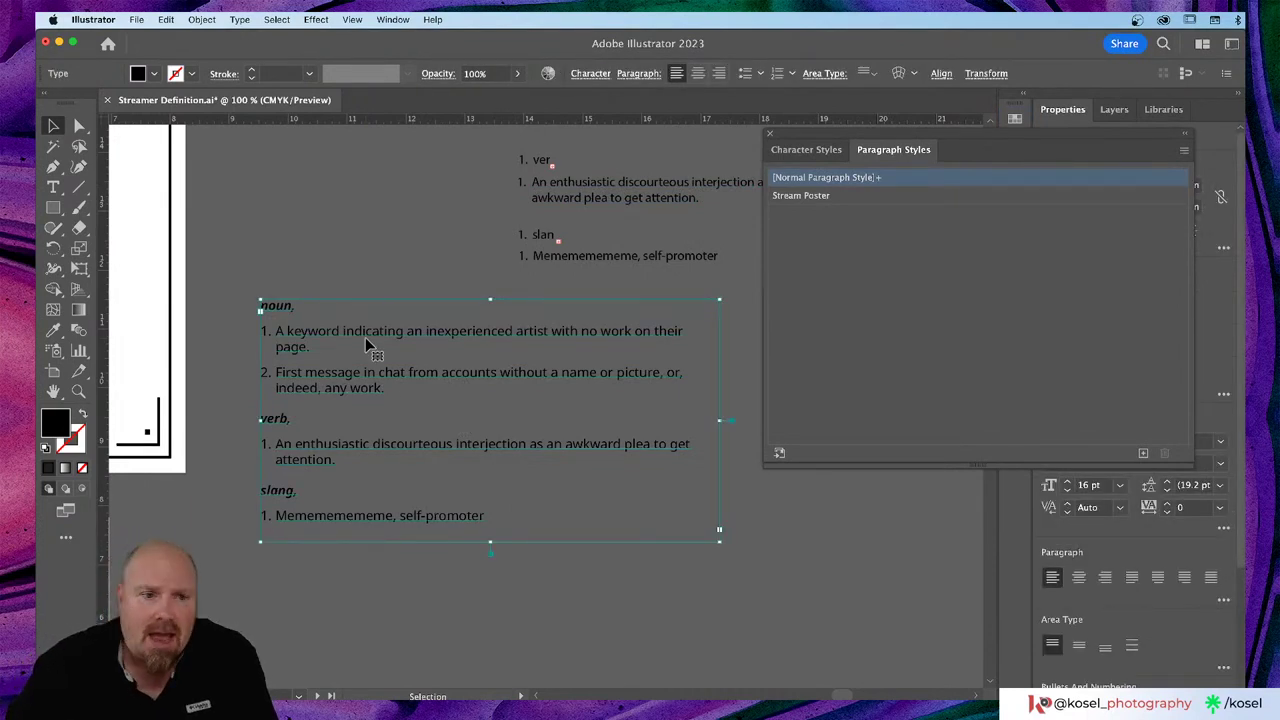
scroll(382, 340, "left", 10)
scroll(382, 340, "up", 5)
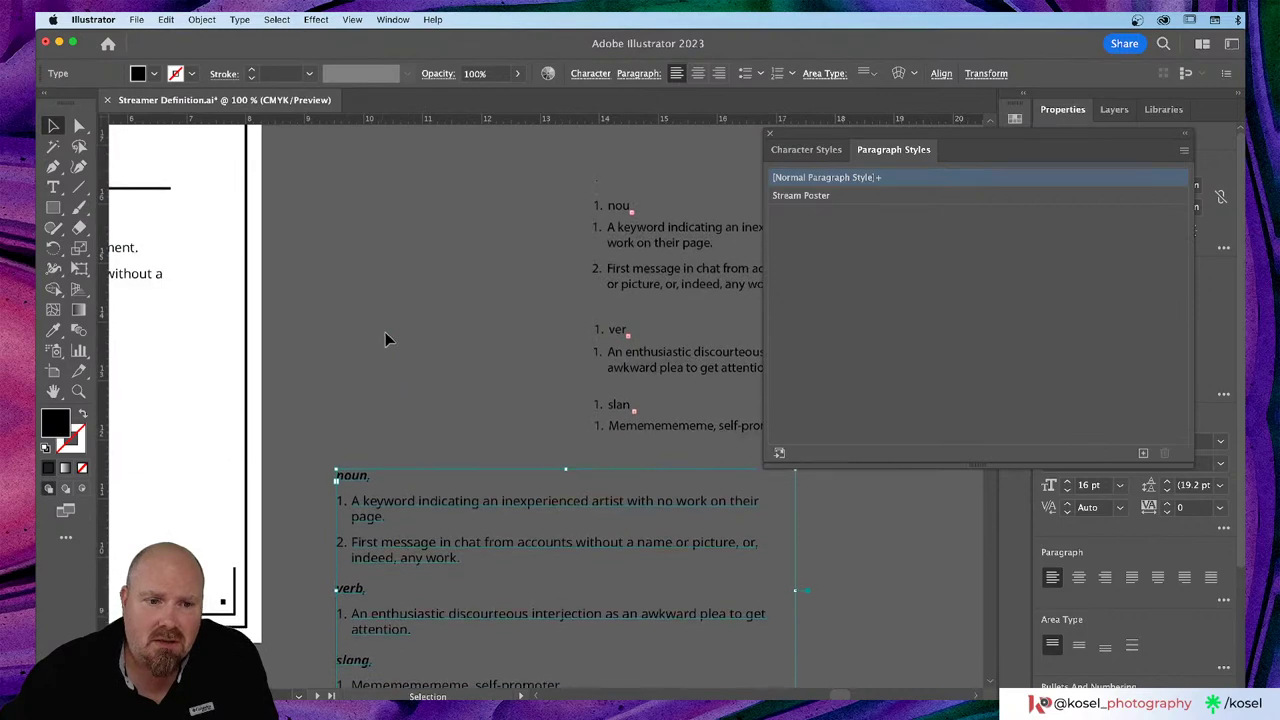
scroll(388, 340, "left", 4)
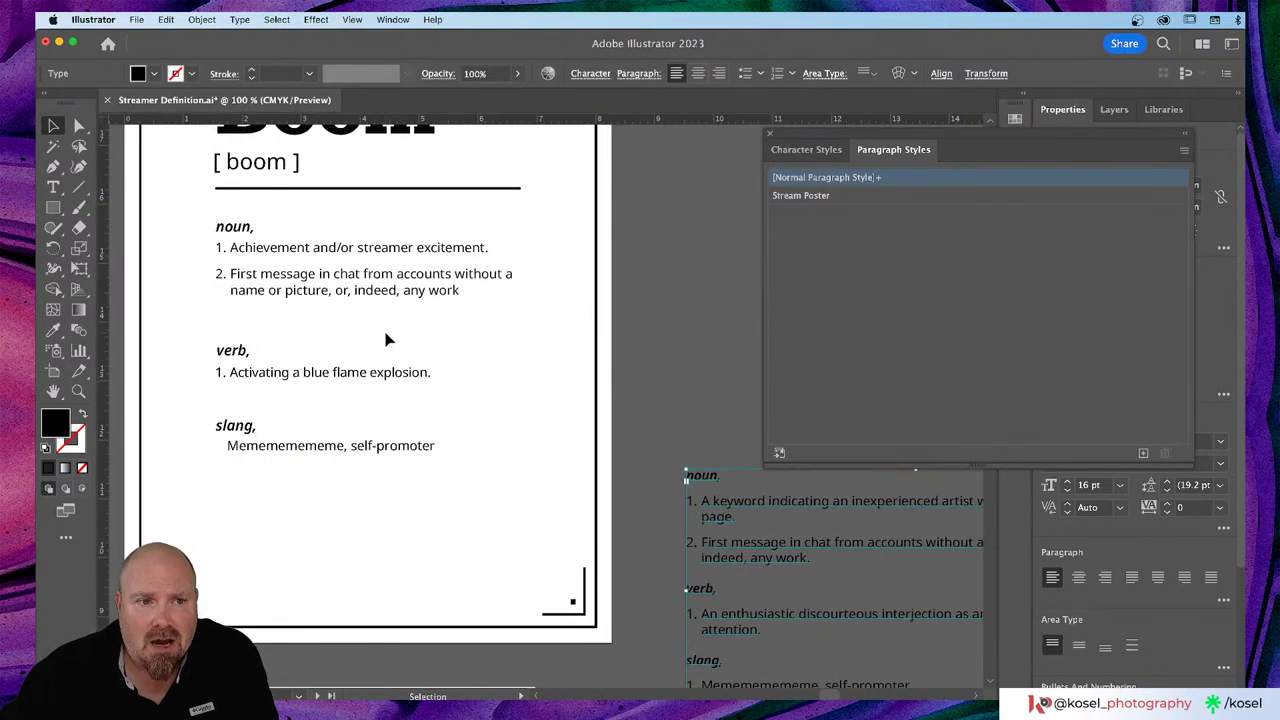
scroll(692, 398, "right", 5)
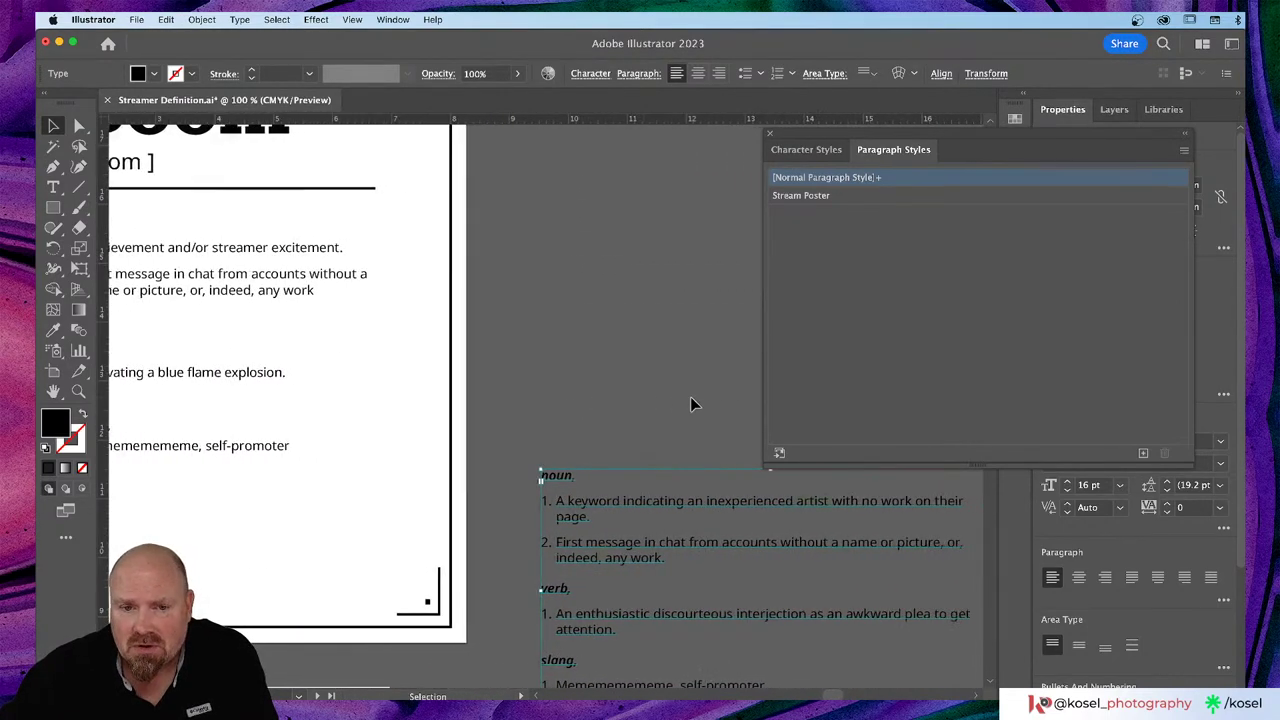
scroll(690, 396, "down", 4)
scroll(690, 398, "right", 4)
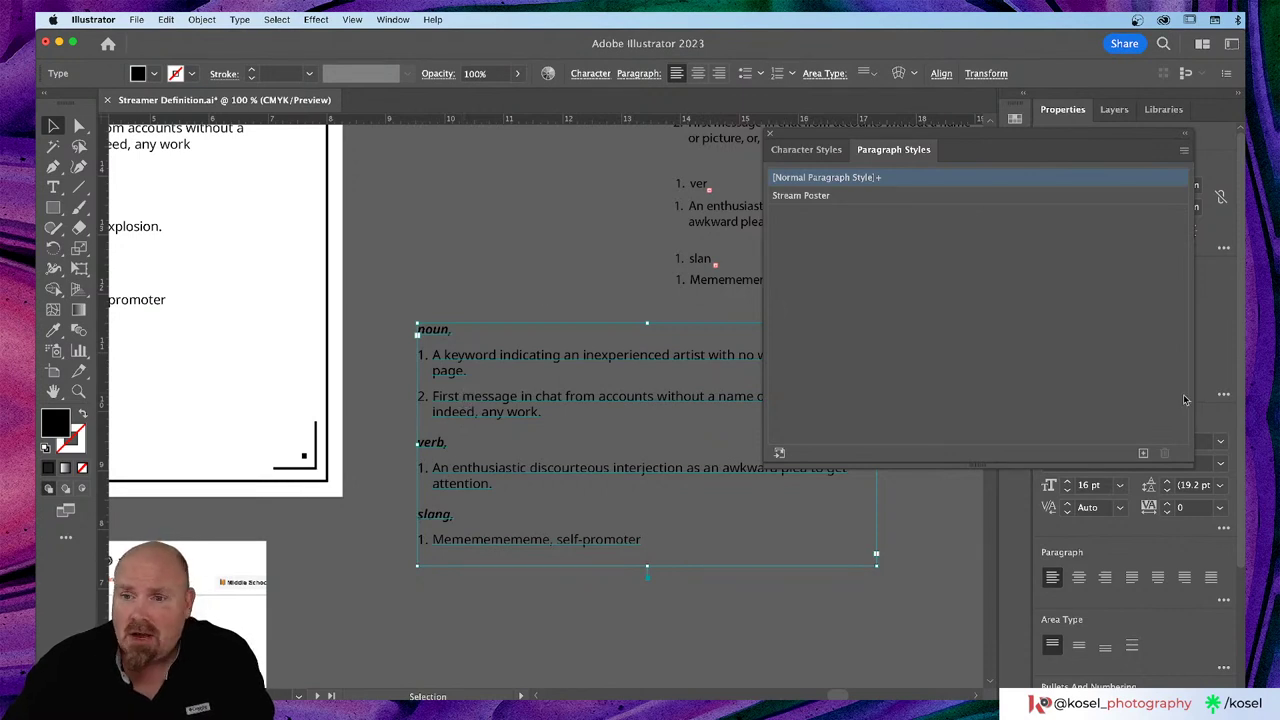
Step: Try the Stream Poster paragraph style on the combined text block, undo it, and close Paragraph Styles with nothing selected
left_click(805, 196)
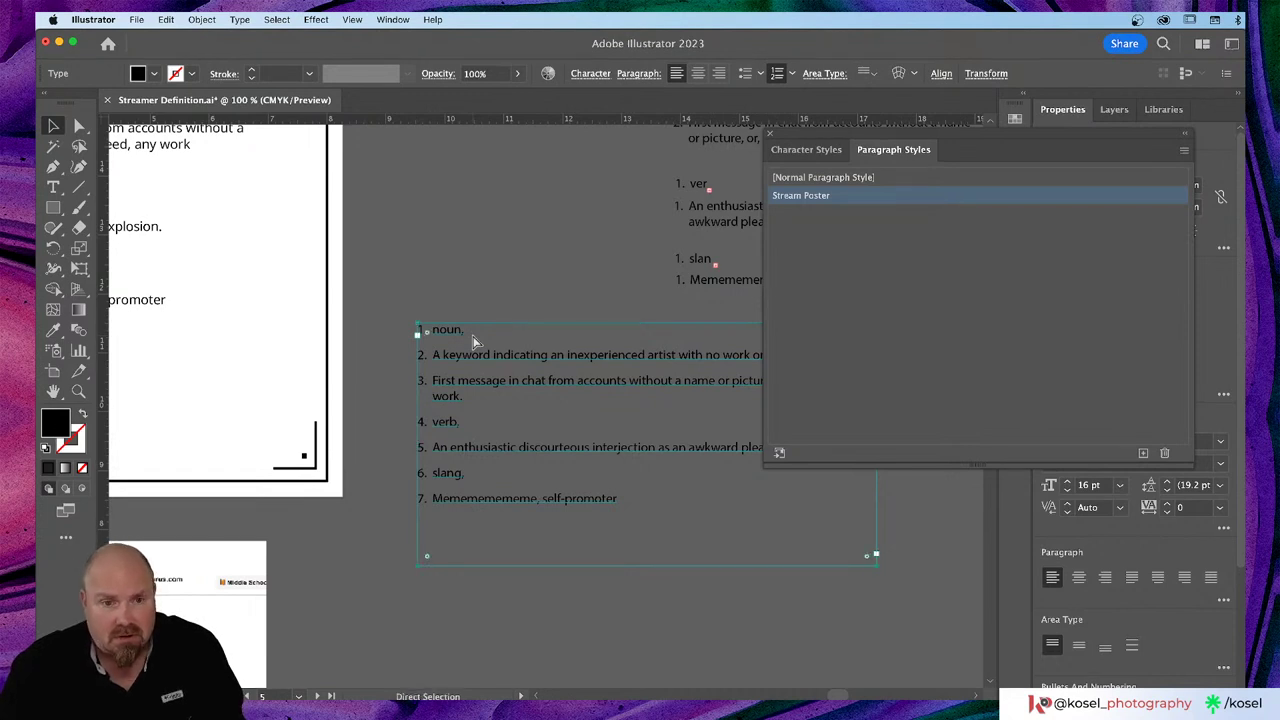
key("super+z")
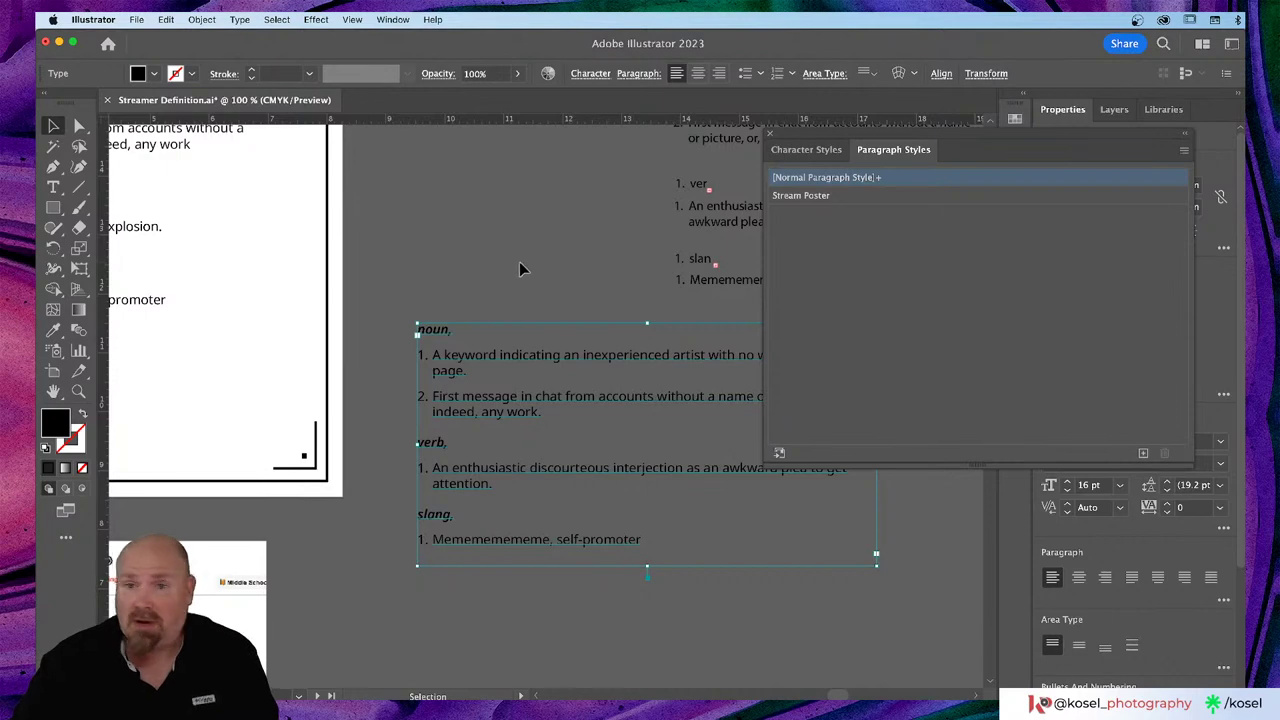
left_click(770, 133)
left_click(446, 238)
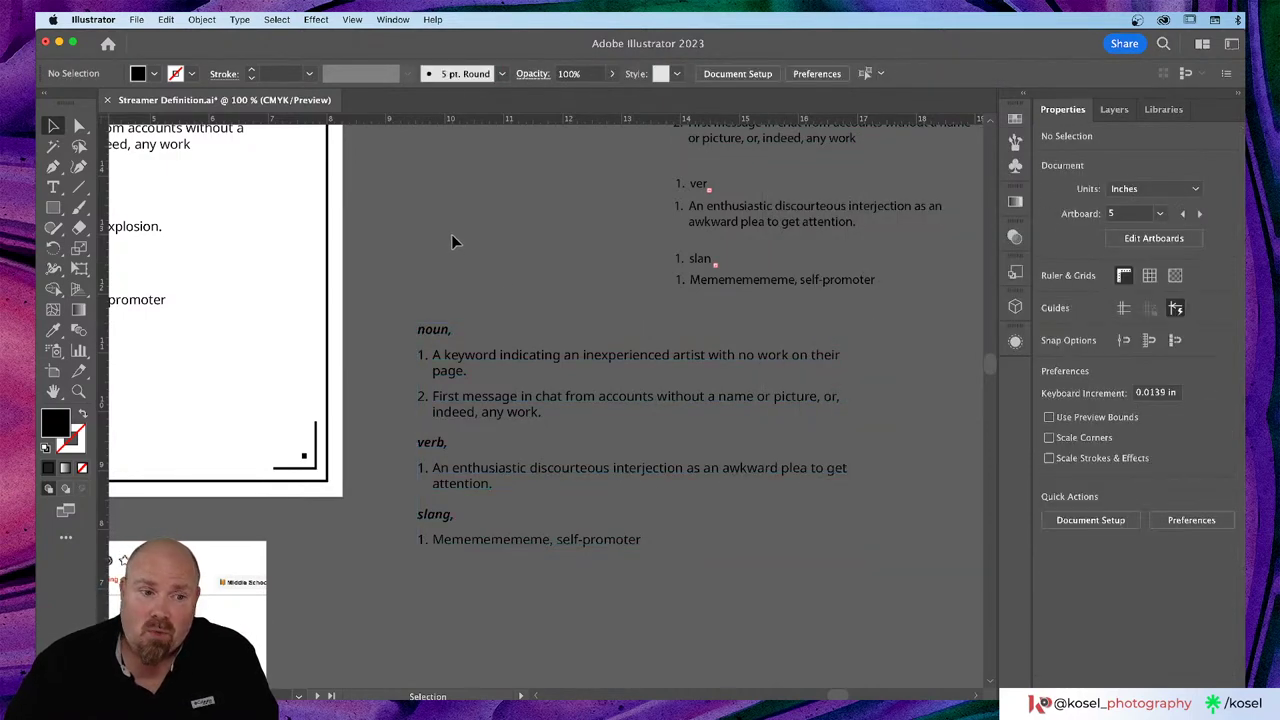
Step: Look through the rows of definition cards and examine the noun, verb and slang texts on the Slice card
scroll(451, 240, "left", 4)
scroll(466, 246, "down", 3)
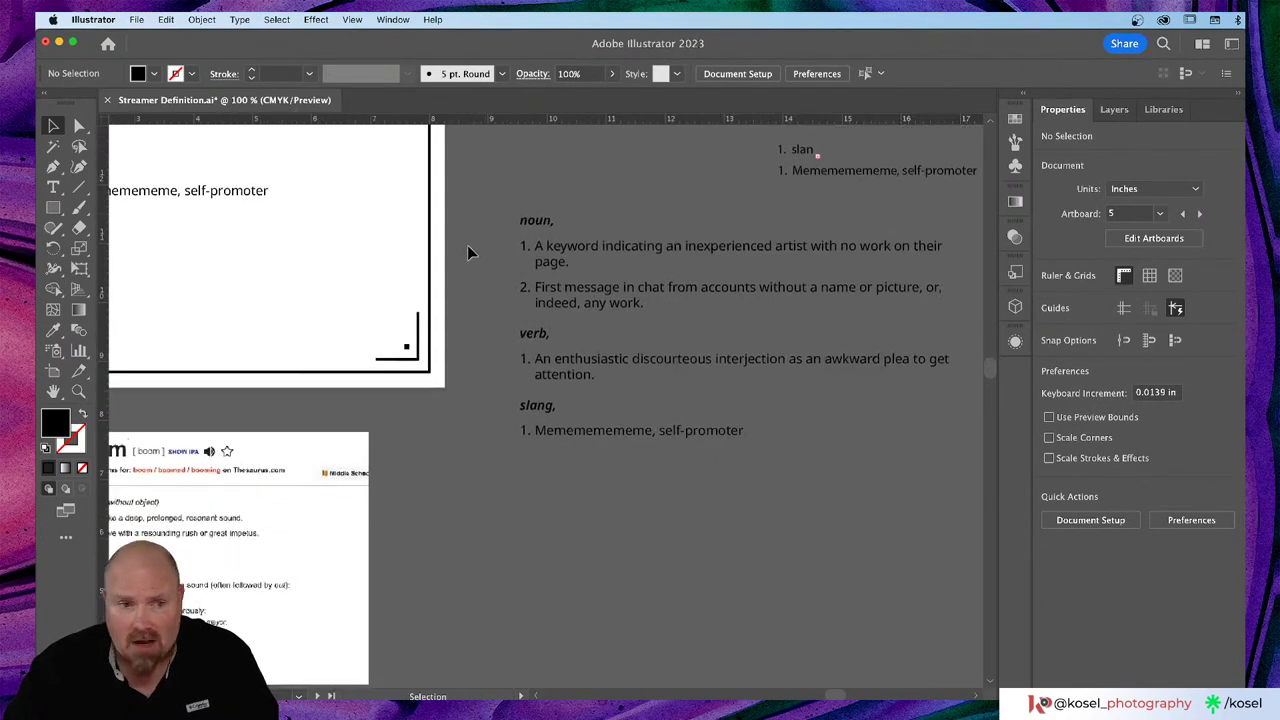
scroll(467, 245, "left", 5)
scroll(473, 250, "left", 5)
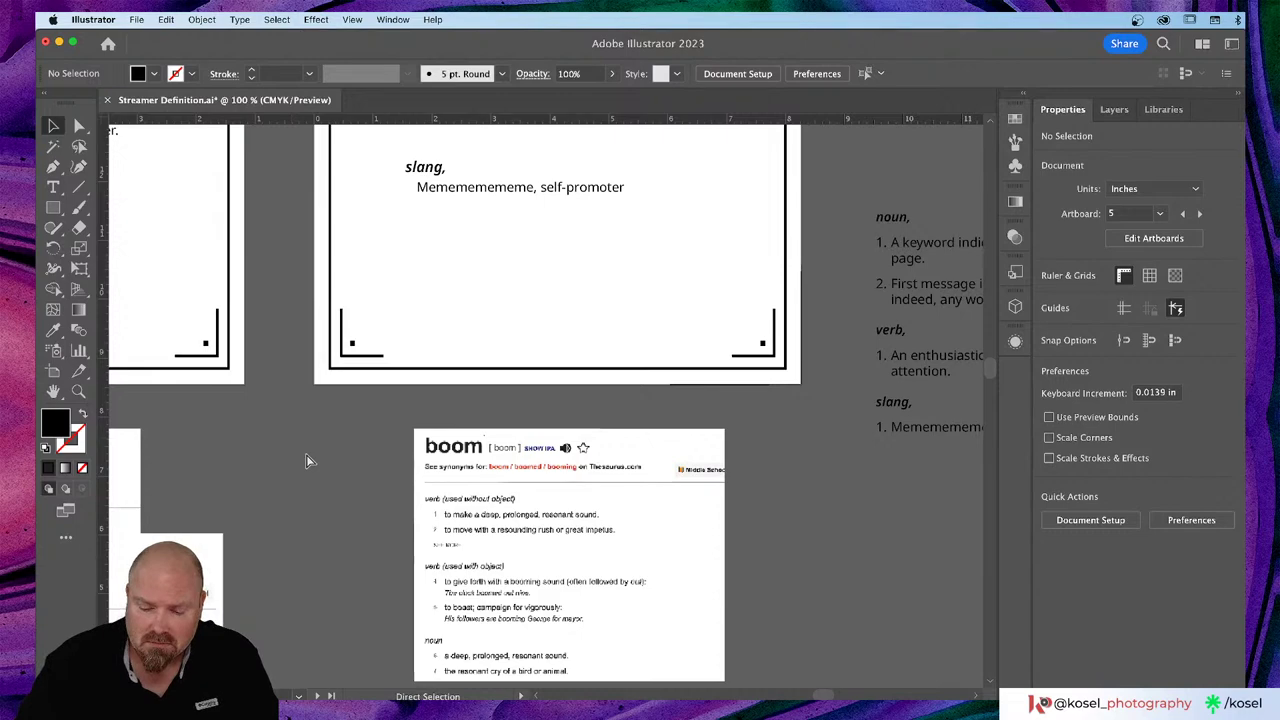
key("super+minus")
key("super+minus")
key("super+minus")
scroll(300, 428, "left", 7)
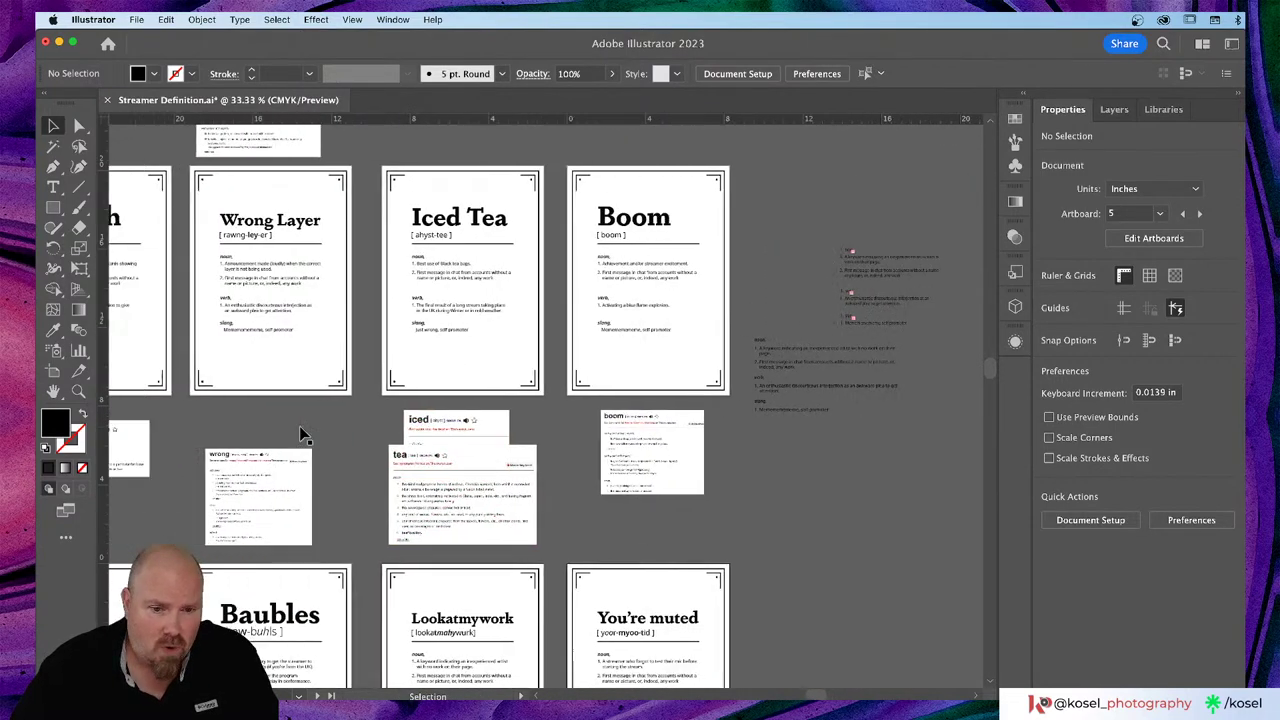
scroll(301, 426, "up", 10)
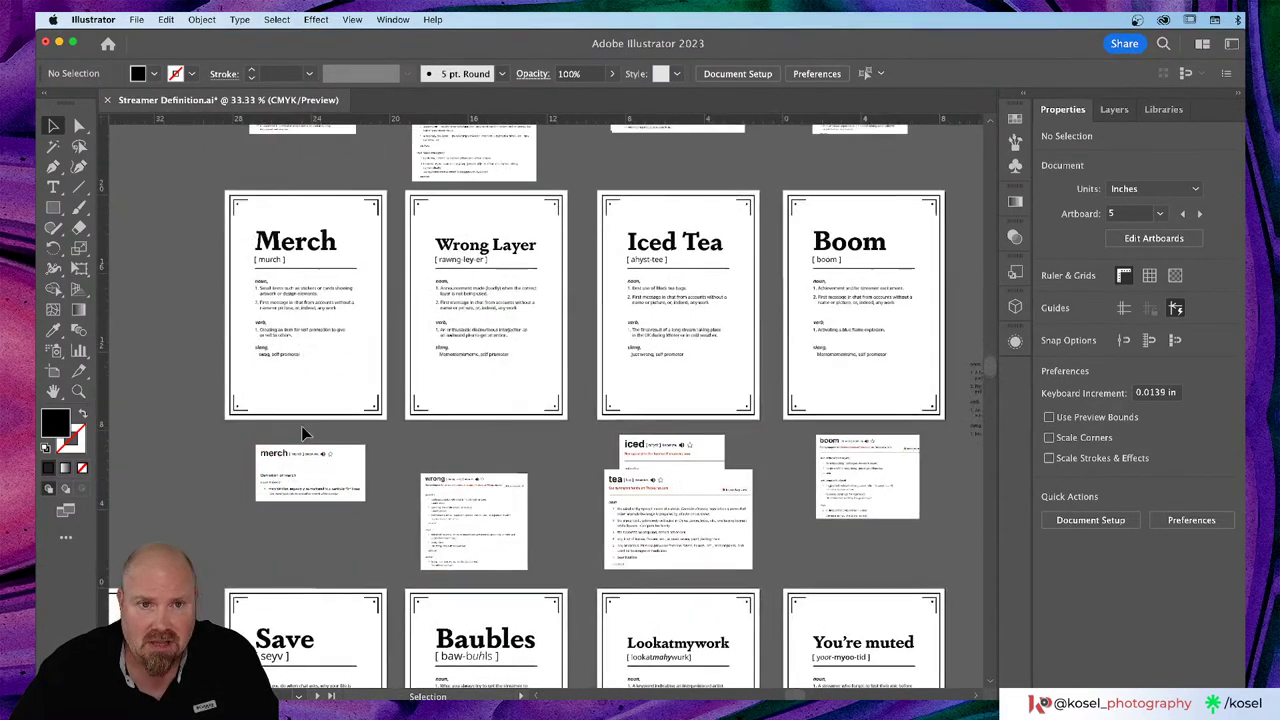
scroll(305, 432, "up", 2)
scroll(305, 432, "right", 2)
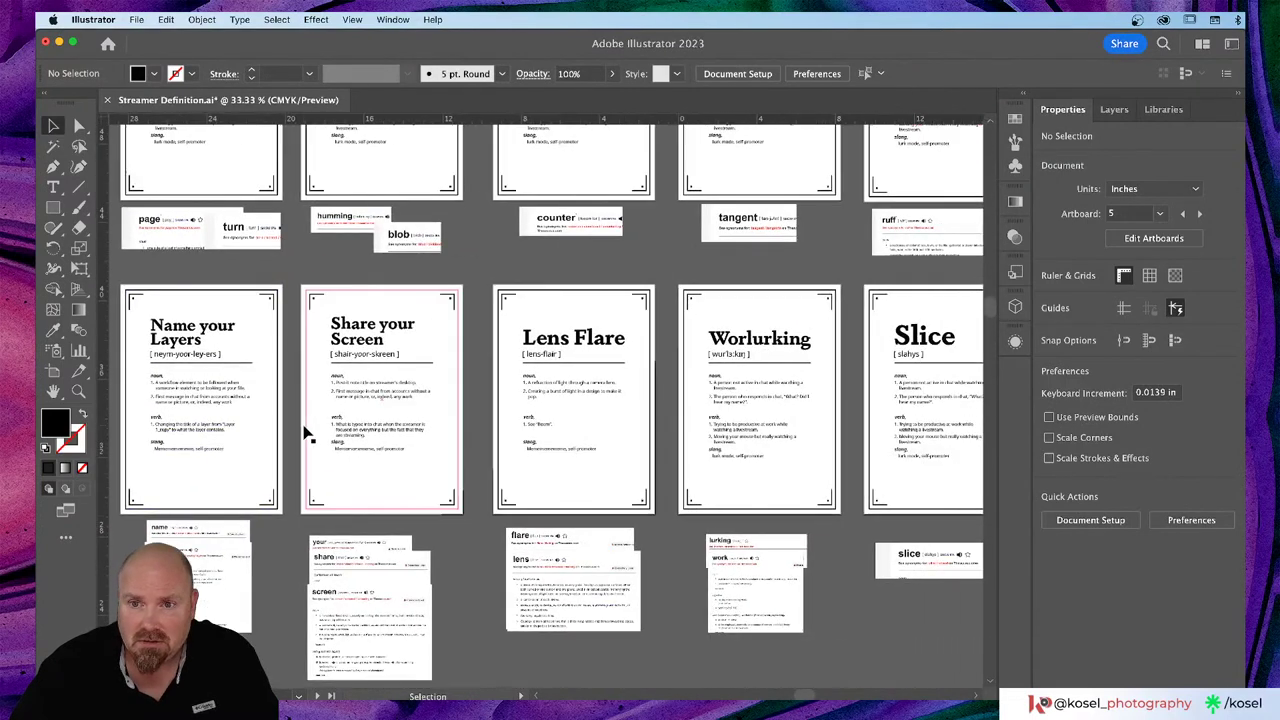
scroll(305, 430, "right", 5)
scroll(305, 432, "right", 2)
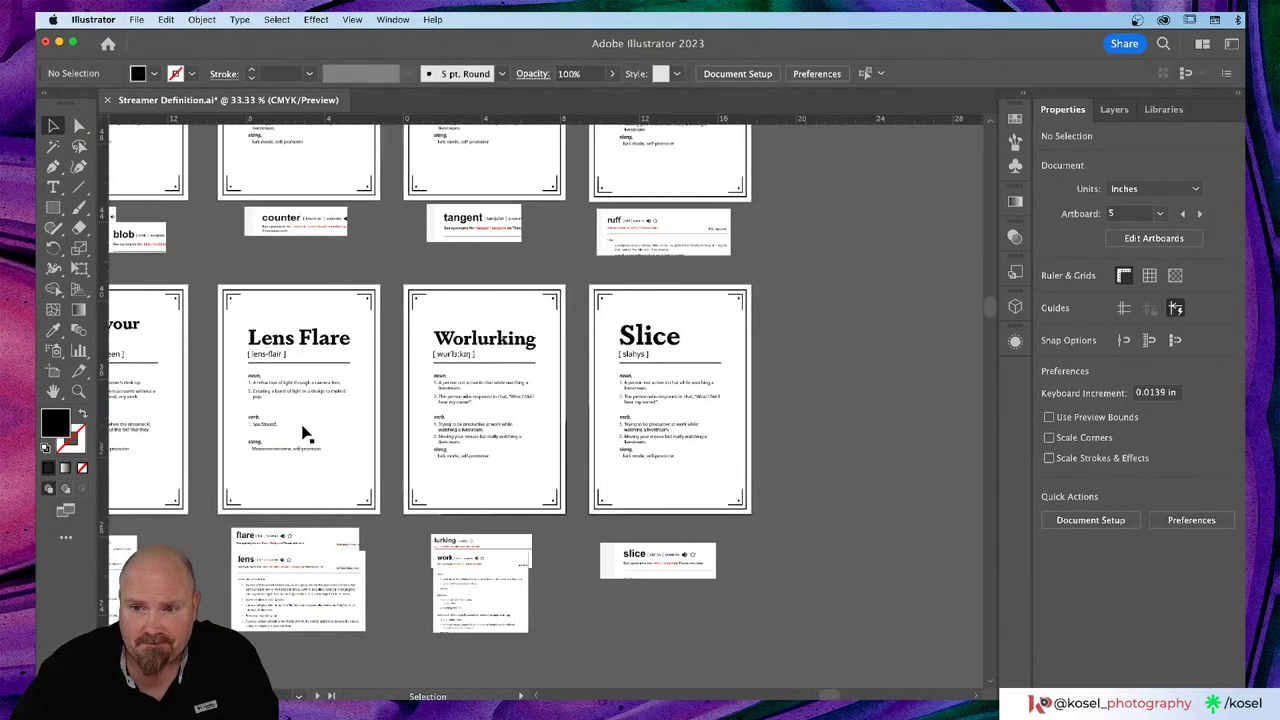
key("a")
key("super+1")
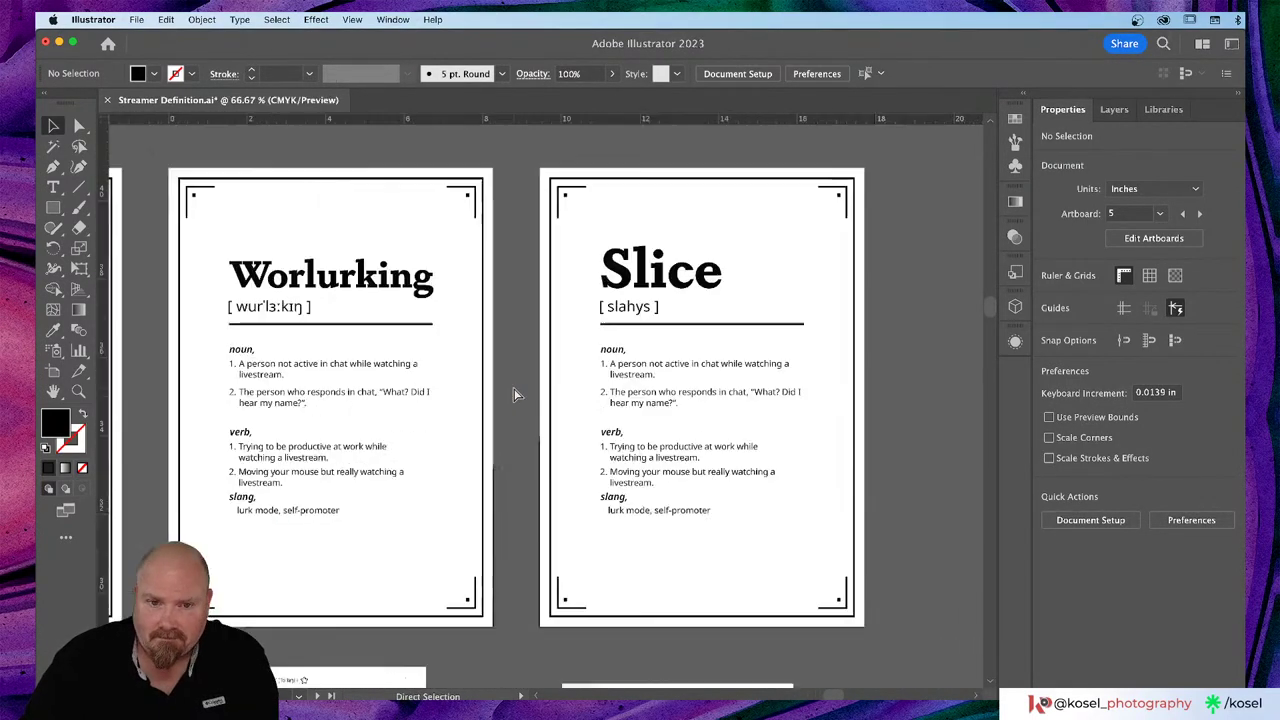
scroll(691, 414, "right", 2)
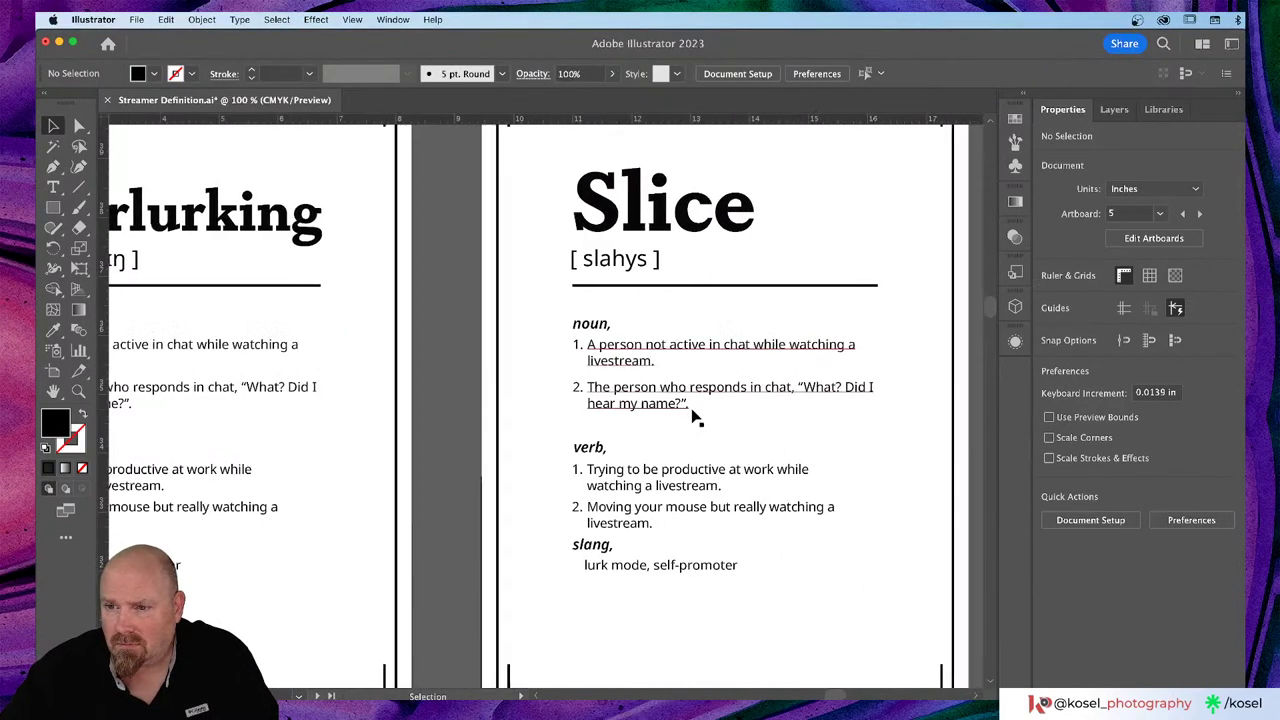
scroll(691, 414, "down", 1)
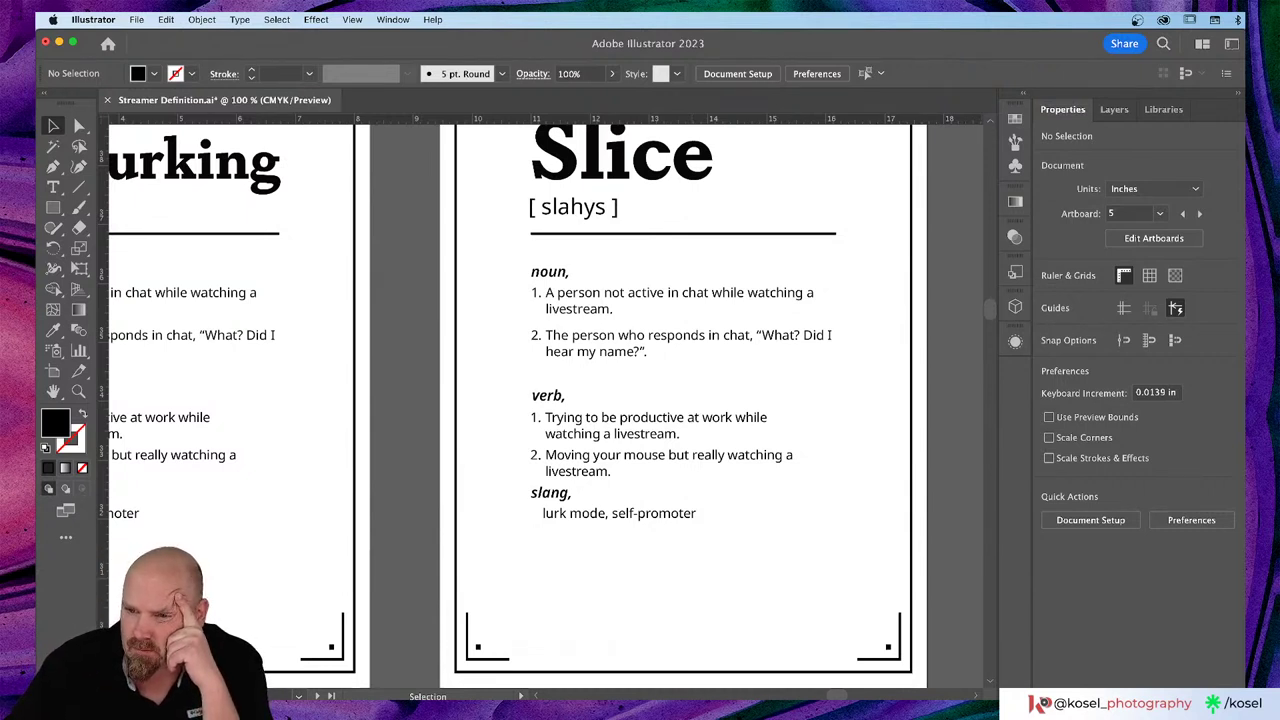
Step: Switch to Chrome, copy the suggested slice definition, and return to the Slice card in Illustrator
key("super+Tab")
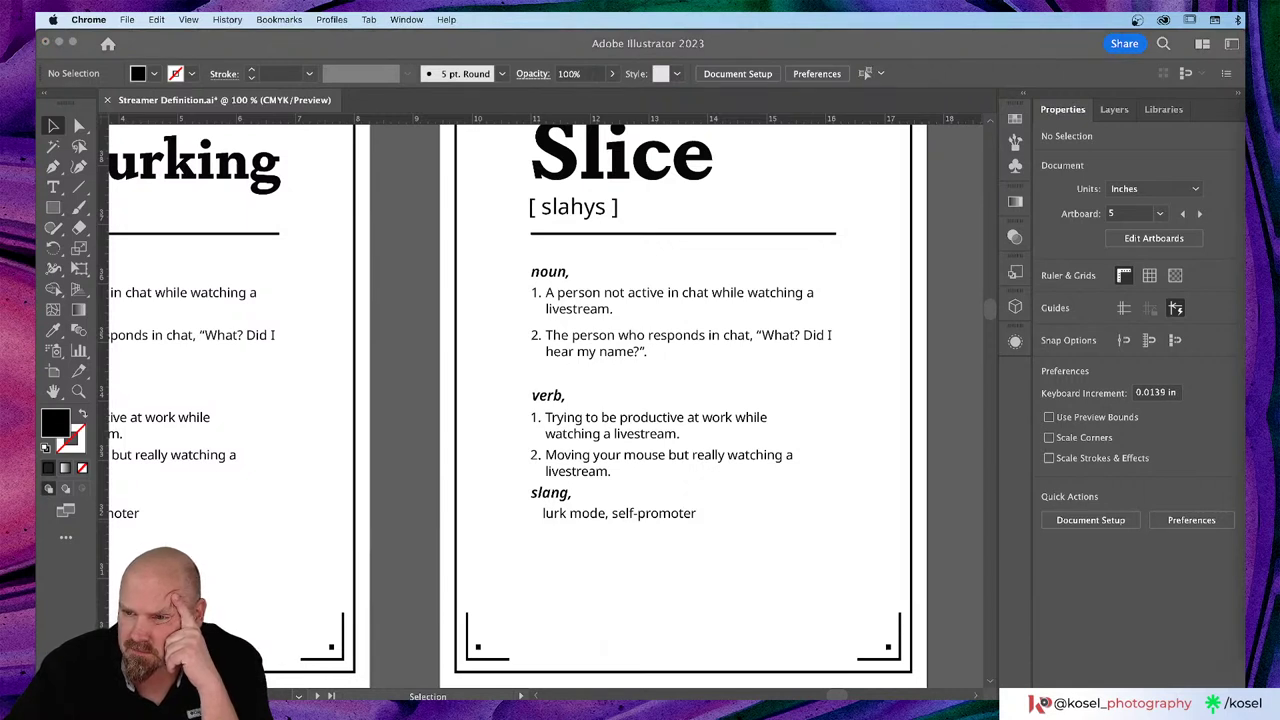
right_click(1030, 433)
left_click(998, 501)
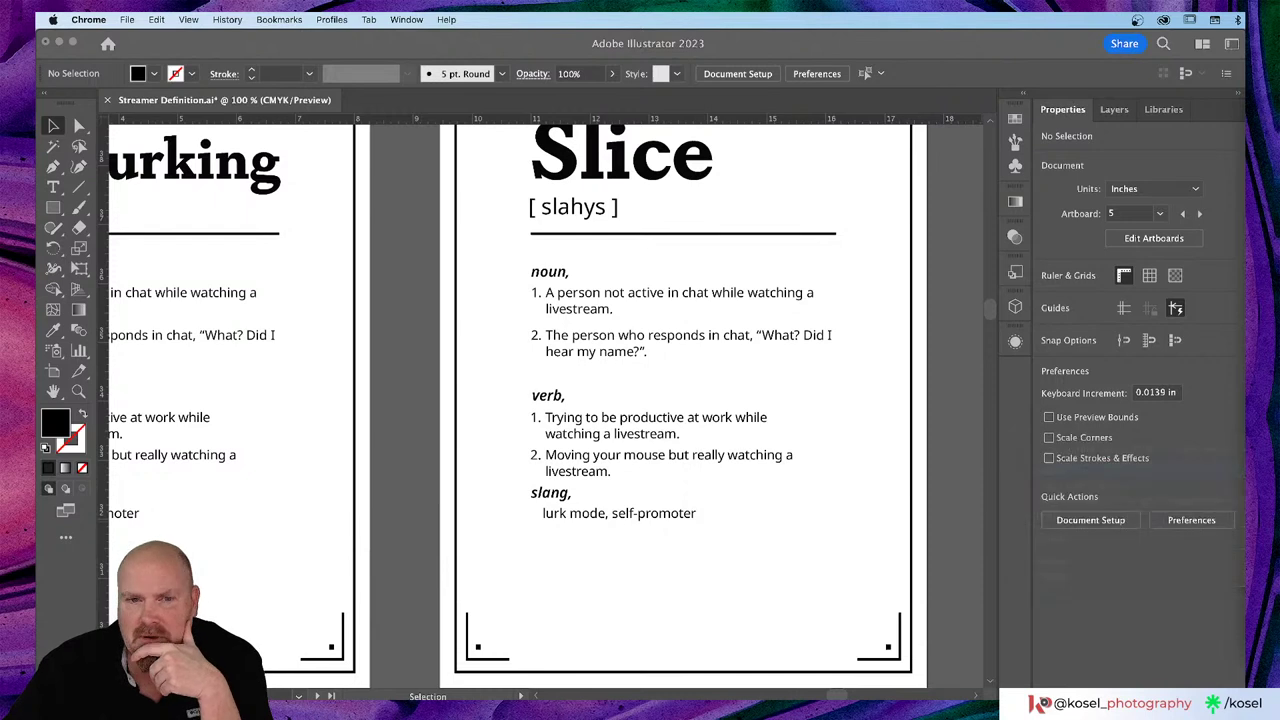
left_click(593, 311)
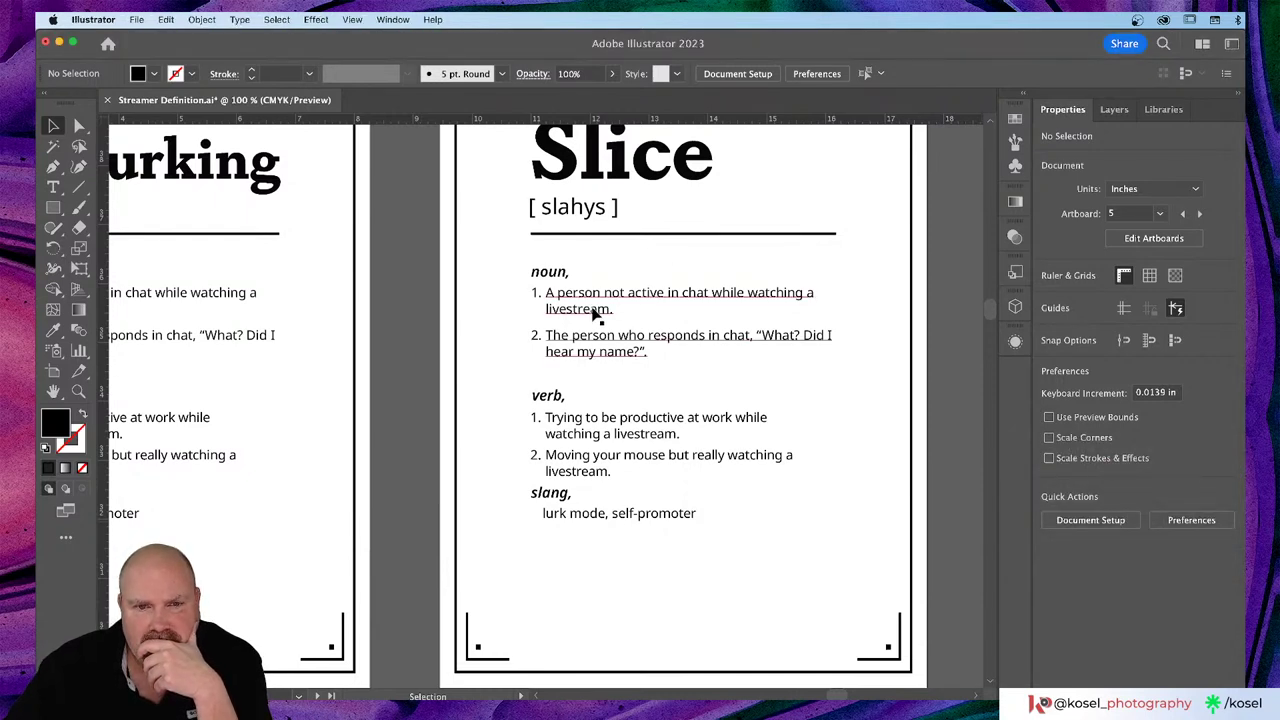
Step: Replace the Slice card's first noun definition, "A person not active in chat while watching a livestream.", with the copied text
left_click(593, 312)
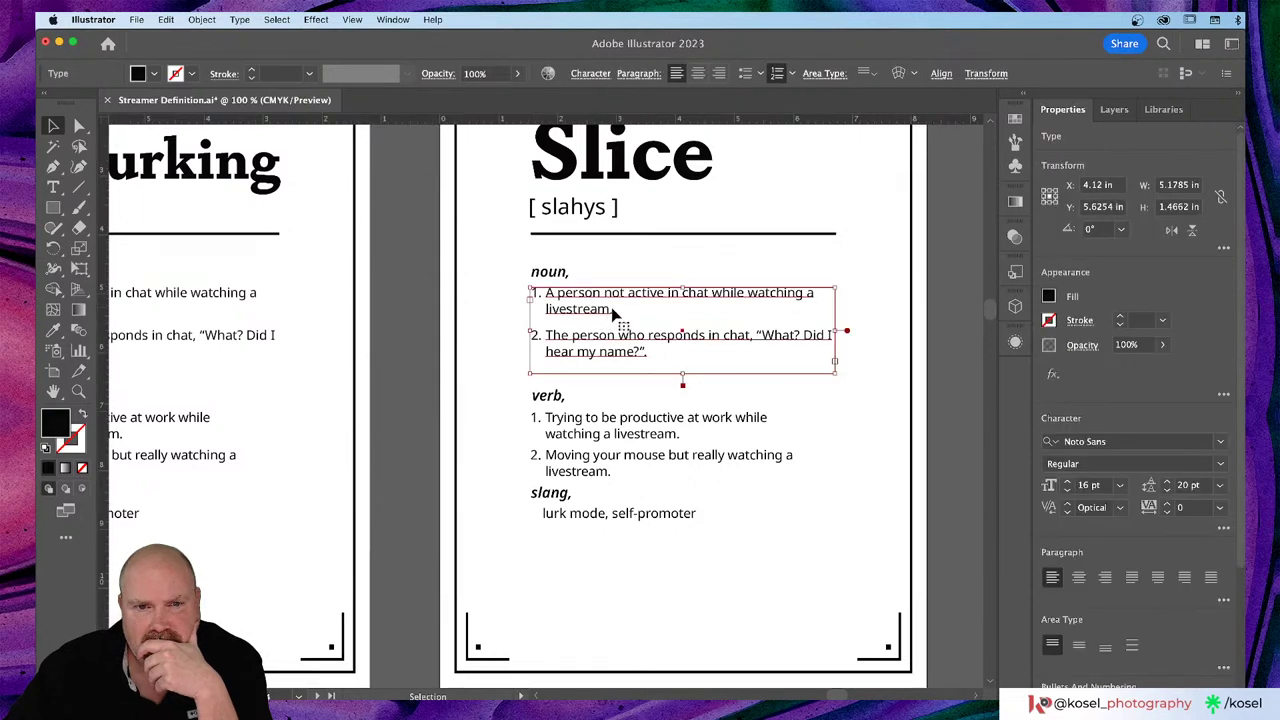
key("y")
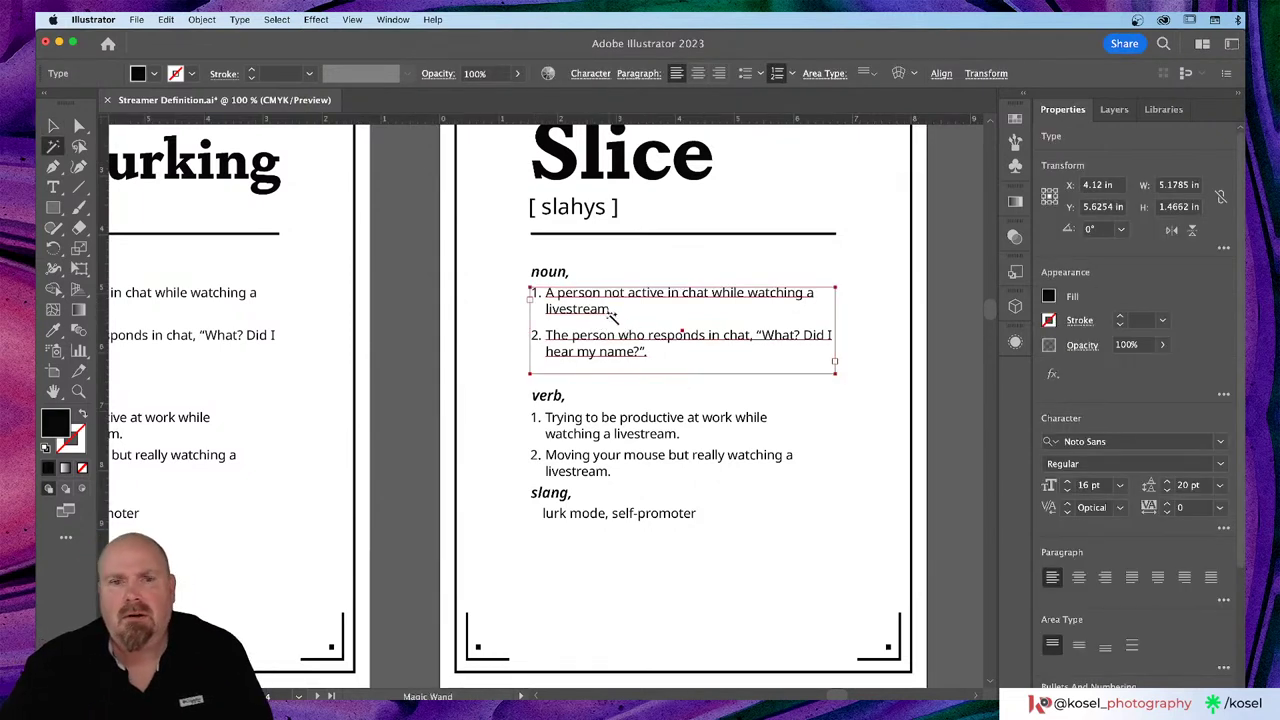
key("t")
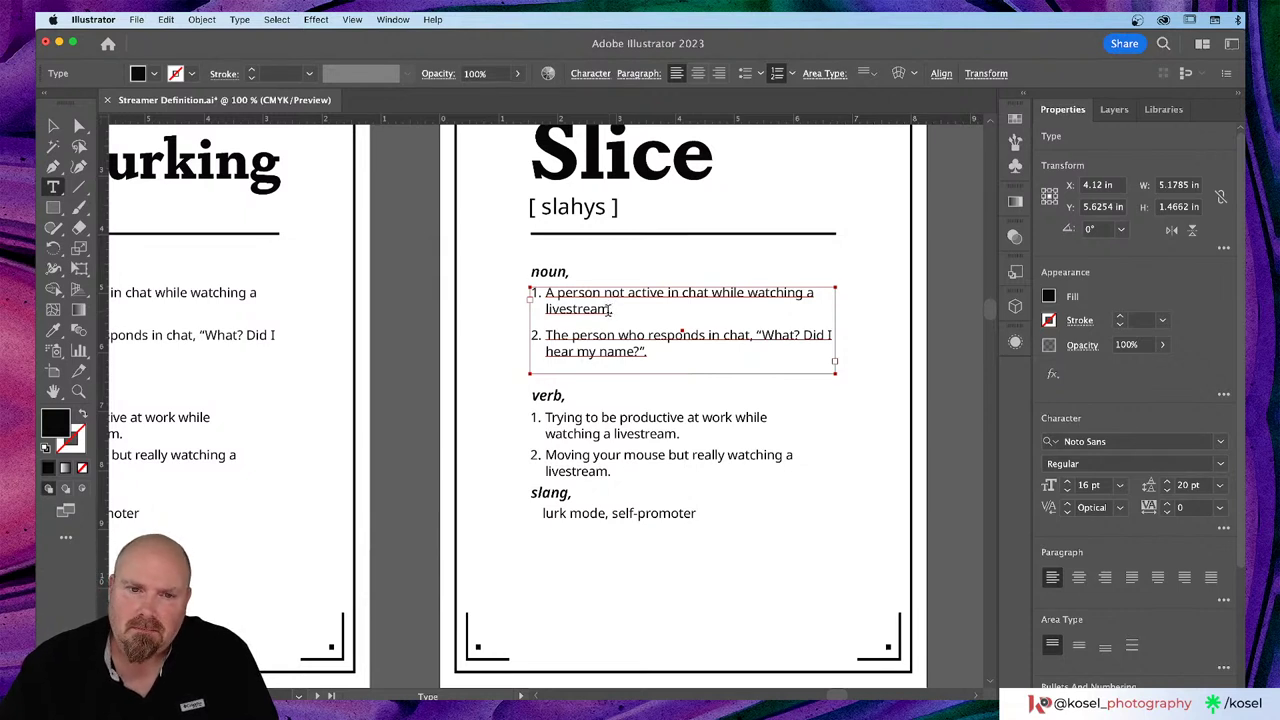
left_click_drag(611, 309, 547, 292)
right_click(562, 300)
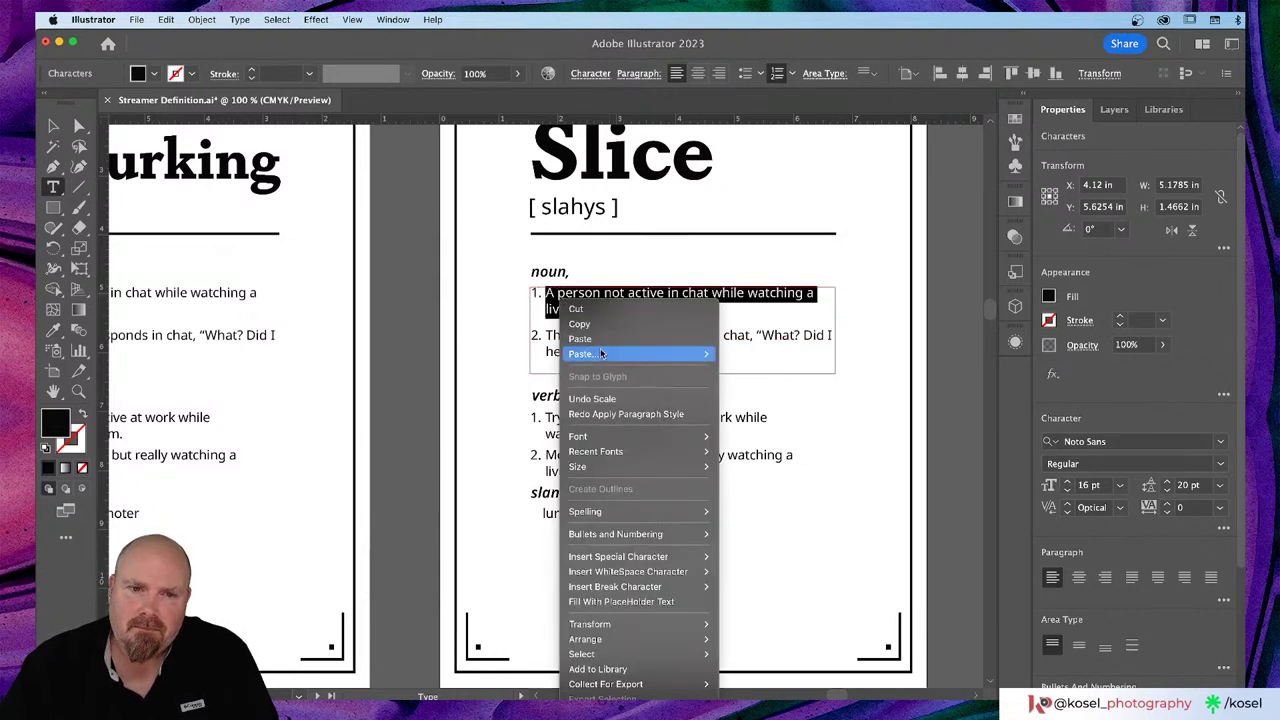
left_click(580, 338)
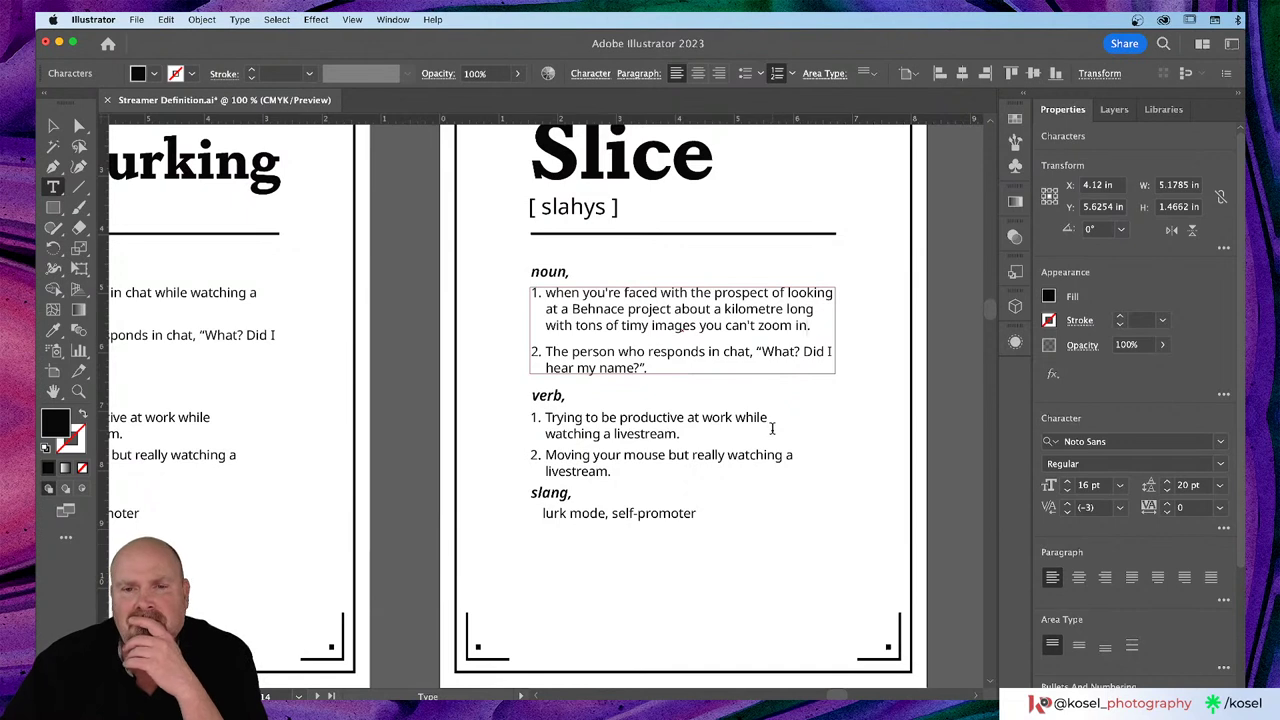
Step: Insert "Tool used" at the start of the Slice card's first noun definition and finish editing the text
left_click(545, 292)
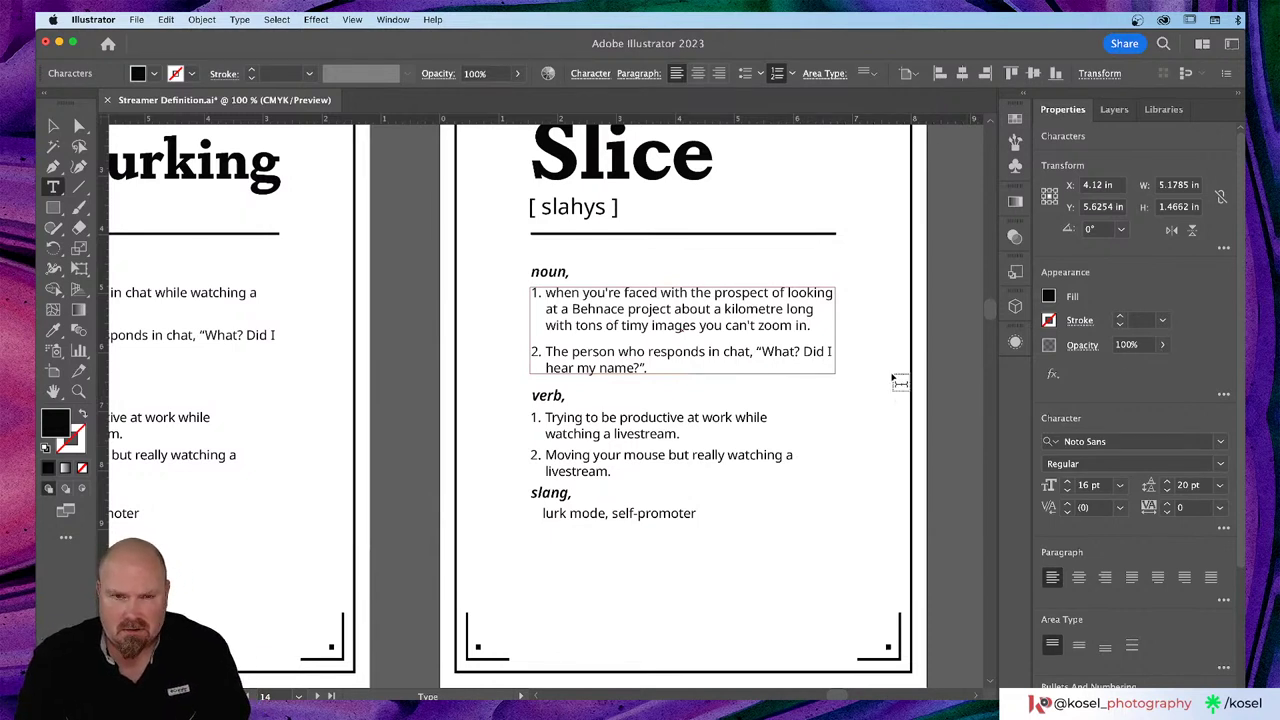
type("Too")
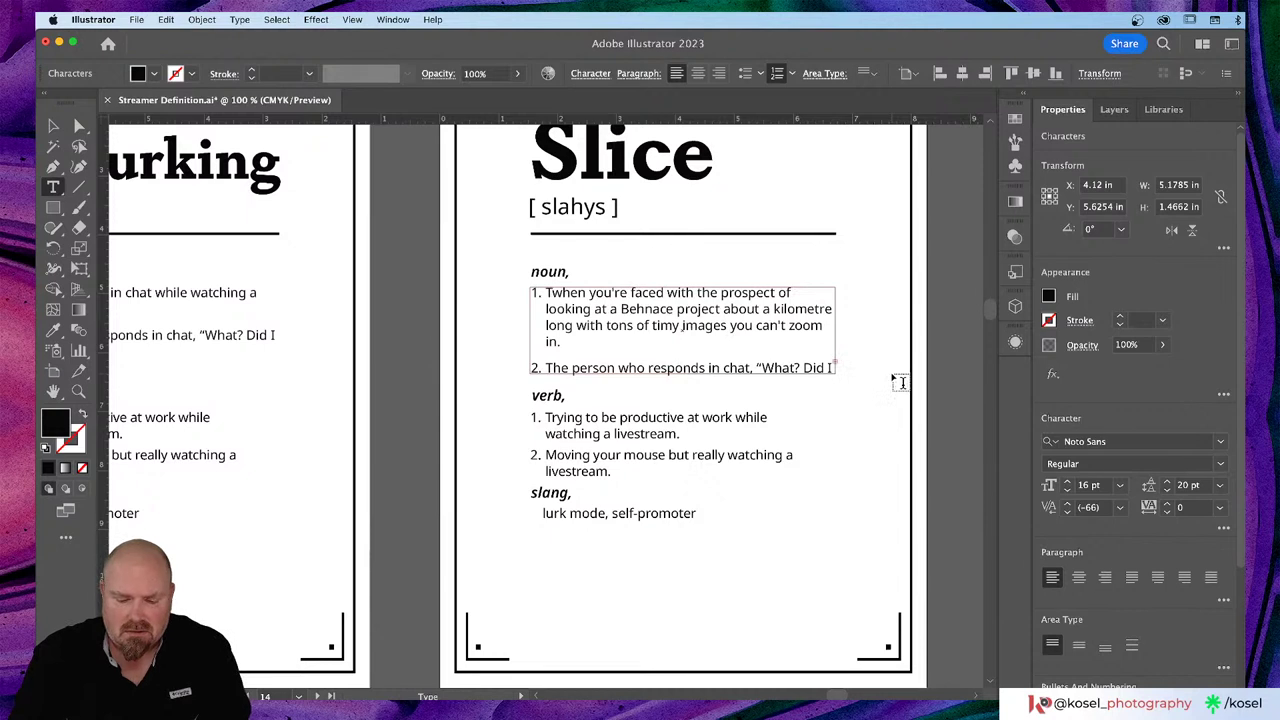
type("l ")
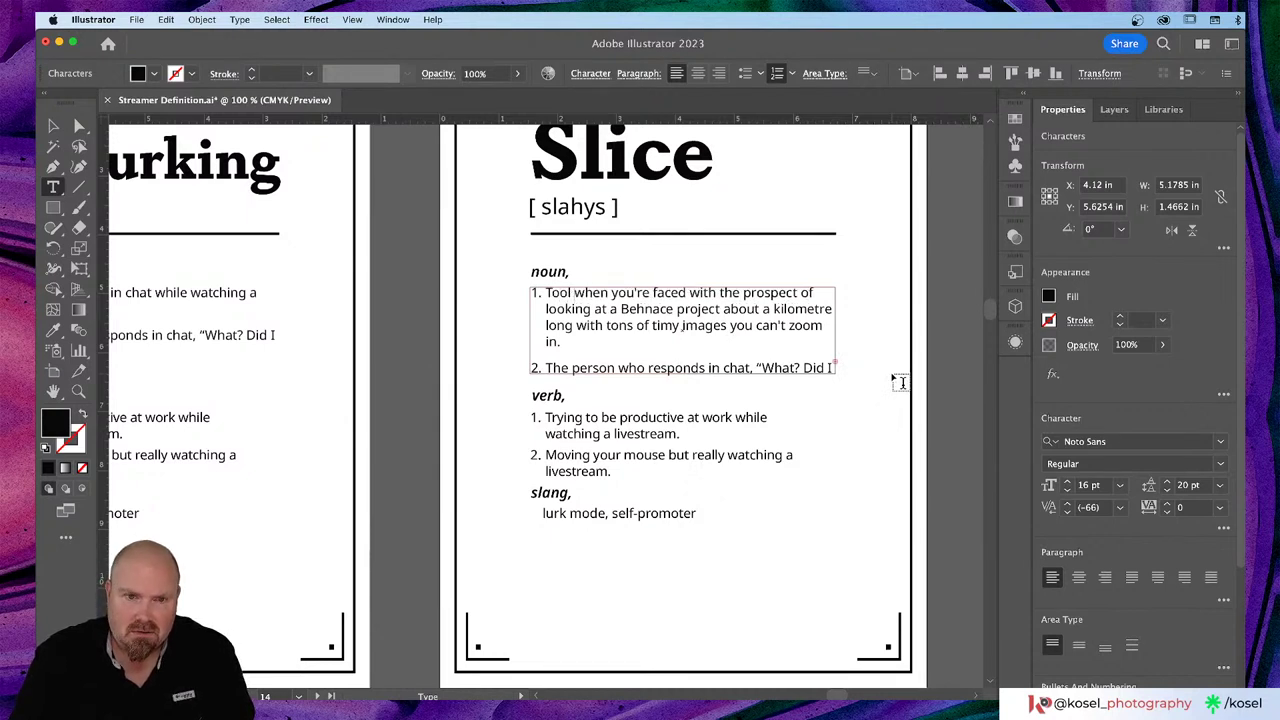
type("used")
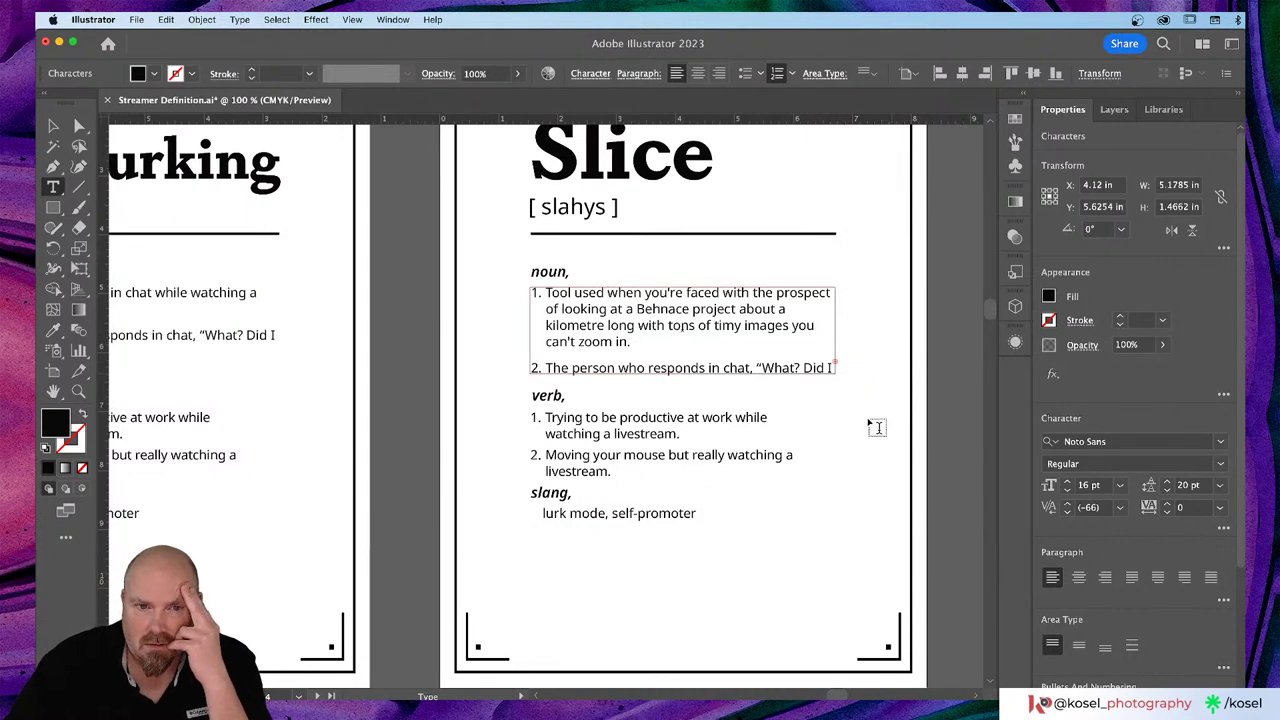
key("Escape")
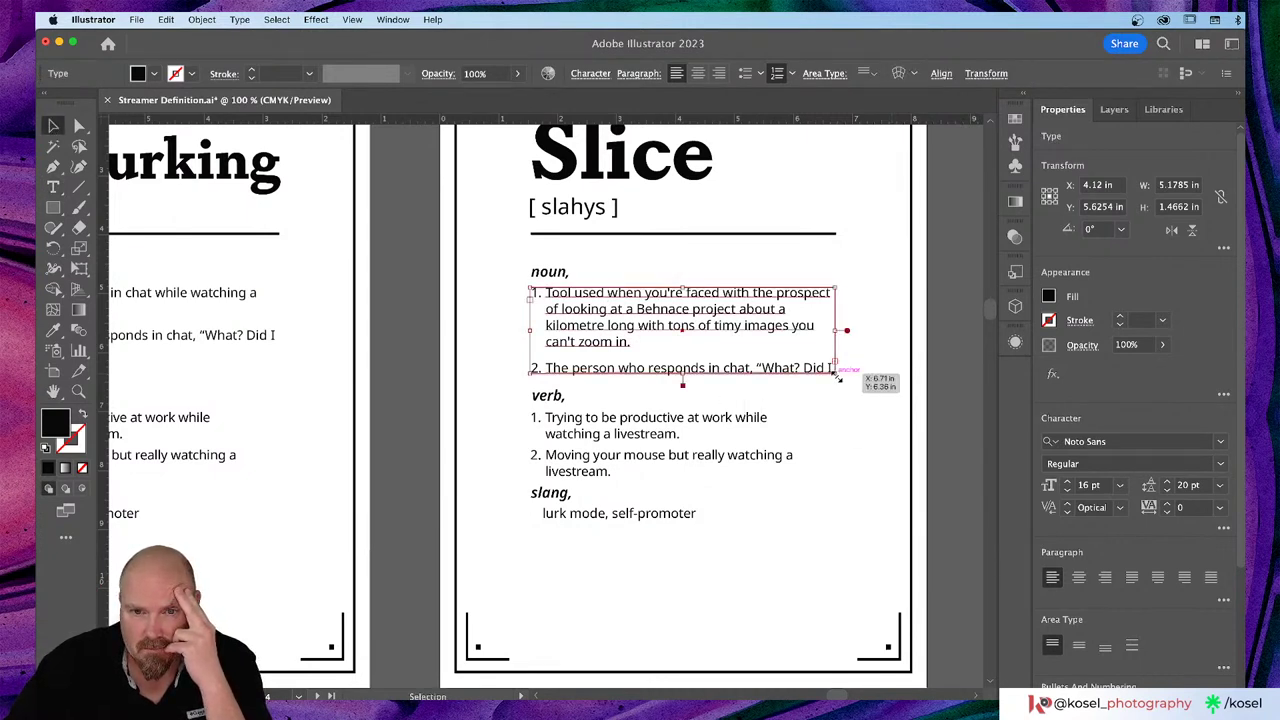
Step: Display the document grid and the guides in turn over the Slice card, hiding each again
key("super+apostrophe")
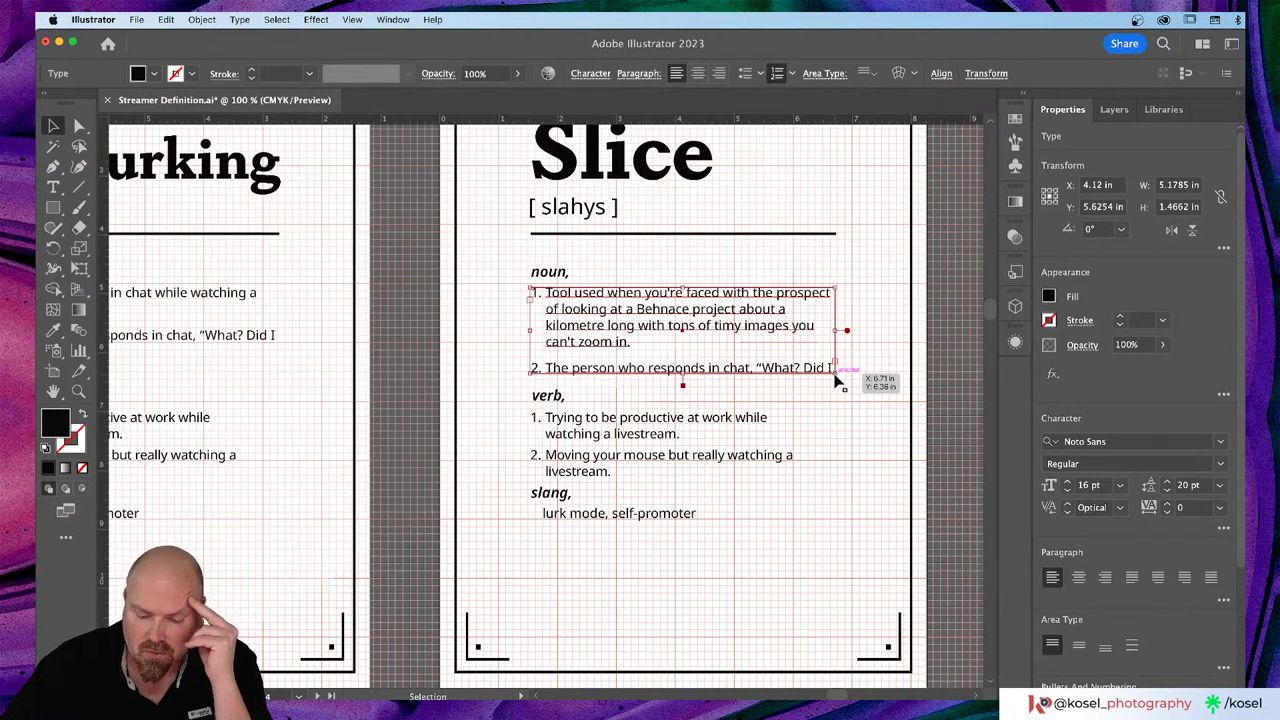
key("super+apostrophe")
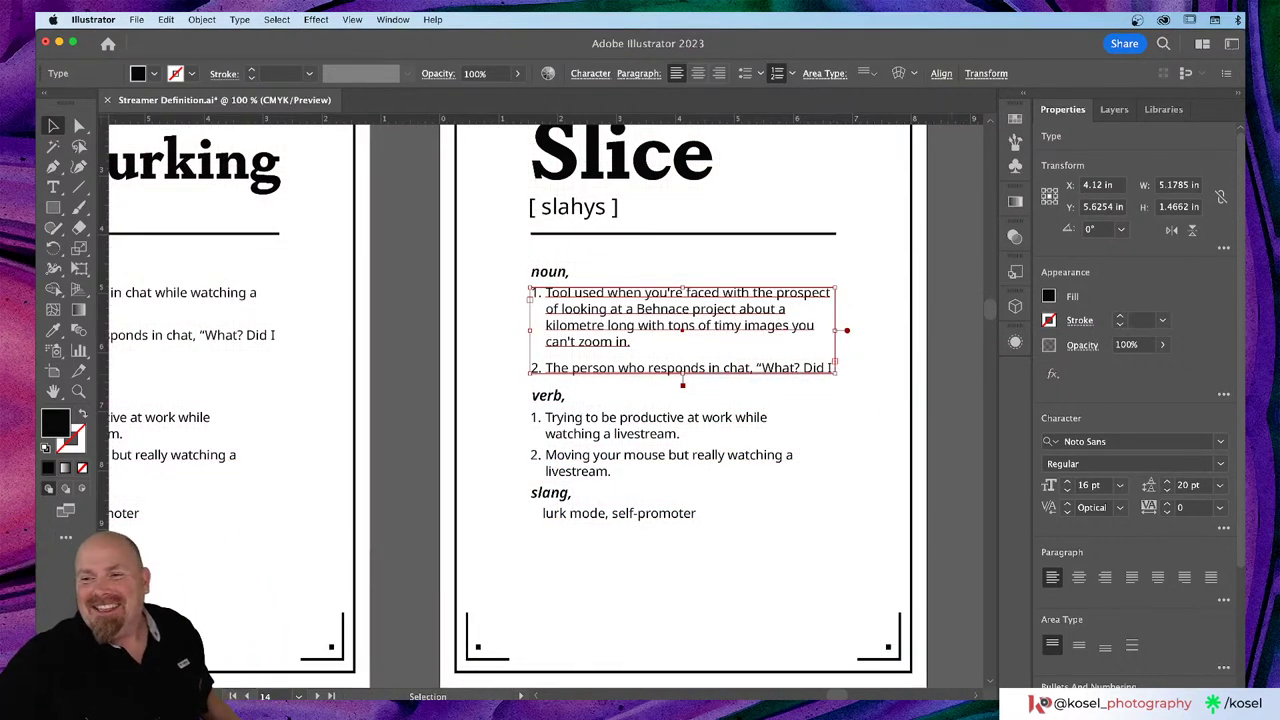
key("super+Tab")
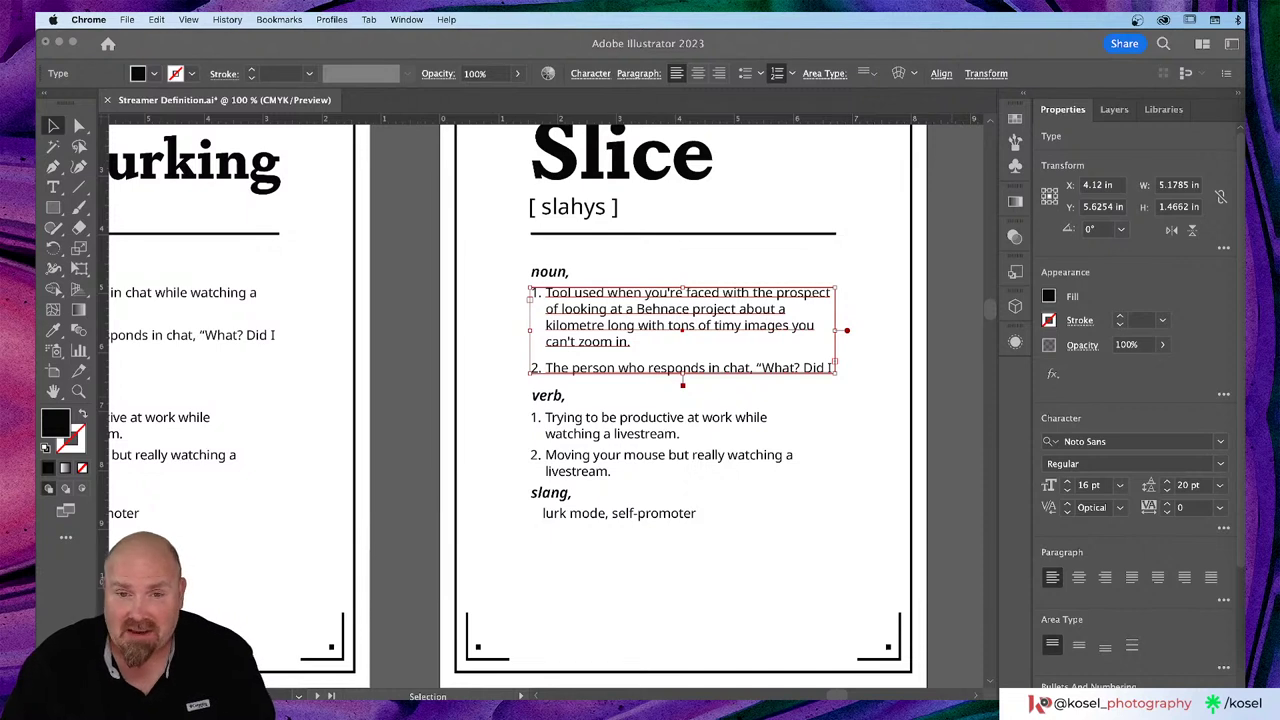
left_click(1018, 416)
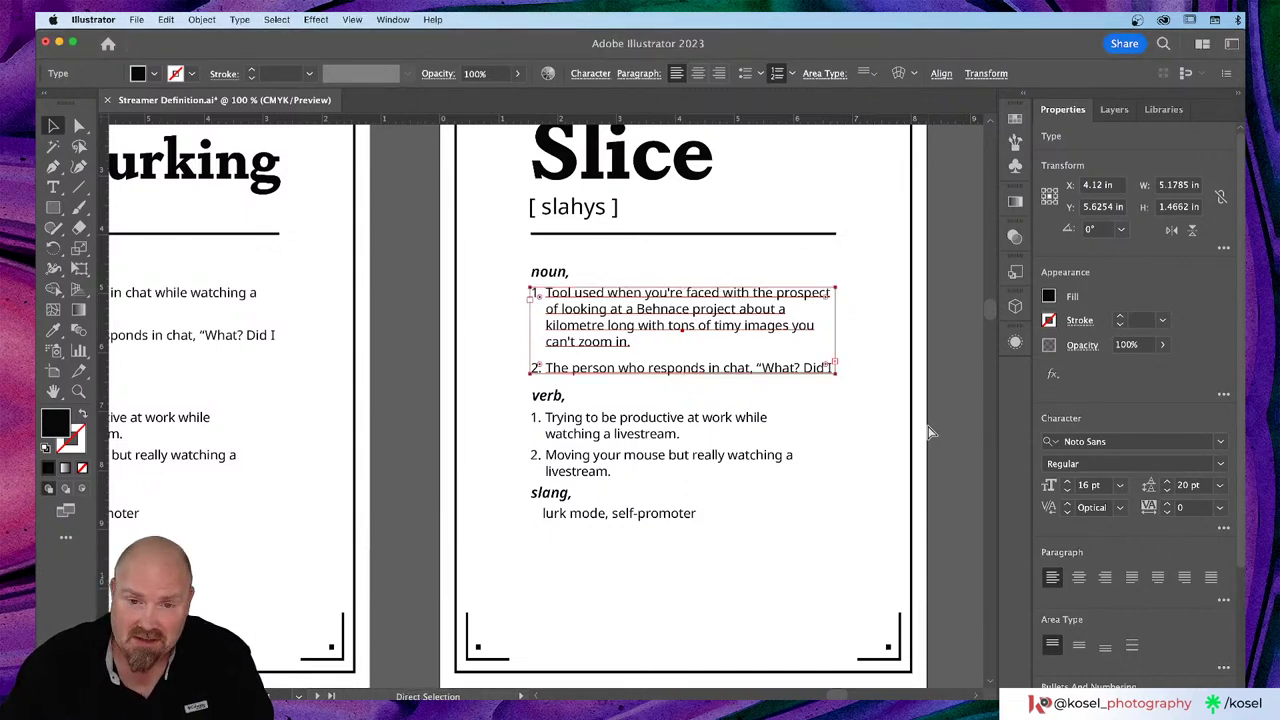
key("super+semicolon")
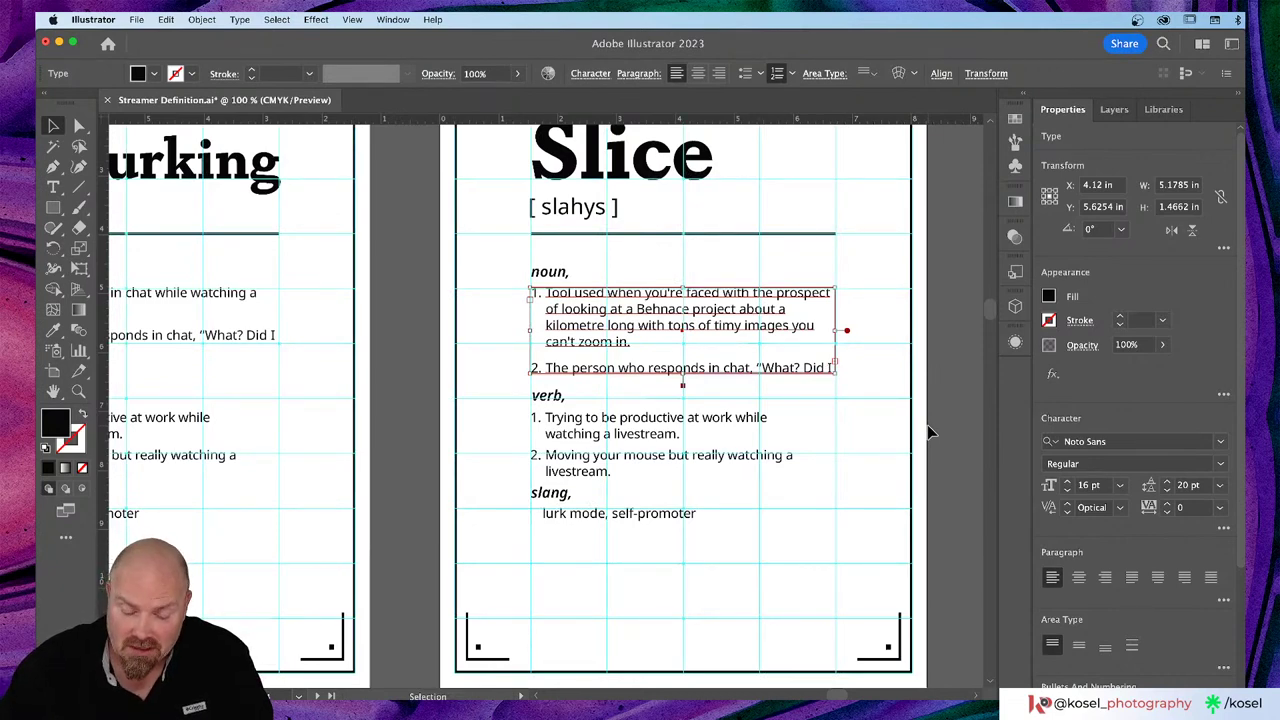
key("super+semicolon")
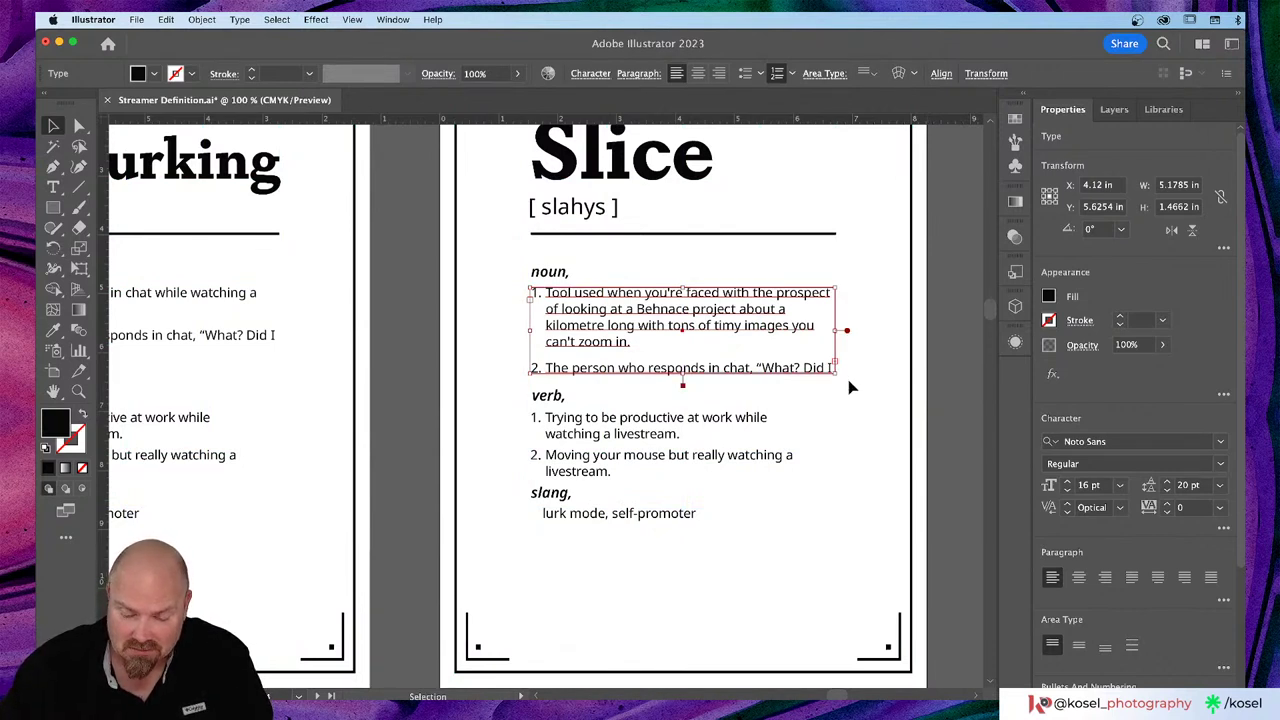
Step: Show the document grid over the Slice card, keeping the noun definition's text frame selected
key("a")
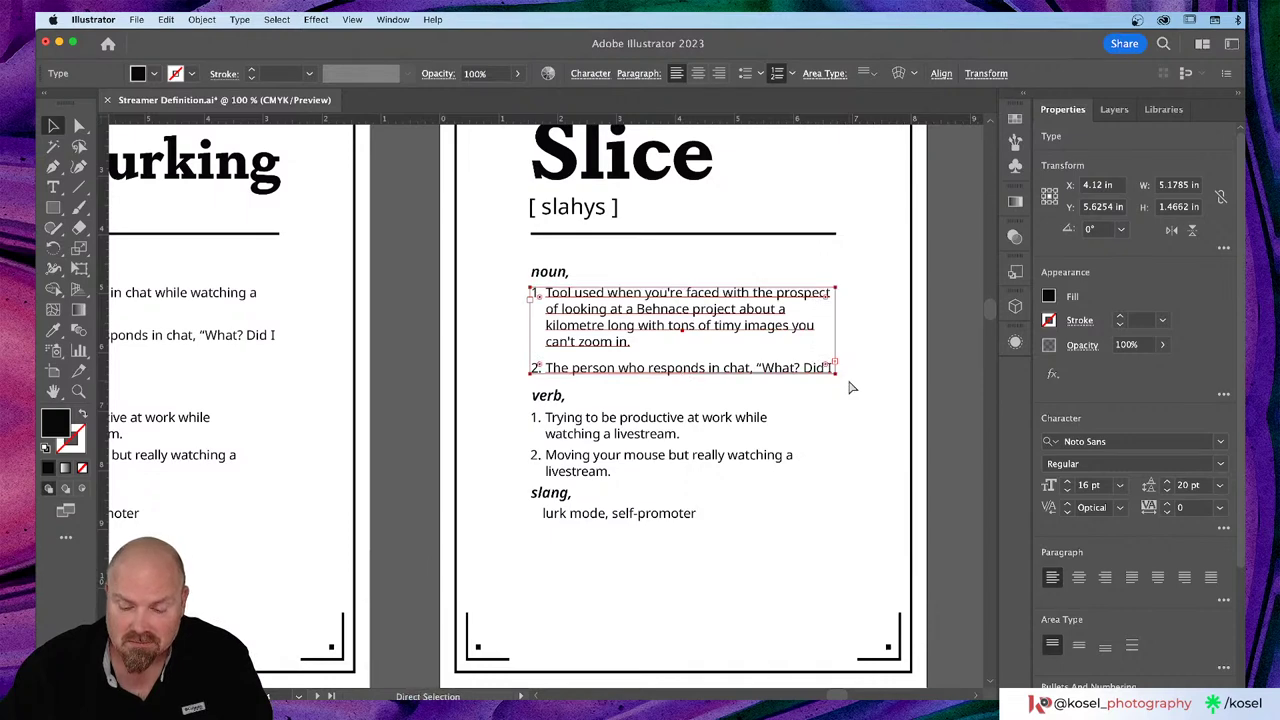
key("super+apostrophe")
key("v")
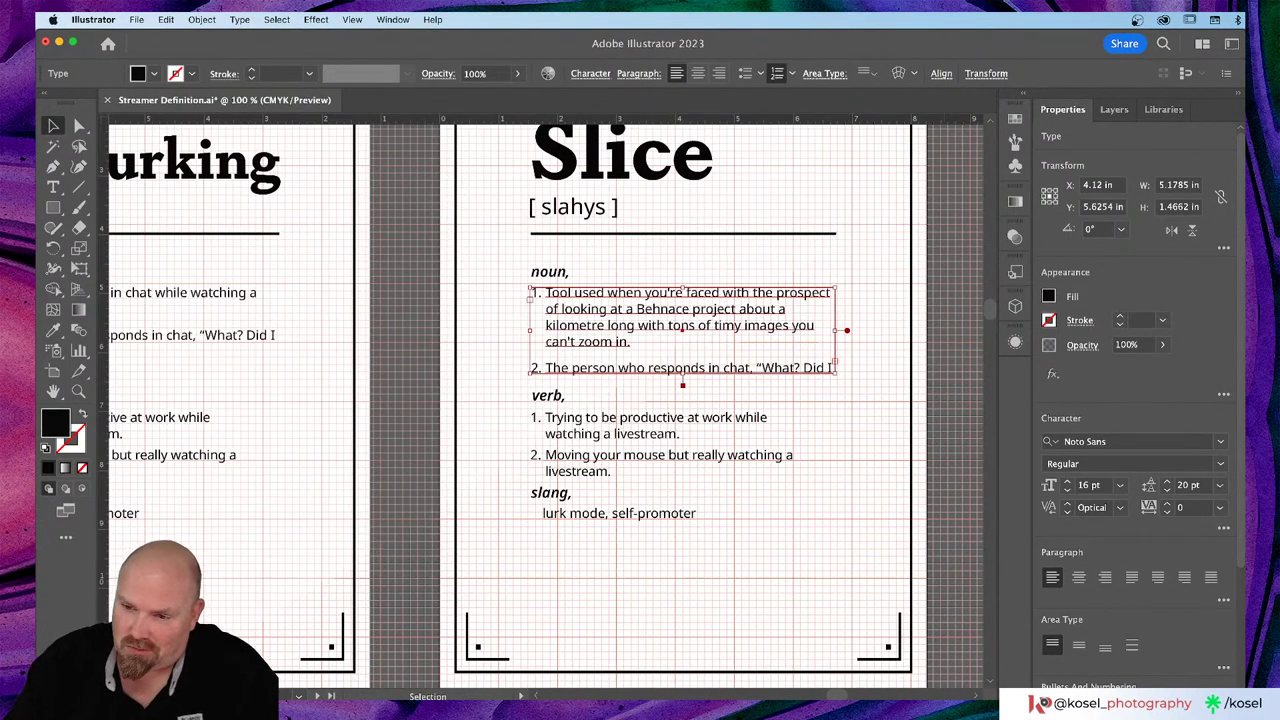
key("super+Tab")
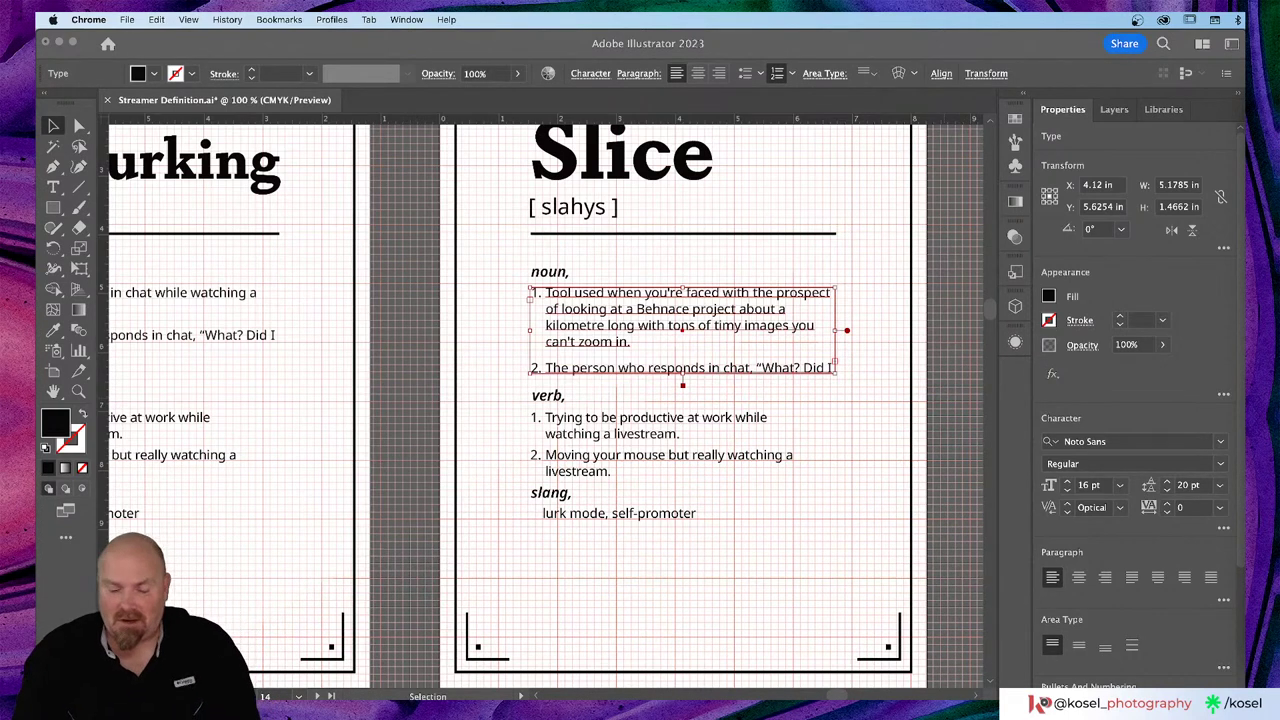
left_click(817, 41)
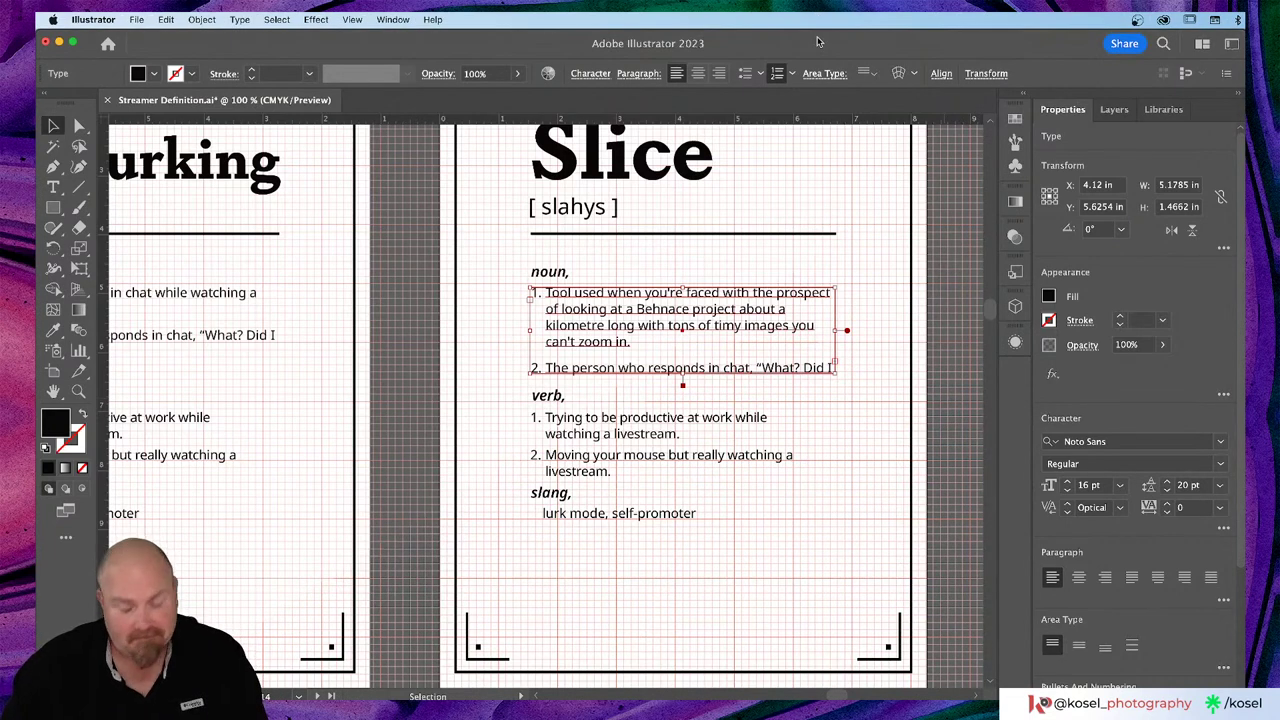
Step: Swap the document grid for the guides and extend the Slice card's noun text frame downward to about 1.89 in high
key("super+apostrophe")
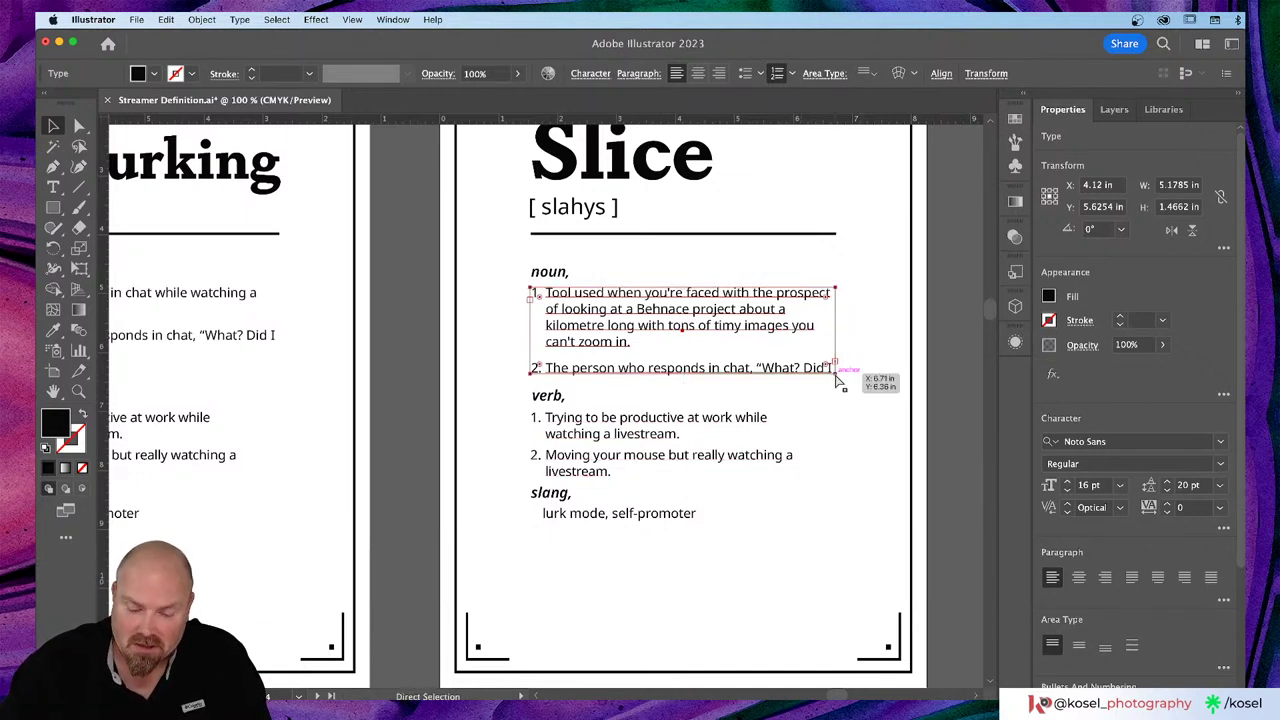
key("super+apostrophe")
left_click_drag(838, 381, 838, 400)
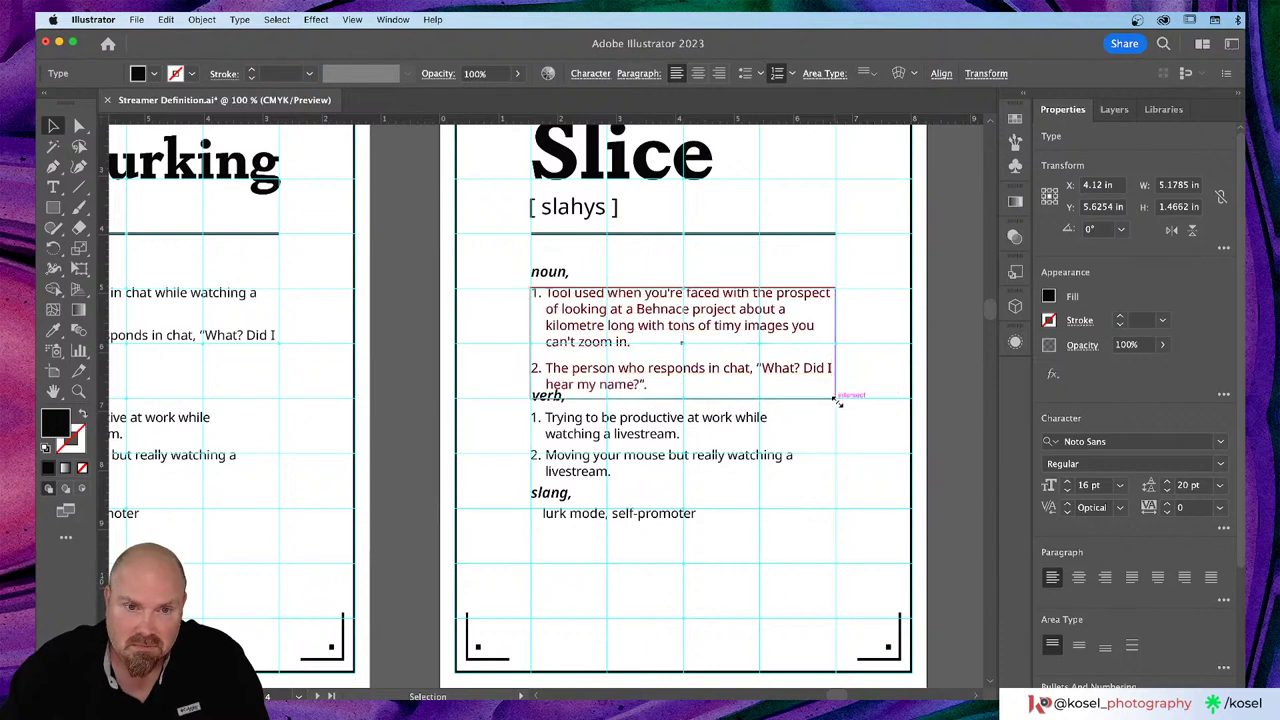
left_click(635, 452)
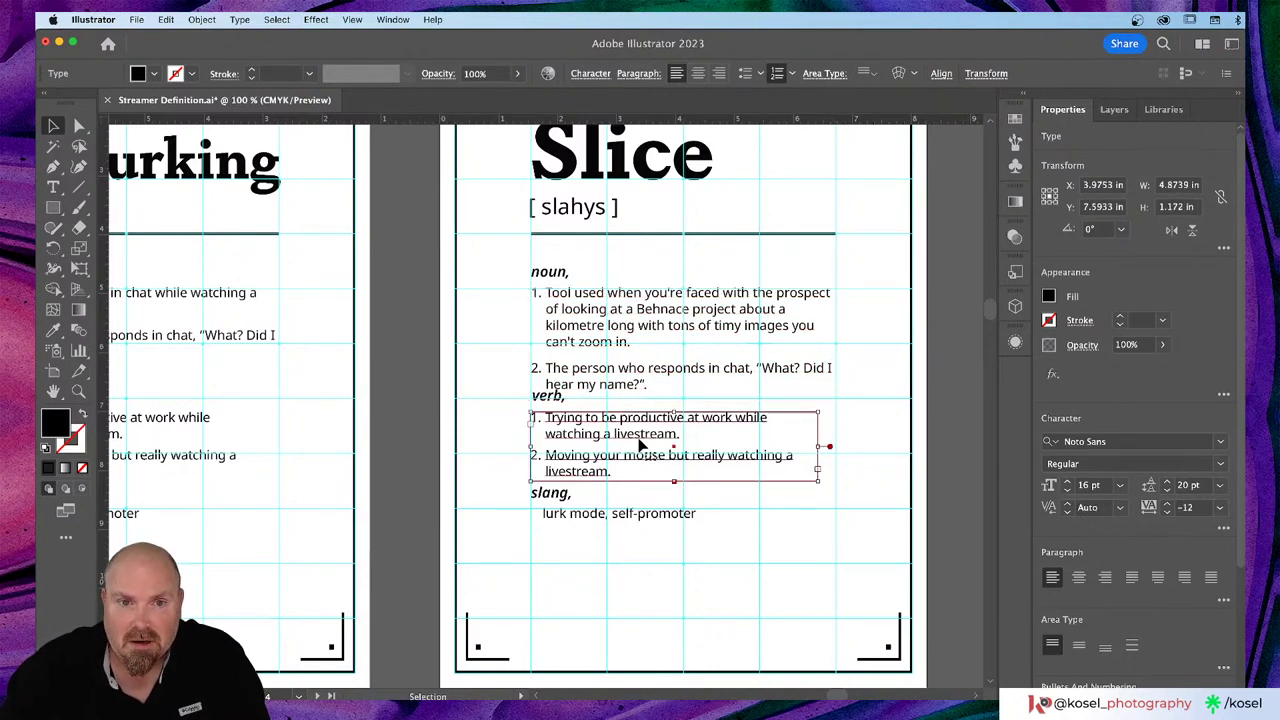
left_click(661, 376)
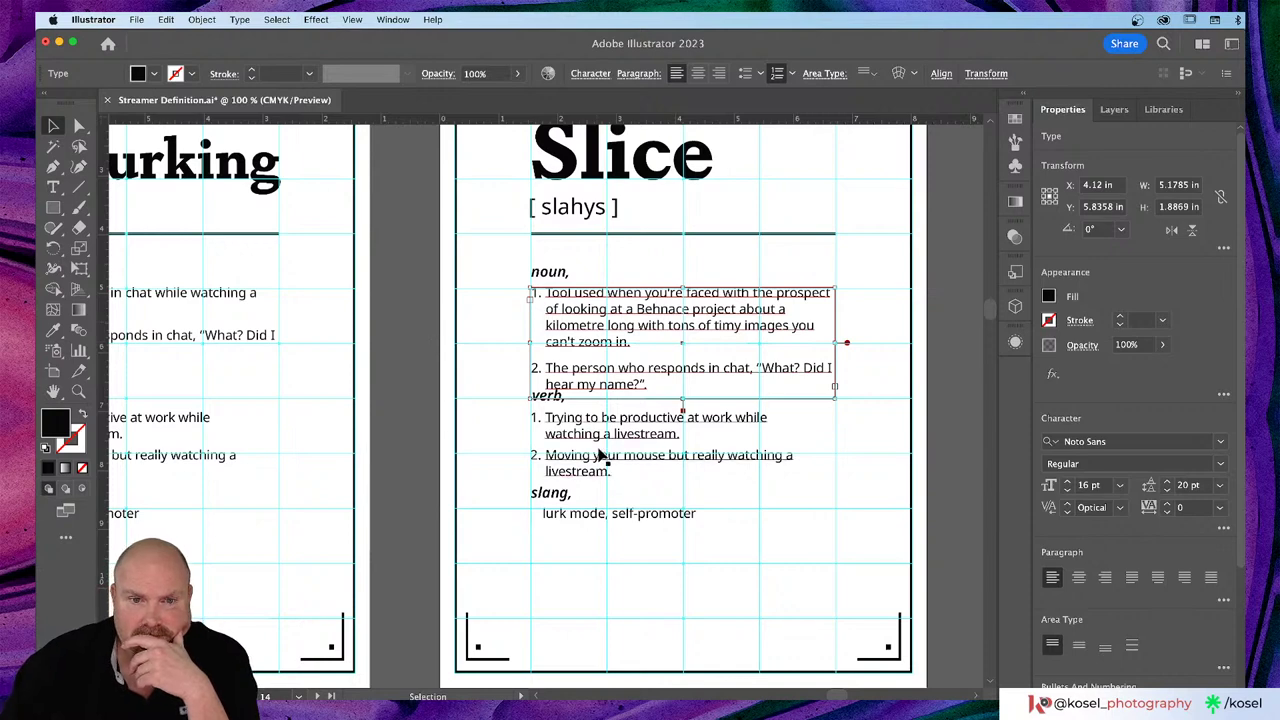
left_click(561, 424)
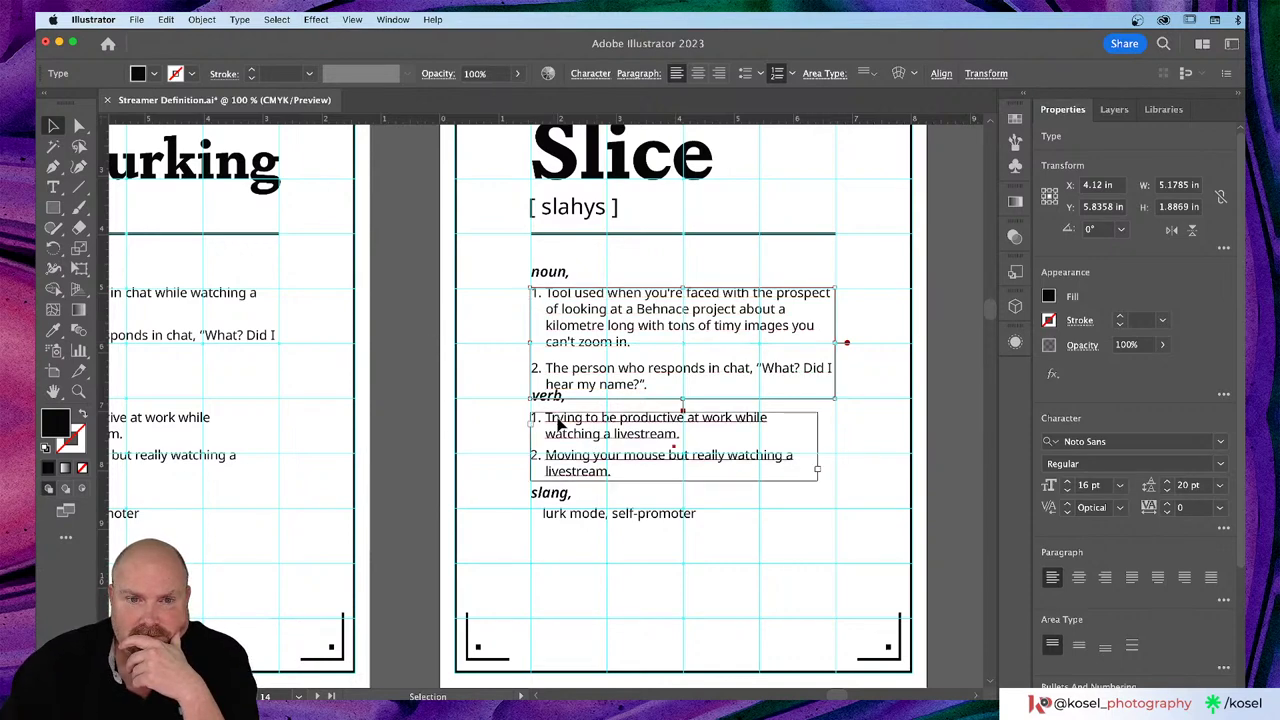
left_click(552, 390, "shift")
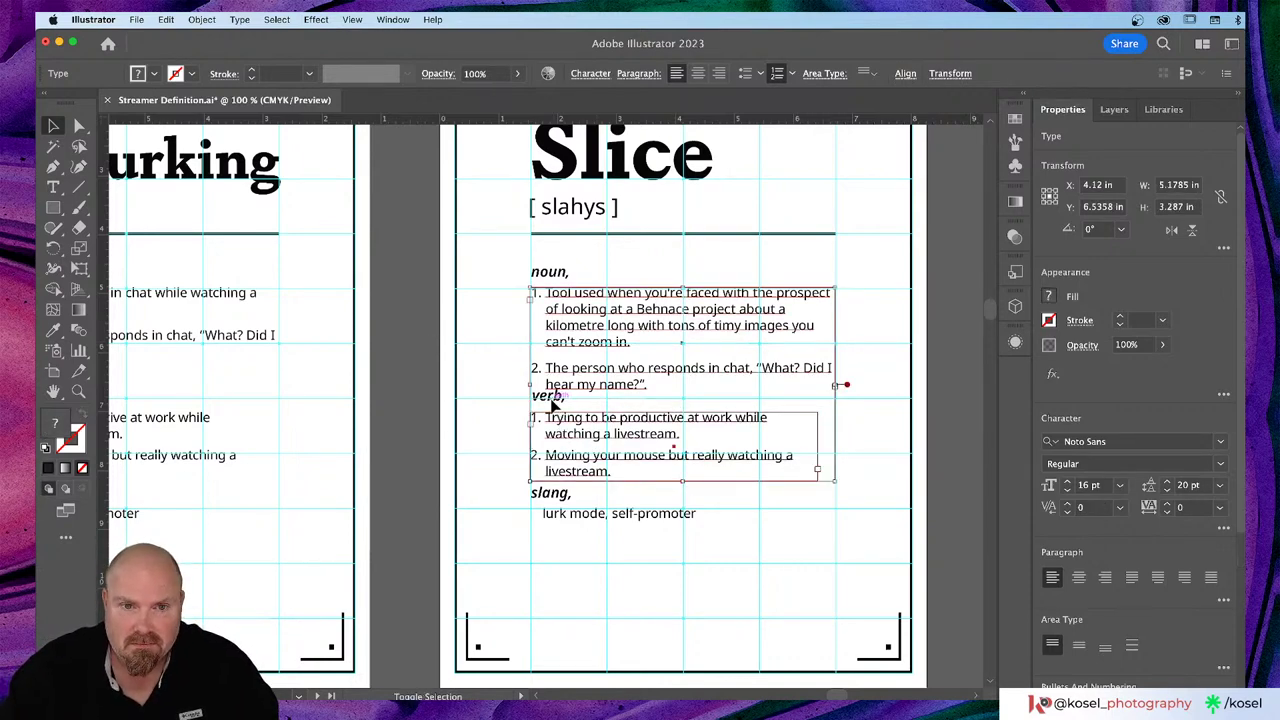
left_click(480, 436)
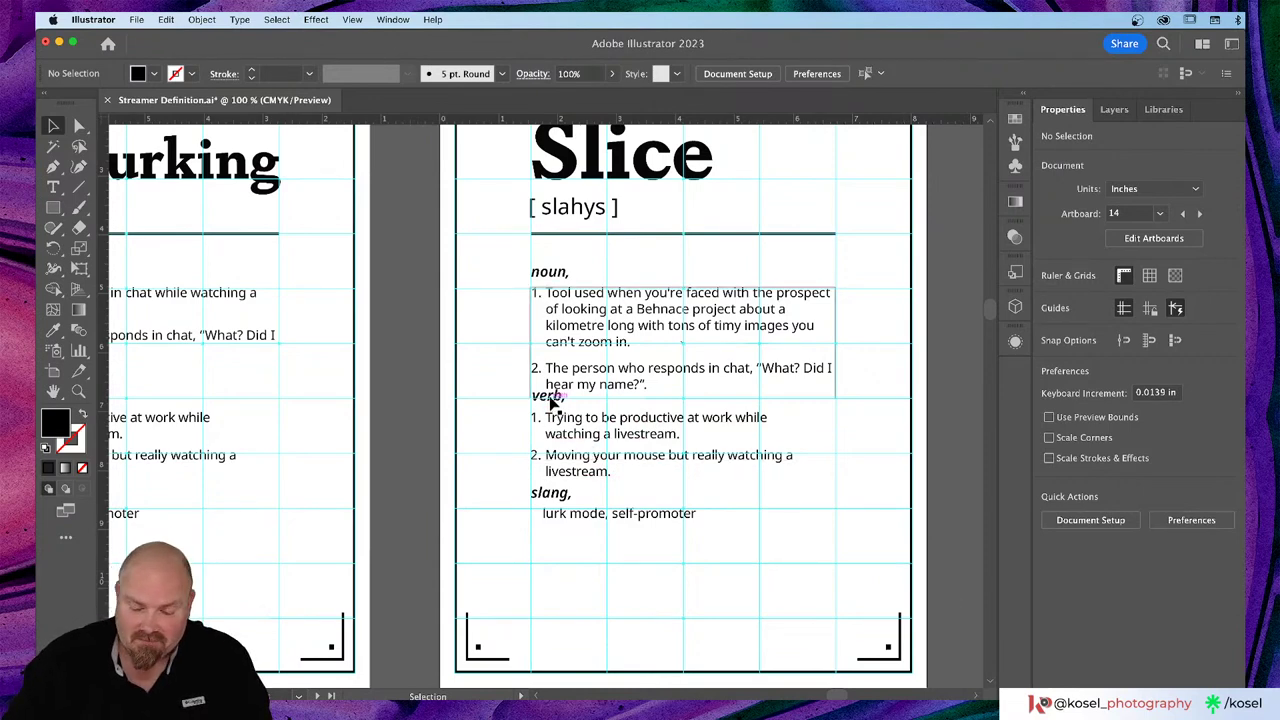
Step: Move the Slice card's "verb," heading down about 0.82 in and align it with the left text guide
scroll(553, 401, "up", 5)
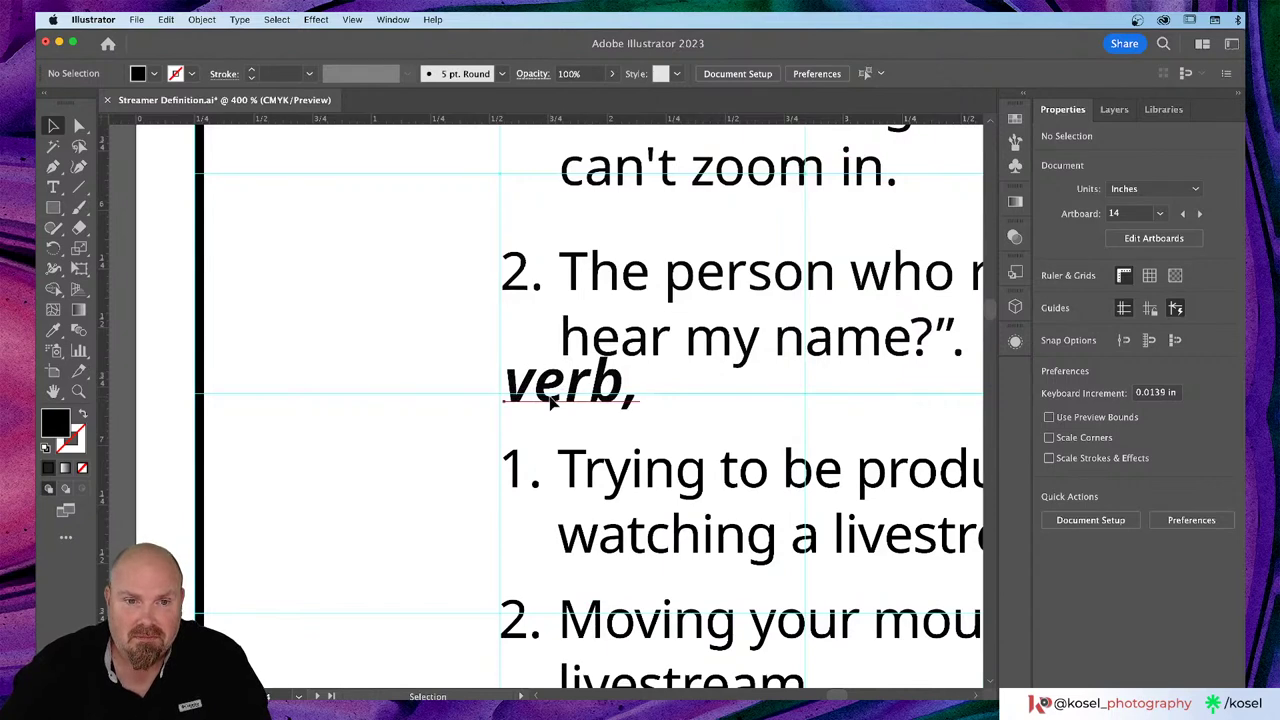
left_click(553, 401)
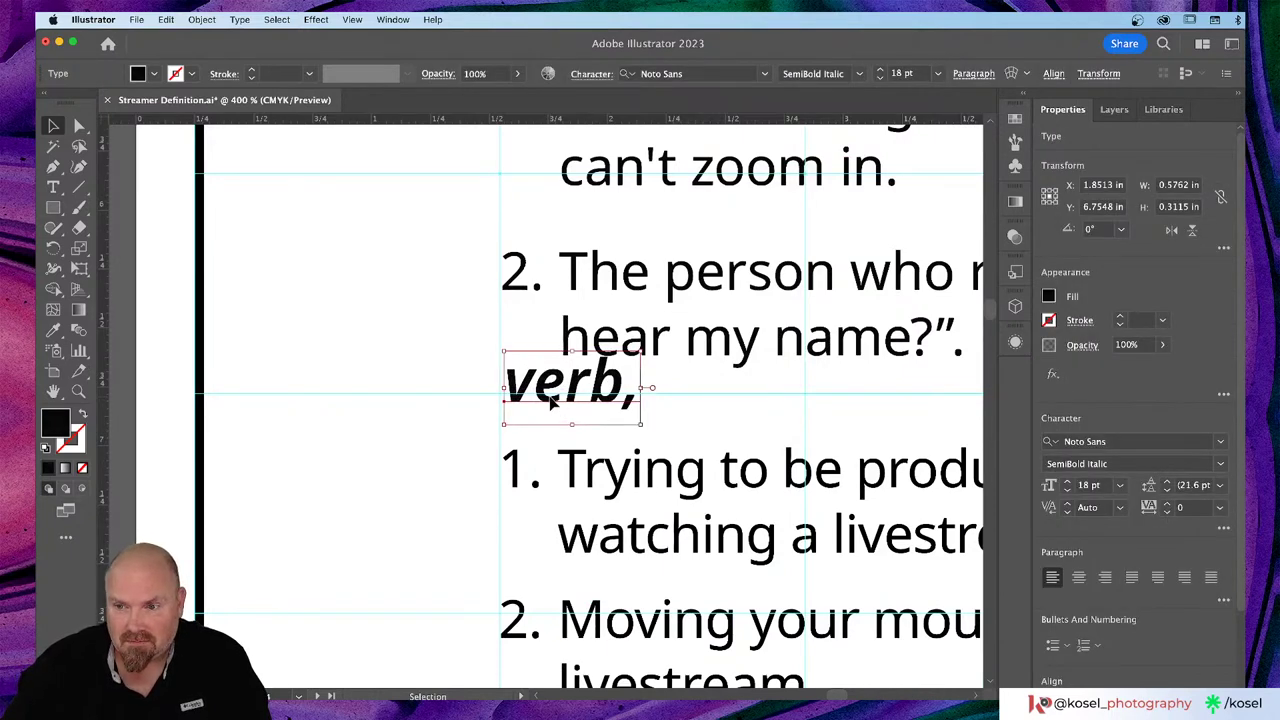
left_click_drag(553, 401, 546, 597)
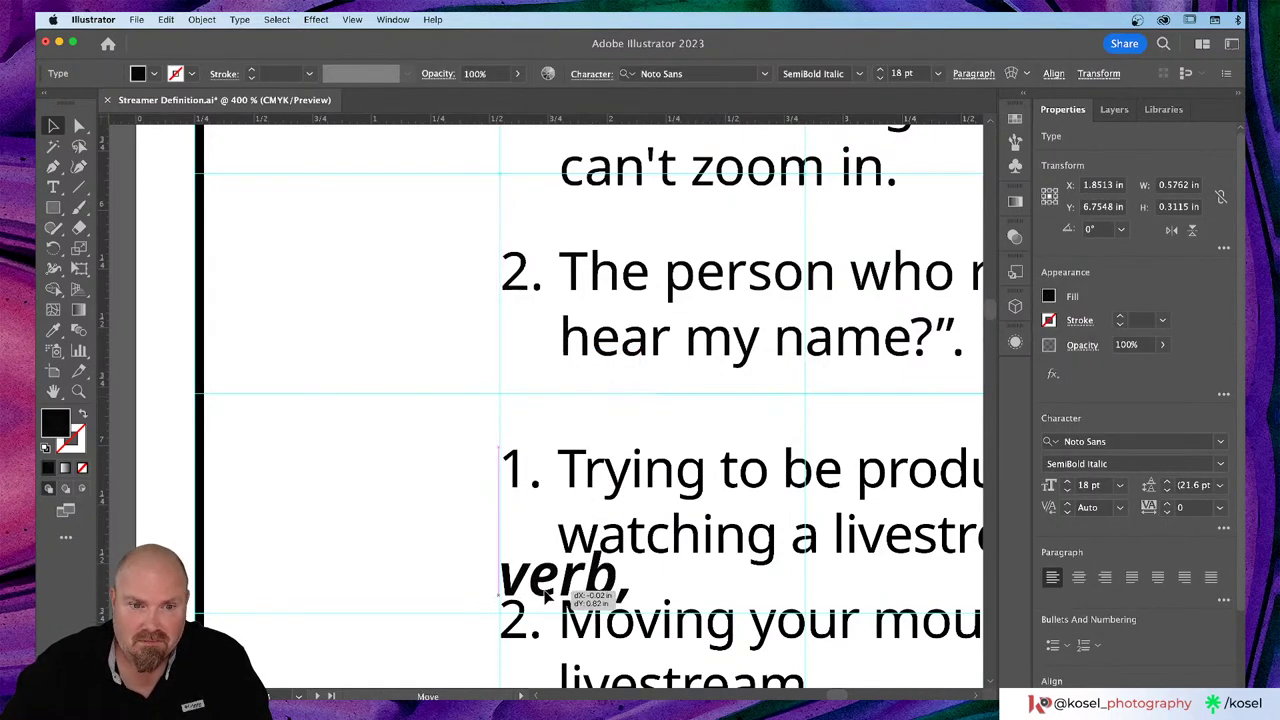
Step: Replace "looking at" with "creating" in the Slice card's first noun definition, so it reads "creating a Behnace project"
scroll(680, 555, "down", 2)
scroll(688, 549, "down", 2)
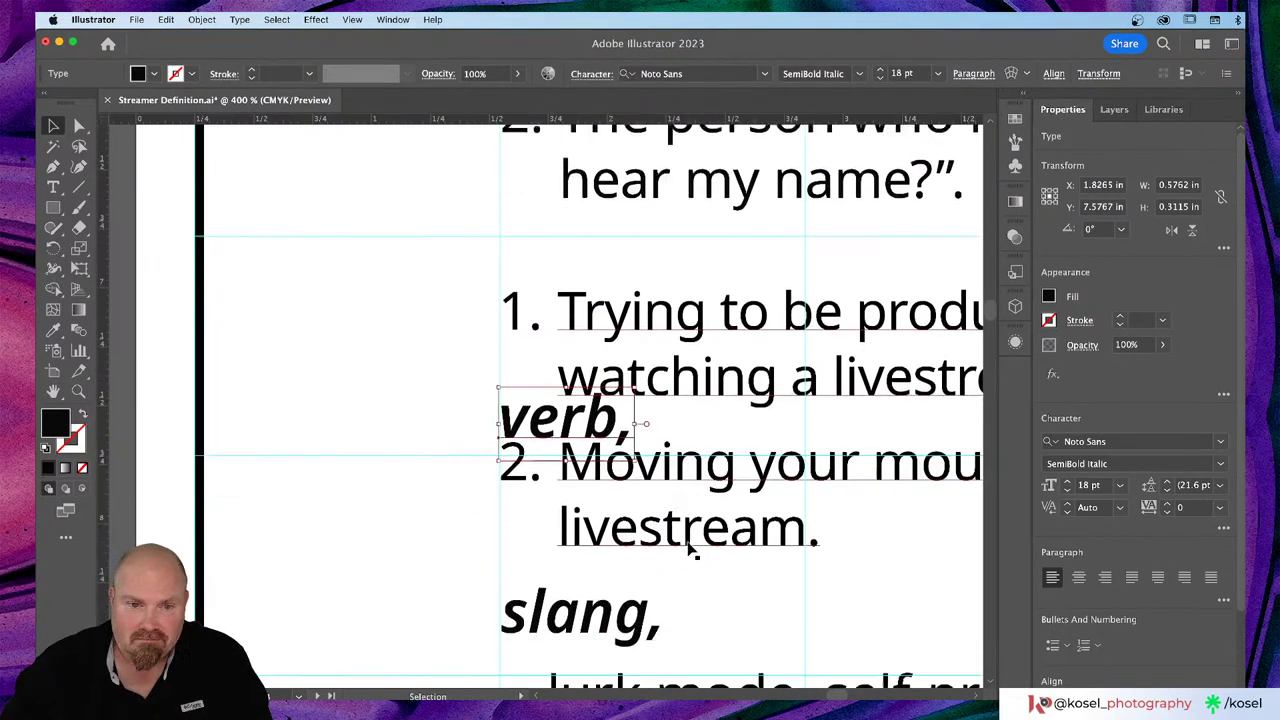
key("super+minus")
key("super+minus")
key("super+minus")
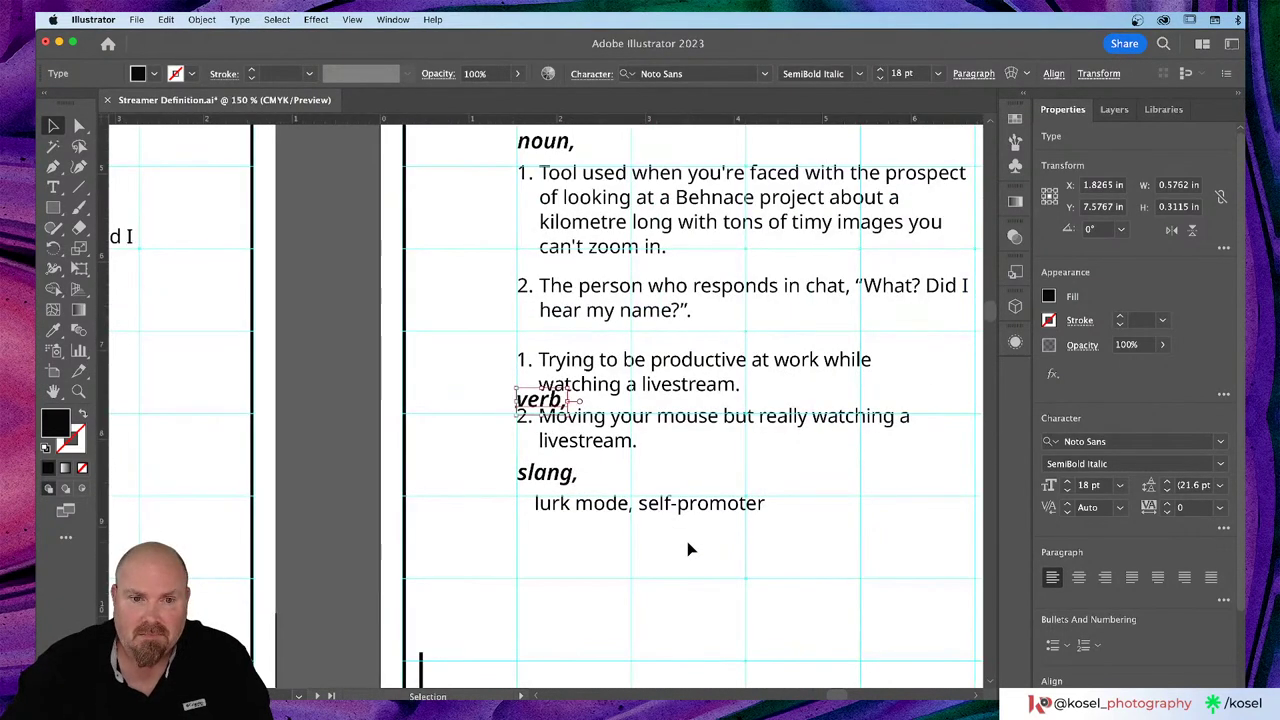
scroll(645, 456, "up", 4)
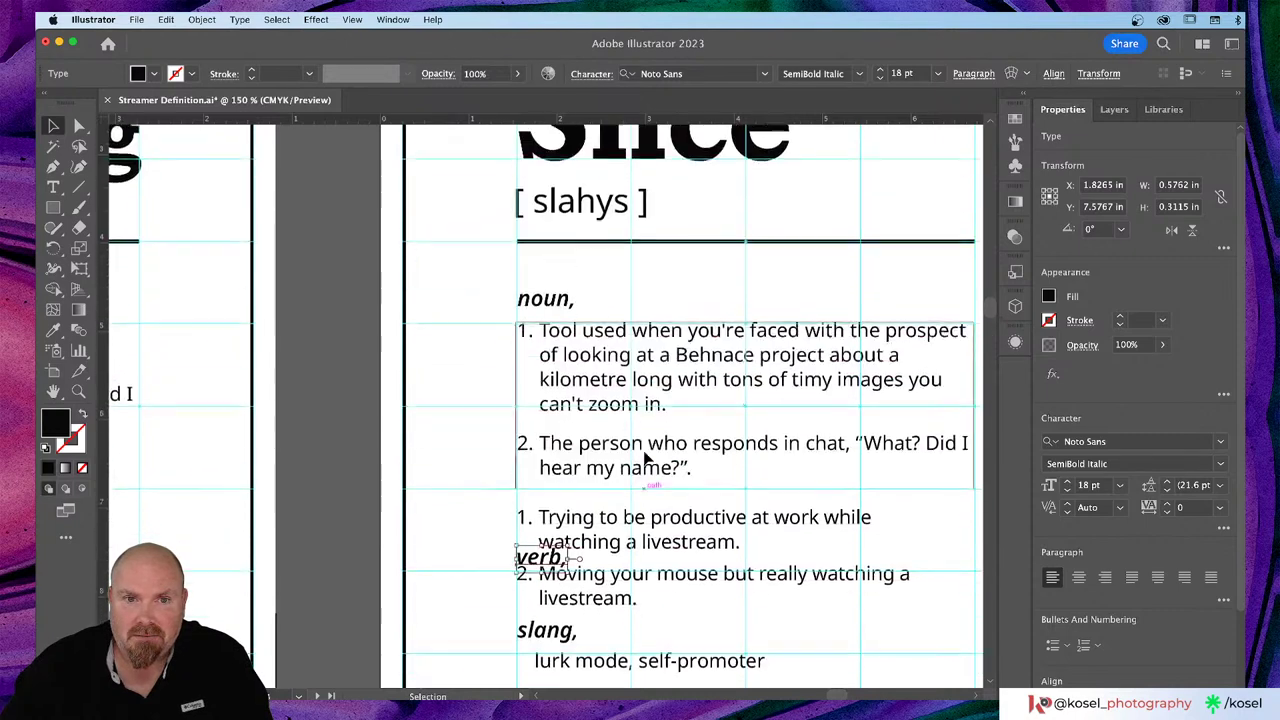
scroll(645, 456, "right", 1)
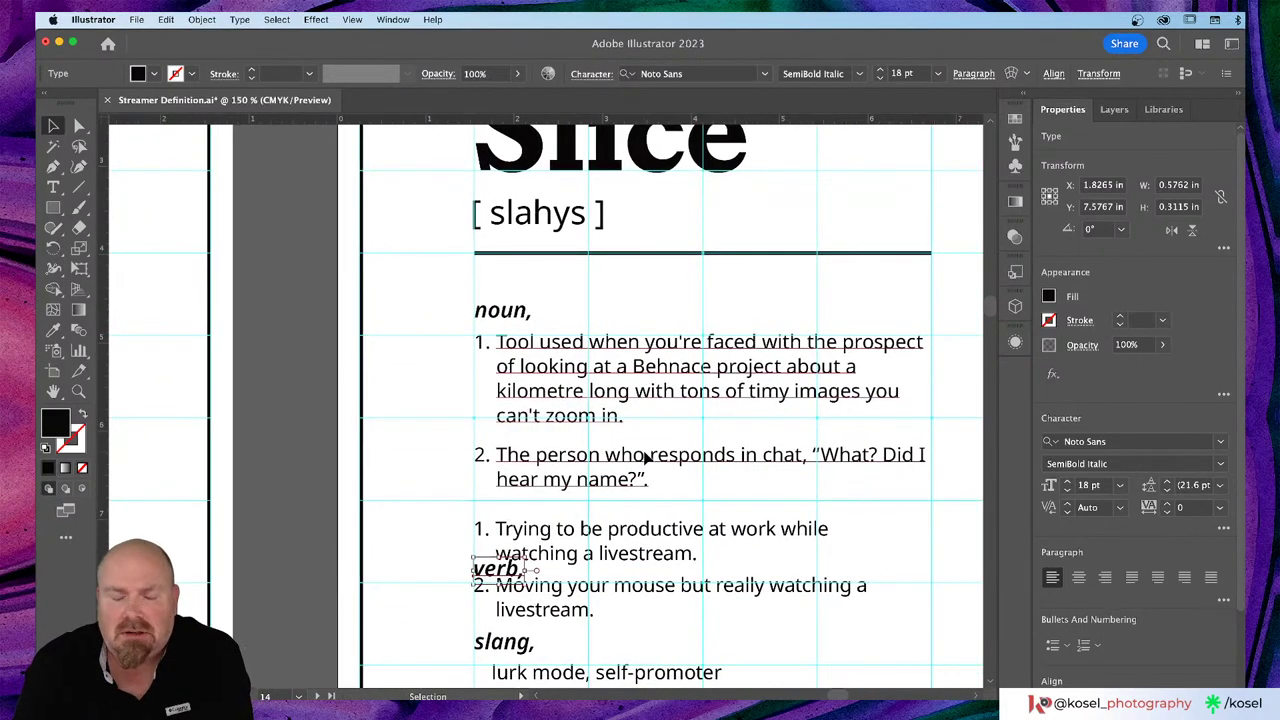
left_click(567, 371)
double_click(567, 371)
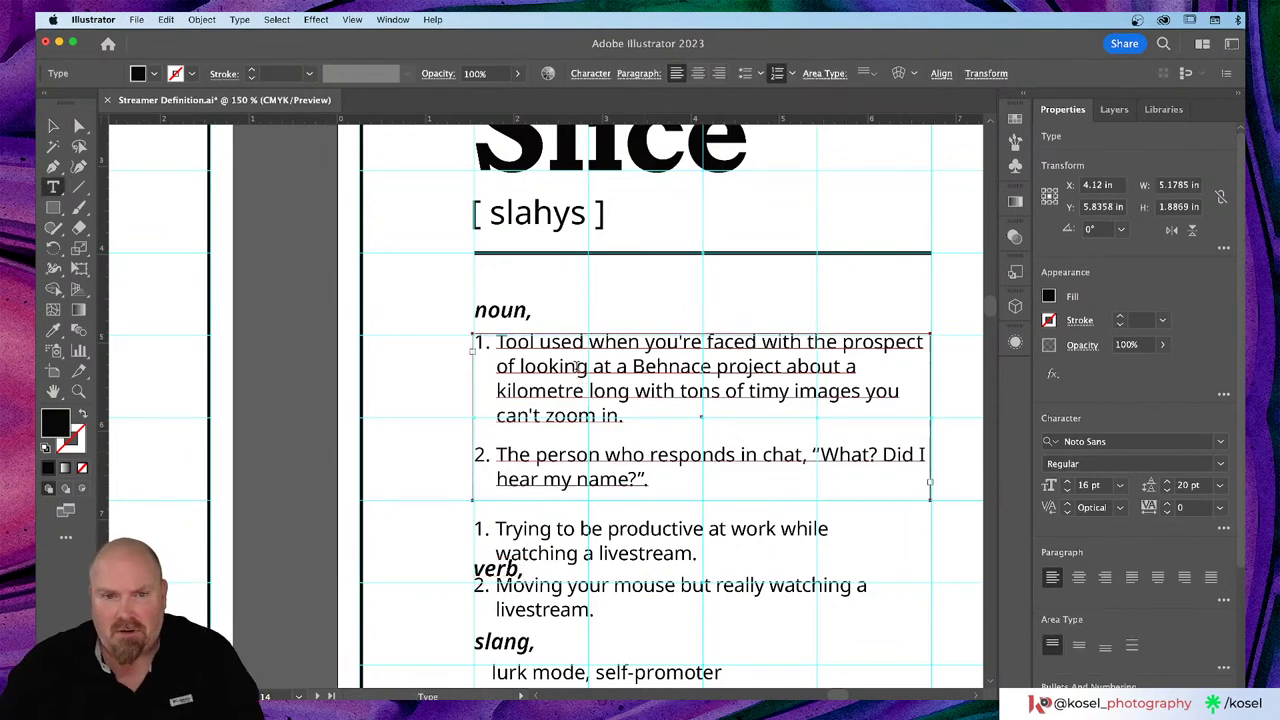
double_click(580, 367)
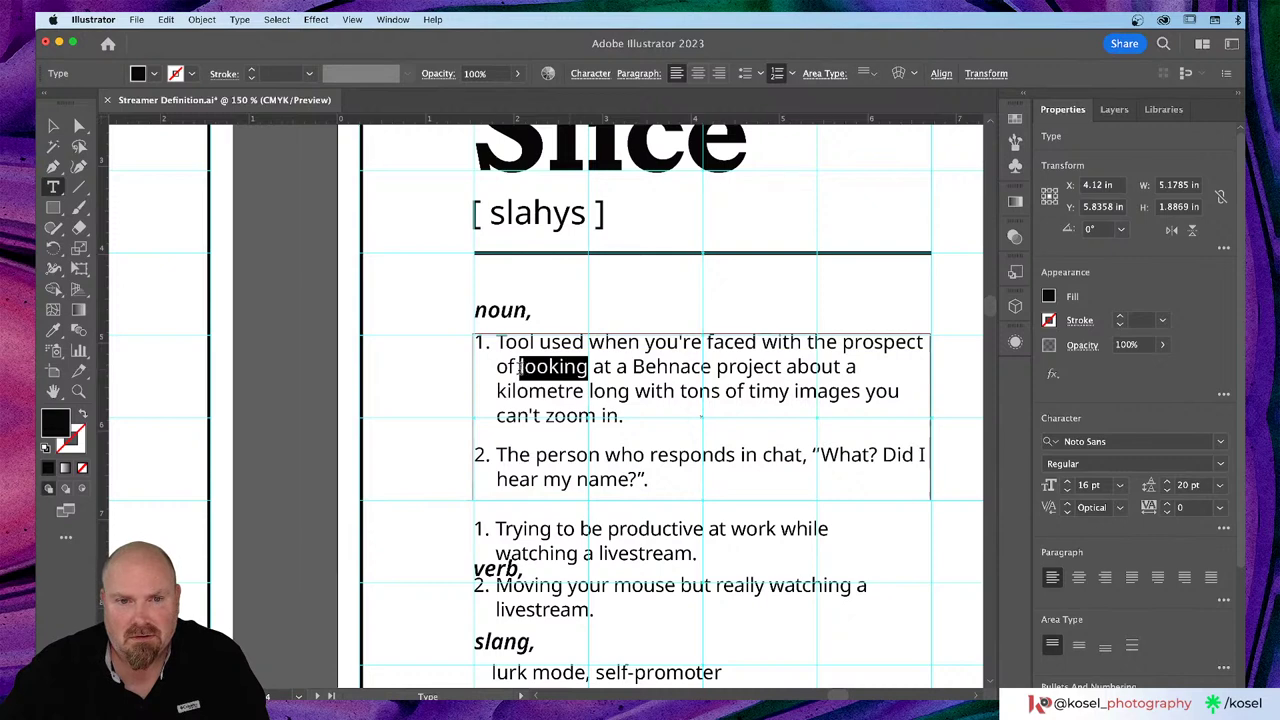
key("BackSpace")
type("creating")
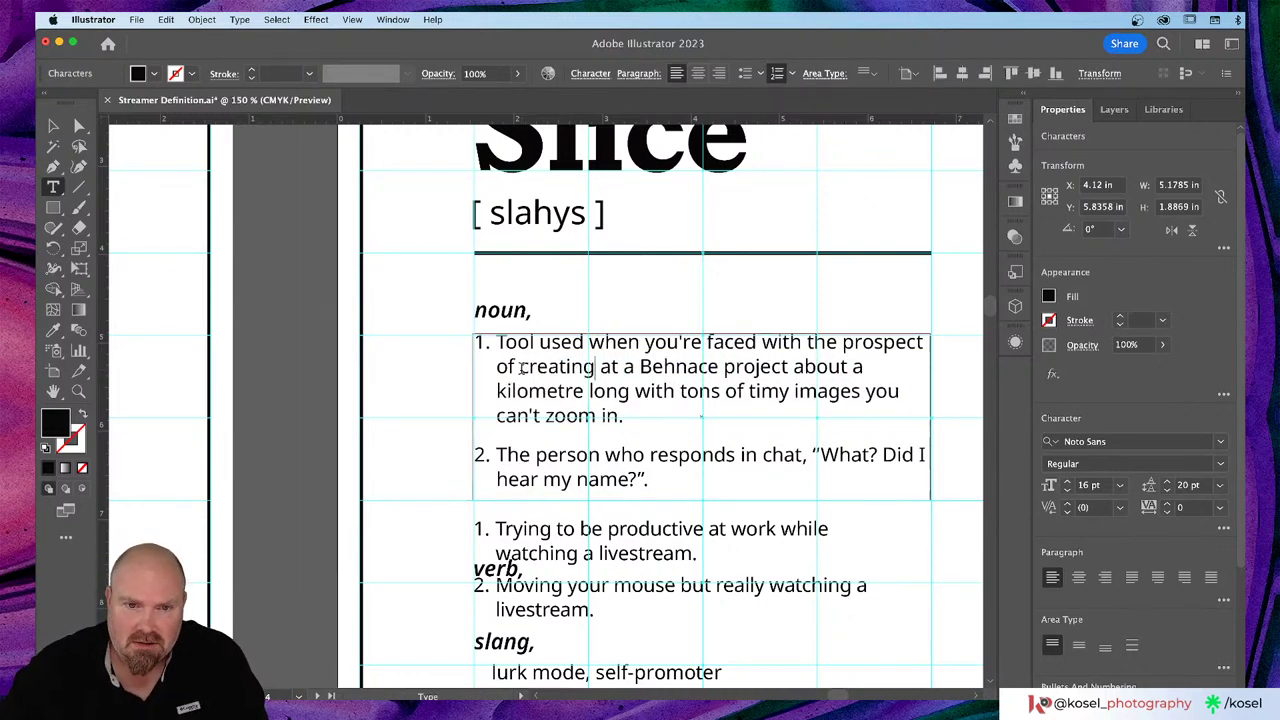
key("BackSpace")
key("BackSpace")
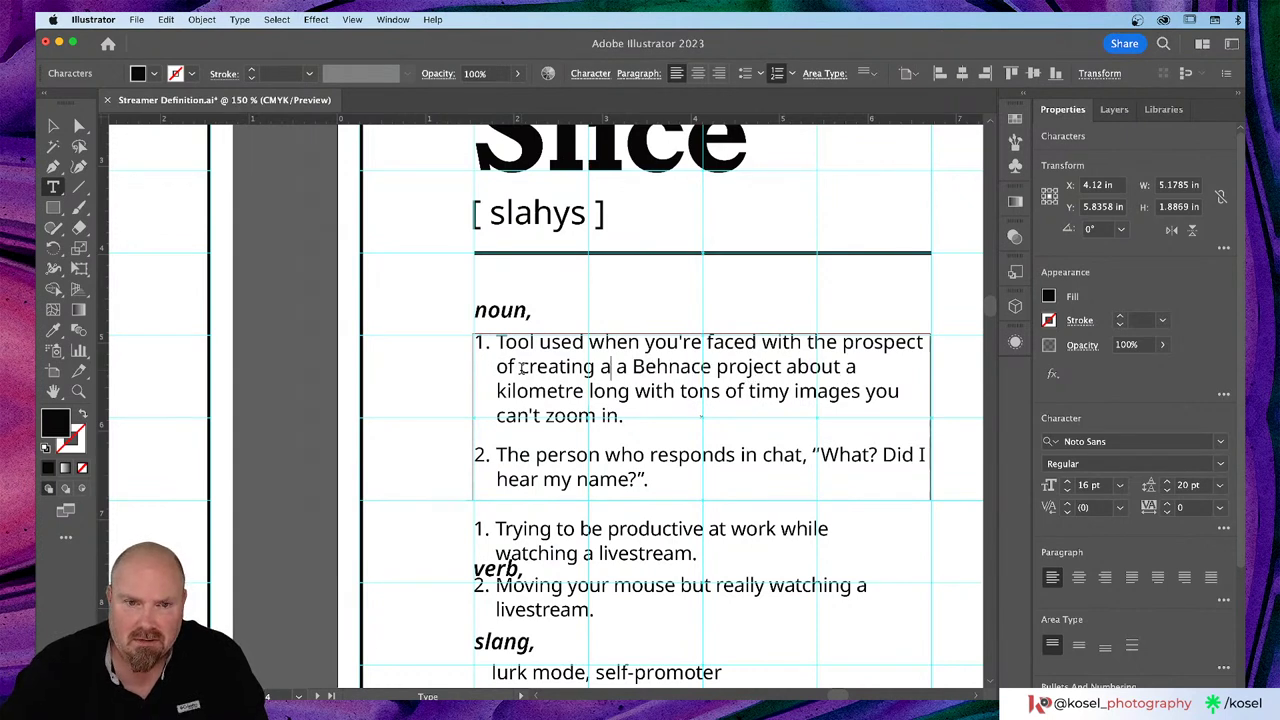
key("BackSpace")
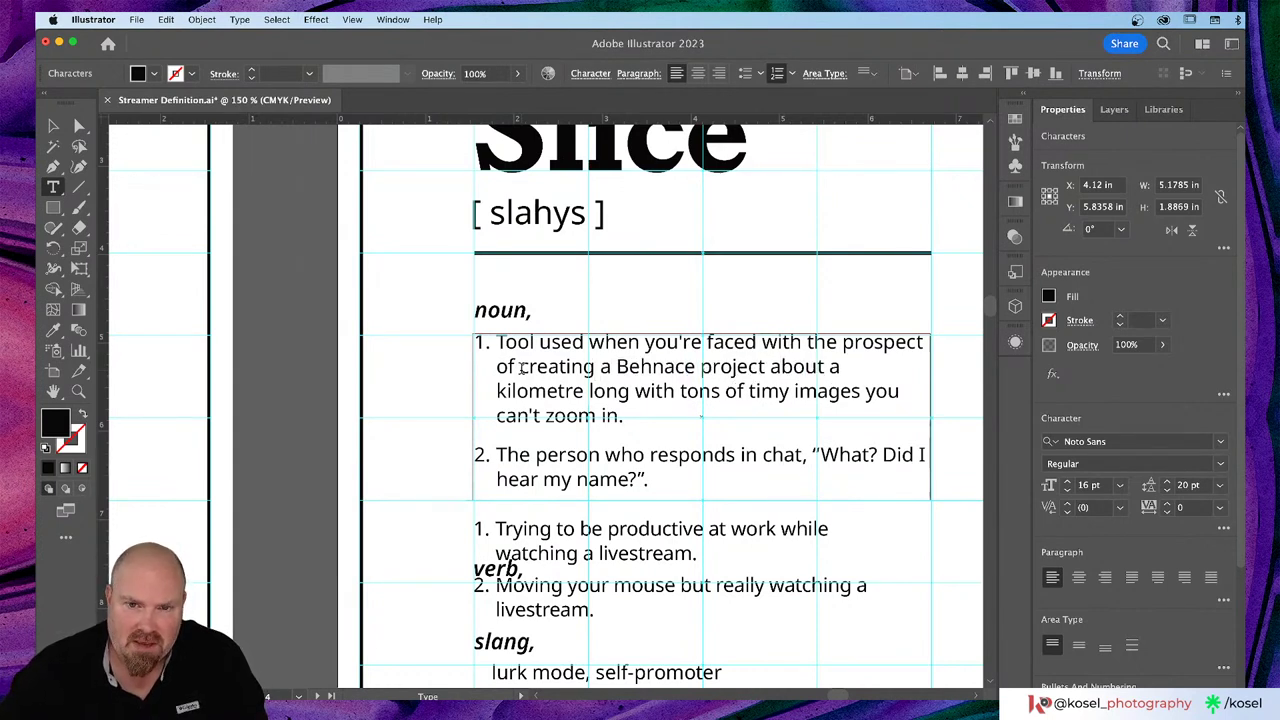
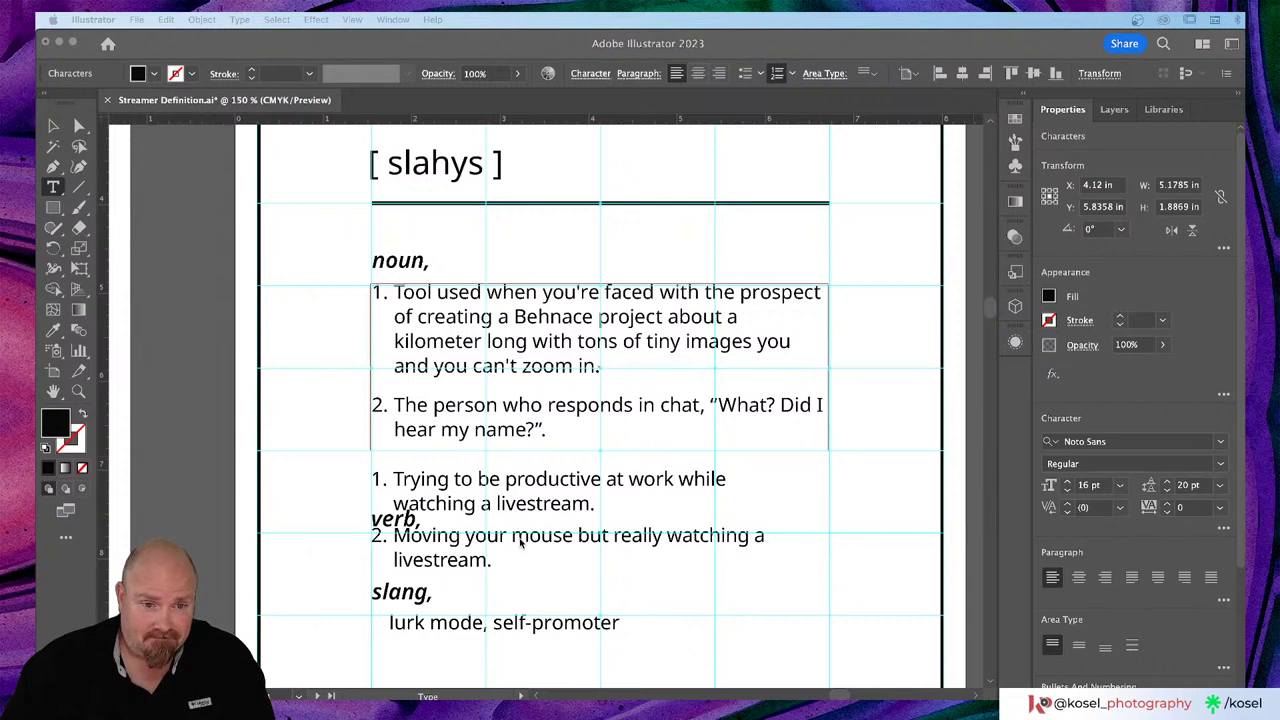
Step: Delete the surplus "you" after "tiny images" in the Slice card's first noun definition, finish editing the text and deselect it
scroll(516, 542, "down", 1)
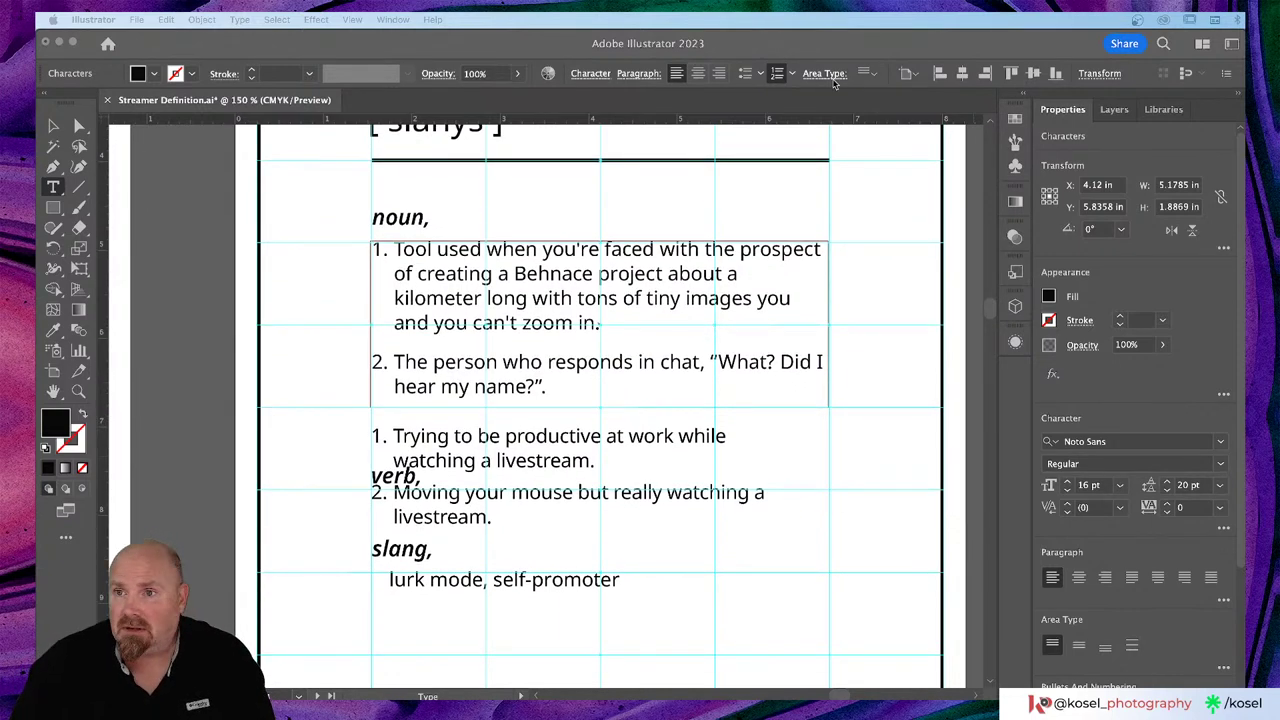
left_click(832, 44)
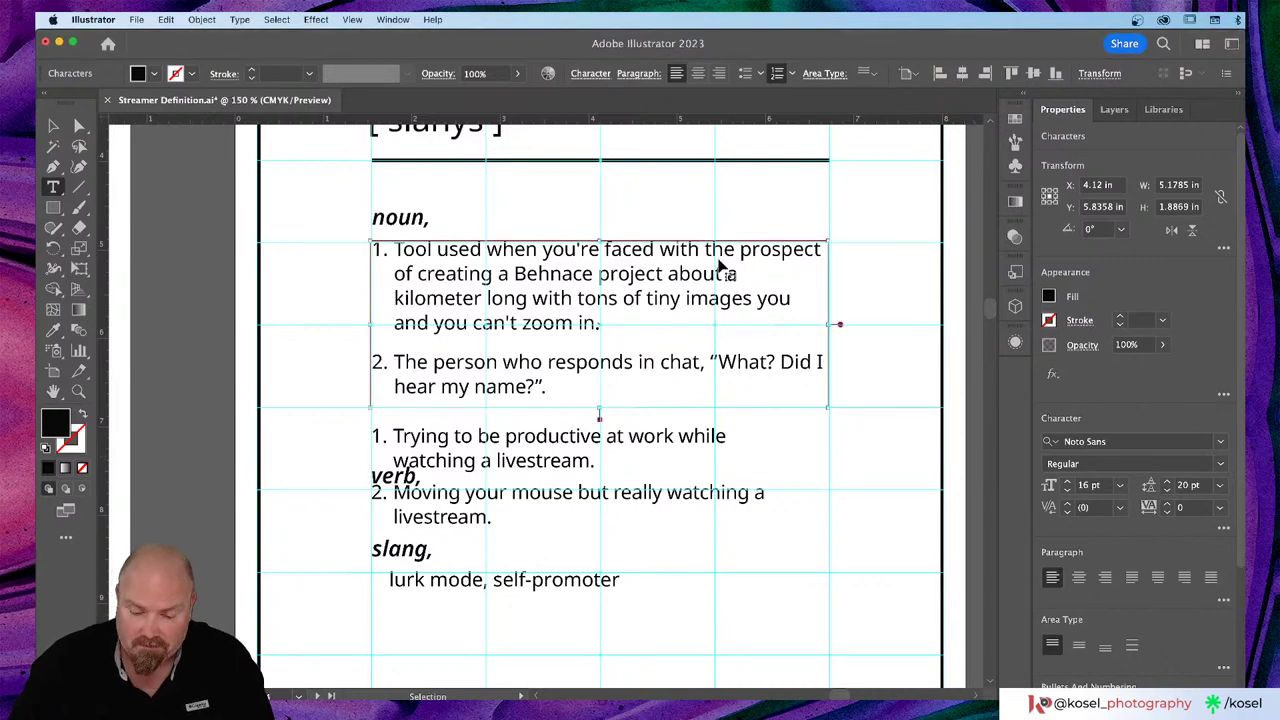
key("super+minus")
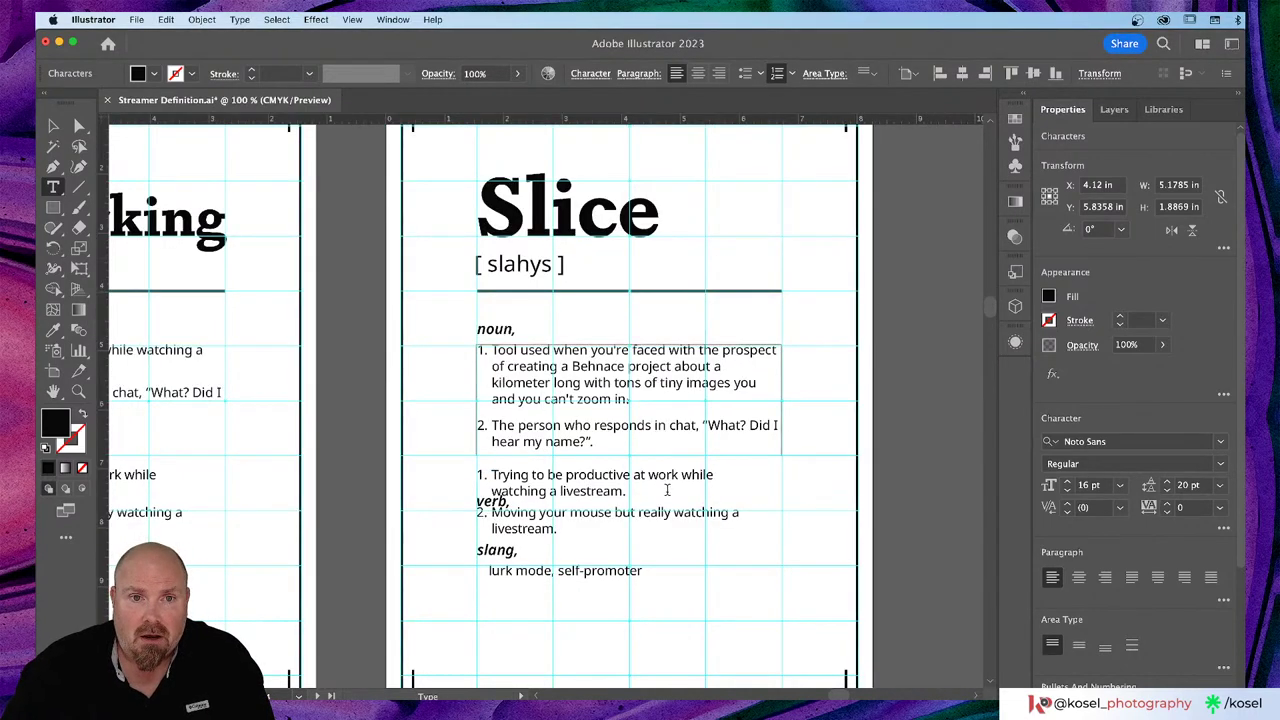
scroll(667, 489, "up", 1)
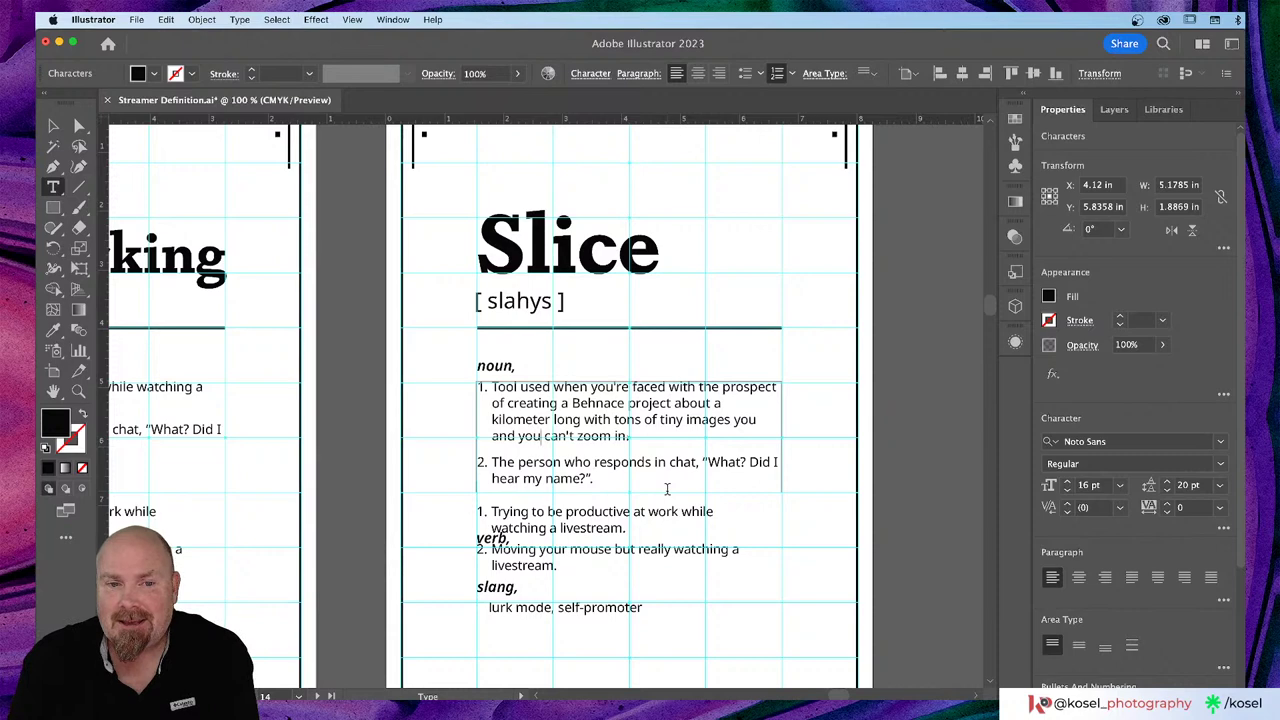
left_click(757, 420)
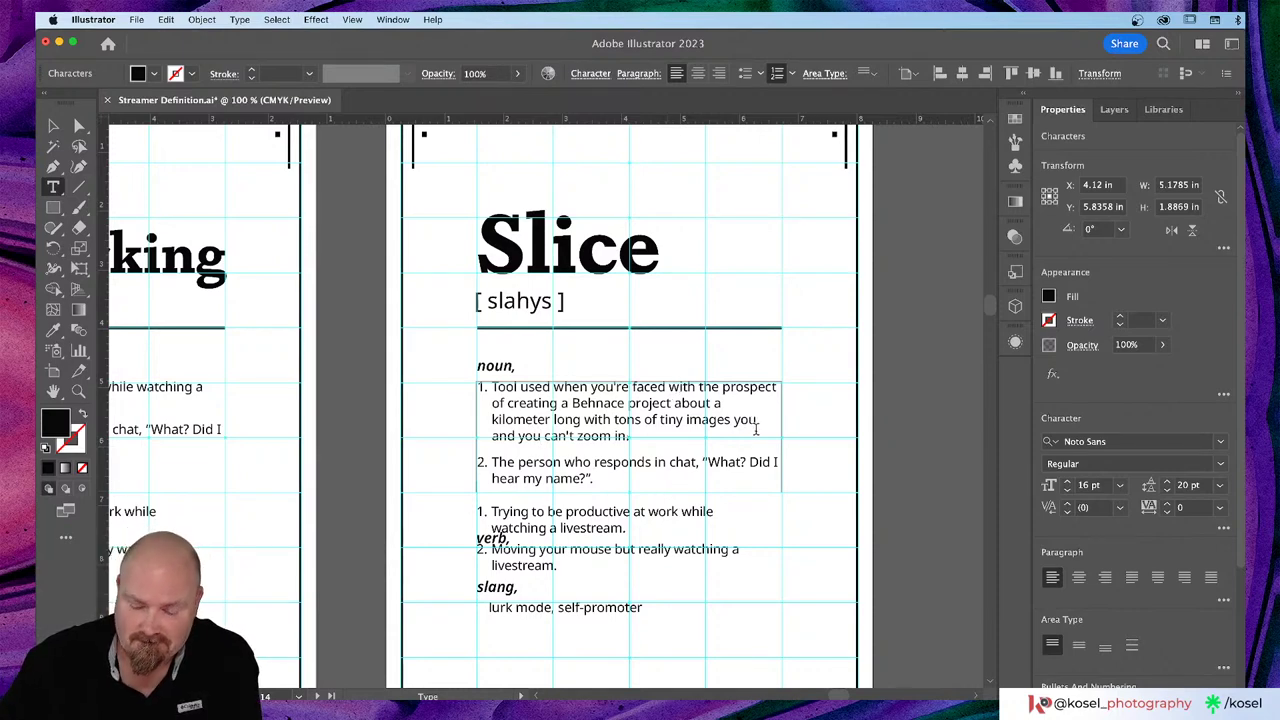
key("BackSpace")
key("BackSpace")
key("BackSpace")
key("BackSpace")
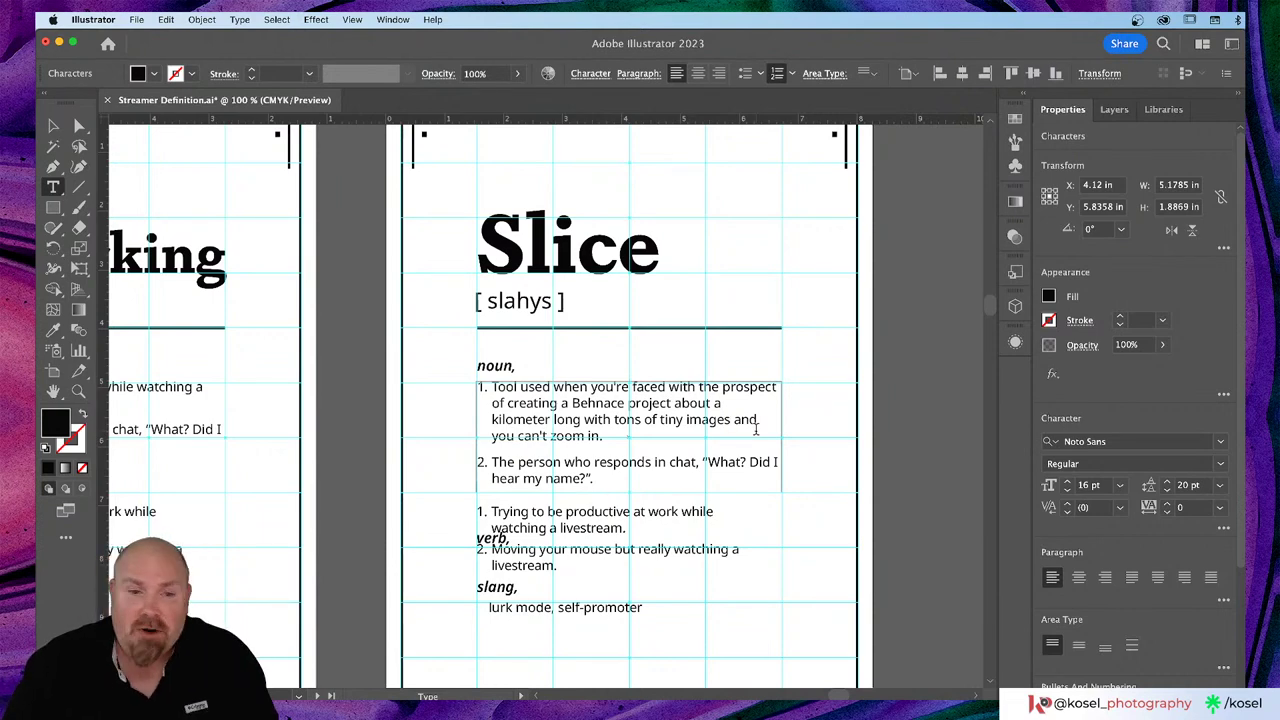
scroll(594, 450, "down", 3)
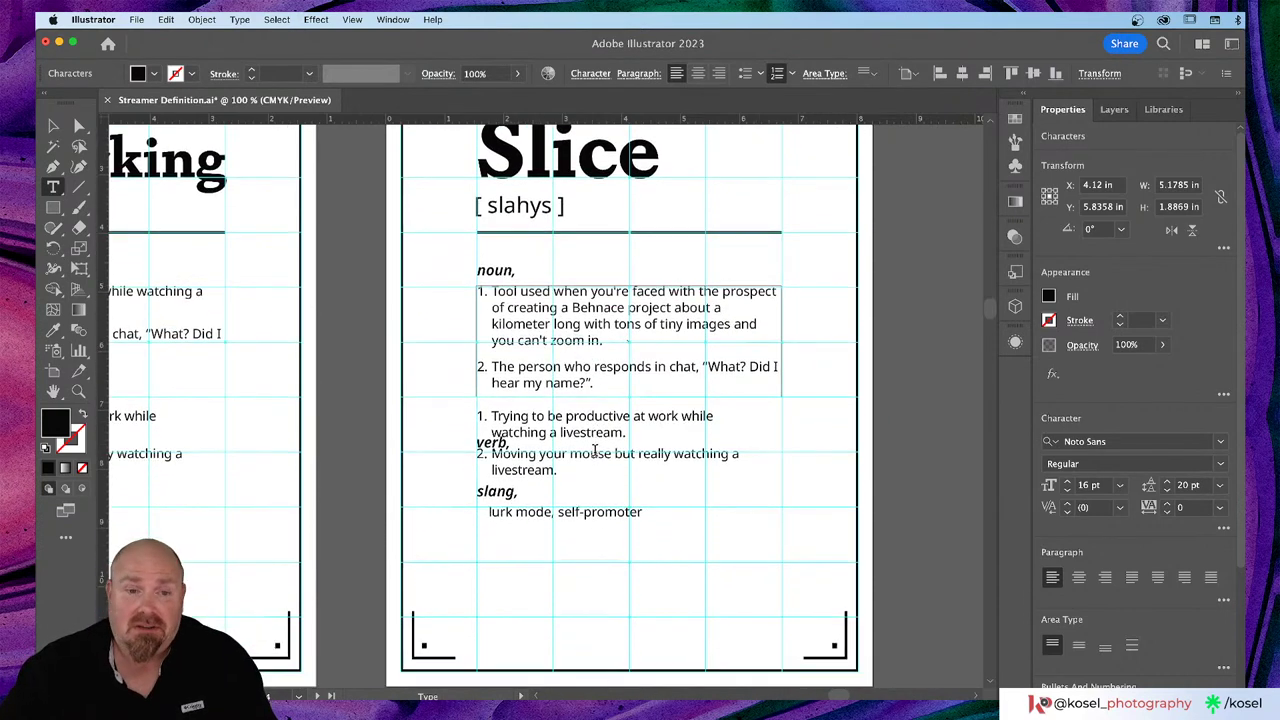
scroll(596, 448, "up", 3)
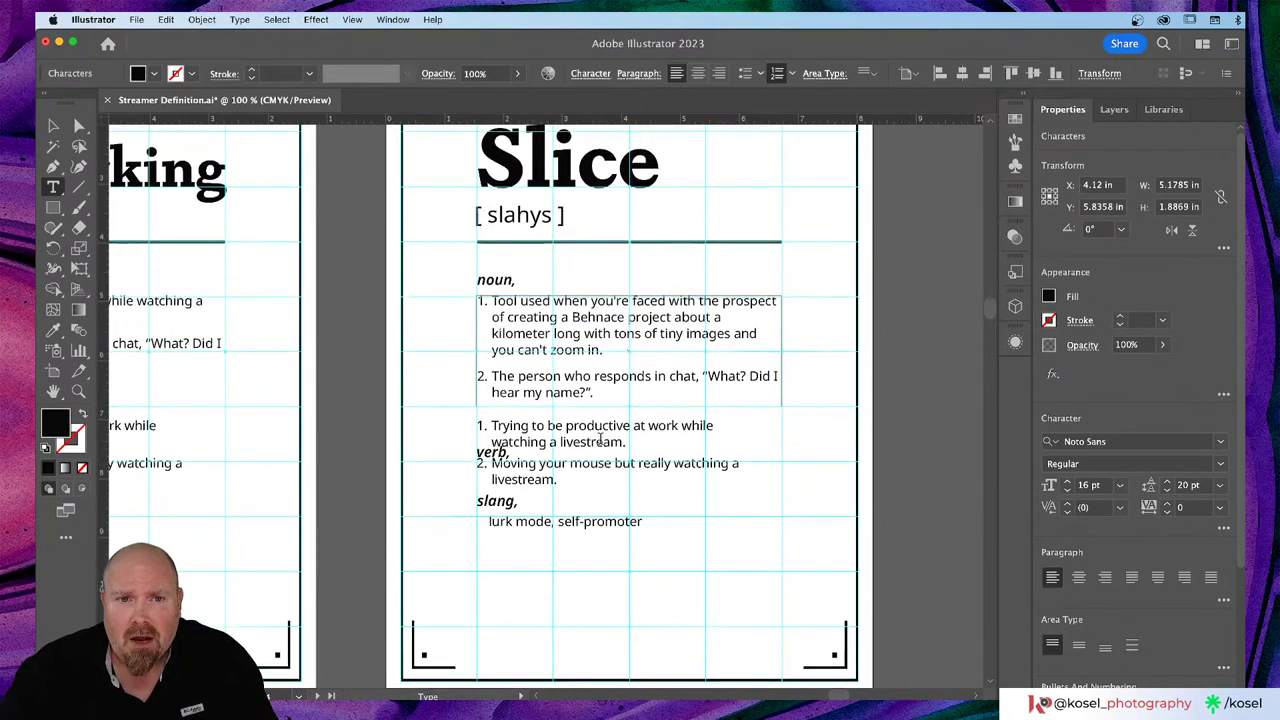
scroll(601, 438, "down", 2)
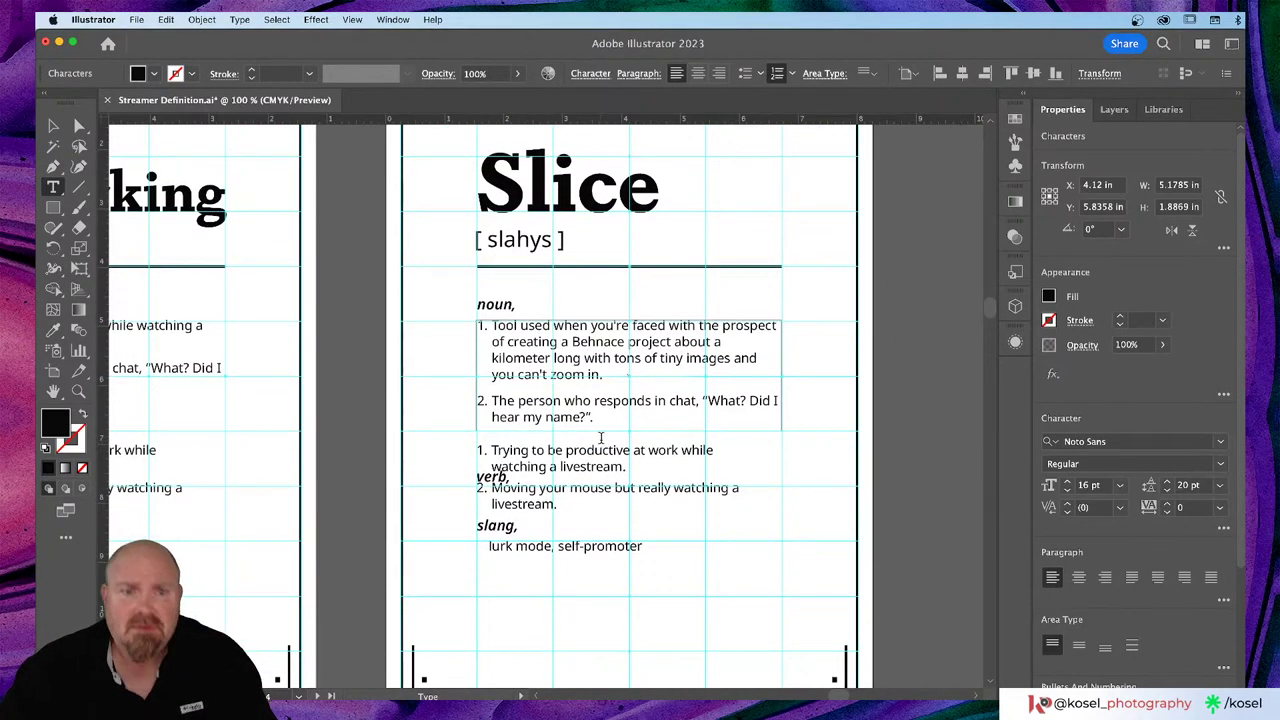
scroll(601, 438, "down", 2)
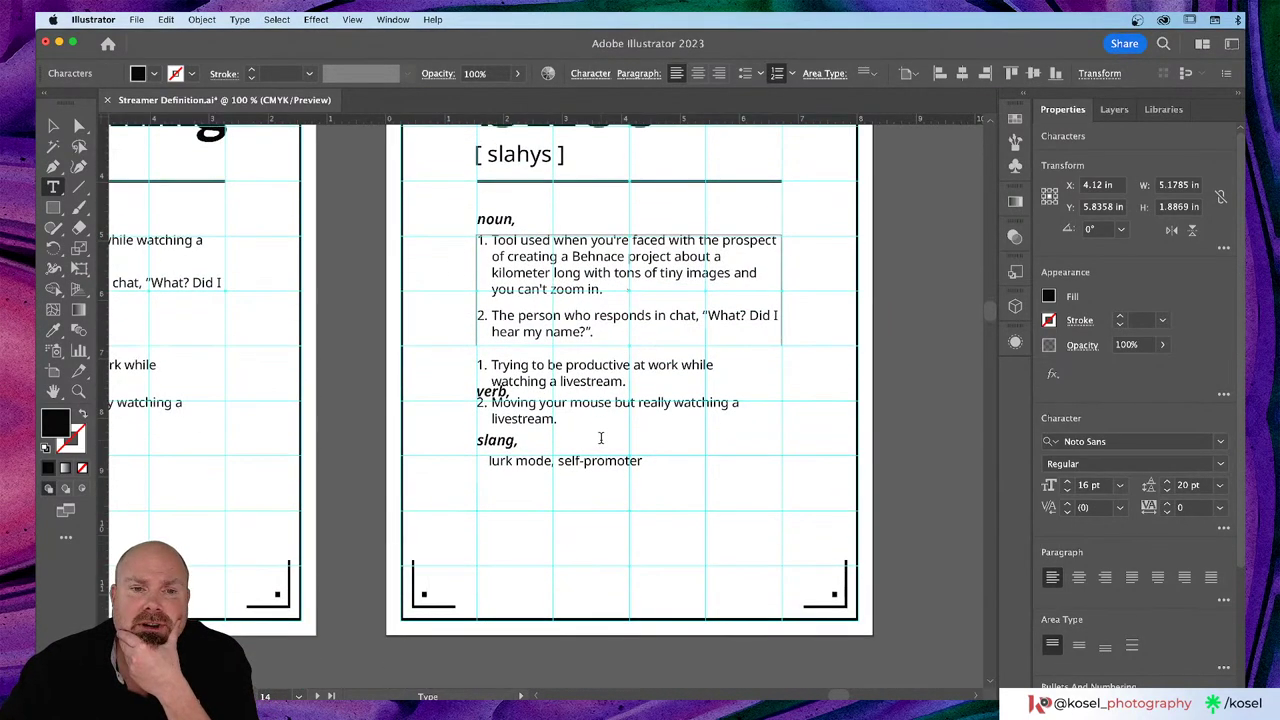
key("Escape")
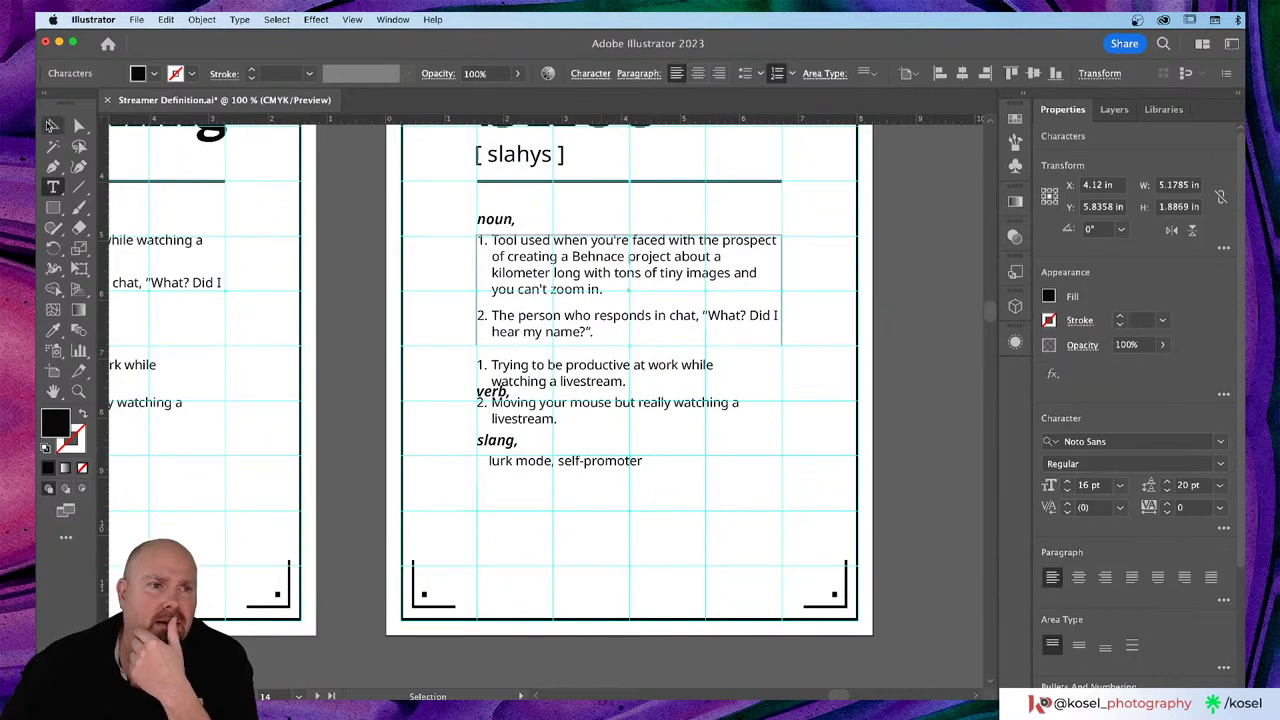
left_click(378, 481)
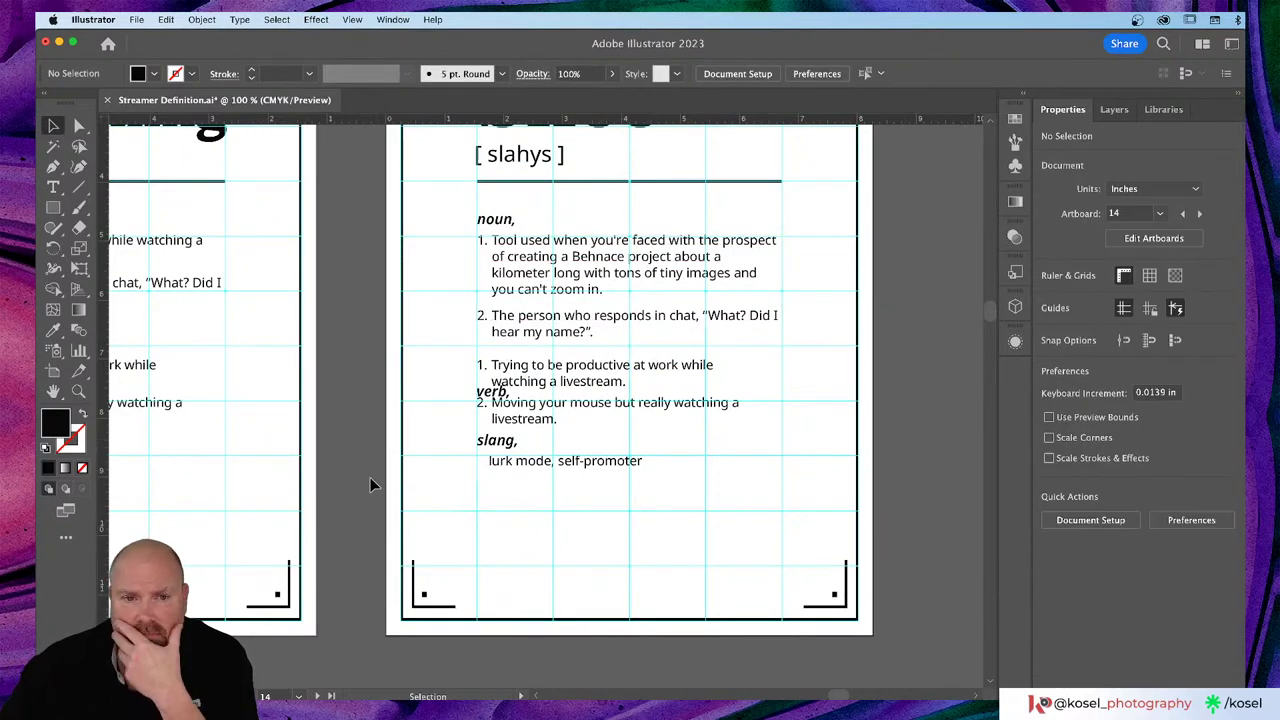
Step: Look through the cards below the Slice card and examine the definitions on the "You're muted" card
scroll(638, 457, "down", 4)
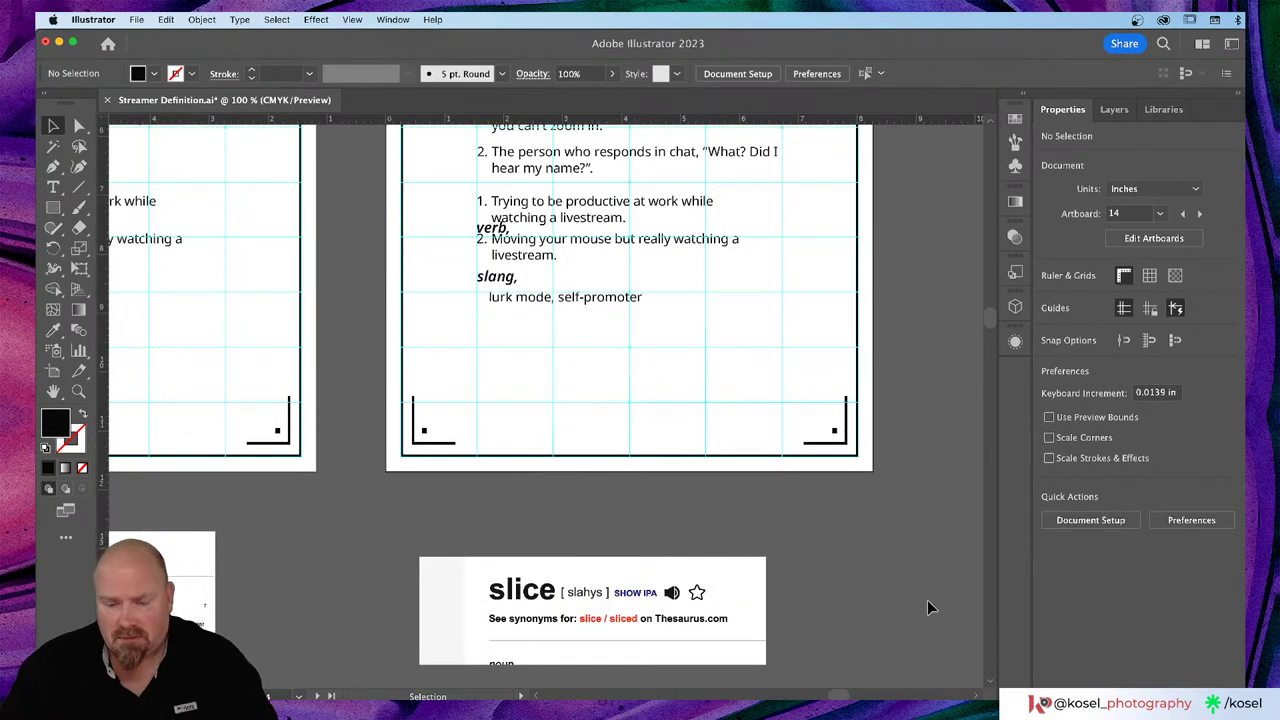
scroll(928, 595, "down", 8)
scroll(846, 289, "down", 6)
scroll(846, 289, "left", 5)
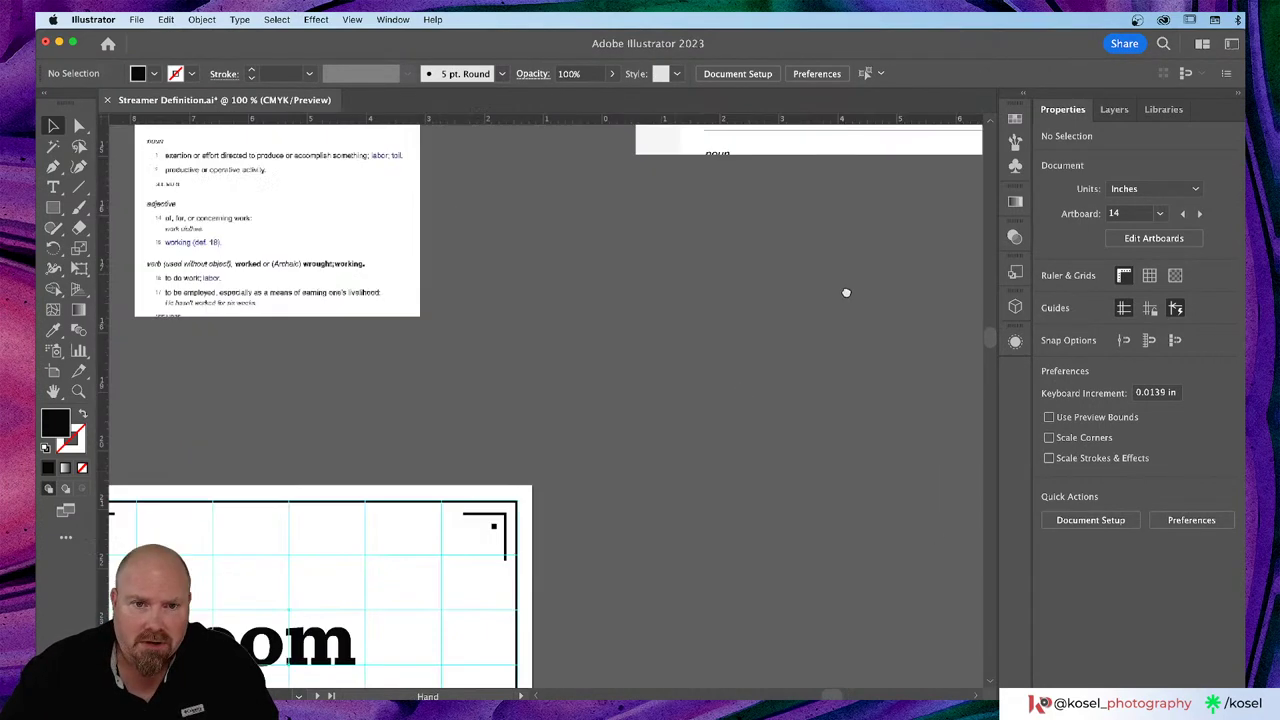
key("super+minus")
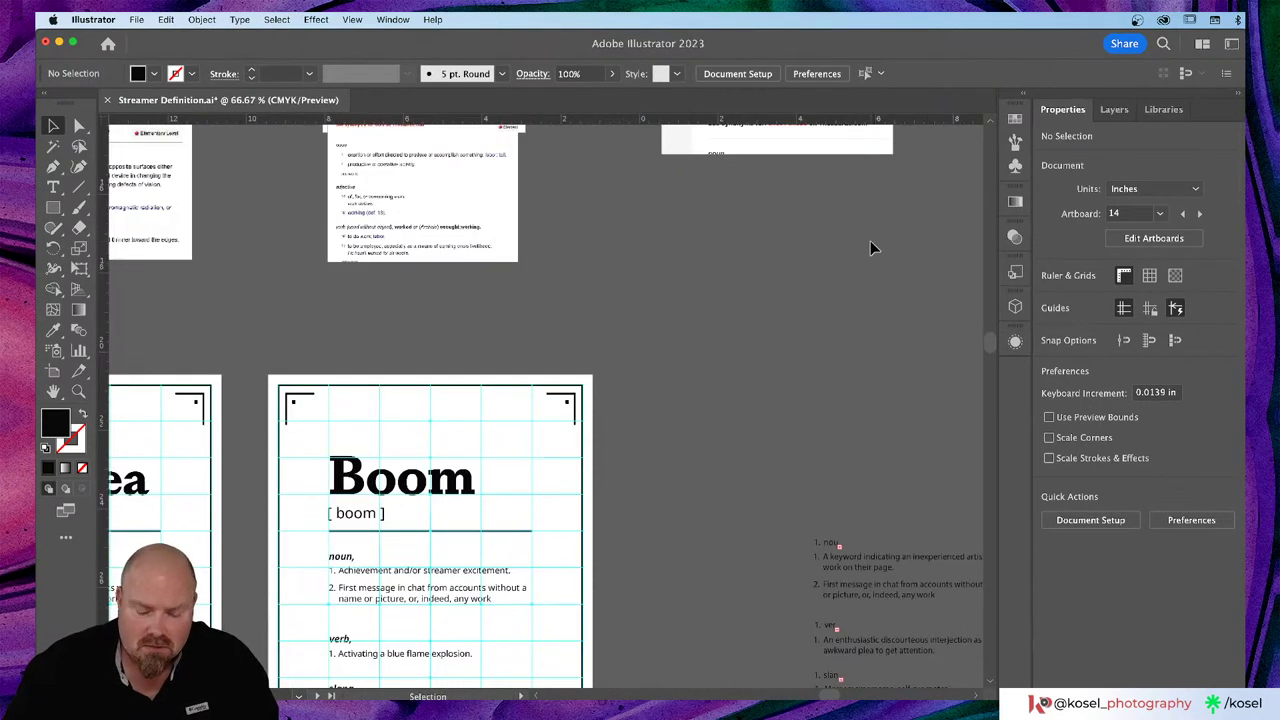
scroll(774, 314, "down", 10)
scroll(774, 314, "left", 5)
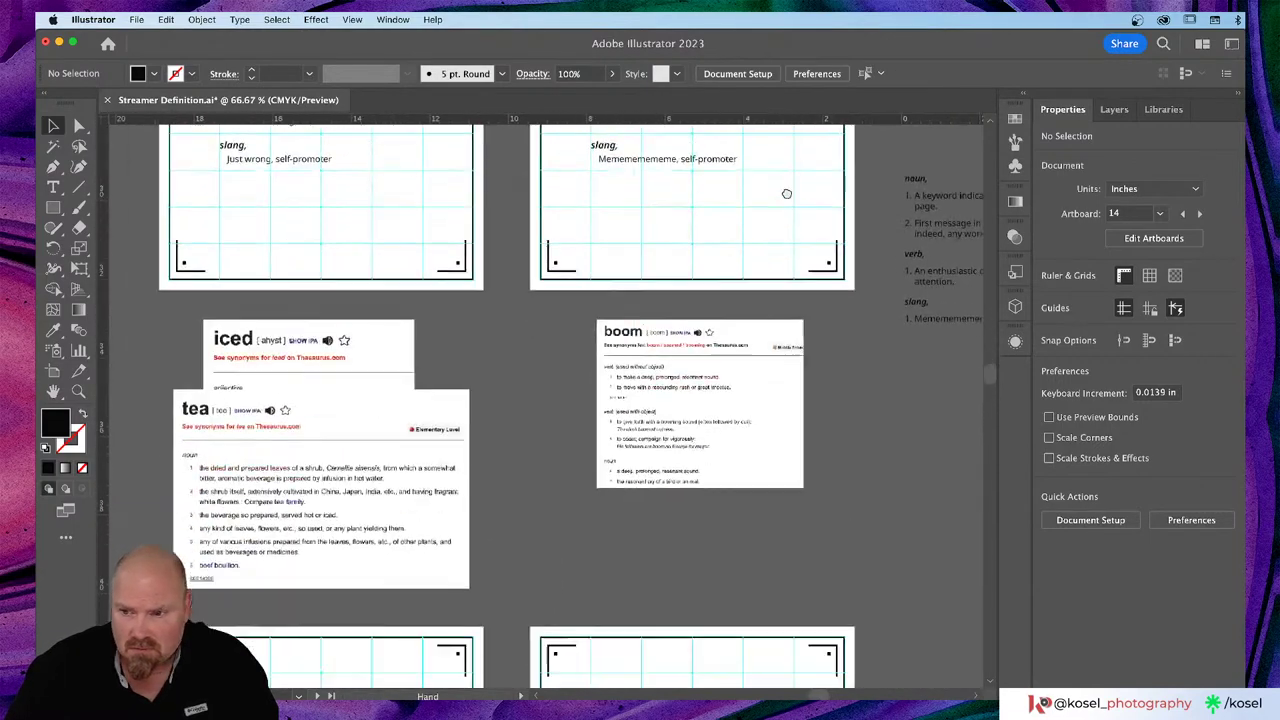
scroll(786, 193, "down", 8)
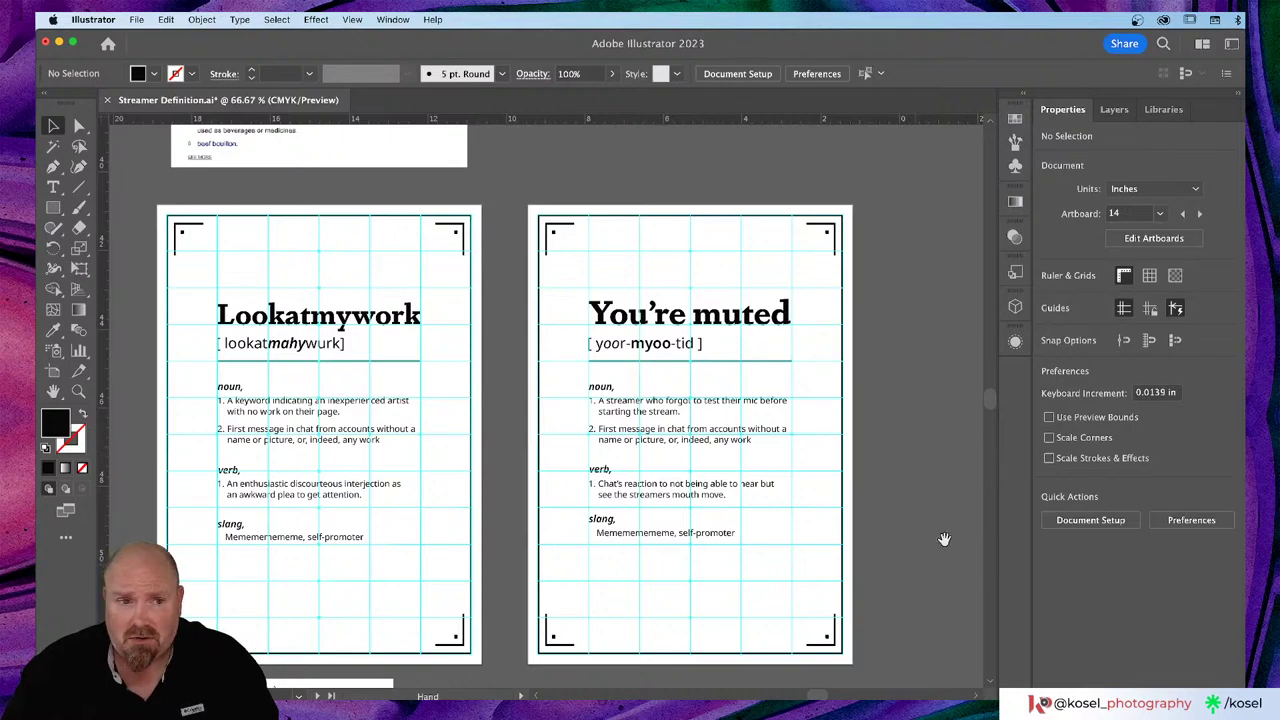
scroll(944, 539, "down", 10)
scroll(806, 214, "up", 5)
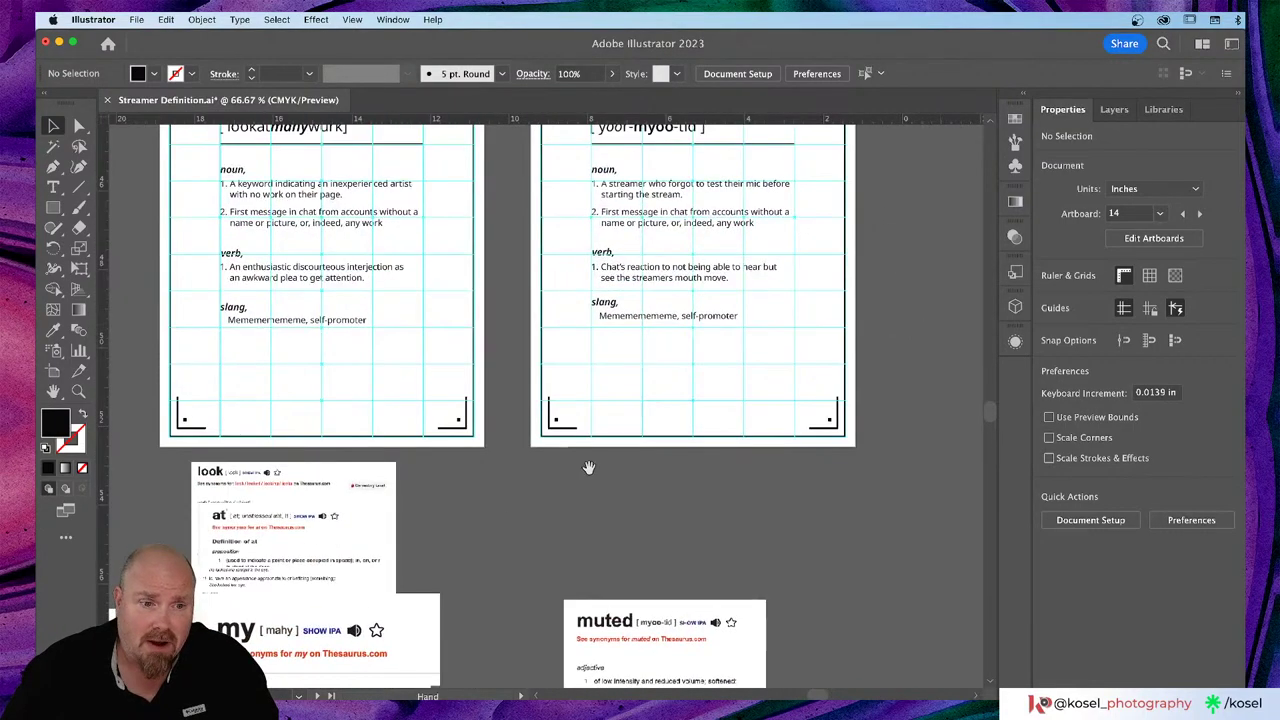
left_click_drag(583, 523, 594, 634)
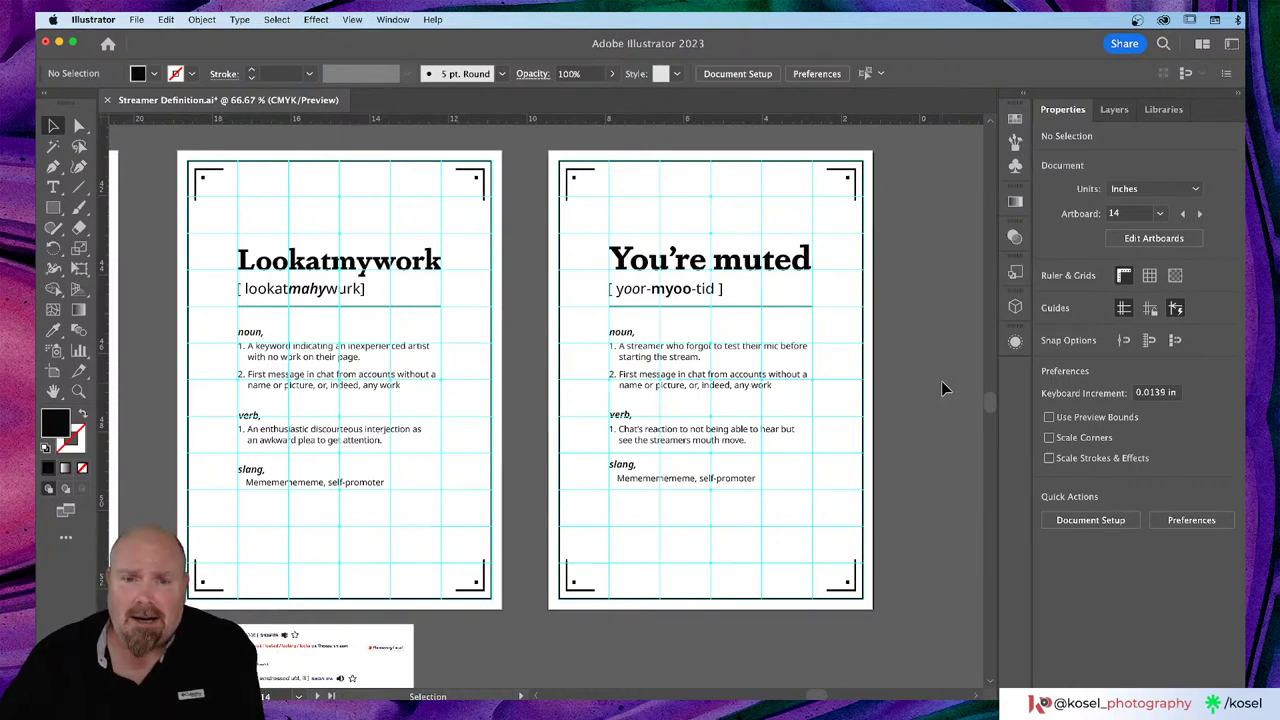
key("super+1")
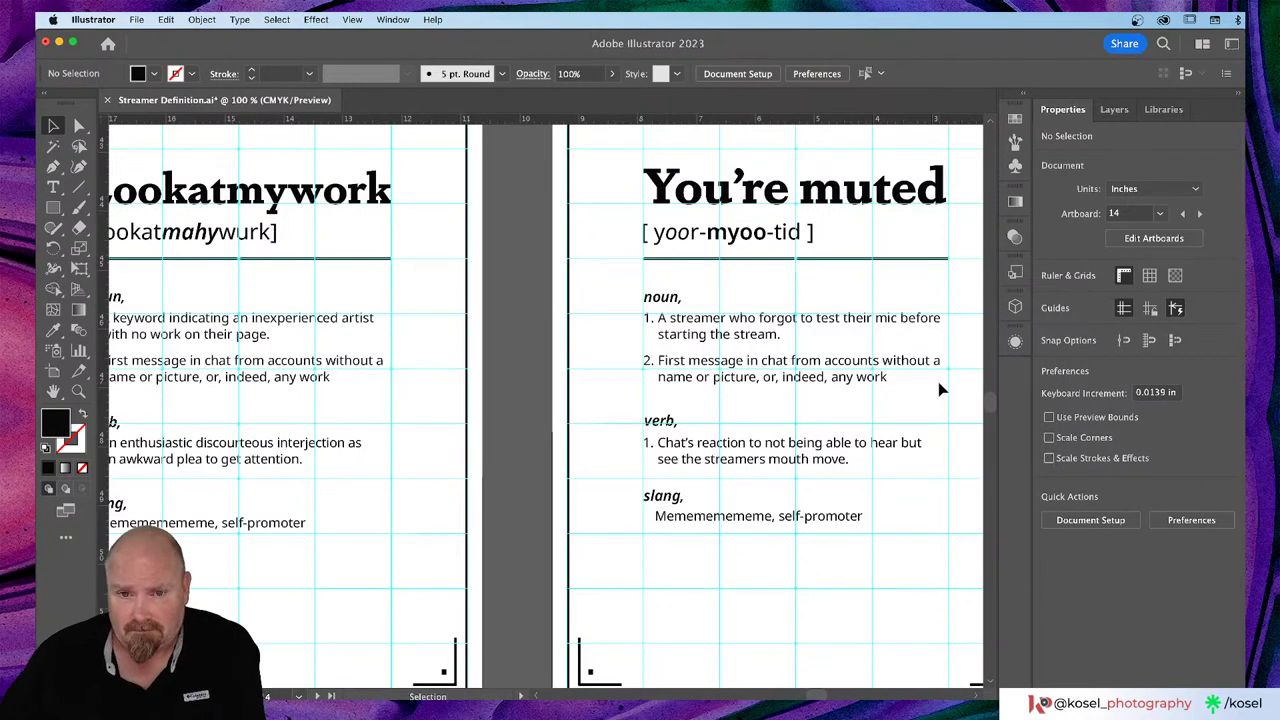
scroll(903, 366, "right", 5)
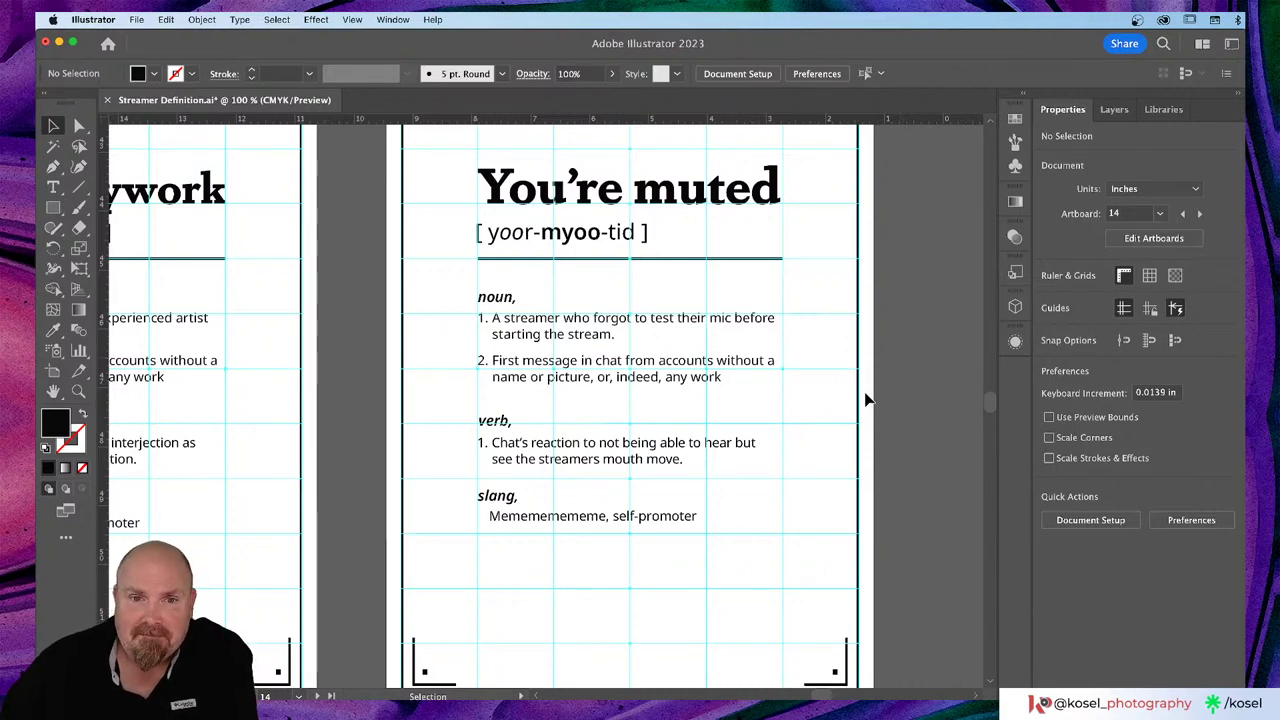
scroll(865, 395, "up", 2)
scroll(865, 400, "down", 1)
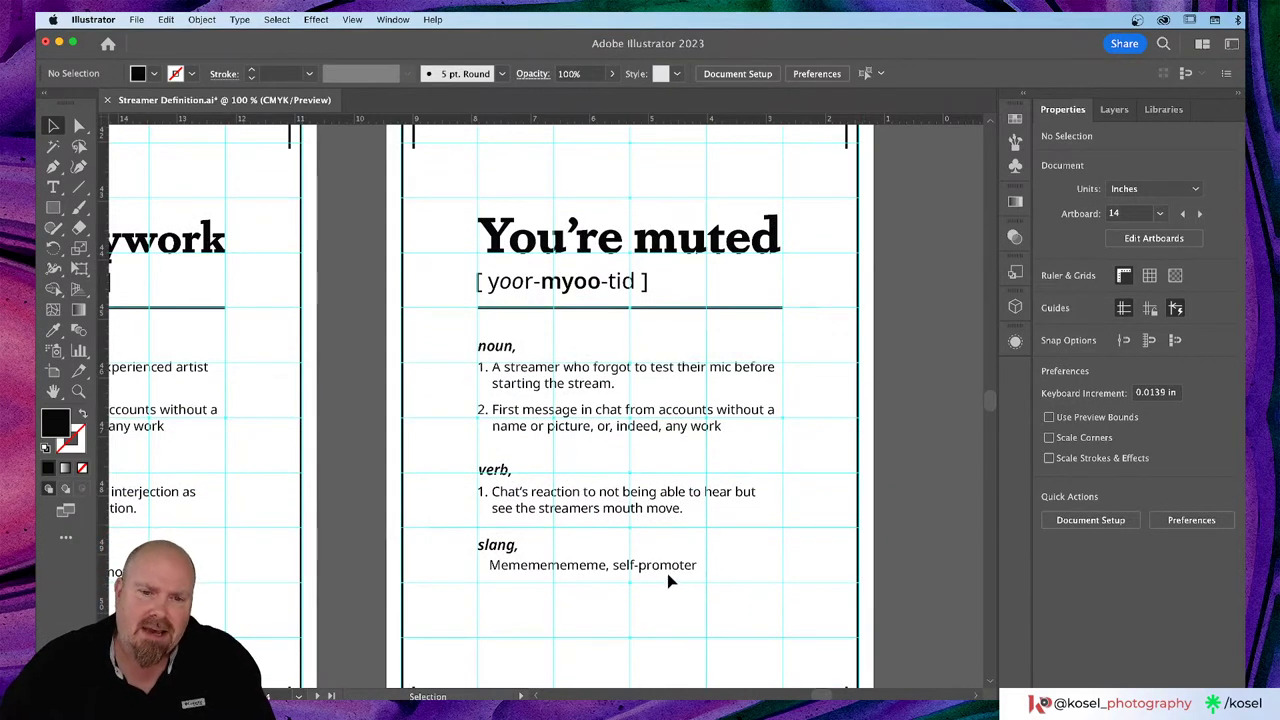
Step: Delete the "You're muted" card's slang heading and text, and widen its verb definition frame to about 5.18 in at the right text guide
left_click(533, 570)
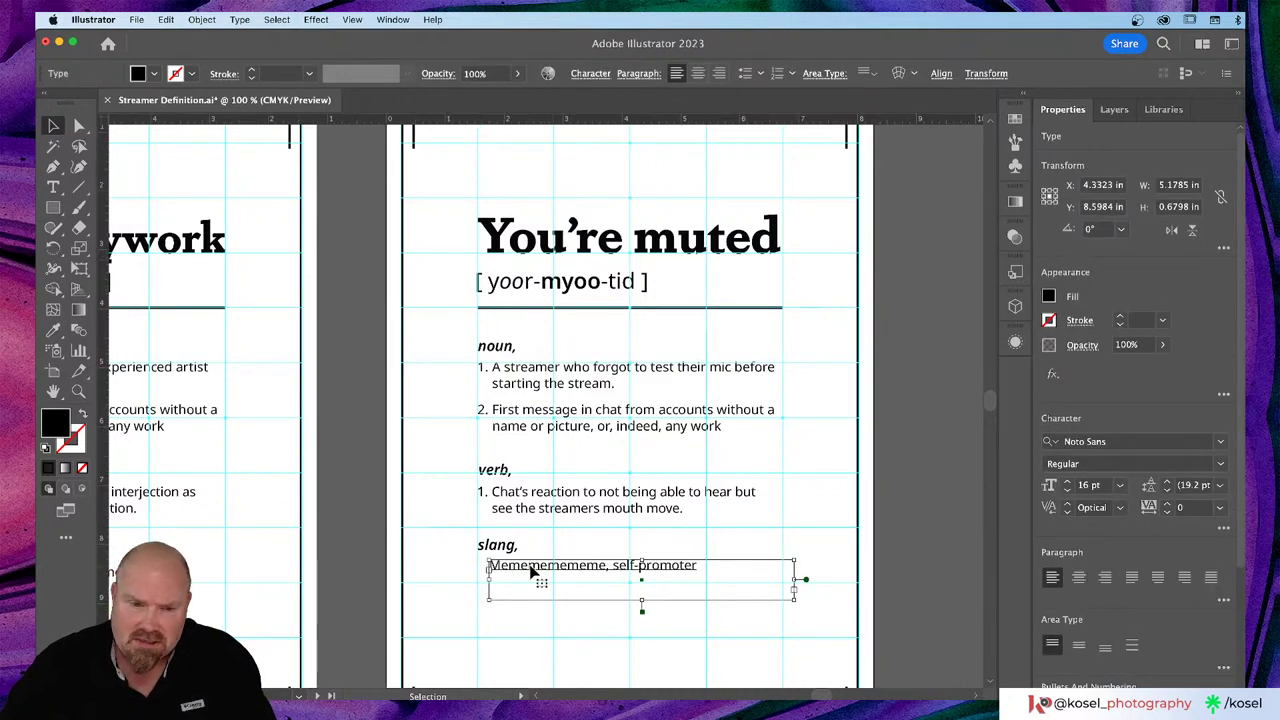
key("Delete")
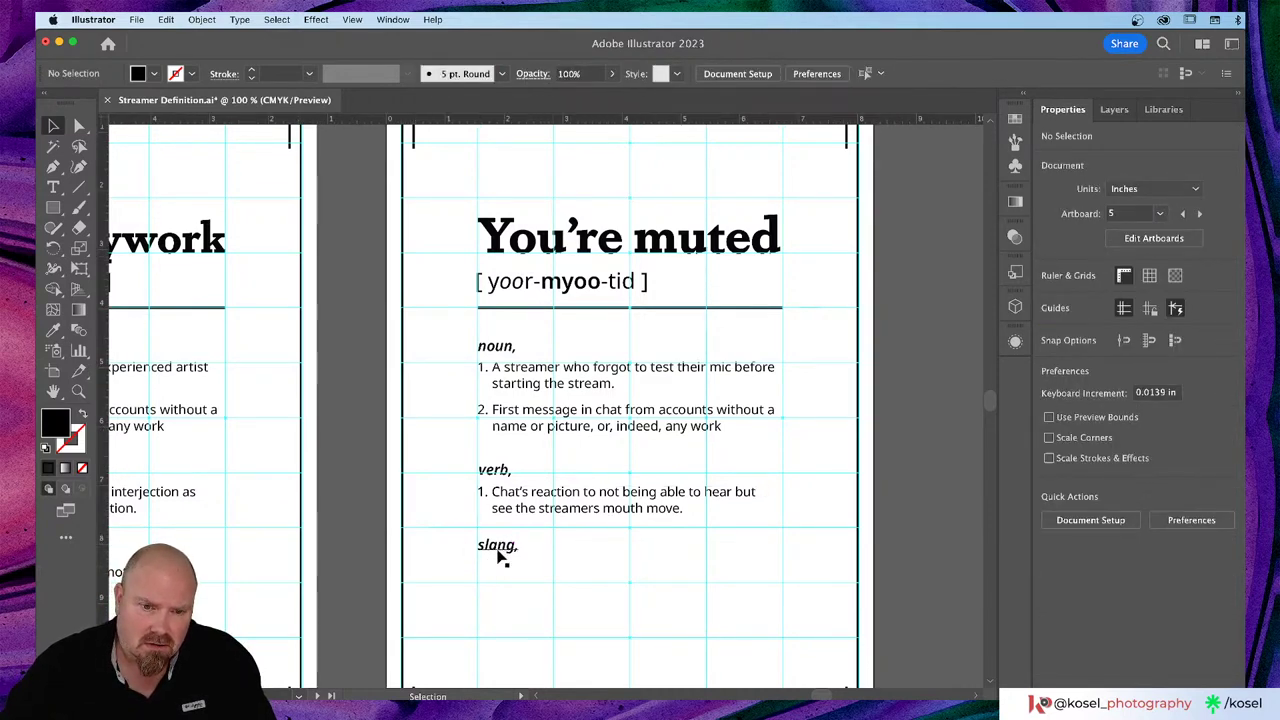
left_click(500, 550)
key("Delete")
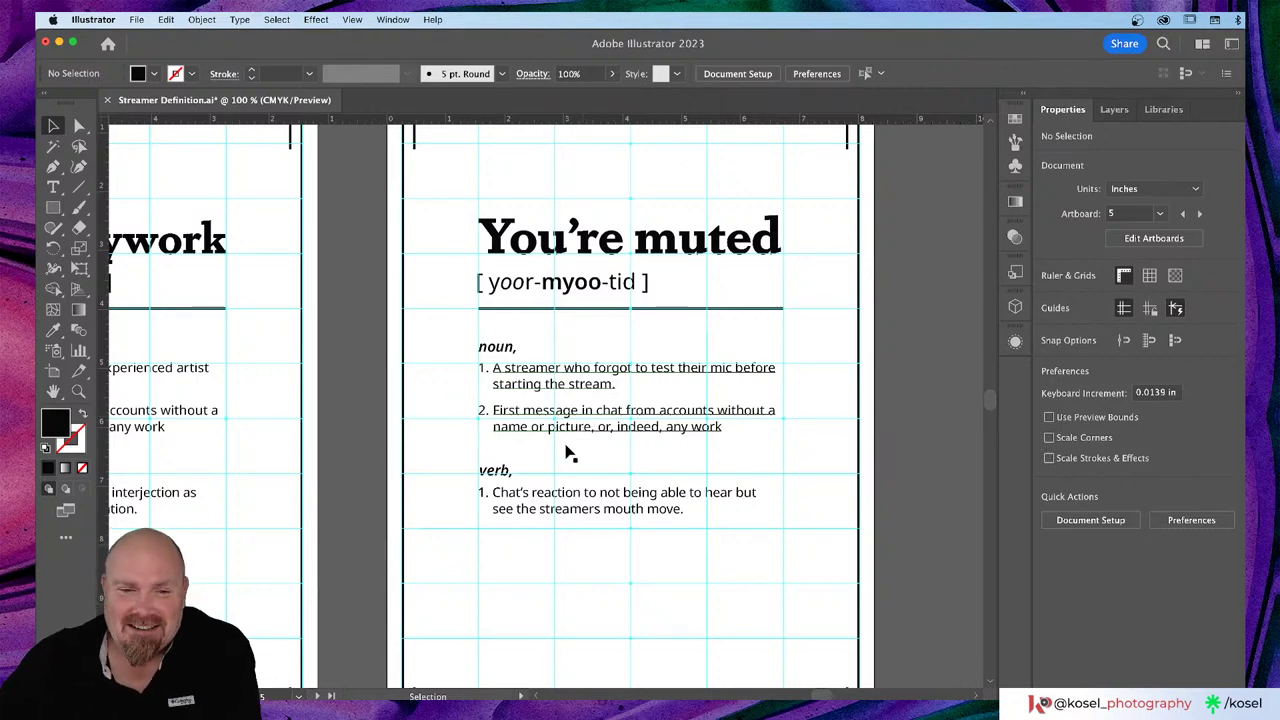
left_click(616, 514)
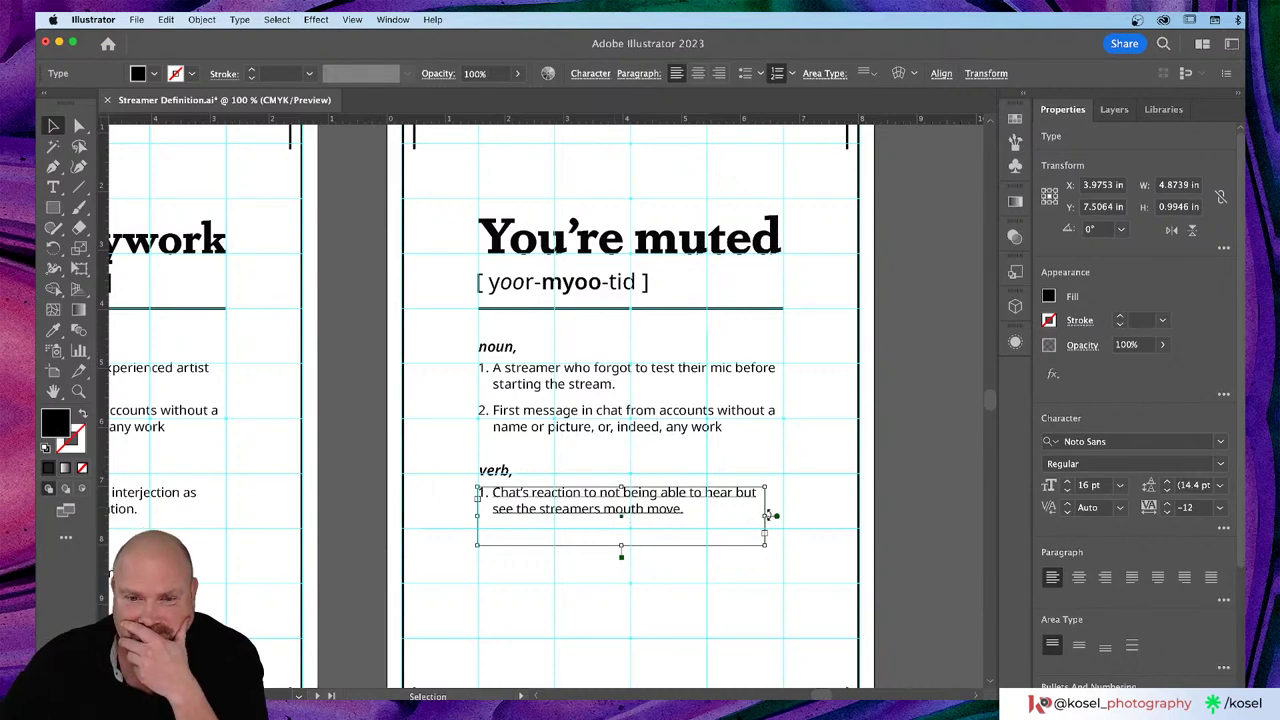
left_click_drag(766, 516, 784, 515)
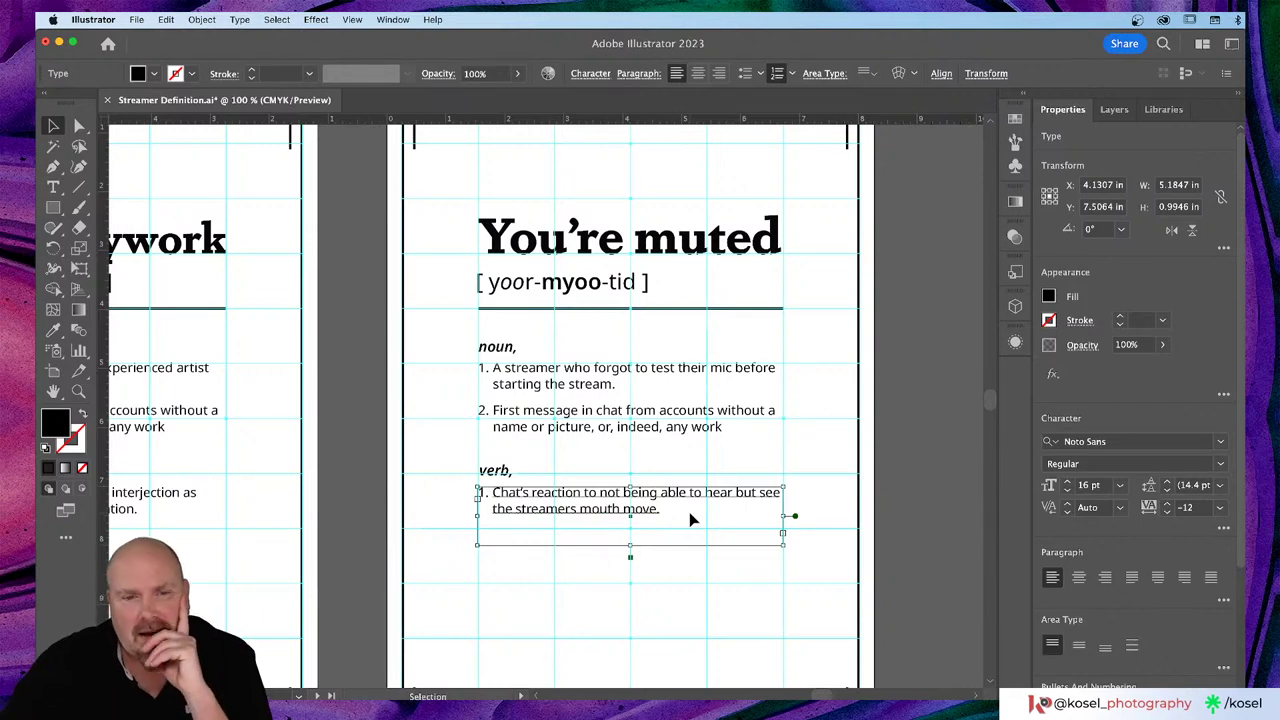
Step: Delete the second noun definition from the "You're muted" card and shorten the noun text frame to fit the remaining definition
left_click(641, 430)
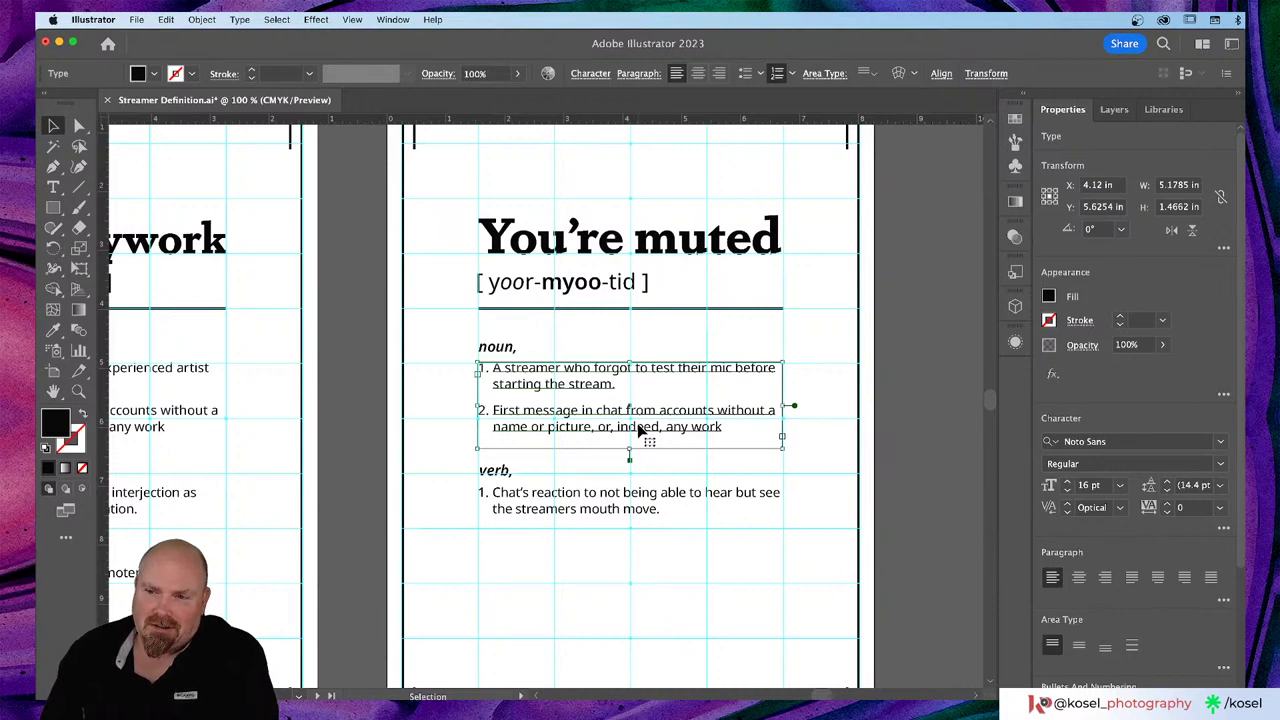
double_click(720, 426)
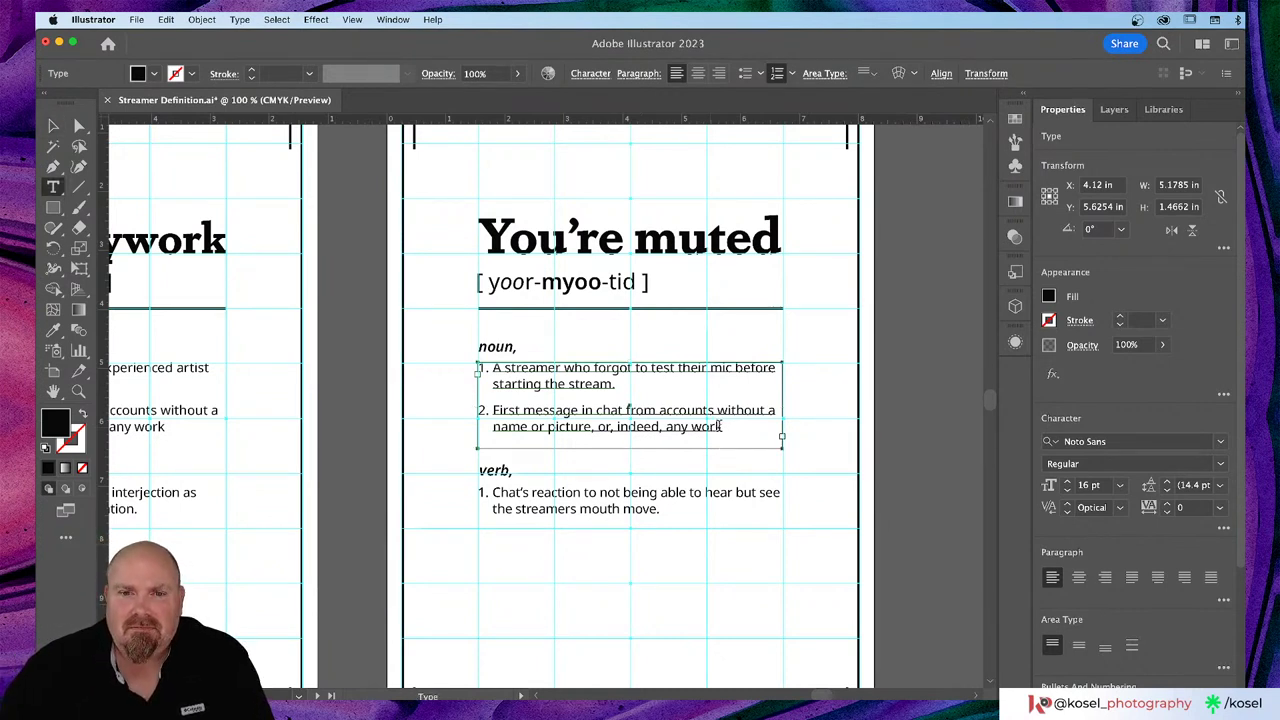
left_click_drag(722, 428, 522, 410)
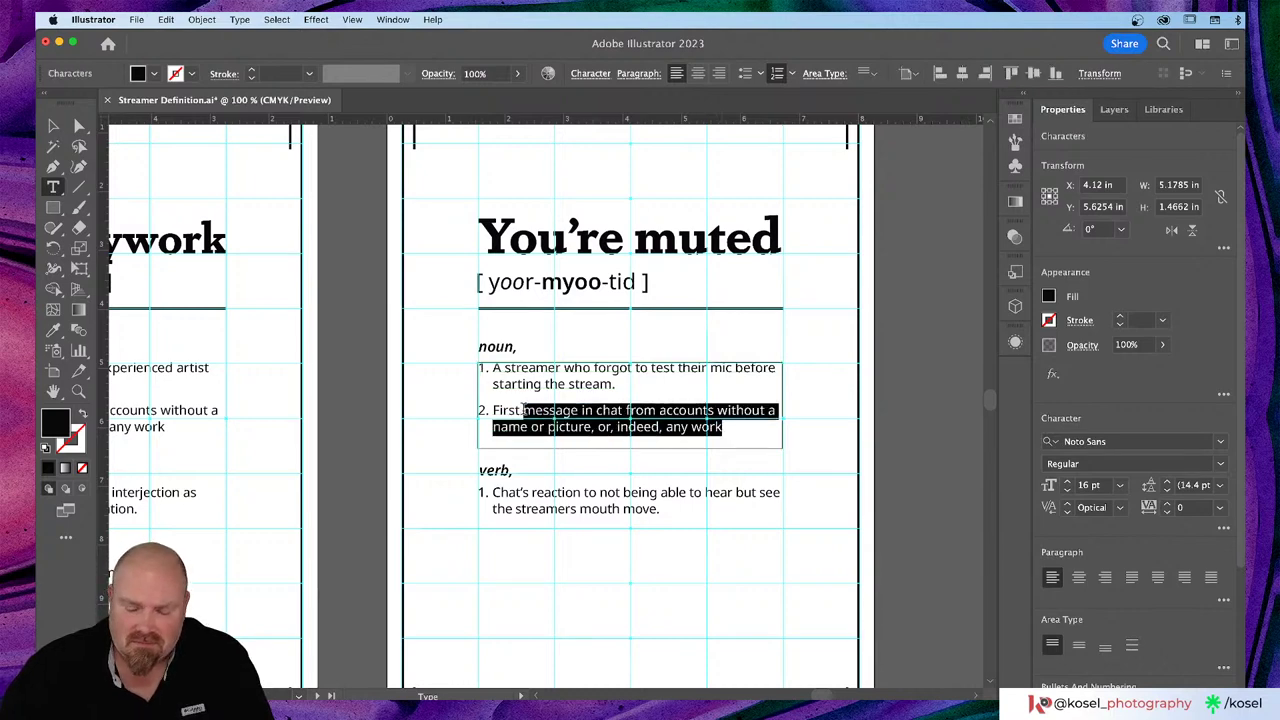
key("BackSpace")
key("BackSpace")
key("BackSpace")
key("BackSpace")
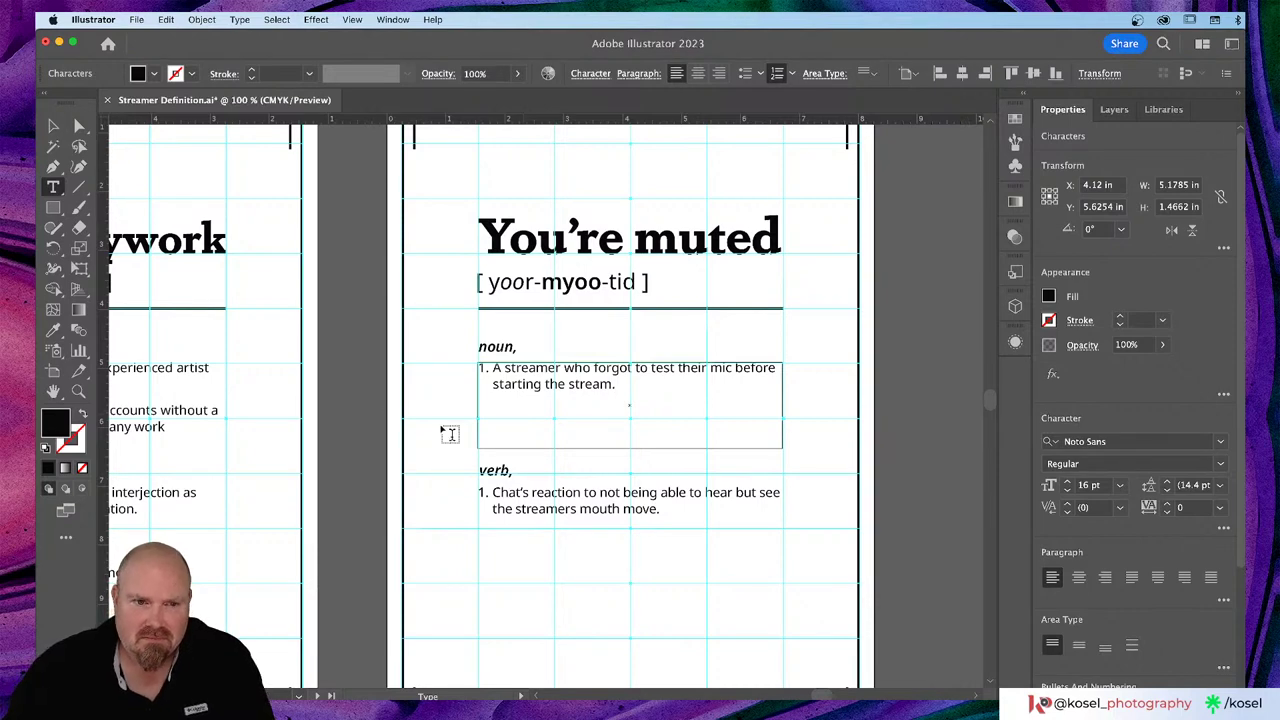
left_click(53, 125)
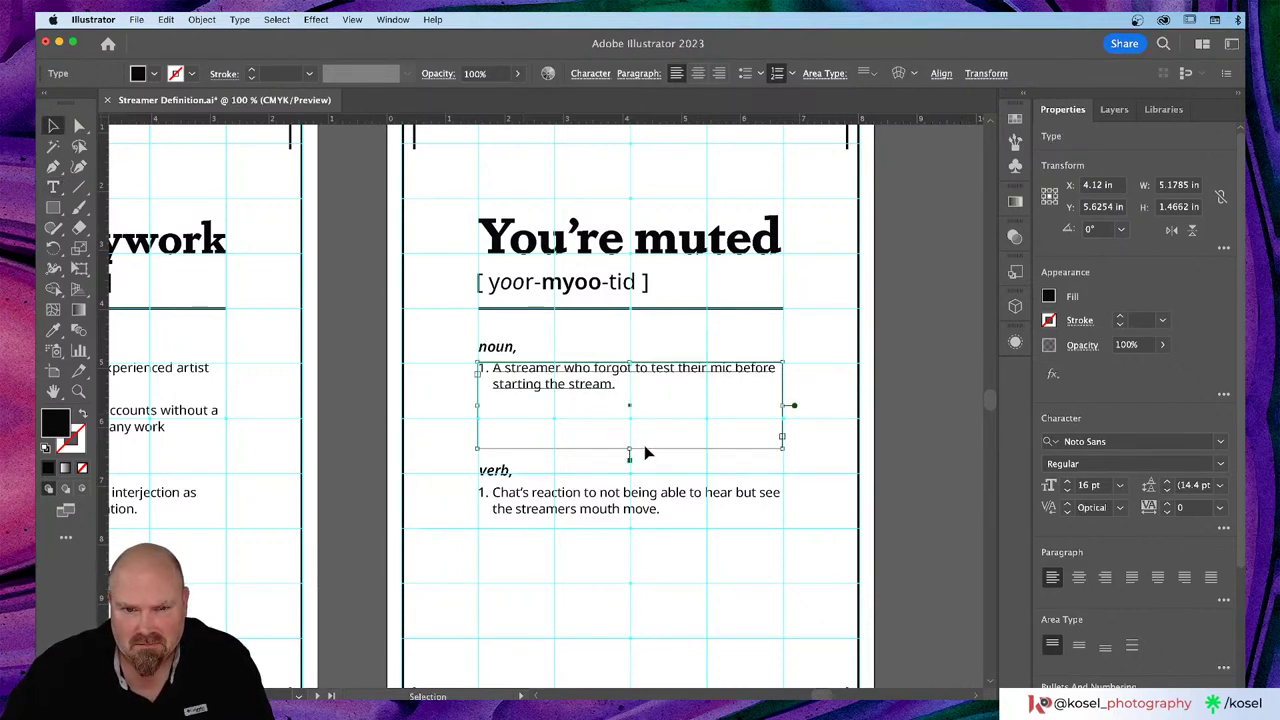
left_click_drag(630, 451, 630, 405)
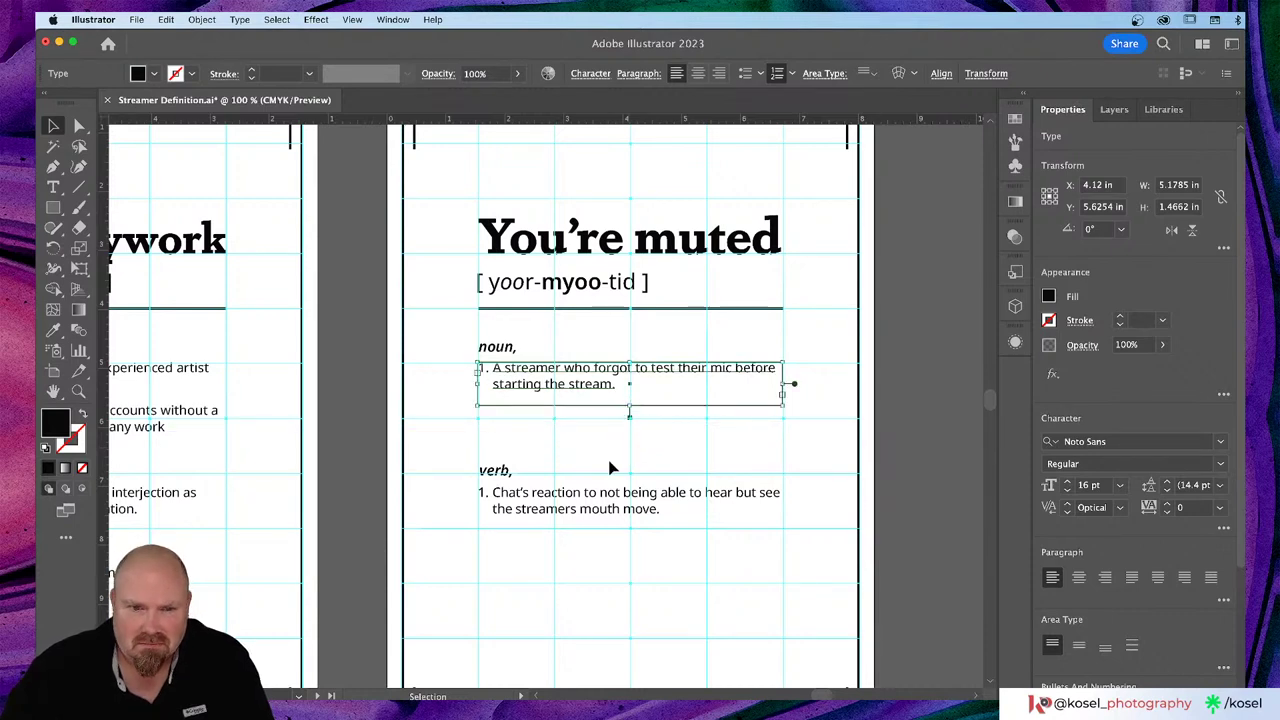
Step: Move the "You're muted" card's verb heading and definition up together about 0.97 in, just below the noun text frame
left_click(498, 470)
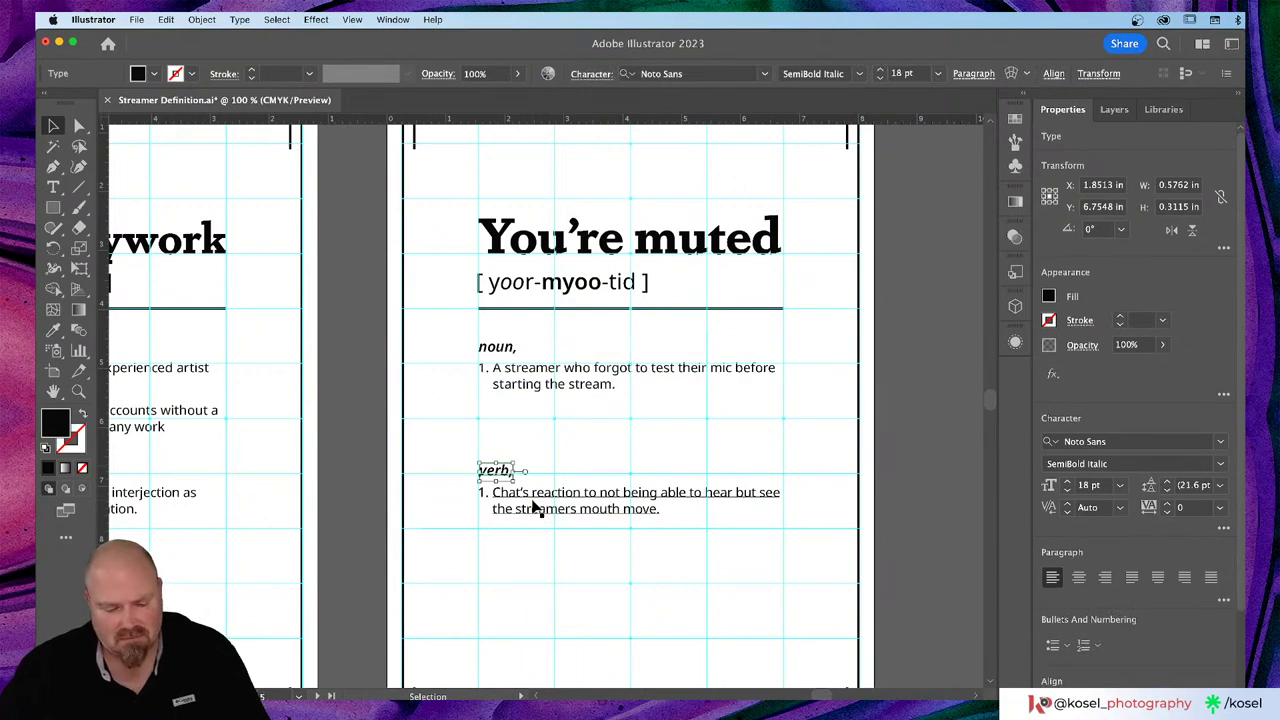
left_click(535, 505, "shift")
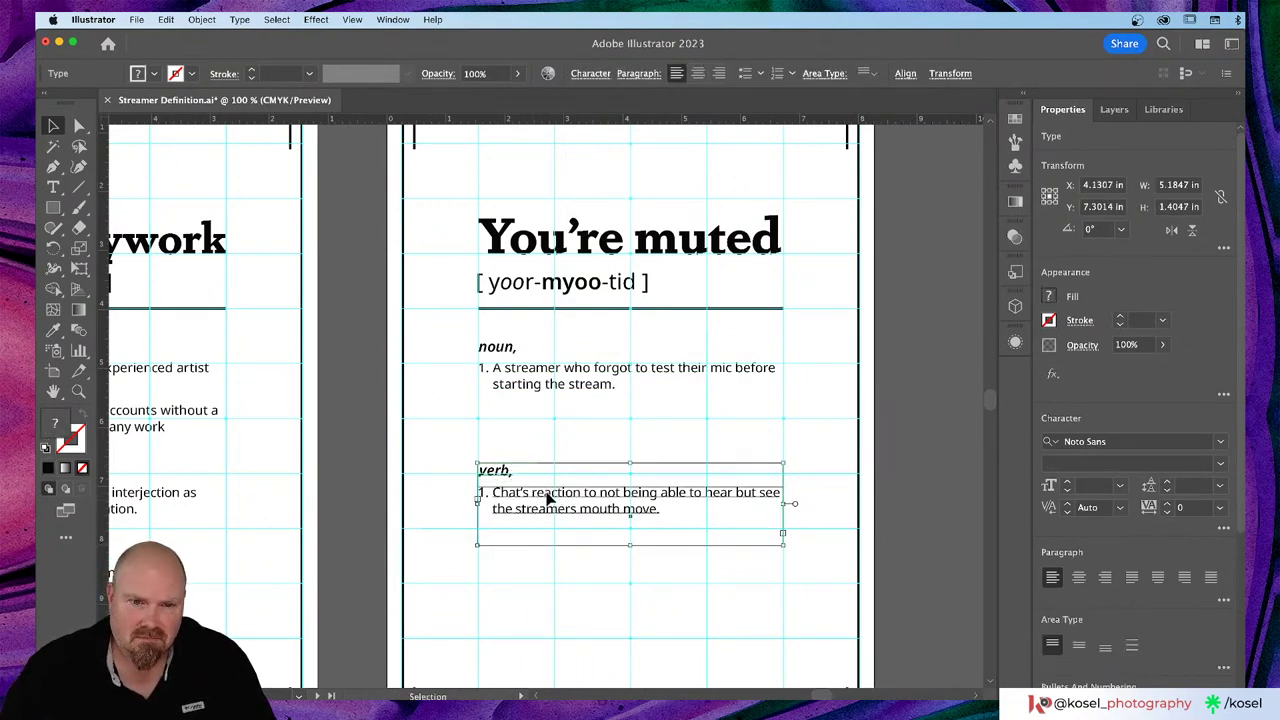
left_click_drag(543, 492, 554, 455)
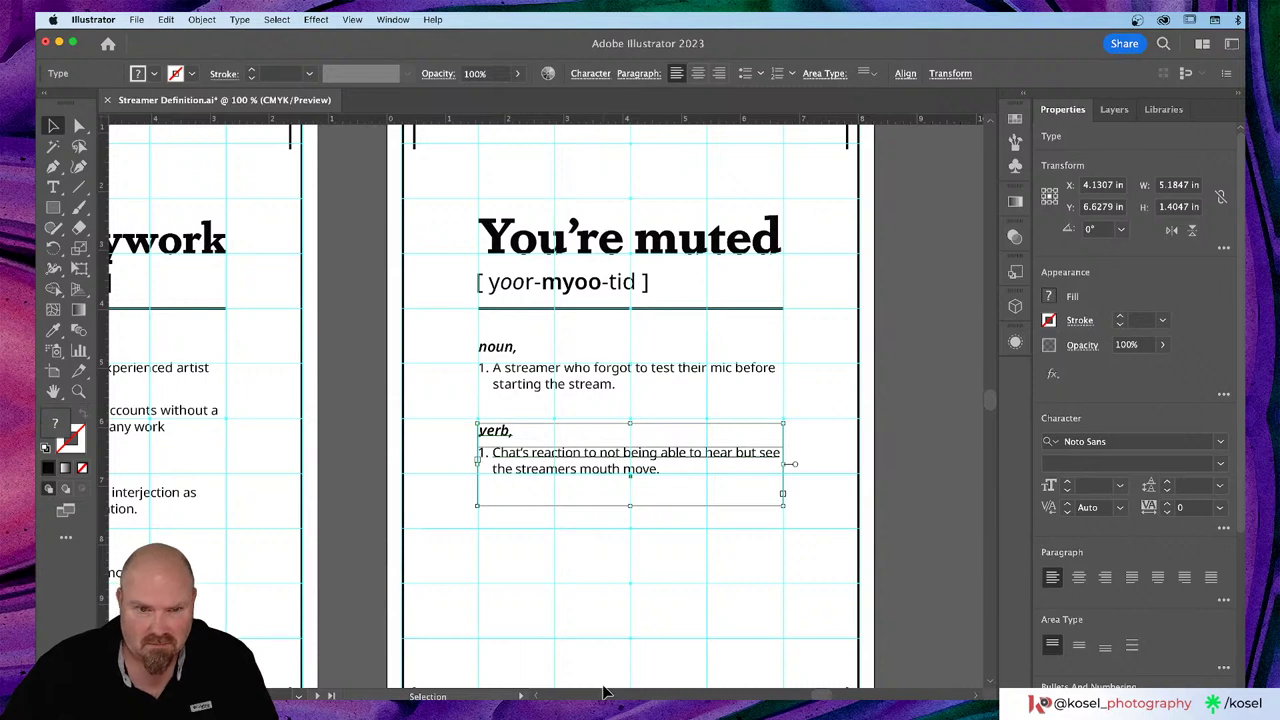
key("Up")
key("Up")
key("Up")
key("Up")
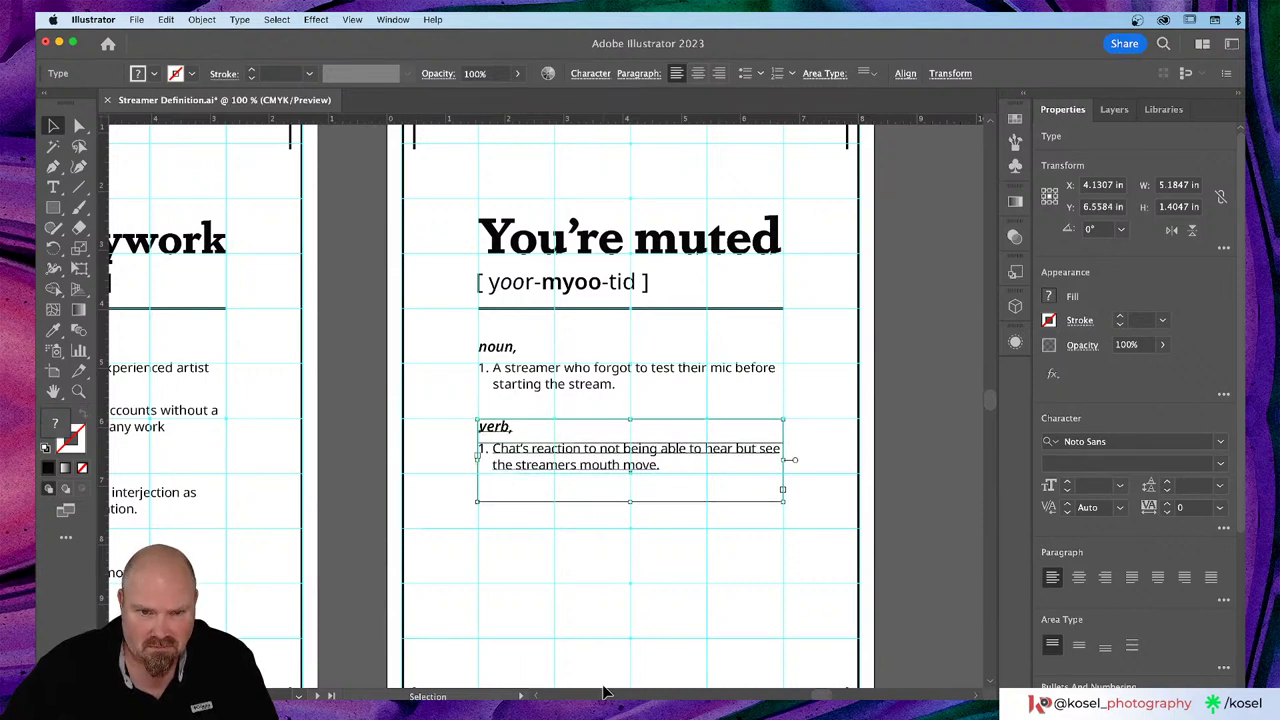
key("Up")
key("Up")
key("Up")
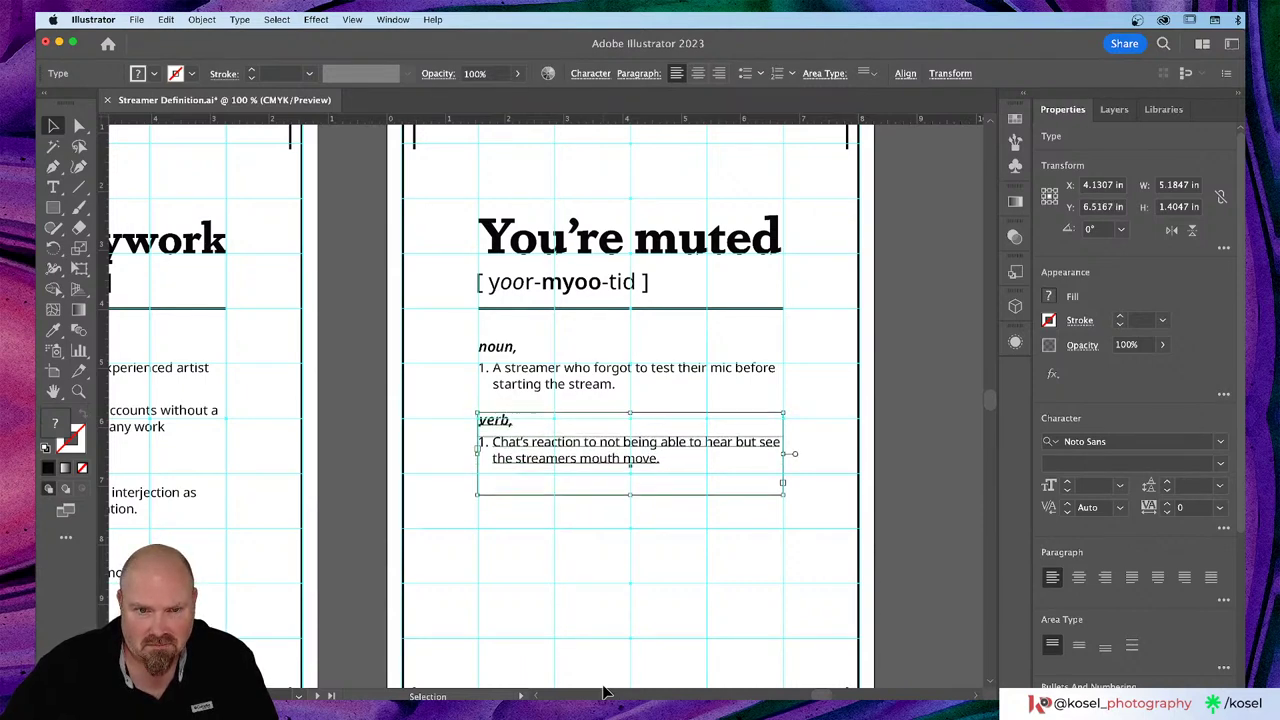
key("Up")
key("Up")
key("Up")
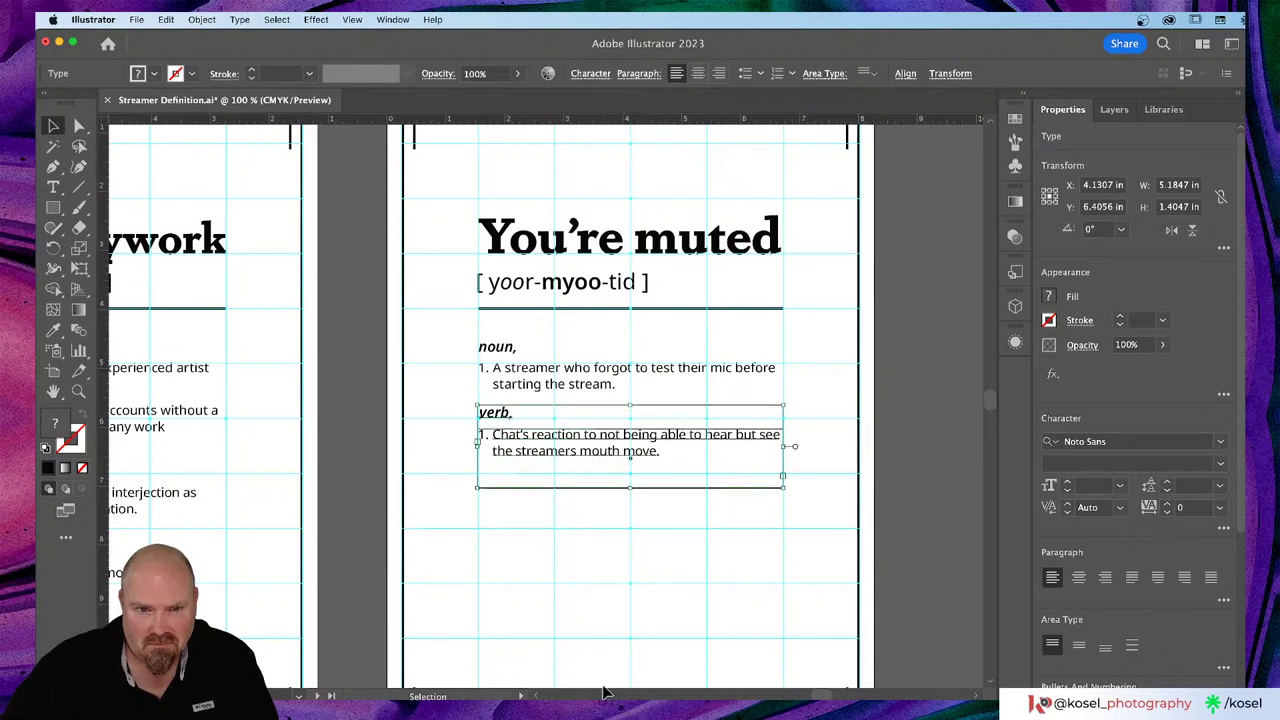
left_click(590, 576)
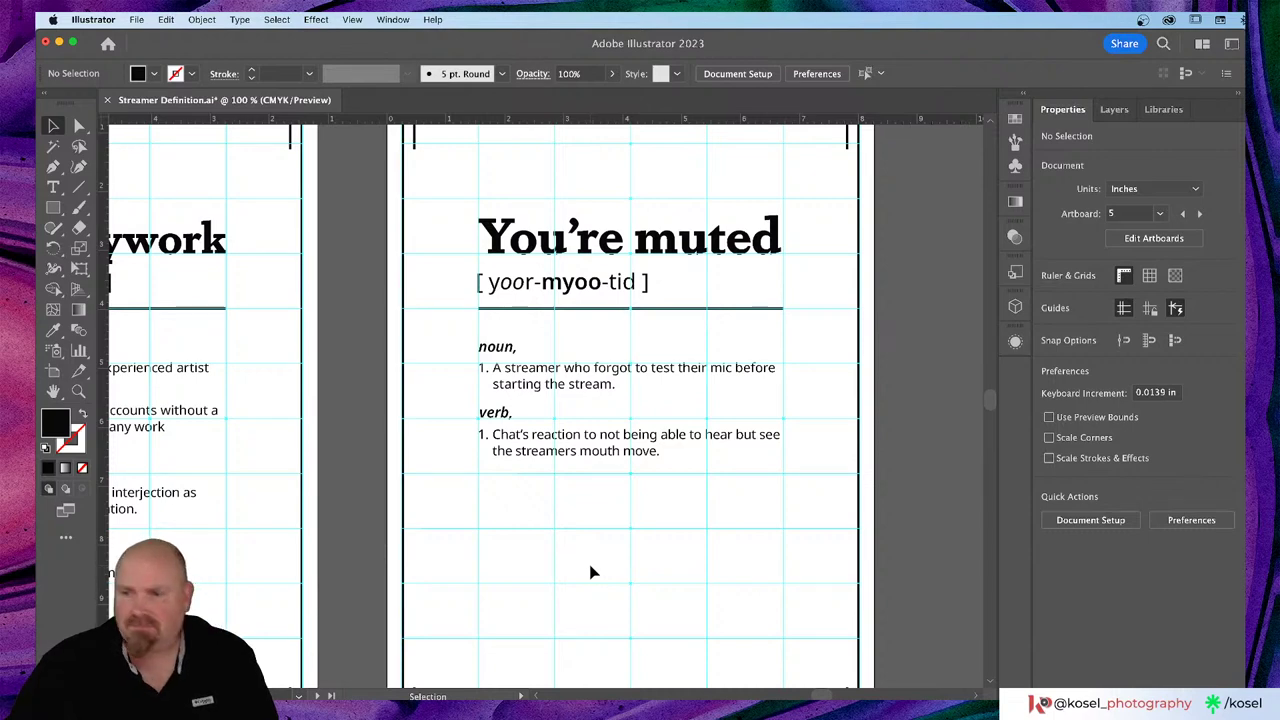
left_click(604, 447)
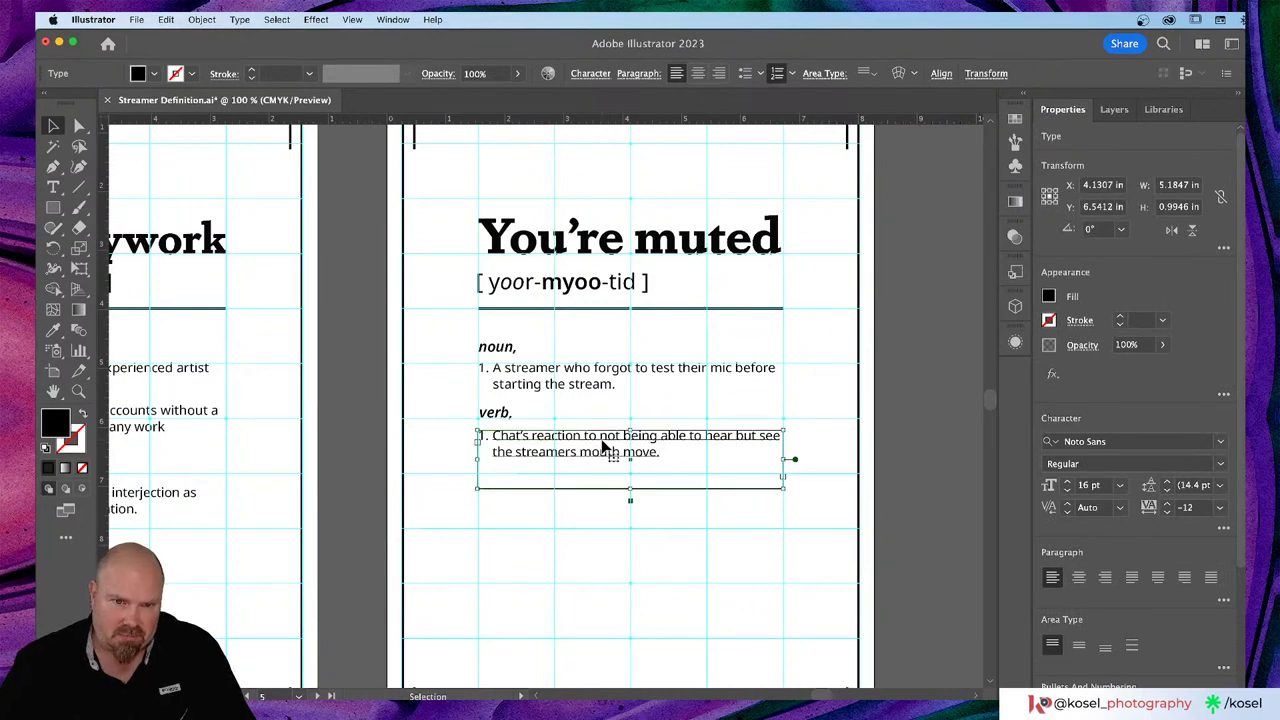
left_click(585, 513)
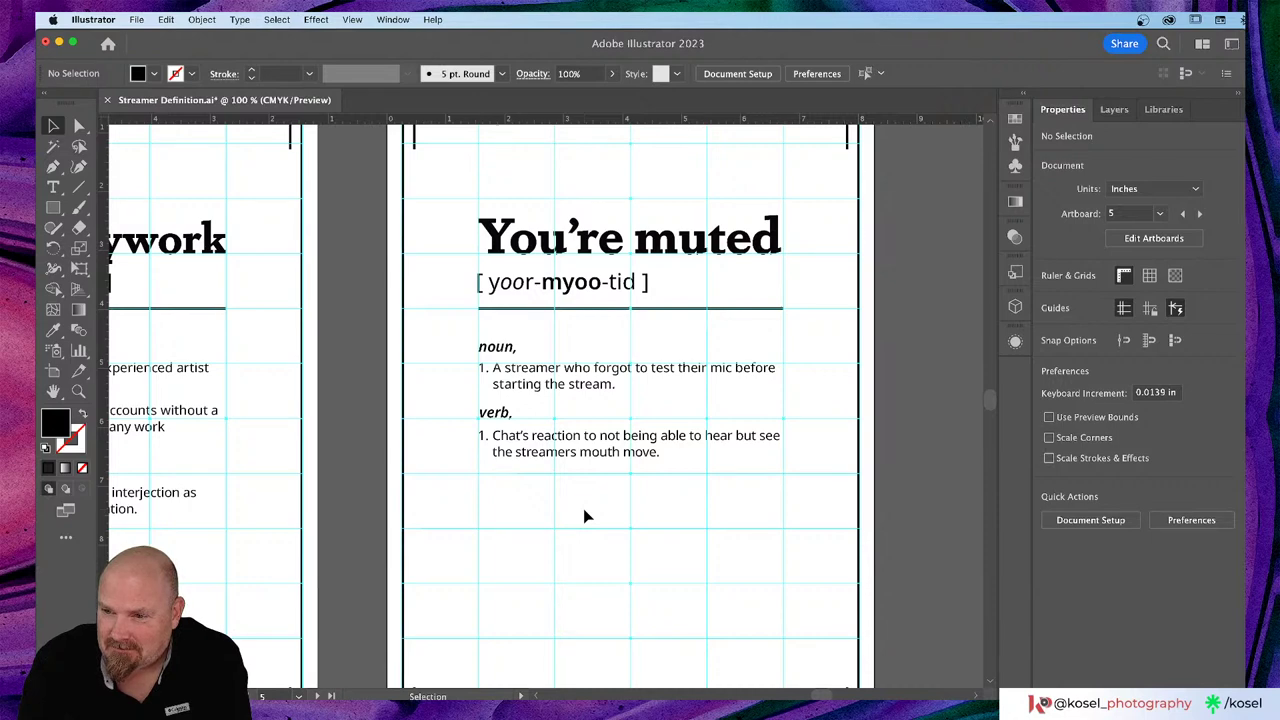
Step: Check the "You're muted" card's tightened layout, look back over the other cards and examine the Merch card's definitions
key("super+equal")
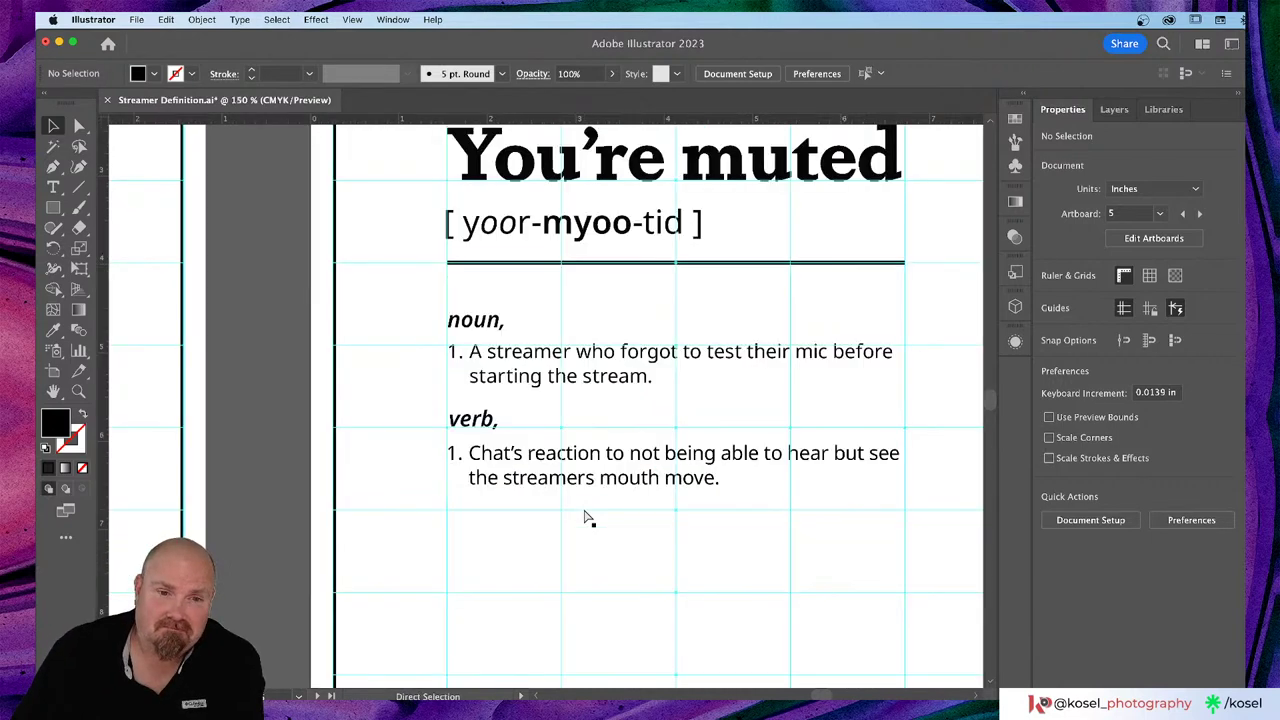
key("super+minus")
key("super+minus")
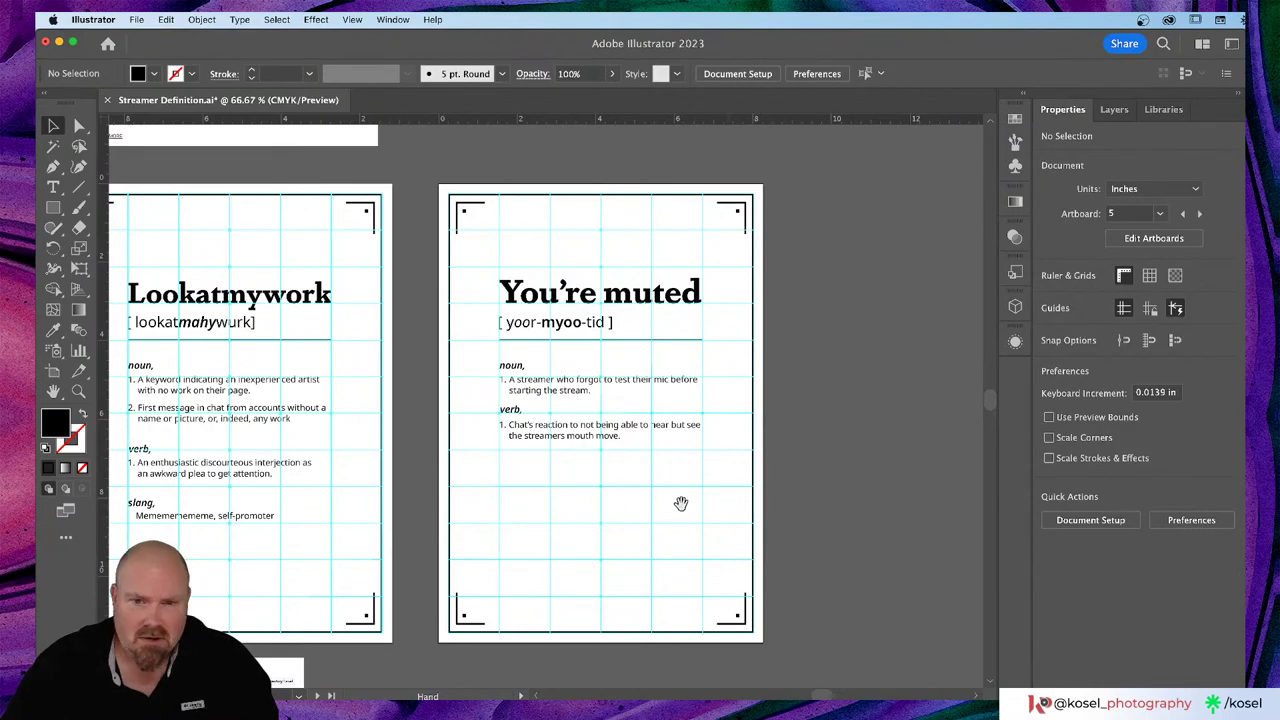
left_click_drag(704, 513, 726, 517)
scroll(726, 517, "left", 10)
scroll(726, 517, "up", 5)
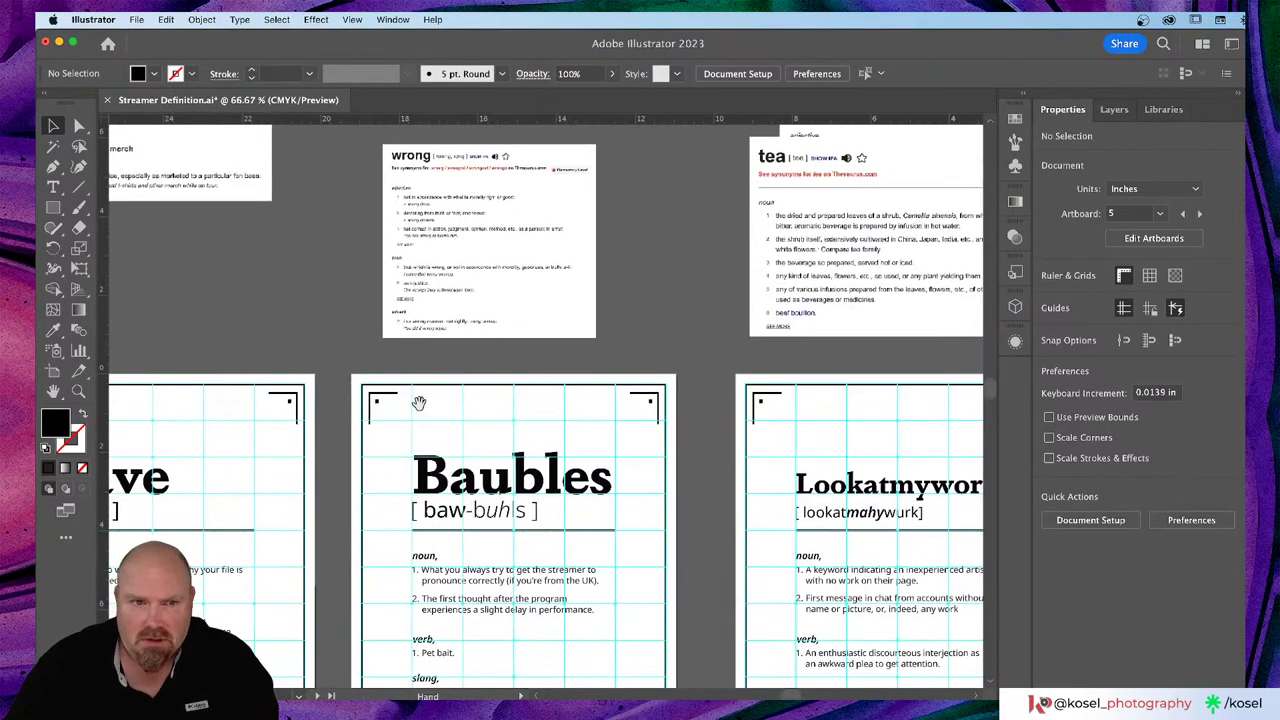
scroll(767, 605, "up", 8)
scroll(767, 605, "left", 4)
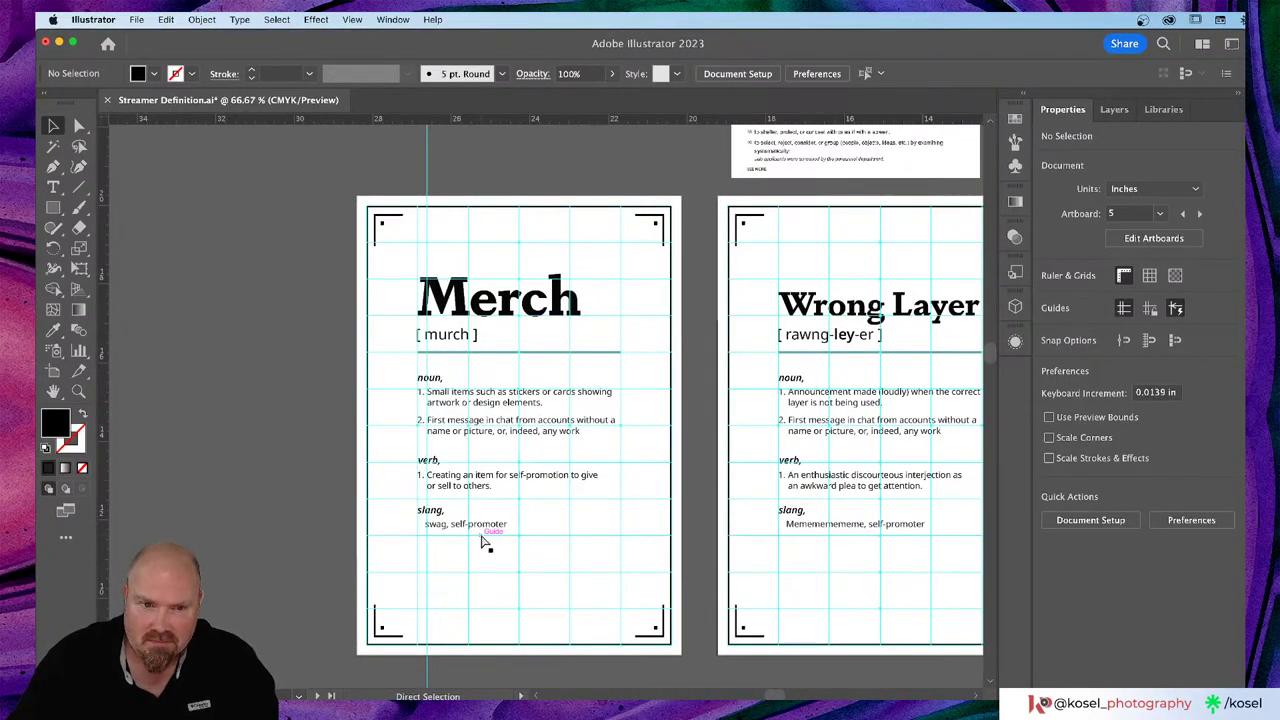
key("super+equal")
key("super+equal")
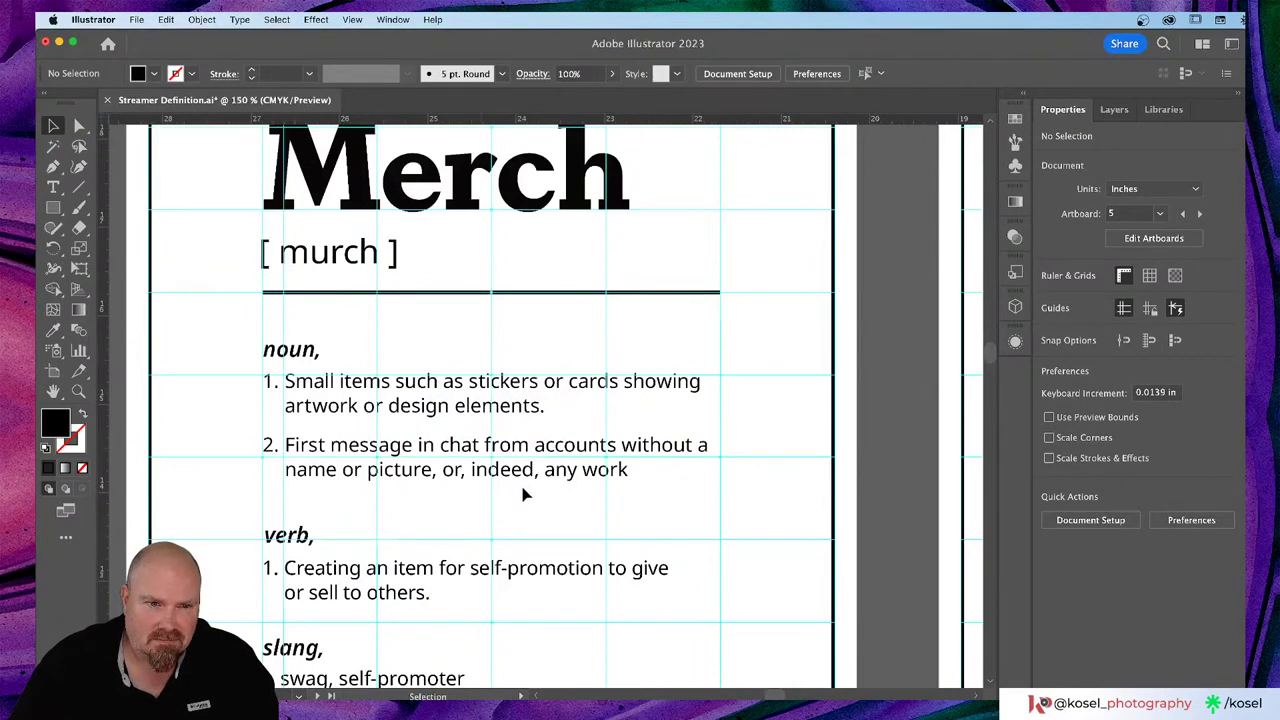
Step: Remove ", self-promoter" from the Merch card's slang text, keeping only "swag"
scroll(524, 495, "down", 3)
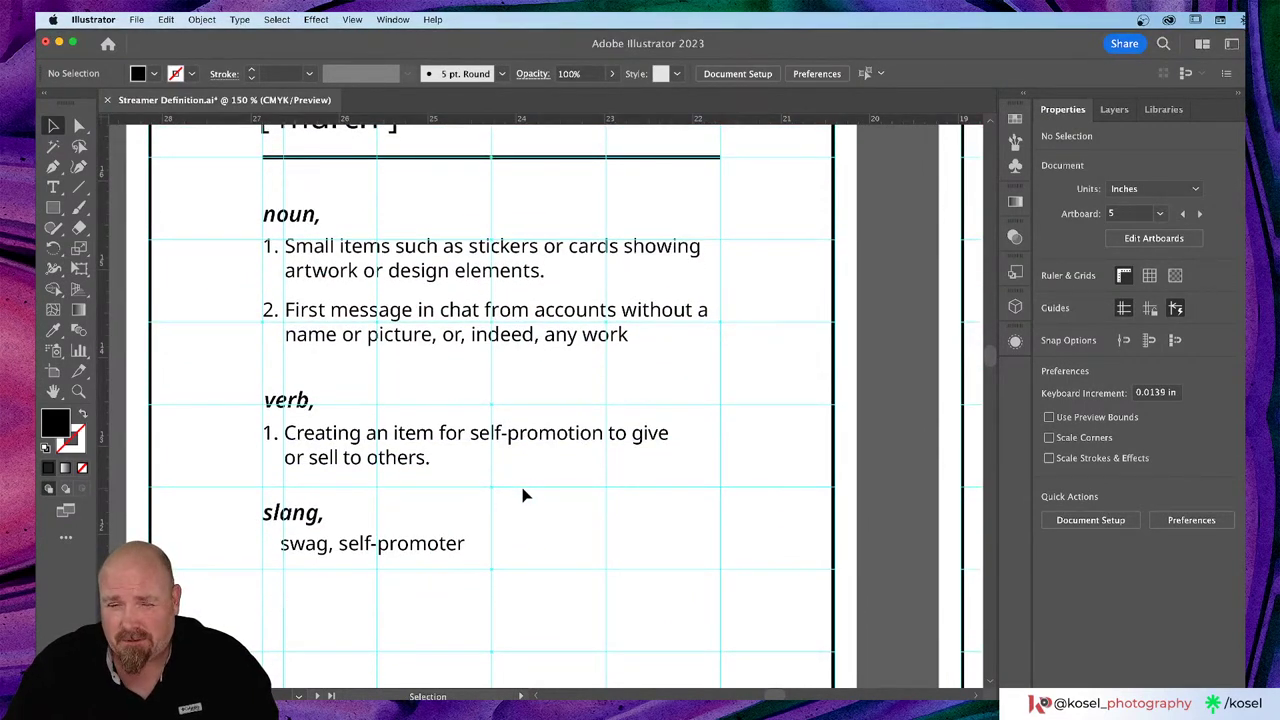
left_click(406, 552)
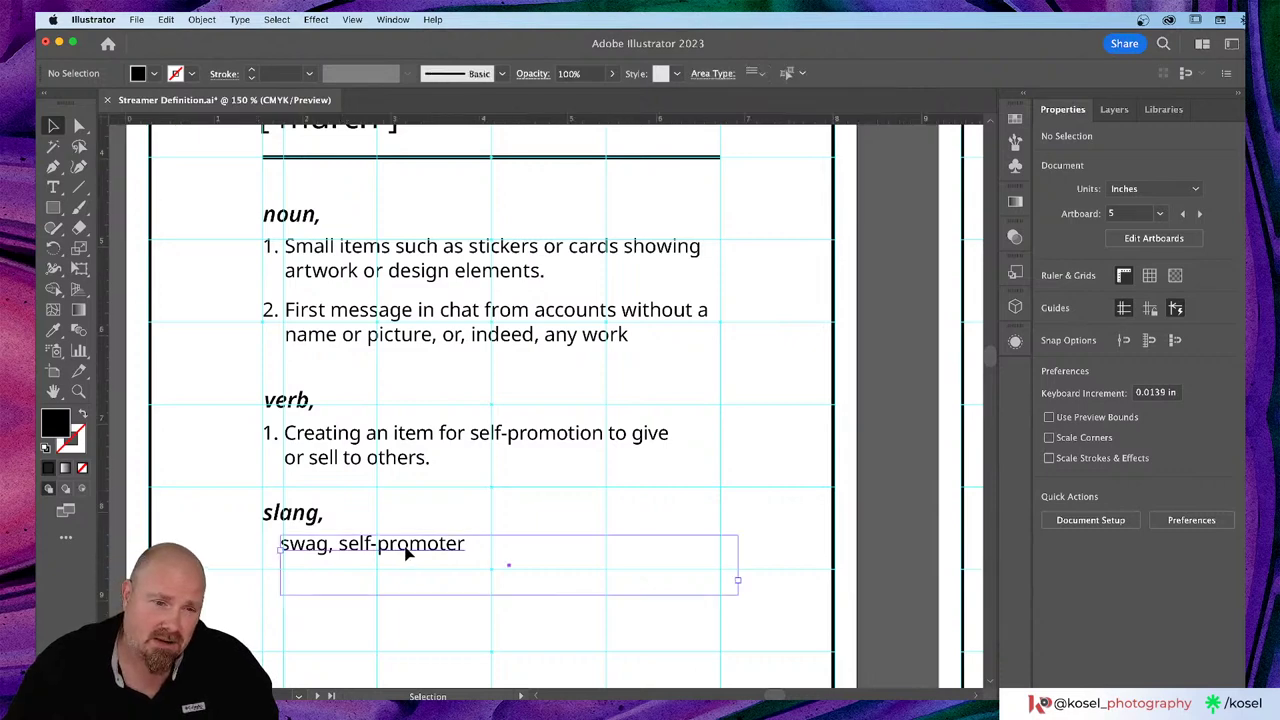
double_click(466, 543)
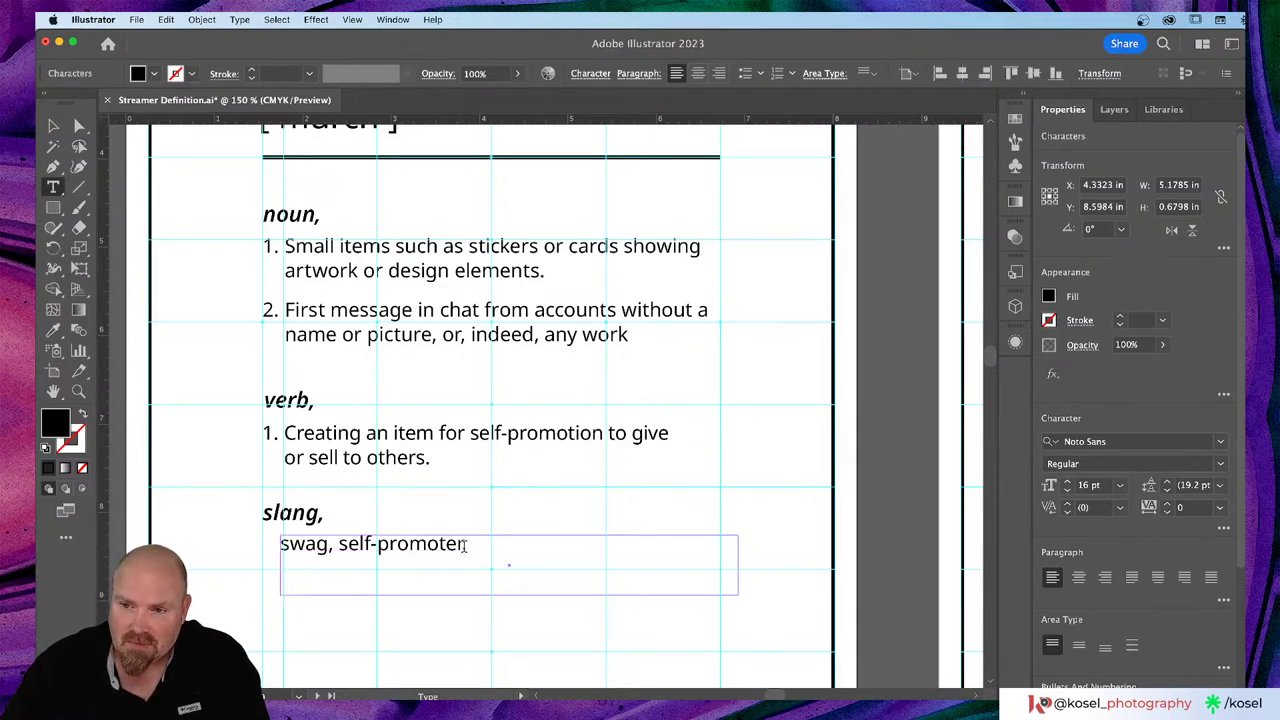
key("BackSpace")
key("BackSpace")
key("BackSpace")
key("BackSpace")
key("BackSpace")
key("BackSpace")
key("BackSpace")
key("BackSpace")
key("BackSpace")
key("BackSpace")
key("BackSpace")
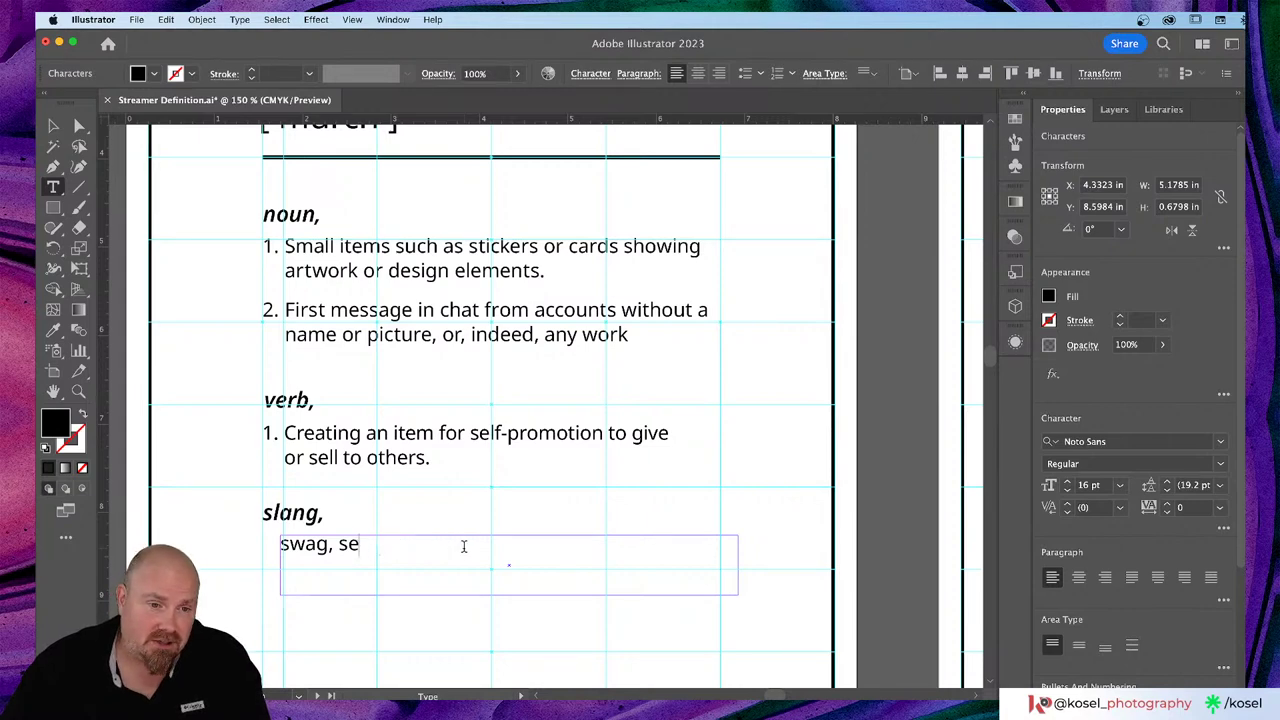
key("BackSpace")
key("BackSpace")
key("BackSpace")
key("BackSpace")
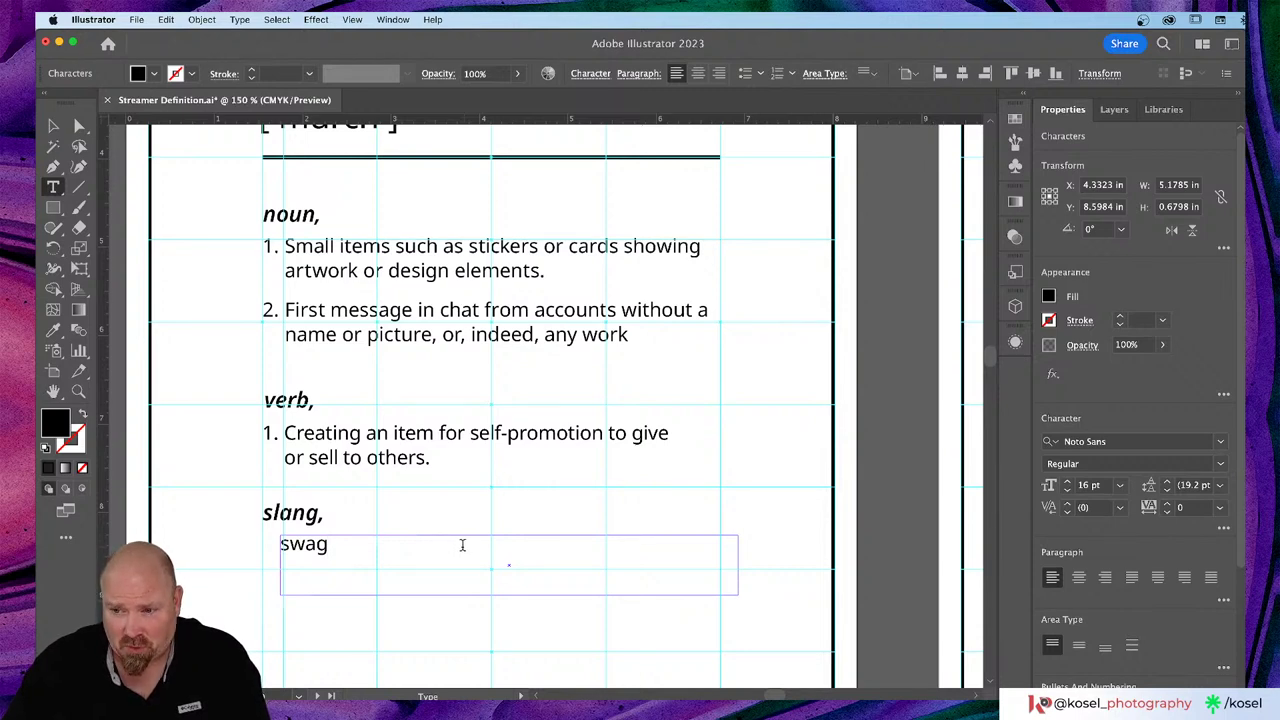
key("Escape")
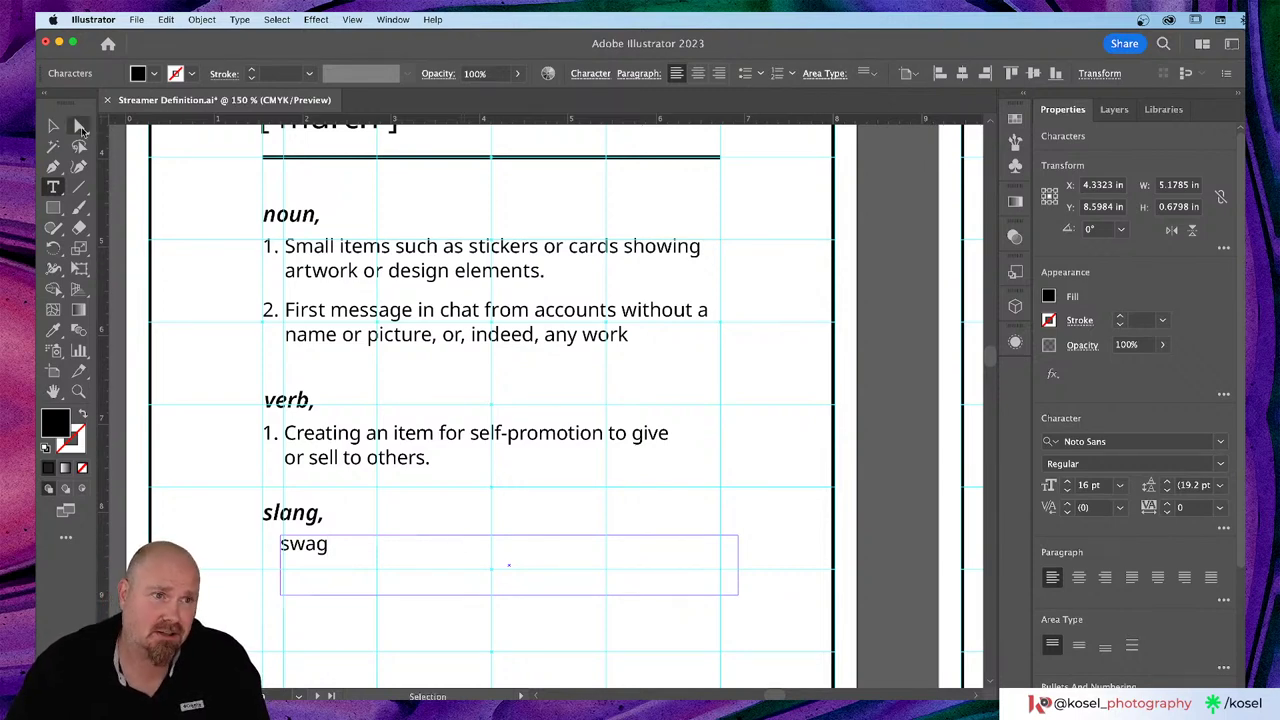
left_click(53, 126)
left_click(222, 547)
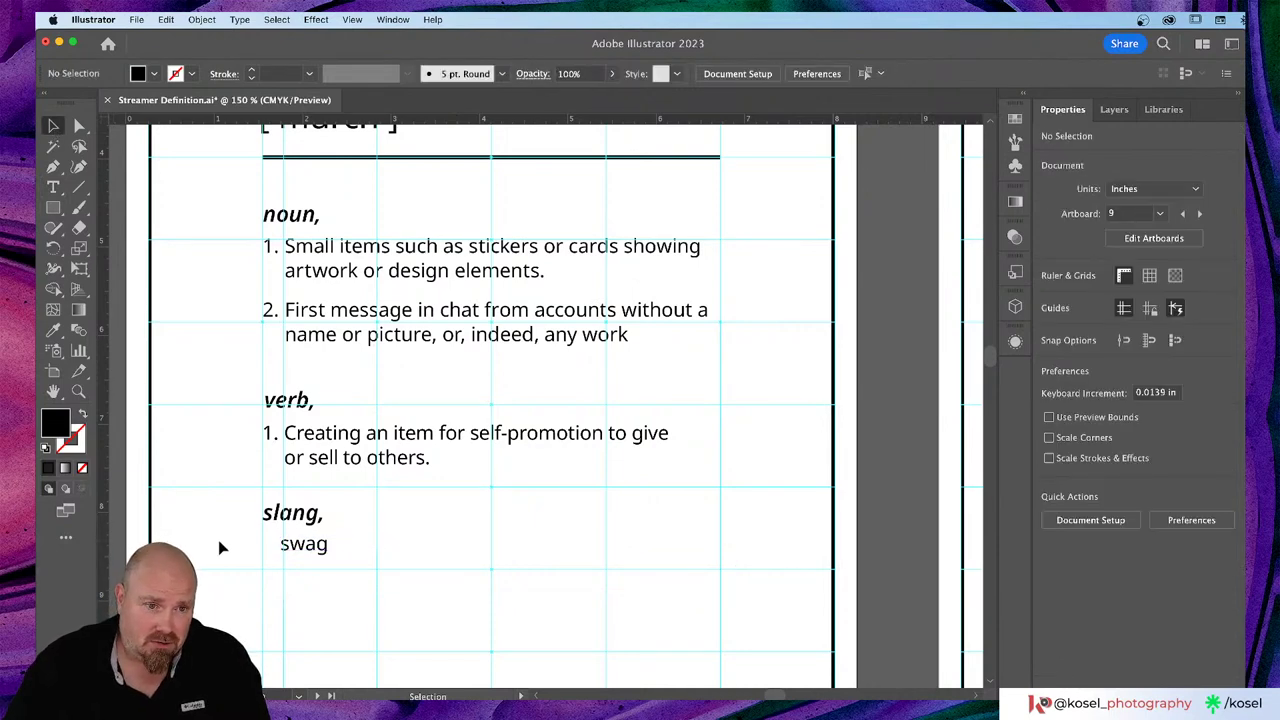
Step: Add ", goodies" after "swag" in the Merch card's slang text
scroll(222, 547, "up", 5)
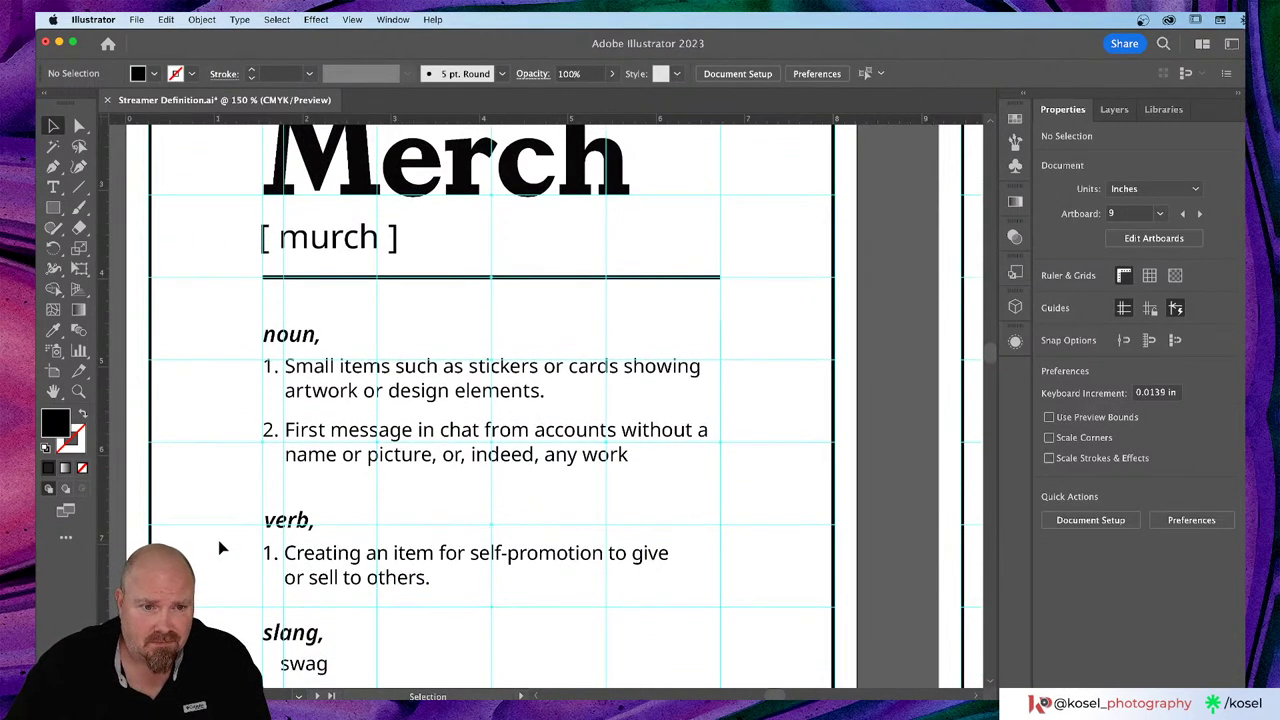
key("super+minus")
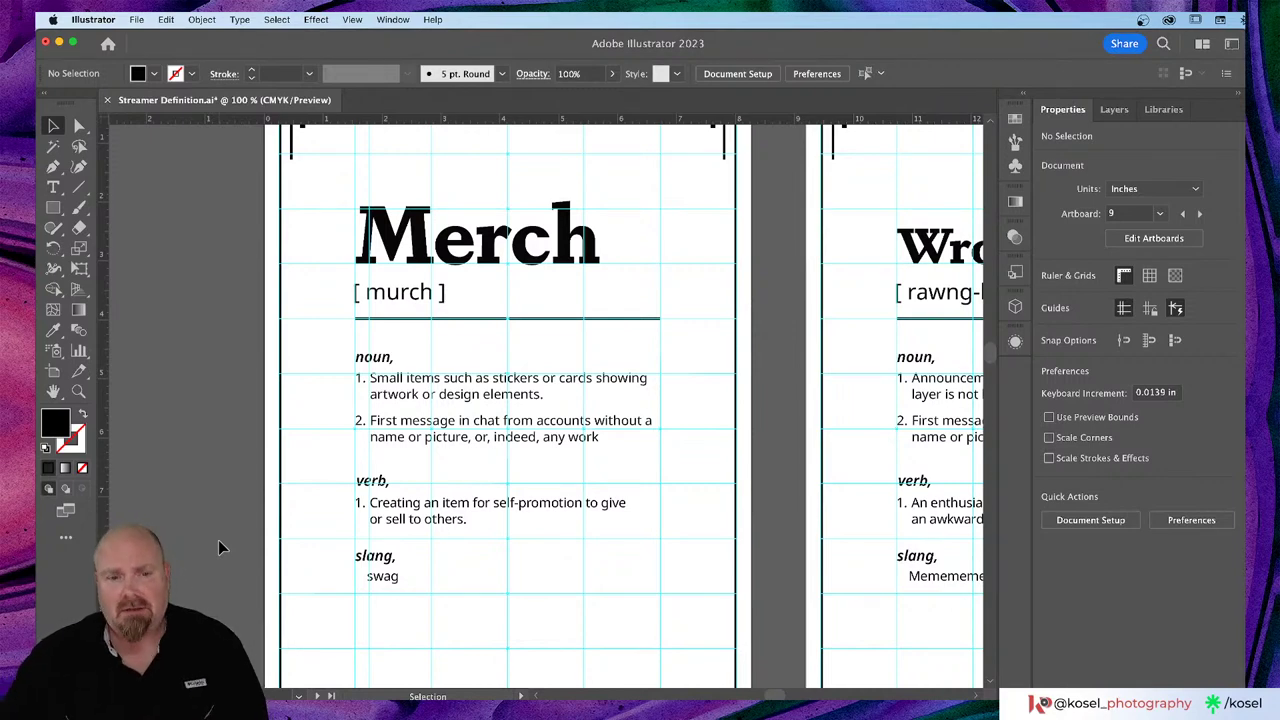
scroll(420, 443, "down", 5)
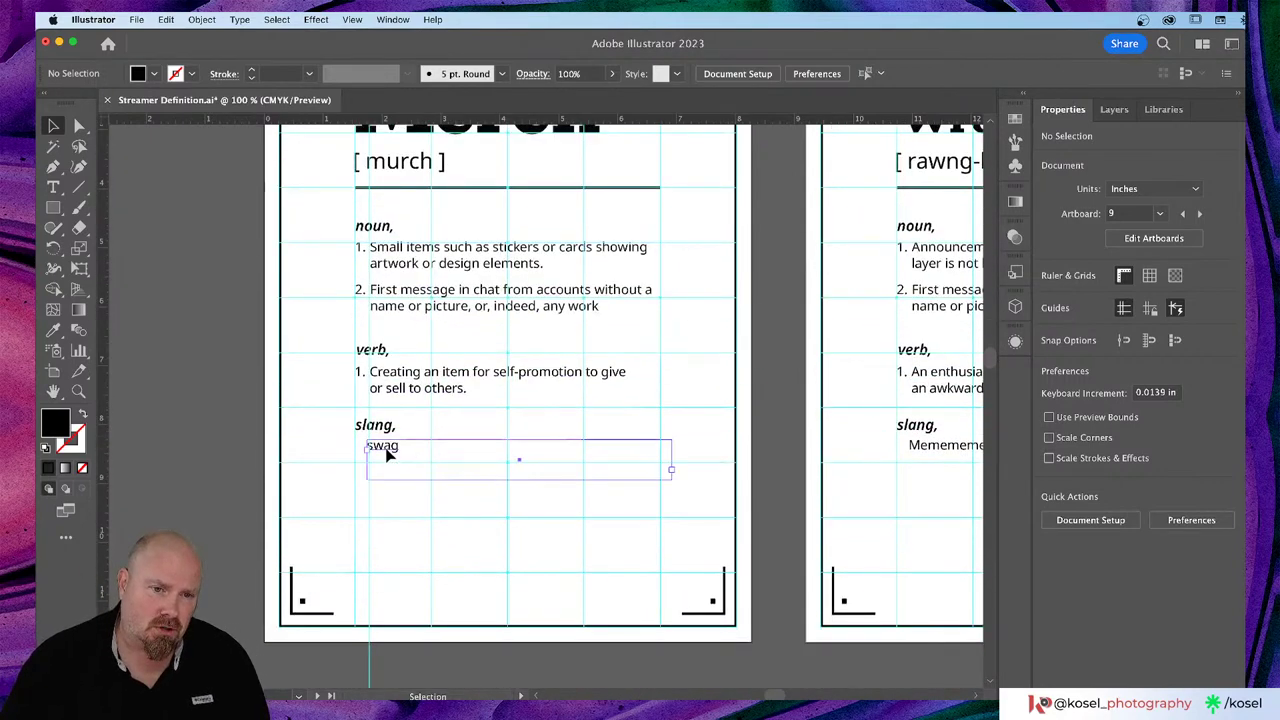
left_click(388, 453)
key("t")
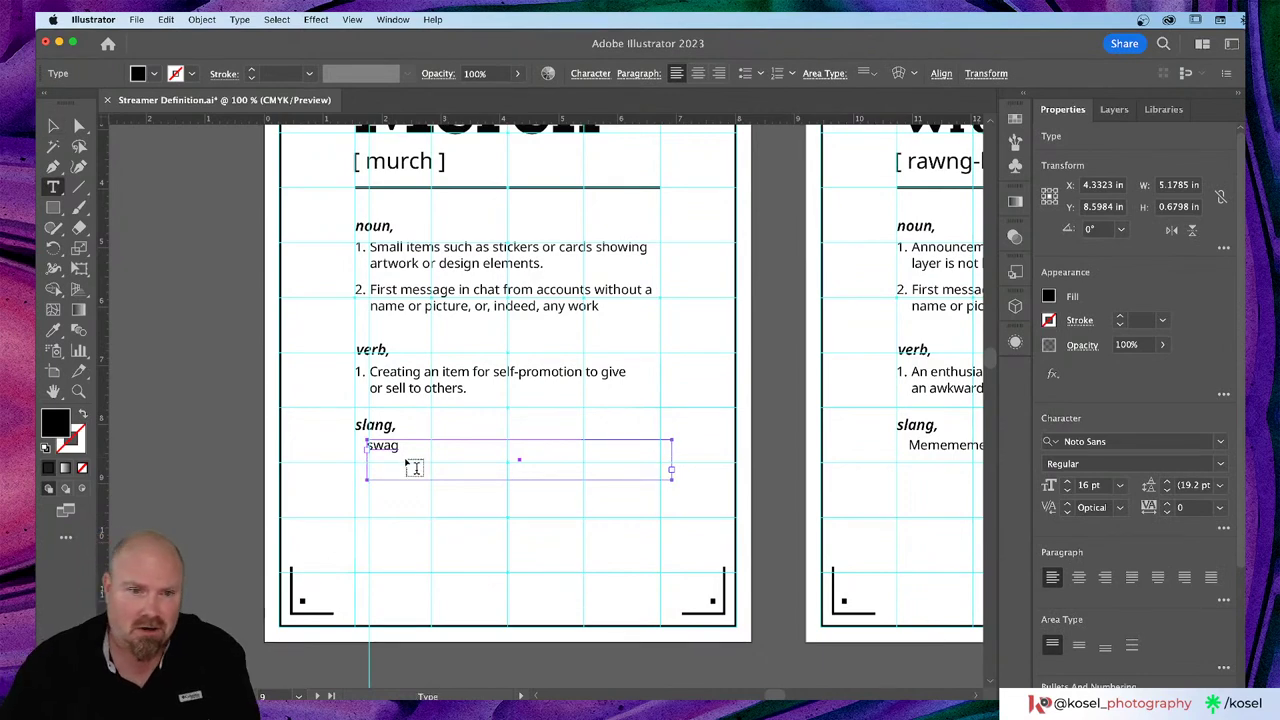
left_click(394, 445)
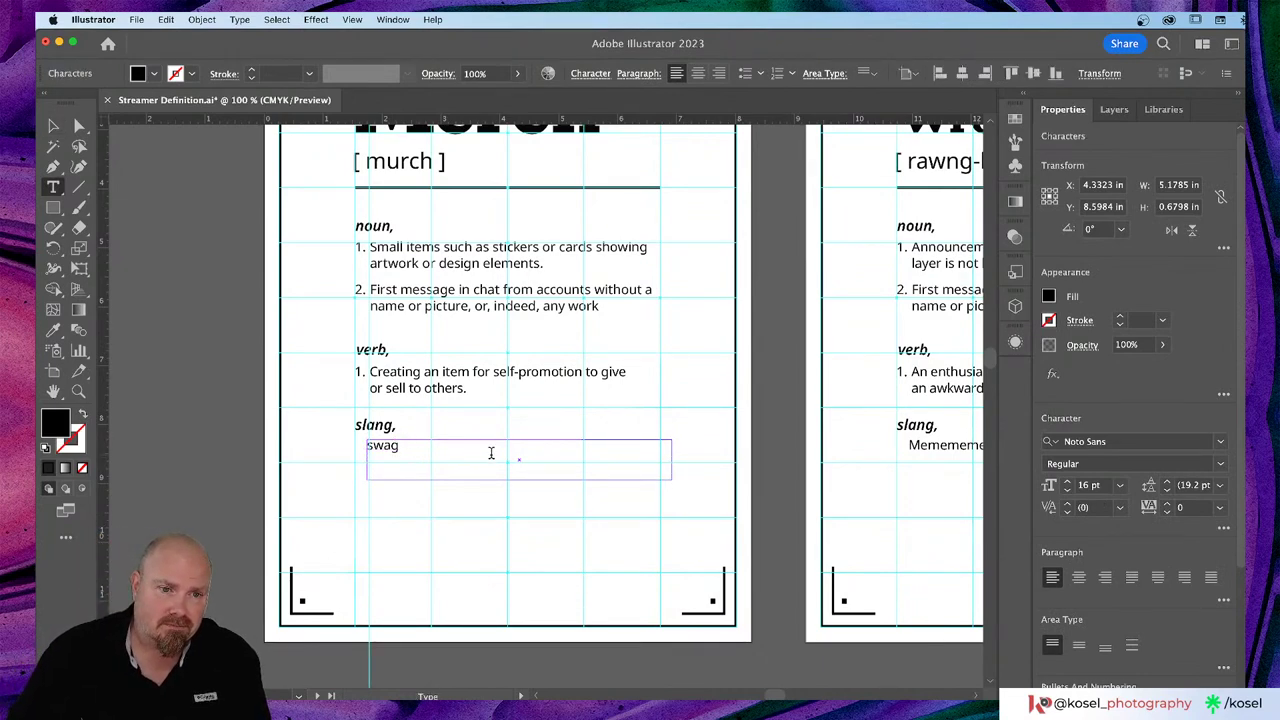
type(", g")
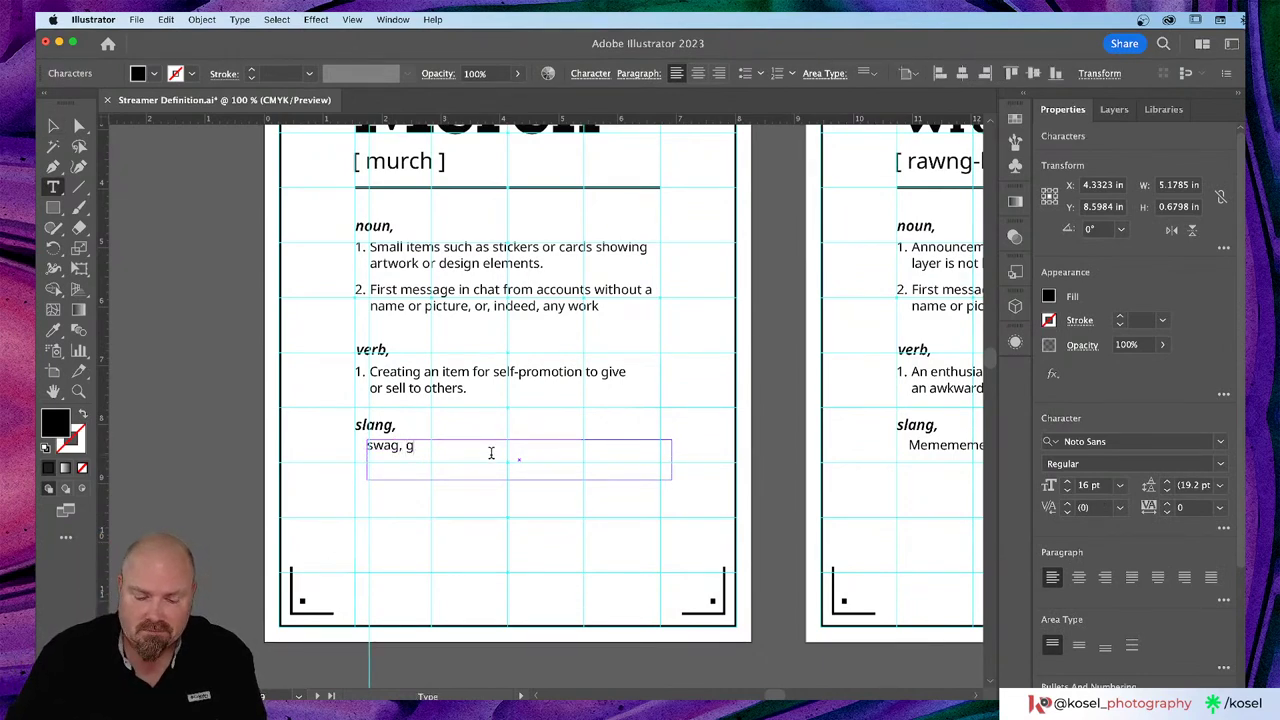
type("oodies")
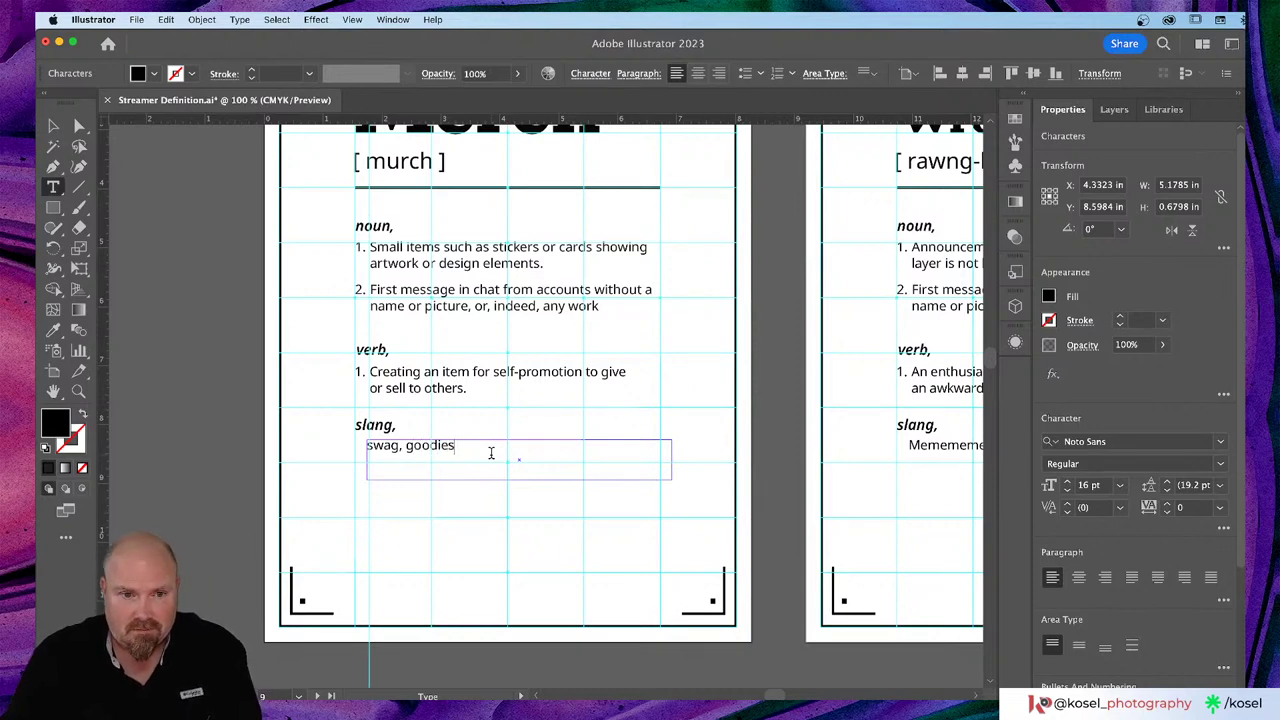
left_click(49, 125)
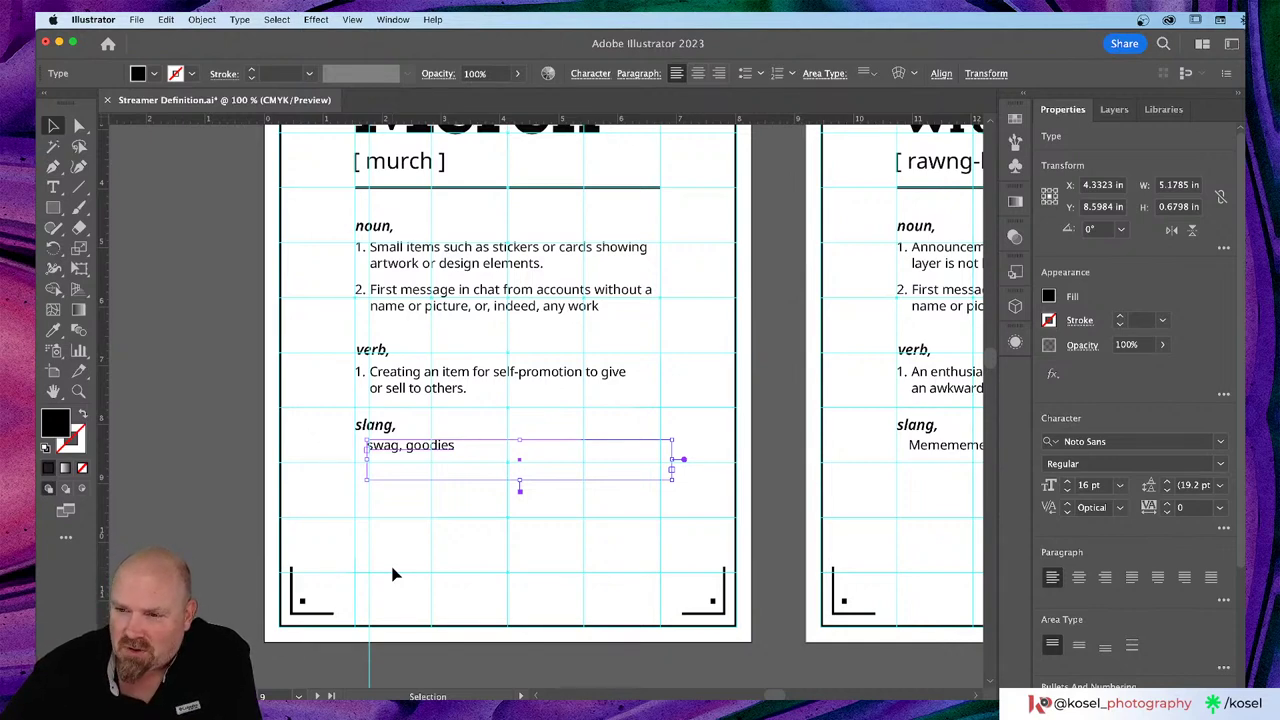
left_click(490, 538)
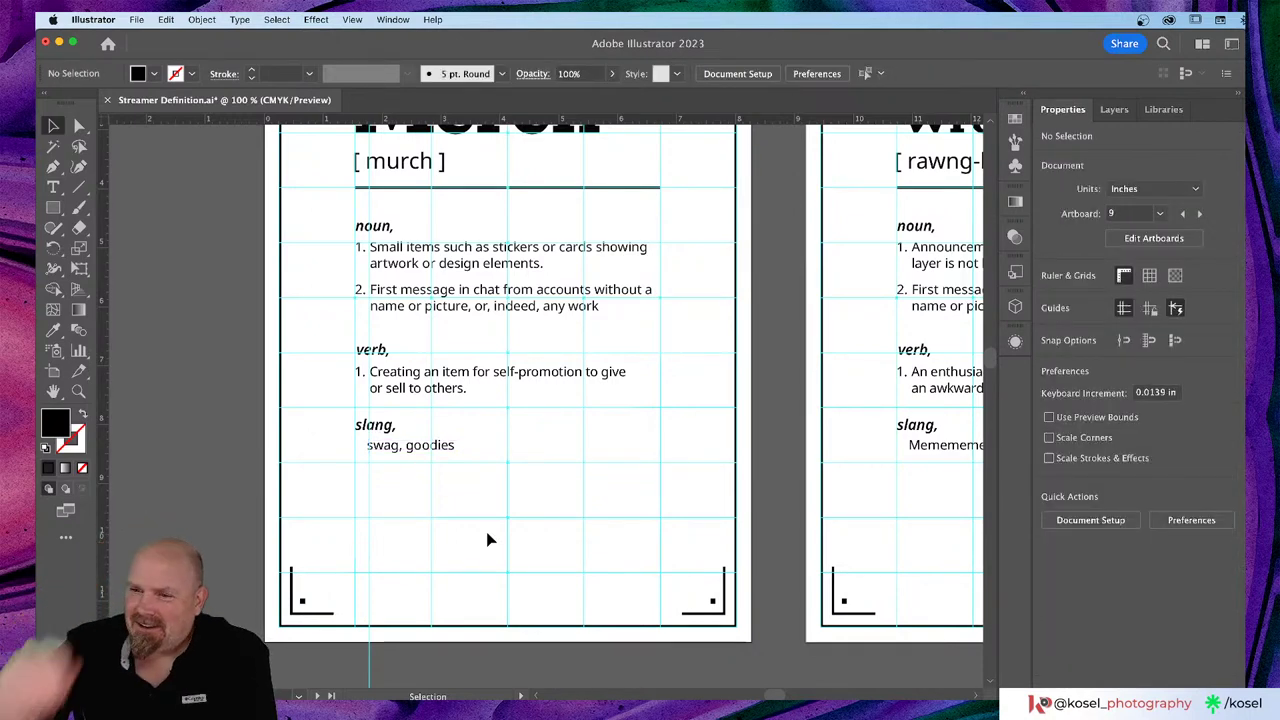
Step: Delete the placeholder second noun definition and its list number from the Merch card's noun text
scroll(465, 497, "up", 5)
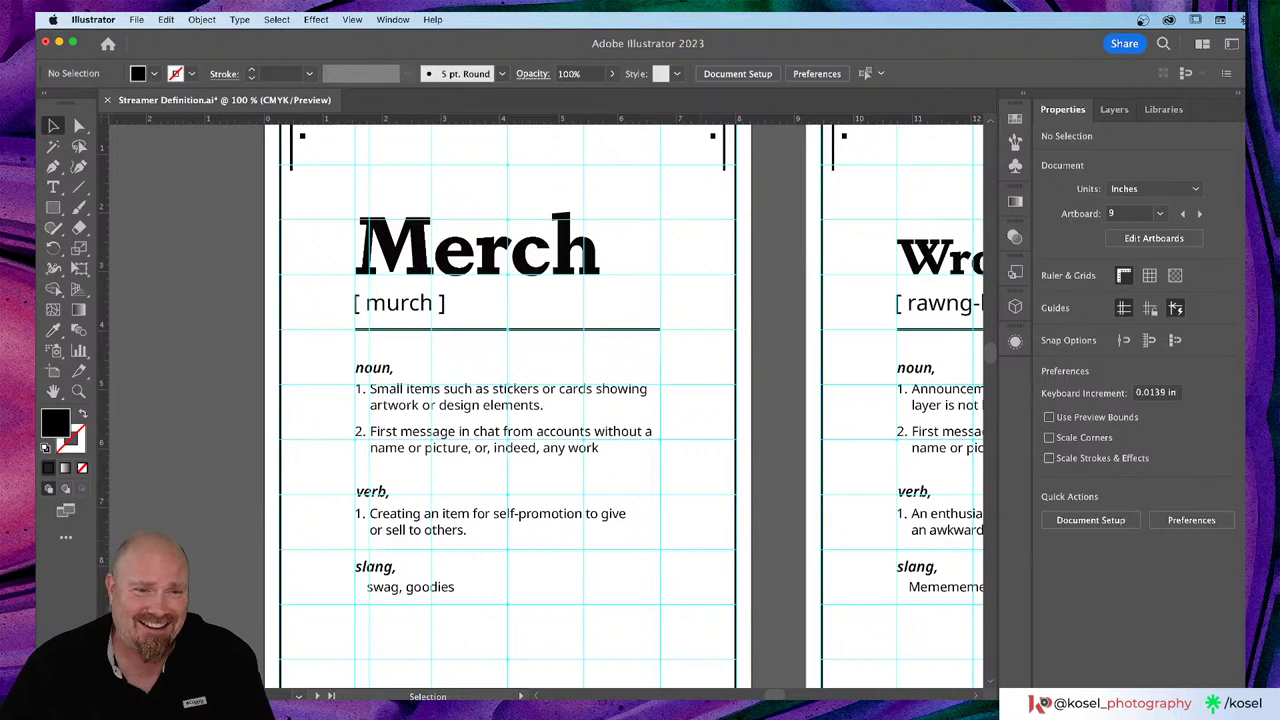
left_click(472, 440)
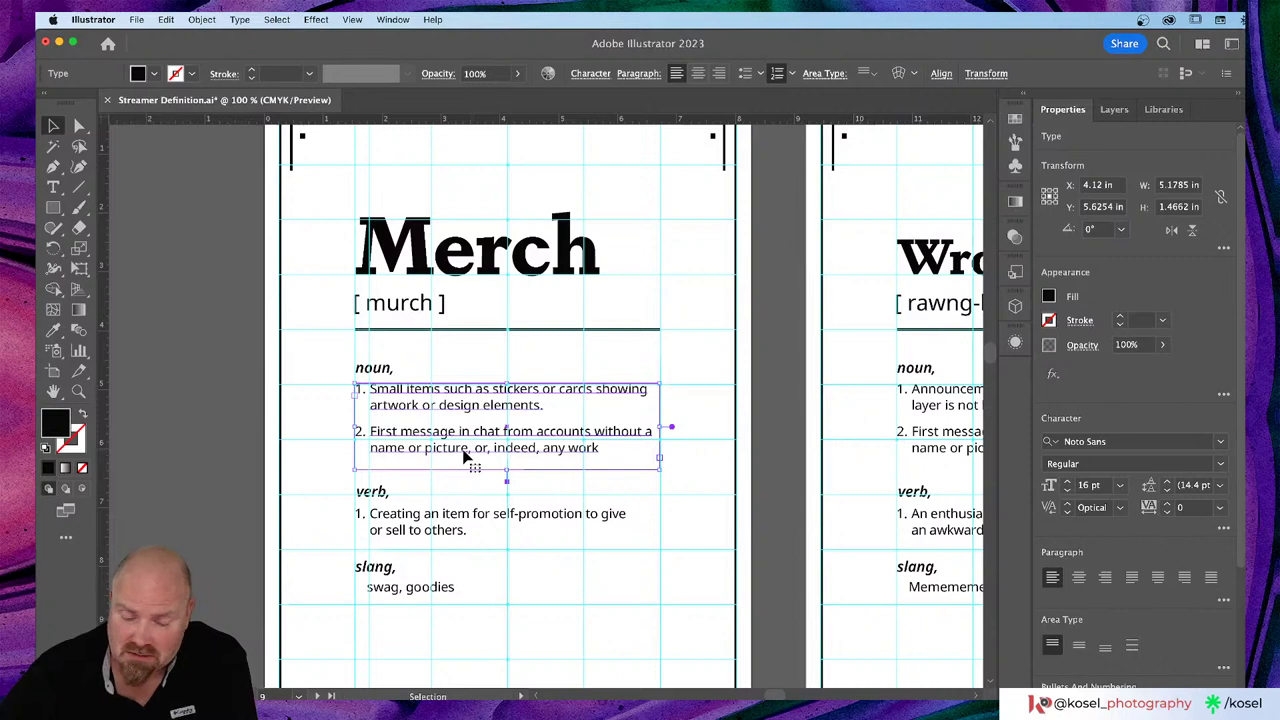
double_click(490, 448)
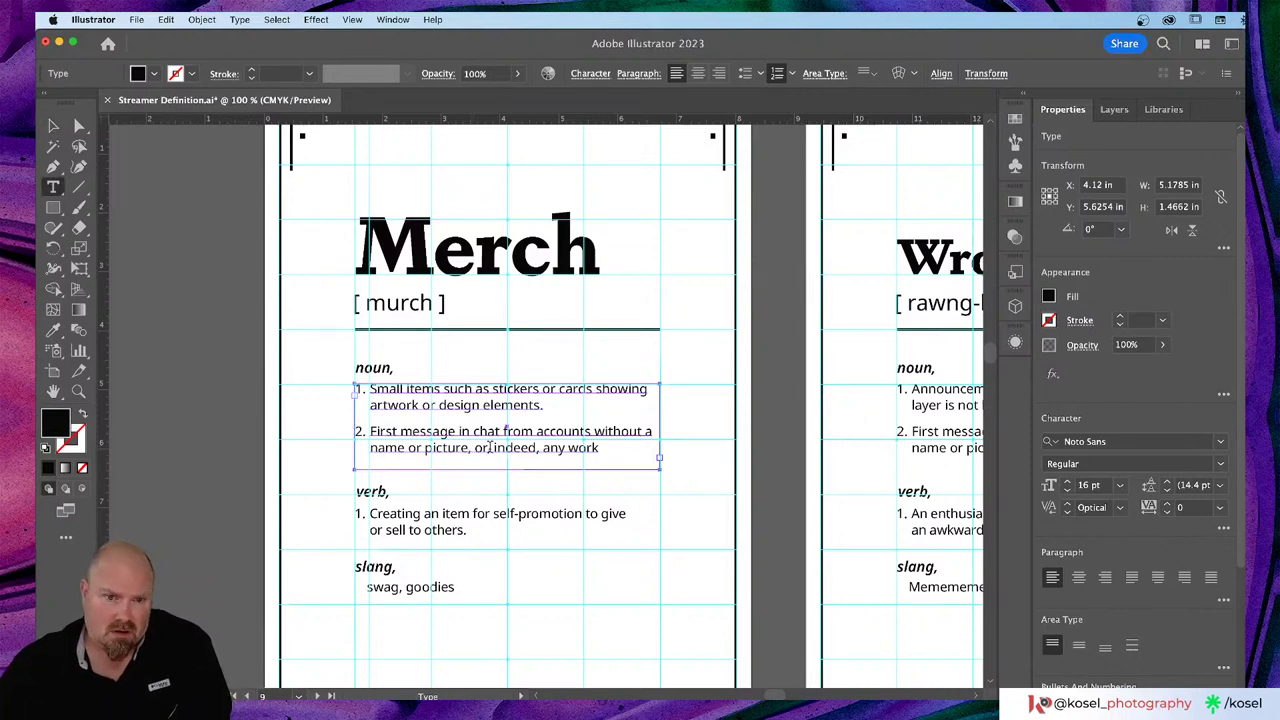
left_click(600, 448)
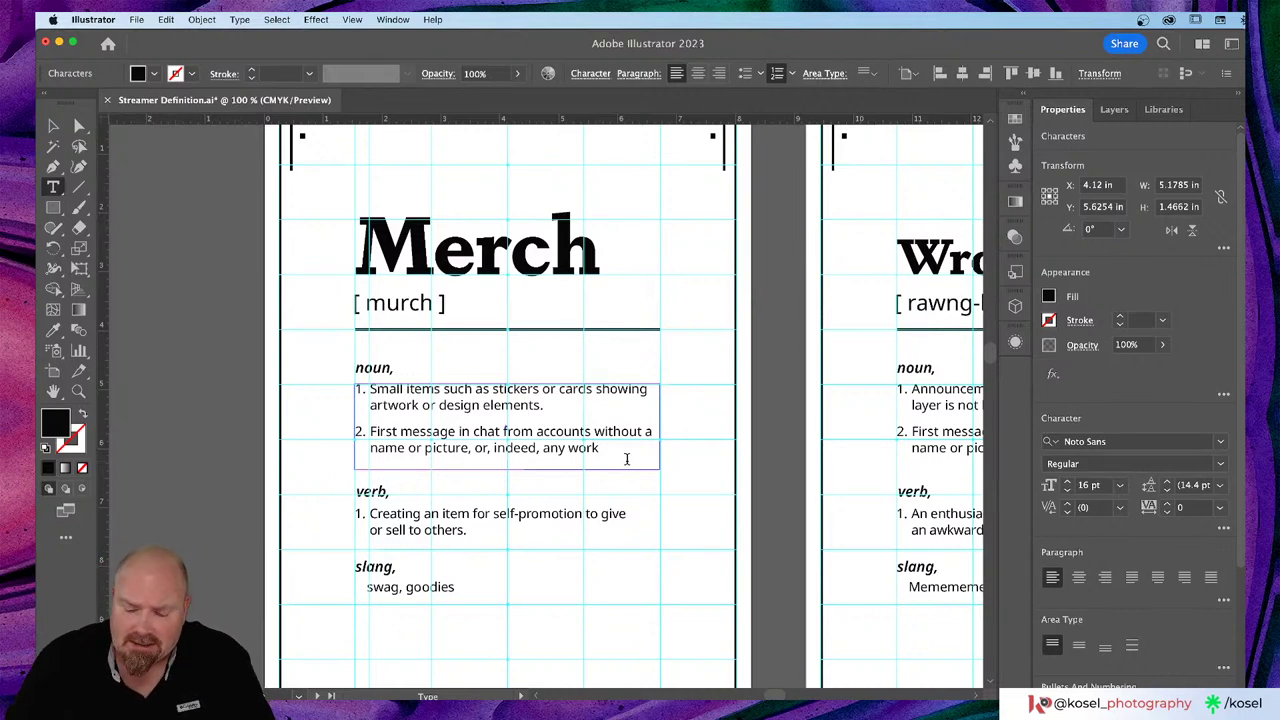
key("BackSpace")
key("BackSpace")
key("BackSpace")
key("BackSpace")
key("BackSpace")
key("BackSpace")
key("BackSpace")
key("BackSpace")
key("BackSpace")
key("BackSpace")
key("BackSpace")
key("BackSpace")
key("BackSpace")
key("BackSpace")
key("BackSpace")
key("BackSpace")
key("BackSpace")
key("BackSpace")
key("BackSpace")
key("BackSpace")
key("BackSpace")
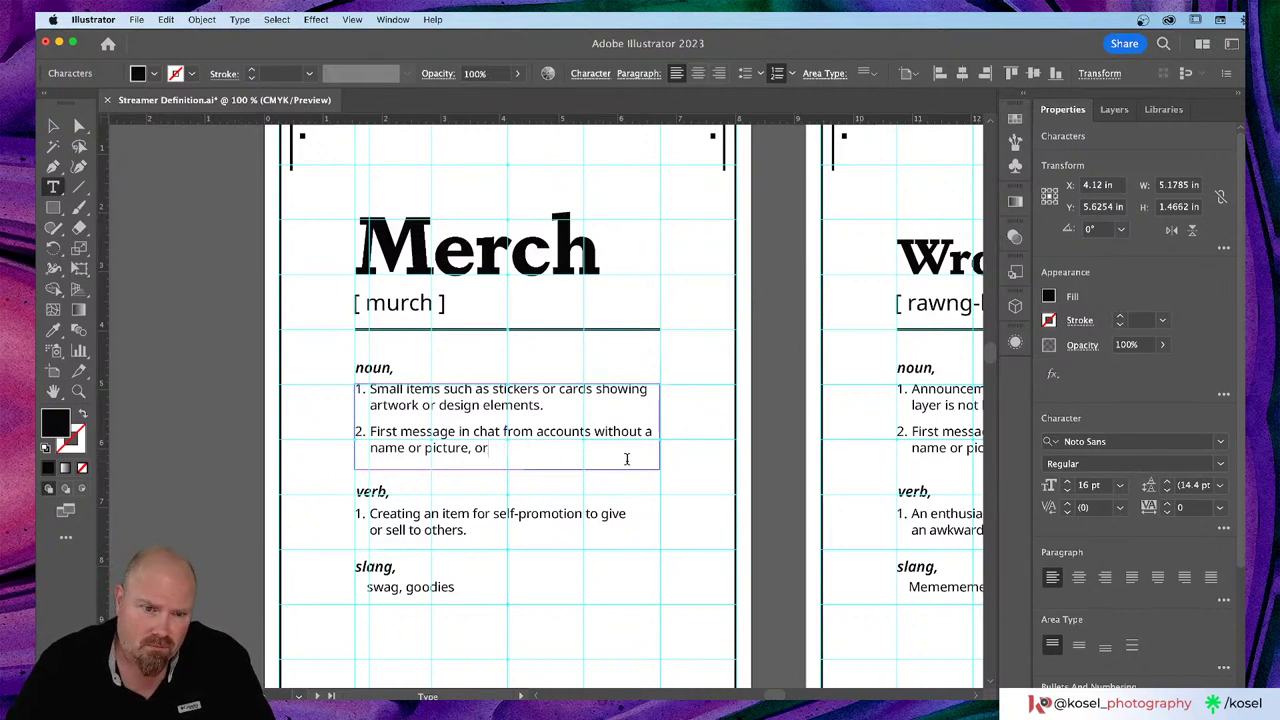
key("BackSpace")
key("BackSpace")
key("BackSpace")
key("BackSpace")
key("BackSpace")
key("BackSpace")
key("BackSpace")
key("BackSpace")
key("BackSpace")
key("BackSpace")
key("BackSpace")
key("BackSpace")
key("BackSpace")
key("BackSpace")
key("BackSpace")
key("BackSpace")
key("BackSpace")
key("BackSpace")
key("BackSpace")
key("BackSpace")
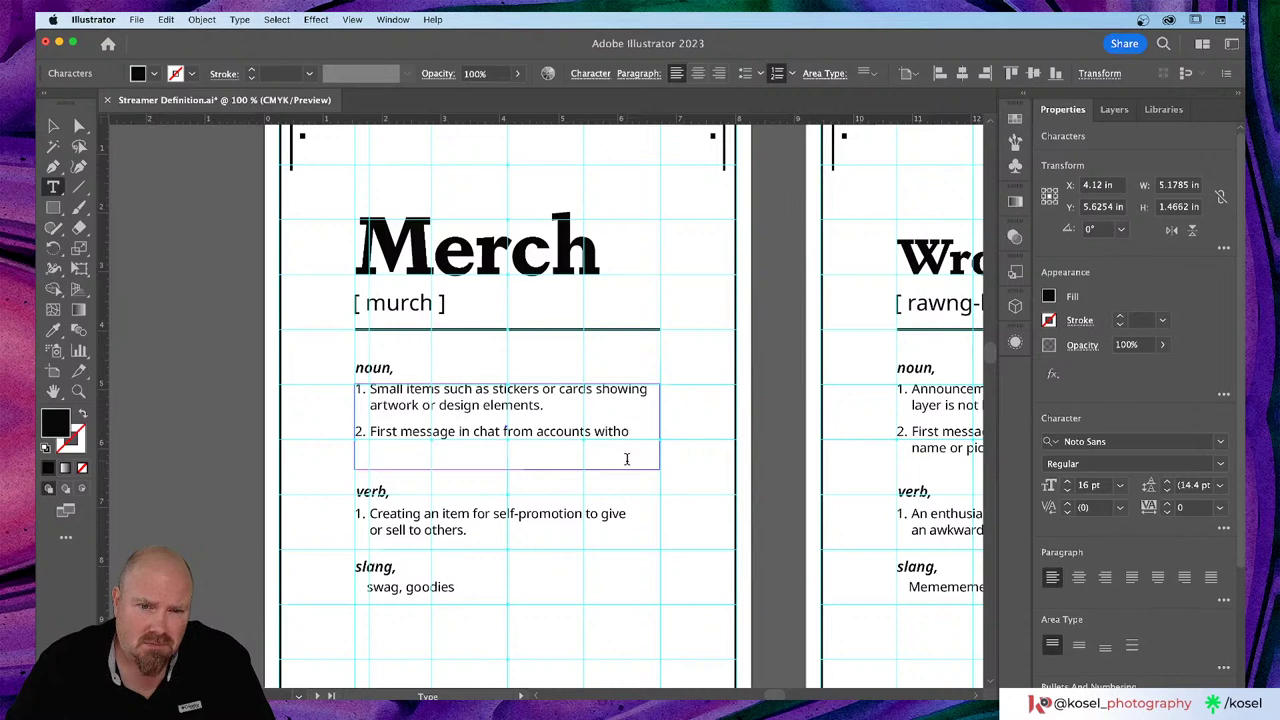
key("BackSpace")
key("BackSpace")
key("BackSpace")
key("BackSpace")
key("BackSpace")
key("BackSpace")
key("BackSpace")
key("BackSpace")
key("BackSpace")
key("BackSpace")
key("BackSpace")
key("BackSpace")
key("BackSpace")
key("BackSpace")
key("BackSpace")
key("BackSpace")
key("BackSpace")
key("BackSpace")
key("BackSpace")
key("BackSpace")
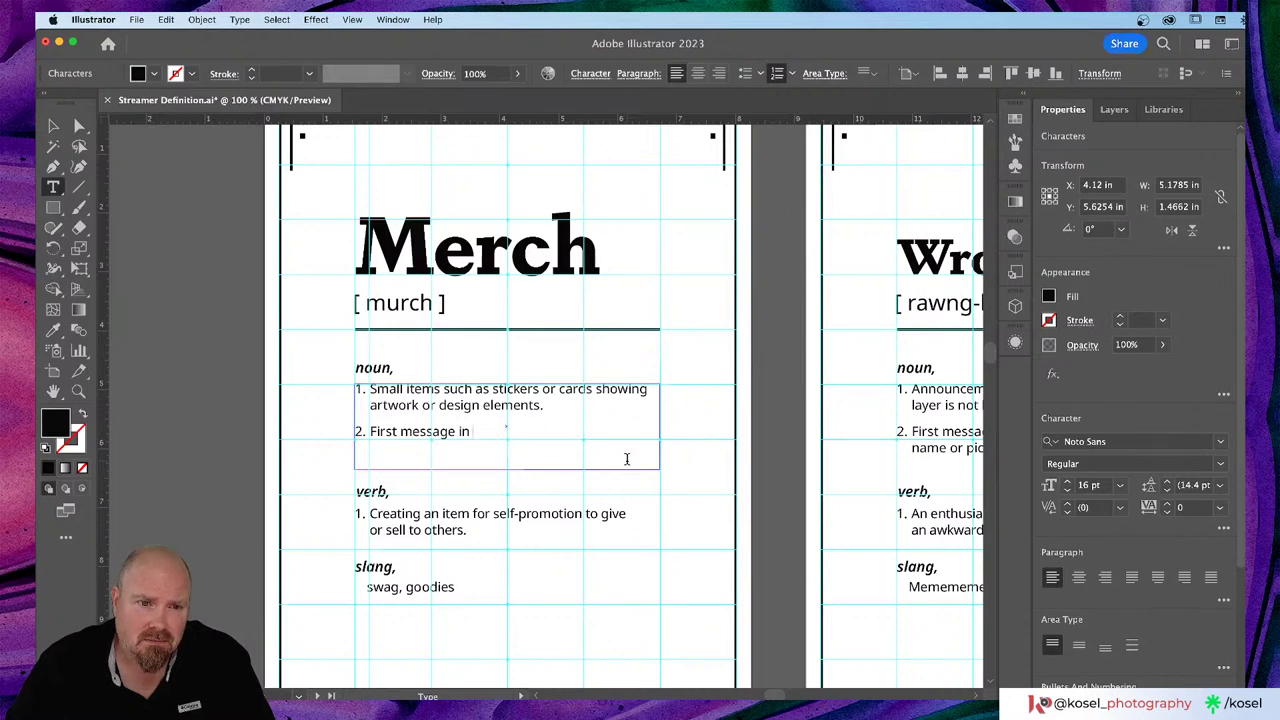
key("BackSpace")
key("BackSpace")
key("BackSpace")
key("BackSpace")
key("BackSpace")
key("BackSpace")
key("BackSpace")
key("BackSpace")
key("BackSpace")
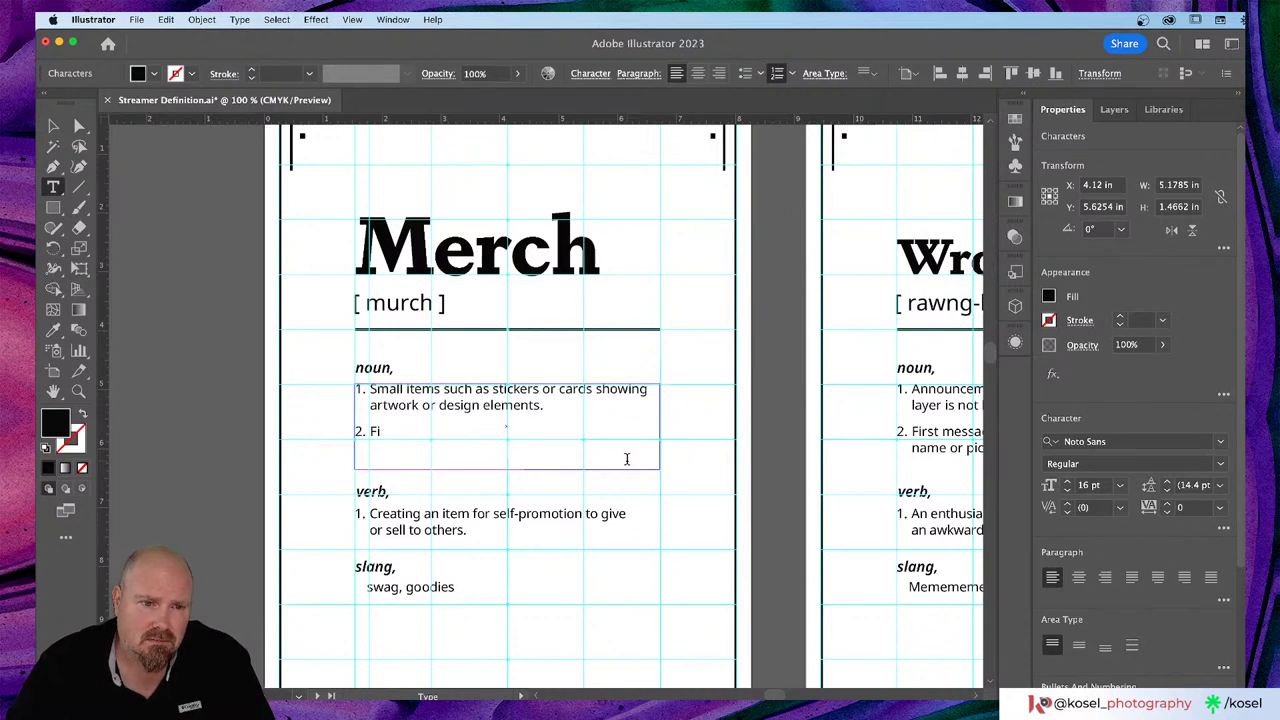
key("BackSpace")
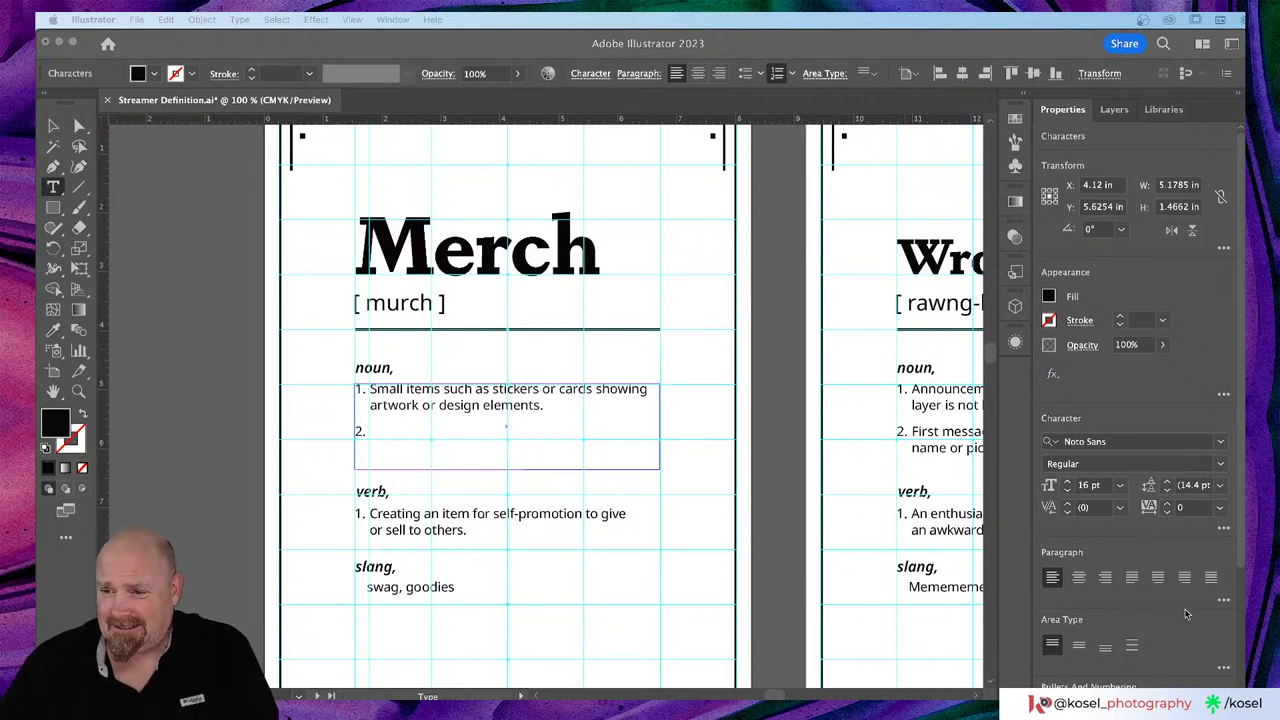
key("super+Tab")
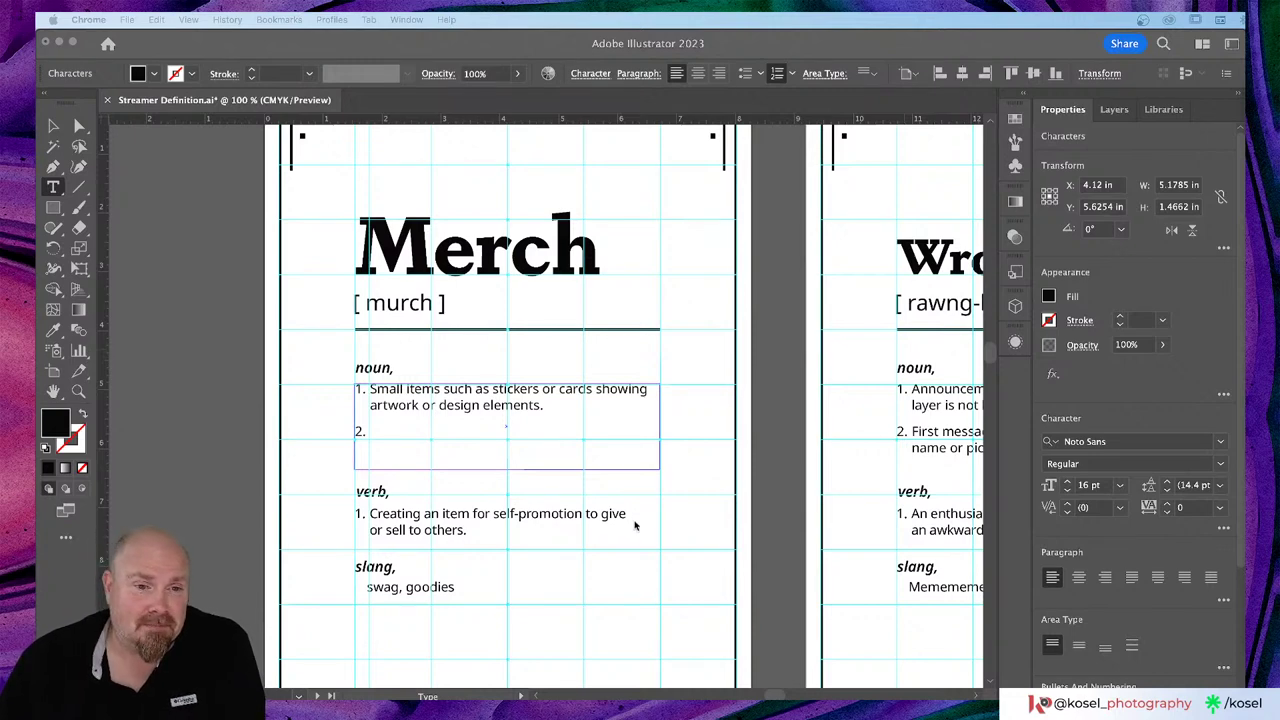
left_click(369, 430)
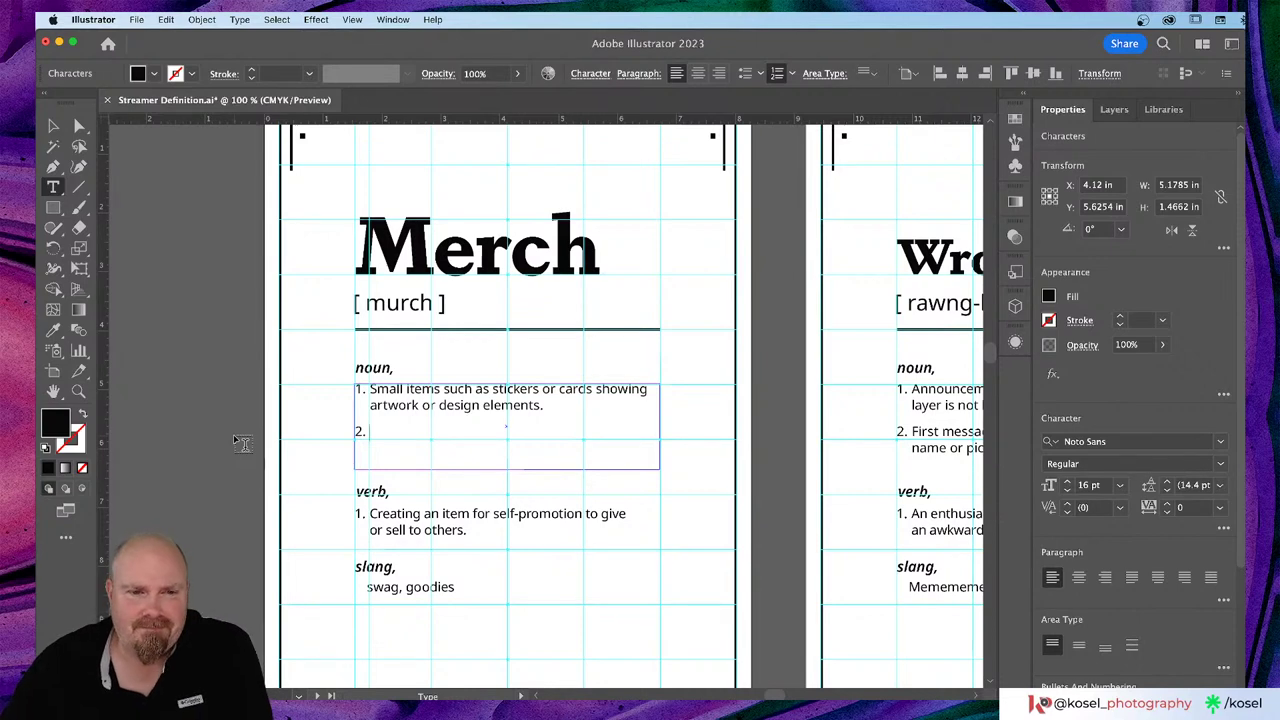
key("BackSpace")
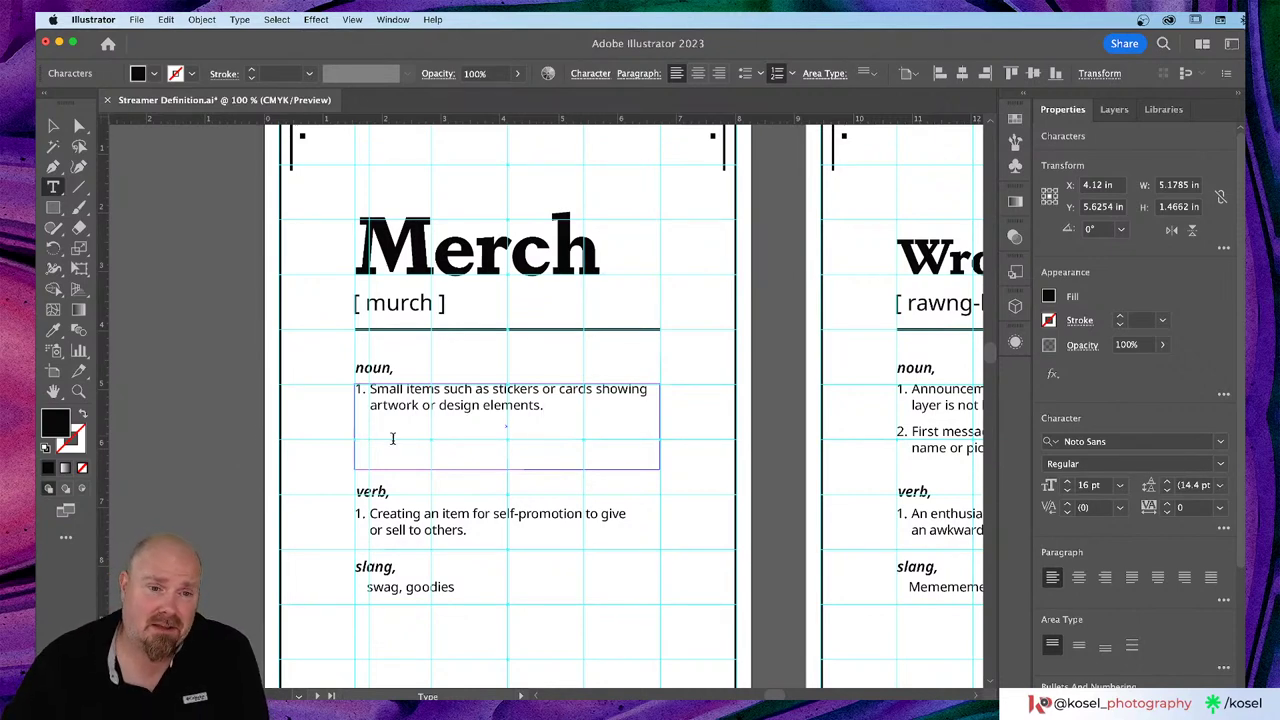
Step: Extend the bottom edge of the Merch card's noun text frame to a height of about 1.59 in
left_click(52, 126)
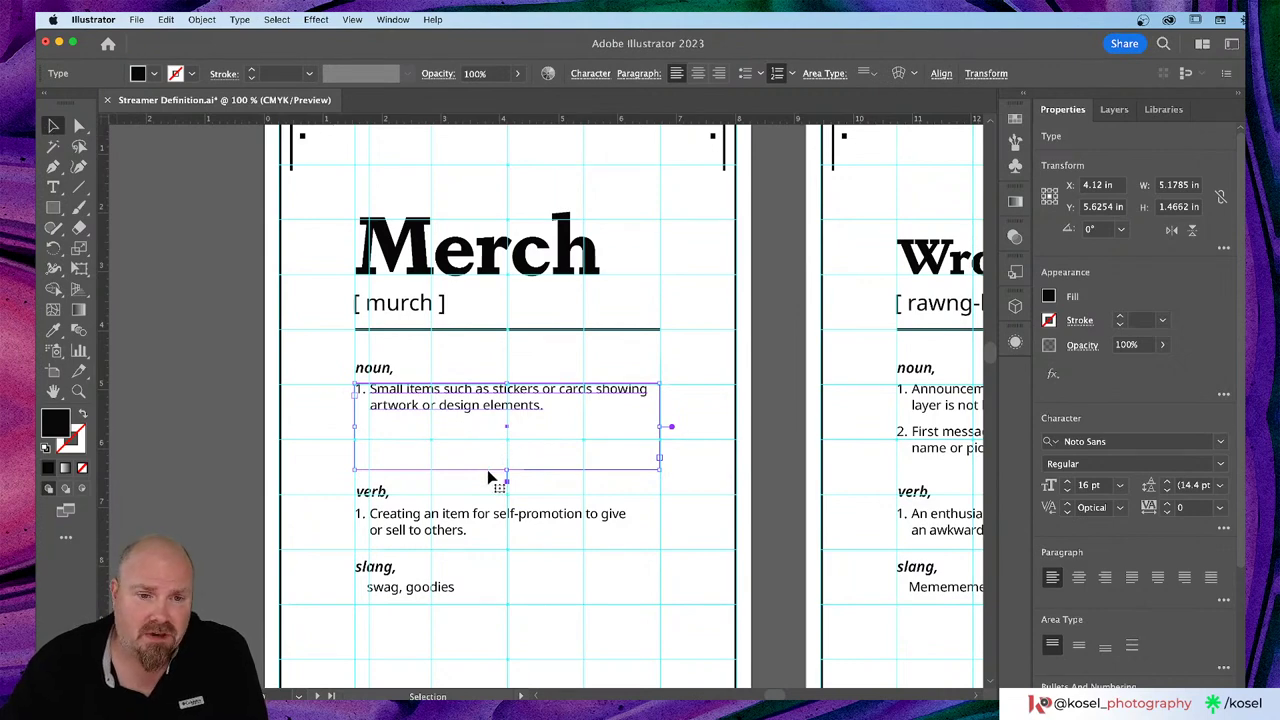
mouse_move(507, 469)
left_mouse_down()
mouse_move(509, 422)
mouse_move(509, 480)
left_mouse_up()
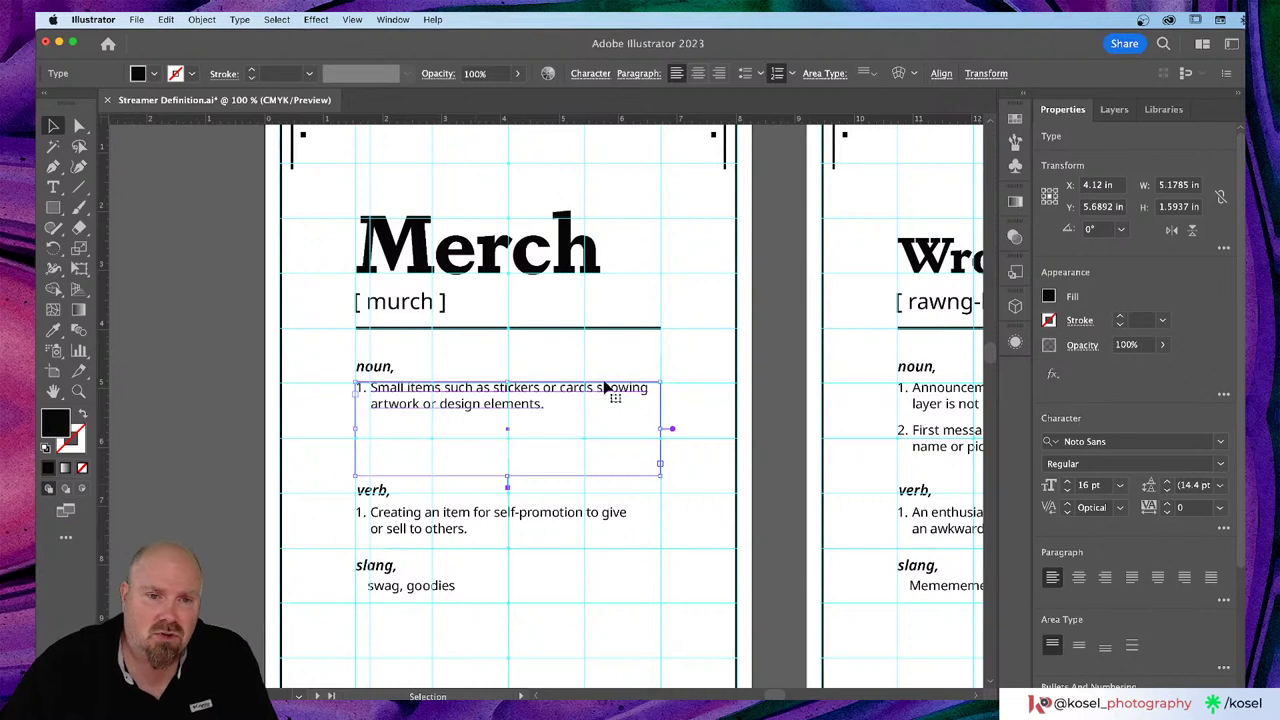
left_click(555, 410)
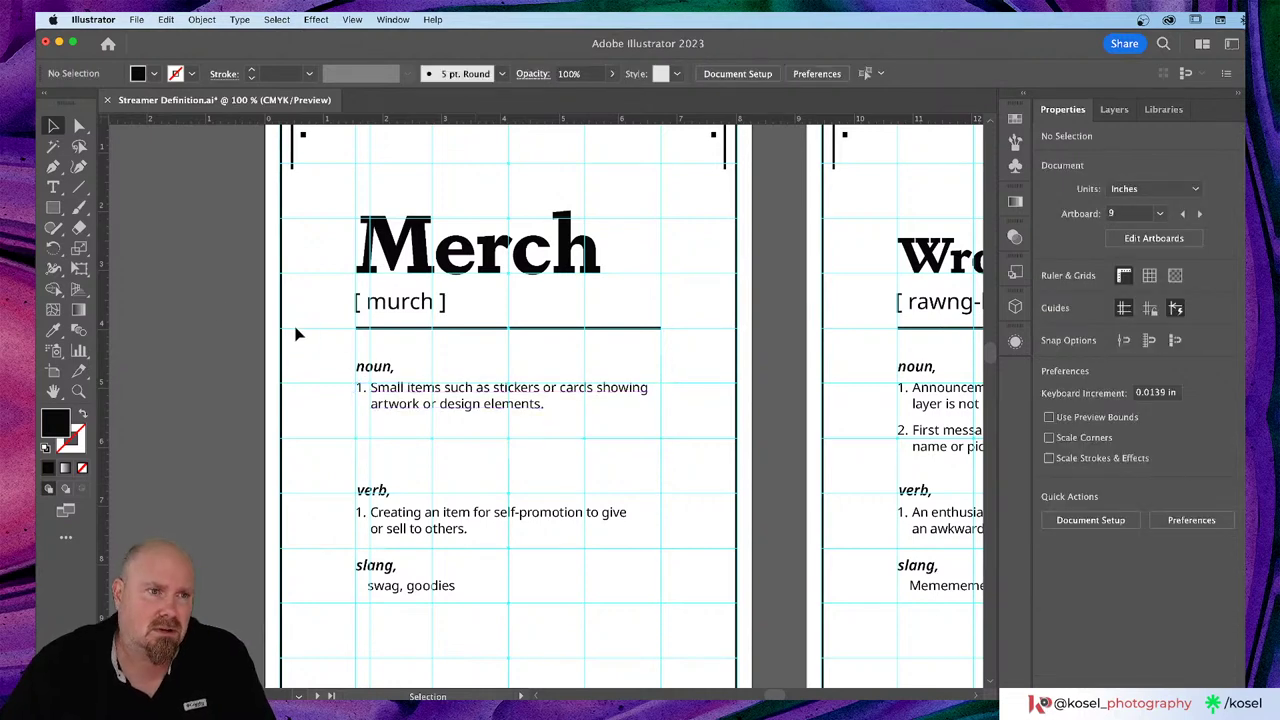
key("y")
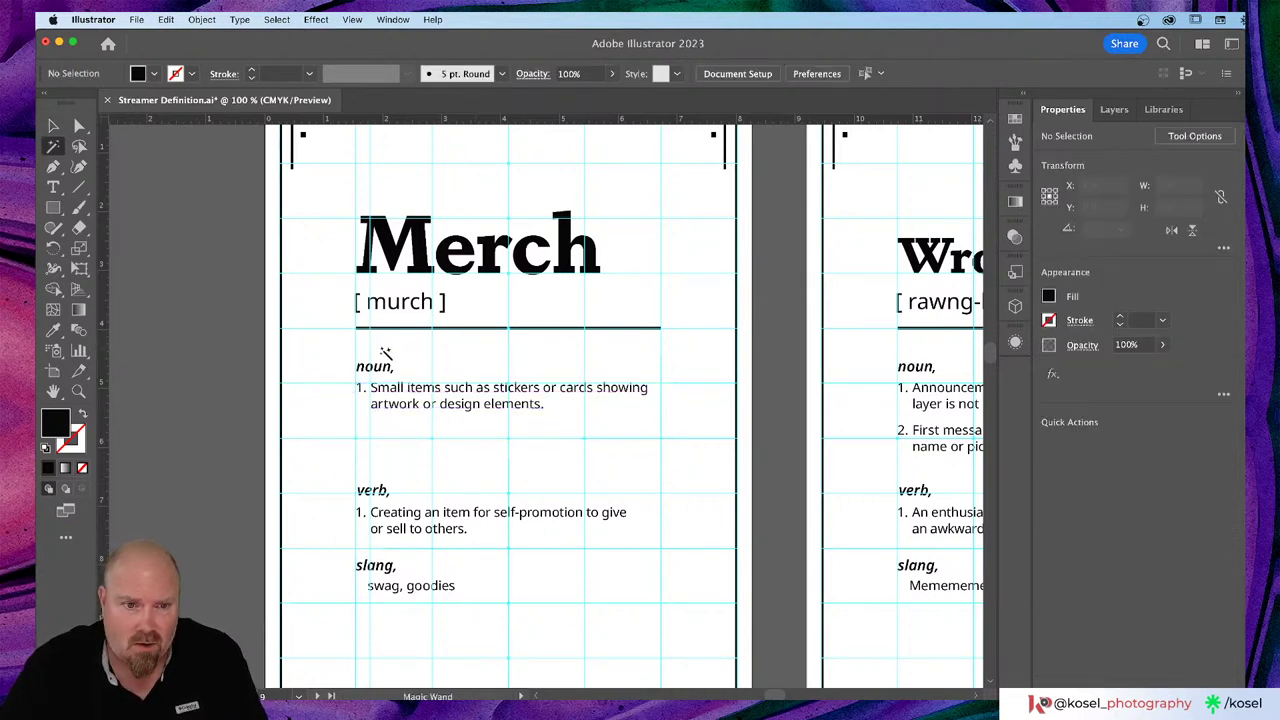
key("t")
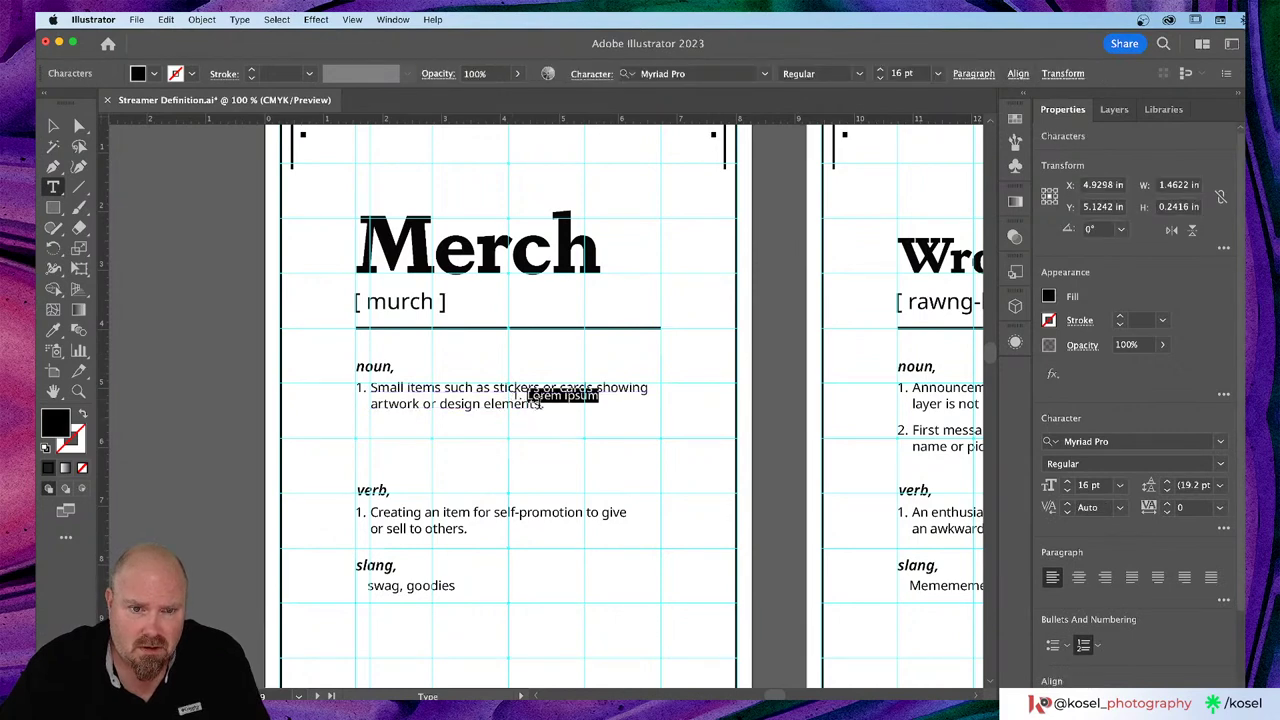
left_click(556, 423)
key("Escape")
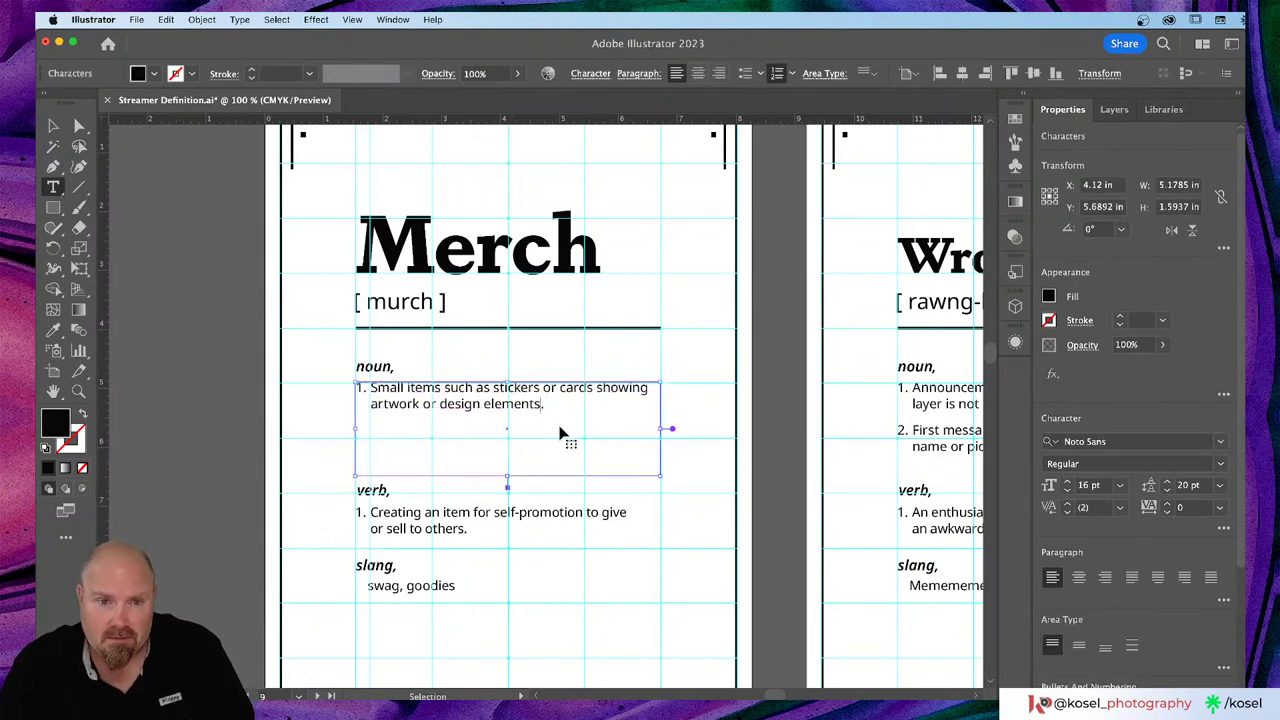
Step: Add a second numbered noun definition on the Merch card reading "Branded items to promote"
key("t")
left_click(559, 420)
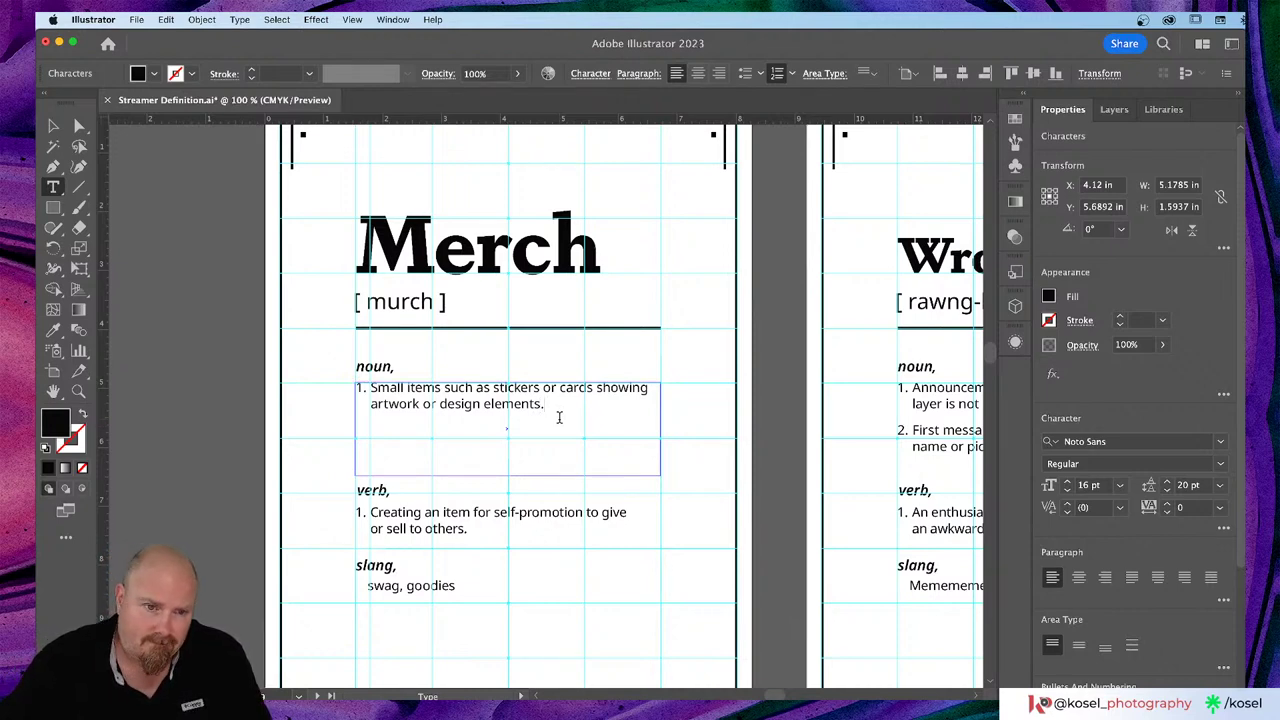
key("Return")
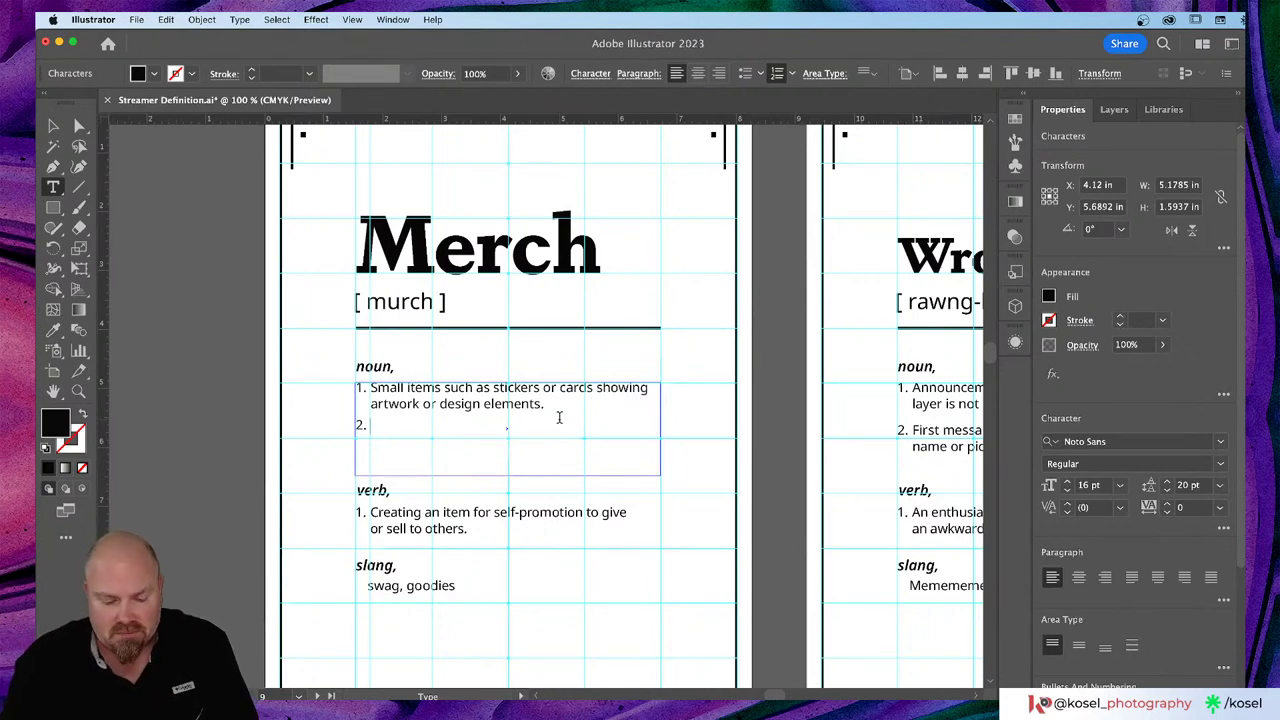
type("Br")
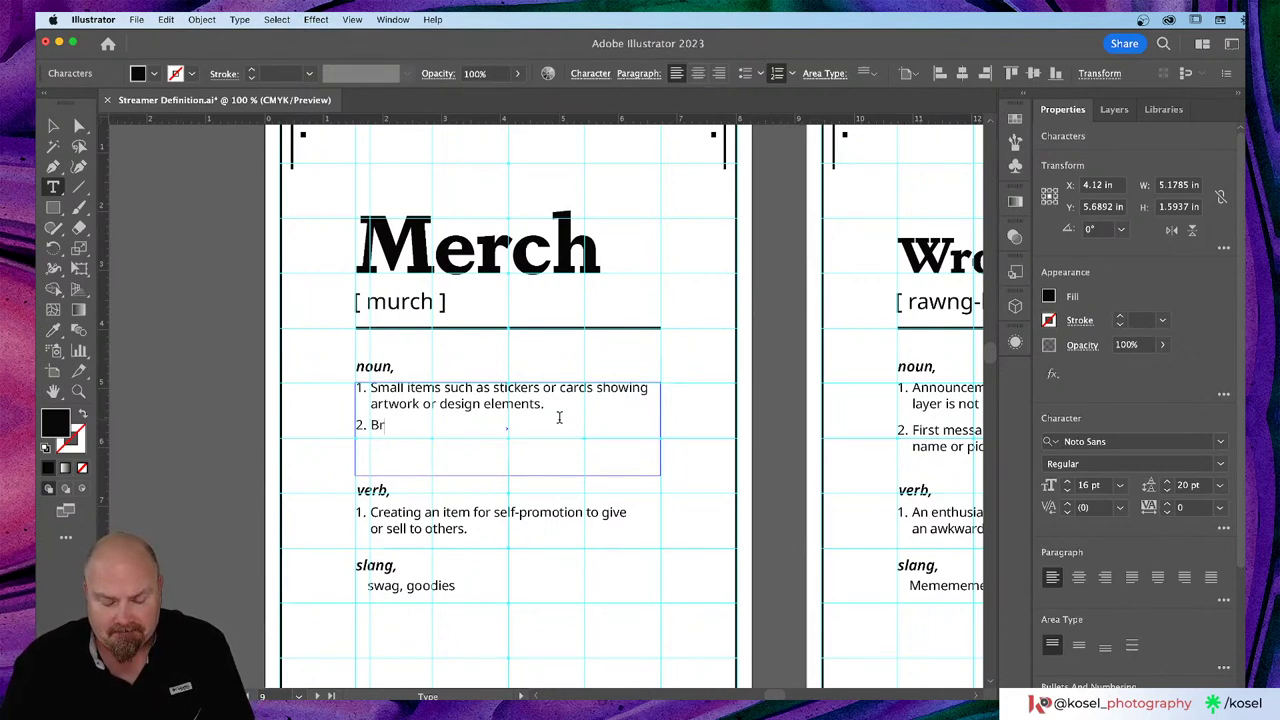
type("anded ")
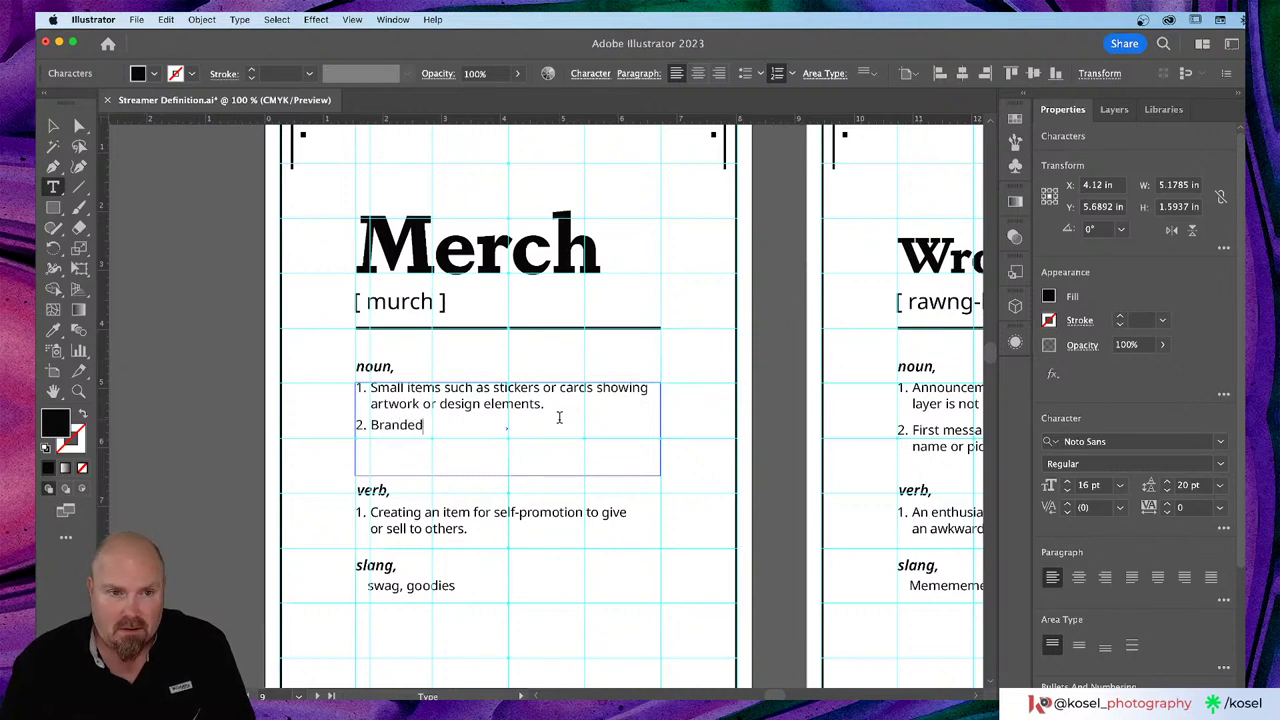
type("it")
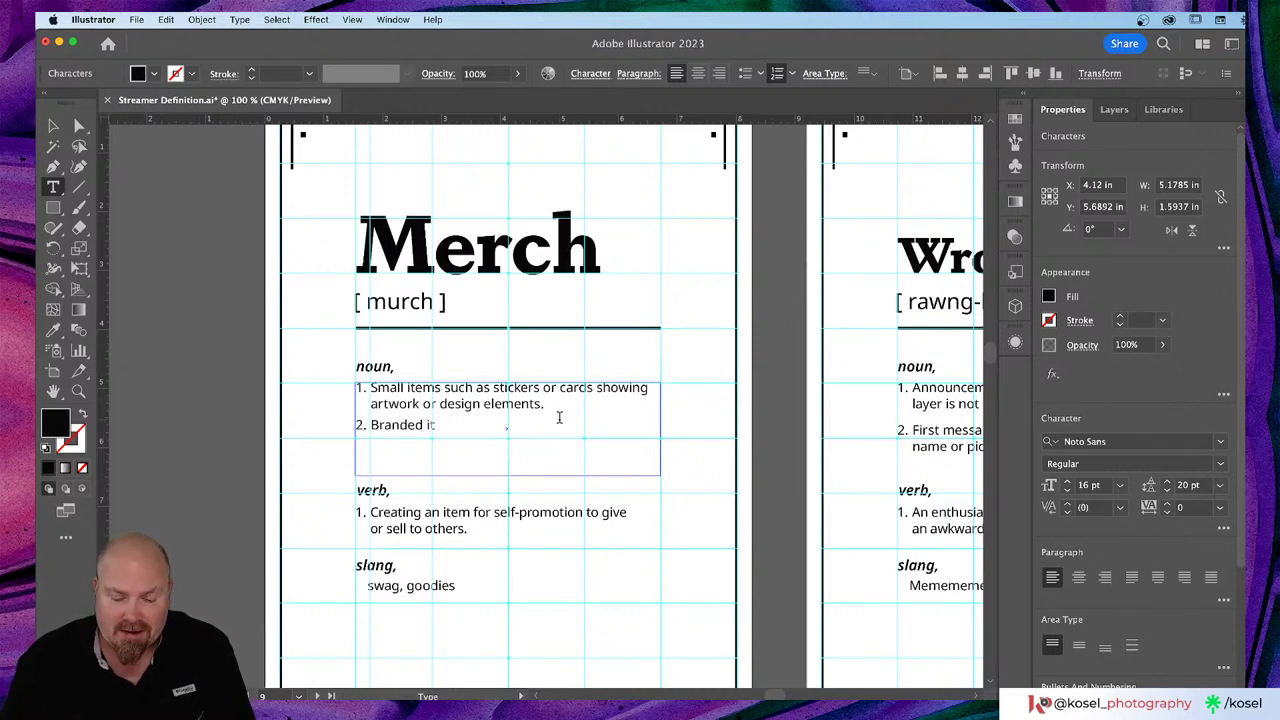
type("ems")
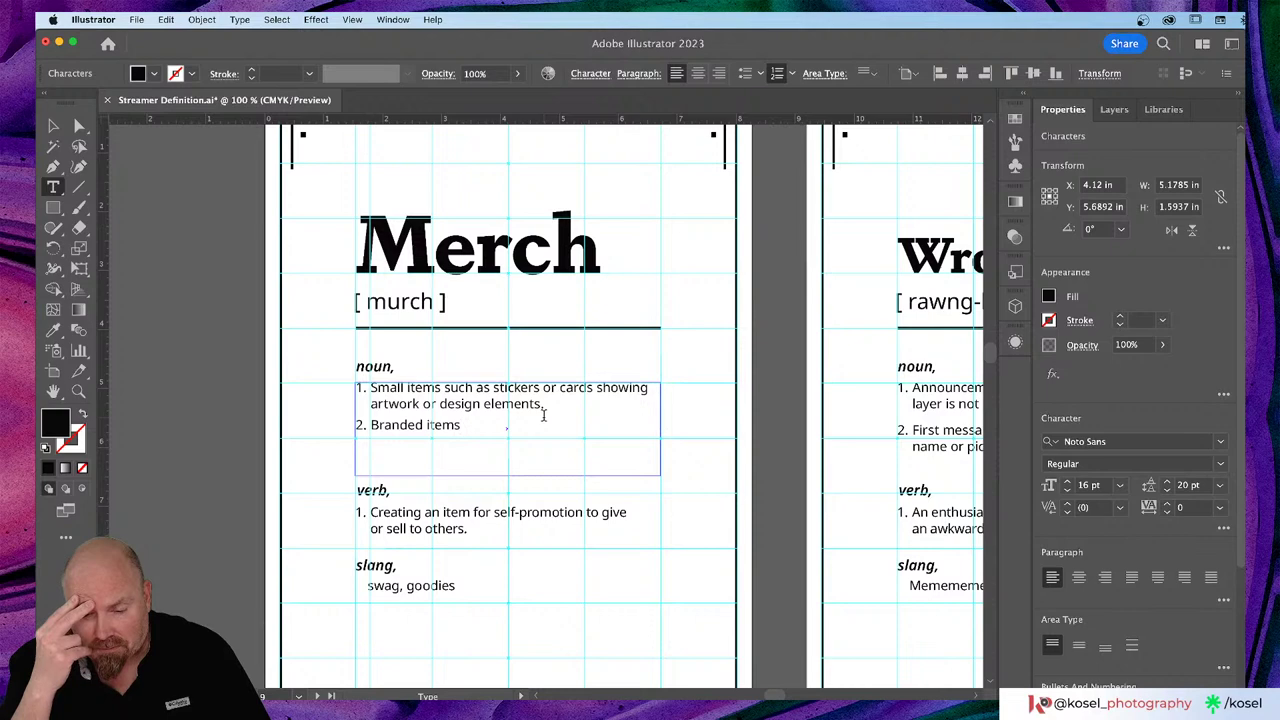
type("to p")
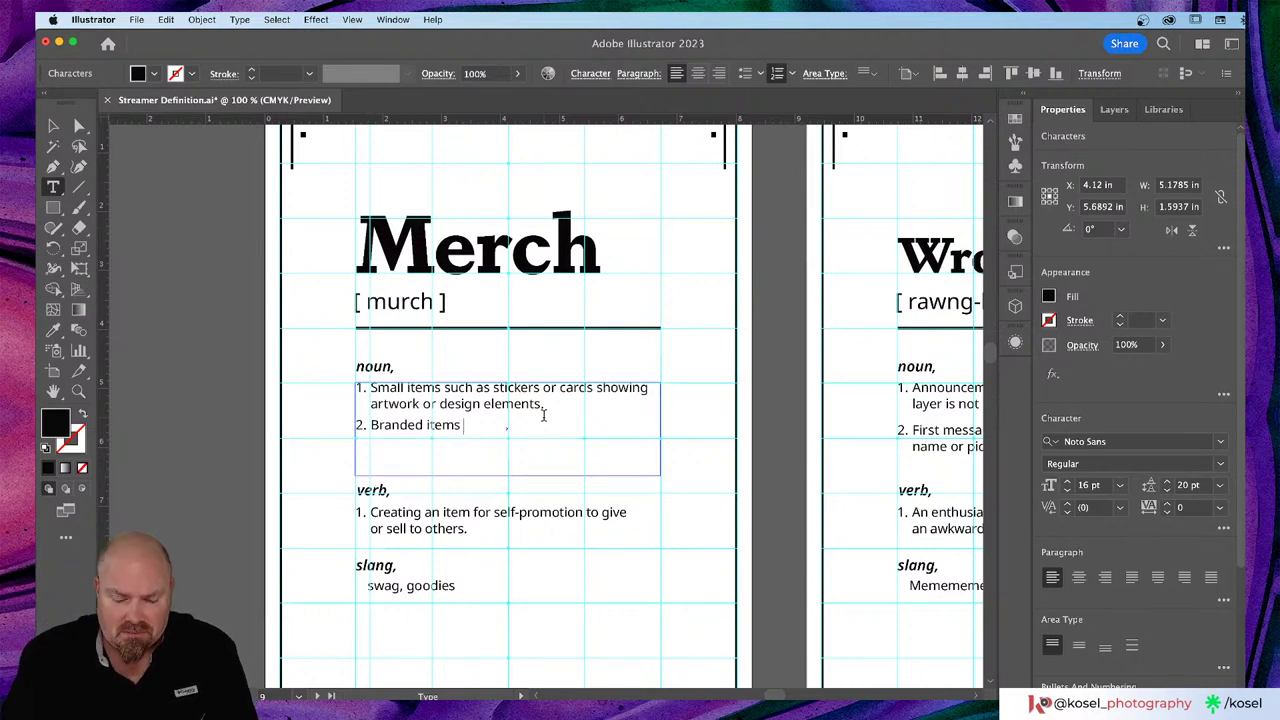
type("romot")
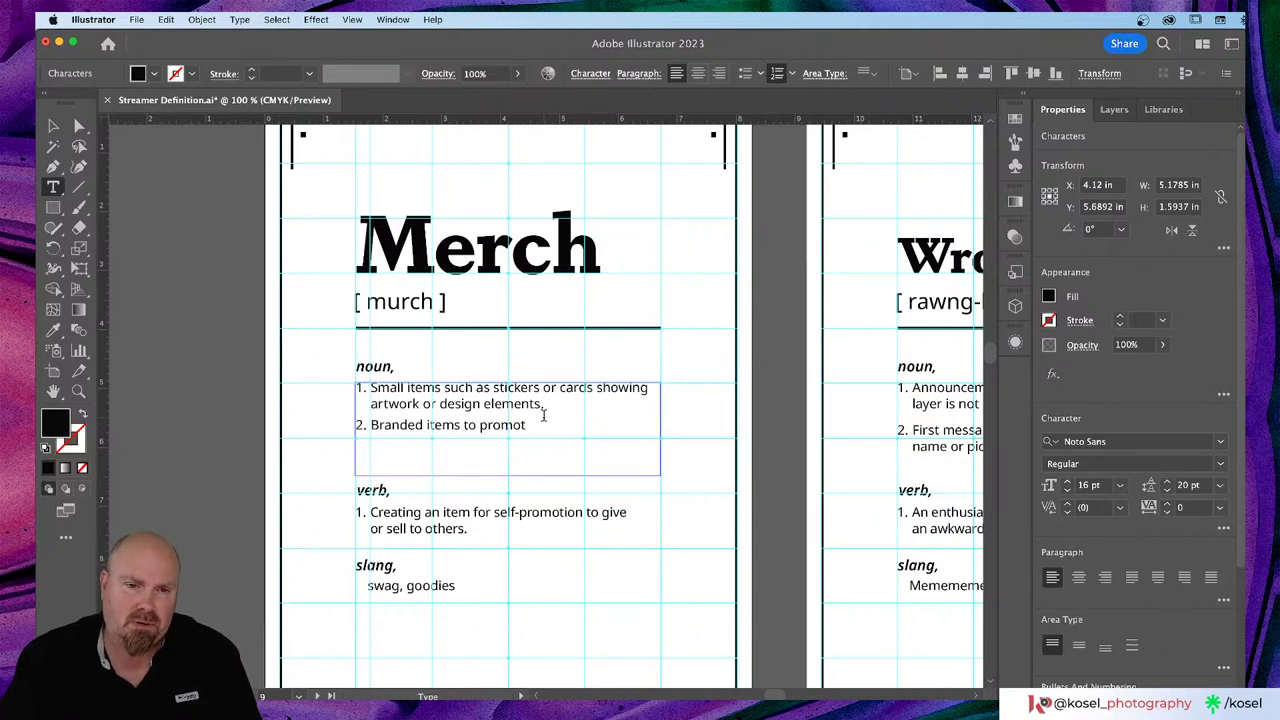
type("e")
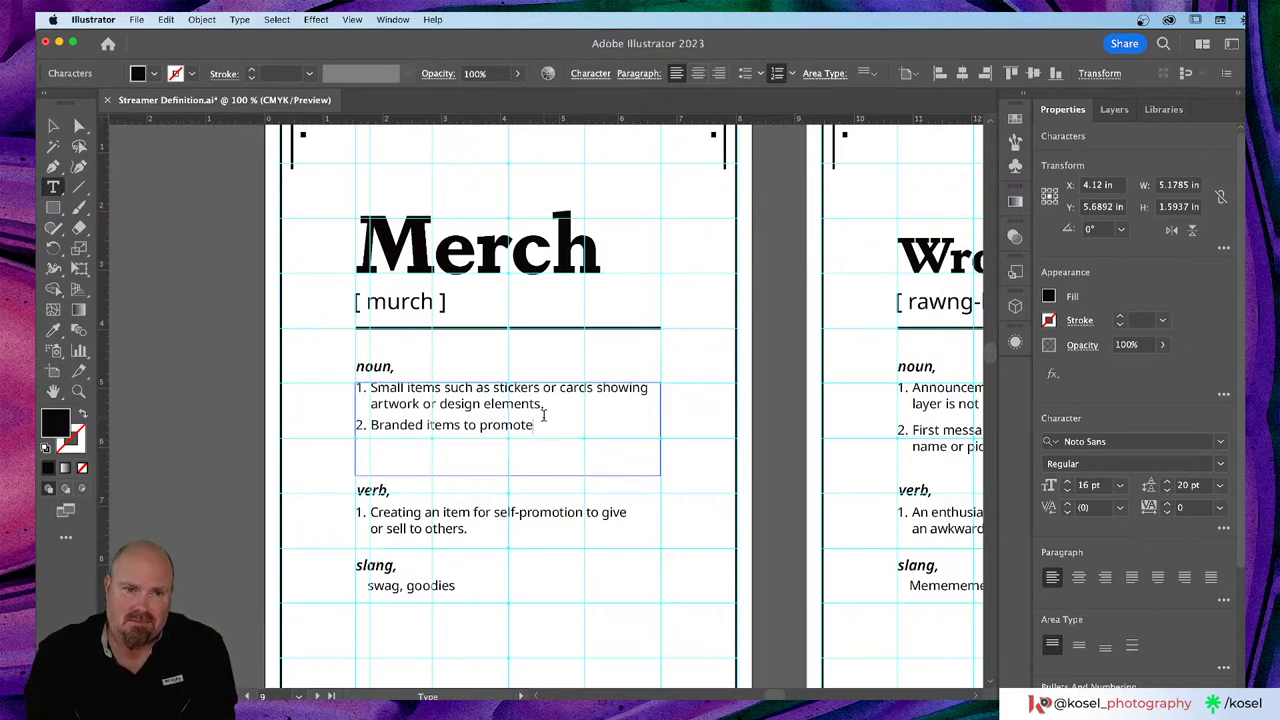
Step: Cut the Merch card's second noun definition back to the single word "Brand"
key("BackSpace")
key("BackSpace")
key("BackSpace")
key("BackSpace")
key("BackSpace")
key("BackSpace")
key("BackSpace")
key("BackSpace")
key("BackSpace")
key("BackSpace")
key("BackSpace")
key("BackSpace")
key("BackSpace")
key("BackSpace")
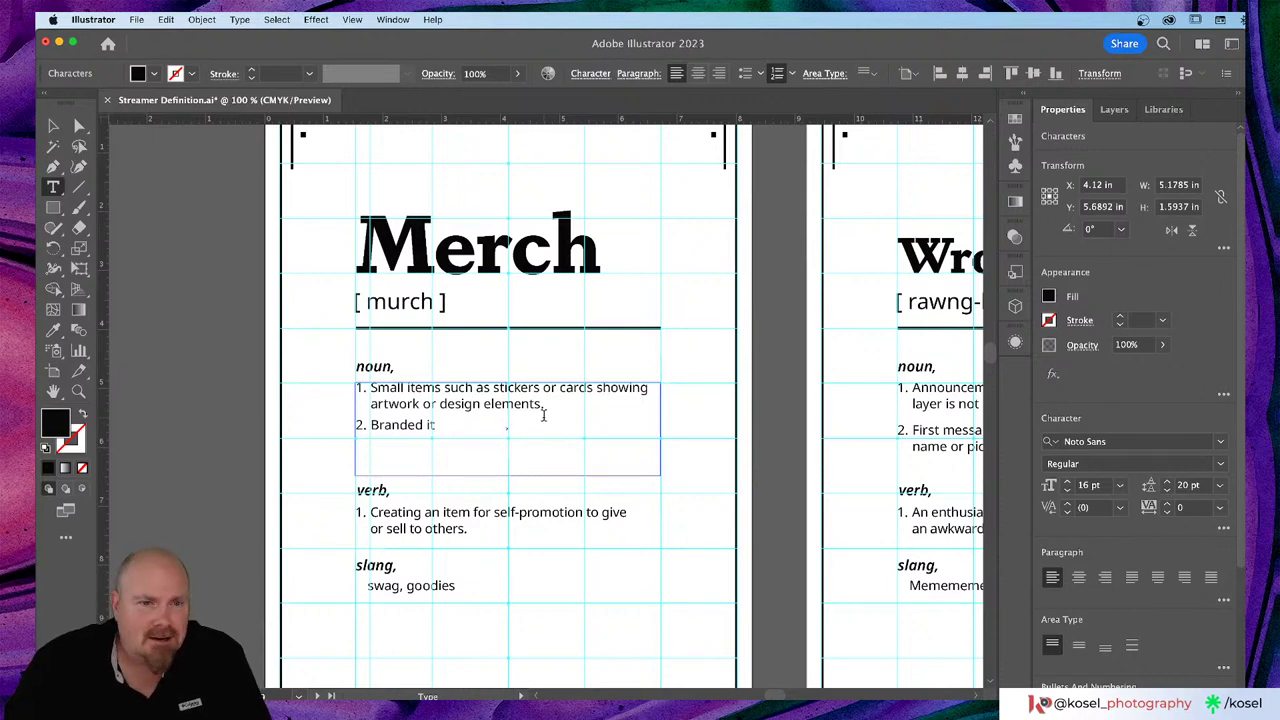
key("BackSpace")
key("BackSpace")
key("BackSpace")
key("BackSpace")
key("BackSpace")
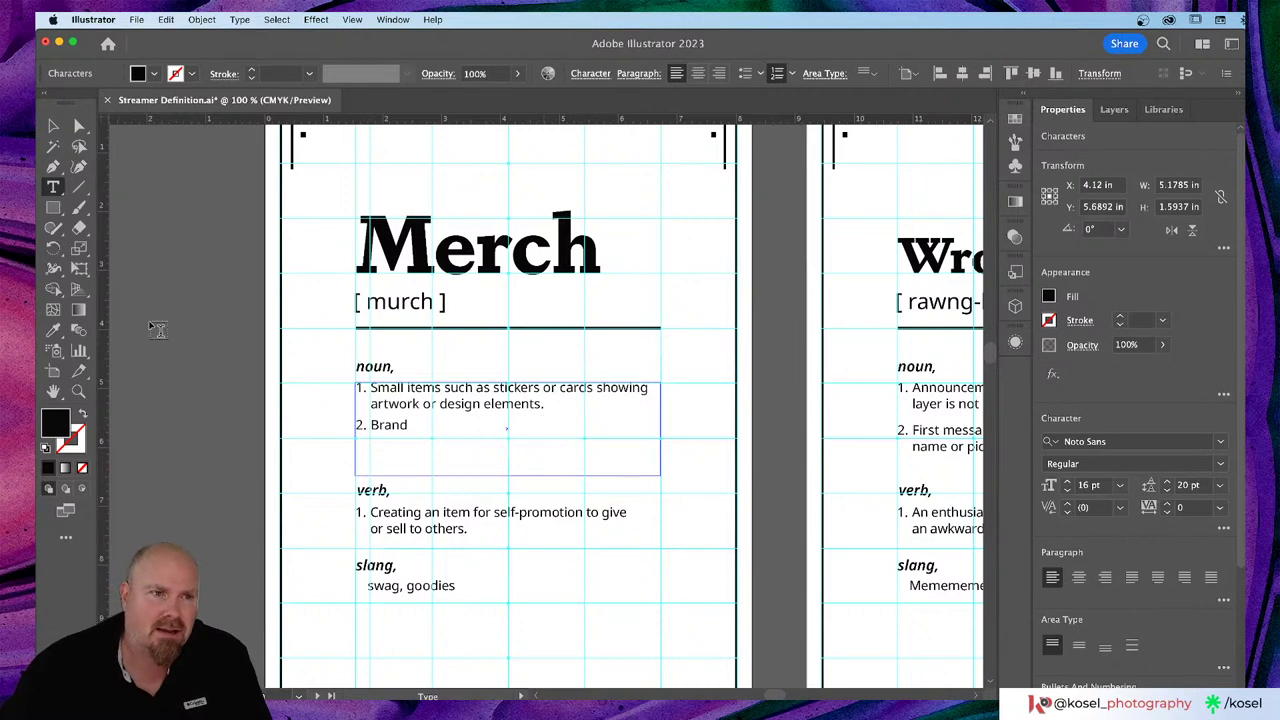
left_click(54, 128)
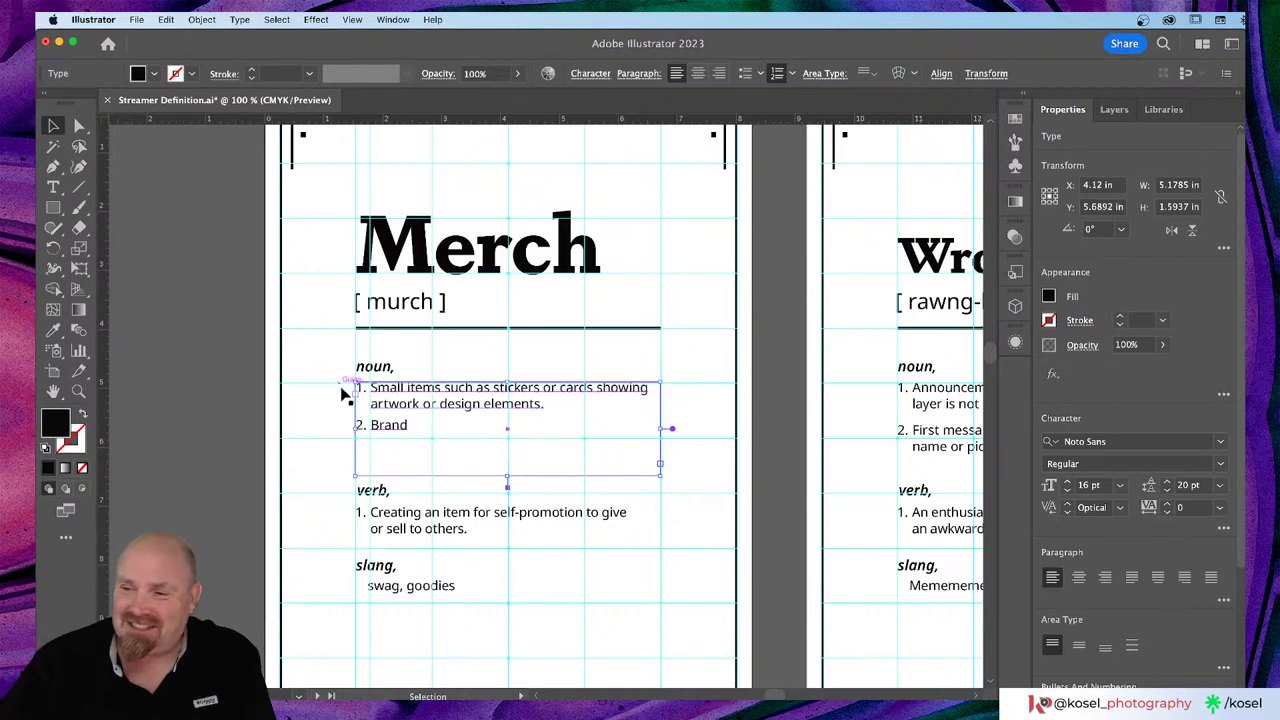
Step: Complete the Merch card's second noun definition as "Brand items to promote your brand (normally at the Merch Stand)."
key("t")
left_click(410, 428)
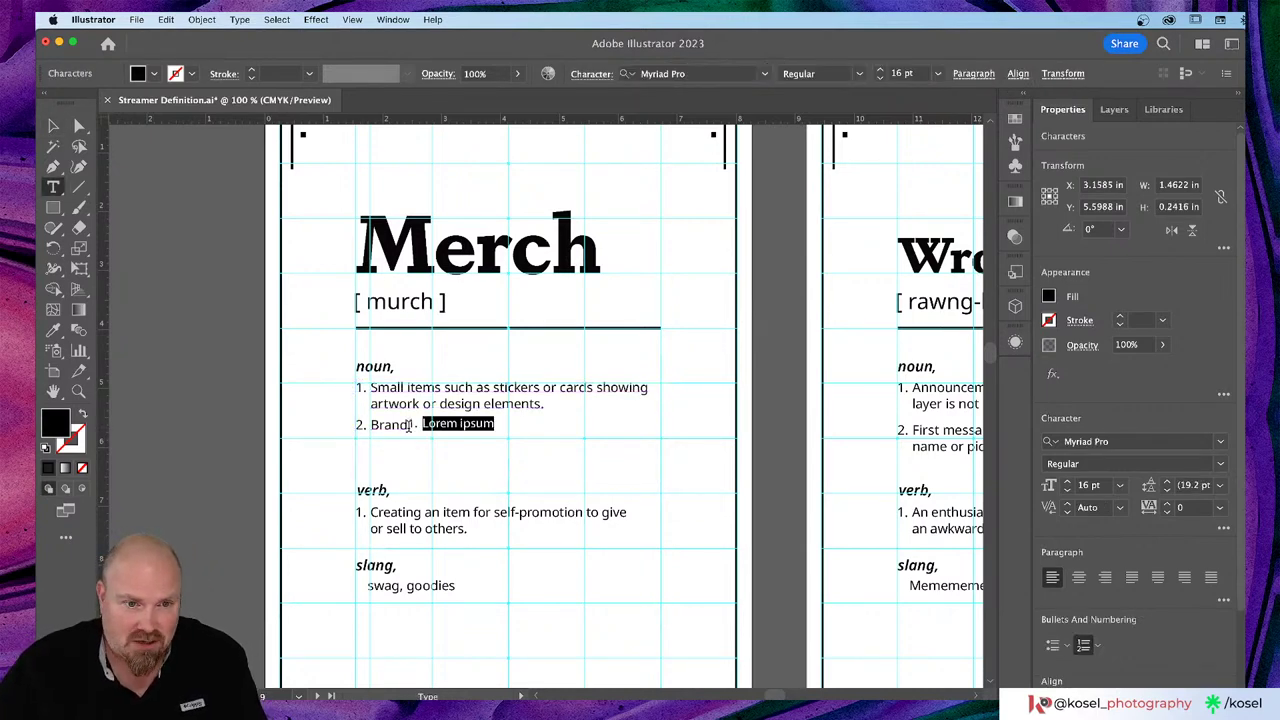
key("super+z")
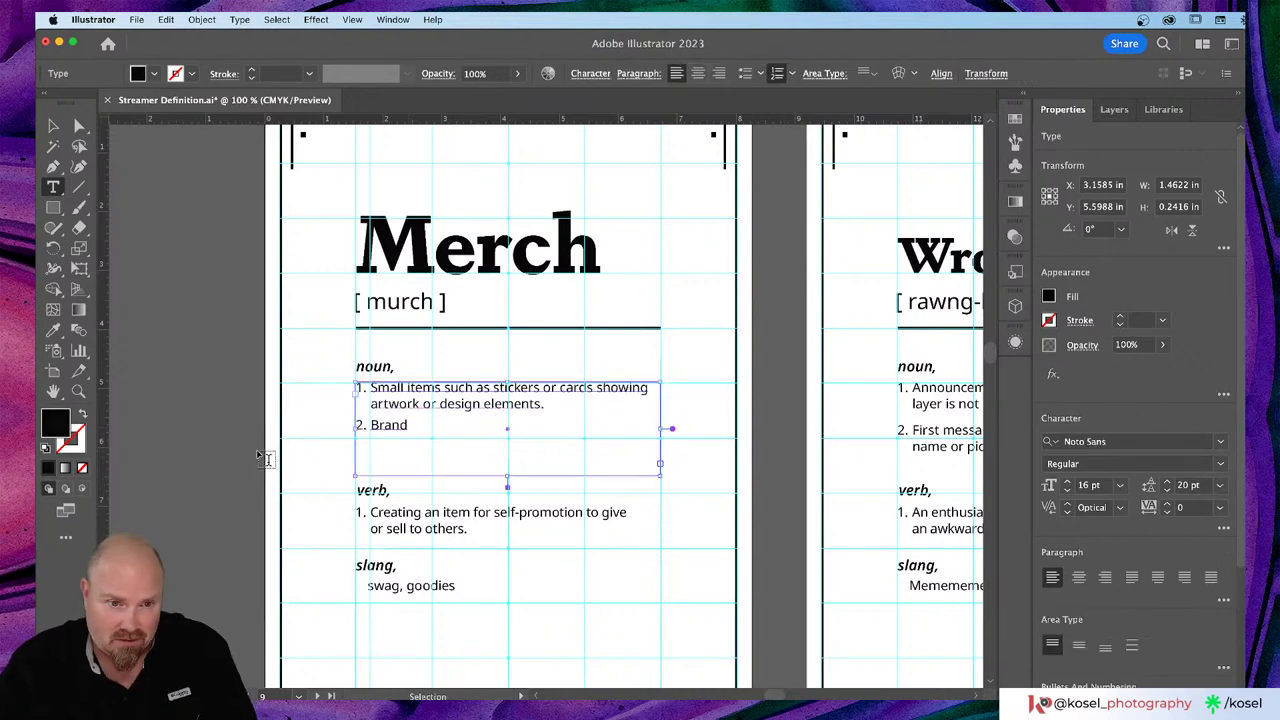
left_click(406, 424)
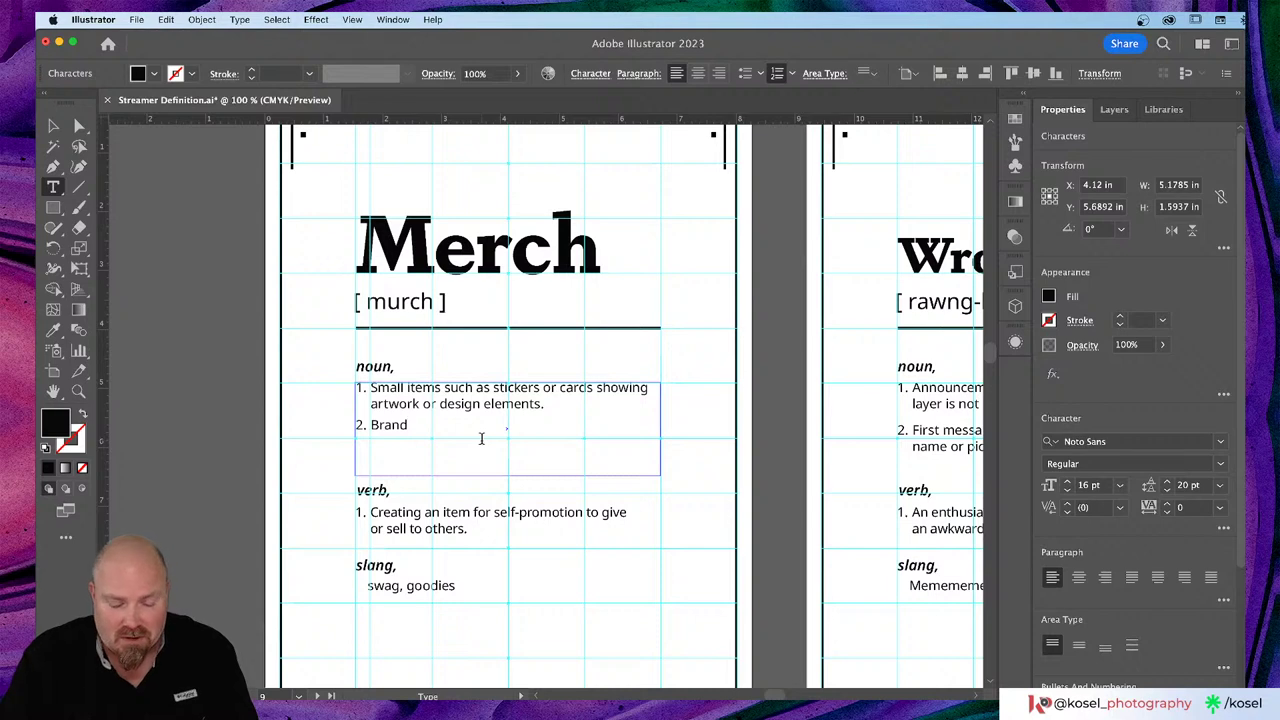
type("items to")
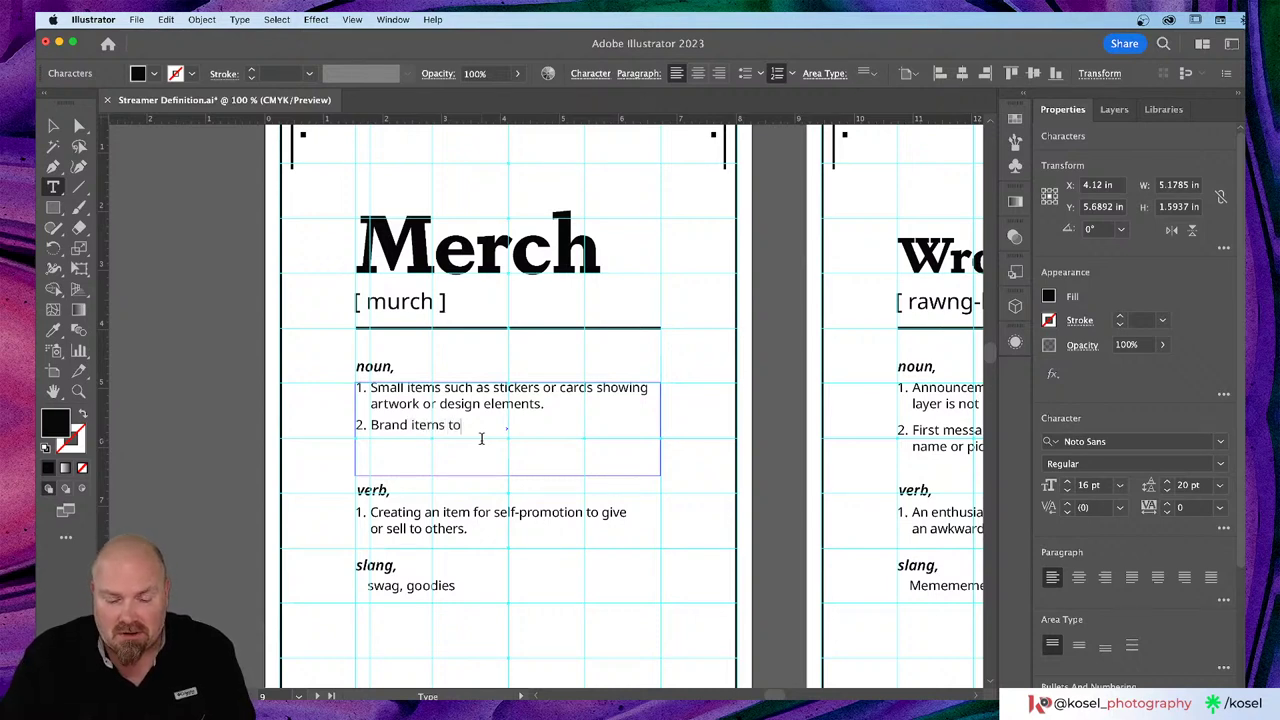
type(" promo")
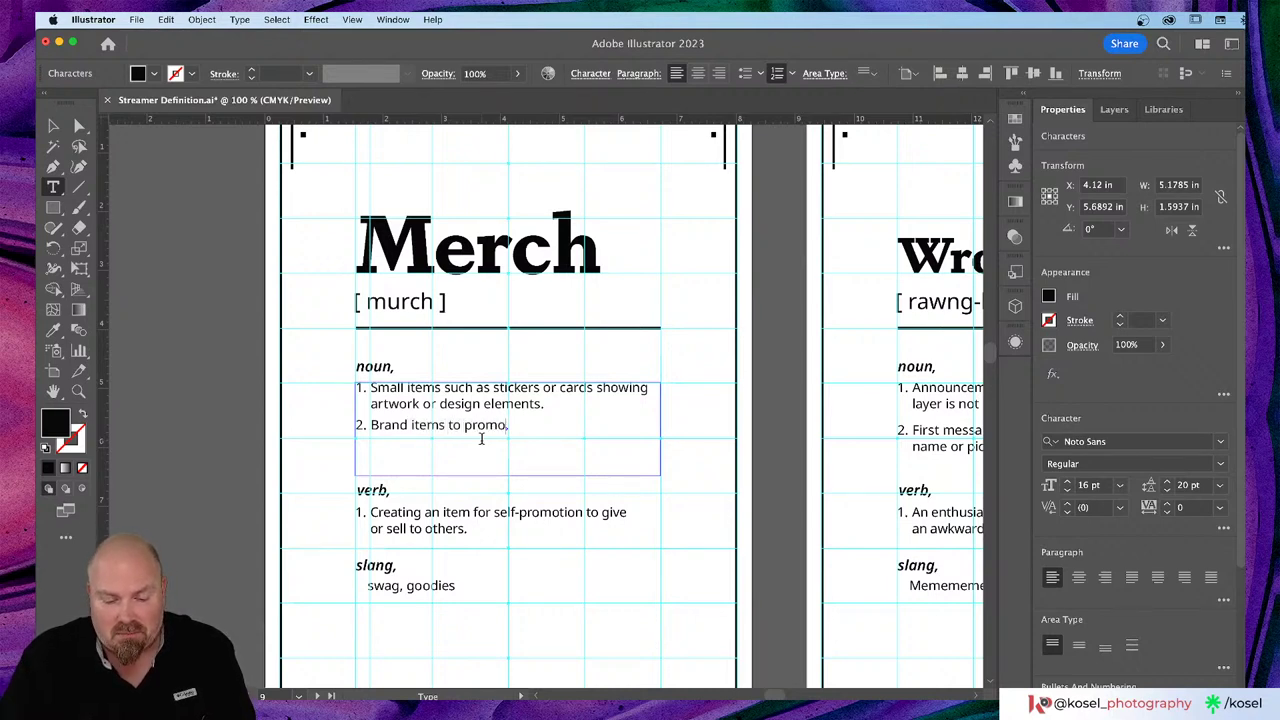
type("te you")
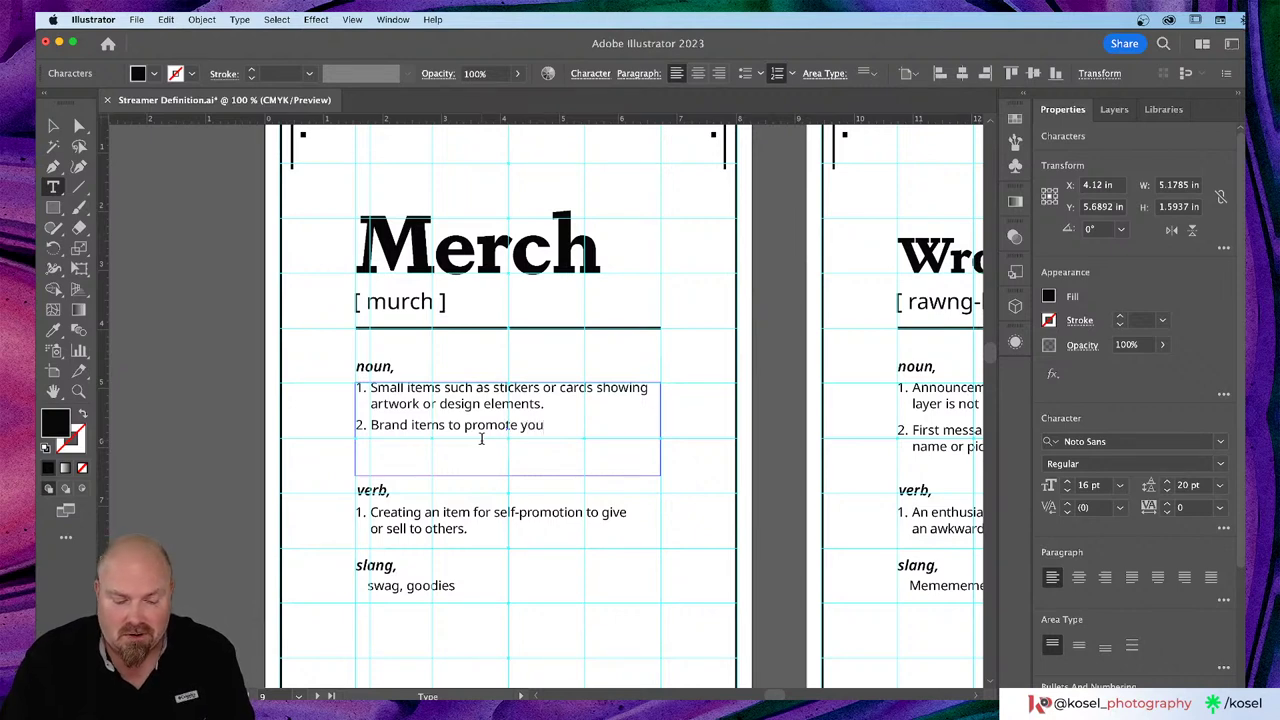
type("r brand")
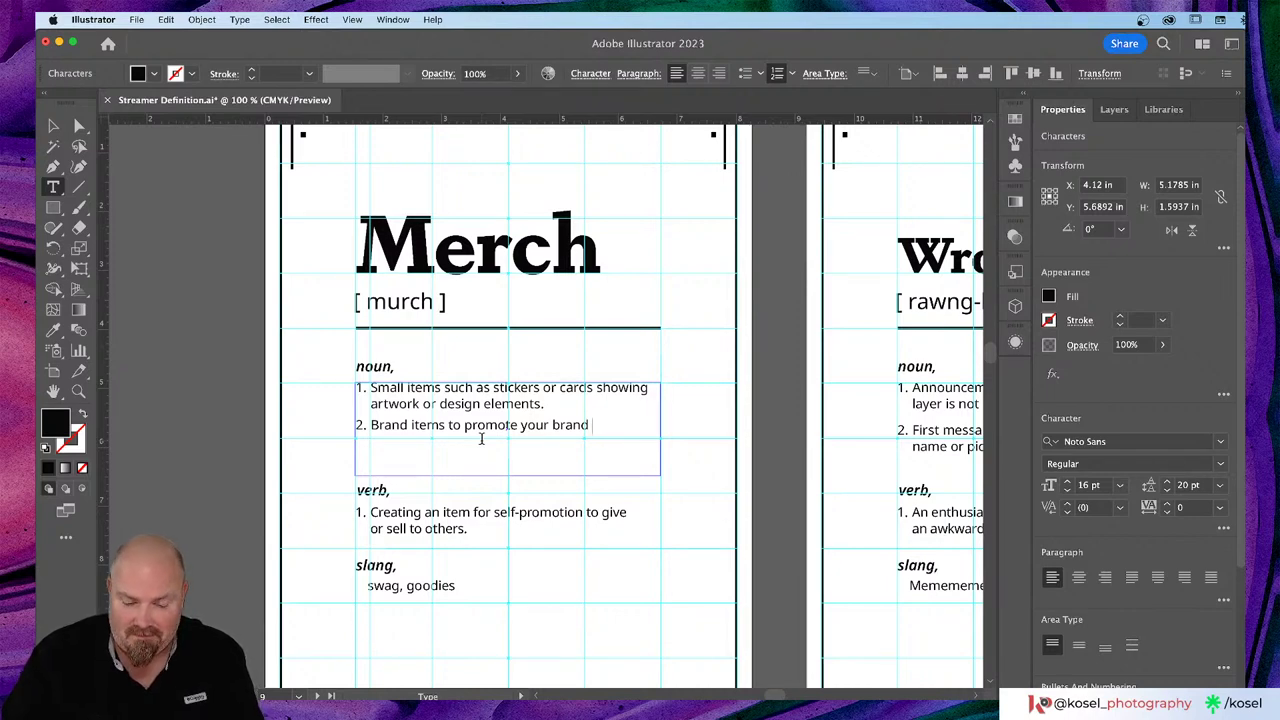
type("(norma")
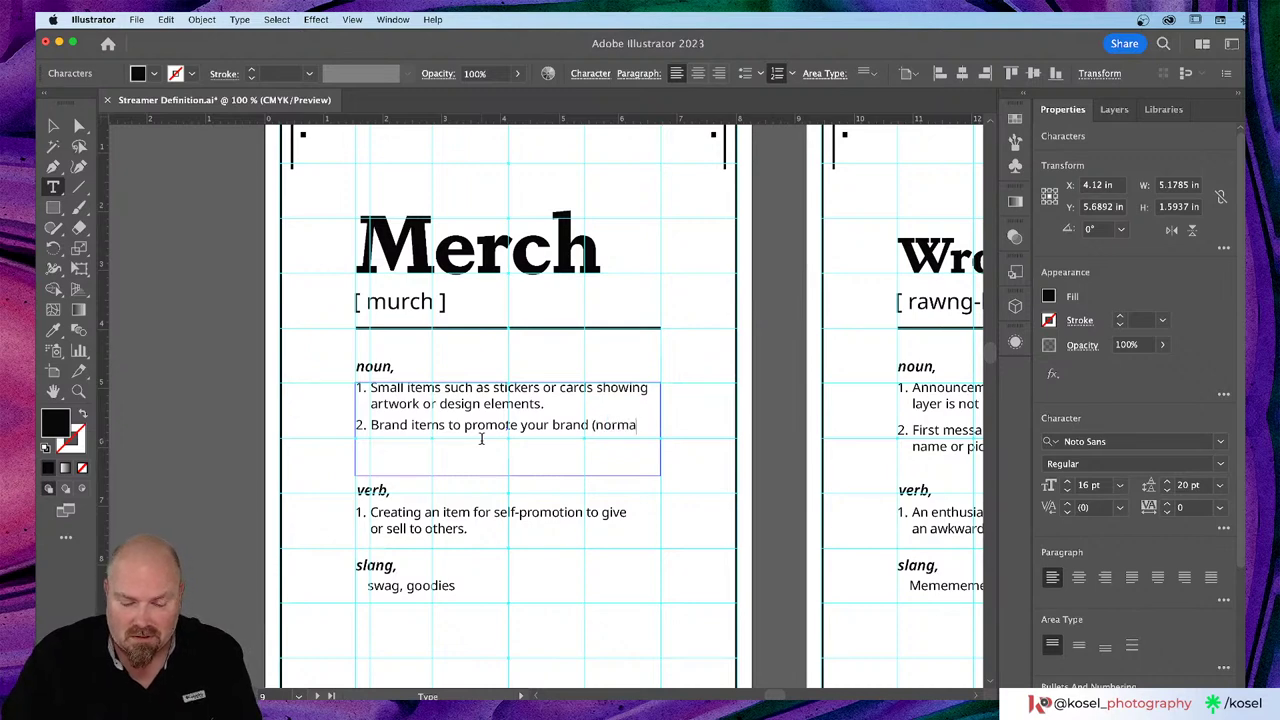
type("lly ")
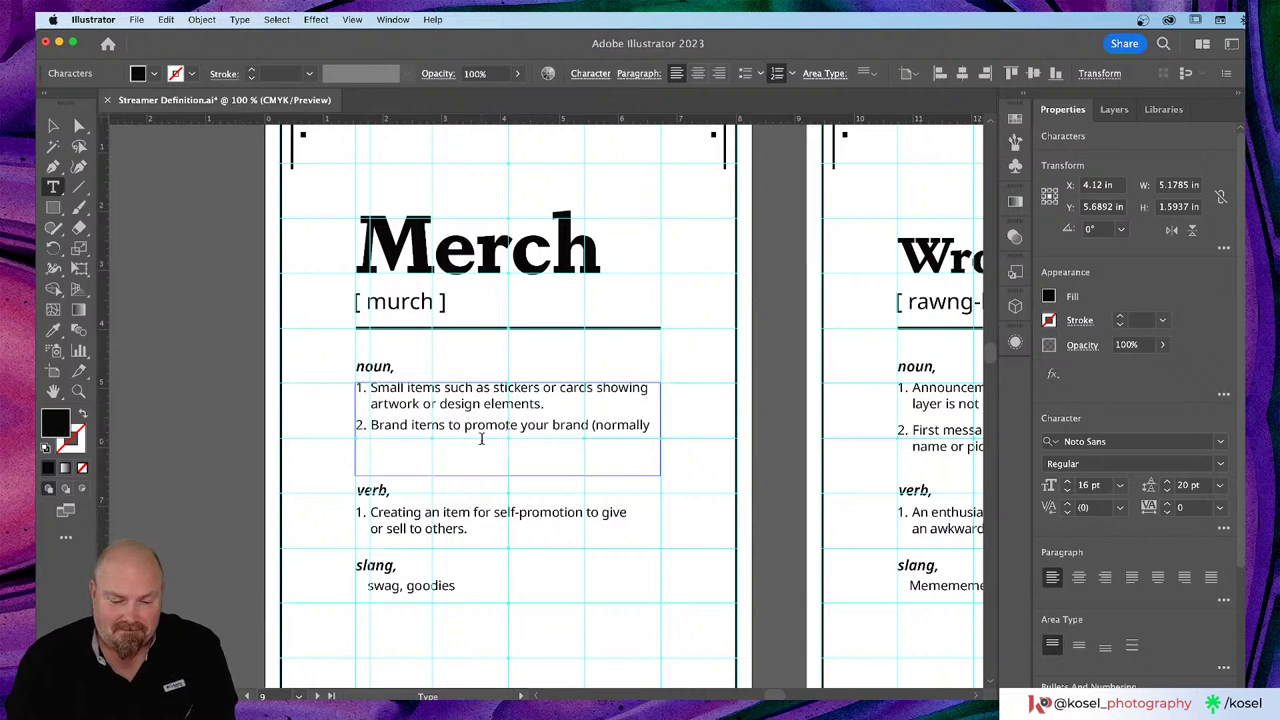
type("at the")
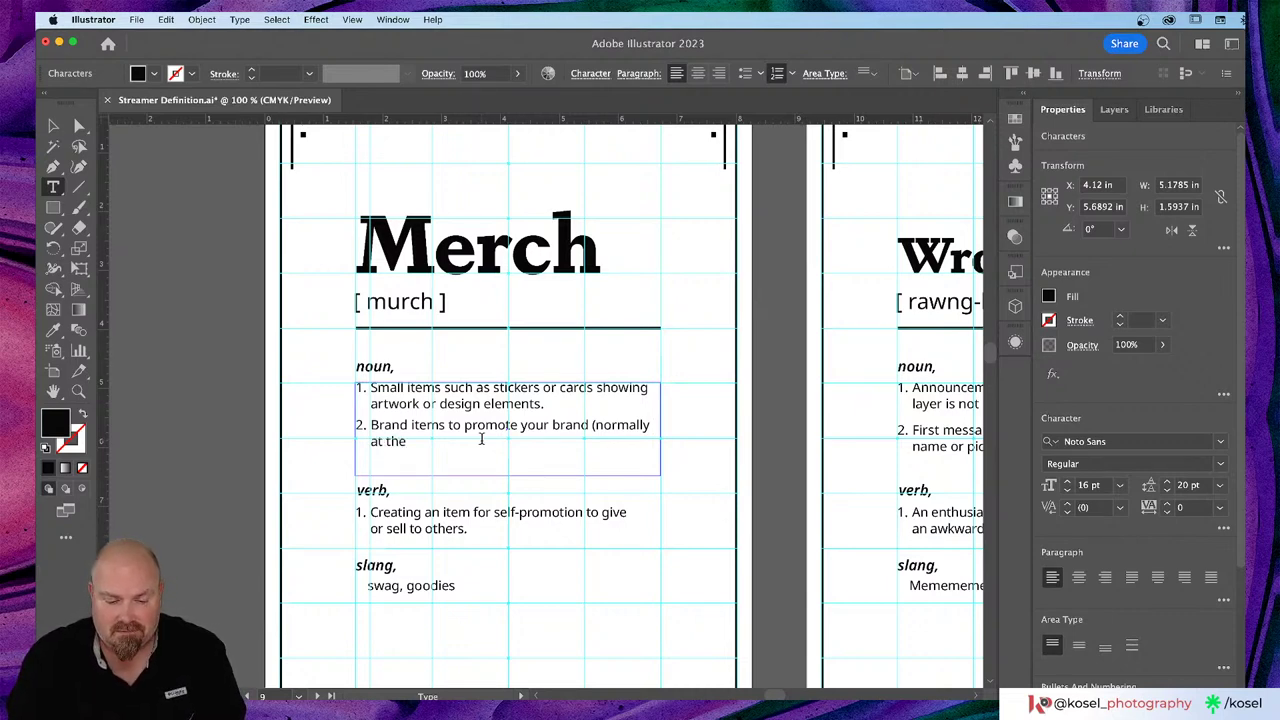
type(" Me")
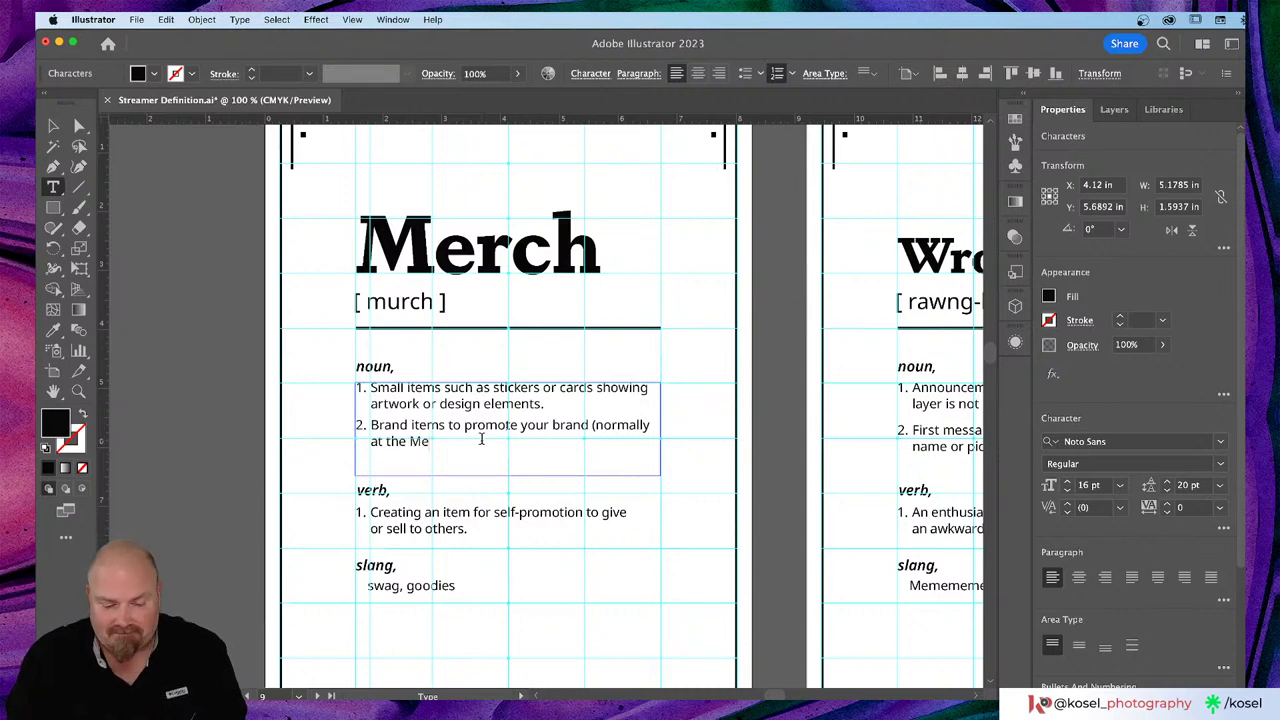
type("rch Stand")
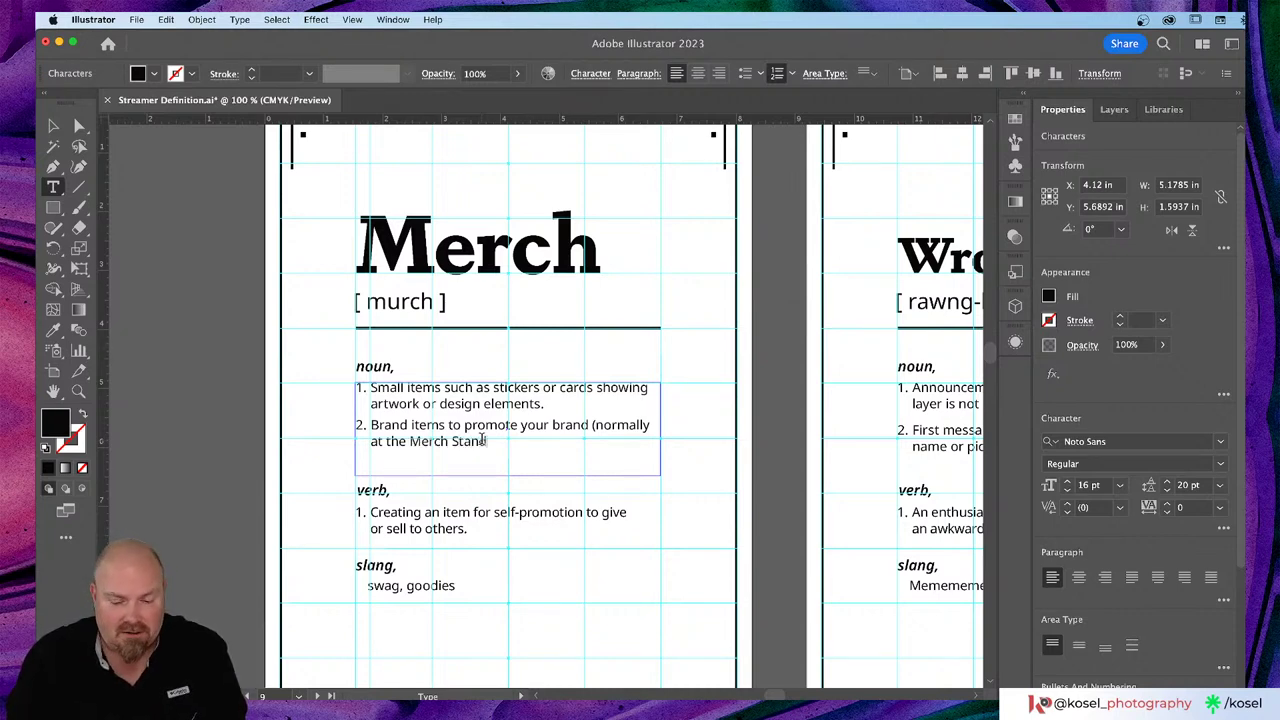
type(")")
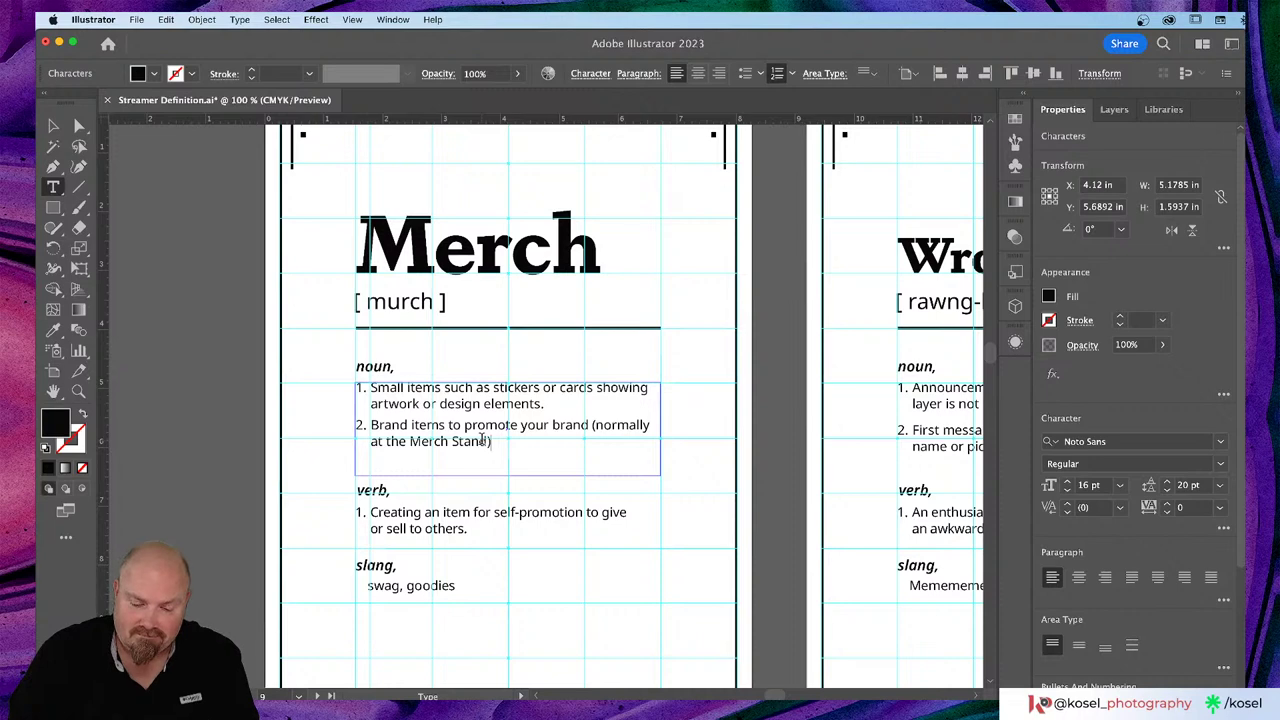
type(".")
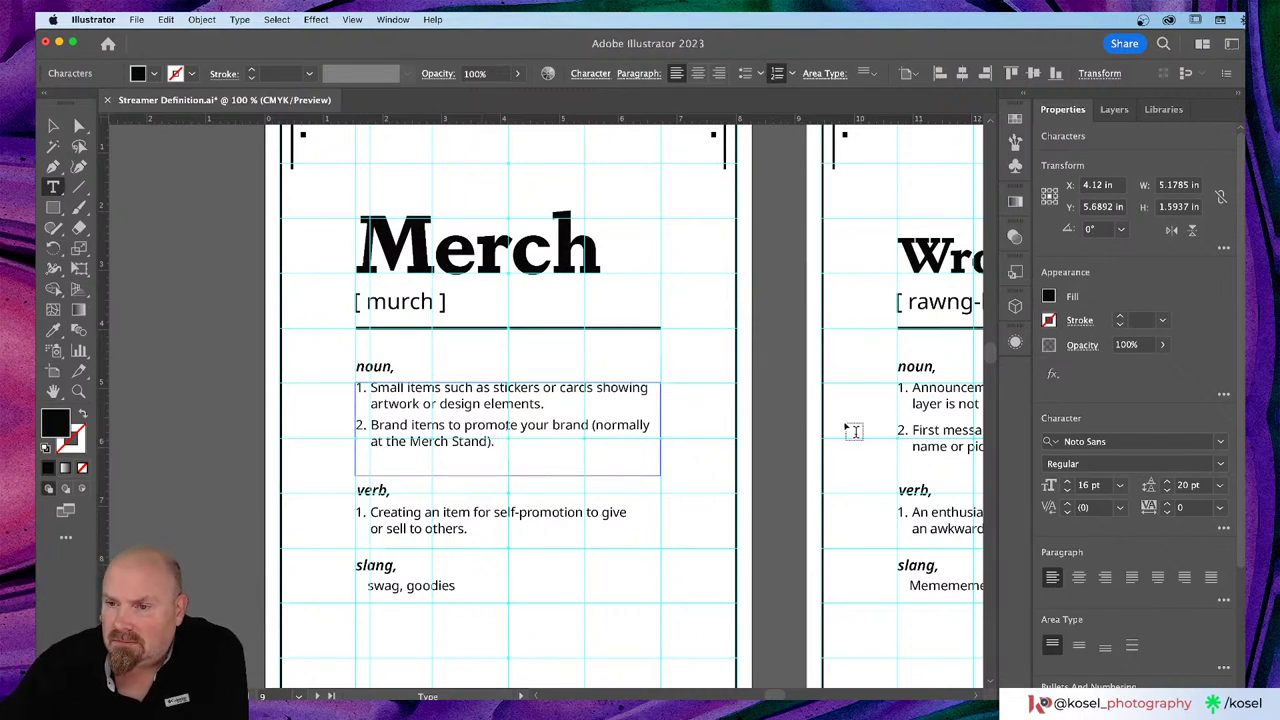
left_click(56, 126)
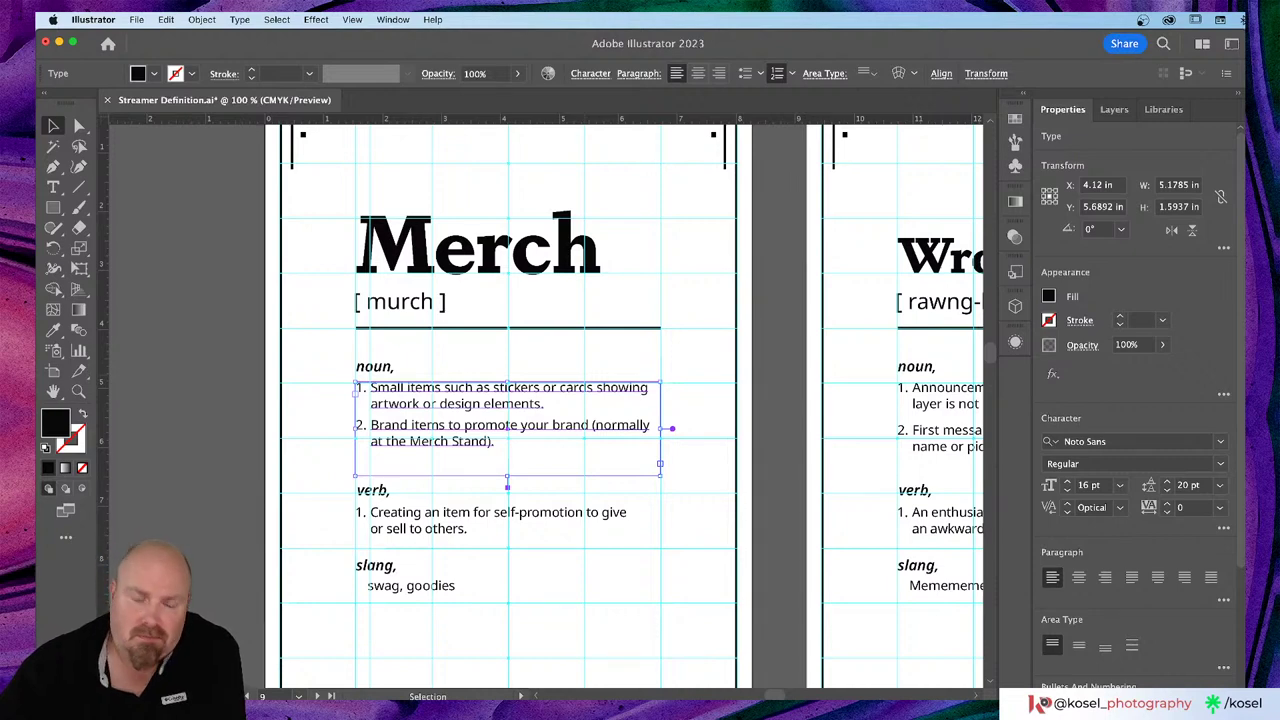
left_click(1165, 45)
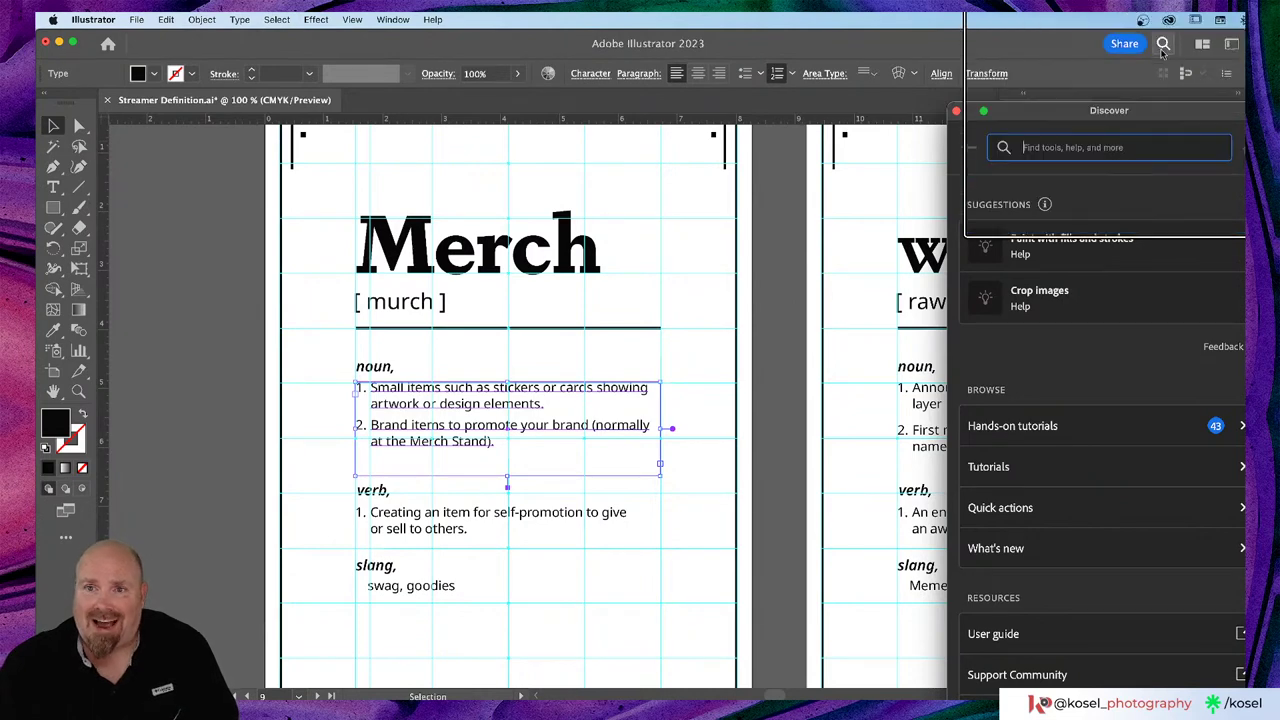
left_click_drag(1120, 100, 720, 40)
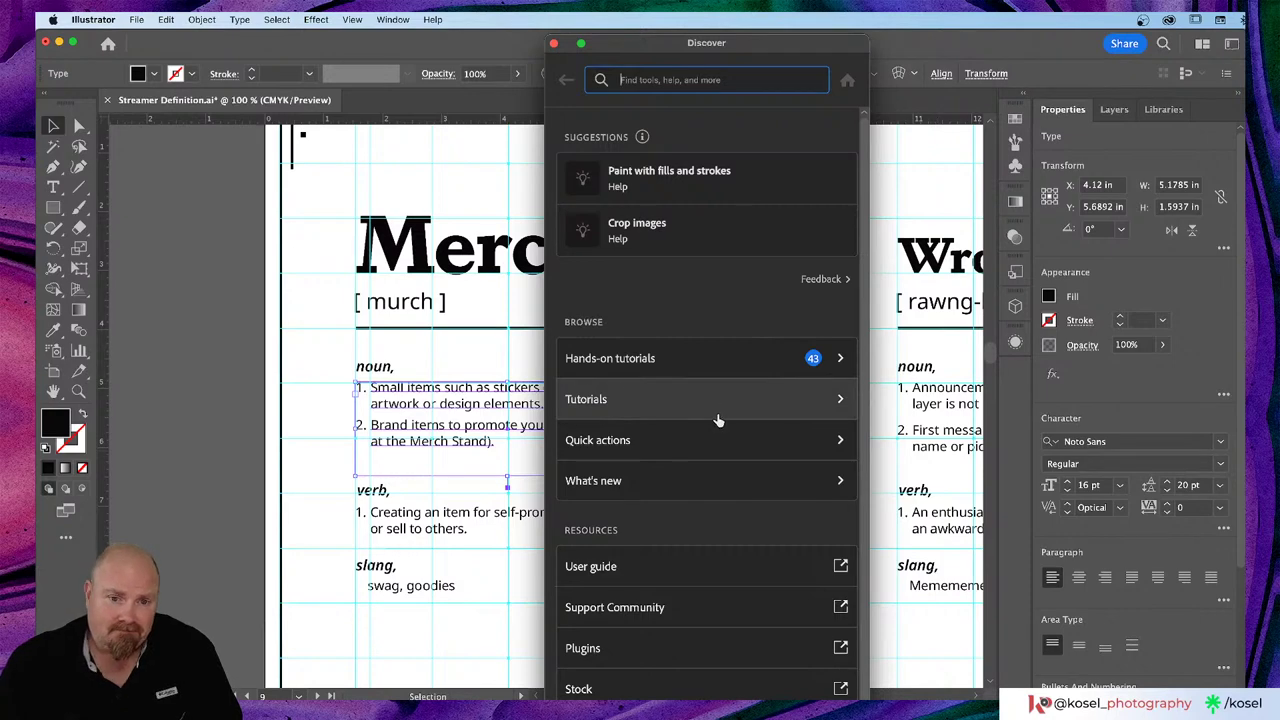
left_click(555, 44)
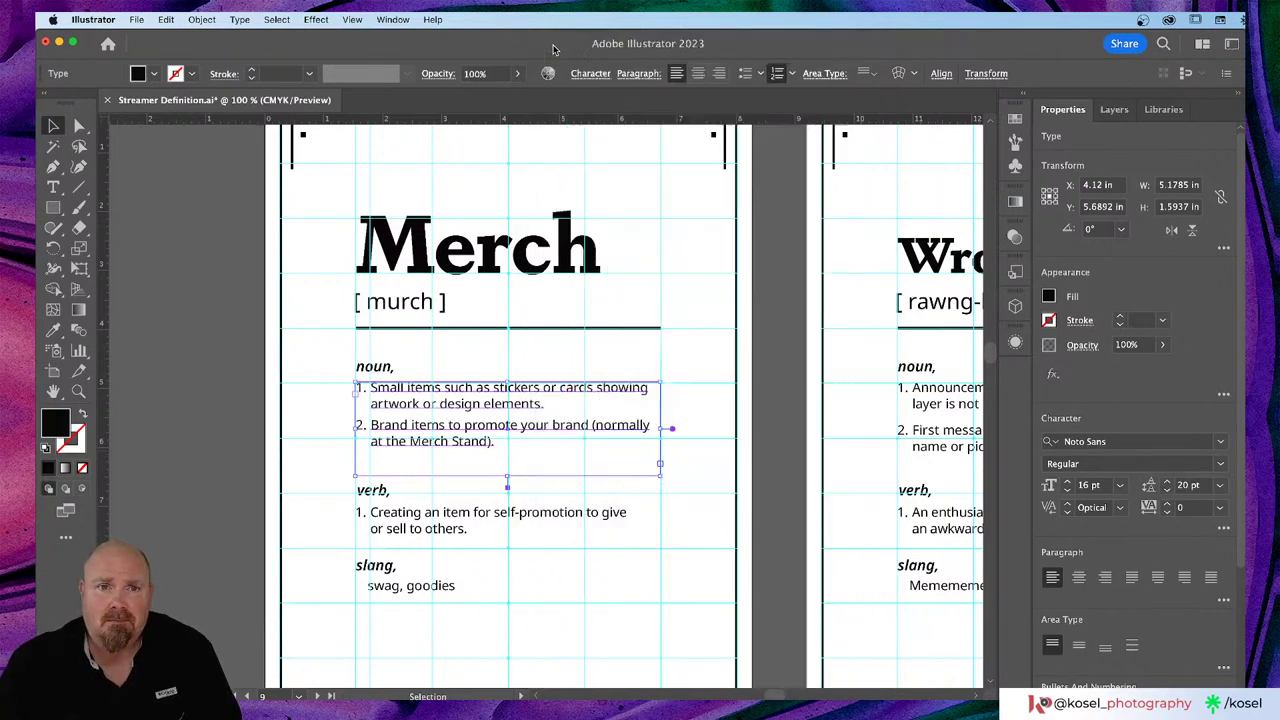
Step: Switch to Chrome and open Behance's Photoshop Creative Challenge page in a new tab
key("super+Tab")
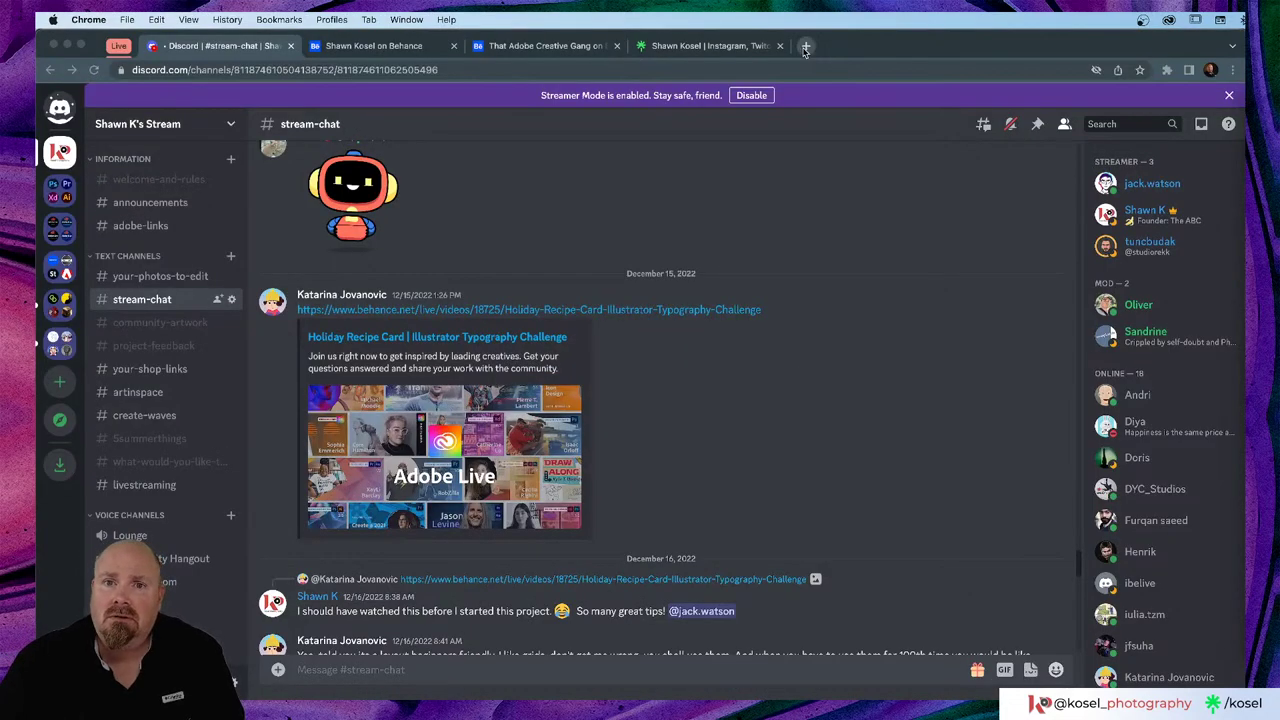
left_click(806, 45)
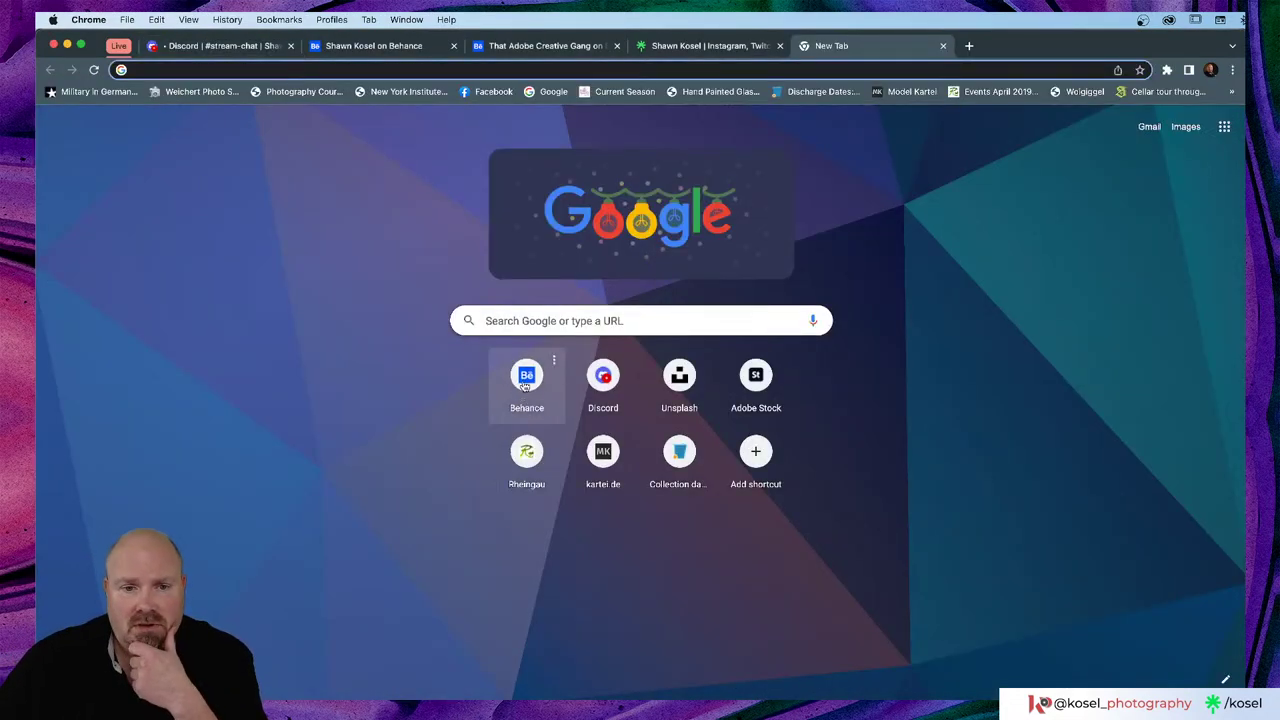
left_click(522, 390)
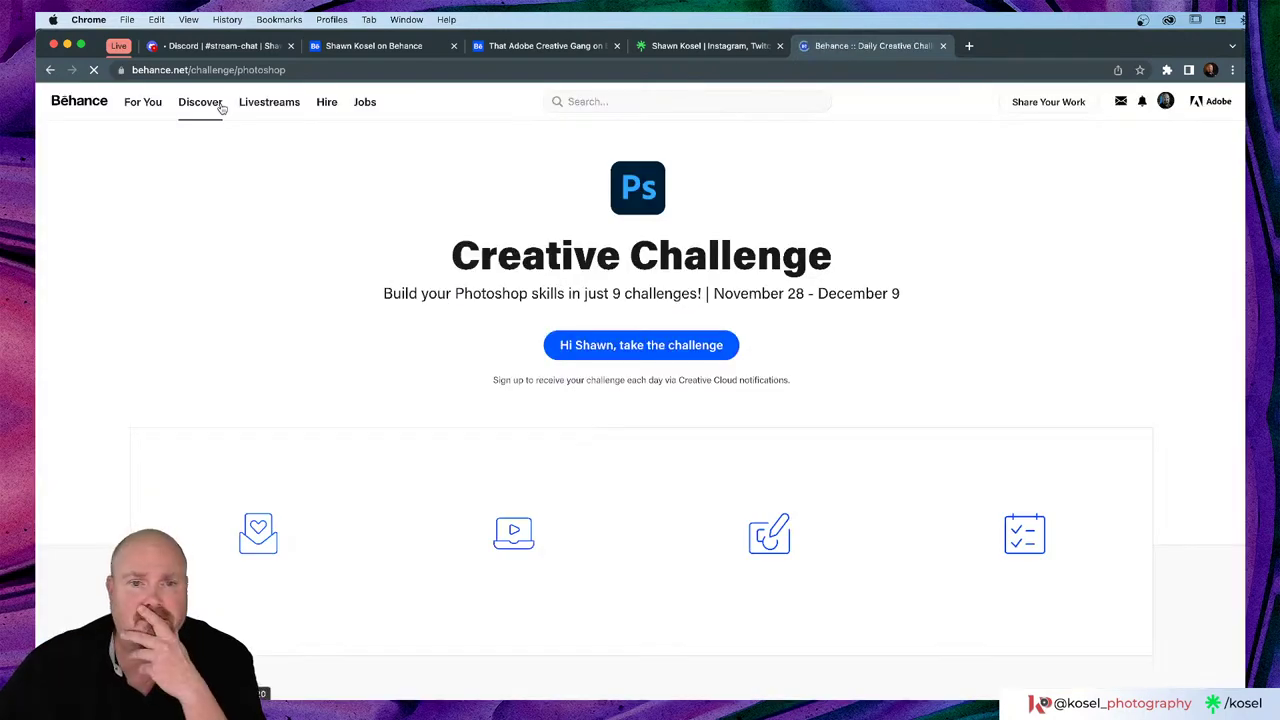
Step: Change the page address ending from photoshop to illustrator to load behance.net/challenge/illustrator, and select the loaded page's address
left_click(349, 70)
left_click(349, 70)
left_click_drag(349, 70, 296, 72)
type("ill")
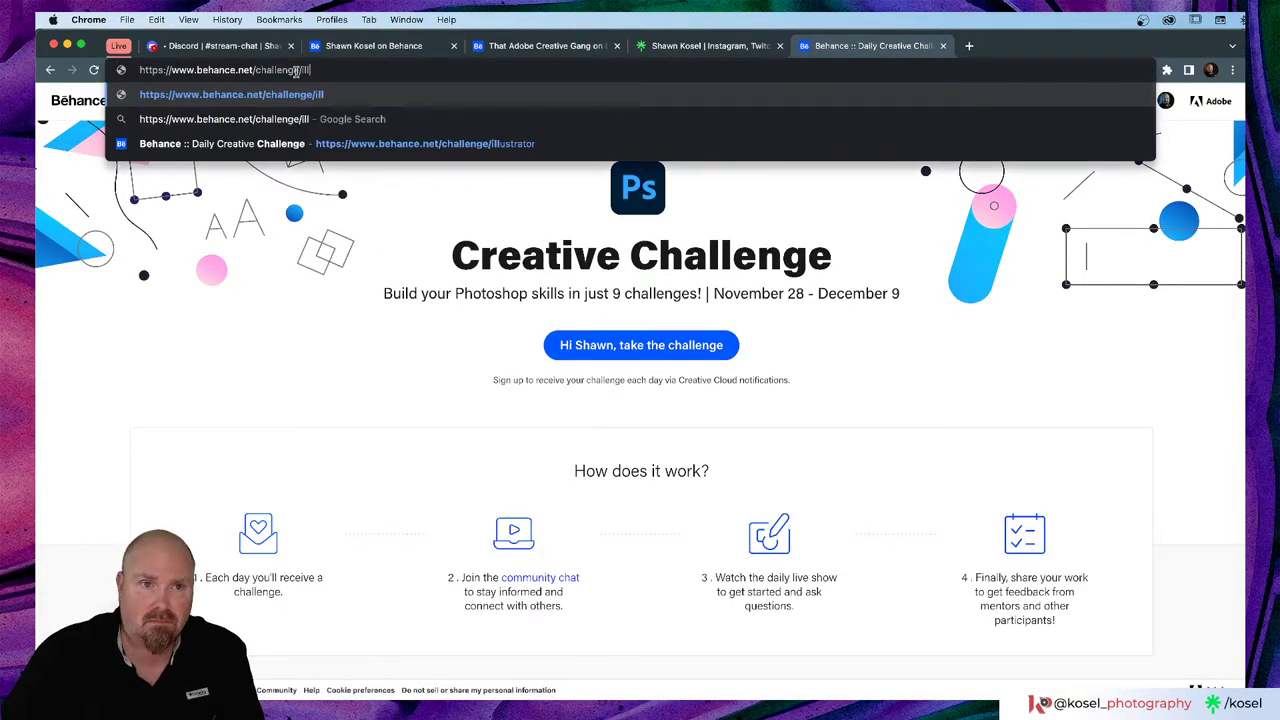
type("us")
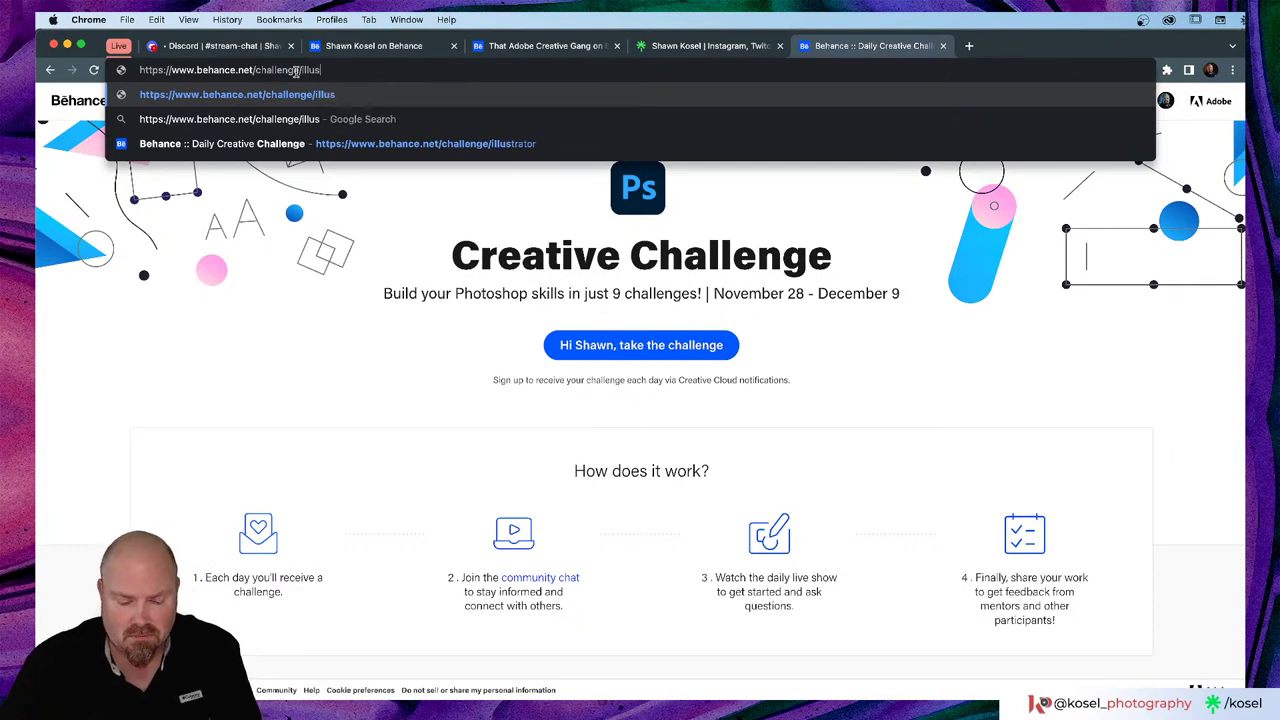
type("trator")
key("Return")
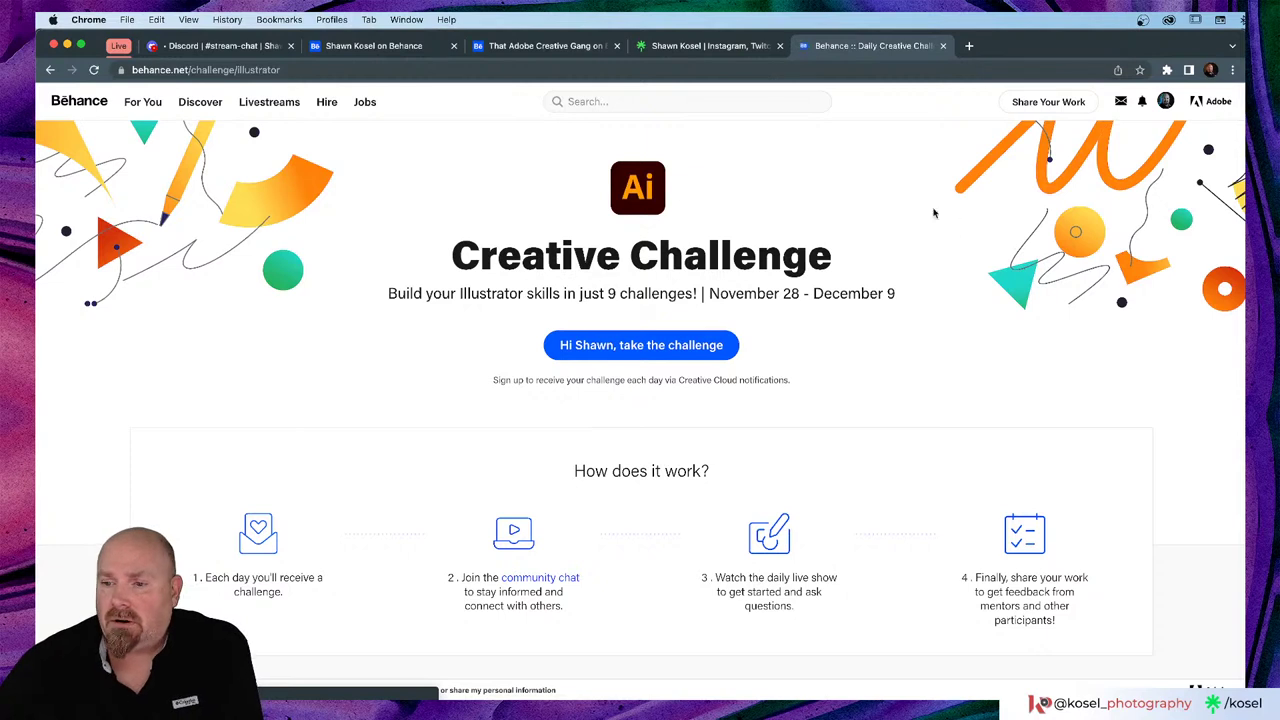
left_click(320, 72)
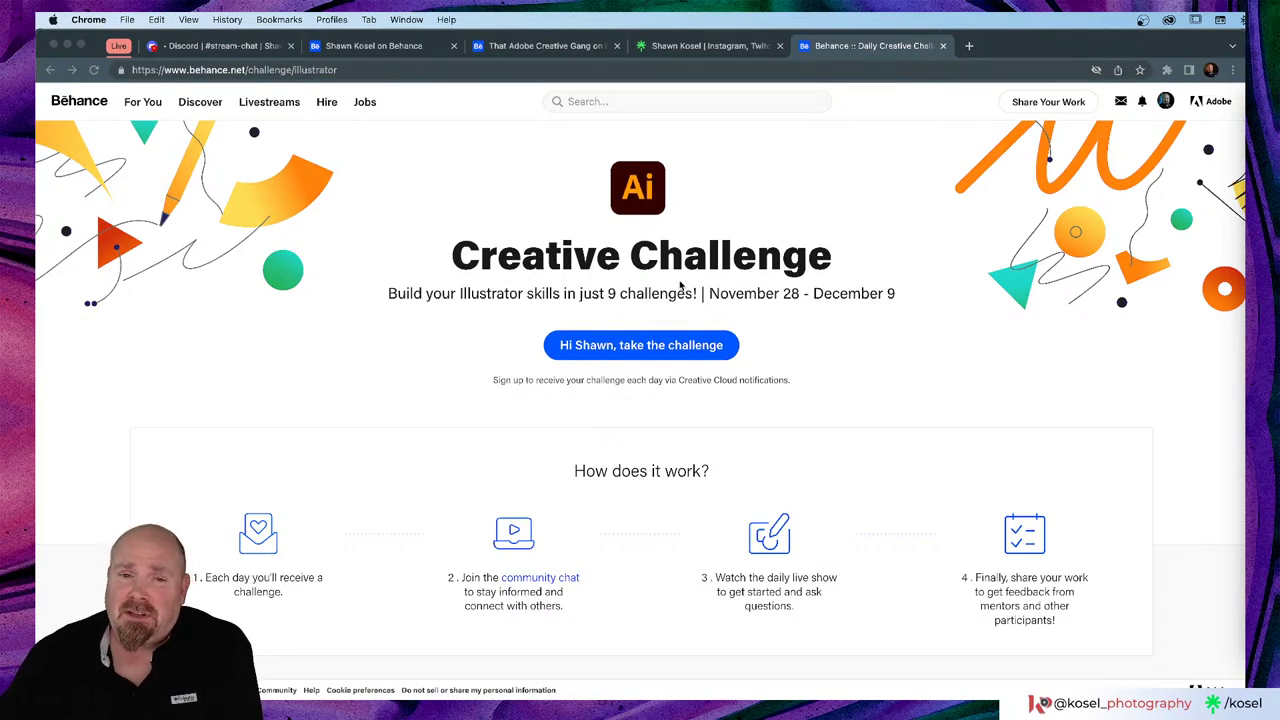
Step: Browse the Unlock The Challenges list and get started with the Create A Monogram Illustrator typography challenge
scroll(684, 288, "down", 5)
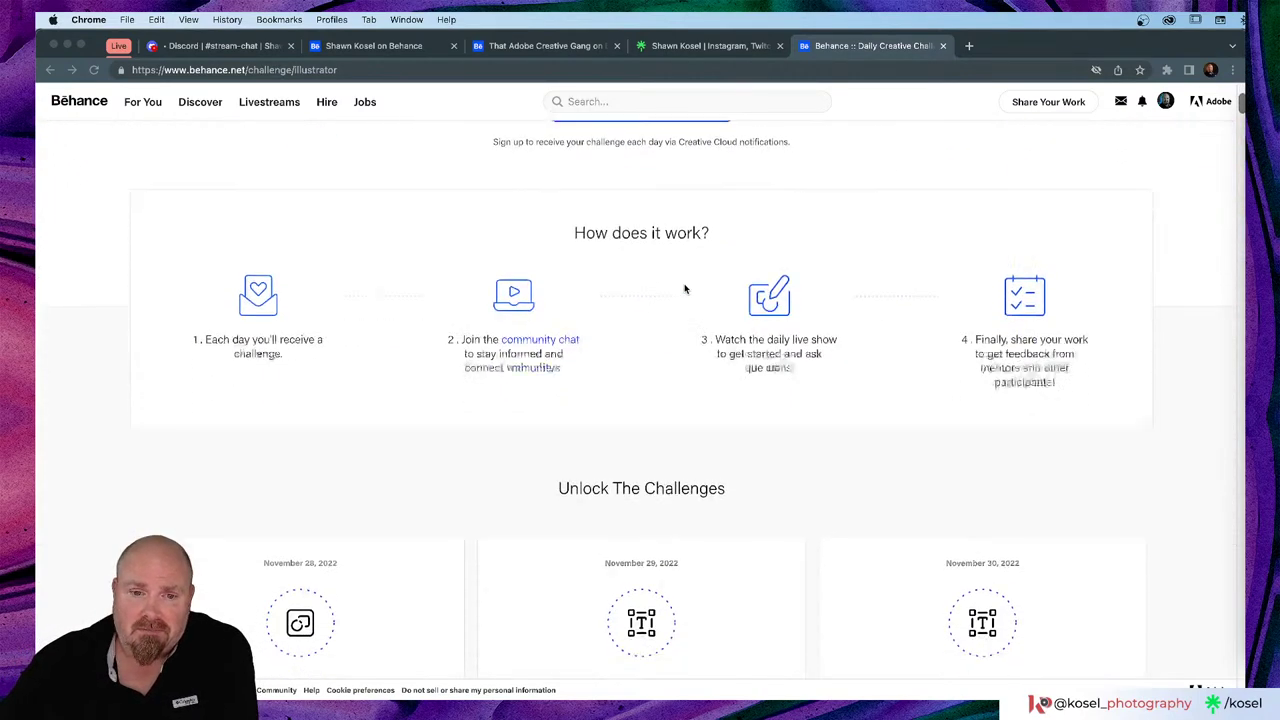
scroll(684, 288, "down", 5)
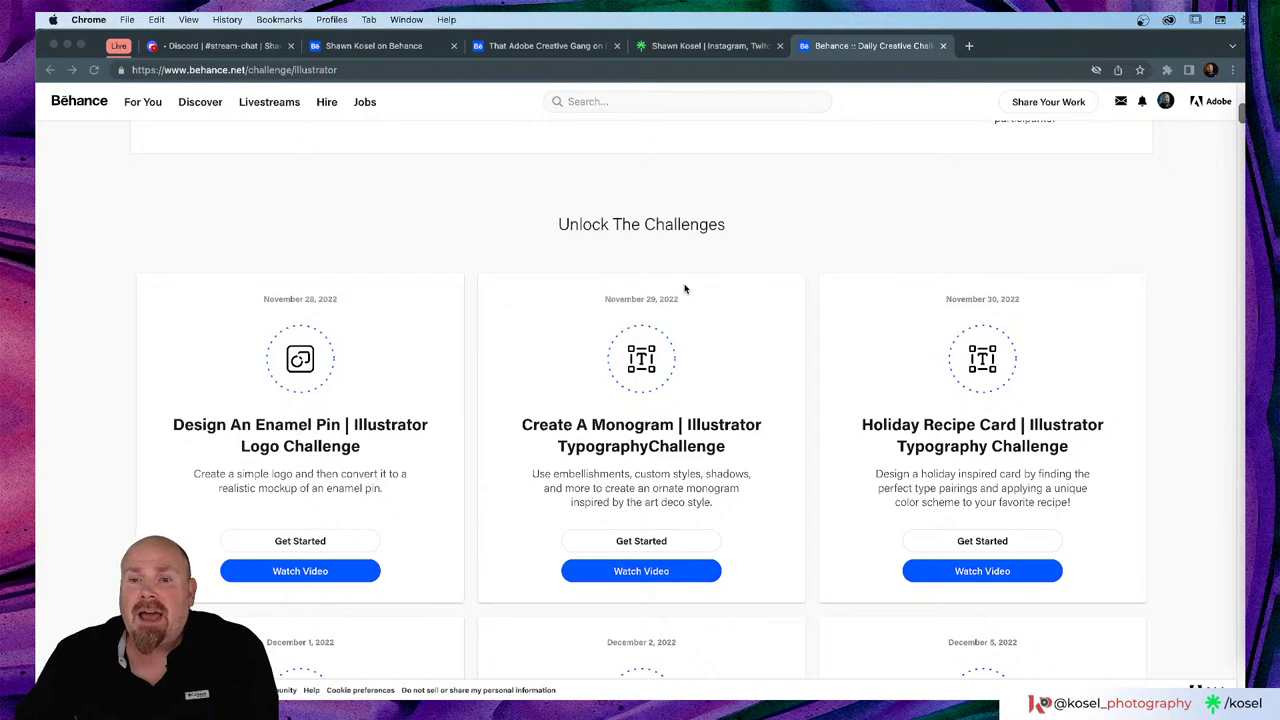
scroll(706, 352, "down", 3)
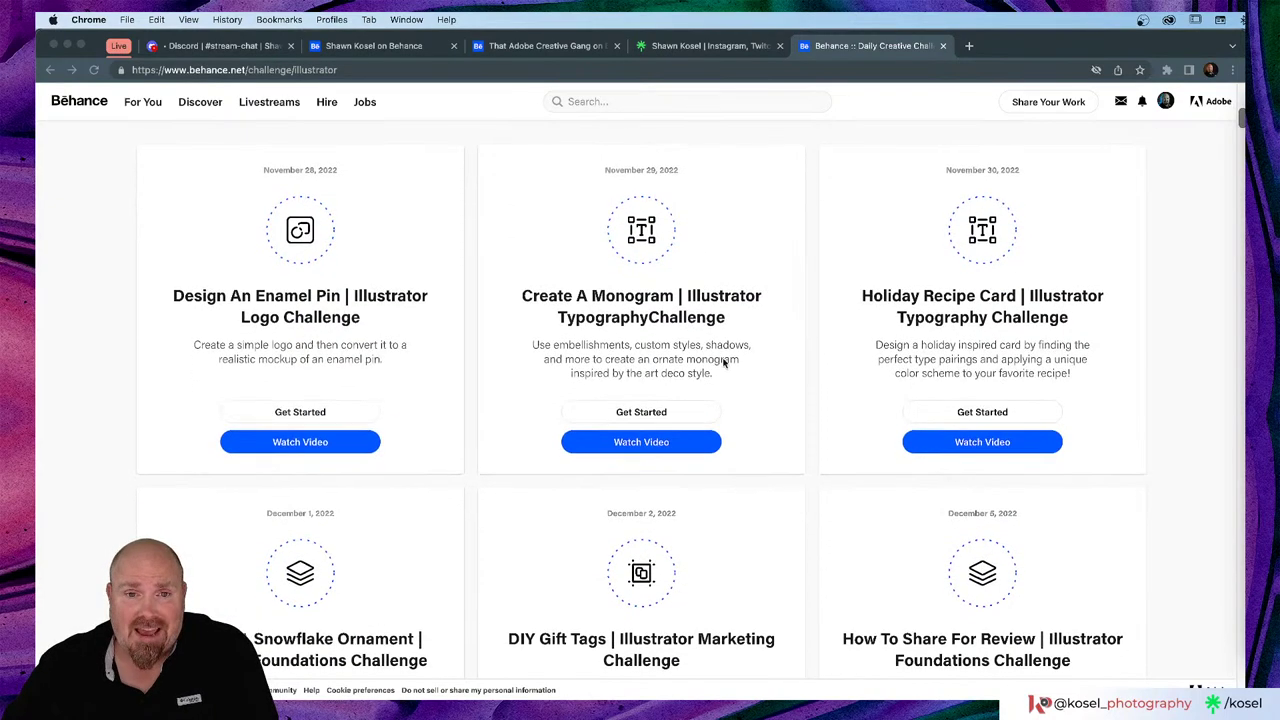
left_click(634, 416)
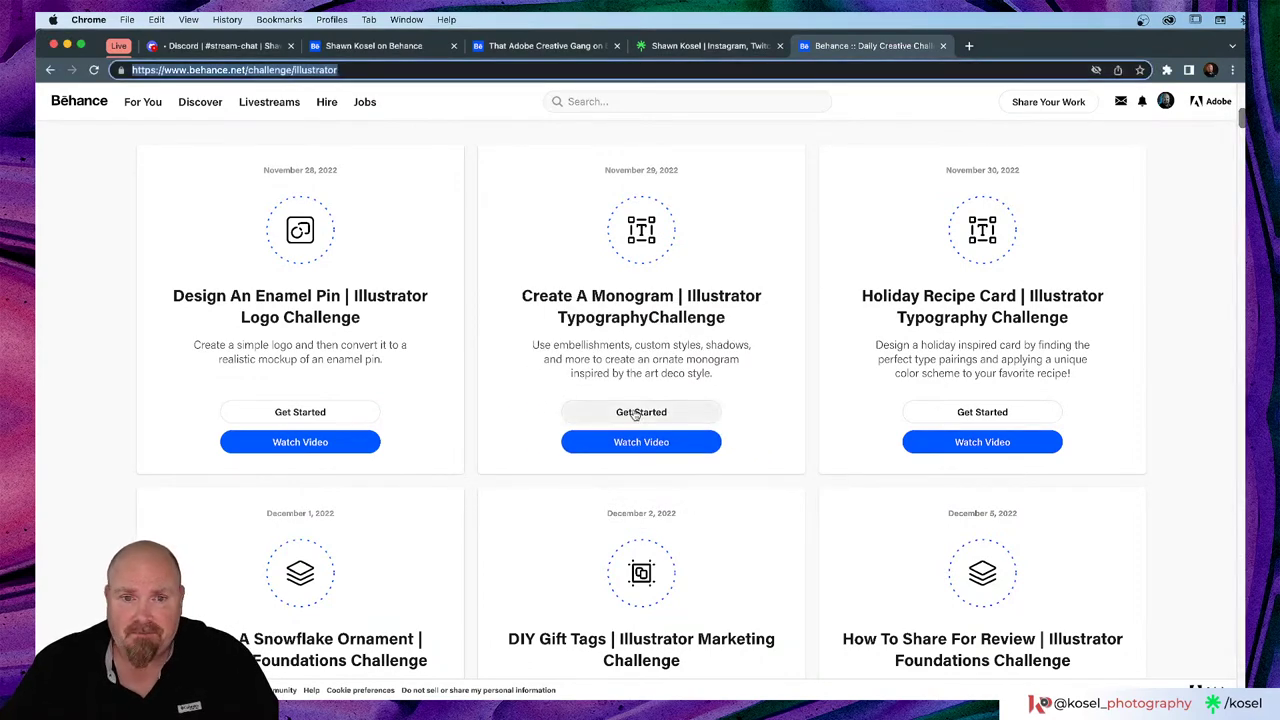
Step: View the starter files of the Create A Monogram typography challenge, closing their page to return to the challenge list
left_click(634, 413)
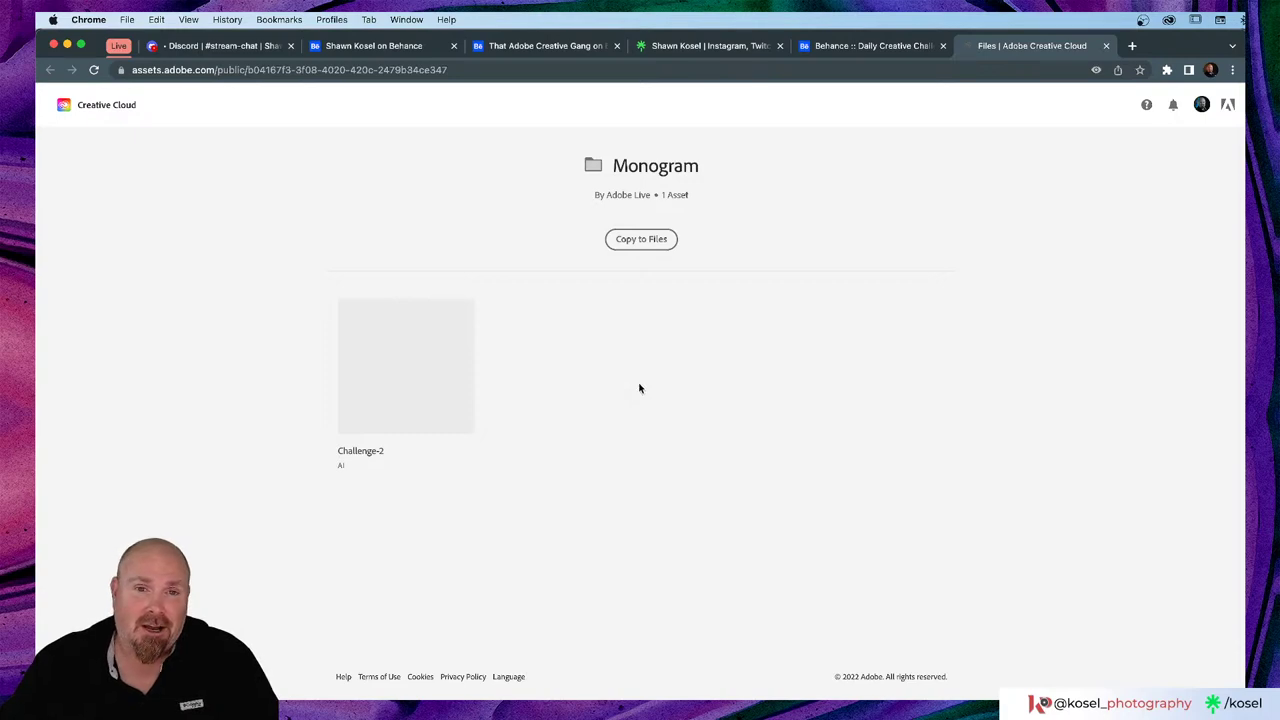
left_click(1106, 46)
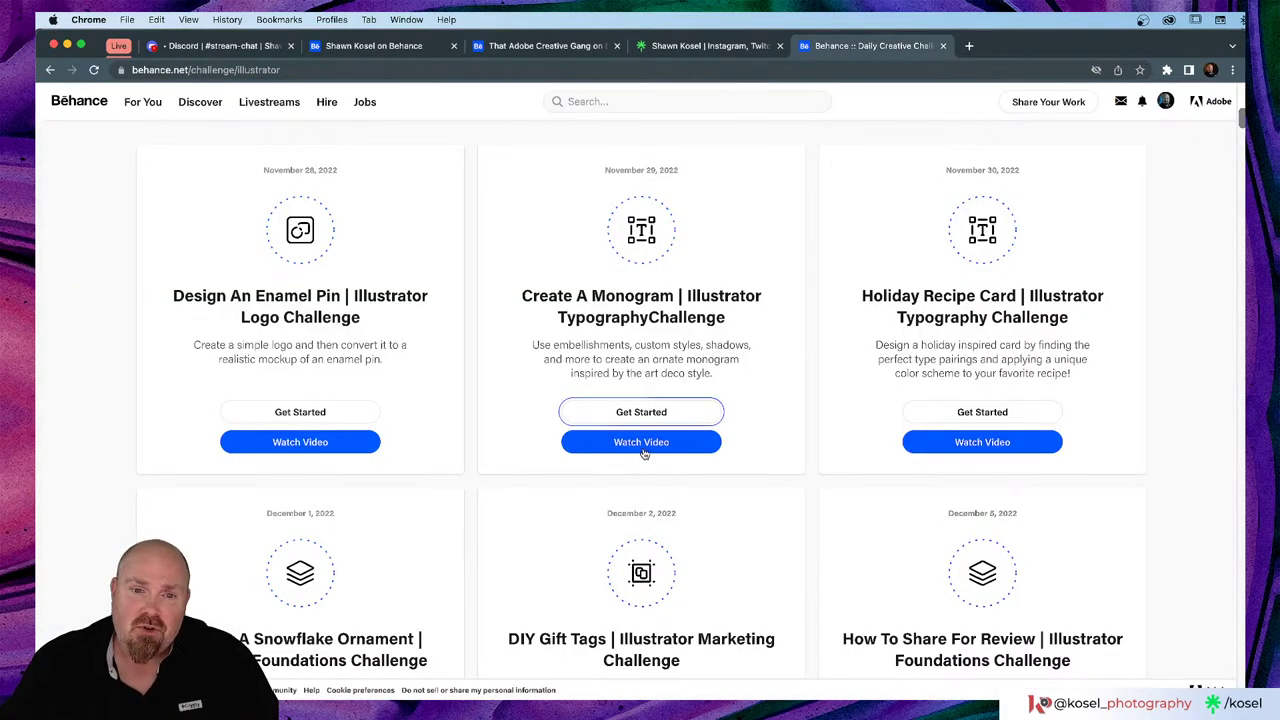
Step: Open the dcc-feedback channel of the Adobe Illustrator server on Discord
left_click(213, 50)
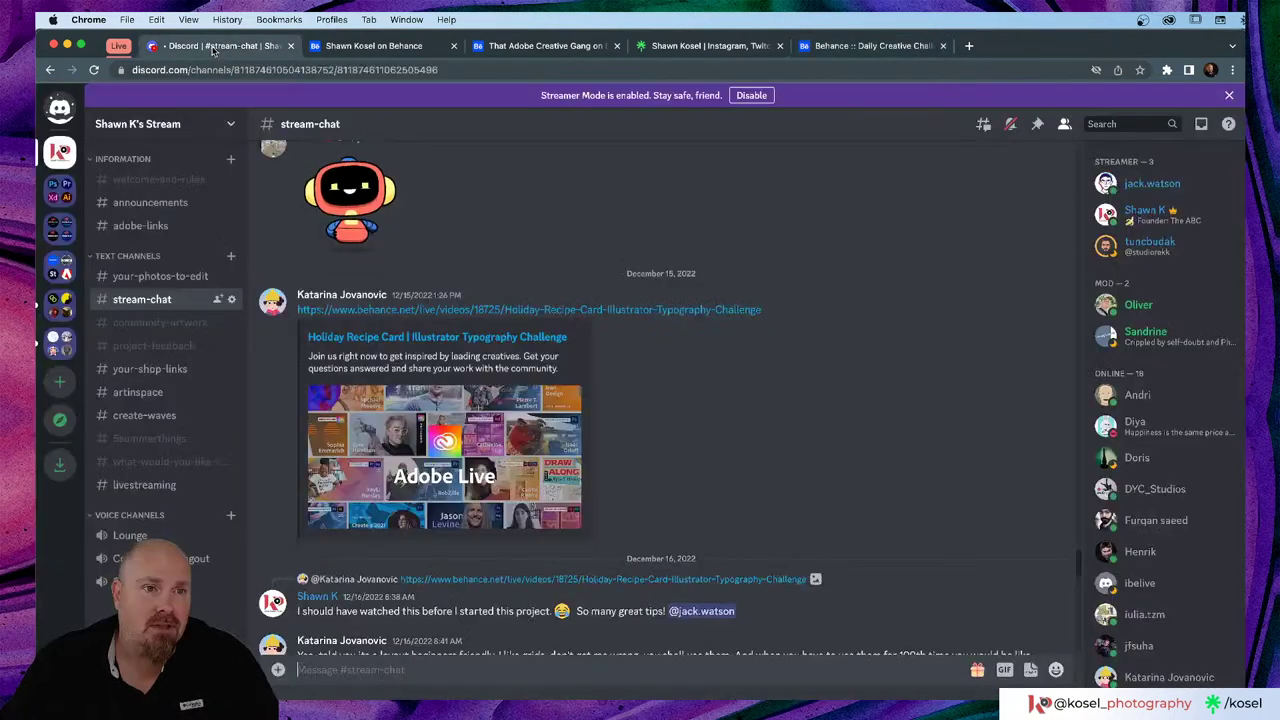
left_click(58, 191)
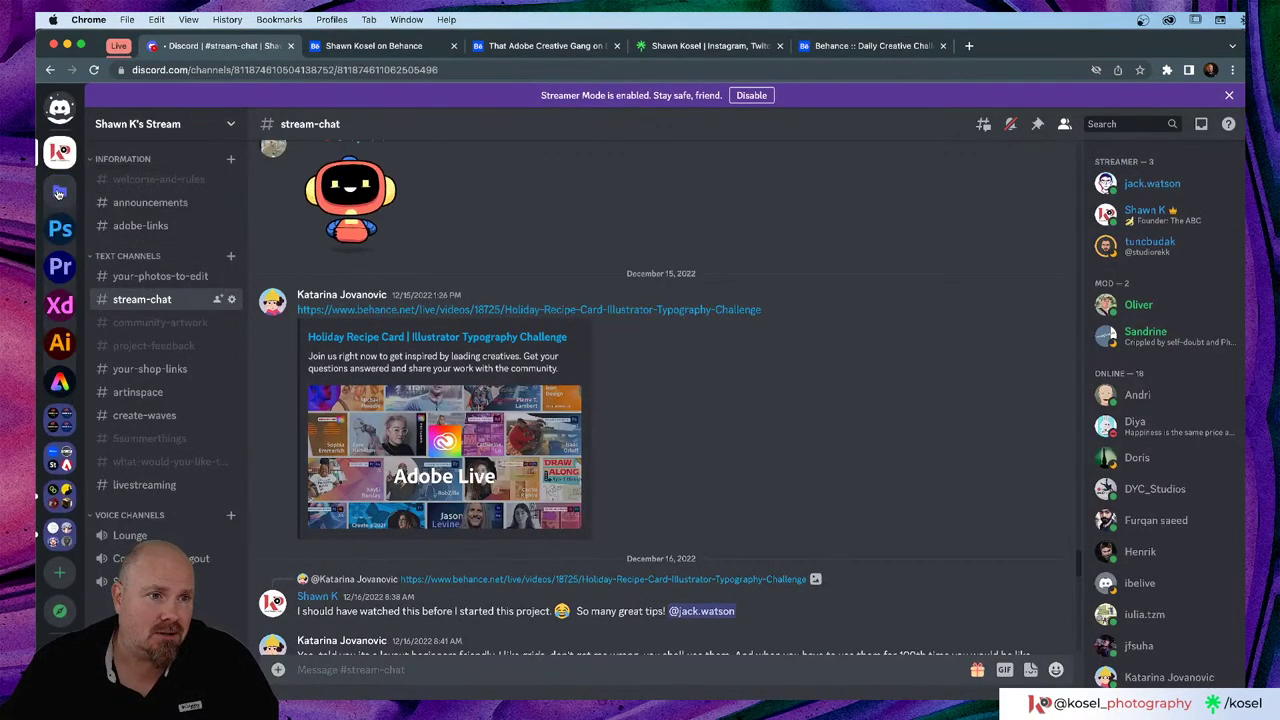
left_click(57, 345)
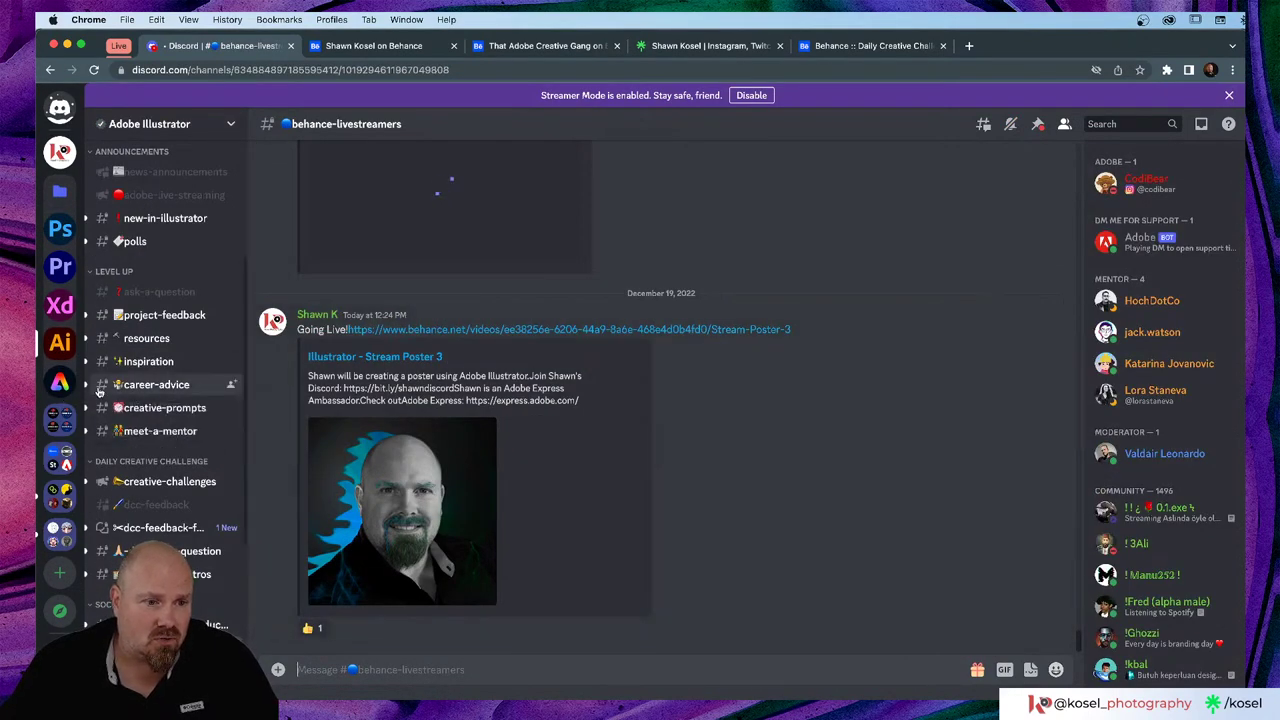
left_click(160, 335)
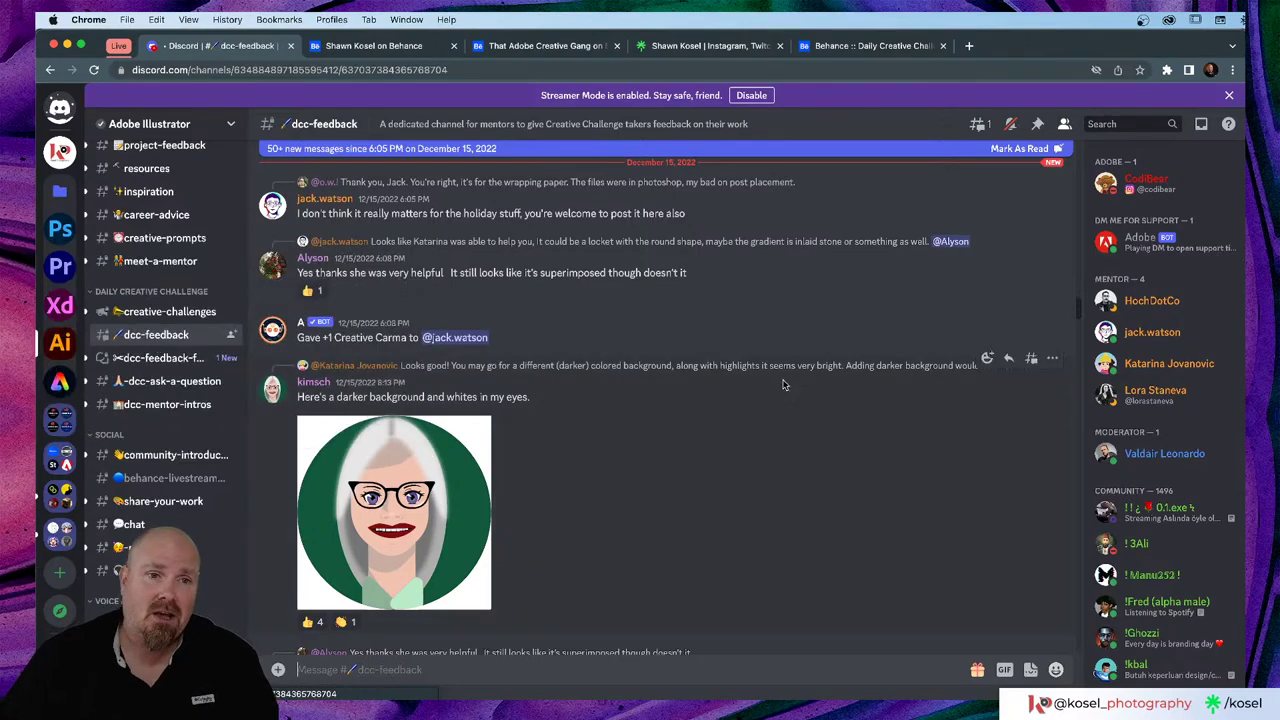
Step: Look through the challenge submissions and mentor replies in the dcc-feedback channel from December 15, 2022 onward
scroll(783, 385, "down", 2)
scroll(782, 379, "down", 10)
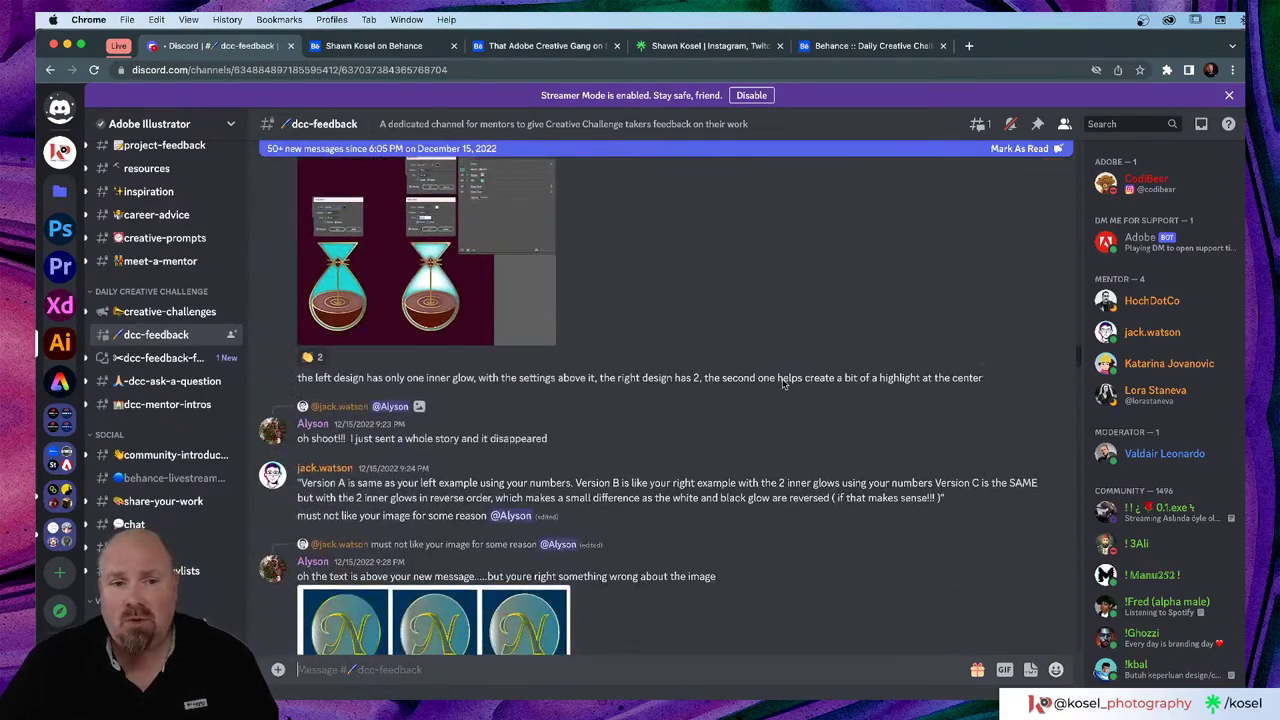
scroll(782, 379, "down", 10)
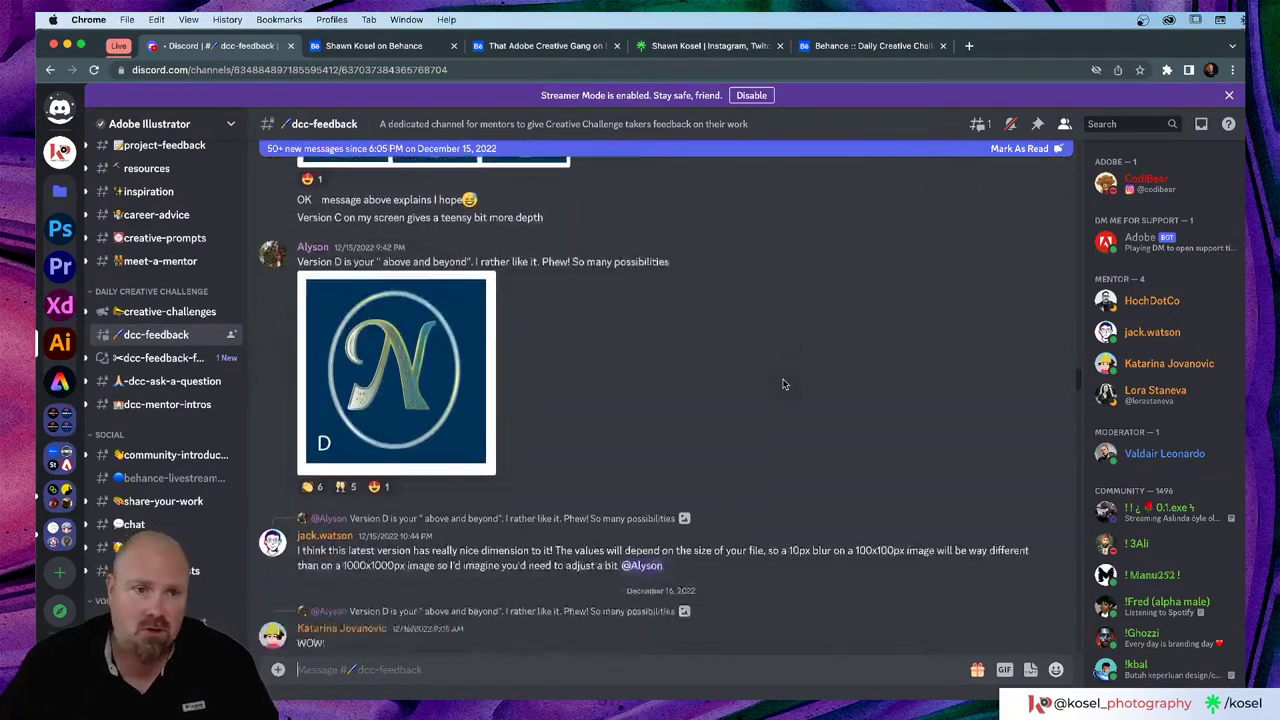
scroll(783, 384, "down", 10)
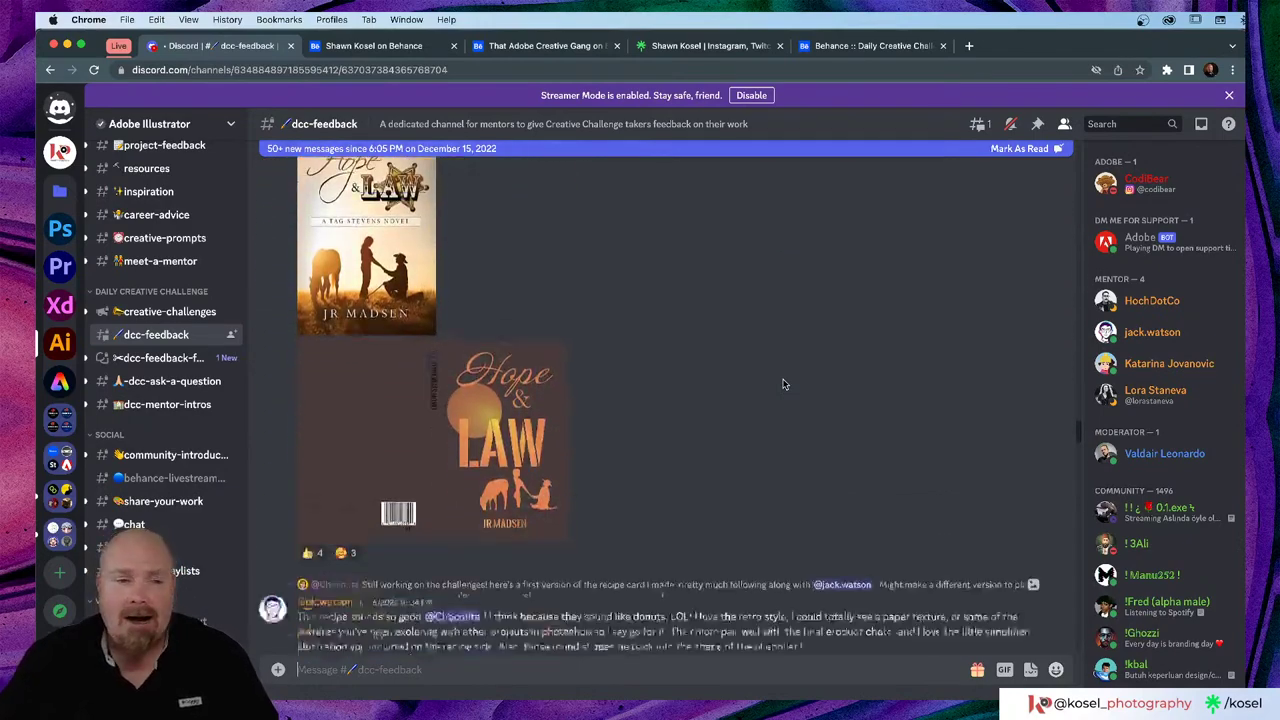
scroll(783, 384, "down", 1)
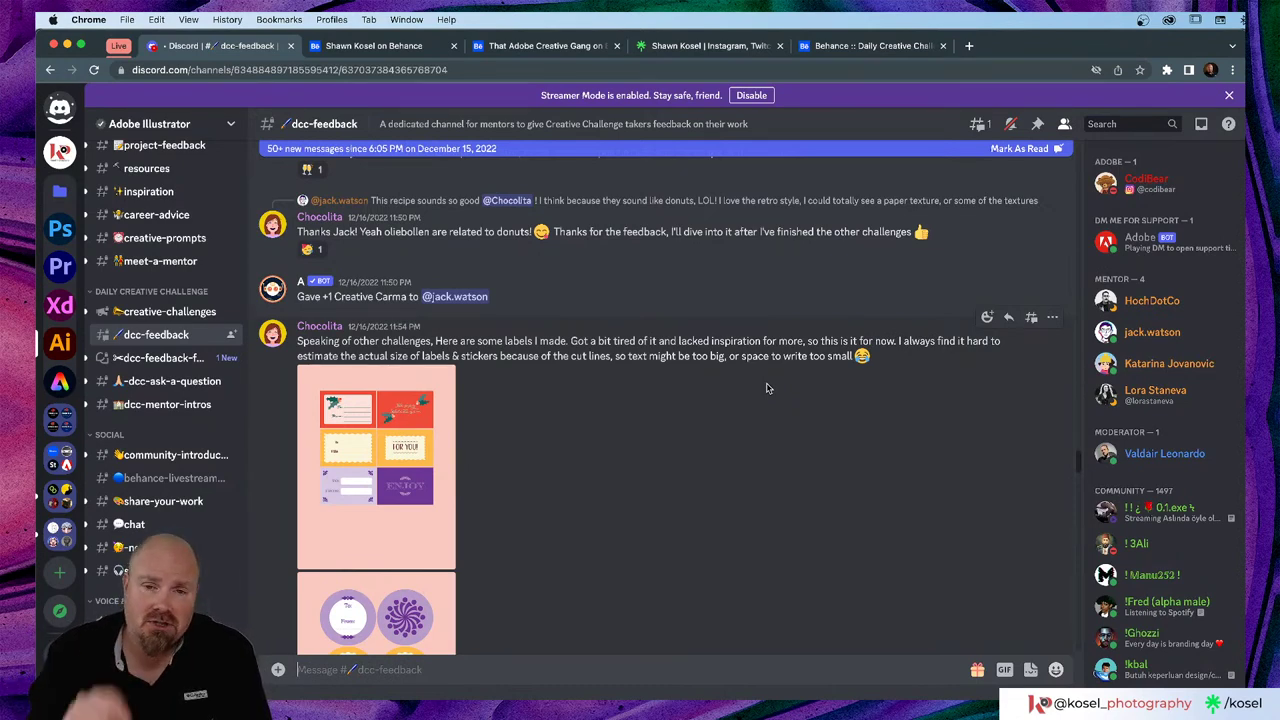
scroll(756, 405, "down", 3)
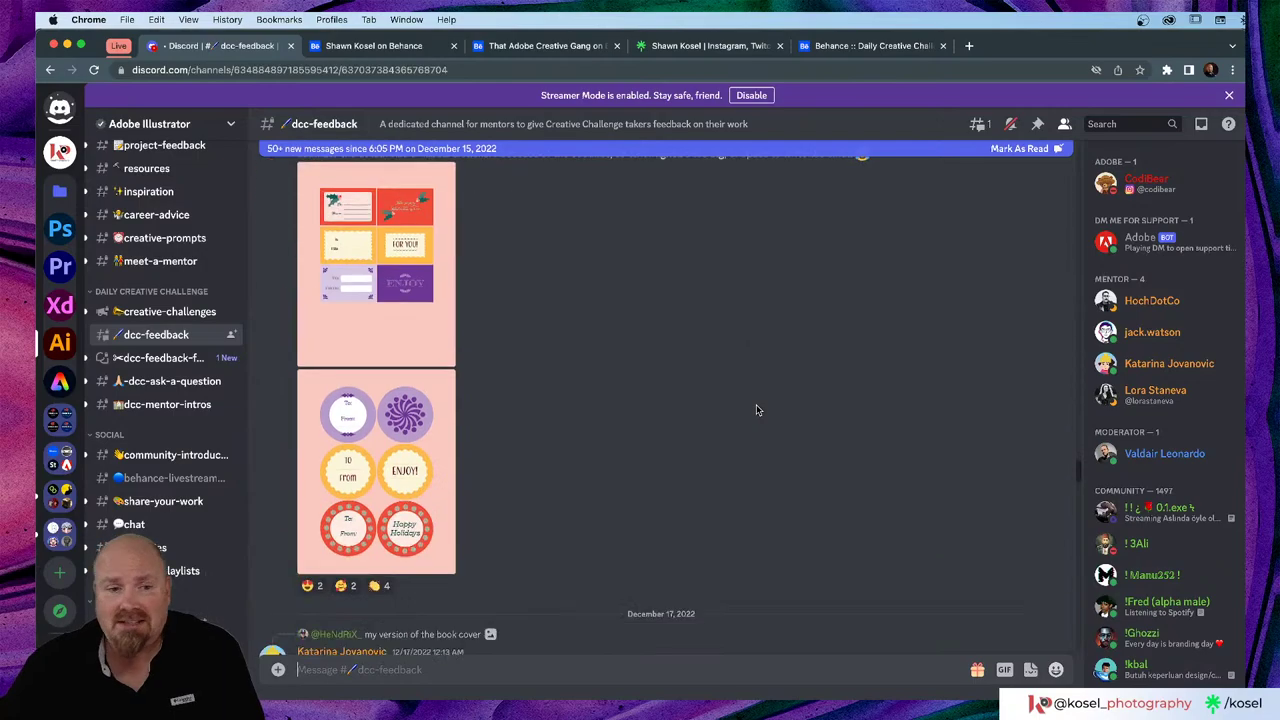
scroll(756, 405, "down", 6)
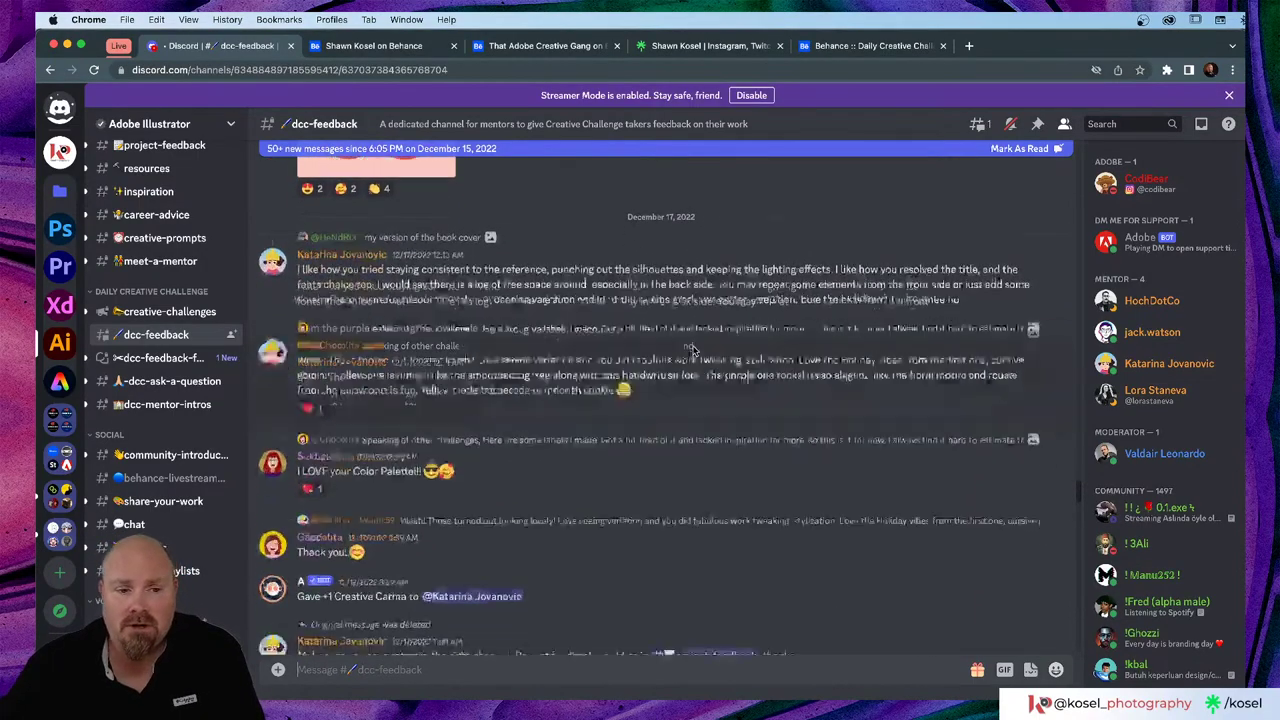
scroll(691, 349, "down", 5)
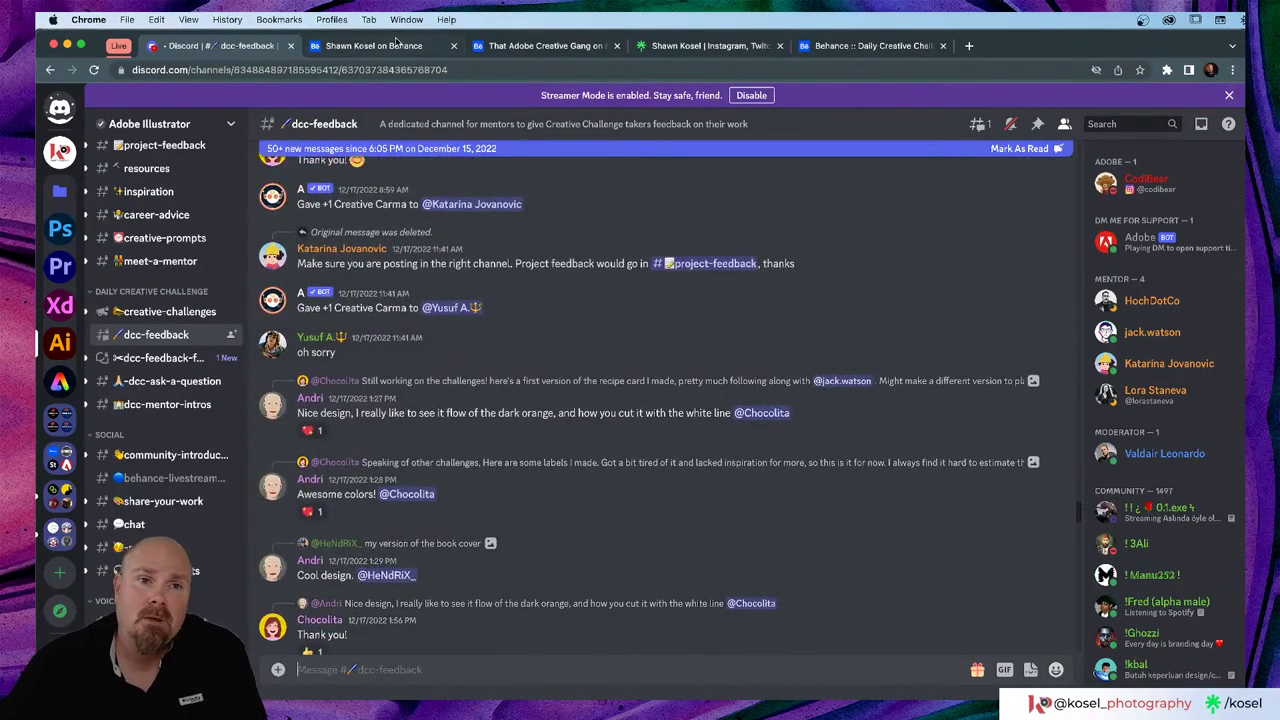
Step: Play the Behance Design An Enamel Pin challenge video from its "Constraining shape proportions" chapter, closing the video page after viewing
left_click(897, 46)
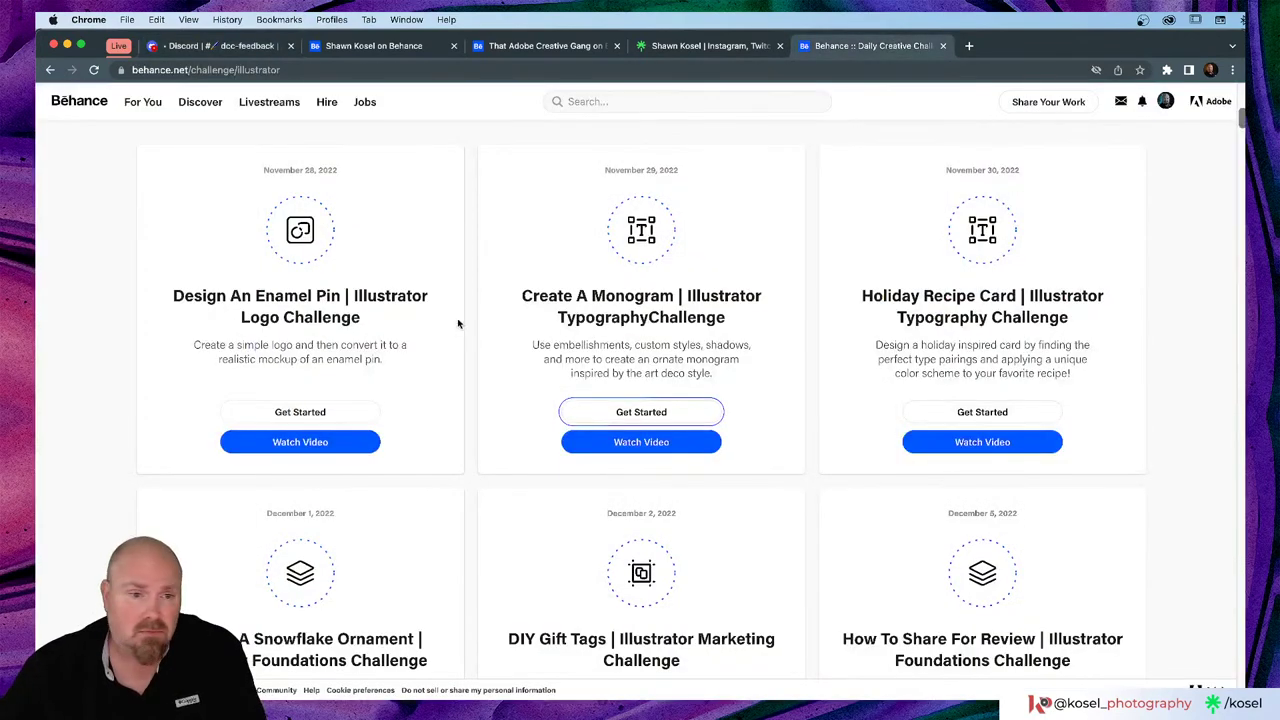
left_click(302, 443)
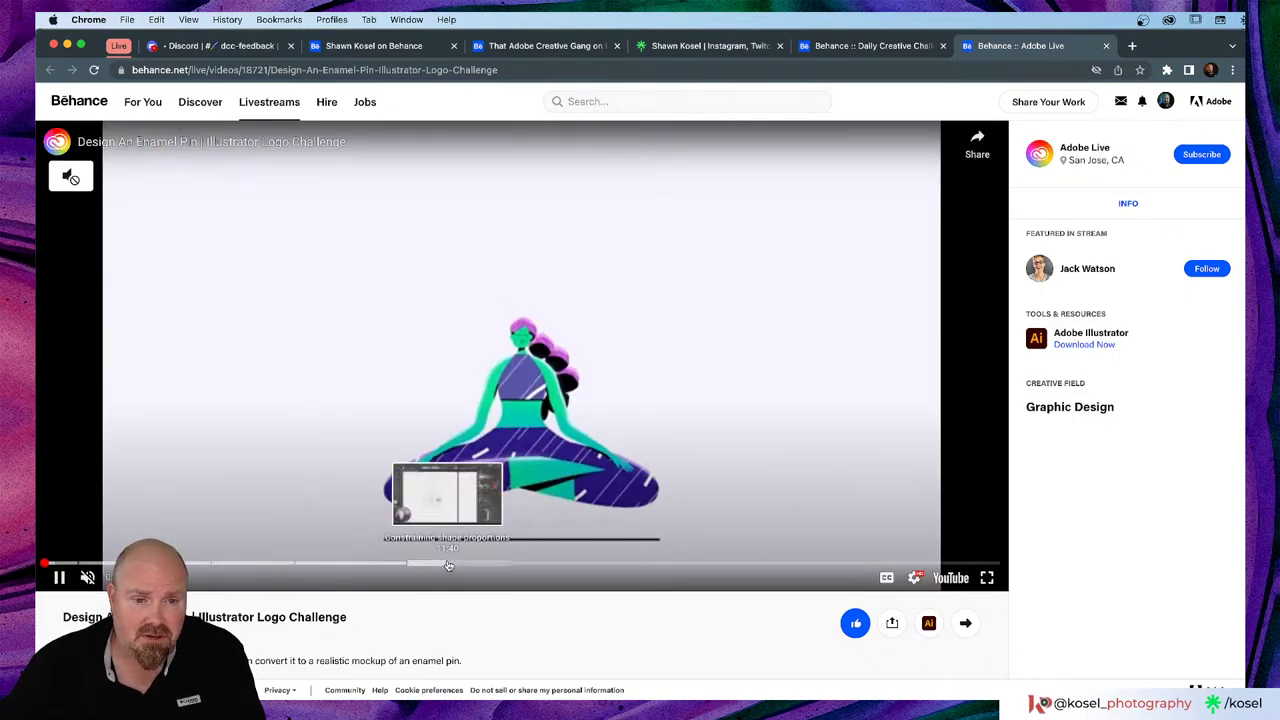
left_click(447, 566)
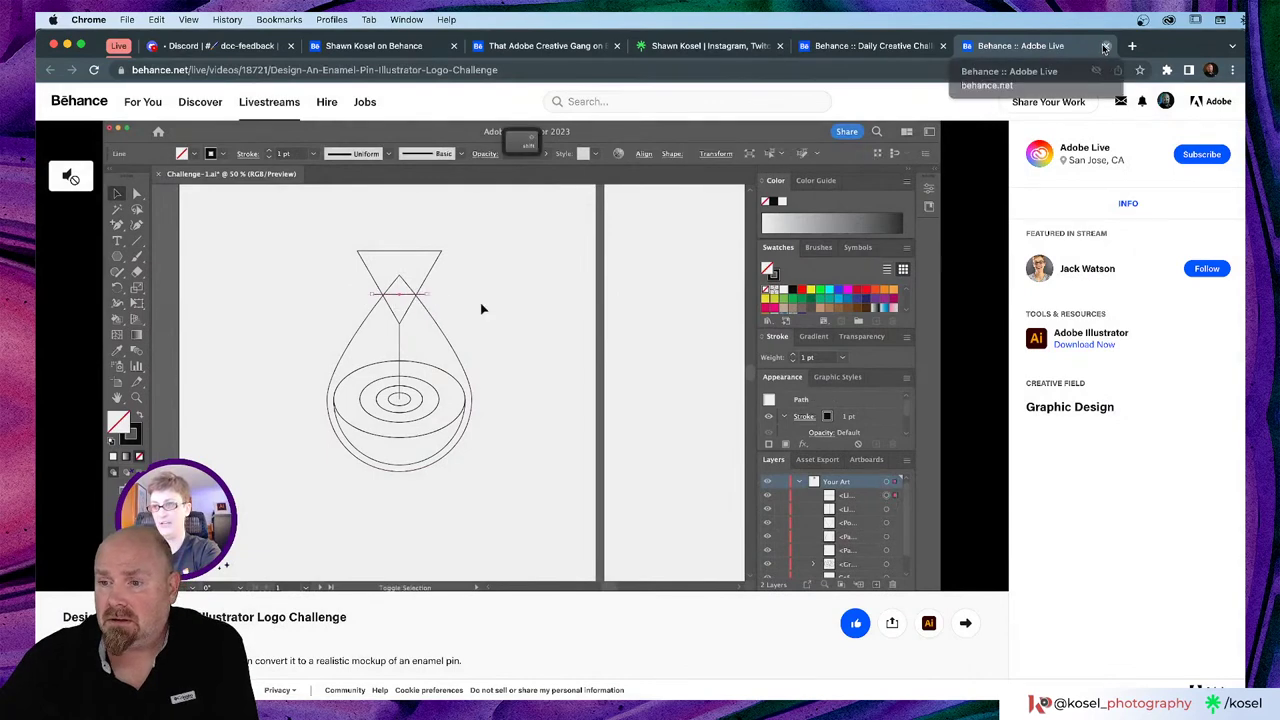
left_click(1106, 45)
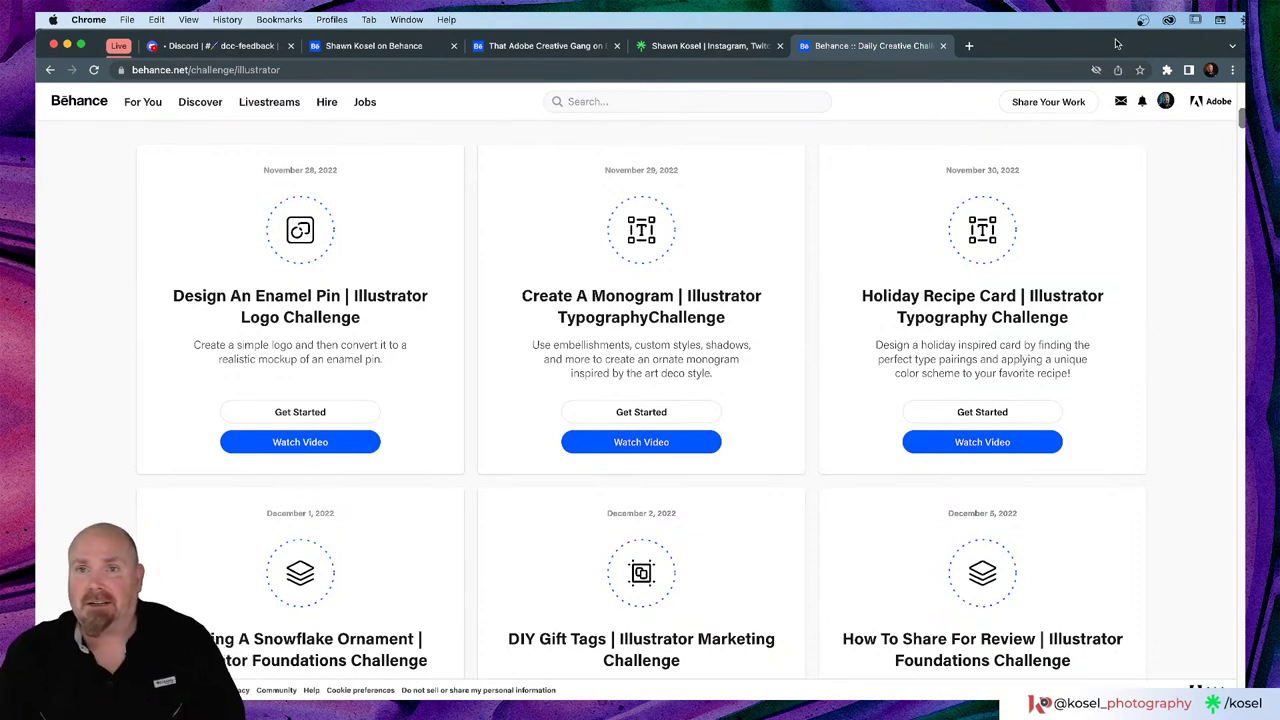
Step: Switch to Illustrator to view the Merch page of Streamer Definition, and return to the Behance challenge list in Chrome
key("Tab")
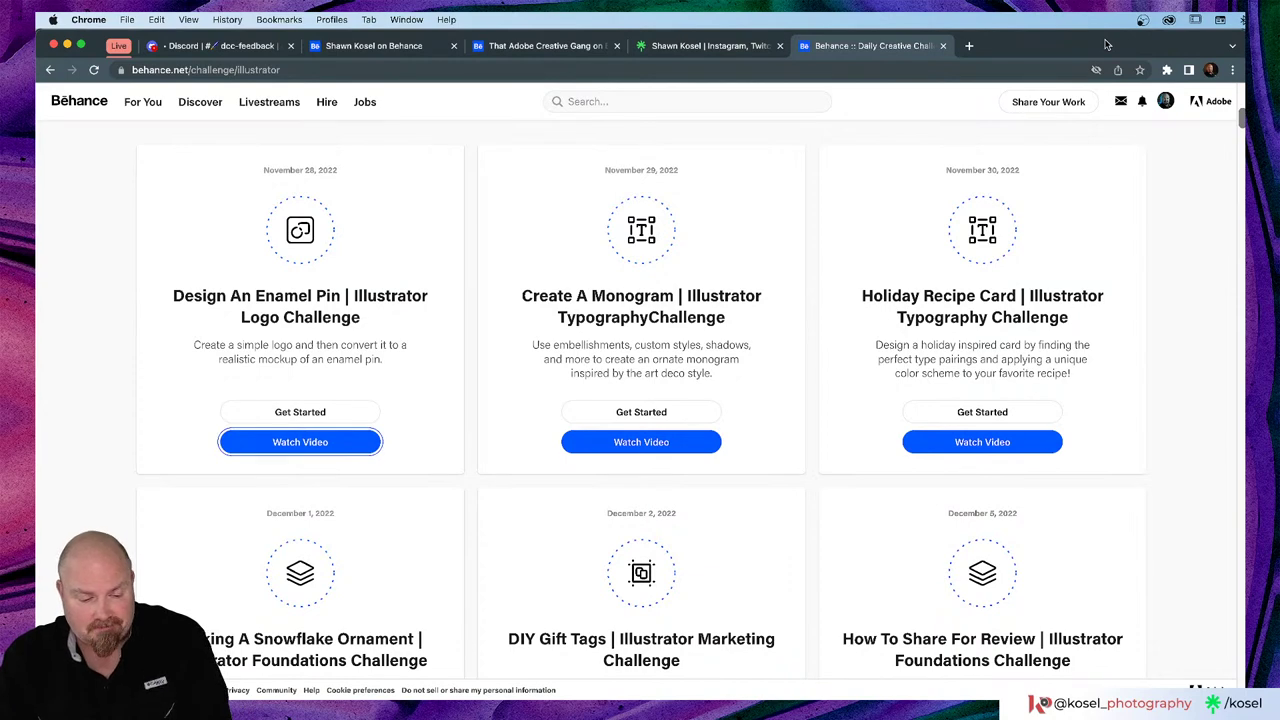
key("super+Tab")
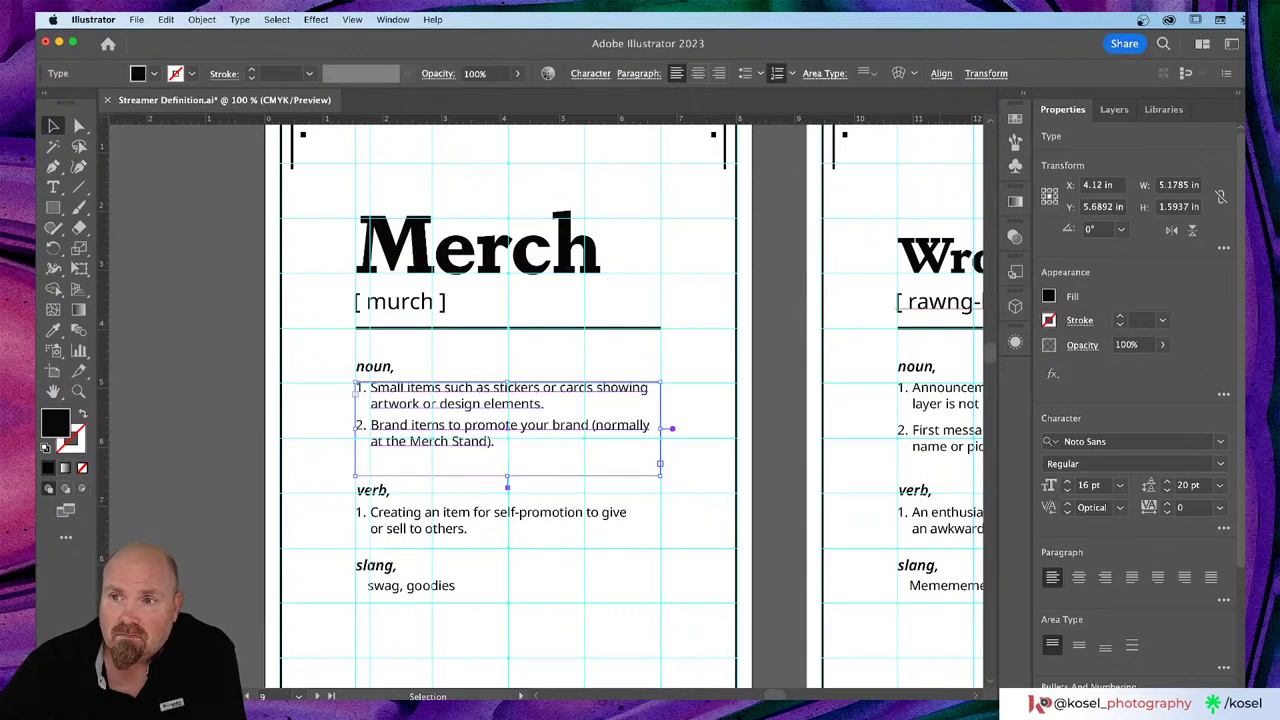
key("super+Tab")
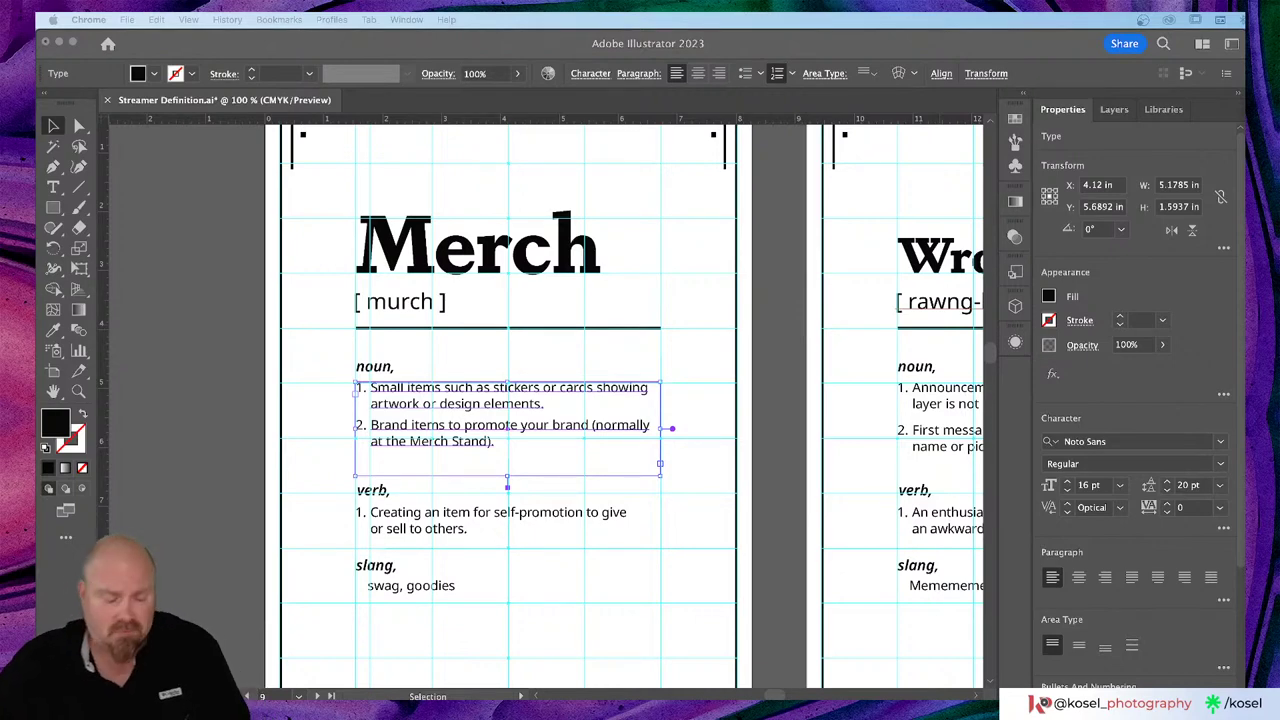
key("super+Tab")
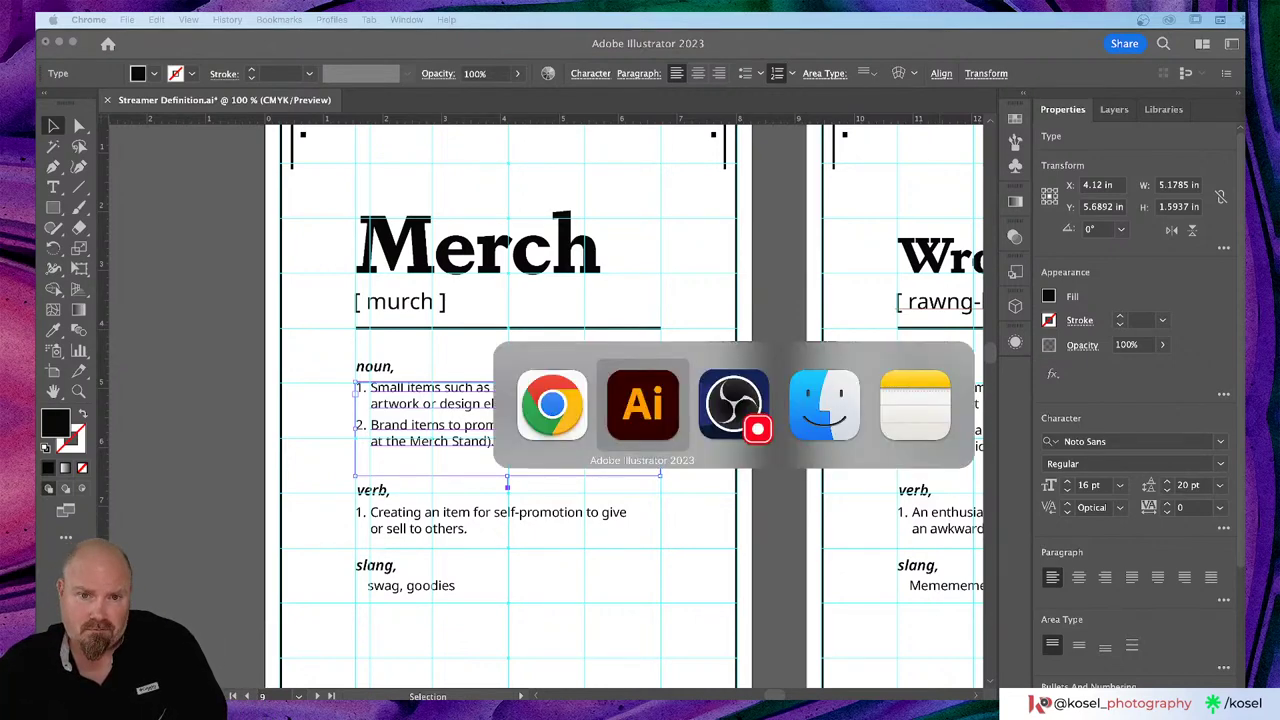
key("super+Tab")
key("super+Tab")
key("super+Tab")
key("super+Tab")
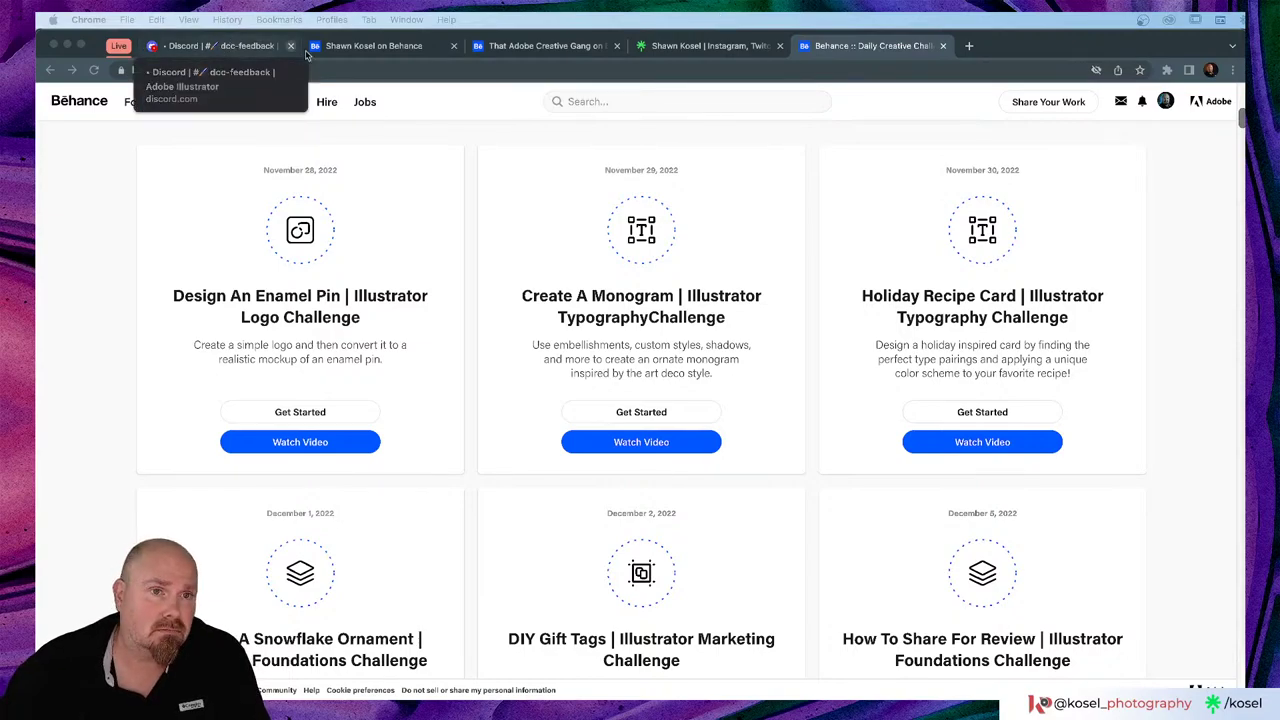
Step: Open the streamer's own Behance profile and examine the feature ribbons above the projects up close
left_click(373, 45)
scroll(1093, 180, "up", 5)
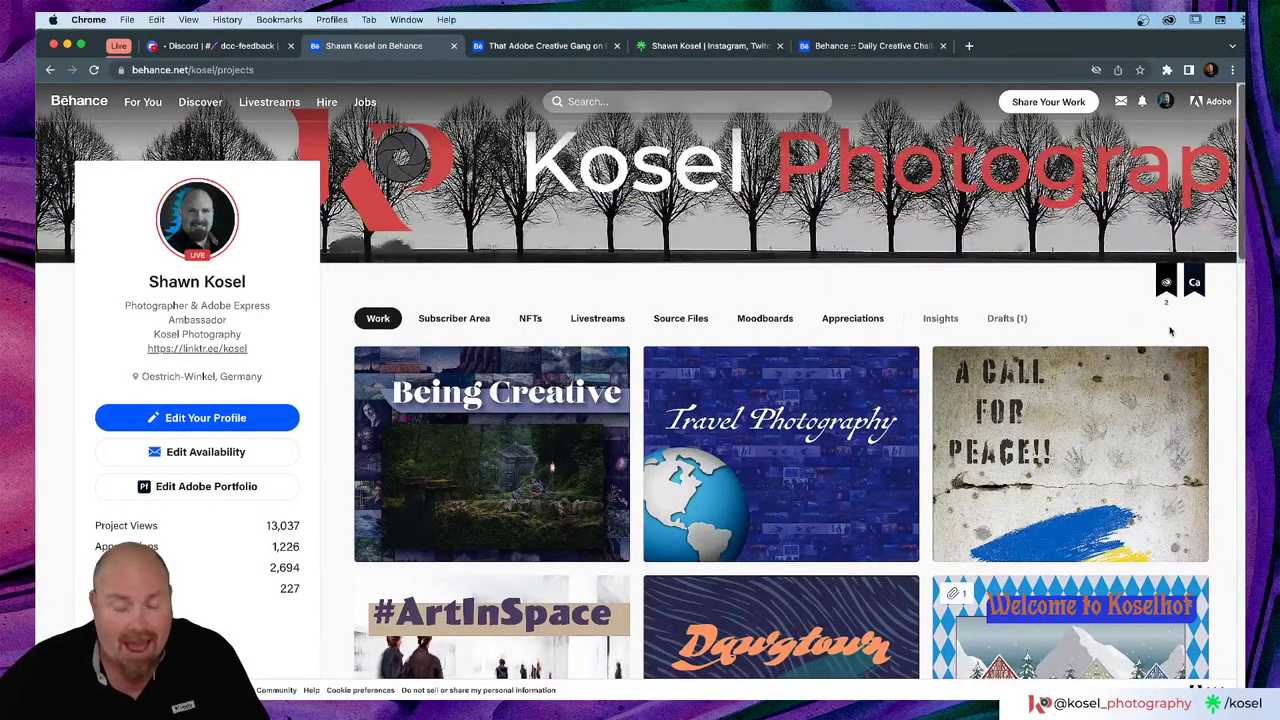
mouse_move(1168, 315)
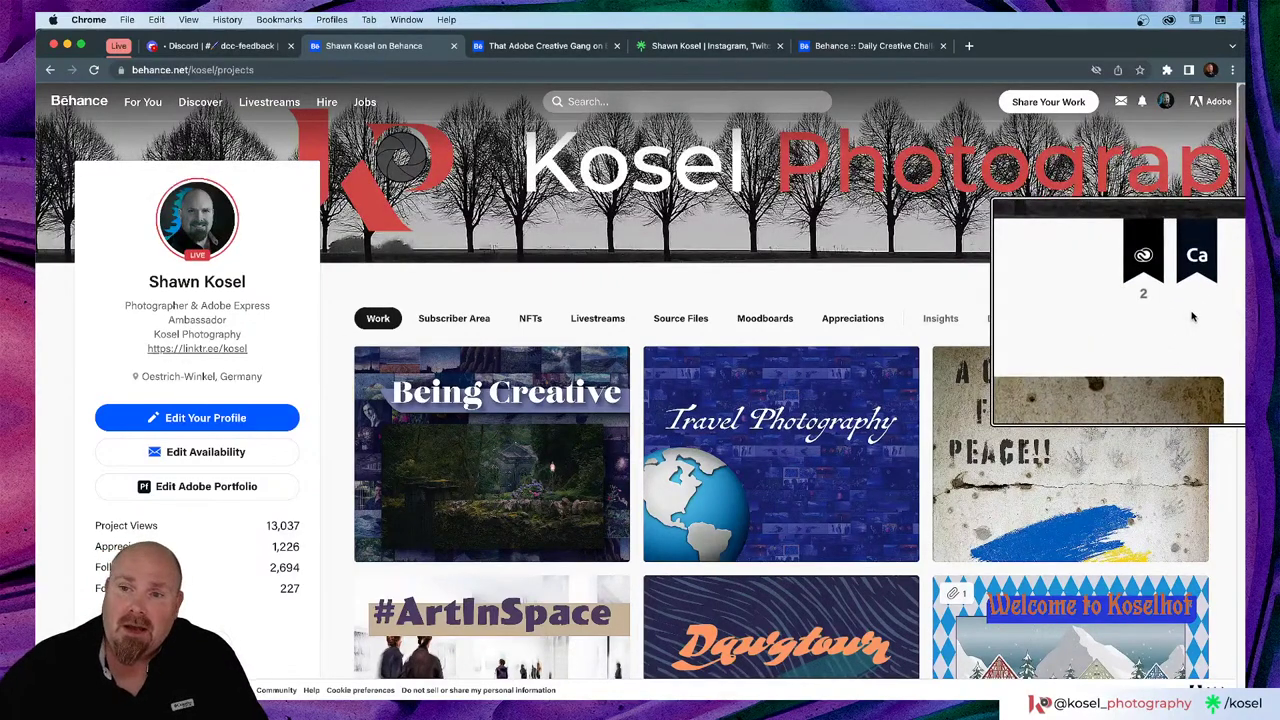
mouse_move(1170, 320)
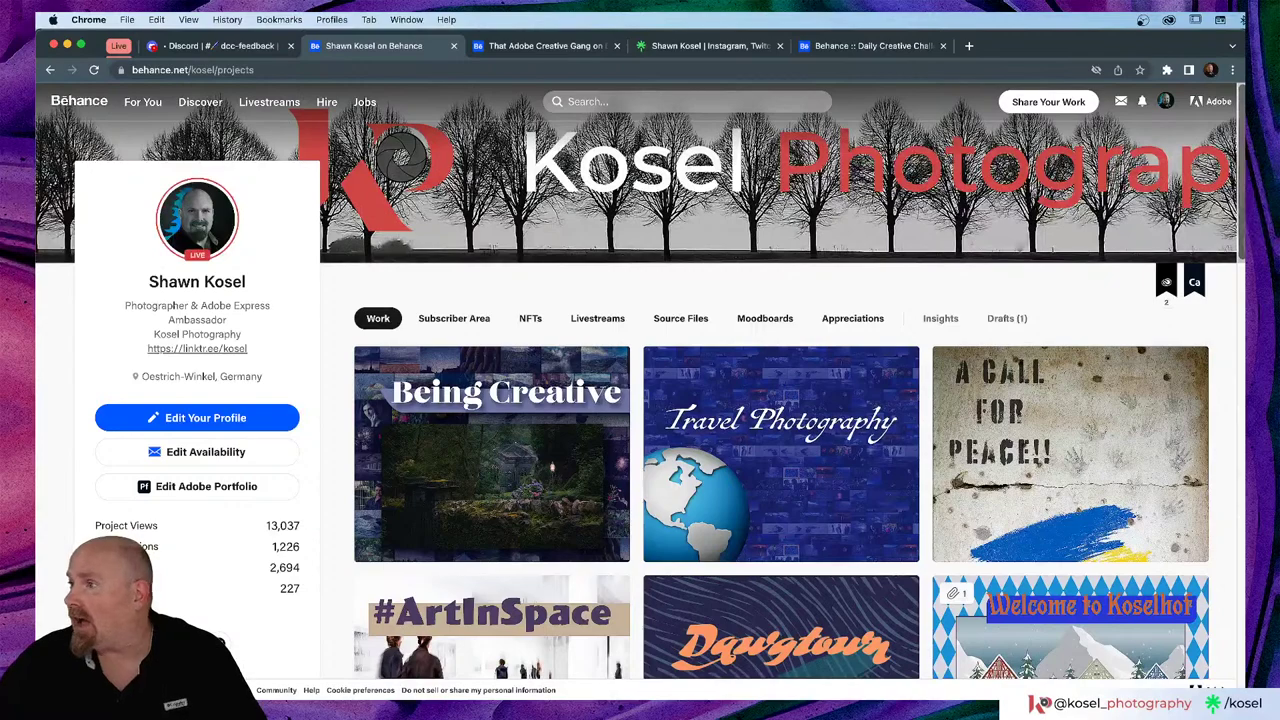
Step: Bring the UX/UI designer's Behance profile into this browser window and look through its details and project gallery
left_click_drag(1279, 420, 848, 58)
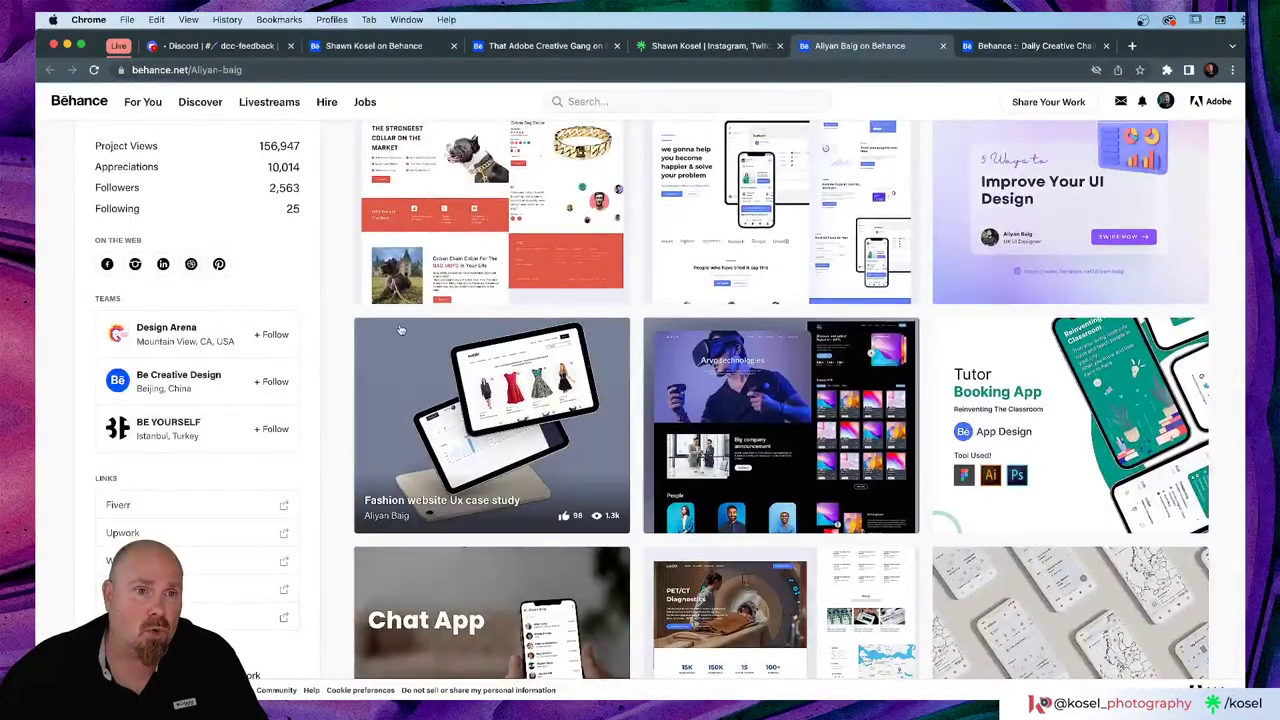
scroll(404, 326, "up", 5)
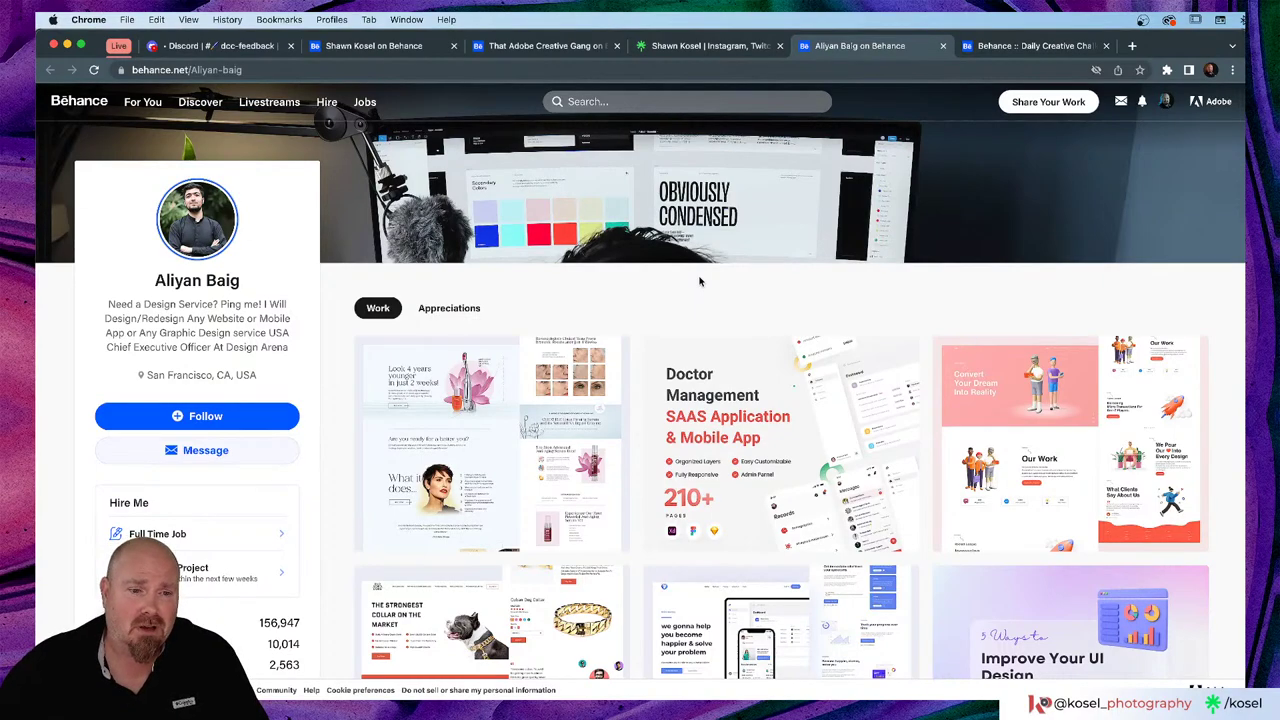
scroll(284, 293, "down", 5)
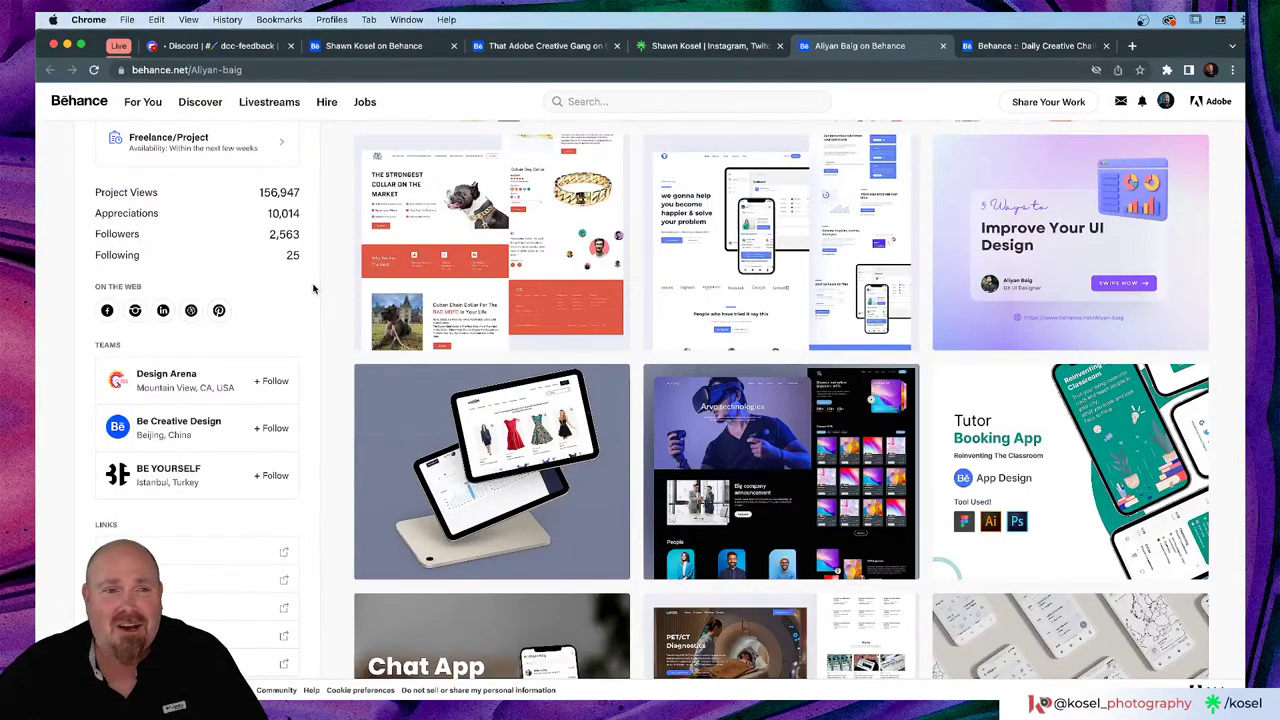
scroll(512, 293, "down", 3)
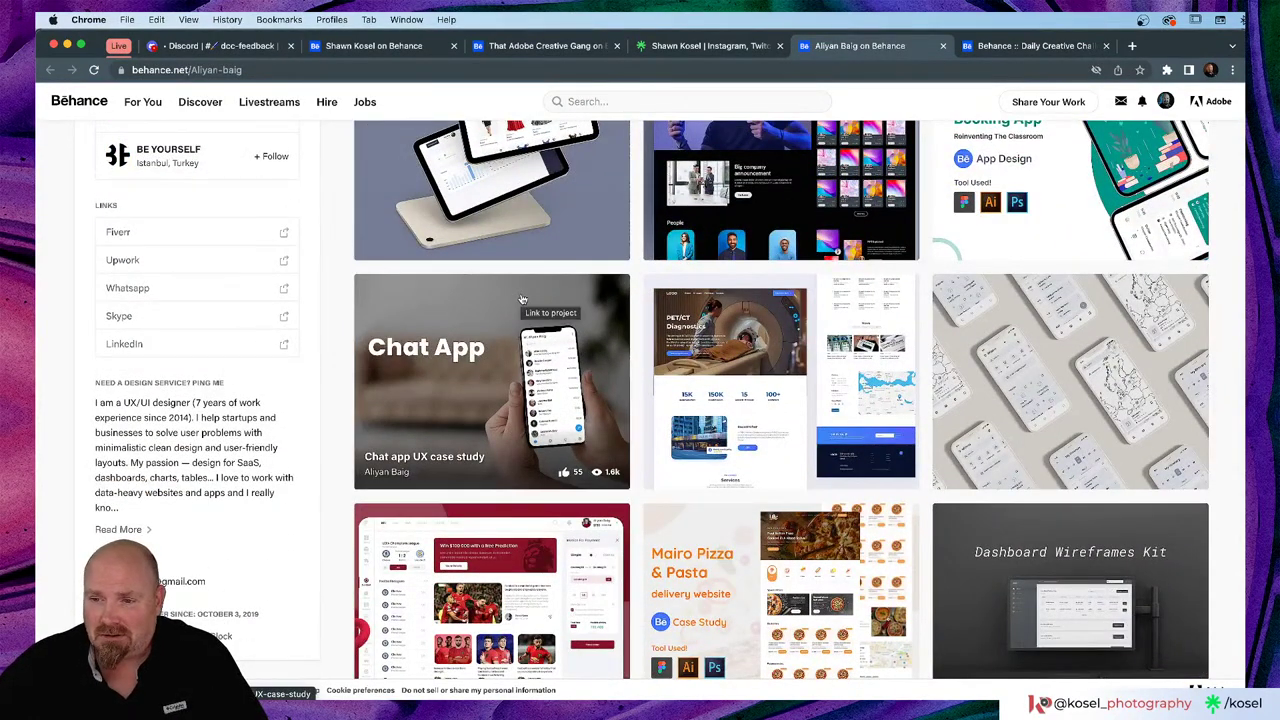
scroll(521, 299, "down", 3)
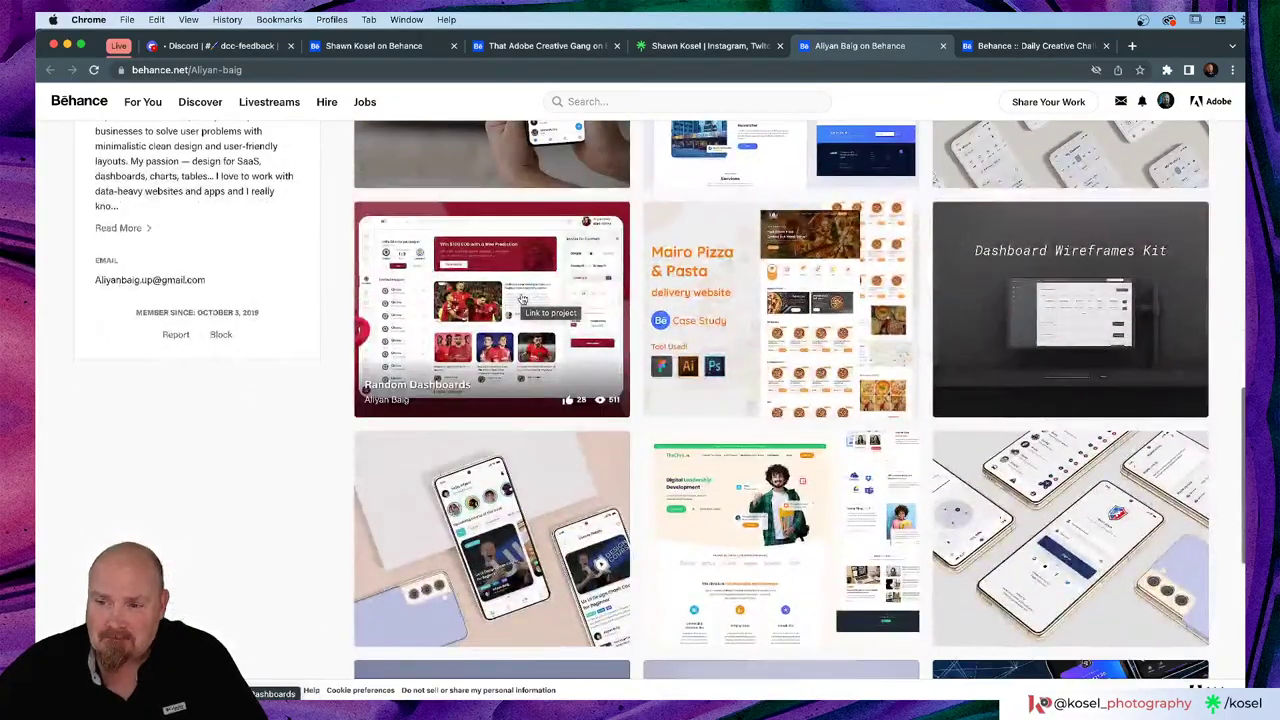
scroll(521, 299, "down", 5)
scroll(521, 299, "up", 7)
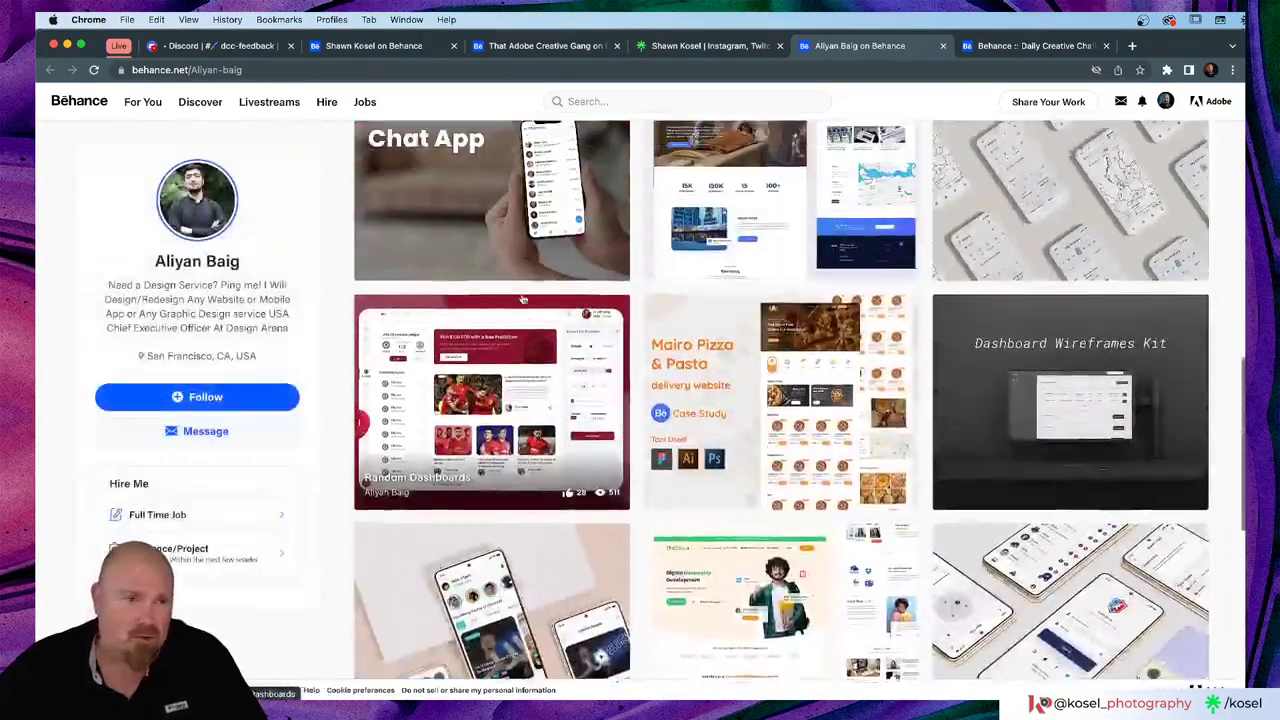
scroll(521, 298, "up", 10)
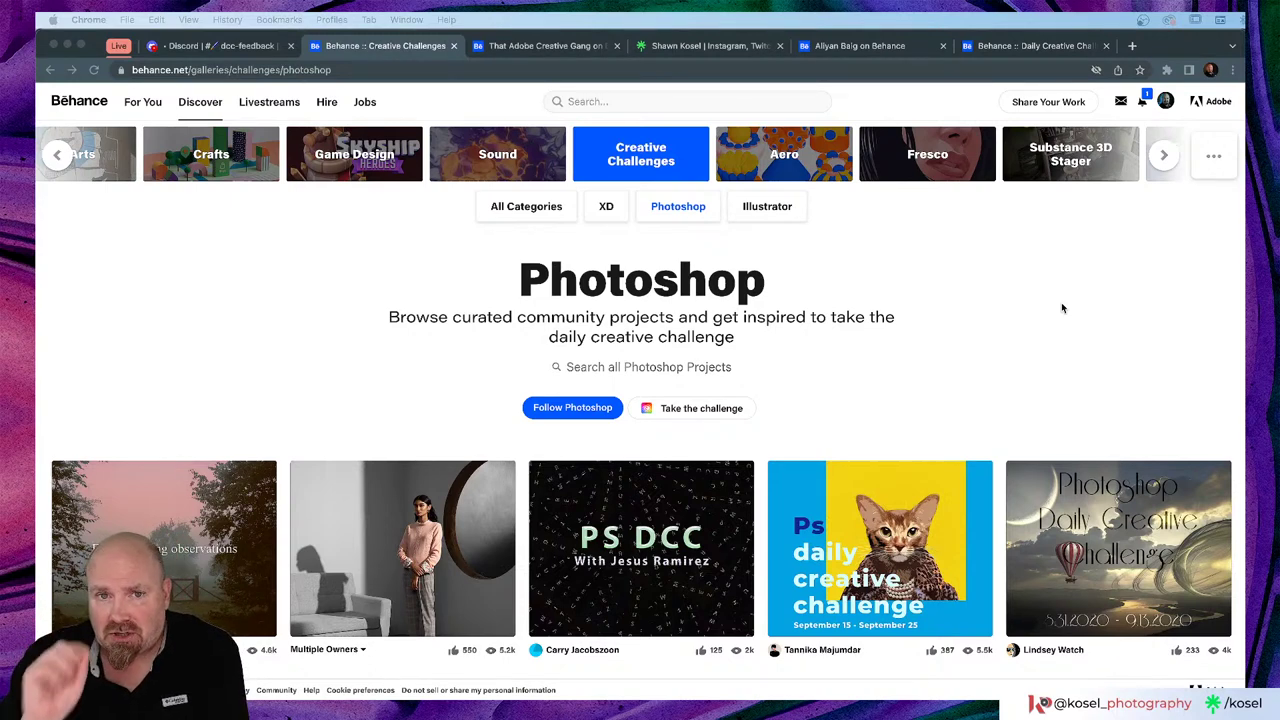
Step: Browse the Behance galleries from Creative Challenges onward through Aero to Fresco
left_click(1157, 156)
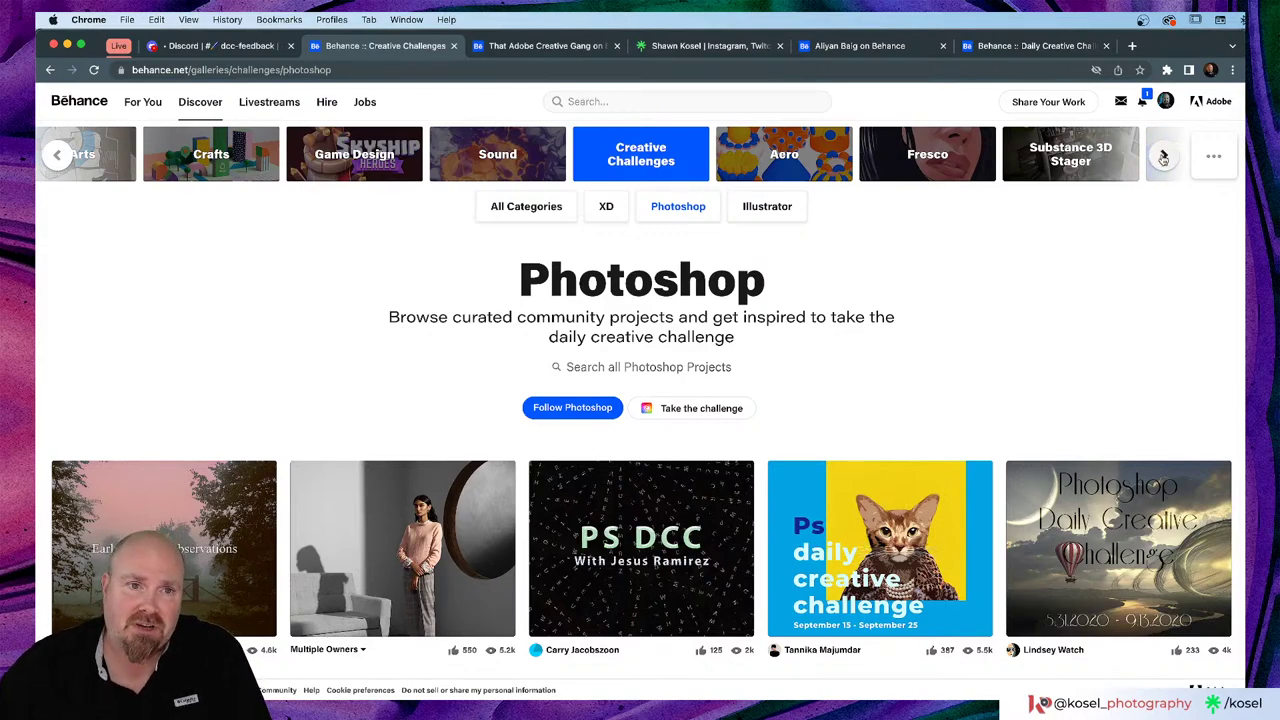
left_click(1163, 157)
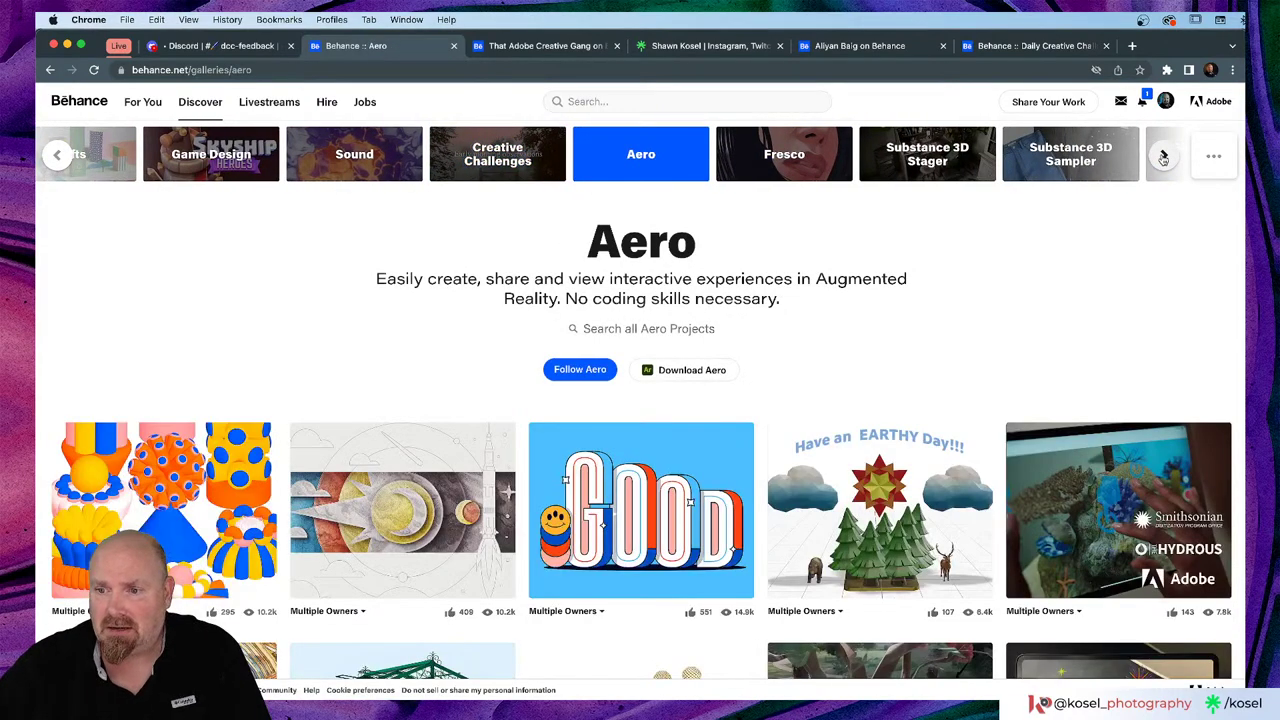
left_click(1163, 157)
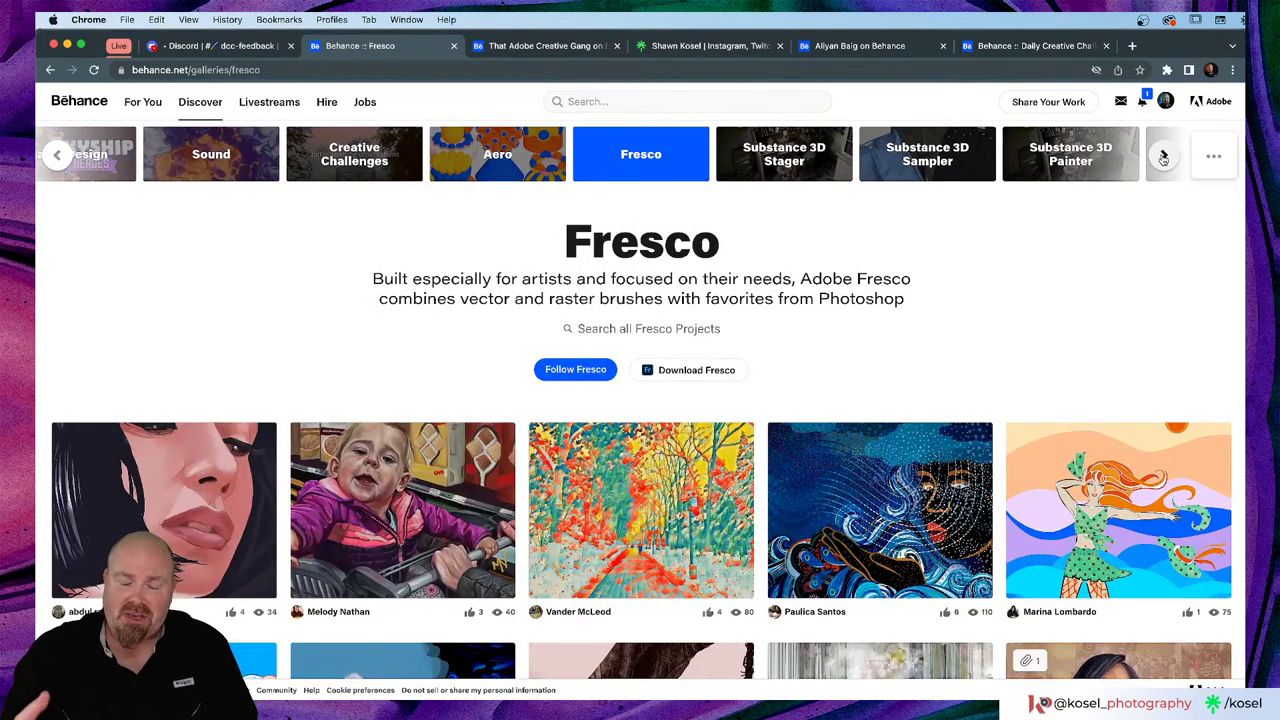
Step: Browse the Behance galleries from Substance 3D Stager through Sampler, Painter and Designer to Capture
left_click(1163, 157)
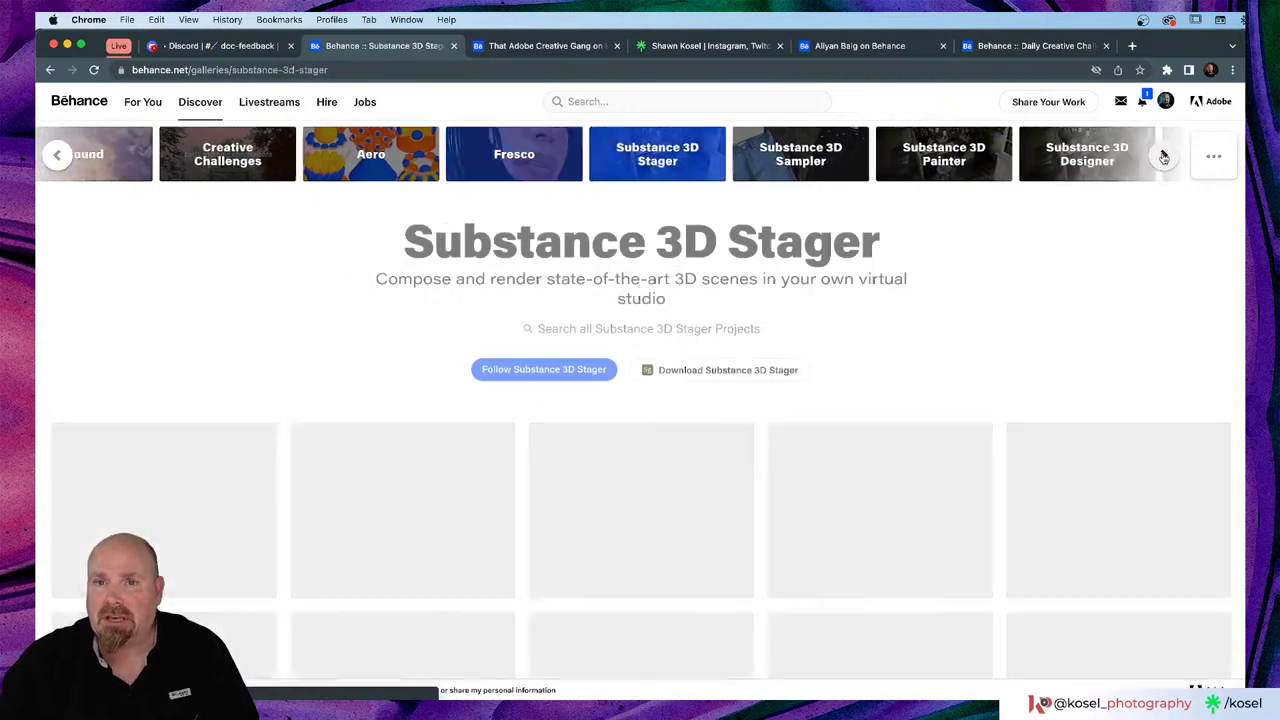
left_click(1163, 157)
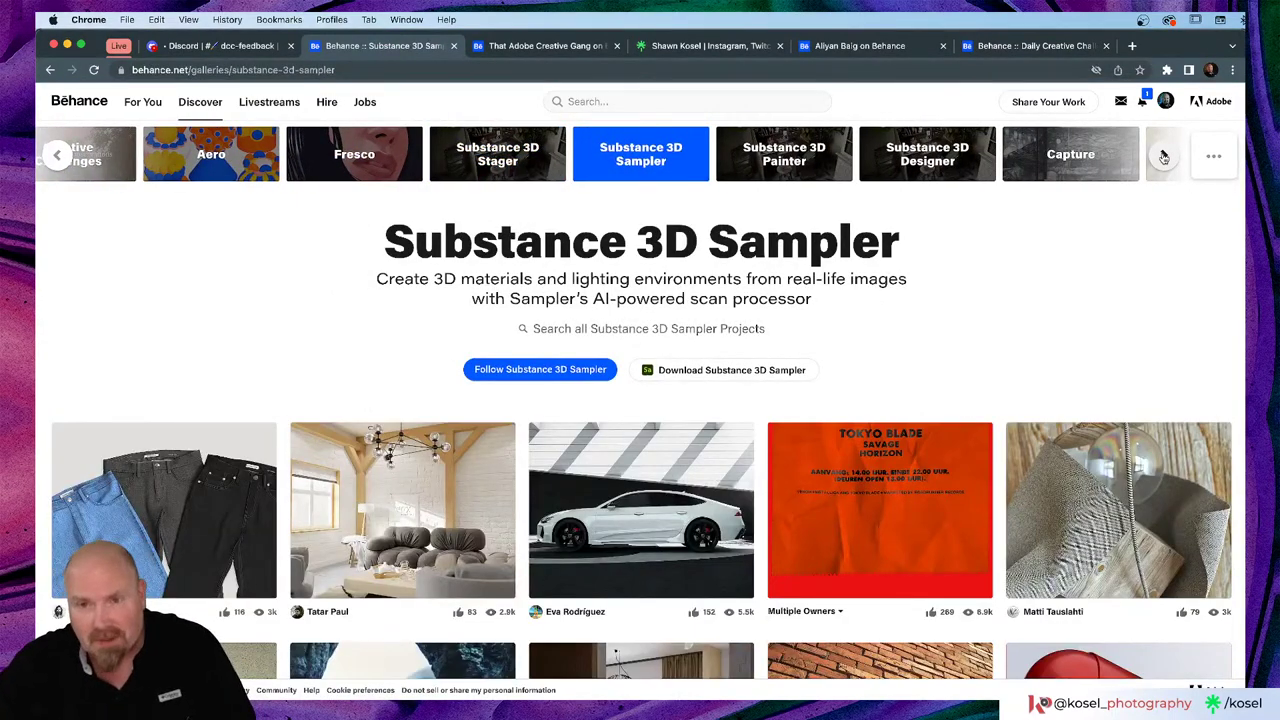
left_click(1163, 157)
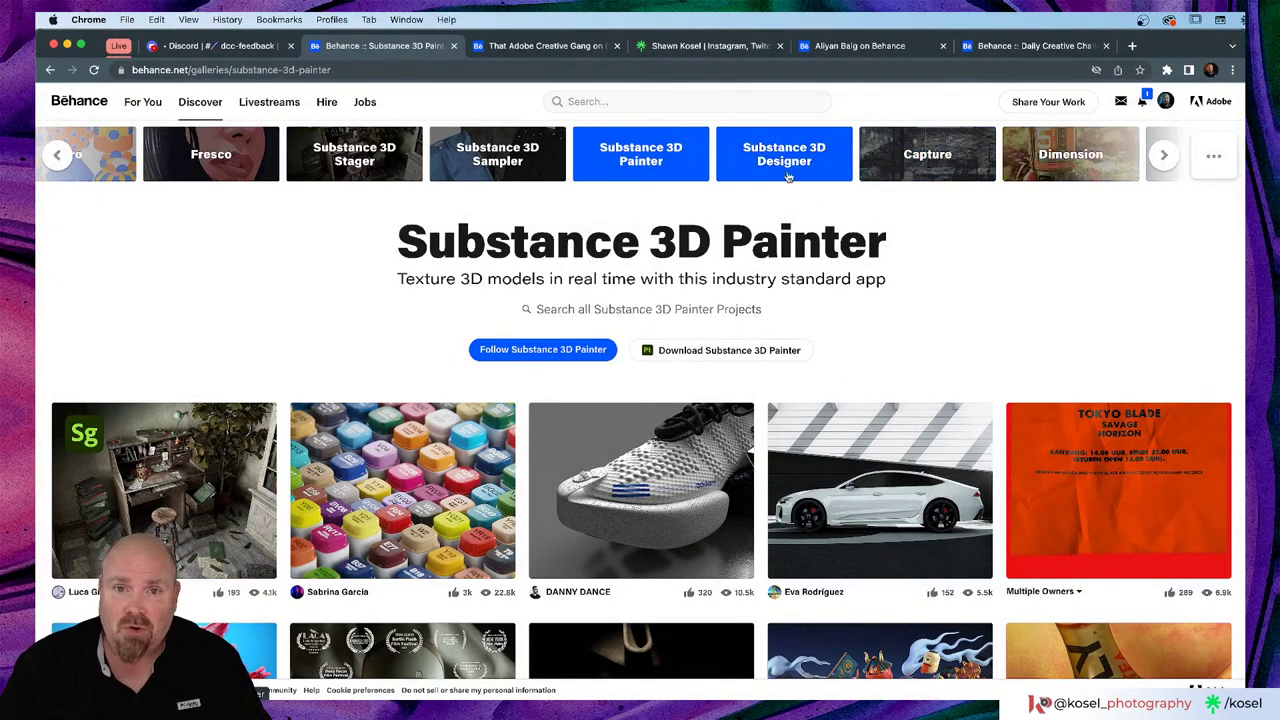
left_click(787, 177)
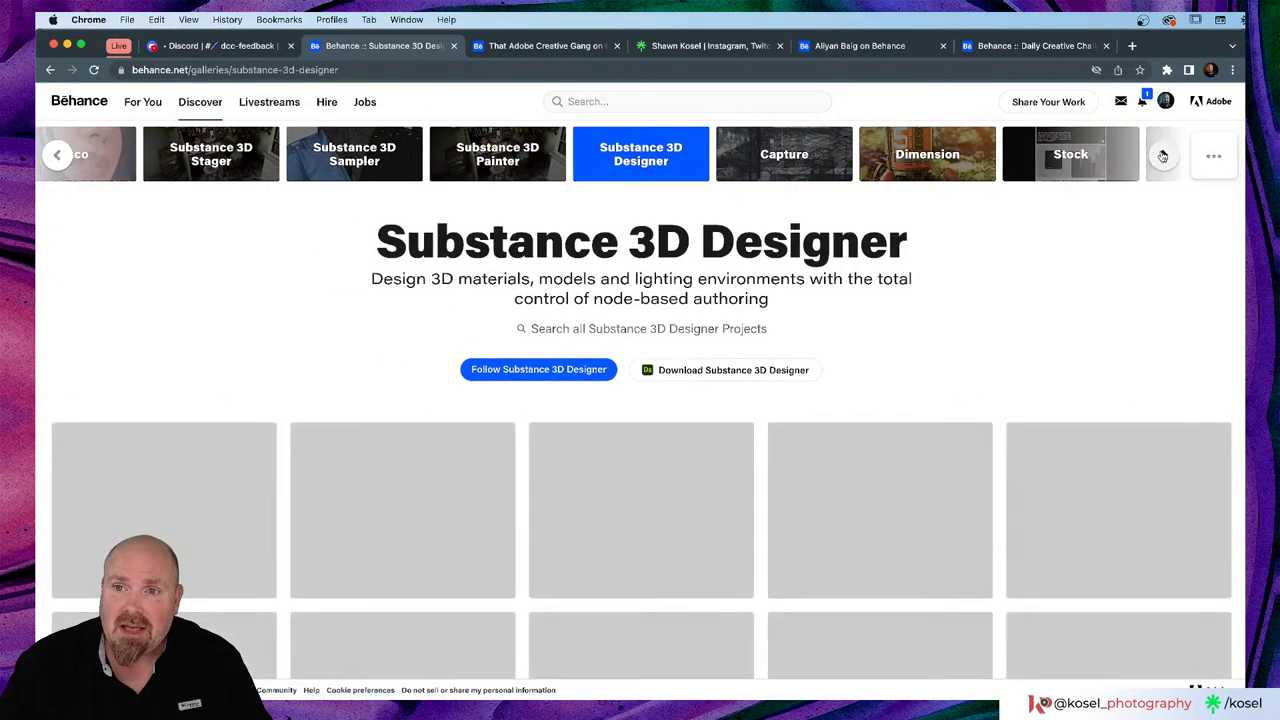
left_click(778, 165)
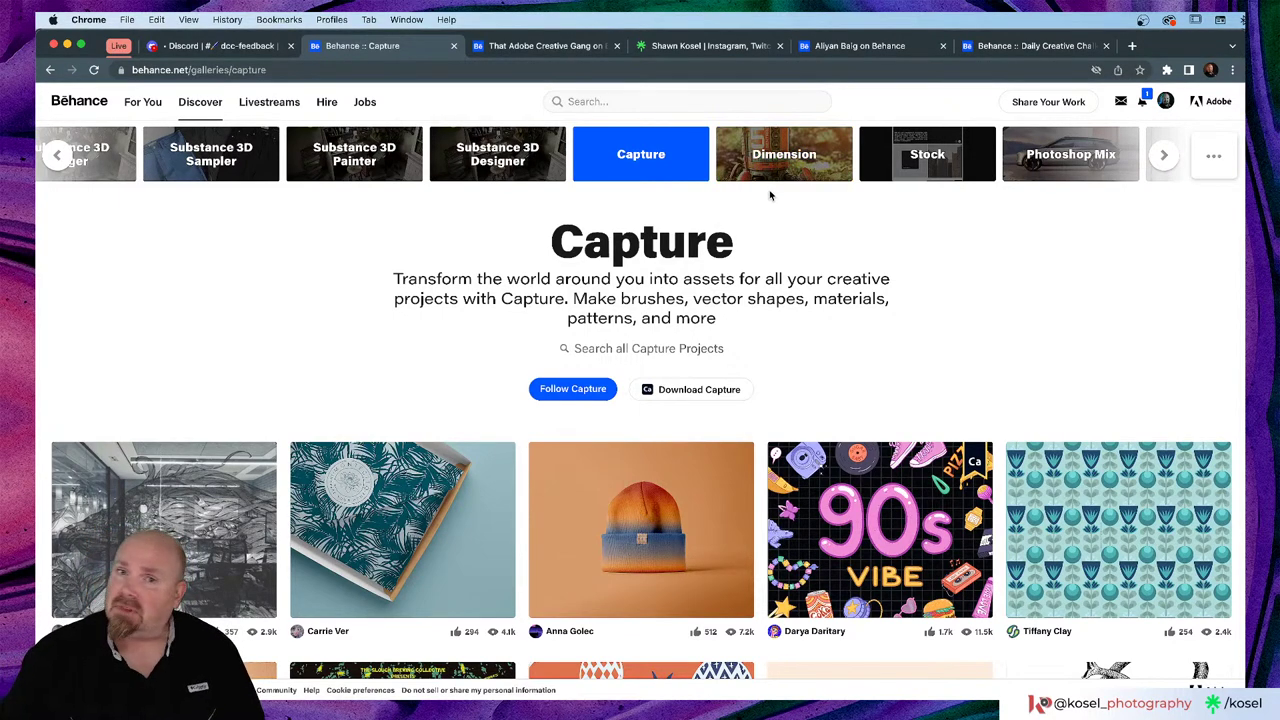
Step: On the UX/UI designer's profile, open the "Design agency website UX case Study" project and examine its artwork, comments, tools, creative fields and tags
left_click(880, 50)
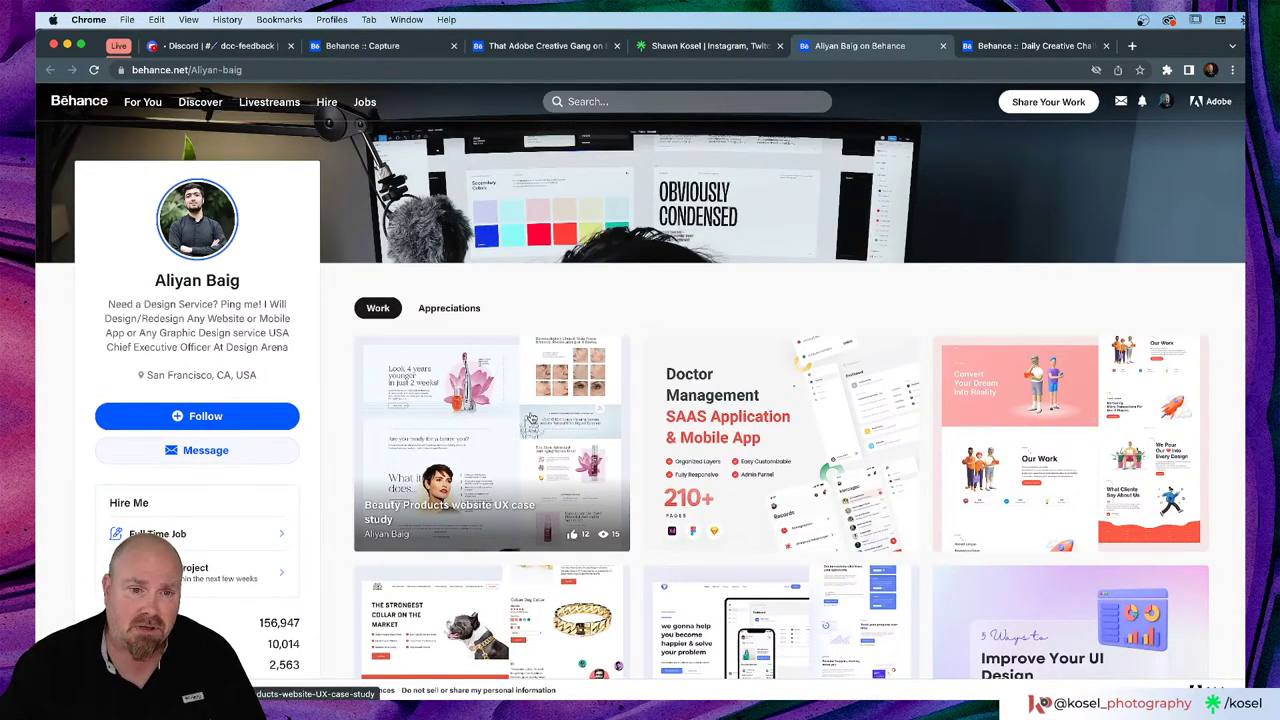
left_click(980, 392)
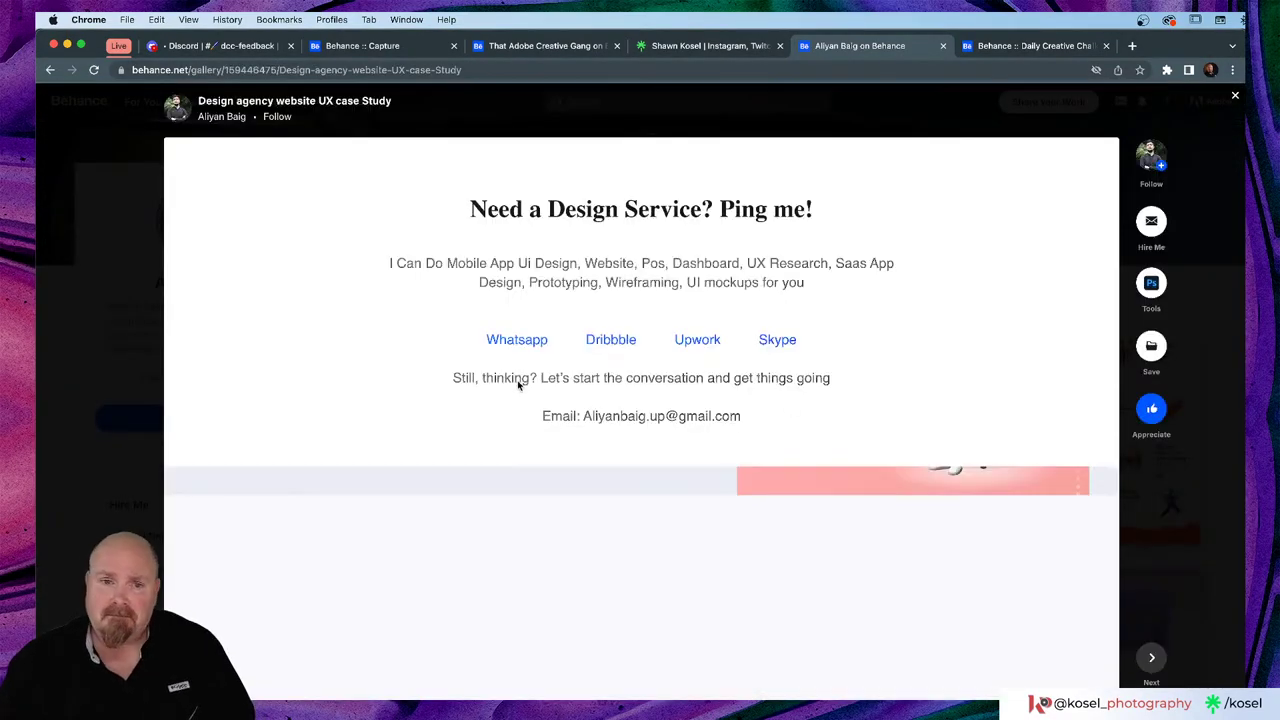
scroll(689, 366, "down", 5)
scroll(689, 364, "down", 15)
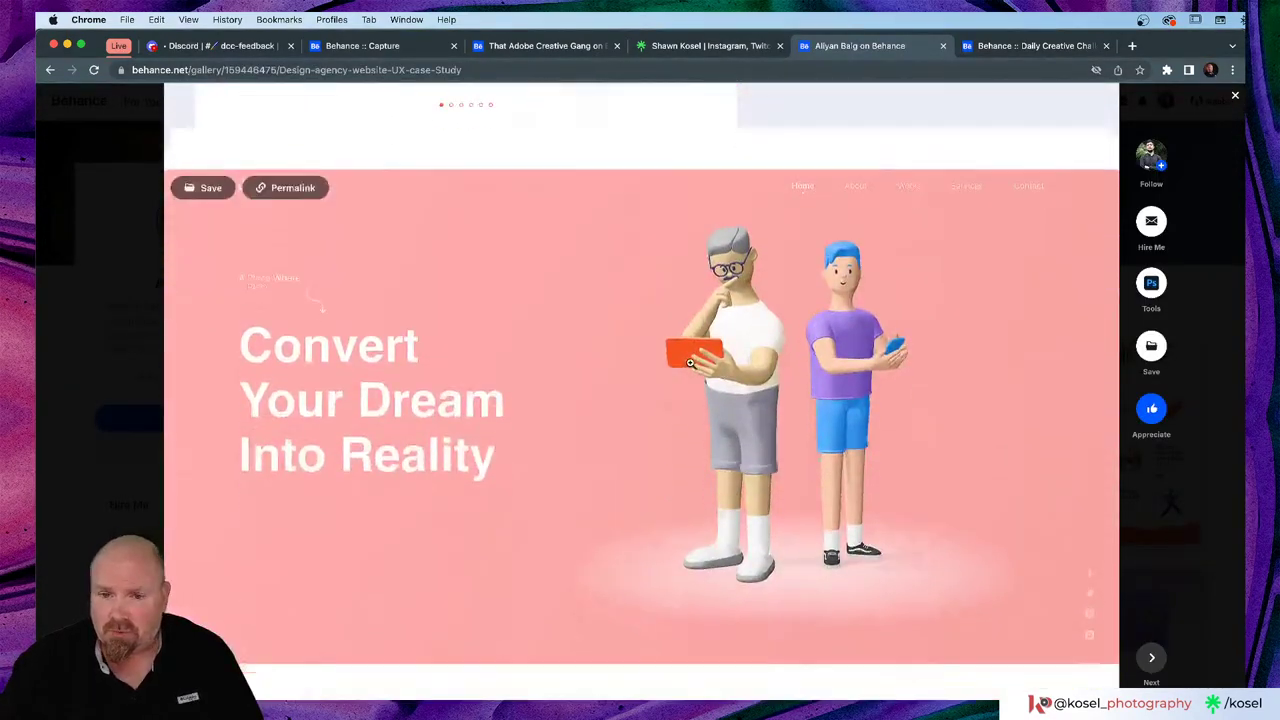
scroll(690, 364, "down", 20)
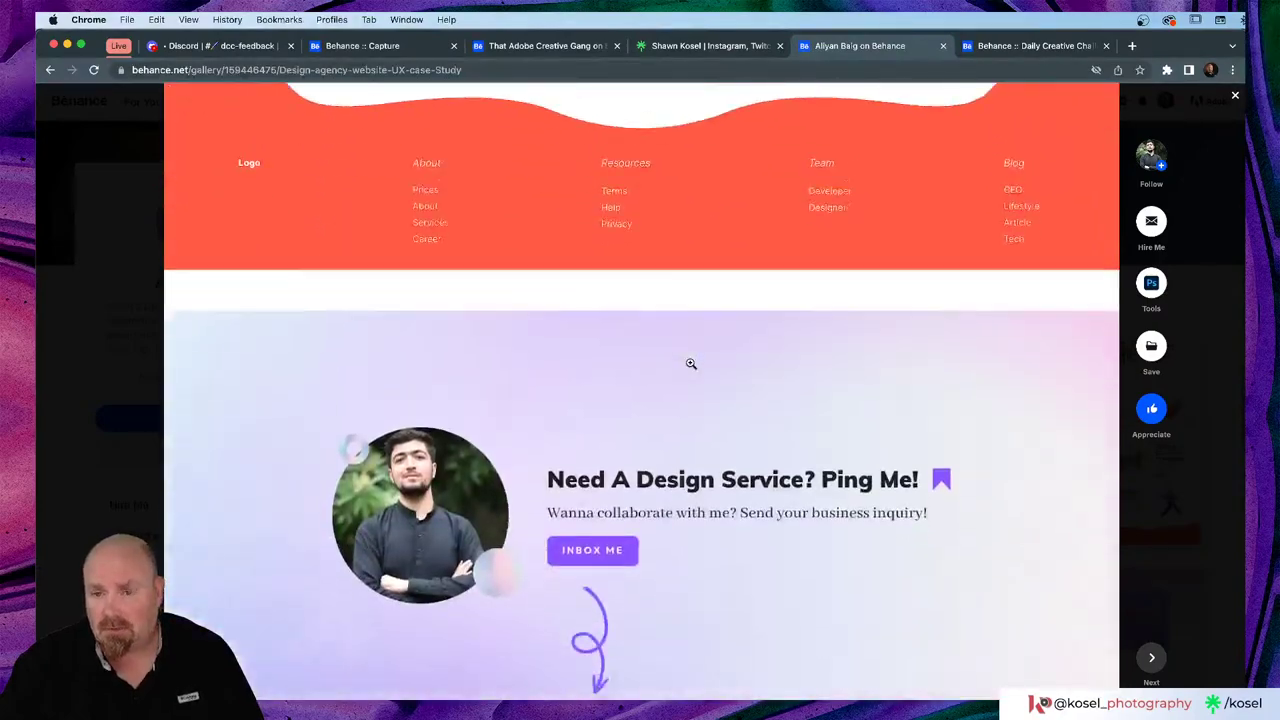
scroll(690, 366, "down", 5)
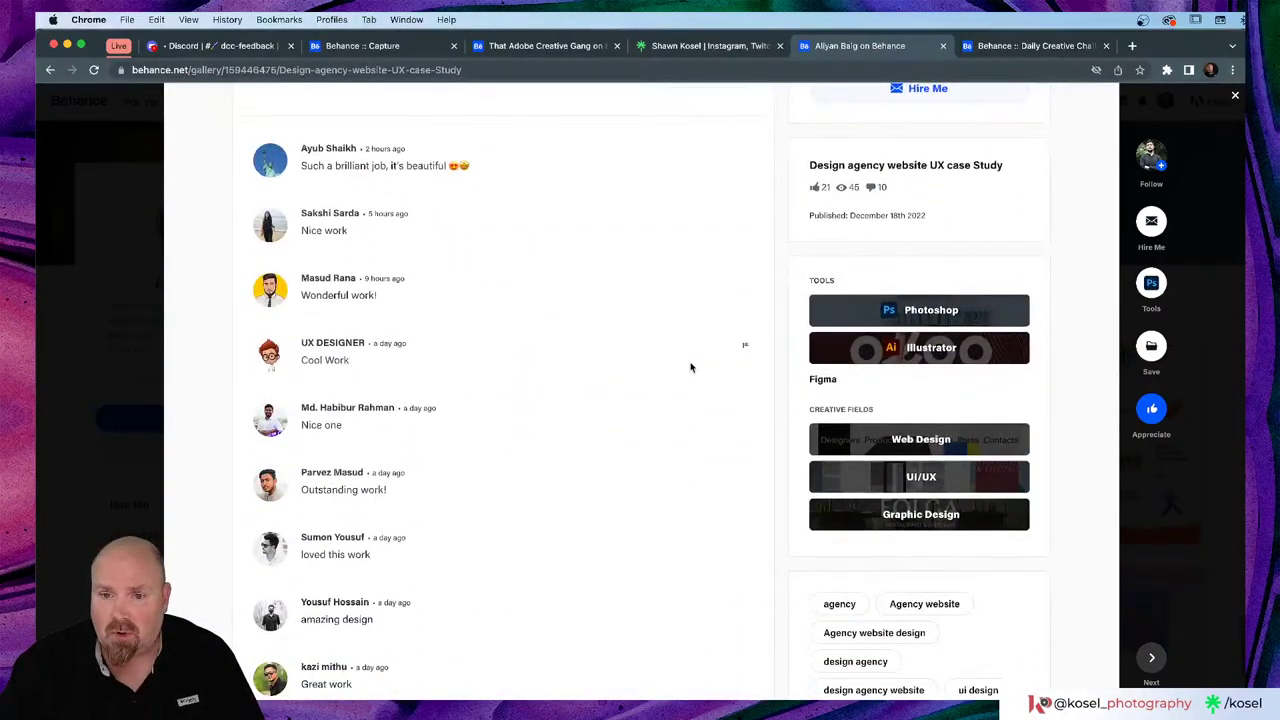
scroll(705, 366, "down", 2)
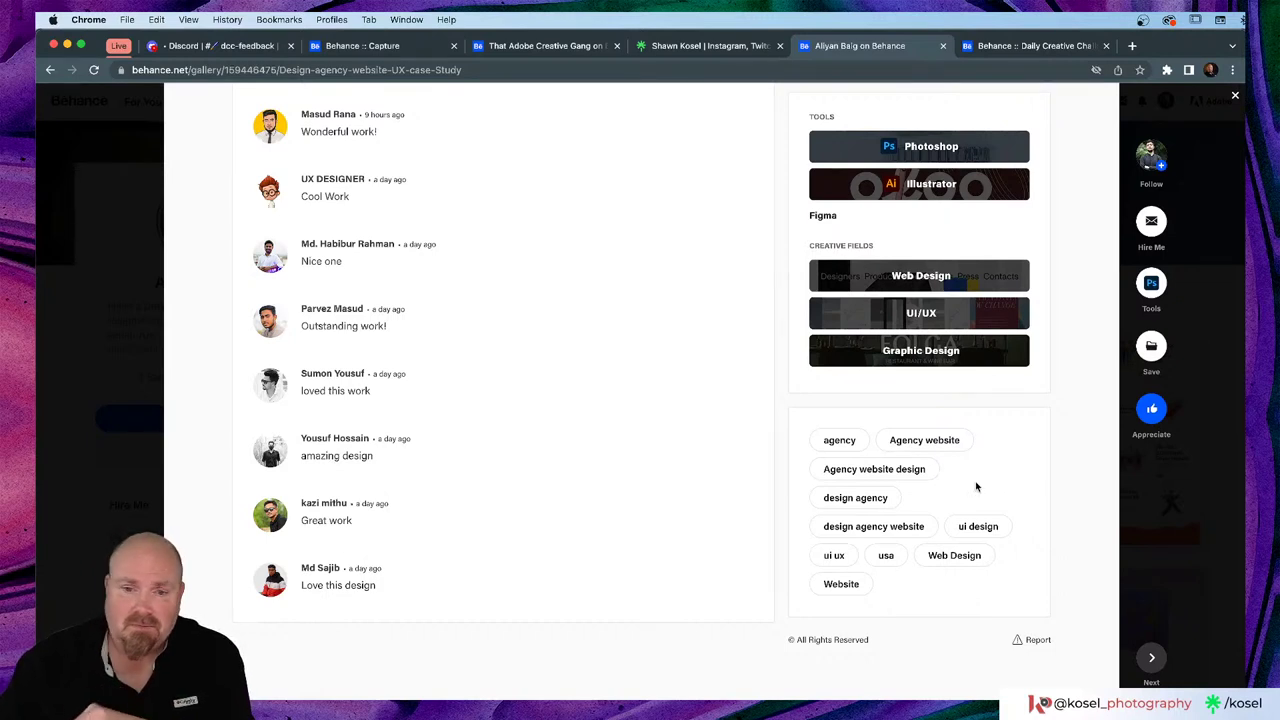
Step: Revisit the Illustrator Creative Challenge page and the Discord feedback page, and continue through the Behance galleries from Capture to Photoshop Mix
left_click(1040, 45)
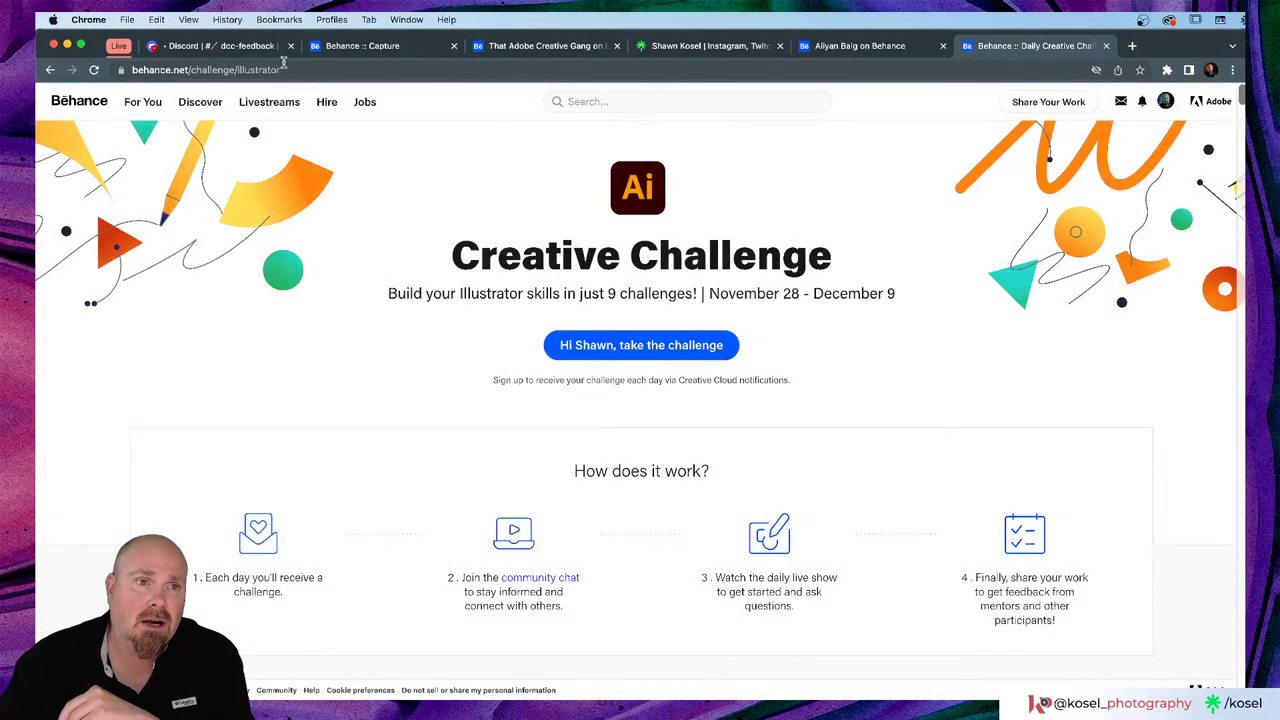
left_click(230, 45)
left_click(423, 45)
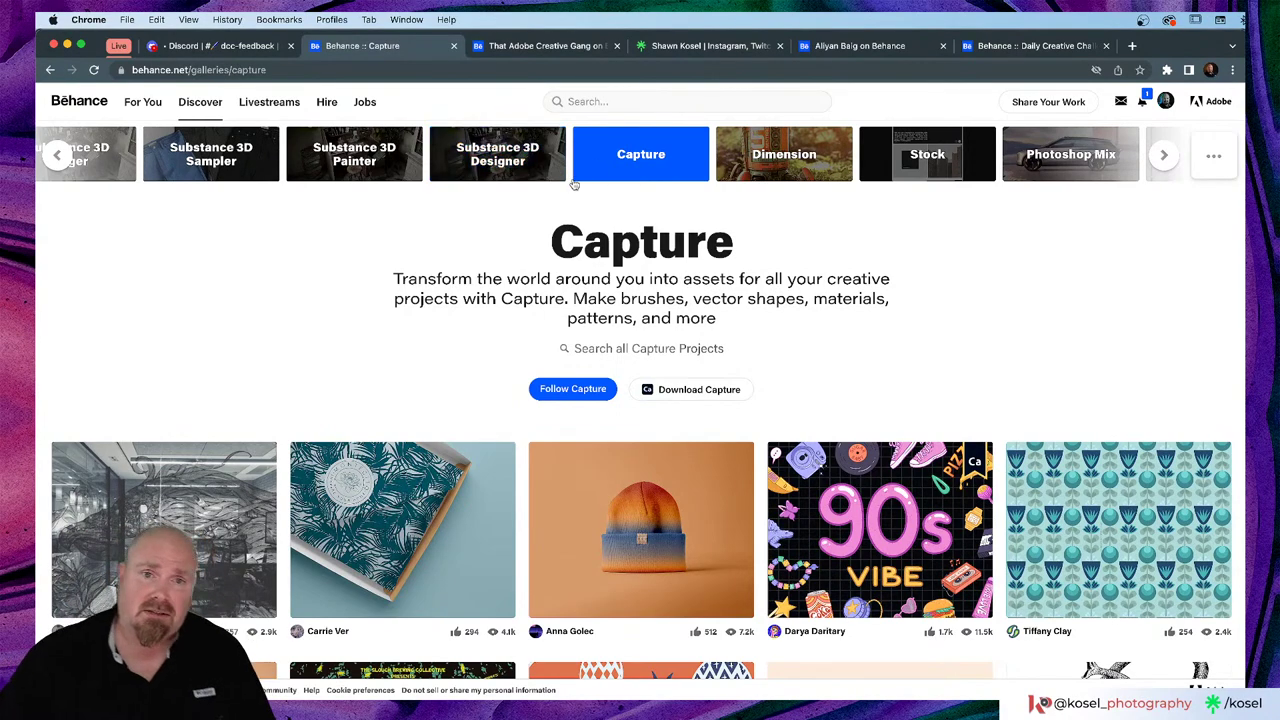
left_click(1163, 158)
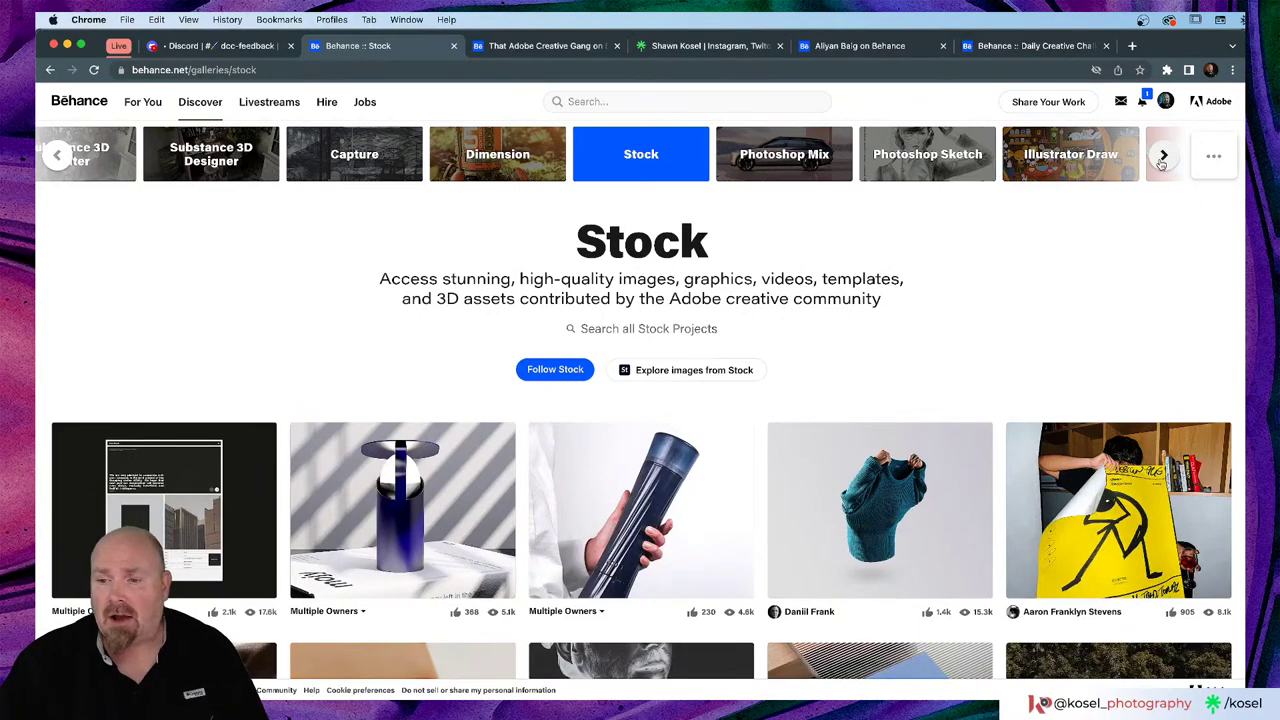
left_click(1162, 158)
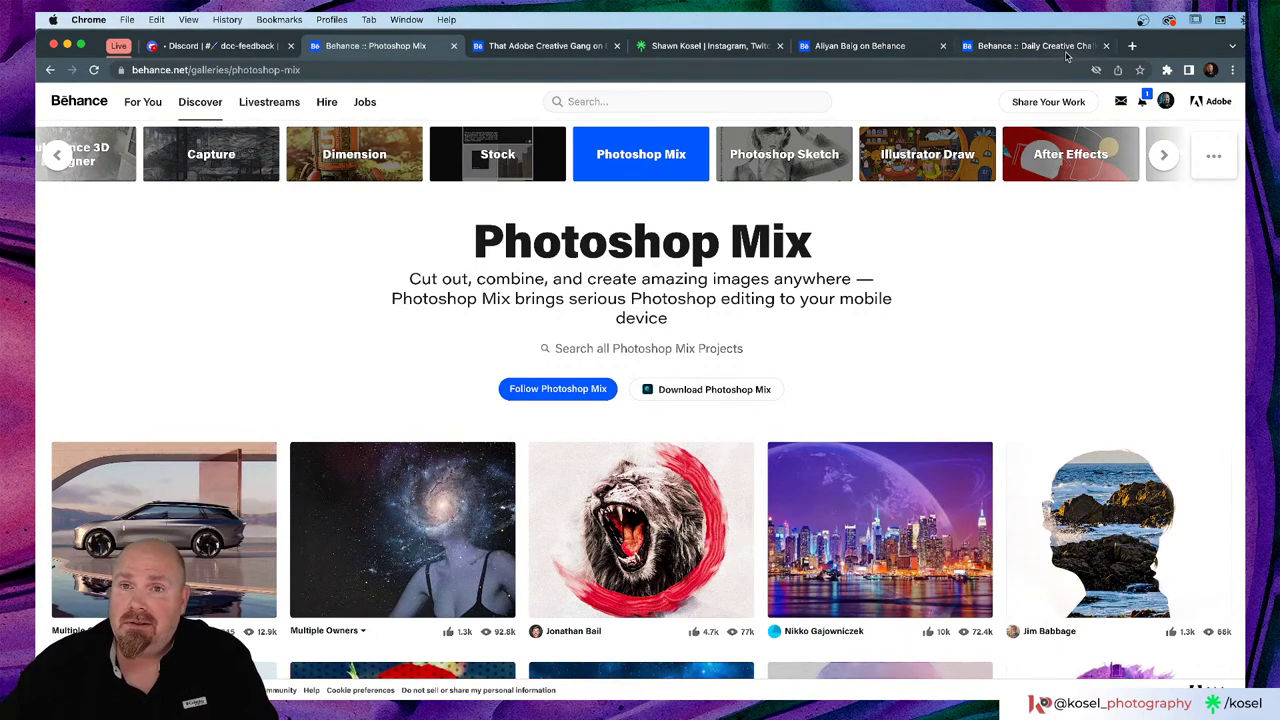
Step: Close the case study and the designer's profile page, and view the streamer's Linktree page from its beginning
left_click(845, 52)
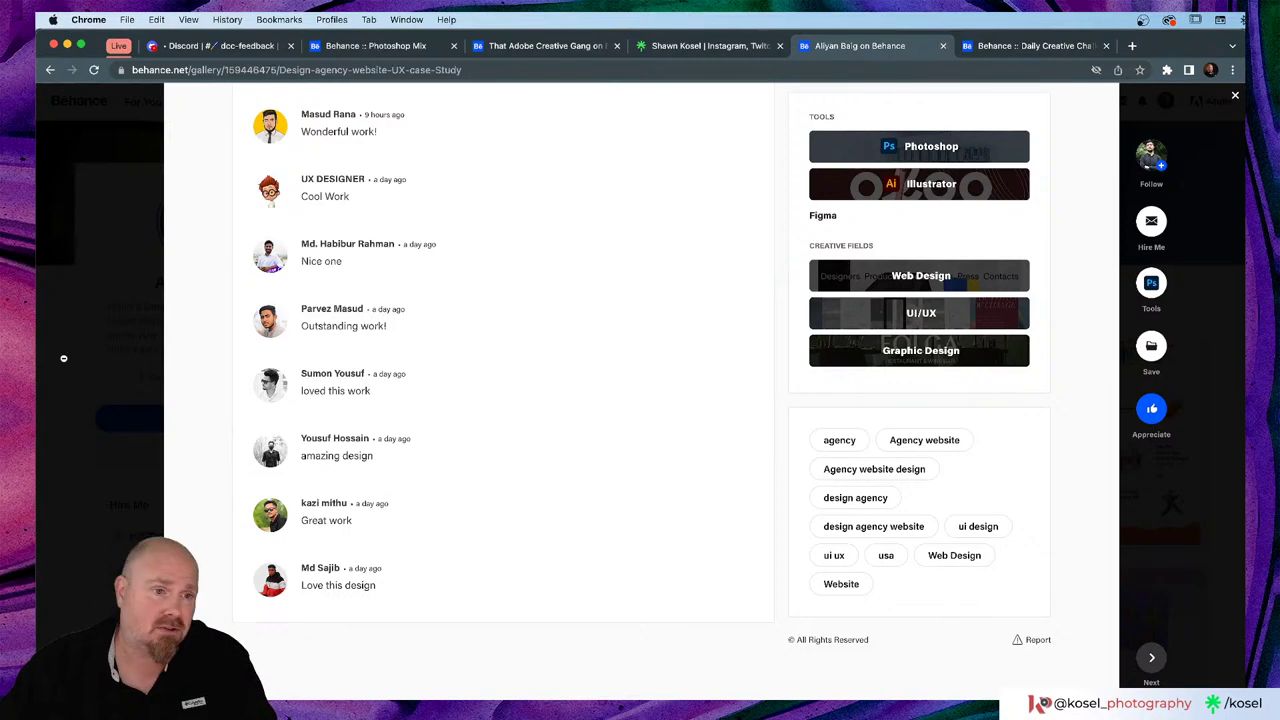
left_click(64, 358)
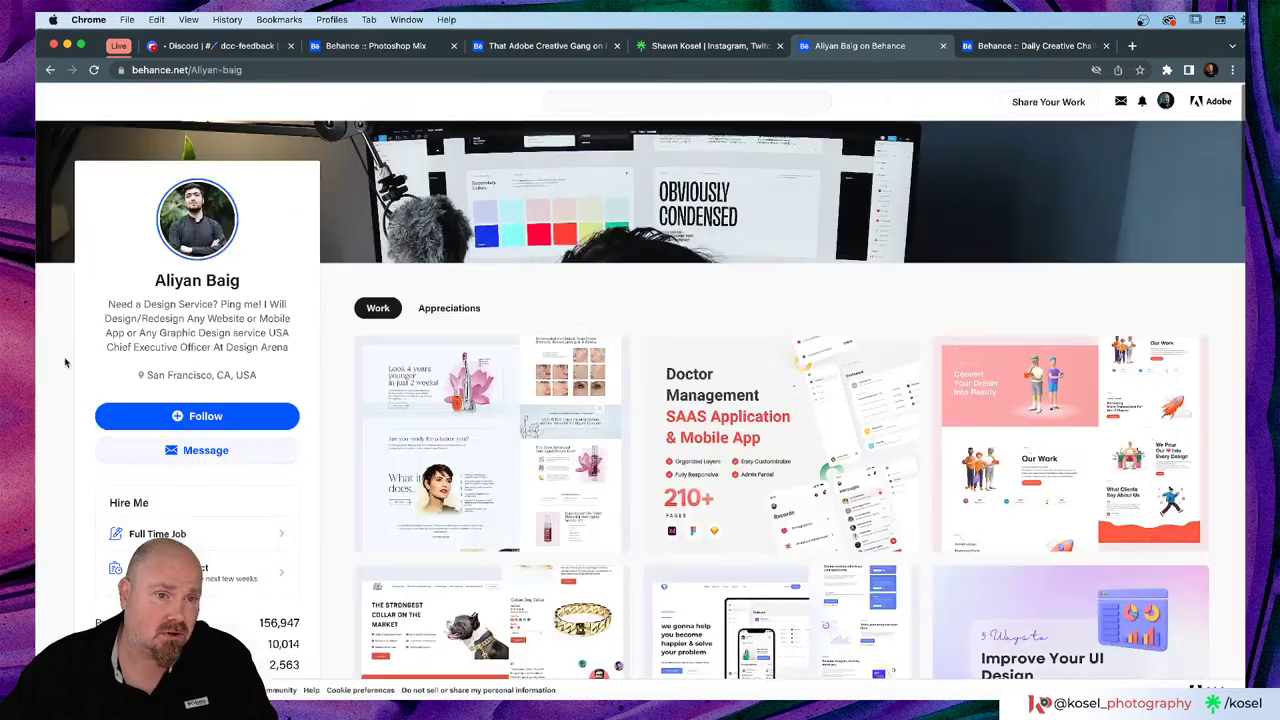
left_click(943, 46)
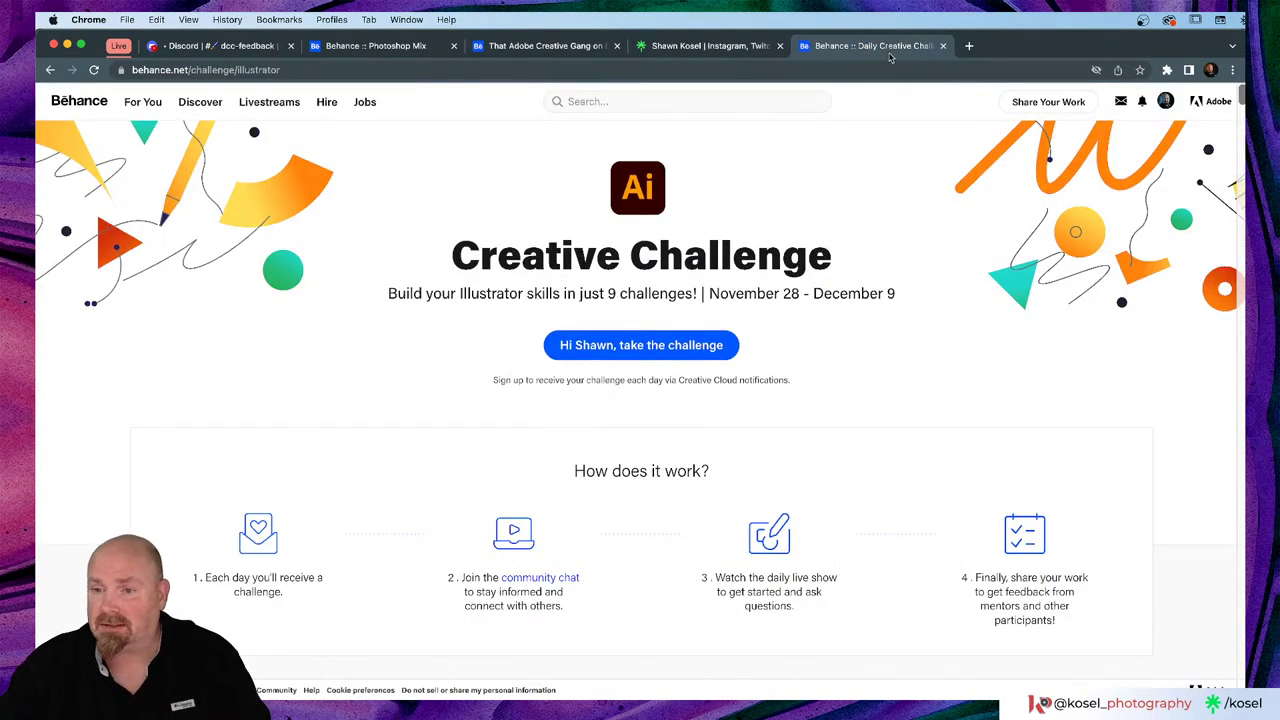
left_click(749, 53)
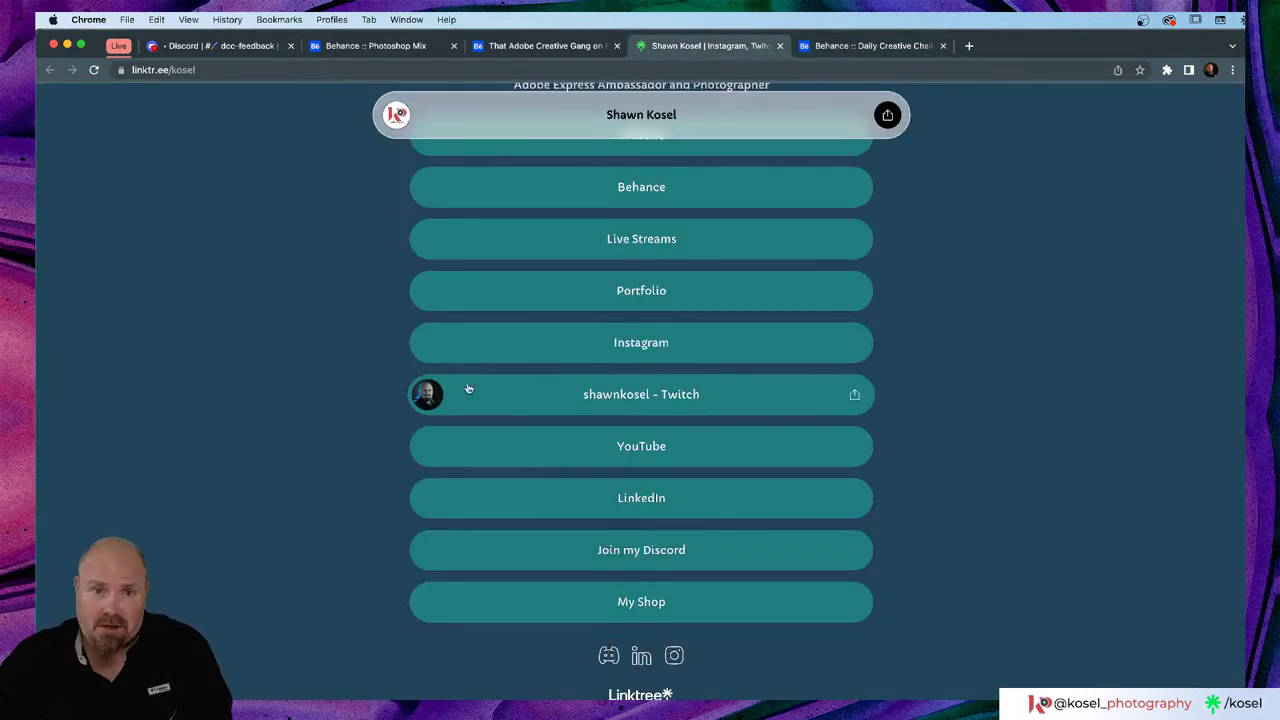
scroll(324, 368, "up", 3)
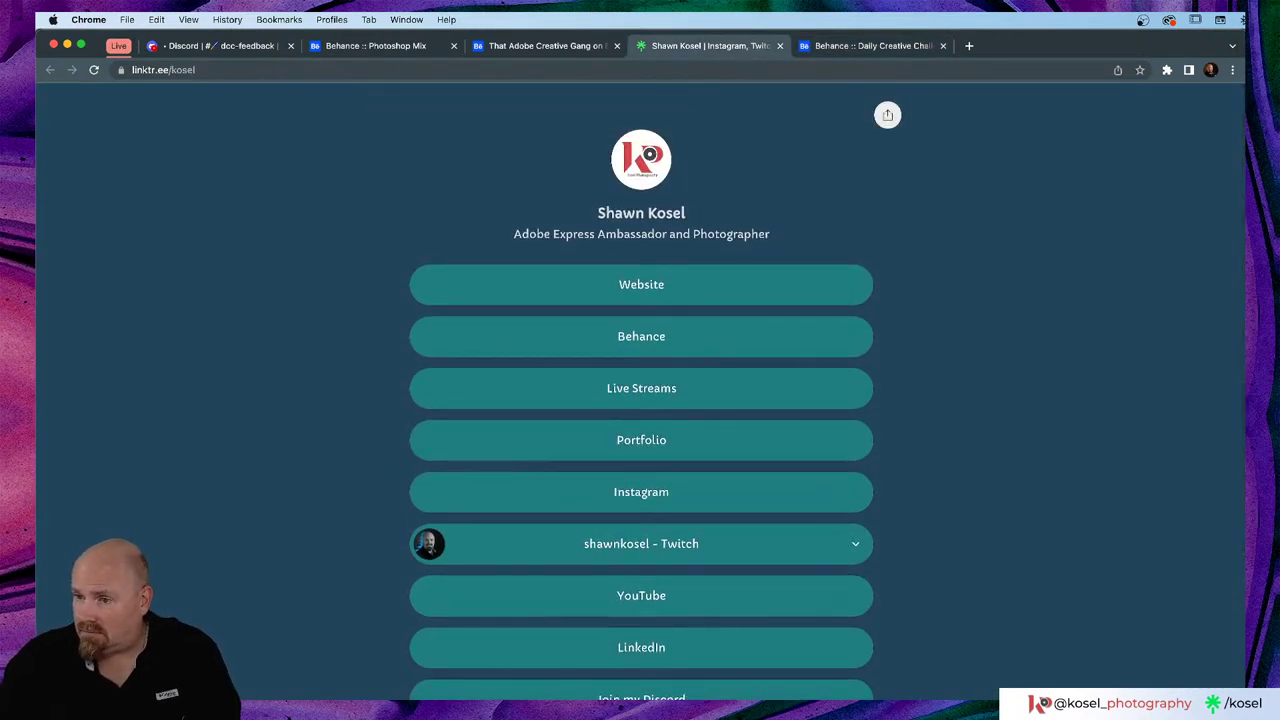
Step: Switch to Illustrator, deselect the noun definitions on the Merch page and save Streamer Definition.ai
key("super+Tab")
key("super+Tab")
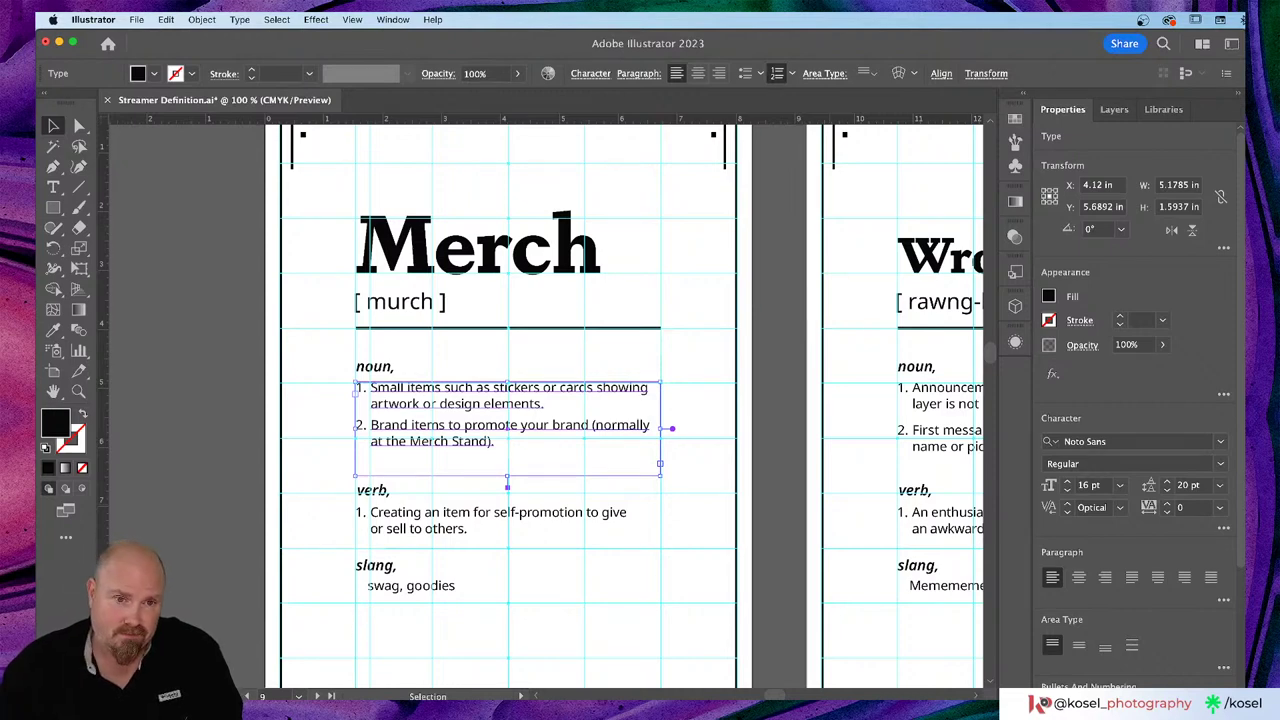
left_click(782, 524)
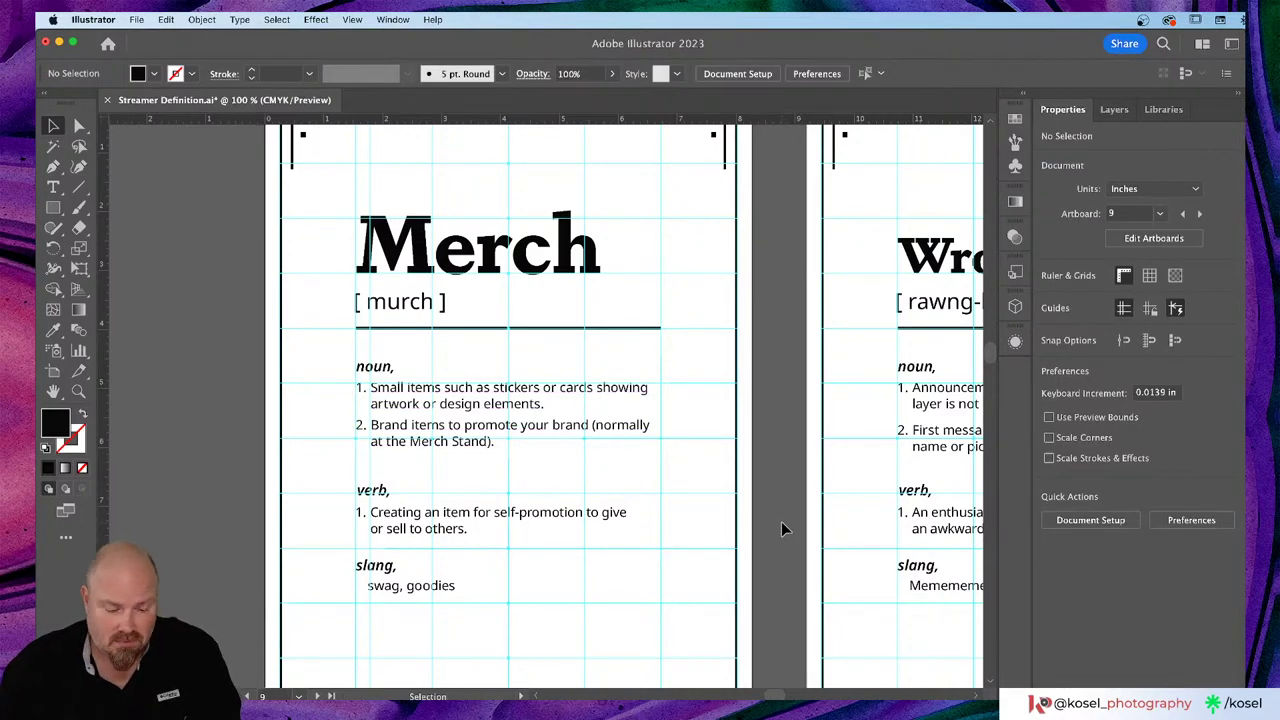
key("a")
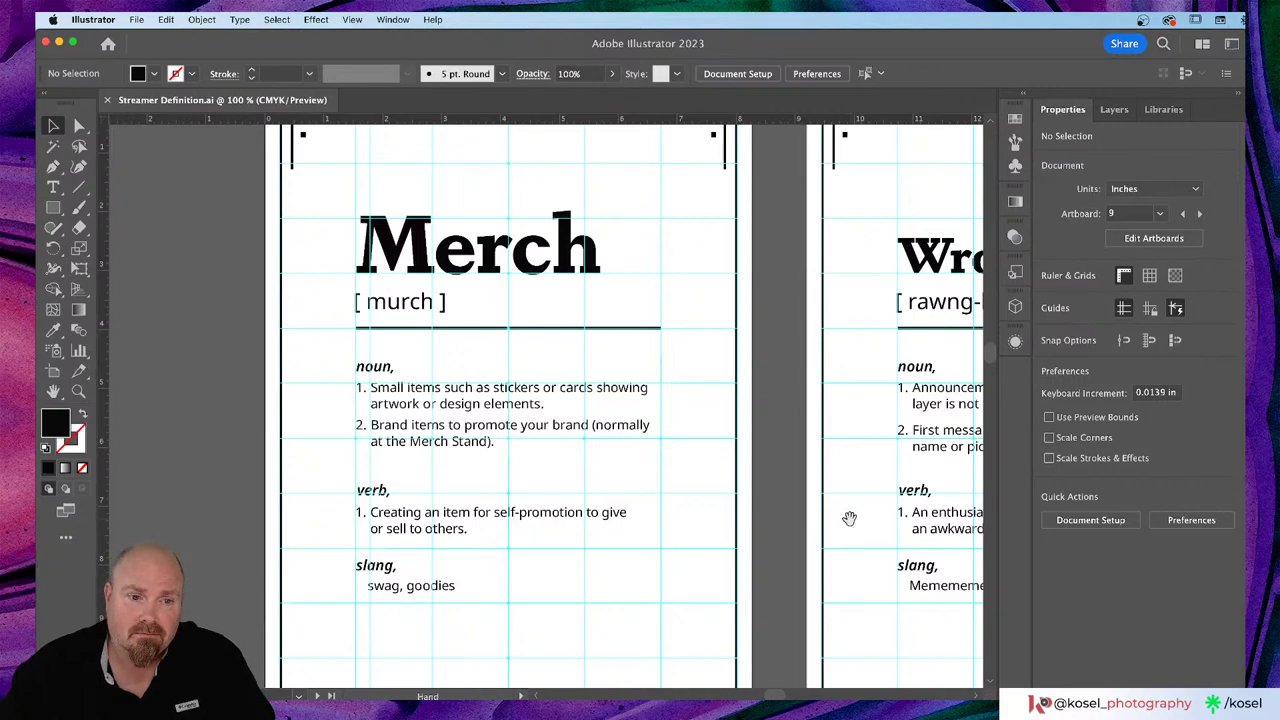
Step: On the Wrong Layer page, replace the second noun definition with "Bingo space, bottom left hand side." and hide the guides
left_click_drag(860, 517, 486, 474)
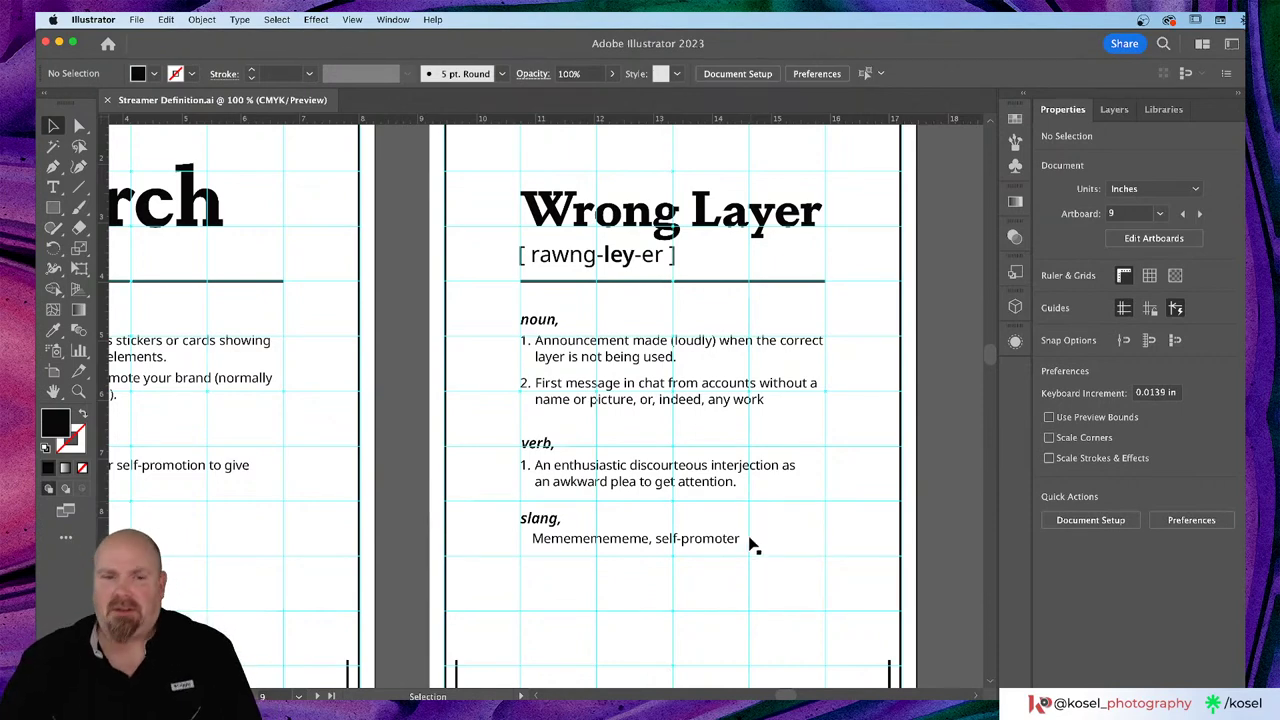
scroll(842, 458, "down", 1)
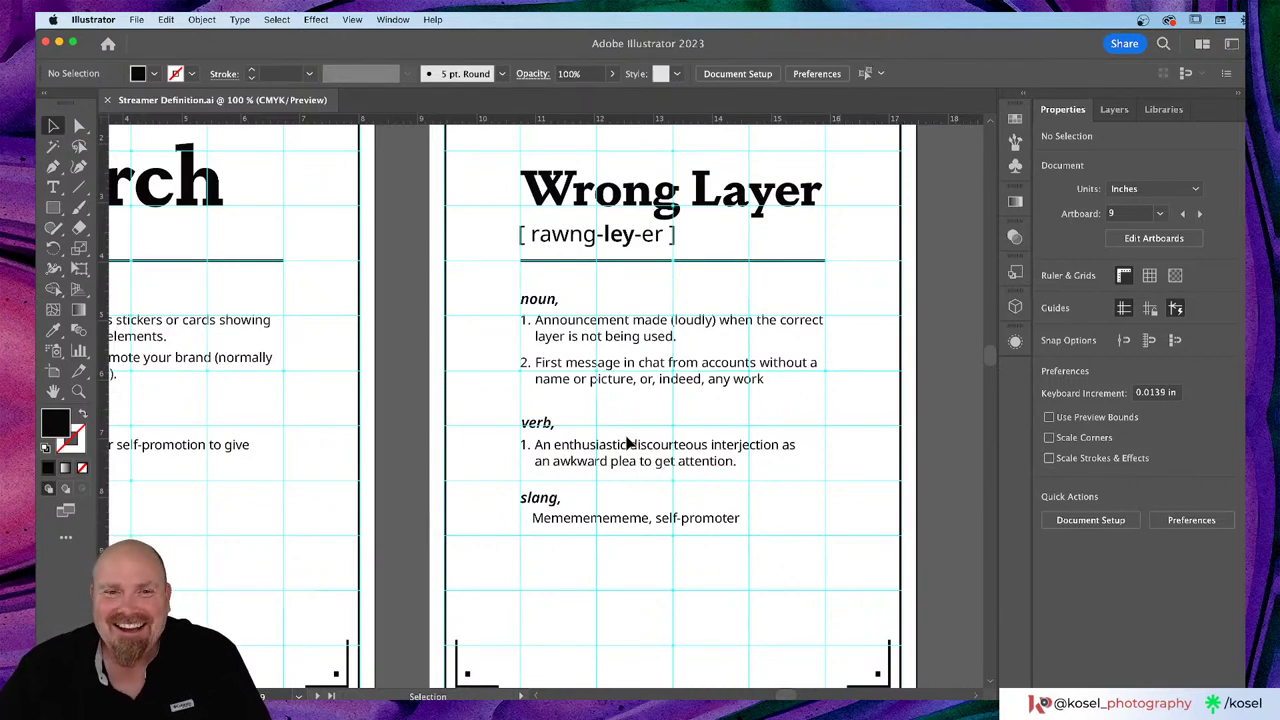
left_click(640, 384)
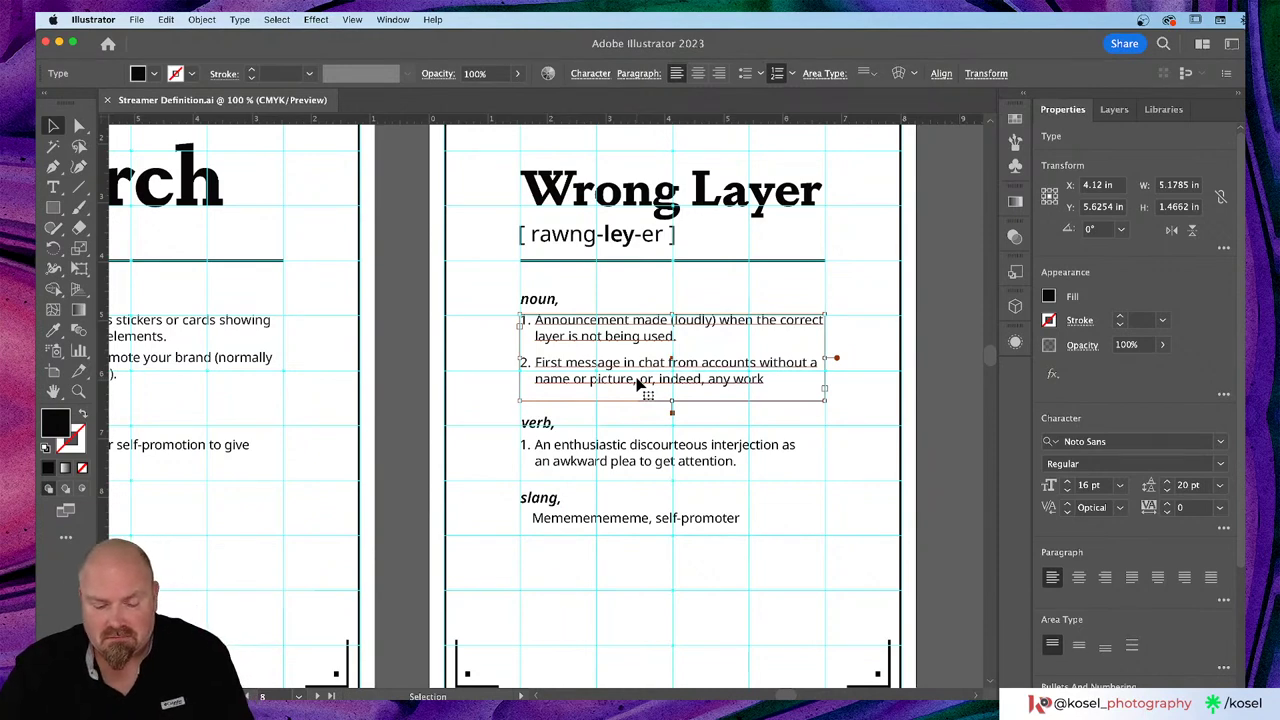
key("t")
left_click(764, 378)
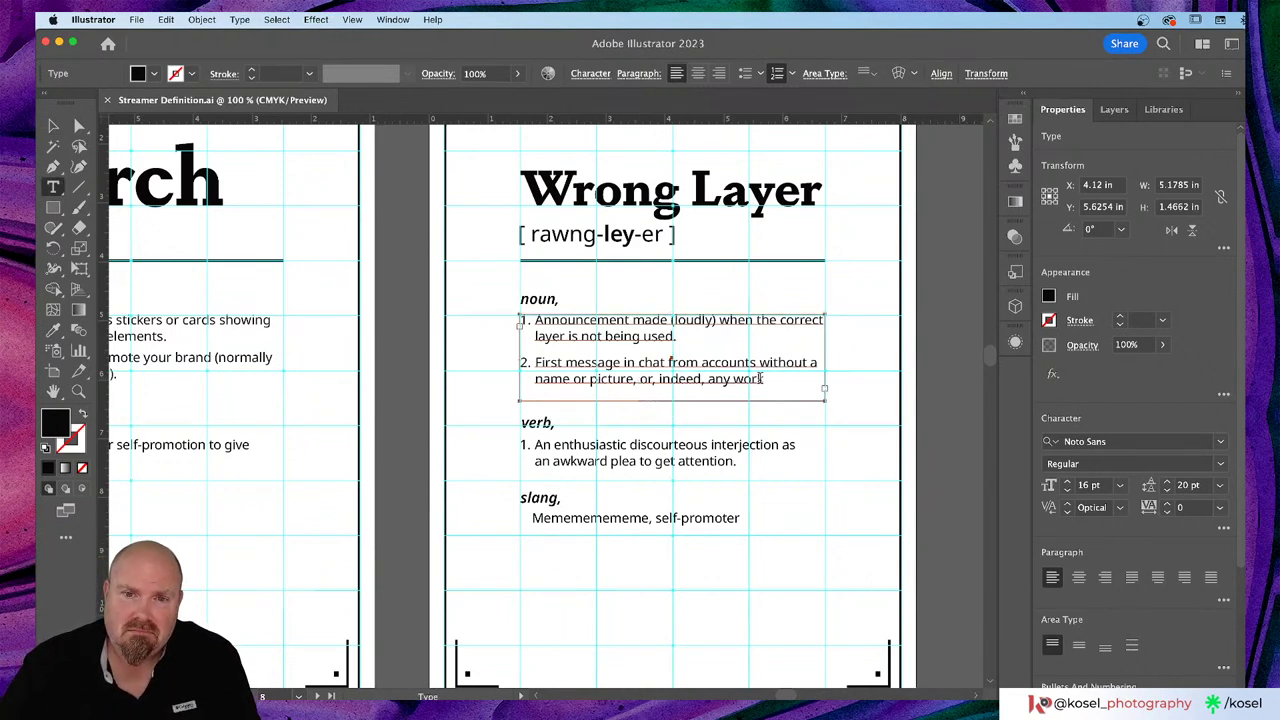
left_click_drag(762, 378, 527, 381)
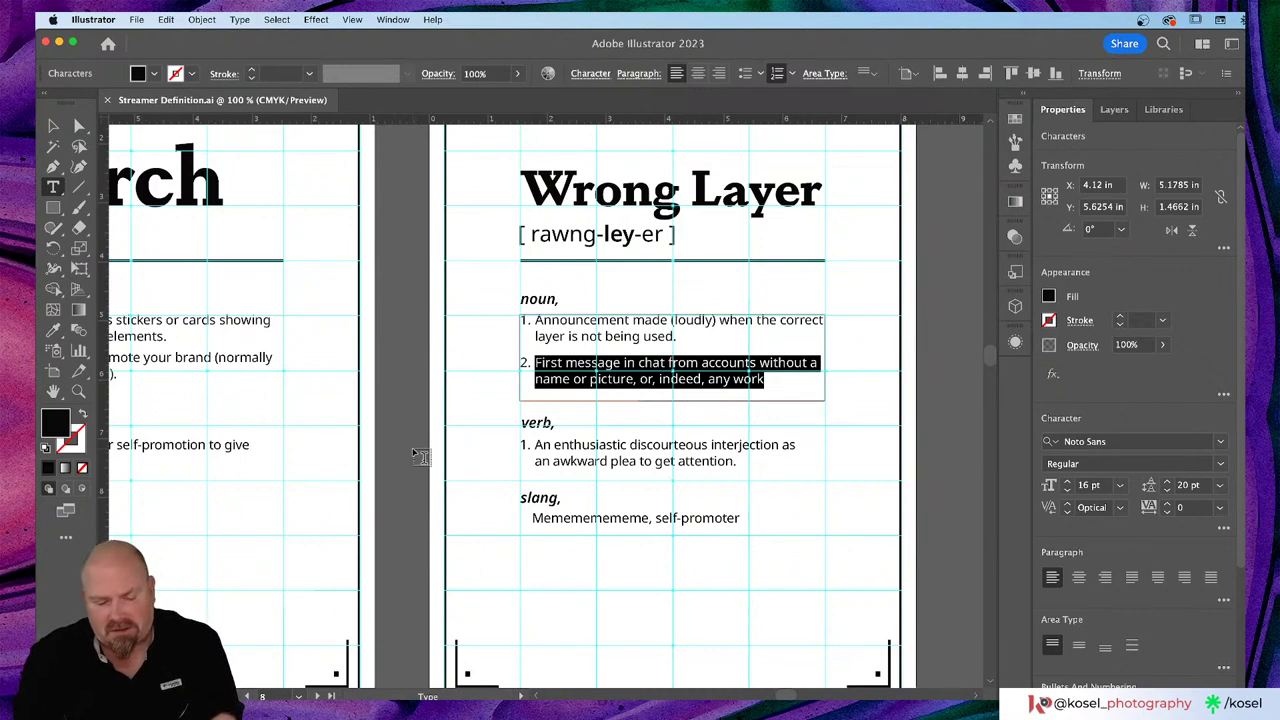
type("Bi")
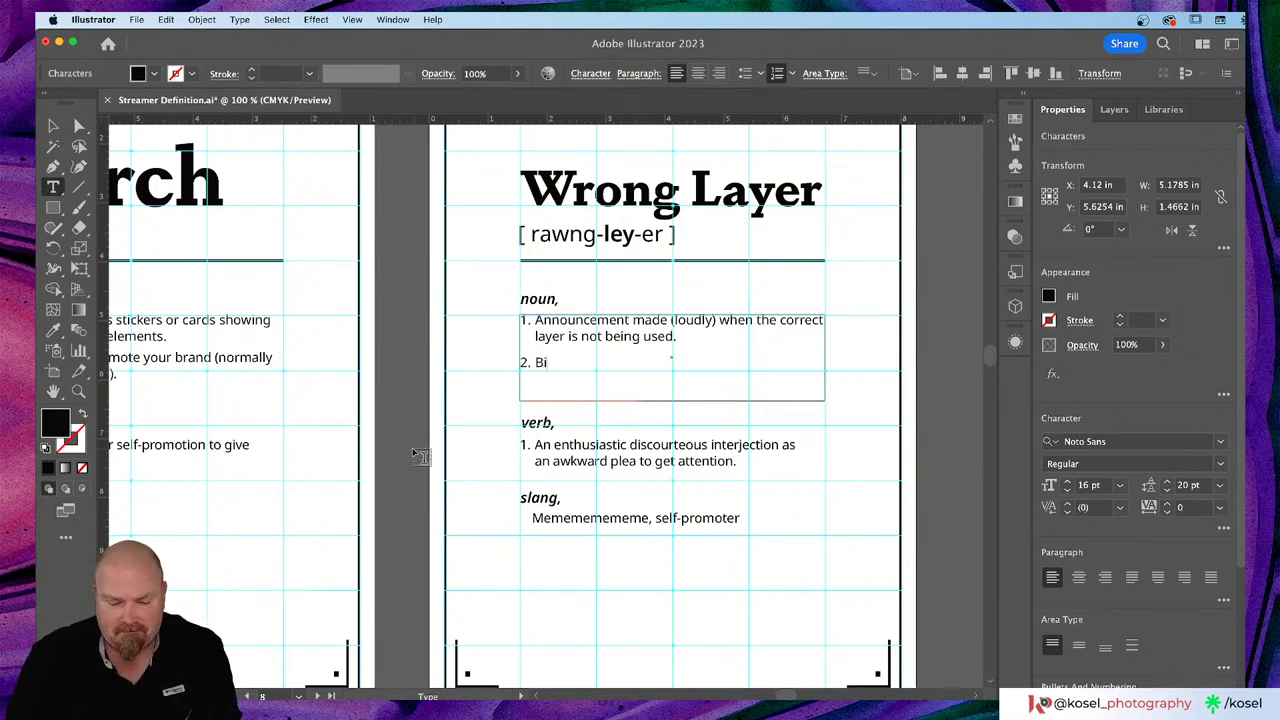
type("ngo space")
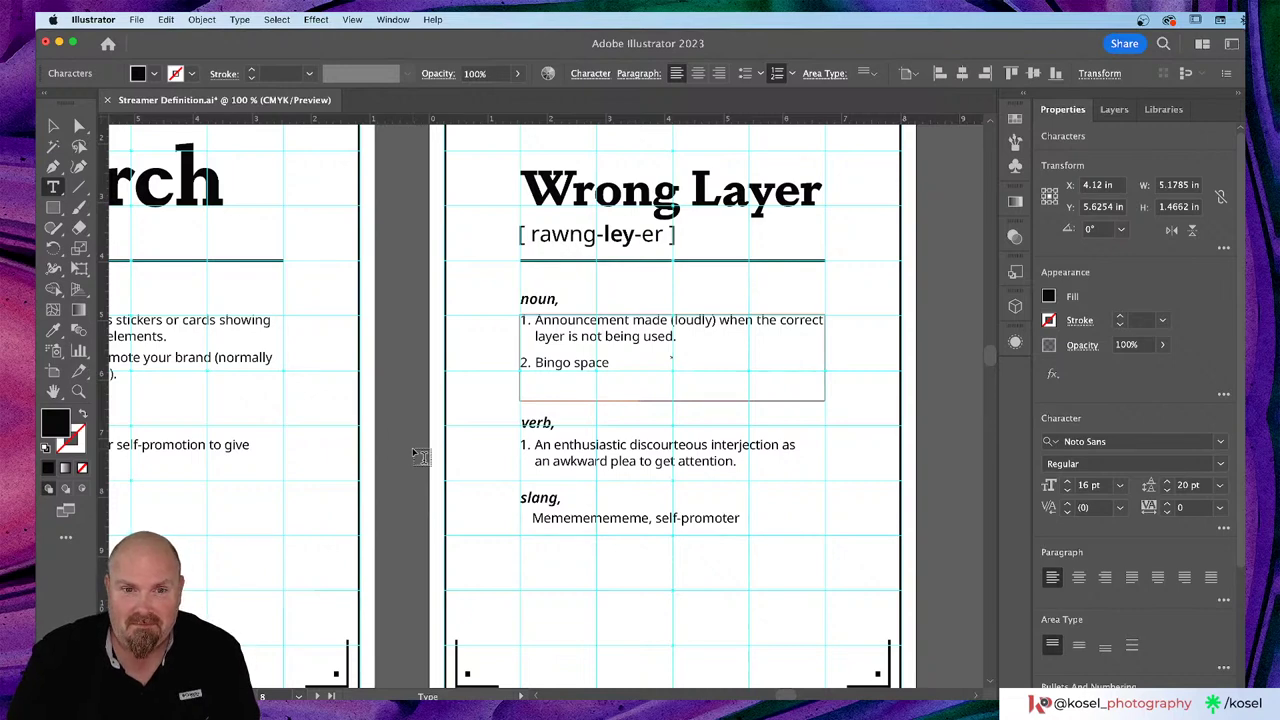
type(", bo")
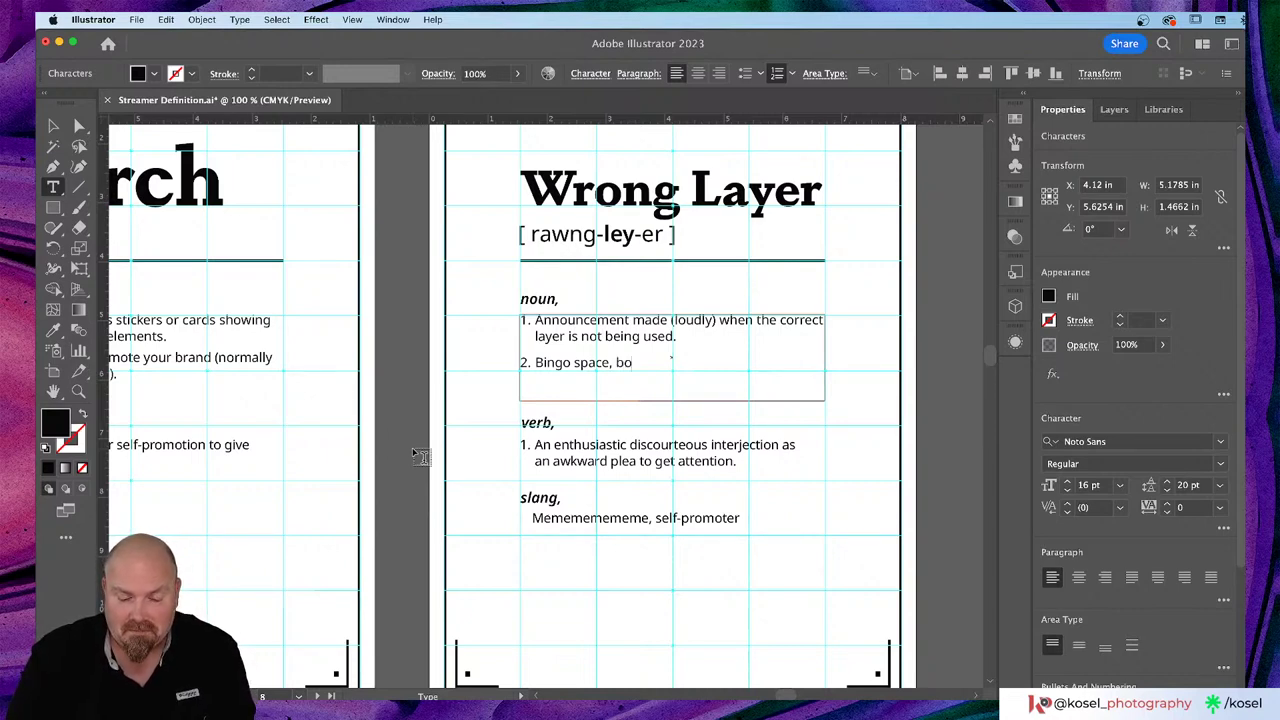
type("ttom le")
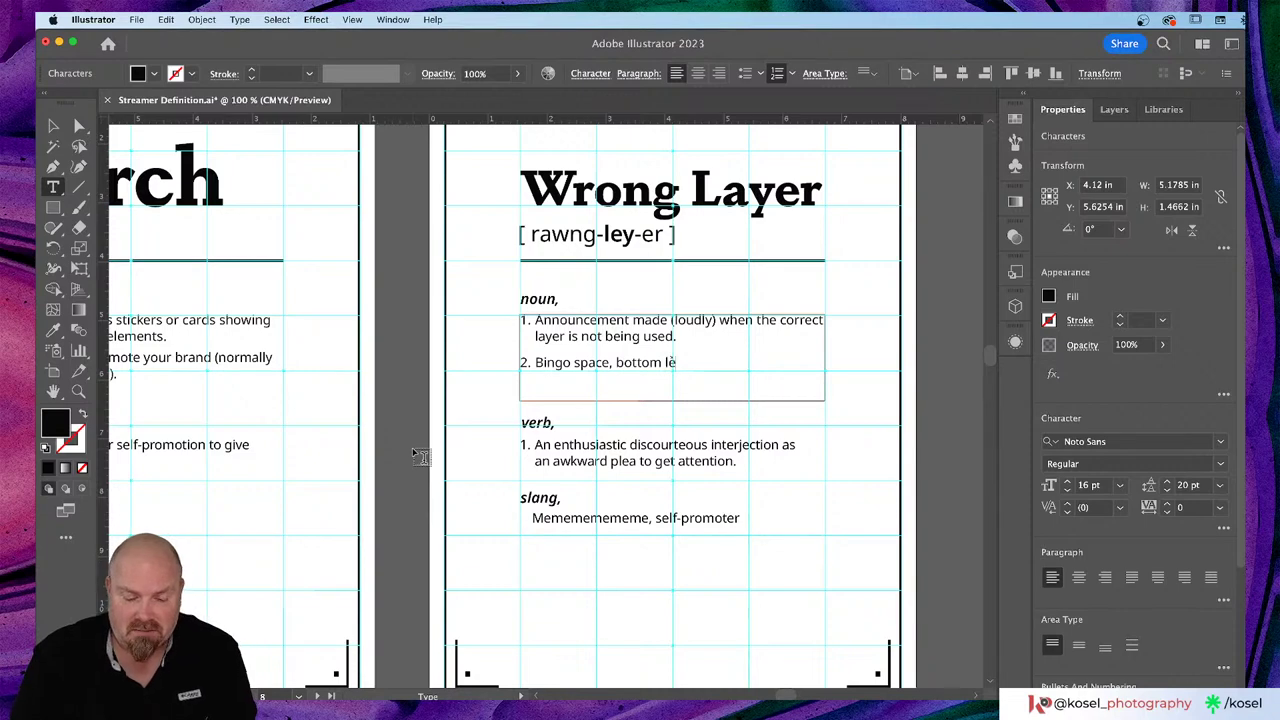
type("ft han")
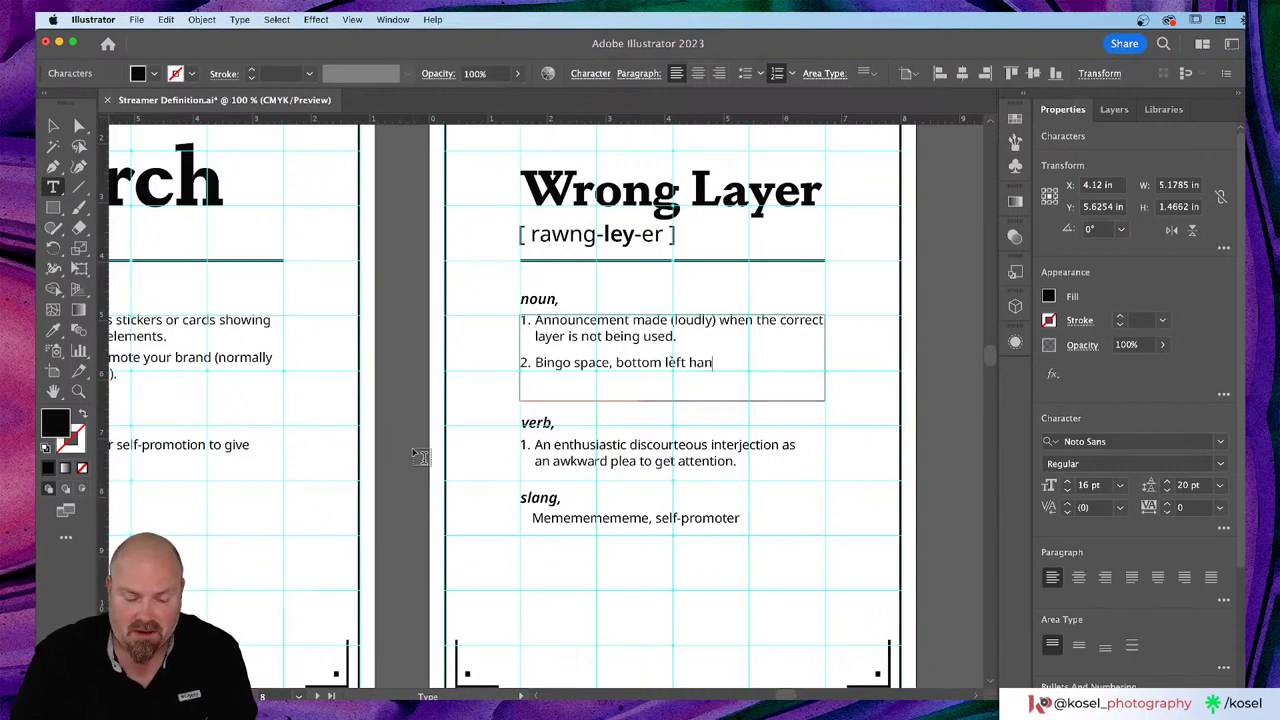
type("d side.")
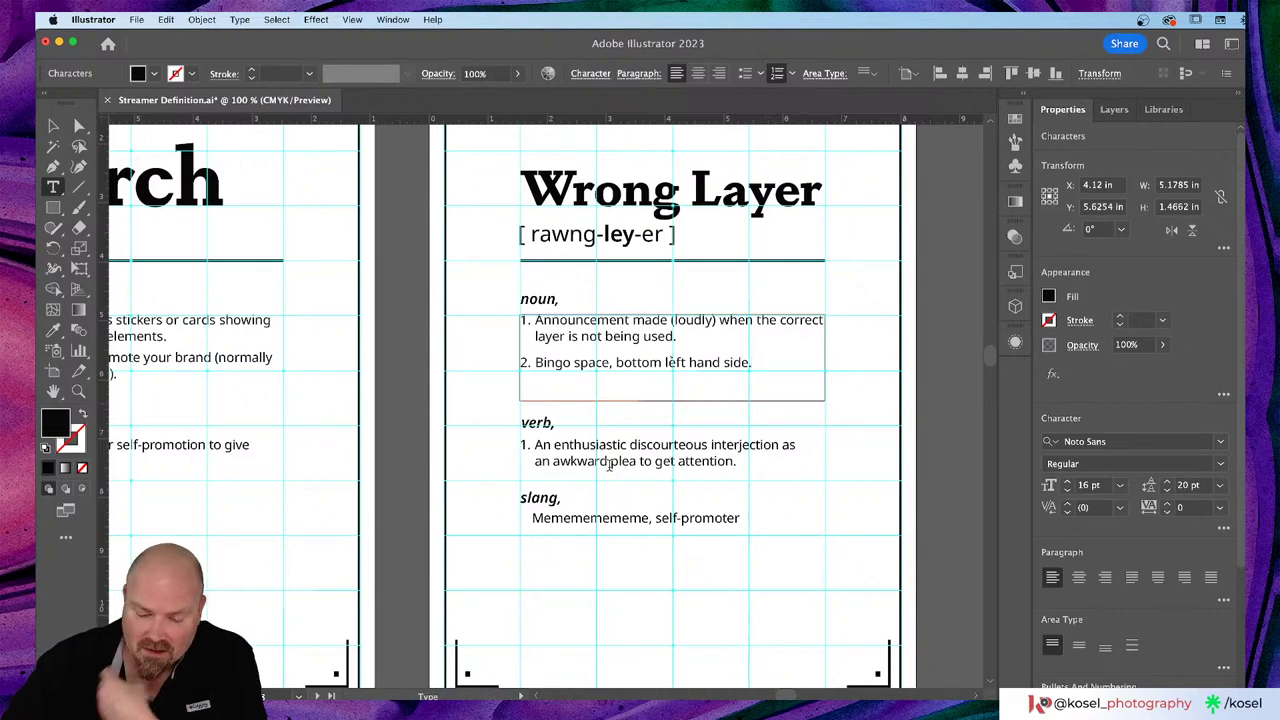
key("super+semicolon")
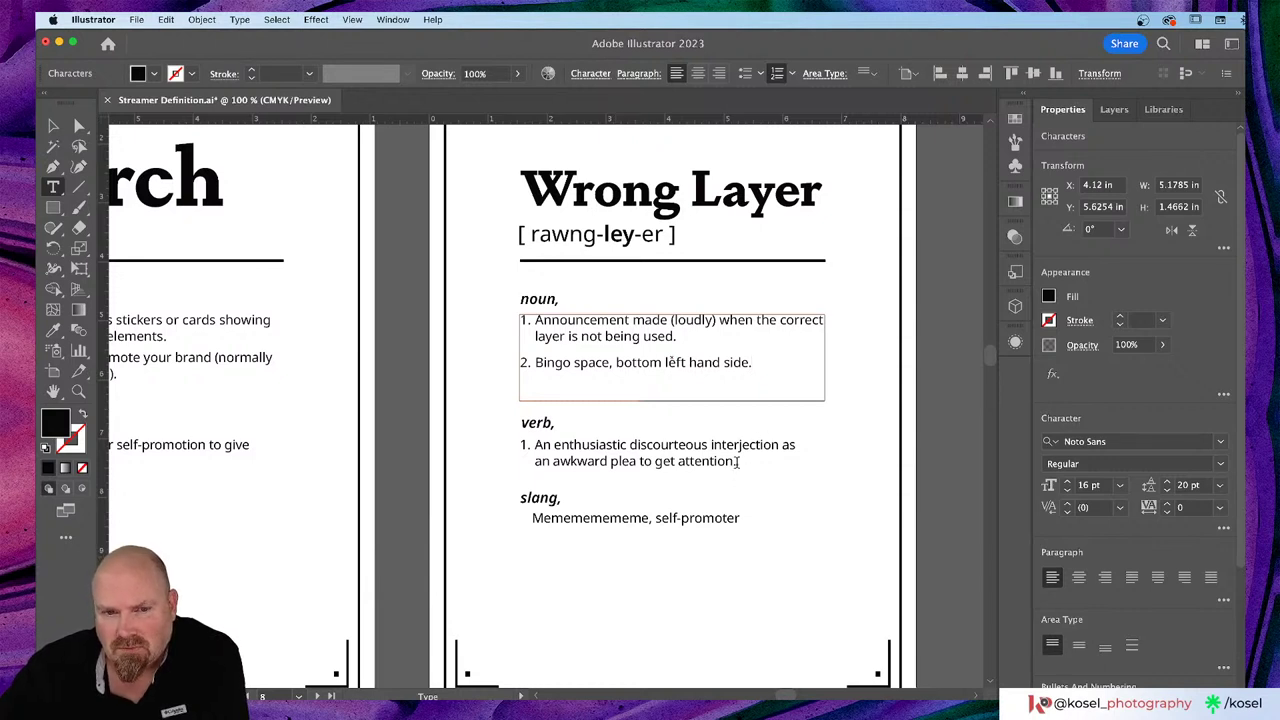
Step: Delete the verb definition text, its empty text frame and the "verb," heading from the Wrong Layer page
left_click_drag(737, 461, 523, 444)
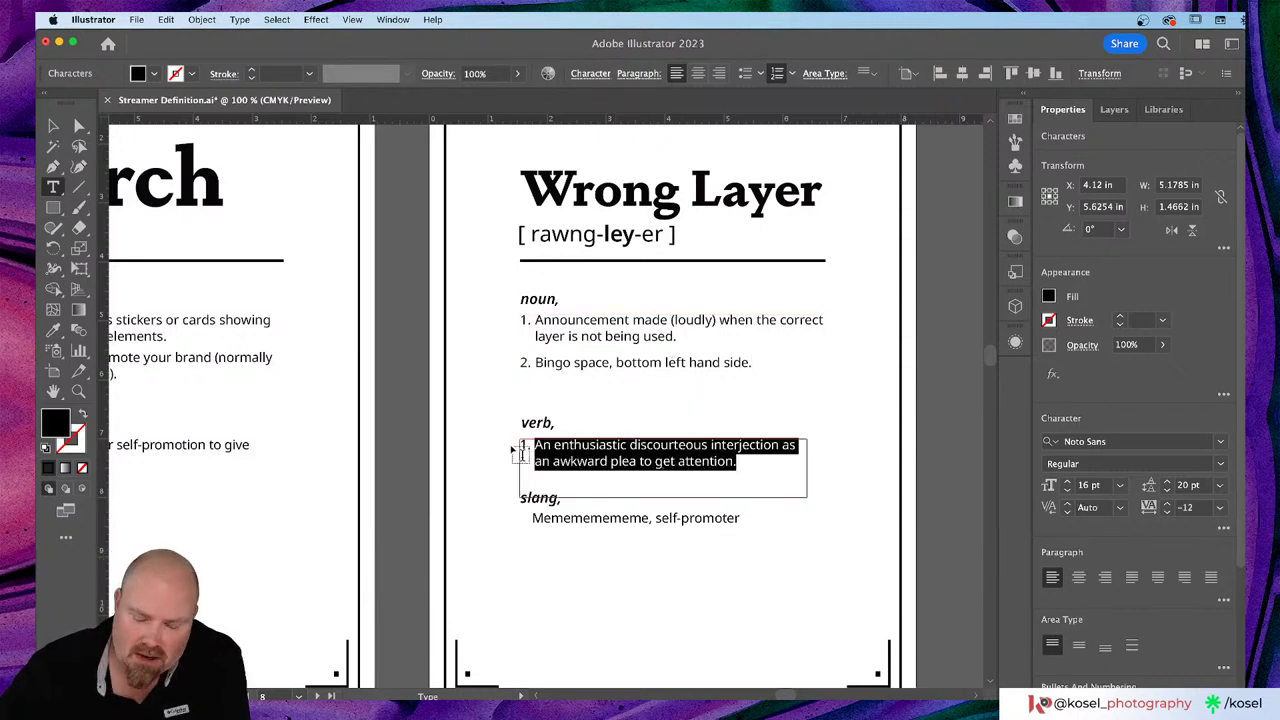
key("BackSpace")
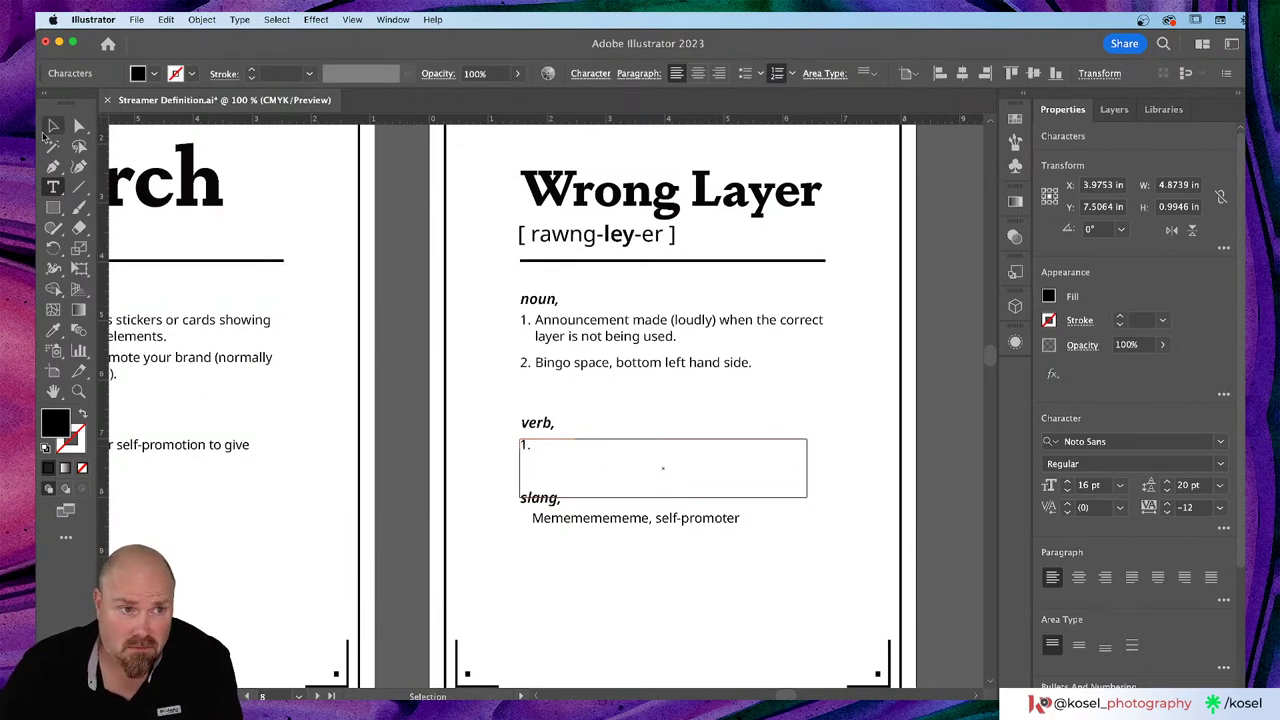
left_click(53, 128)
key("Delete")
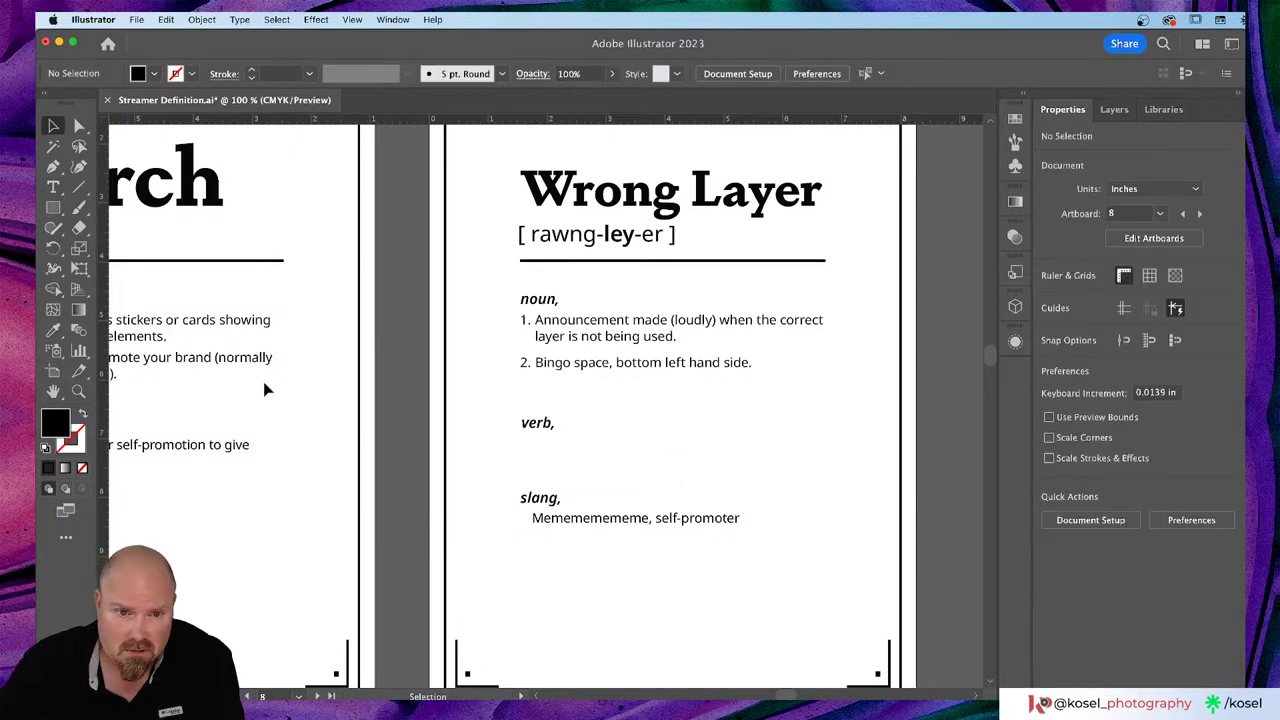
left_click(537, 426)
key("Delete")
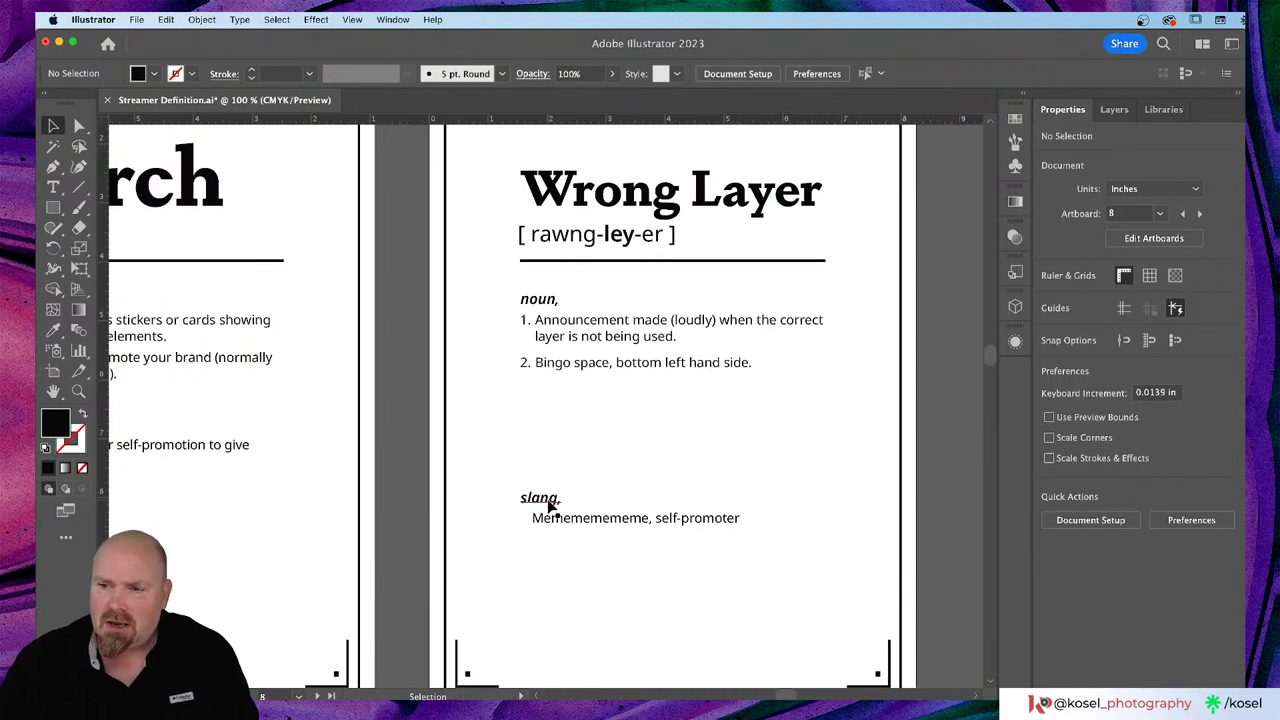
Step: Delete the "slang," heading and the "Mememememeeme, self-promoter" text from the Wrong Layer page
left_click(548, 507)
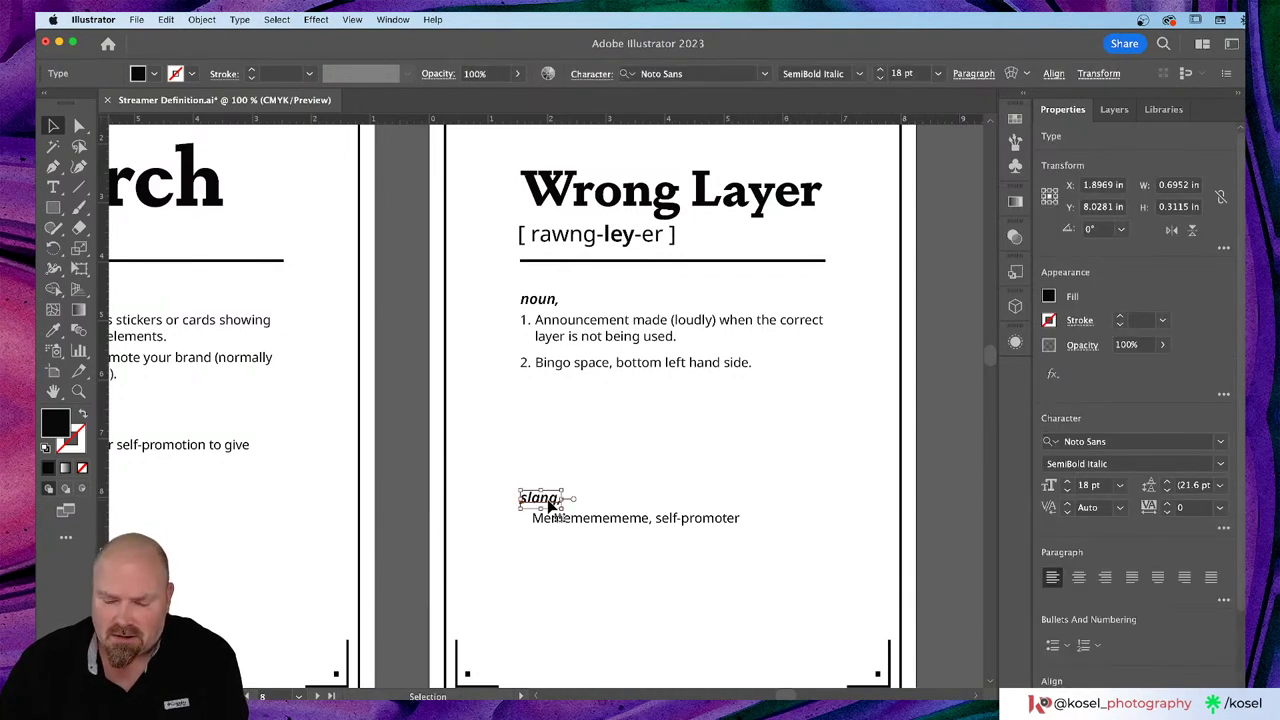
key("Delete")
left_click(551, 521)
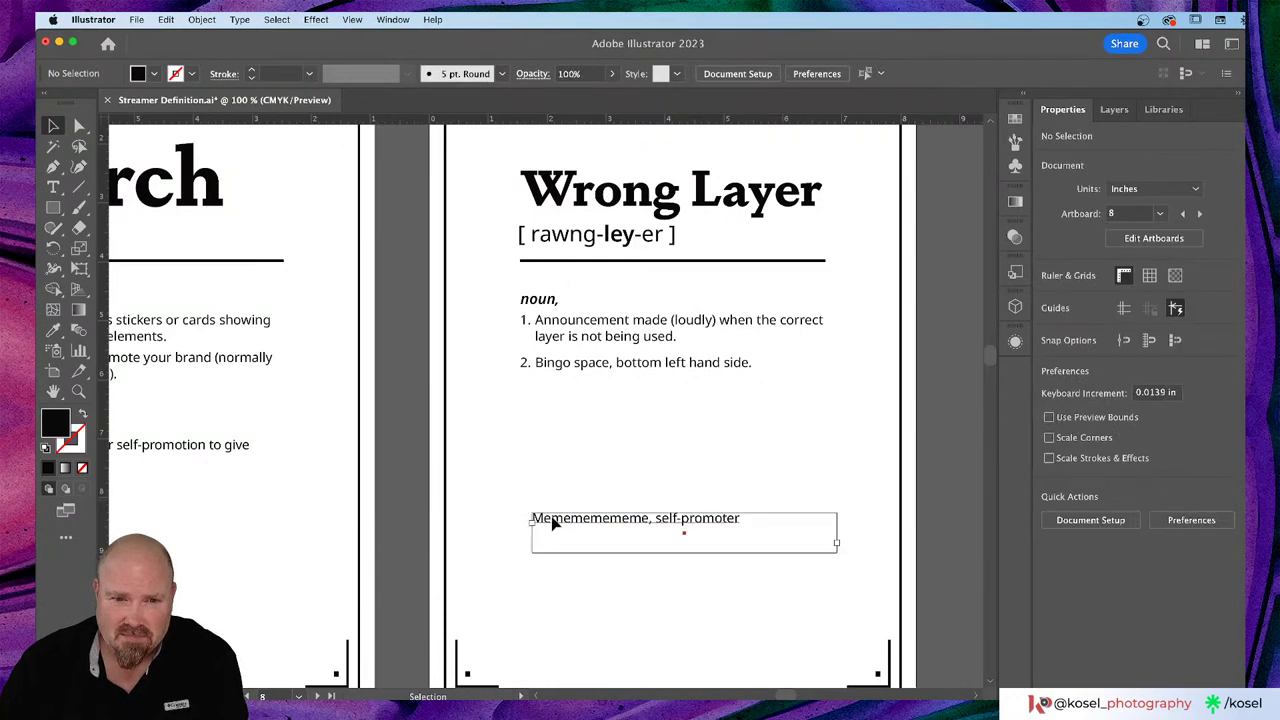
key("Delete")
Step: Review the definitions on the Wrong Layer and Iced Tea pages, and select the Iced Tea noun definitions
scroll(553, 524, "up", 3)
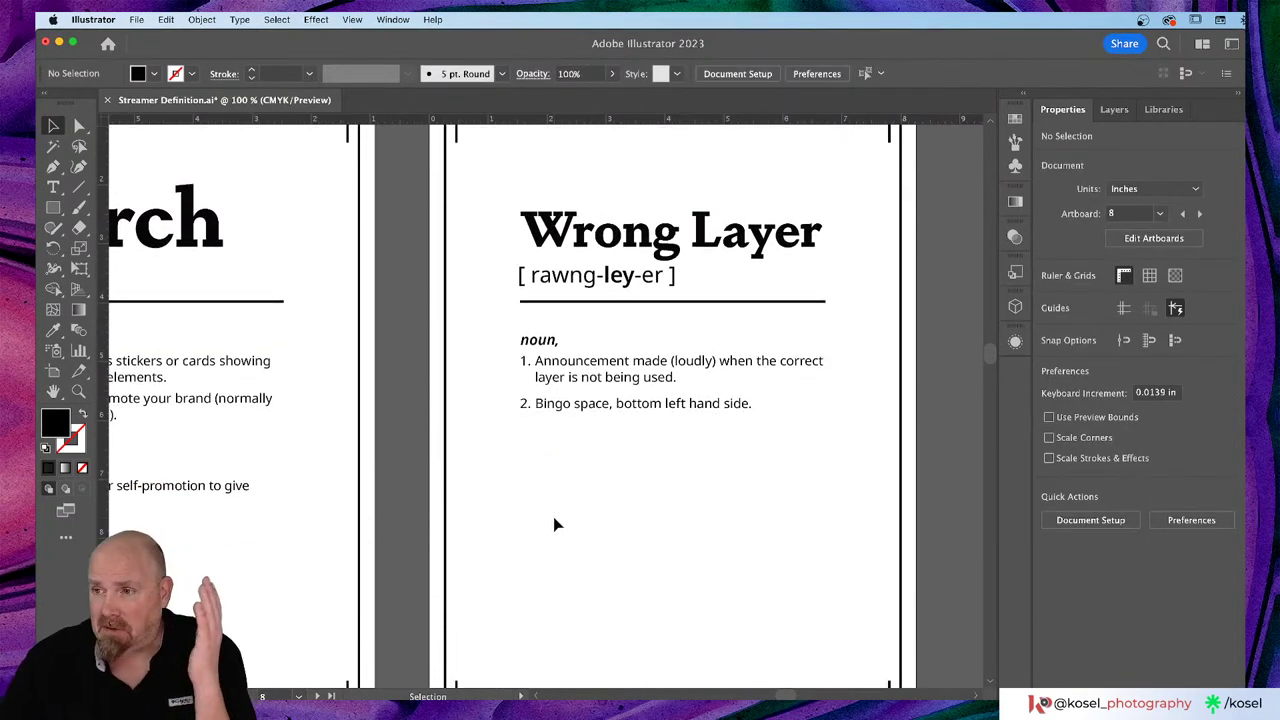
scroll(557, 524, "right", 3)
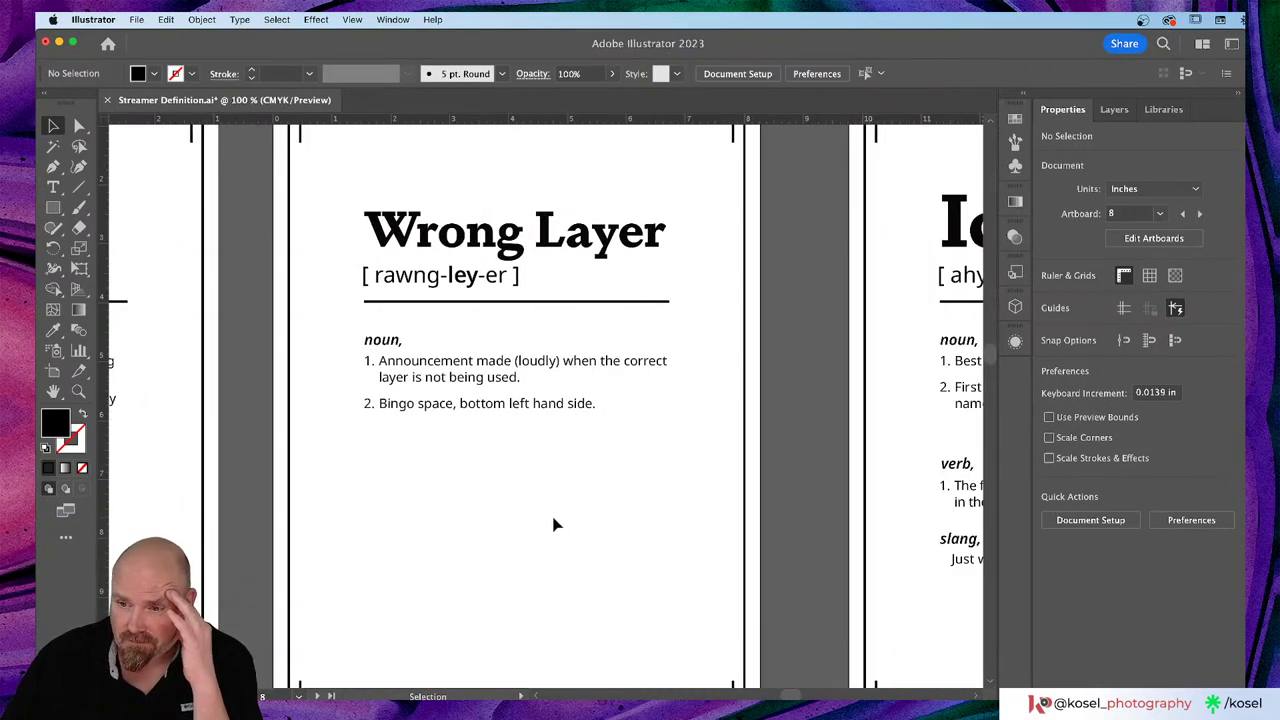
scroll(557, 524, "right", 9)
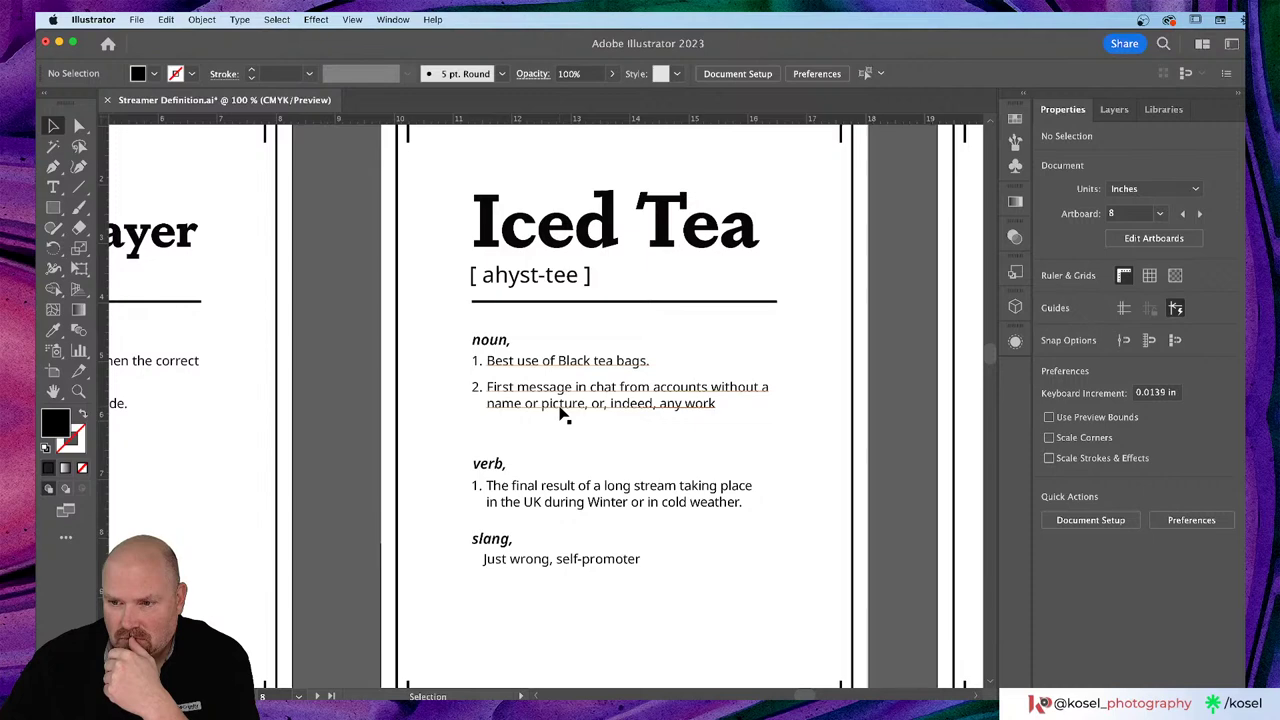
scroll(560, 410, "left", 4)
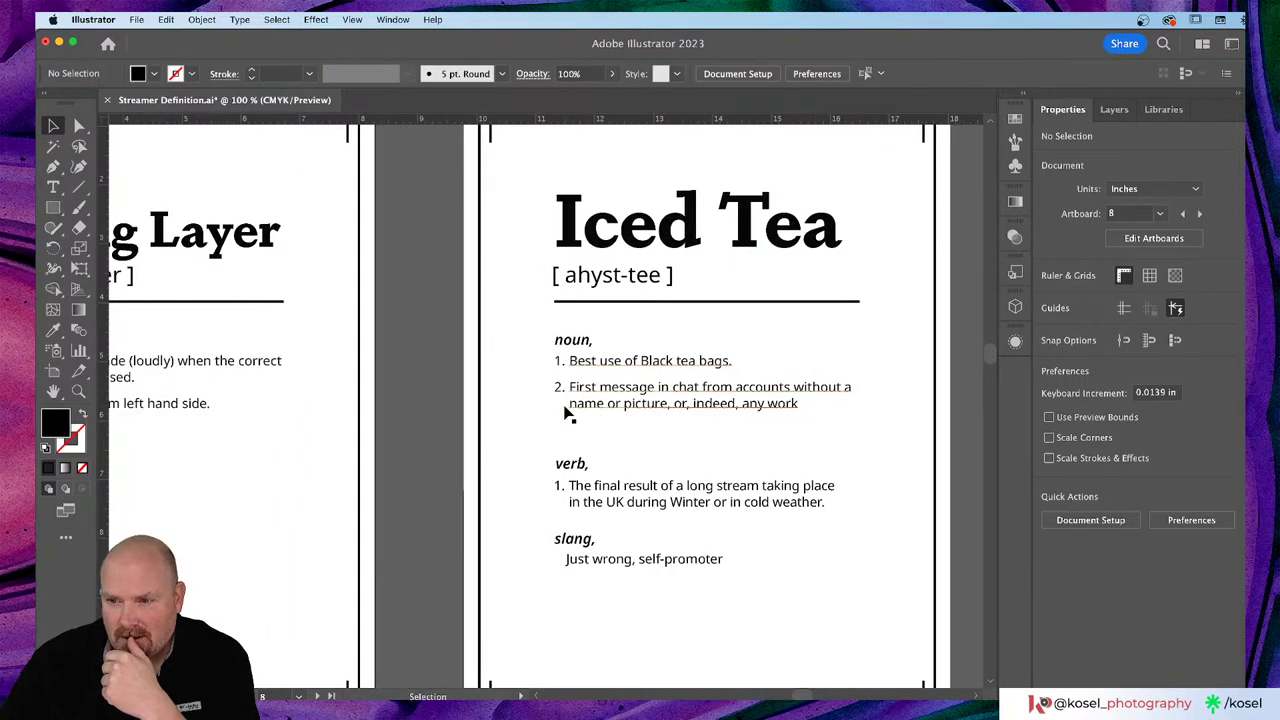
scroll(565, 413, "left", 6)
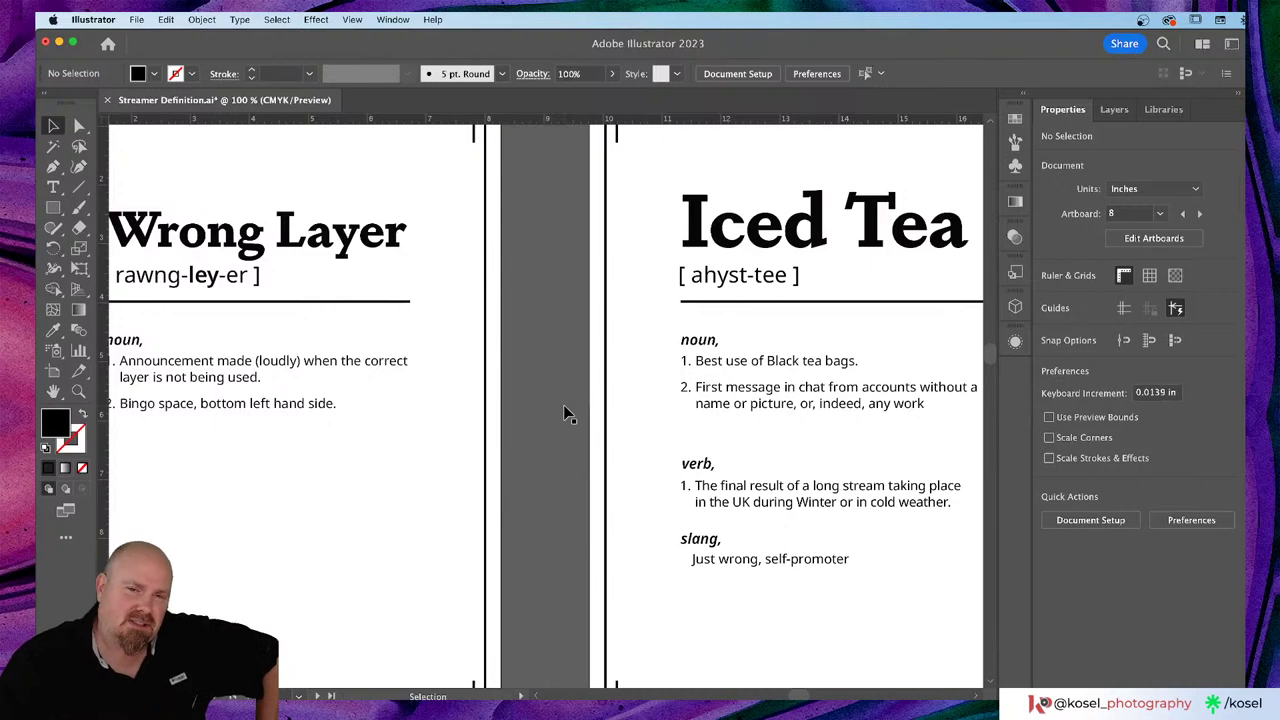
scroll(557, 412, "left", 12)
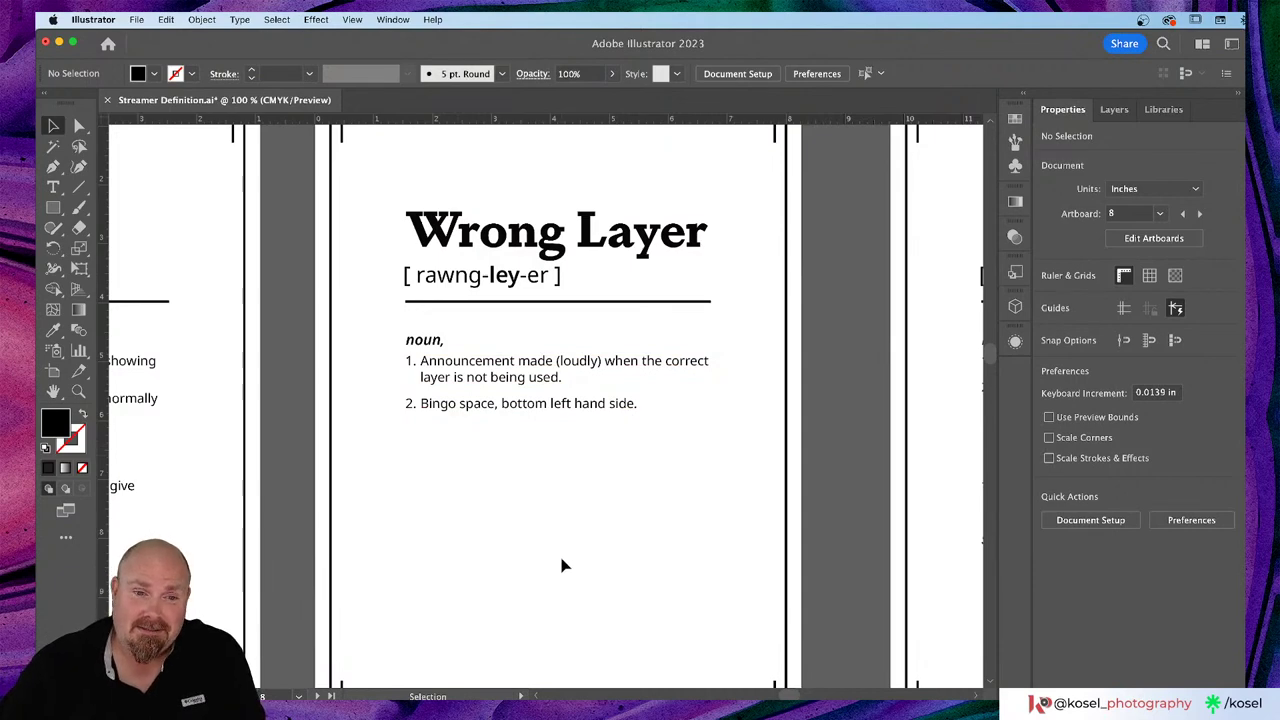
scroll(562, 566, "right", 10)
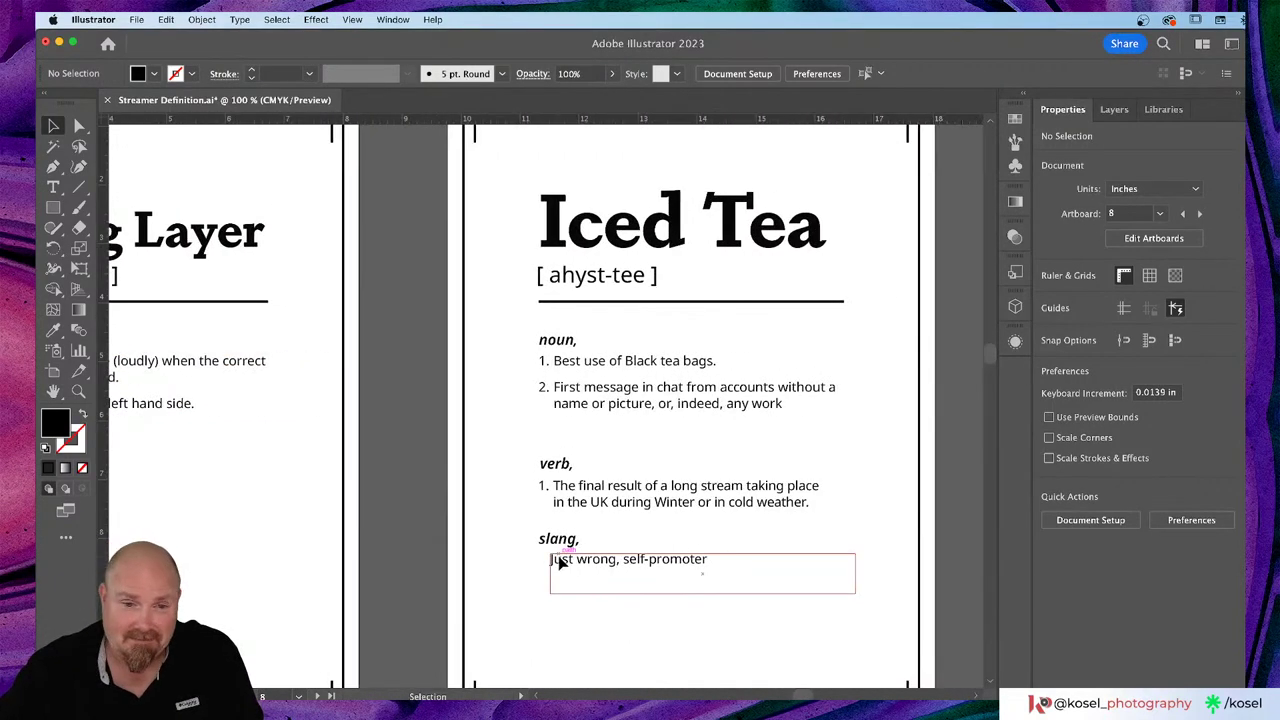
scroll(563, 561, "right", 3)
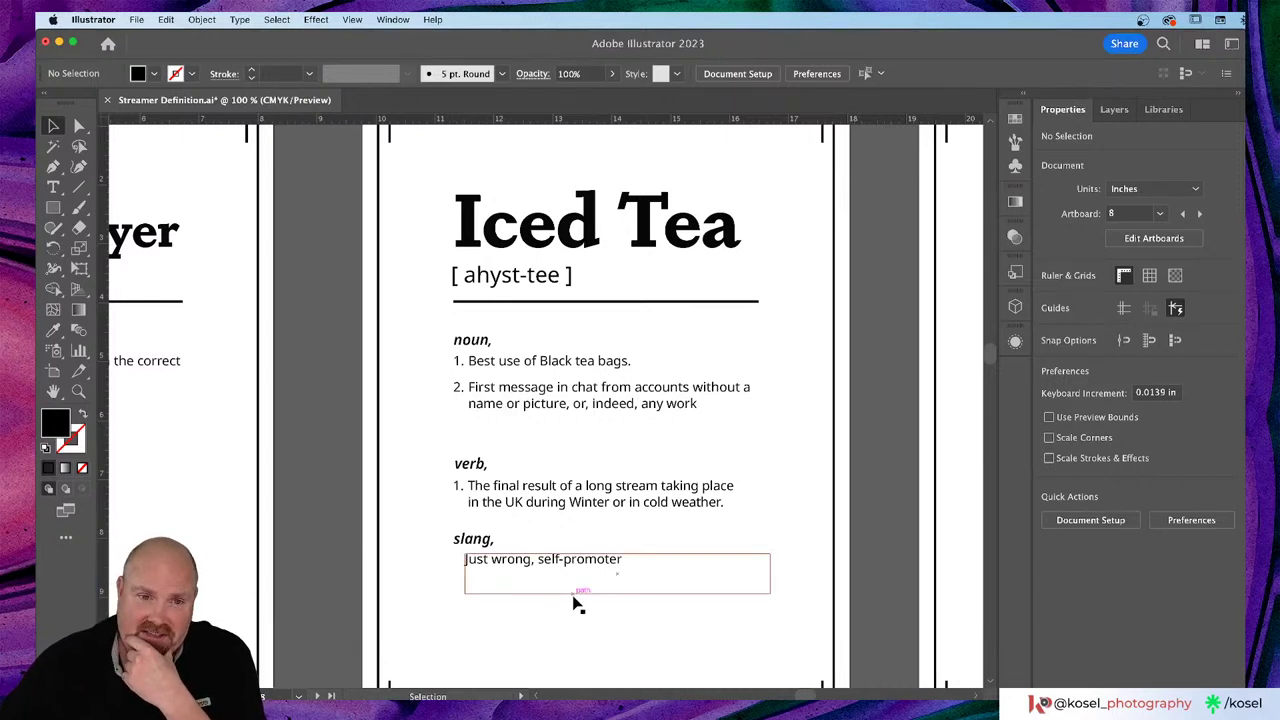
left_click(661, 403)
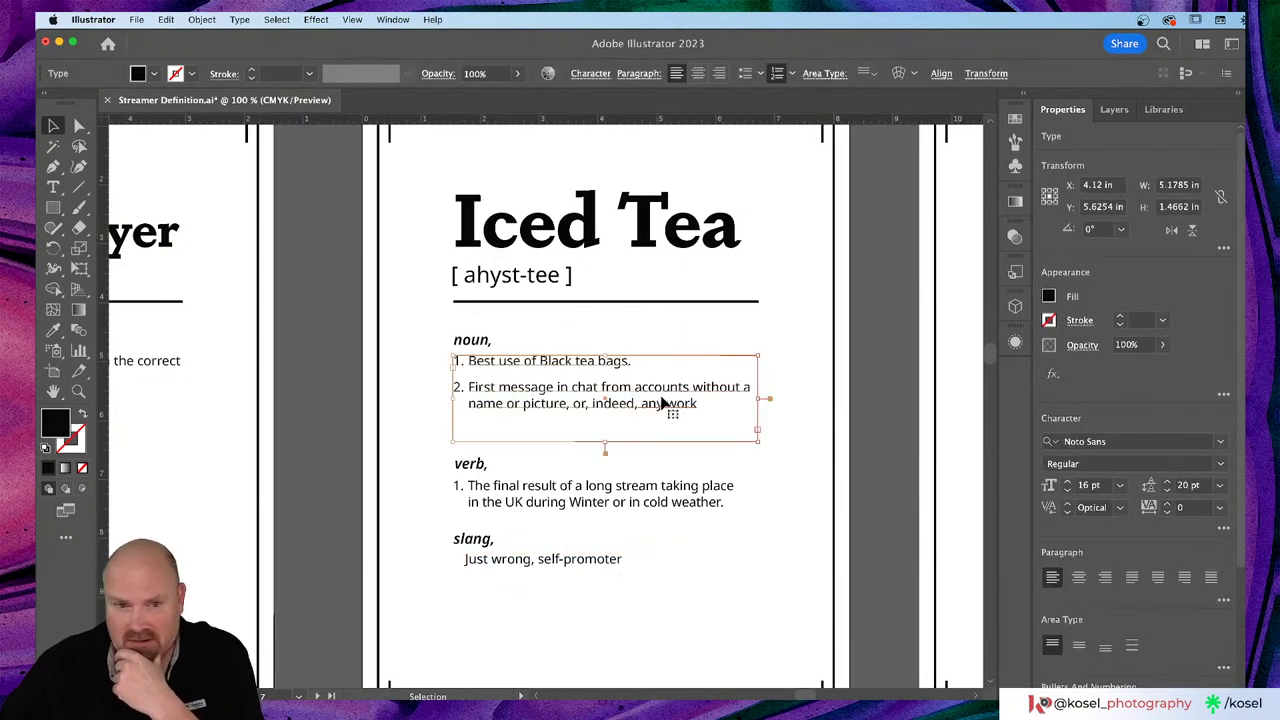
scroll(661, 403, "left", 1)
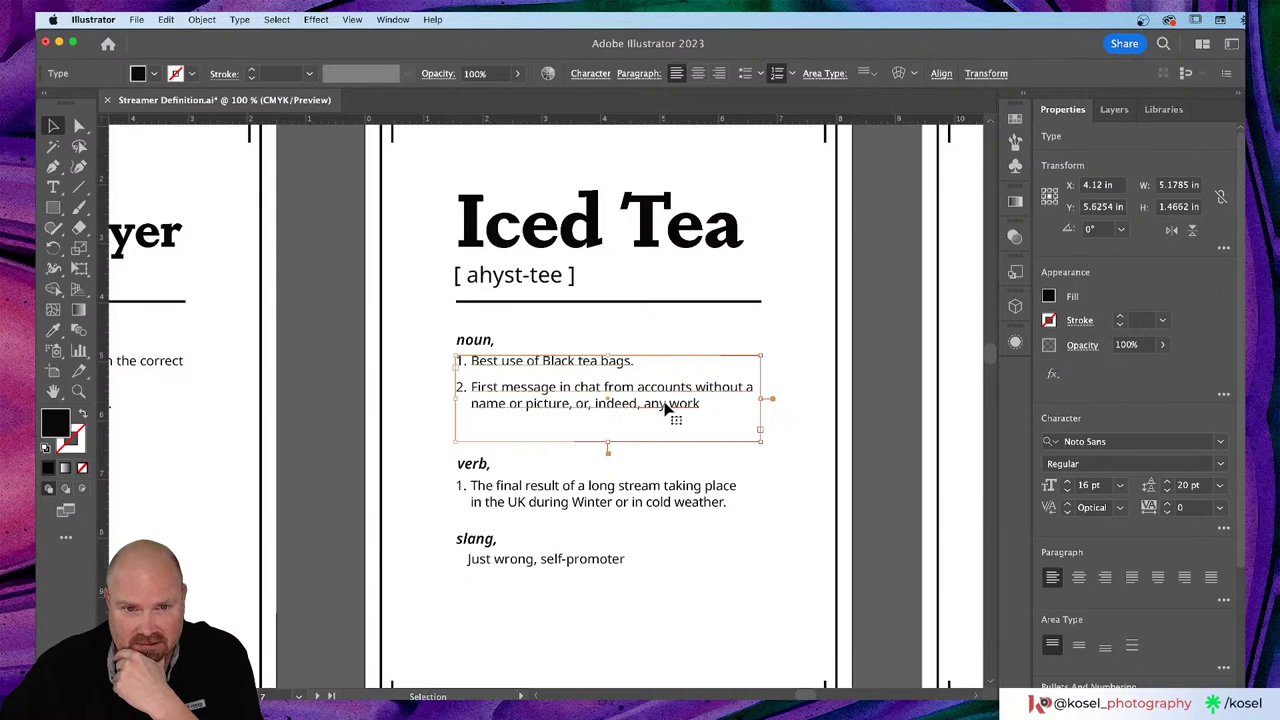
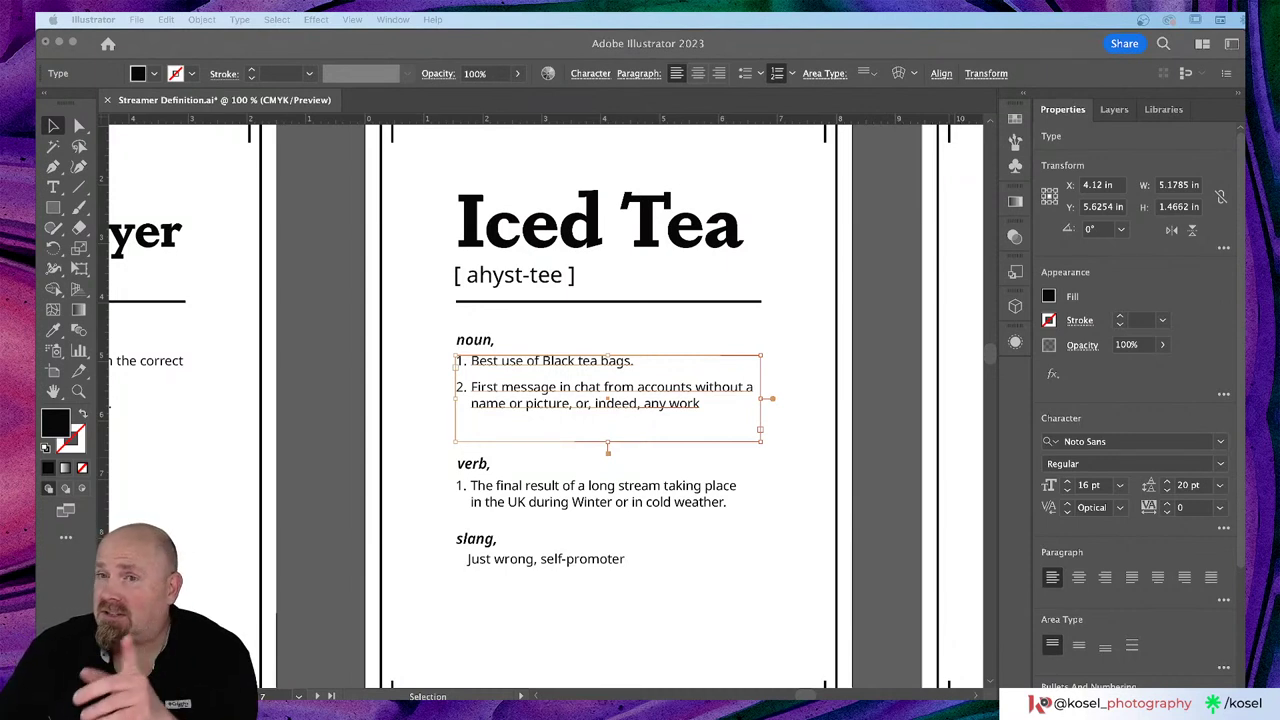
Step: Examine the contents of the Iced Tea layer in the layer list, then return to the object properties and clear the selection
left_click(1122, 116)
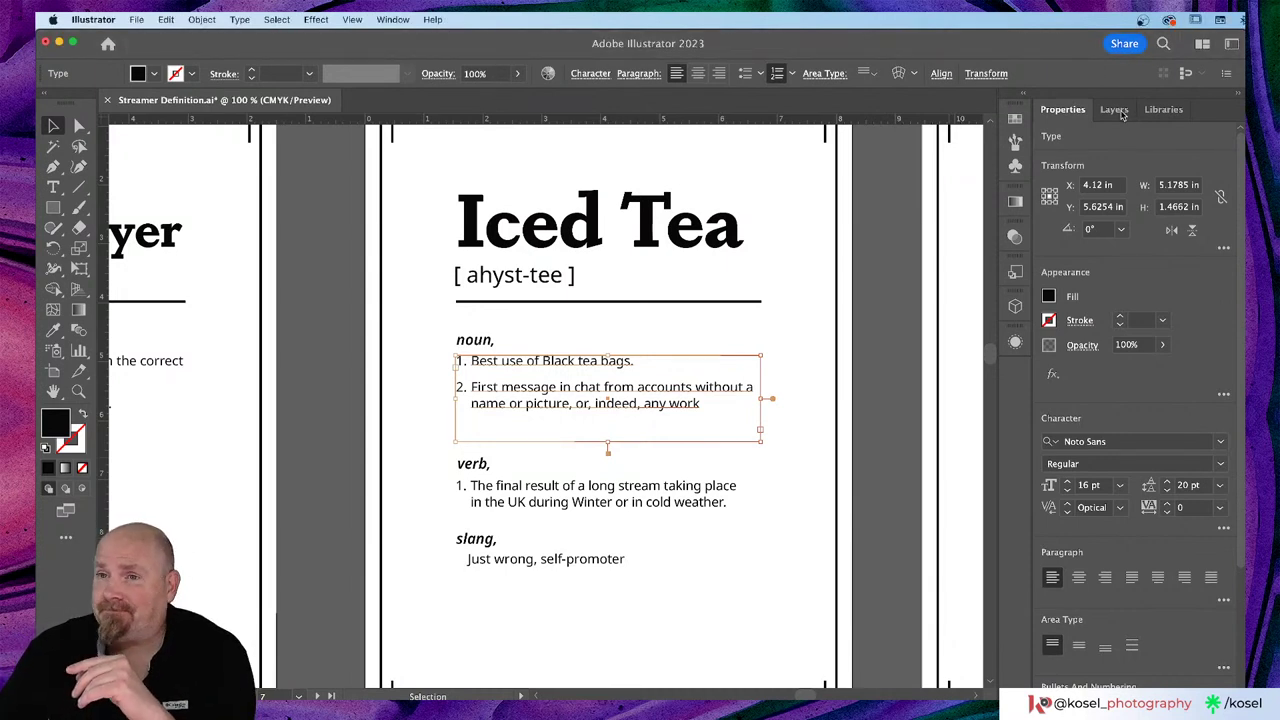
left_click(1118, 112)
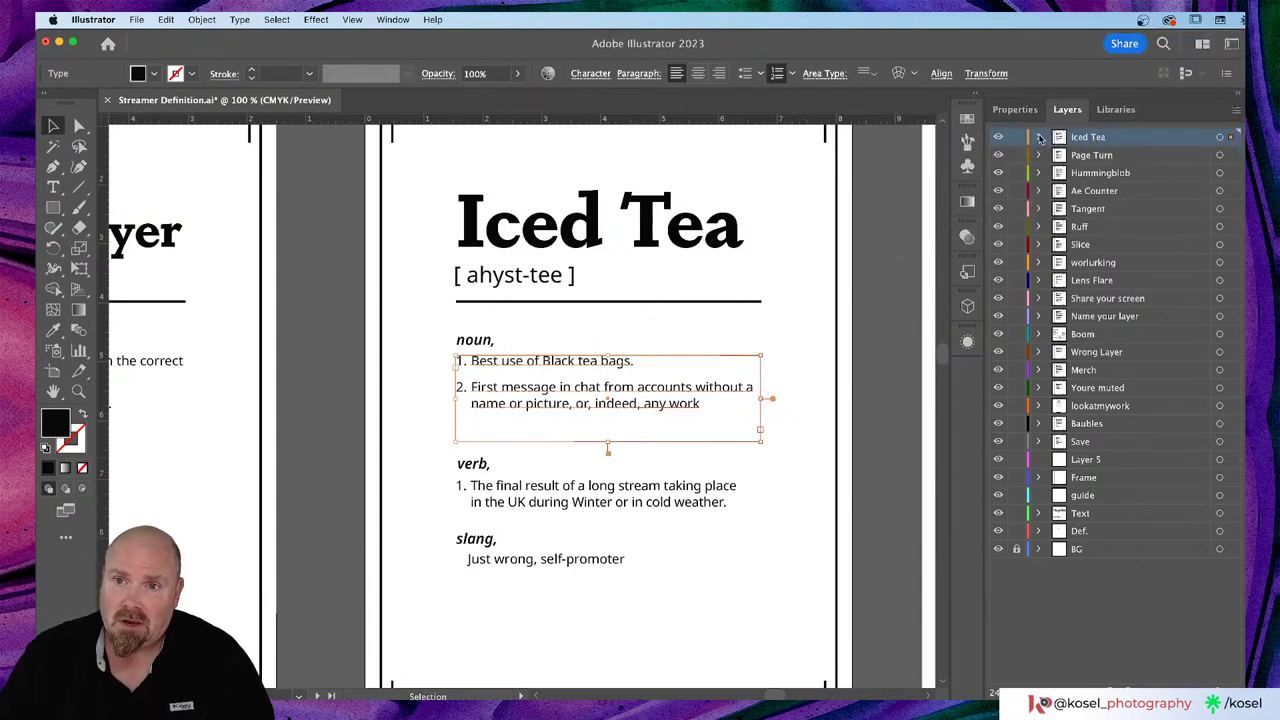
left_click(1039, 137)
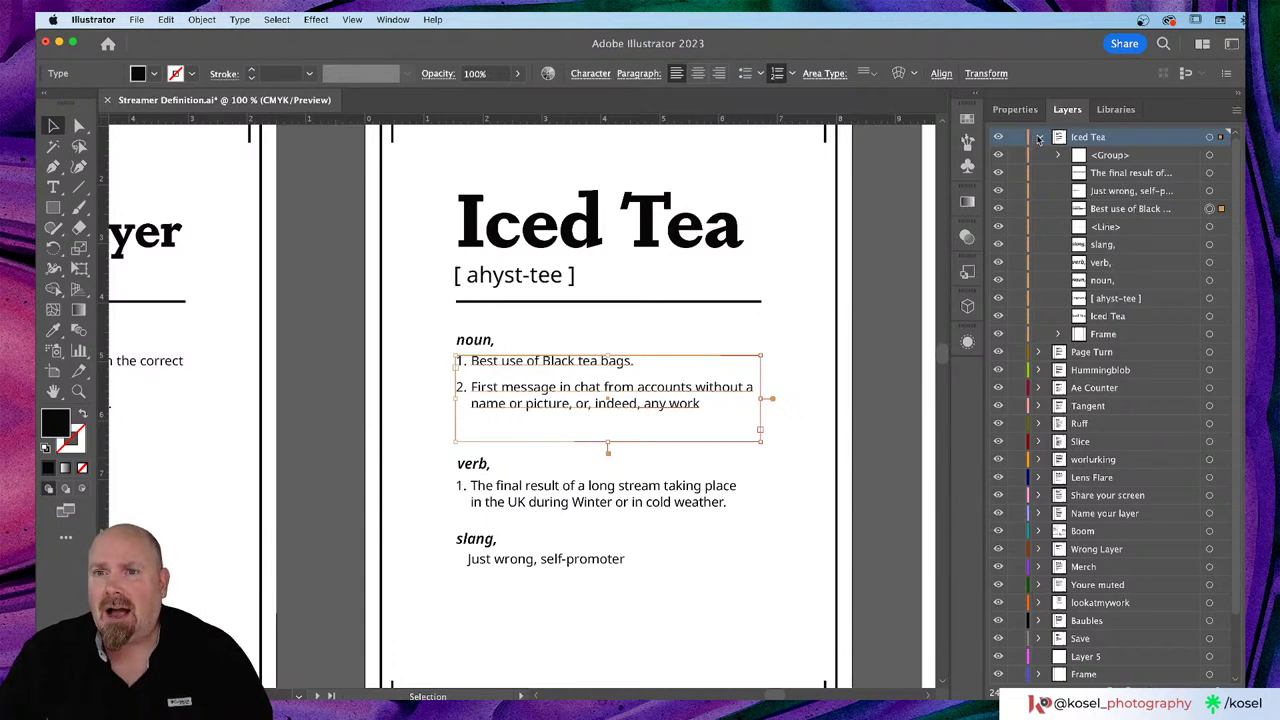
left_click(1039, 138)
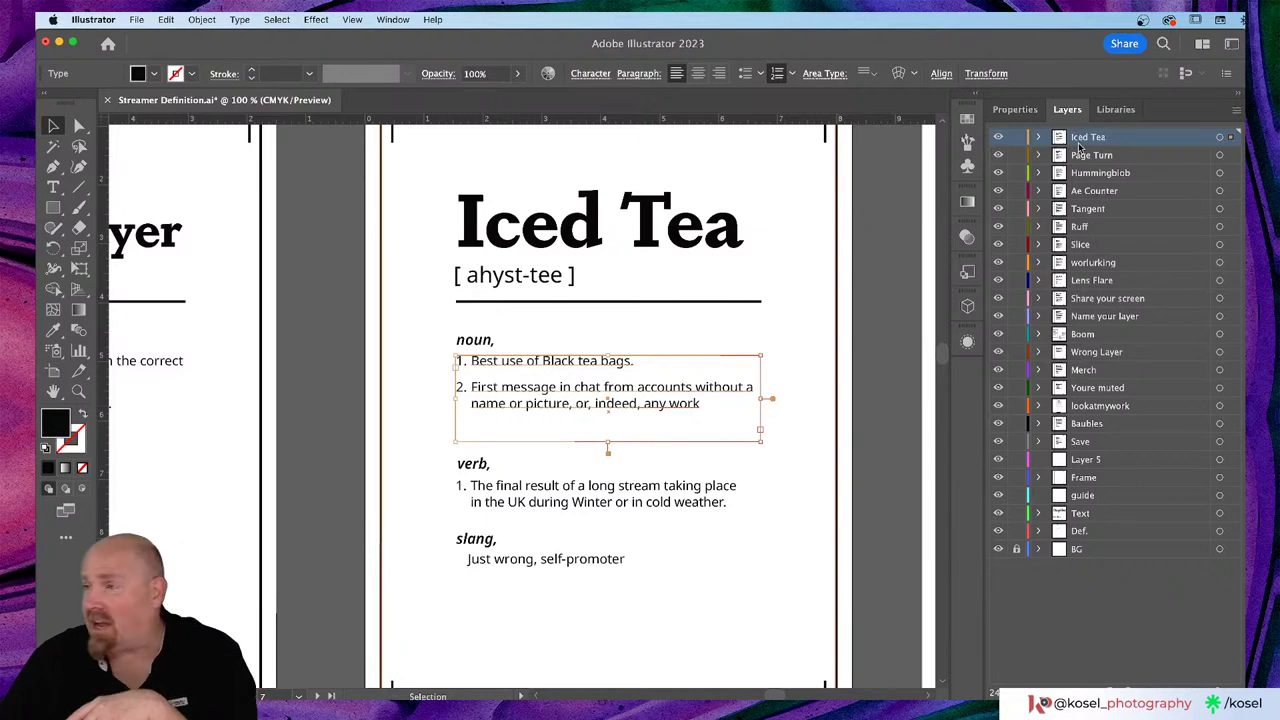
left_click(1015, 109)
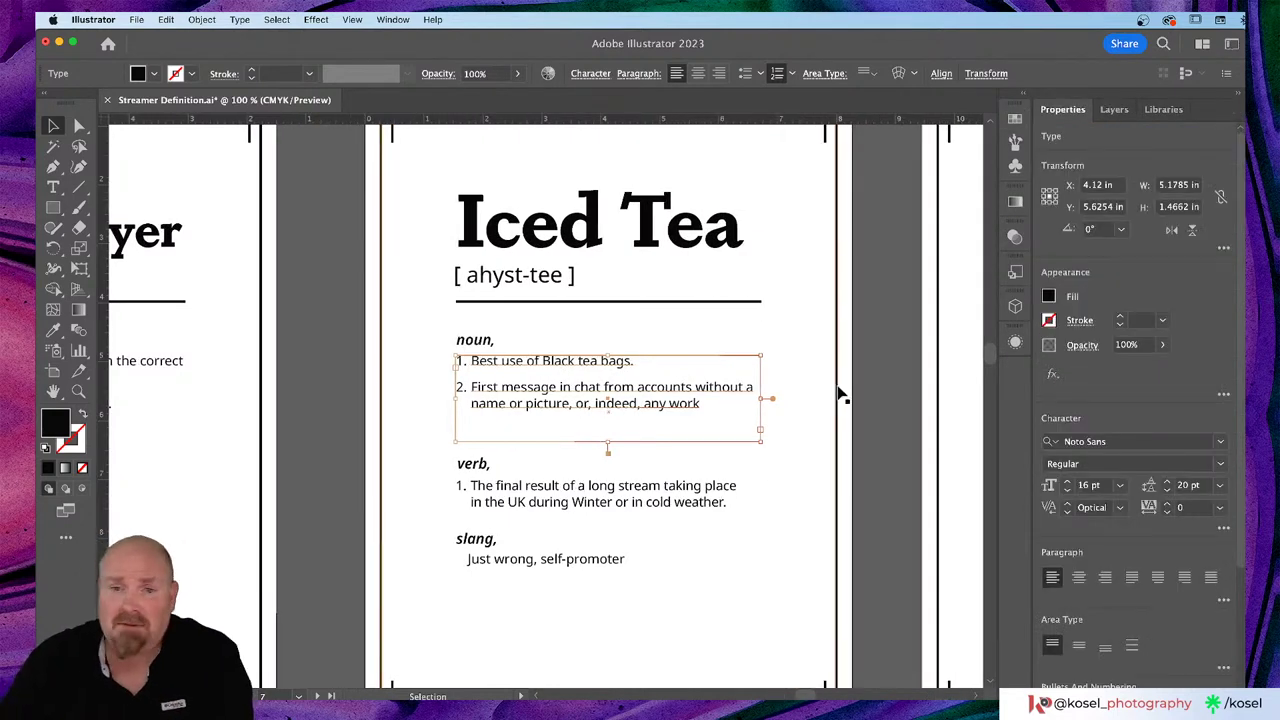
left_click(793, 330)
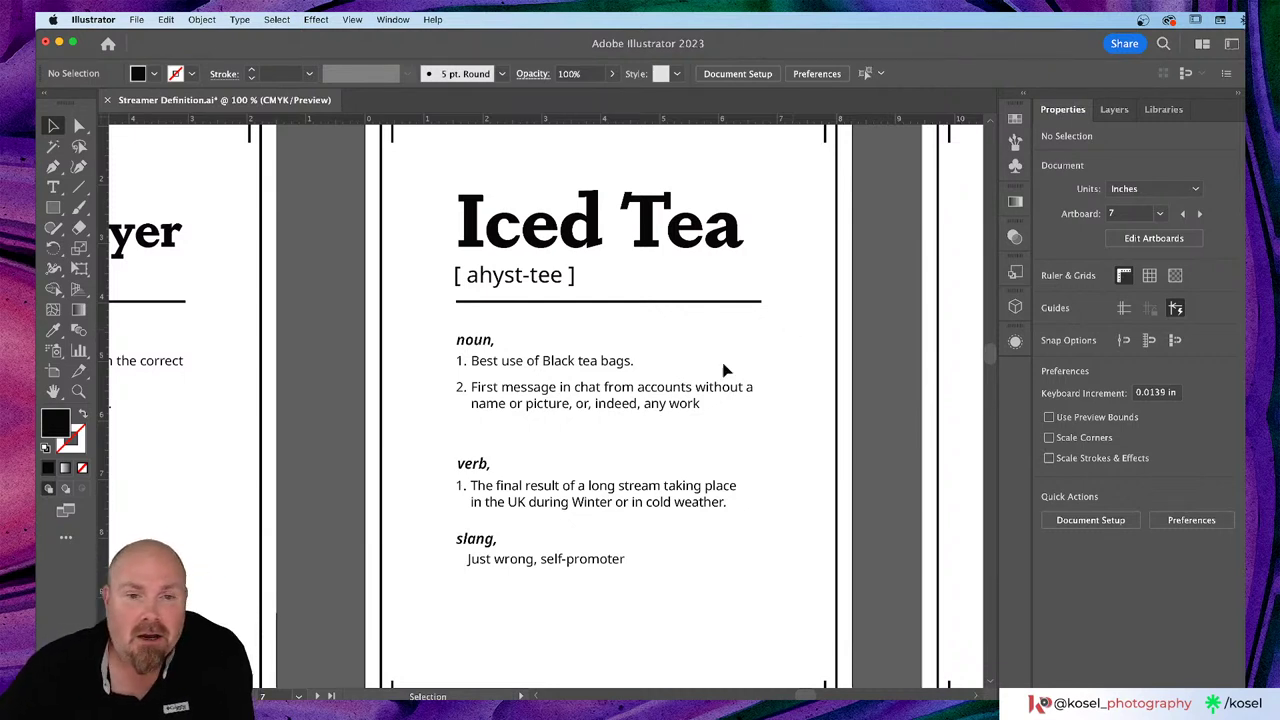
Step: Capitalize "tea" in the first Iced Tea noun definition so it reads "Best use of Black Tea bags."
left_click(592, 370)
left_click(592, 370)
double_click(592, 370)
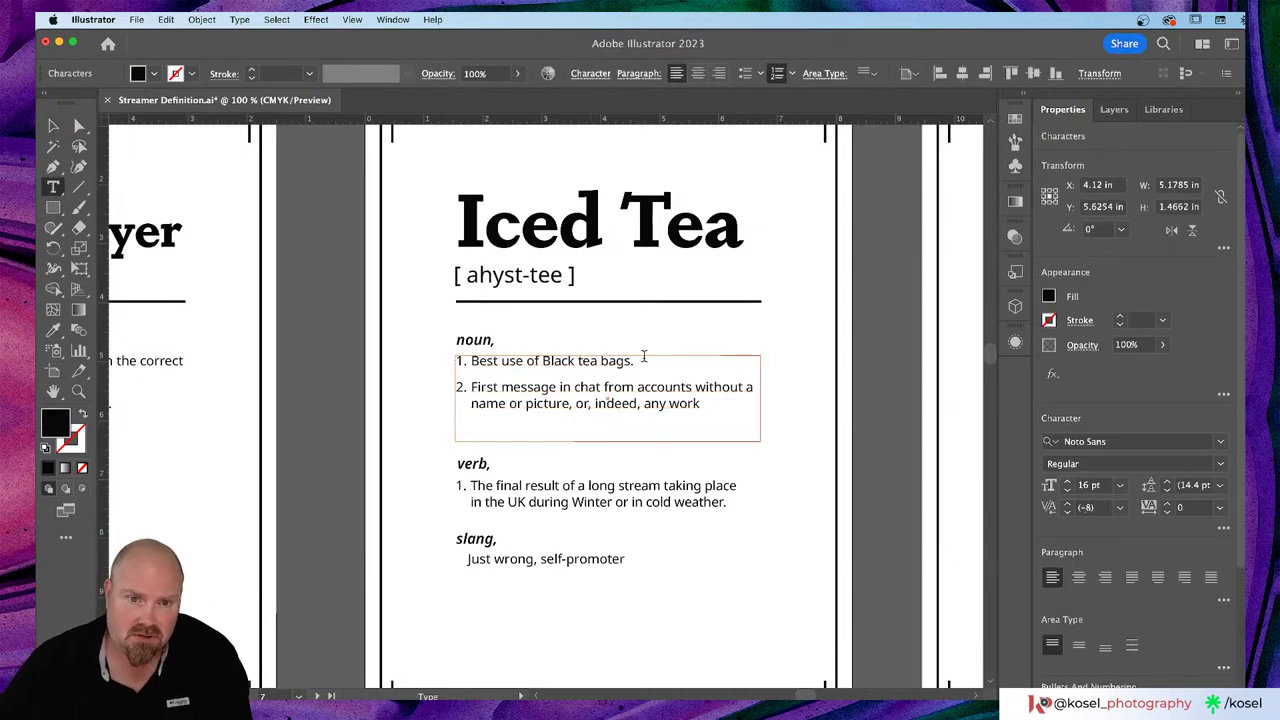
key("BackSpace")
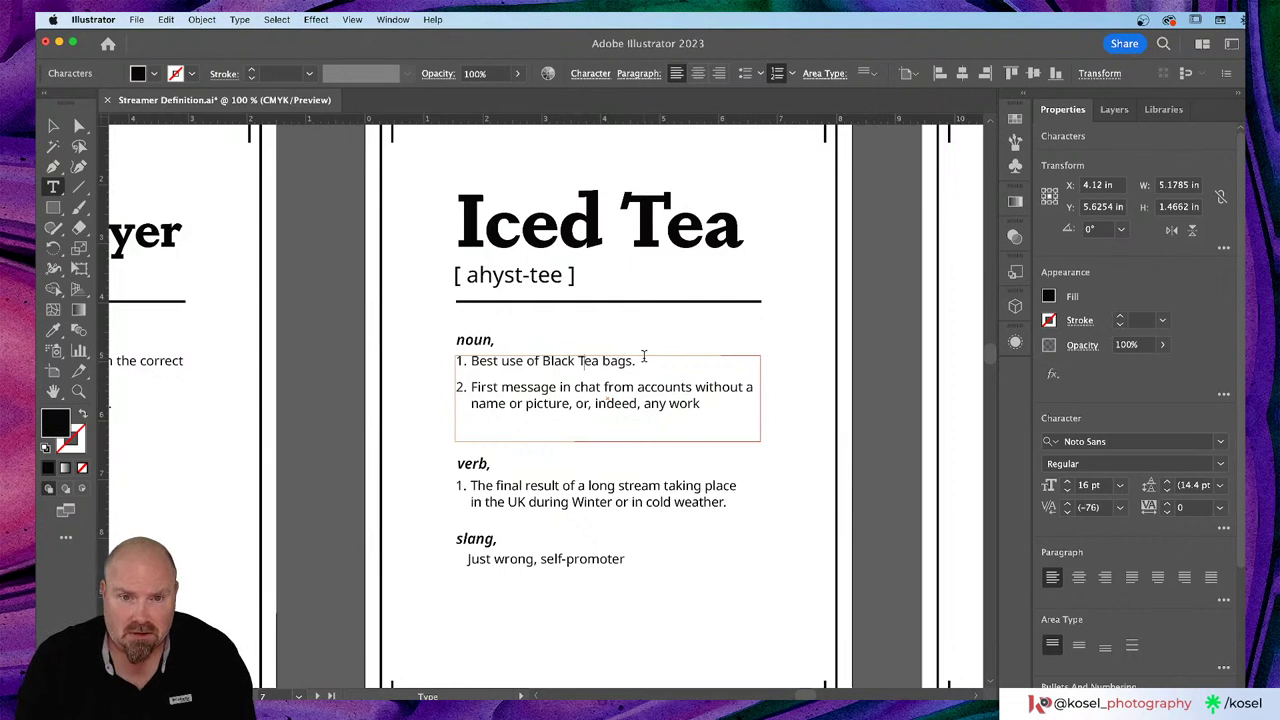
type("T")
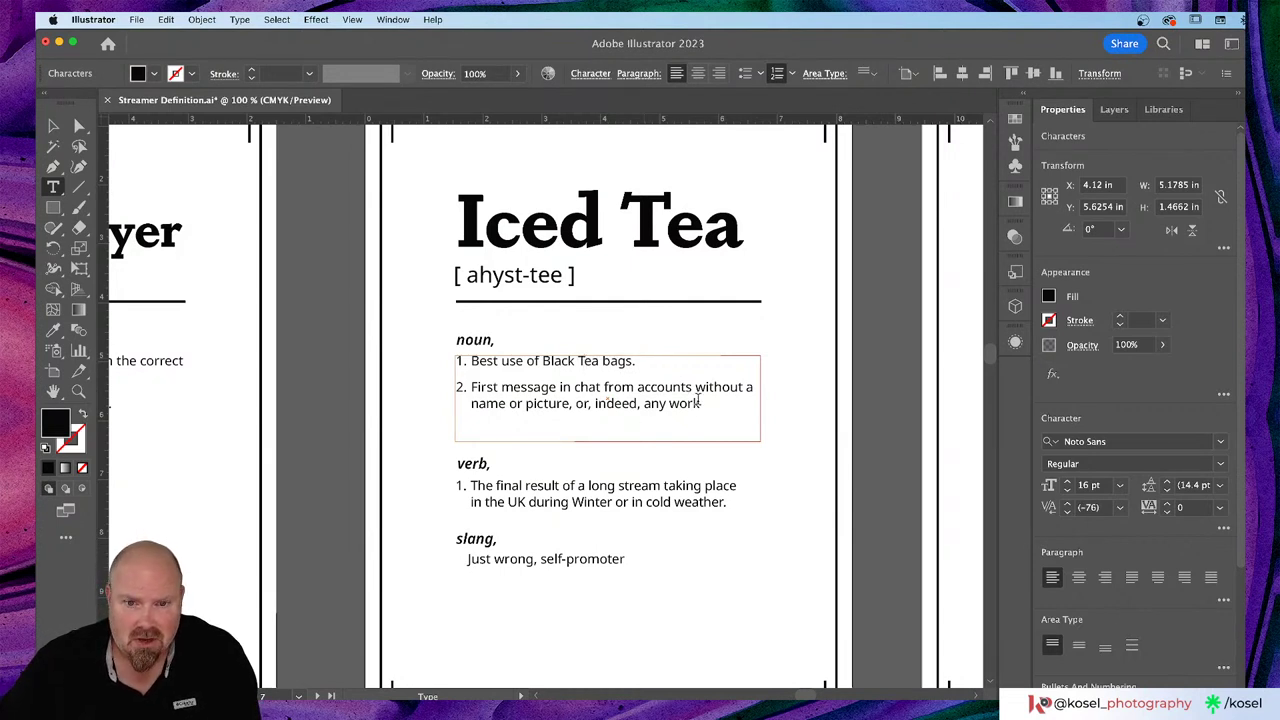
Step: Delete the second Iced Tea noun definition and shorten the text frame to about 0.48 in high
left_click_drag(700, 403, 460, 386)
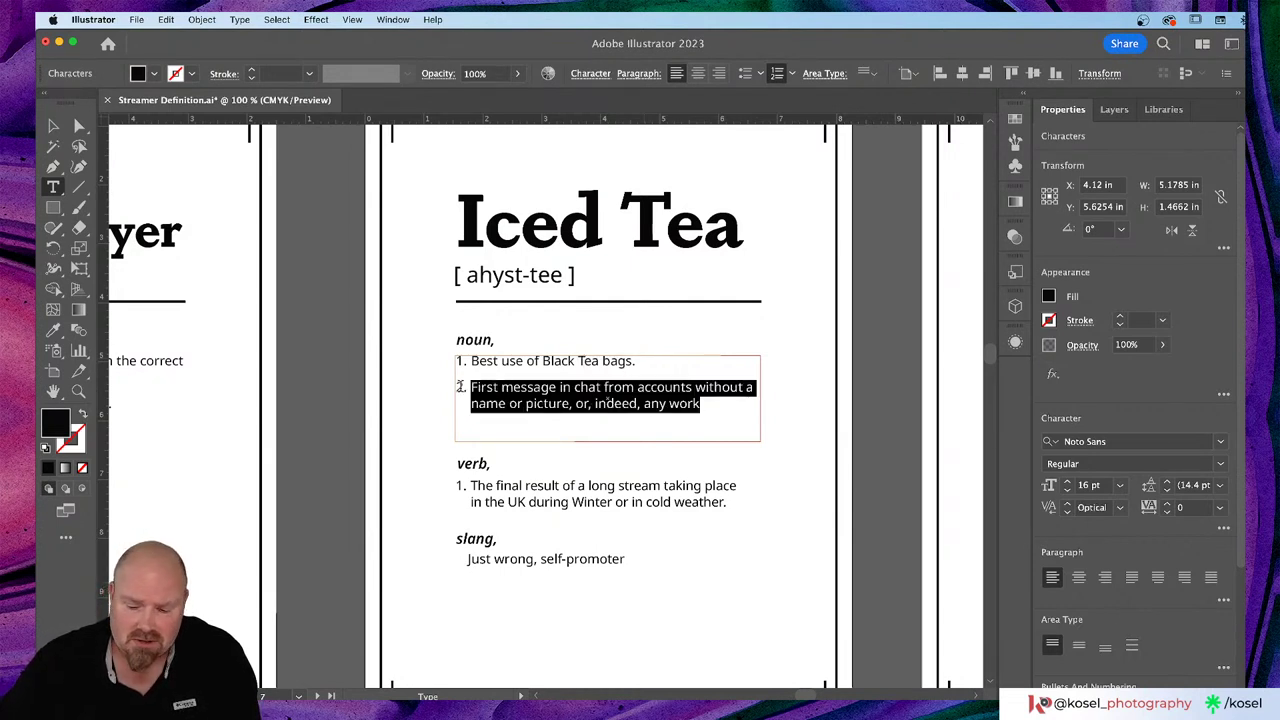
key("BackSpace")
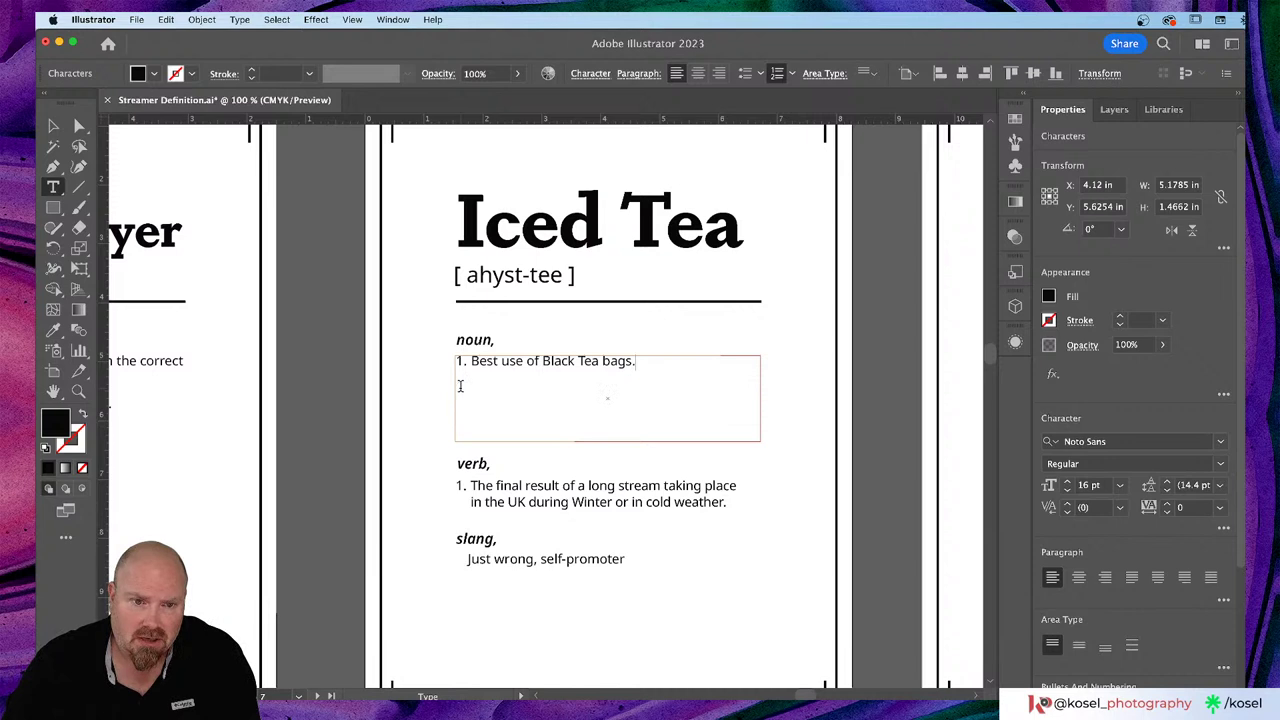
left_click(55, 127)
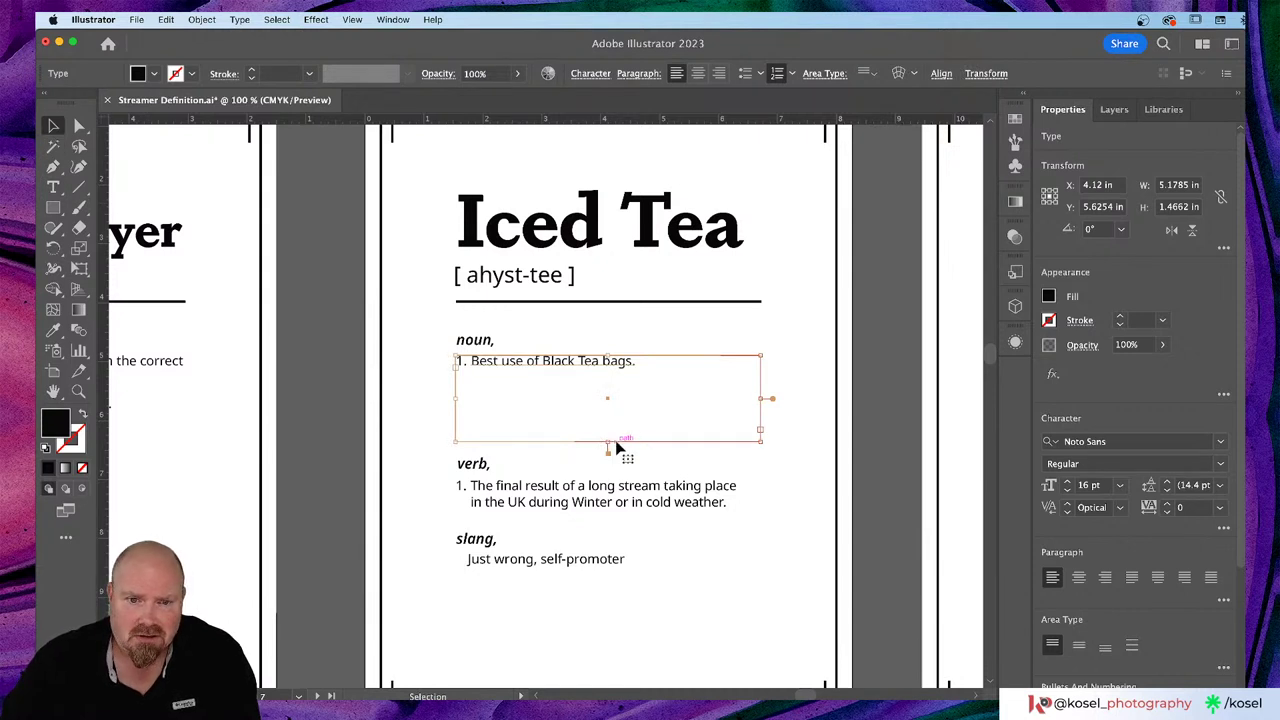
left_click_drag(609, 447, 608, 386)
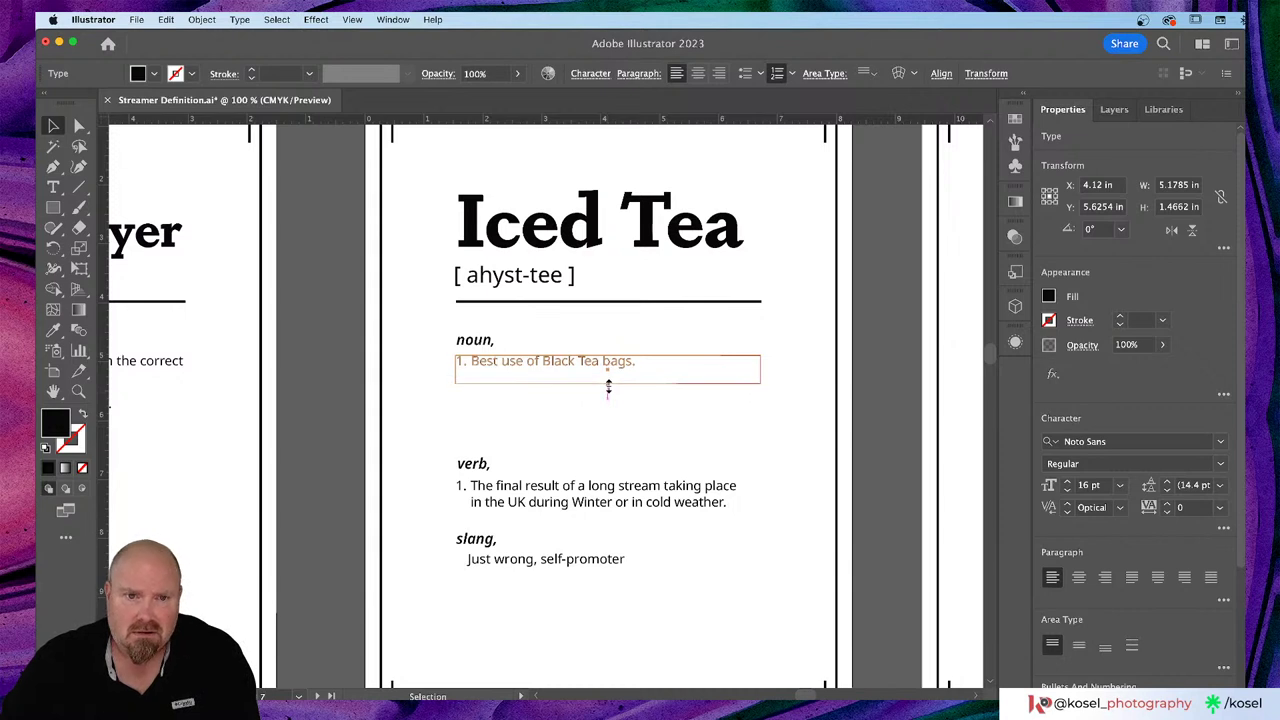
left_click(317, 190)
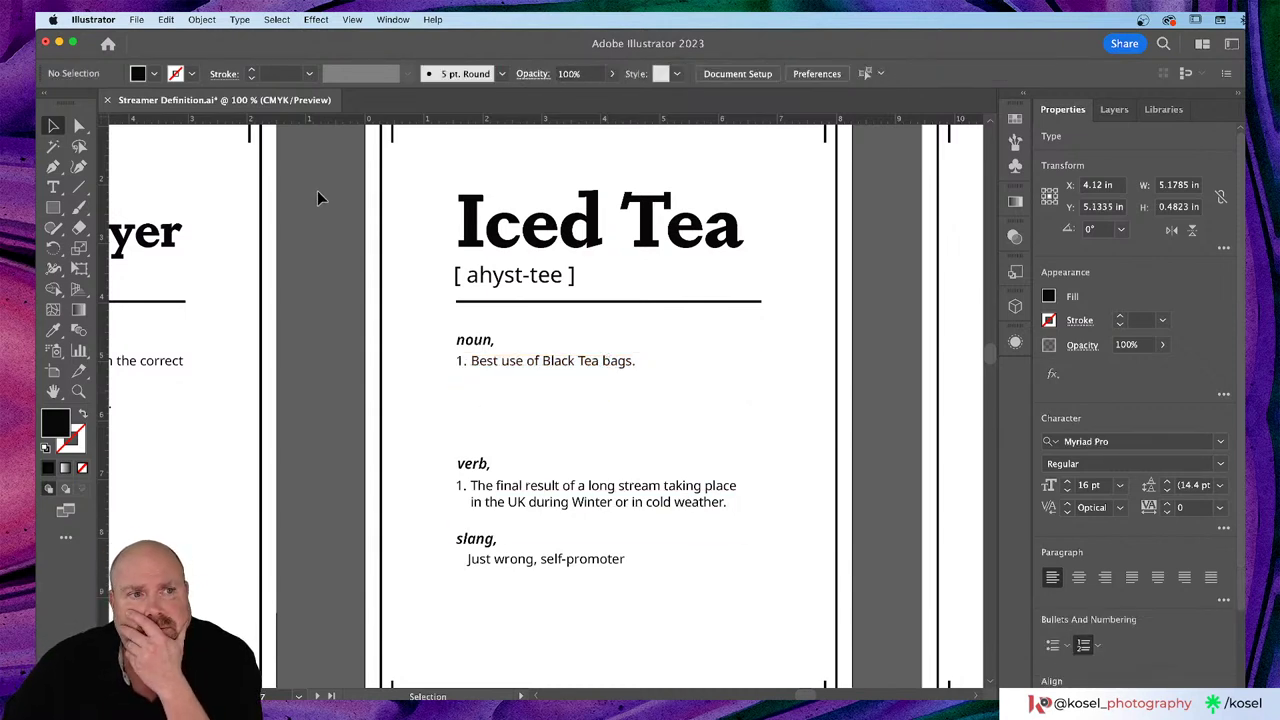
Step: Move the "verb," heading and its definition straight up to sit just below the Iced Tea noun definition
left_click(472, 466)
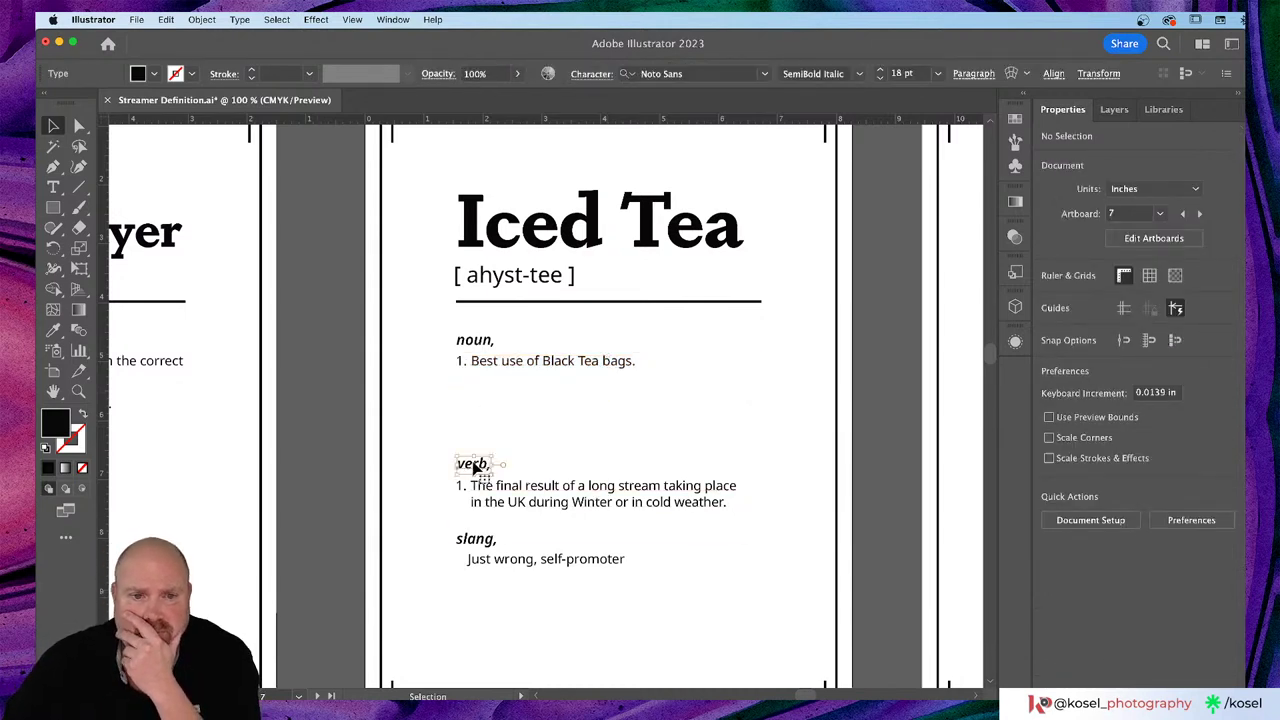
left_click(521, 506, "shift")
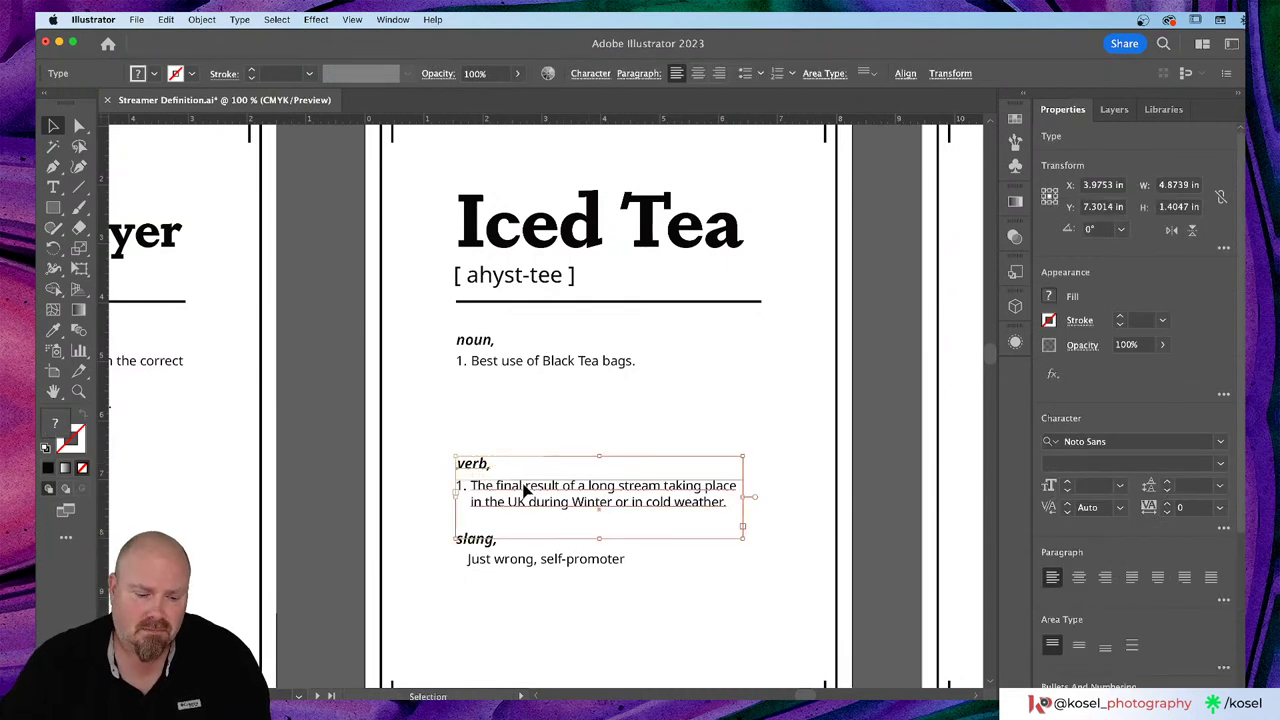
left_click_drag(524, 490, 521, 419)
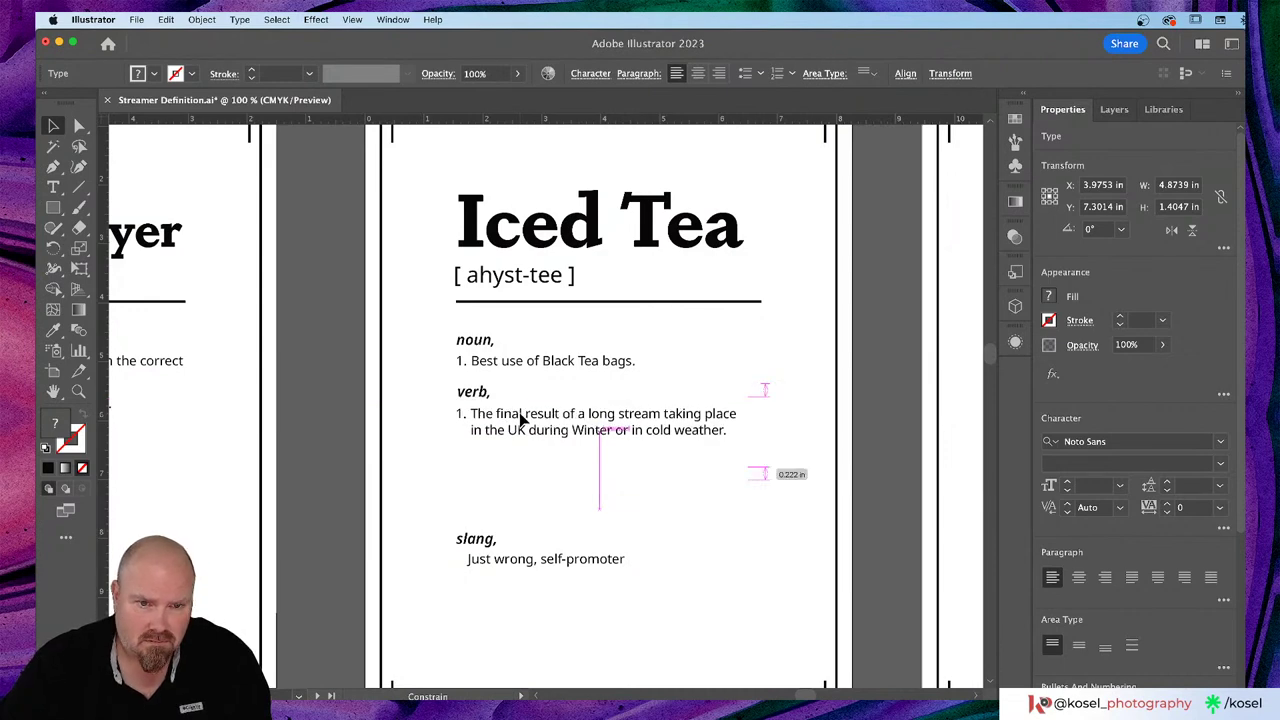
left_click(543, 516)
scroll(546, 516, "left", 3)
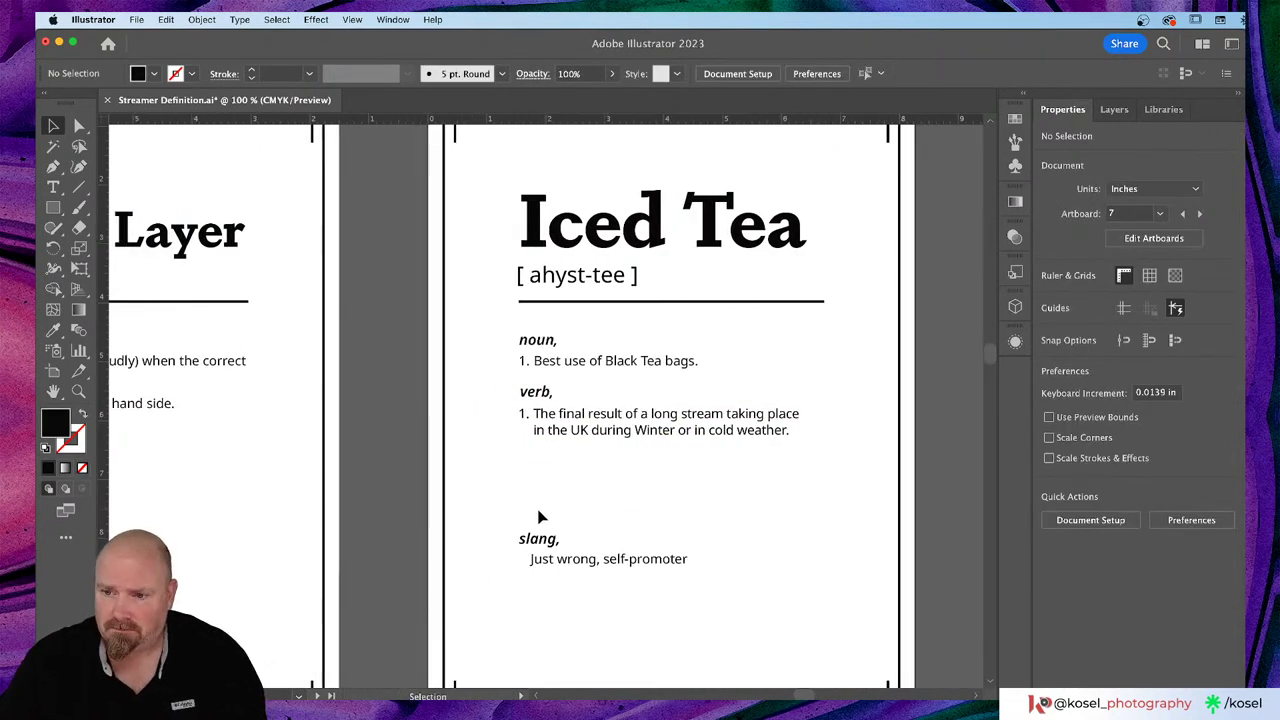
Step: Move the "slang," heading and its text on Iced Tea straight up to sit just below the verb definition
left_click(545, 552)
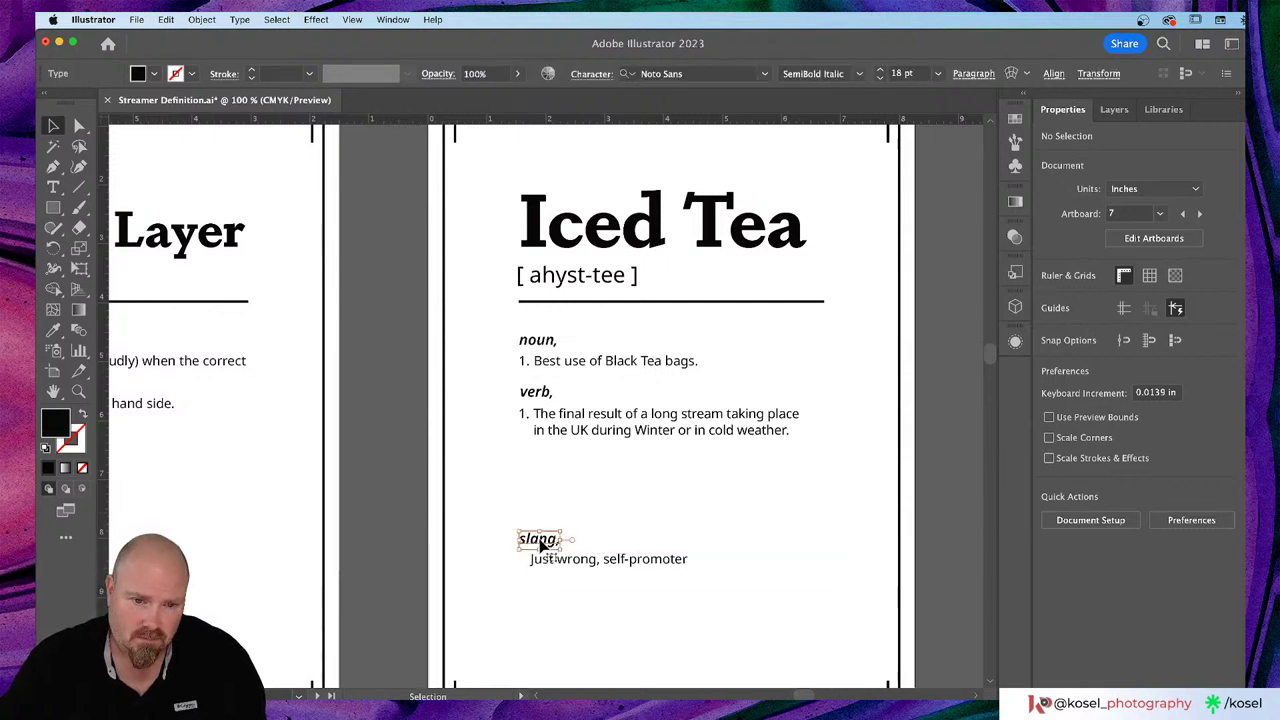
left_click_drag(577, 560, 582, 485)
left_click(598, 574)
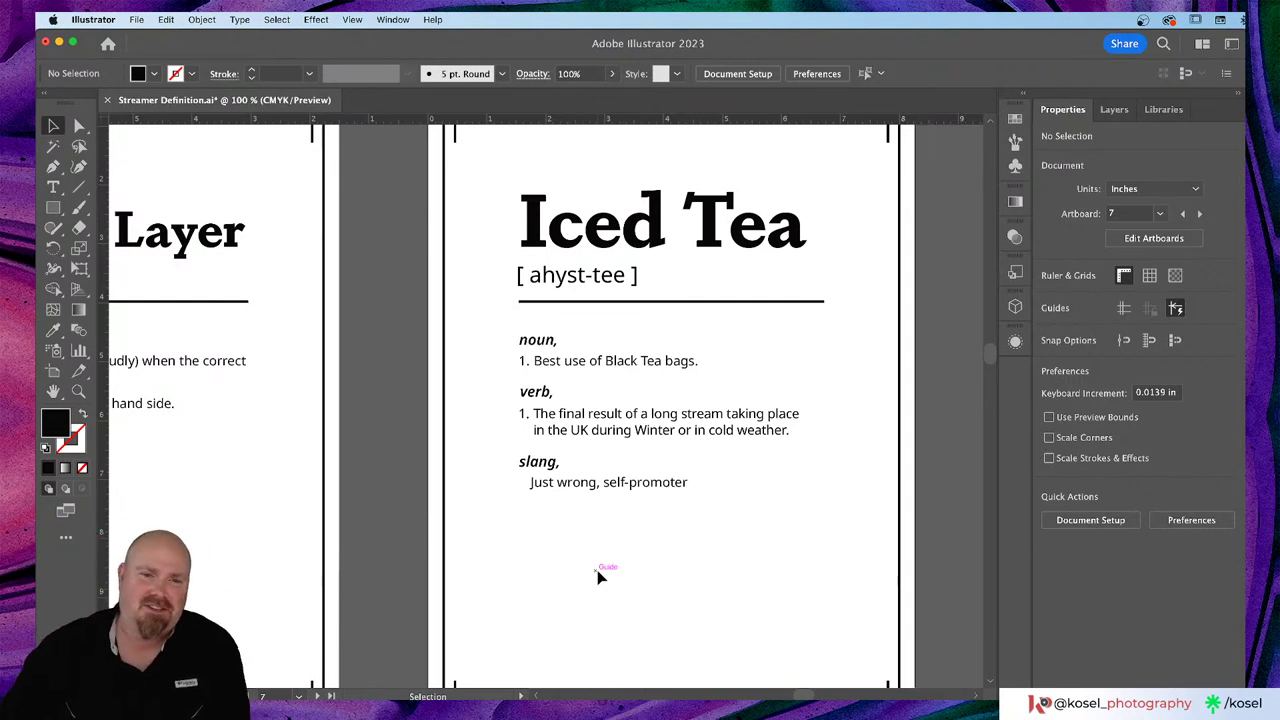
left_click(530, 470)
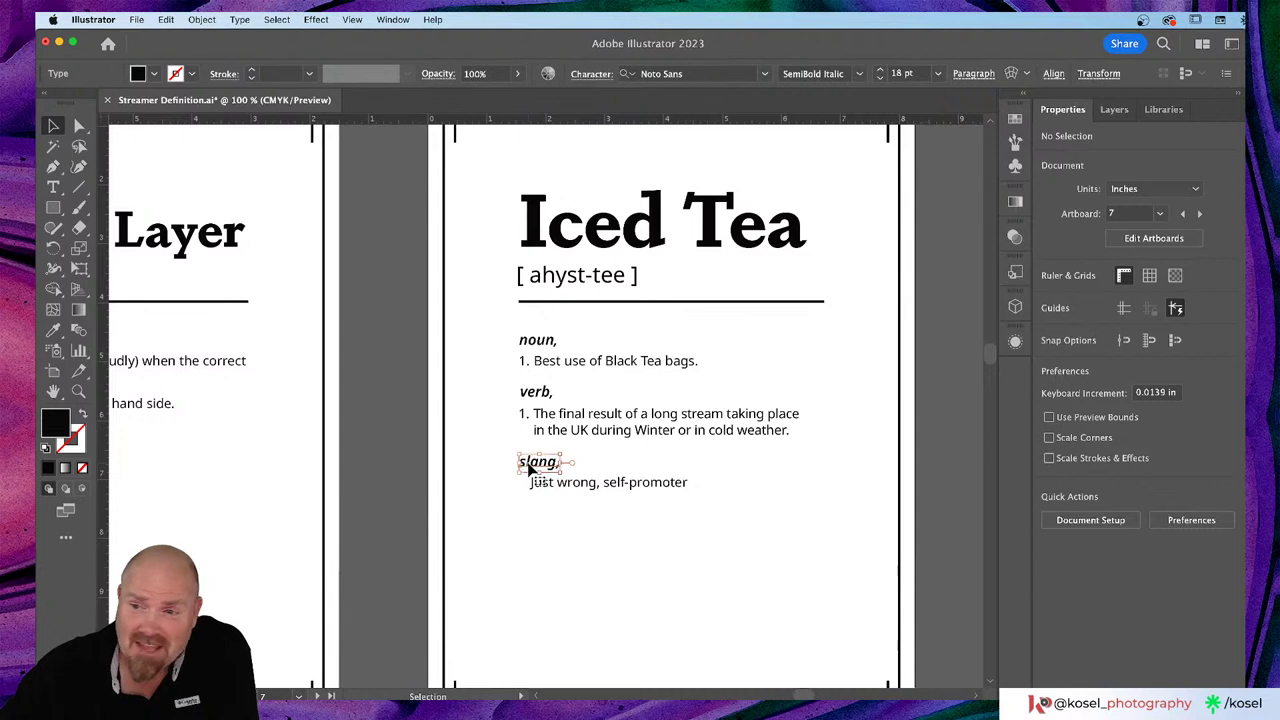
left_click(588, 482, "shift")
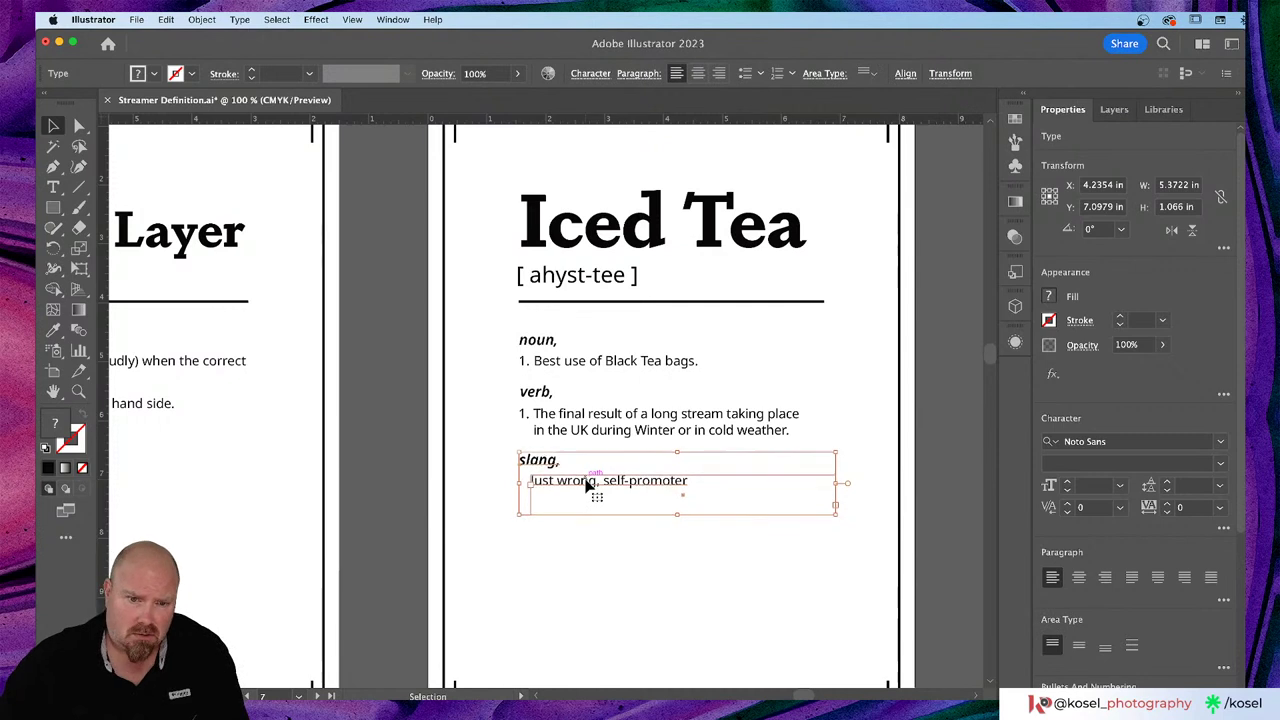
left_click(597, 545)
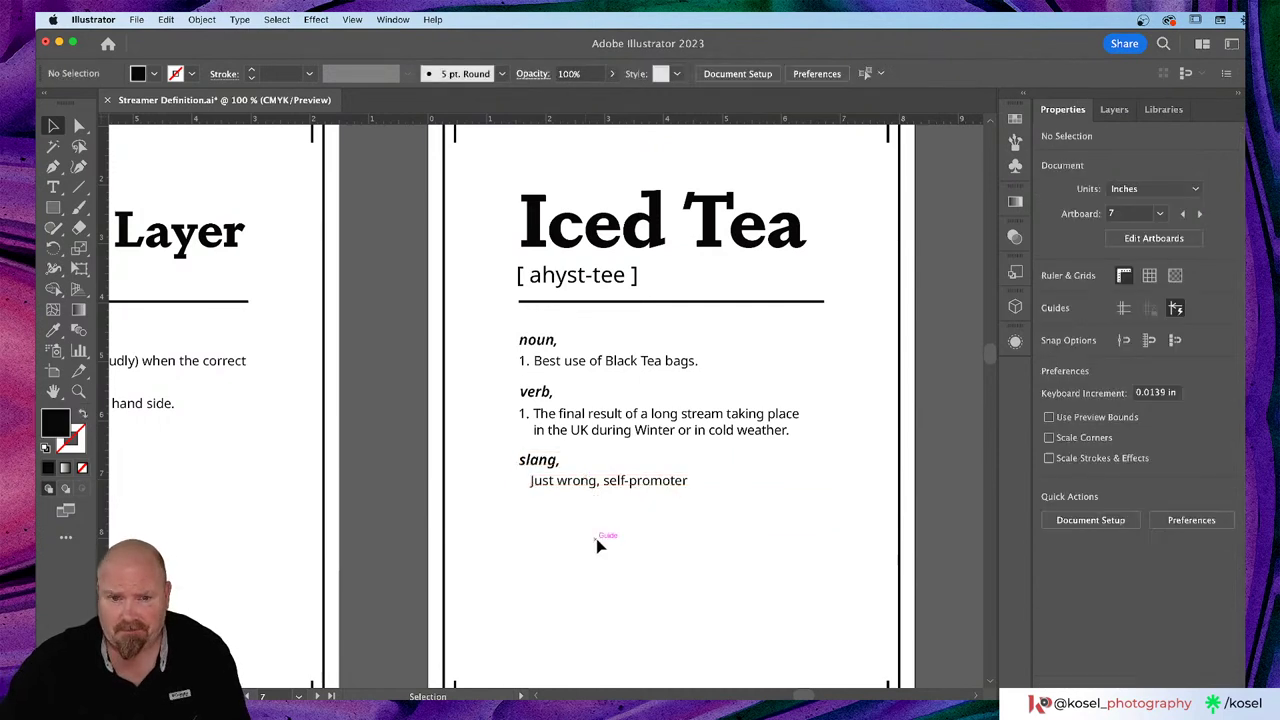
Step: Replace "self-promoter" with "Long Island" in the Iced Tea slang text so it reads "Just wrong, Long Island"
left_click(663, 491)
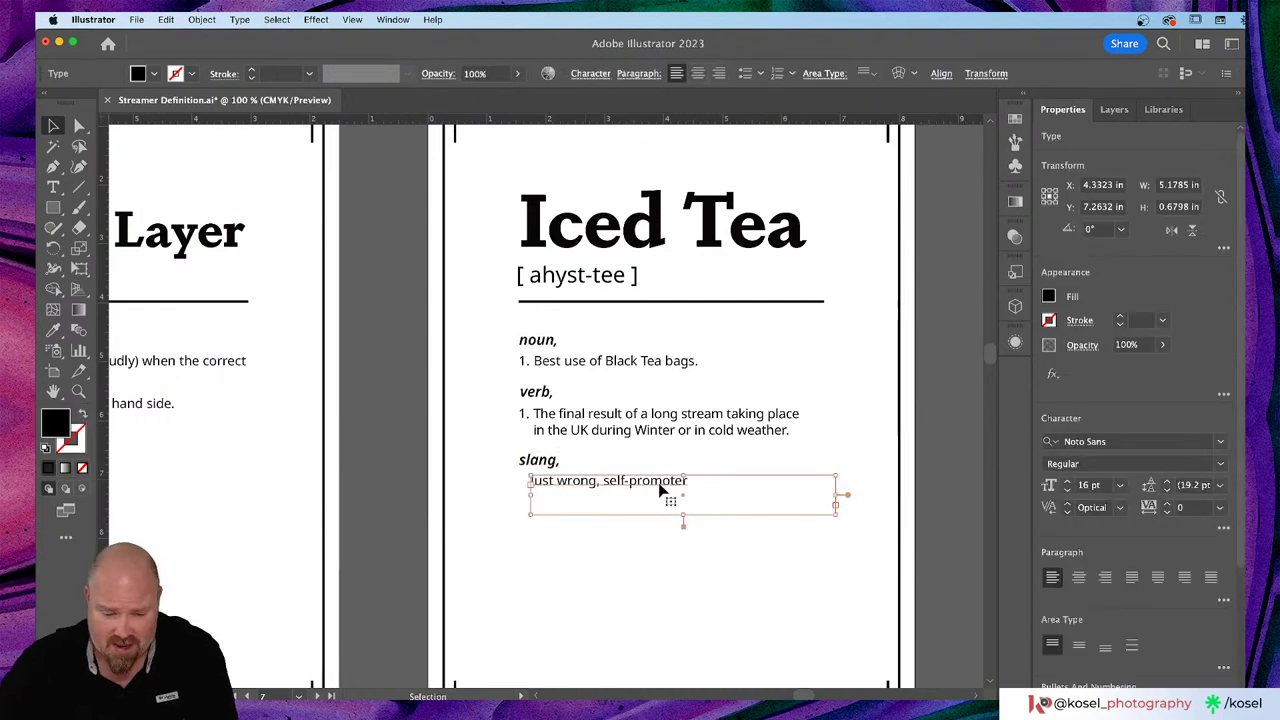
double_click(664, 486)
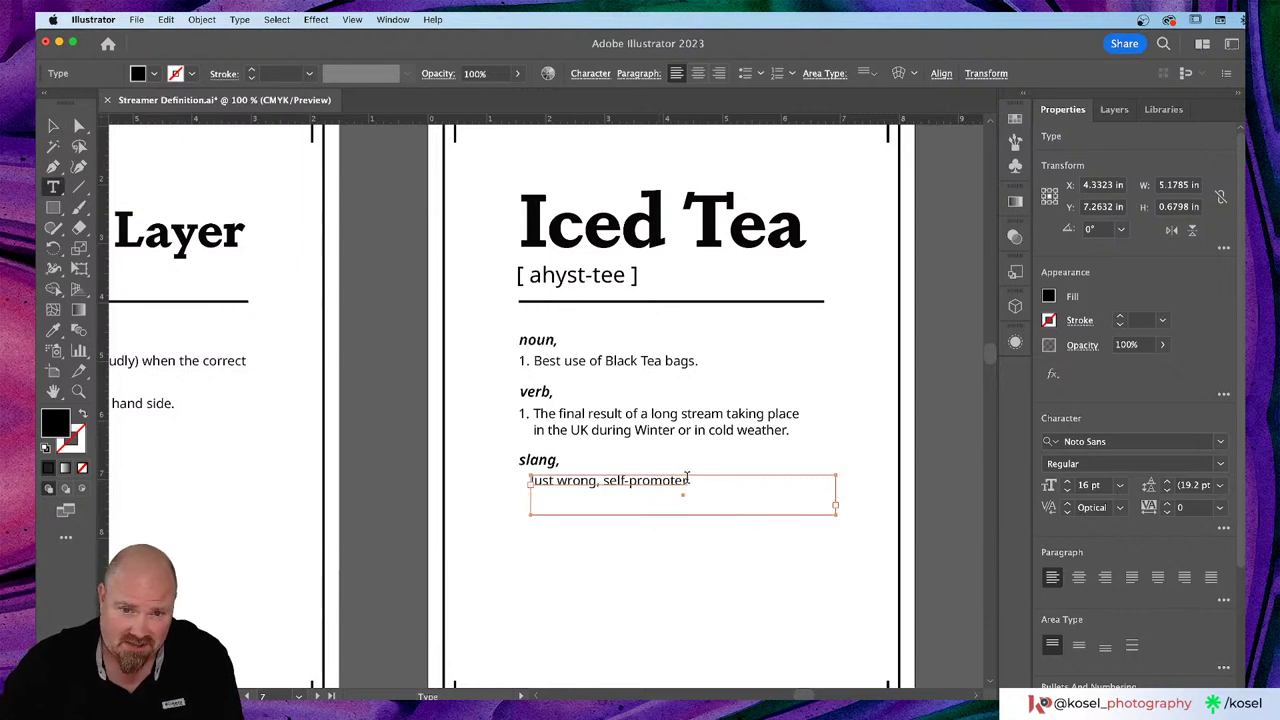
left_click_drag(688, 481, 602, 481)
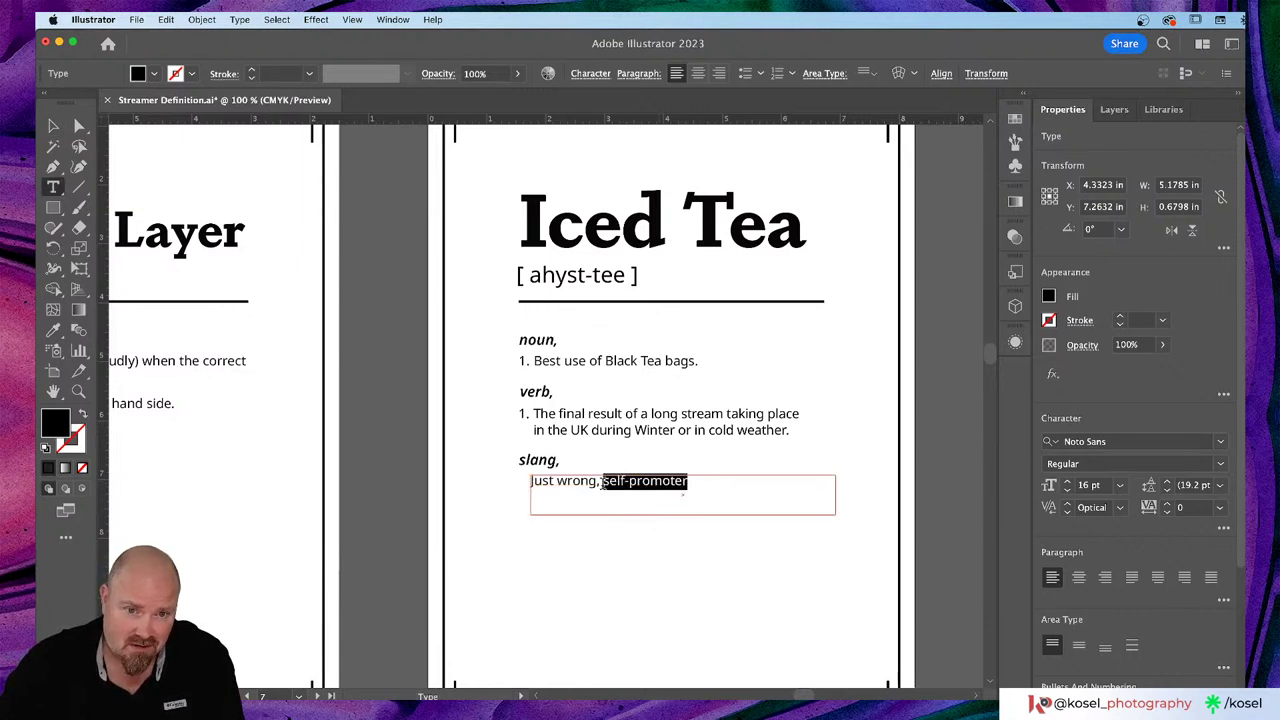
type("L")
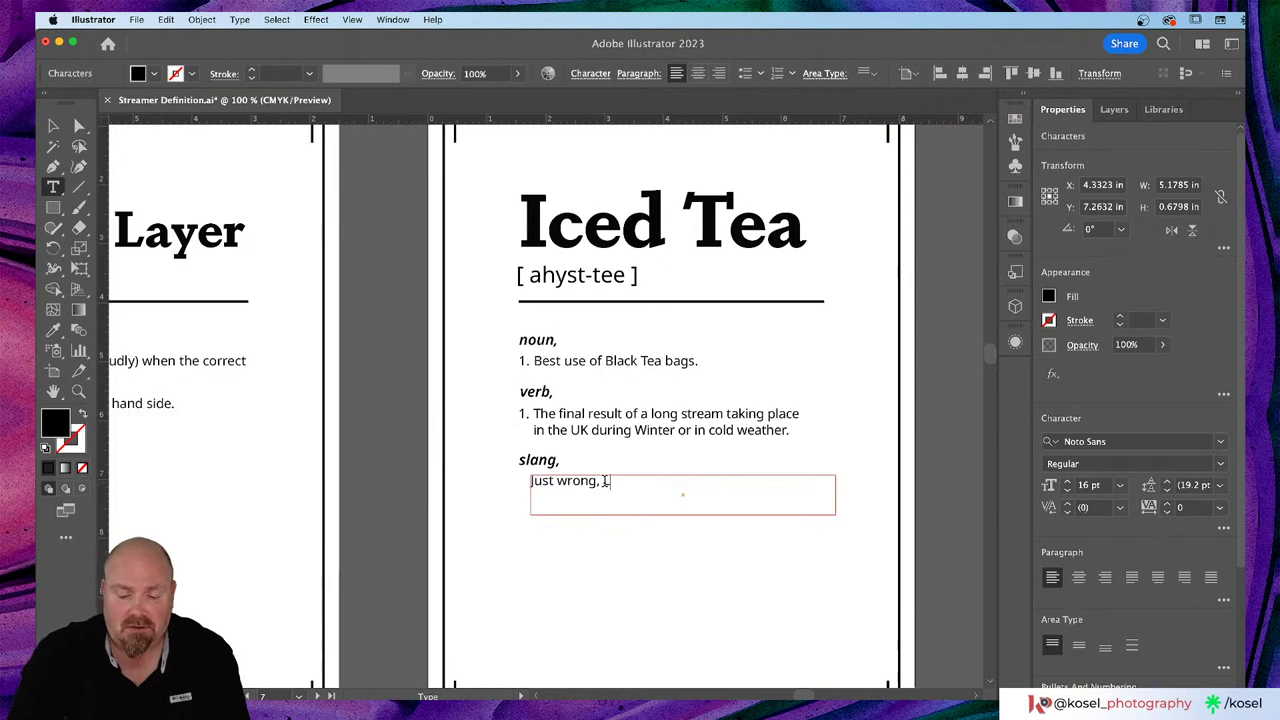
type("ong Island")
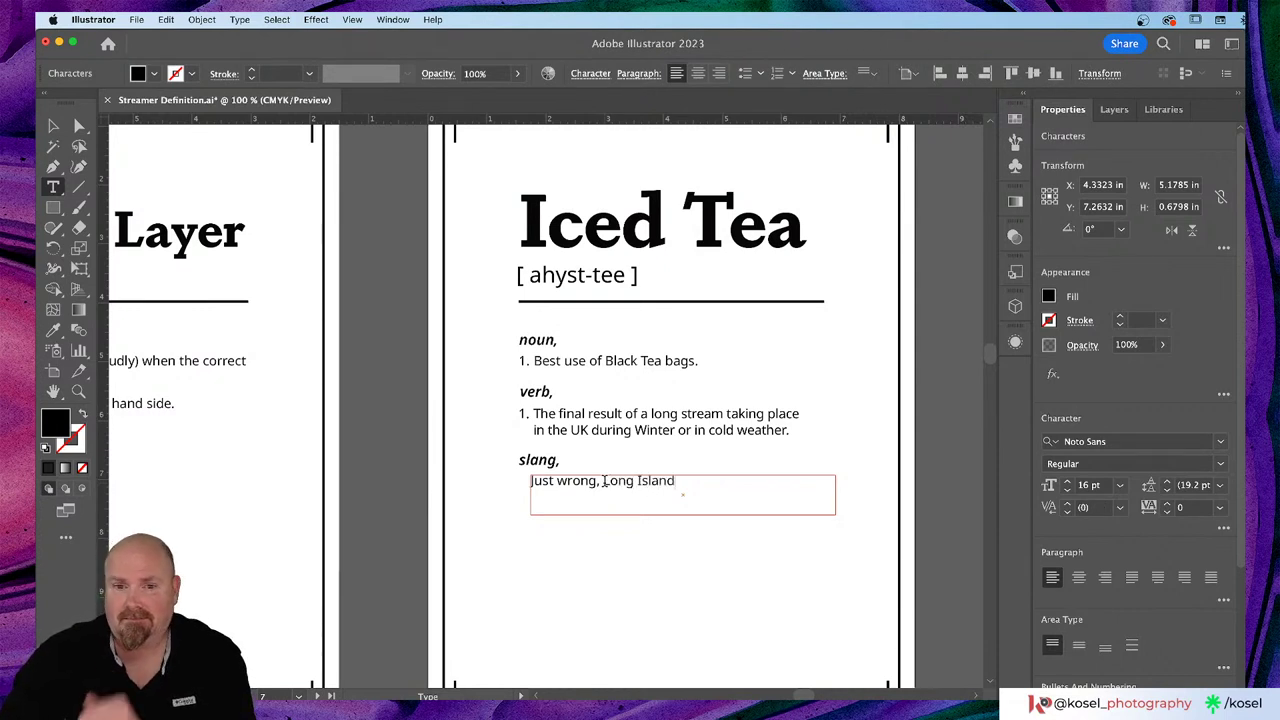
key("Escape")
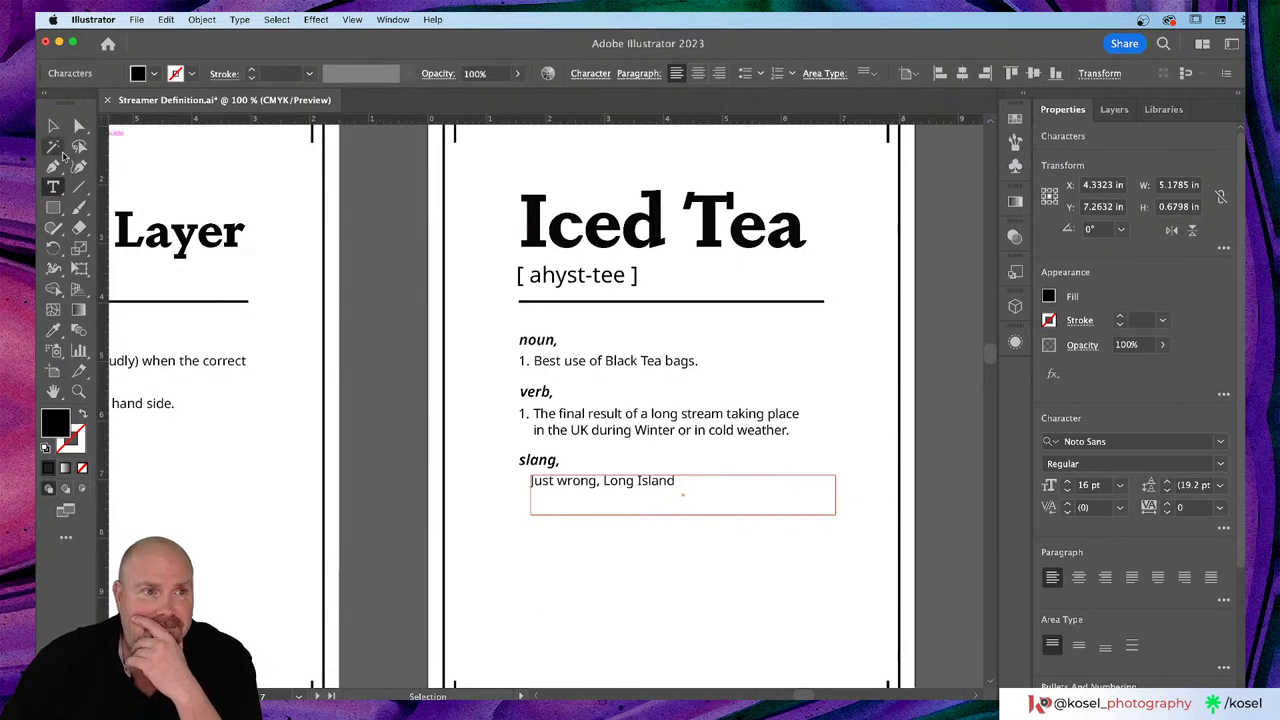
left_click(53, 125)
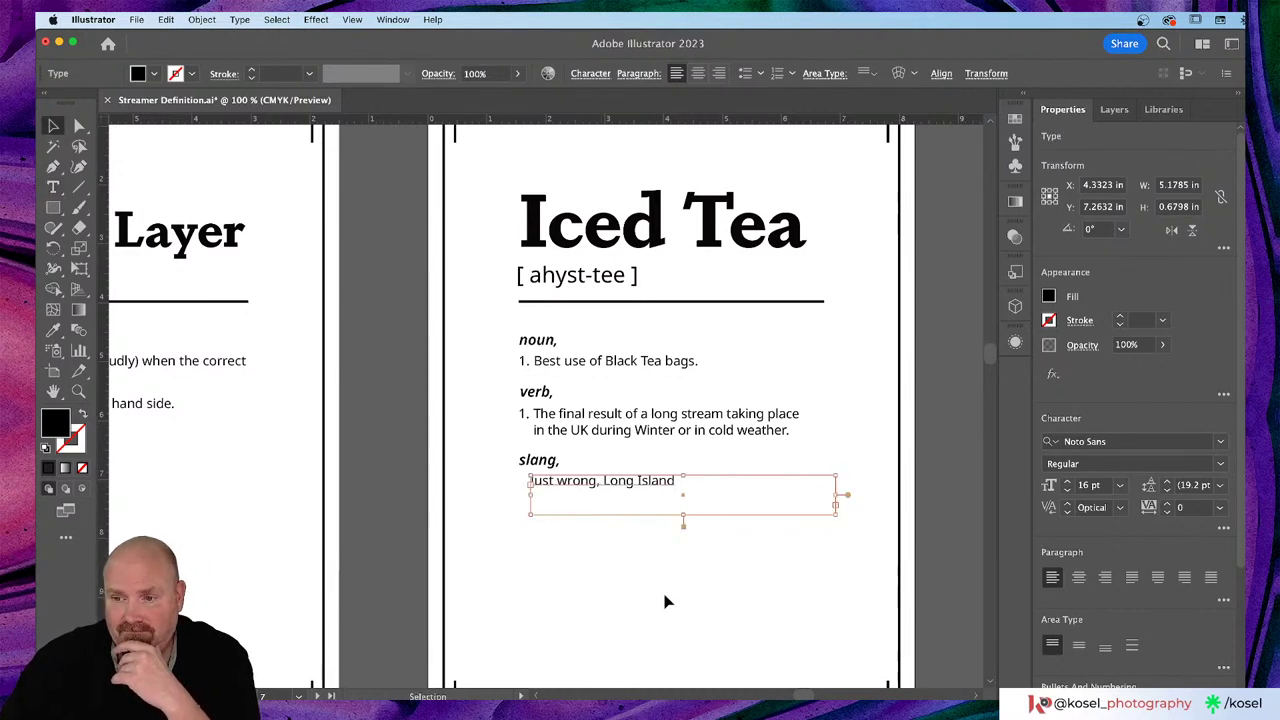
left_click(628, 602)
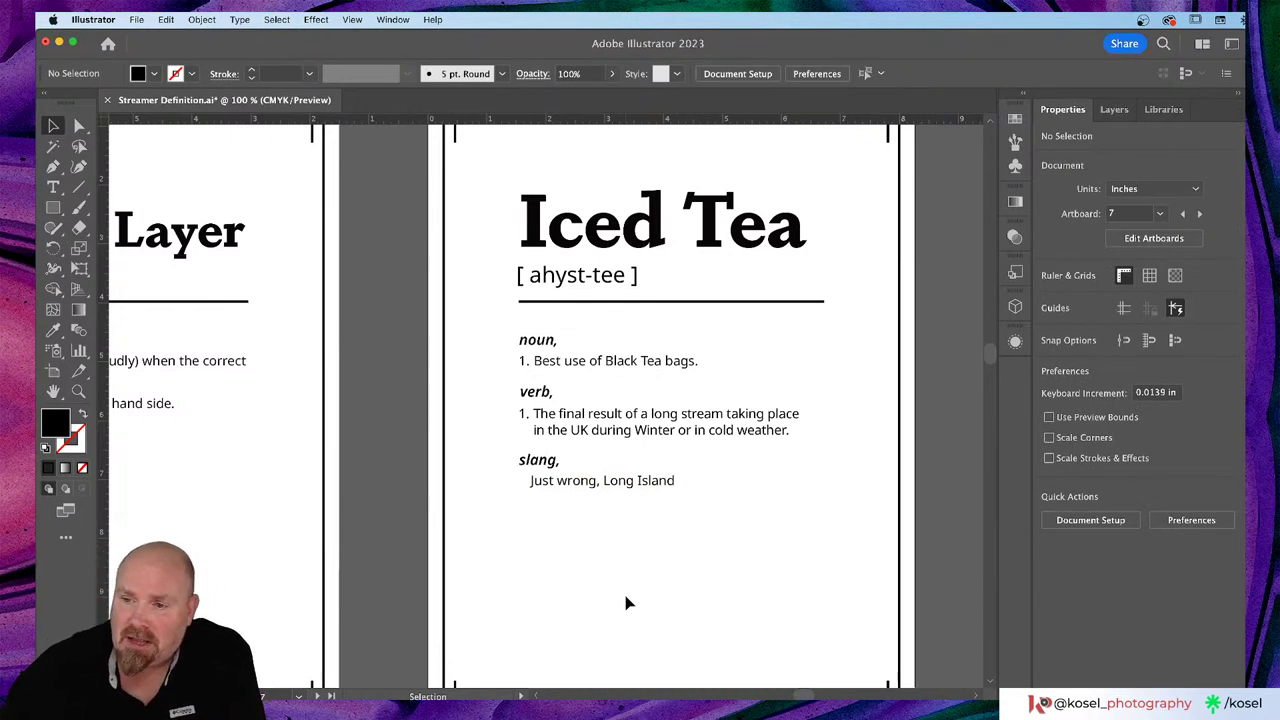
Step: Delete the second noun definition on the Boom page and shorten its text frame to fit the single remaining line
scroll(625, 602, "right", 5)
scroll(625, 602, "right", 12)
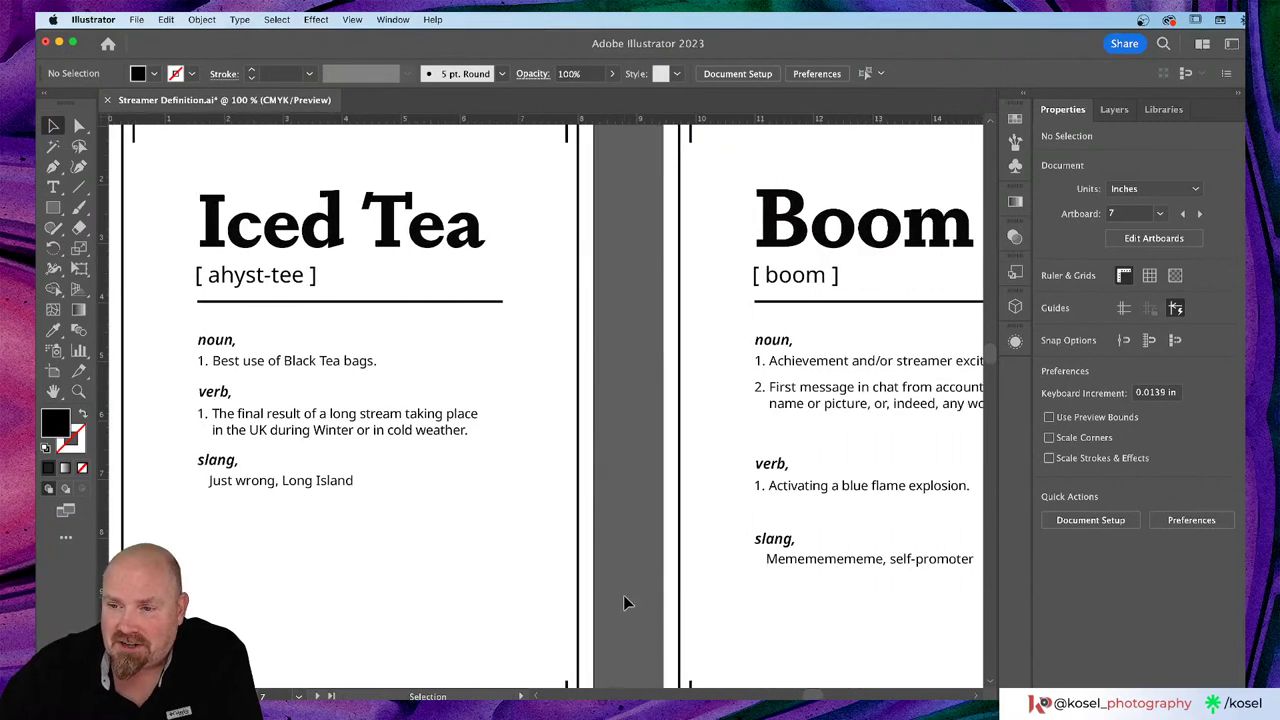
scroll(625, 602, "right", 1)
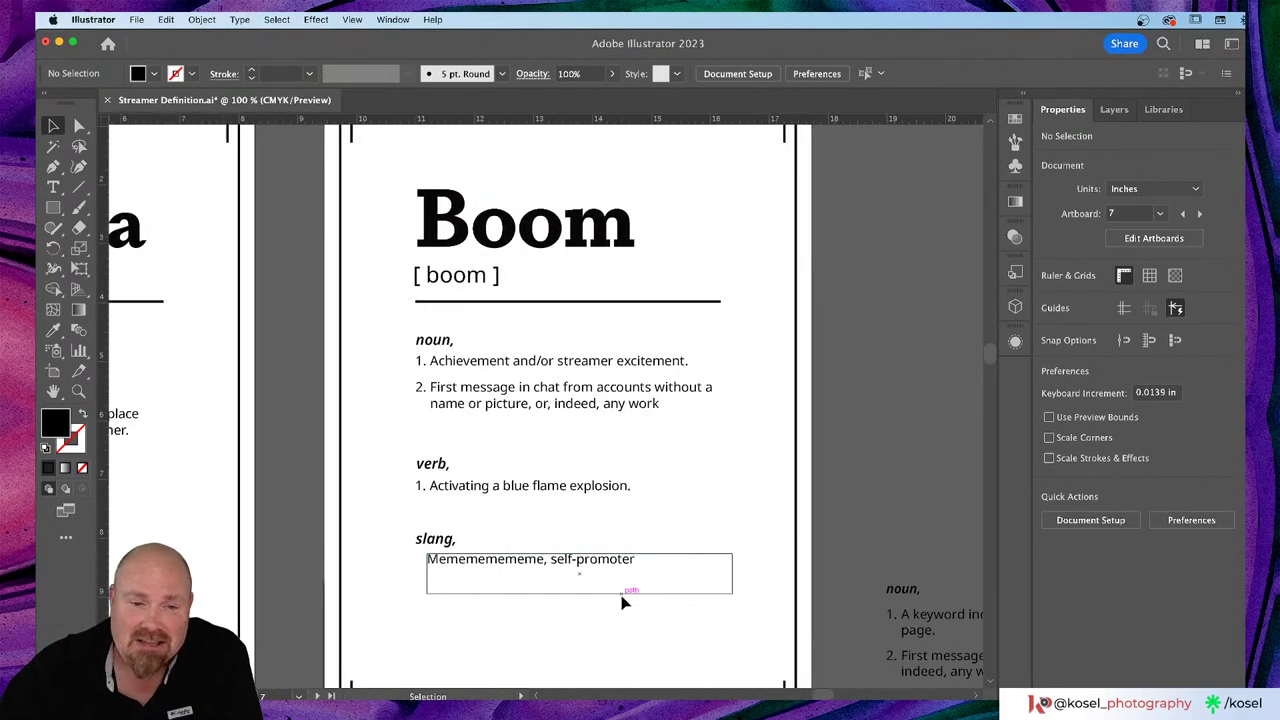
scroll(622, 602, "down", 1)
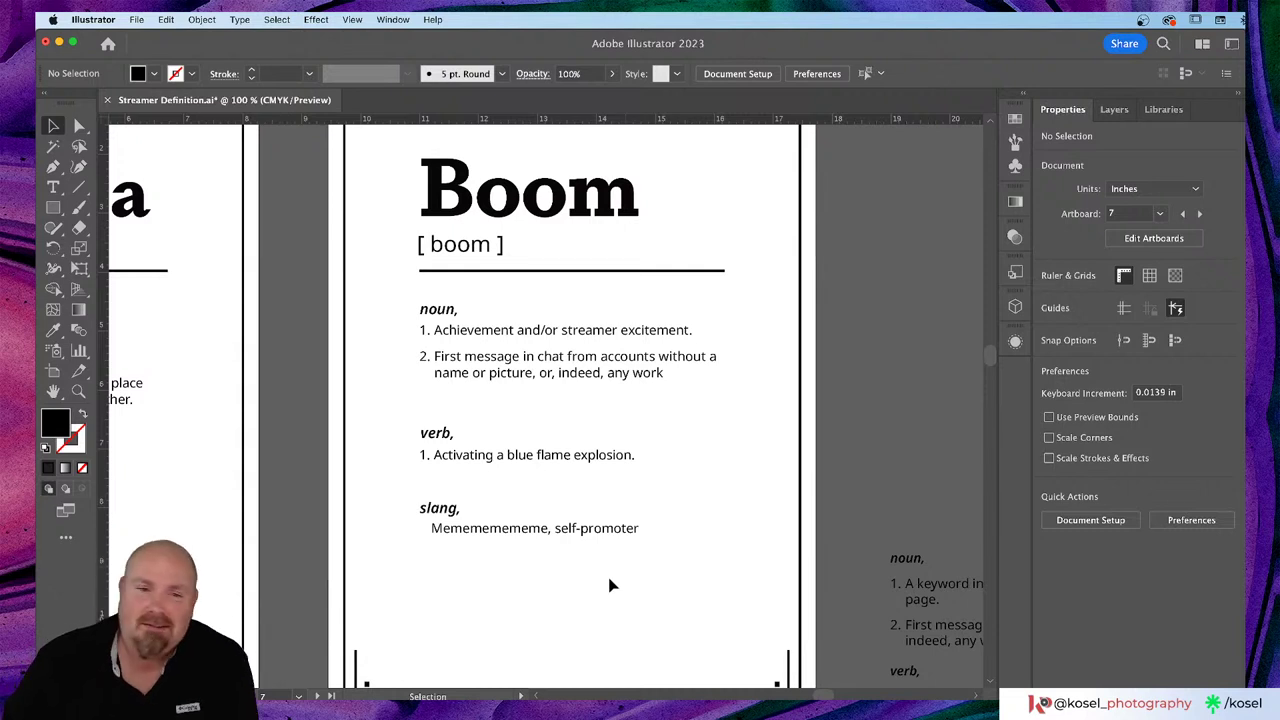
scroll(626, 598, "left", 5)
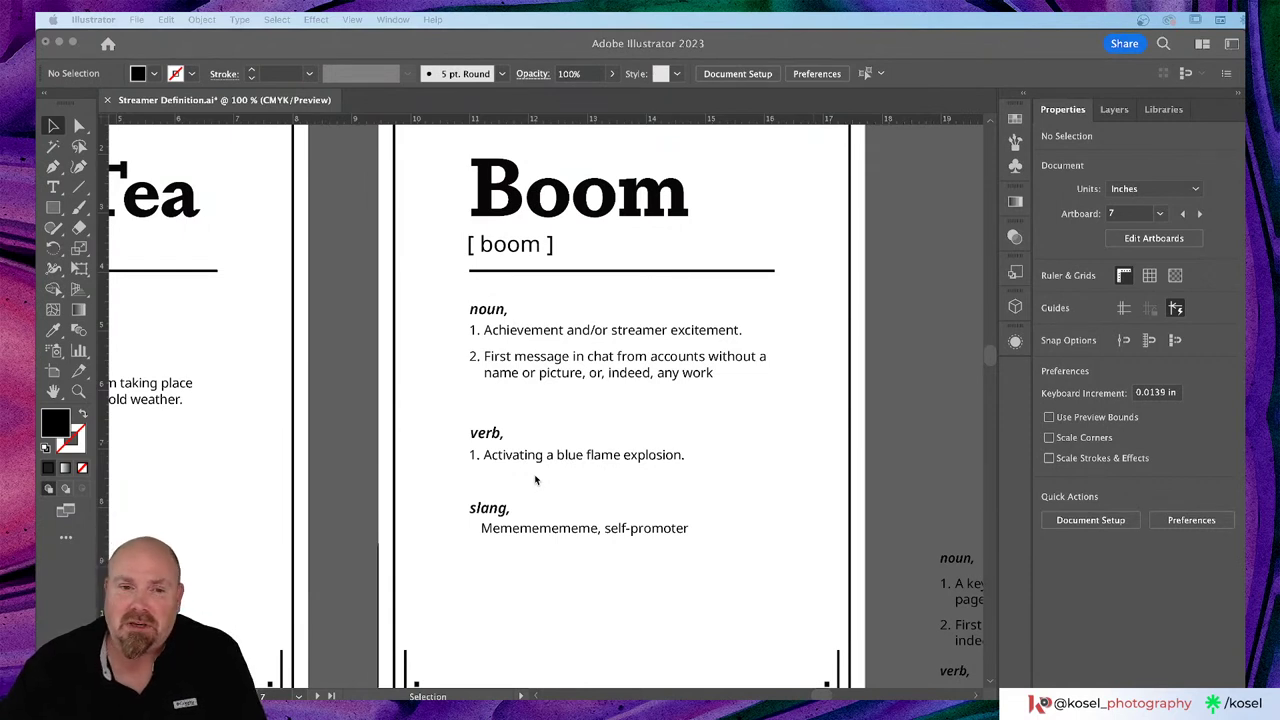
scroll(535, 480, "left", 1)
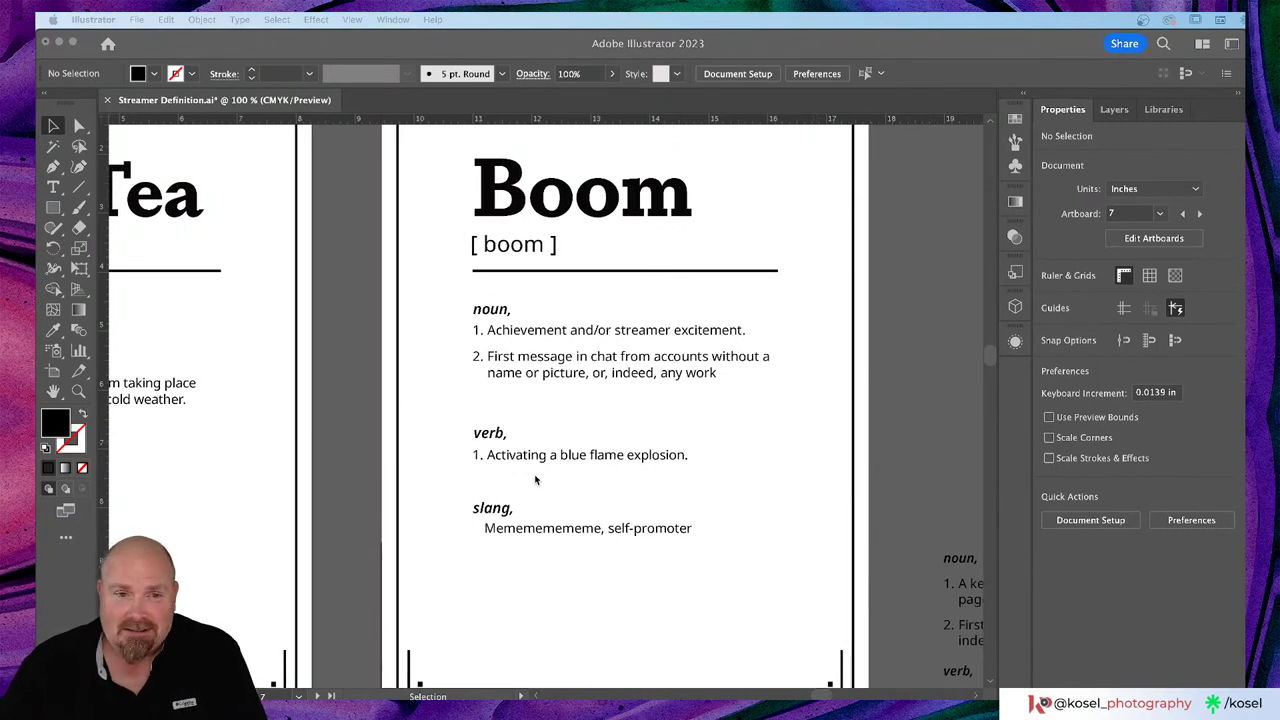
left_click(617, 378)
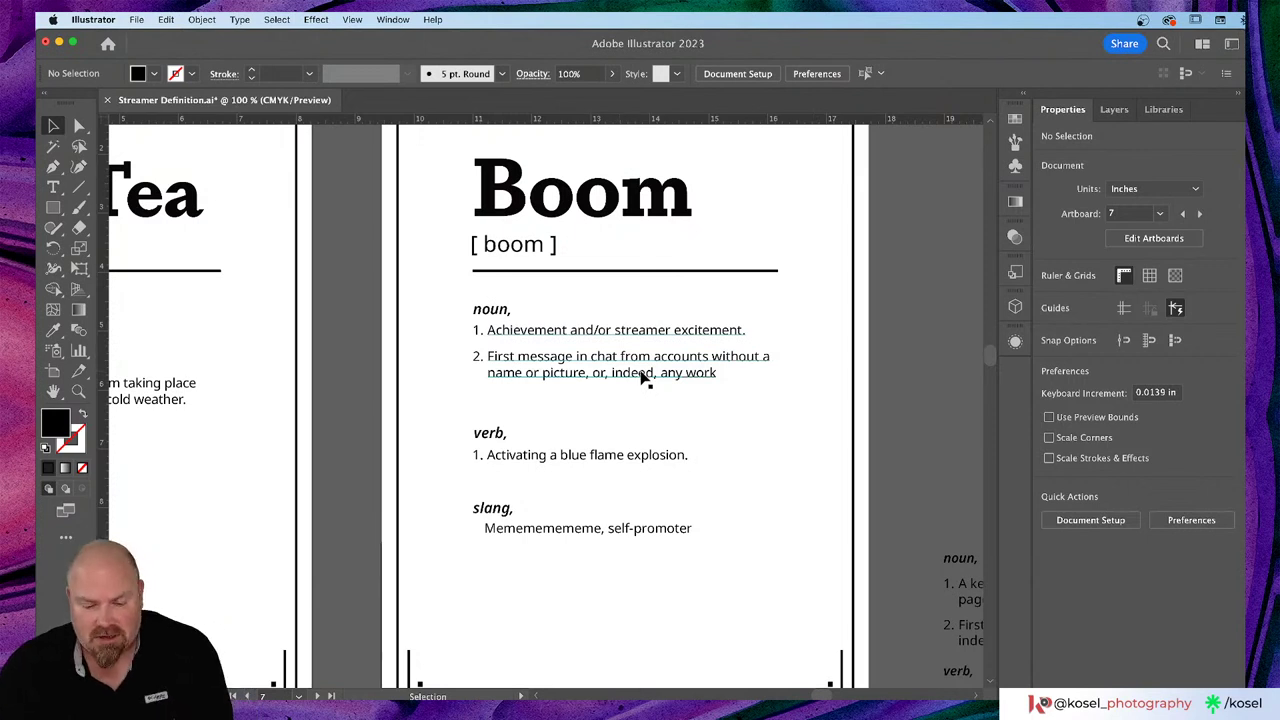
double_click(643, 375)
left_click_drag(720, 373, 486, 357)
key("BackSpace")
key("BackSpace")
key("BackSpace")
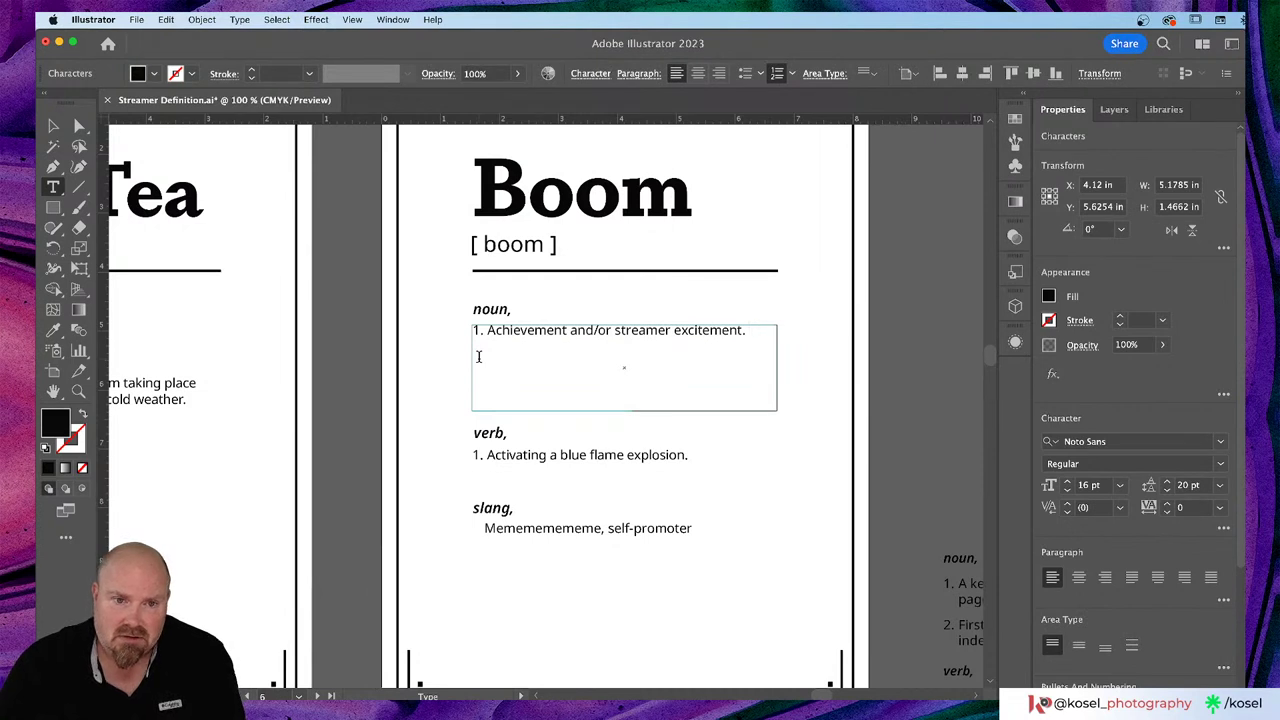
left_click(53, 125)
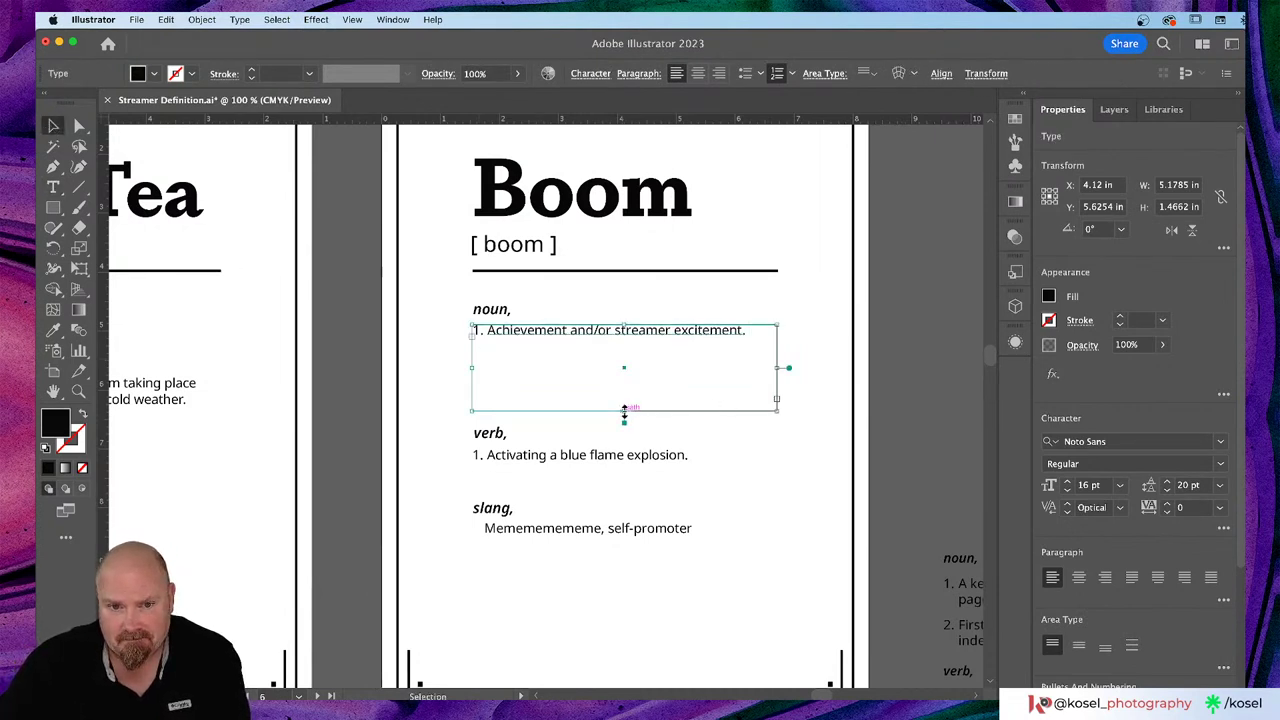
left_click_drag(623, 411, 623, 352)
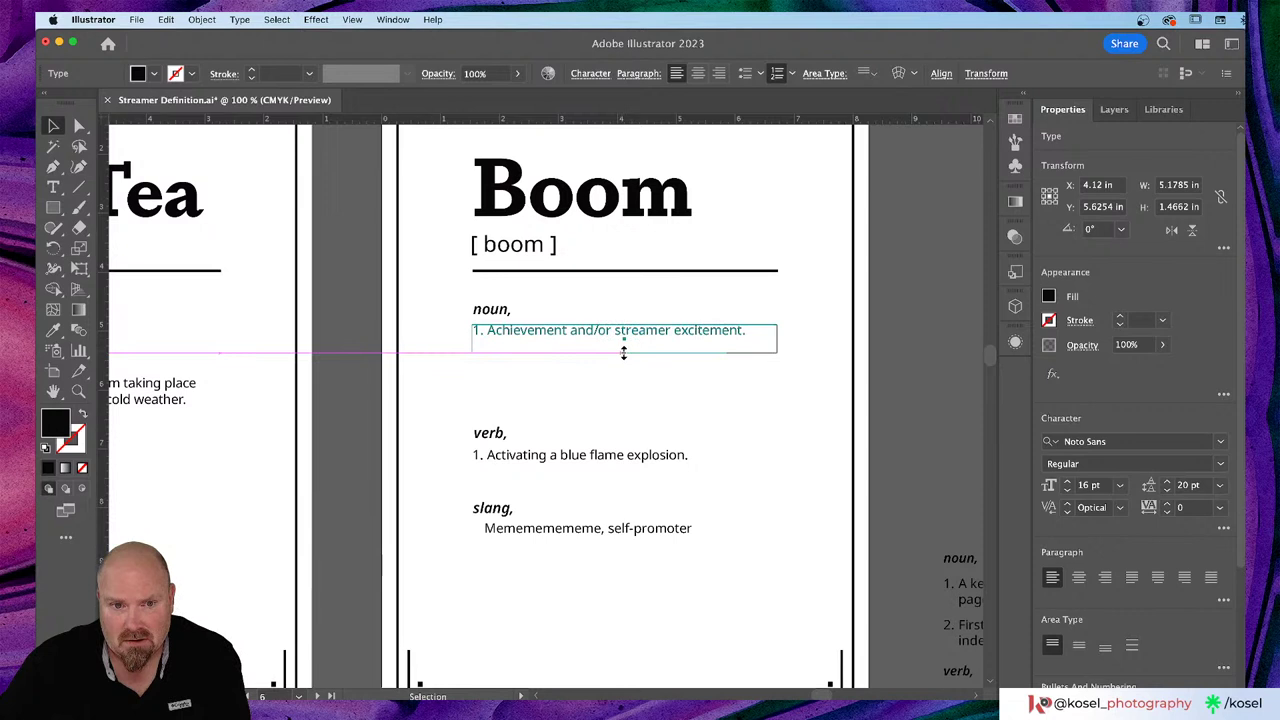
Step: Move the "verb," heading and its definition on Boom straight up to sit just below the noun definition
left_click(499, 436)
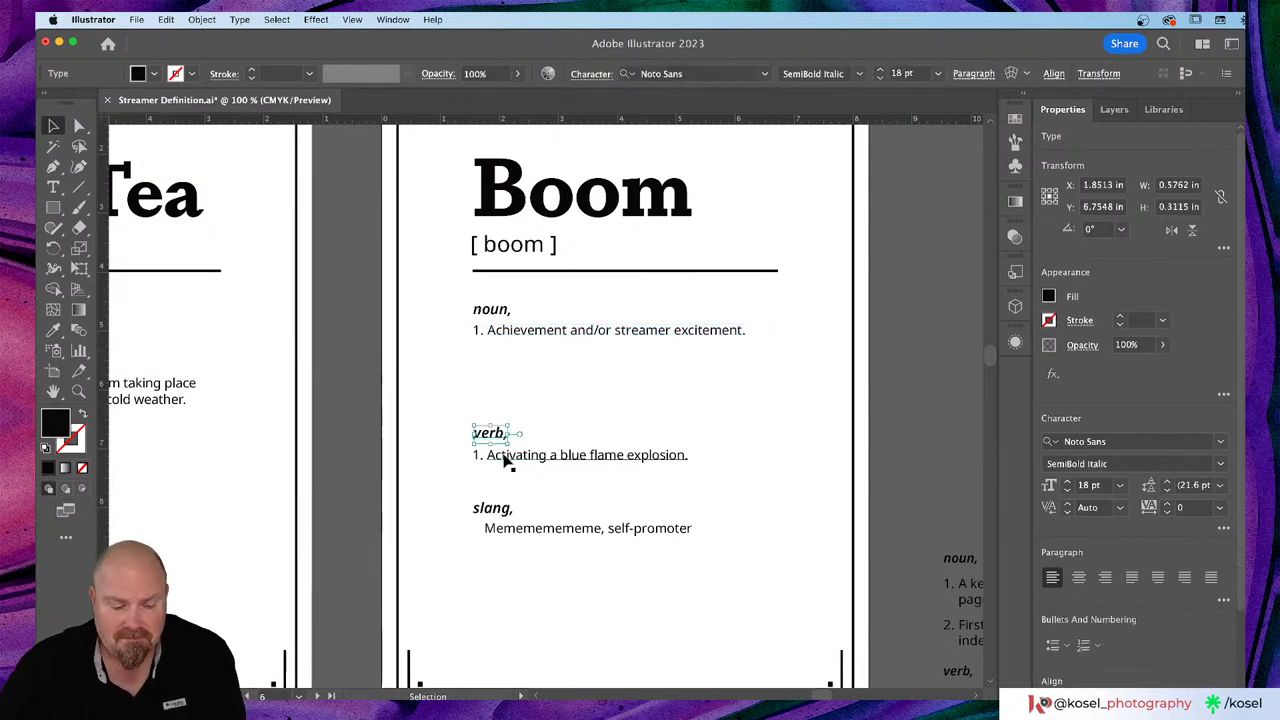
left_click(552, 466, "shift")
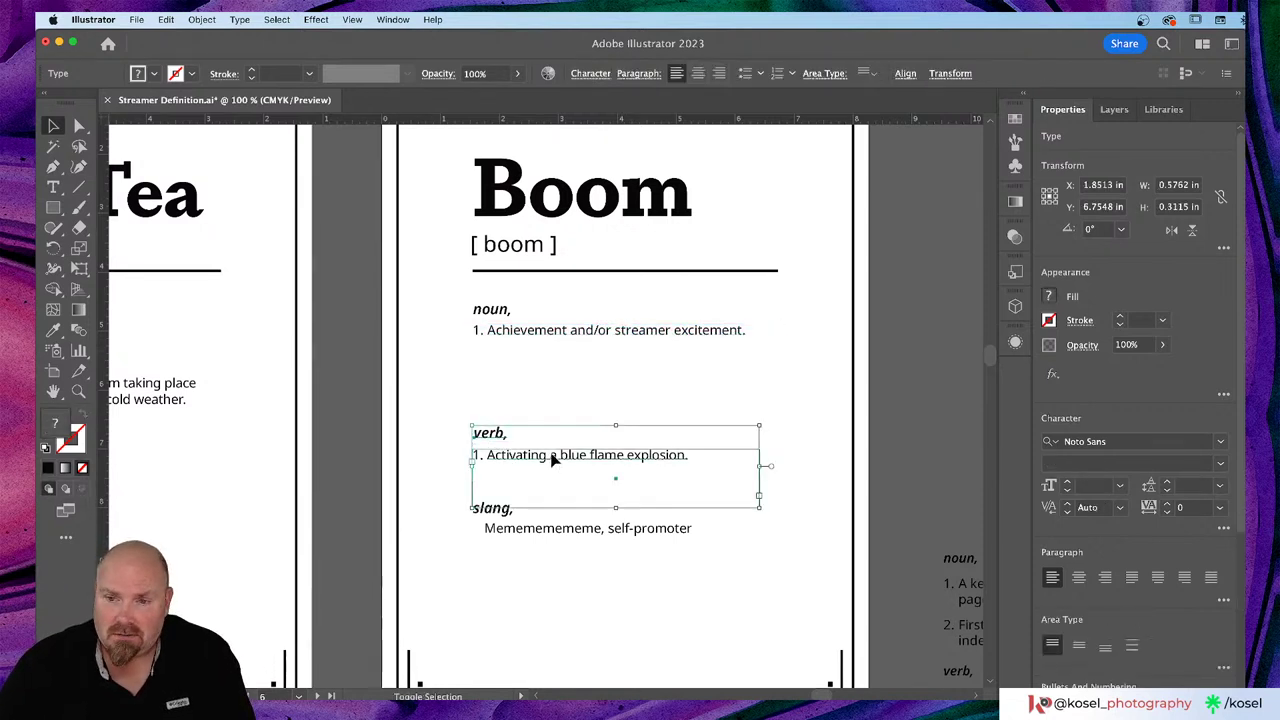
key("Up")
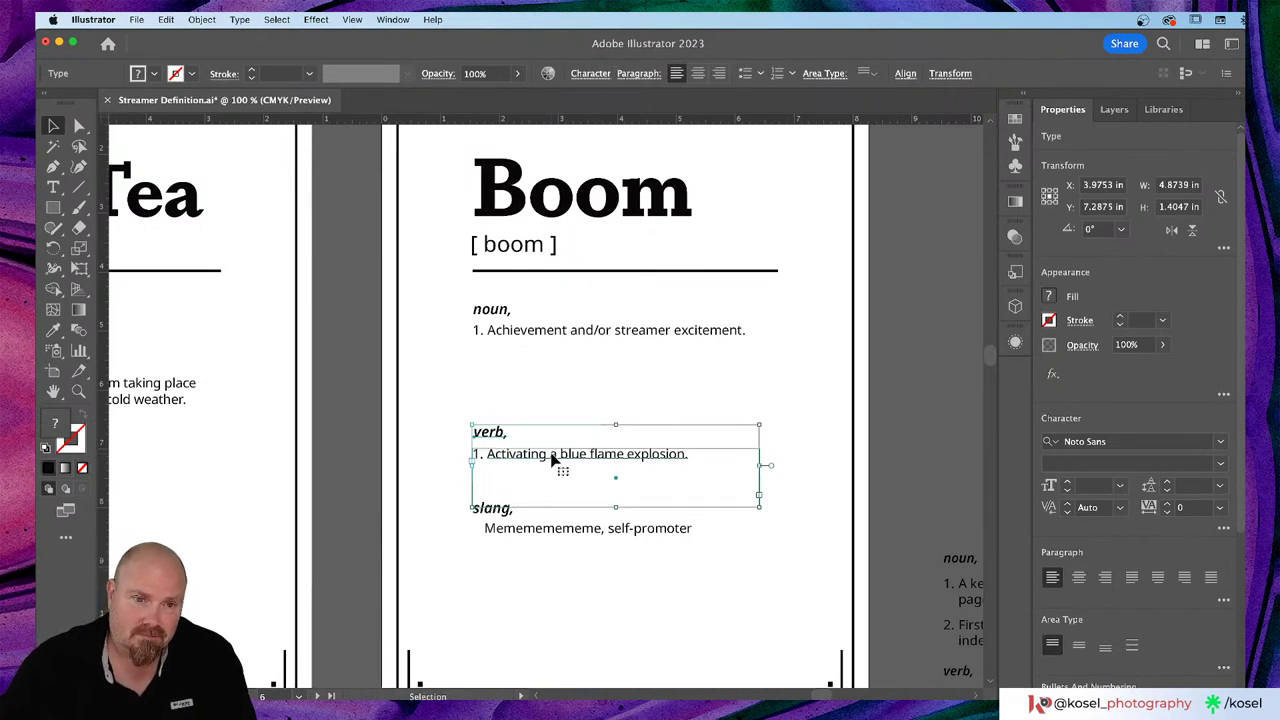
left_click_drag(507, 432, 507, 356)
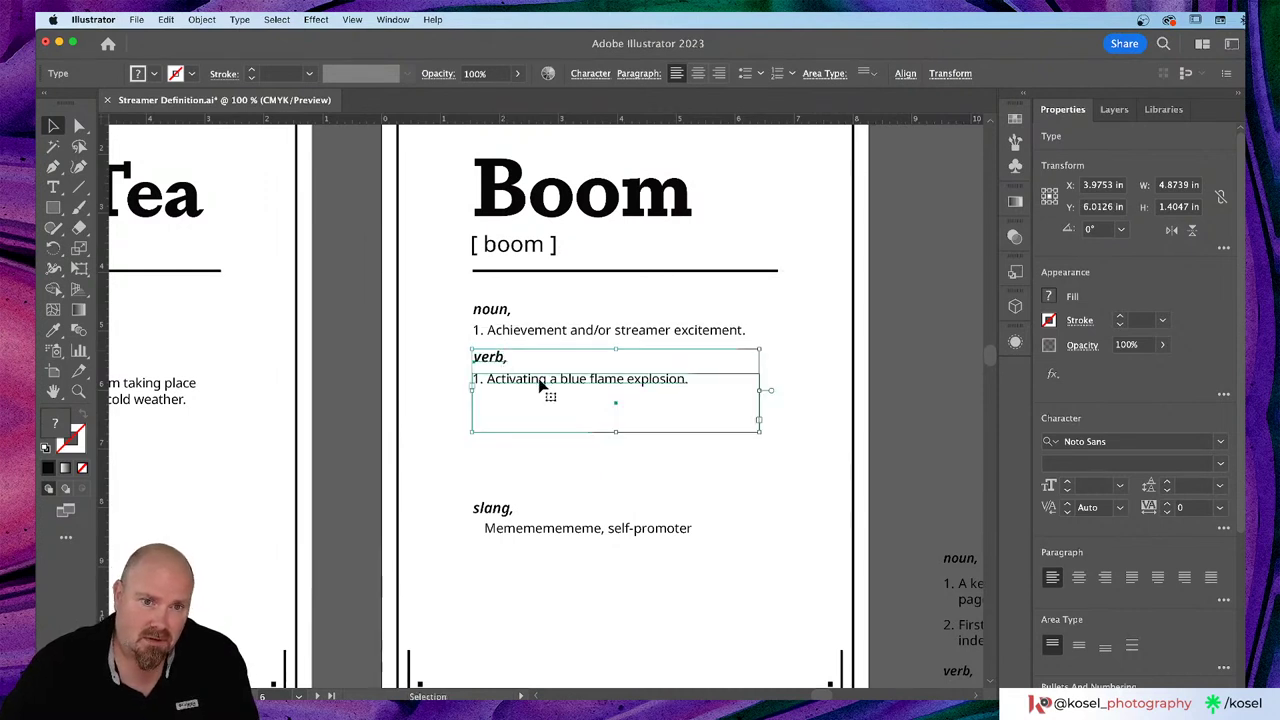
key("t")
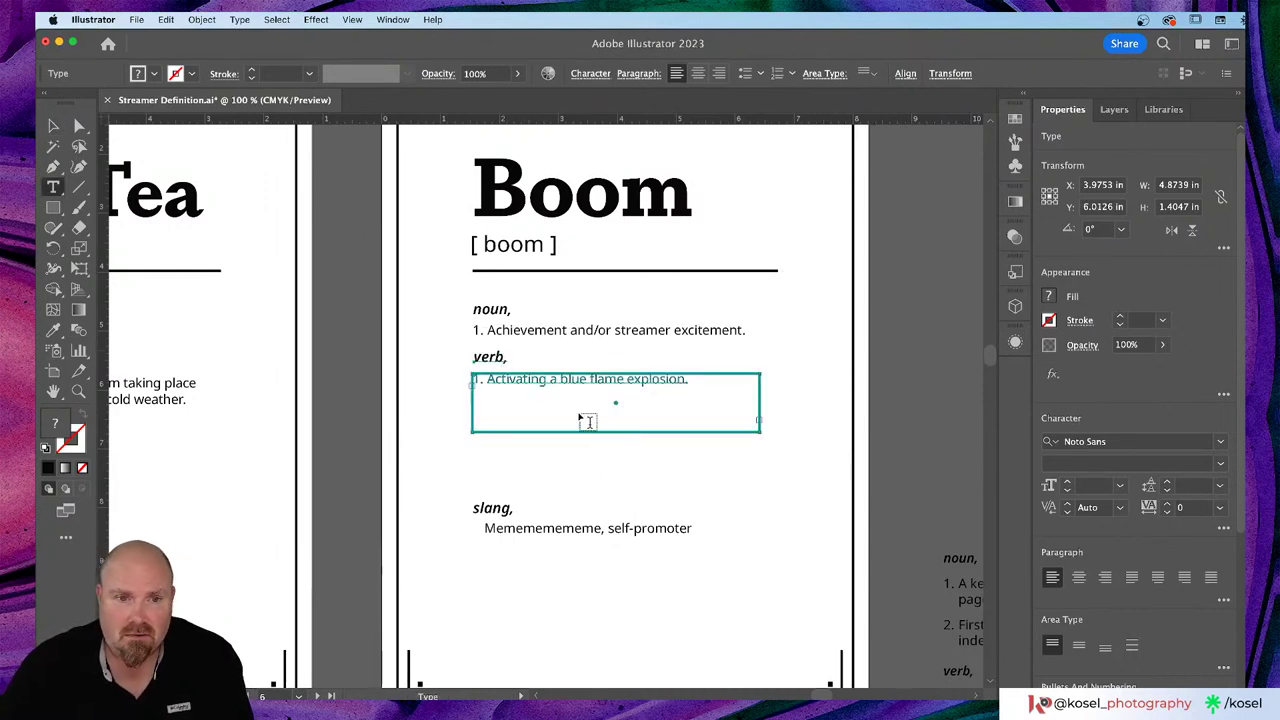
left_click(51, 125)
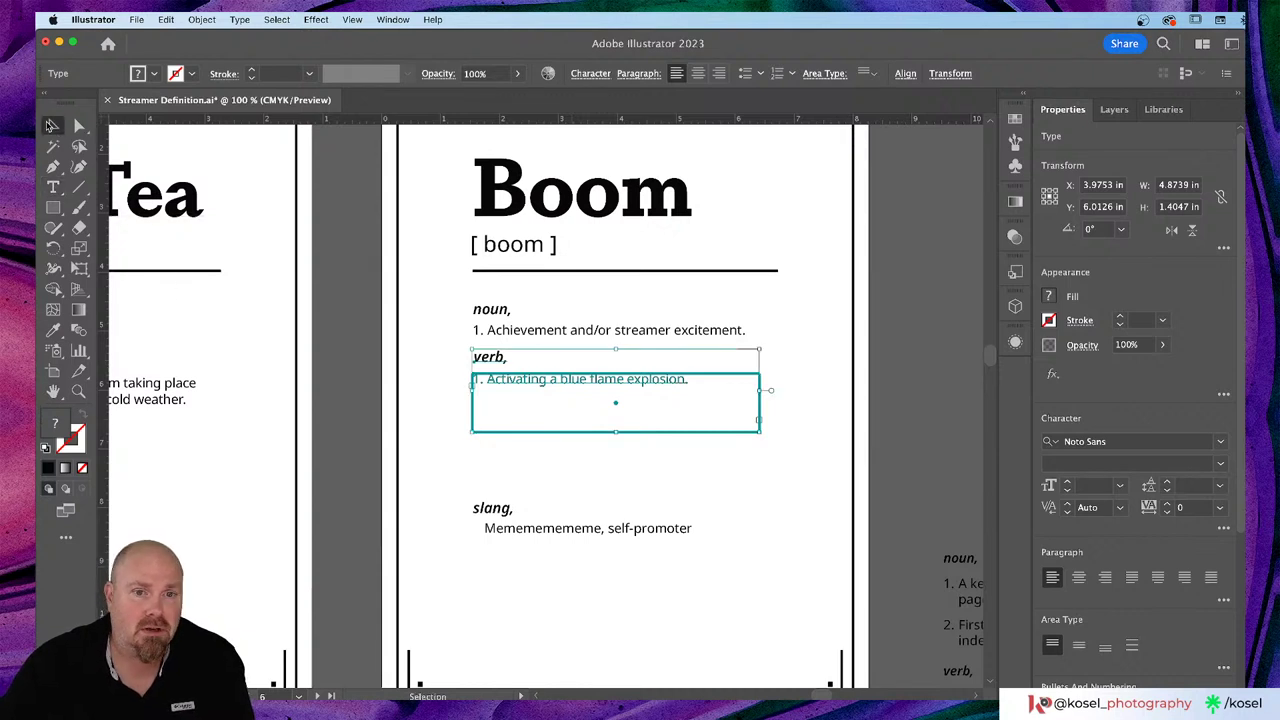
left_click(451, 465)
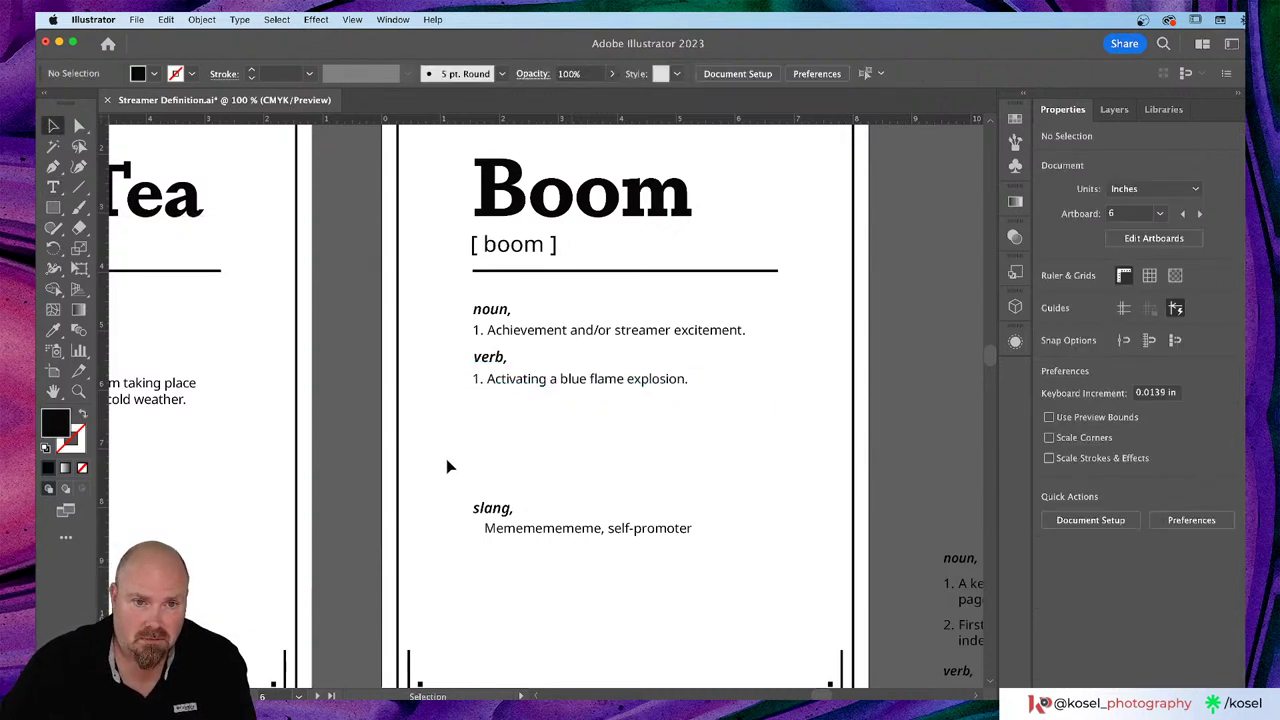
Step: Add a second numbered verb definition on Boom reading "Reaction to chat's help or extremly funny comments."
left_click(638, 385)
key("t")
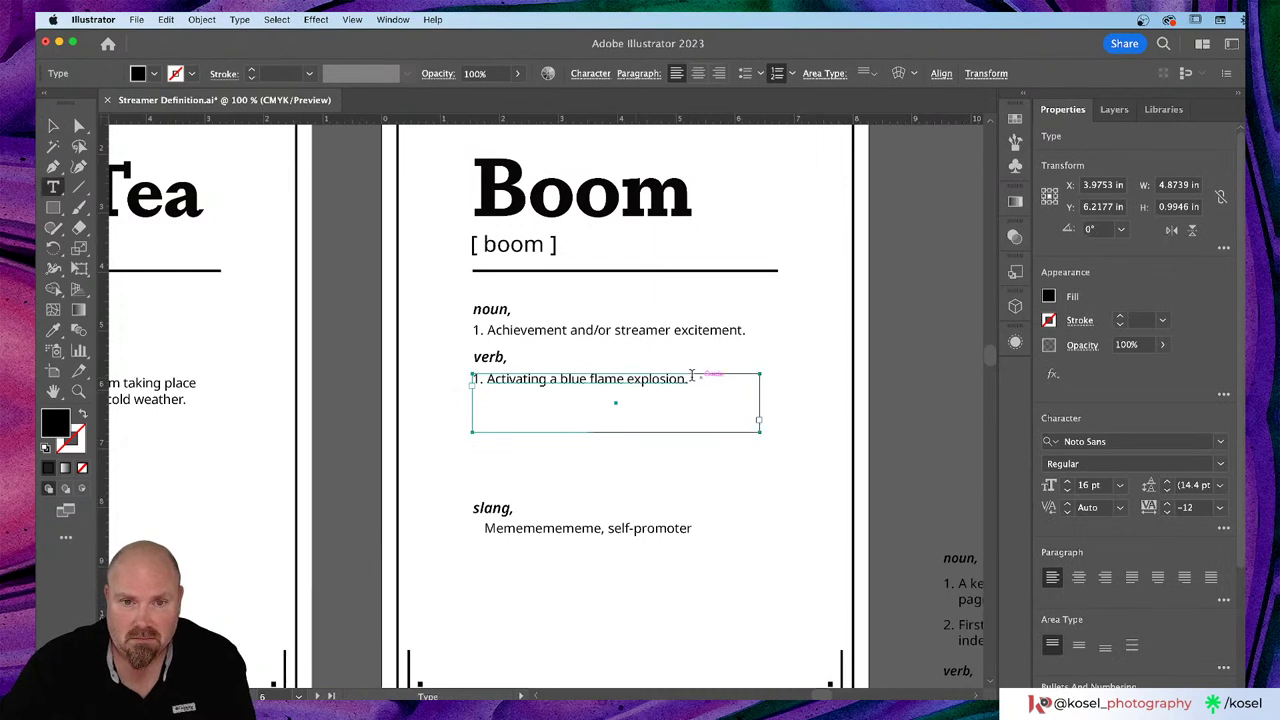
left_click(689, 380)
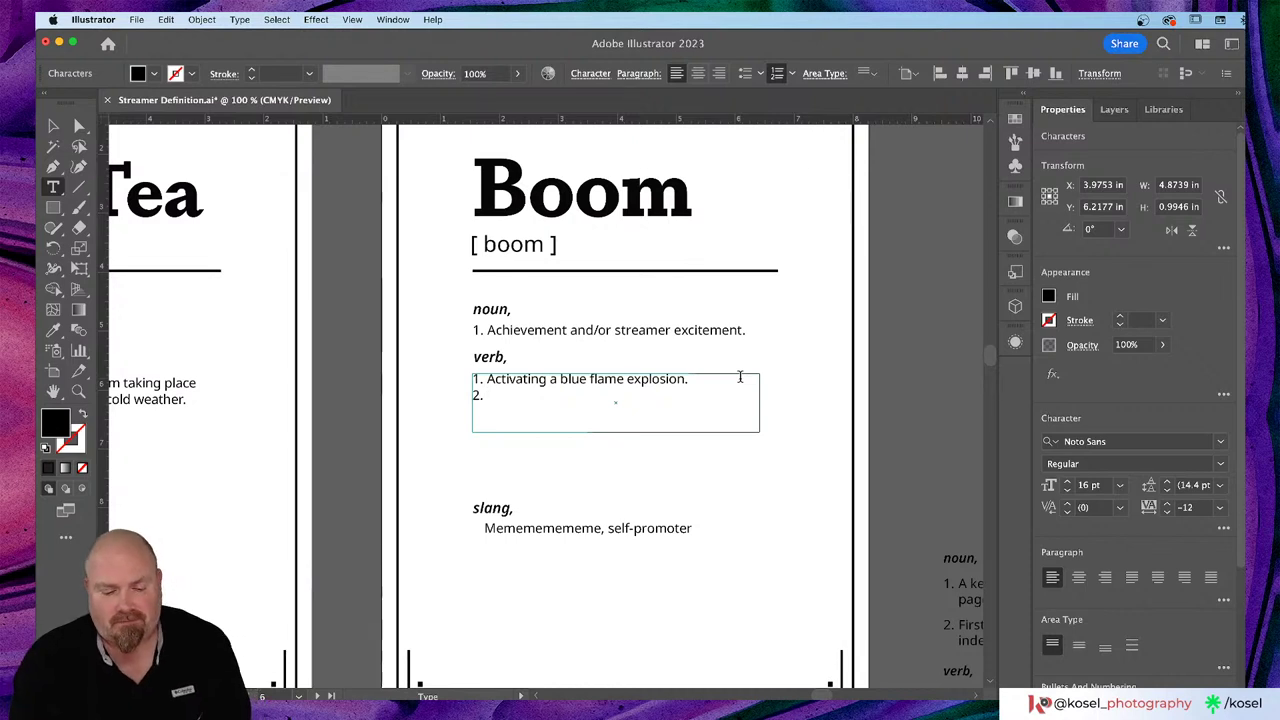
type("React")
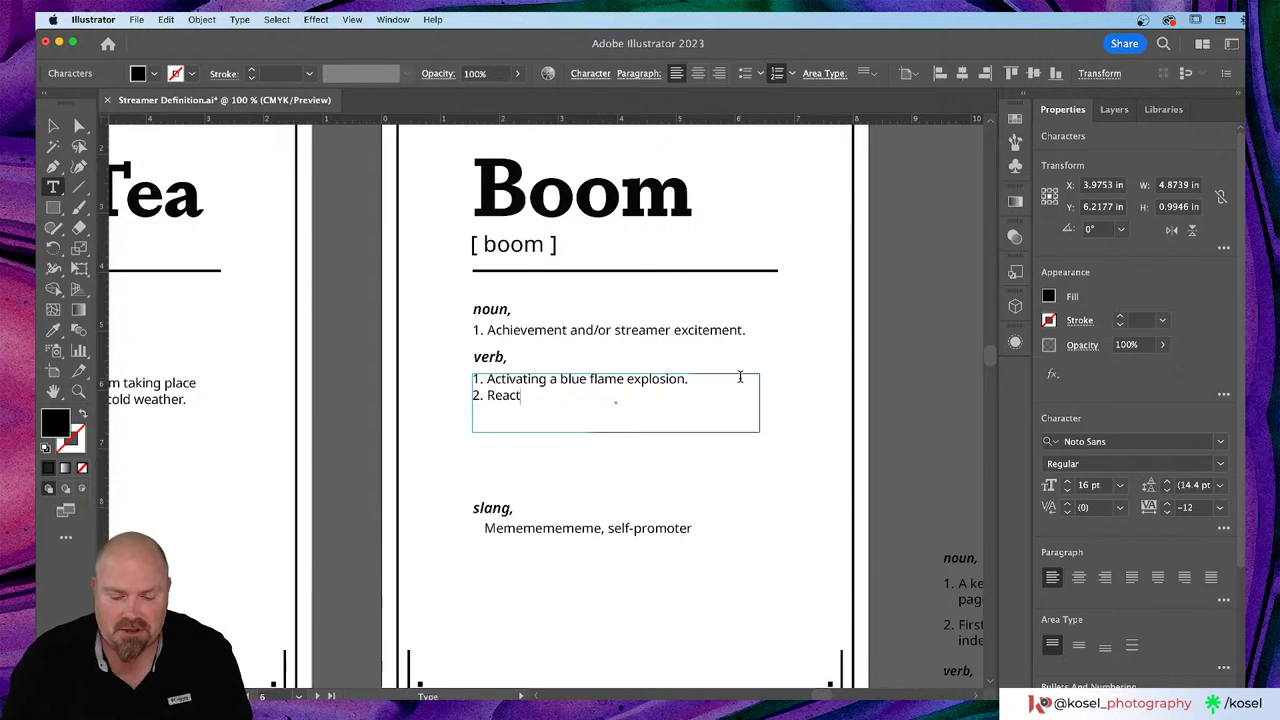
type("ion to")
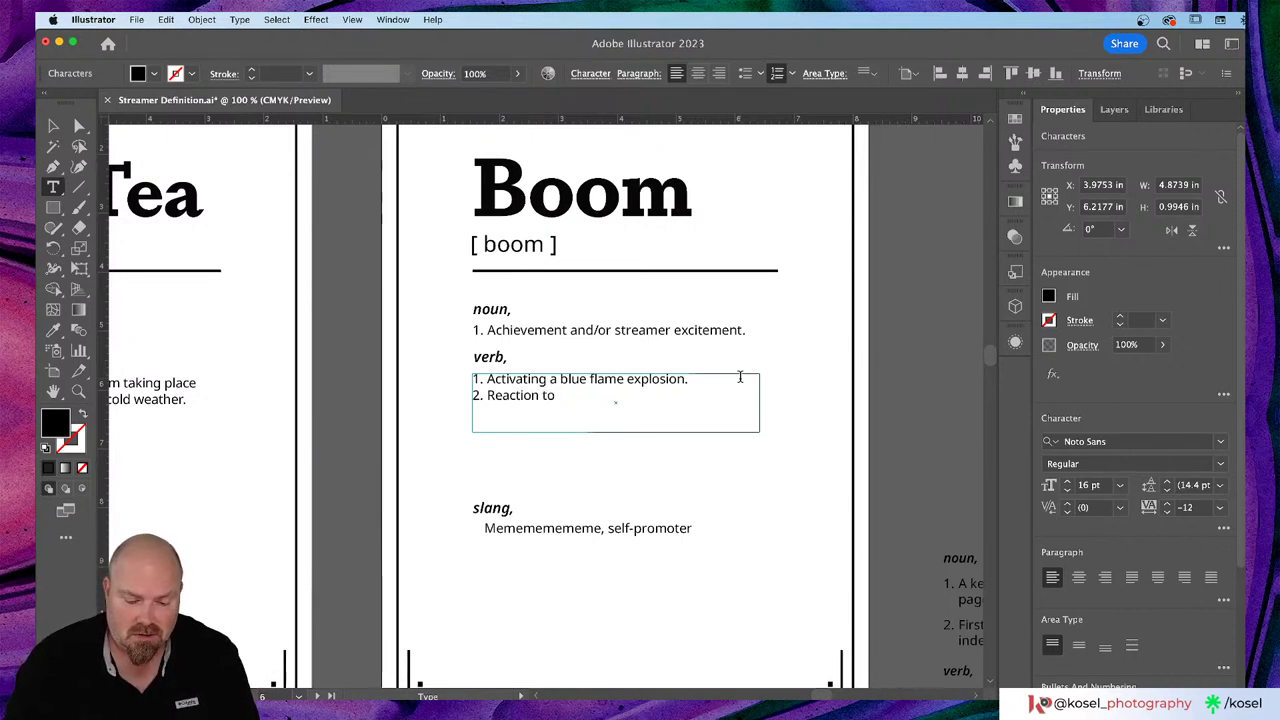
type(" chat")
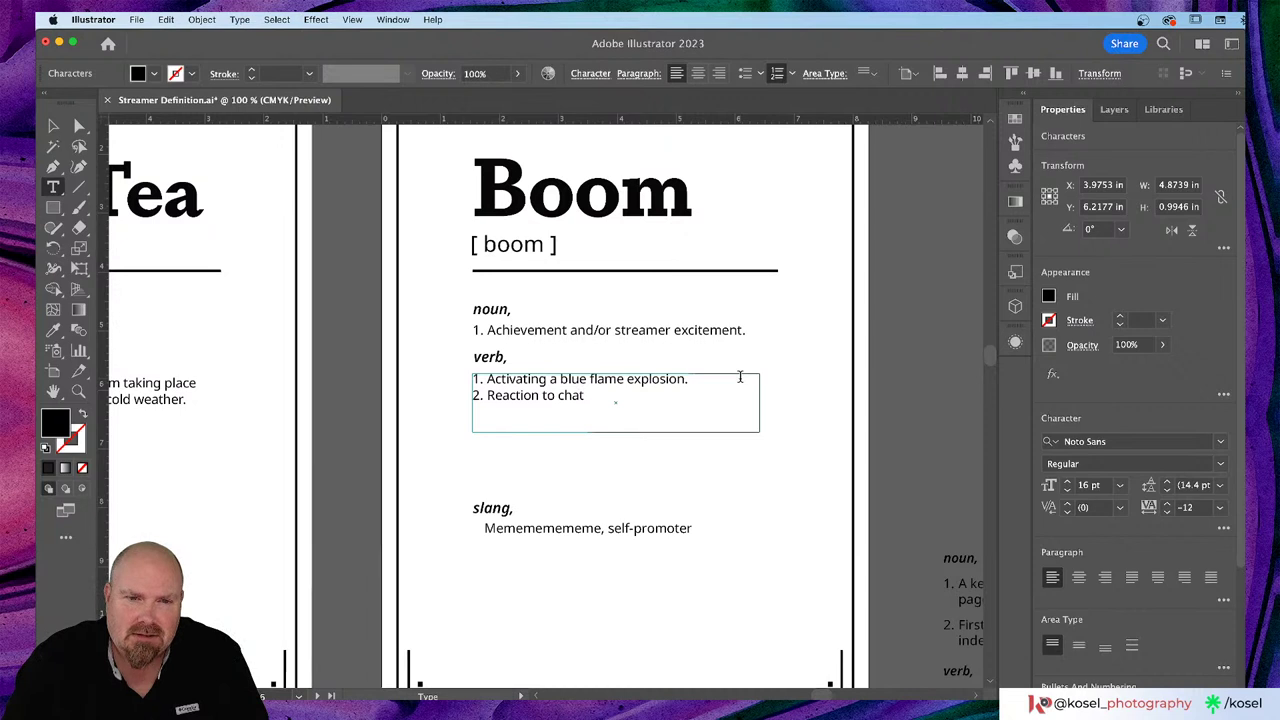
type("’s help")
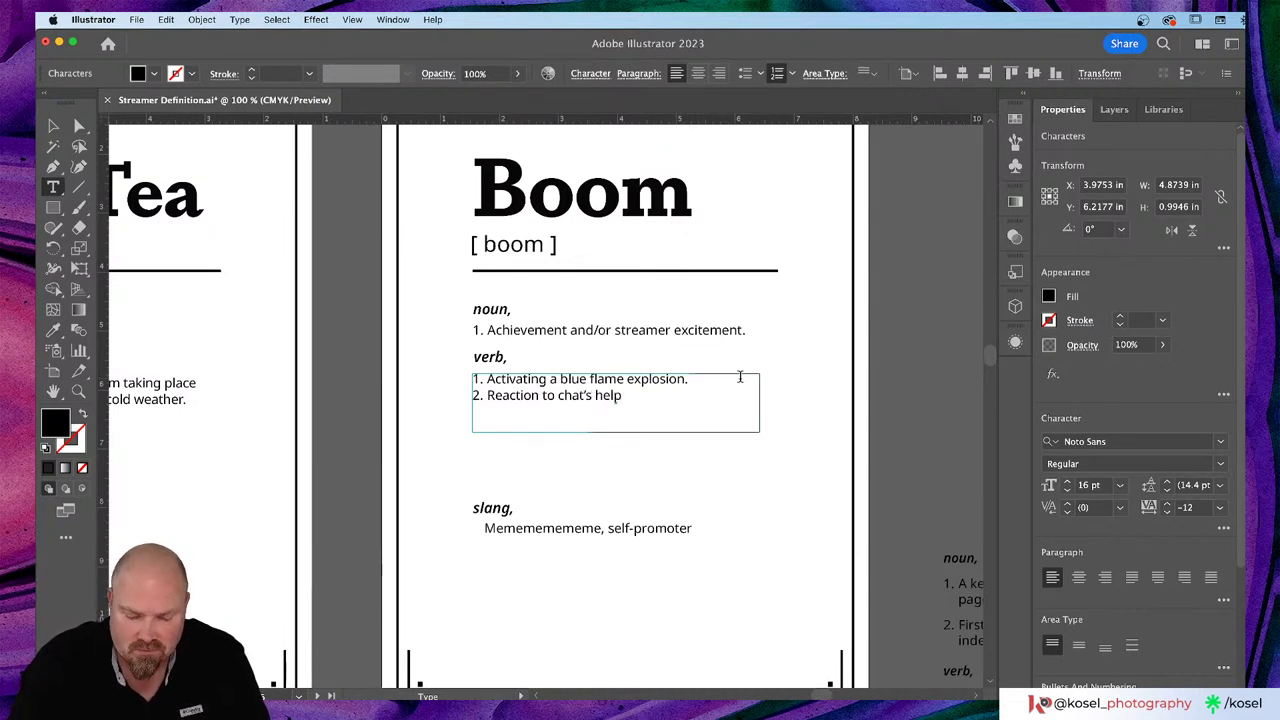
type(" or")
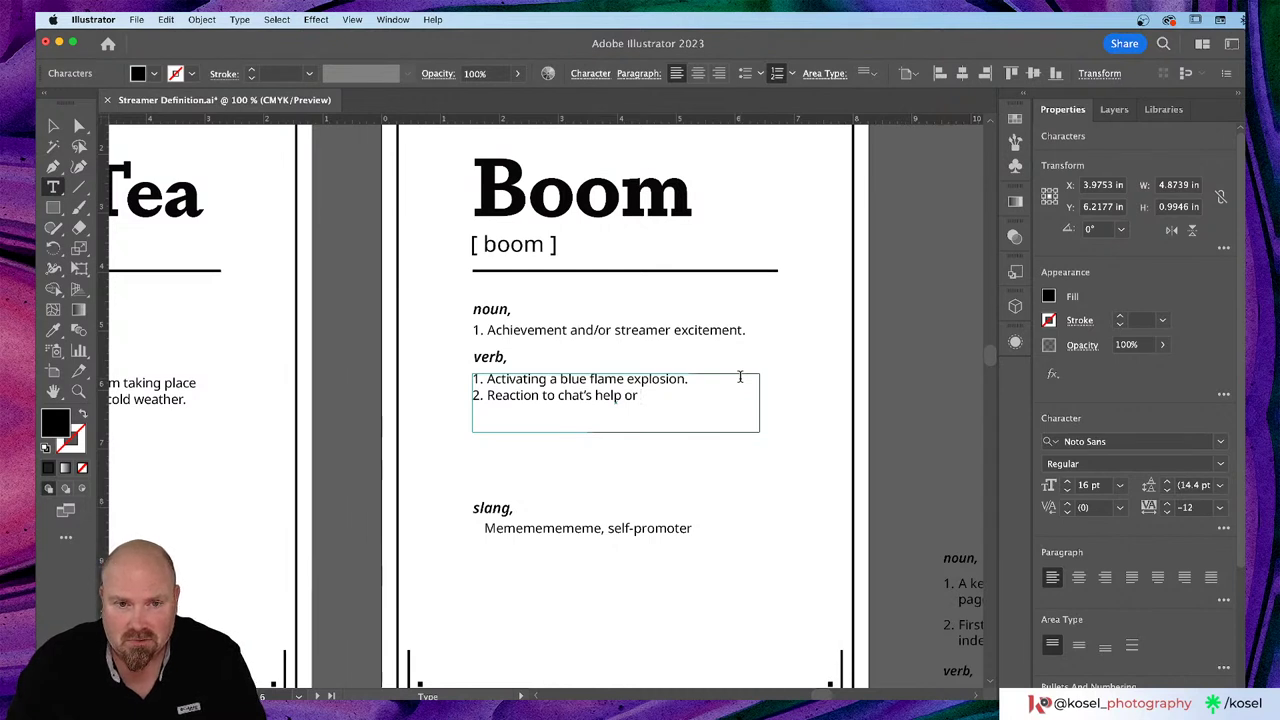
type(" extrm")
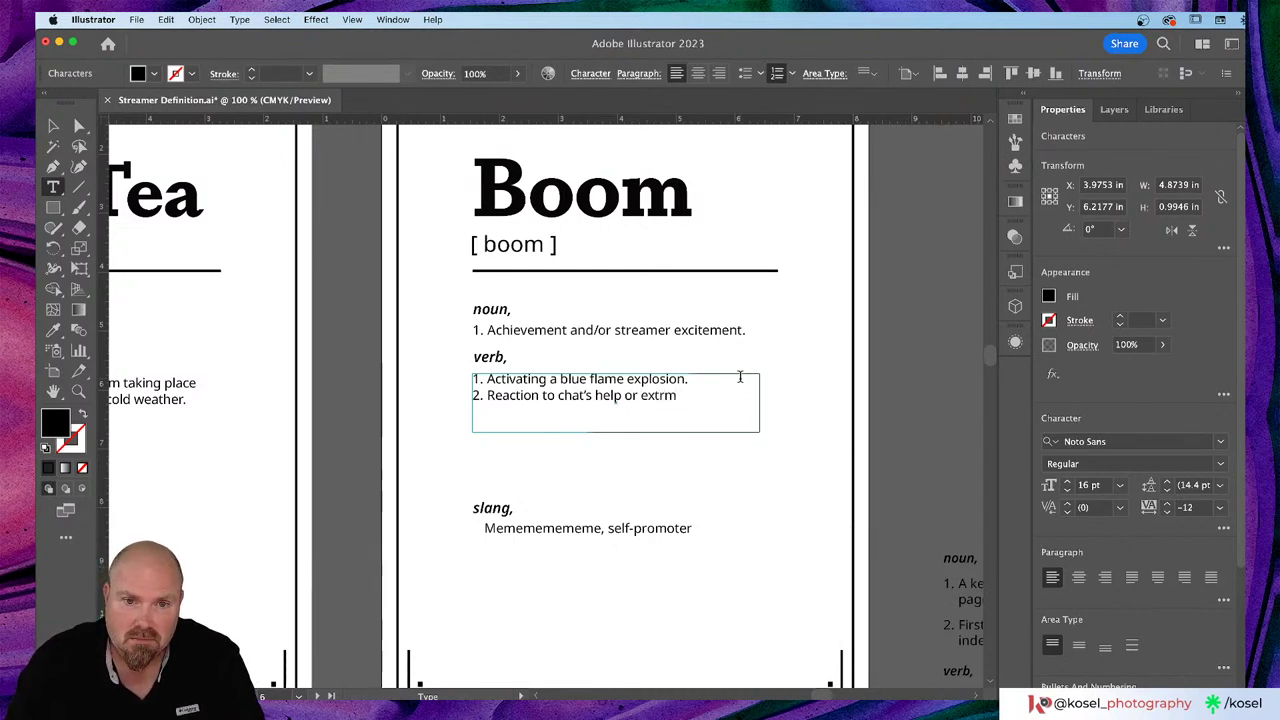
key("BackSpace")
key("BackSpace")
type("reme")
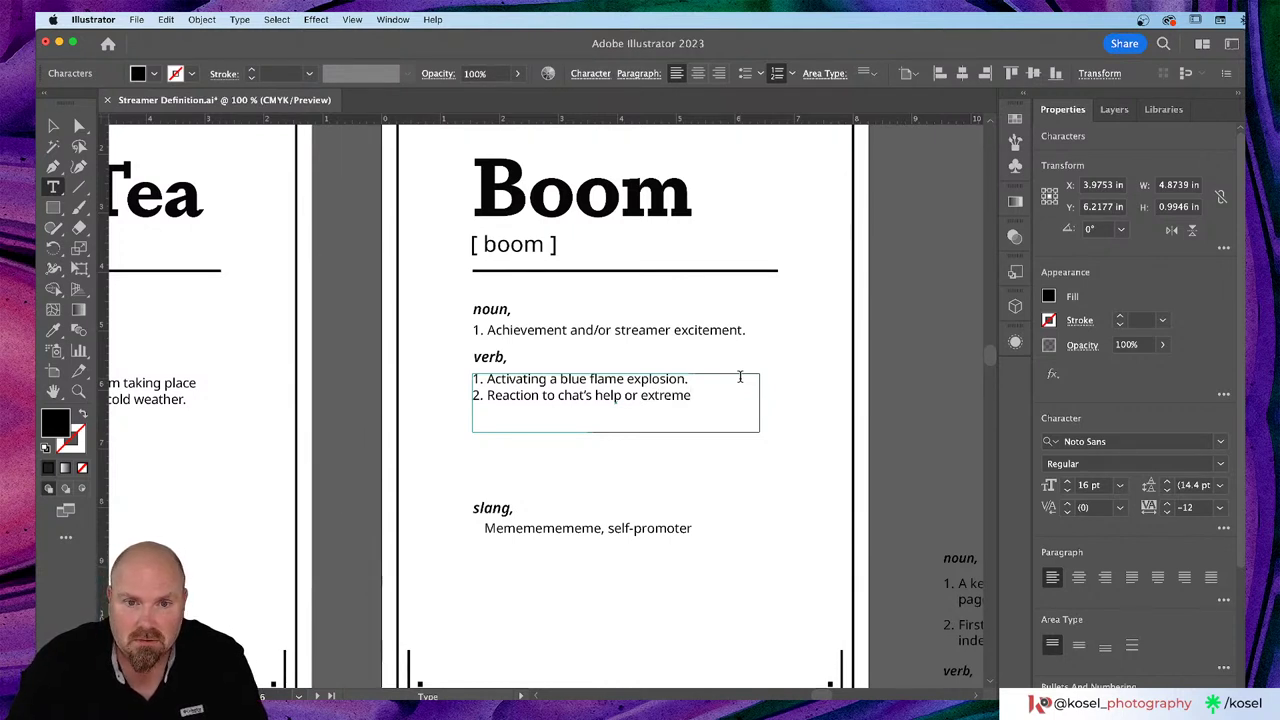
key("BackSpace")
type("ly")
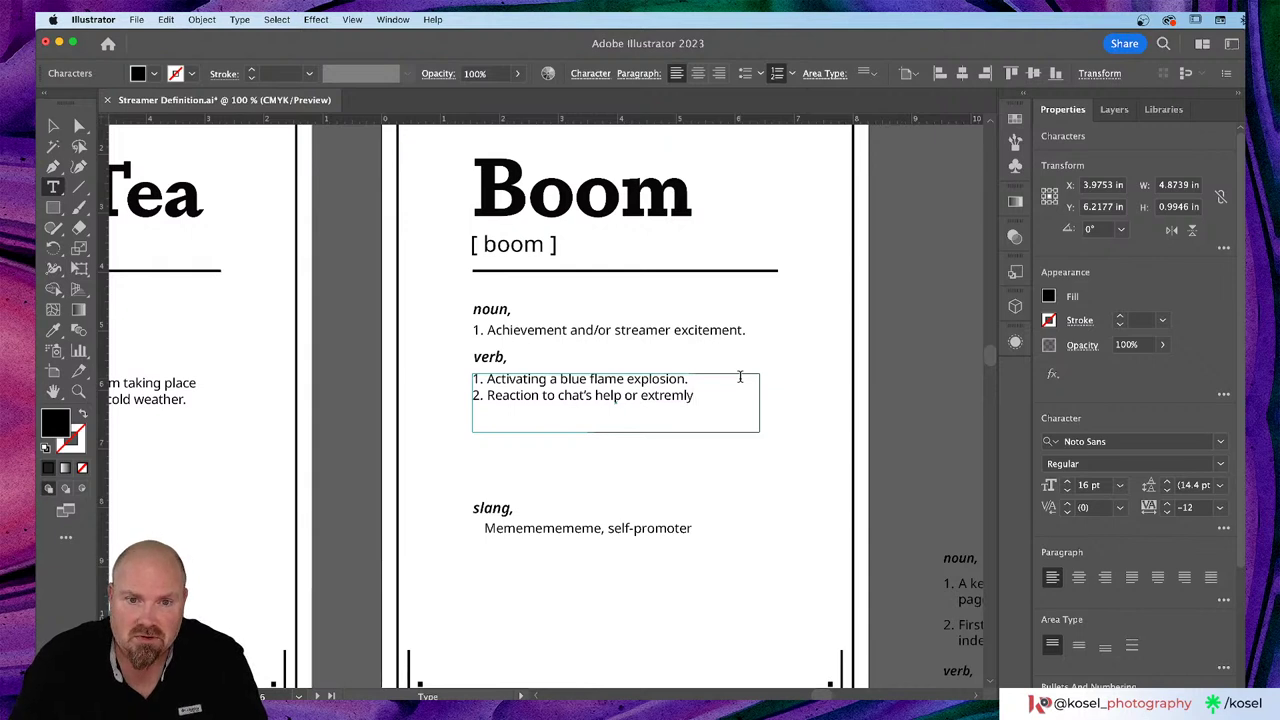
type(" funny")
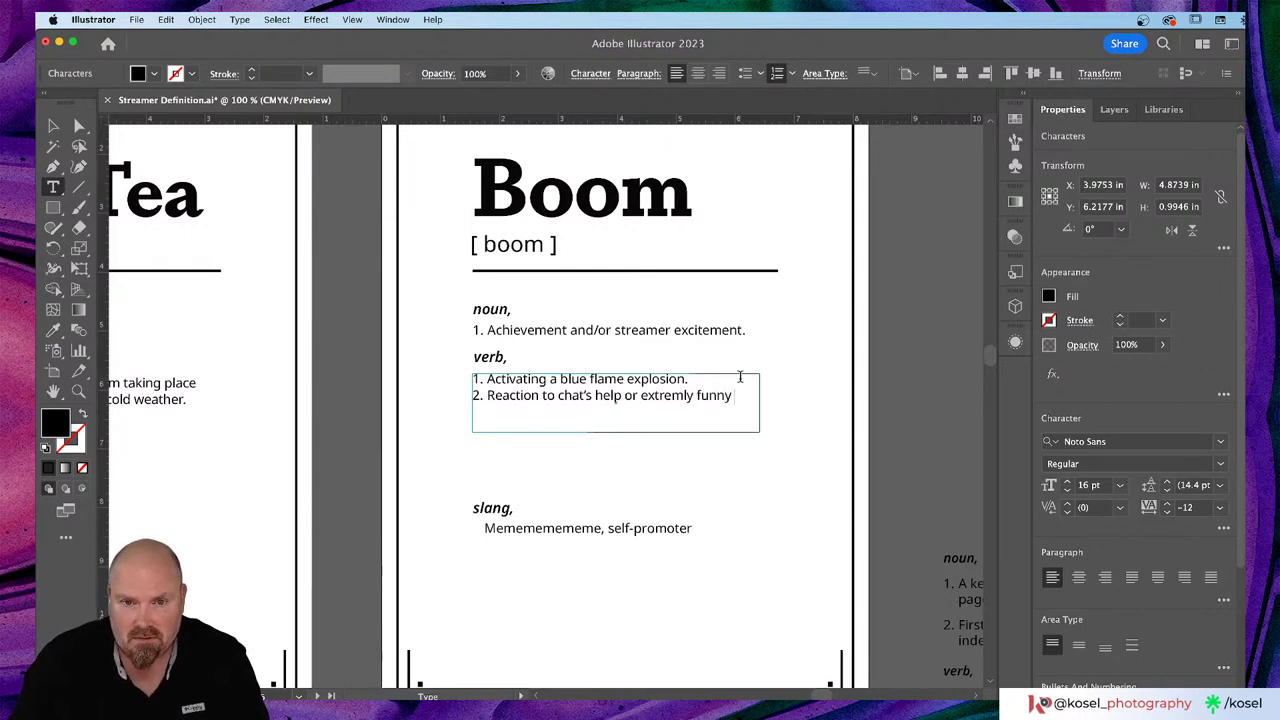
type(" comments.")
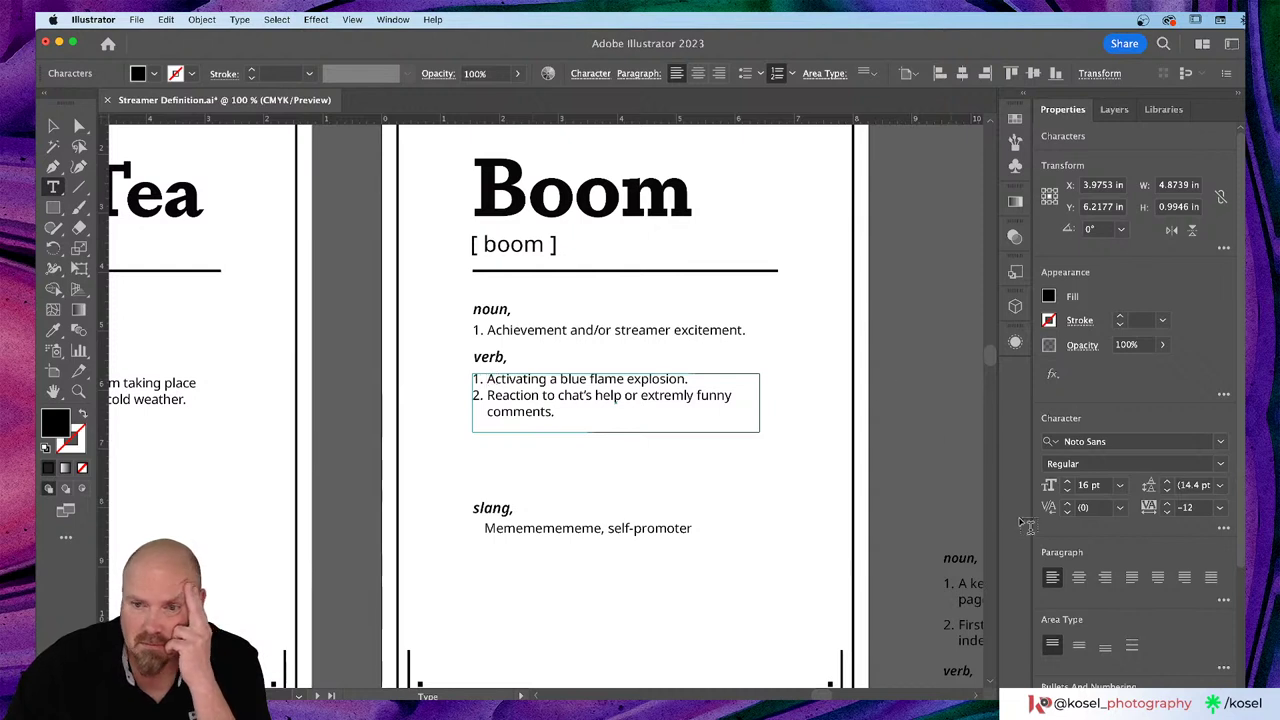
Step: Increase the paragraph spacing between the first and second verb definitions on Boom
scroll(1187, 442, "down", 3)
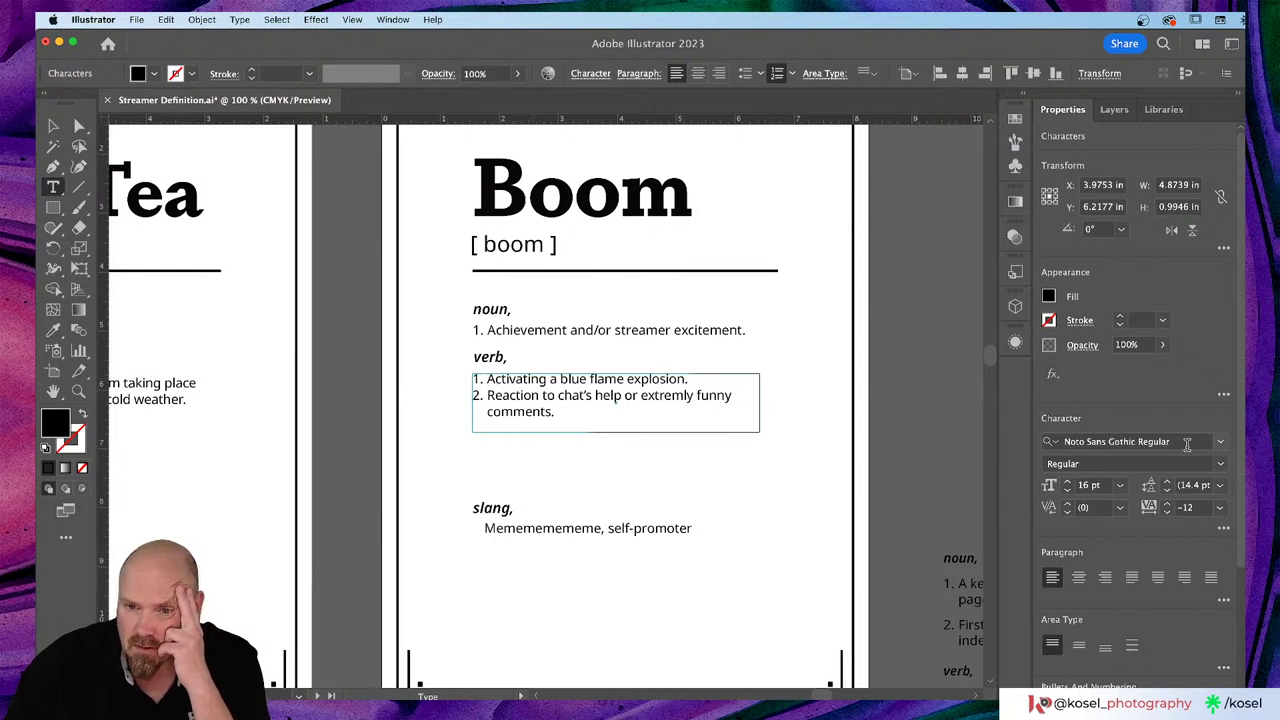
left_click(1224, 600)
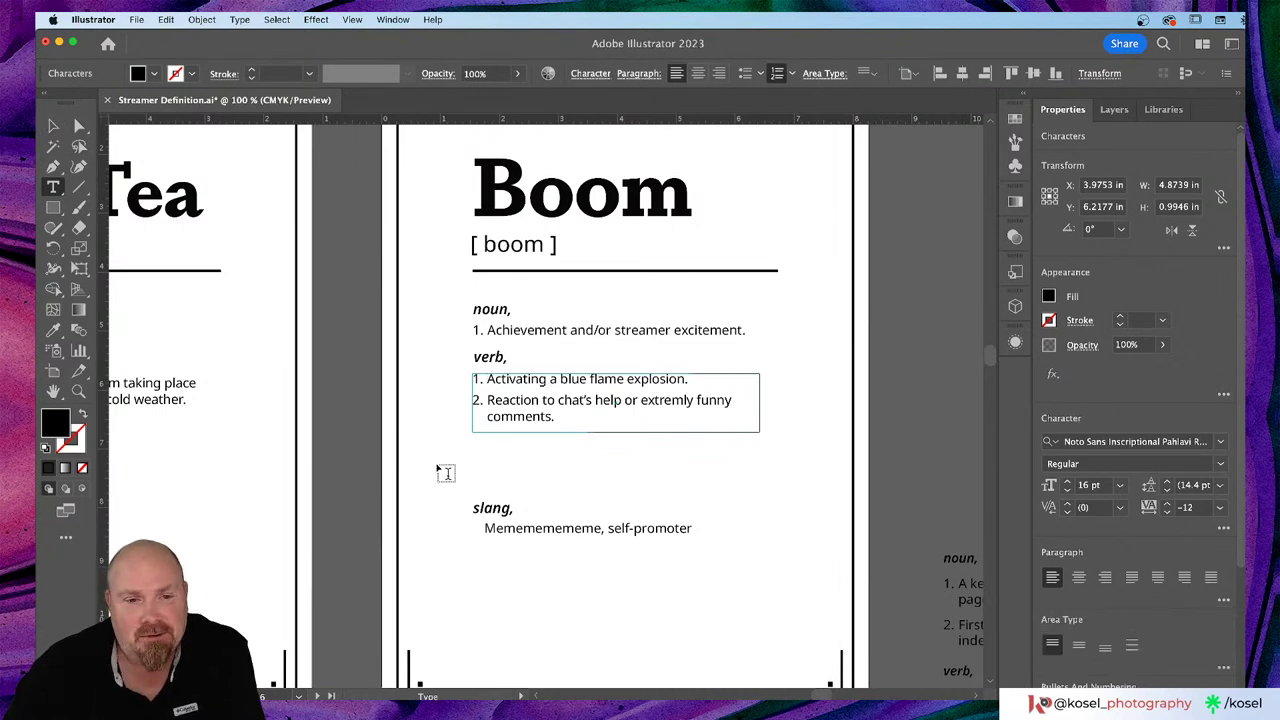
key("Escape")
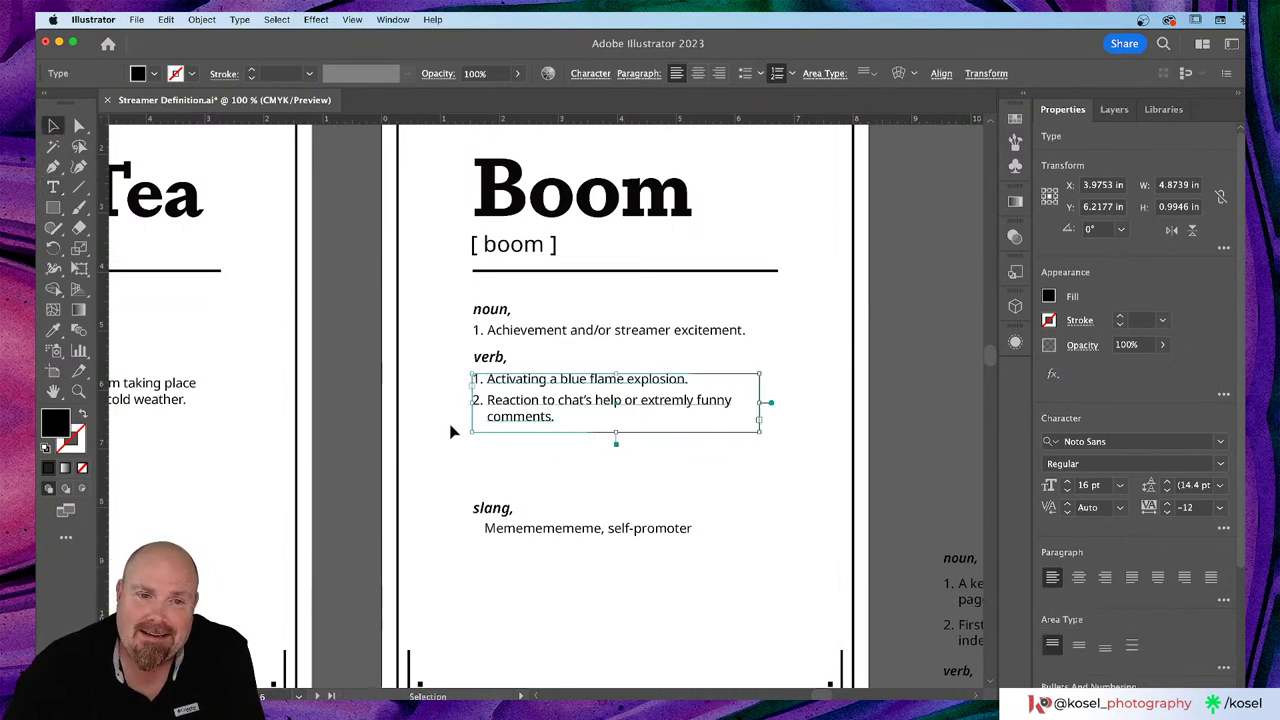
left_click(438, 440)
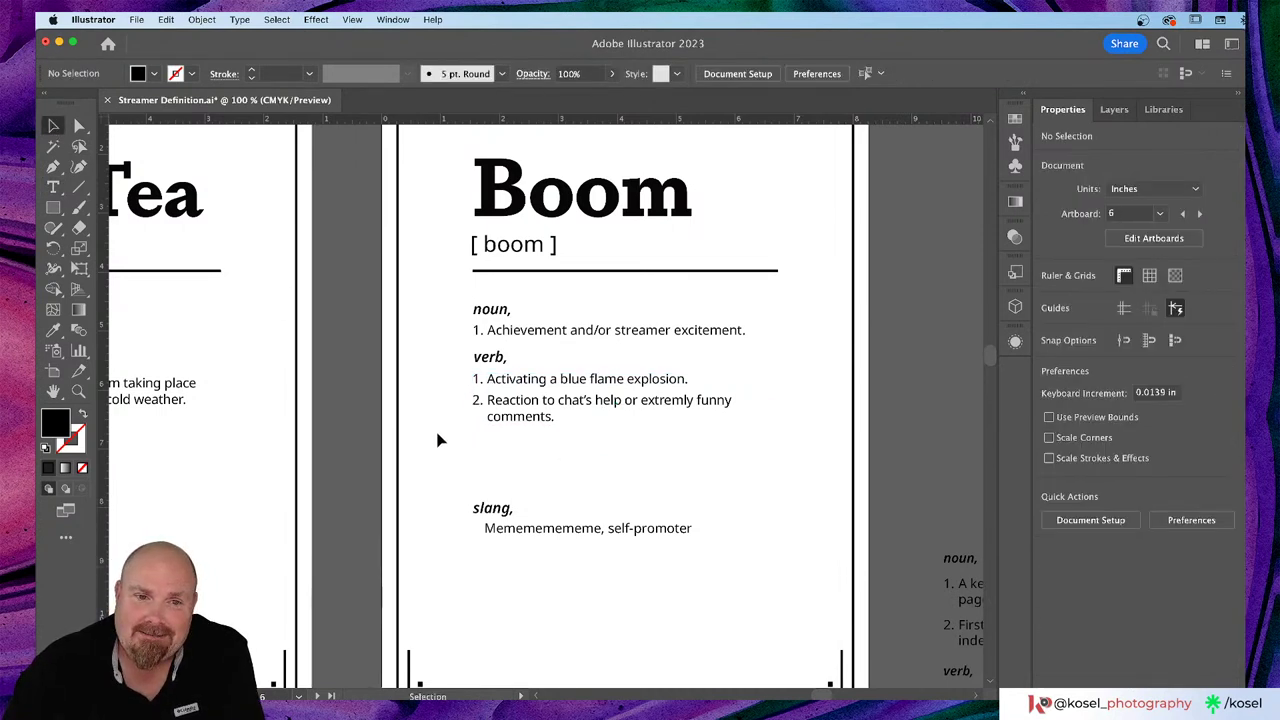
Step: Nudge the verb definition text frame on Boom slightly down to Y 6.2454 in
left_click(537, 405)
key("Down")
key("Down")
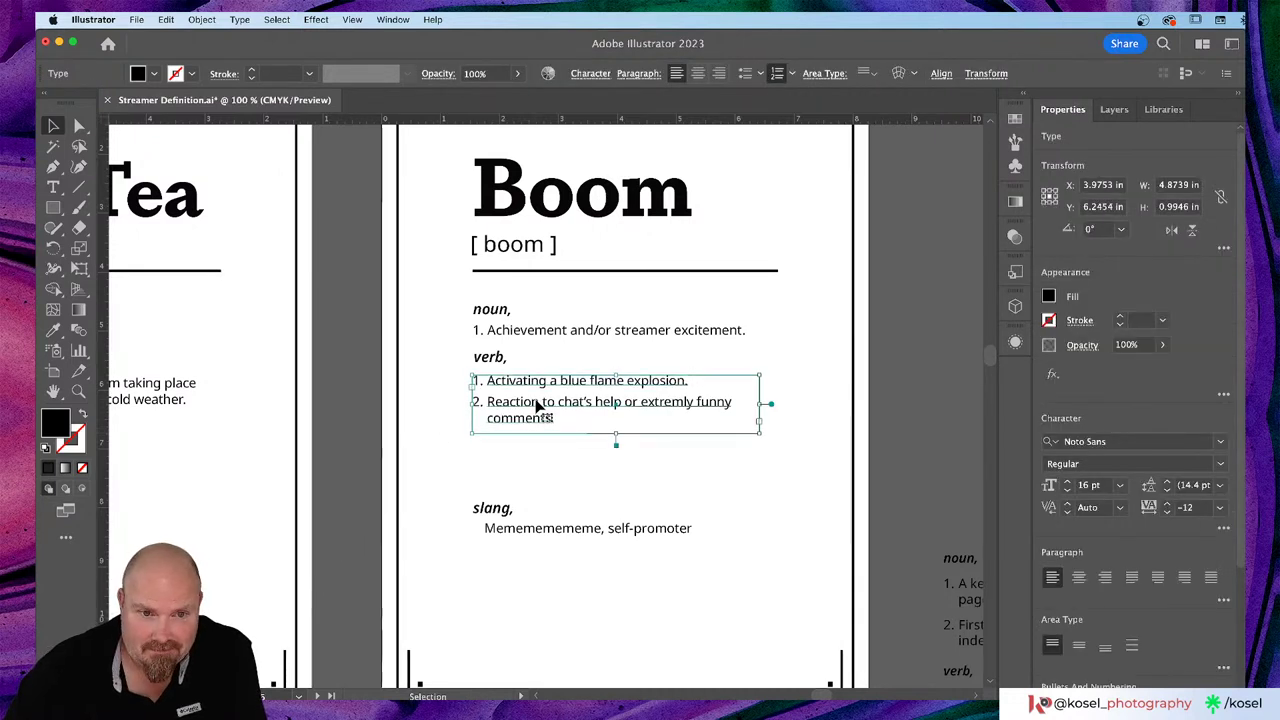
left_click(427, 430)
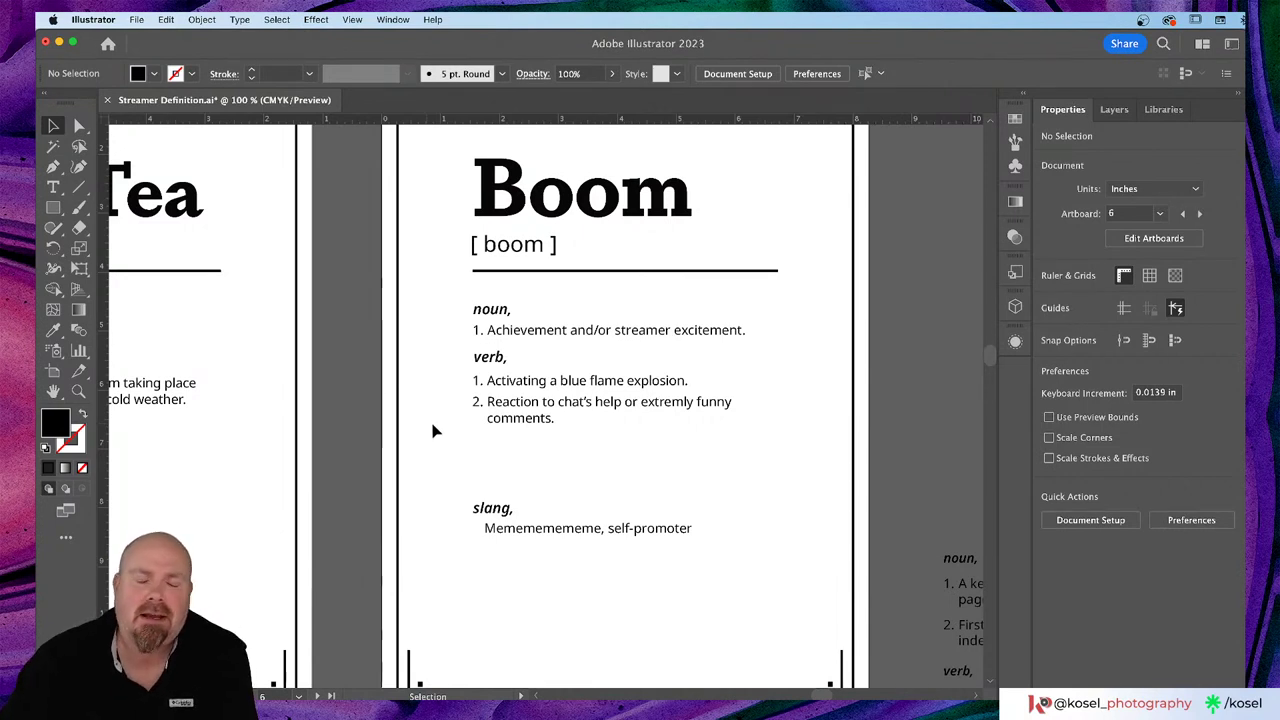
Step: Try to add more numbered lines below the second verb definition on Boom and extend its text frame downward
left_click(524, 421)
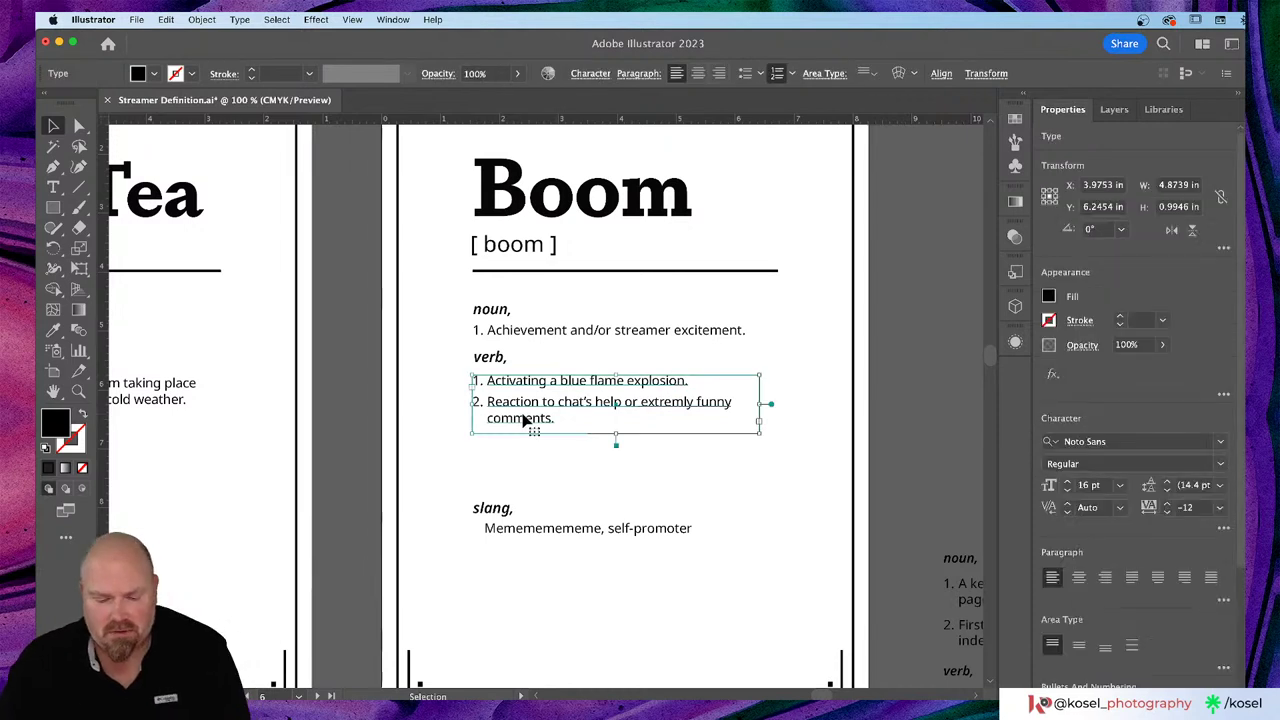
double_click(524, 420)
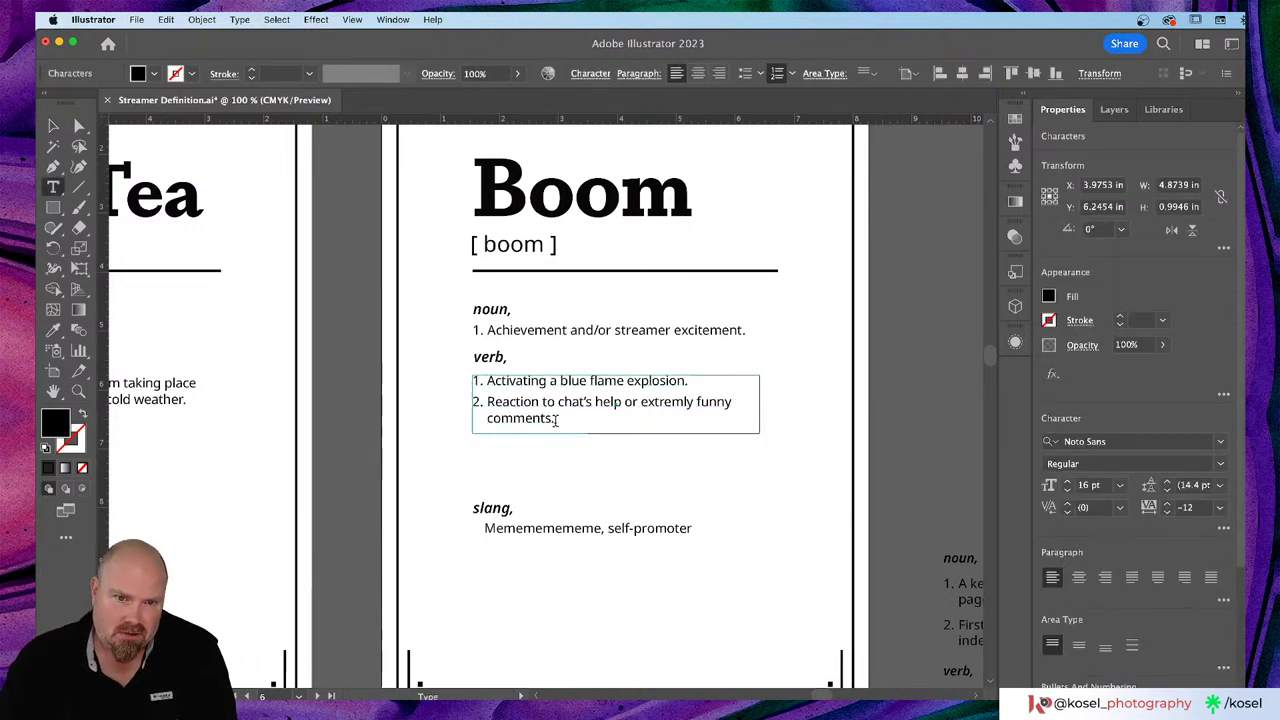
key("super+shift+a")
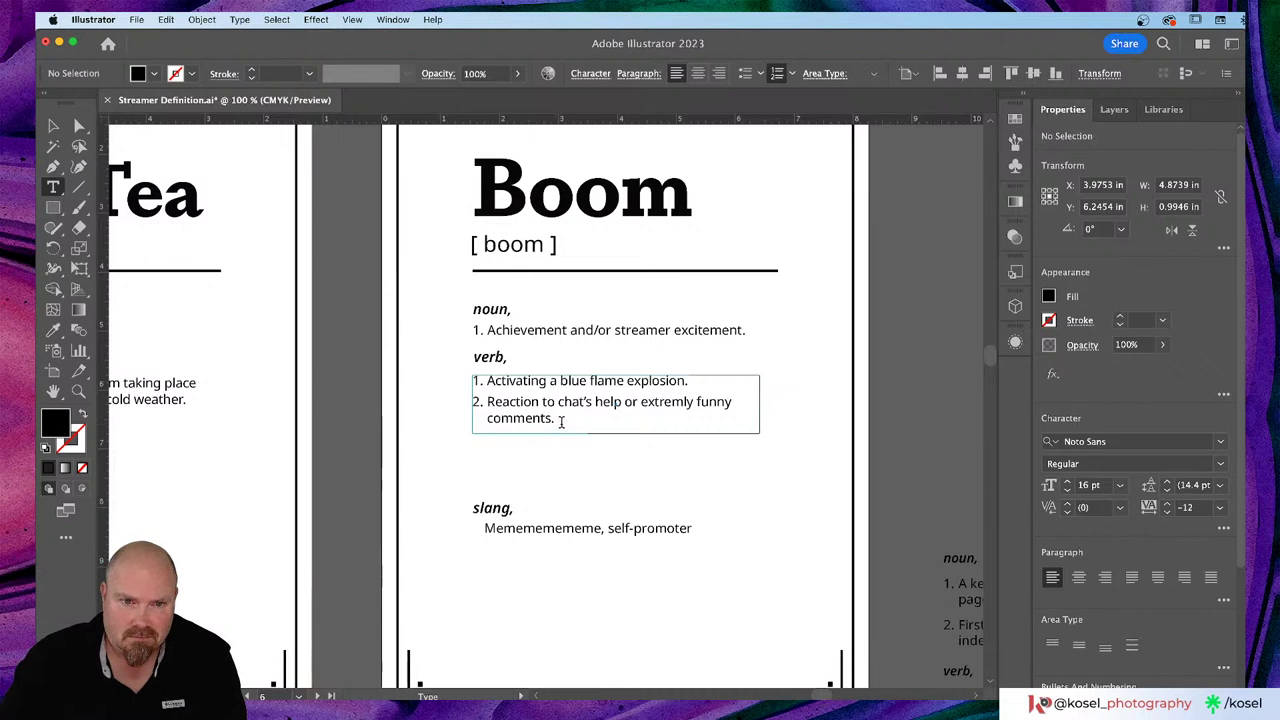
left_click(557, 419)
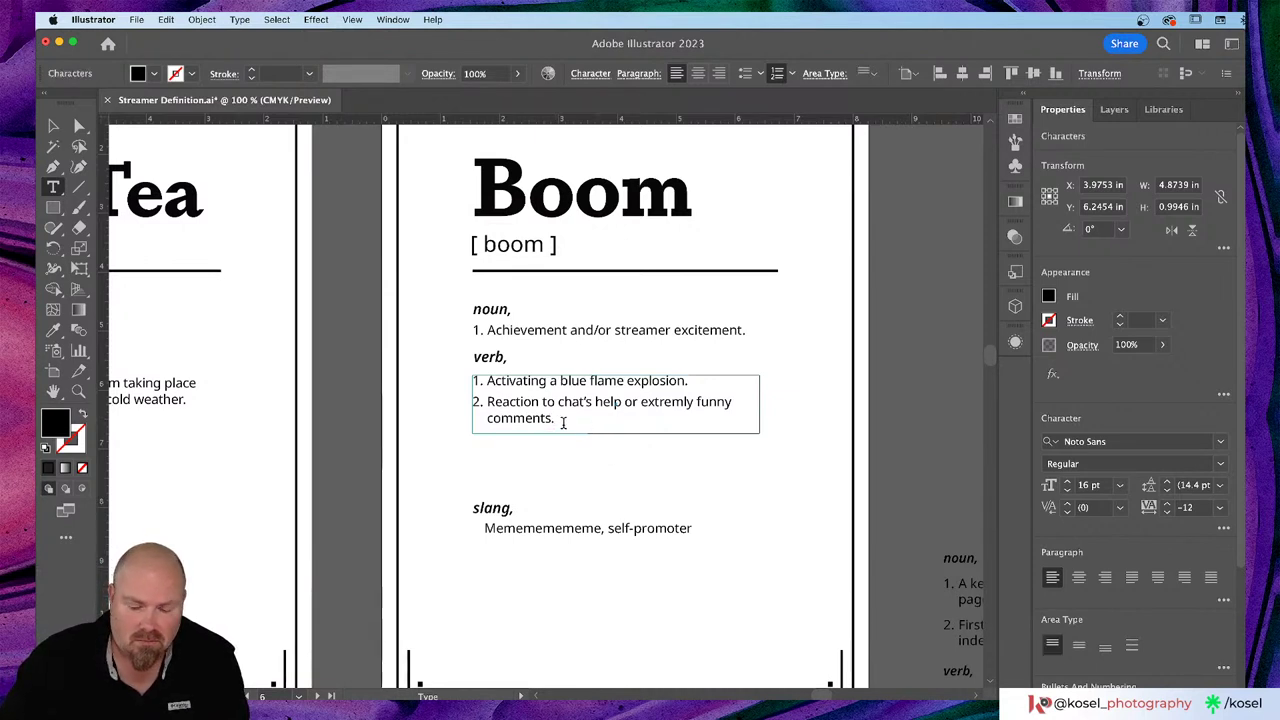
key("super+shift+a")
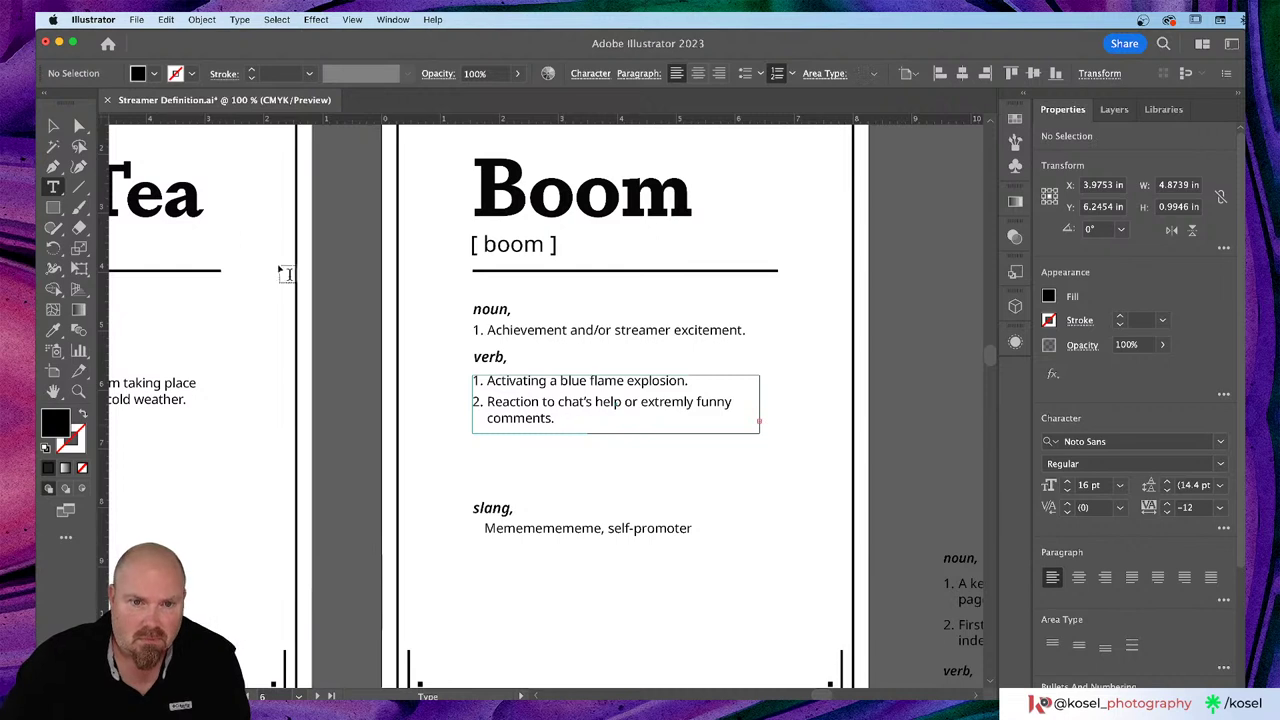
left_click(53, 125)
left_click(614, 434)
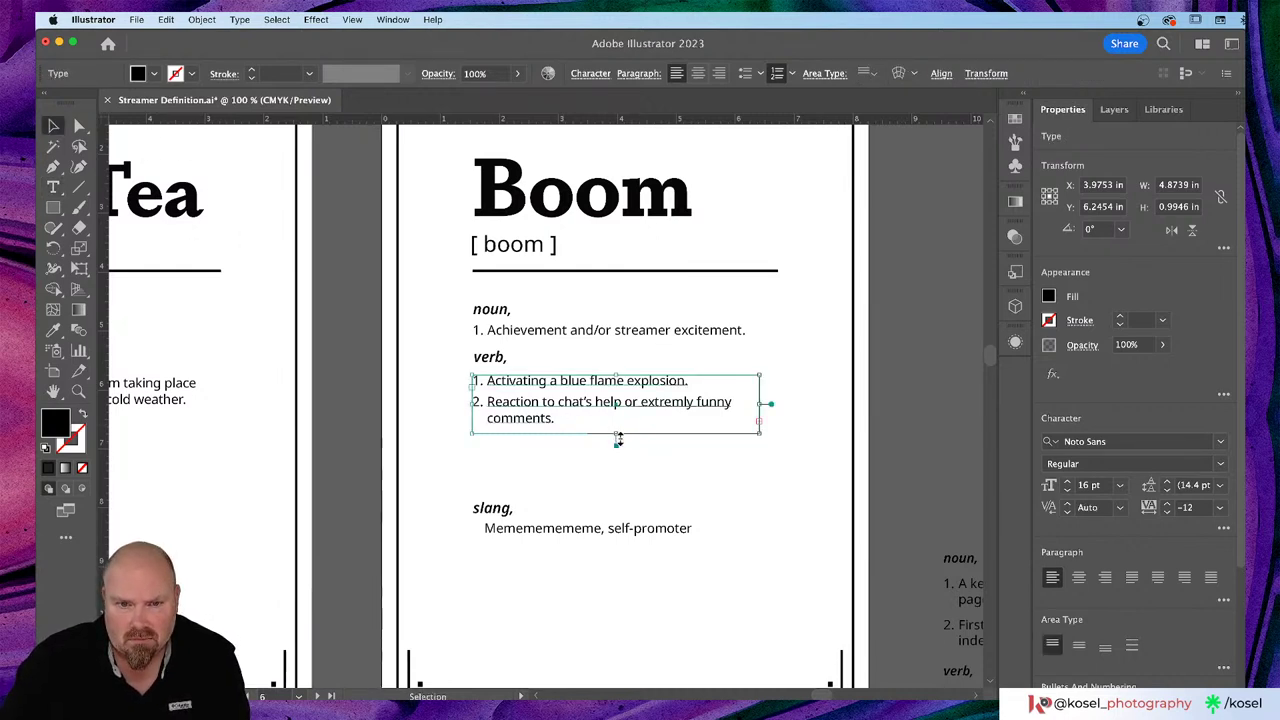
left_click_drag(615, 434, 614, 499)
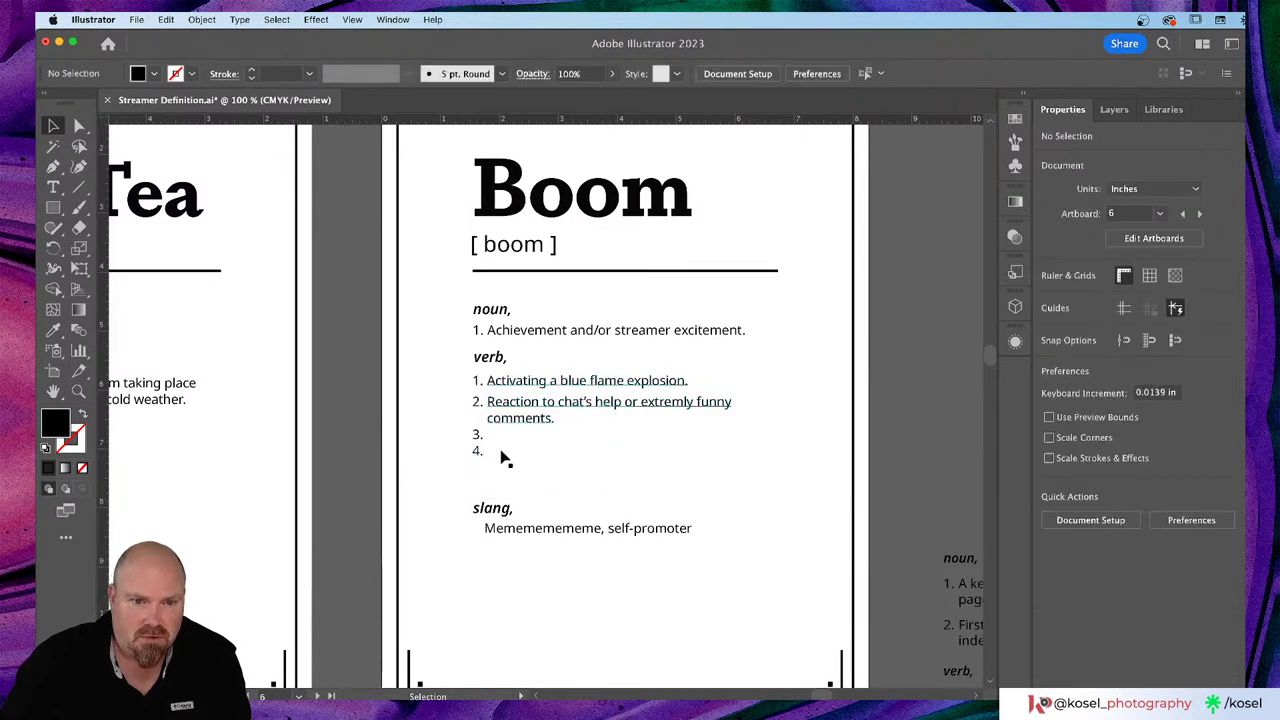
Step: Undo the stray placeholder text, the frame extension and the empty numbered lines on Boom
left_click(512, 410)
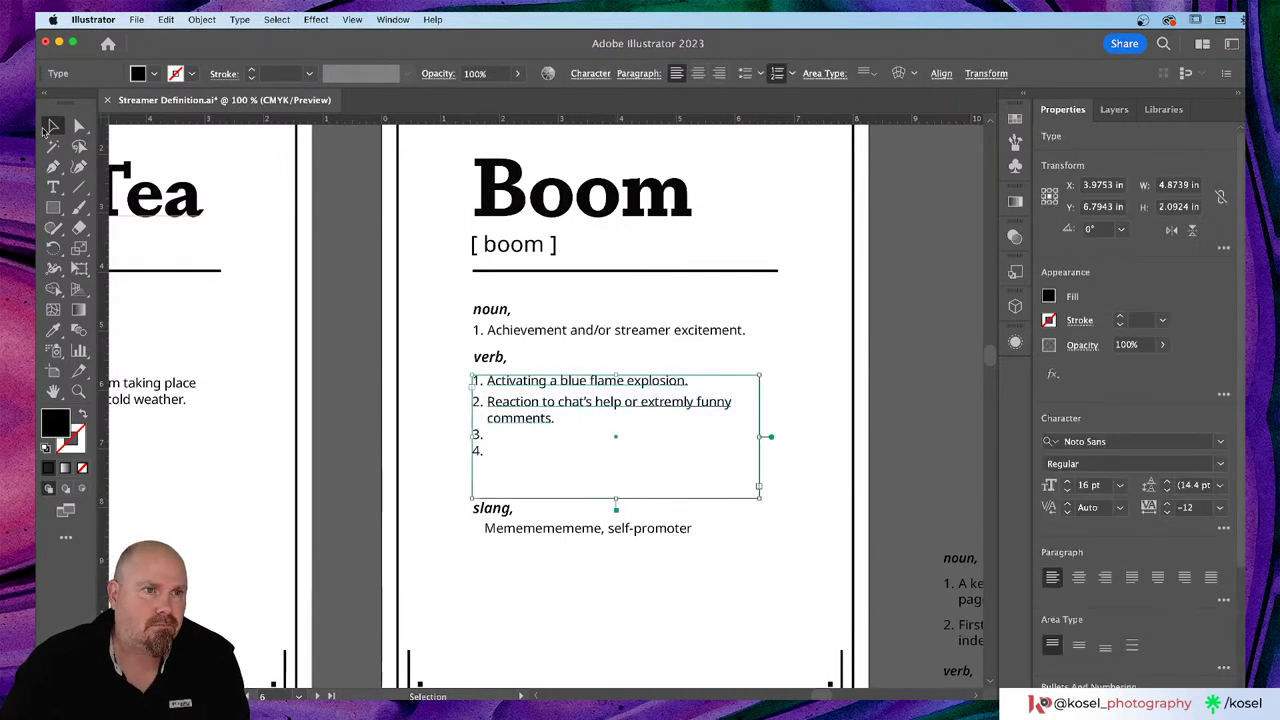
key("t")
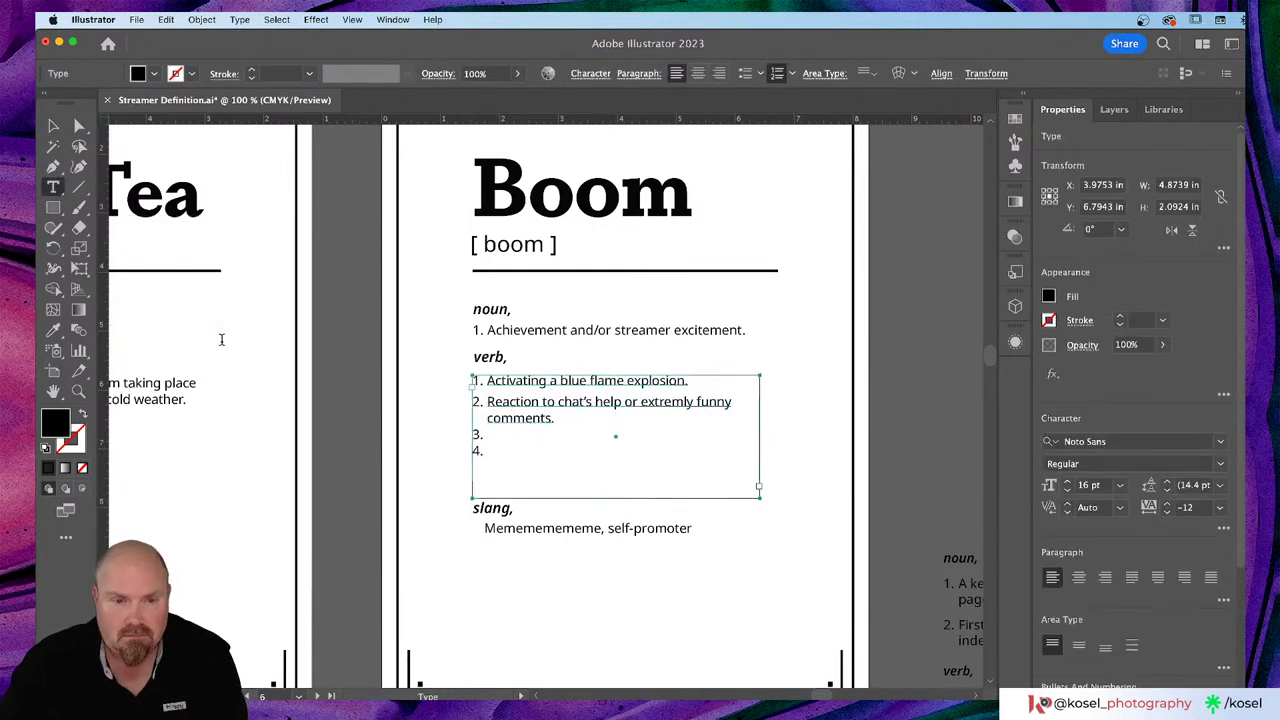
left_click(492, 453)
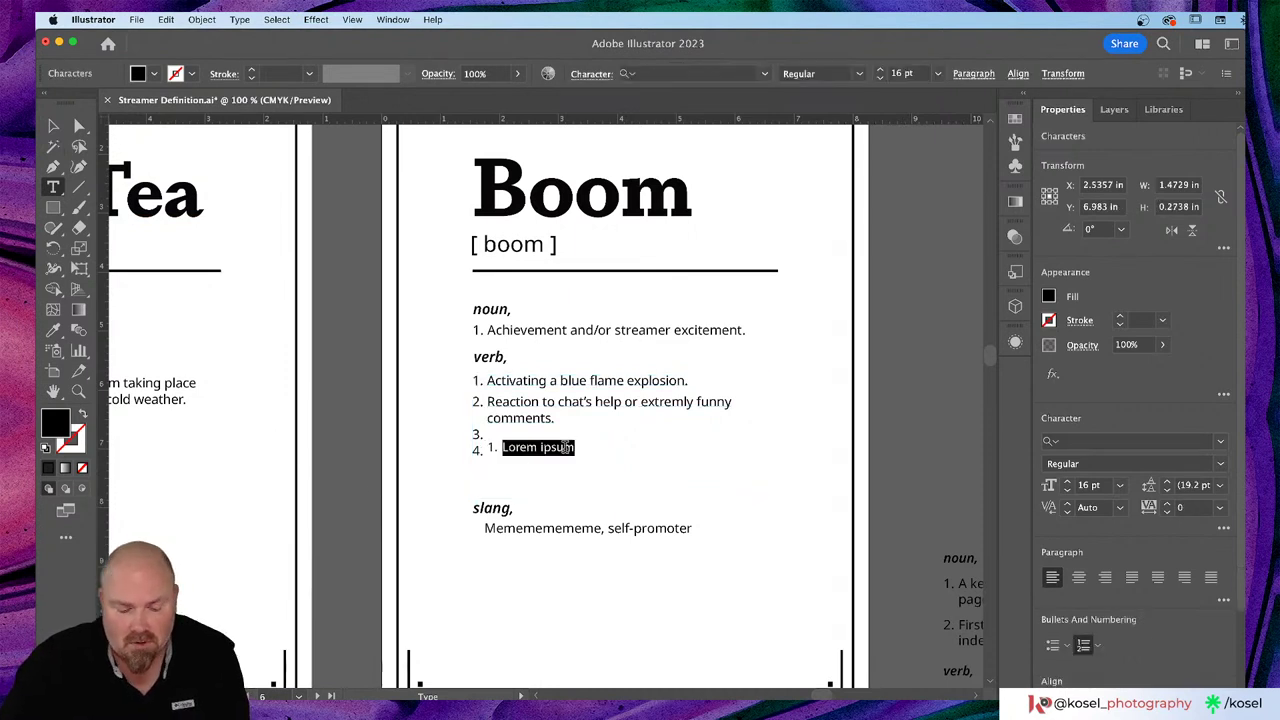
key("super+z")
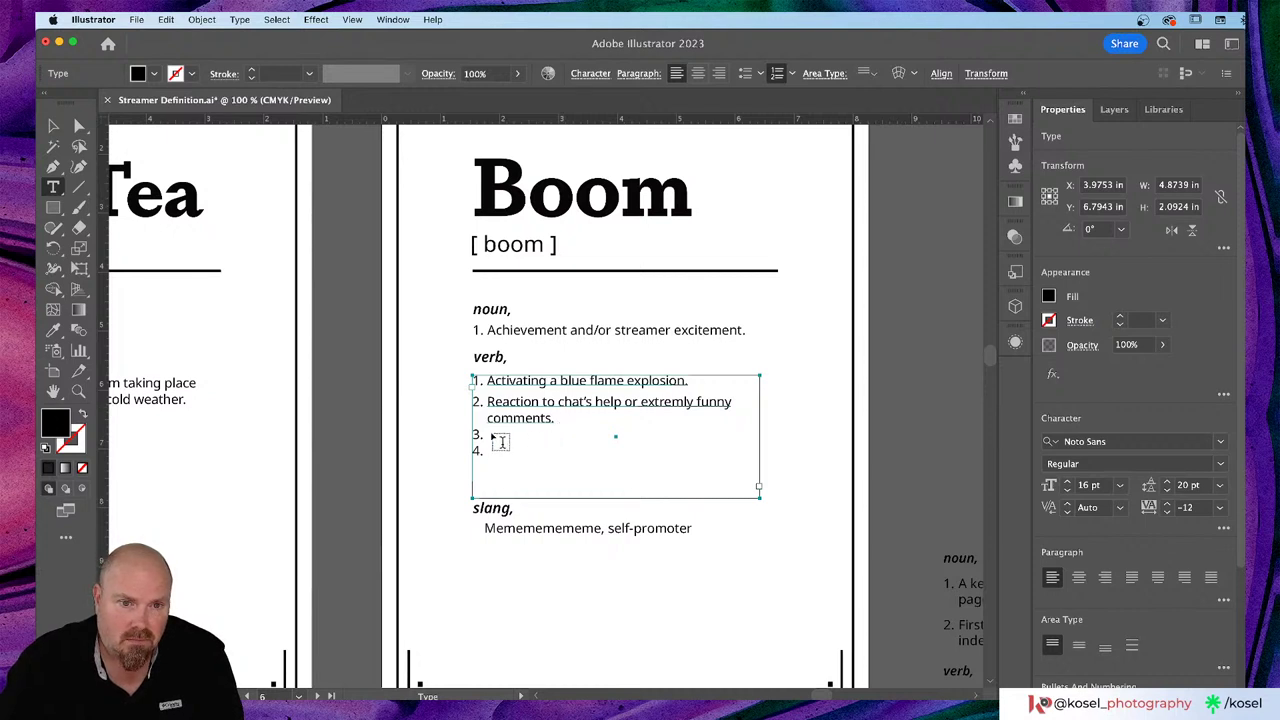
key("super+z")
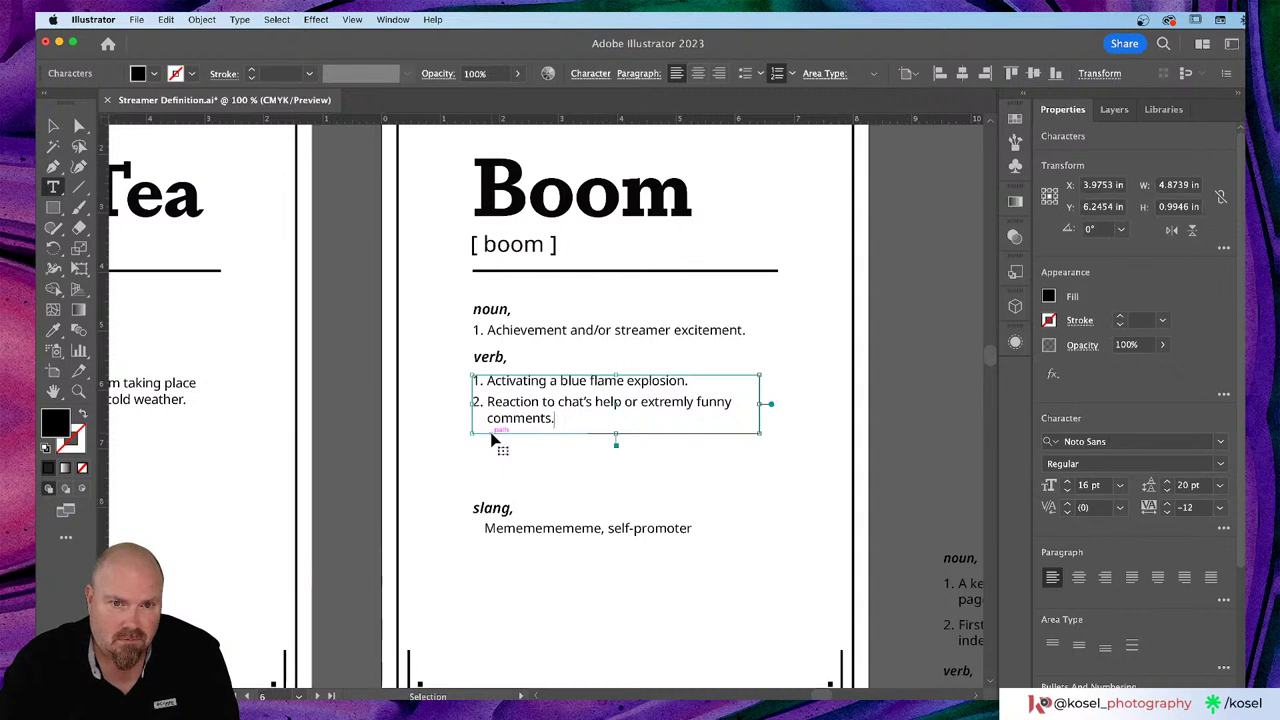
Step: Extend the verb definition text frame on Boom downward to about 2.05 in tall, ending just above the slang heading
left_click(53, 125)
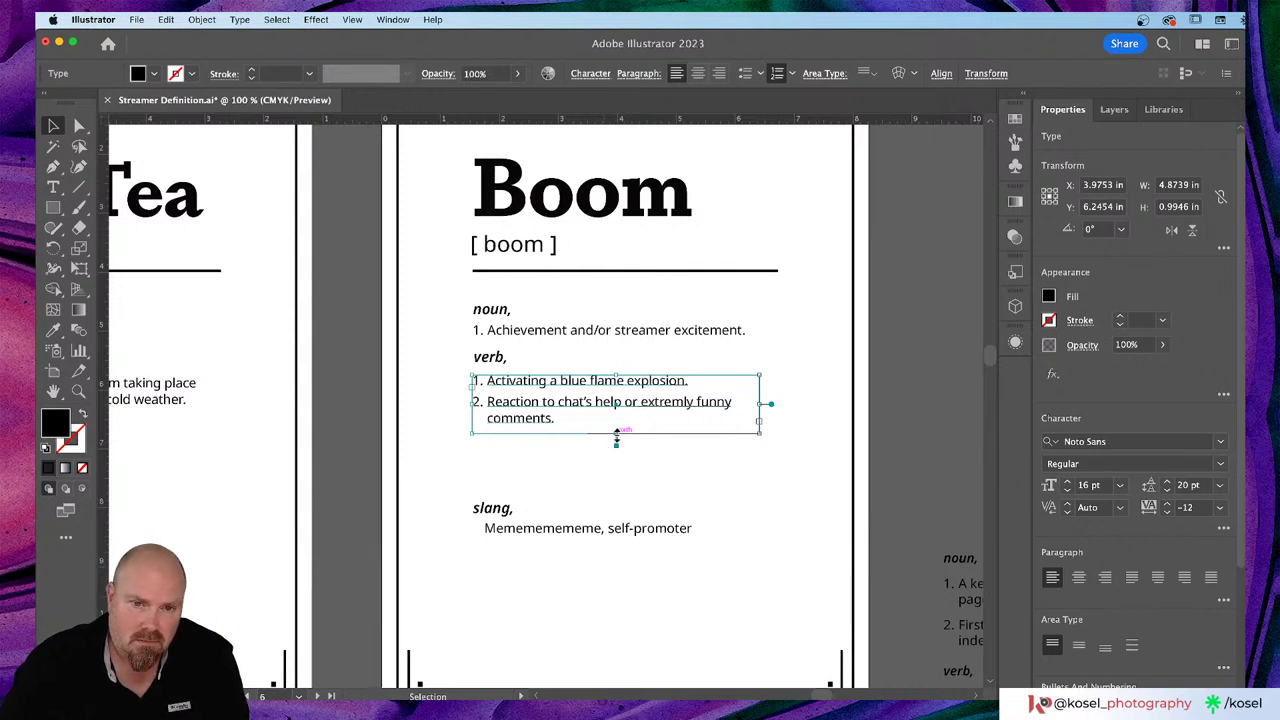
left_click_drag(616, 437, 616, 497)
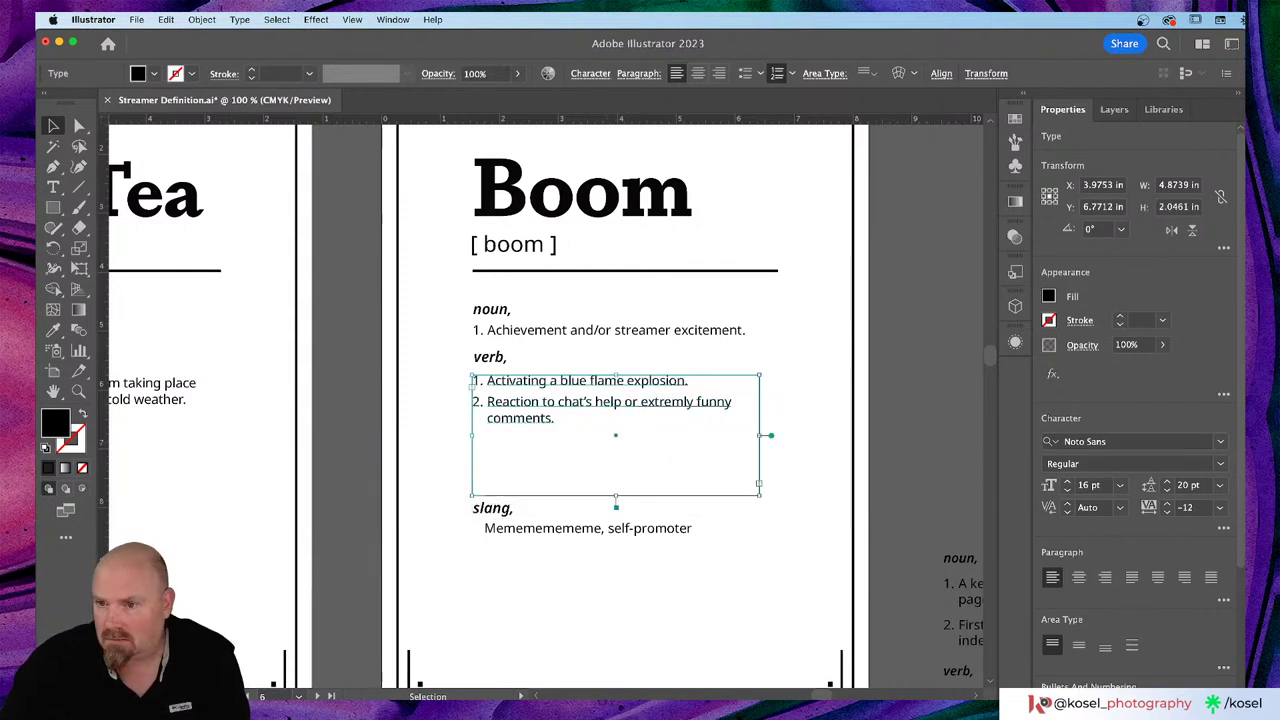
key("super+Tab")
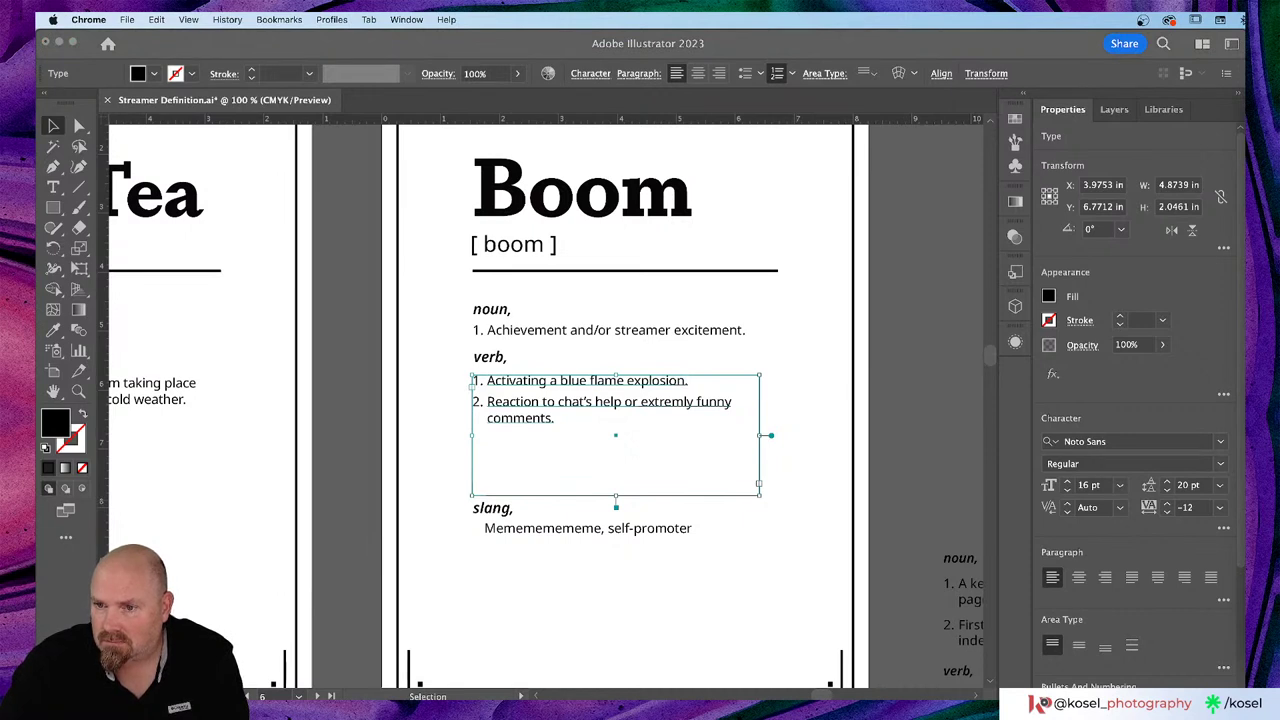
right_click(1218, 490)
key("Escape")
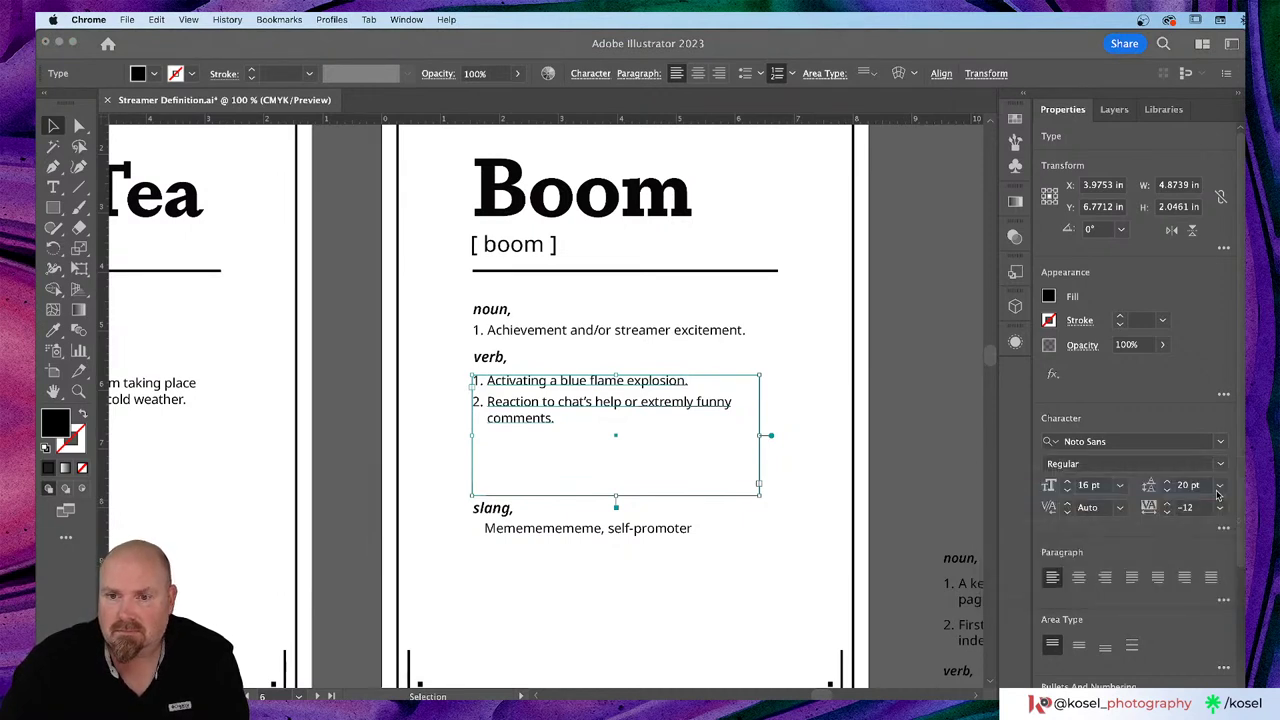
left_click(526, 420)
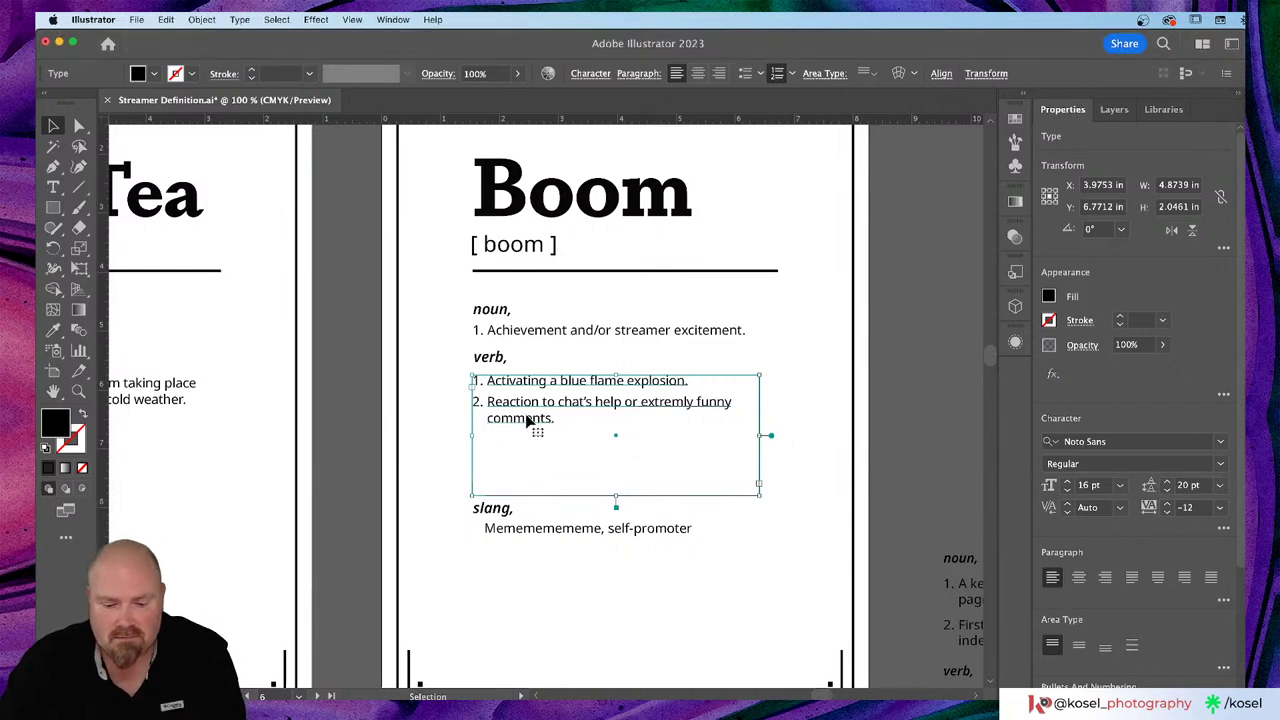
Step: Add a third verb definition on Boom reading "An announcement, celebration that has to be shared with the chat."
double_click(526, 420)
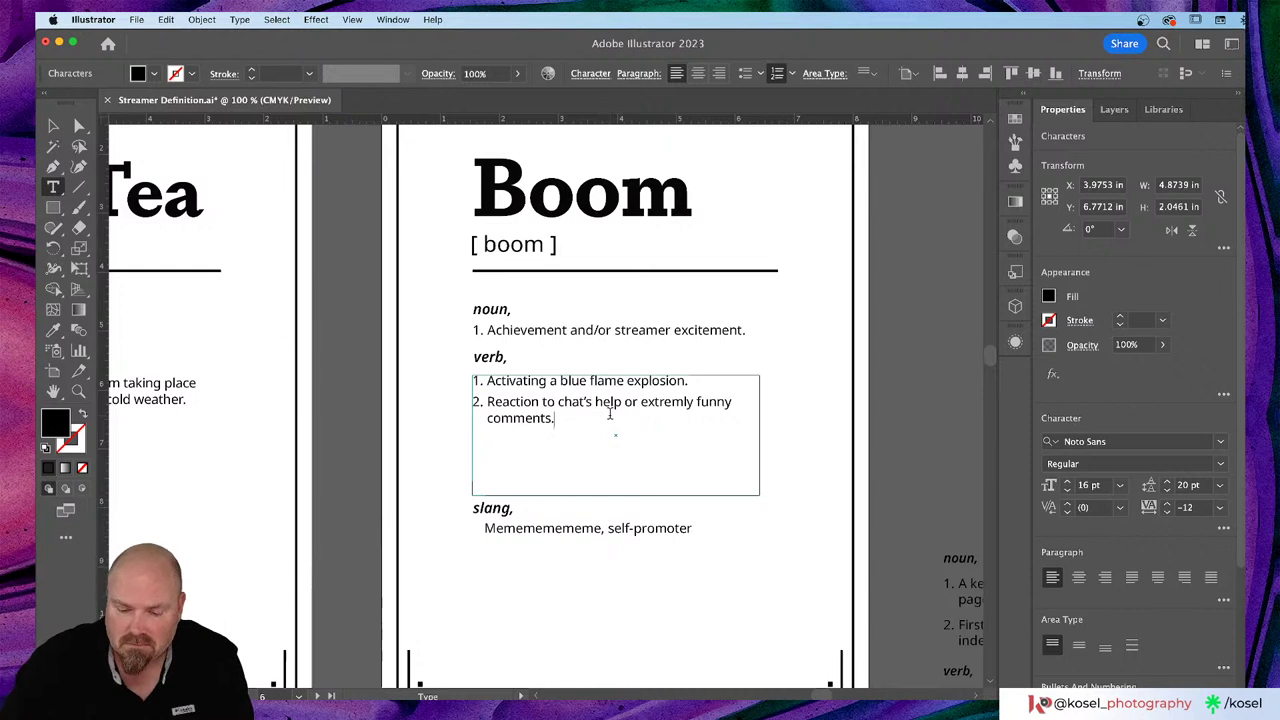
key("Return")
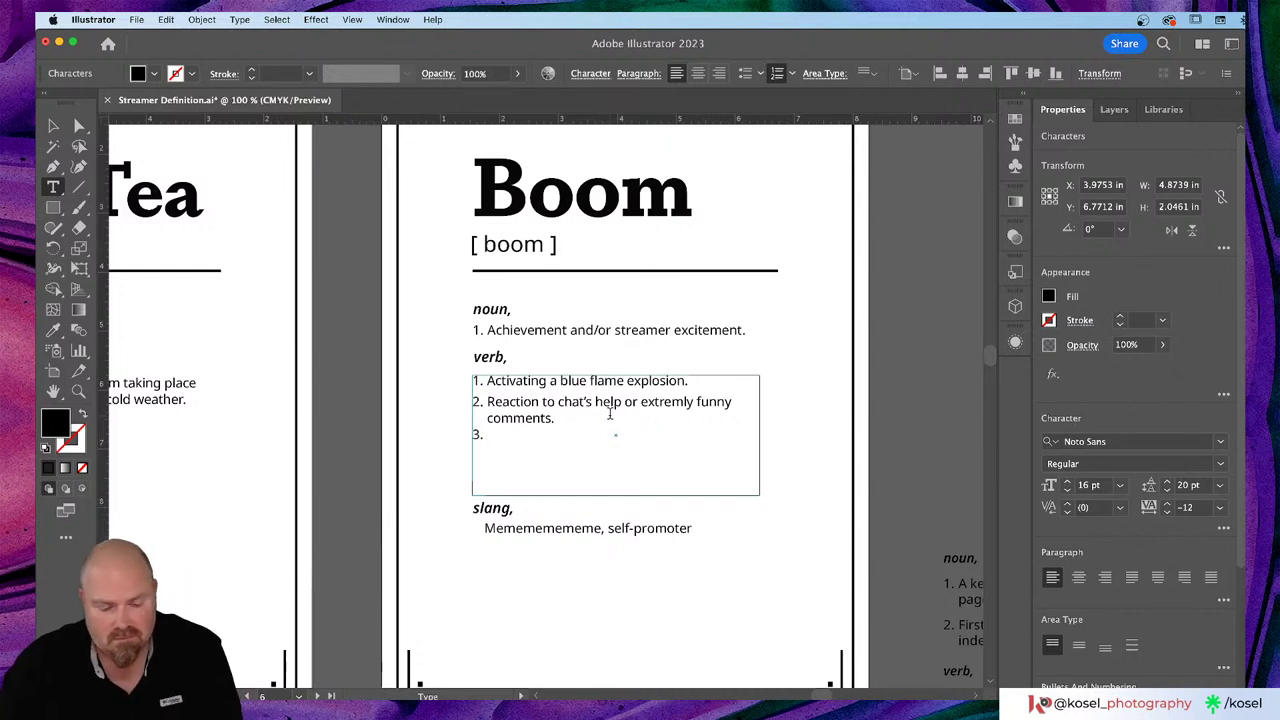
type("An announcement, celebration that has to be shared with the chat")
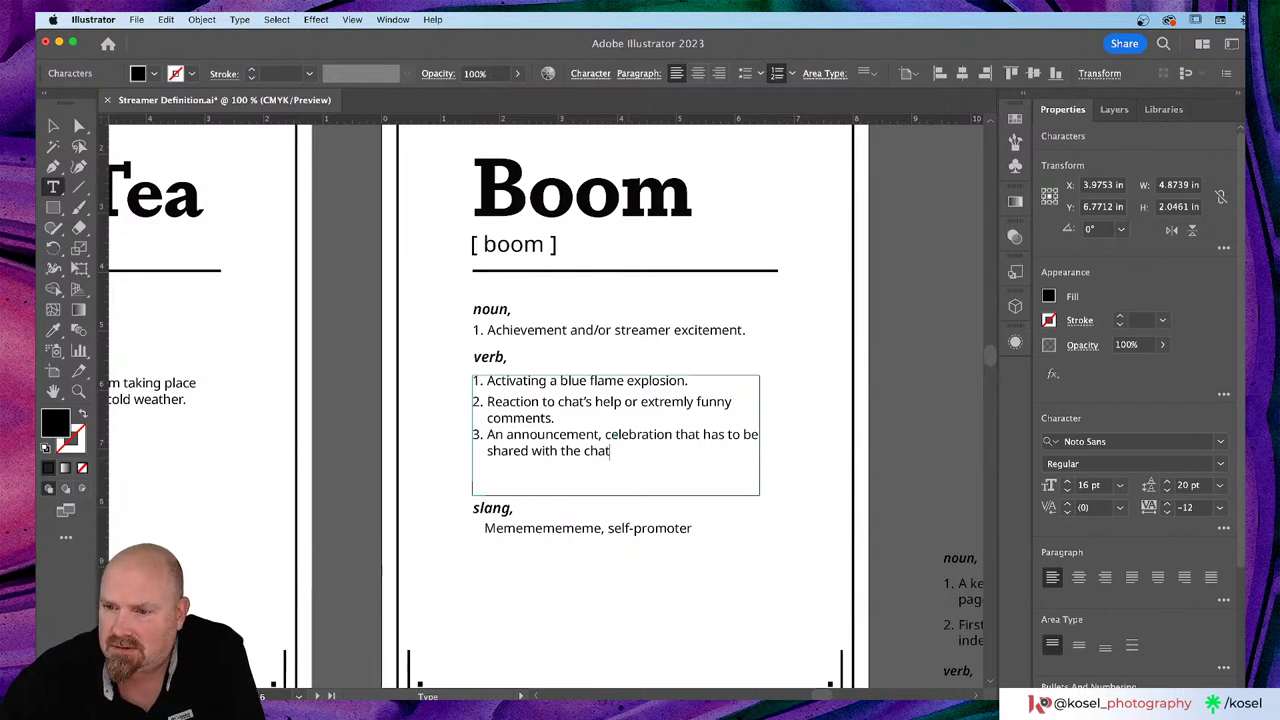
key("super+Tab")
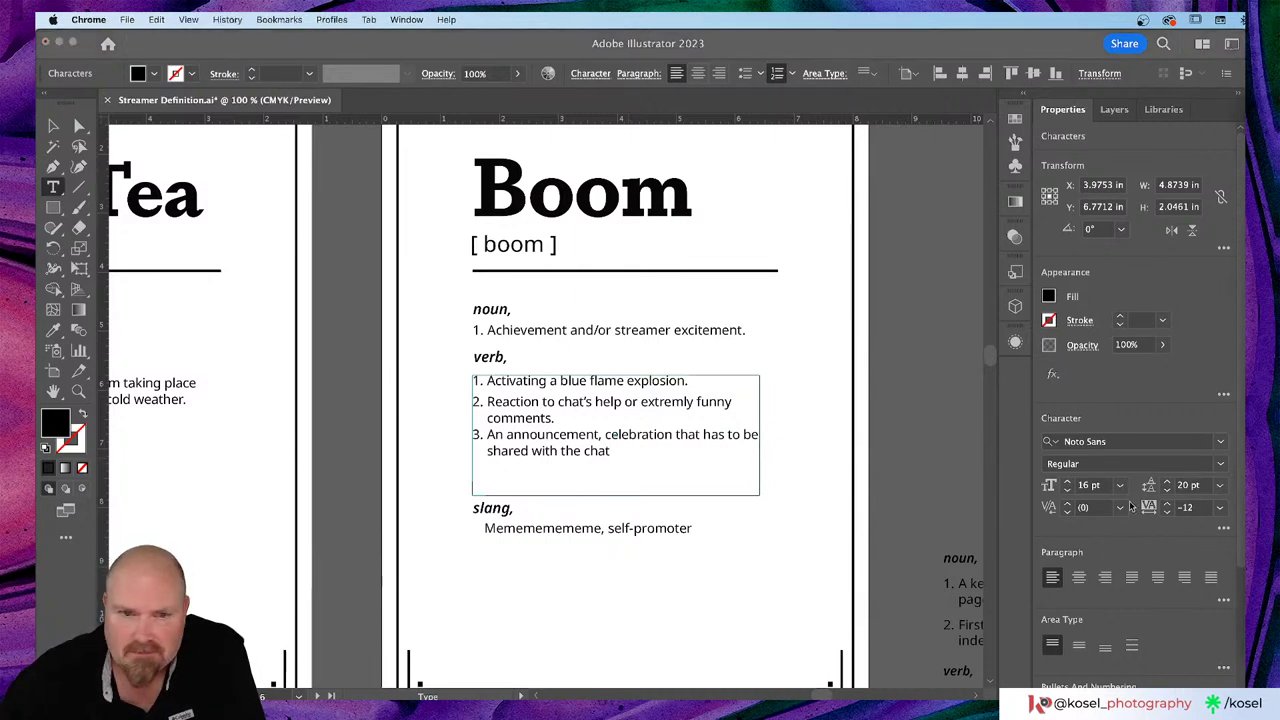
key("super+Tab")
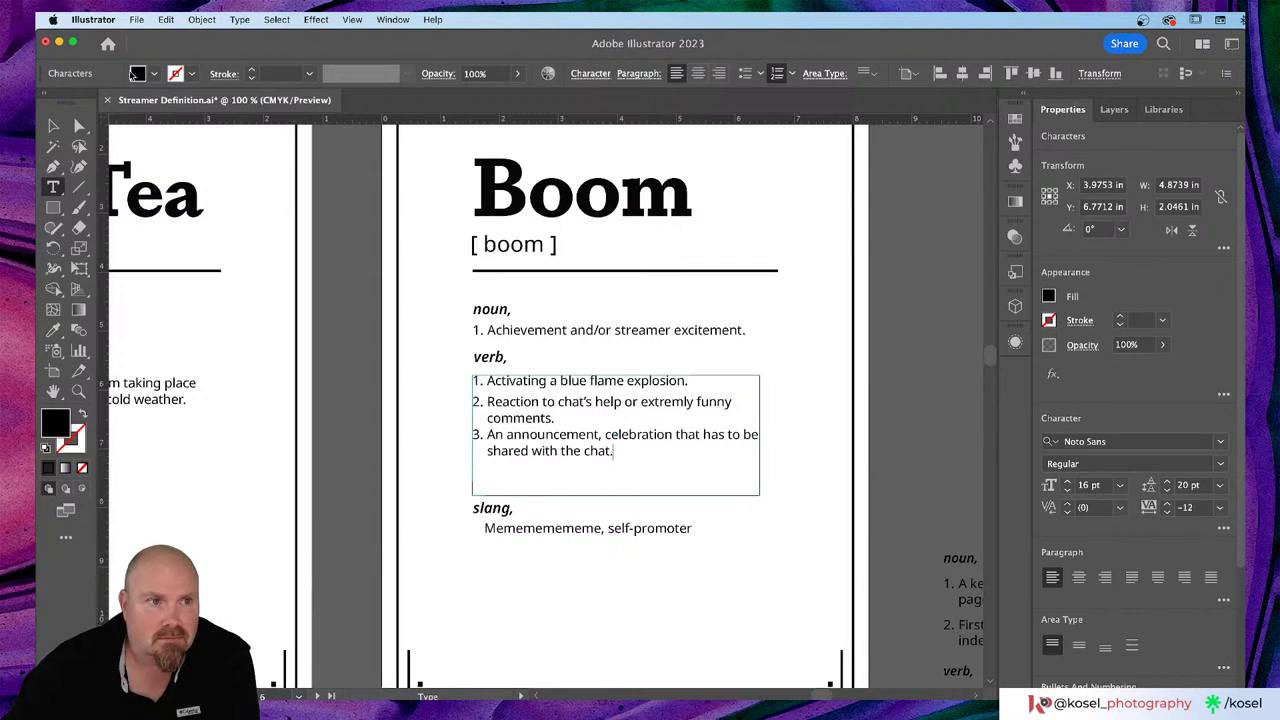
Step: Shorten the verb definition text frame on Boom to about 1.61 in tall, ending just below the third definition
left_click(54, 125)
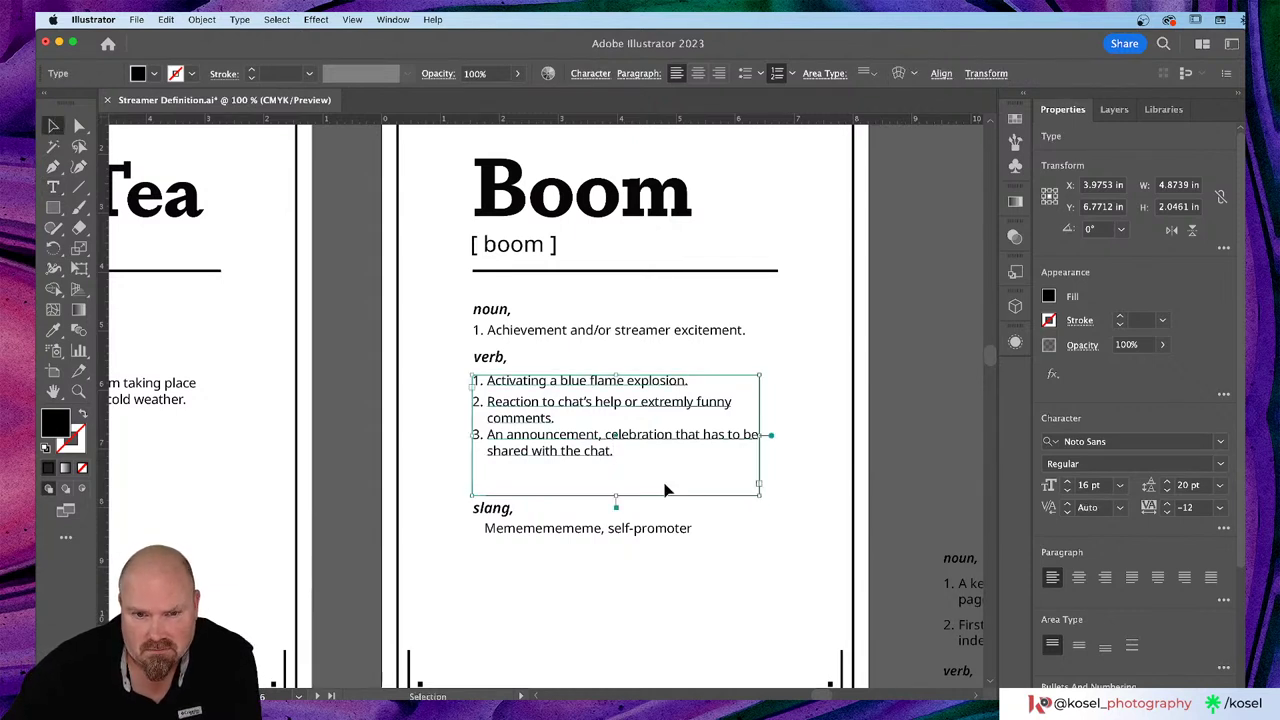
left_click_drag(617, 496, 615, 467)
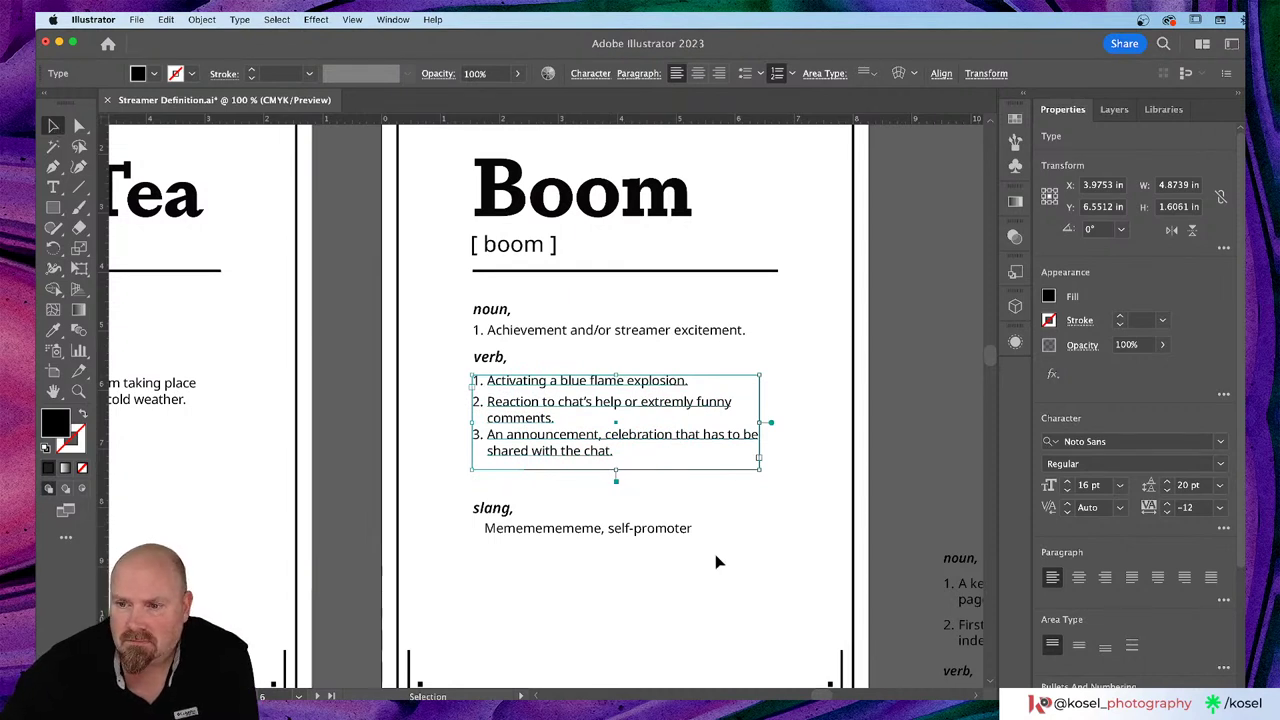
left_click(688, 580)
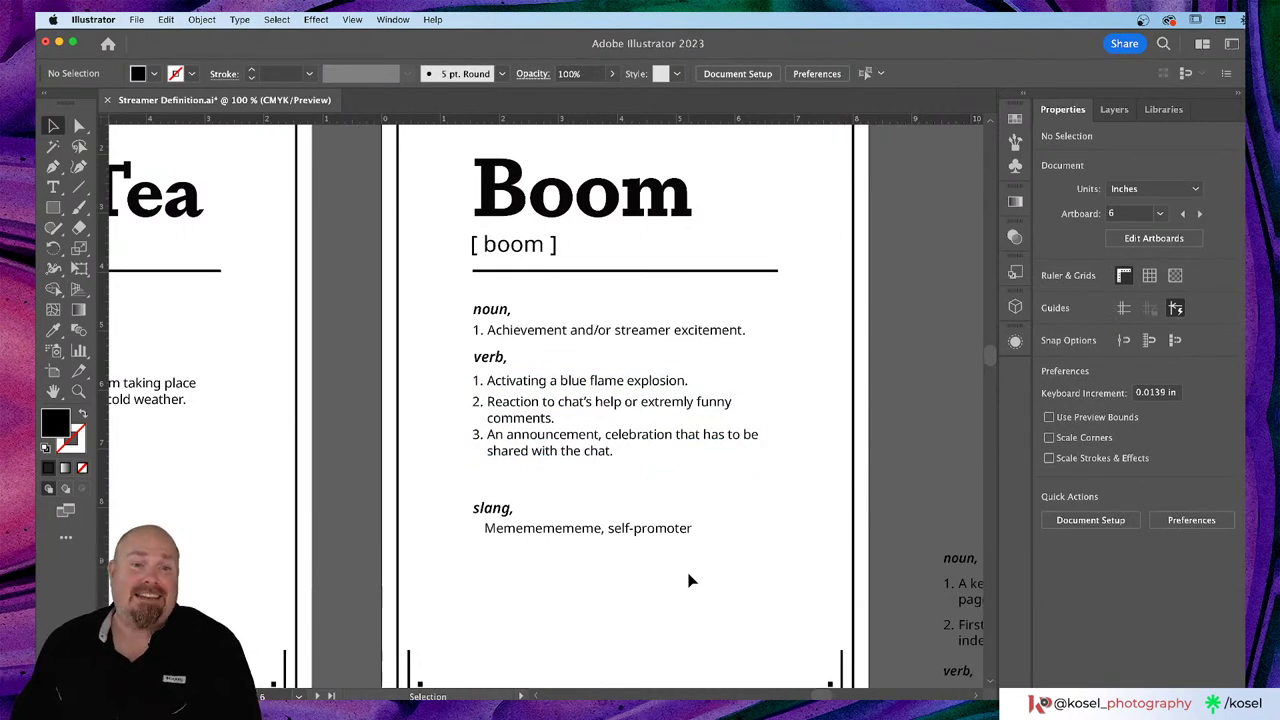
Step: Move the slang heading together with its text on Boom up to just below the third verb definition
left_click(507, 511)
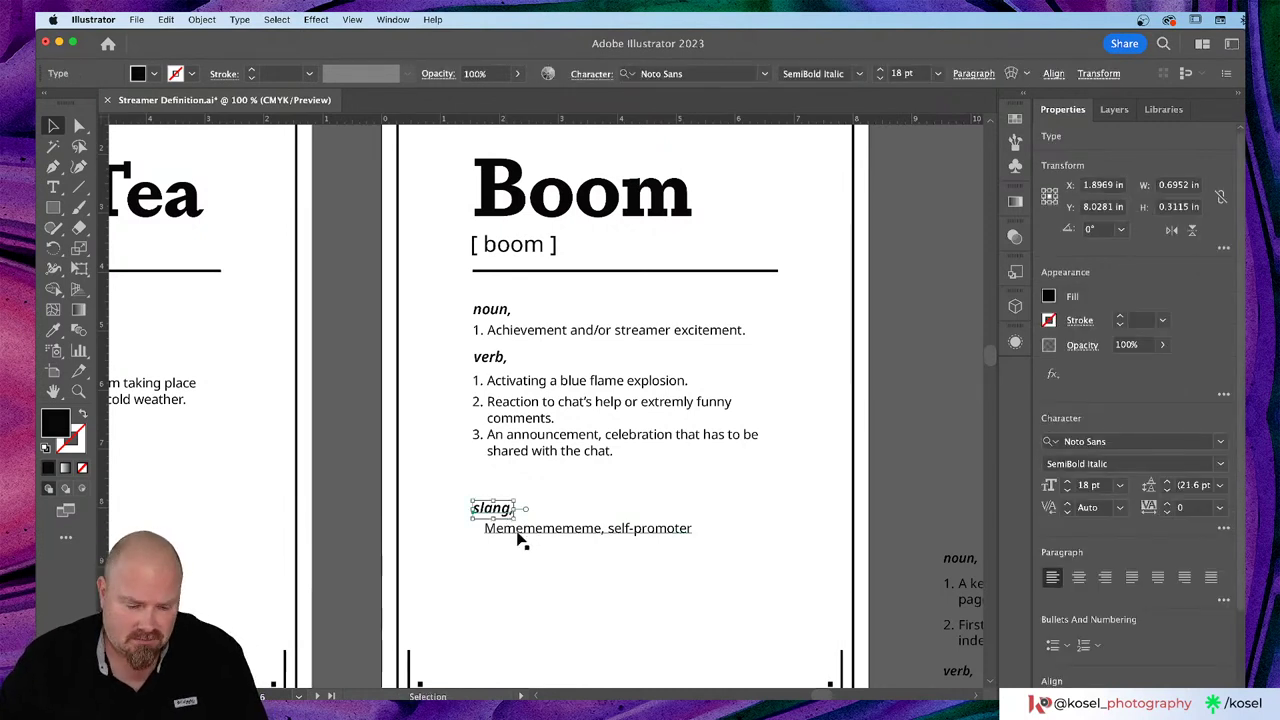
left_click(509, 535, "shift")
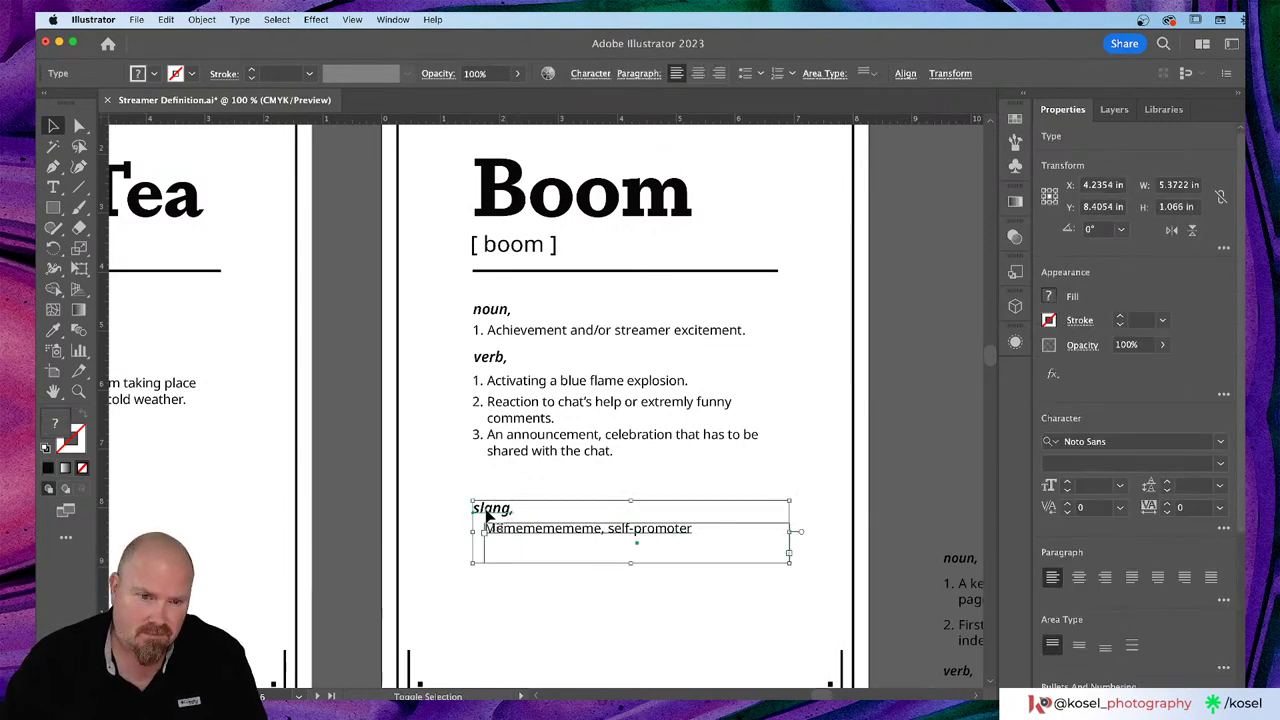
left_click_drag(494, 512, 495, 479)
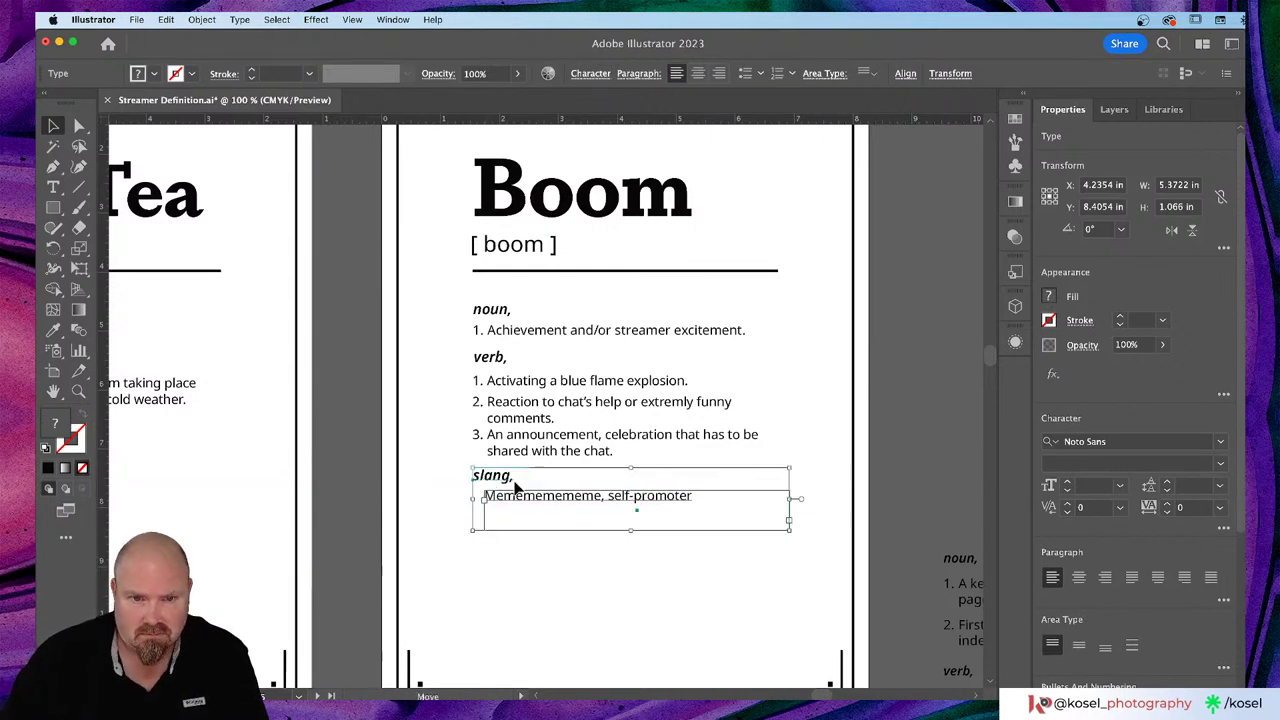
left_click(685, 591)
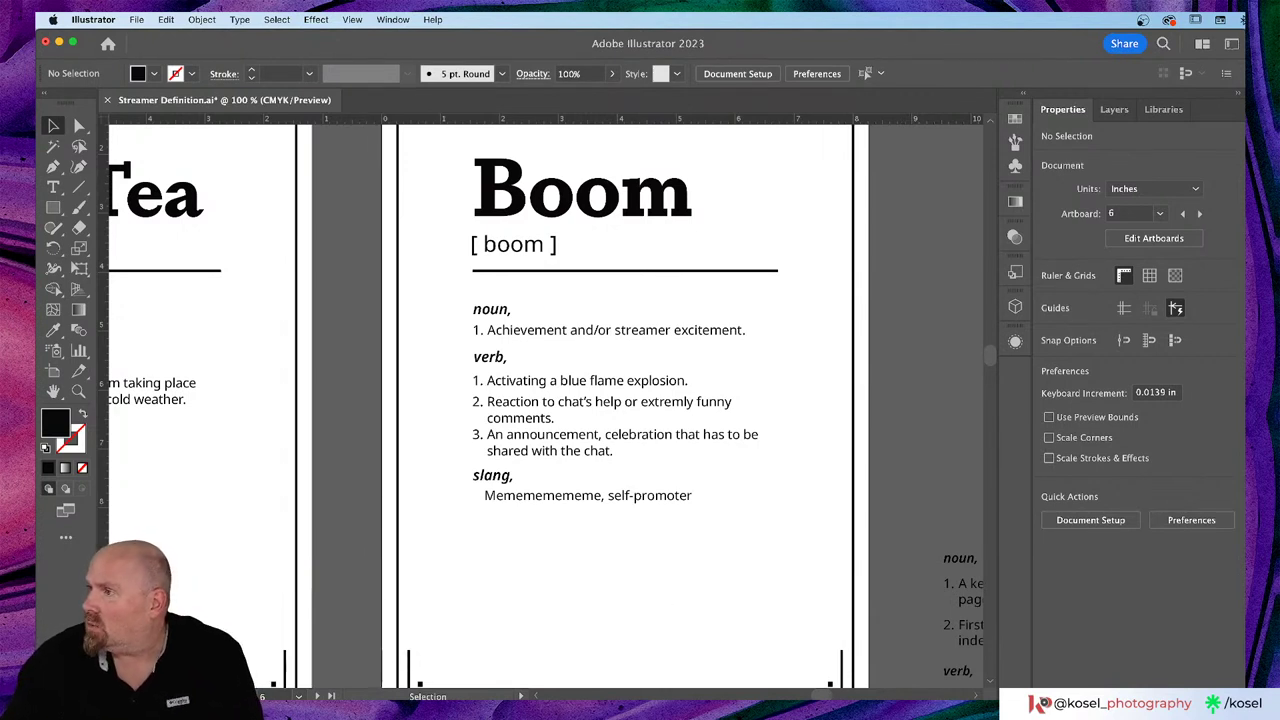
Step: Replace the slang text on Boom with "Oh, YEAH"
key("super+Tab")
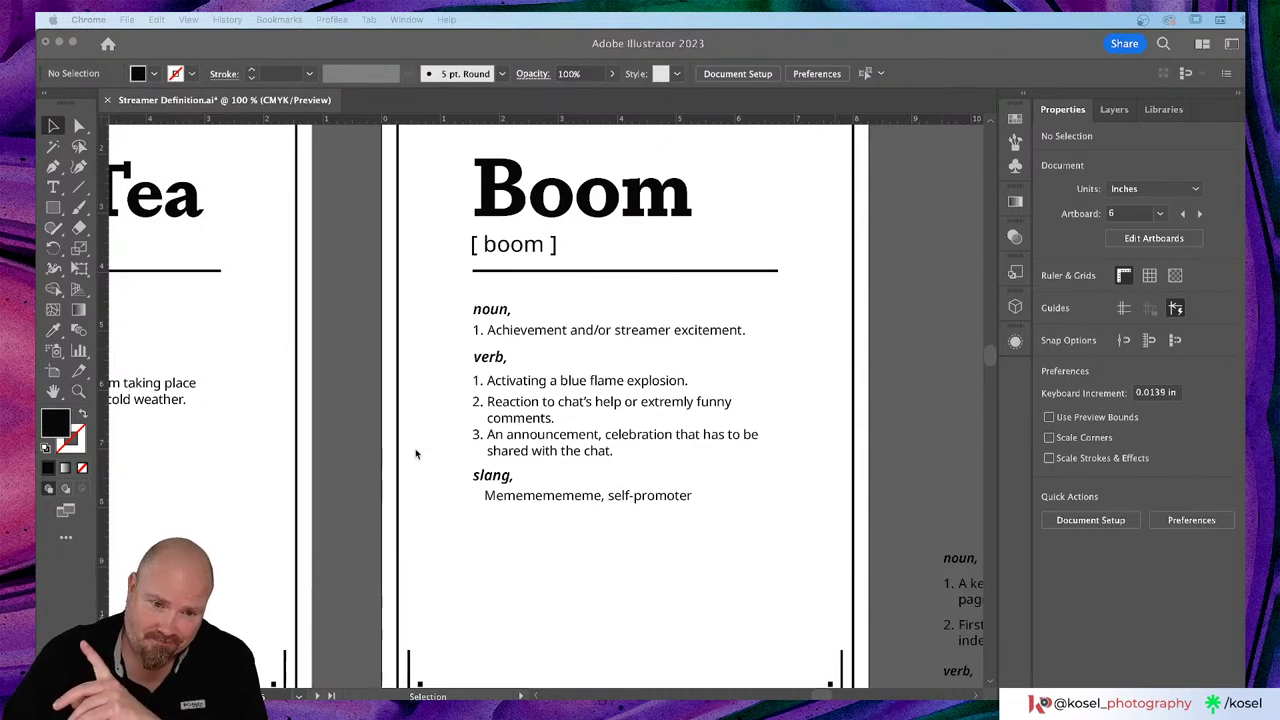
left_click(551, 501)
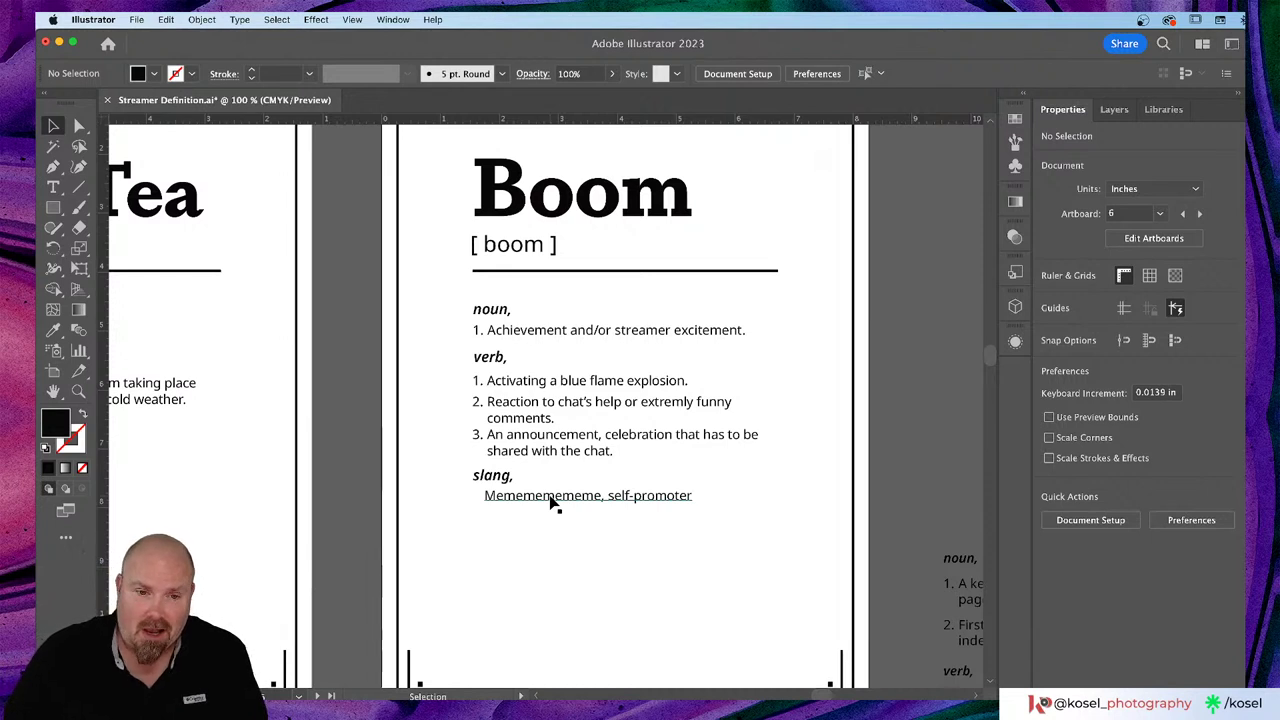
key("t")
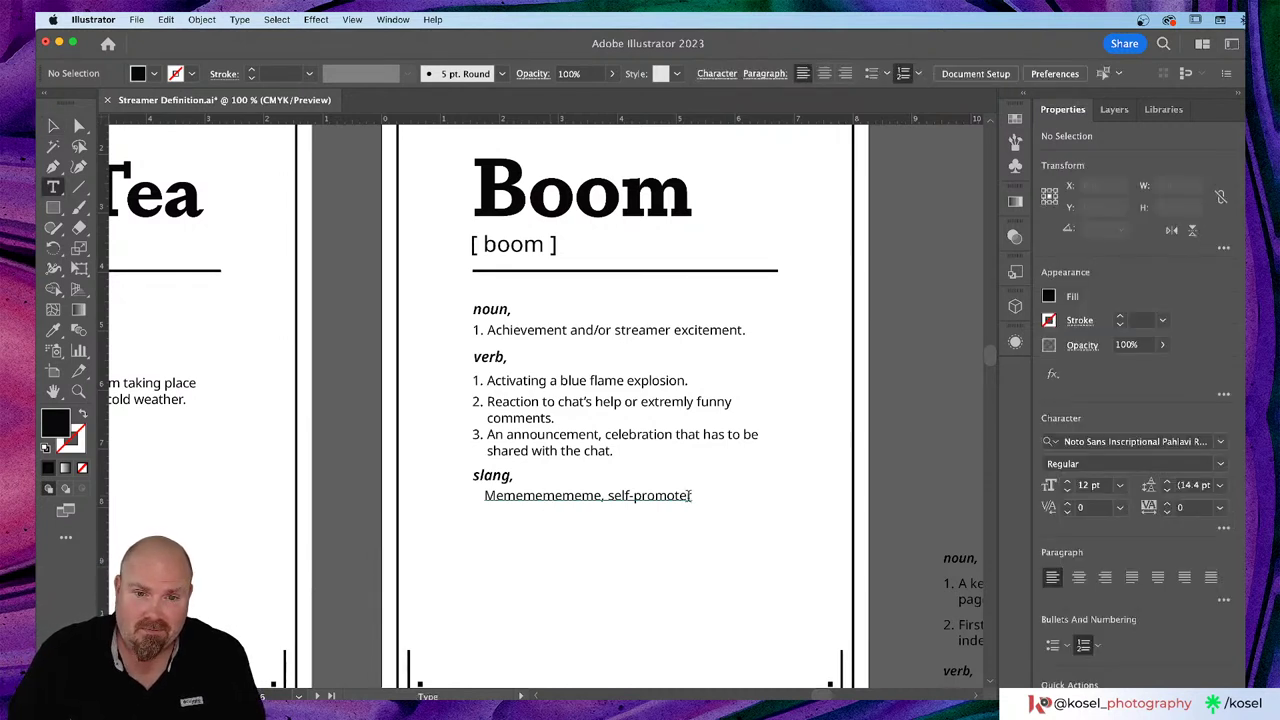
left_click(690, 496)
left_click_drag(692, 496, 437, 493)
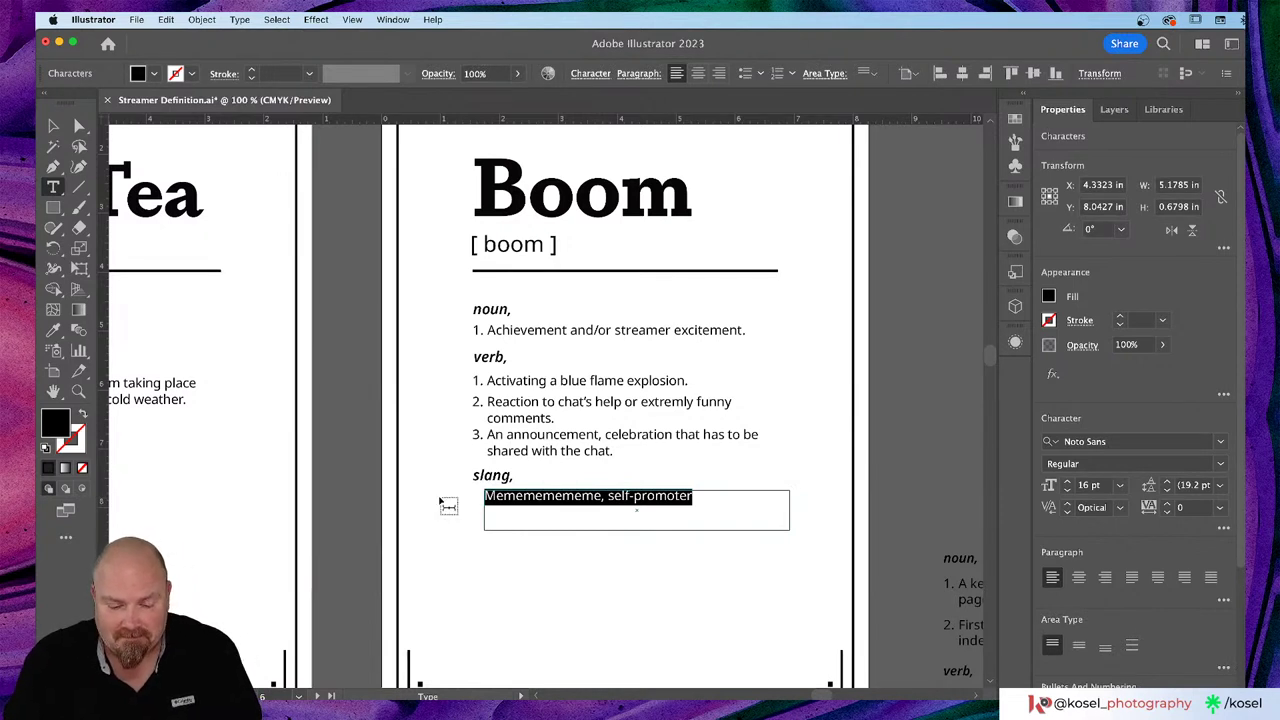
type("Oh, ")
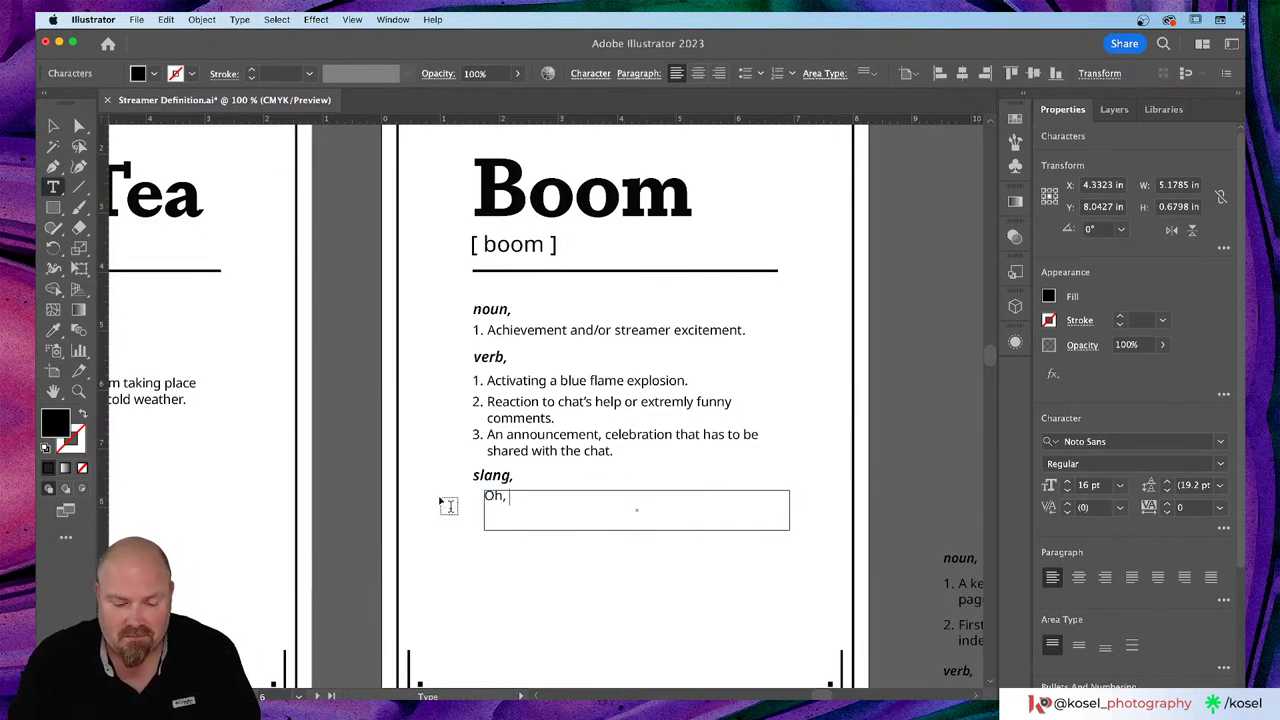
type("YEAH")
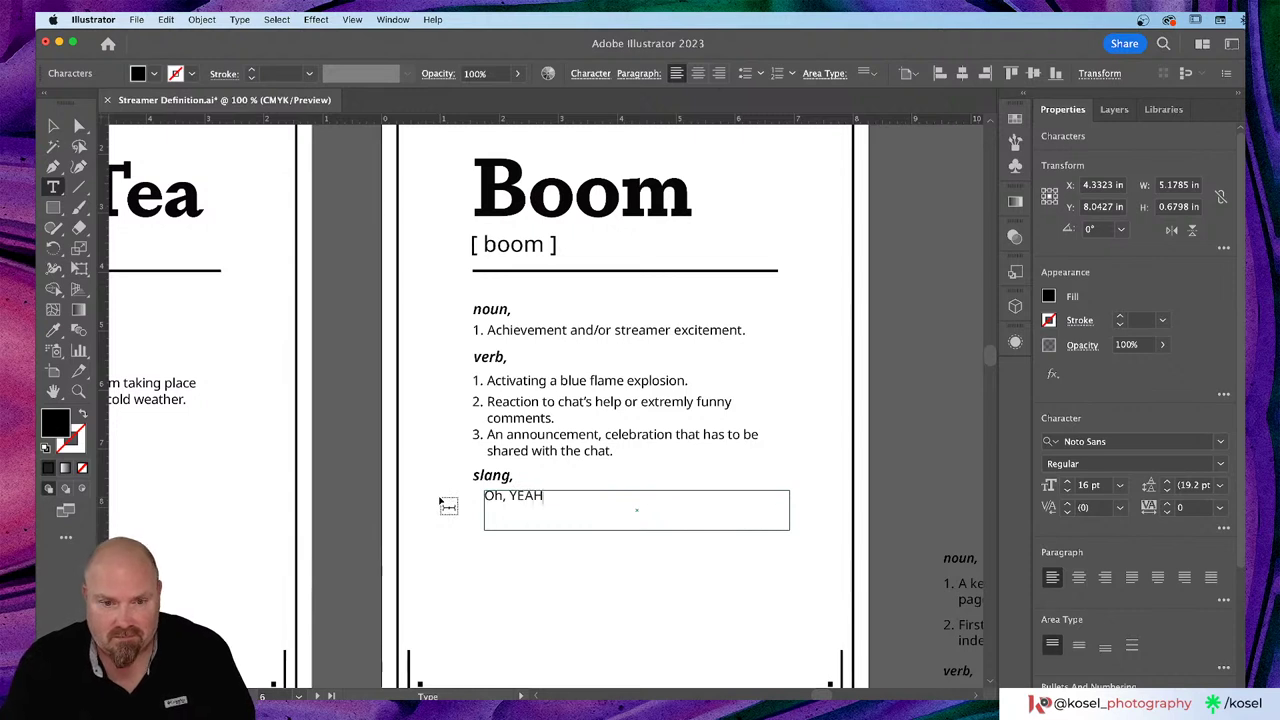
type(" 9")
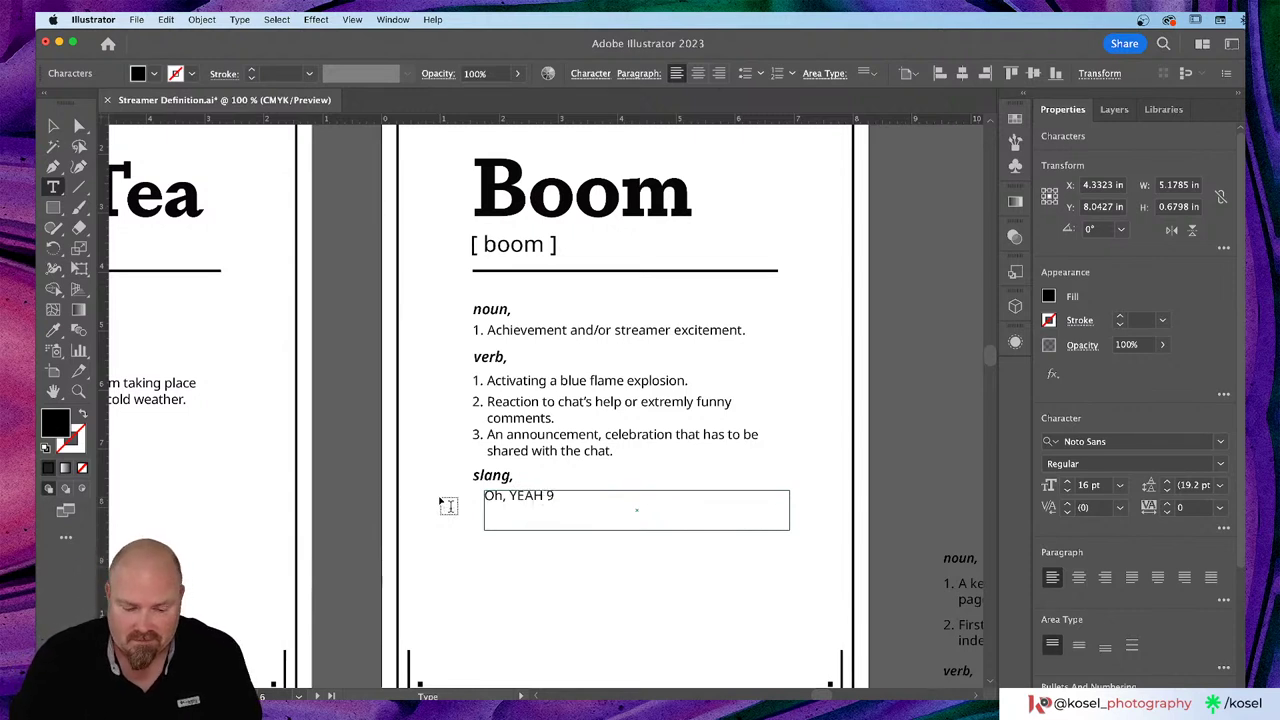
type("with fist")
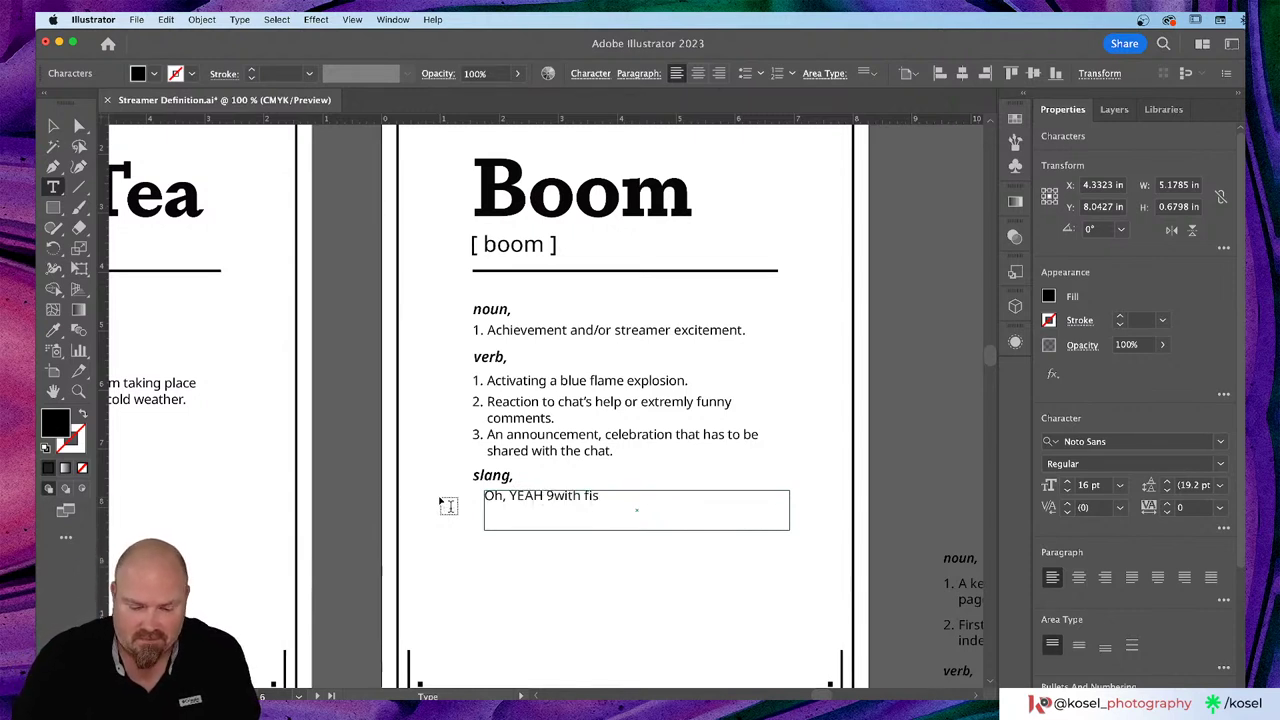
key("BackSpace")
key("BackSpace")
key("BackSpace")
key("BackSpace")
key("BackSpace")
key("BackSpace")
key("BackSpace")
key("BackSpace")
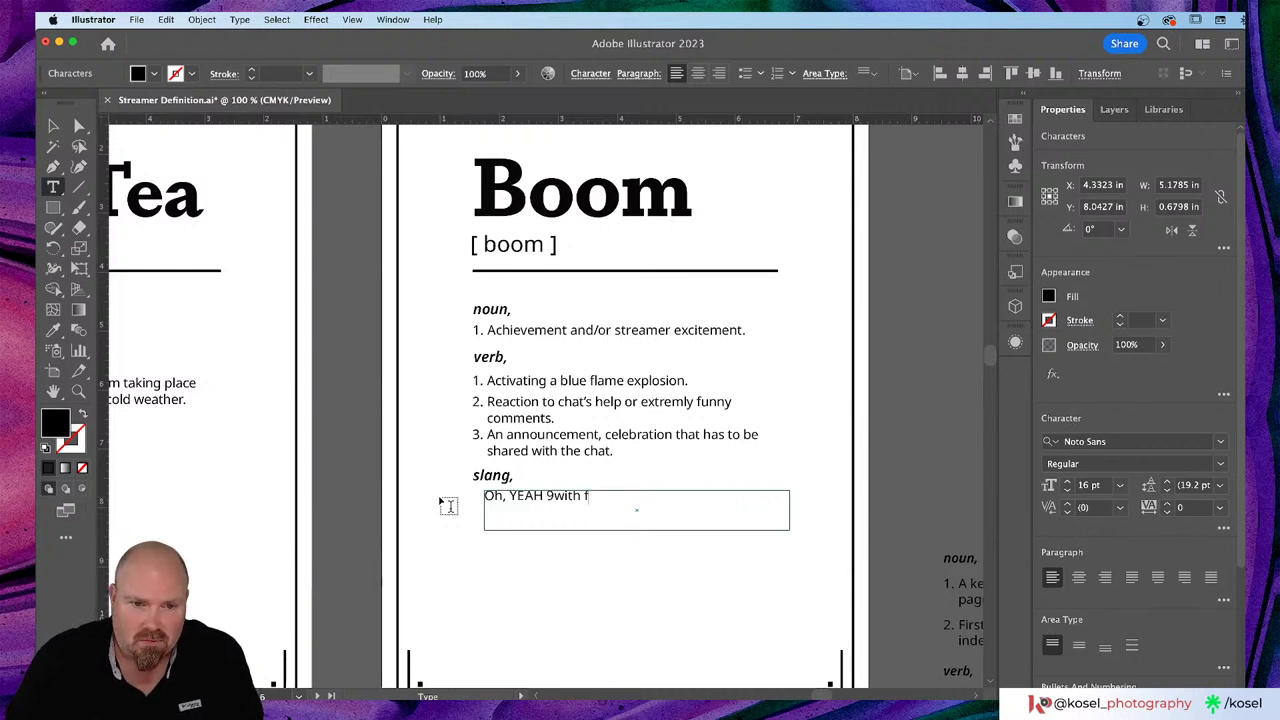
key("BackSpace")
key("BackSpace")
Step: Append "(with fist pumps)" to the slang text on Boom and finish editing it
type("(")
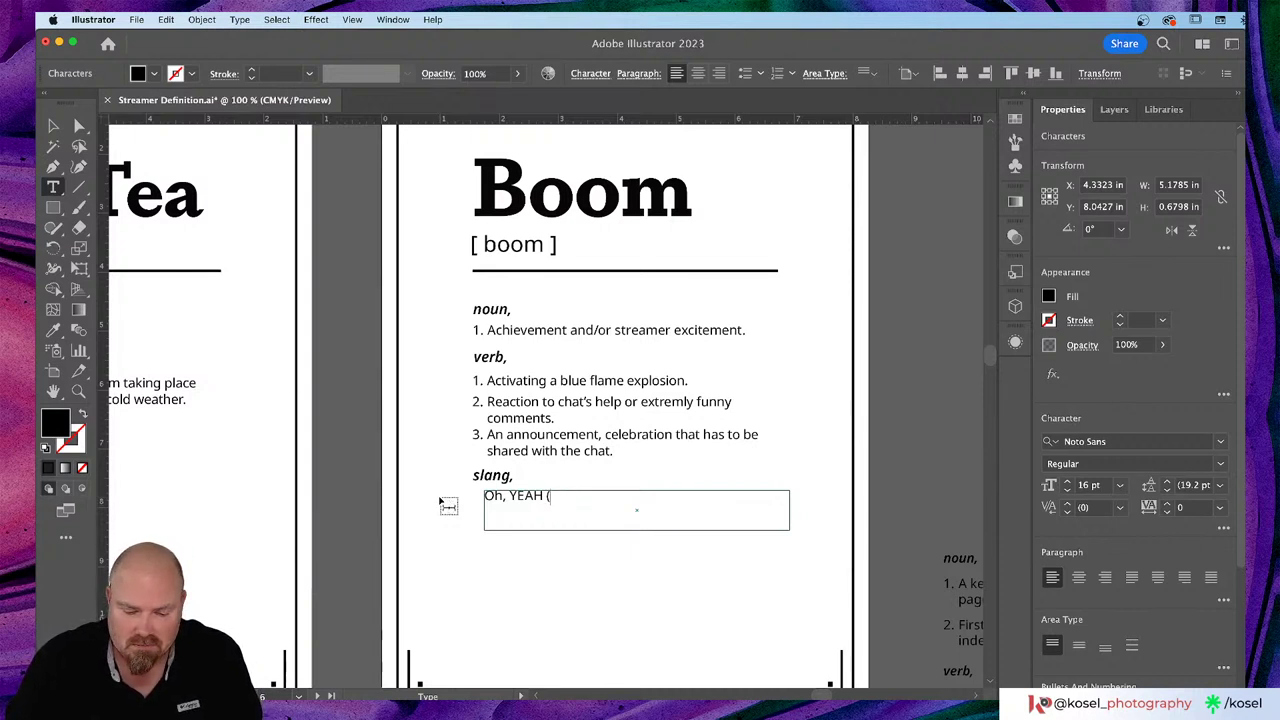
type("with fi")
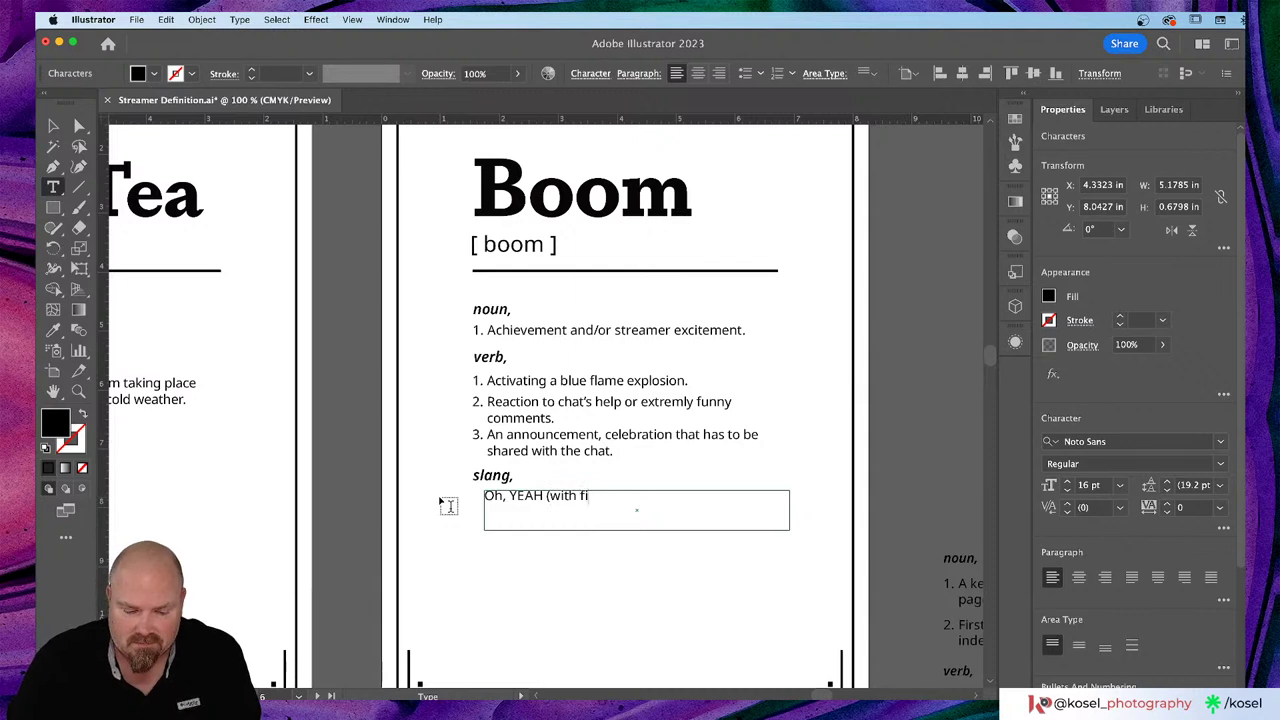
type("st pum")
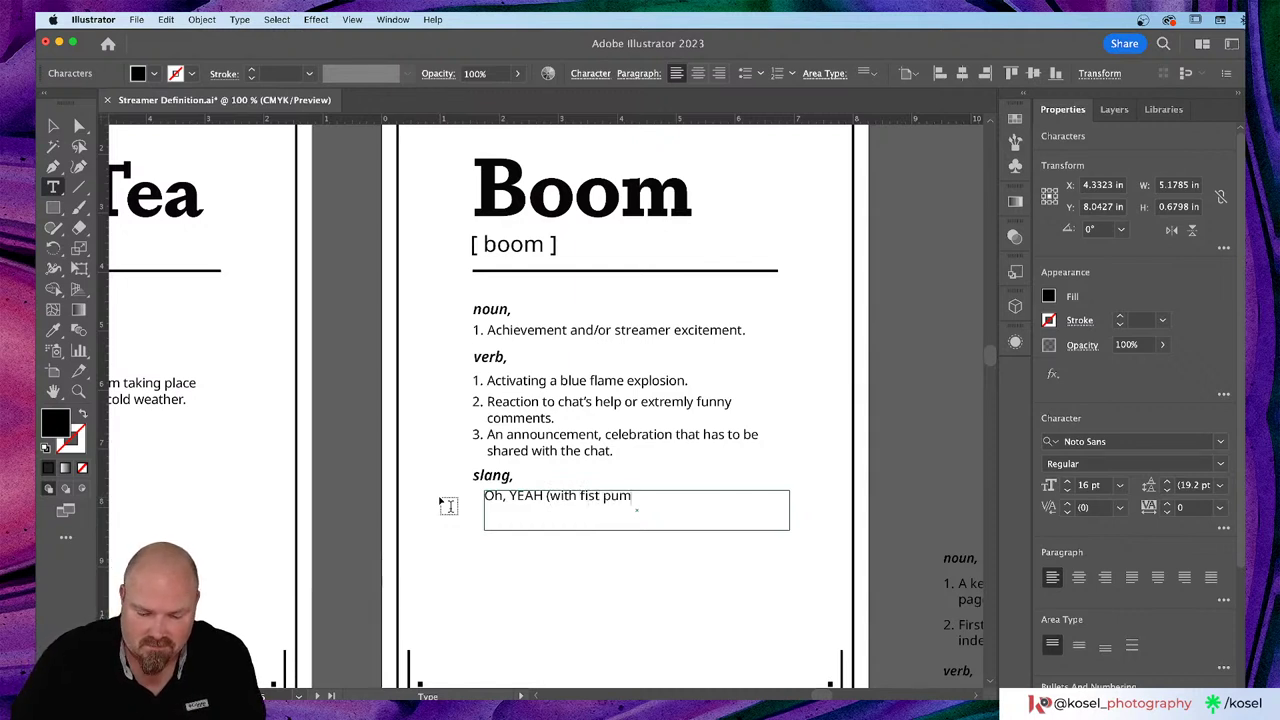
type("ps)")
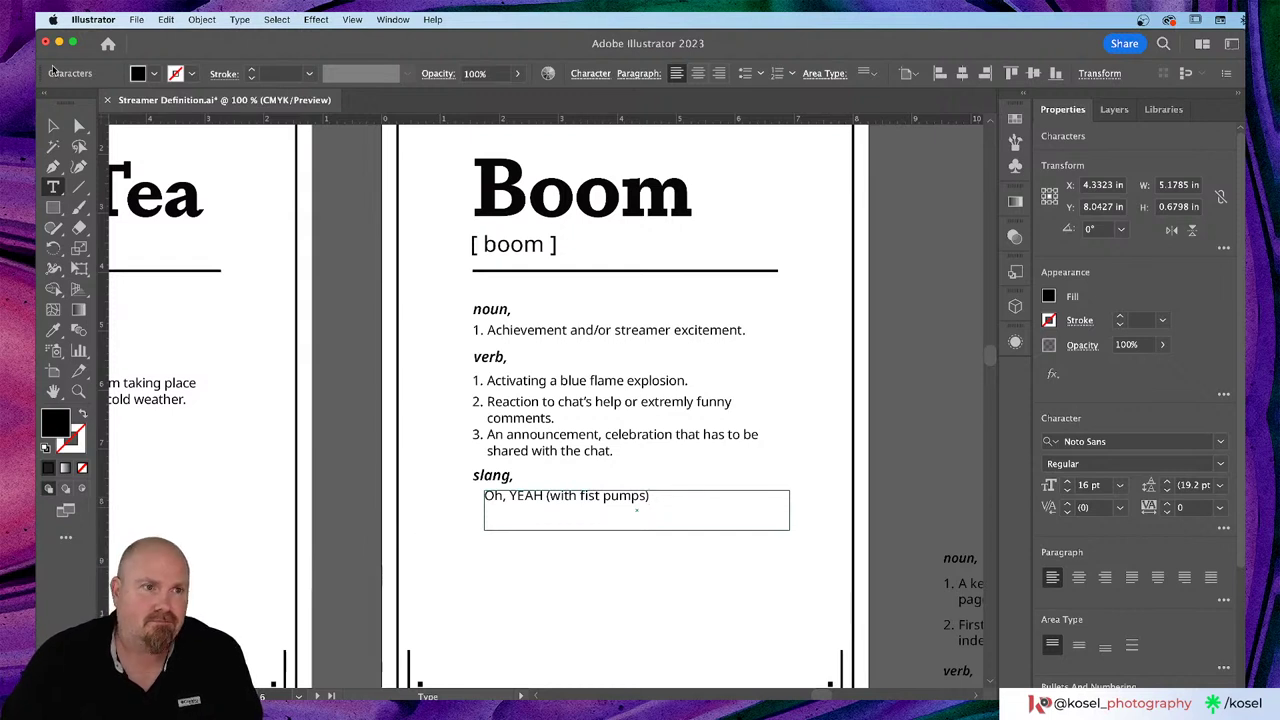
left_click(53, 127)
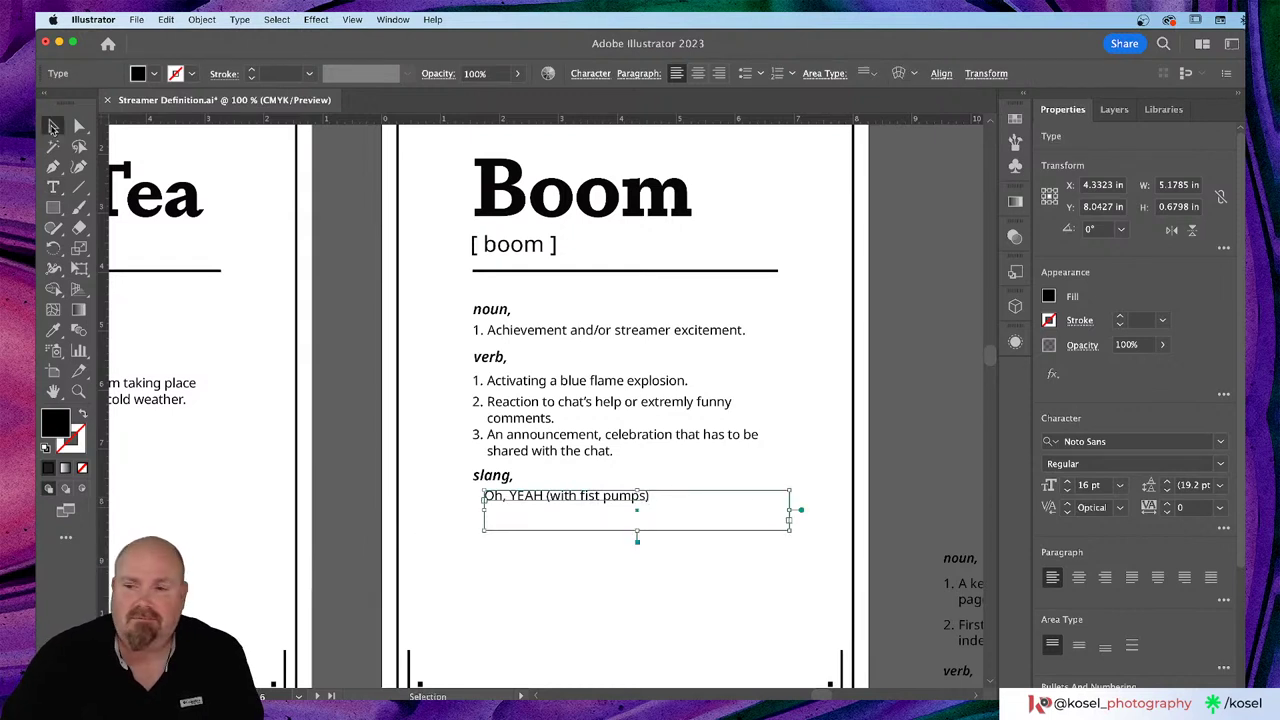
Step: Deselect the slang text and save the Streamer Definition document
left_click(432, 541)
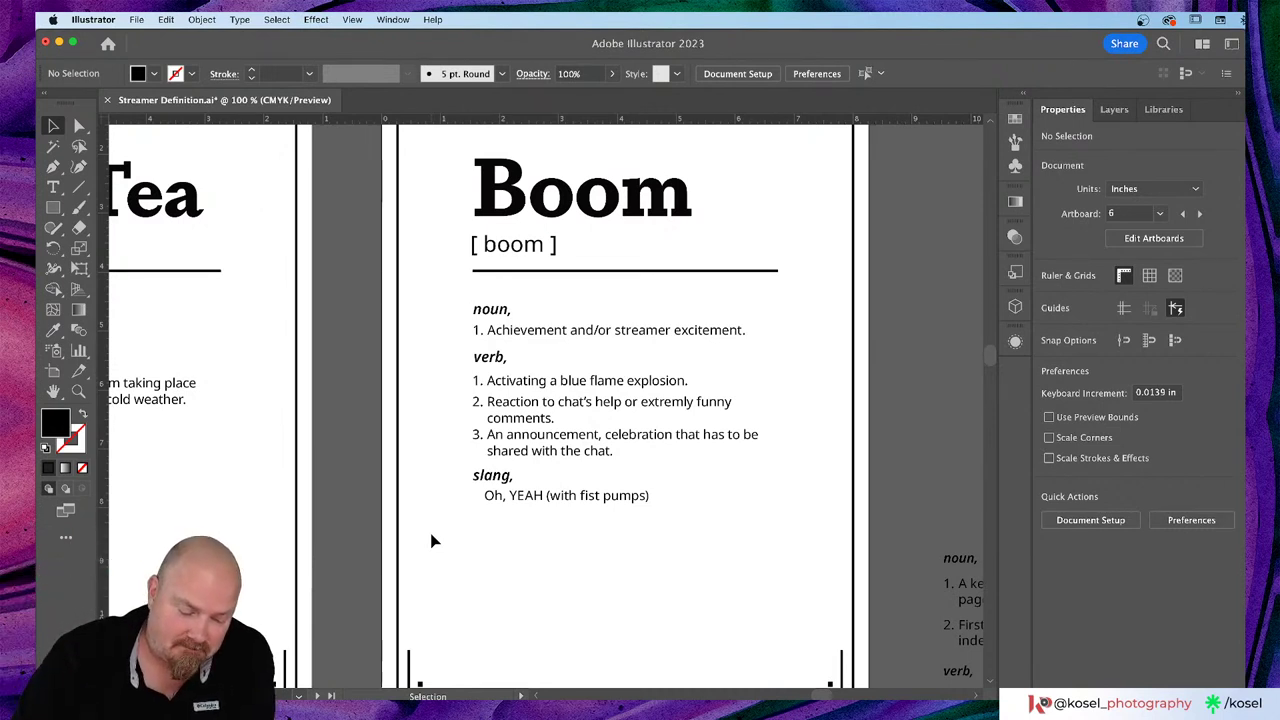
key("a")
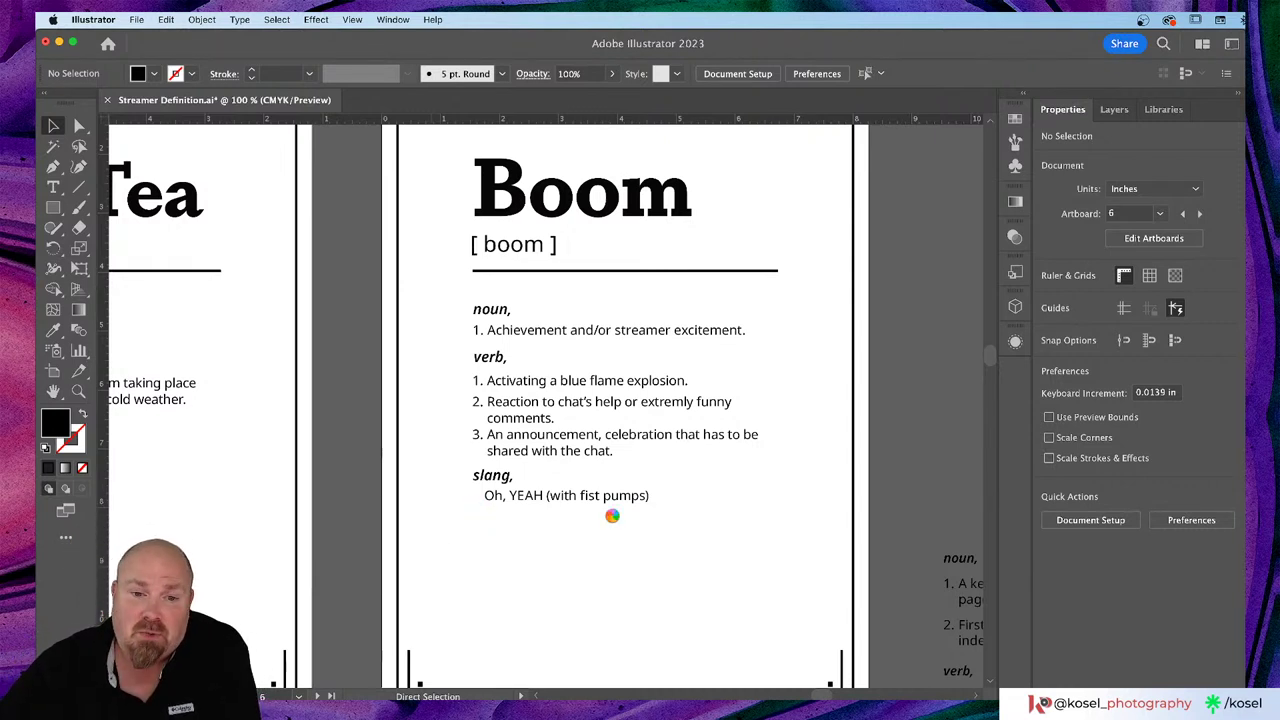
key("super+s")
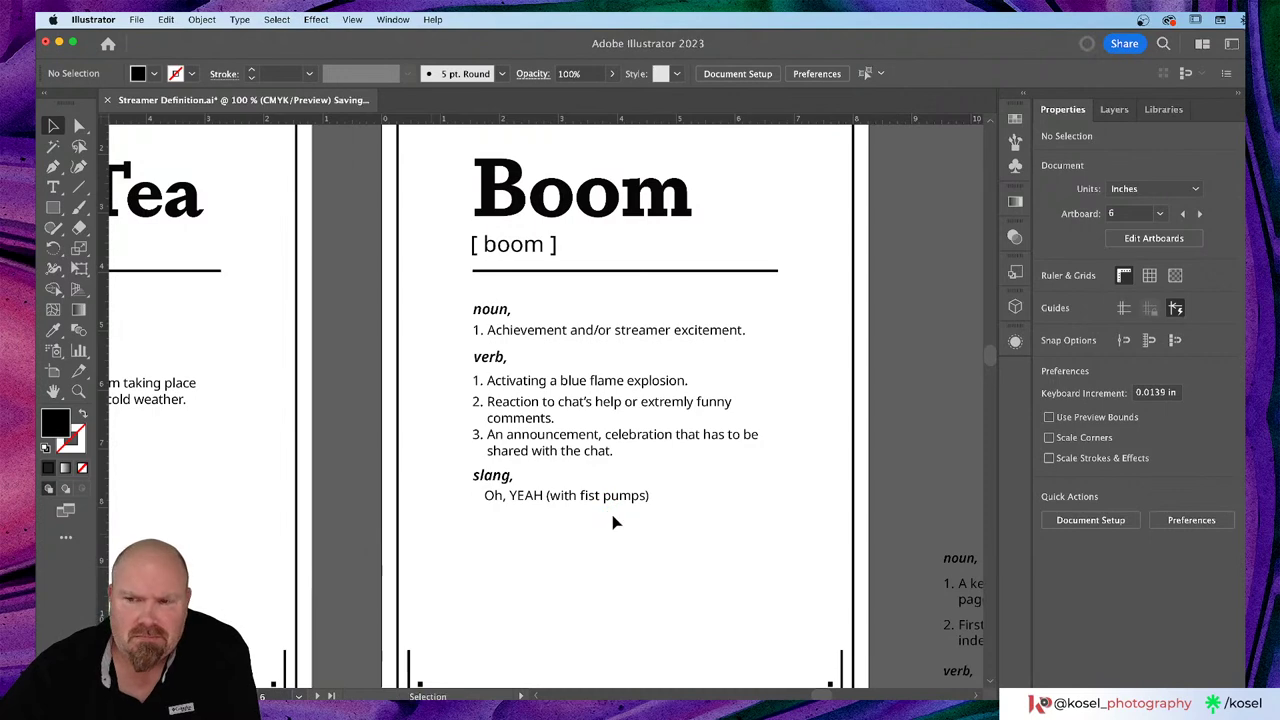
Step: Look over the other definition pages around Boom, including Share your Screen, Lens Flare, Worlurking and Slice
scroll(615, 521, "right", 3)
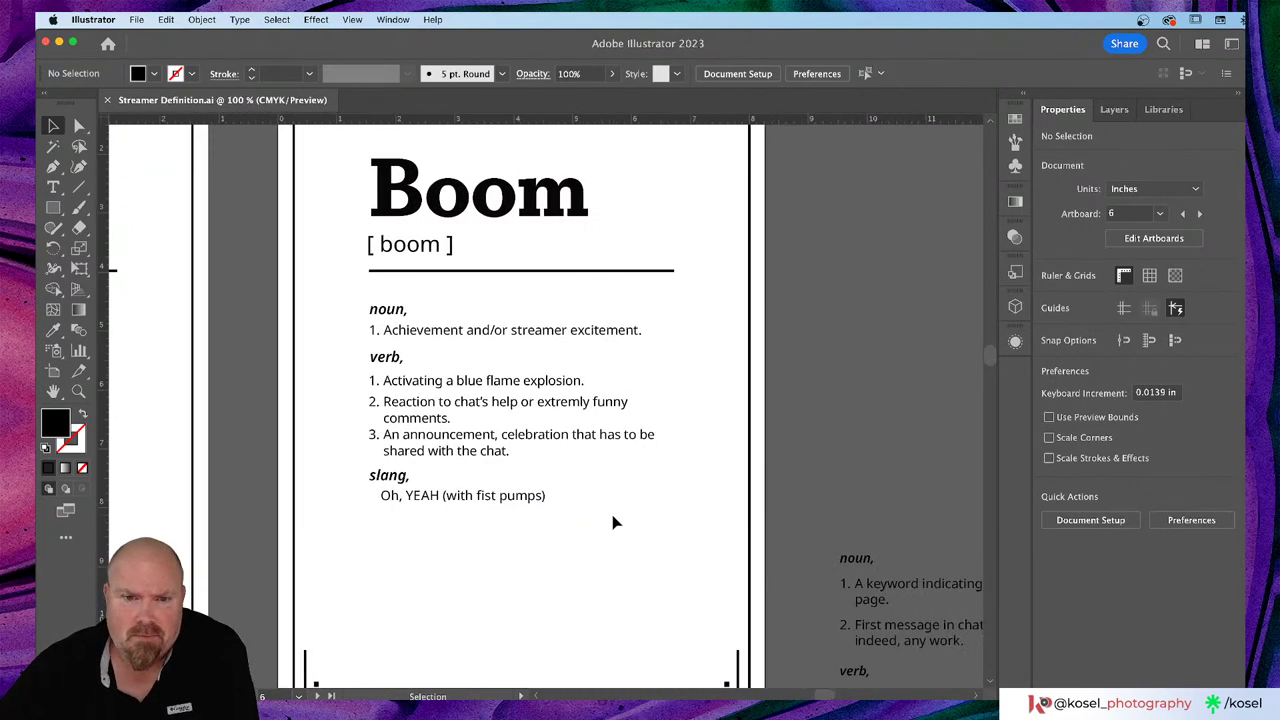
scroll(615, 521, "up", 3)
key("a")
key("super+minus")
key("super+minus")
key("super+minus")
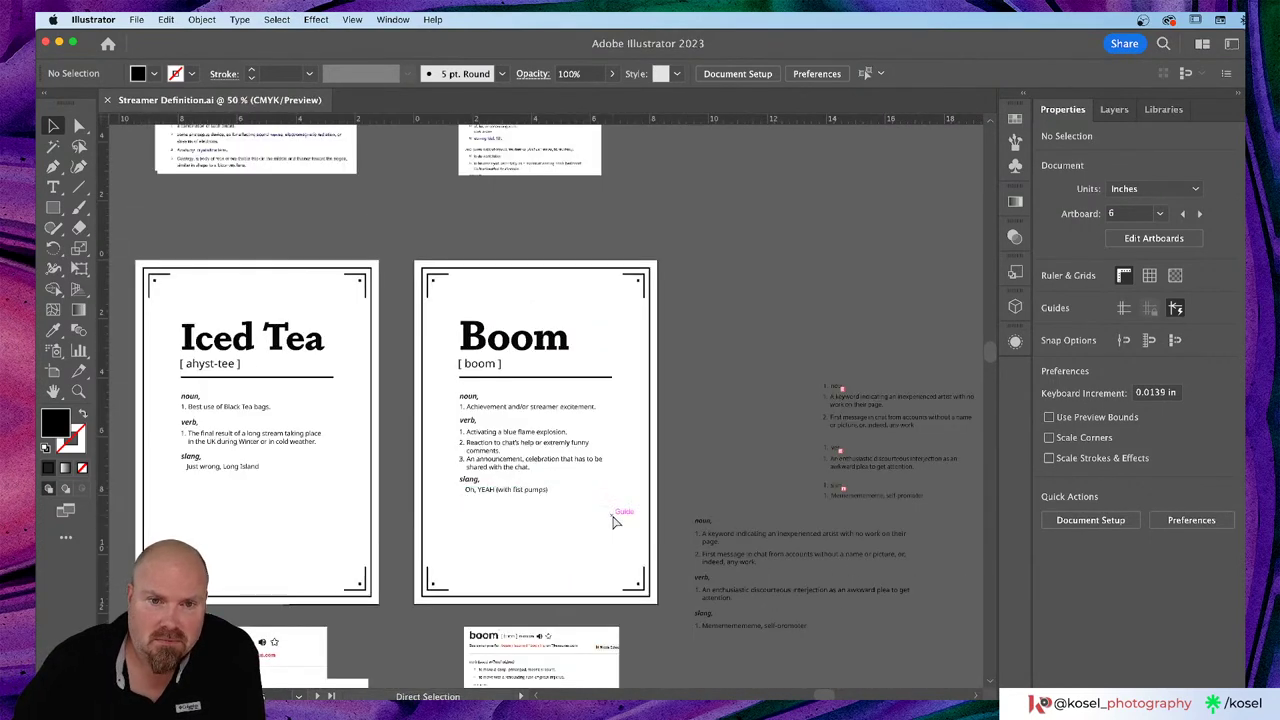
key("v")
scroll(635, 498, "up", 5)
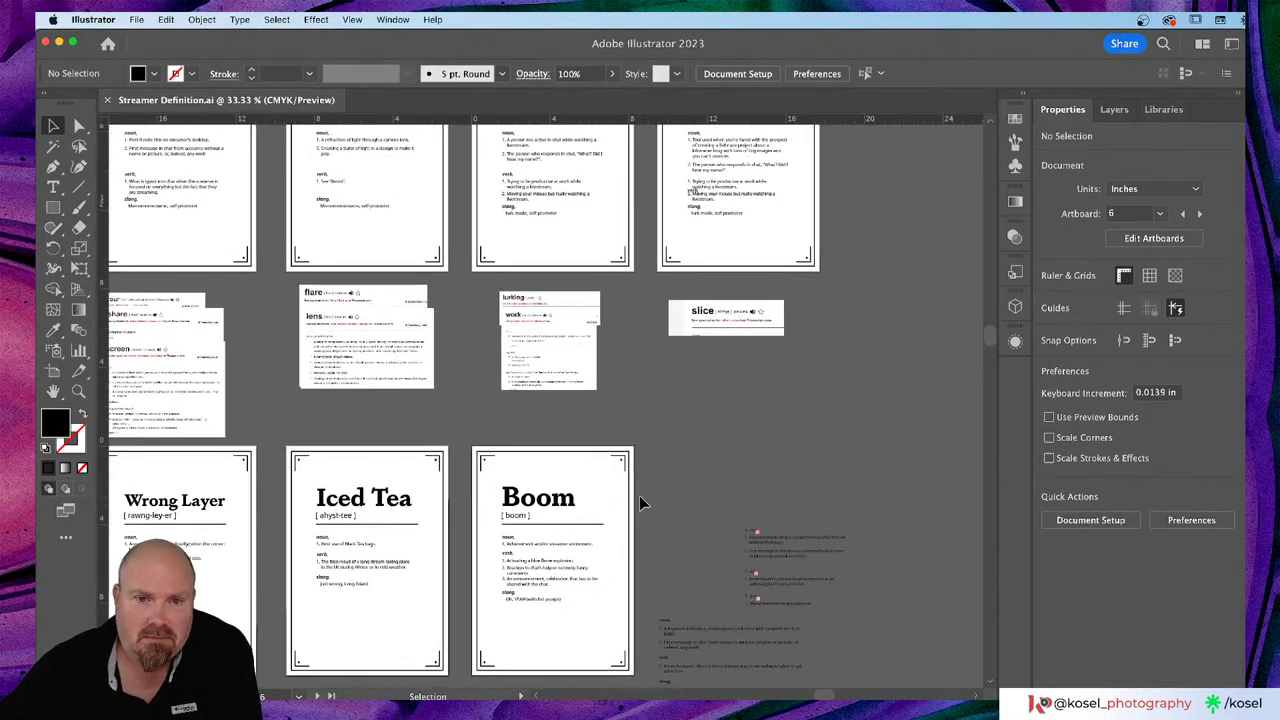
scroll(638, 498, "up", 3)
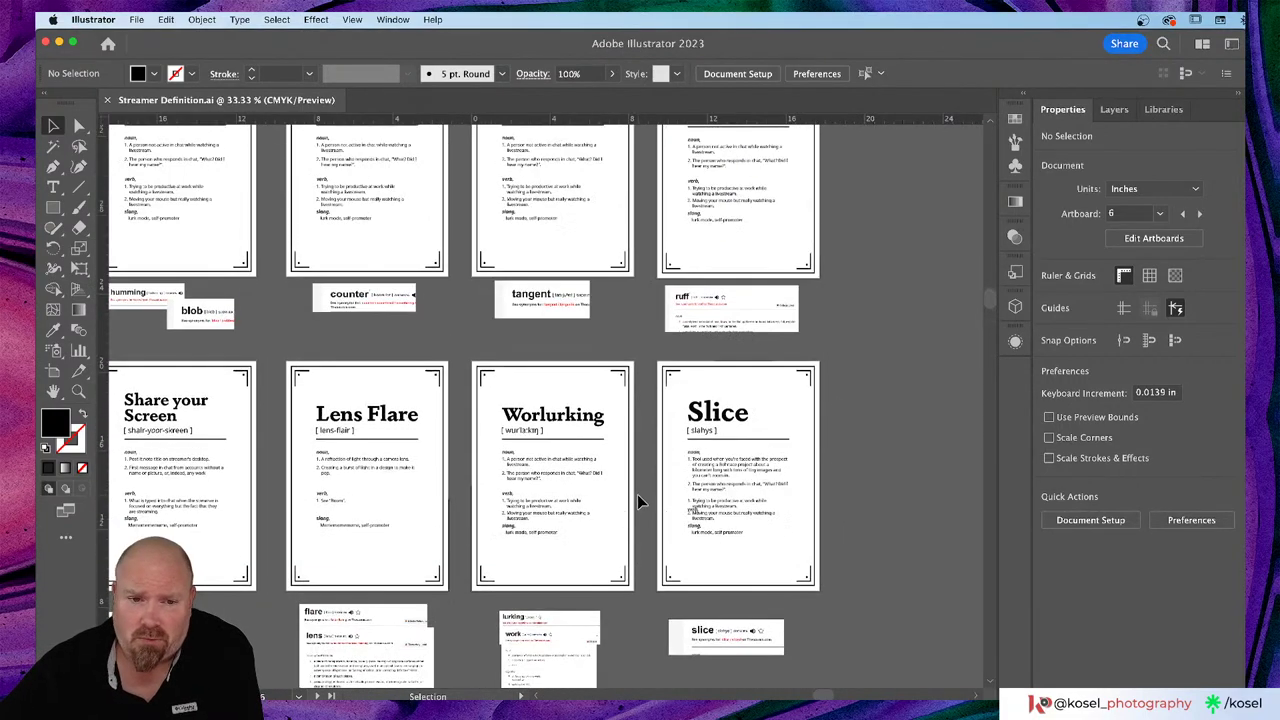
scroll(638, 498, "down", 7)
scroll(638, 498, "left", 2)
scroll(640, 503, "up", 5)
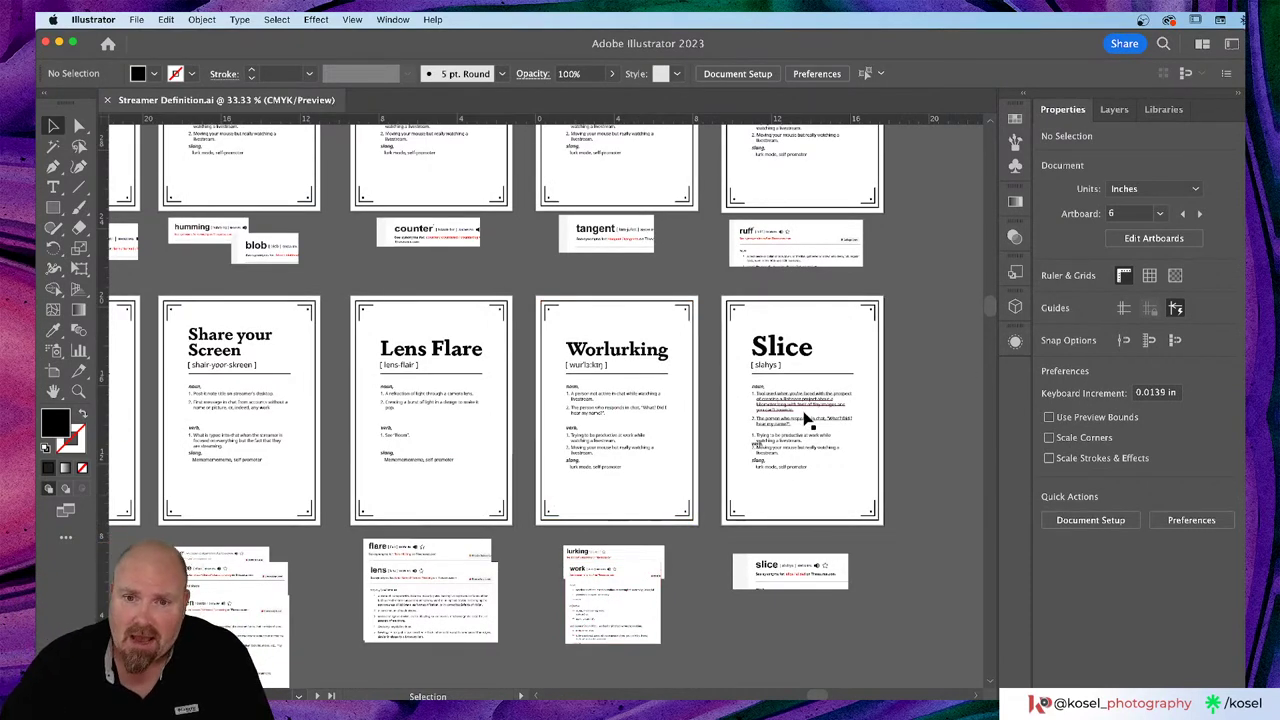
scroll(806, 410, "right", 4)
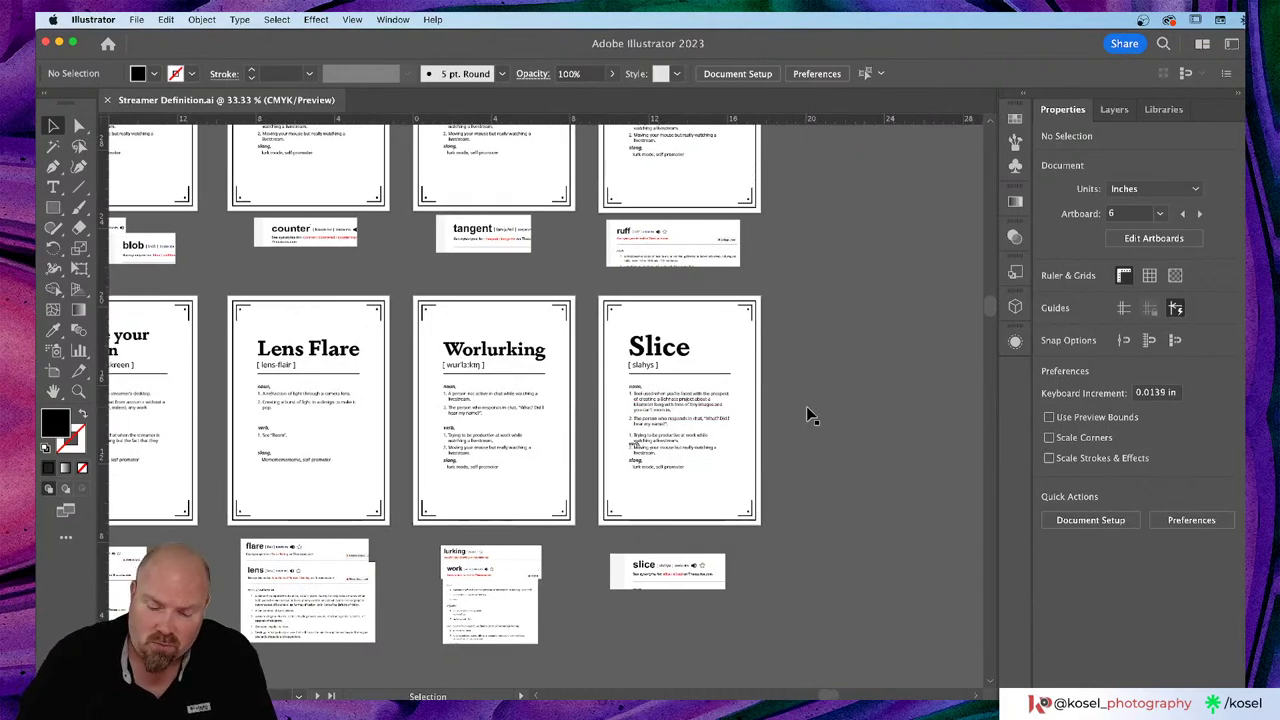
Step: Delete the second noun definition on Slice and shorten the noun text frame to fit the remaining definition
key("super+1")
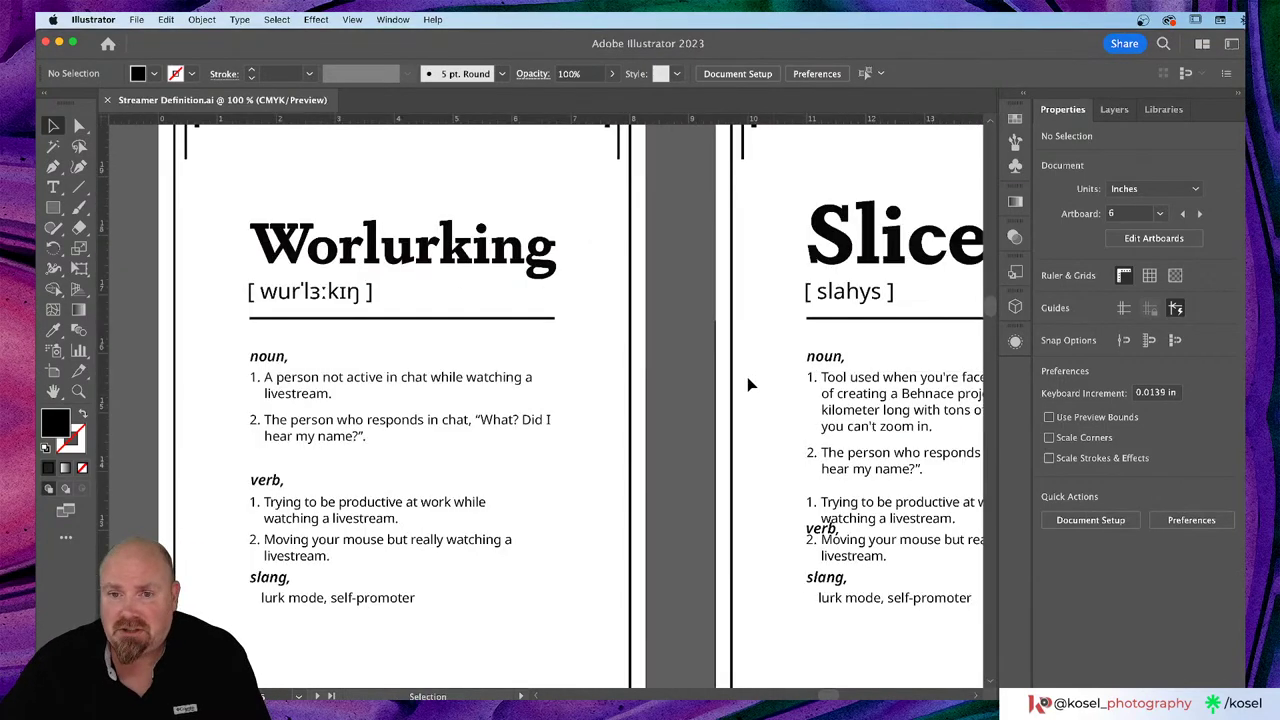
scroll(731, 391, "right", 6)
scroll(718, 391, "right", 5)
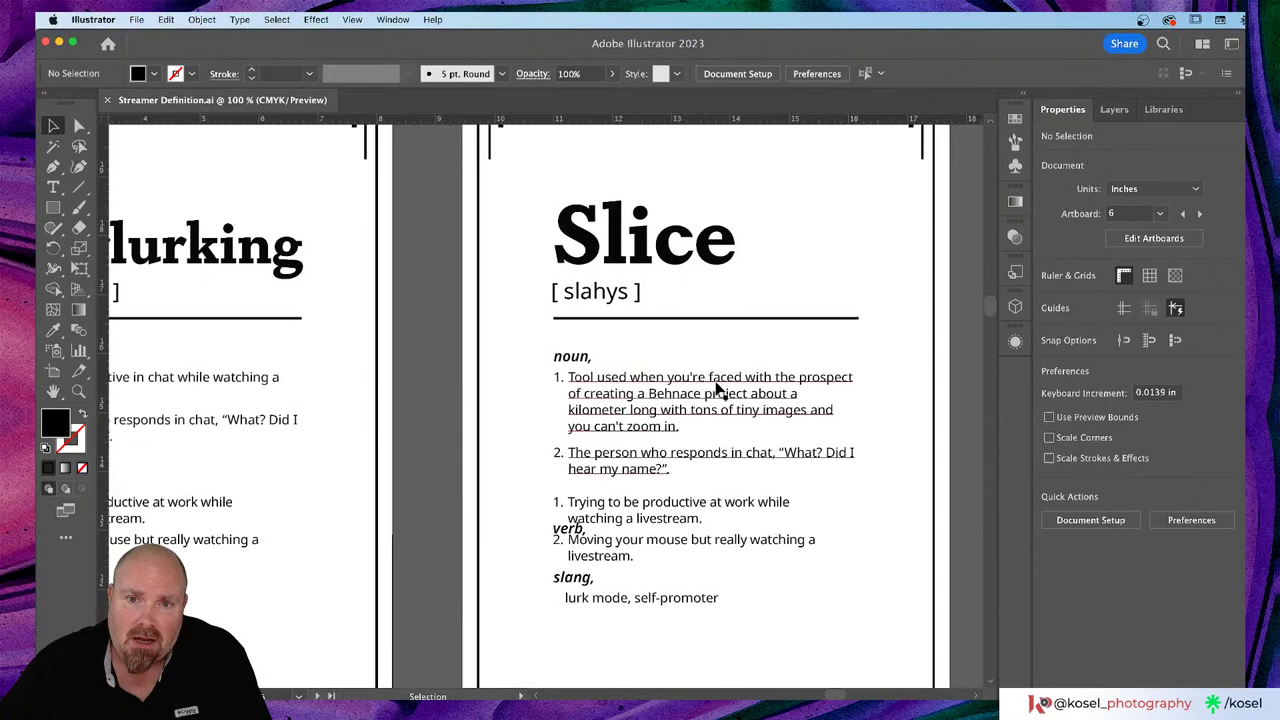
scroll(718, 391, "down", 3)
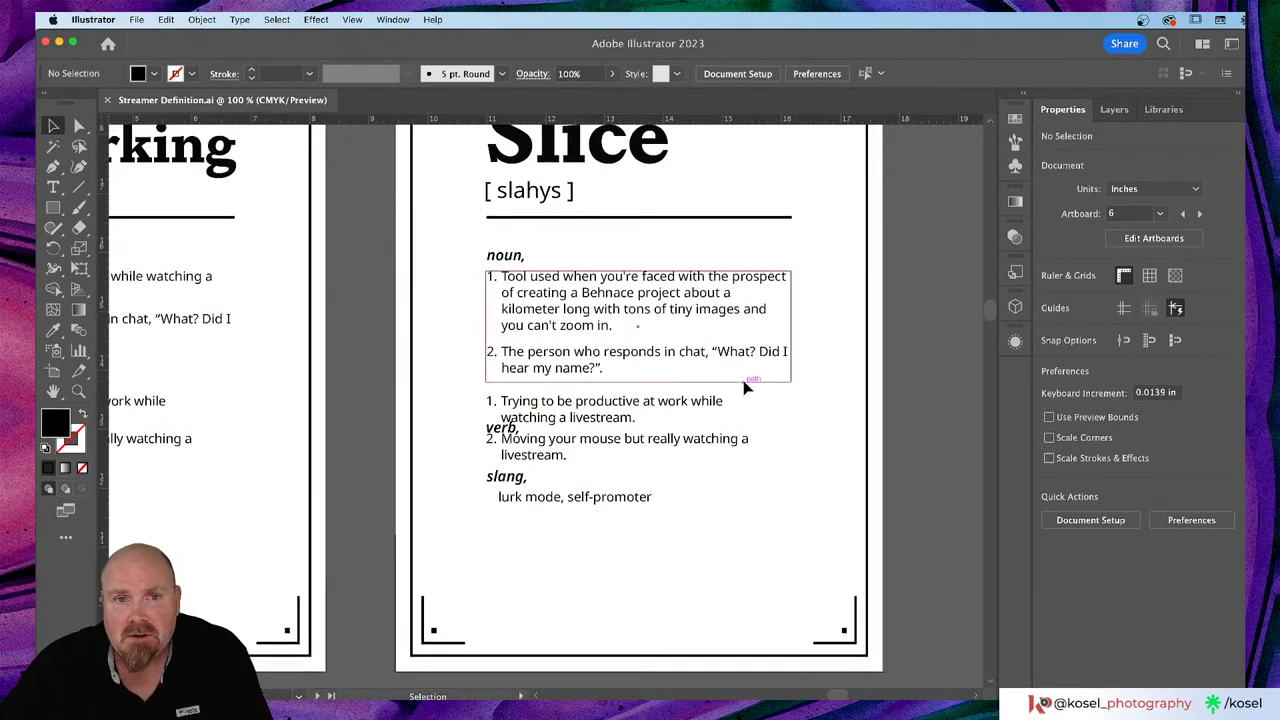
scroll(748, 384, "up", 1)
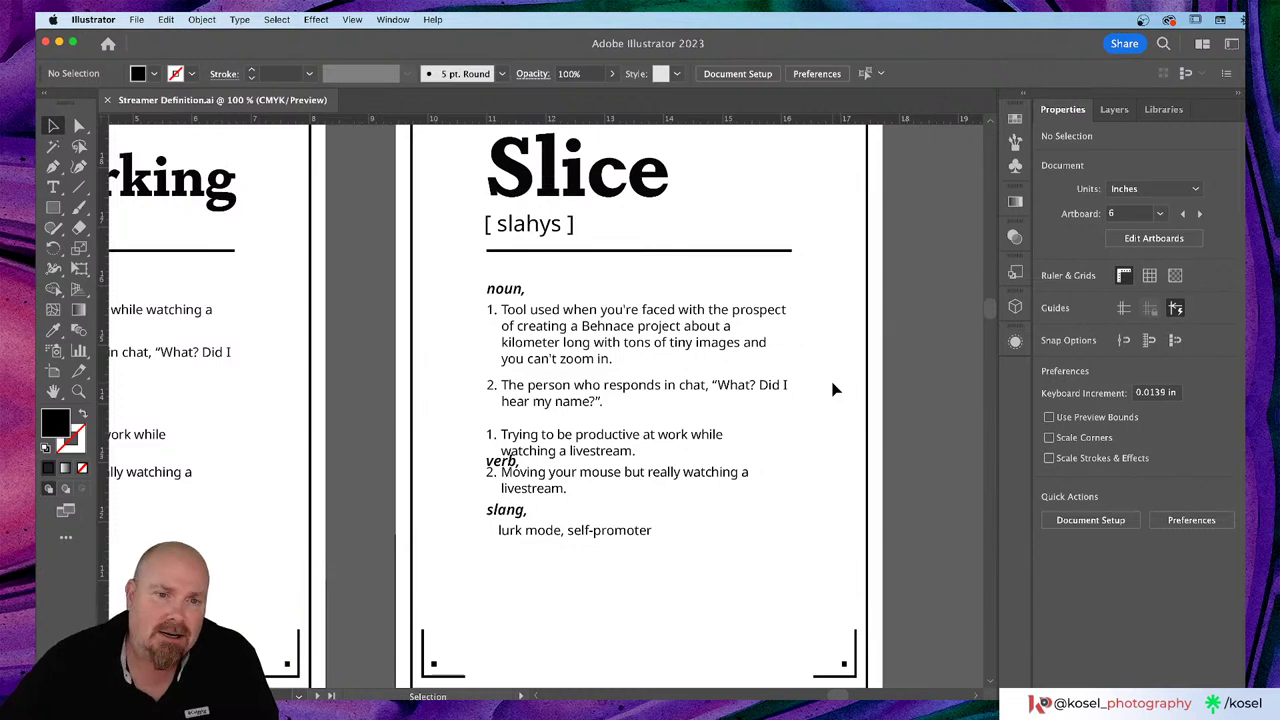
left_click(570, 409)
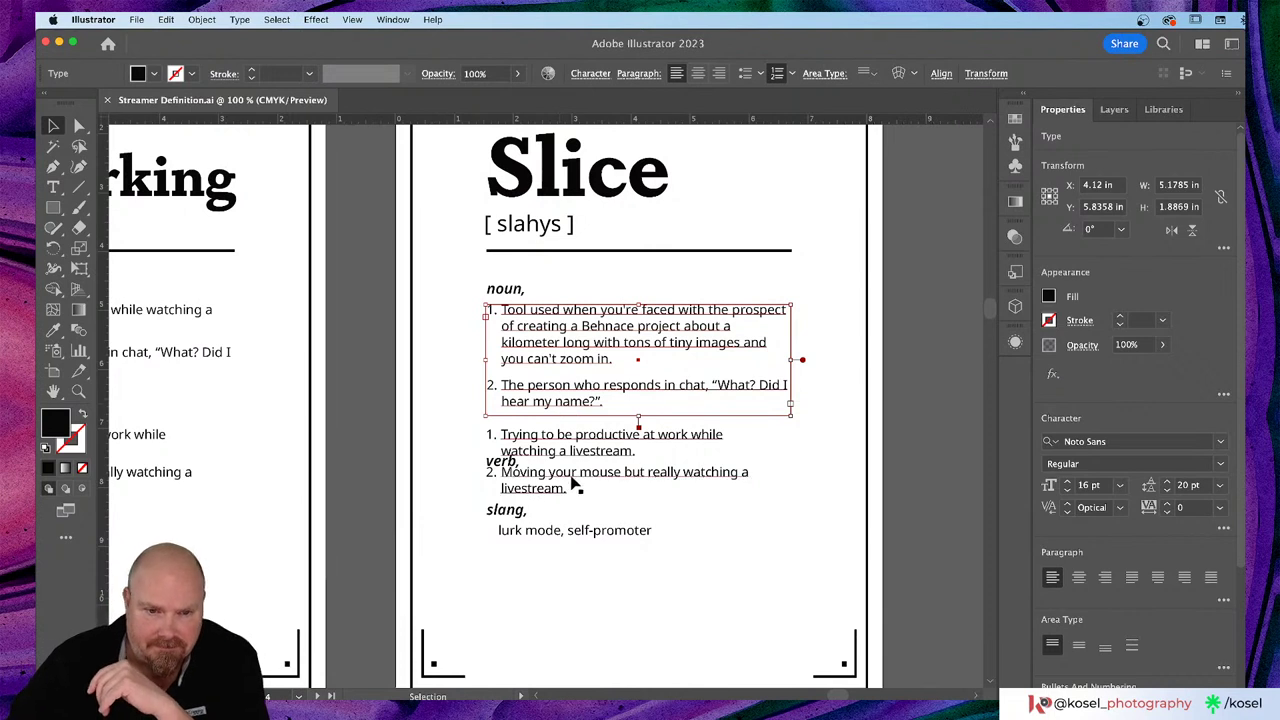
double_click(602, 402)
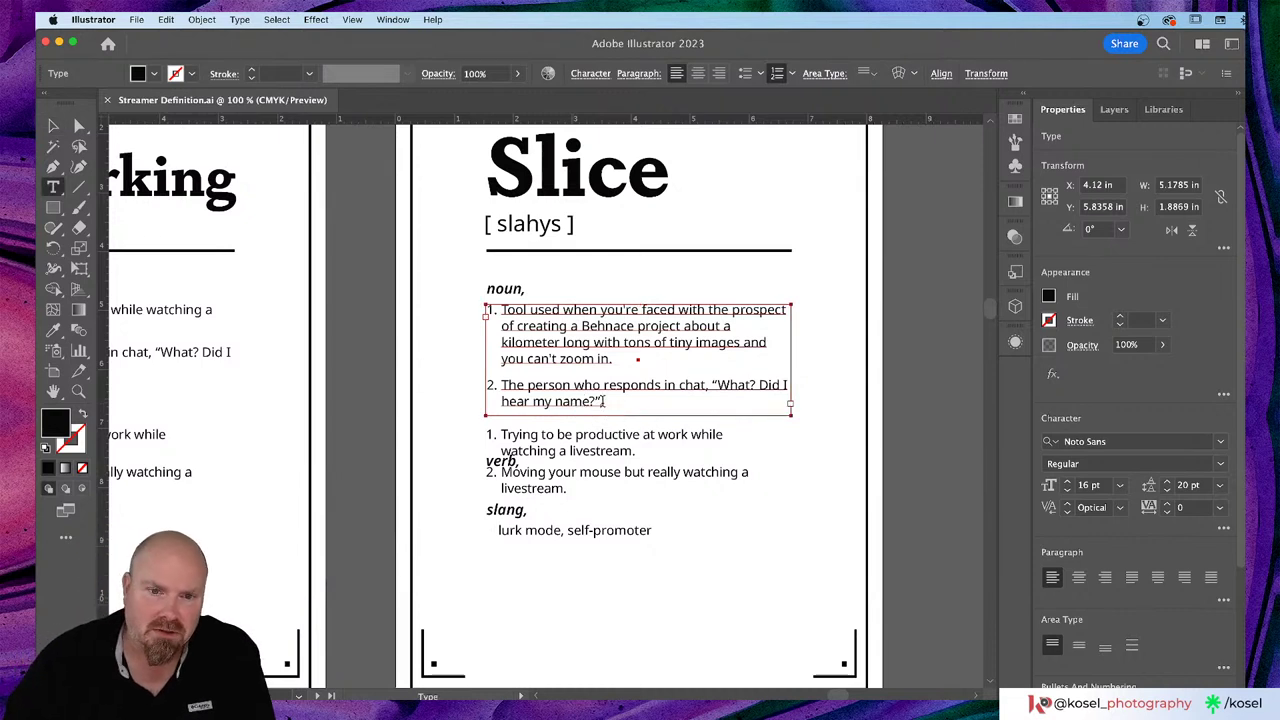
left_click_drag(602, 402, 501, 385)
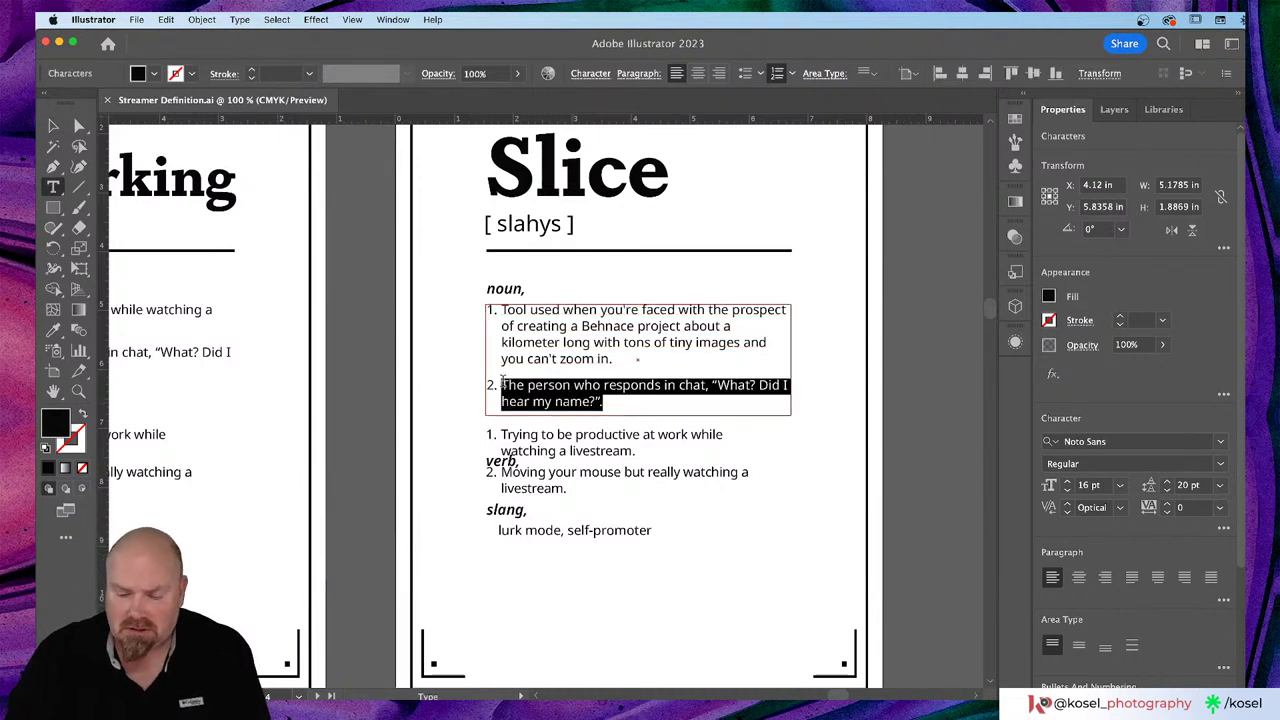
key("BackSpace")
key("BackSpace")
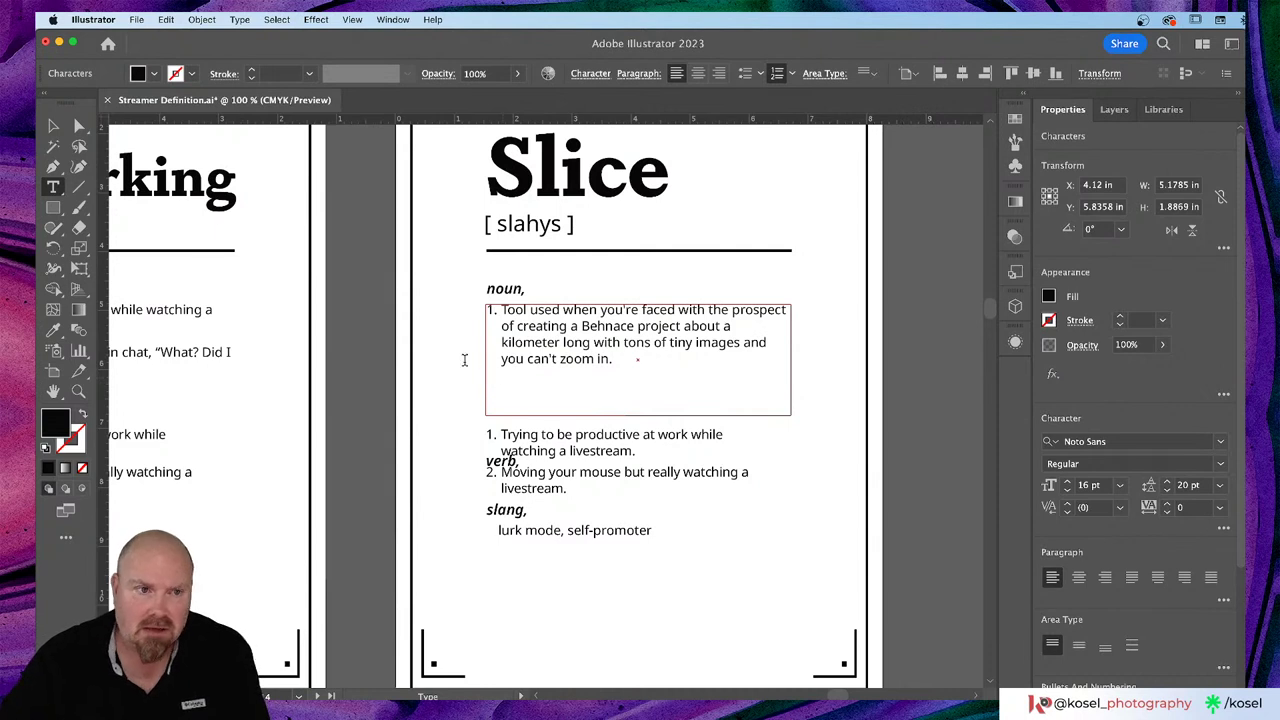
left_click(52, 126)
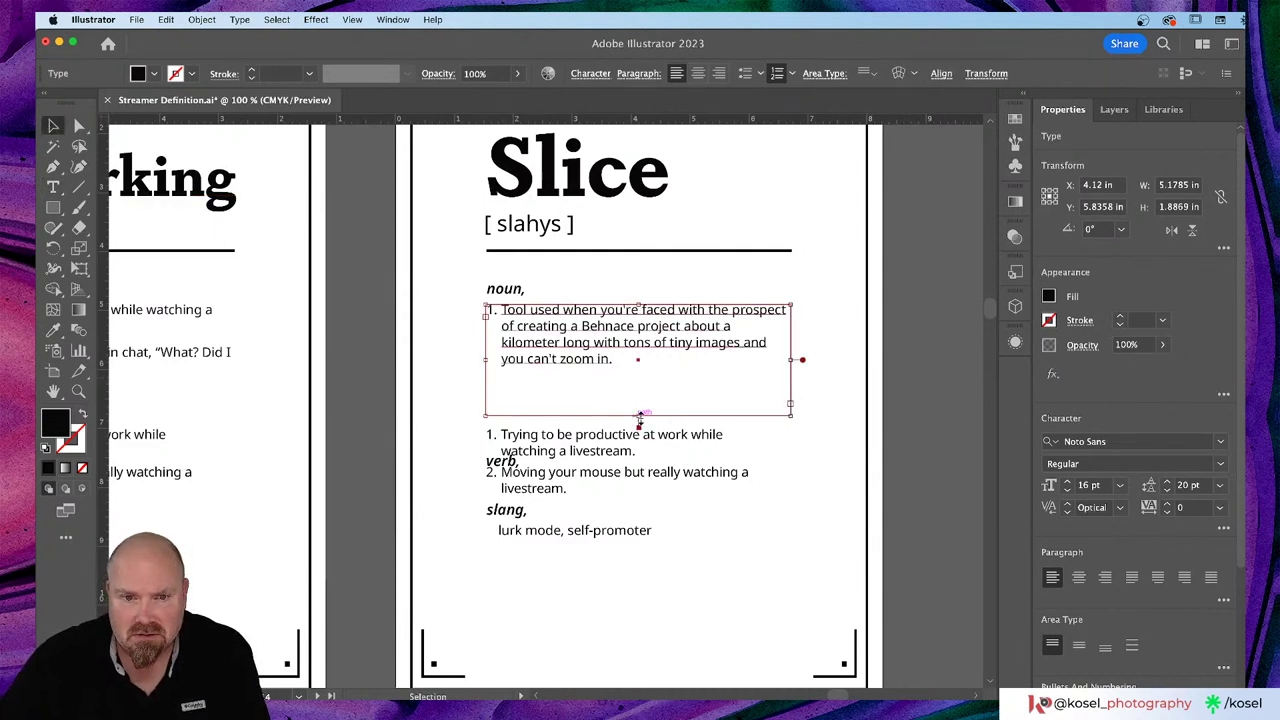
left_click_drag(639, 413, 637, 379)
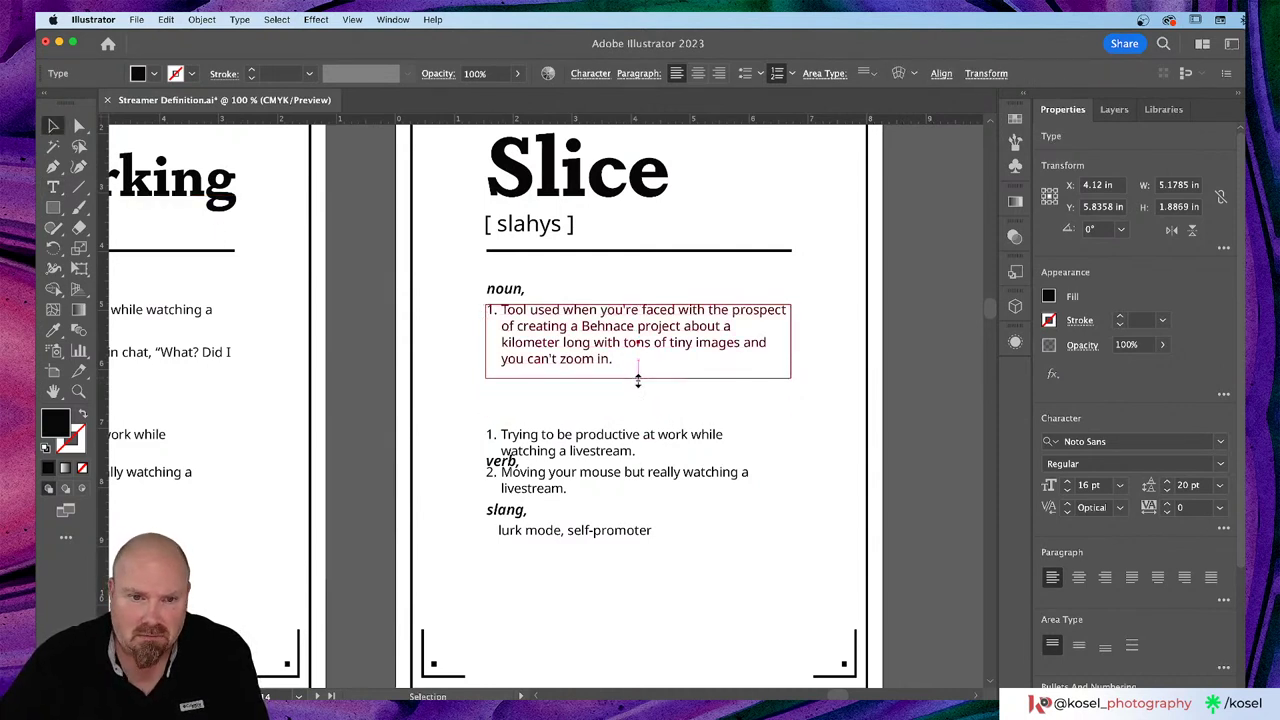
Step: Move the verb heading on Slice up beneath the noun text and place the verb definitions directly under it
left_click(500, 470)
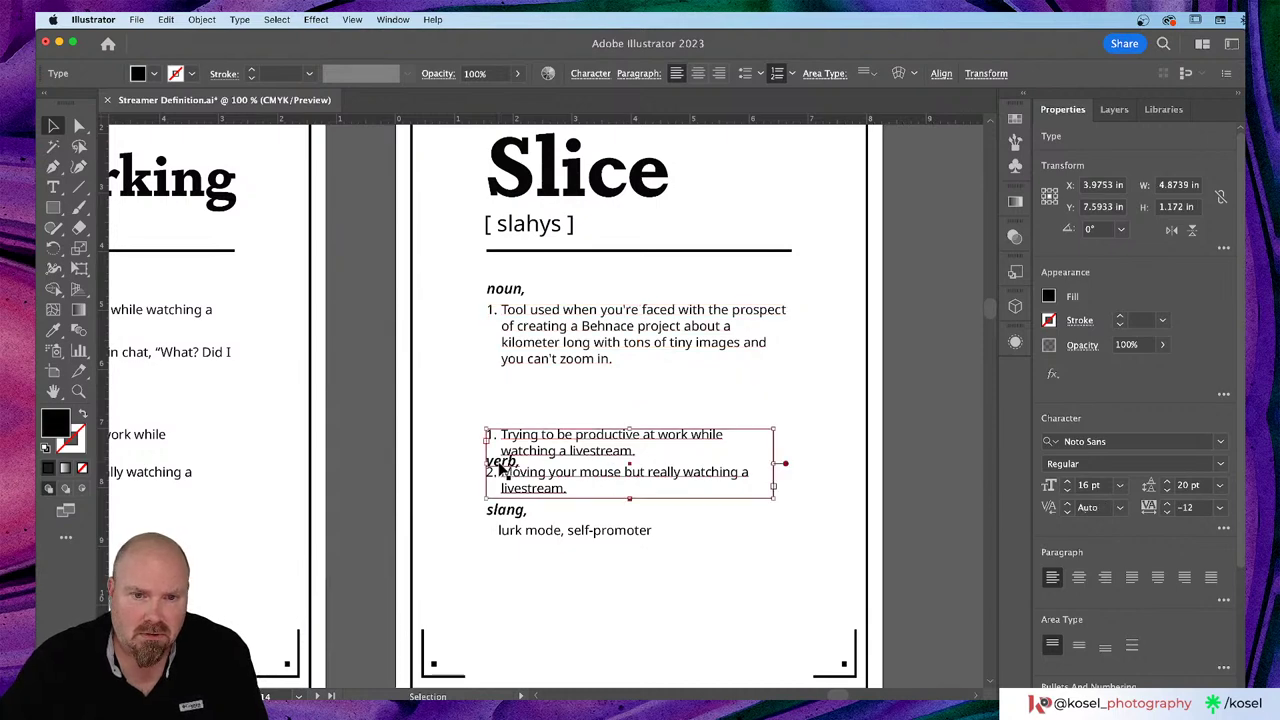
left_click_drag(627, 476, 629, 606)
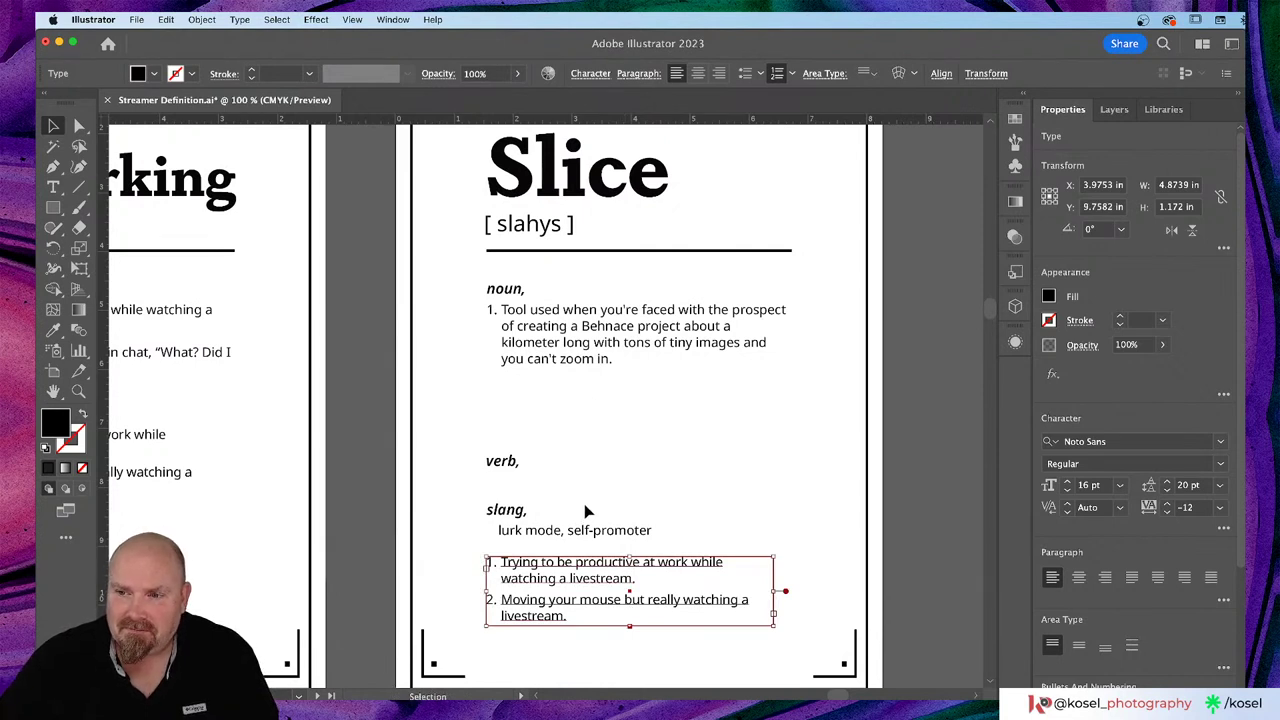
left_click(507, 466)
left_click_drag(507, 466, 507, 390)
left_click(593, 604)
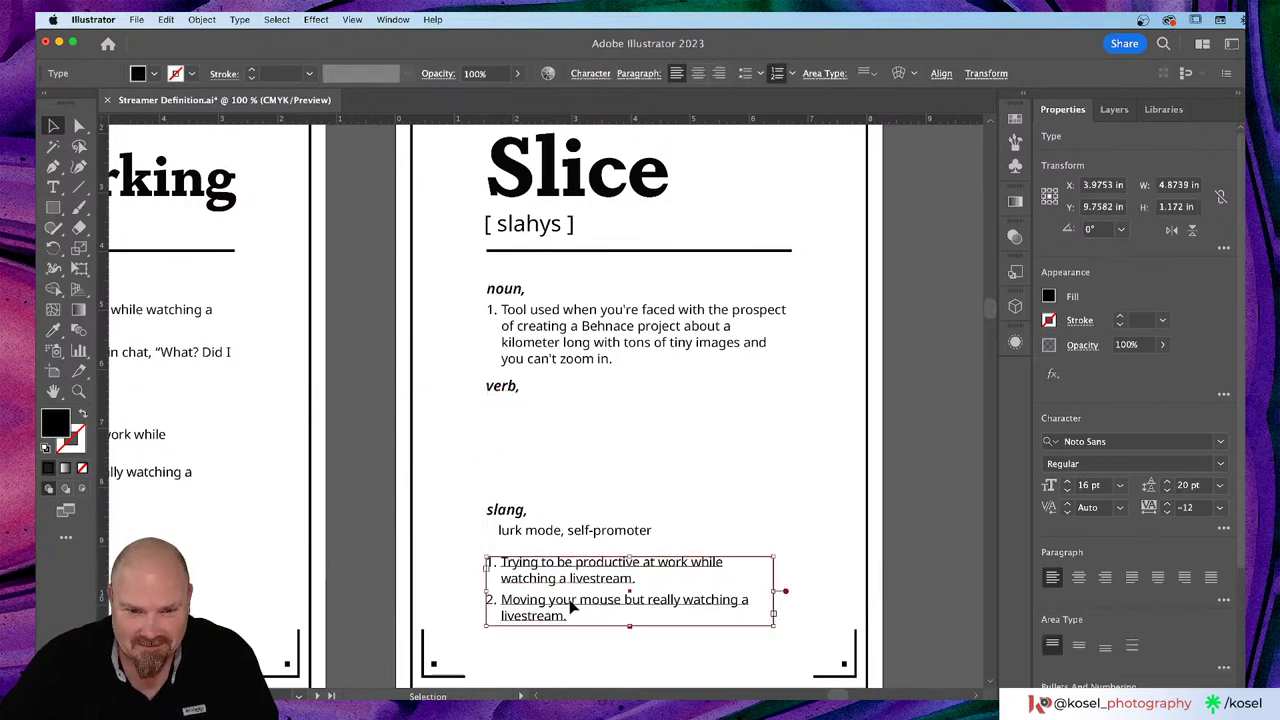
left_click_drag(573, 605, 585, 452)
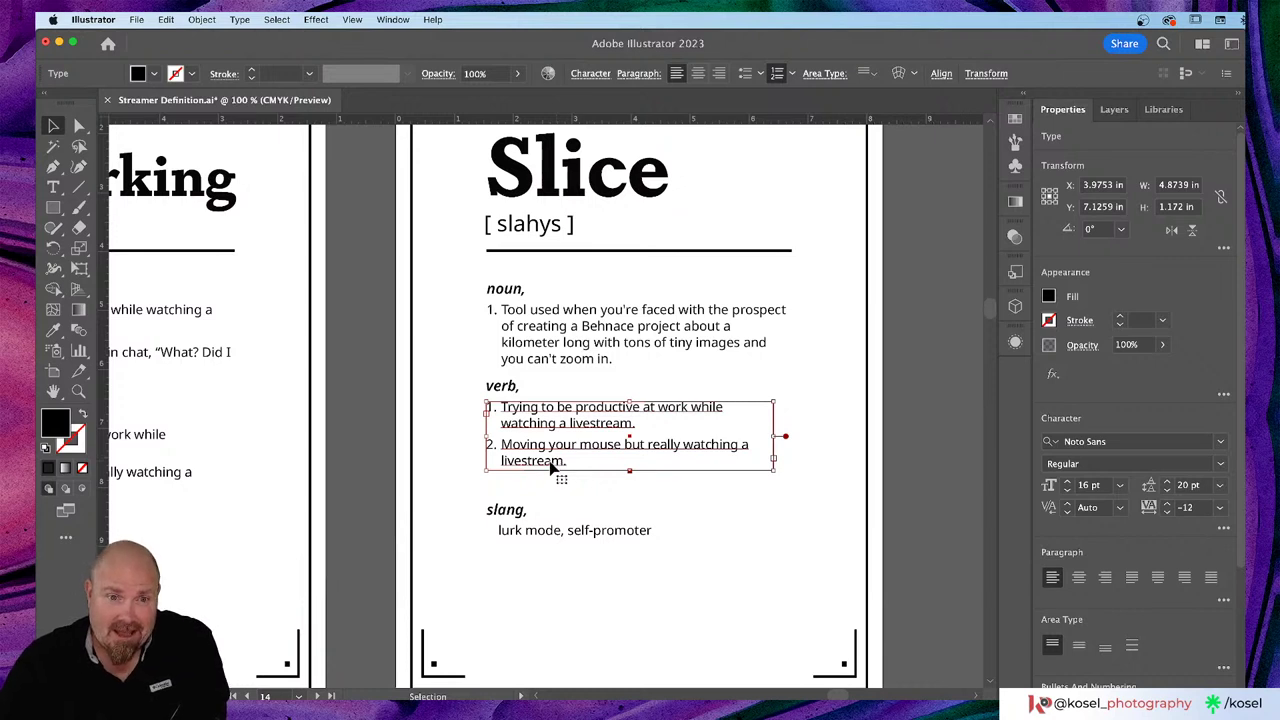
Step: Replace "lurk mode" in the slang text on Slice with "slice slice baby"
key("t")
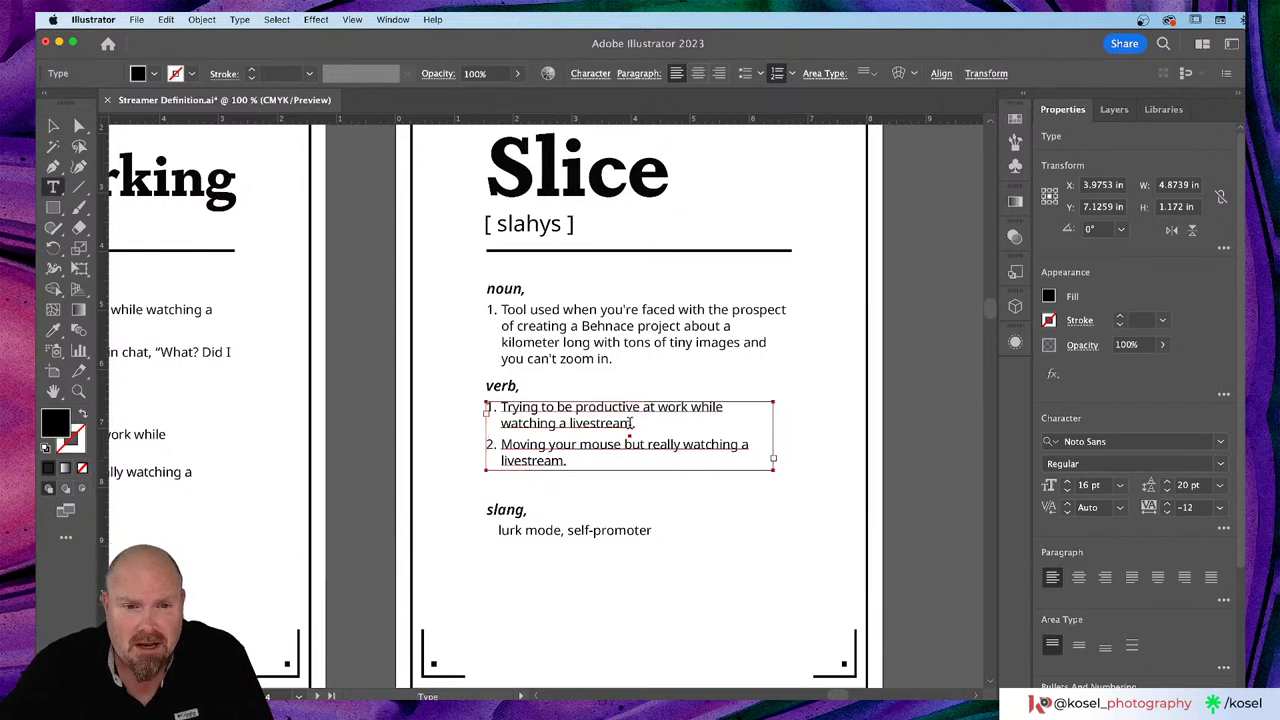
left_click_drag(631, 423, 503, 410)
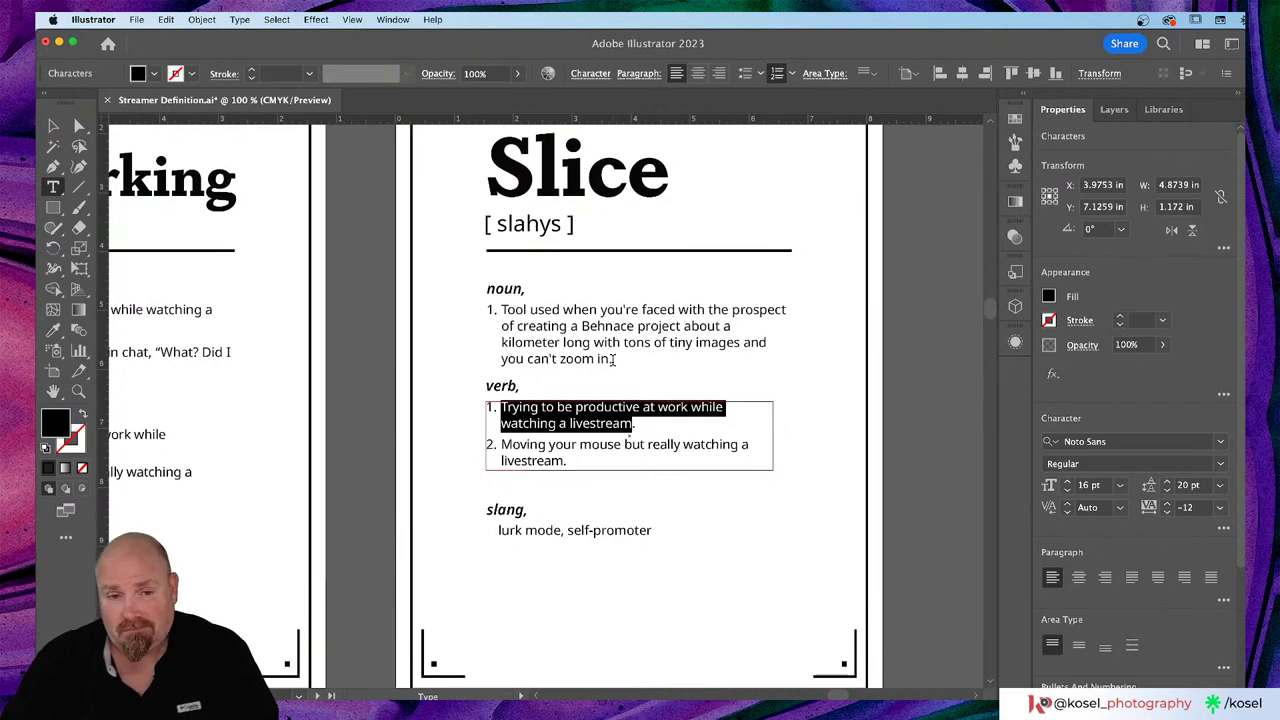
scroll(682, 455, "up", 2)
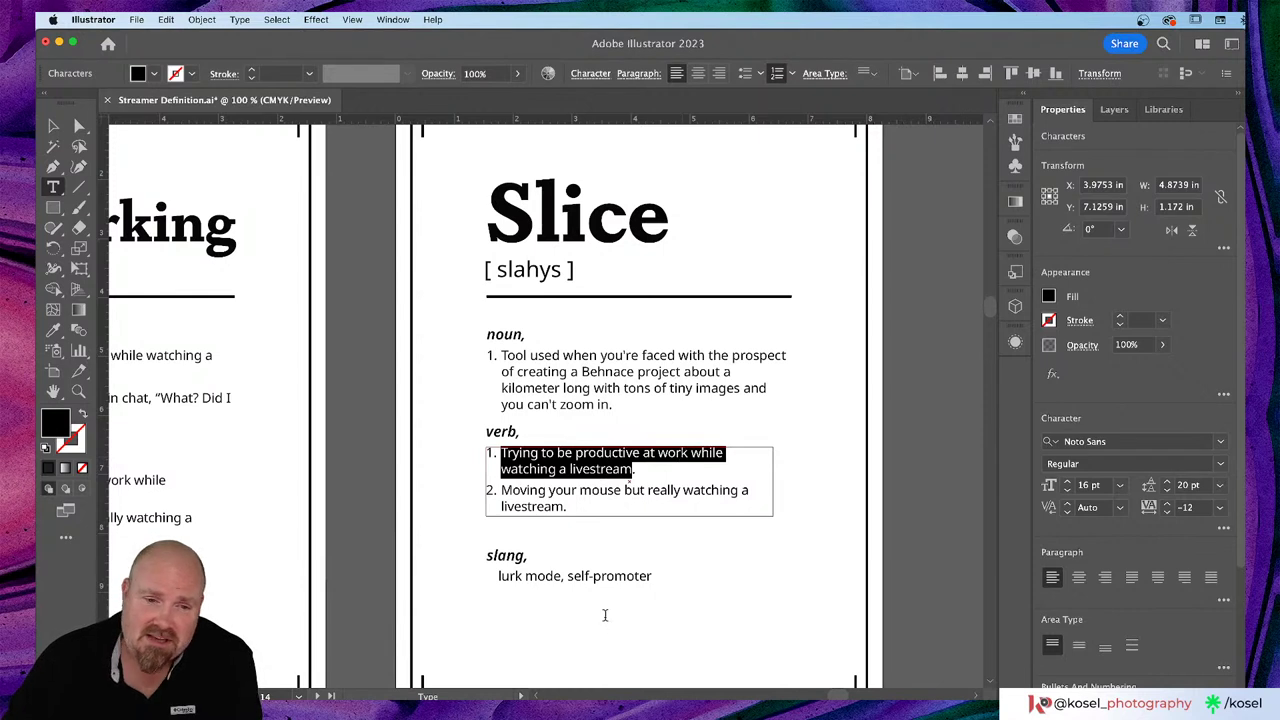
left_click(548, 576)
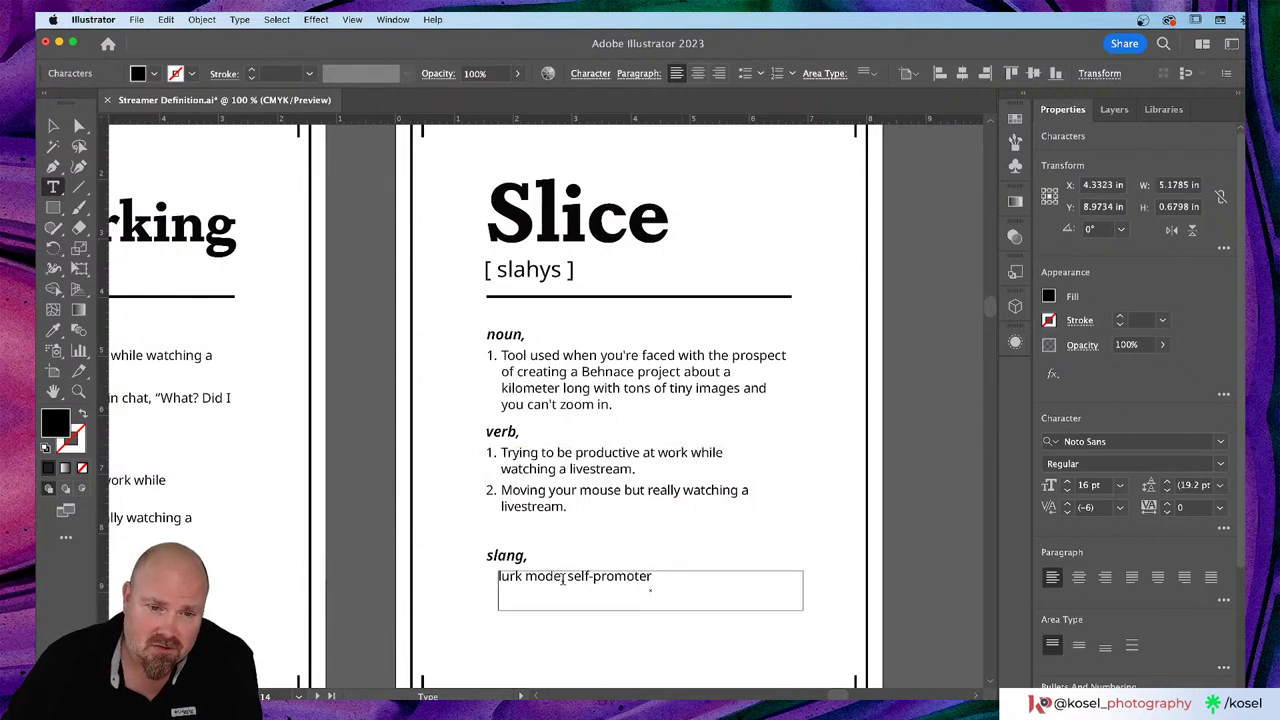
left_click_drag(560, 578, 506, 576)
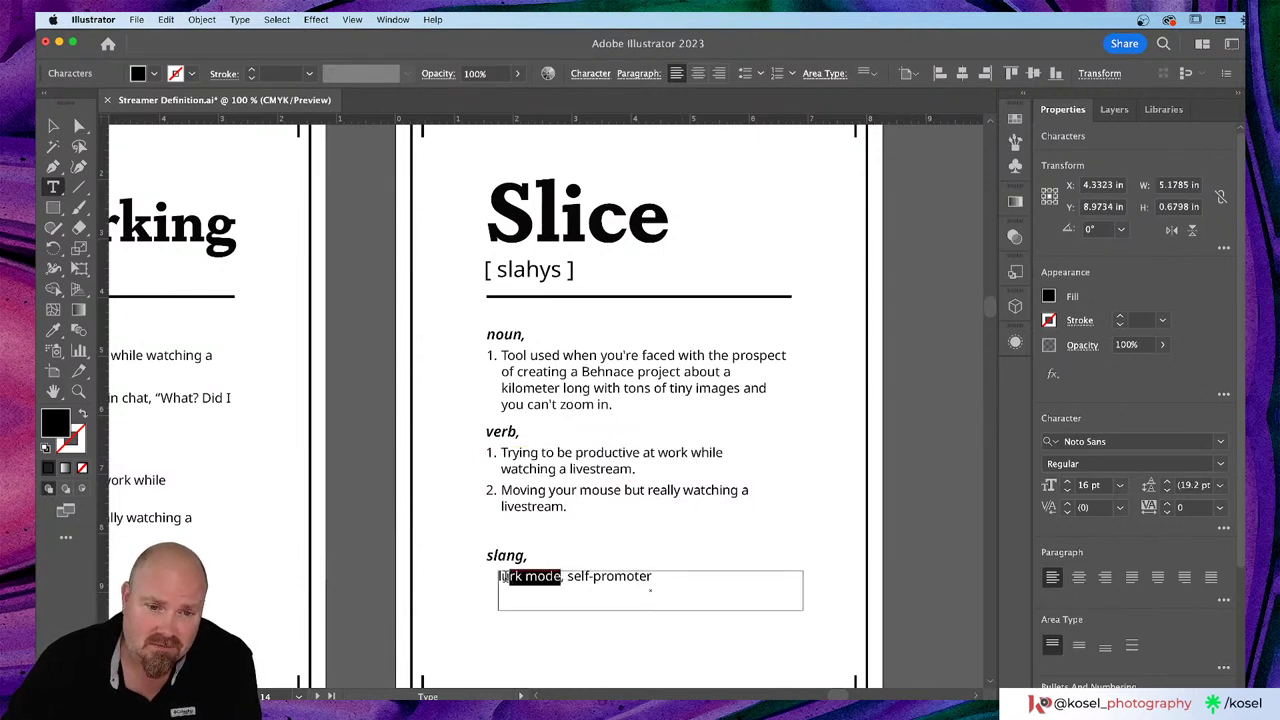
left_click(557, 577)
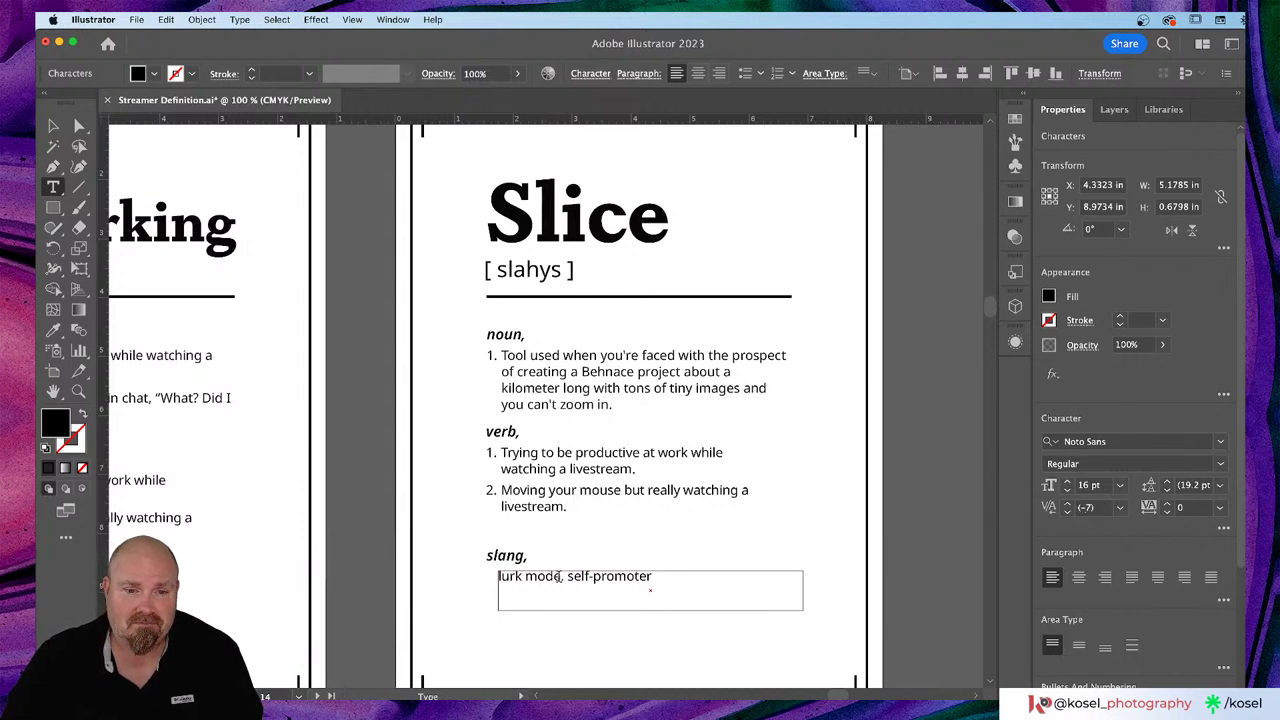
left_click_drag(560, 578, 478, 582)
type("slice")
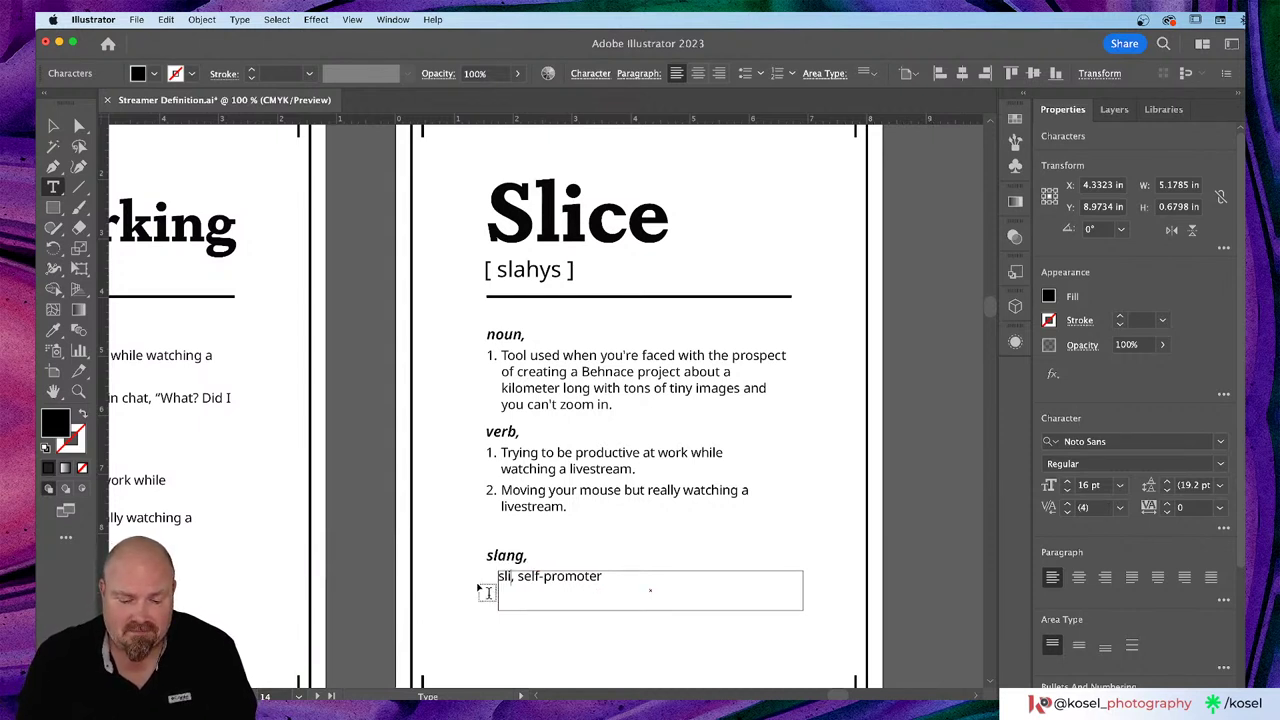
type(" slice ba")
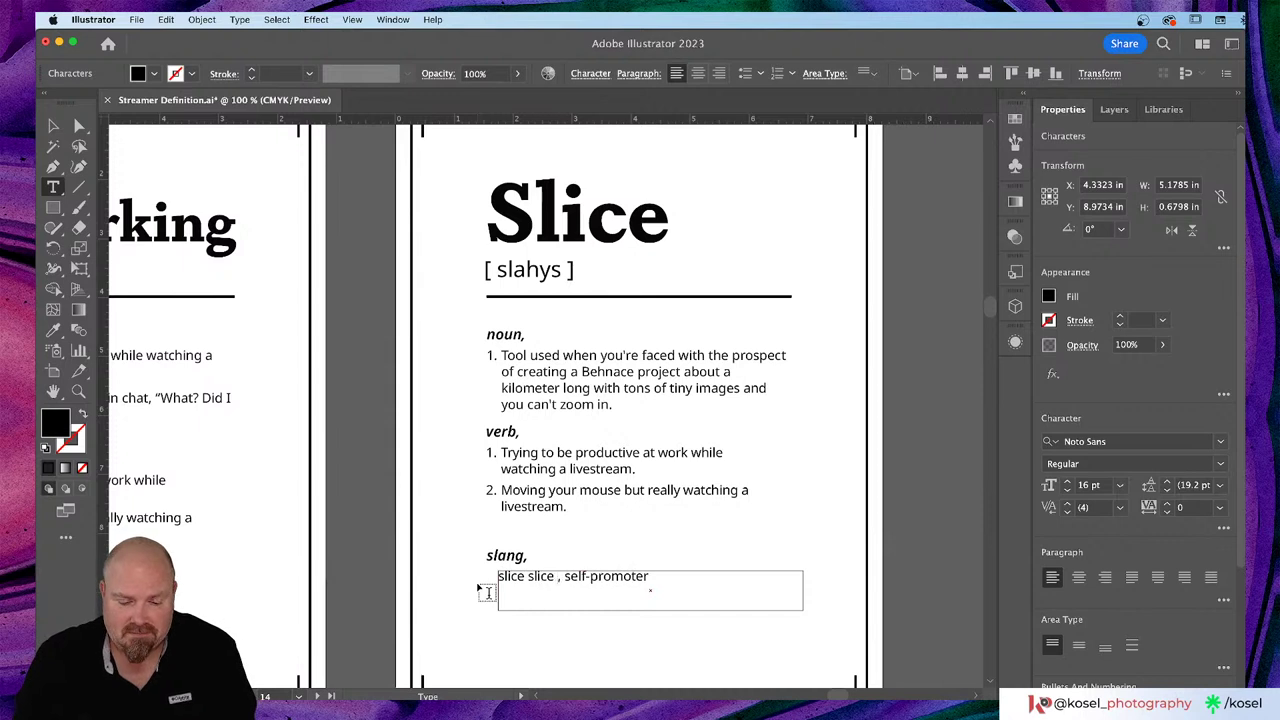
type("by")
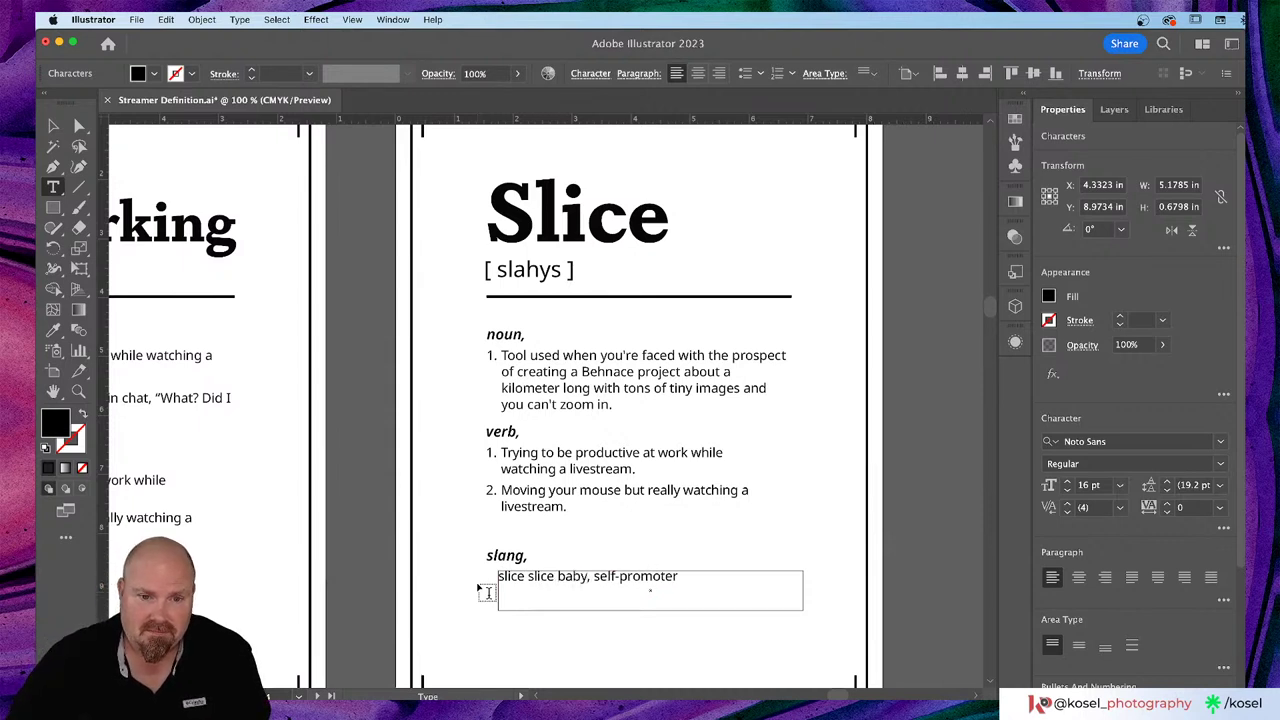
Step: Replace the first verb definition on Slice with "Breaking up a project into viewable sections", keeping its closing period
left_click(555, 470)
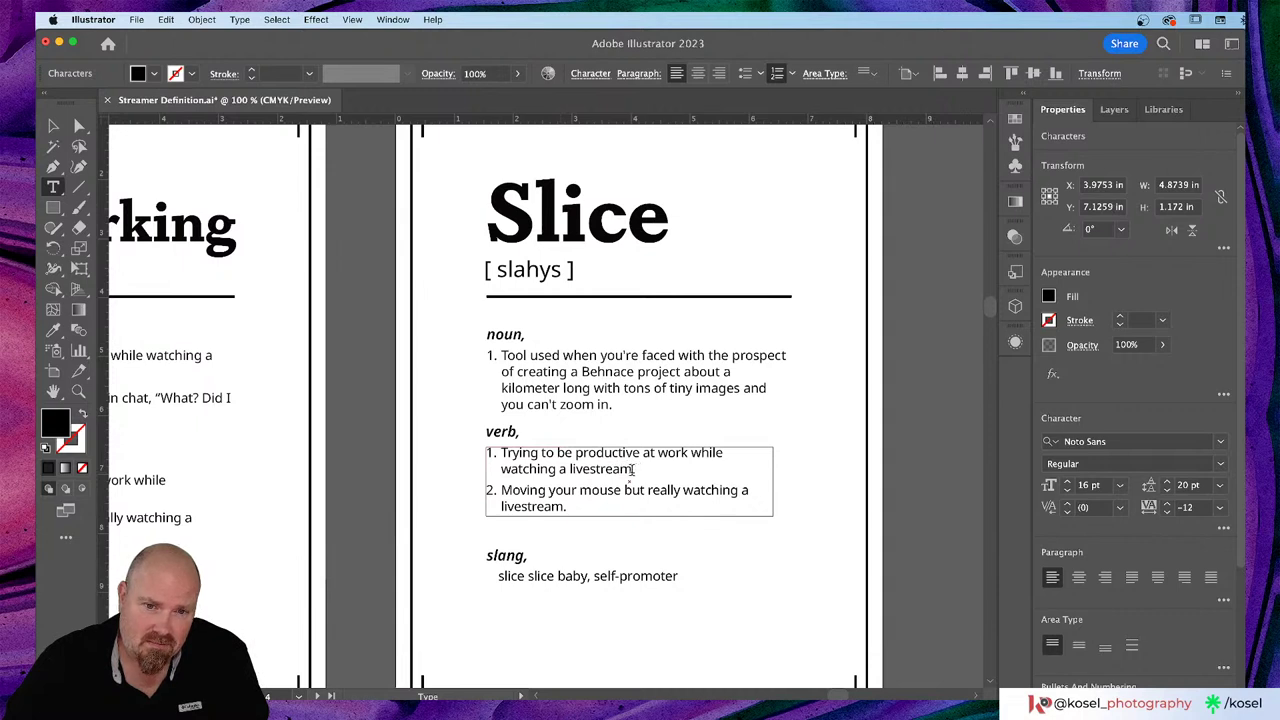
left_click_drag(632, 470, 488, 455)
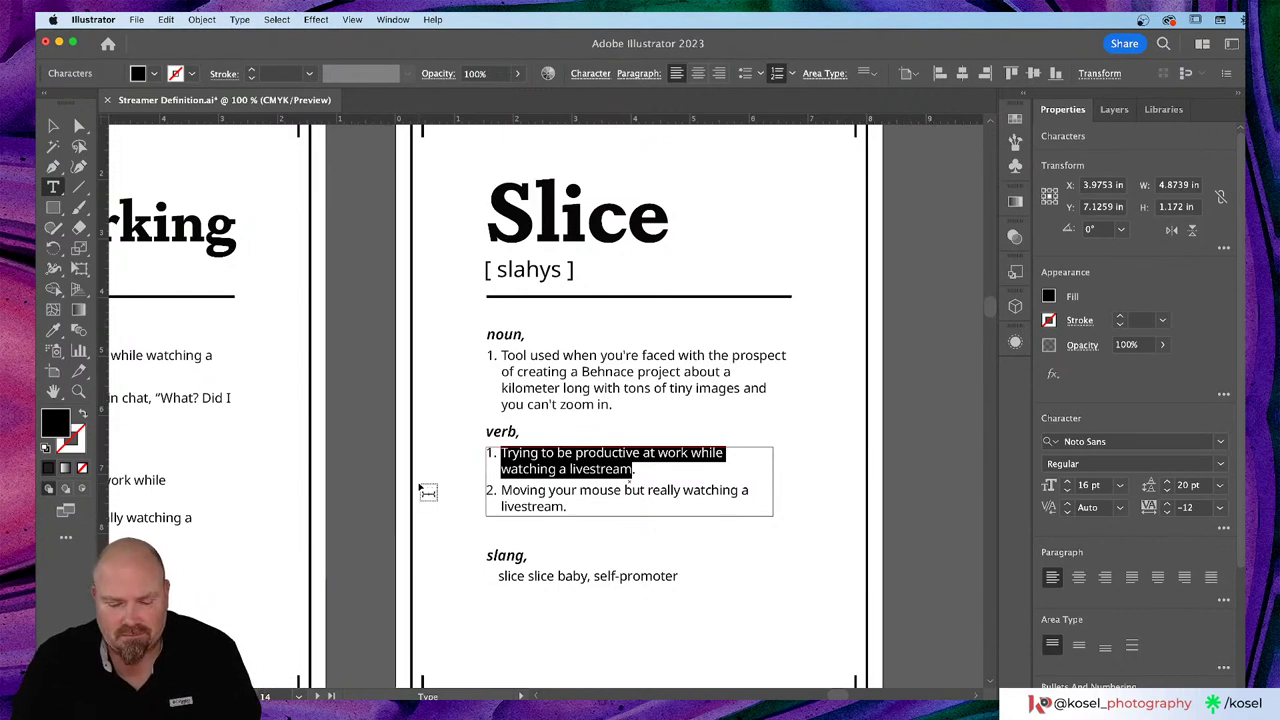
type("Breaki")
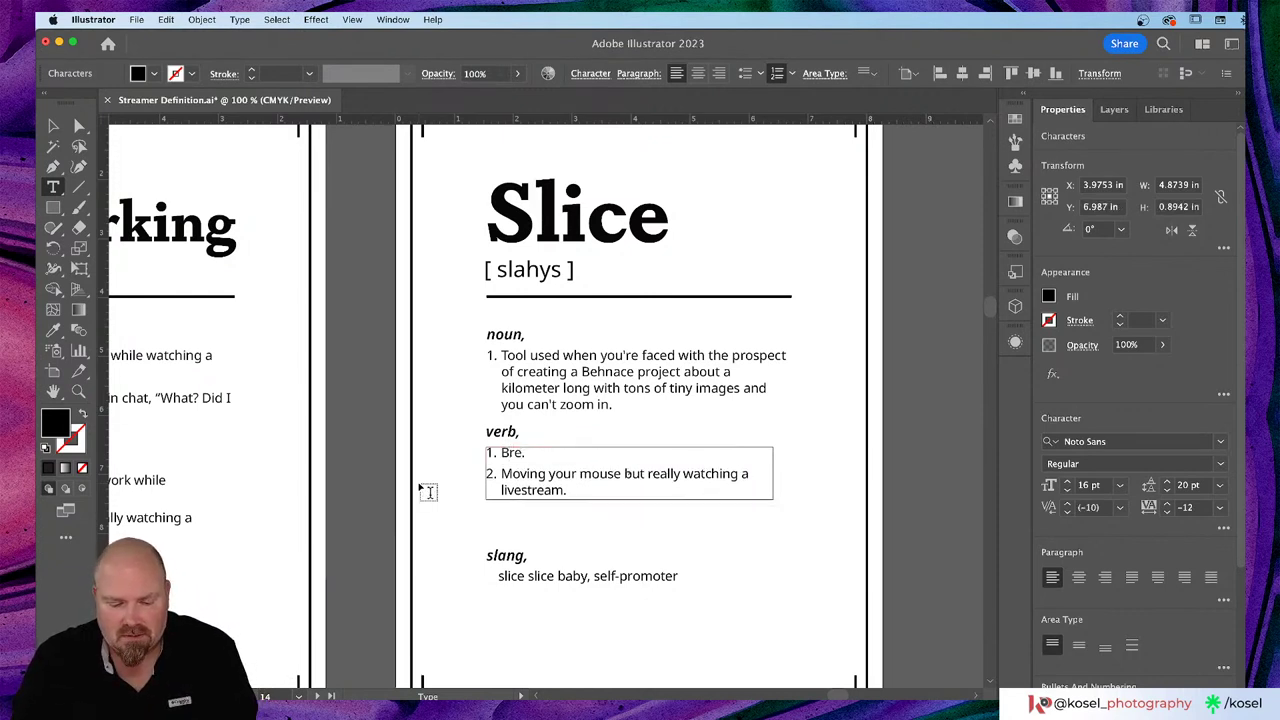
type("ng up ")
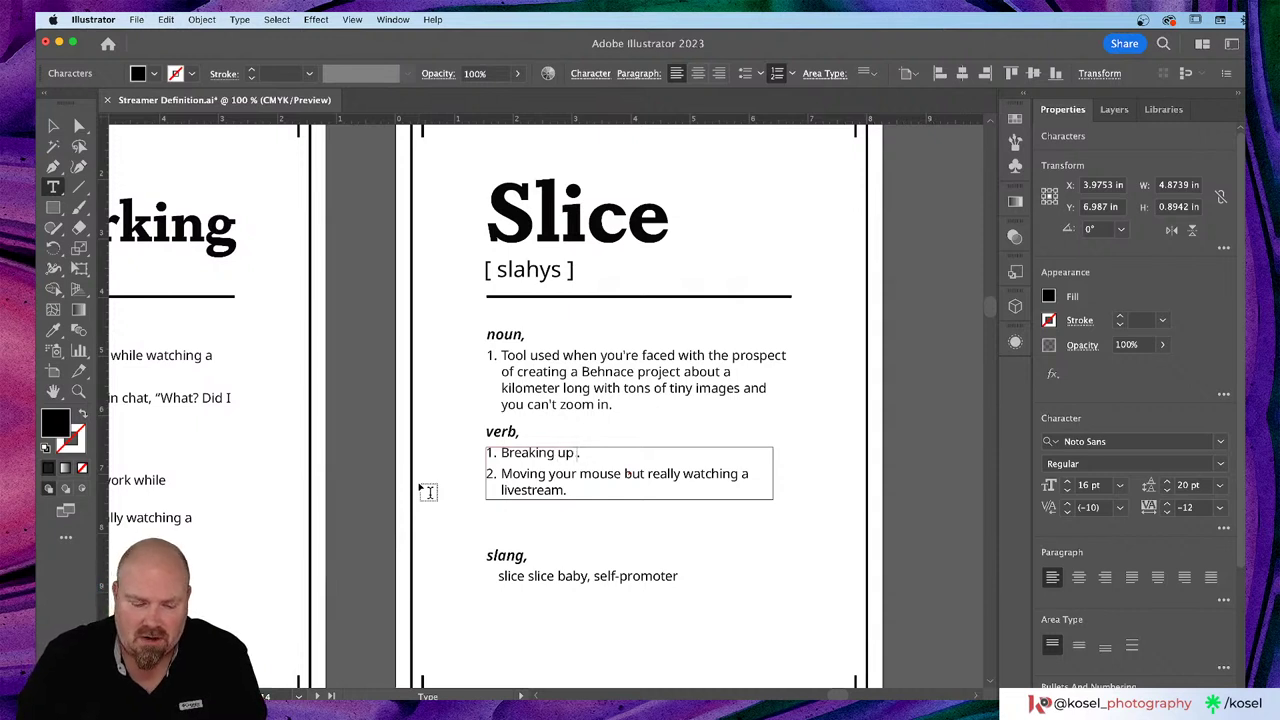
type("a")
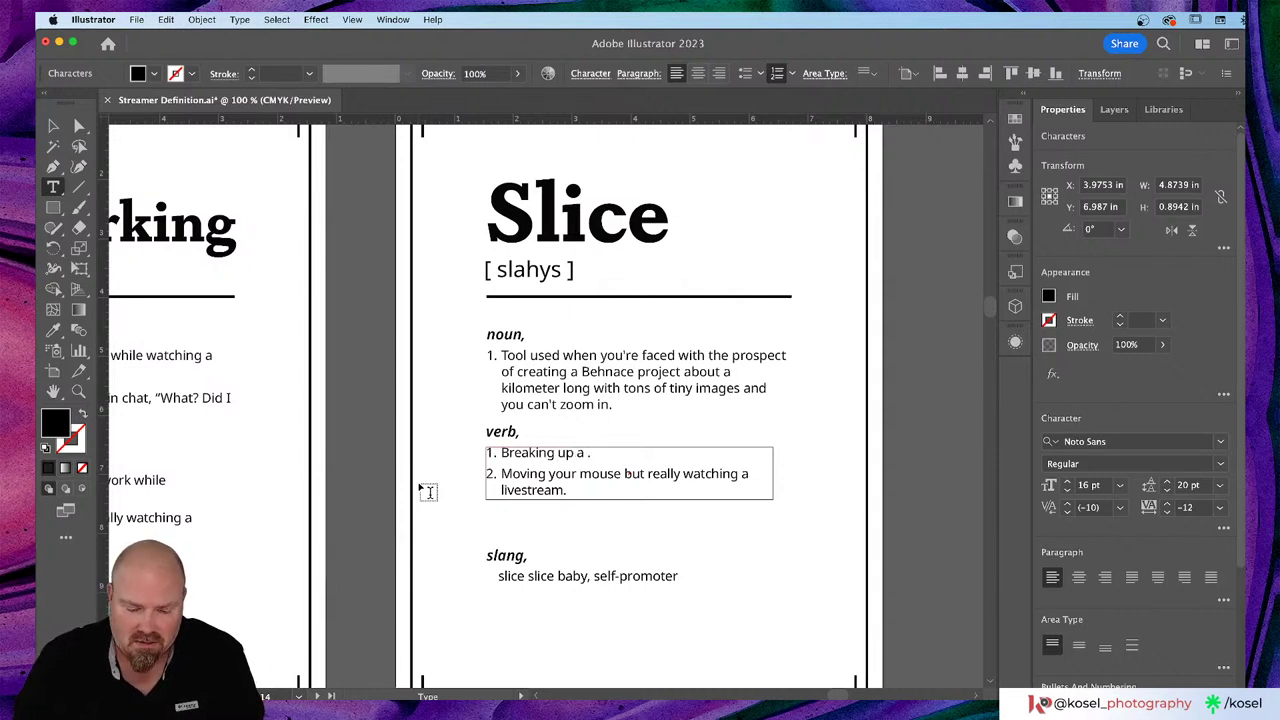
type(" pro")
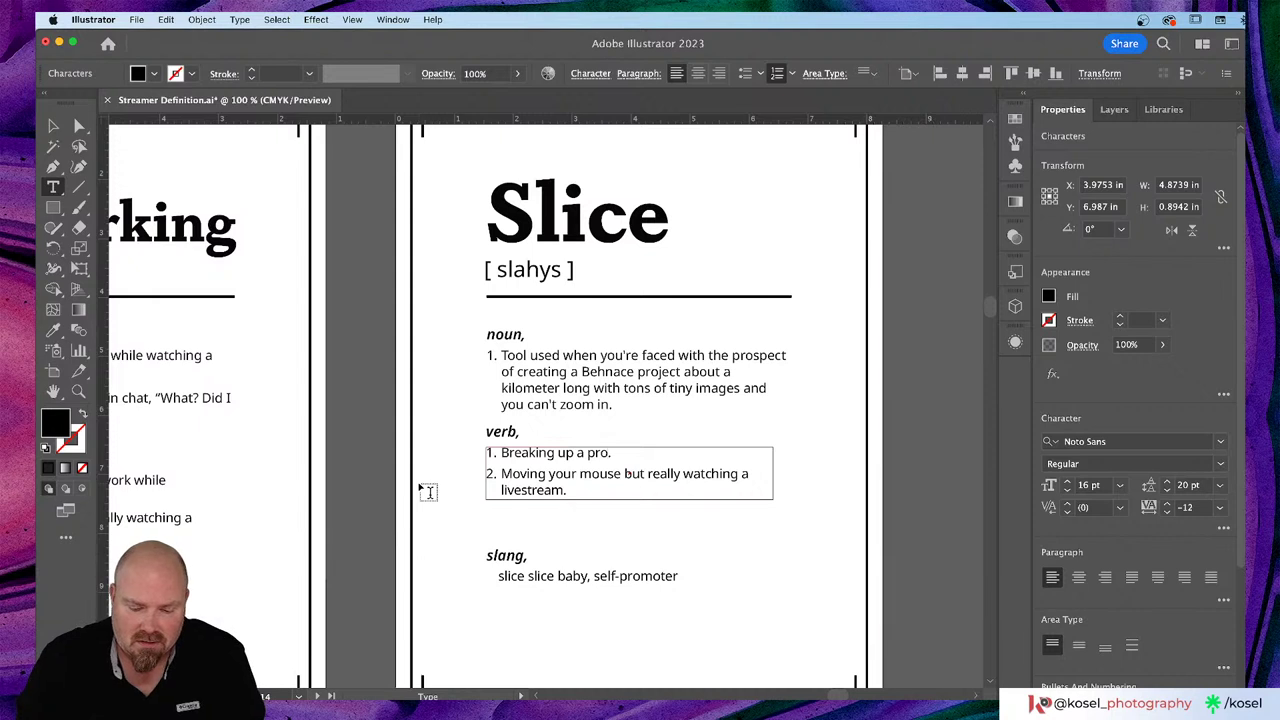
type("ject")
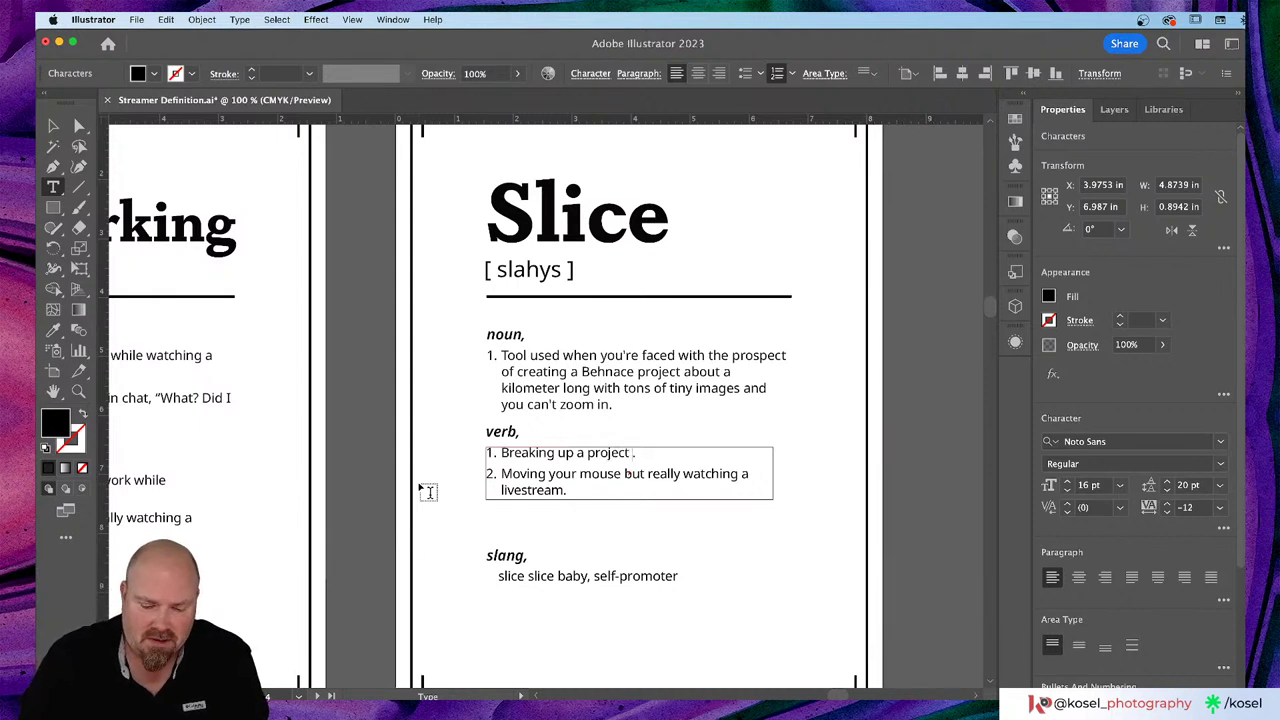
type(" into")
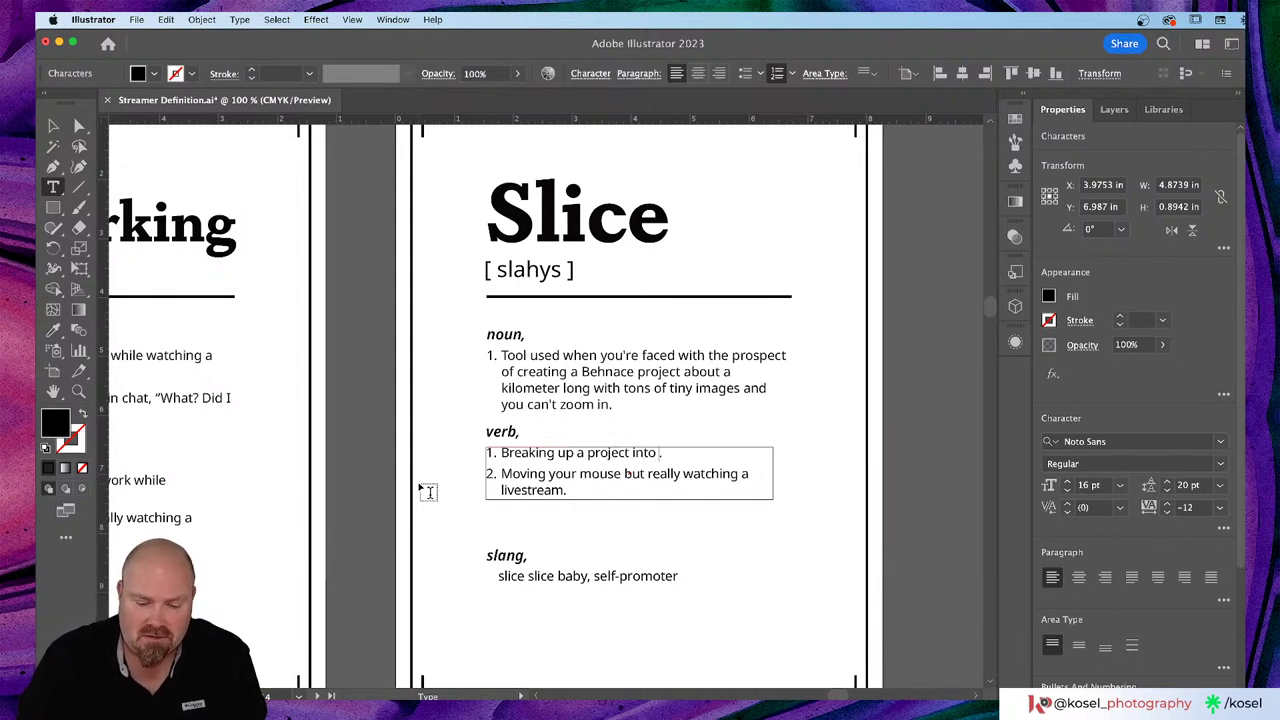
type(" viewa")
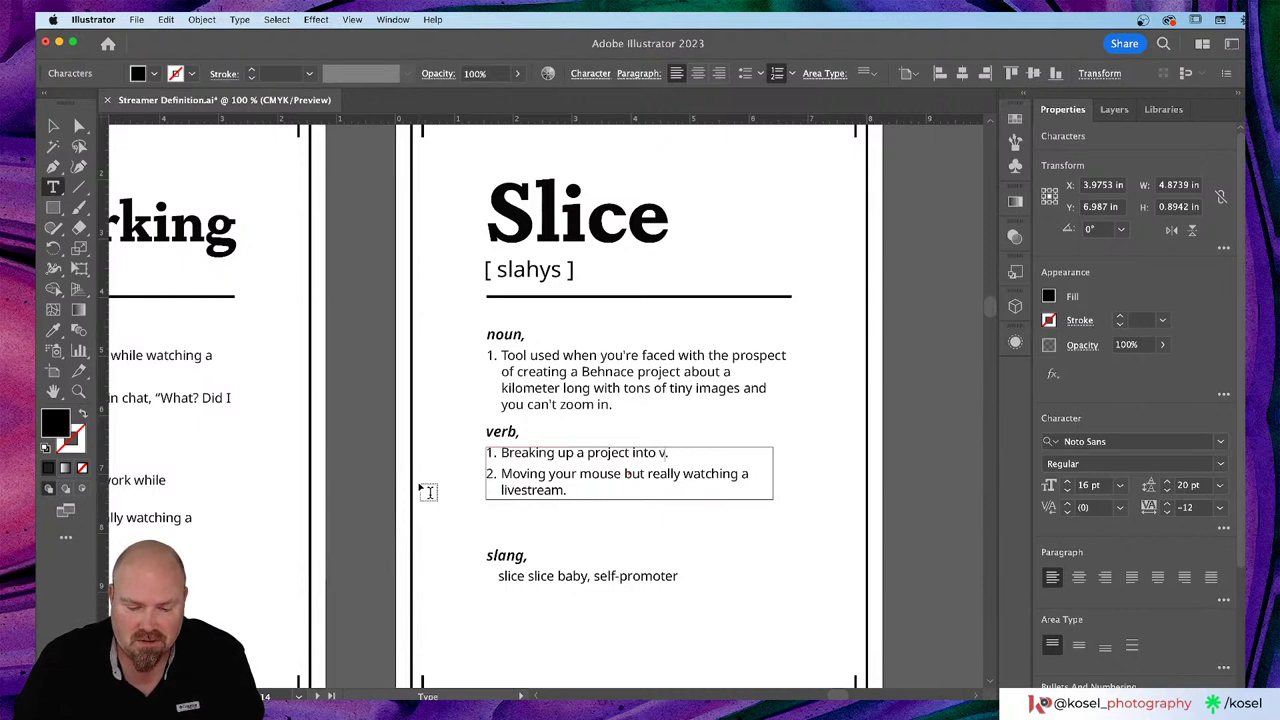
type("ble")
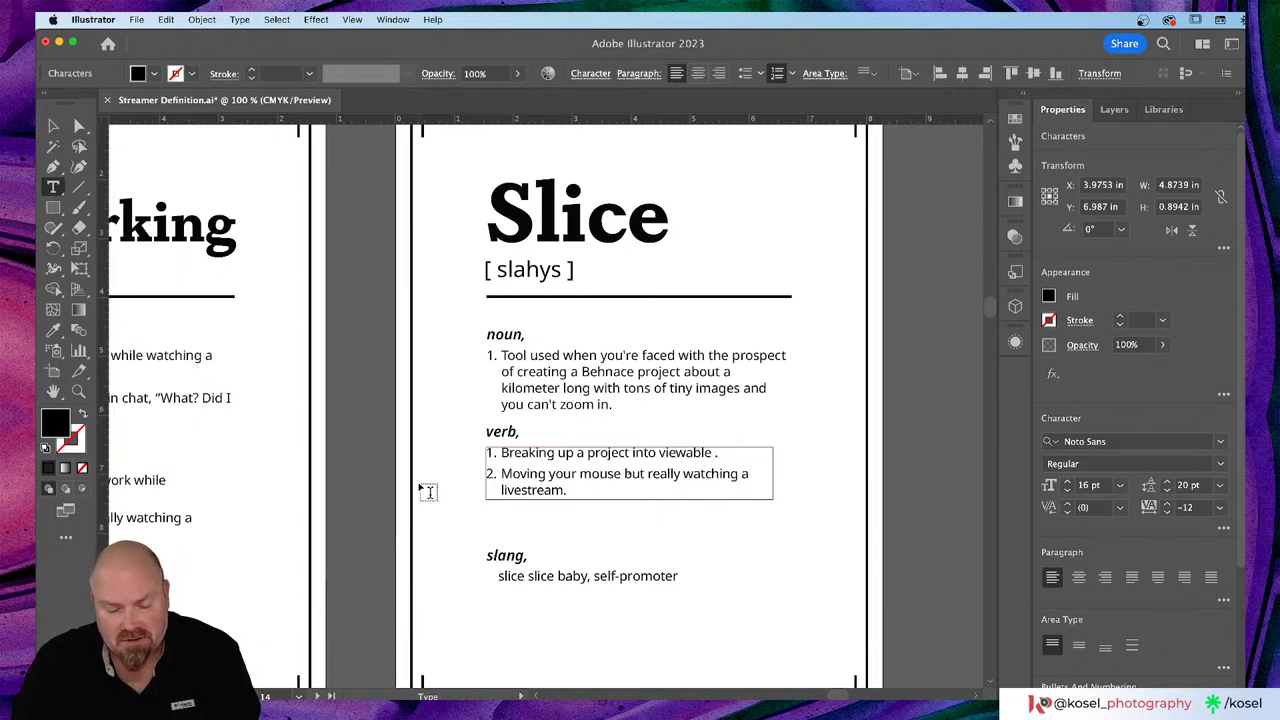
type("sections")
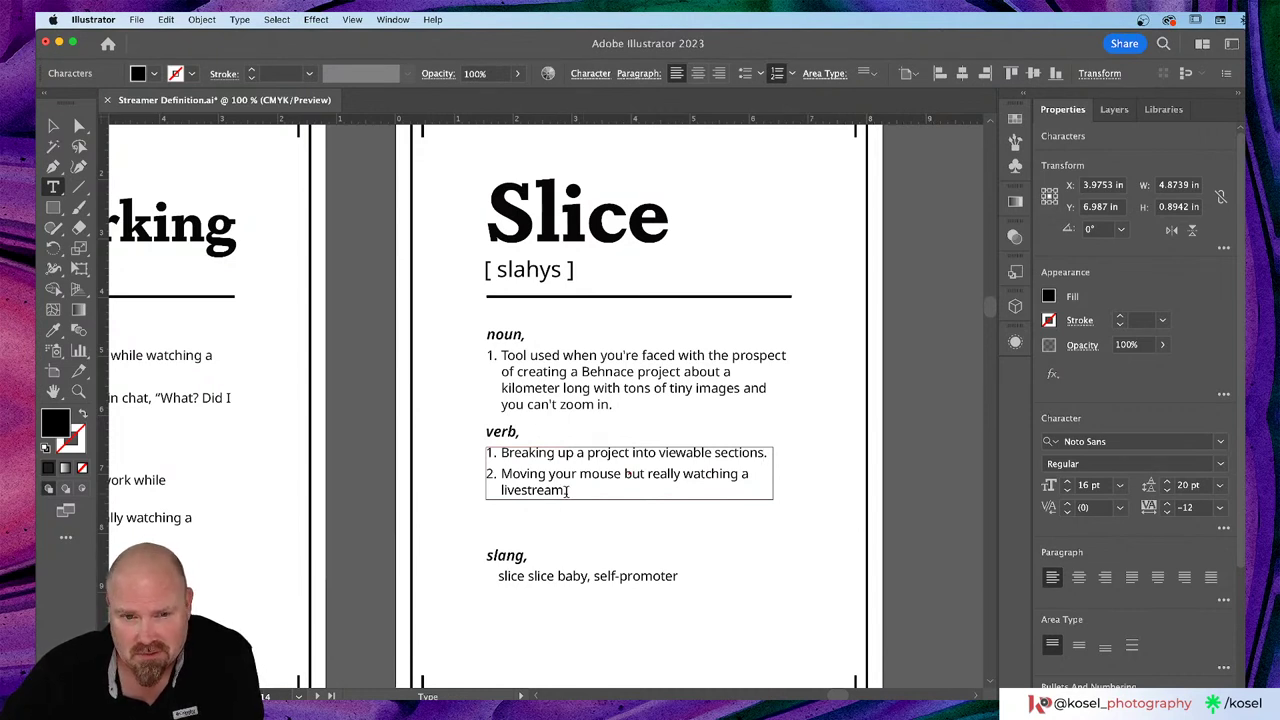
Step: Delete the second verb definition, about moving your mouse, from the verb text on Slice
left_click_drag(560, 490, 473, 477)
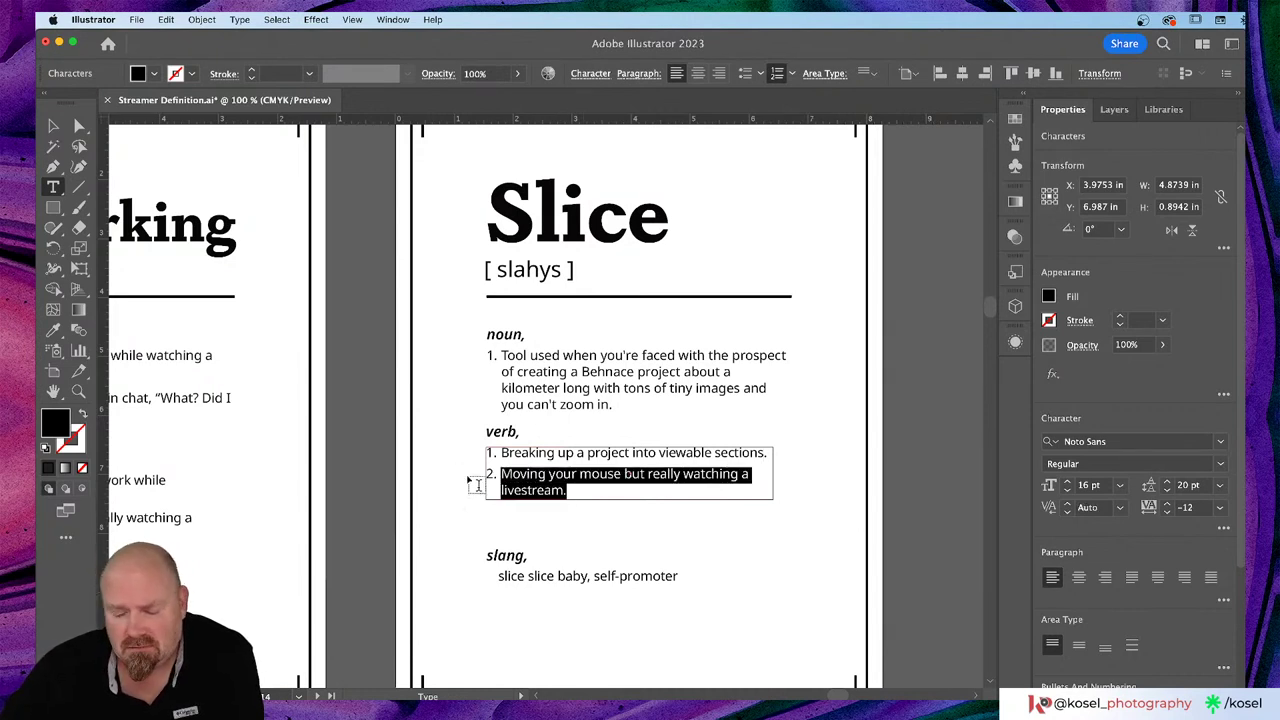
key("BackSpace")
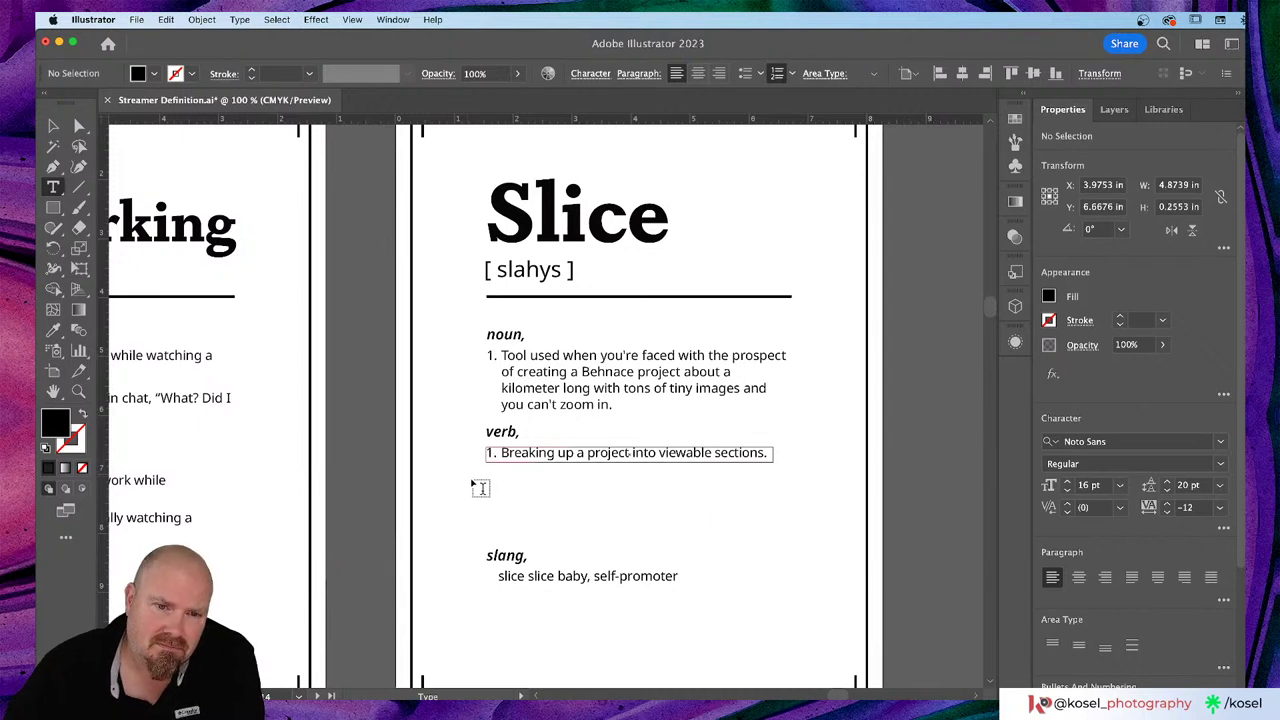
left_click(55, 126)
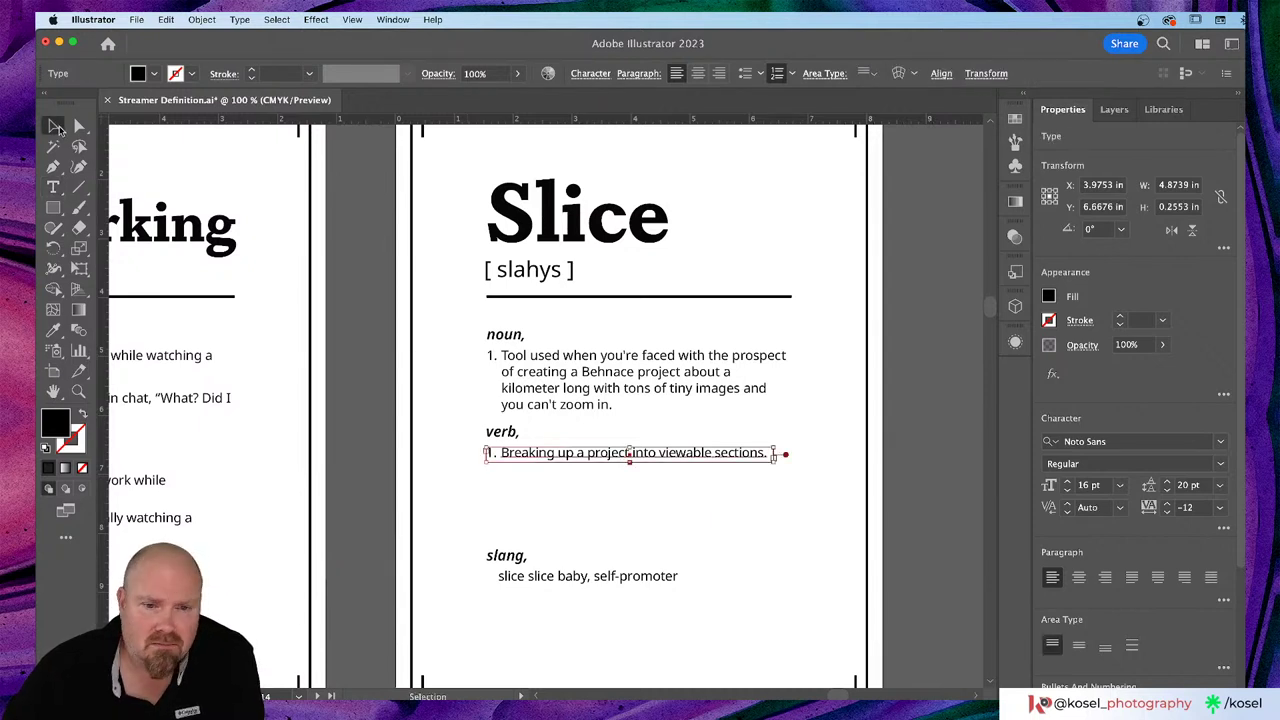
Step: Remove ", self-promoter" from the slang text on Slice, leaving only "slice slice baby"
left_click(510, 562)
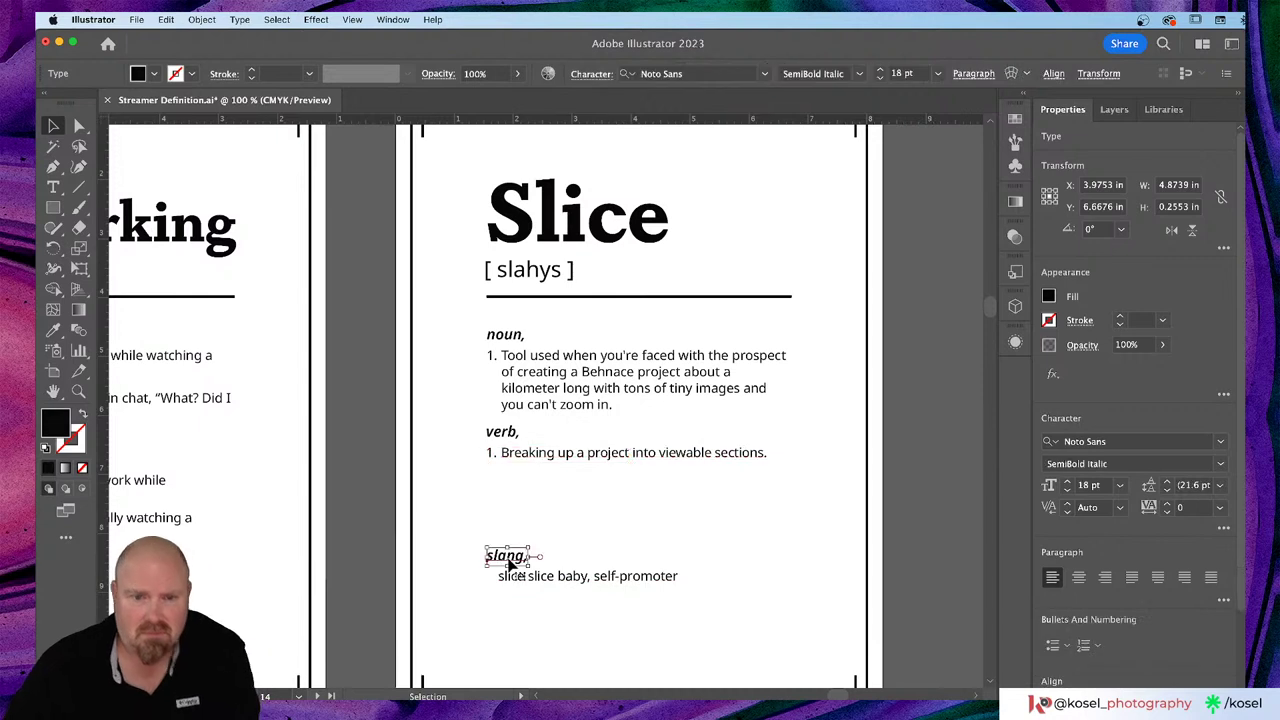
left_click(568, 586)
double_click(700, 578)
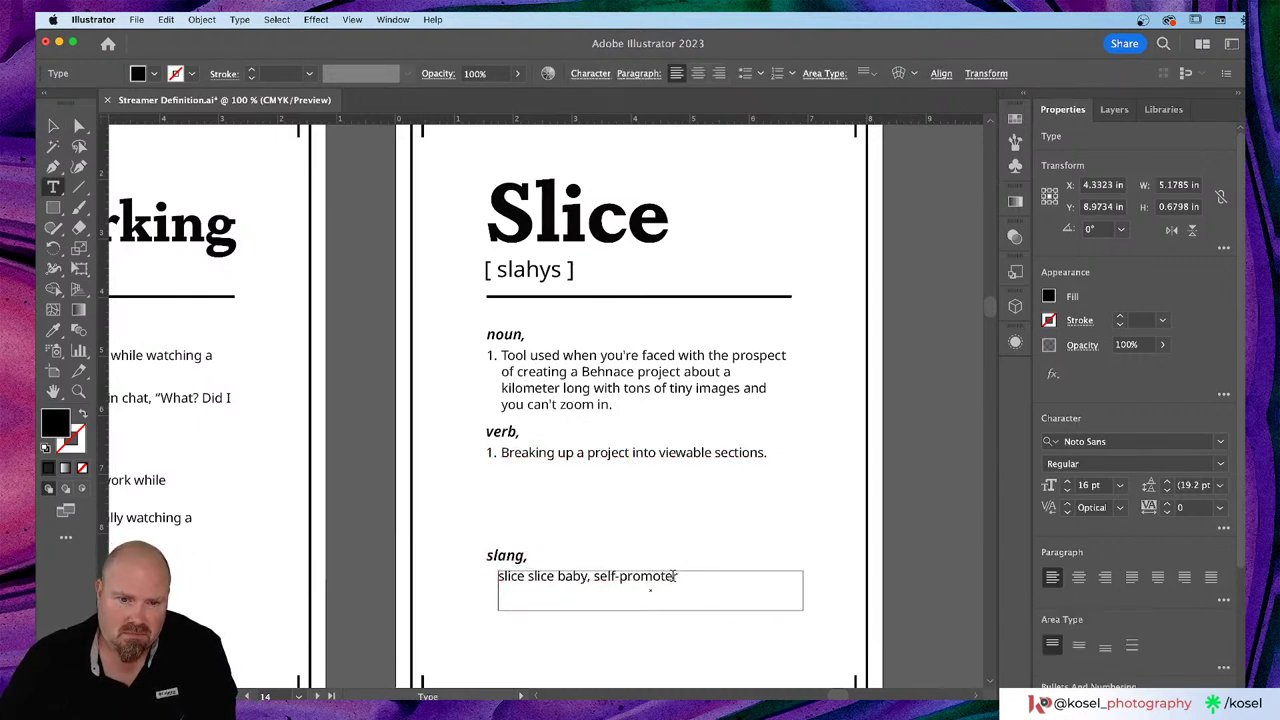
left_click_drag(679, 576, 588, 578)
key("BackSpace")
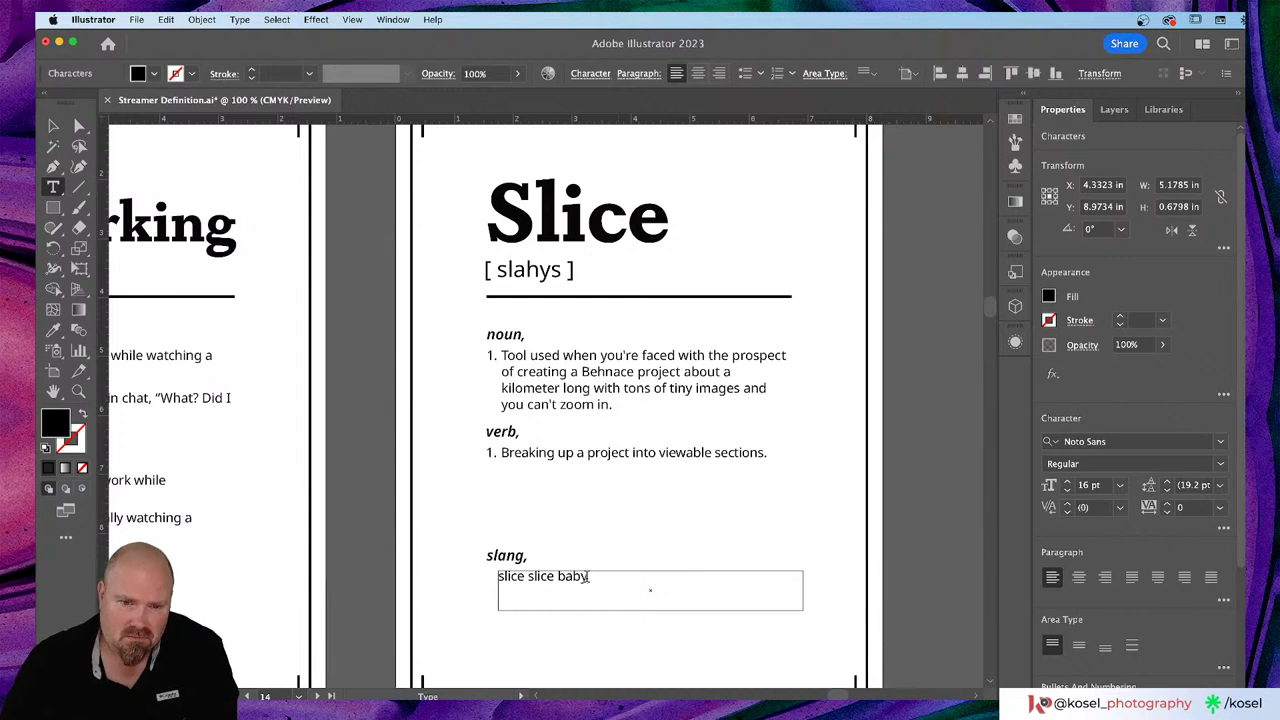
key("Escape")
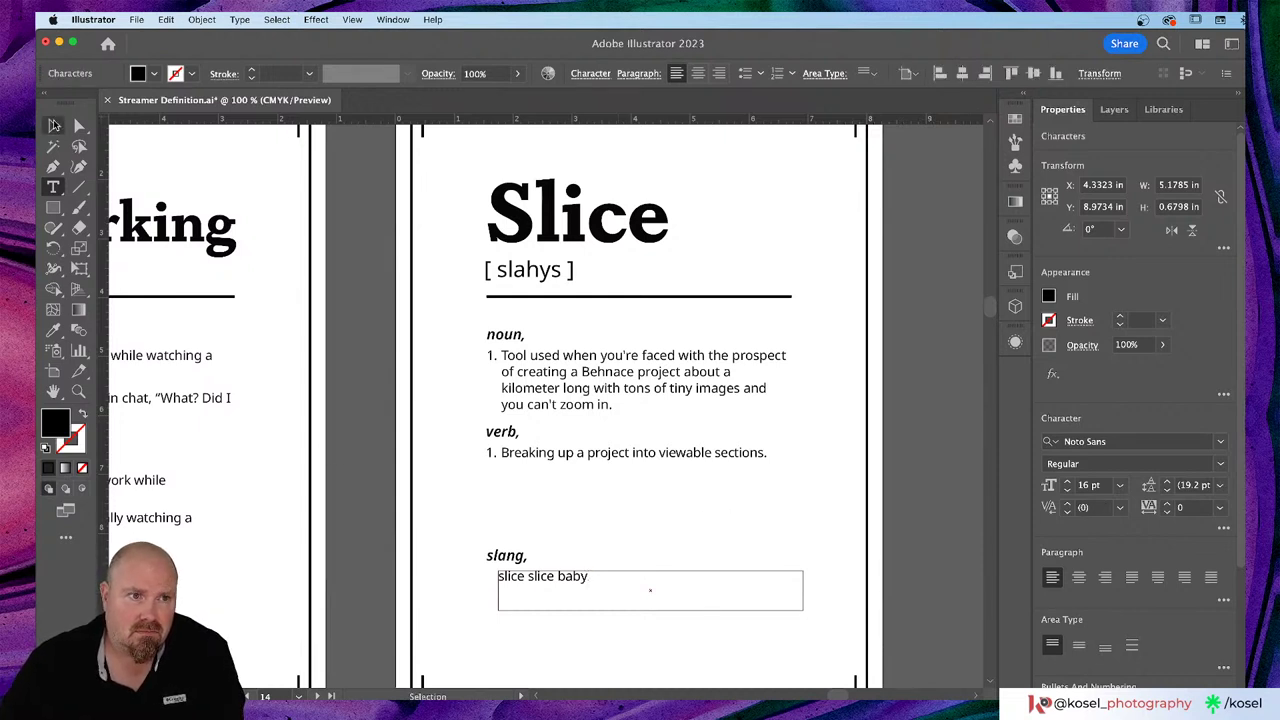
Step: Move the slang heading and slang text on Slice up together beneath the verb definition
left_click(505, 560, "shift")
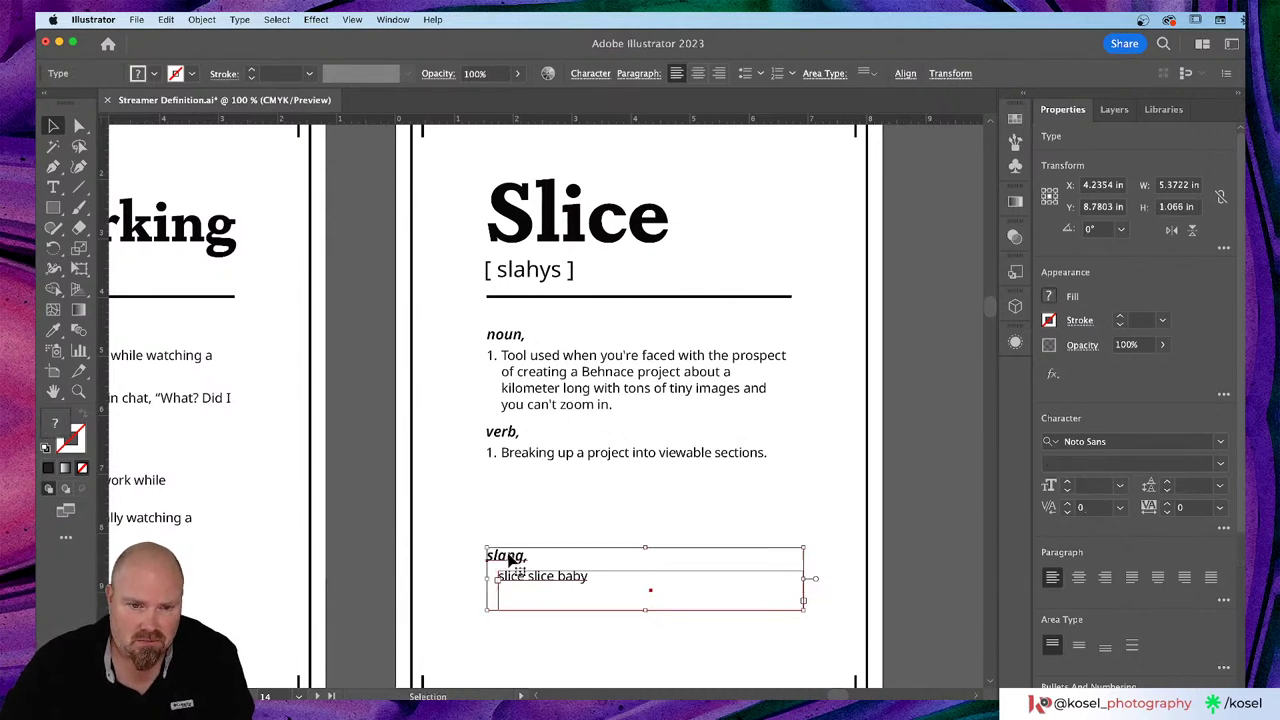
left_click_drag(506, 560, 511, 494)
left_click(598, 598)
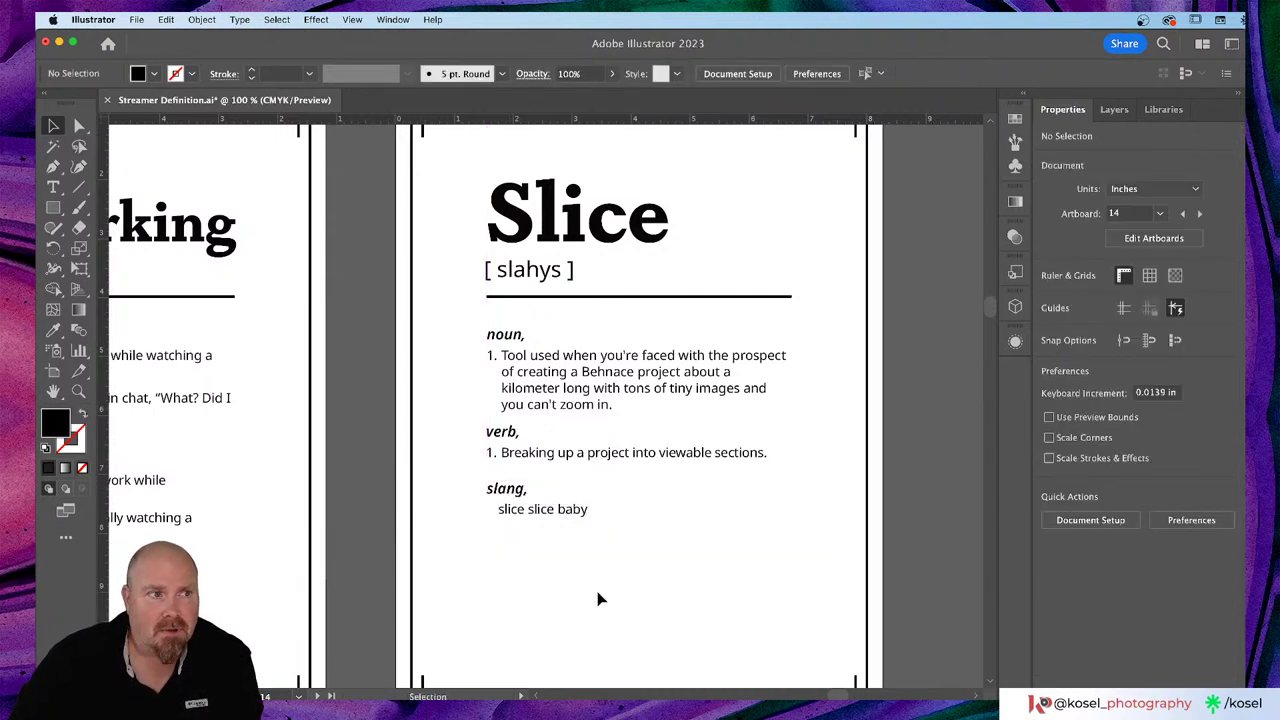
Step: Move the verb heading and verb definitions on Worlurking up together to sit just beneath the noun text
key("super+minus")
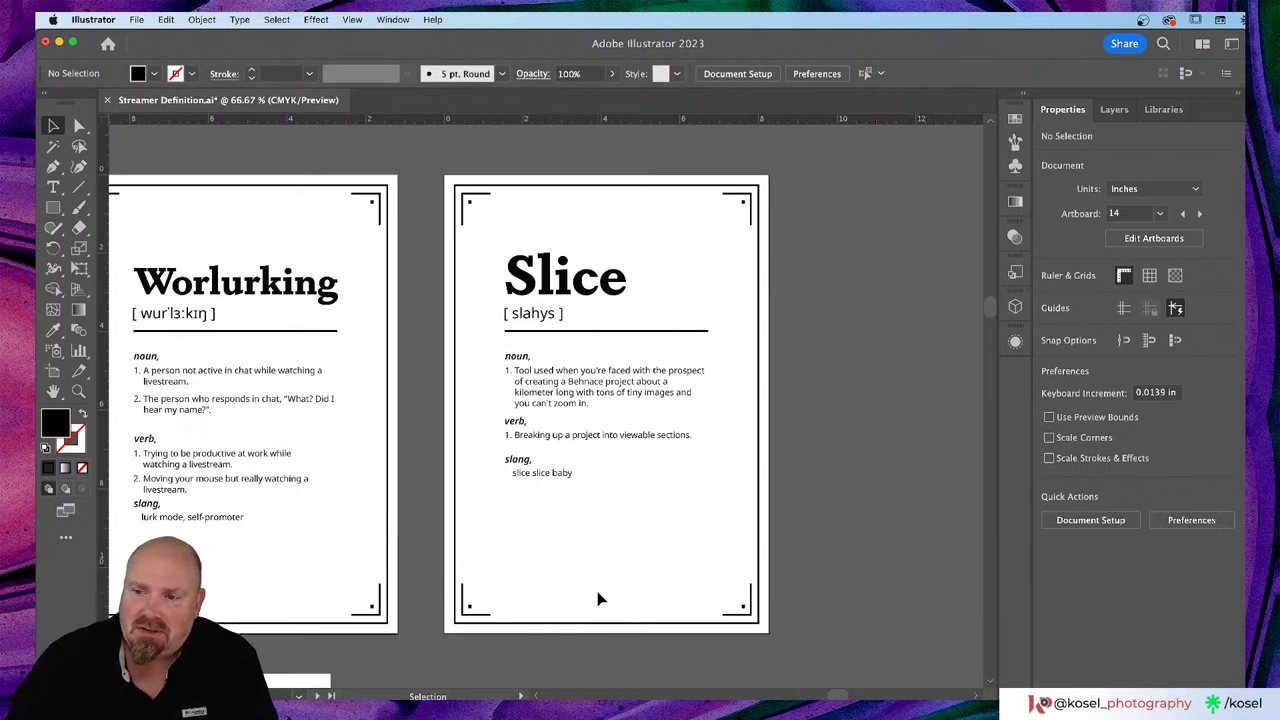
scroll(600, 597, "up", 1)
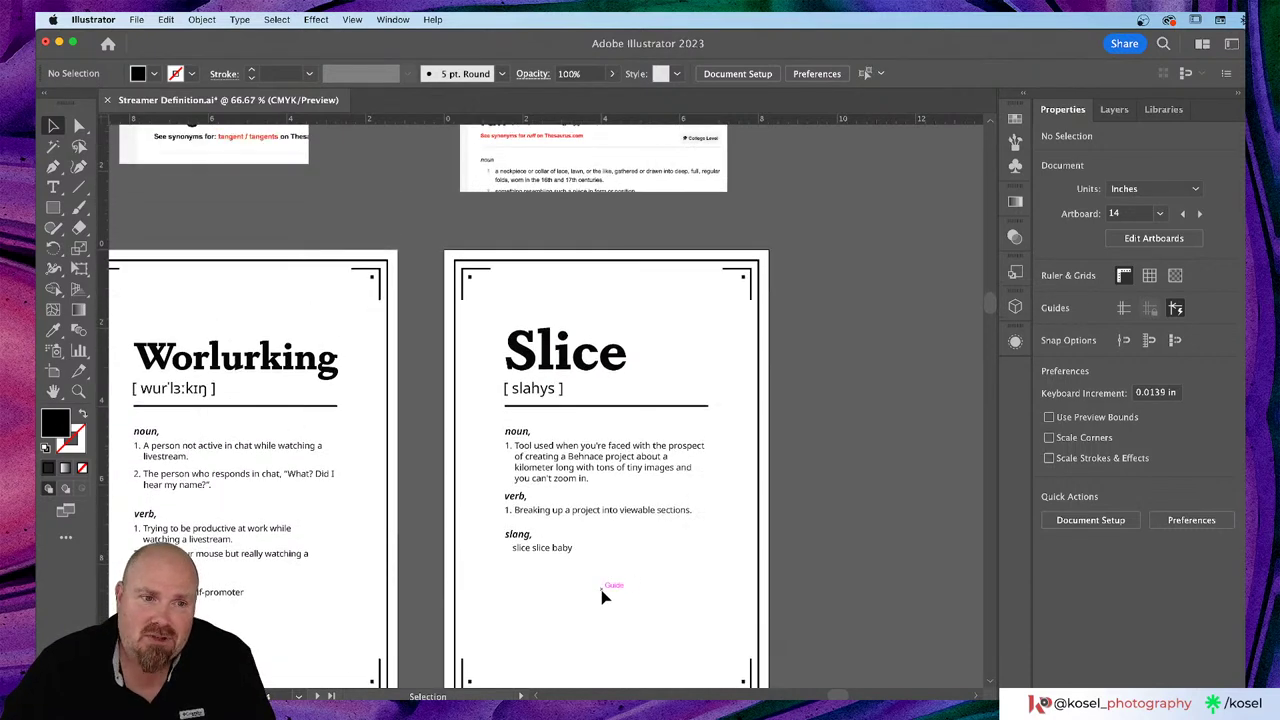
scroll(602, 597, "left", 6)
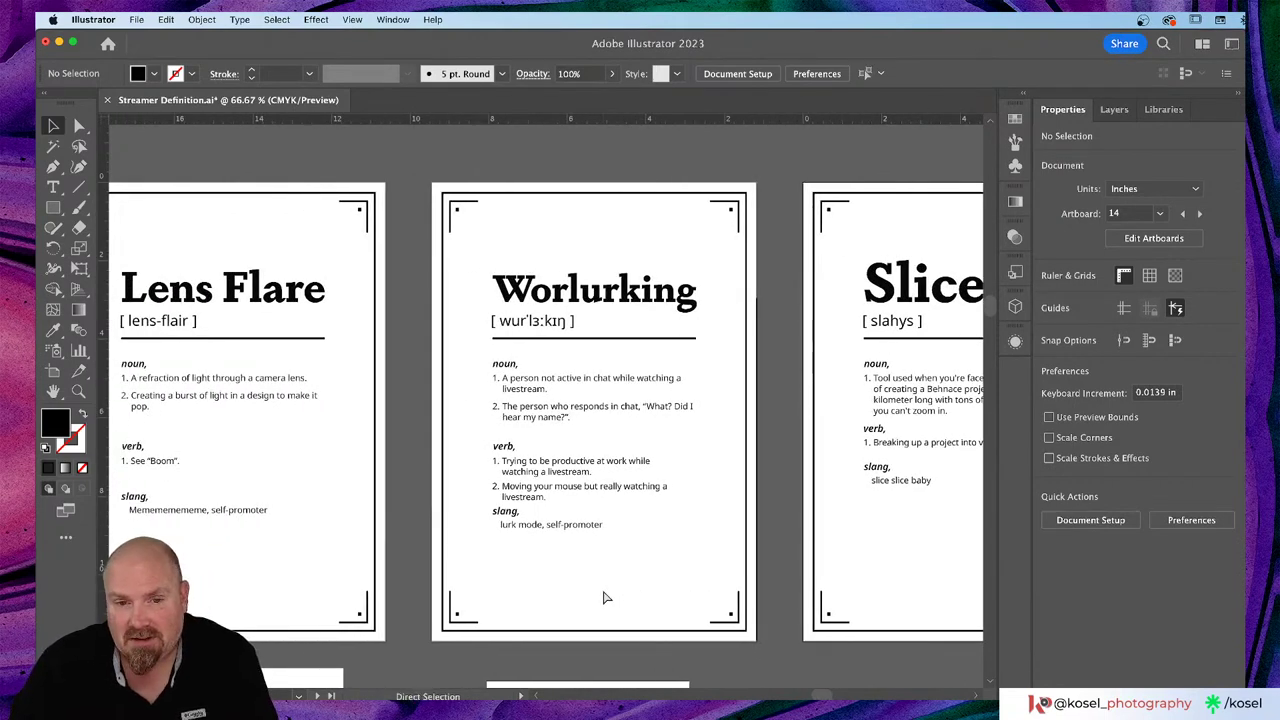
key("super+equal")
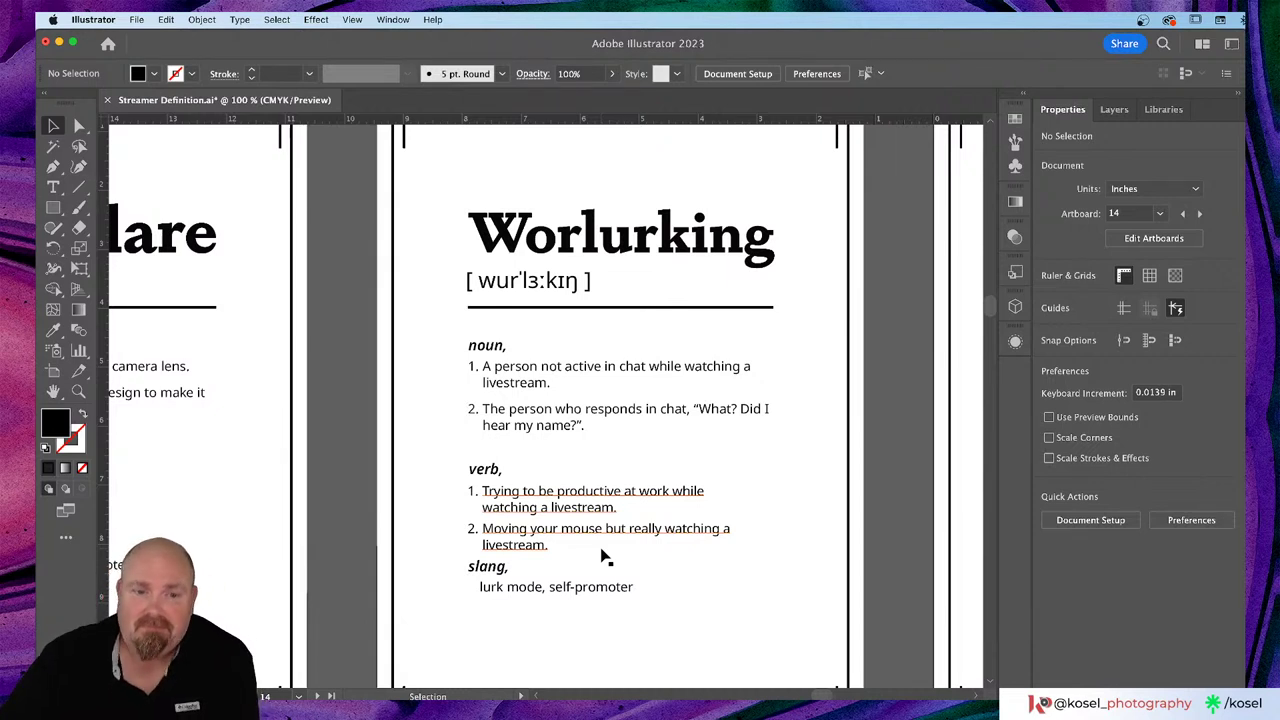
left_click(552, 500)
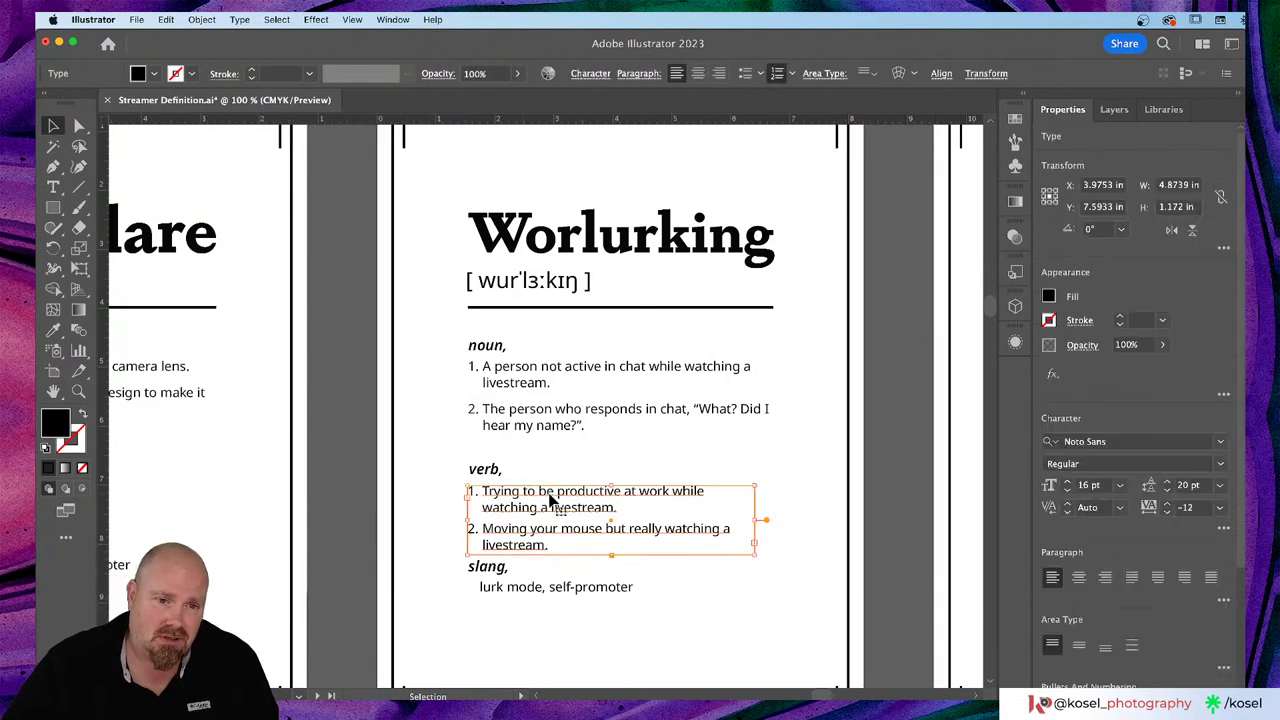
left_click(492, 477, "shift")
key("Up")
key("Up")
key("Up")
key("Up")
key("Up")
key("Up")
key("Up")
key("Up")
key("Up")
key("Up")
key("Up")
key("Up")
key("Up")
key("Up")
key("Up")
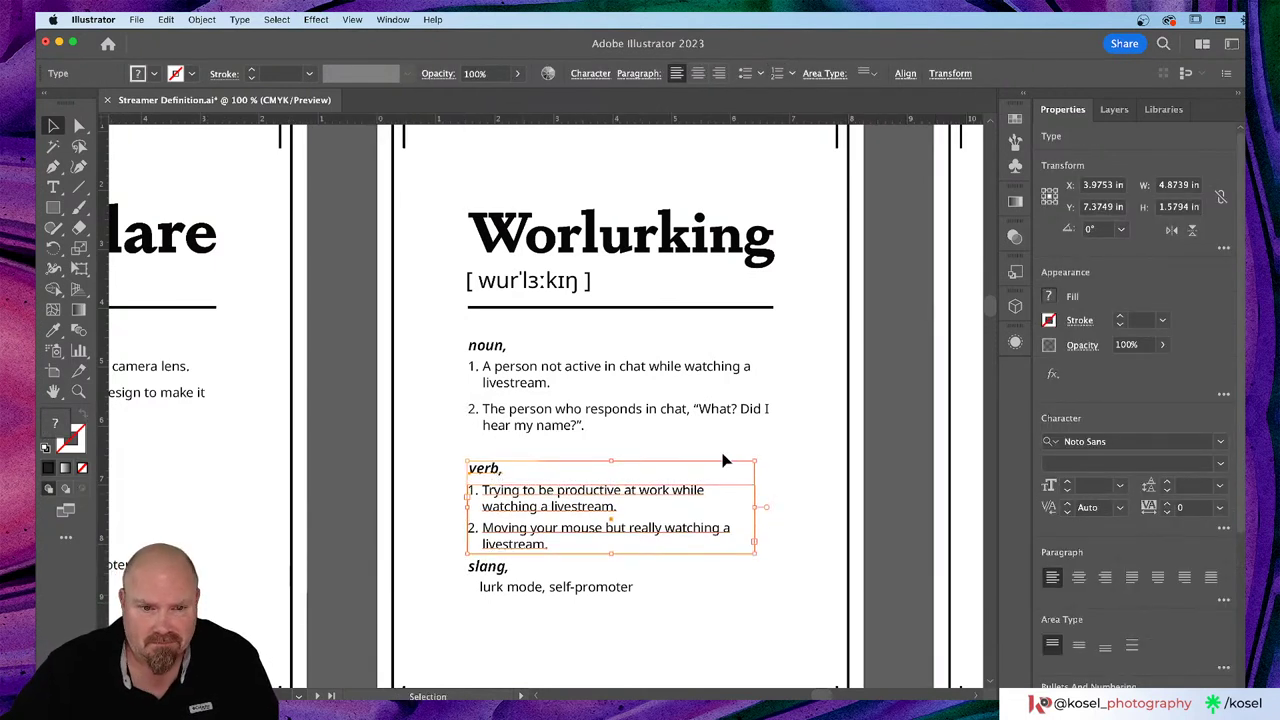
key("Up")
key("Up")
key("Up")
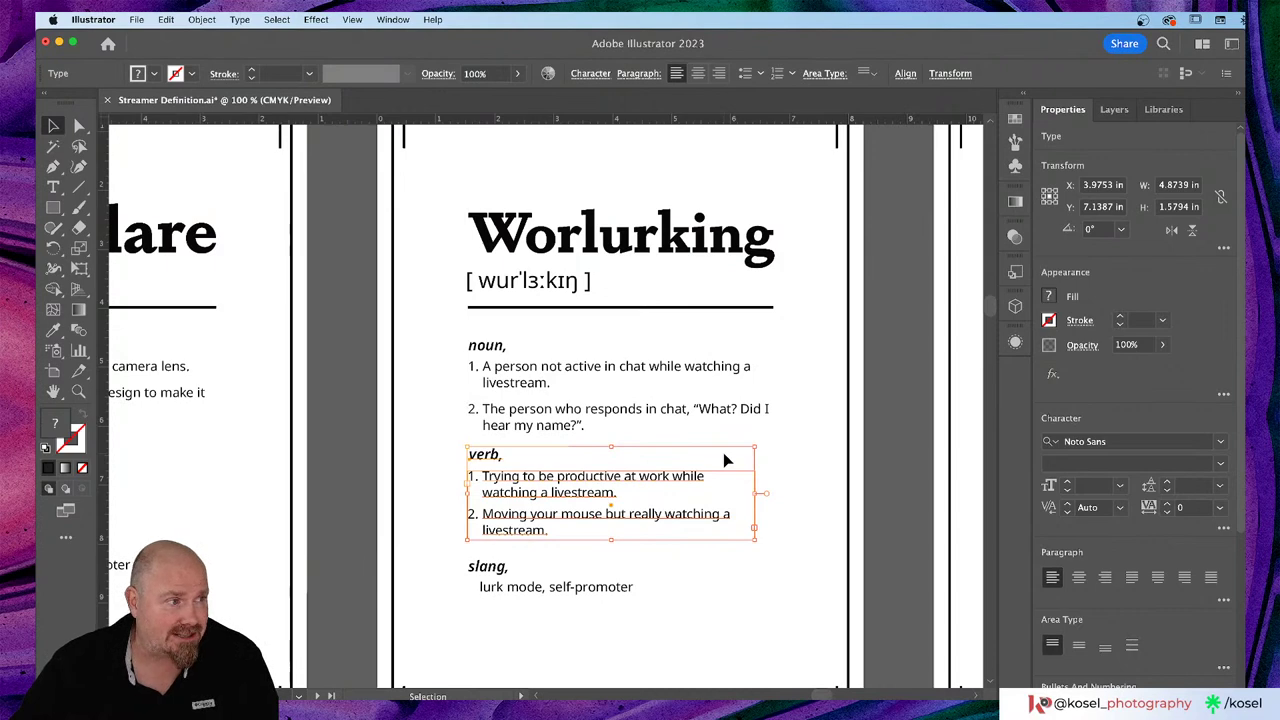
left_click(687, 638)
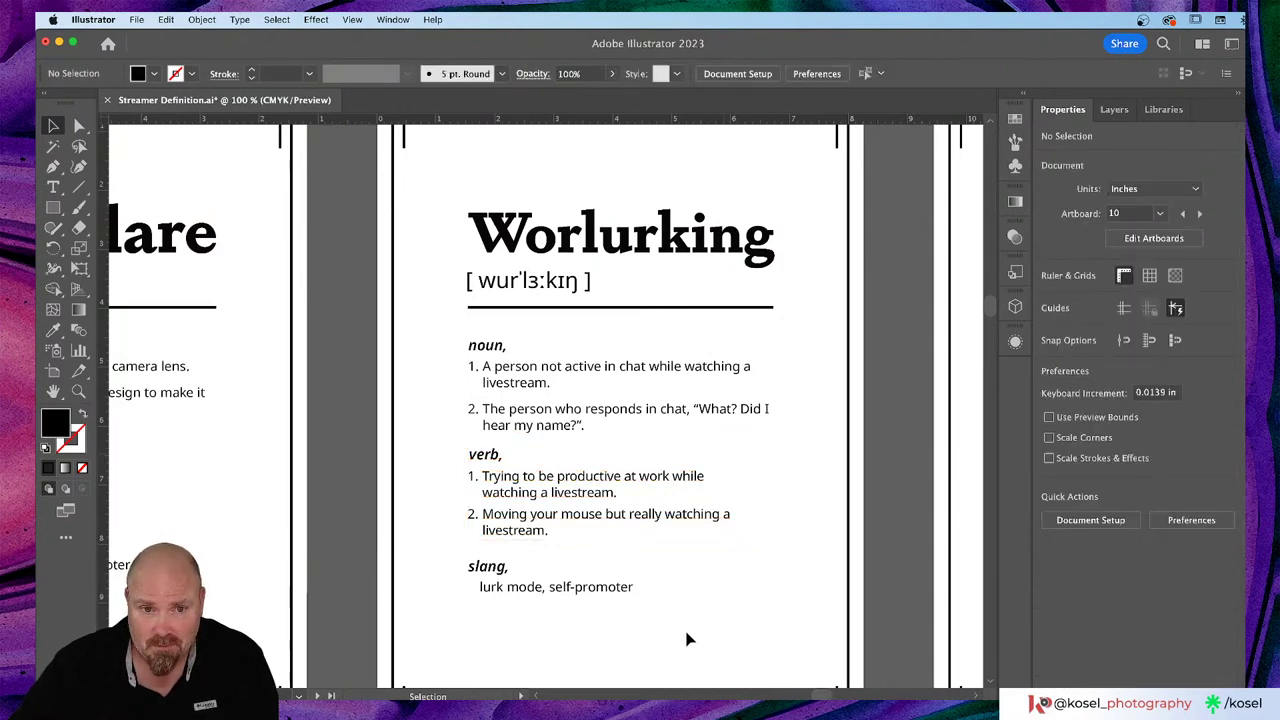
Step: Remove ", self-promoter" from the slang text on Worlurking, leaving only "lurk mode"
left_click(601, 596)
double_click(608, 604)
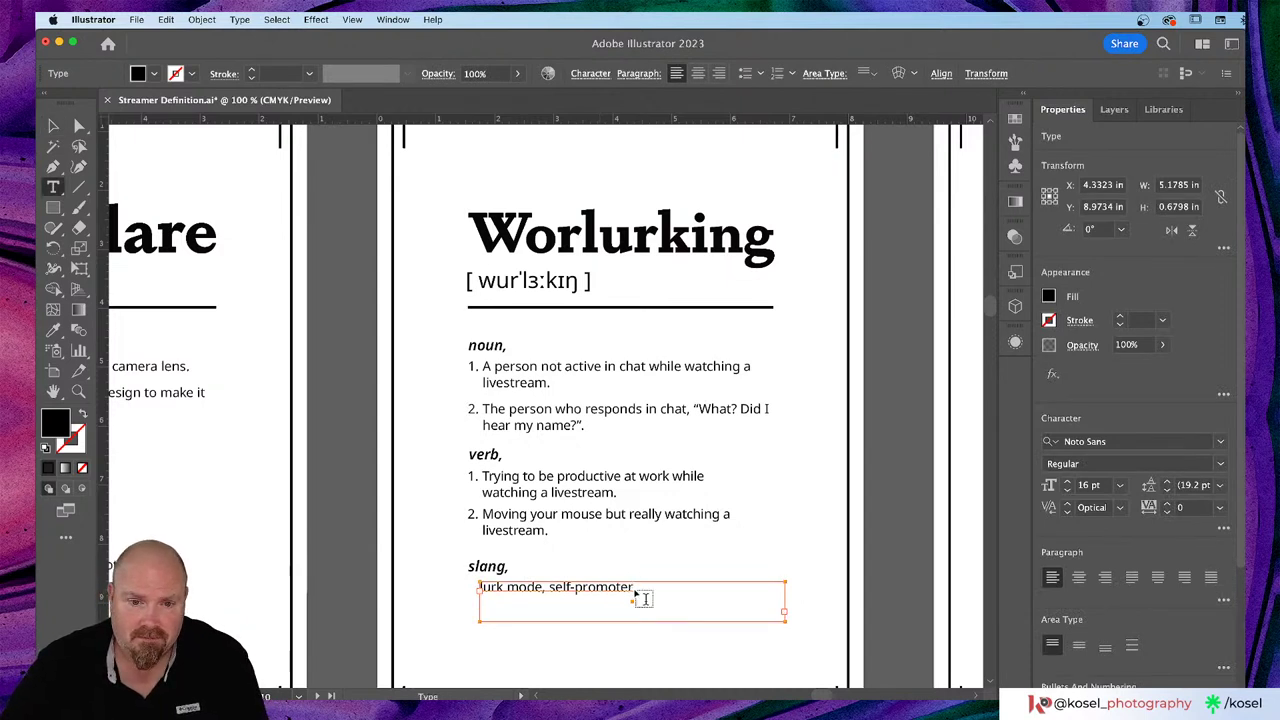
left_click_drag(633, 587, 548, 588)
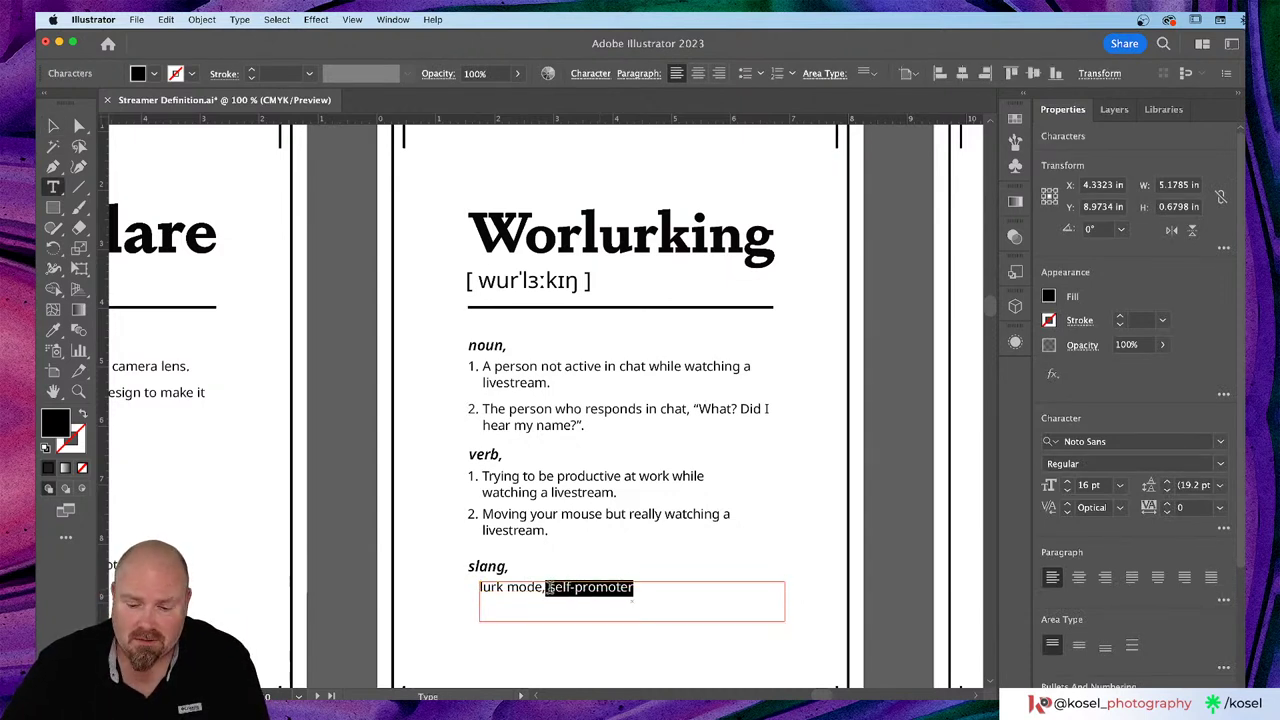
key("BackSpace")
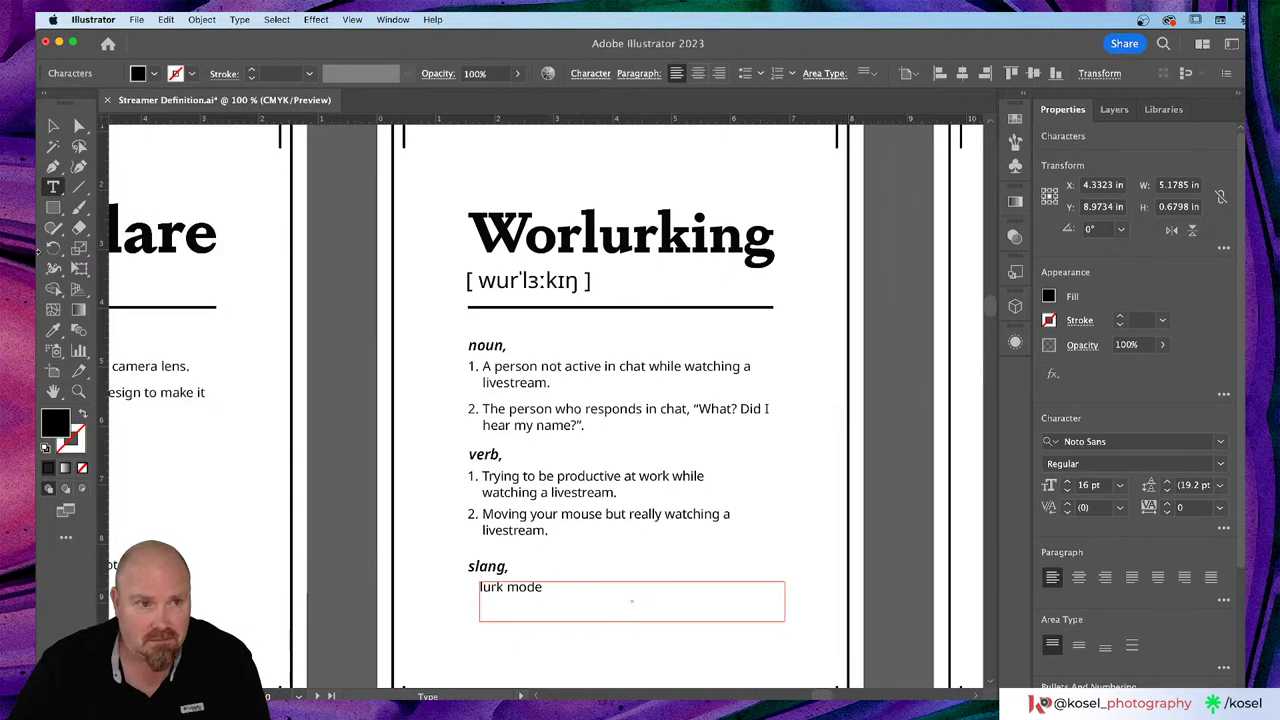
left_click(53, 125)
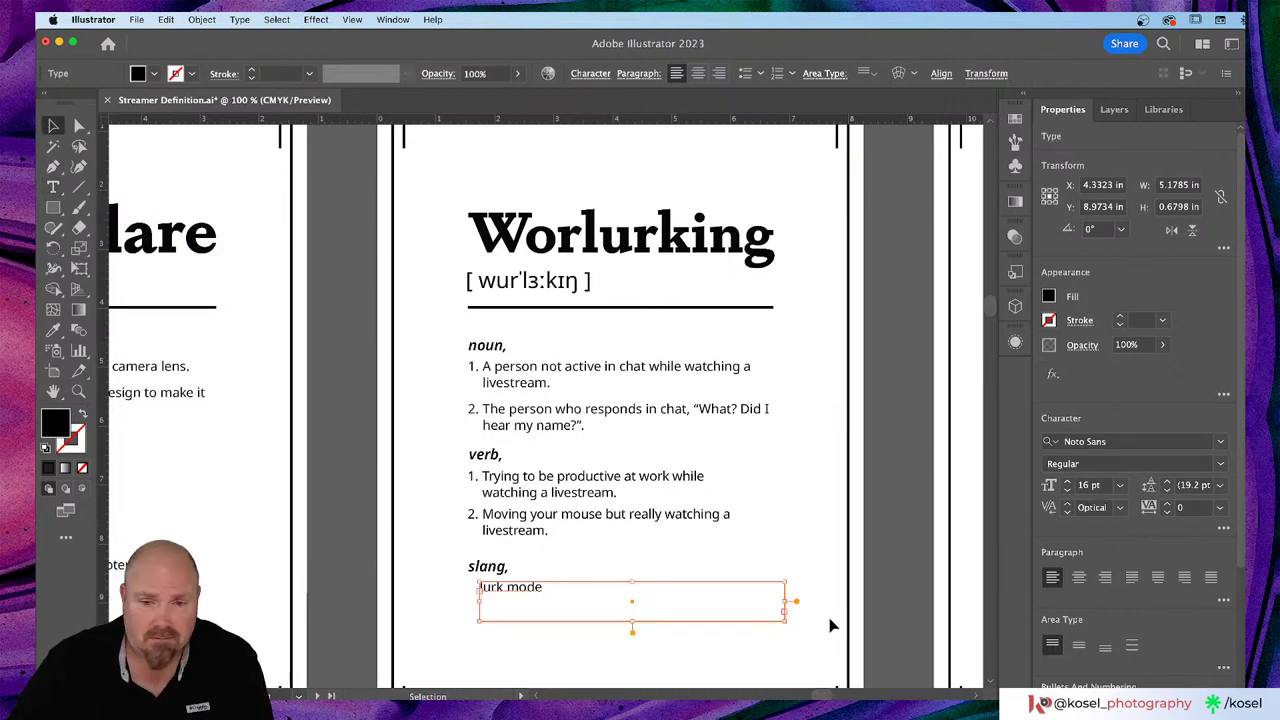
left_click(797, 652)
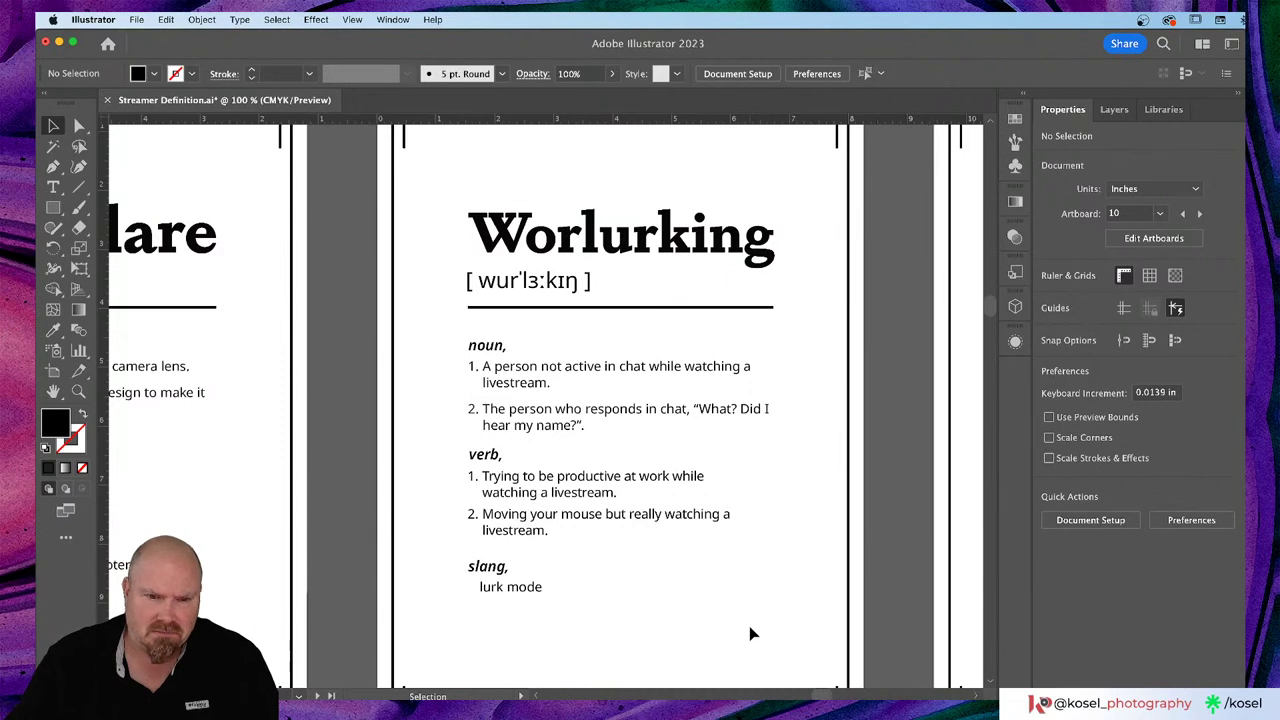
Step: Move the verb heading and its definition on Lens Flare up together beneath the noun text
scroll(753, 630, "left", 10)
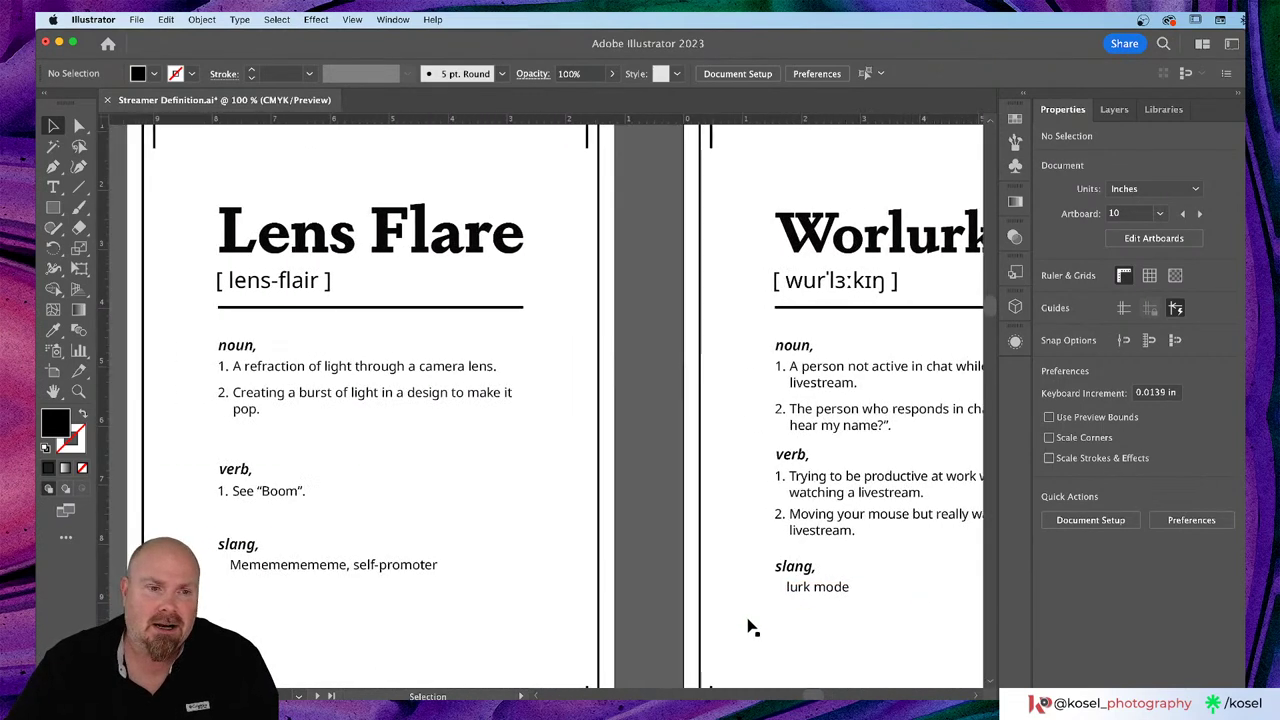
scroll(750, 627, "left", 6)
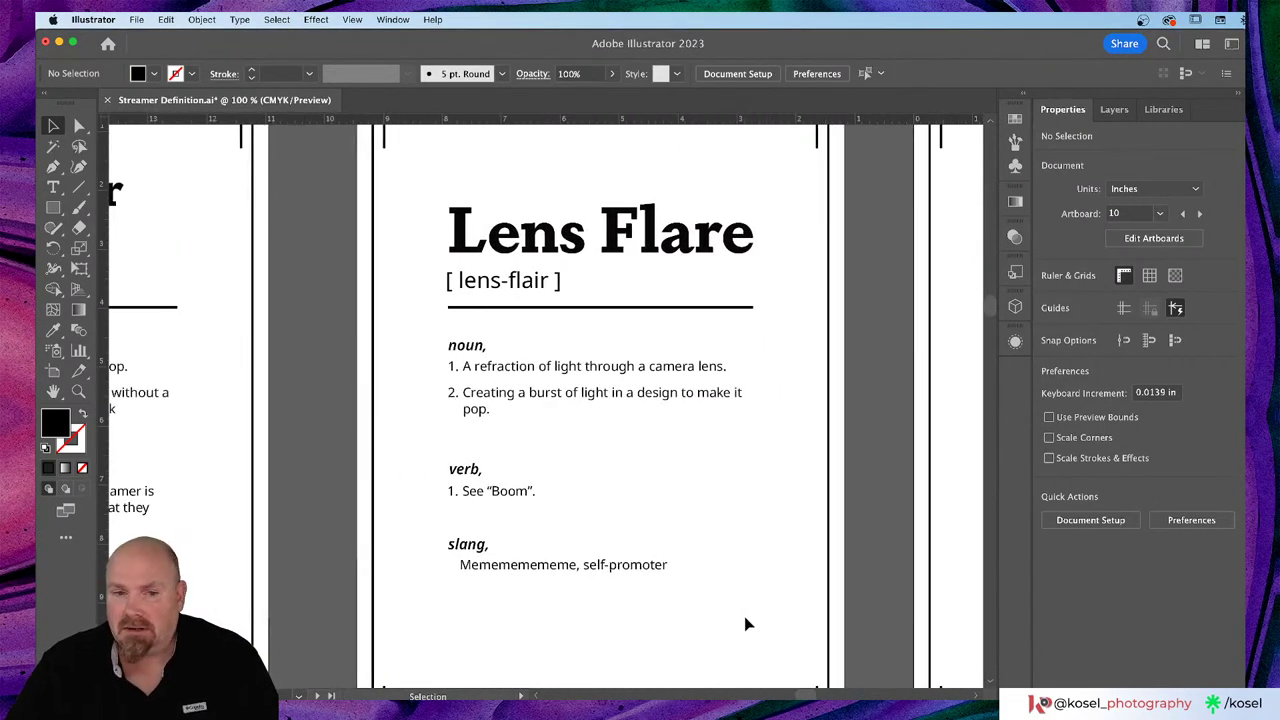
scroll(744, 624, "down", 3)
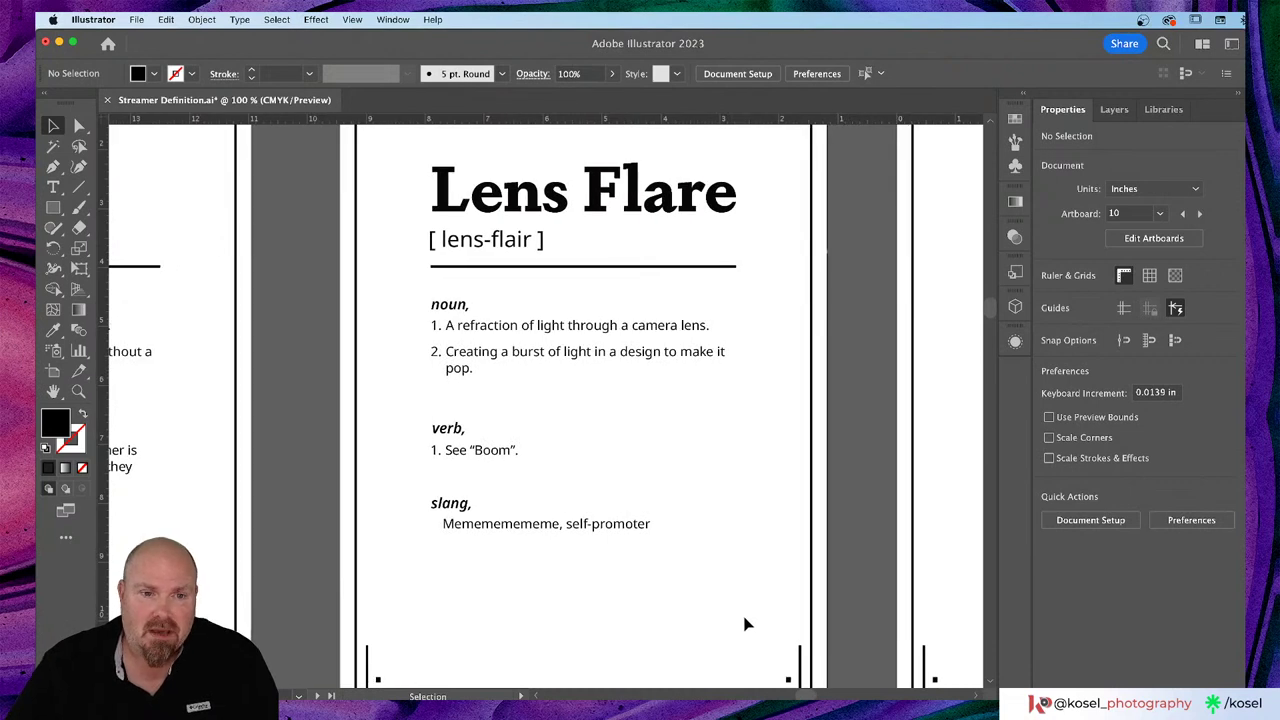
left_click(455, 430)
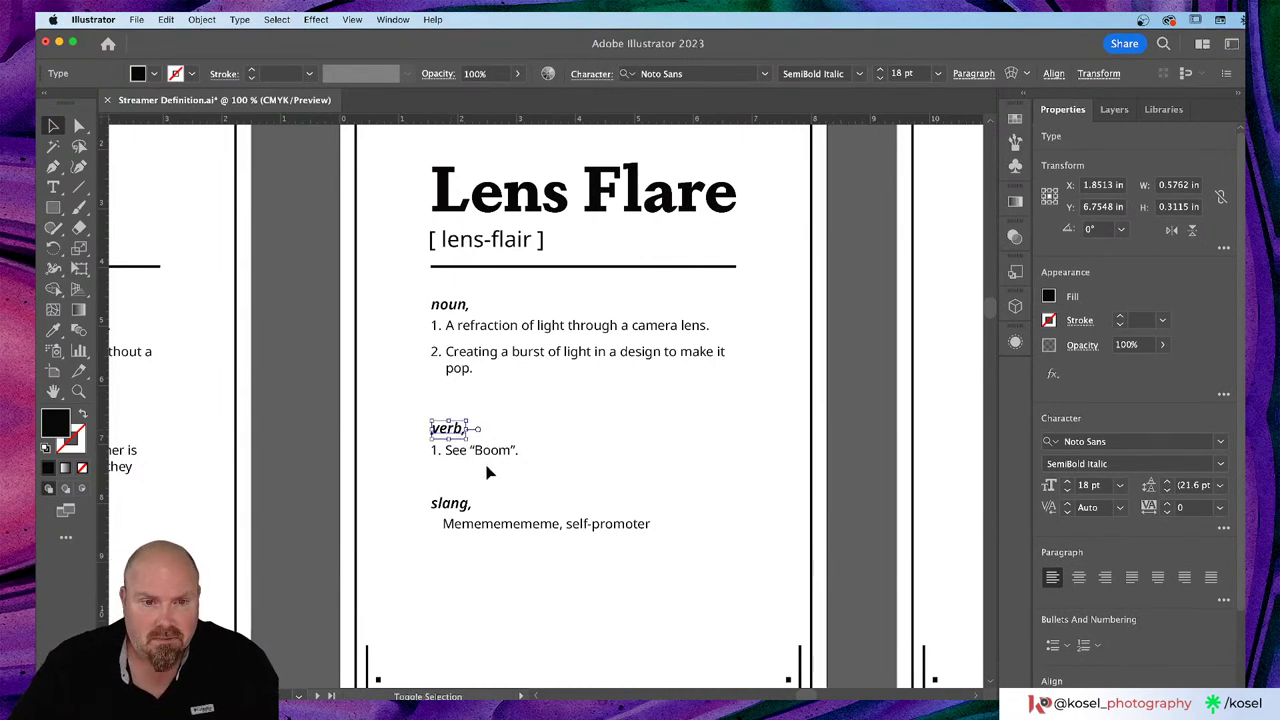
left_click(490, 460, "shift")
left_click_drag(446, 428, 446, 398)
Step: Move the slang heading on Lens Flare up beneath the verb definition and place the slang text under it
left_click(452, 507)
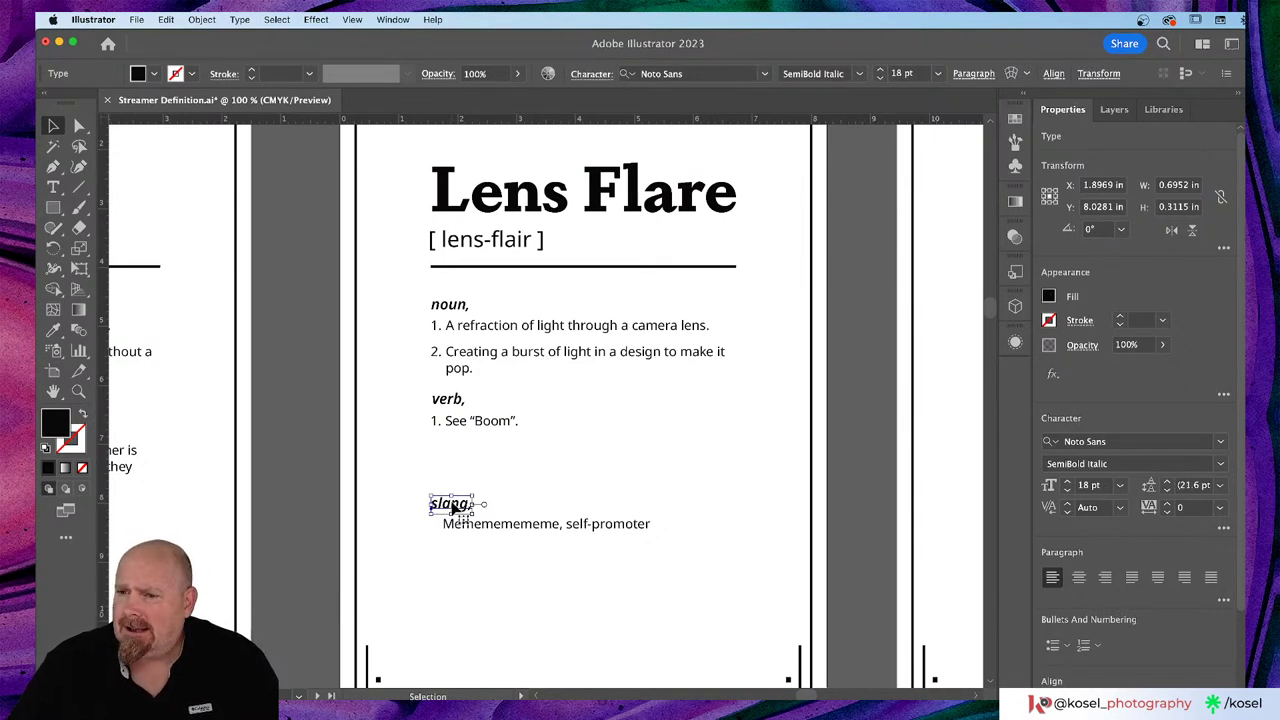
left_click_drag(452, 507, 452, 460)
left_click(489, 533)
left_click_drag(486, 532, 480, 493)
left_click(494, 543)
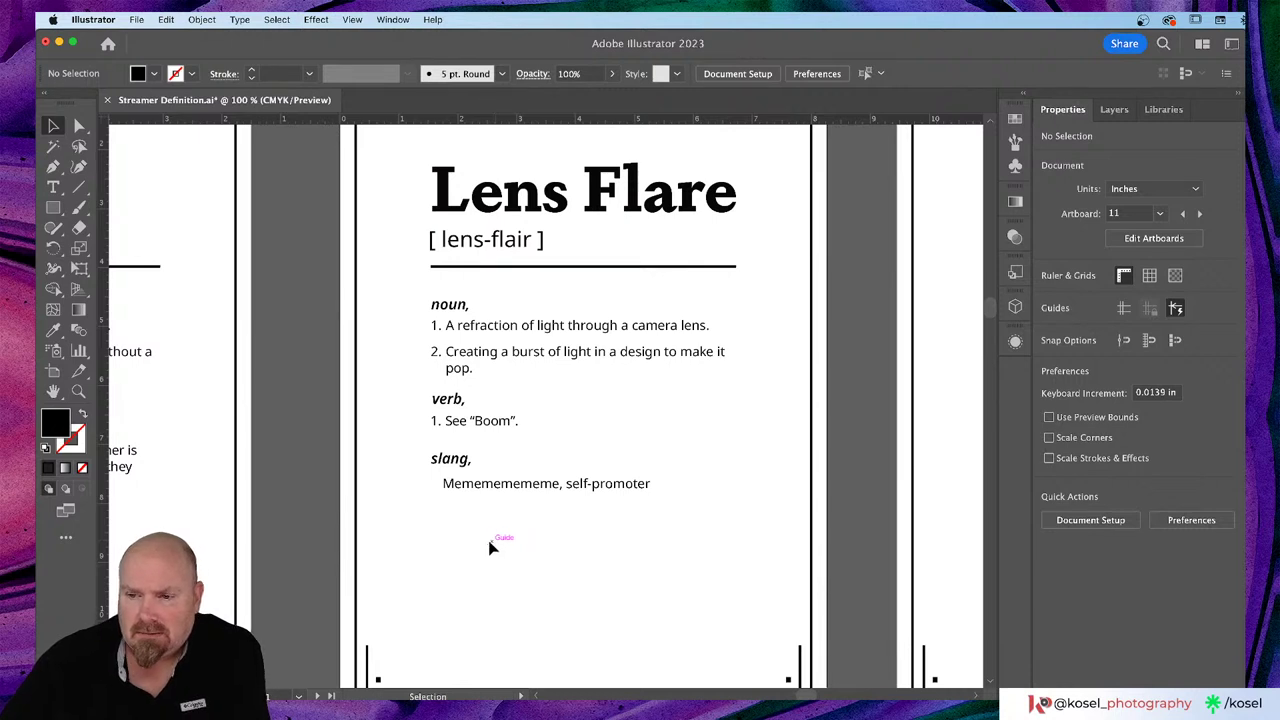
Step: Delete the slang text and the slang heading from Lens Flare
left_click(503, 494)
key("Delete")
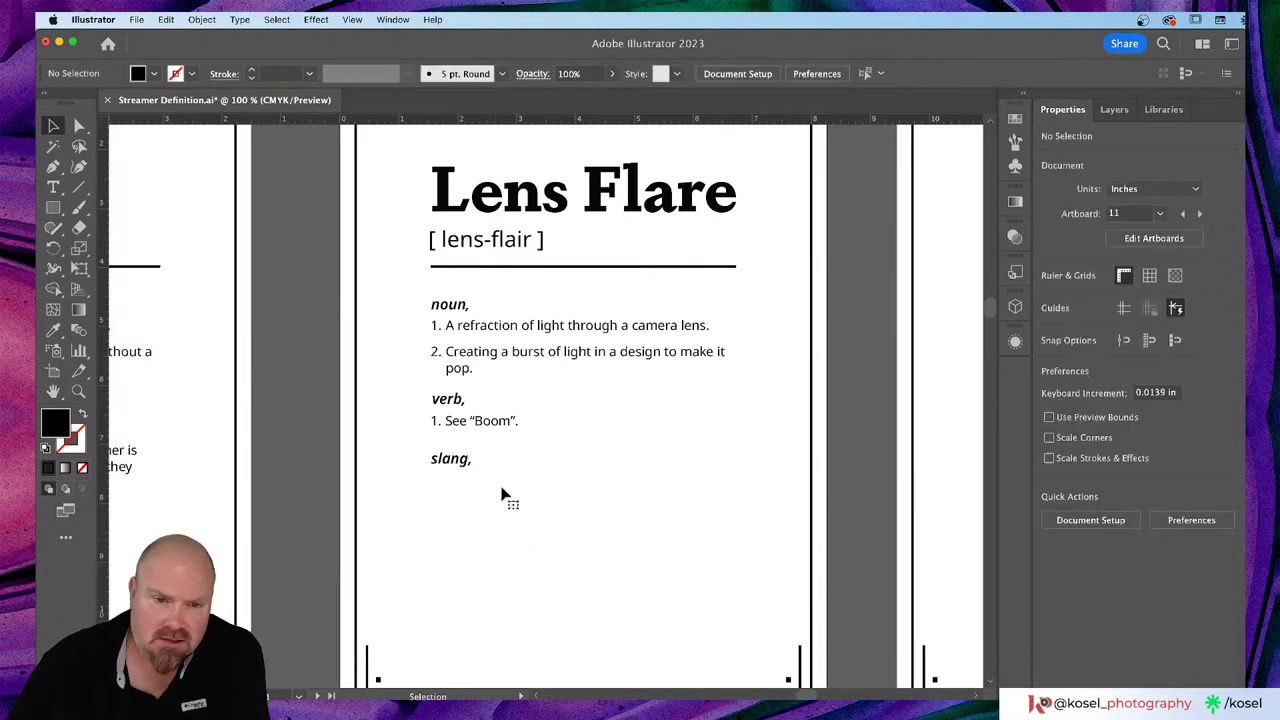
left_click(458, 462)
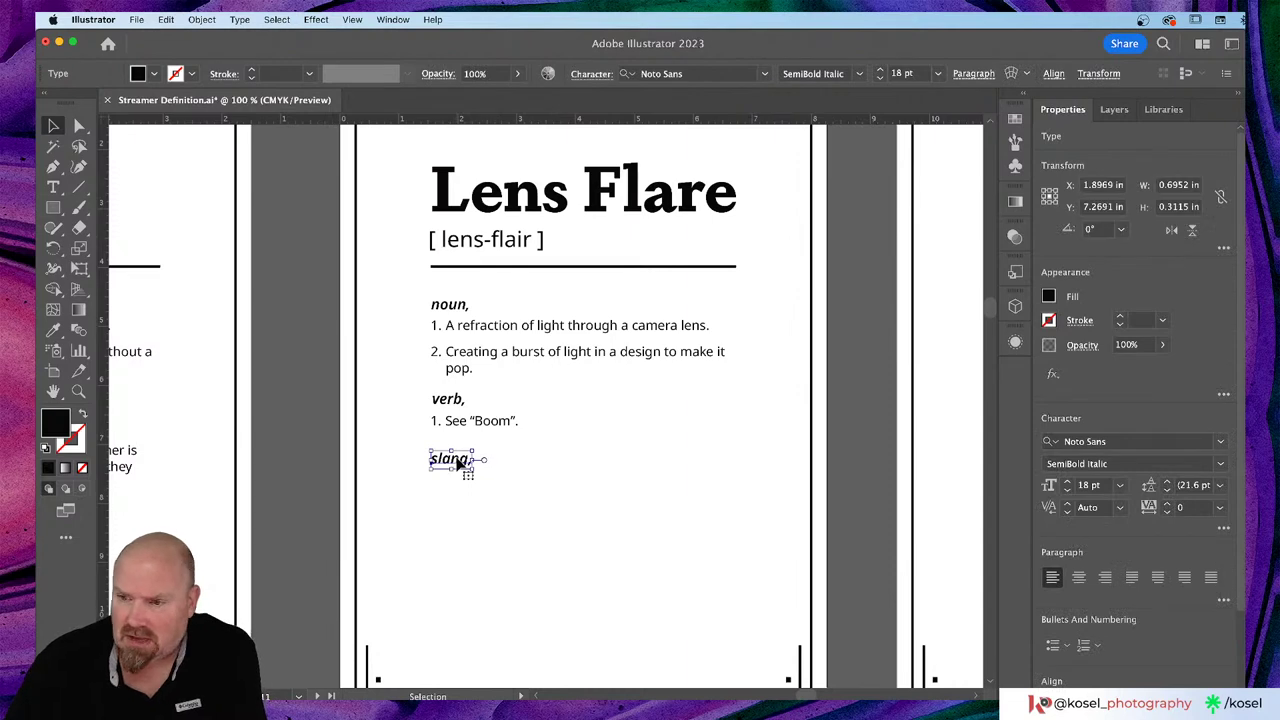
key("Delete")
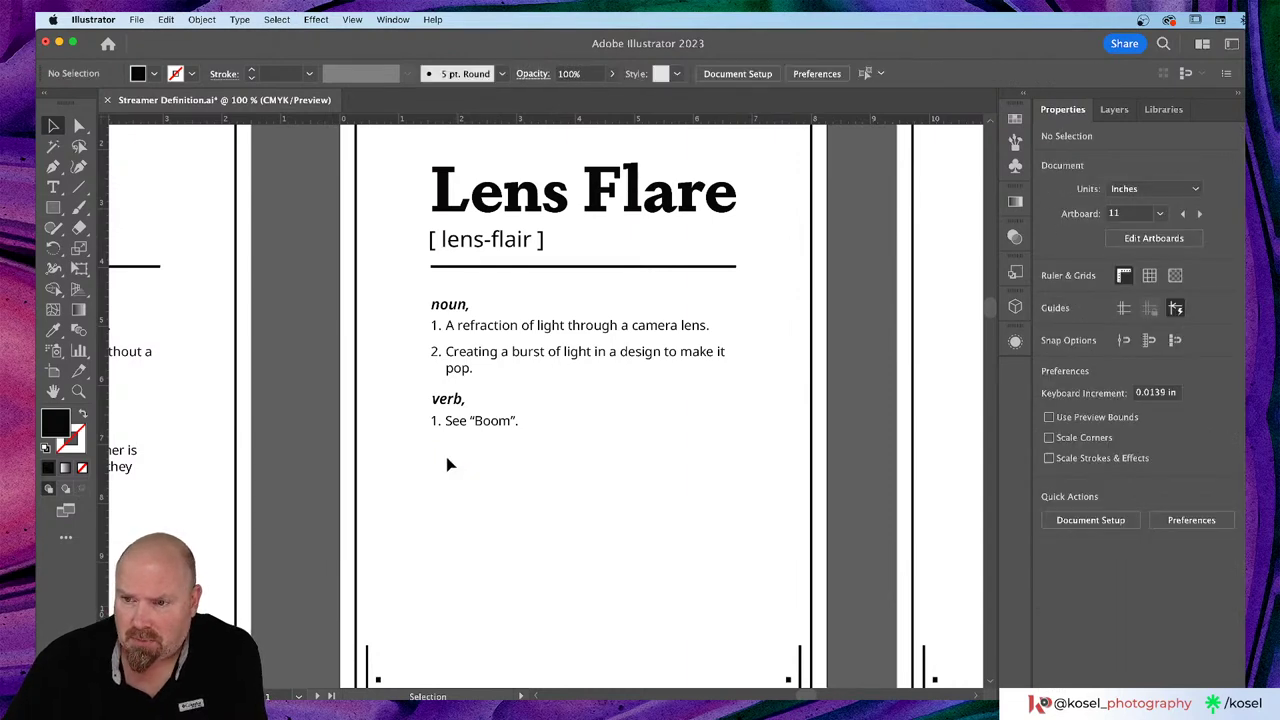
Step: Delete the second noun definition, "First message in chat from accounts without a name or picture, or, indeed, any work", from Share your Screen
scroll(447, 463, "left", 3)
scroll(447, 463, "left", 15)
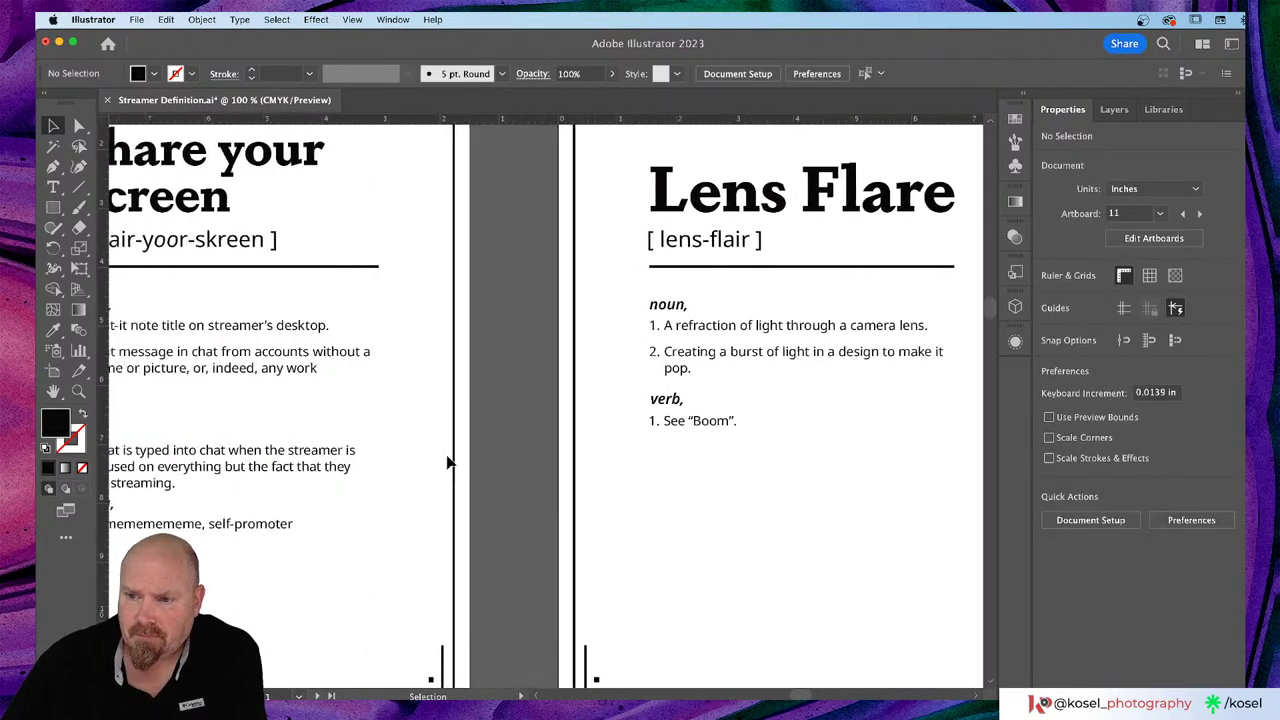
scroll(447, 463, "left", 4)
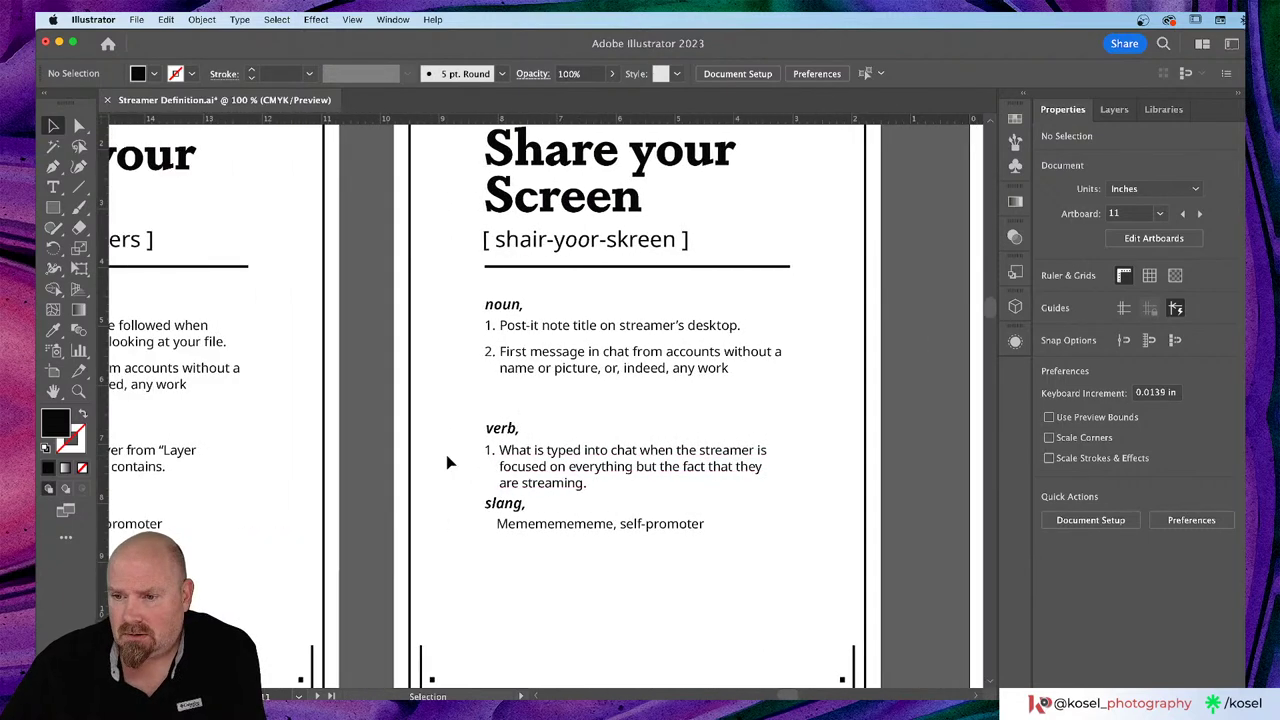
scroll(447, 463, "up", 2)
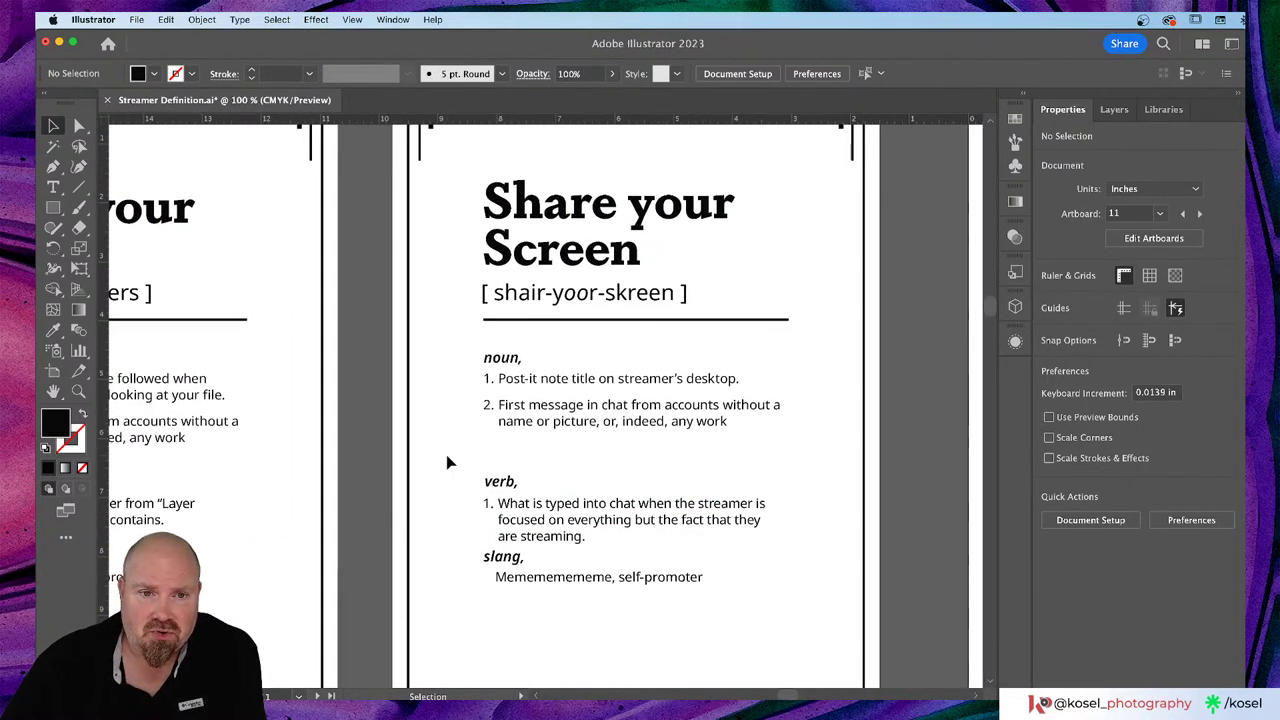
scroll(447, 463, "down", 1)
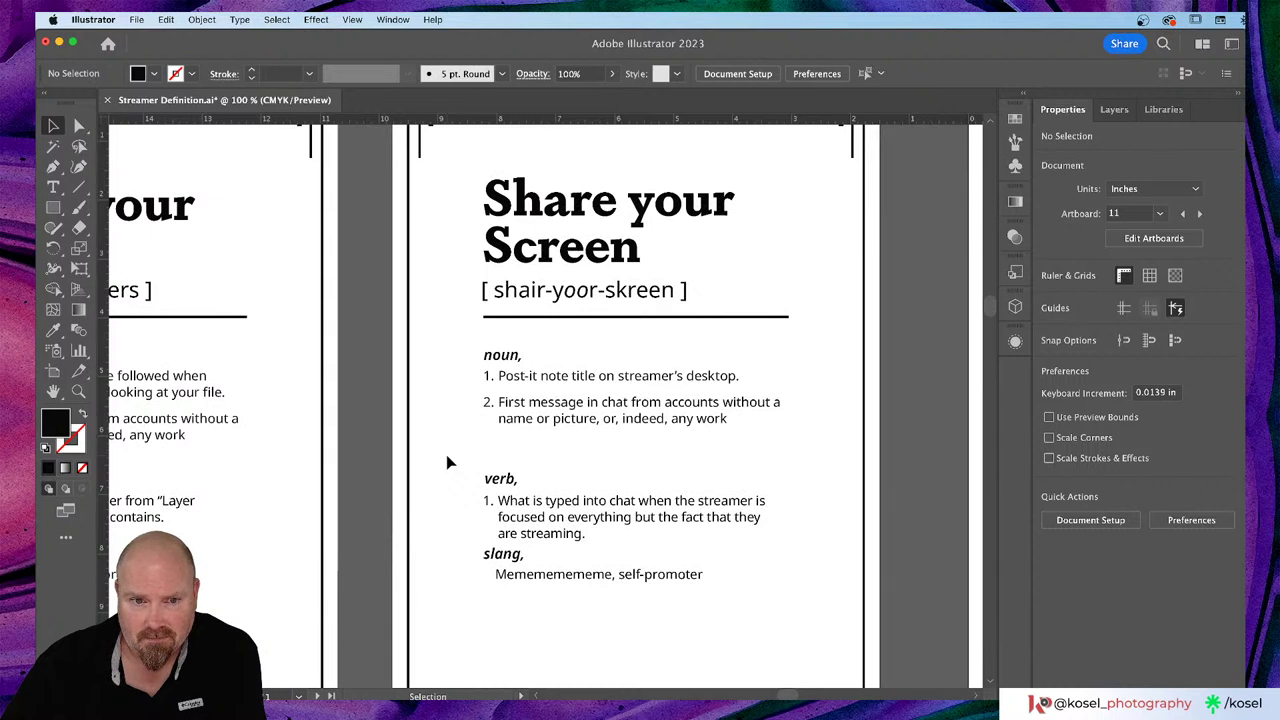
scroll(447, 463, "down", 1)
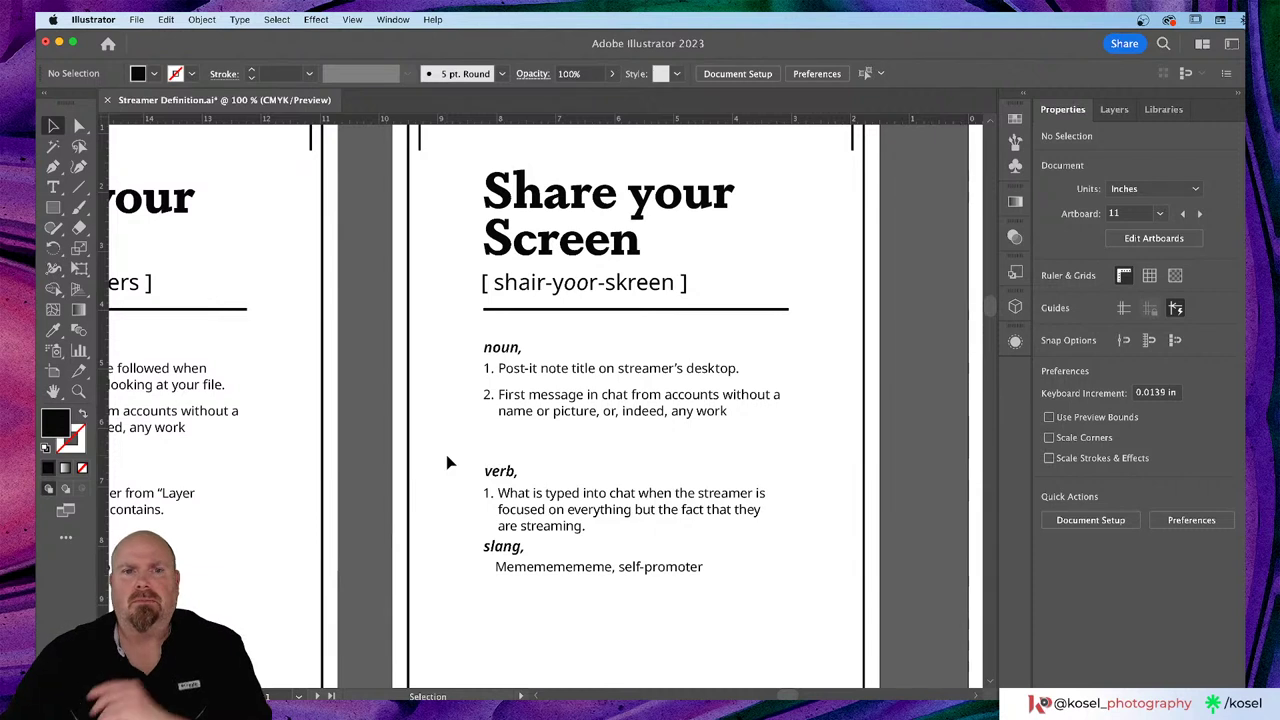
left_click(620, 410)
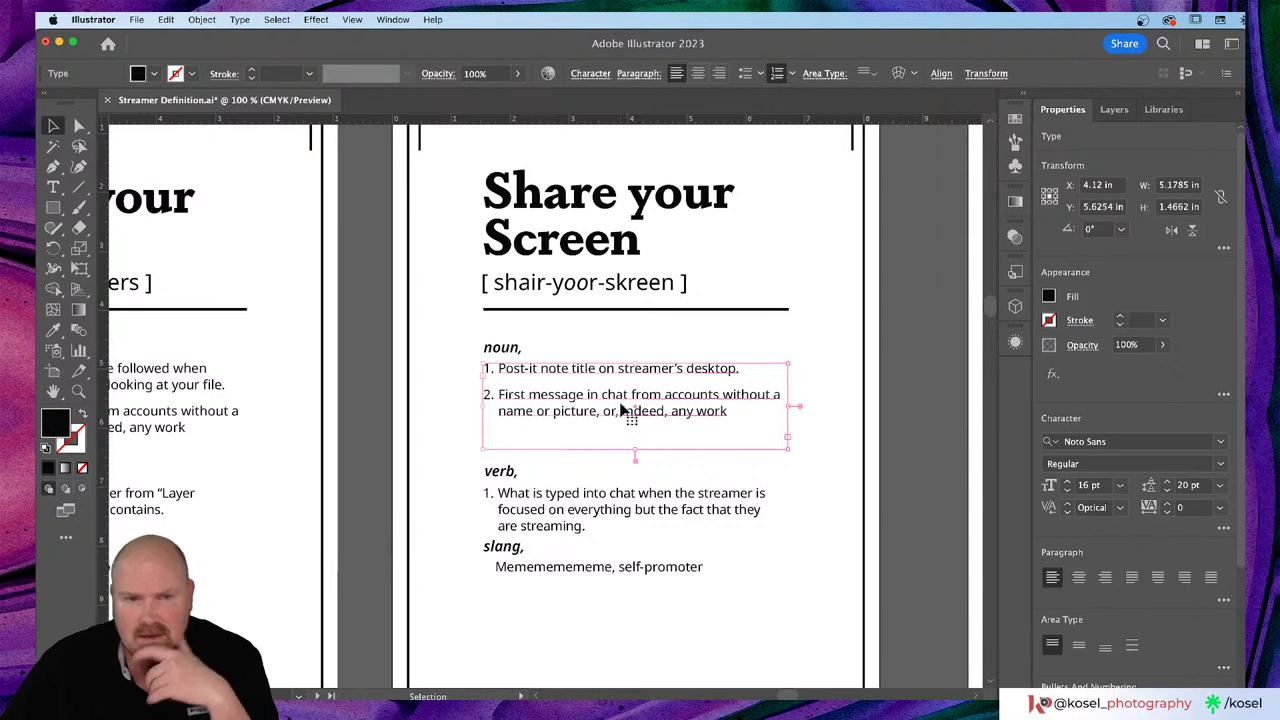
key("t")
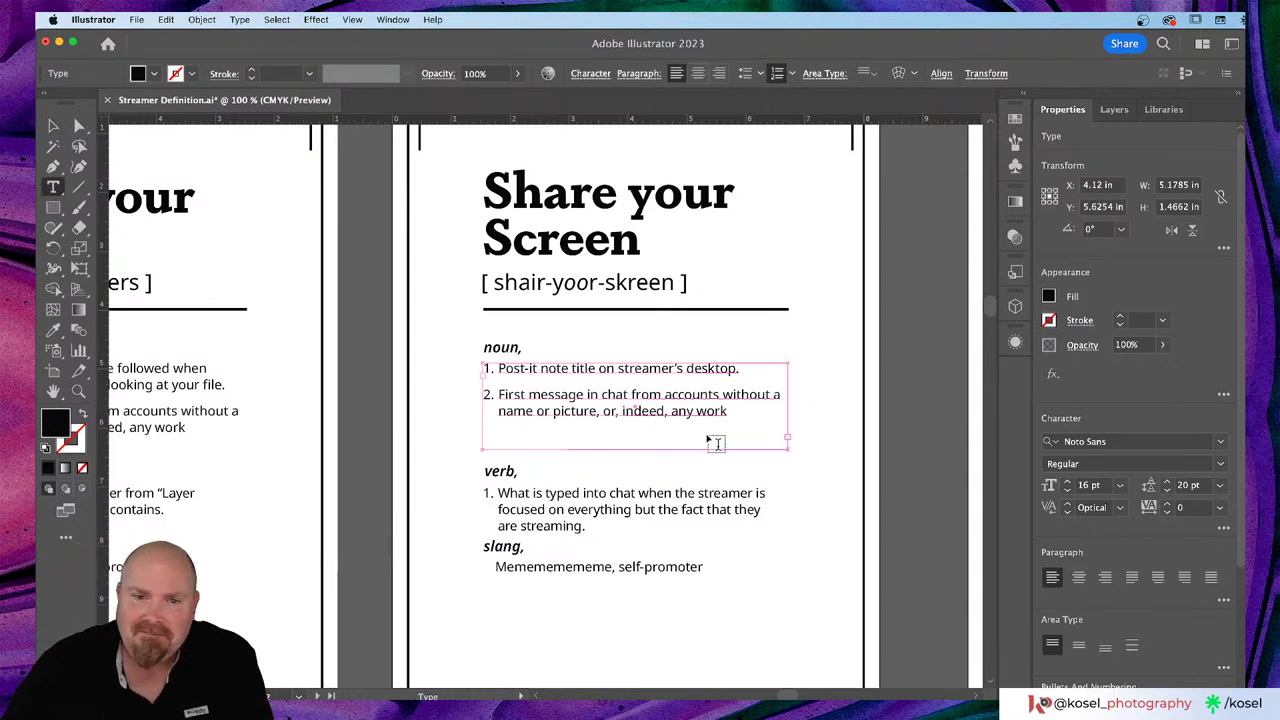
key("super+shift+a")
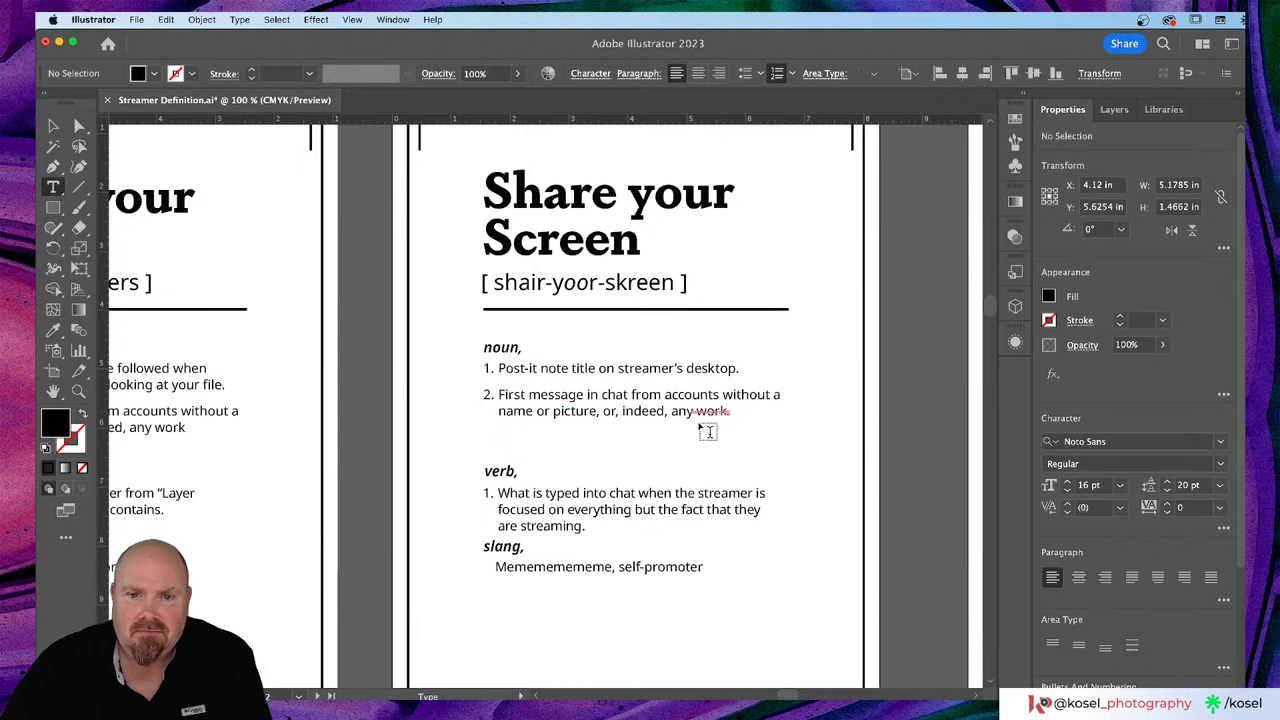
left_click(707, 431)
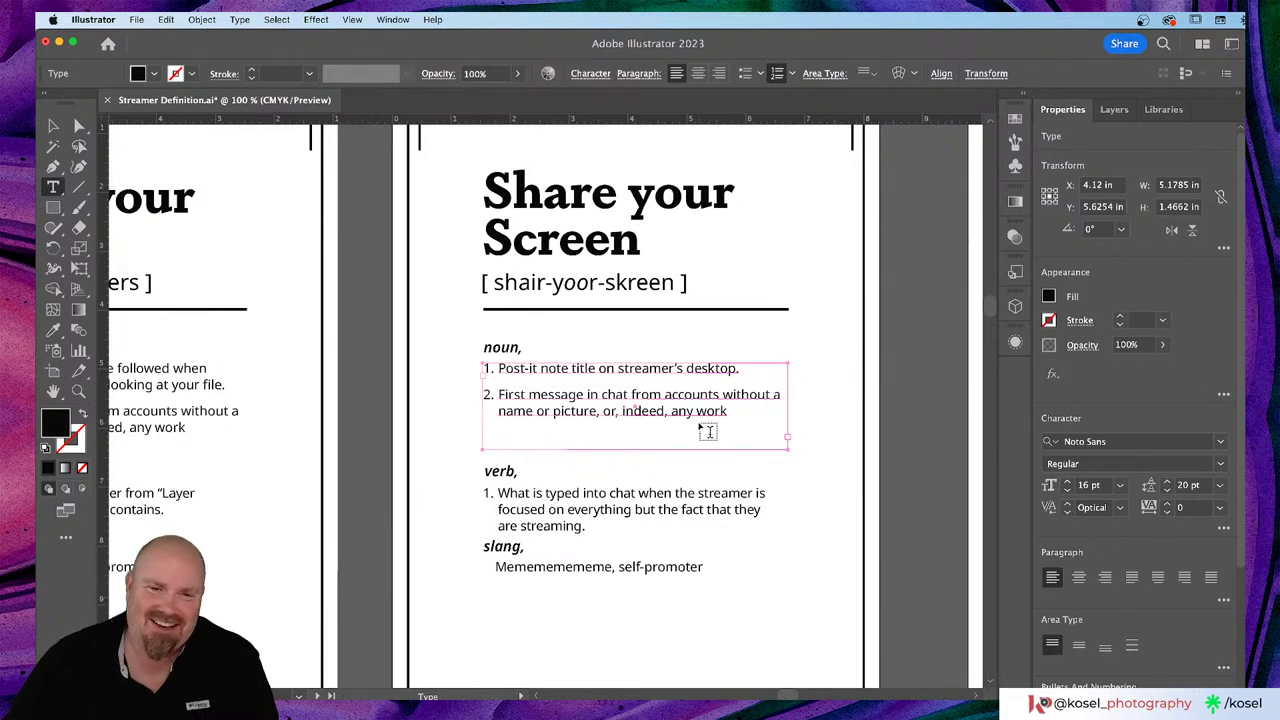
left_click(731, 412)
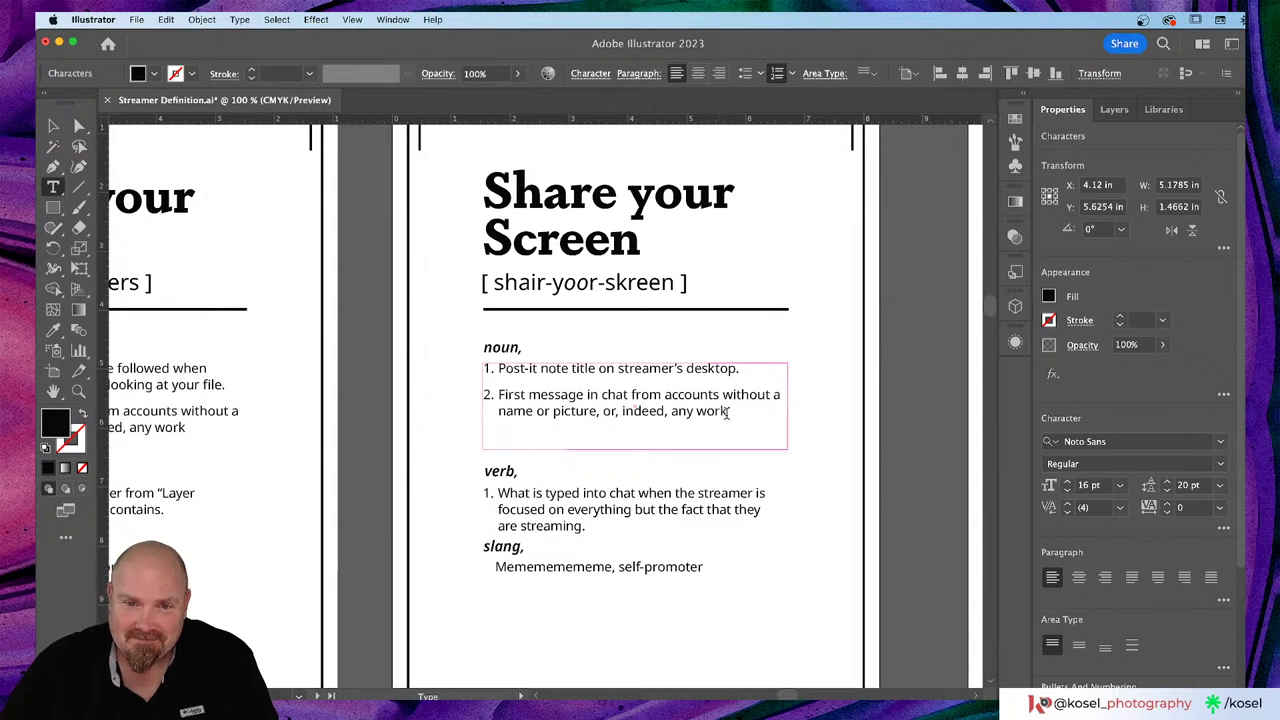
left_click_drag(724, 412, 496, 395)
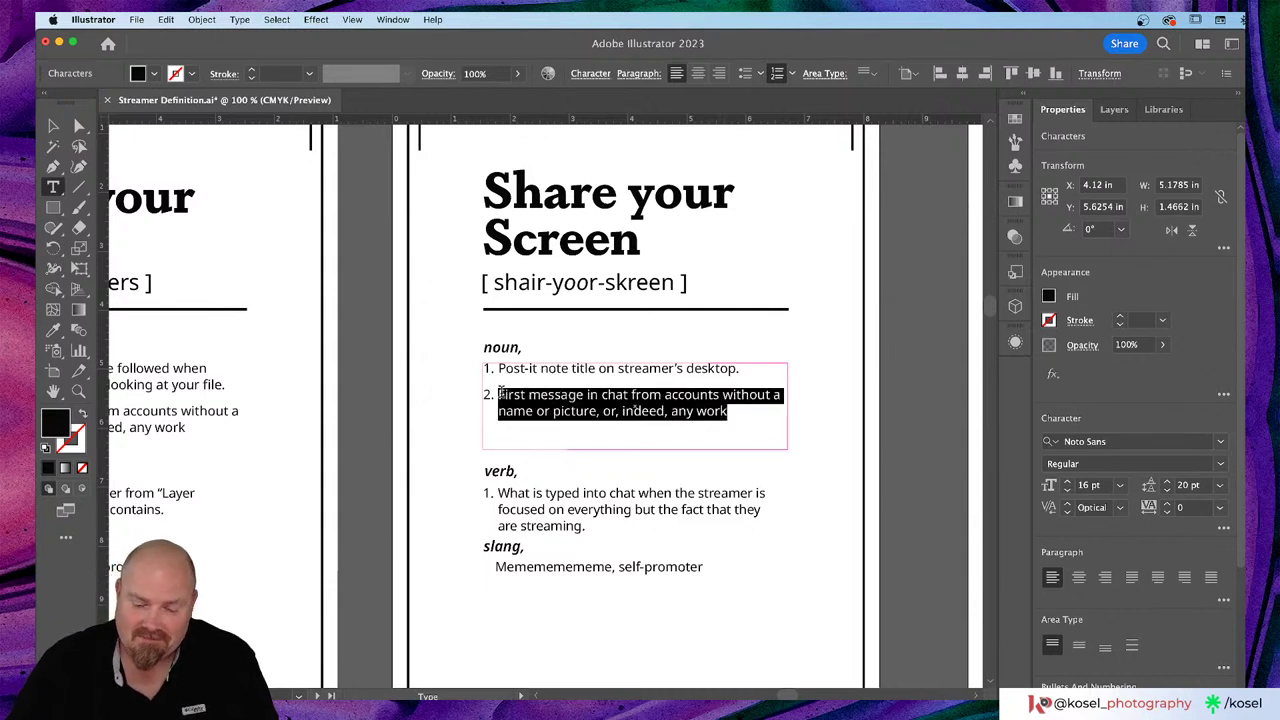
key("BackSpace")
key("BackSpace")
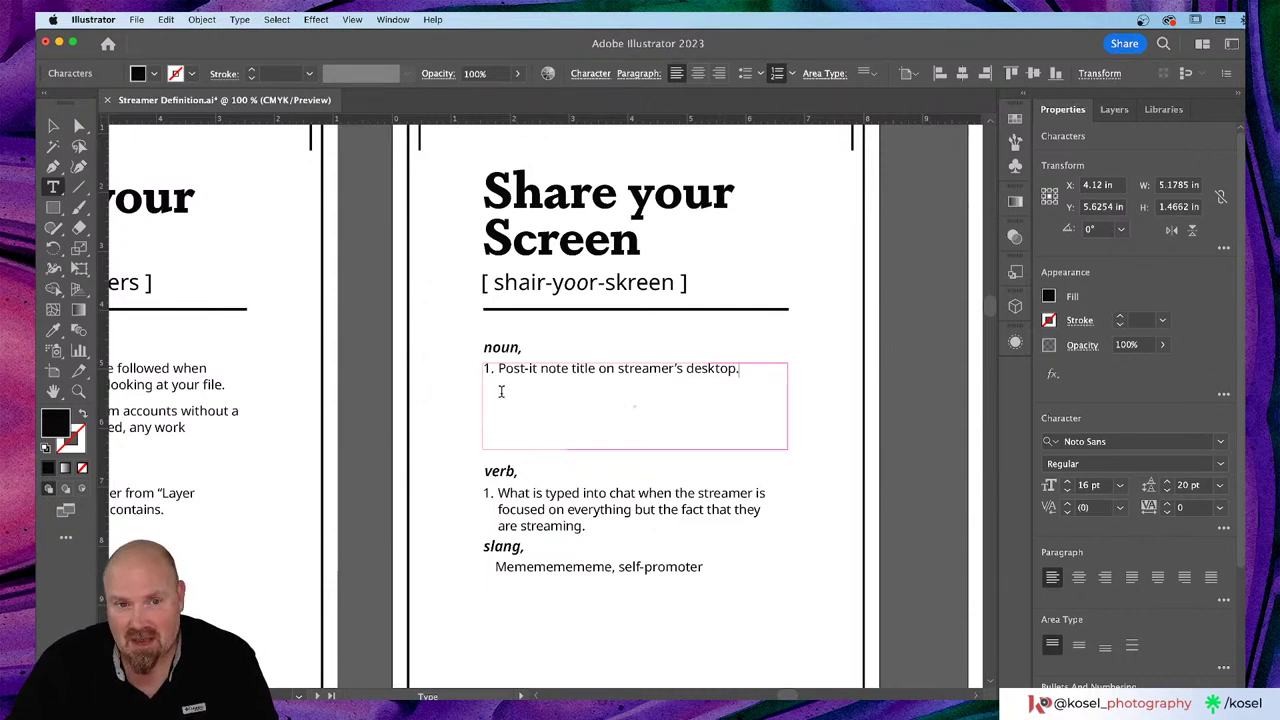
Step: Shorten the noun text frame to about 0.43 in high and move the verb heading with its definition up beneath it
left_click(53, 126)
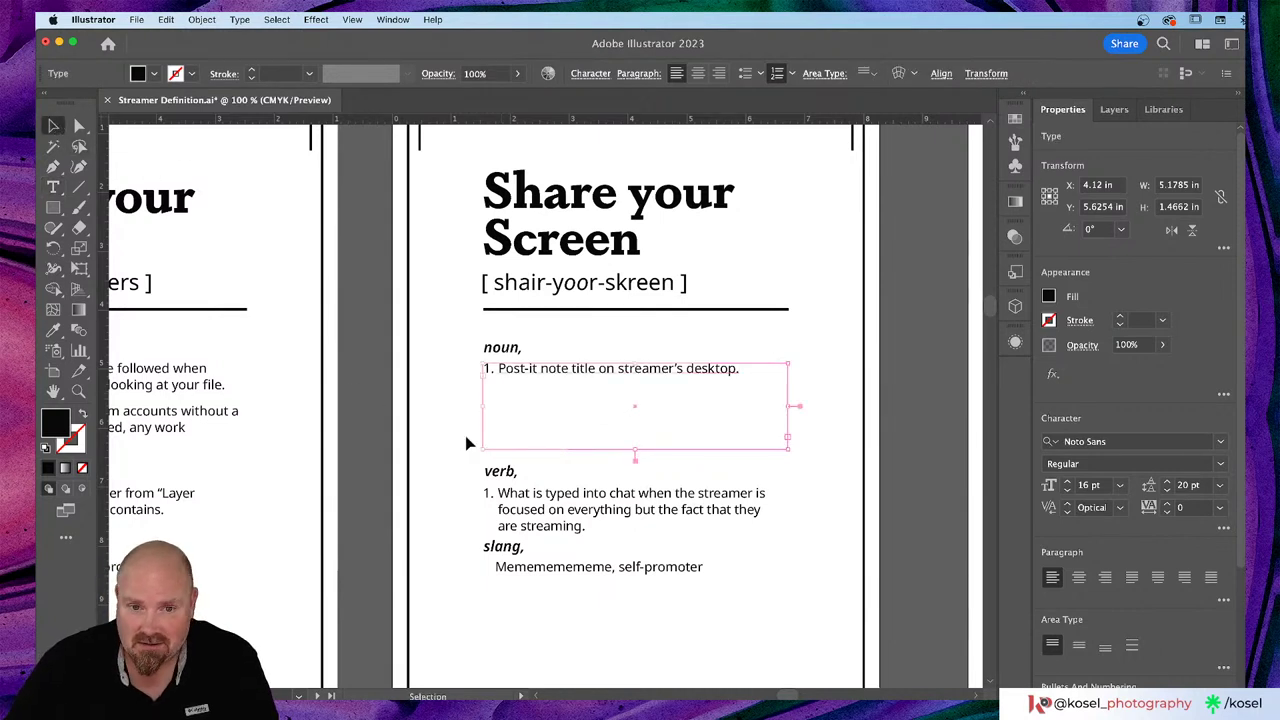
left_click_drag(635, 456, 633, 391)
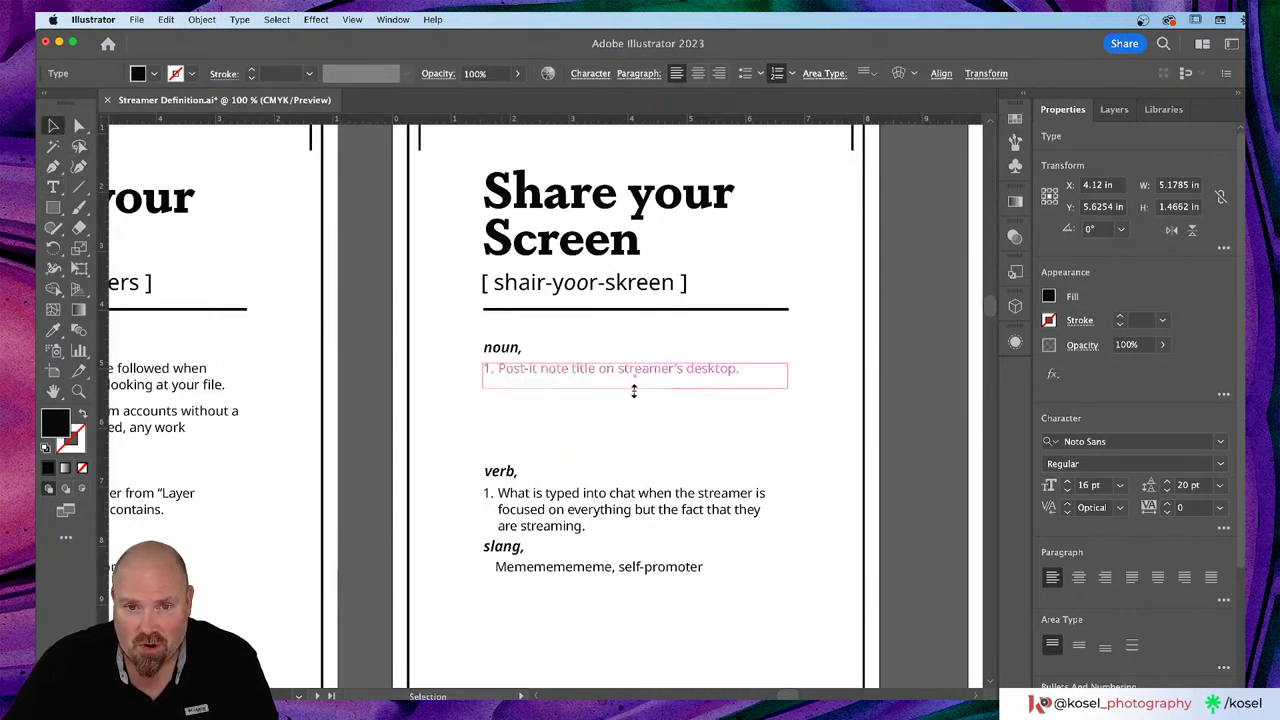
left_click(508, 474)
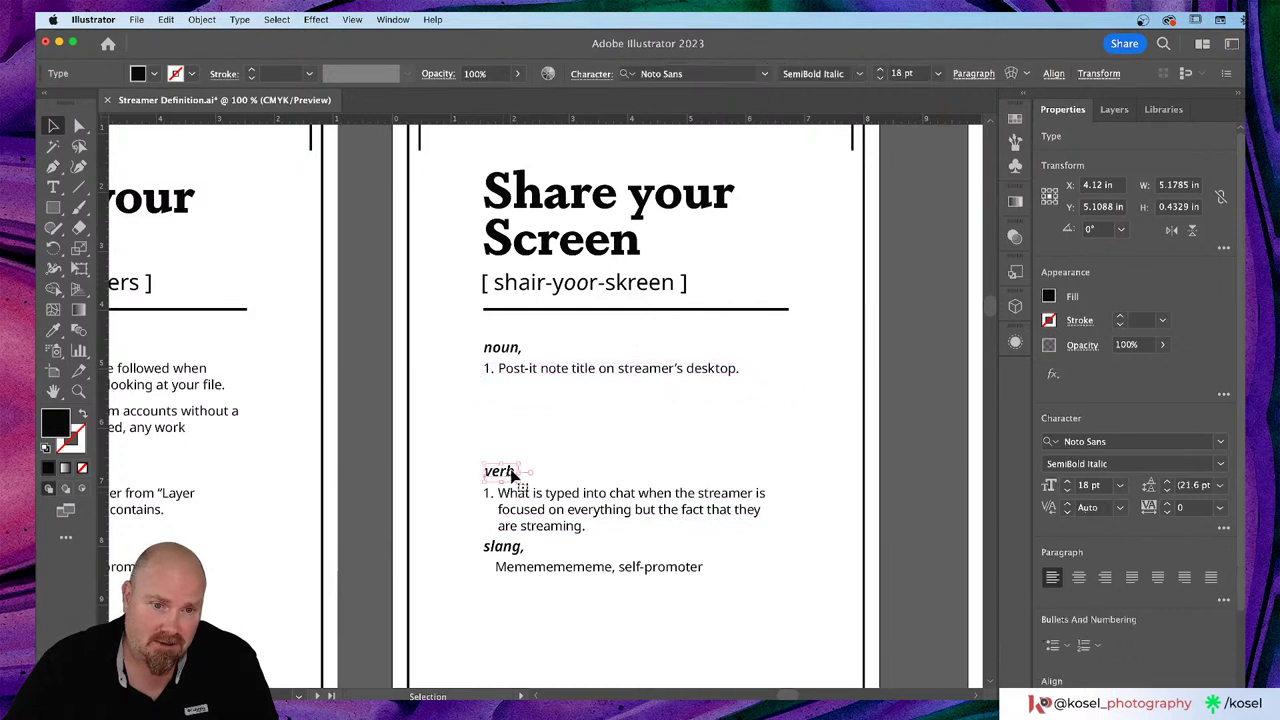
left_click(518, 497, "shift")
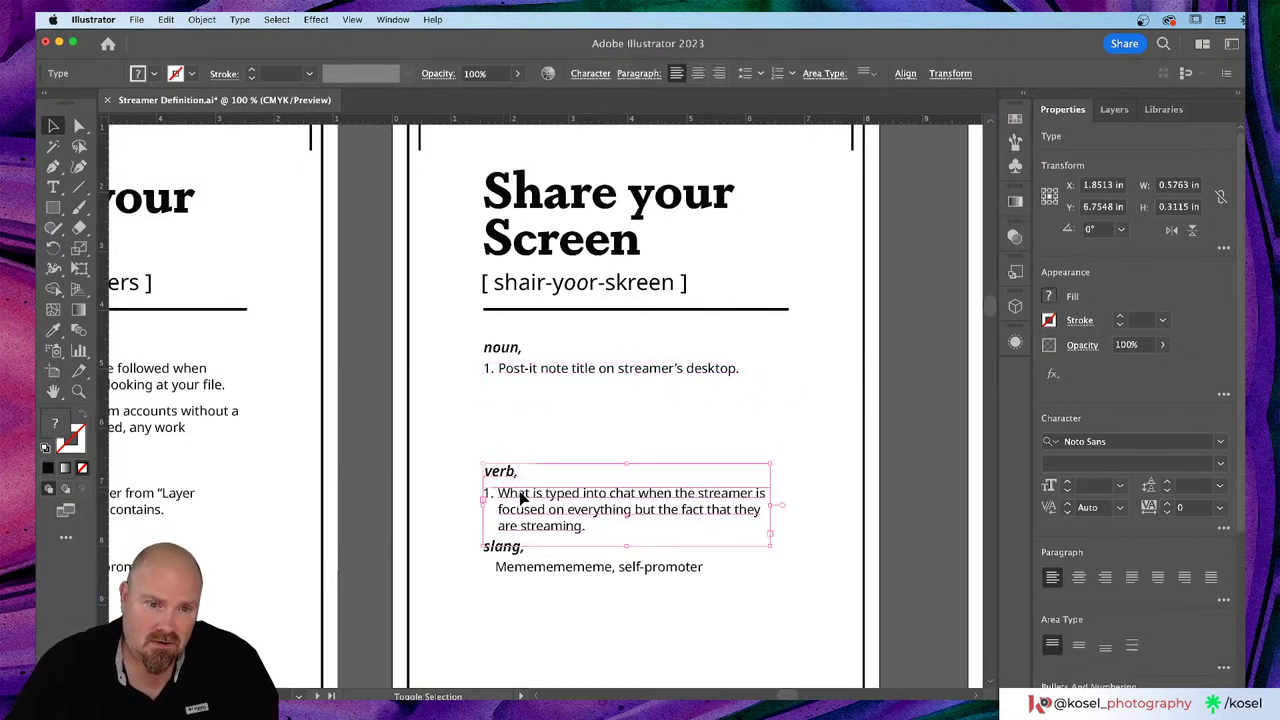
left_click_drag(518, 497, 516, 427)
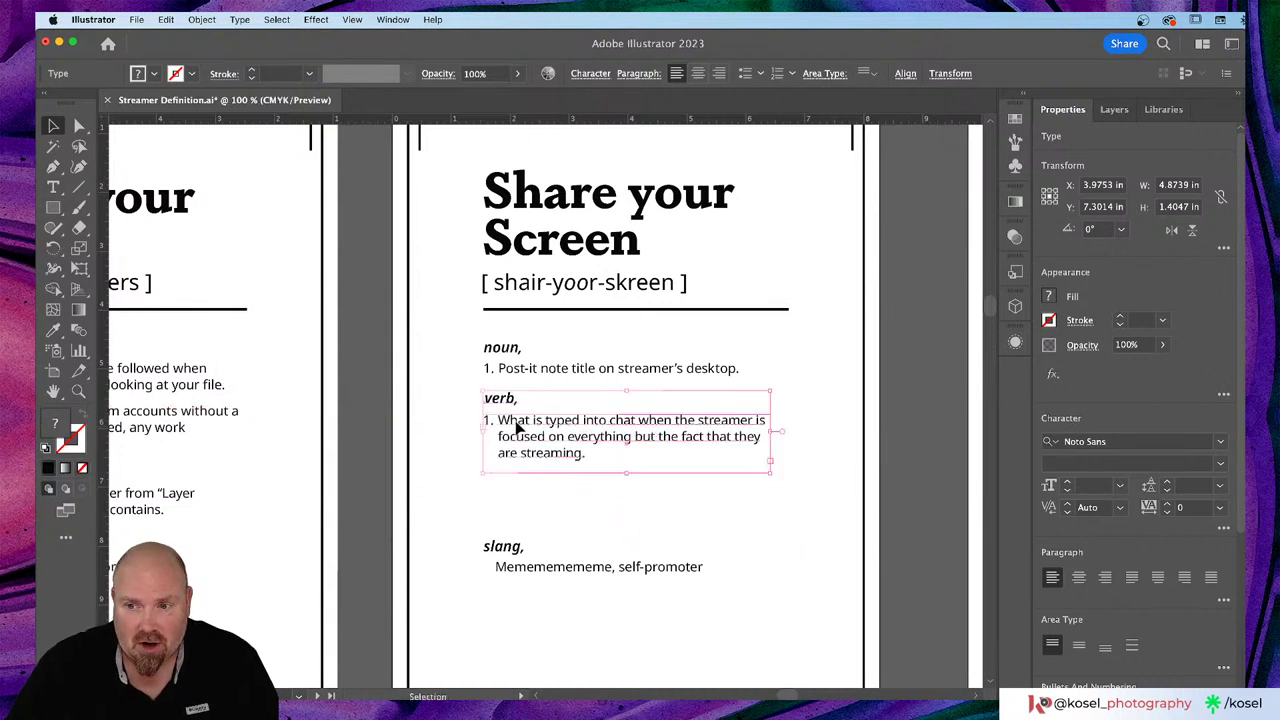
left_click(521, 520)
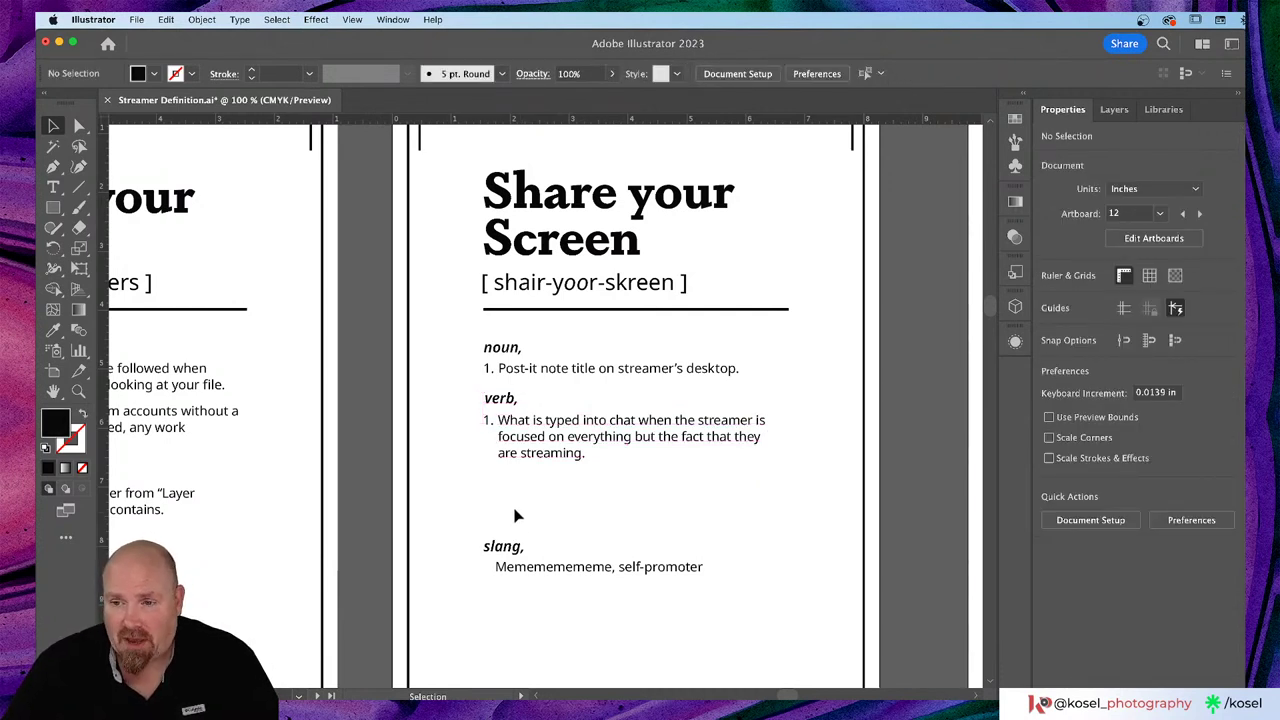
Step: Delete the slang heading and the slang text from Share your Screen
left_click(511, 550)
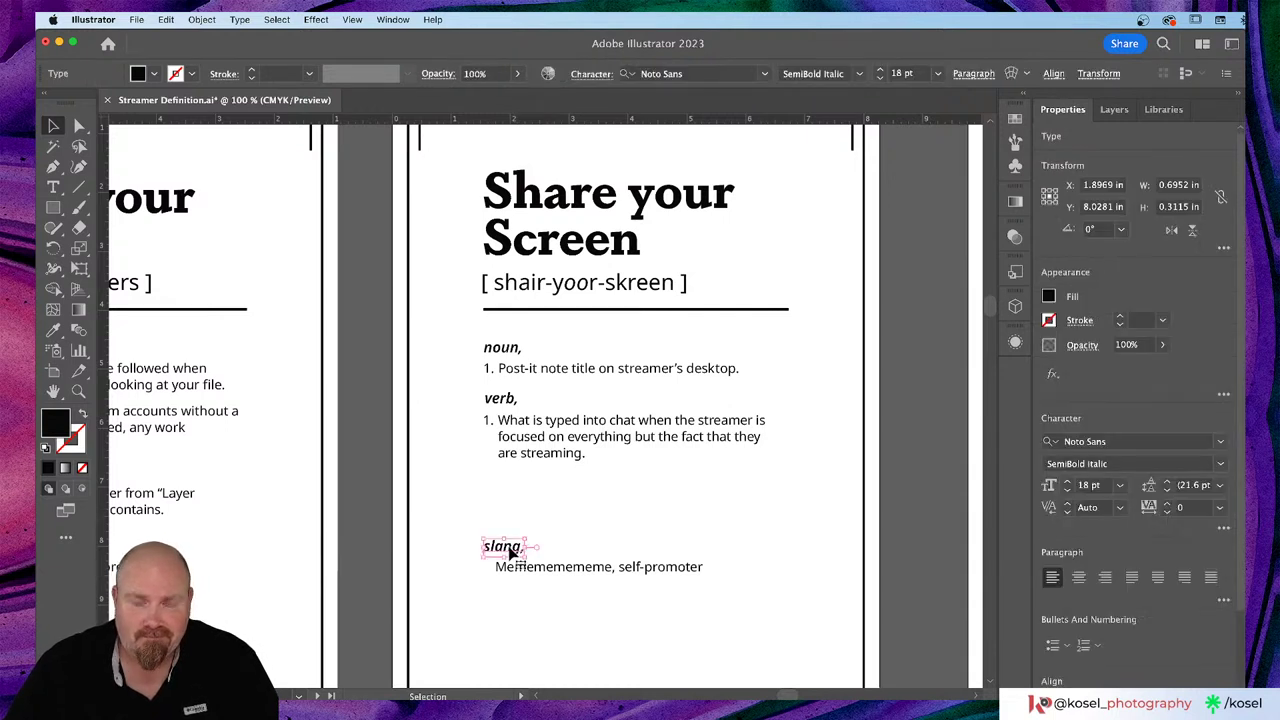
key("Delete")
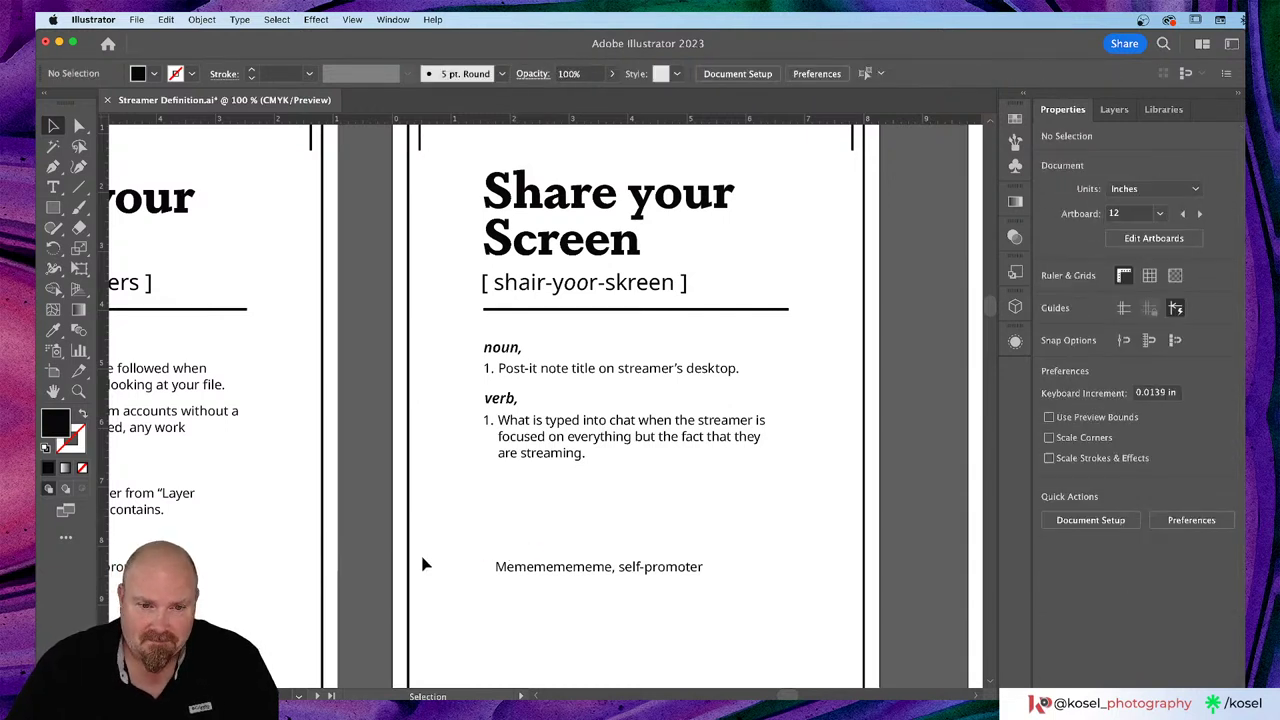
left_click(540, 569)
key("Delete")
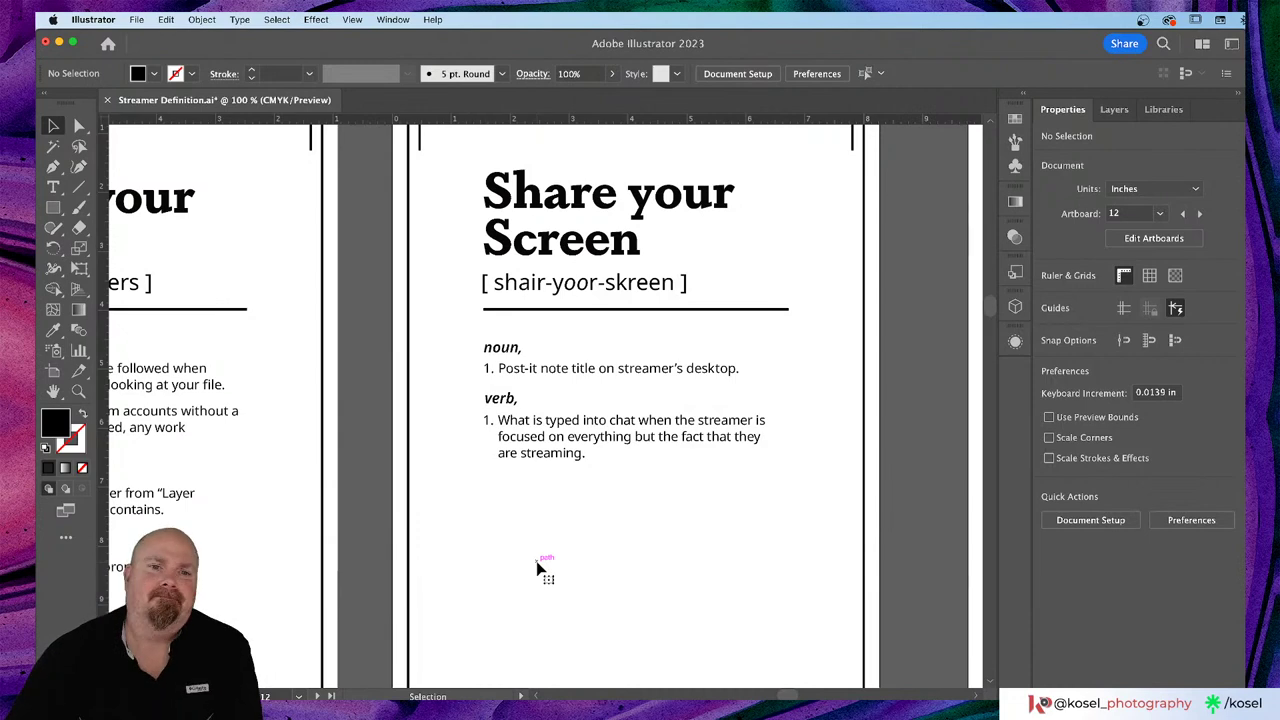
scroll(540, 566, "left", 8)
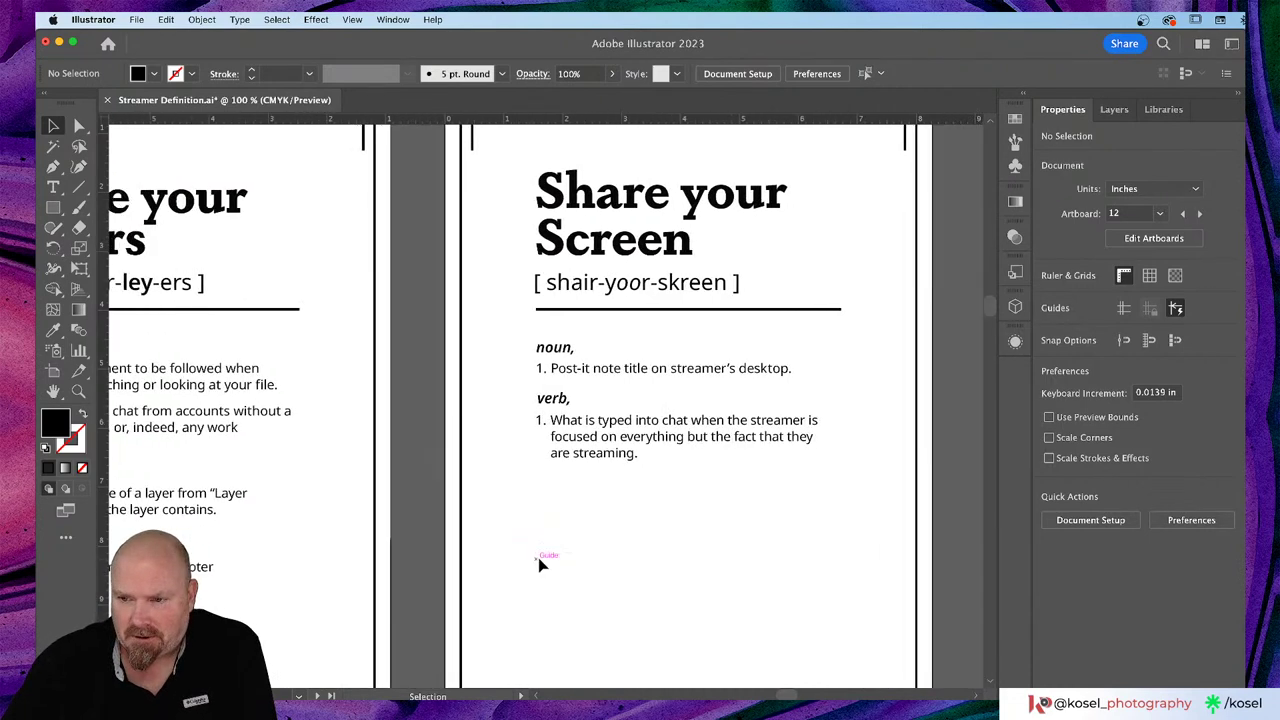
scroll(543, 566, "left", 5)
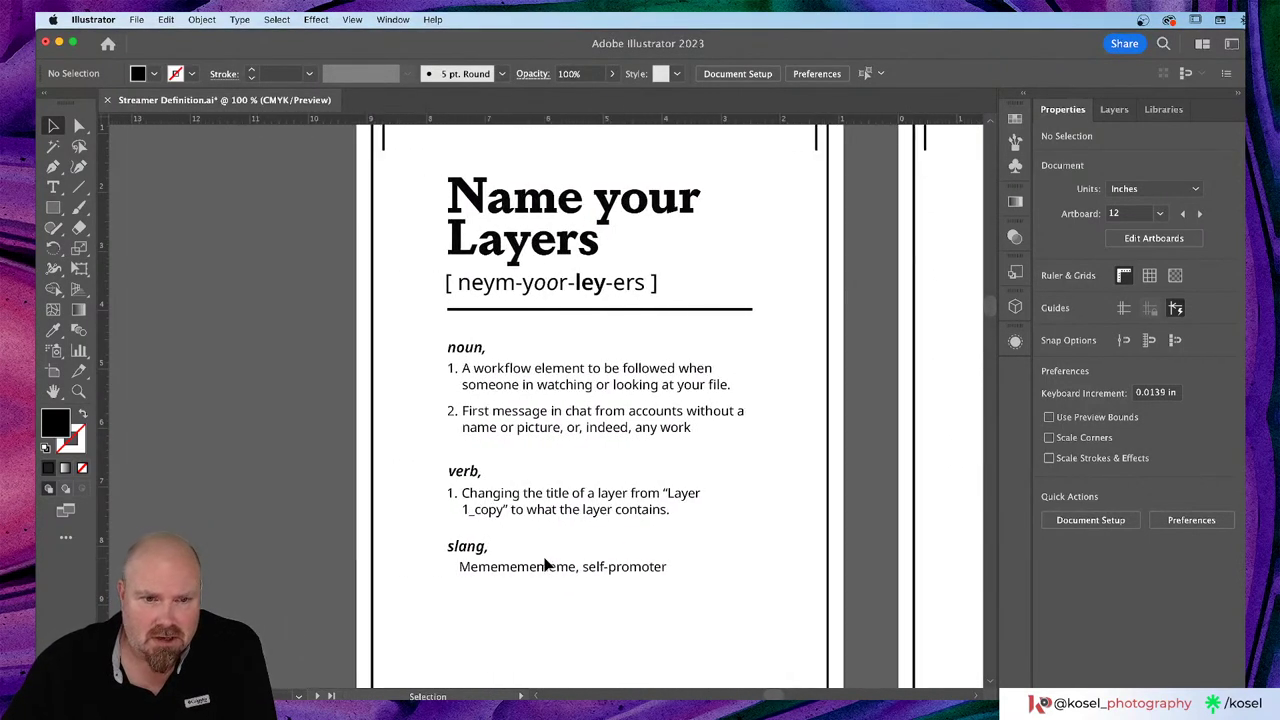
scroll(545, 566, "right", 2)
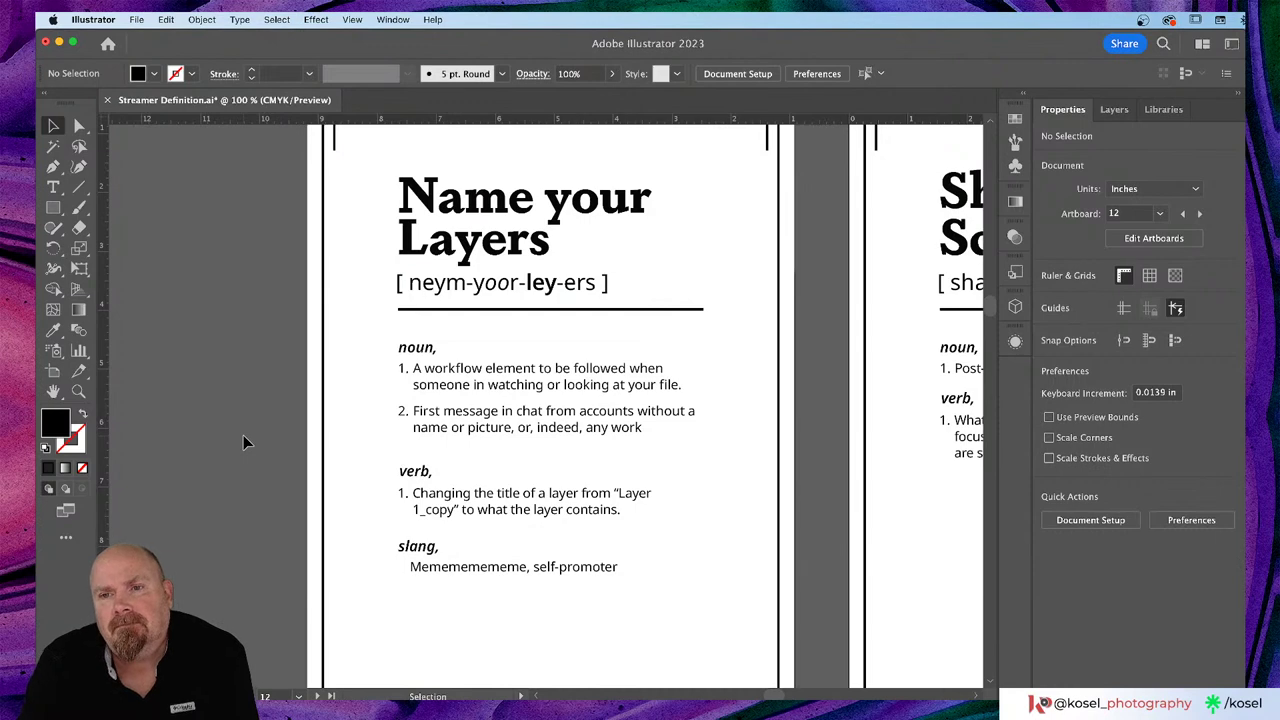
scroll(829, 432, "right", 1)
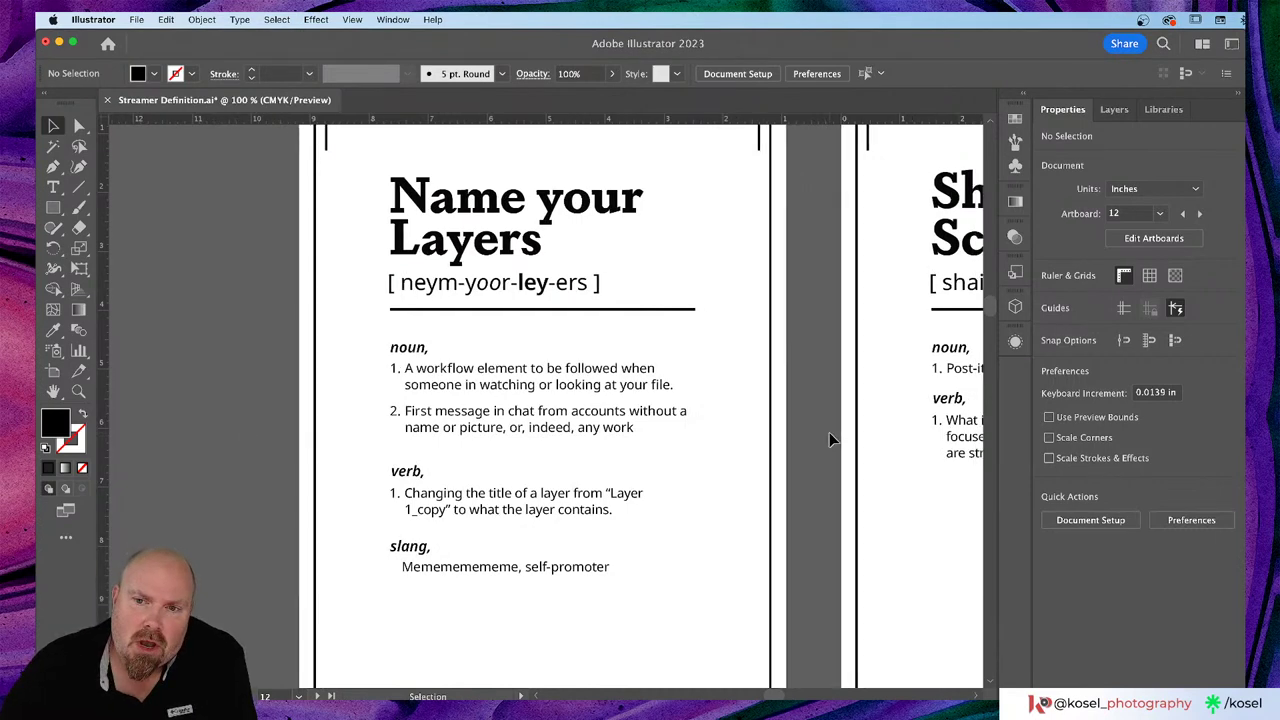
scroll(829, 438, "right", 10)
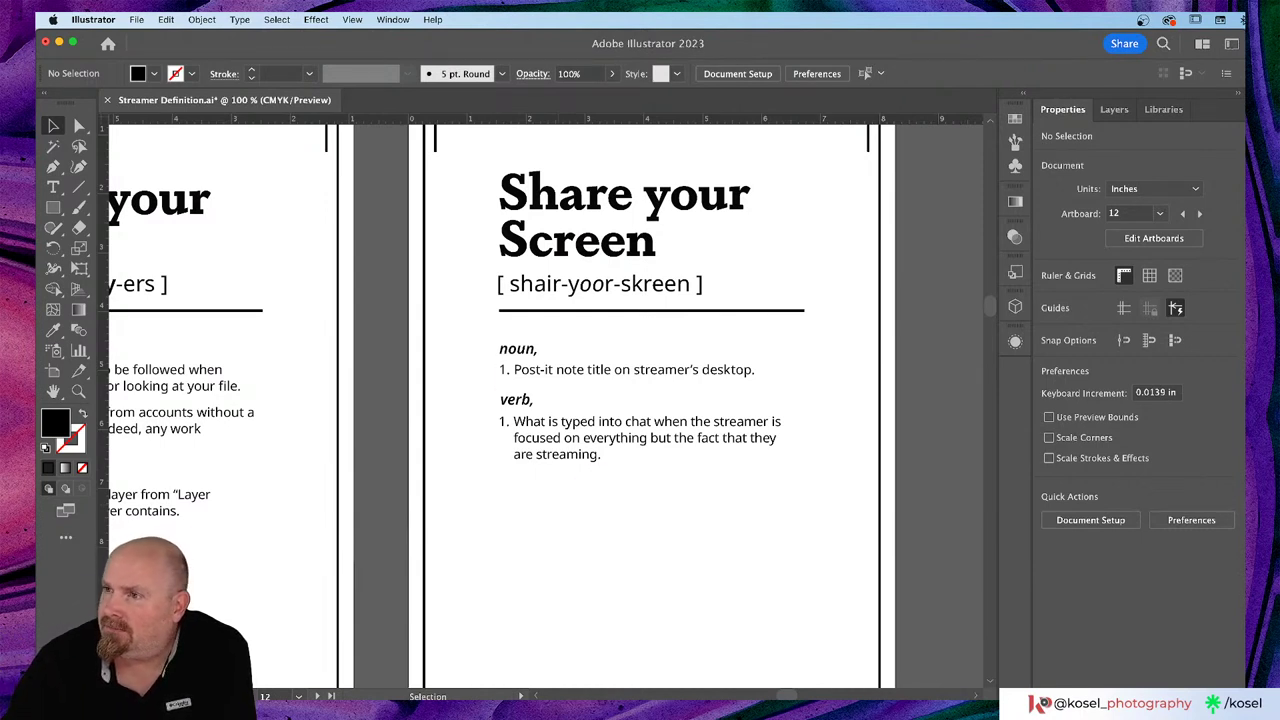
key("super+Tab")
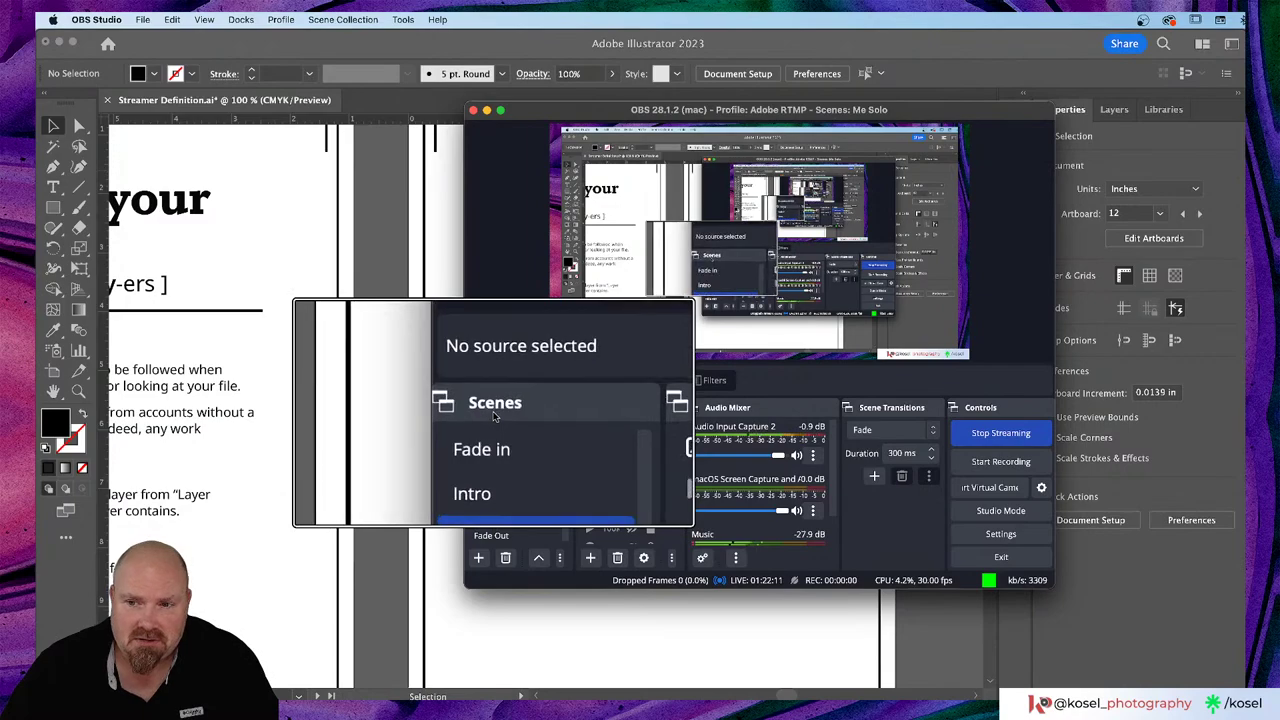
left_click(492, 451)
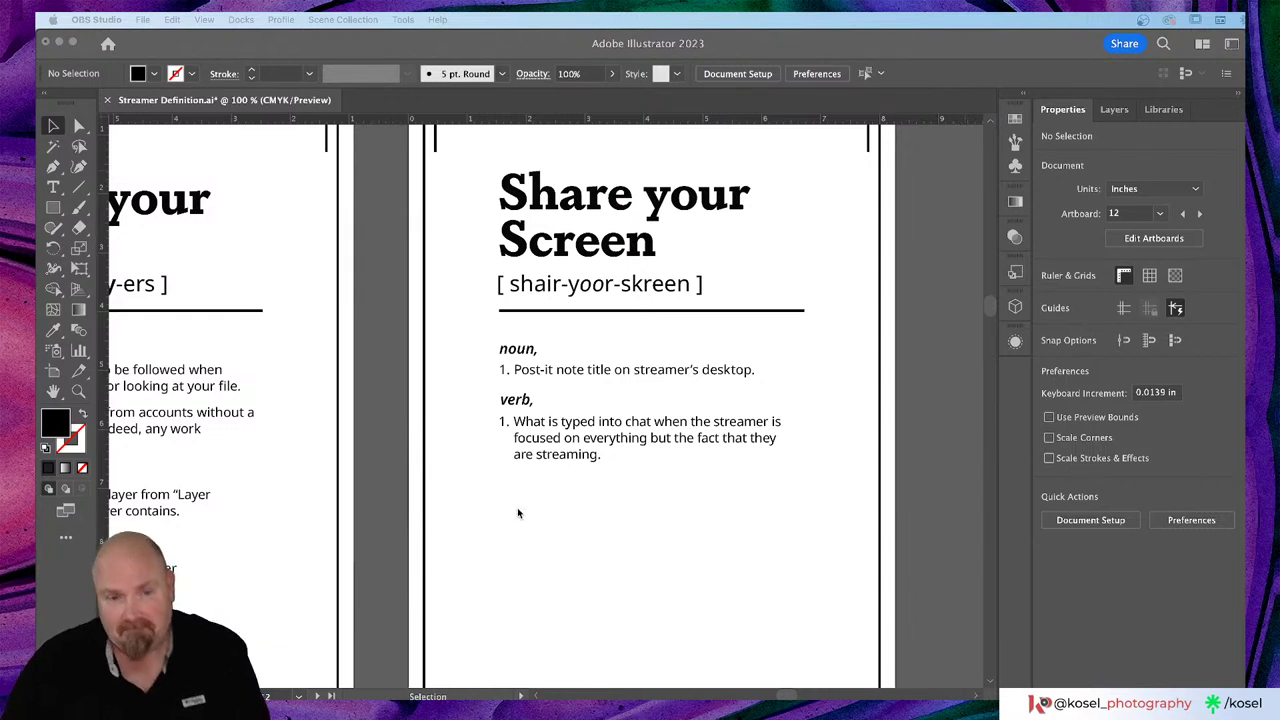
Step: Duplicate the verb heading on Share your Screen and place the copy directly beneath the verb definition
left_click(521, 404)
left_click(520, 404)
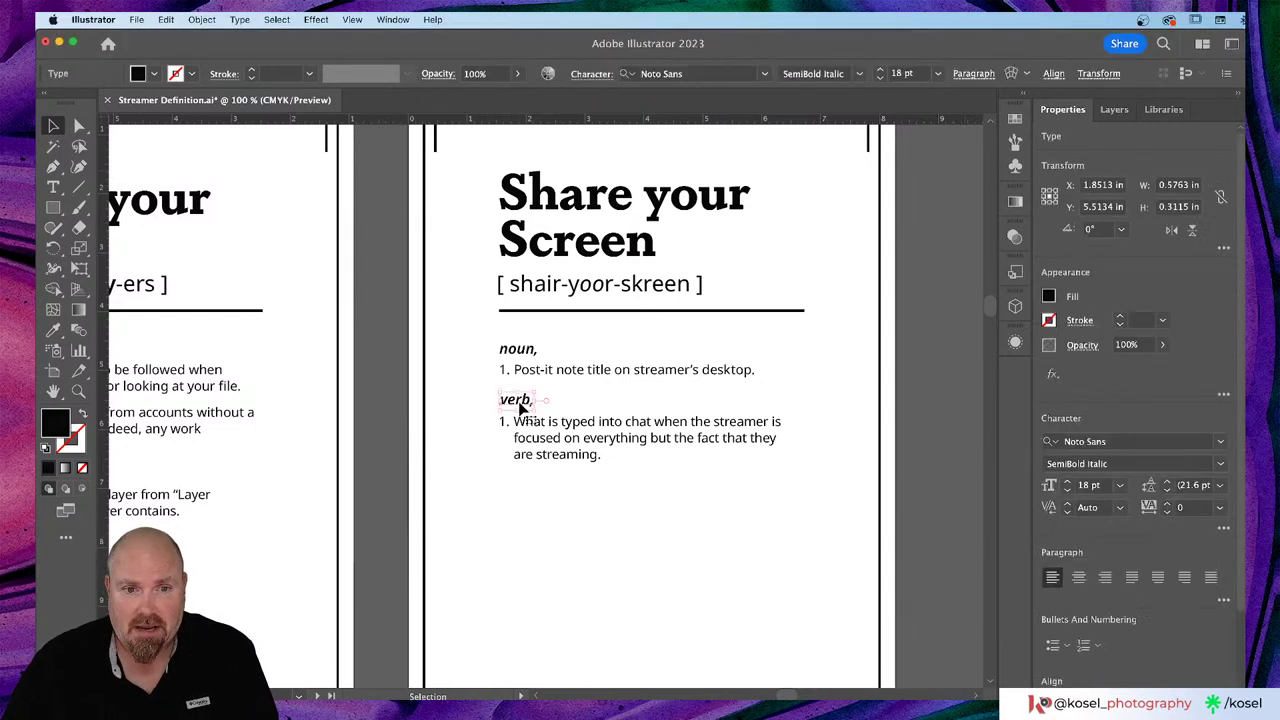
left_click_drag(520, 404, 516, 482)
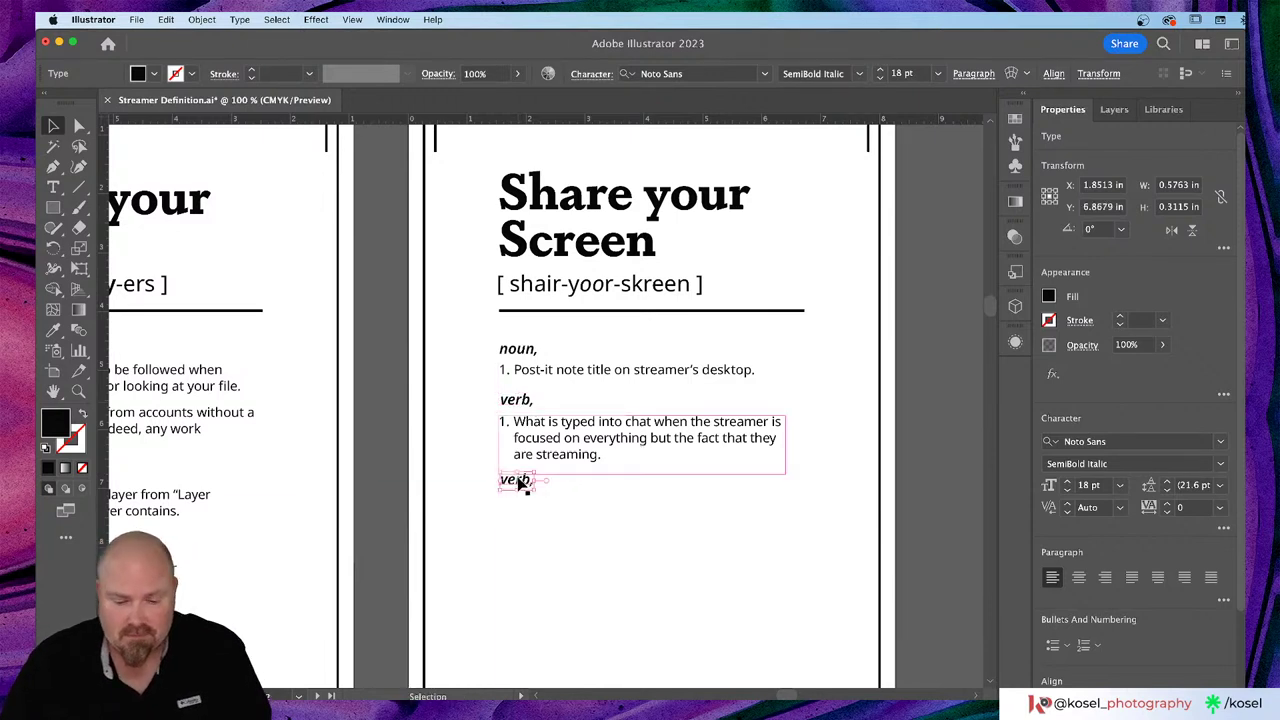
Step: Shorten the verb definition's text frame to about 0.87 in high, clear of the copied heading, and select that heading
key("t")
left_click(516, 470)
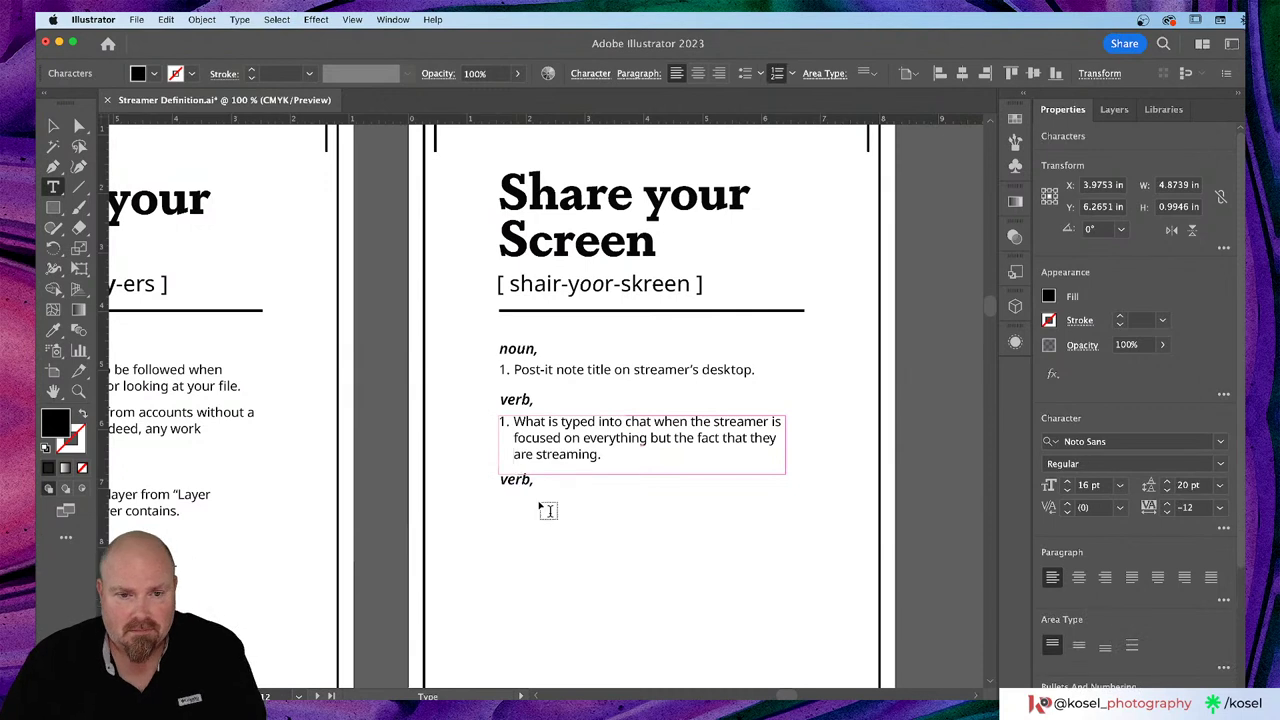
key("super+a")
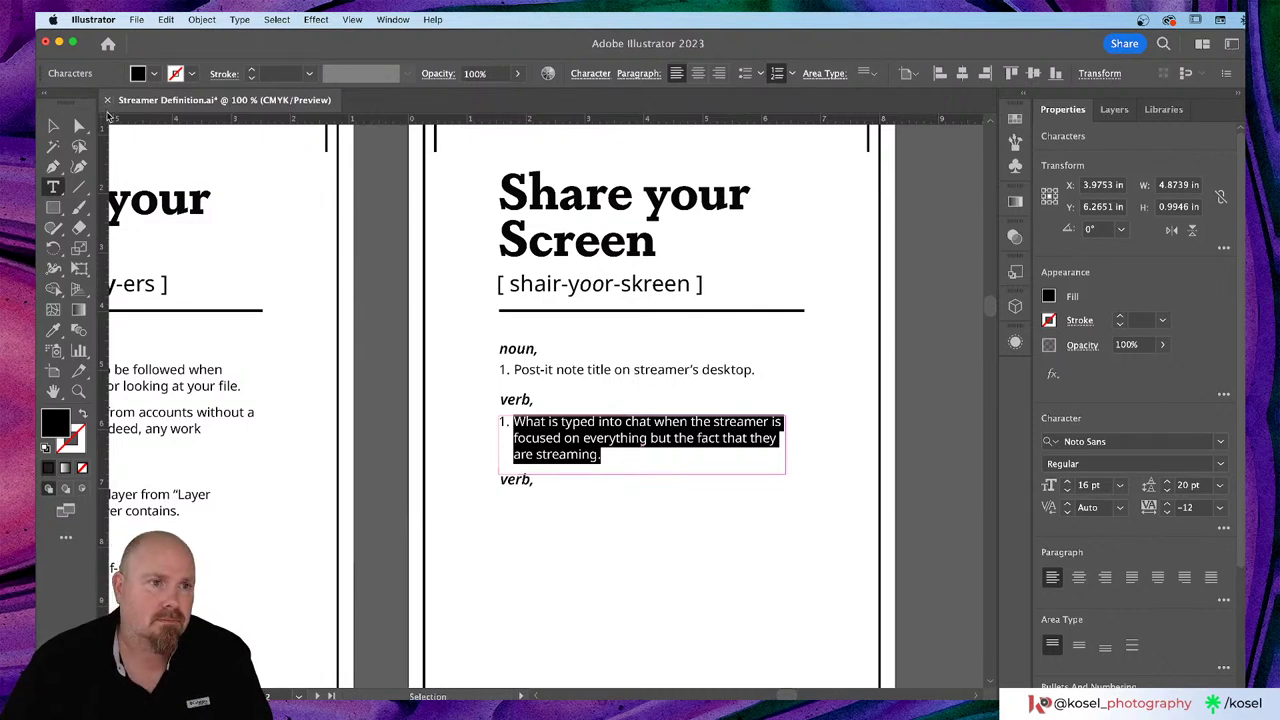
left_click(53, 125)
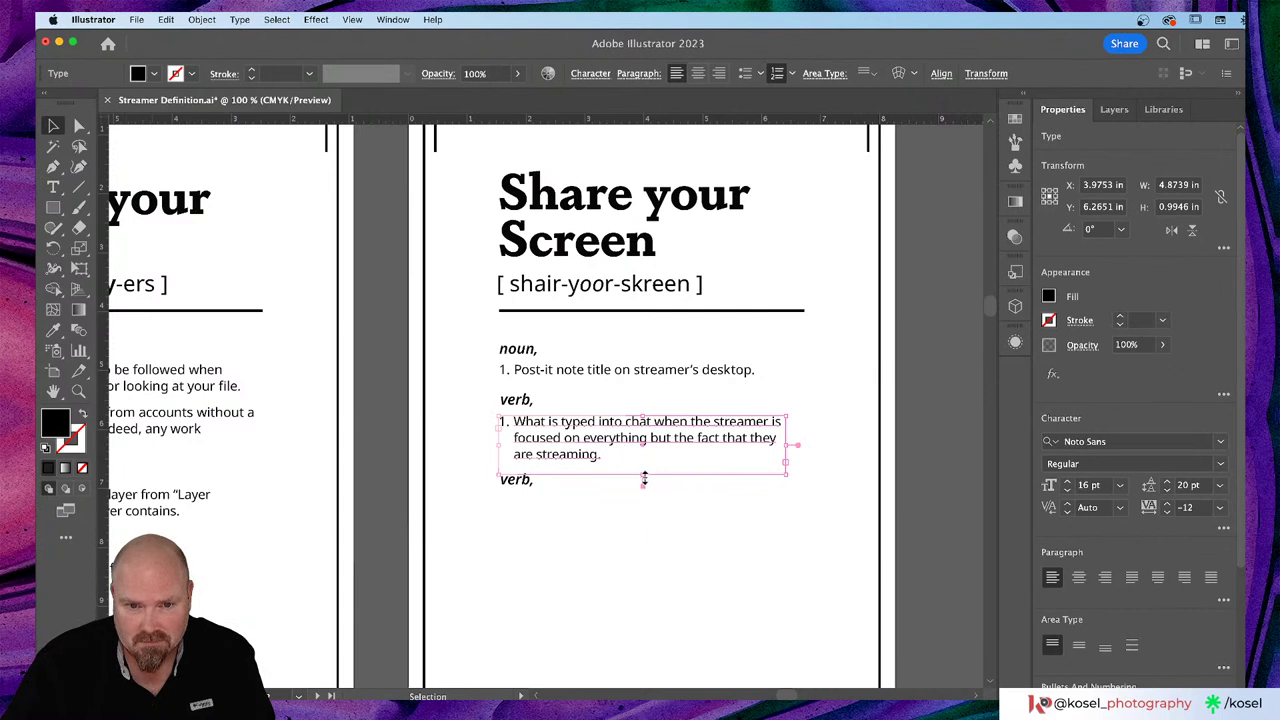
left_click_drag(644, 480, 643, 466)
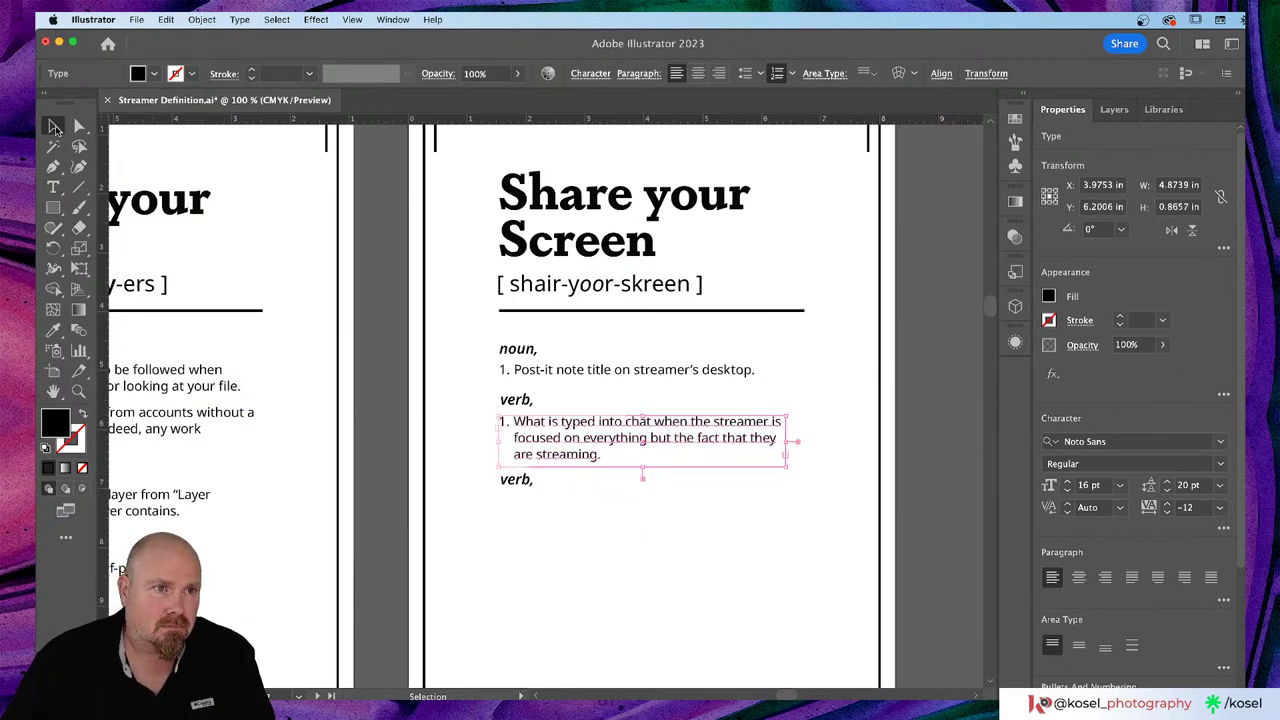
left_click(527, 481)
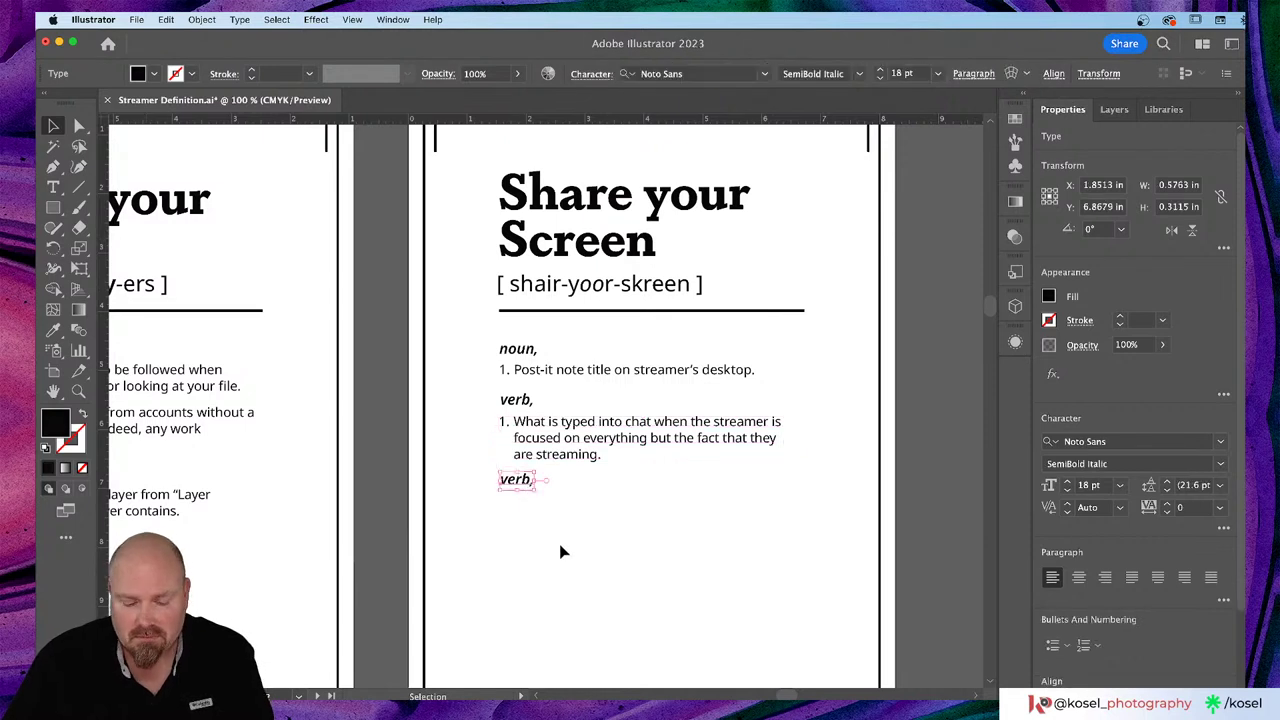
Step: Change the copied verb heading beneath the verb definition on Share your Screen to "slang,"
key("t")
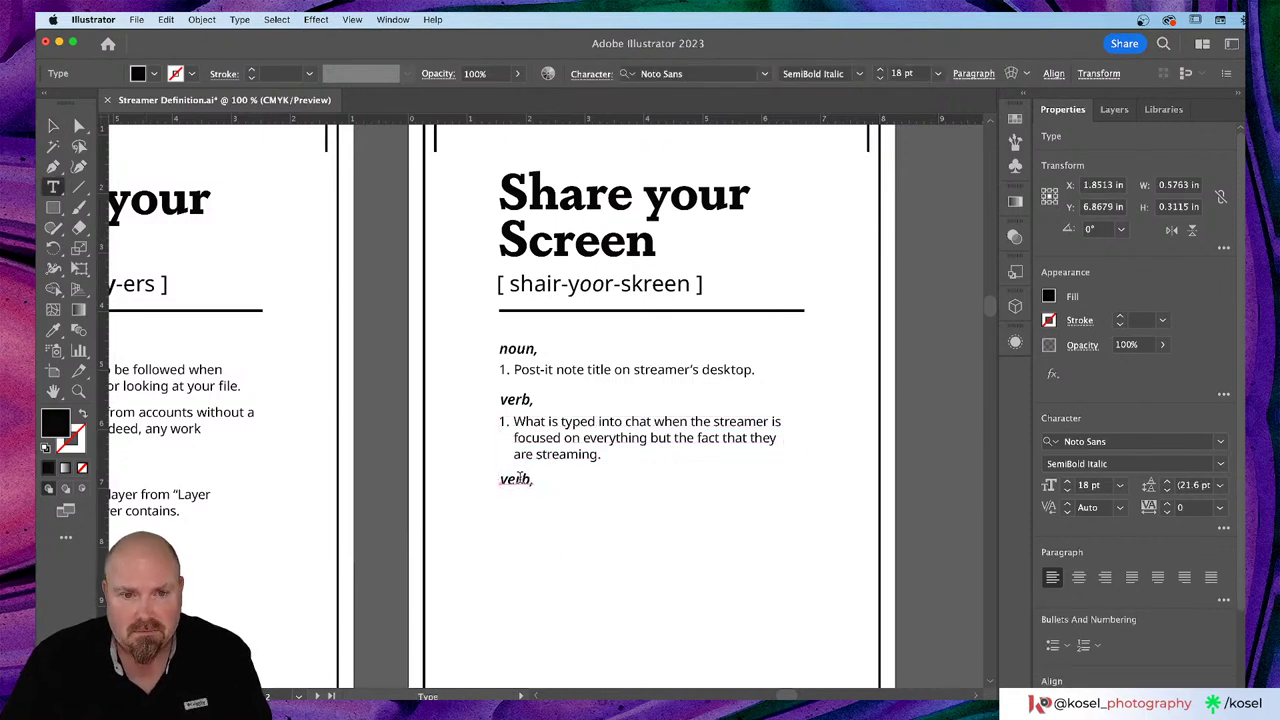
triple_click(527, 481)
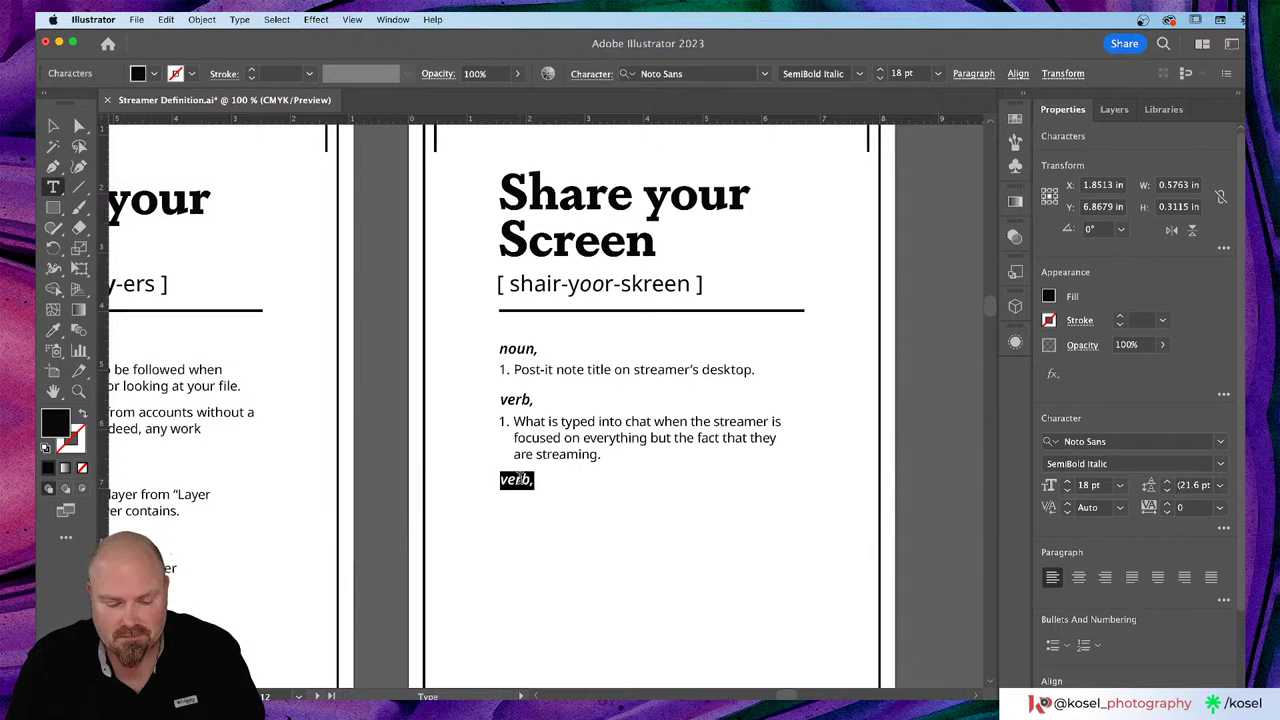
type("slang,")
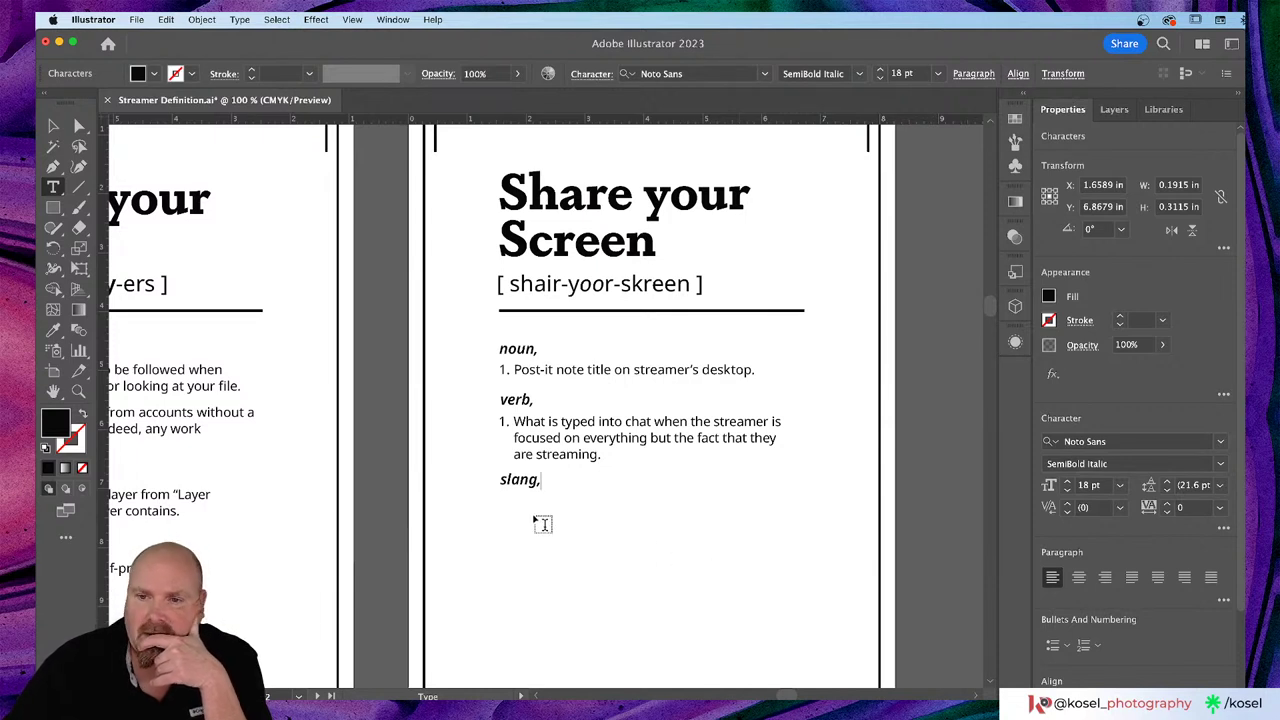
Step: Start a new point text line beneath the slang heading and remove its automatic numbering
left_click(593, 421)
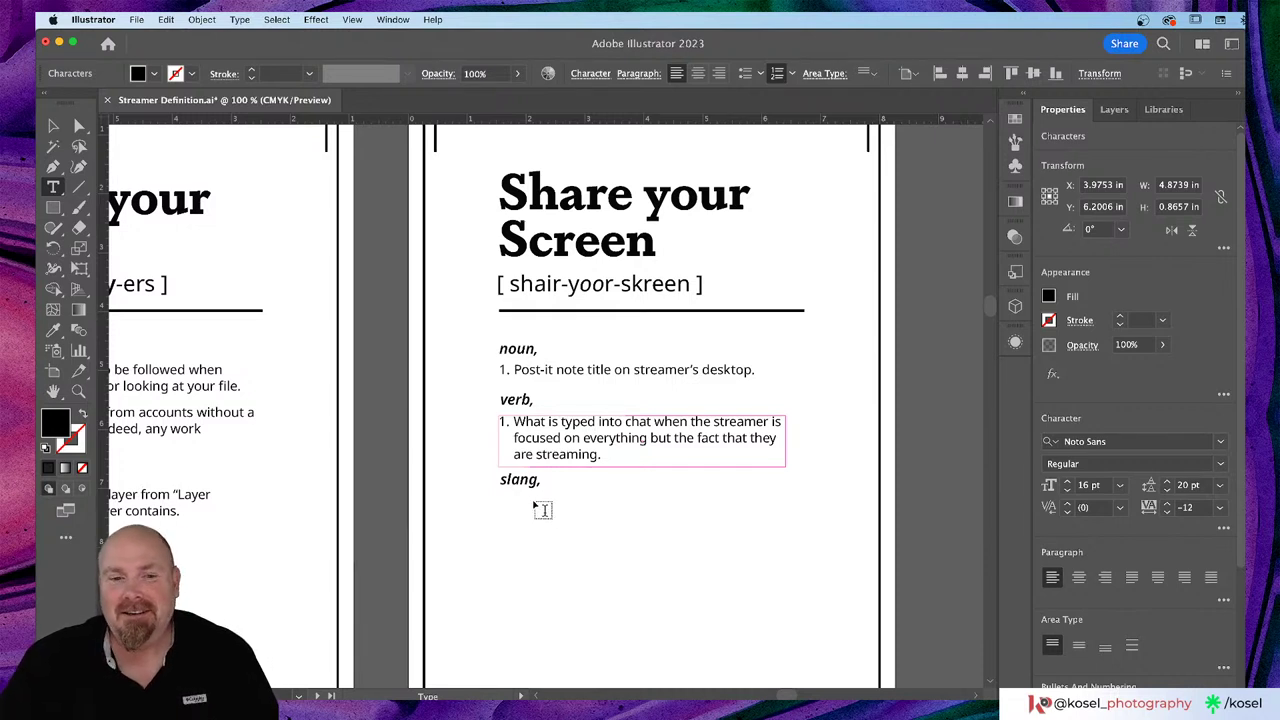
key("super+shift+a")
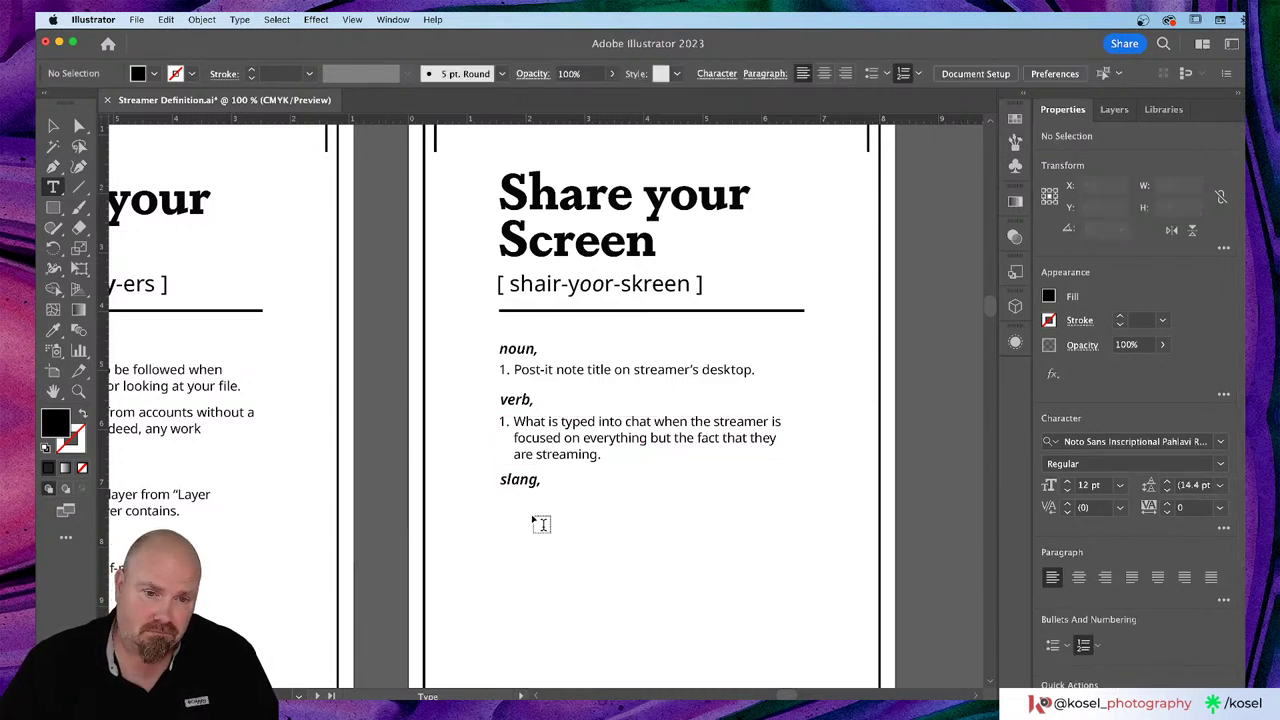
left_click(541, 522)
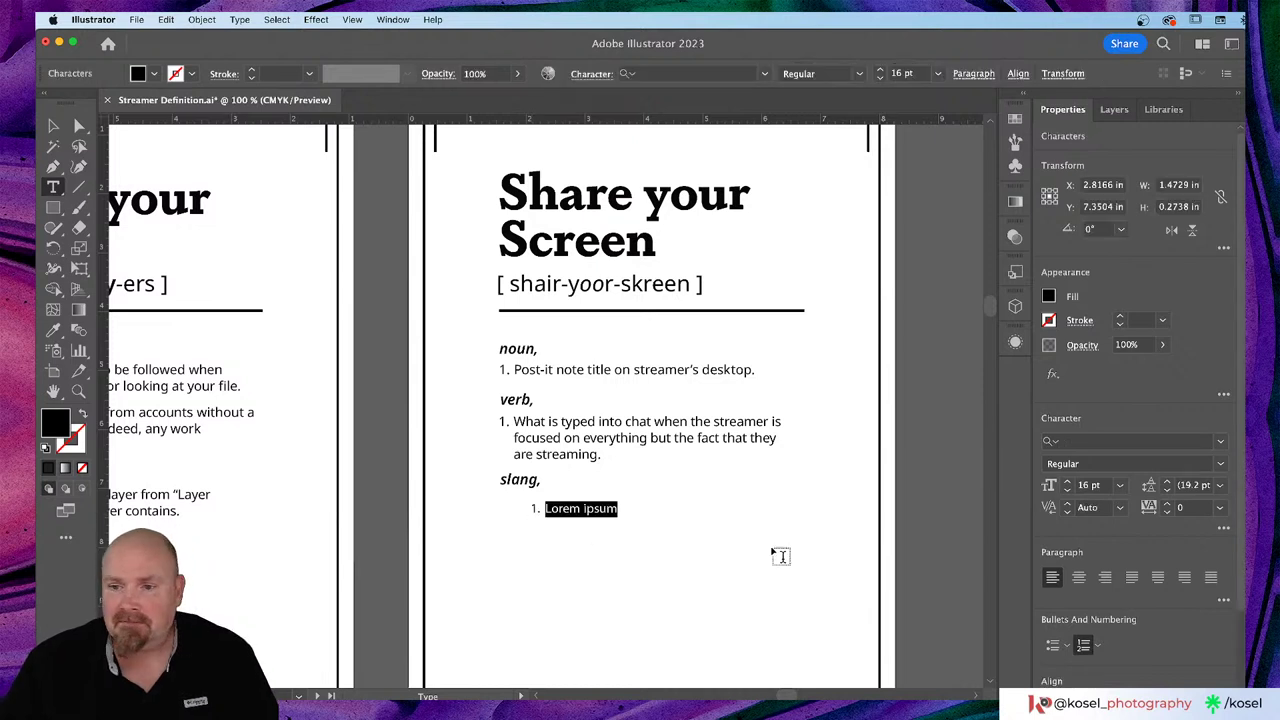
scroll(1125, 593, "down", 2)
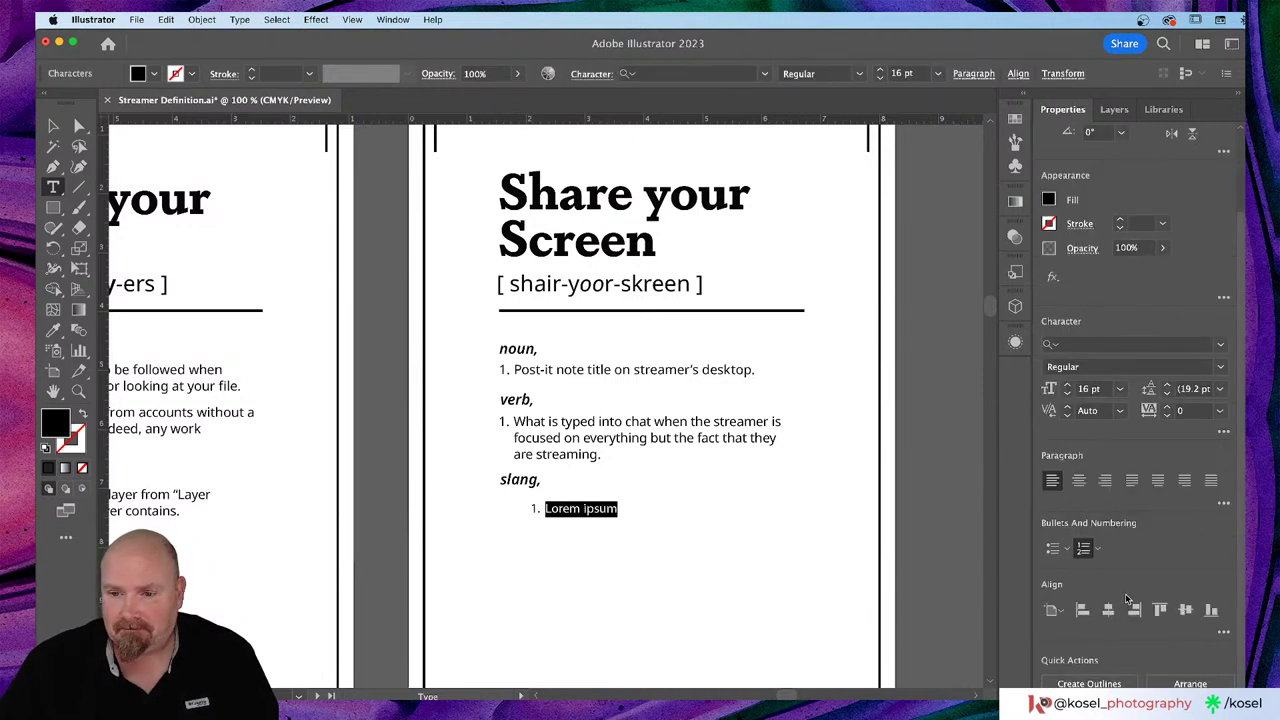
left_click(1083, 548)
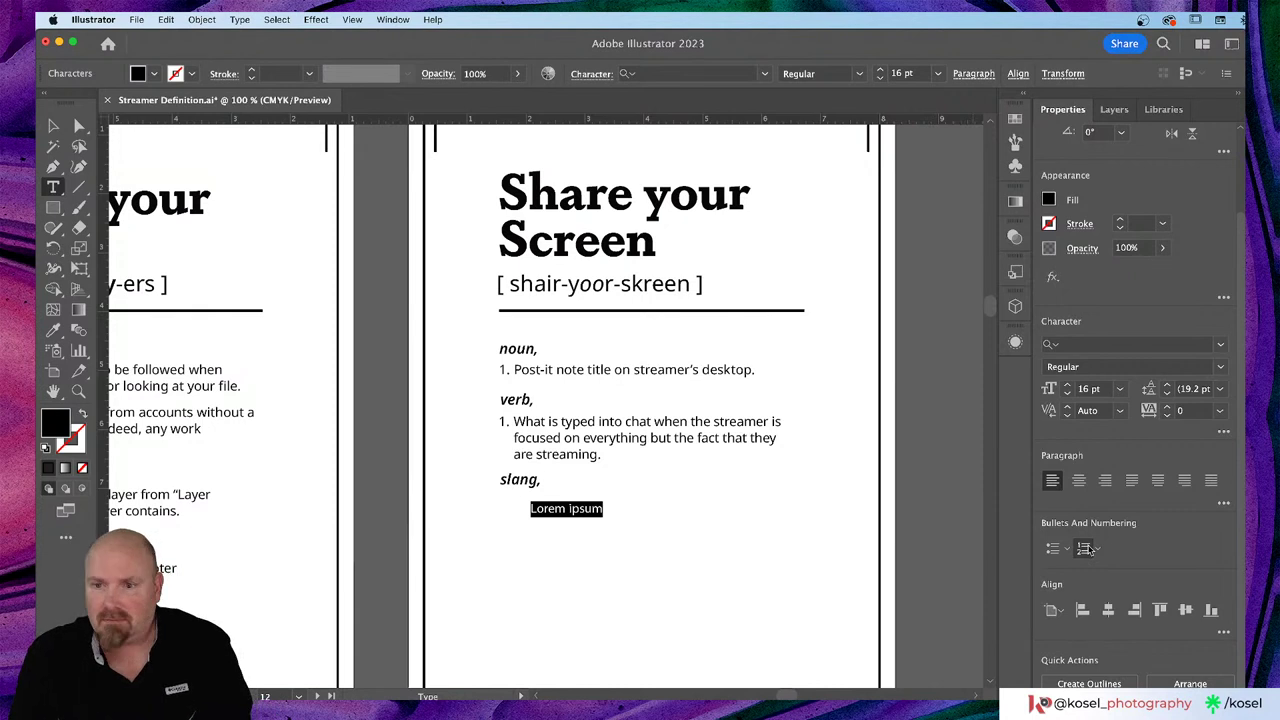
Step: Set the font of the placeholder text beneath the slang heading to Noto Sans Regular
left_click(1220, 346)
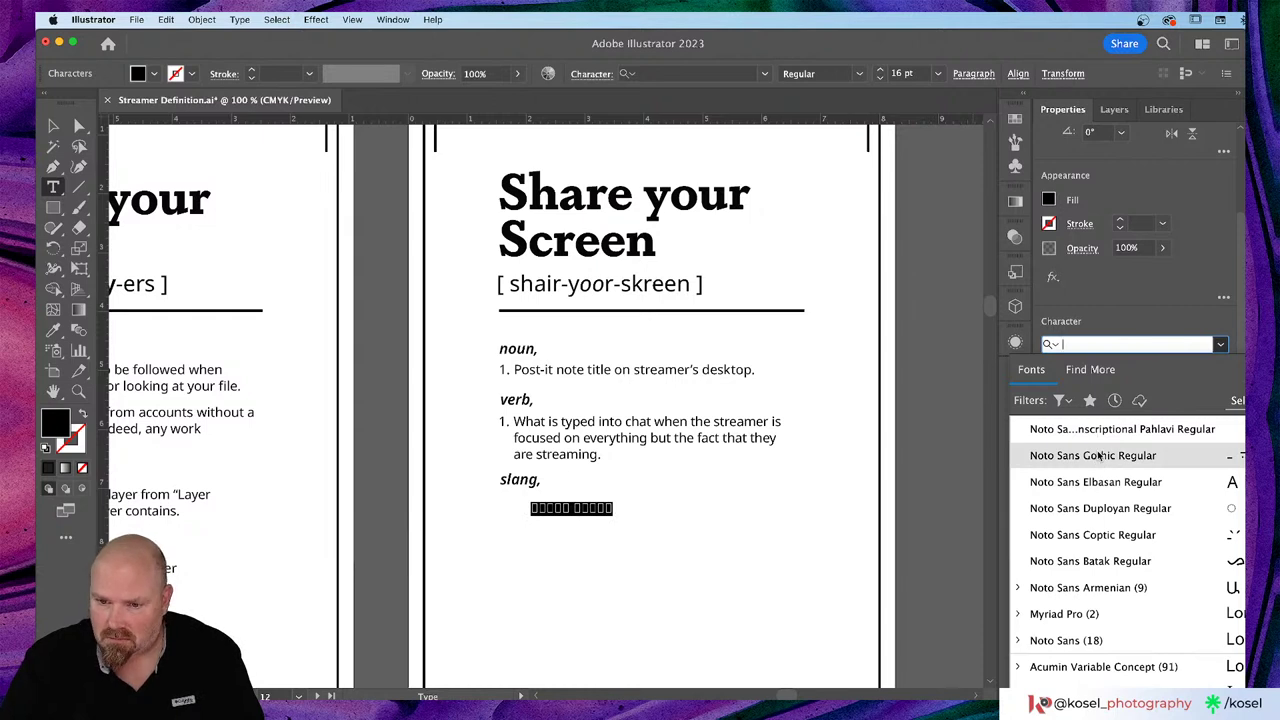
left_click(1018, 640)
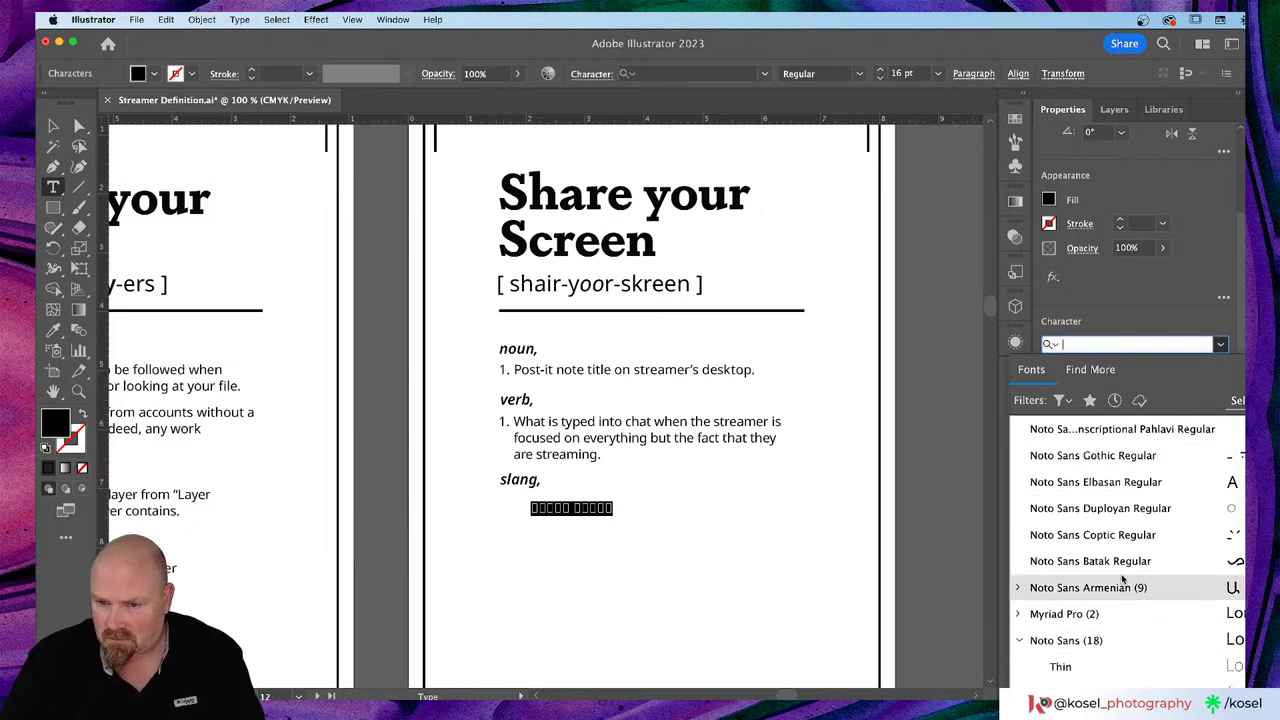
scroll(1122, 580, "down", 5)
scroll(1110, 570, "up", 2)
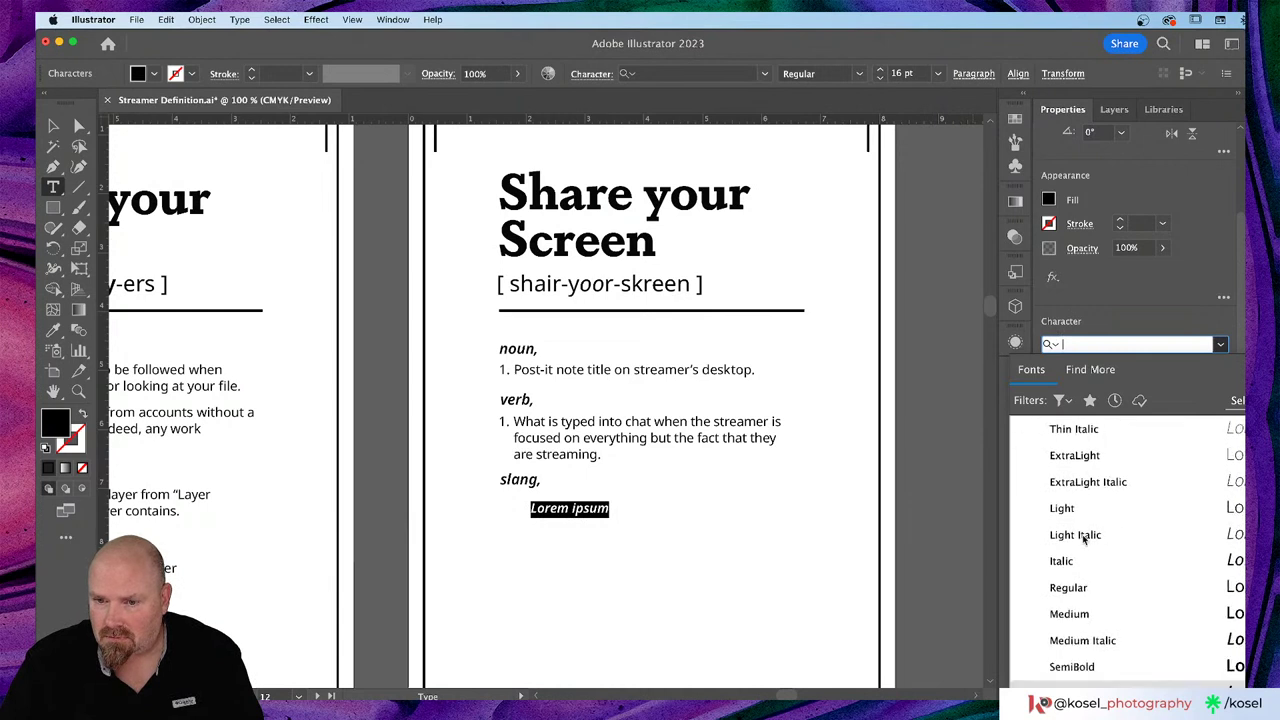
left_click(1076, 588)
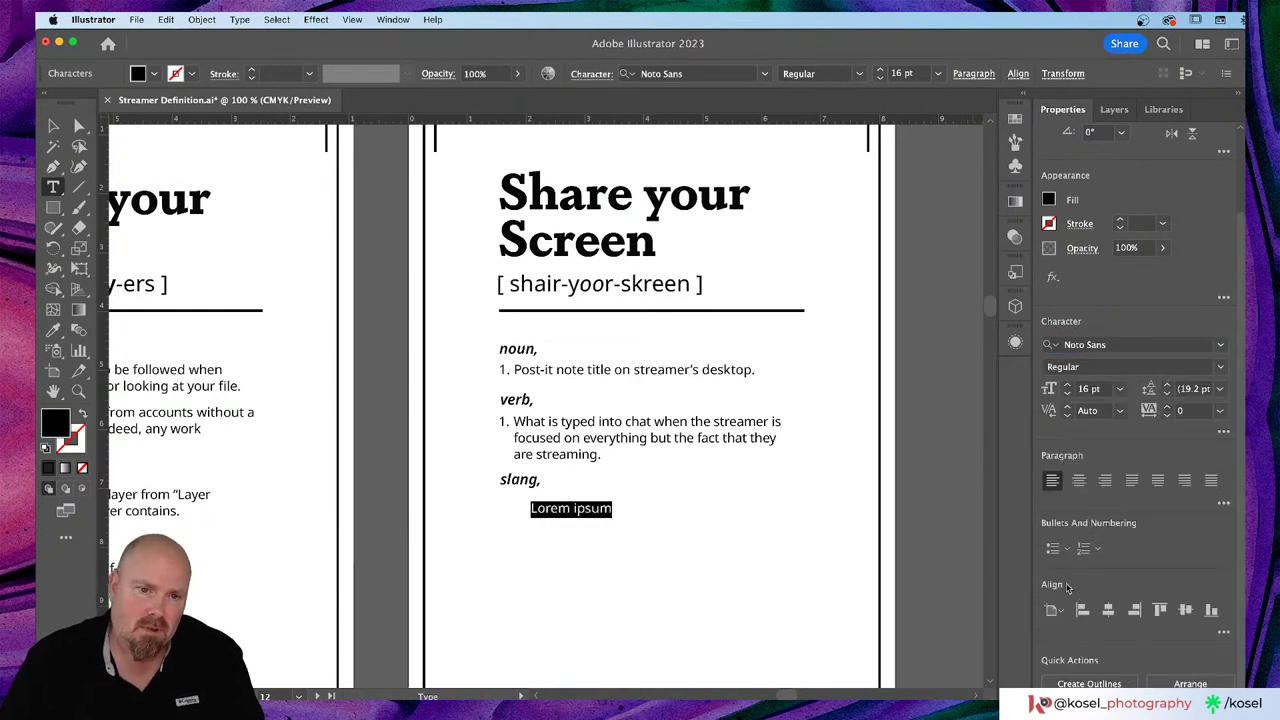
Step: Replace the placeholder text beneath the slang heading with "wrong sc"
type("wrong sc")
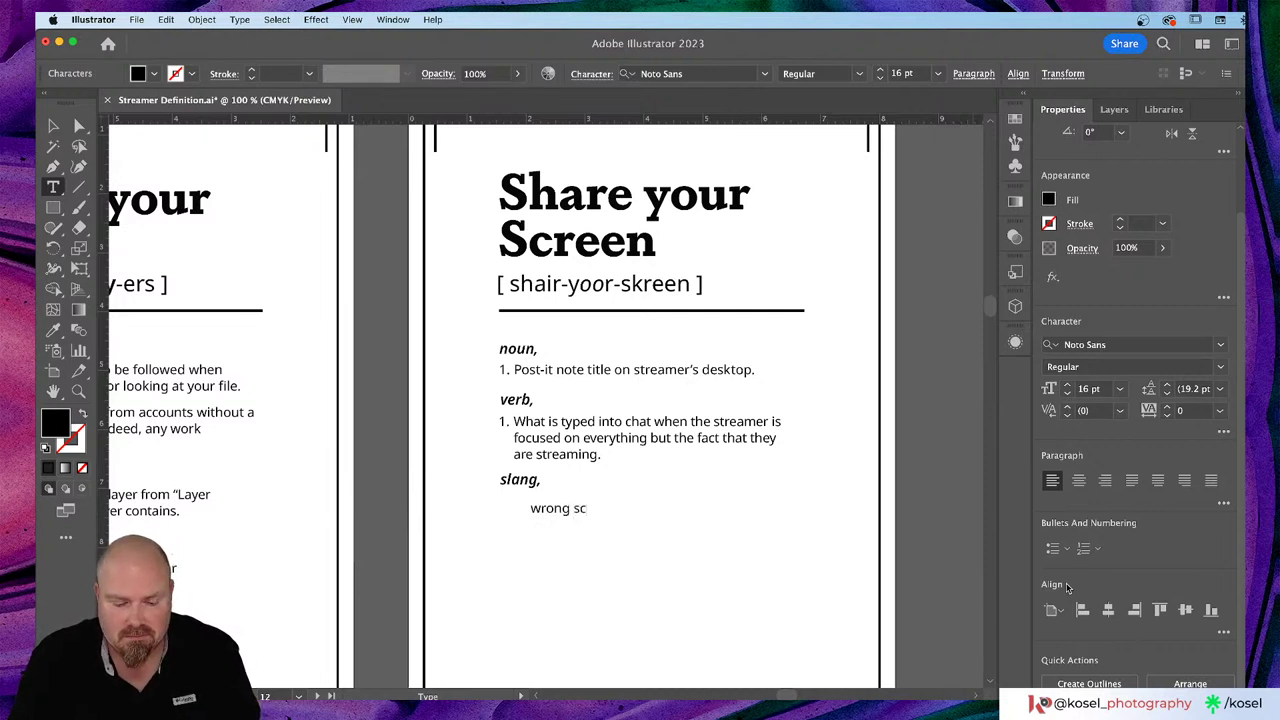
Step: Complete the slang entry as "wrong screen" and line it up with the indent of the verb definition on the Share your Screen card
type("reen")
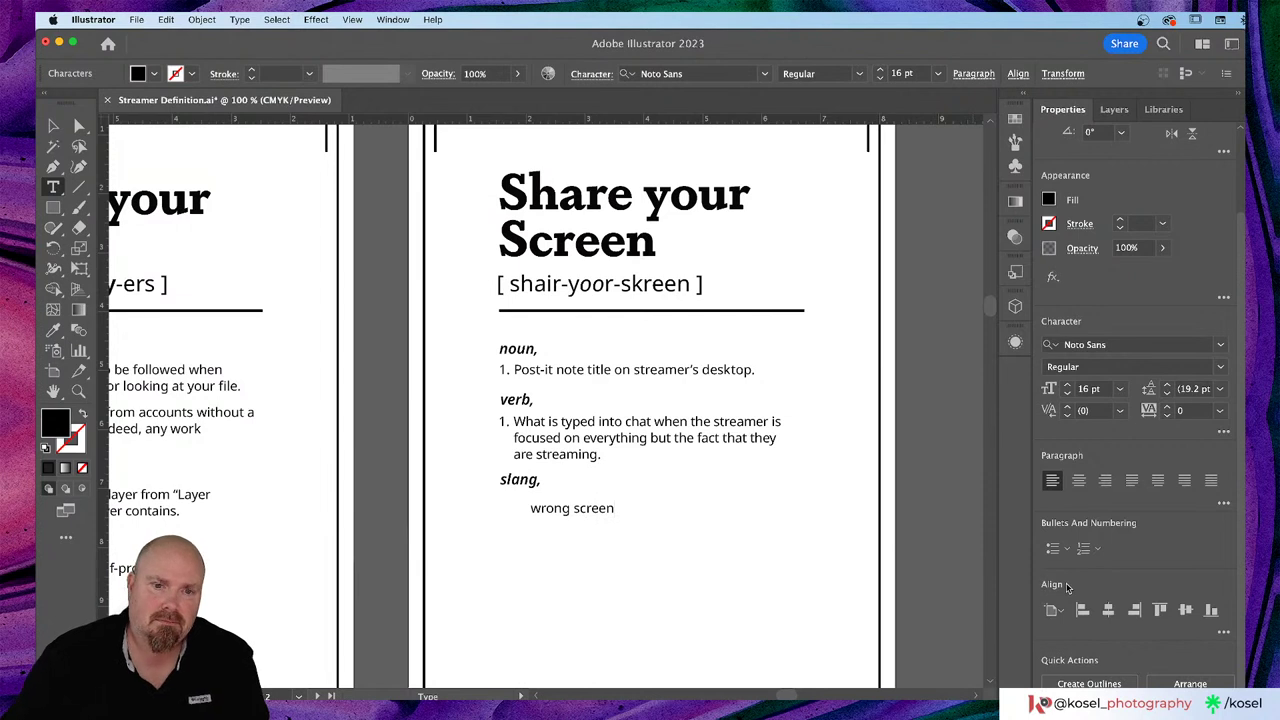
left_click(53, 126)
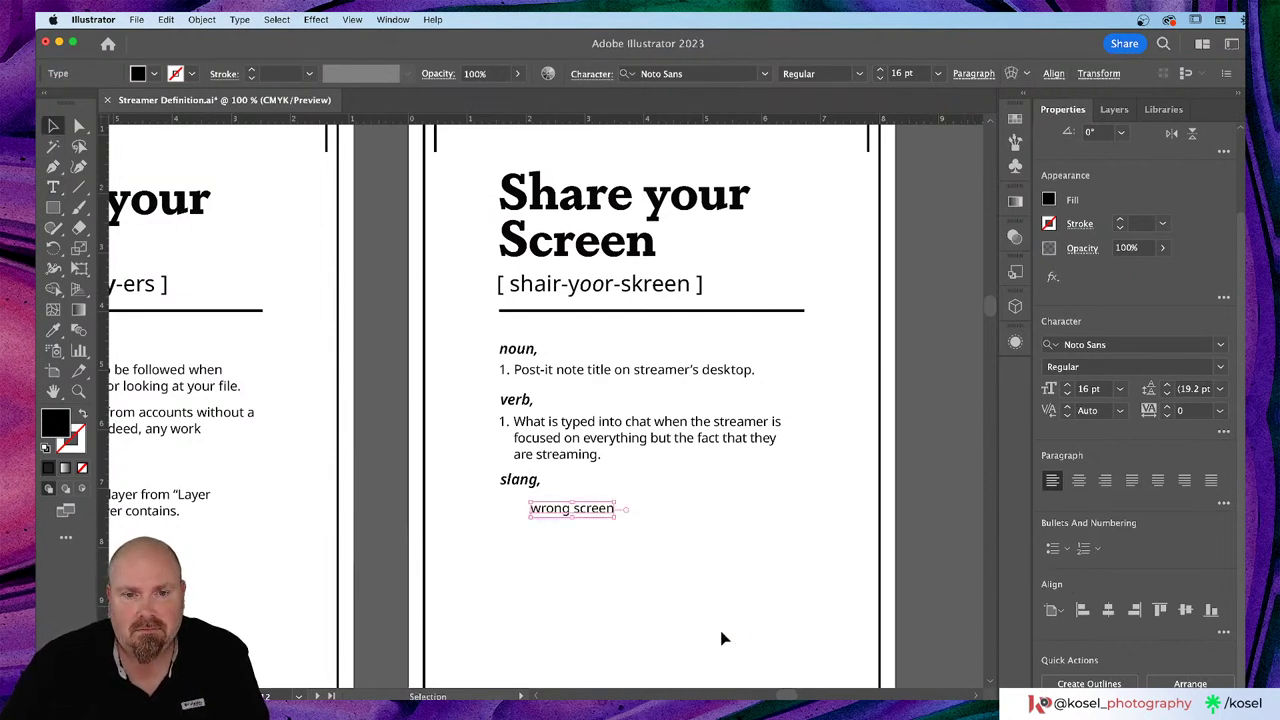
left_click_drag(591, 513, 573, 474)
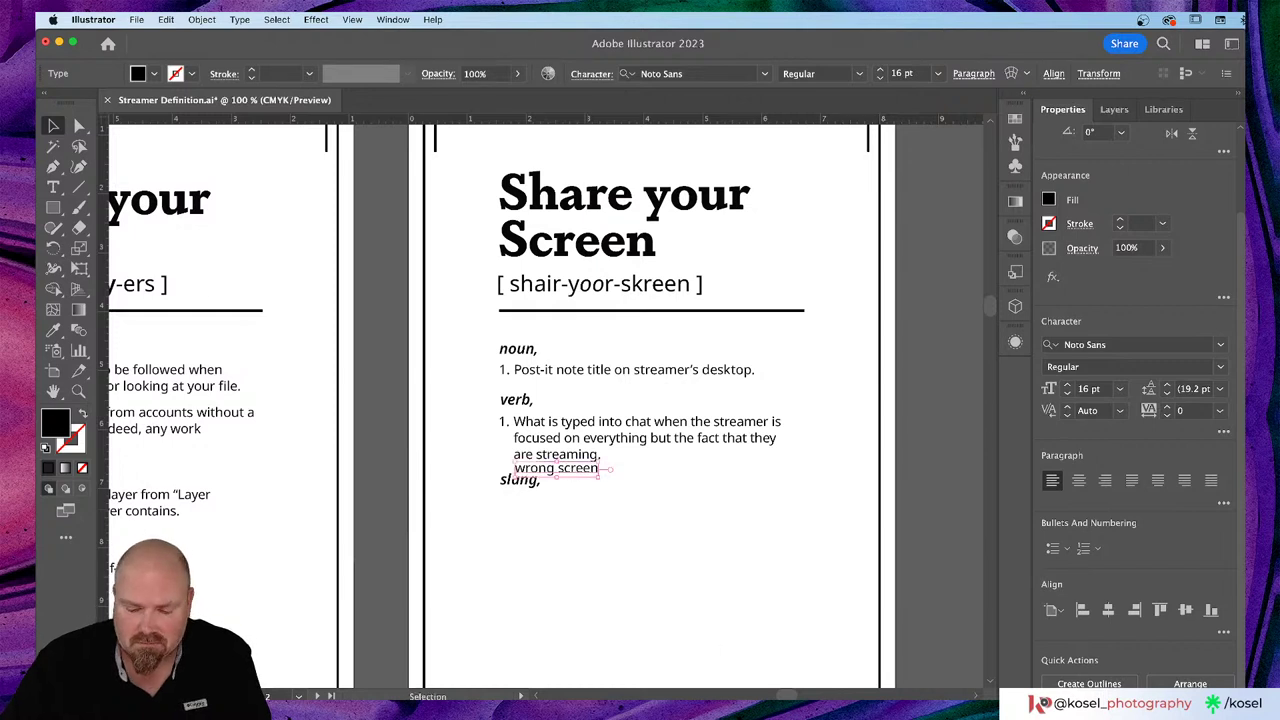
Step: Show the guides and place the "wrong screen" text directly beneath the "slang," heading, keeping its indent
key("super+apostrophe")
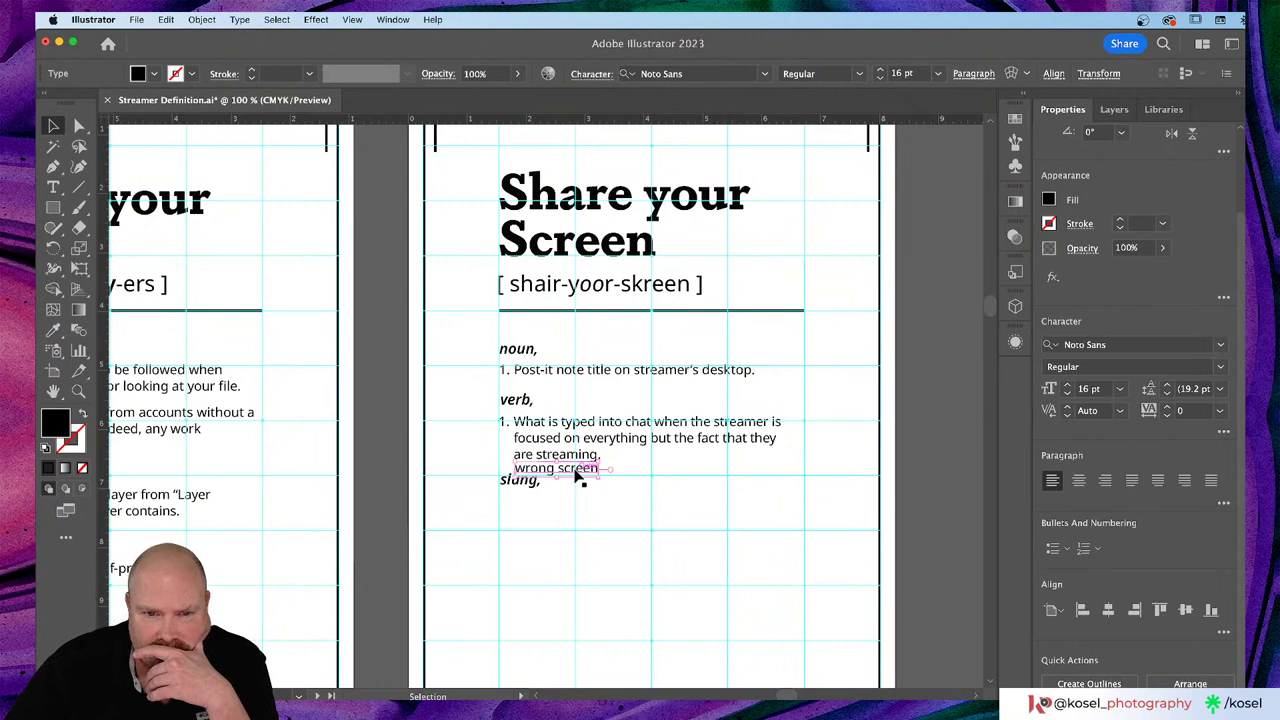
left_click_drag(576, 475, 570, 494)
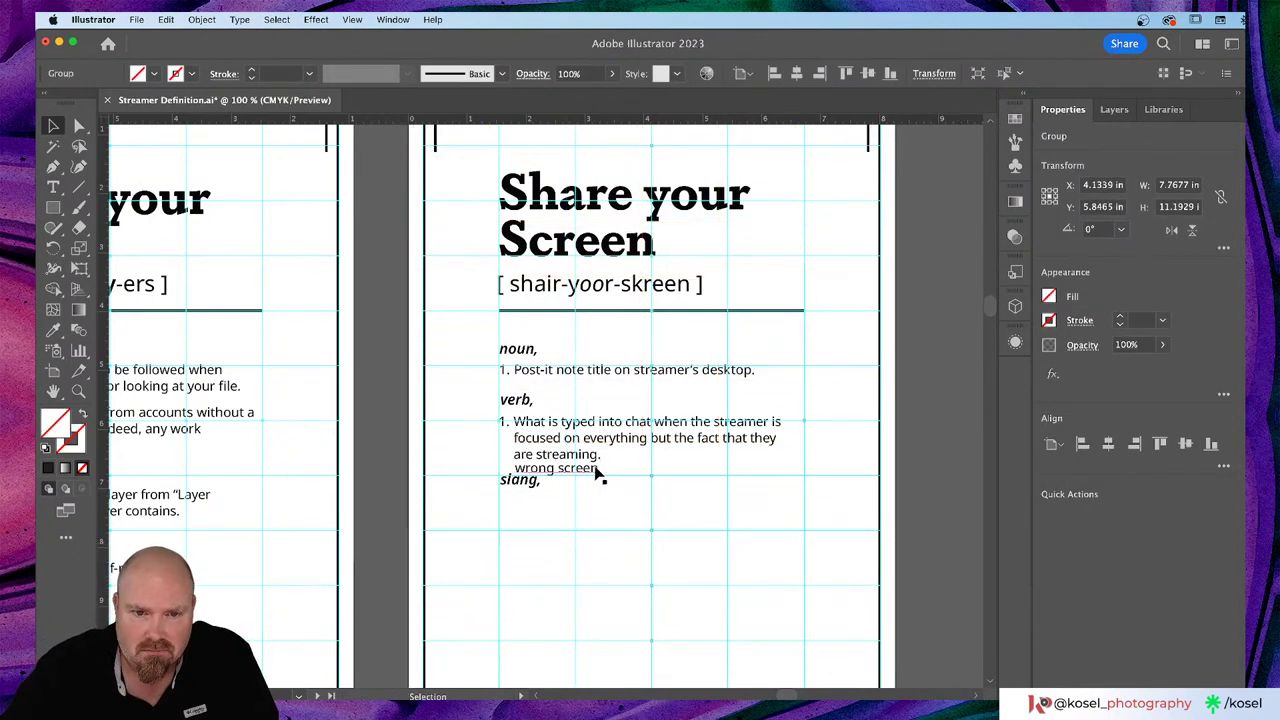
left_click(592, 472)
left_click_drag(594, 476, 594, 500)
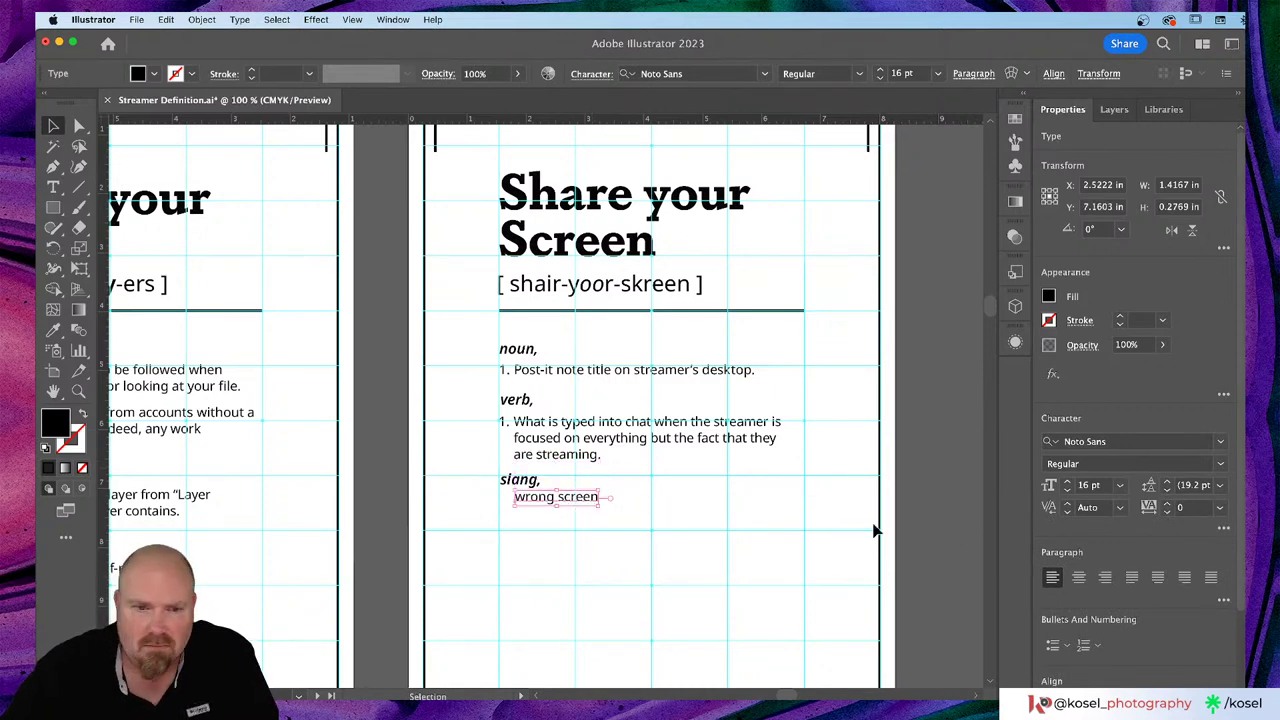
left_click(628, 554)
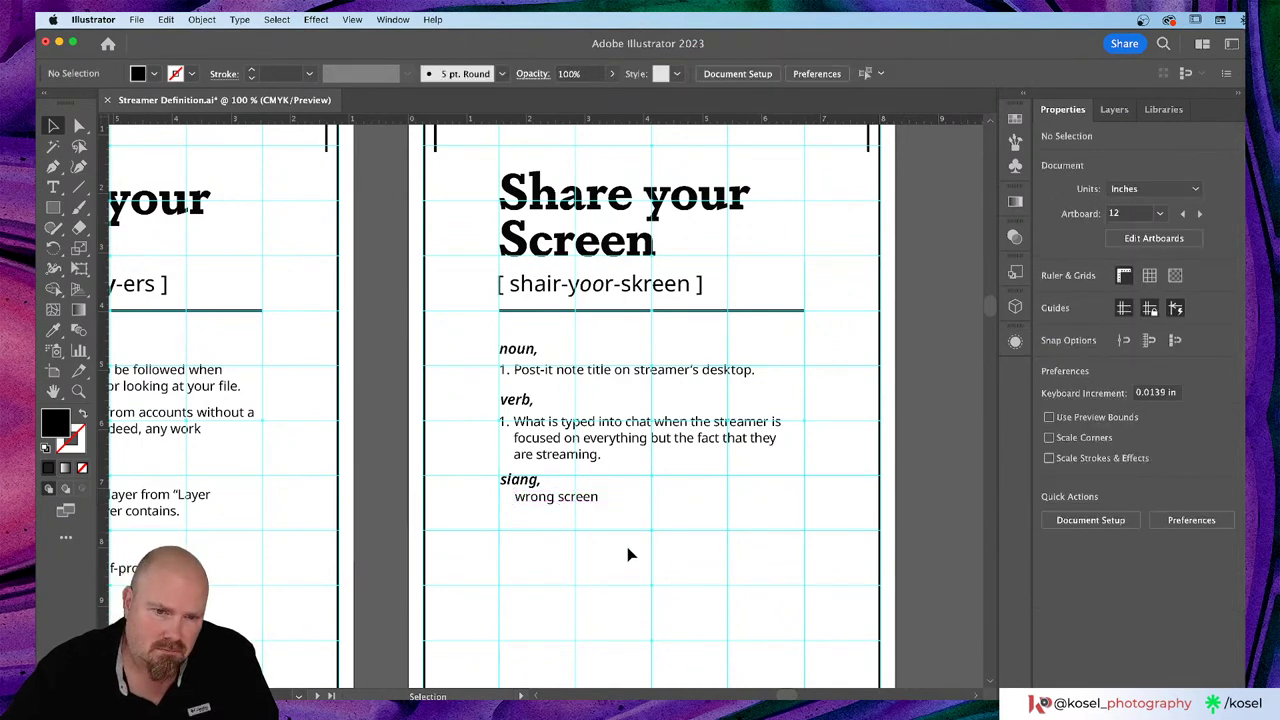
Step: Nudge "wrong screen" down by one keyboard increment and hide the guides
left_click(533, 499)
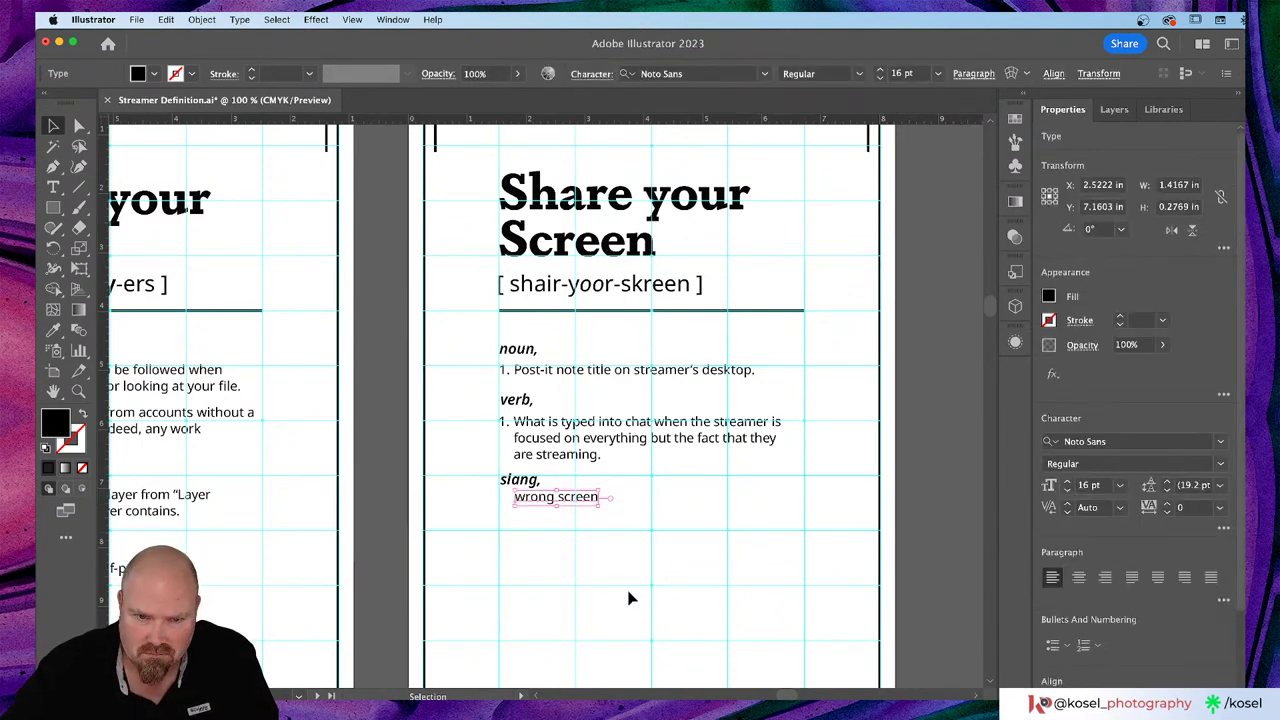
key("Down")
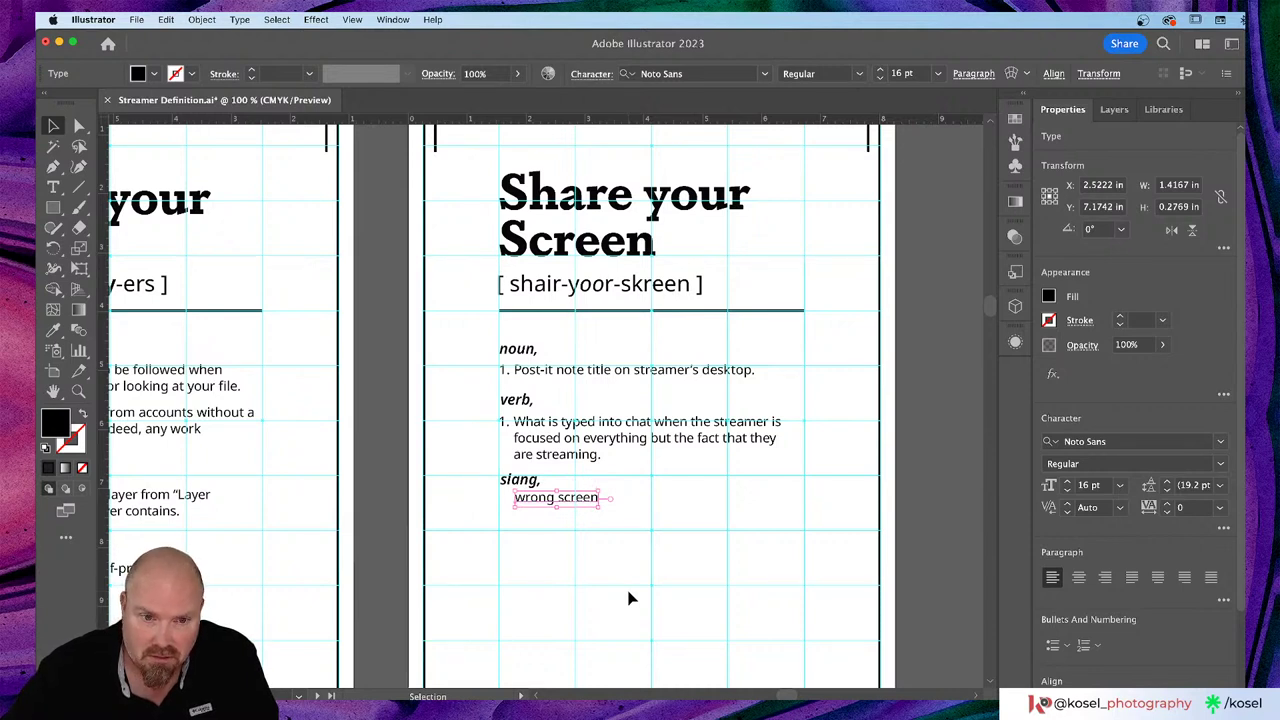
key("a")
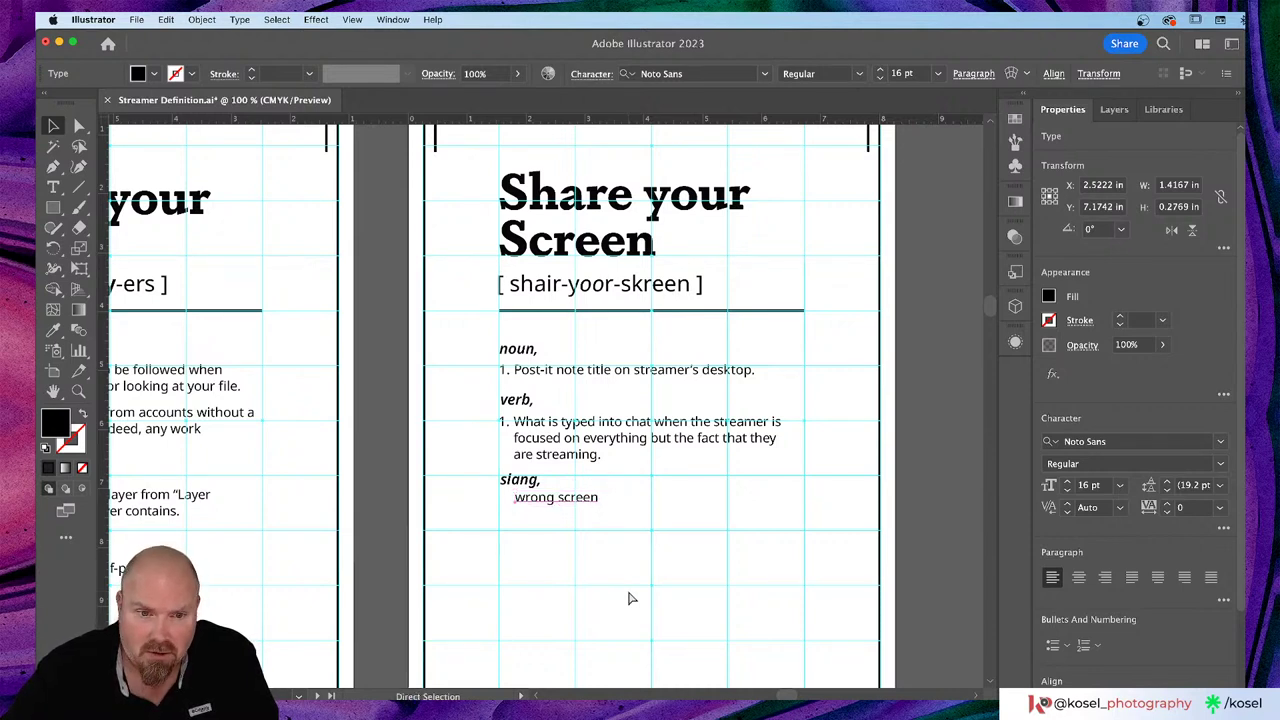
key("super+semicolon")
key("v")
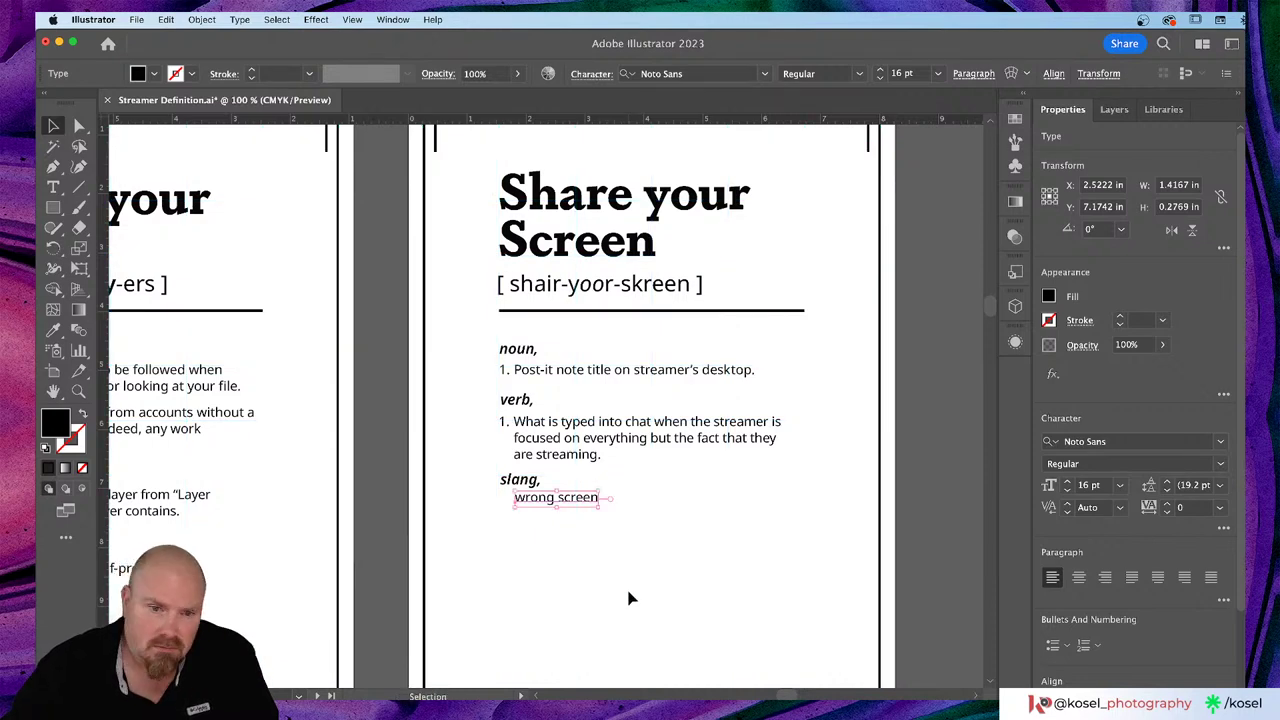
left_click(643, 588)
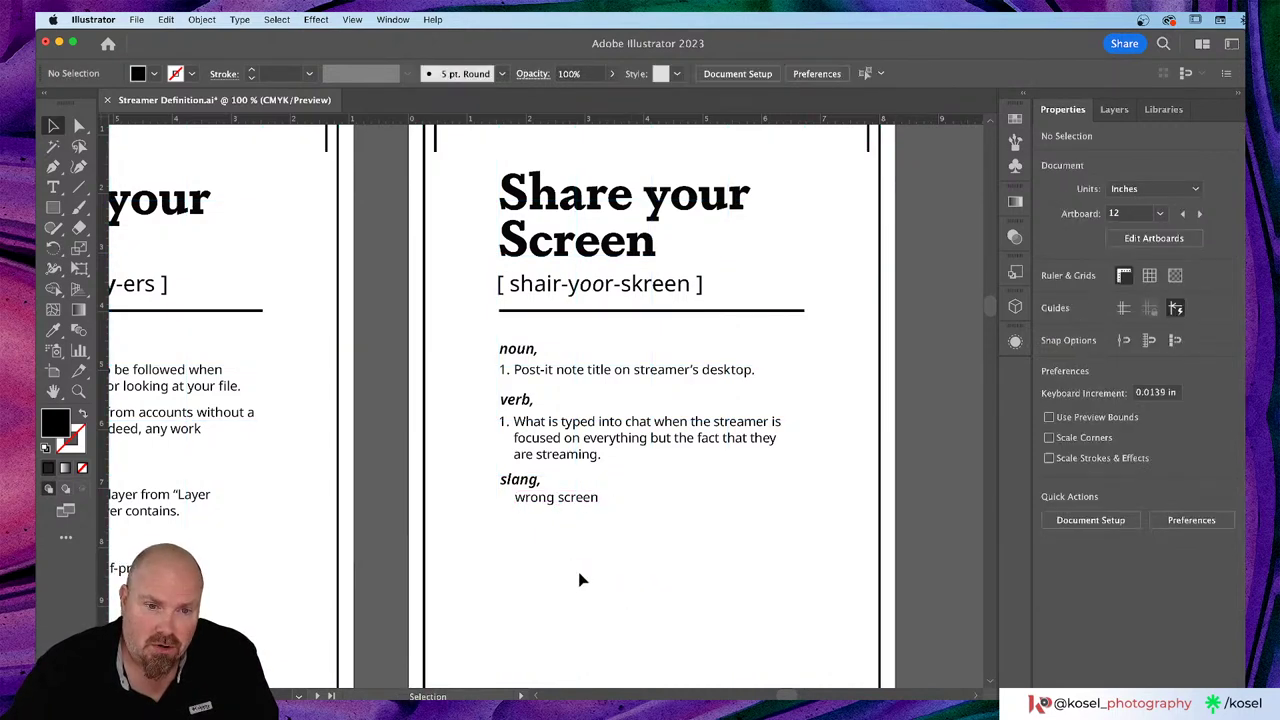
Step: Review the layout and wording of the definitions on the Share your Screen and Name your Layers cards
key("super+minus")
key("super+minus")
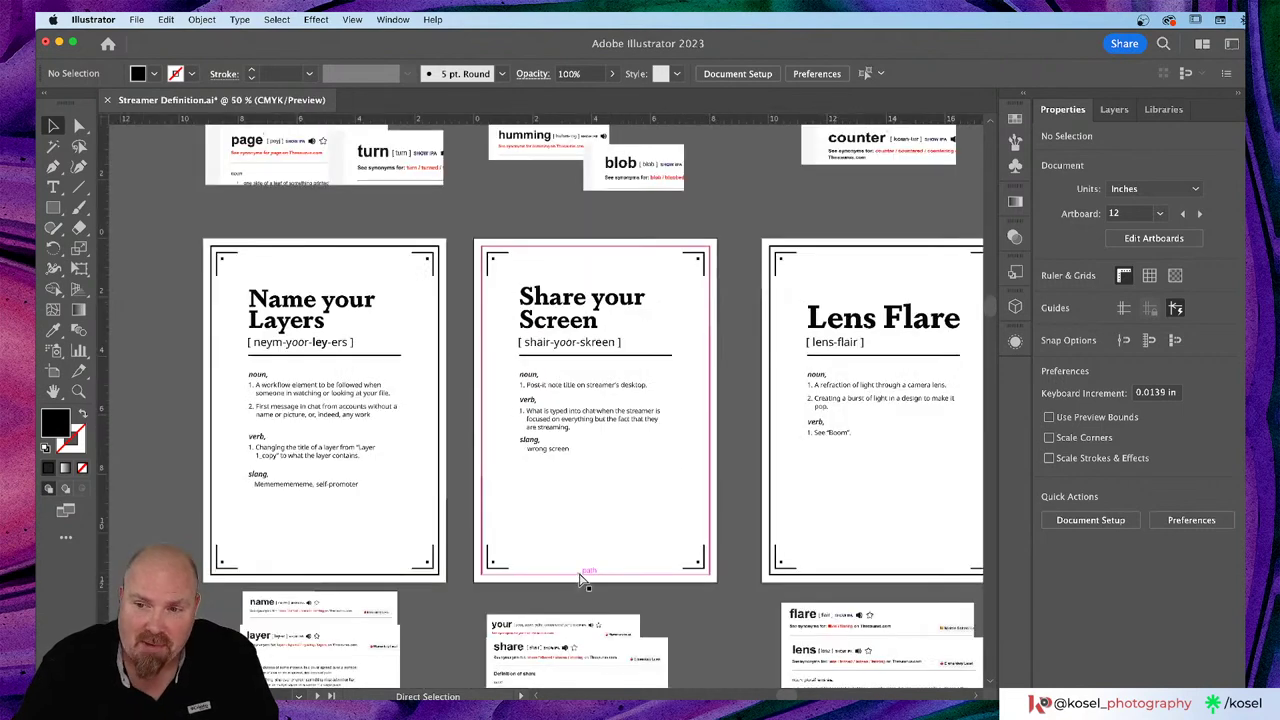
left_click(565, 448)
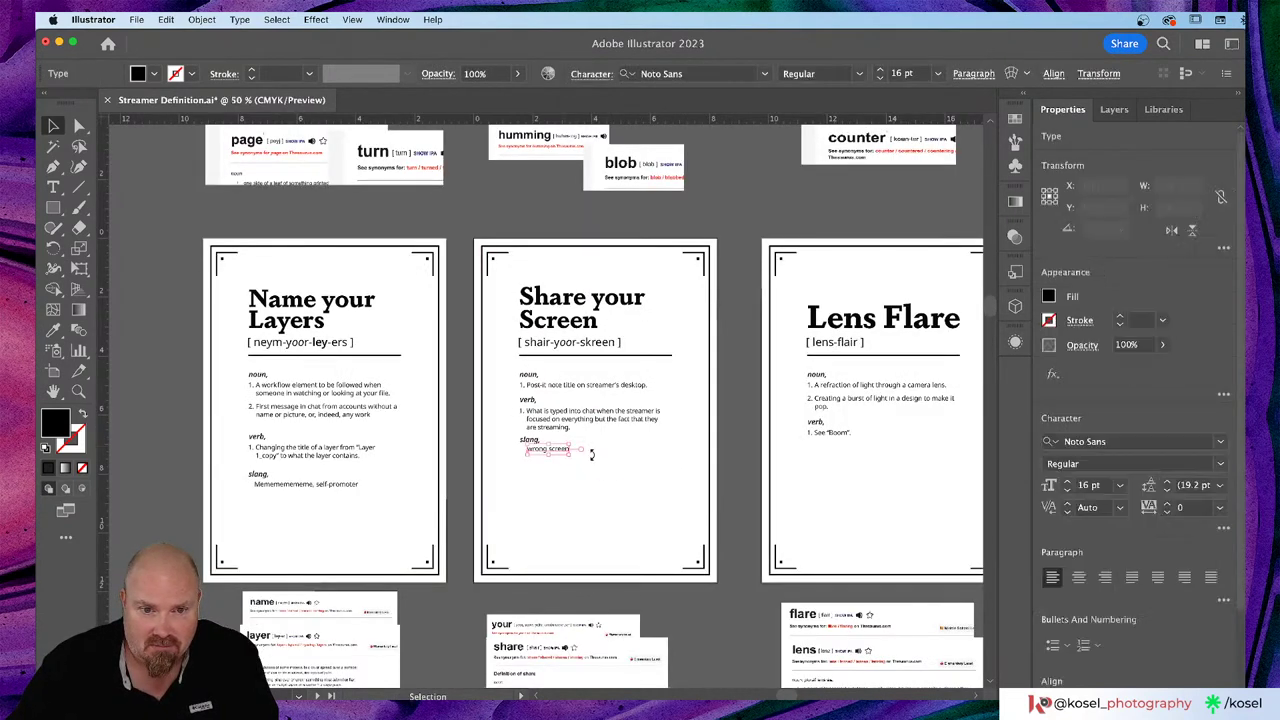
left_click(684, 477)
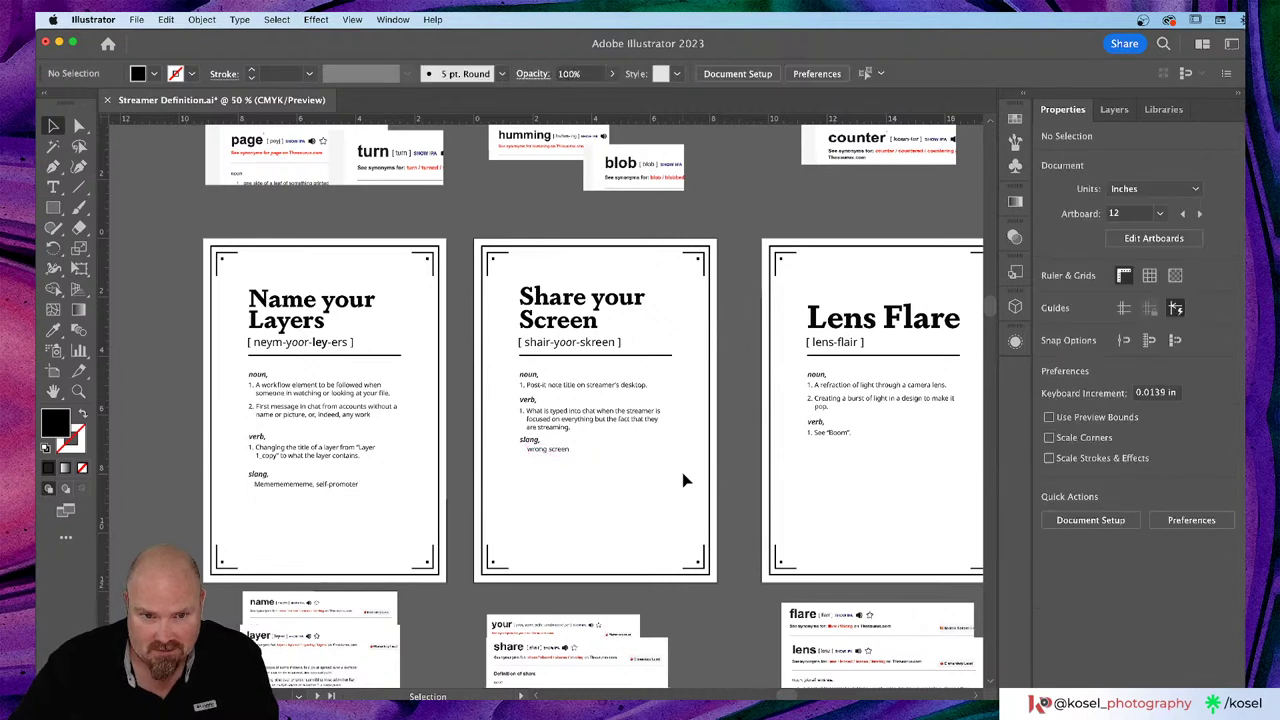
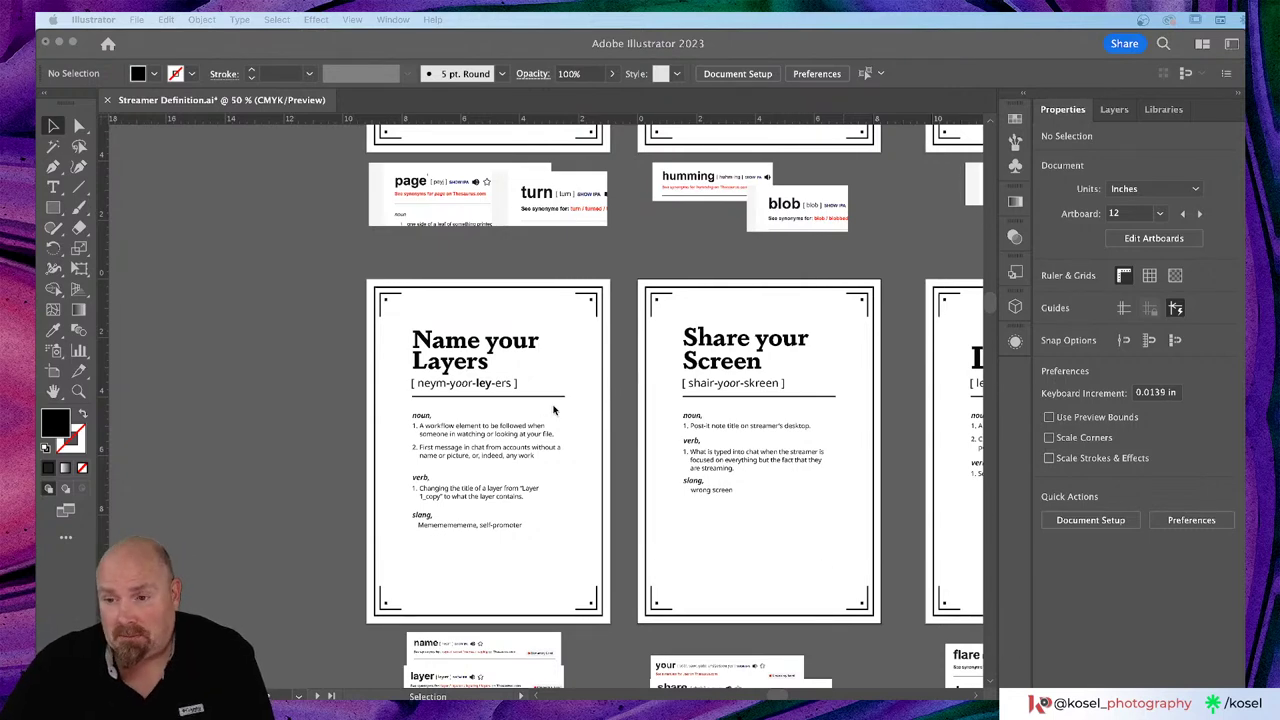
scroll(554, 410, "left", 3)
scroll(554, 410, "left", 1)
scroll(554, 410, "down", 1)
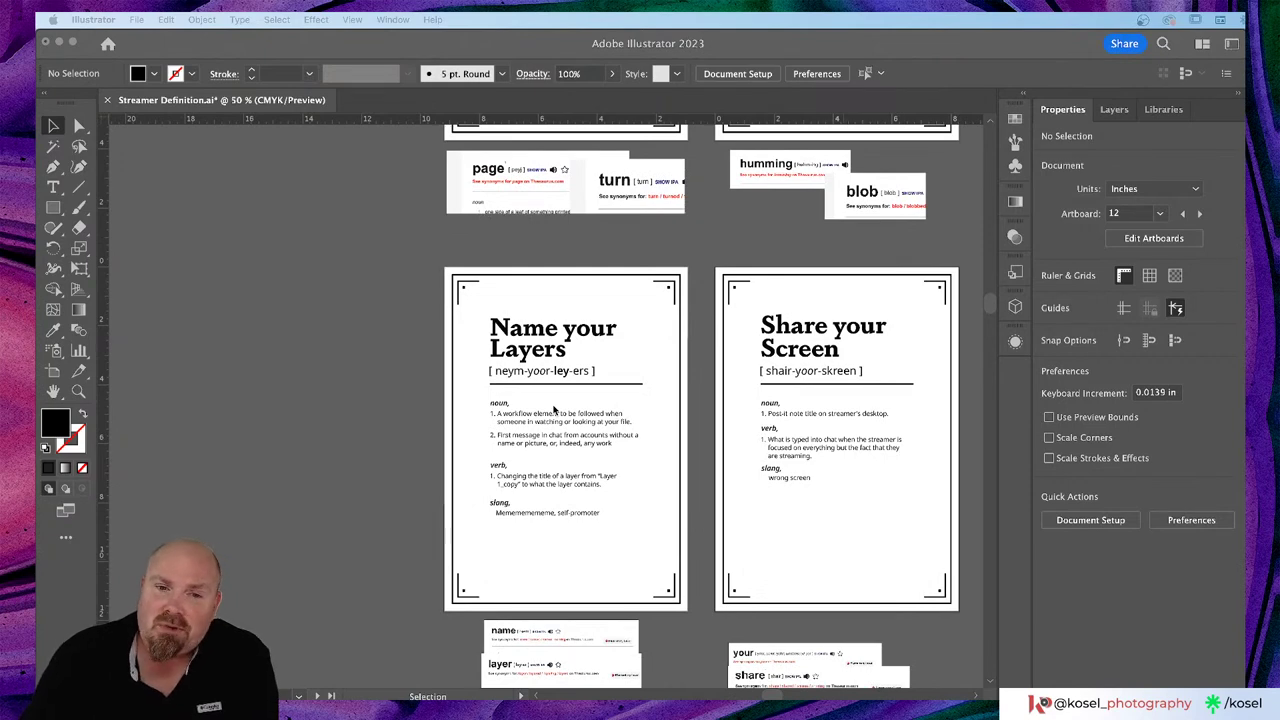
left_click(481, 399)
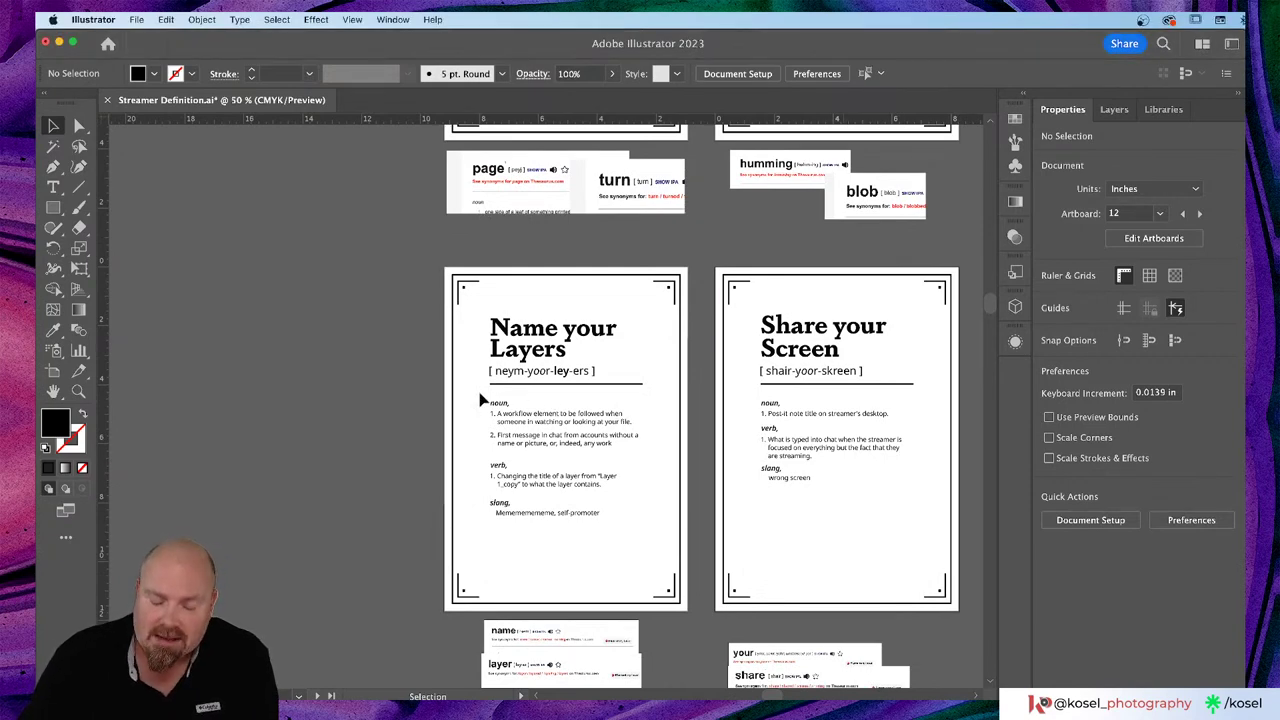
key("a")
key("super+equal")
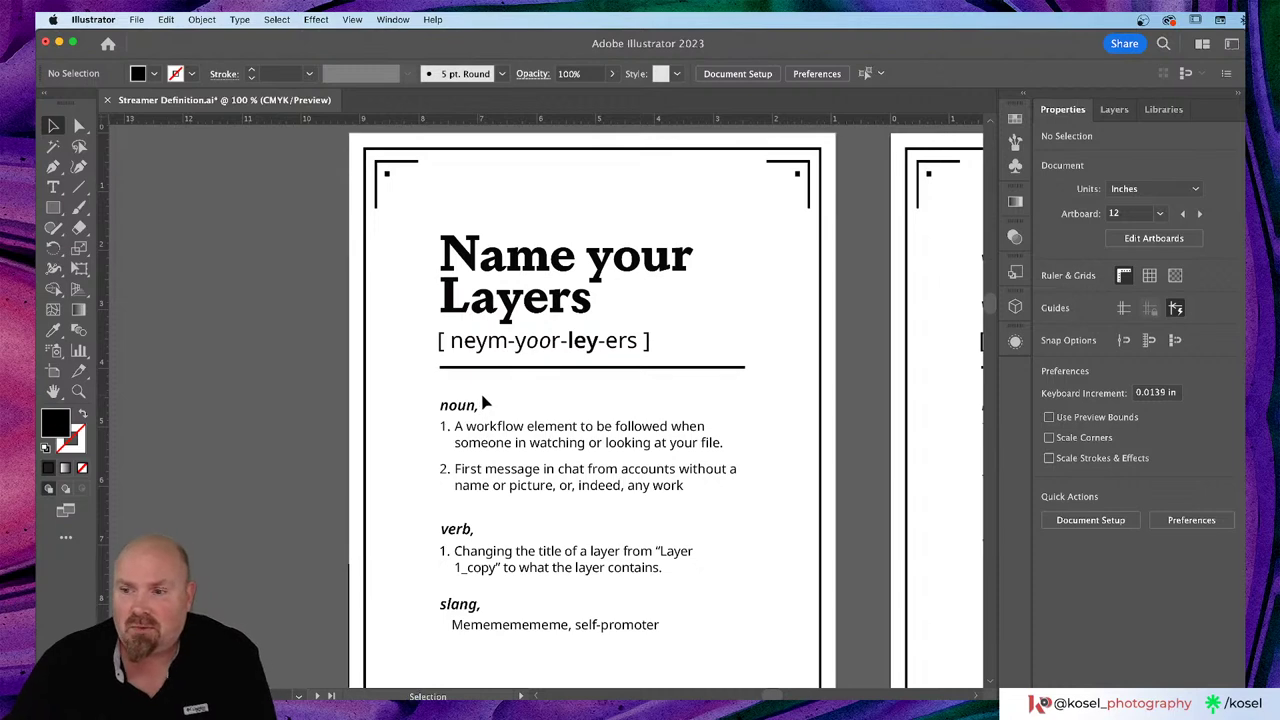
scroll(485, 400, "down", 4)
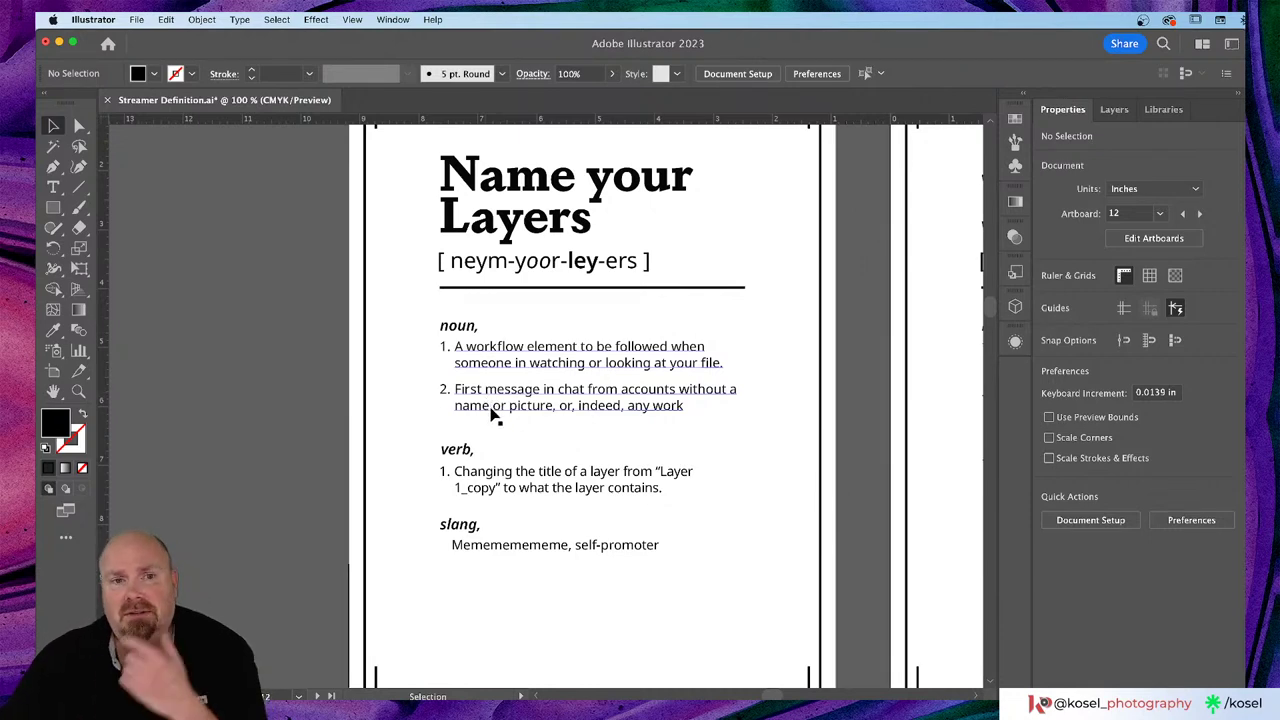
scroll(492, 417, "up", 1)
scroll(492, 417, "down", 1)
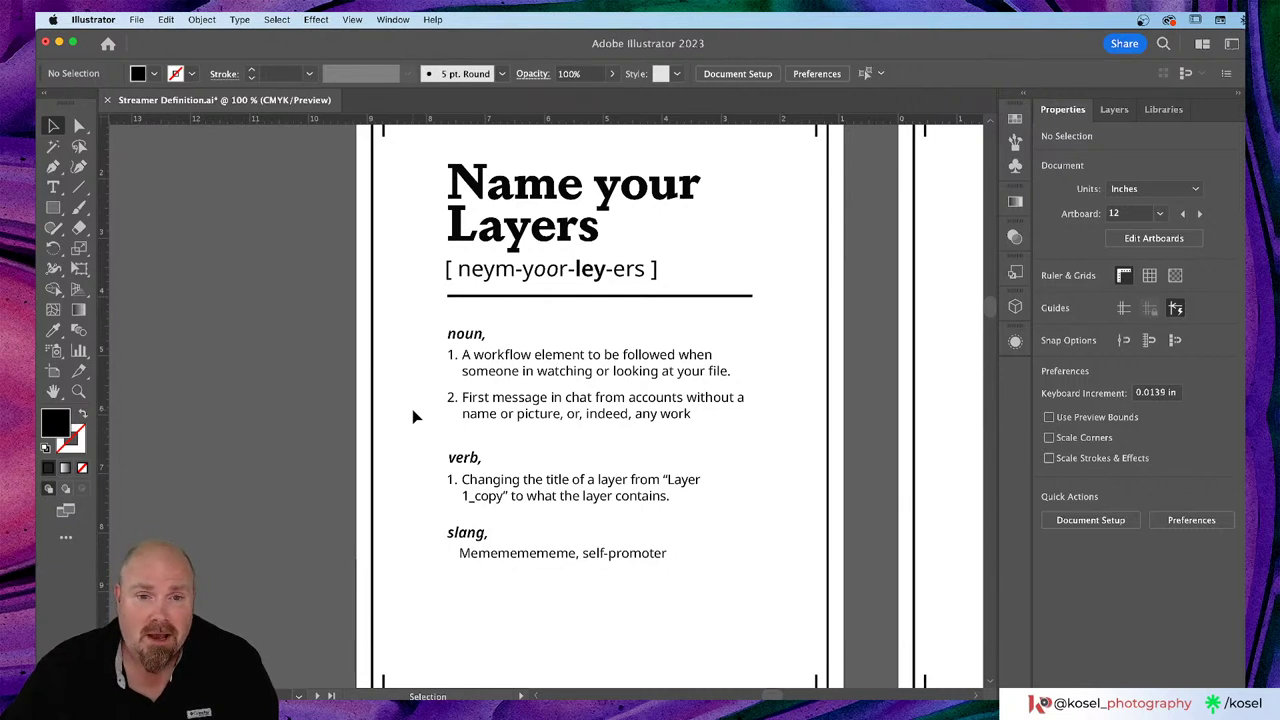
Step: Insert "will be" before "looking at your file" in the first noun definition on the Name your Layers card
left_click(630, 428)
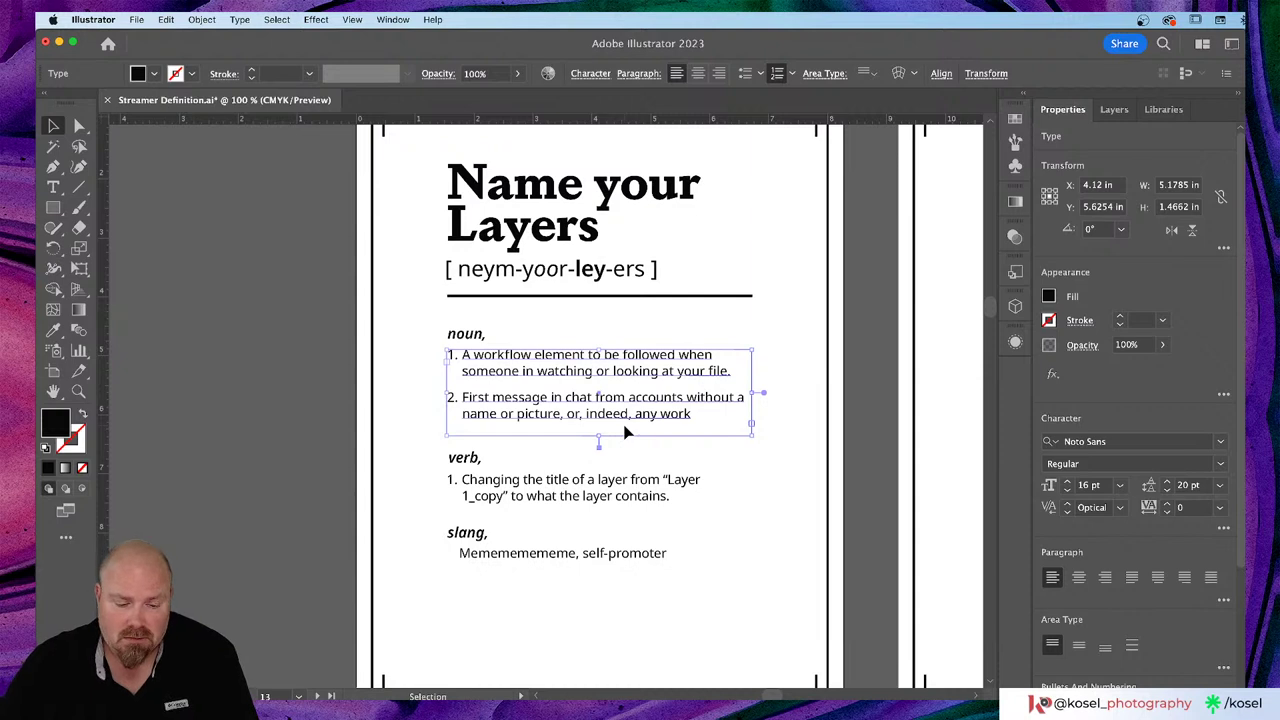
key("t")
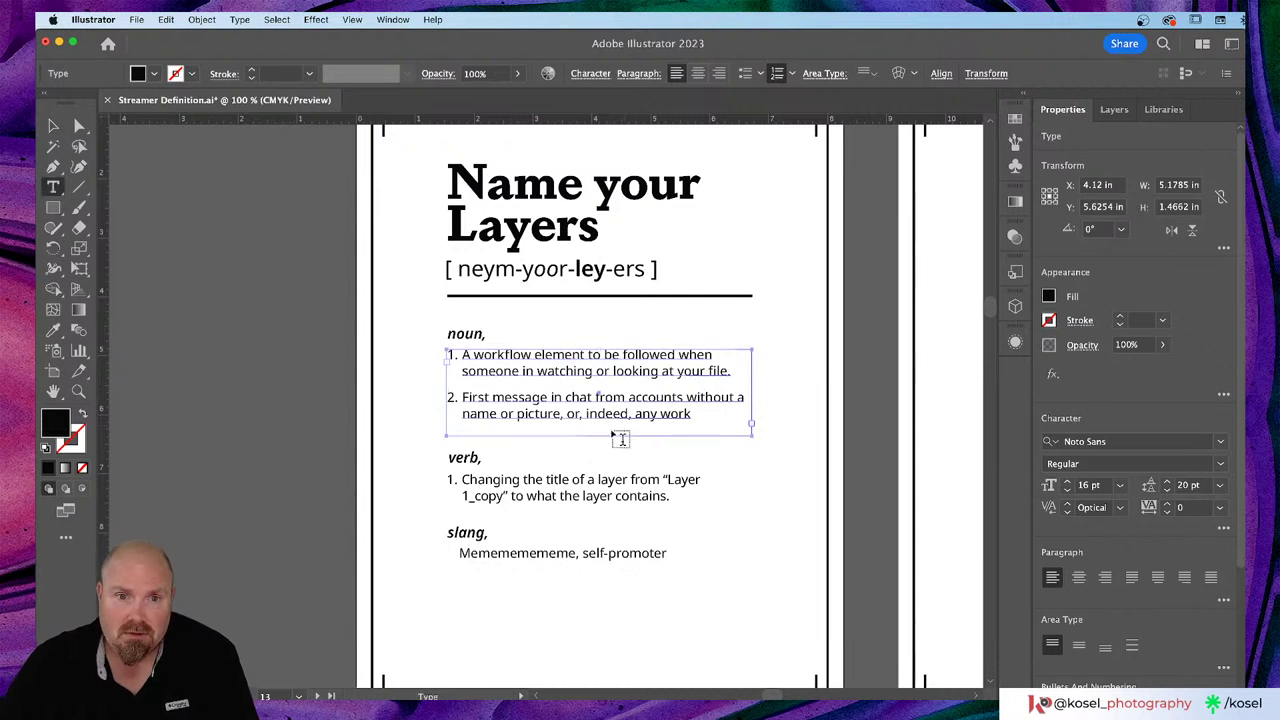
left_click(626, 372)
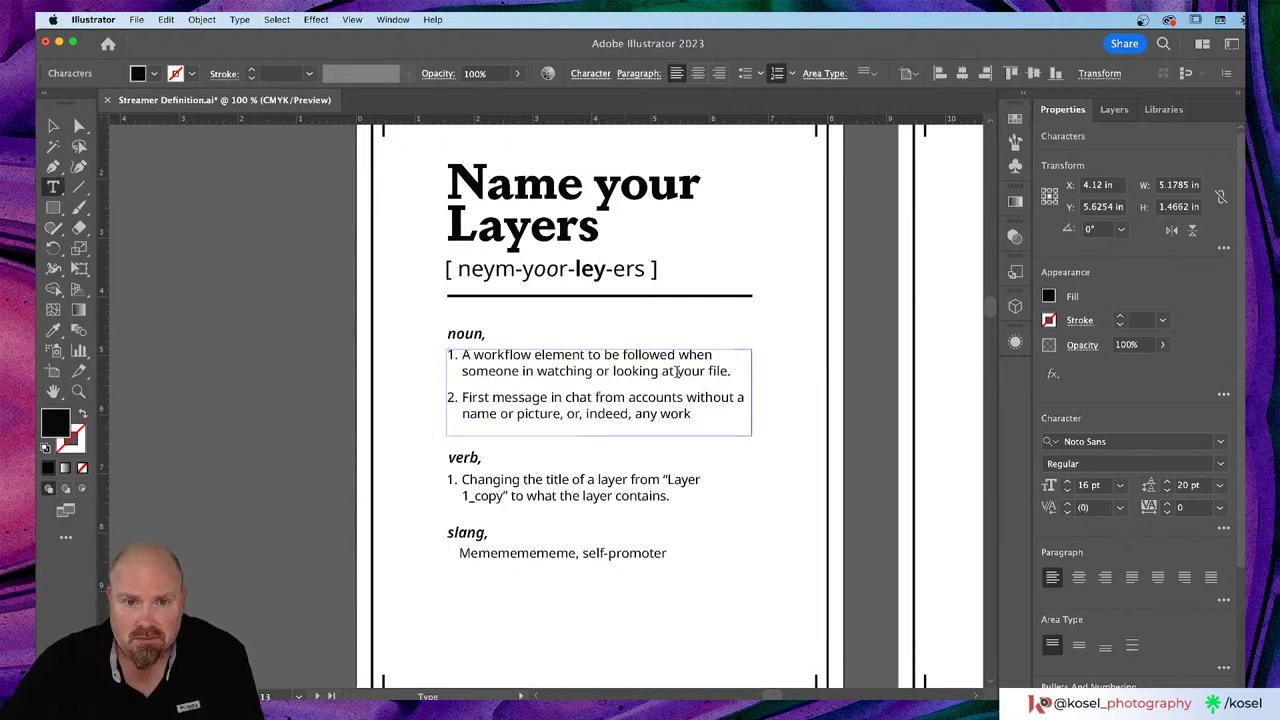
type("w")
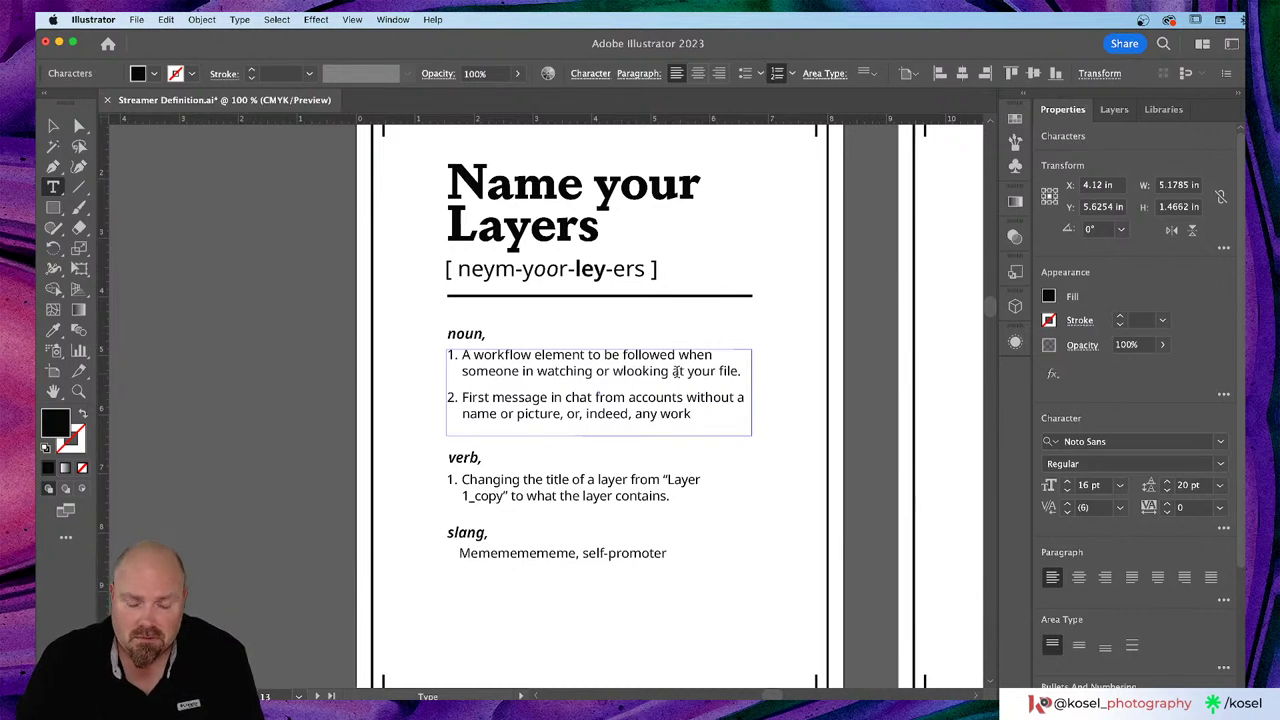
type("ill ")
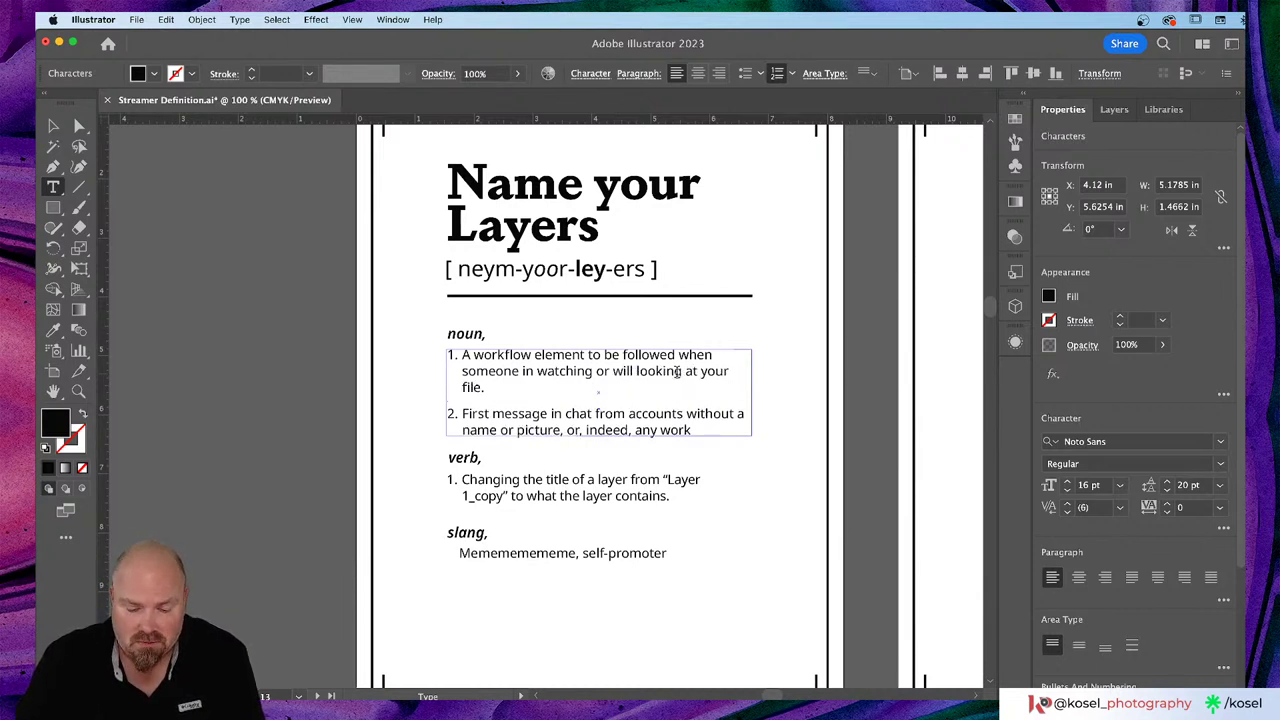
type("be")
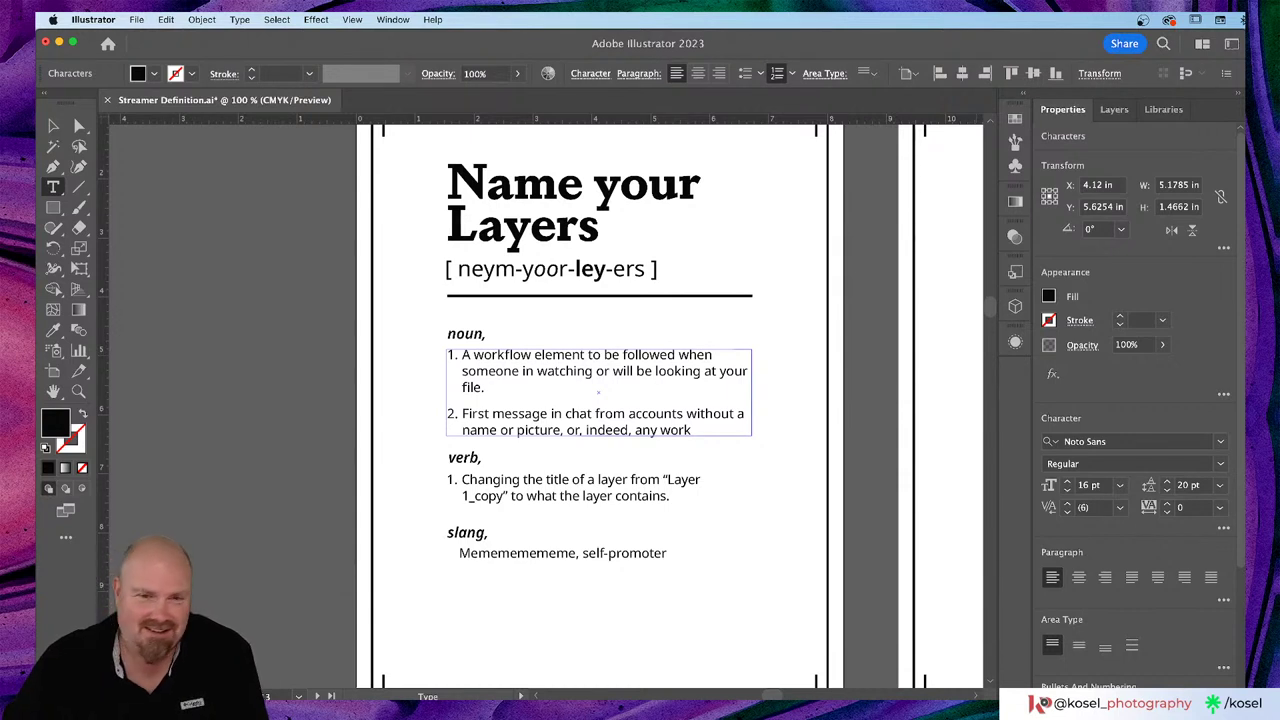
Step: Show the guides and widen the noun definitions' text frame slightly to about 5.19 in
key("Escape")
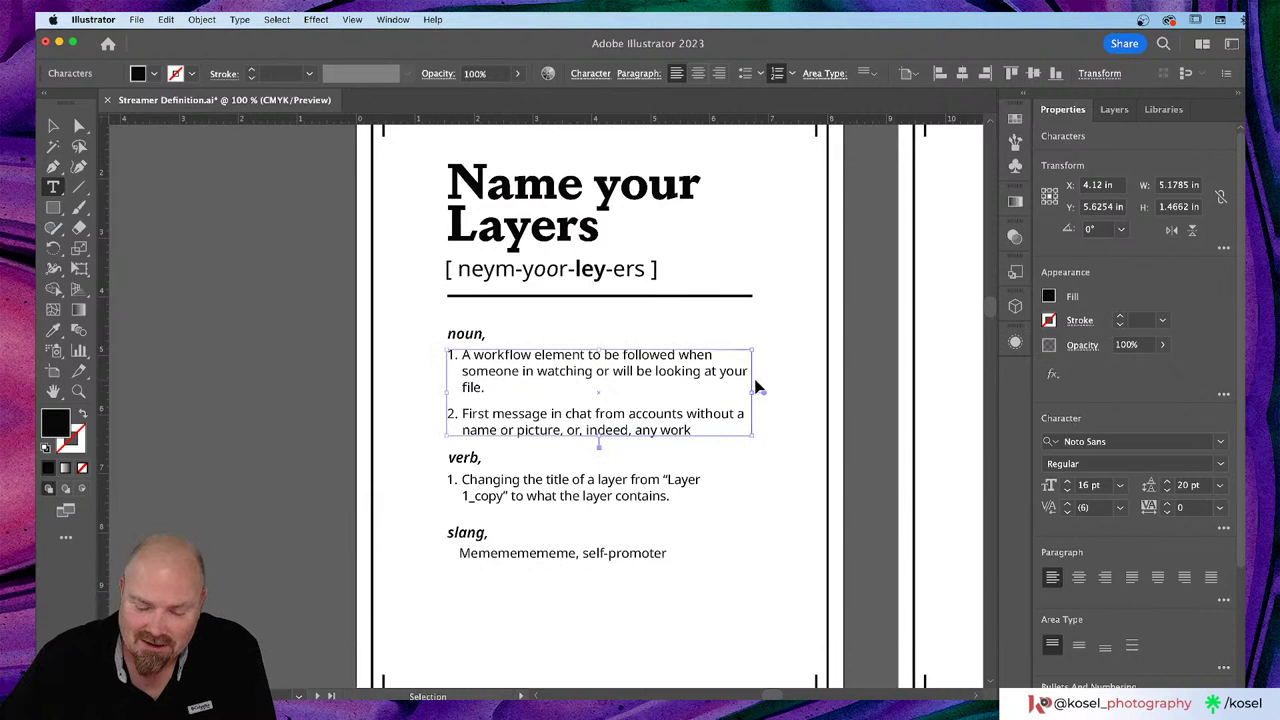
key("ctrl+semicolon")
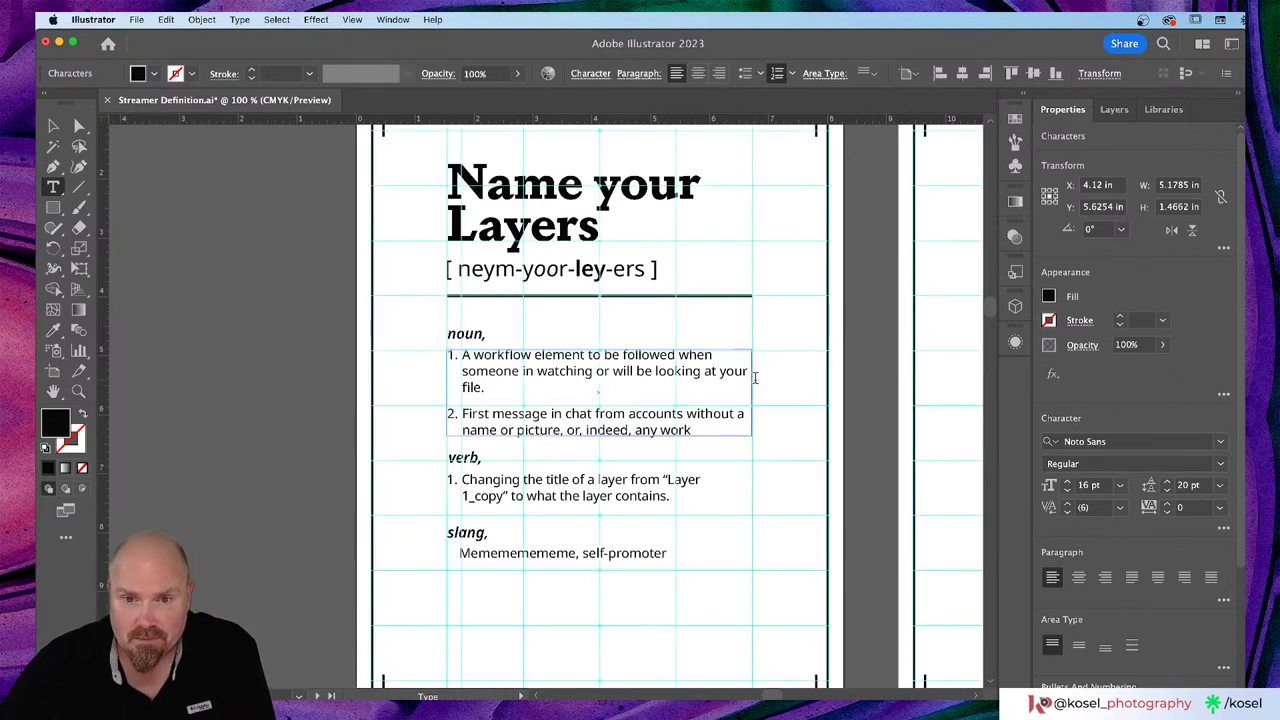
left_click(53, 127)
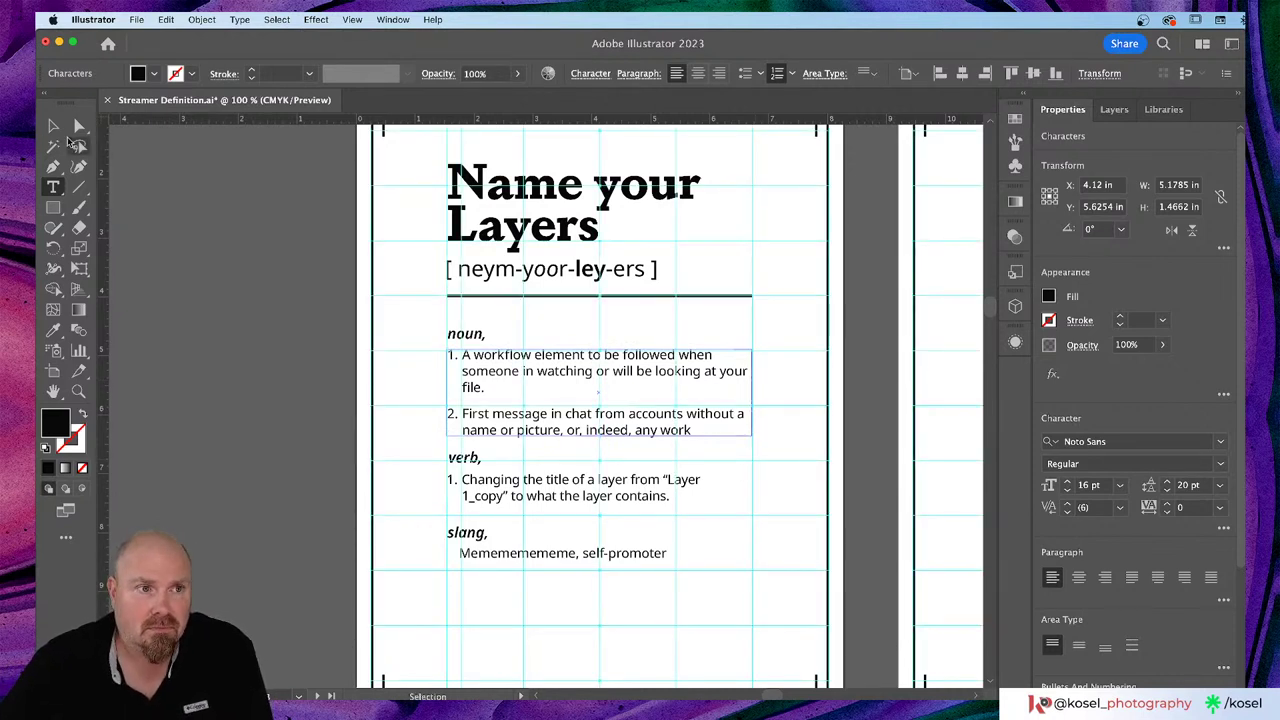
left_click(53, 127)
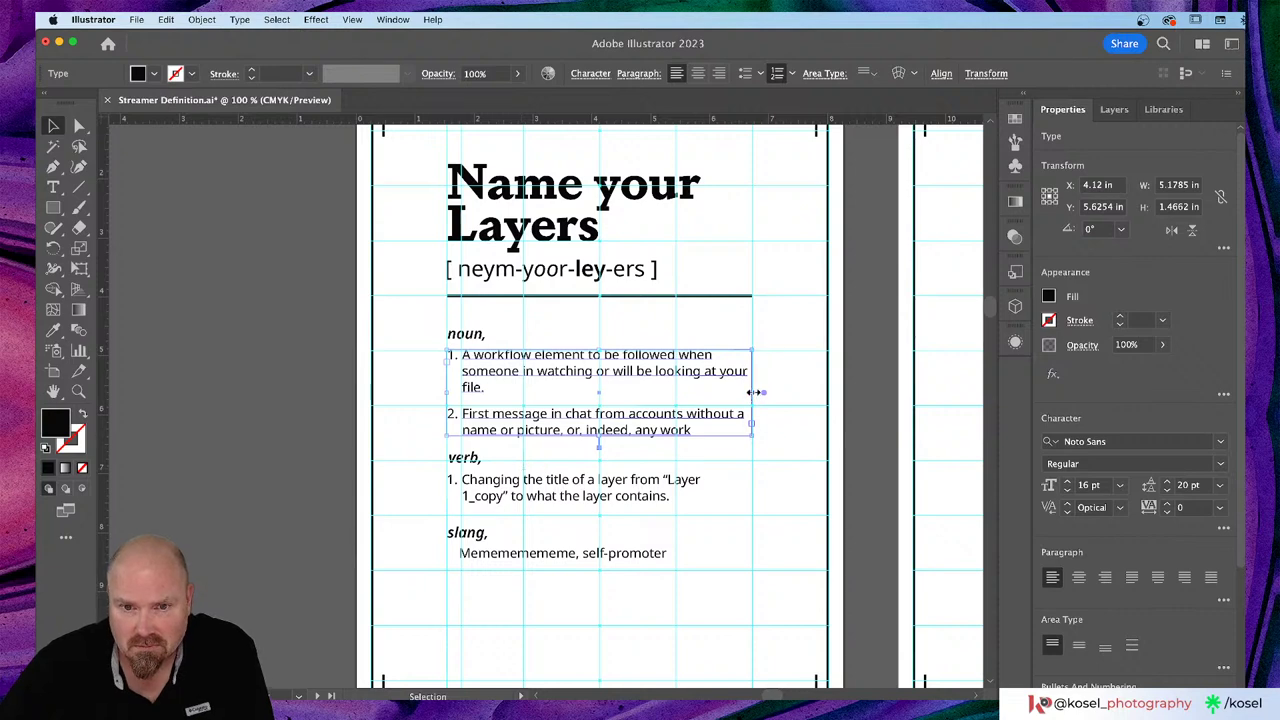
mouse_move(757, 392)
left_mouse_down()
mouse_move(768, 394)
mouse_move(757, 394)
left_mouse_up()
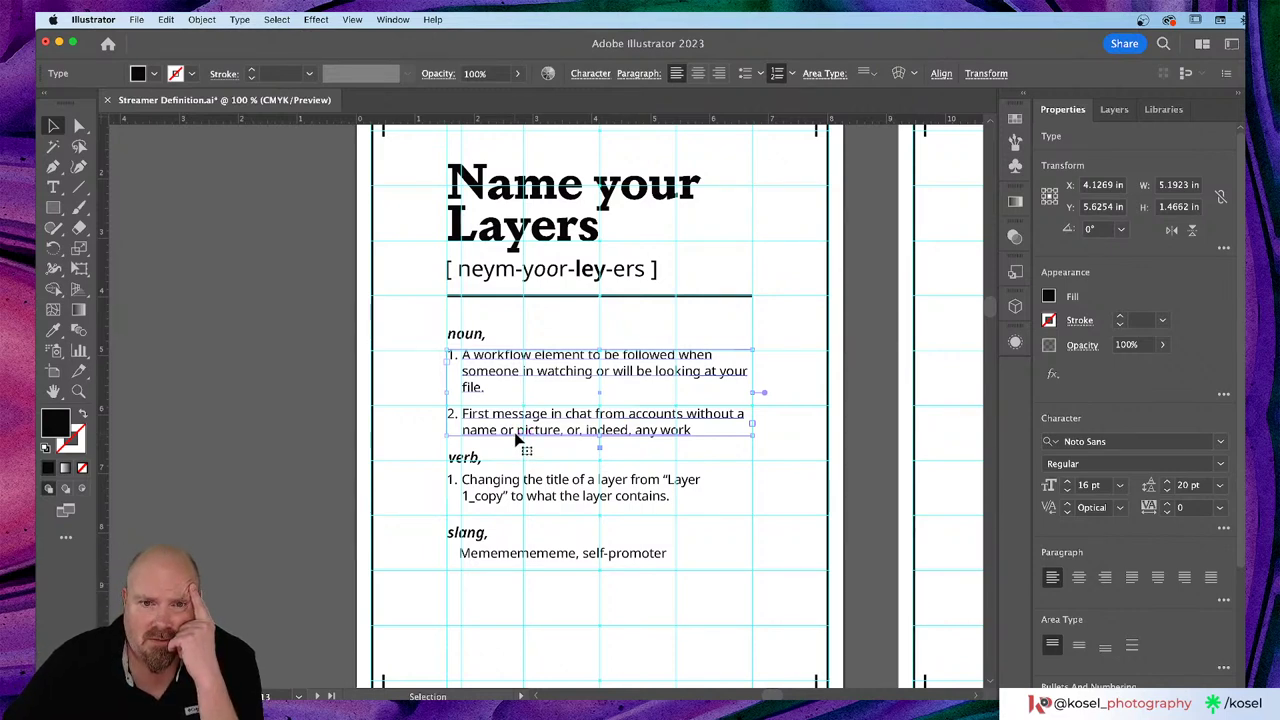
Step: Correct "someone in watching" to "someone is watching" in the first noun definition
key("t")
left_click(531, 369)
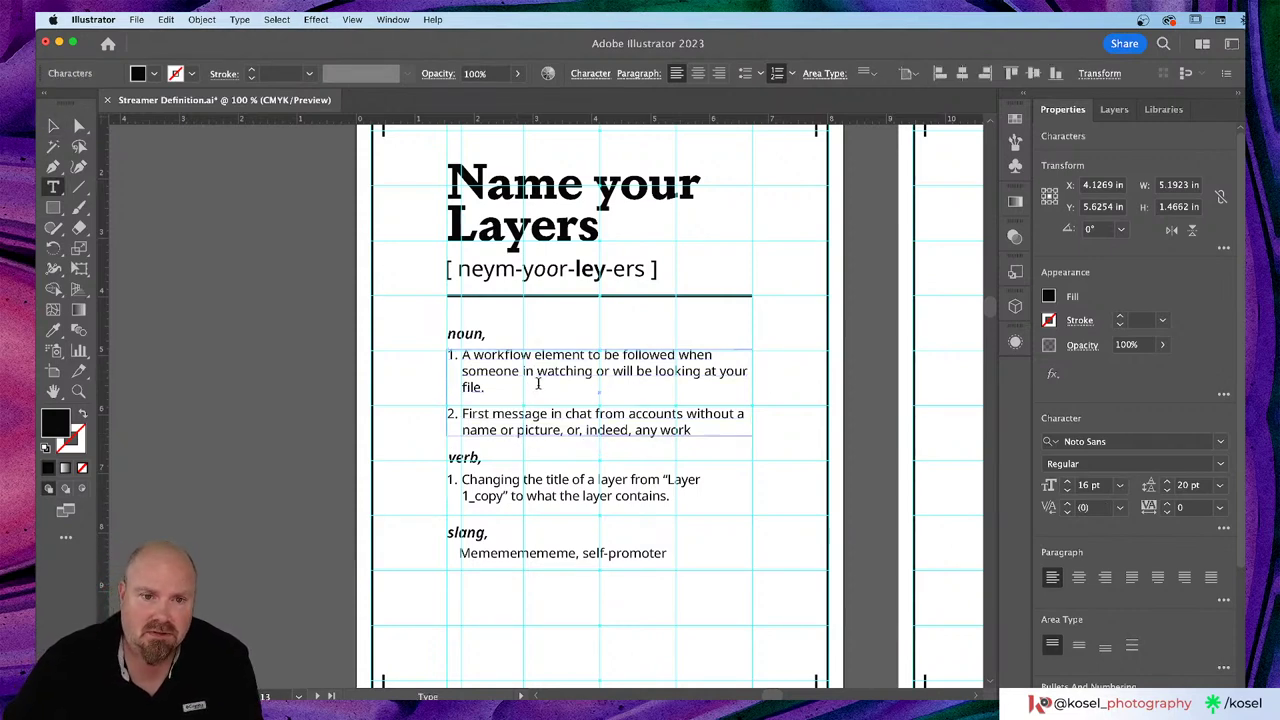
key("BackSpace")
type("s")
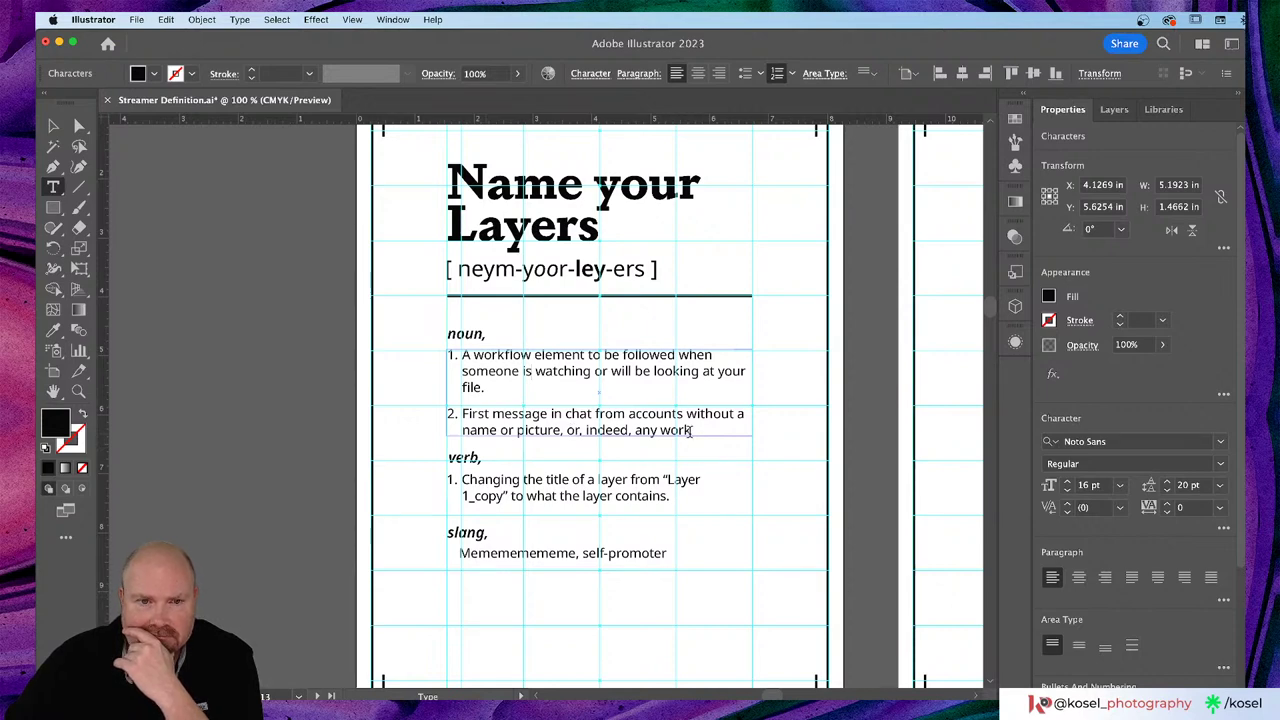
Step: Delete the second noun definition's text on the Name your Layers card and shorten the text frame to fit the remaining definition
left_click_drag(690, 430, 462, 414)
key("BackSpace")
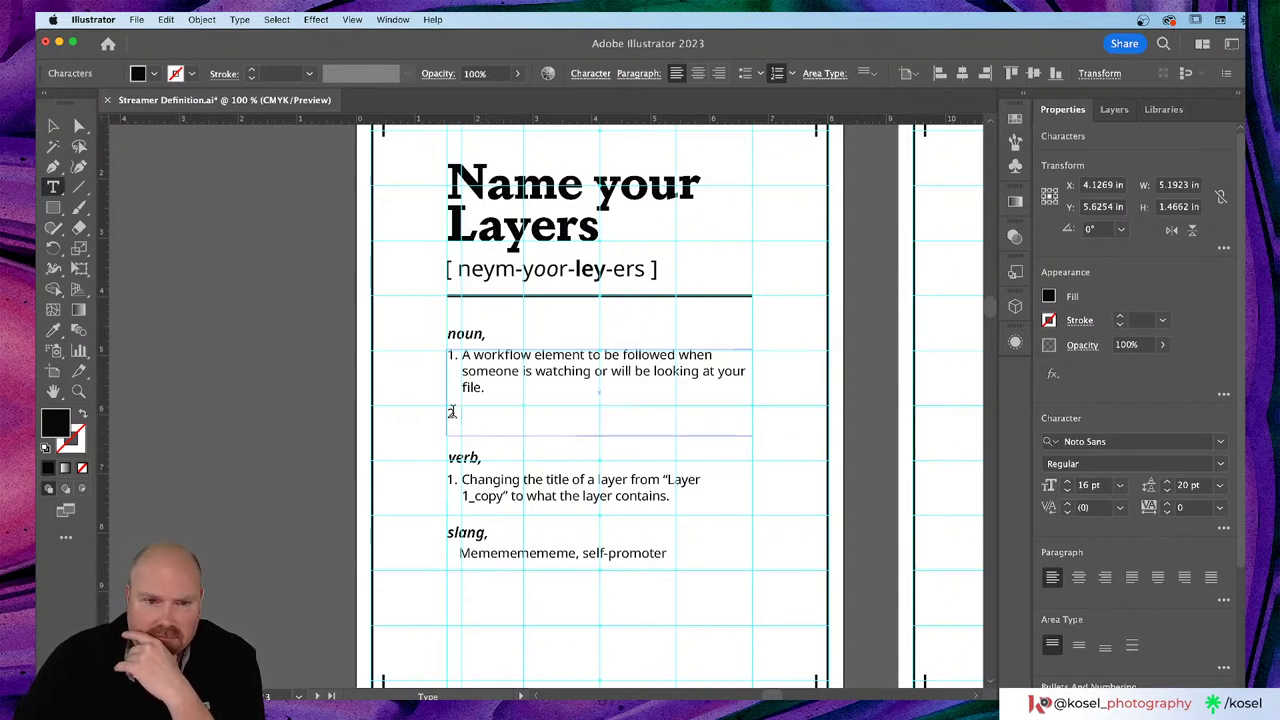
key("Escape")
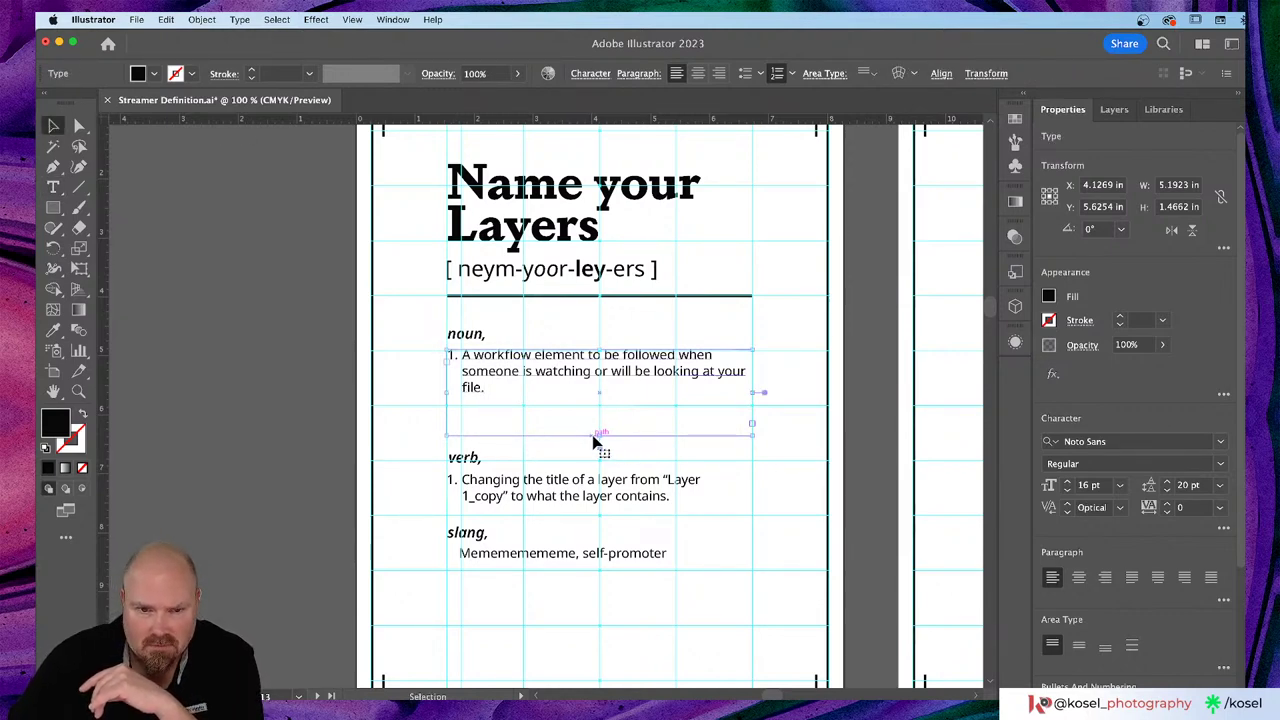
left_click_drag(600, 435, 600, 408)
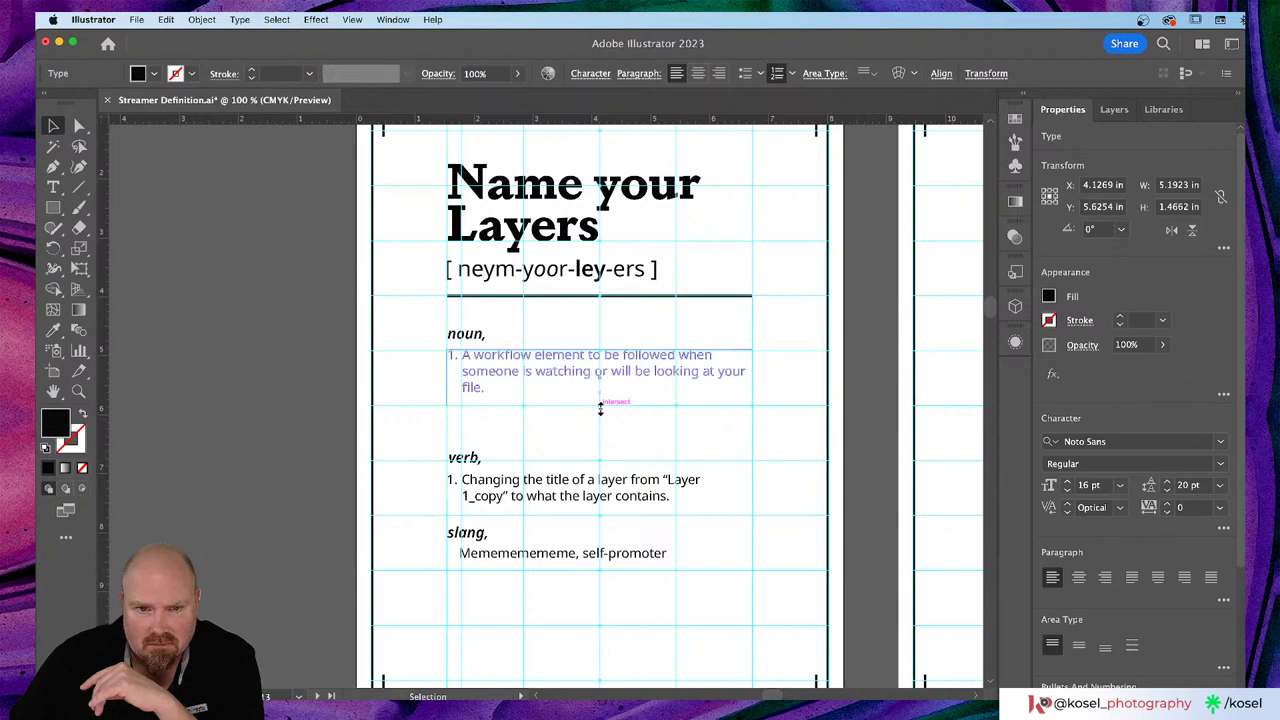
left_click(612, 432)
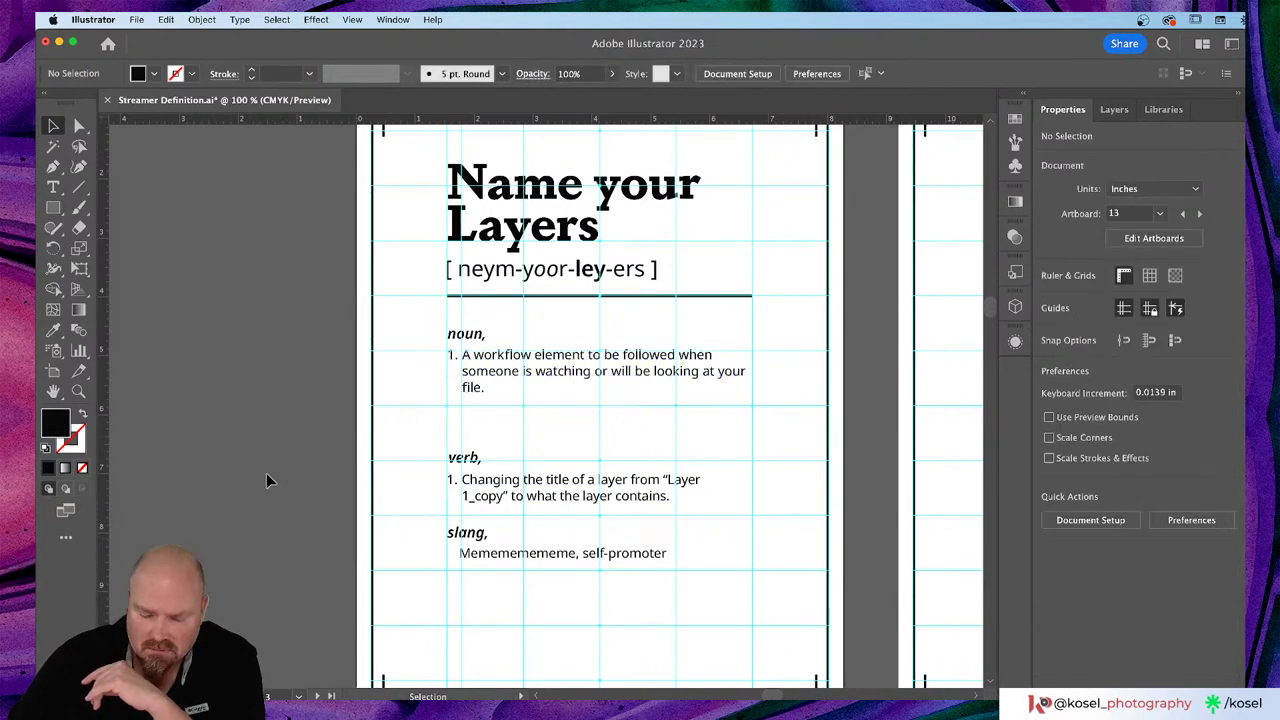
Step: Hide the guides and move the verb heading with its definition up to sit directly beneath the noun definition
key("super+semicolon")
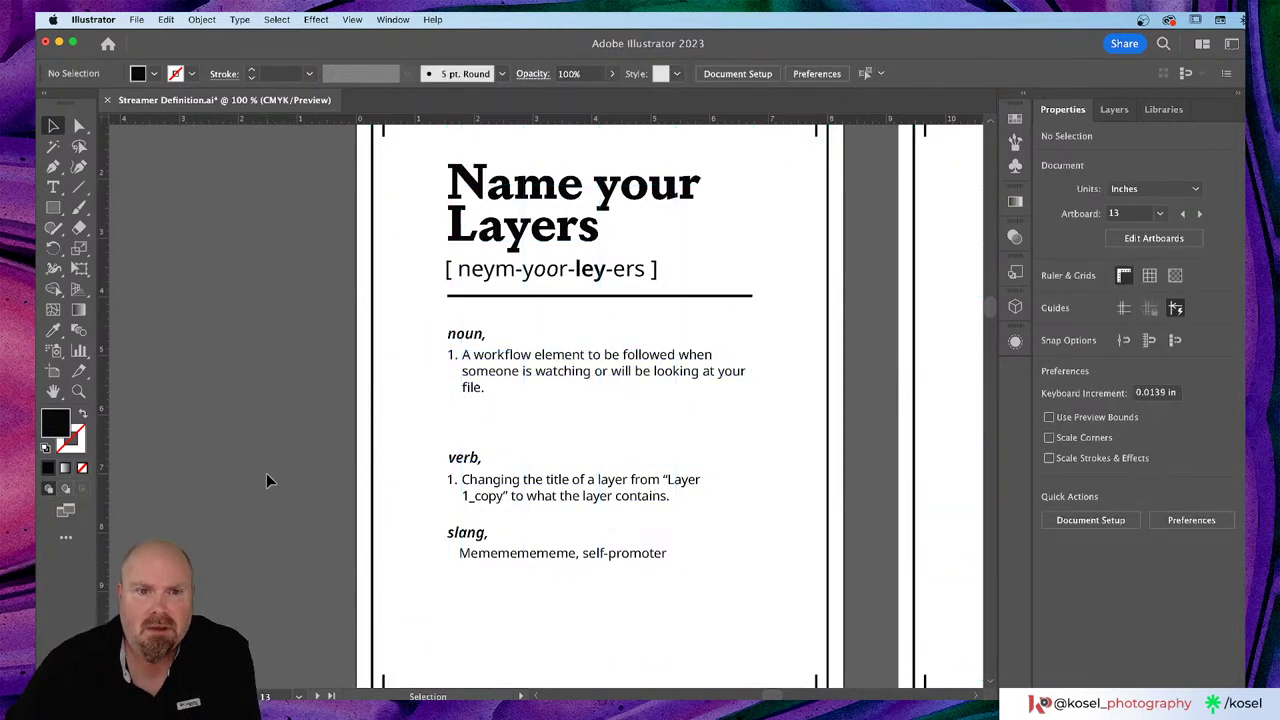
left_click(475, 457)
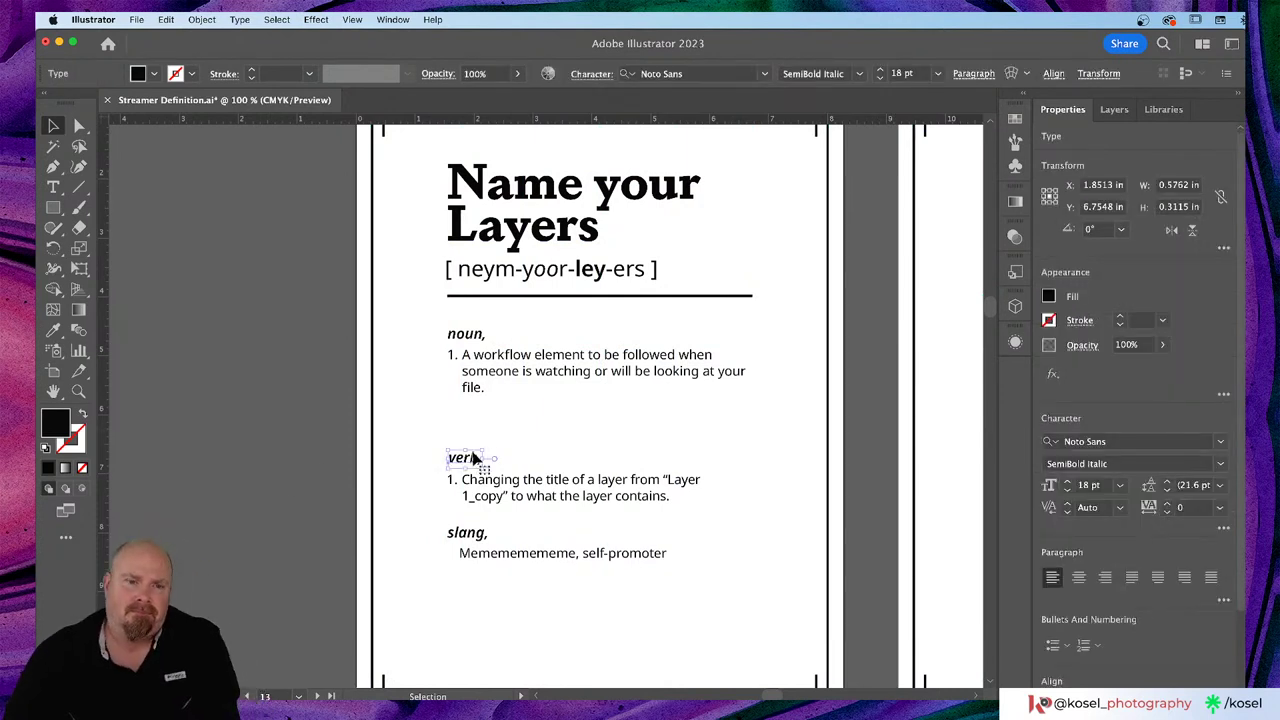
left_click(508, 494, "shift")
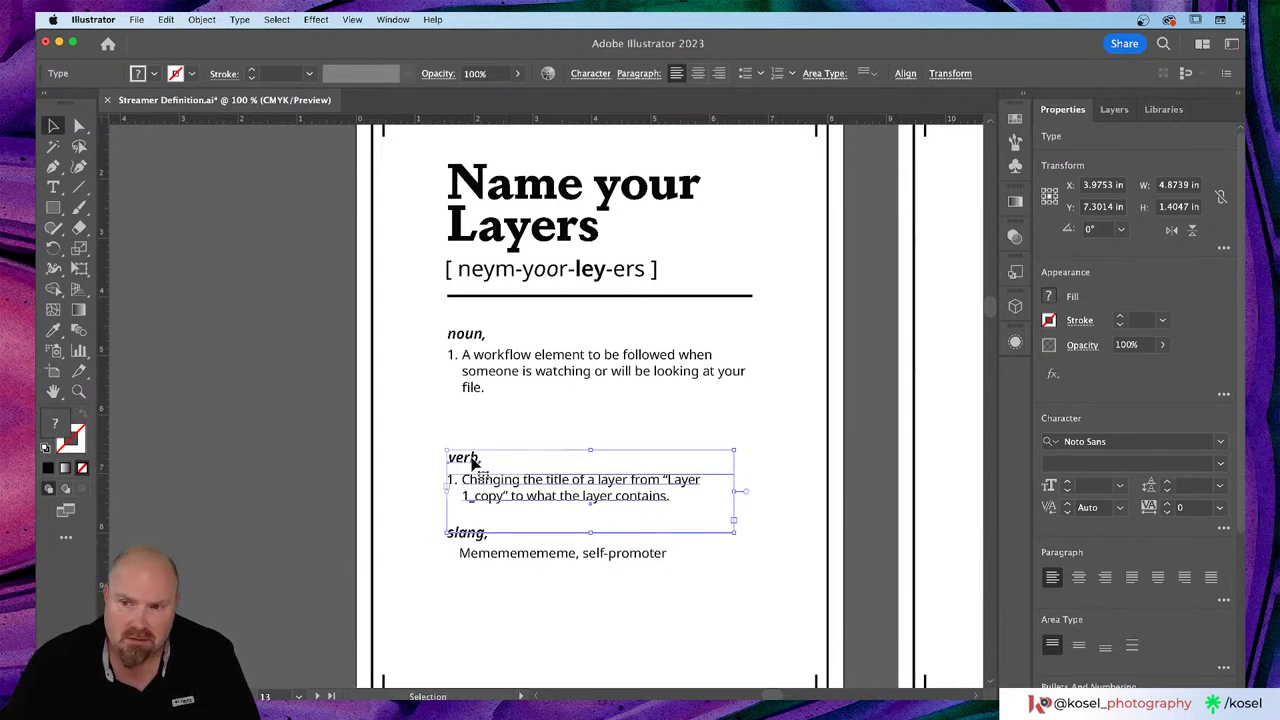
left_click_drag(475, 460, 477, 420)
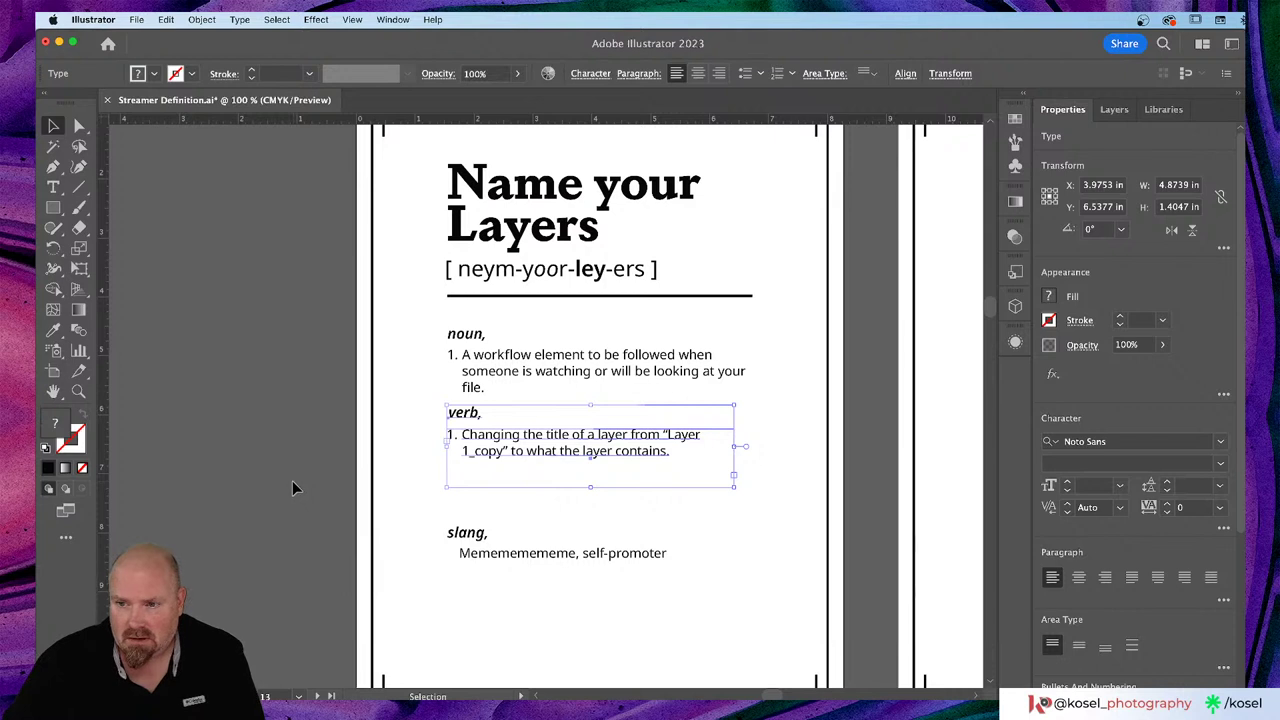
left_click(292, 481)
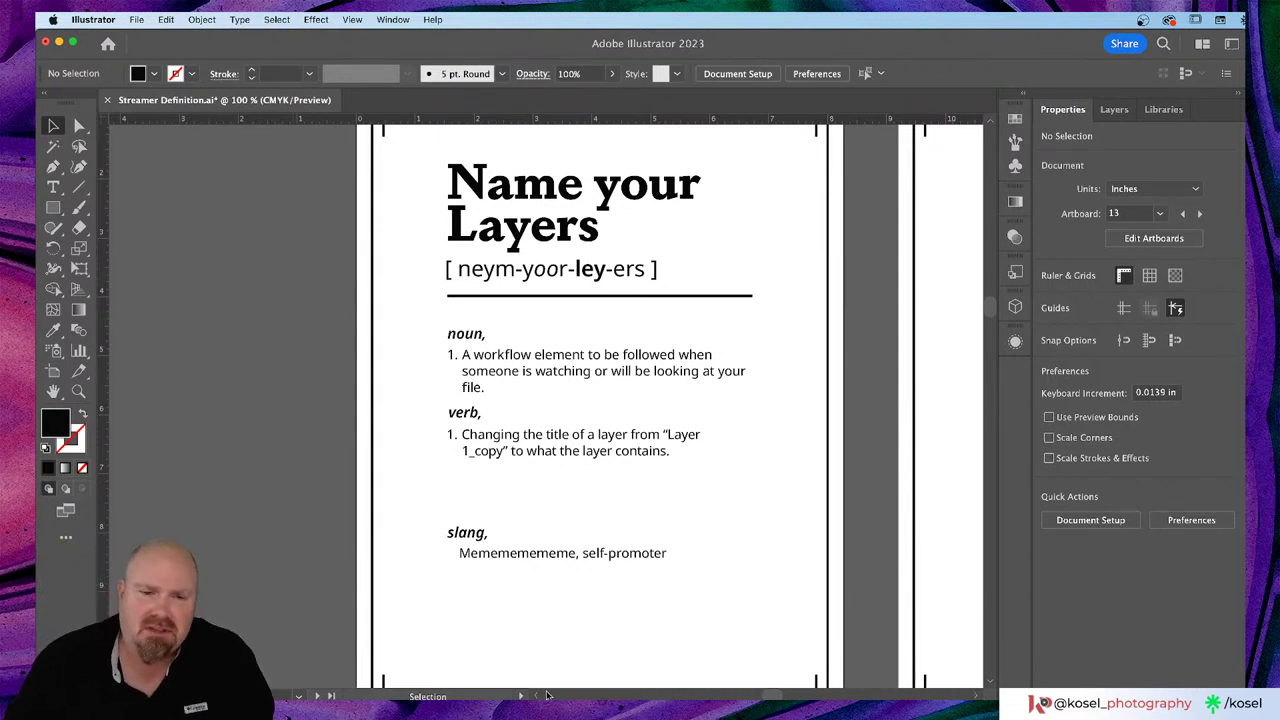
Step: Delete the slang heading and its text from the Name your Layers card
left_click(608, 557)
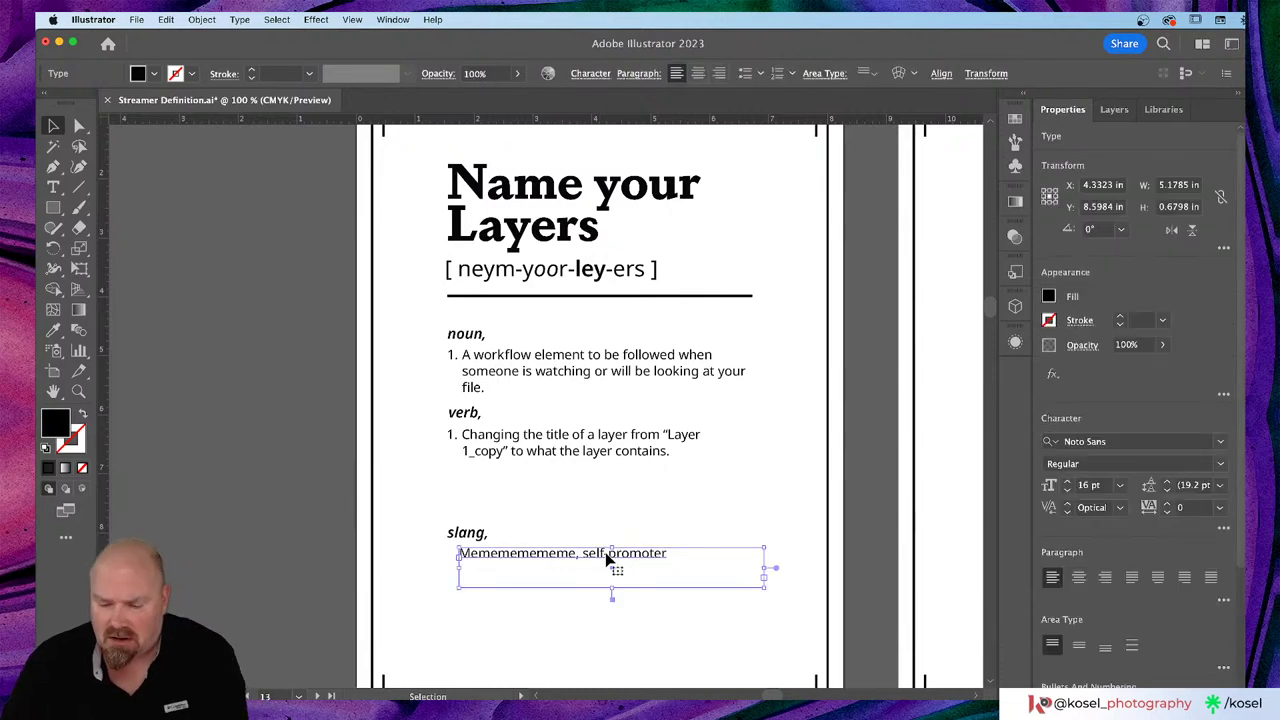
left_click(472, 538)
key("Delete")
Step: Examine the Page Turn and Hummingblob cards for placeholder definitions that still need writing
scroll(472, 540, "up", 3)
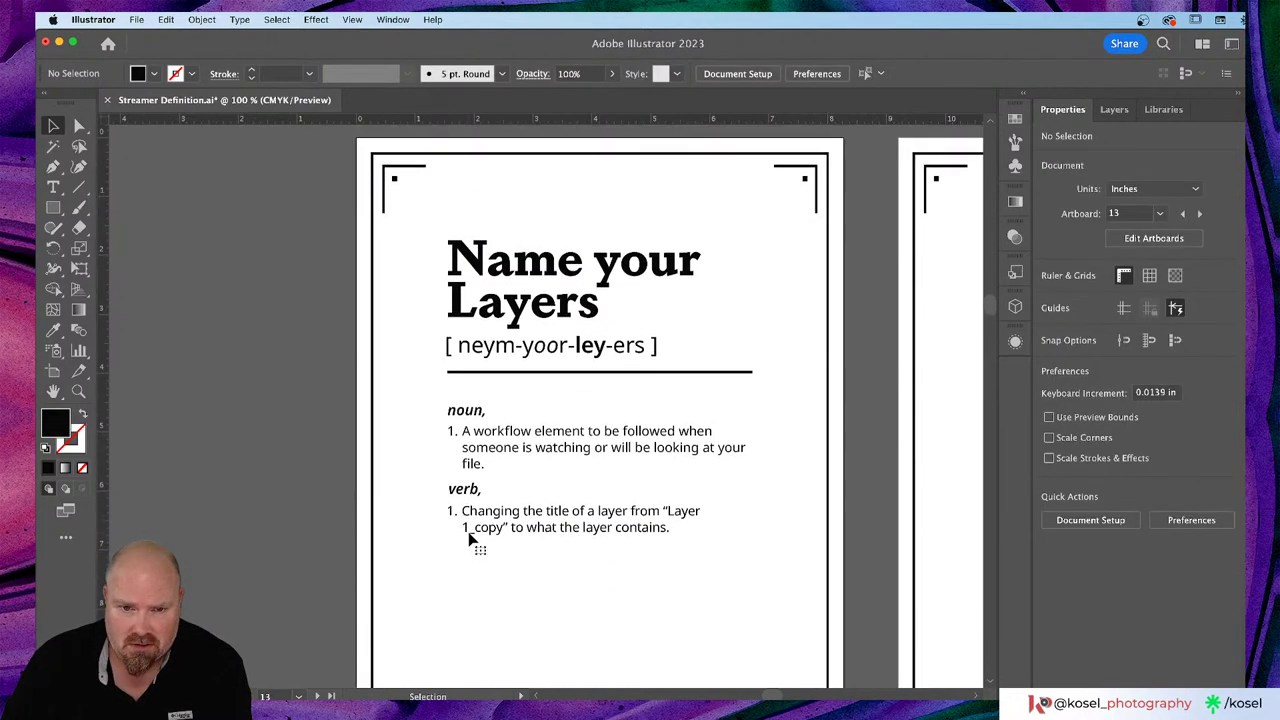
scroll(472, 540, "right", 2)
scroll(472, 540, "up", 4)
scroll(472, 538, "up", 8)
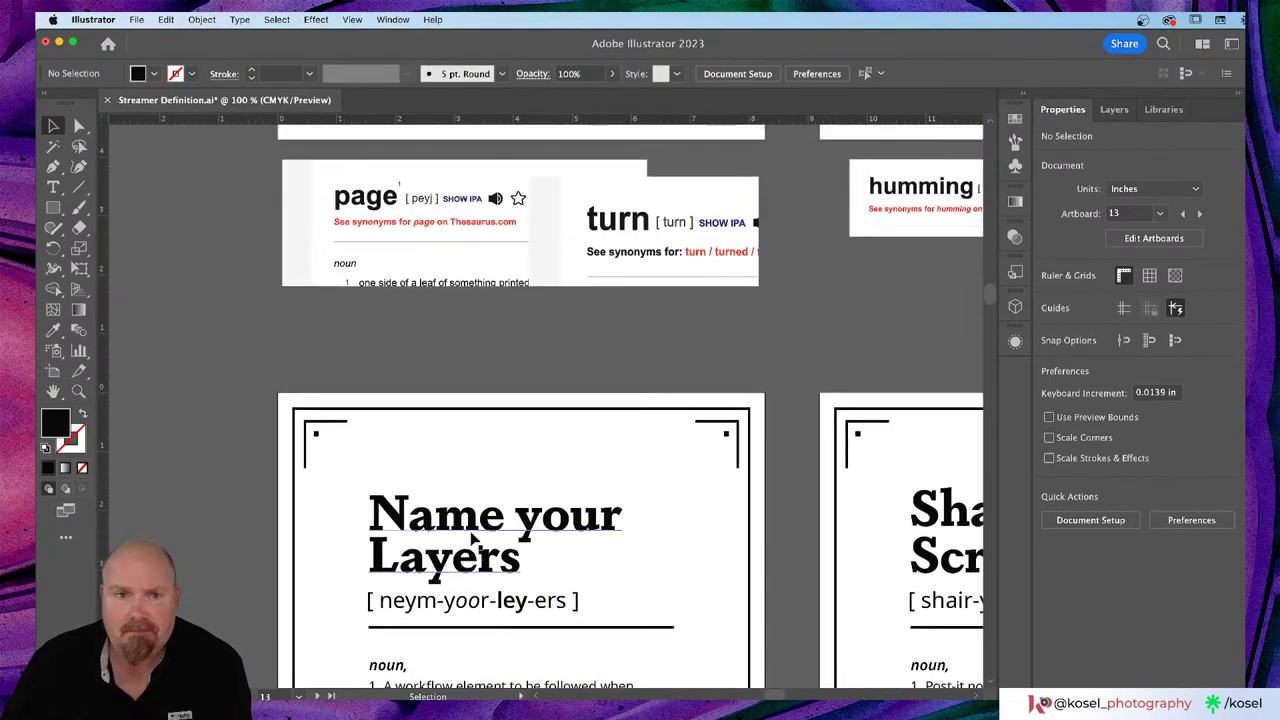
scroll(475, 537, "right", 10)
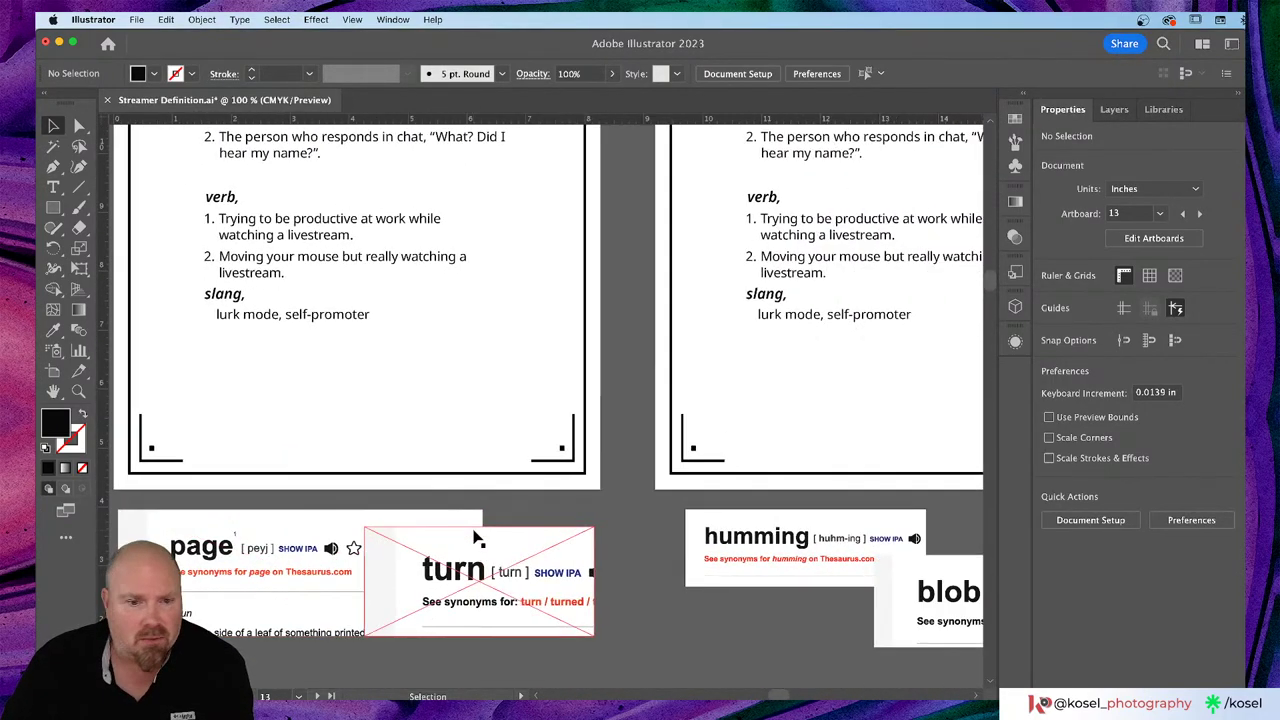
scroll(475, 535, "left", 2)
scroll(476, 534, "left", 10)
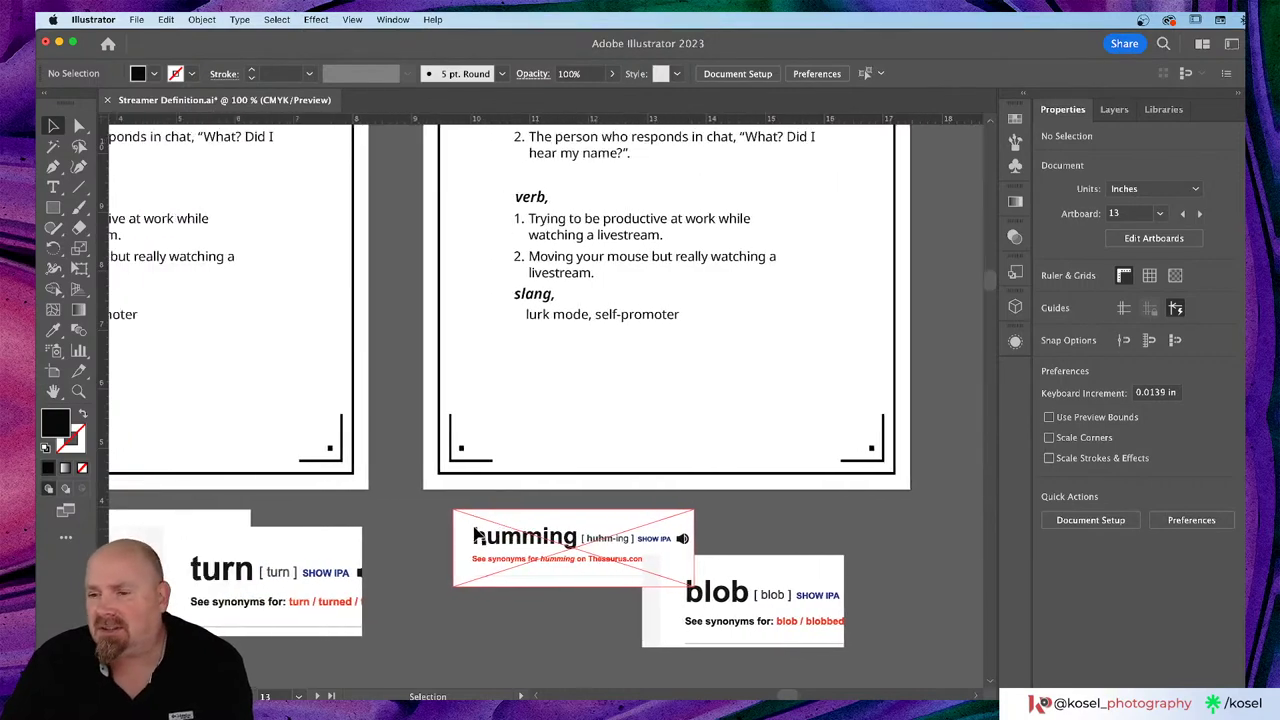
scroll(476, 534, "up", 4)
scroll(476, 534, "up", 1)
scroll(476, 534, "right", 1)
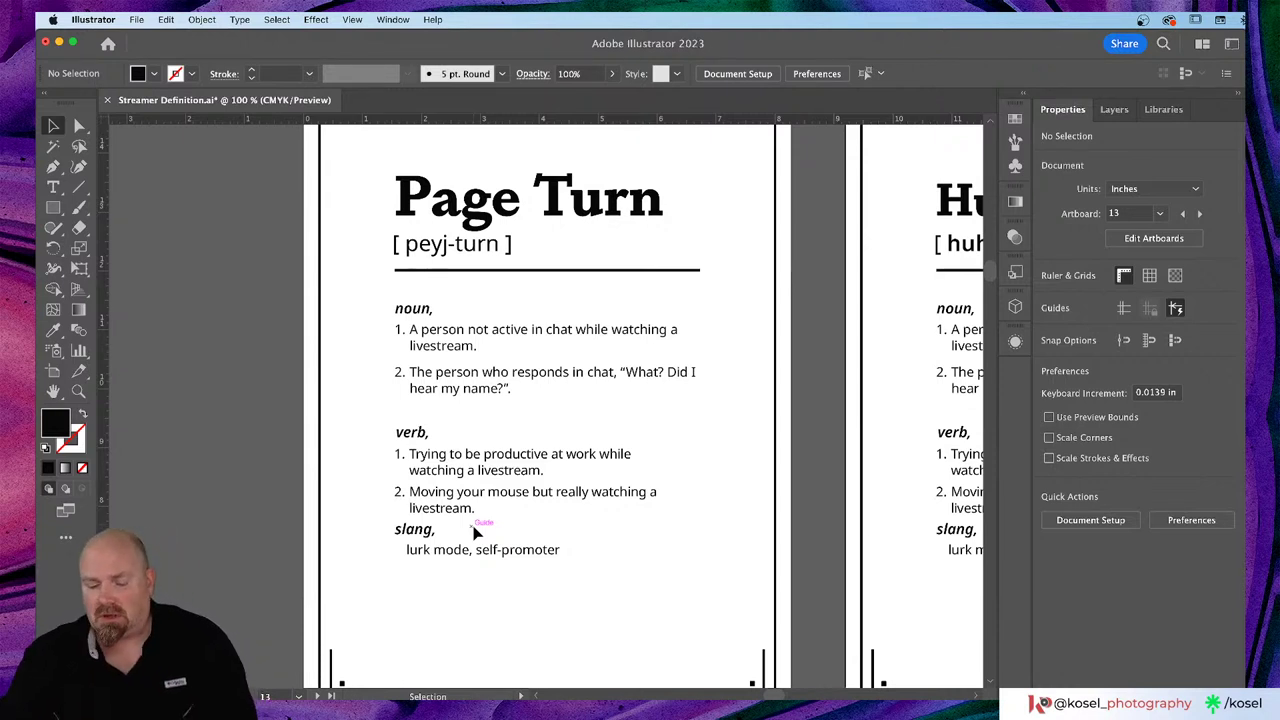
Step: Survey the full set of cards in both rows for one that still needs its own definitions
key("a")
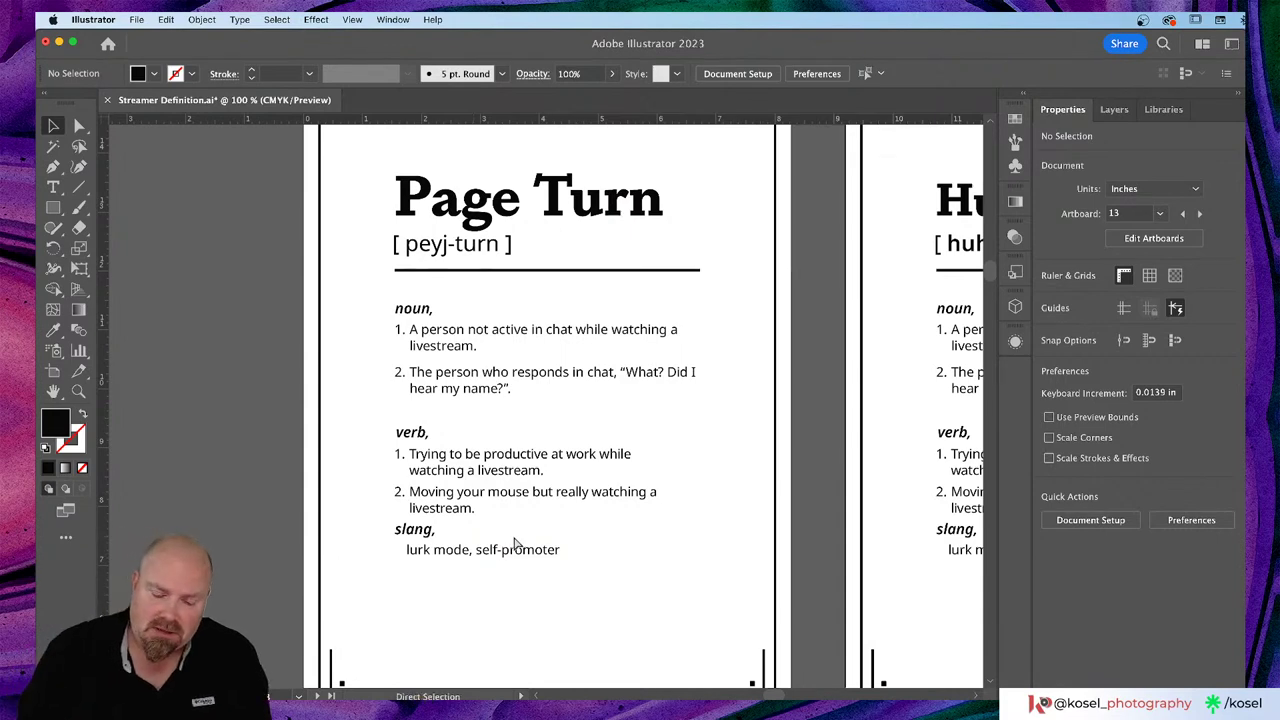
key("super+minus")
key("super+minus")
key("super+minus")
scroll(518, 562, "down", 1)
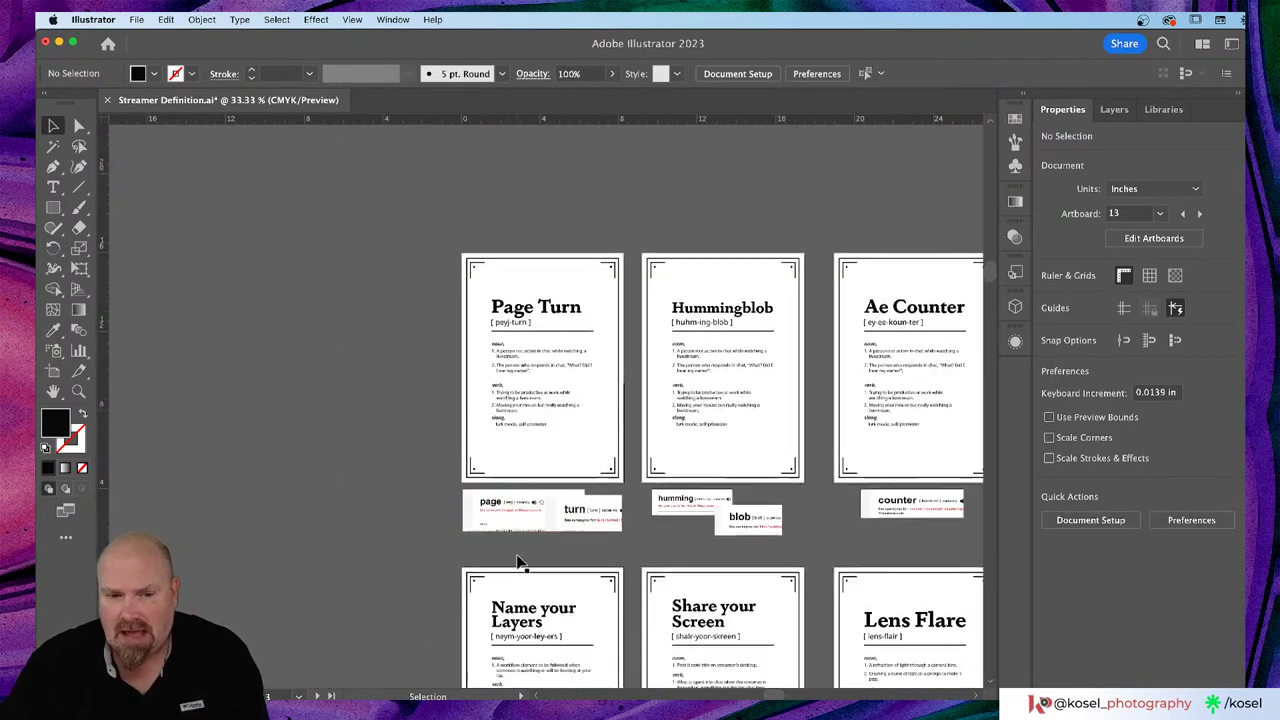
scroll(518, 562, "down", 2)
scroll(518, 562, "right", 10)
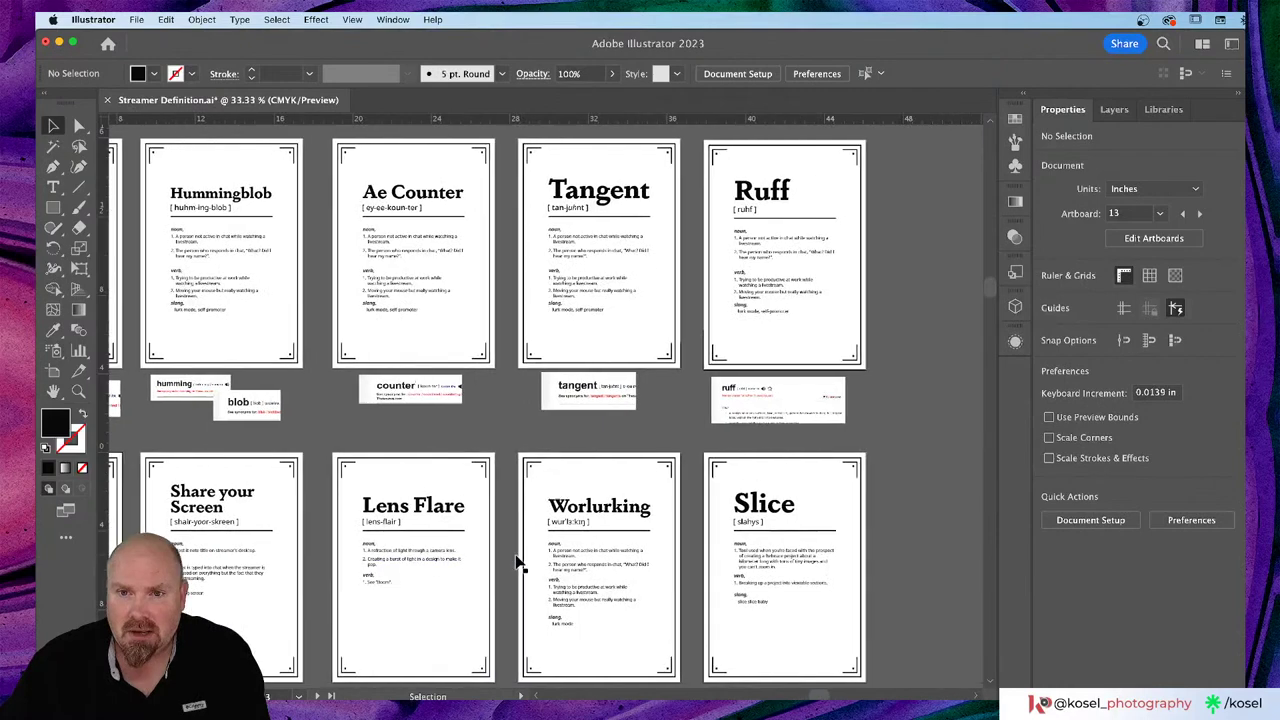
scroll(518, 562, "up", 2)
scroll(518, 562, "right", 2)
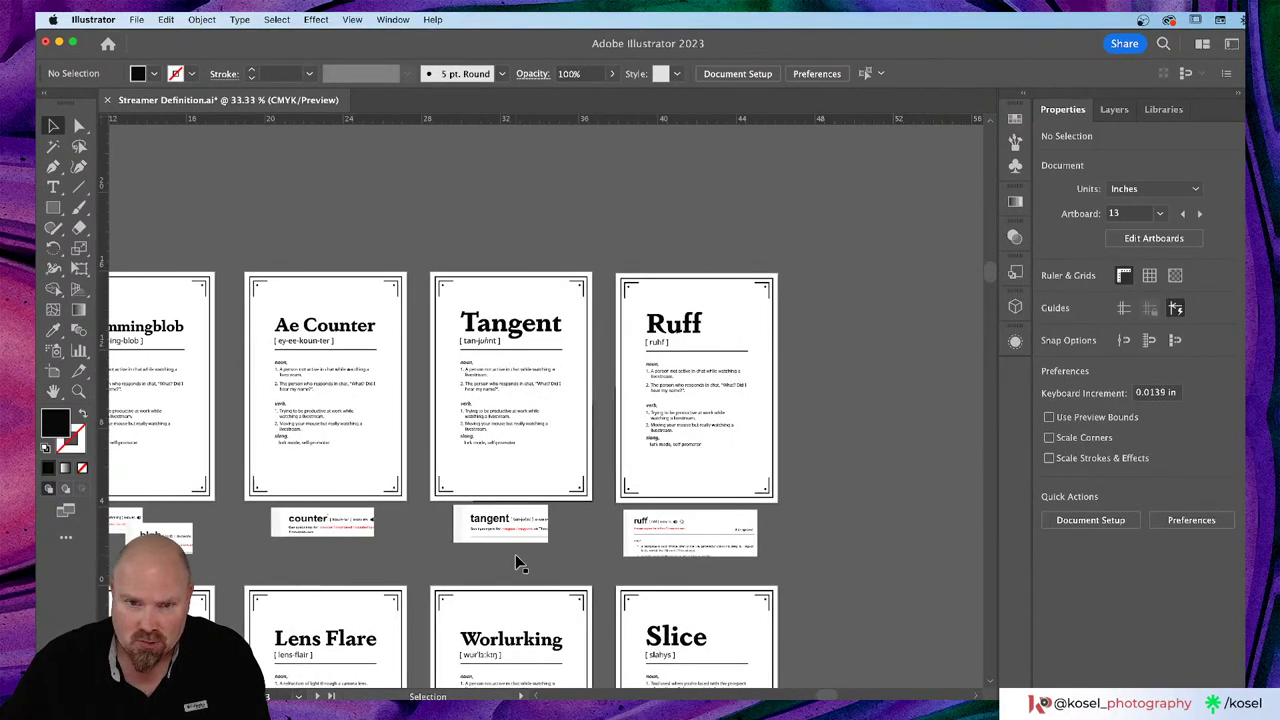
Step: Replace the first noun definition on the Ruff card with "Neckware used as self promotion"
key("super+plus")
key("super+plus")
key("super+plus")
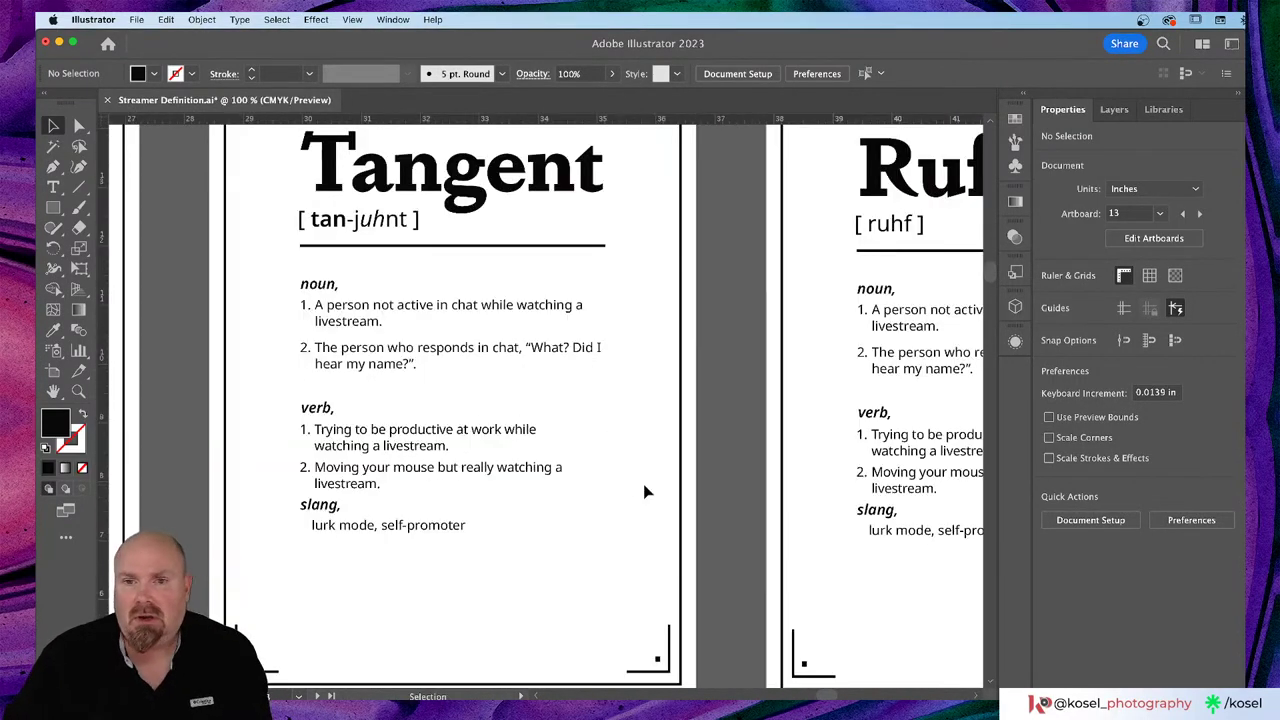
scroll(699, 473, "right", 4)
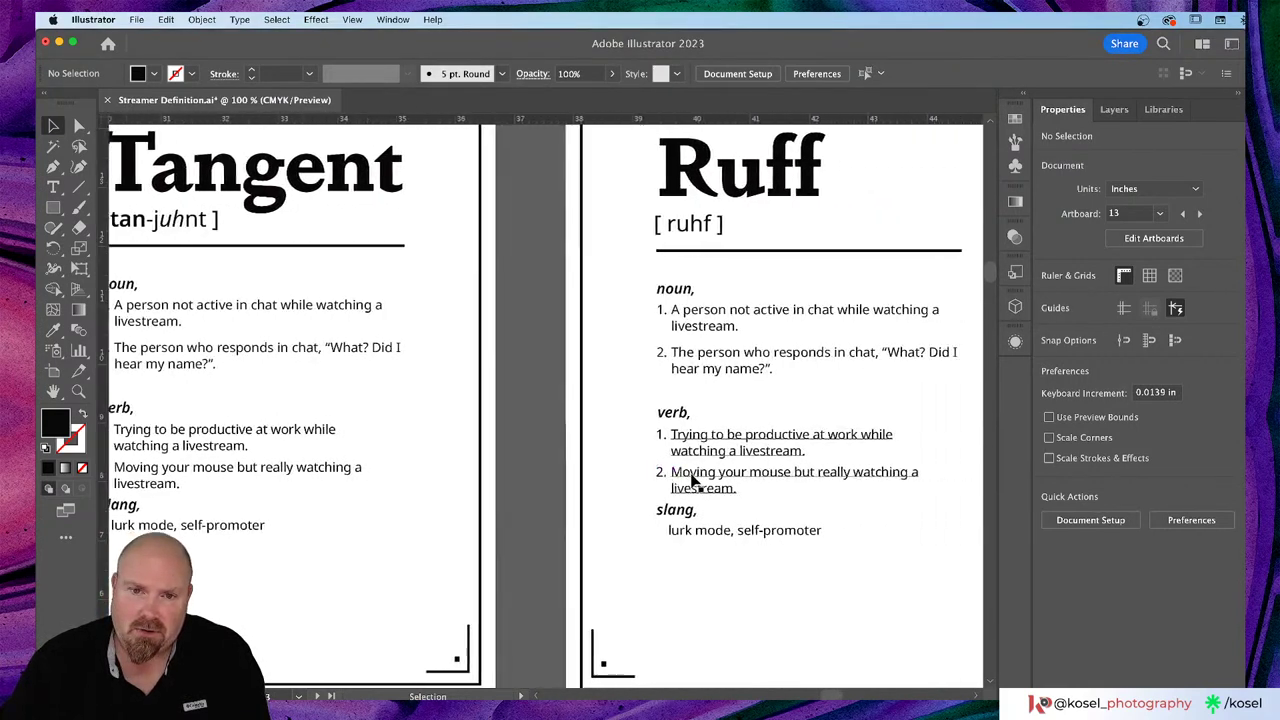
scroll(691, 480, "right", 2)
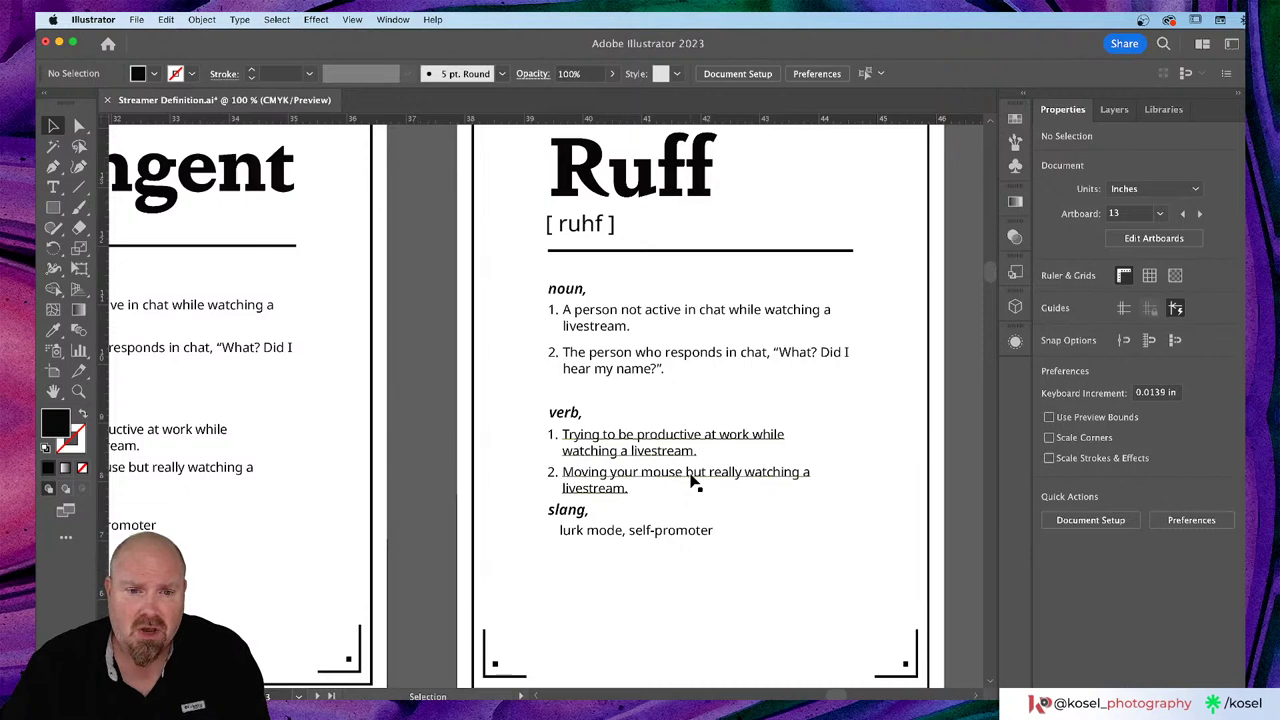
scroll(691, 480, "up", 1)
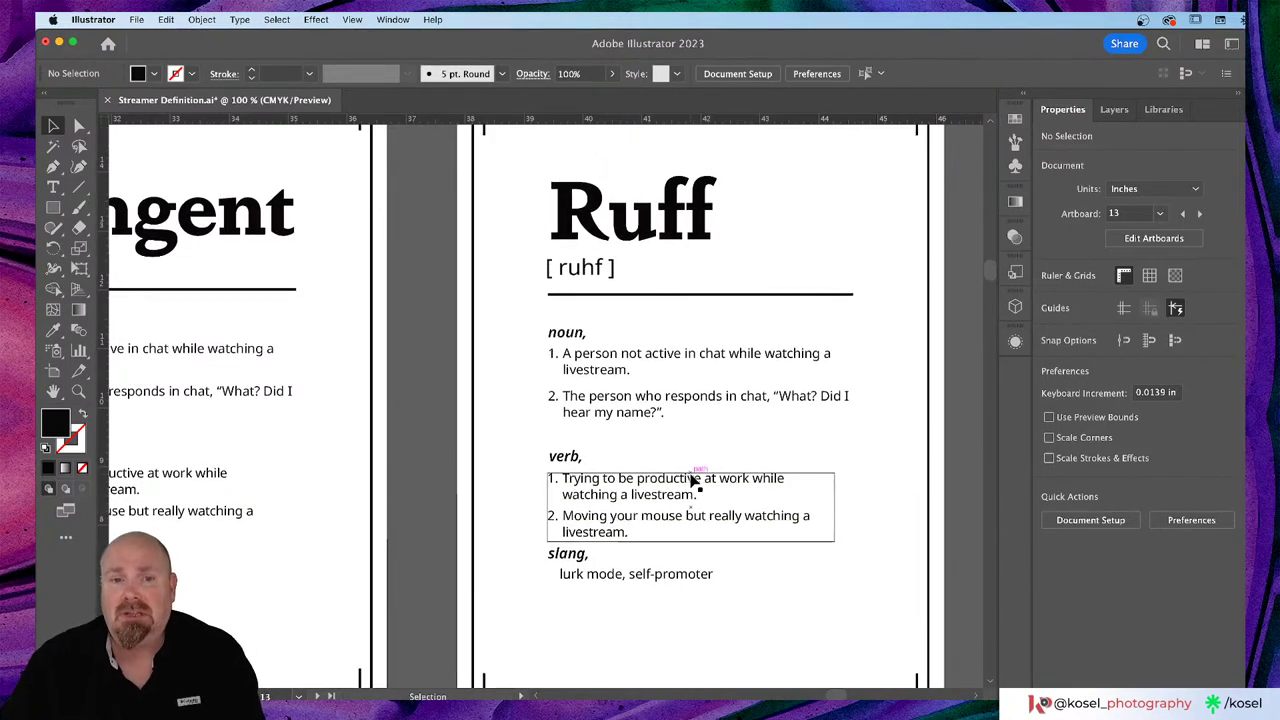
left_click(655, 356)
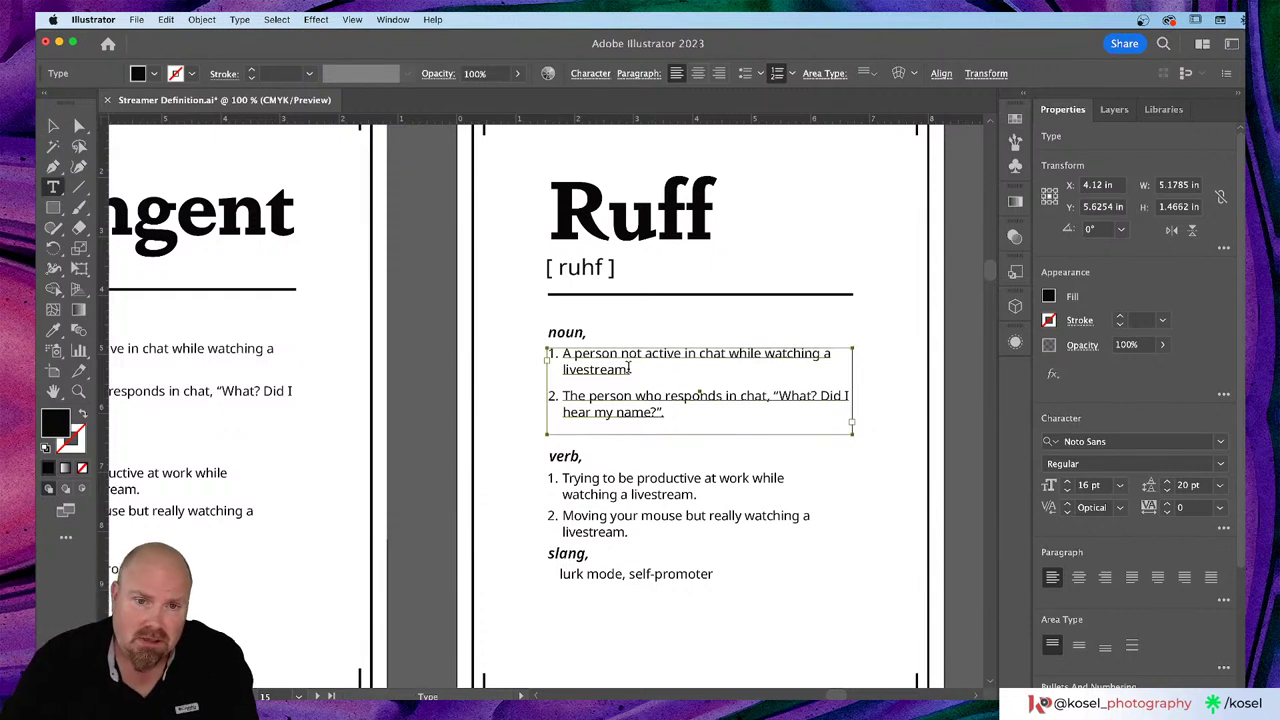
double_click(628, 370)
left_click_drag(628, 370, 553, 356)
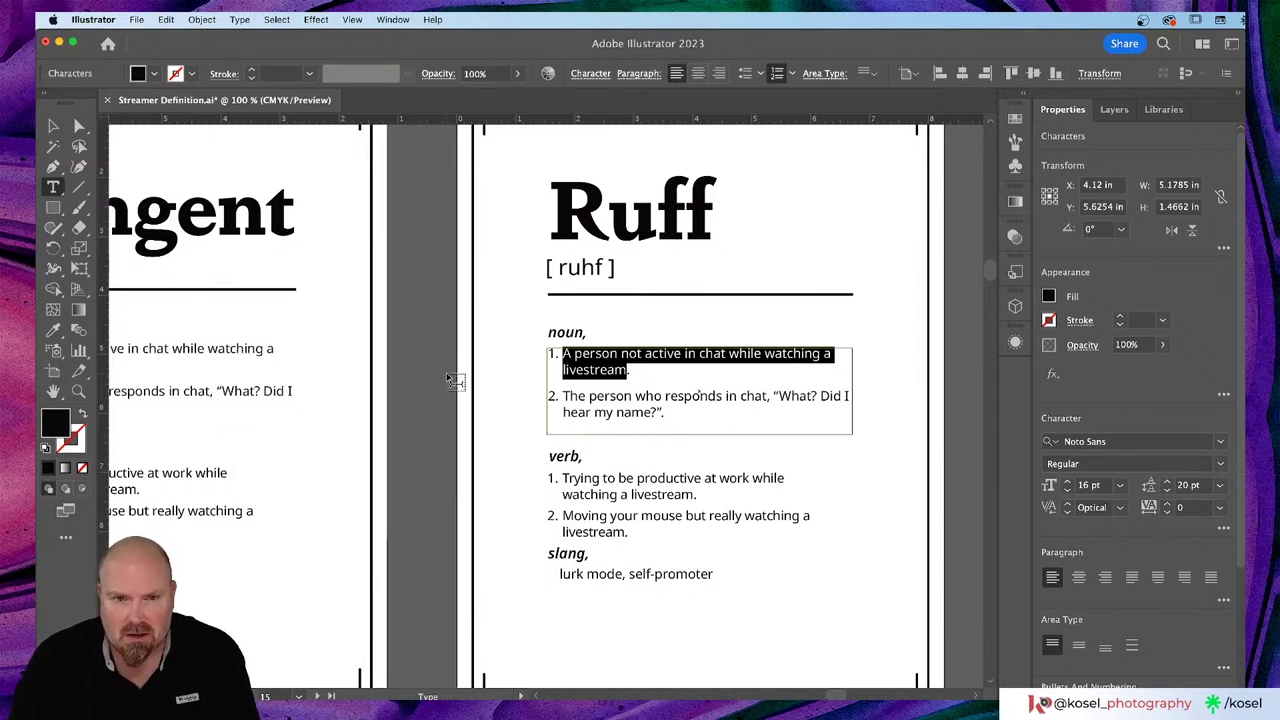
type("Neck")
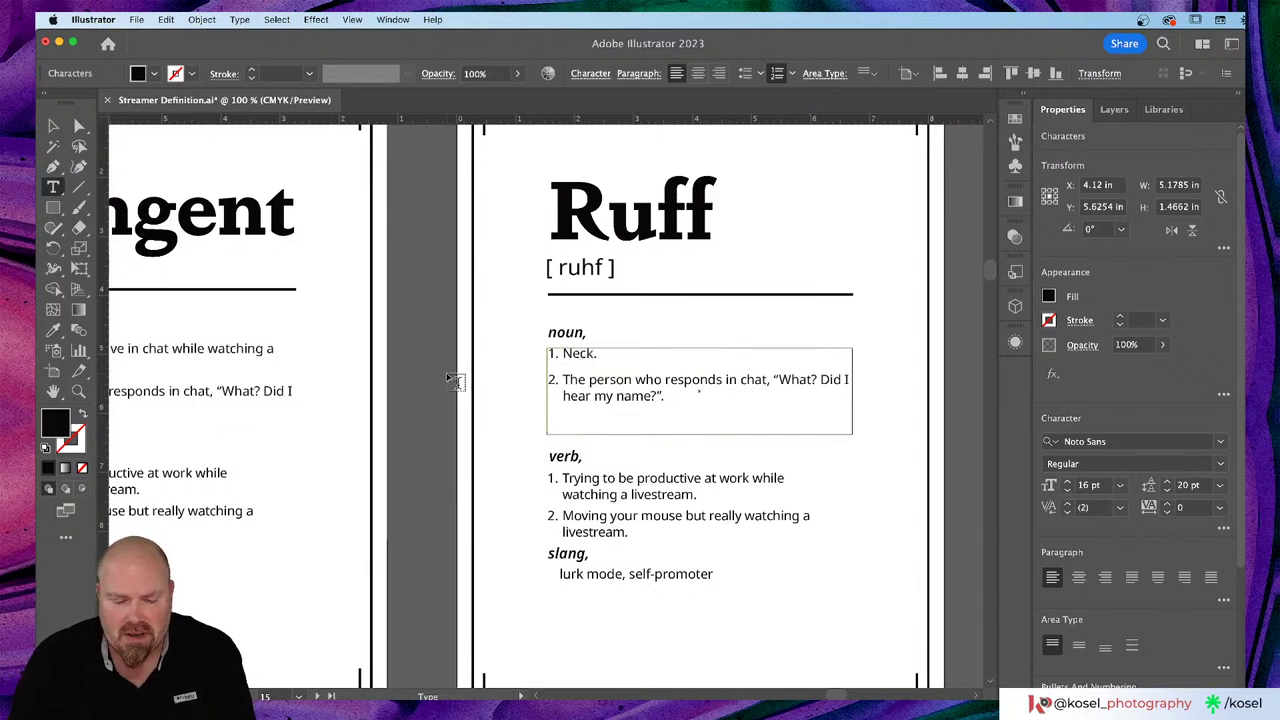
type("ware")
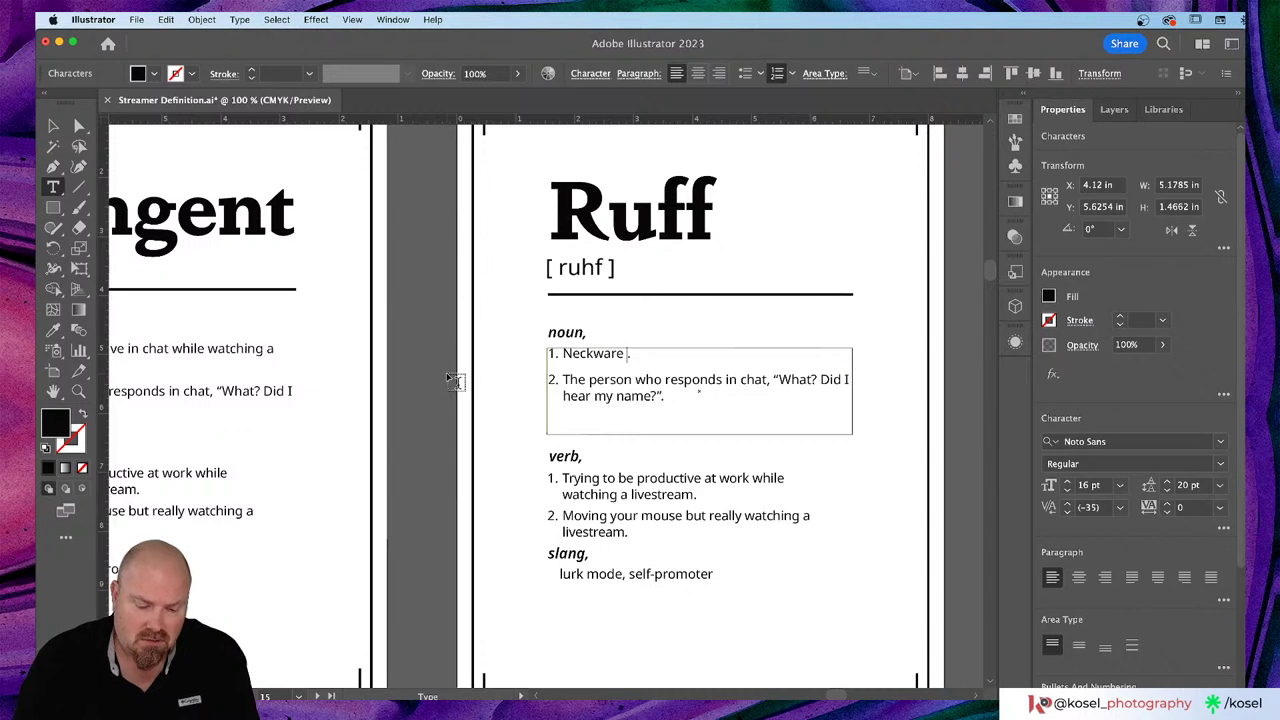
type(" used t")
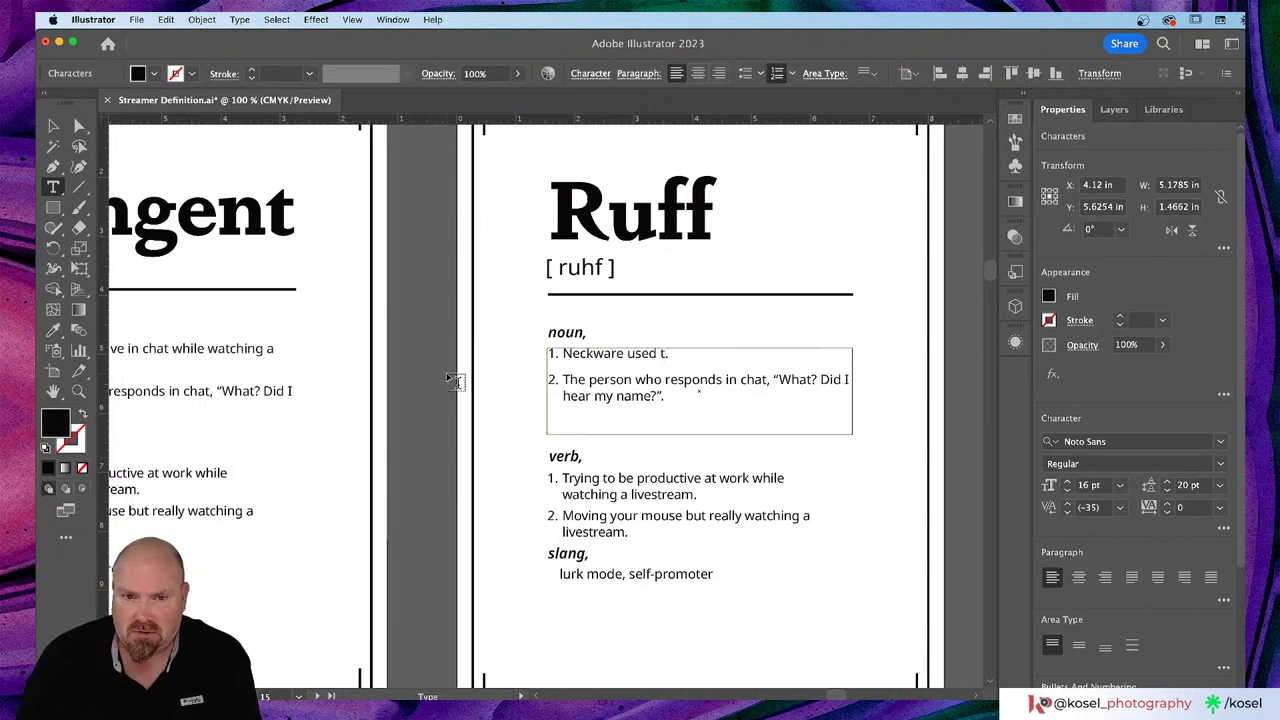
key("BackSpace")
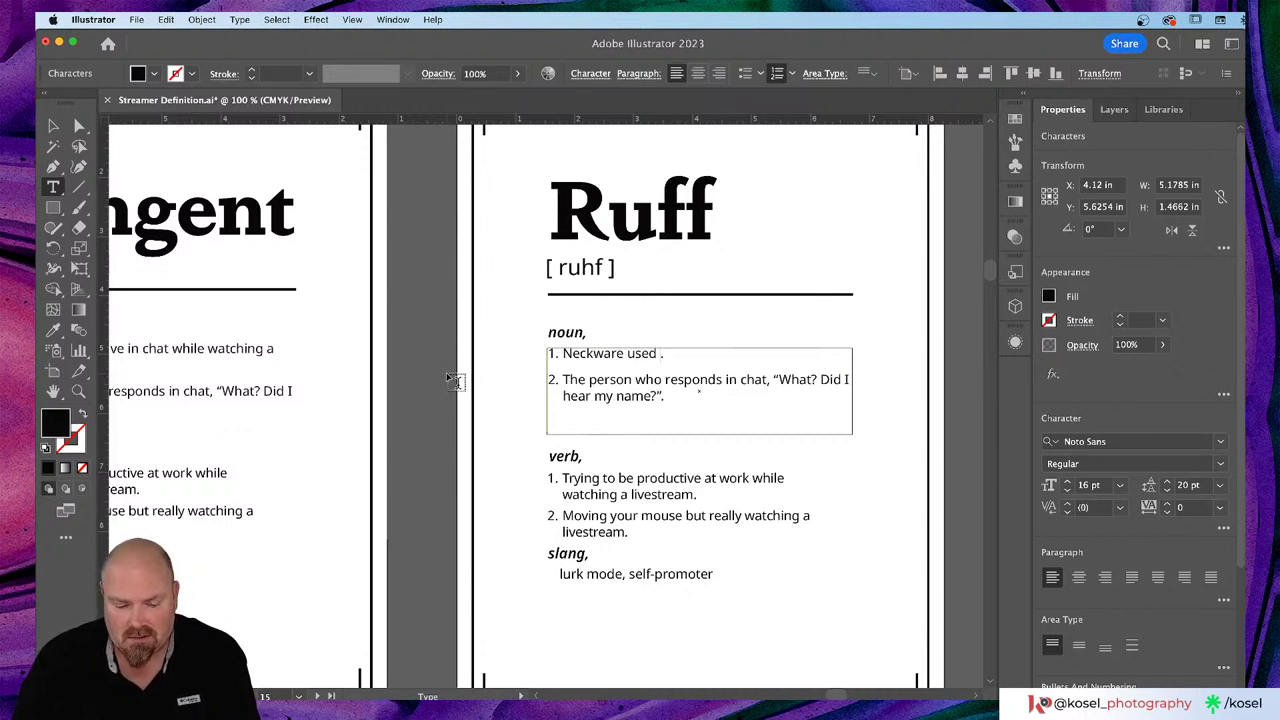
type("as self")
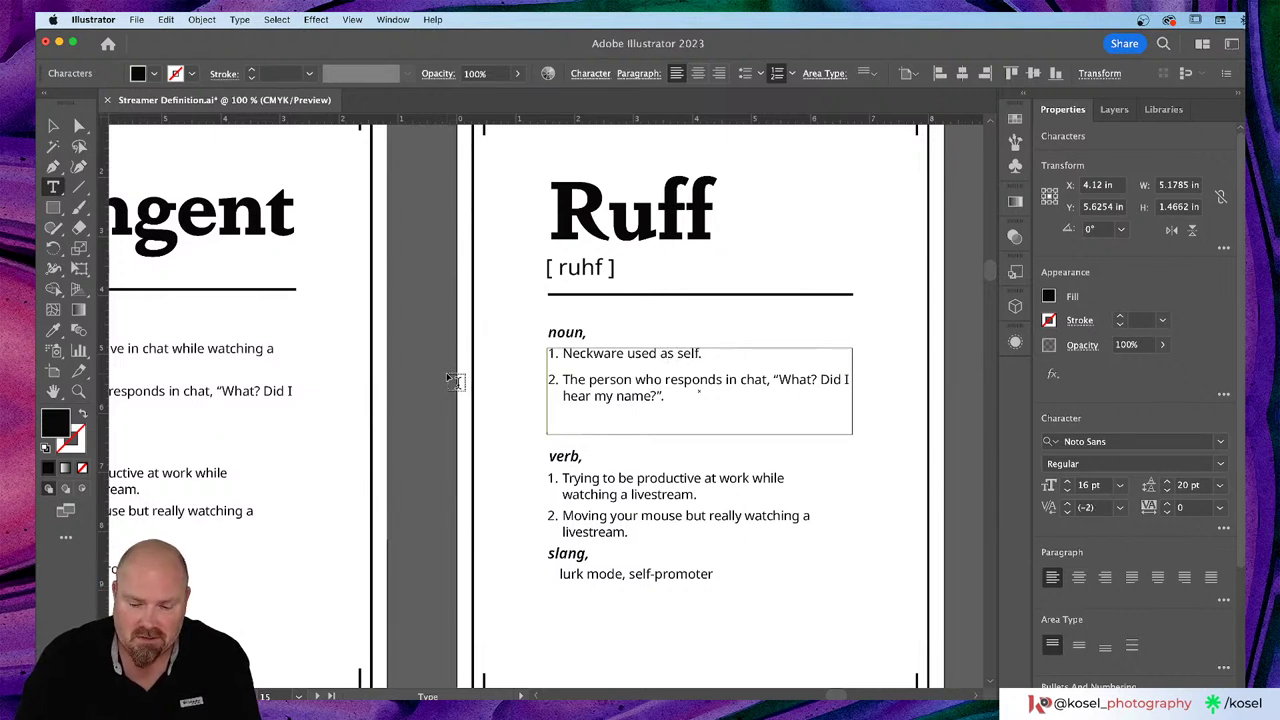
type(" promo")
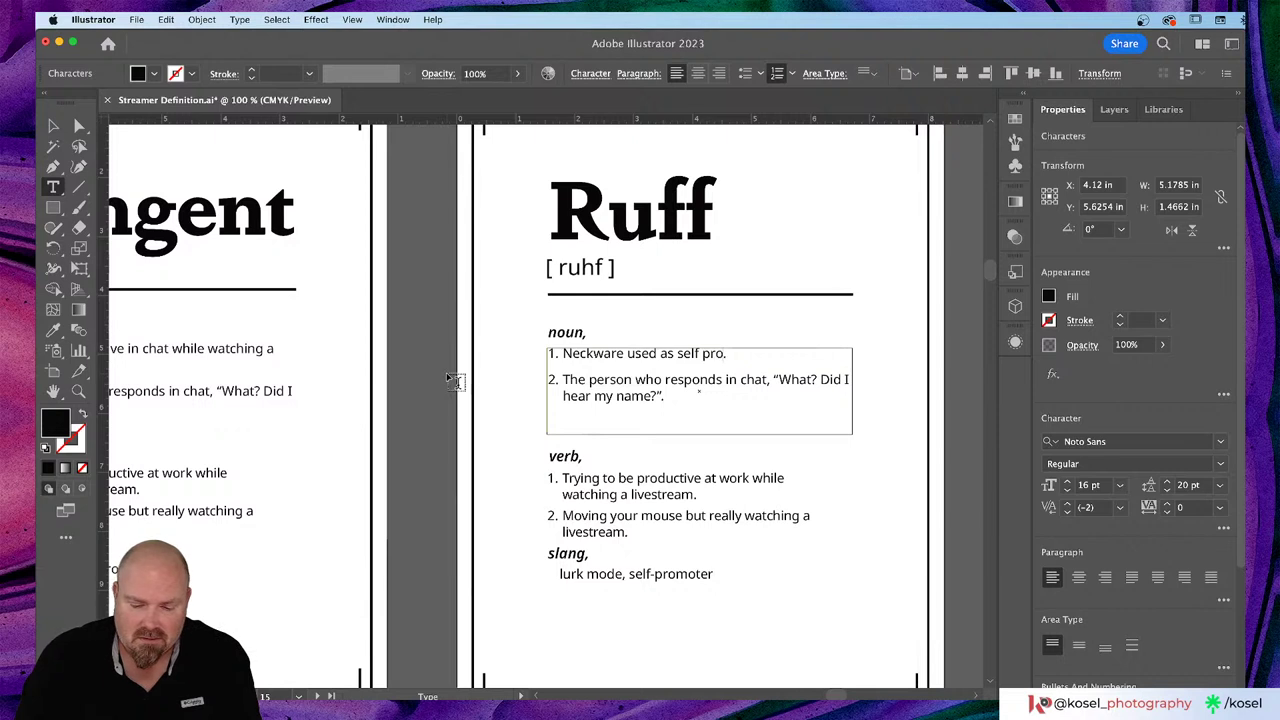
type("tion")
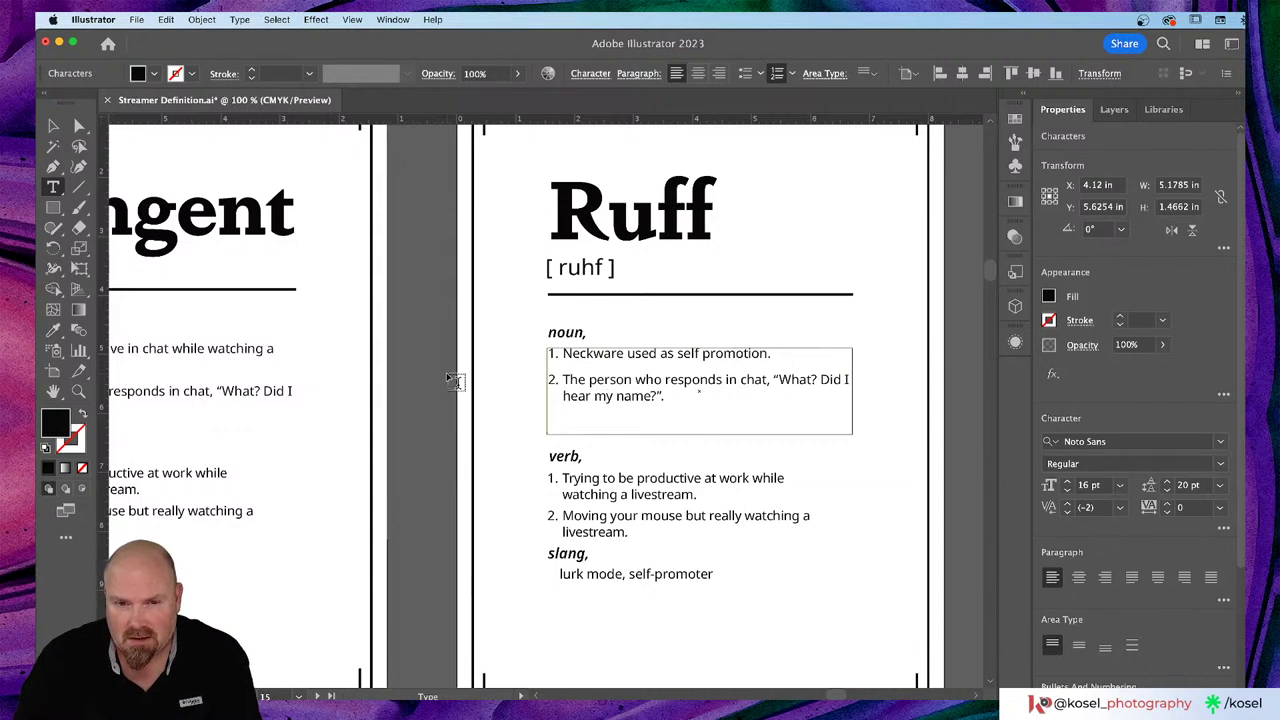
Step: Replace "as self promotion" in the first noun definition on the Ruff card with "to show the dignity a streamer has"
key("BackSpace")
key("BackSpace")
key("BackSpace")
key("BackSpace")
key("BackSpace")
key("BackSpace")
key("BackSpace")
key("BackSpace")
key("BackSpace")
key("BackSpace")
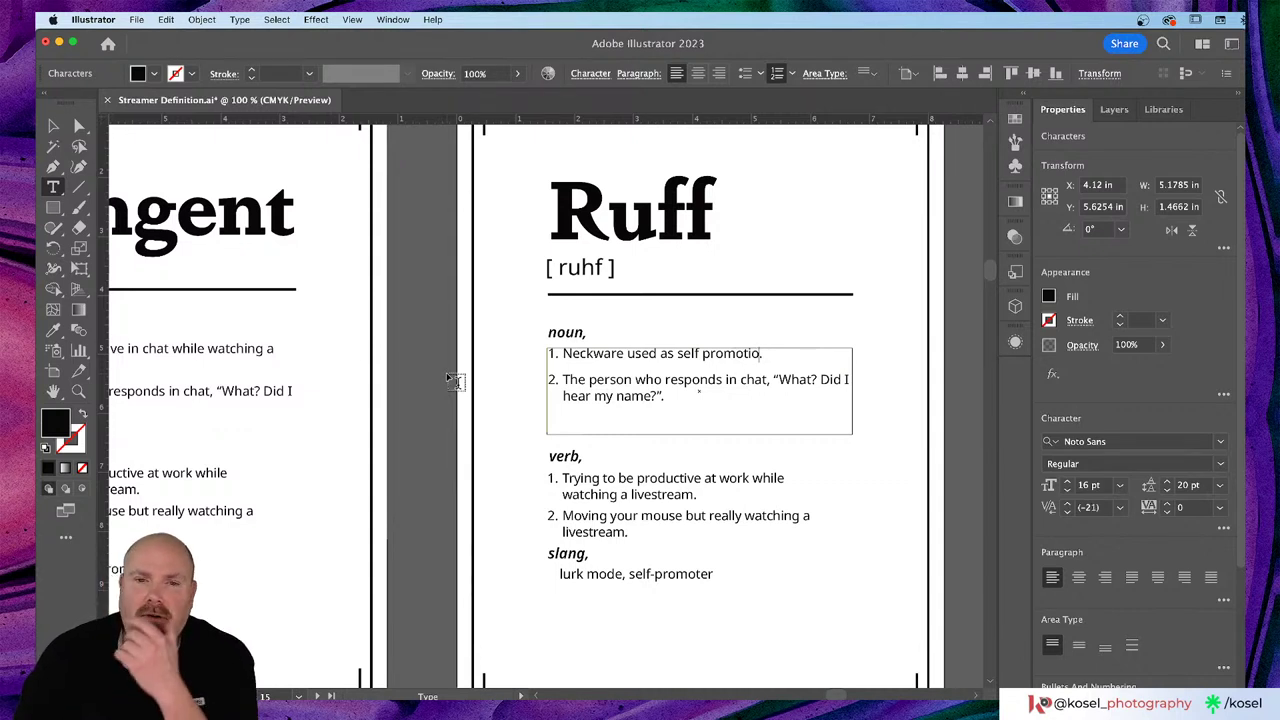
key("BackSpace")
key("BackSpace")
key("BackSpace")
key("BackSpace")
key("BackSpace")
key("BackSpace")
key("BackSpace")
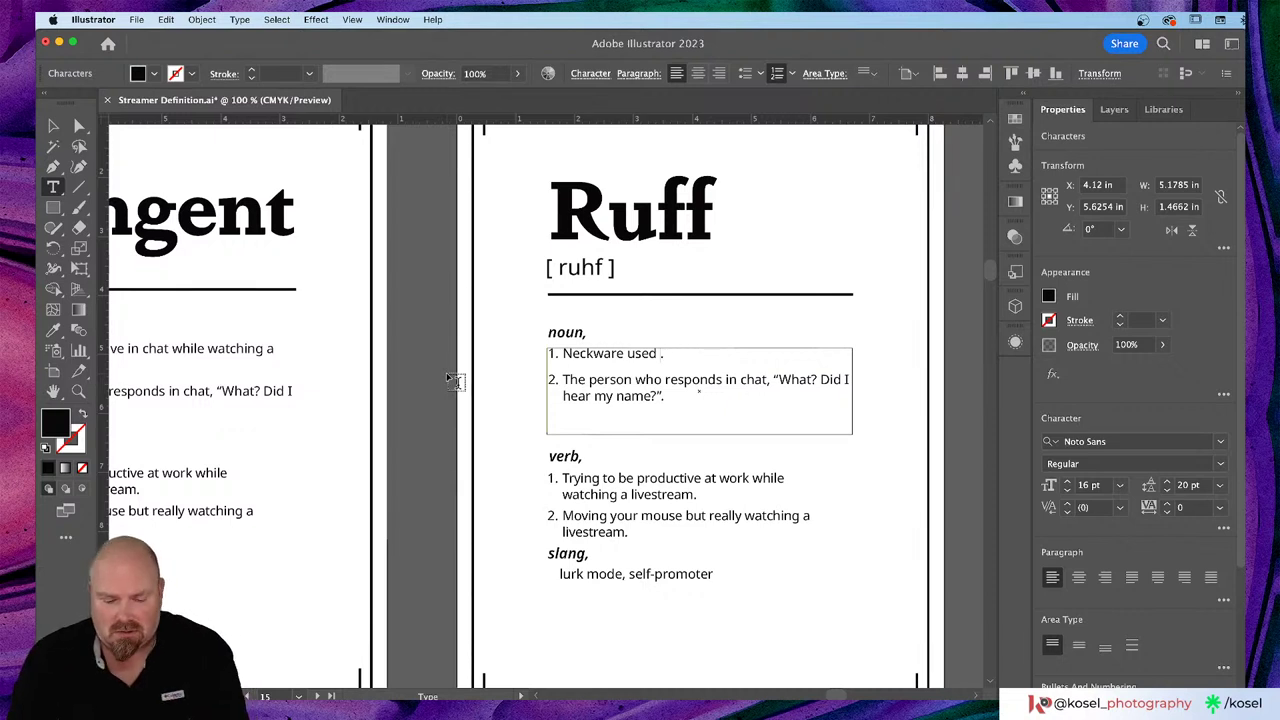
type("to show")
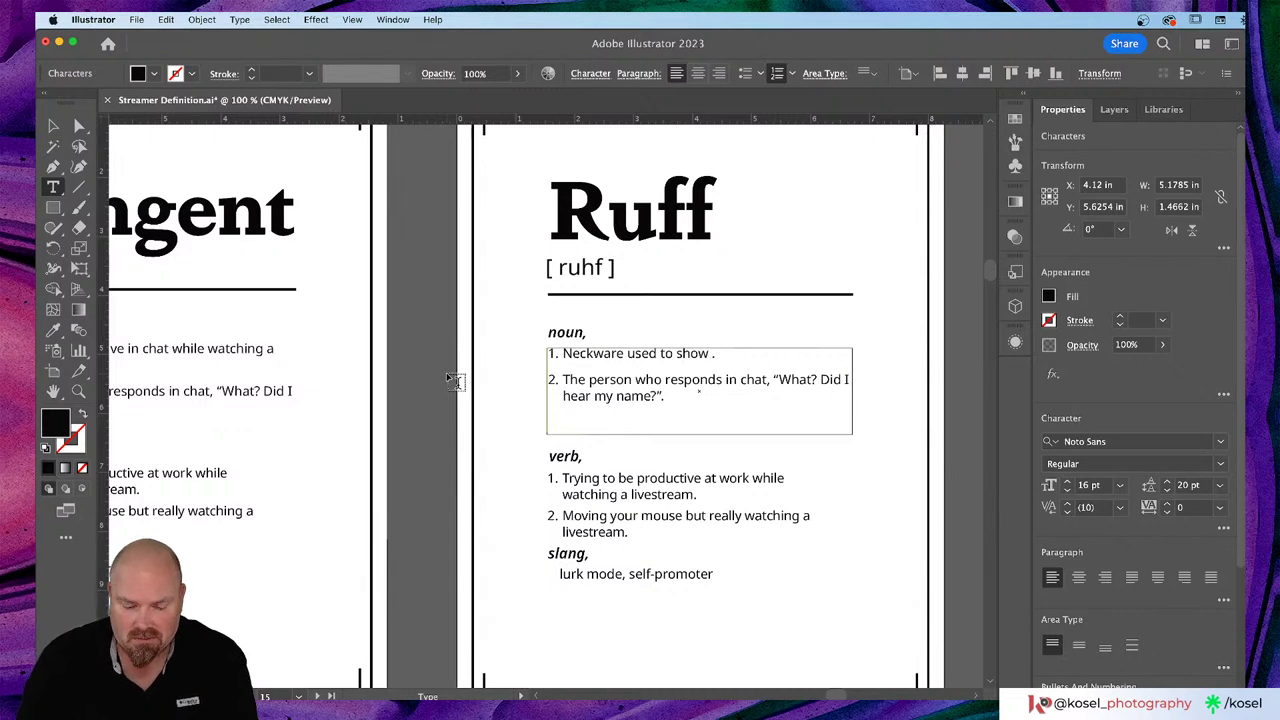
type(" the ")
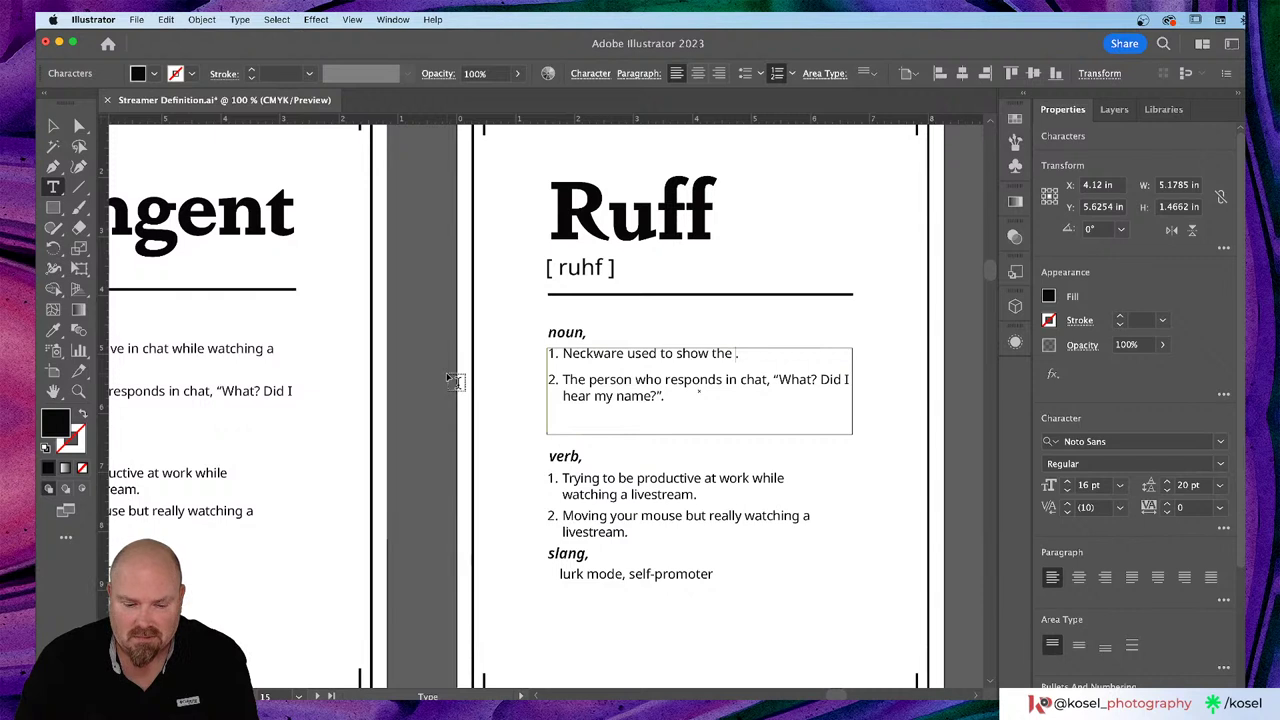
type("d")
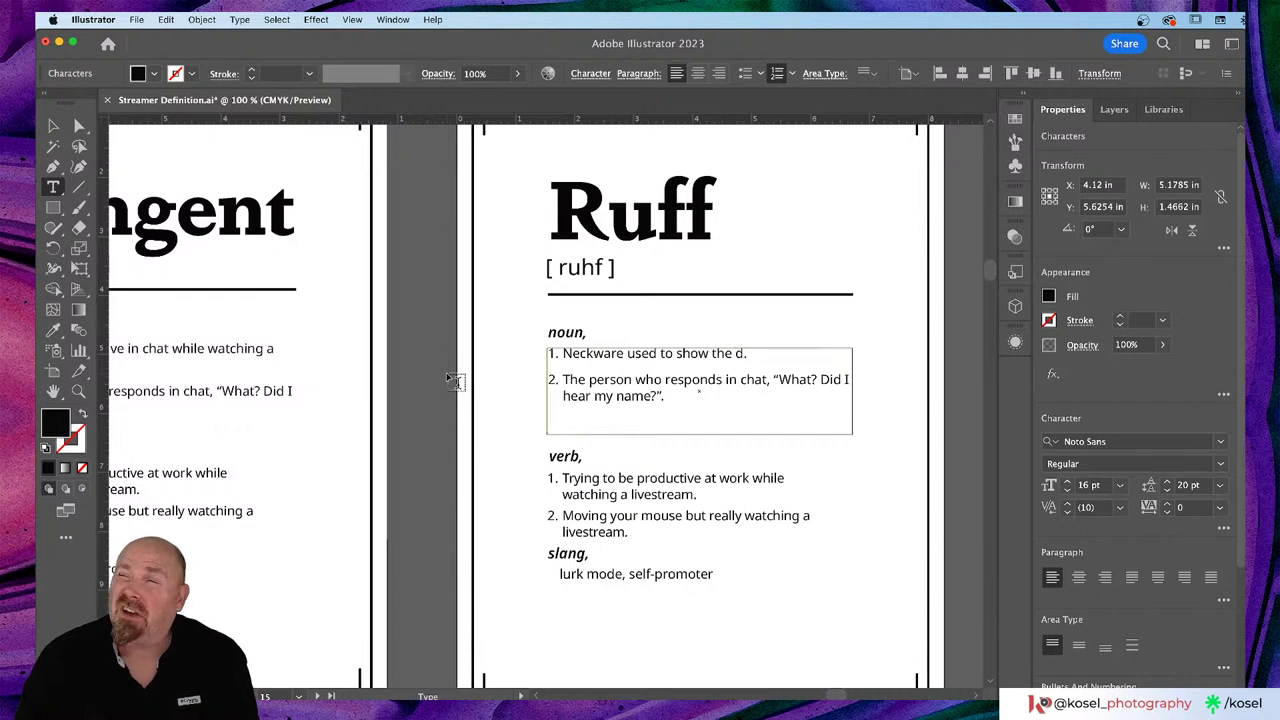
type("ignity")
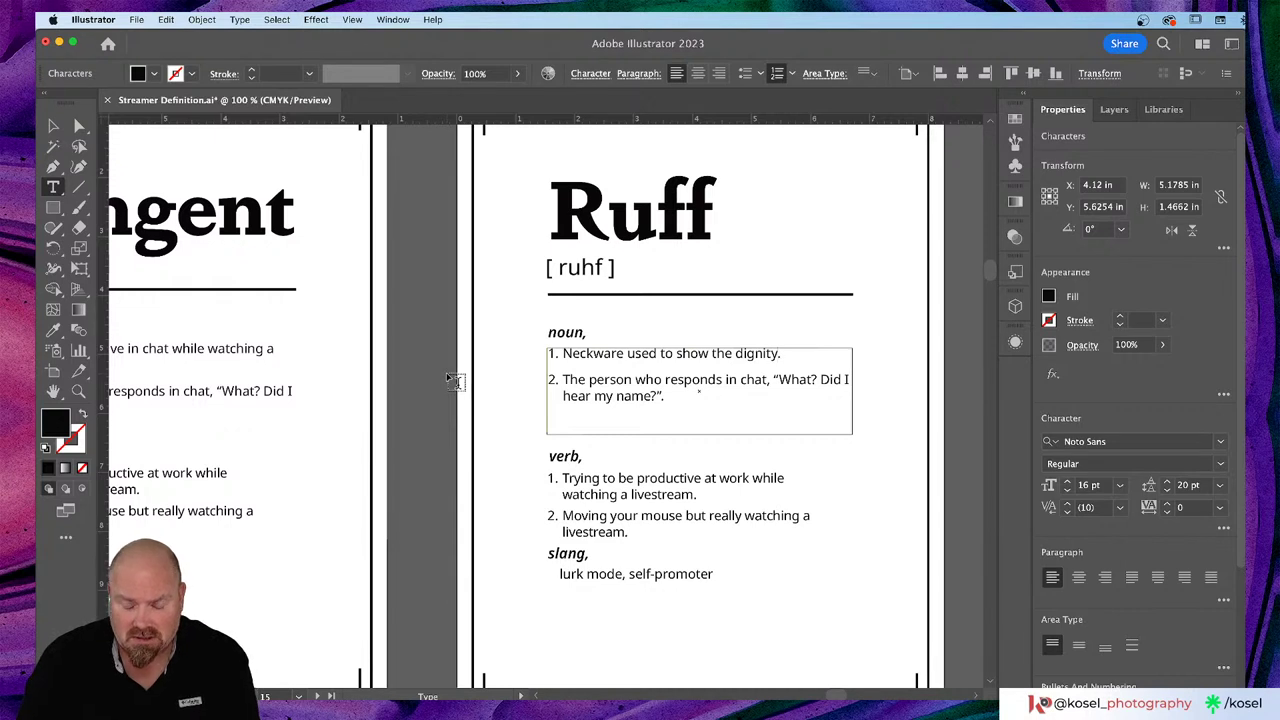
type(" a streamer")
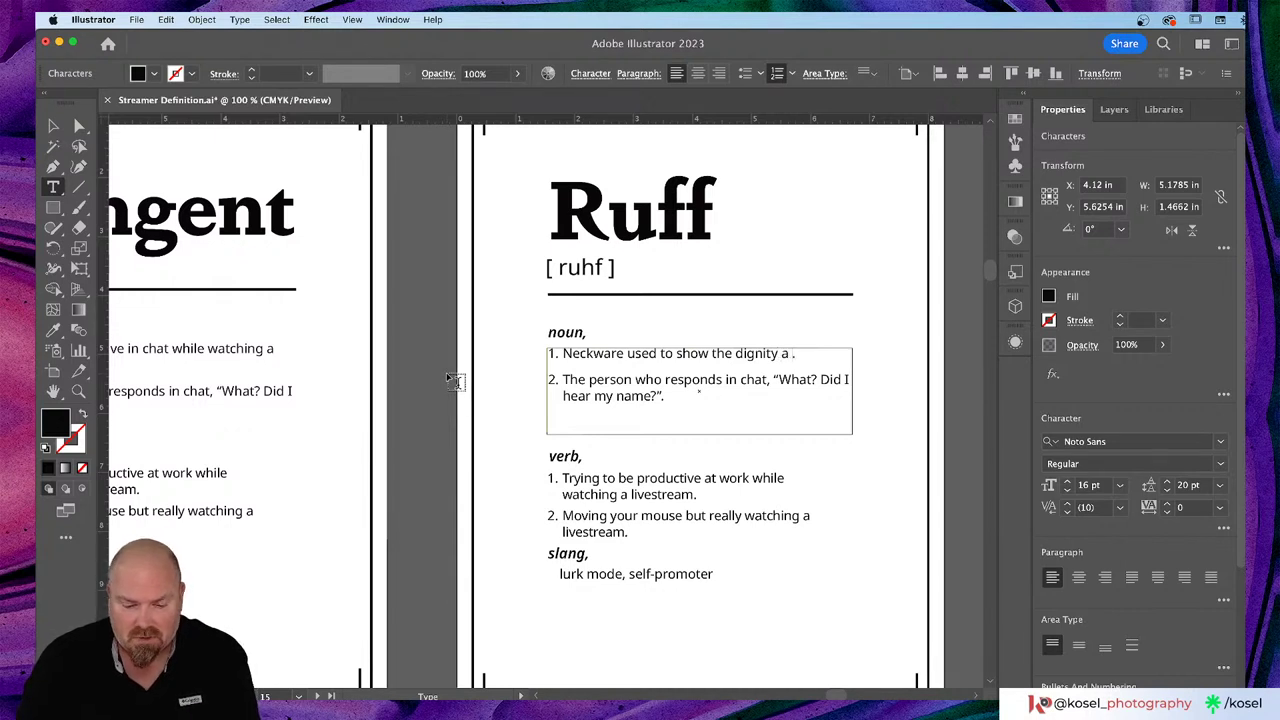
type(" has")
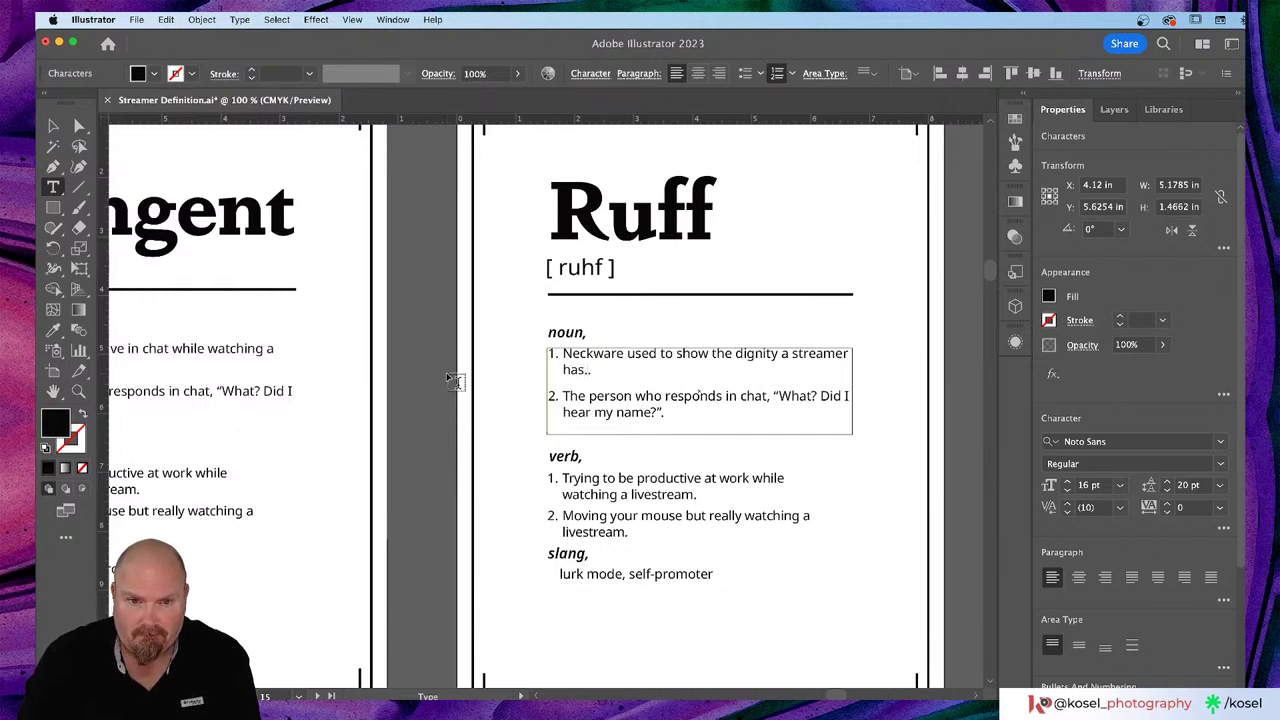
key("BackSpace")
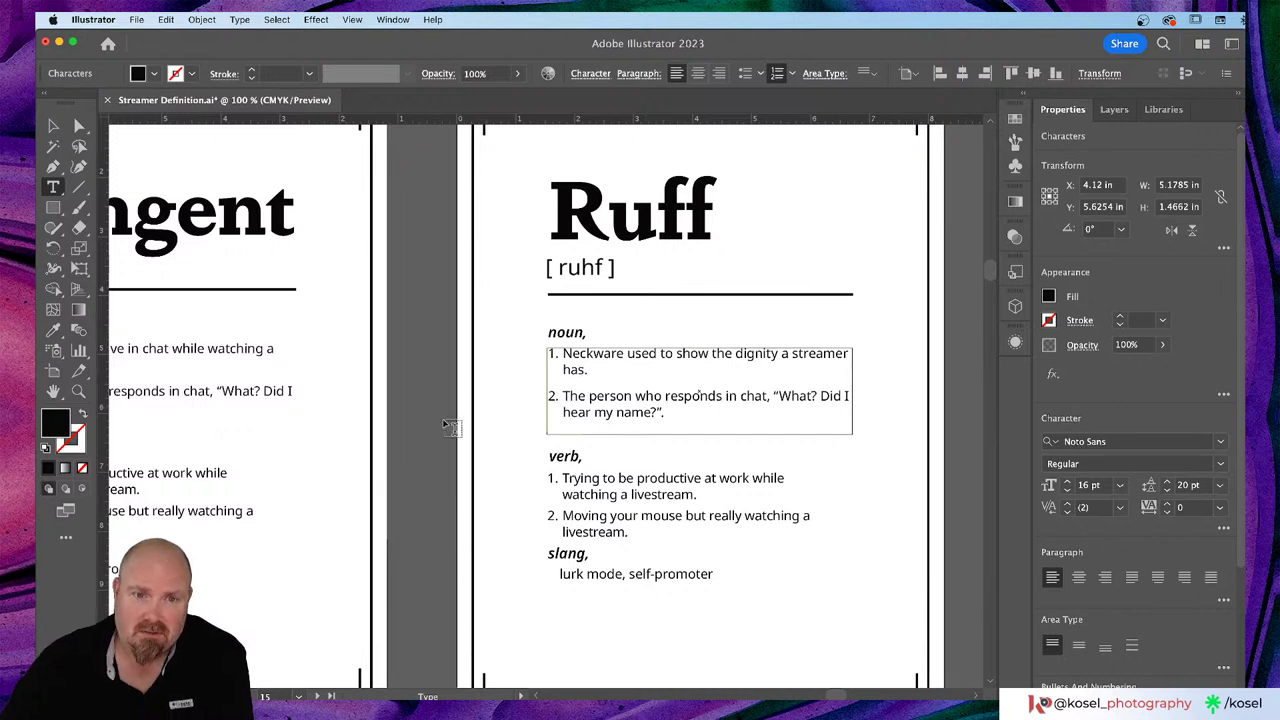
Step: Extend the first noun definition on the Ruff card with "from the late 1700's", and select the text of the second noun definition
type("fro")
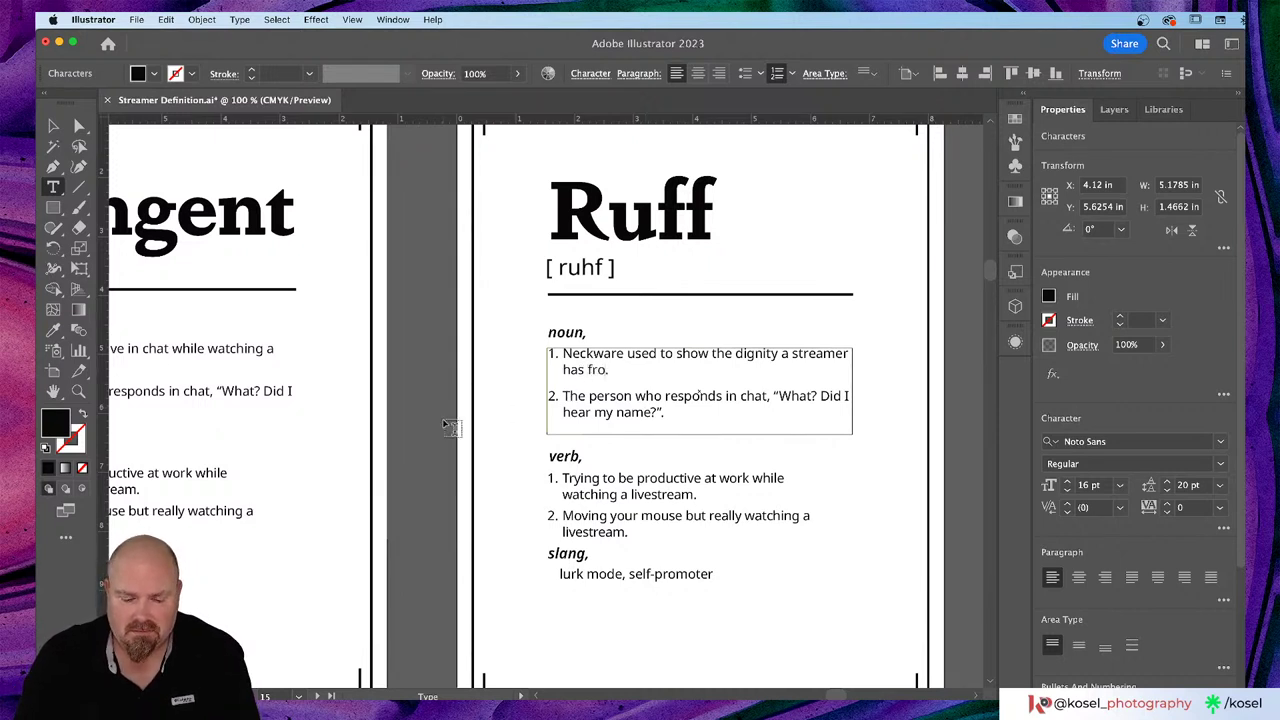
type("m the ")
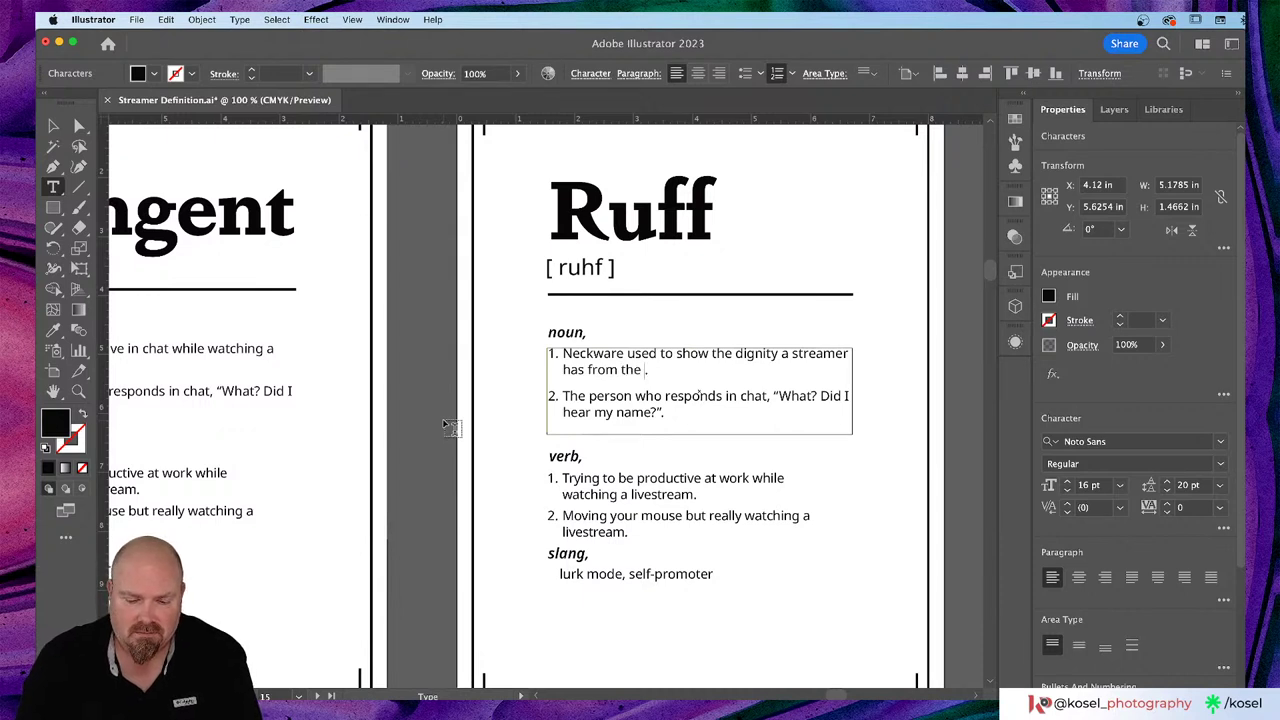
type("1700")
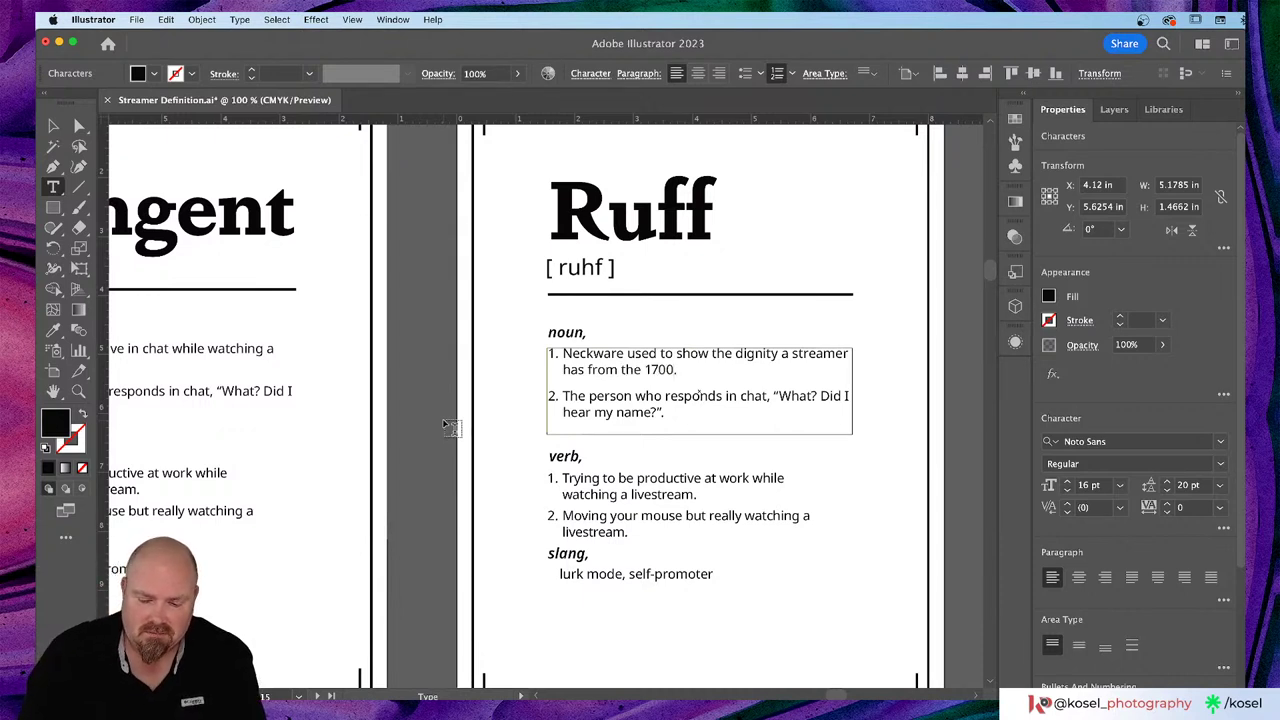
type("'s")
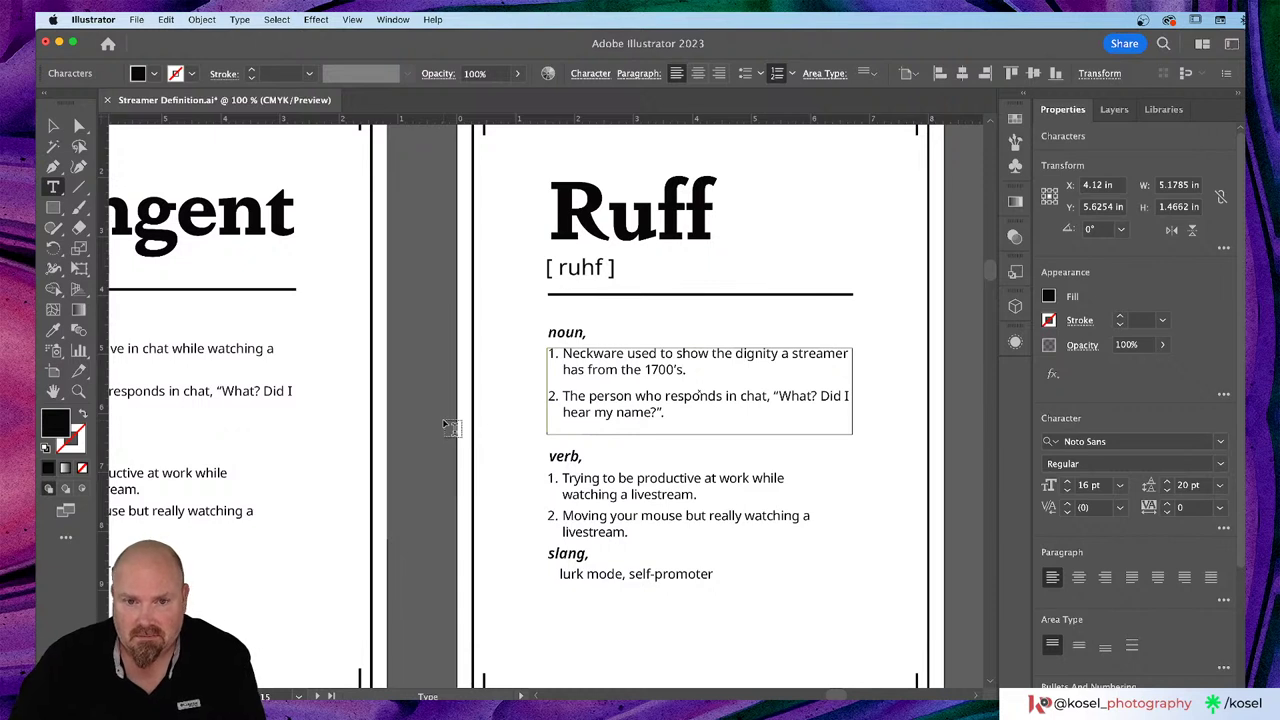
left_click(645, 370)
type("late")
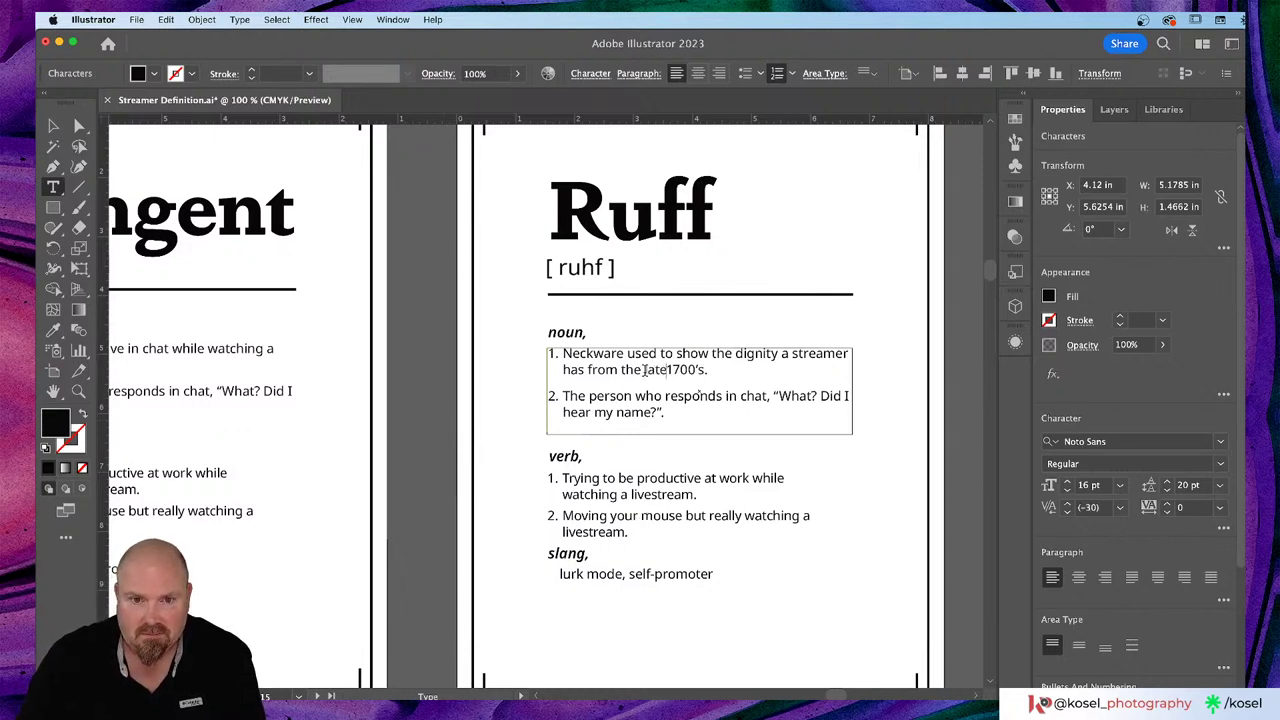
left_click(656, 414)
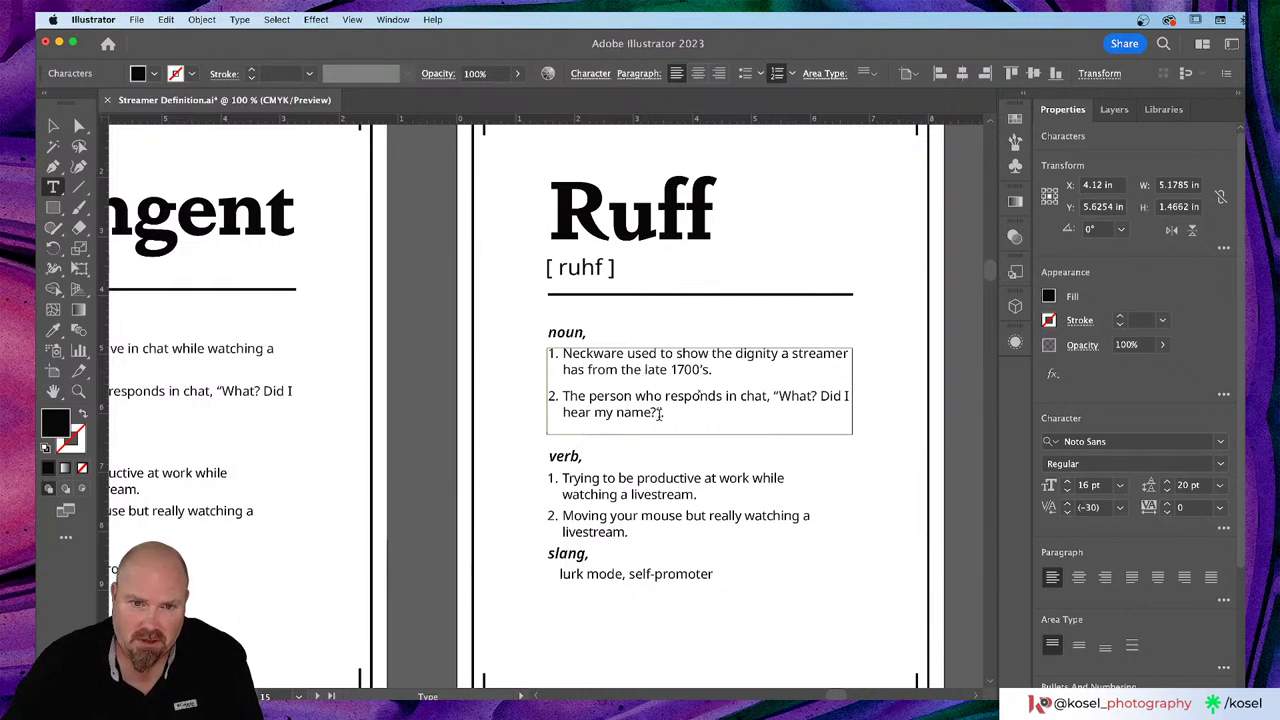
left_click_drag(660, 414, 563, 390)
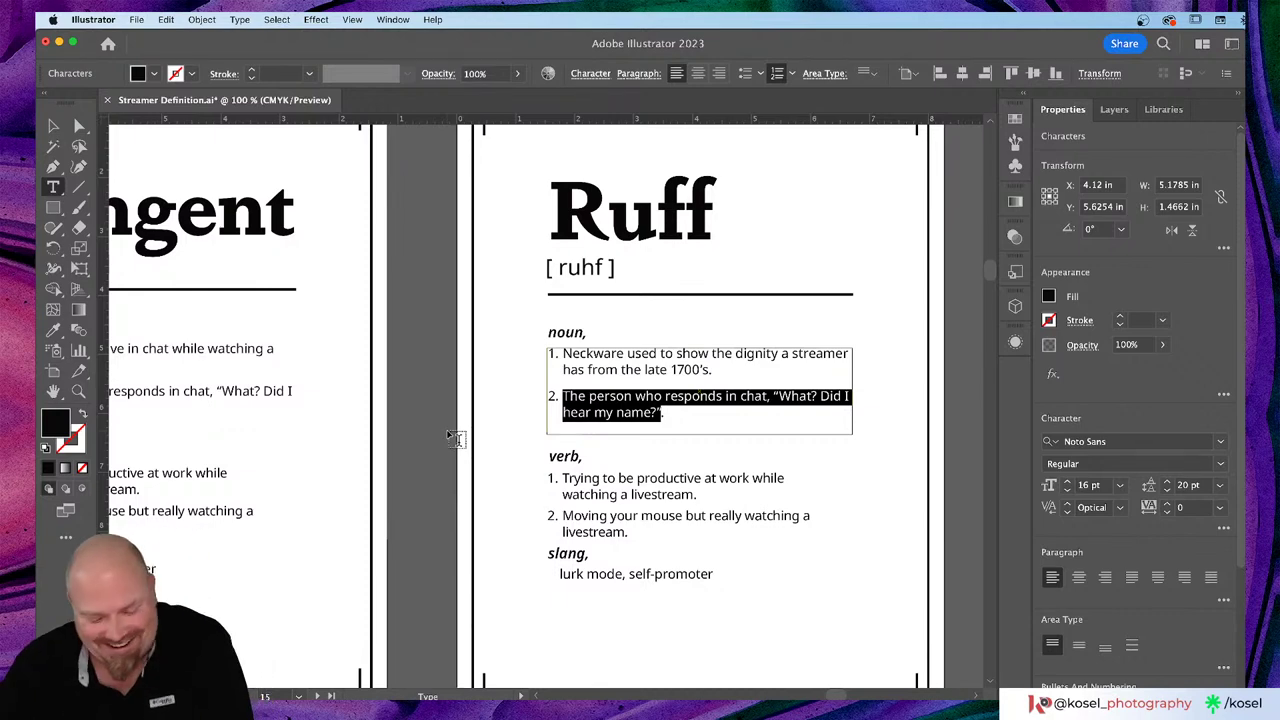
Step: Switch to Chrome and show the published work on the account's own Behance profile
key("super+Tab")
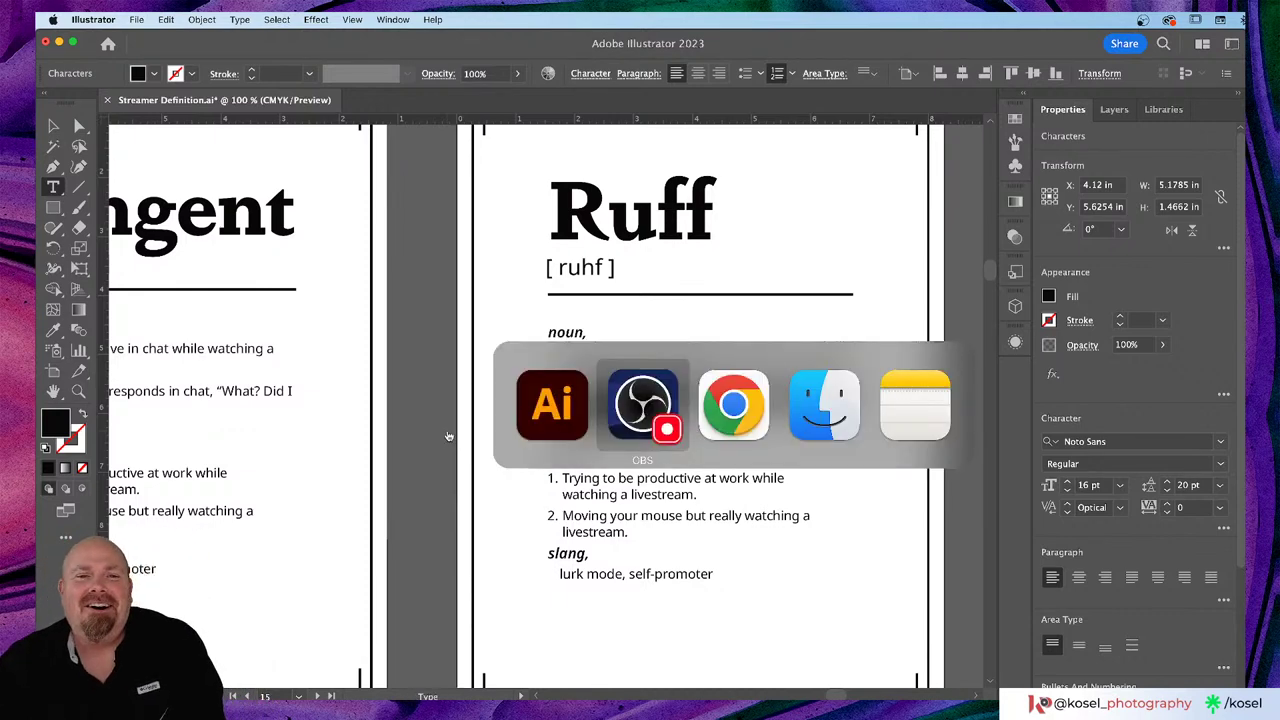
key("super+Tab")
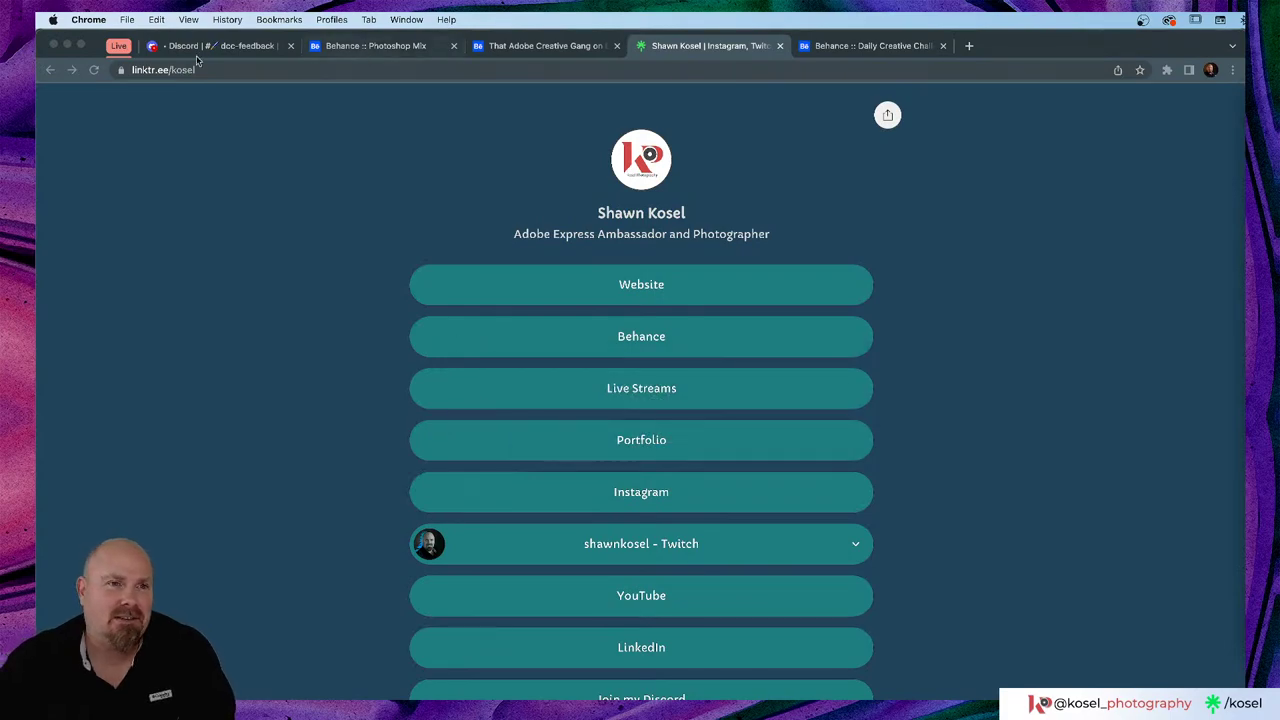
left_click(203, 47)
left_click(405, 47)
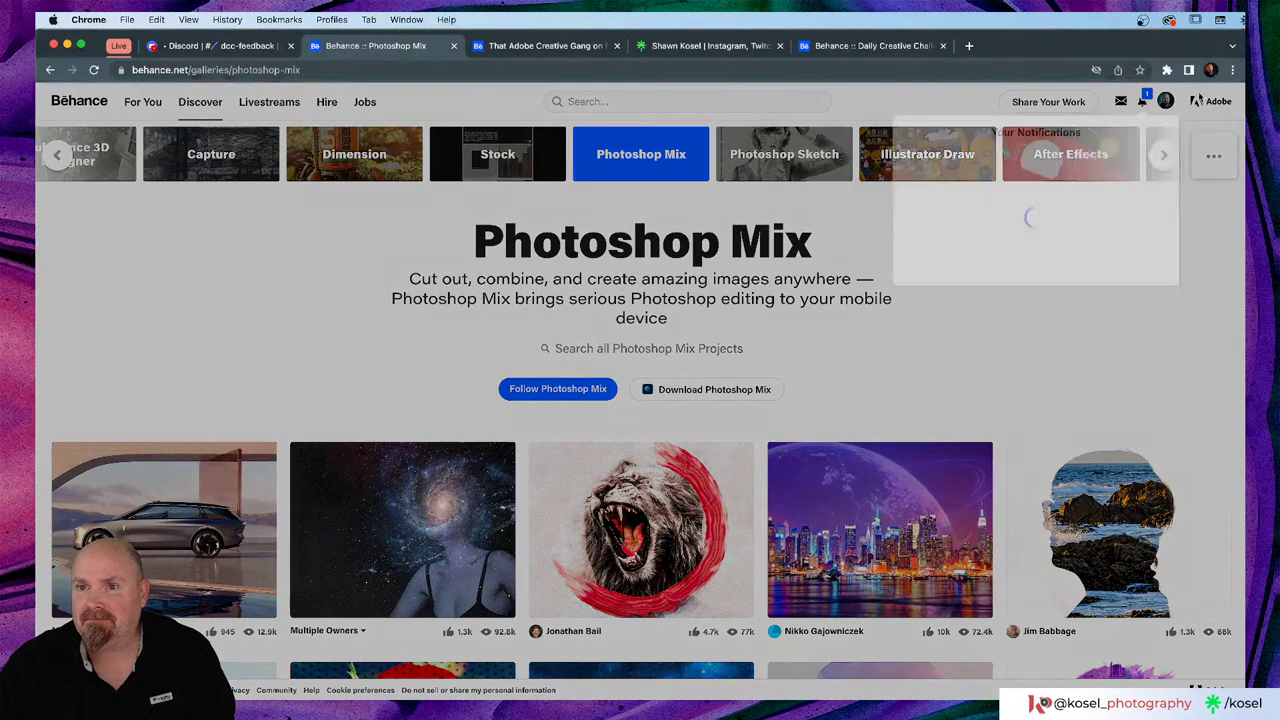
left_click(1165, 101)
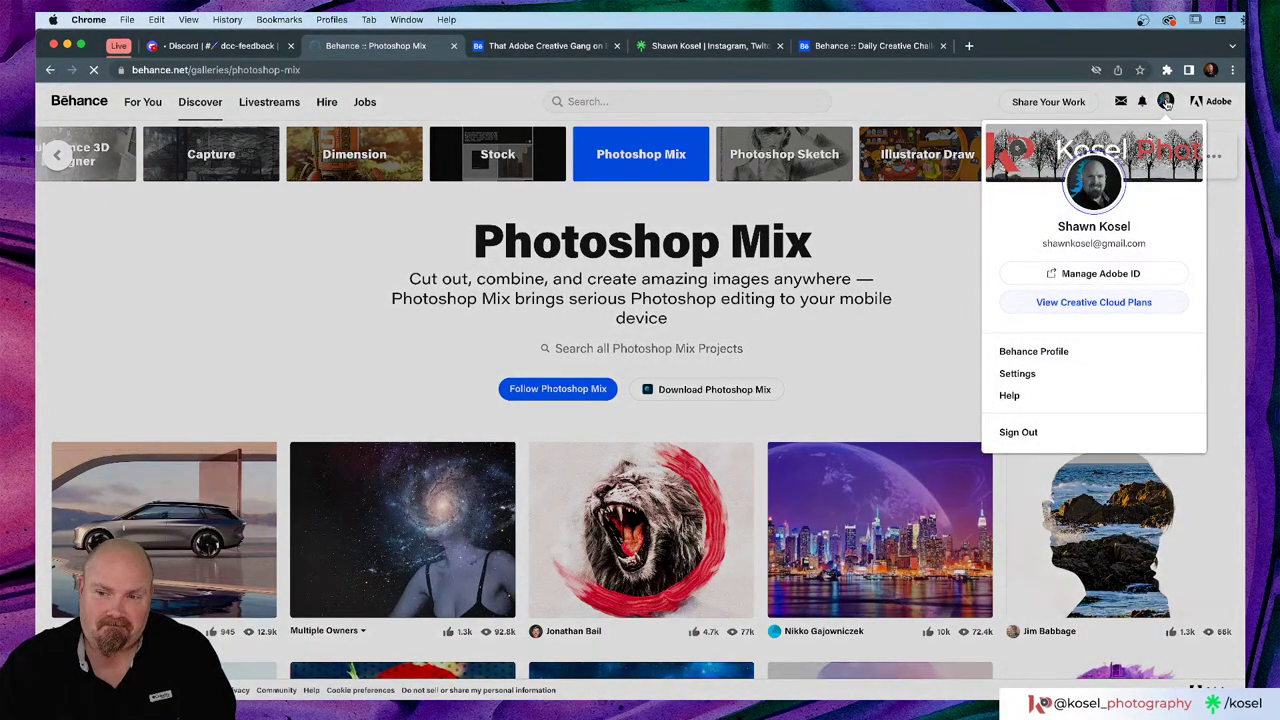
left_click(1033, 351)
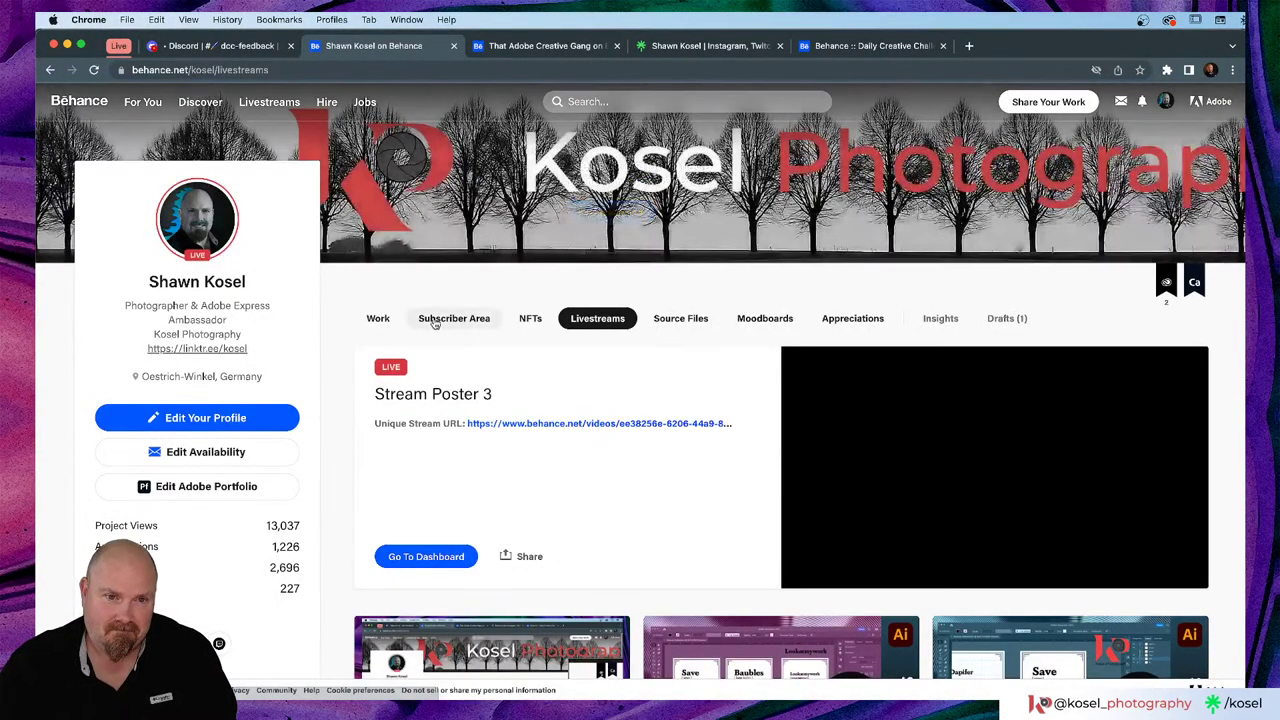
left_click(370, 321)
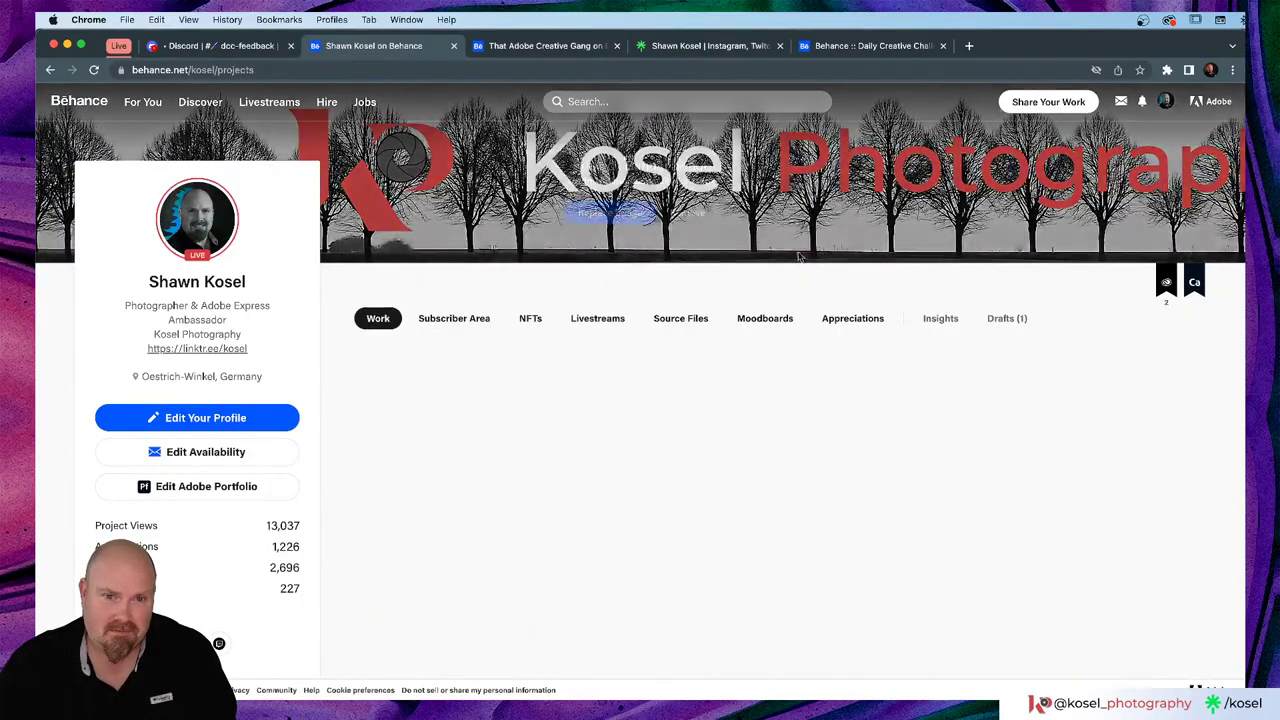
Step: Open the Live Stream Projects project from the profile's work and view "the Ruff & Goat Tails" artwork enlarged
scroll(795, 260, "down", 5)
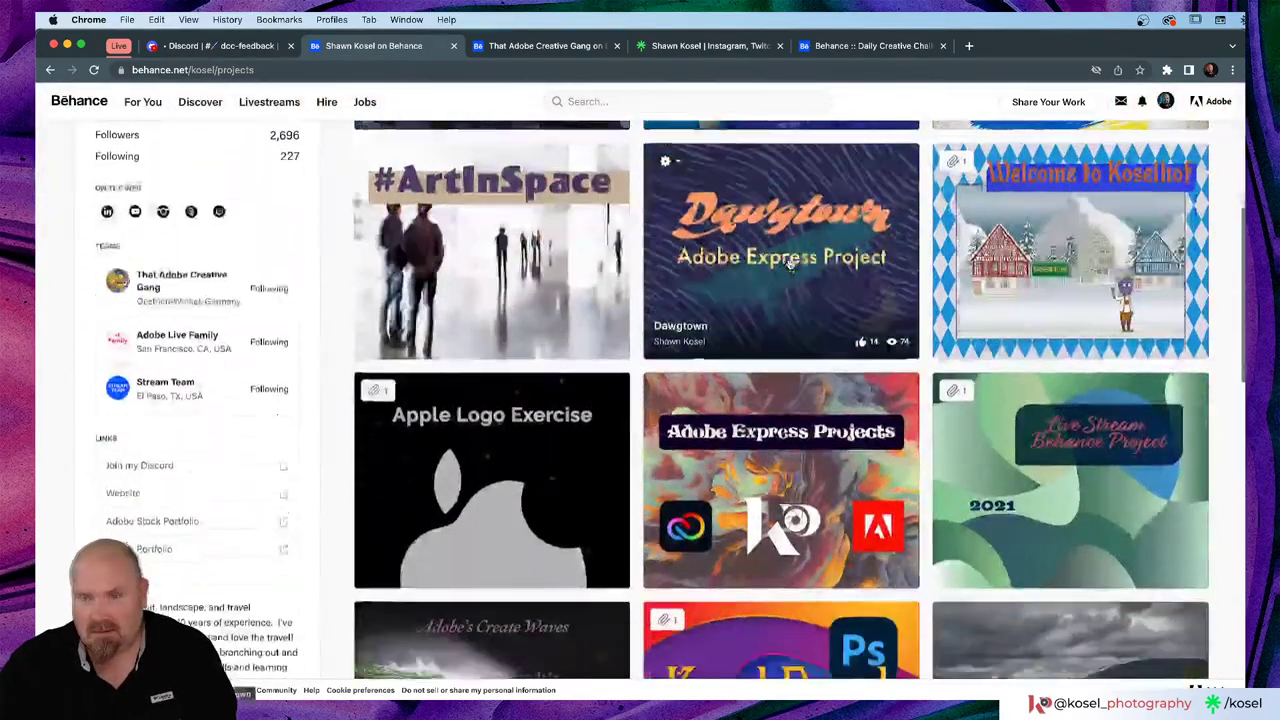
left_click(1122, 458)
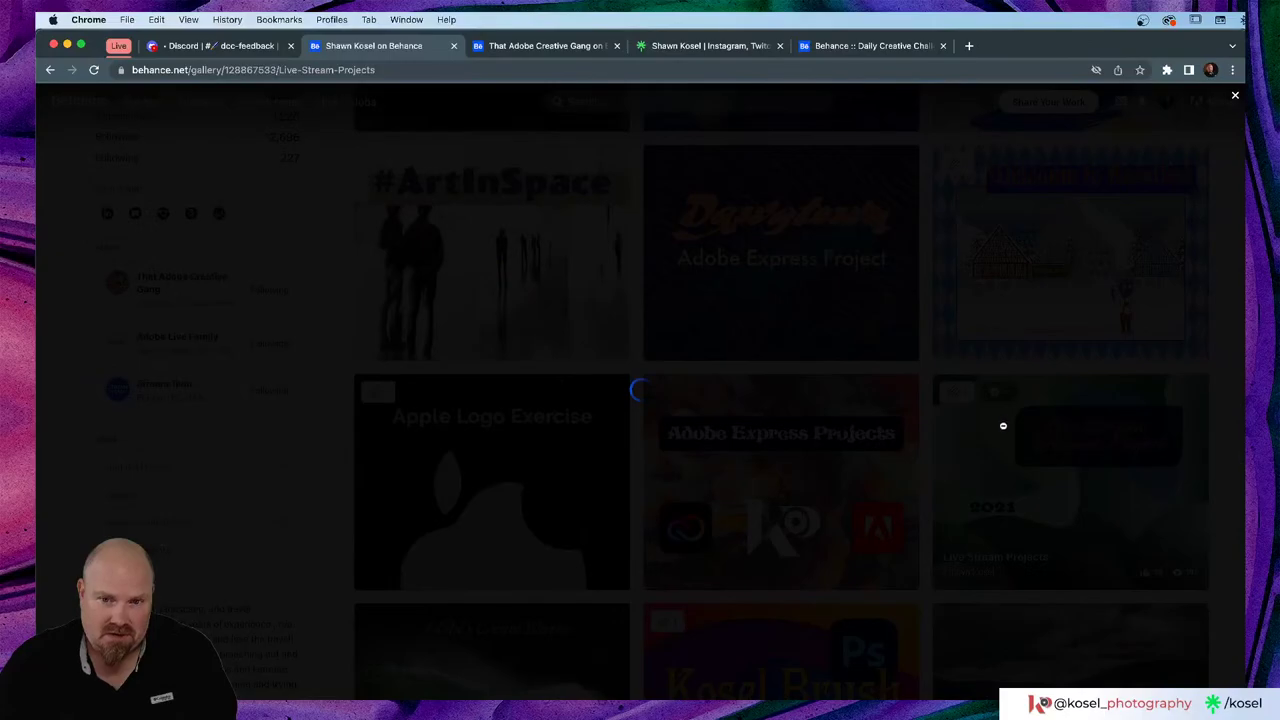
scroll(733, 410, "down", 5)
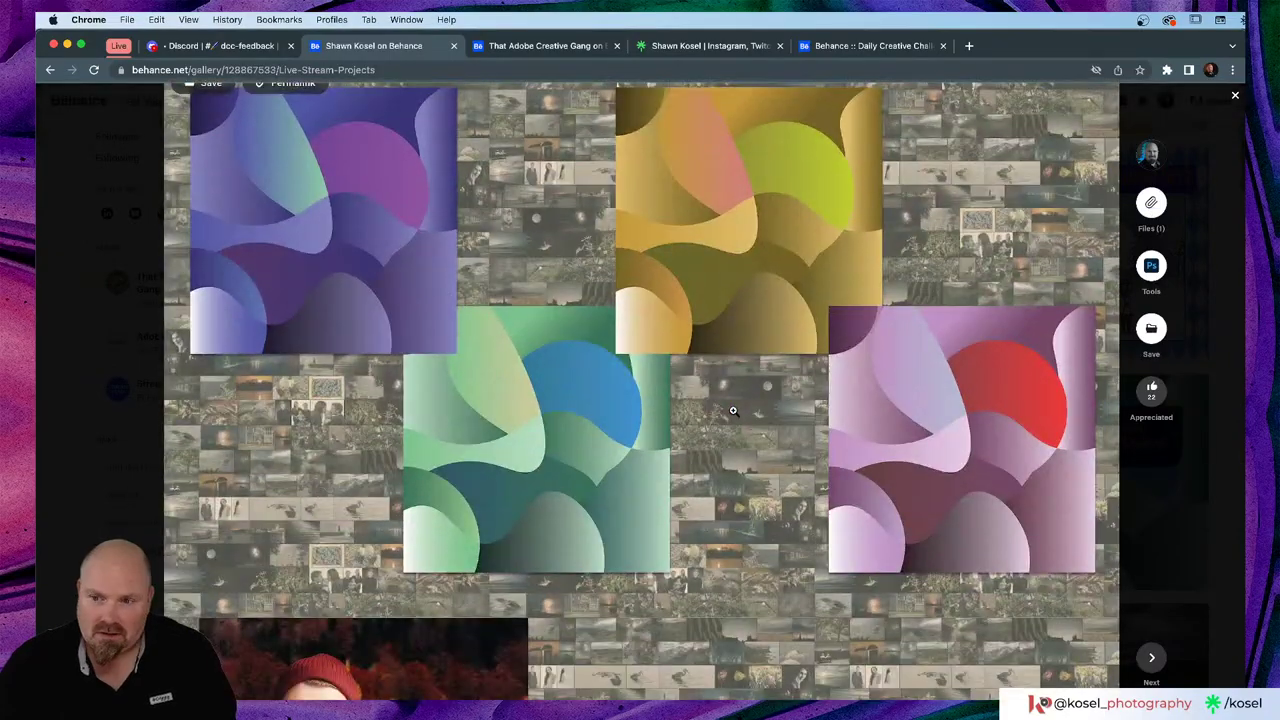
scroll(733, 410, "down", 15)
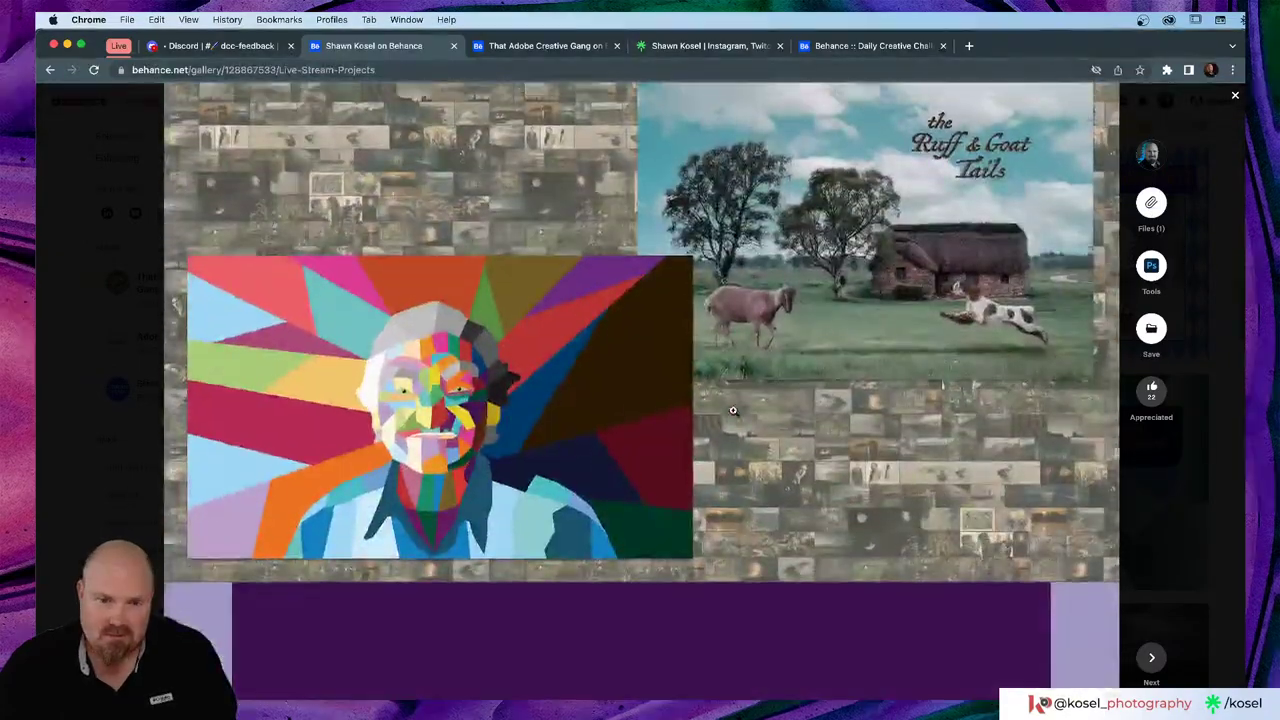
left_click(889, 252)
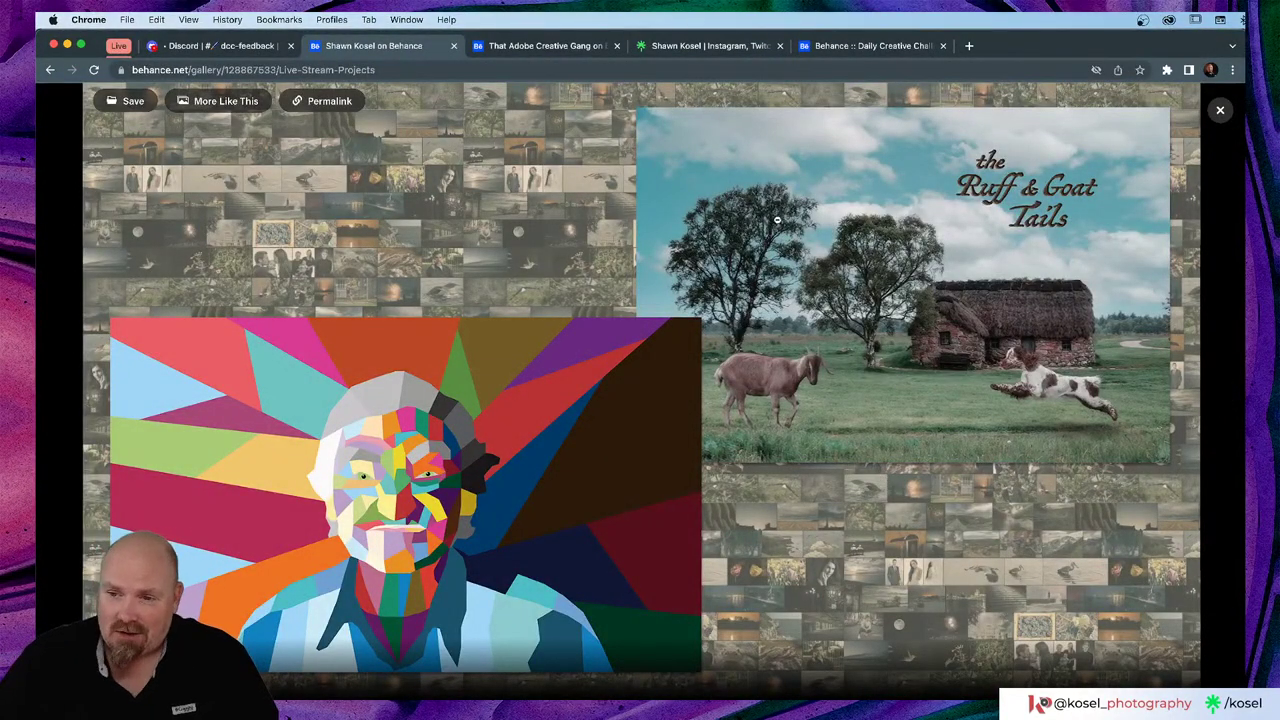
left_click(840, 362)
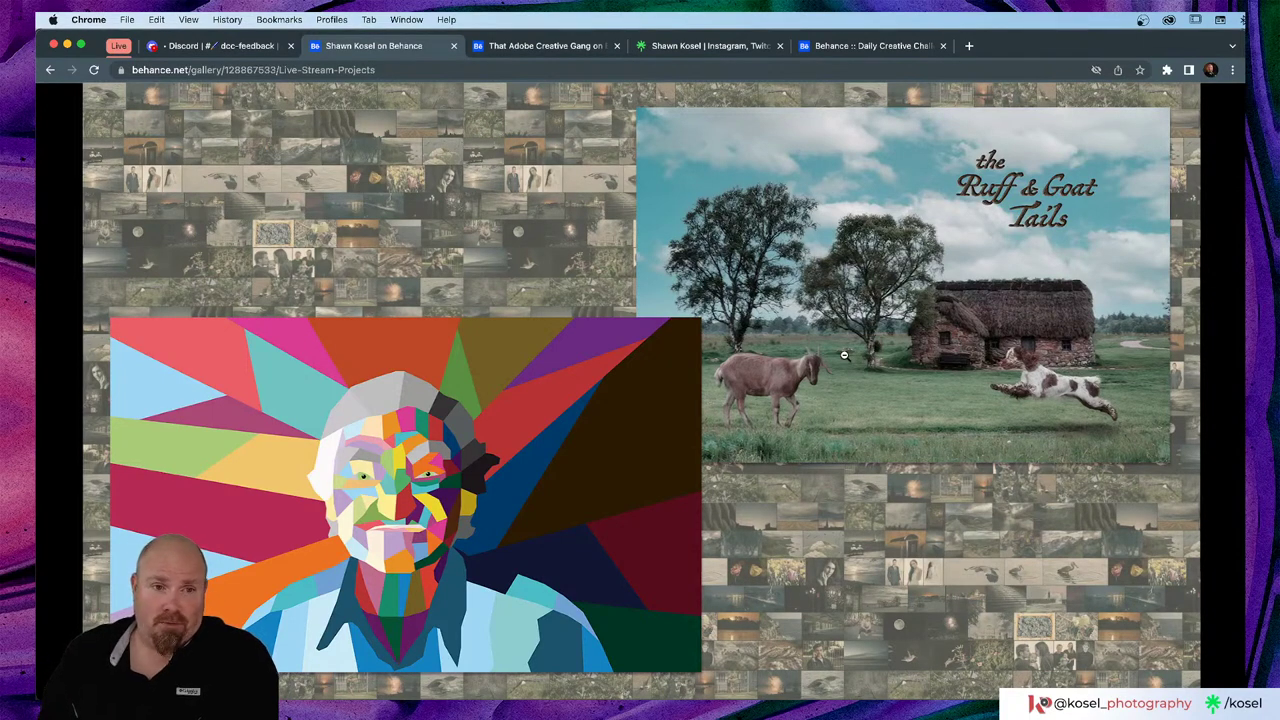
mouse_move(576, 214)
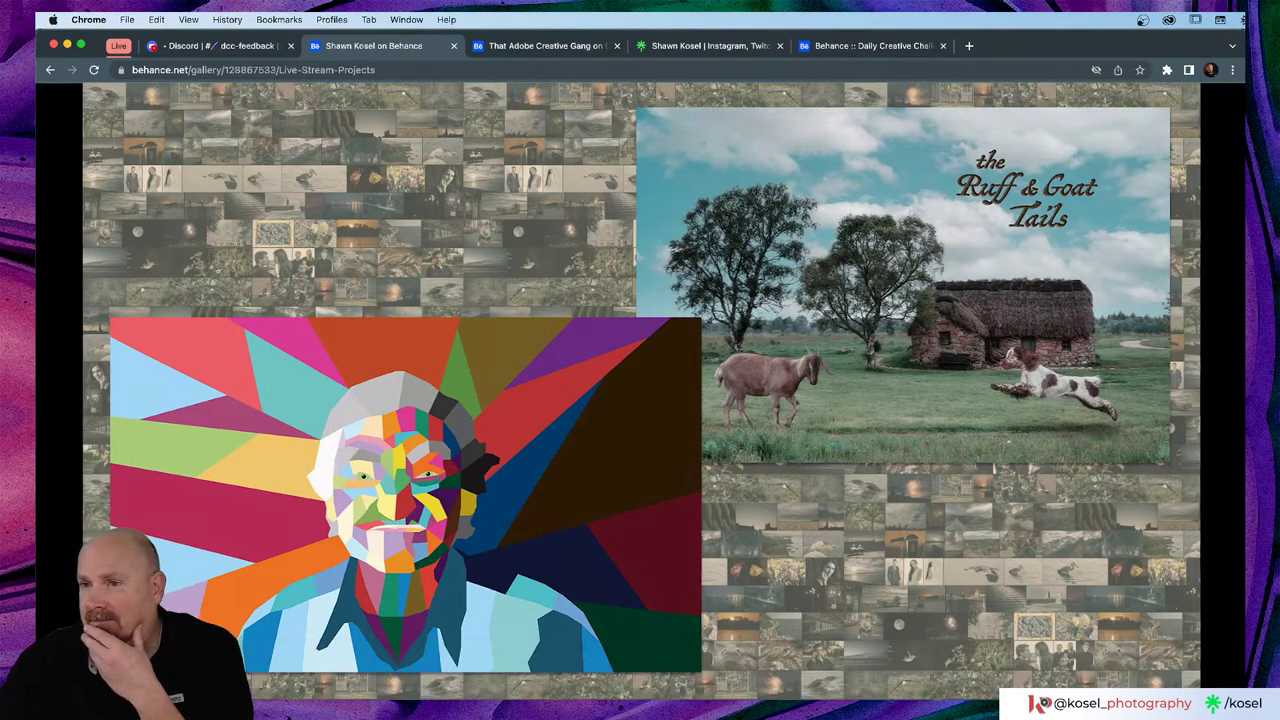
Step: Switch to Finder and preview the portrait with the ruff collar, "WhatsApp Image 2021-09-21 at 5.15.11 PM-Enhanced.jpg", in a larger window beside the Behance artwork
key("super+Tab")
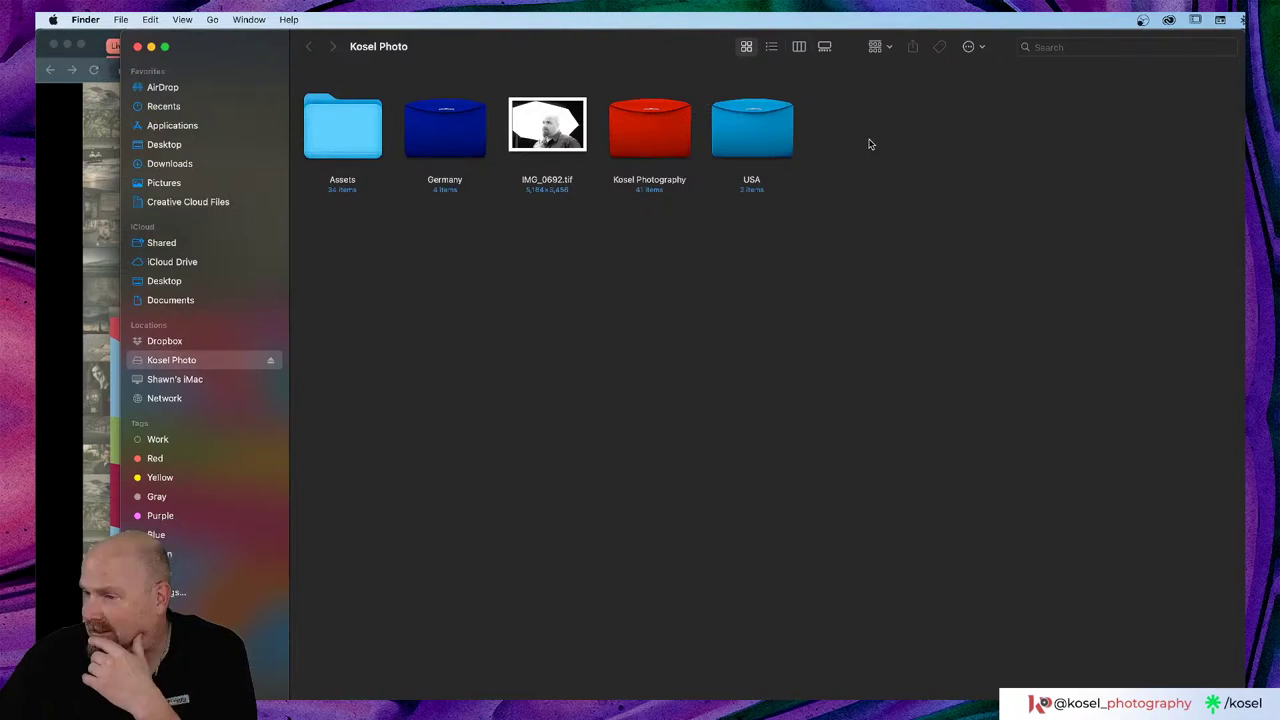
key("super+w")
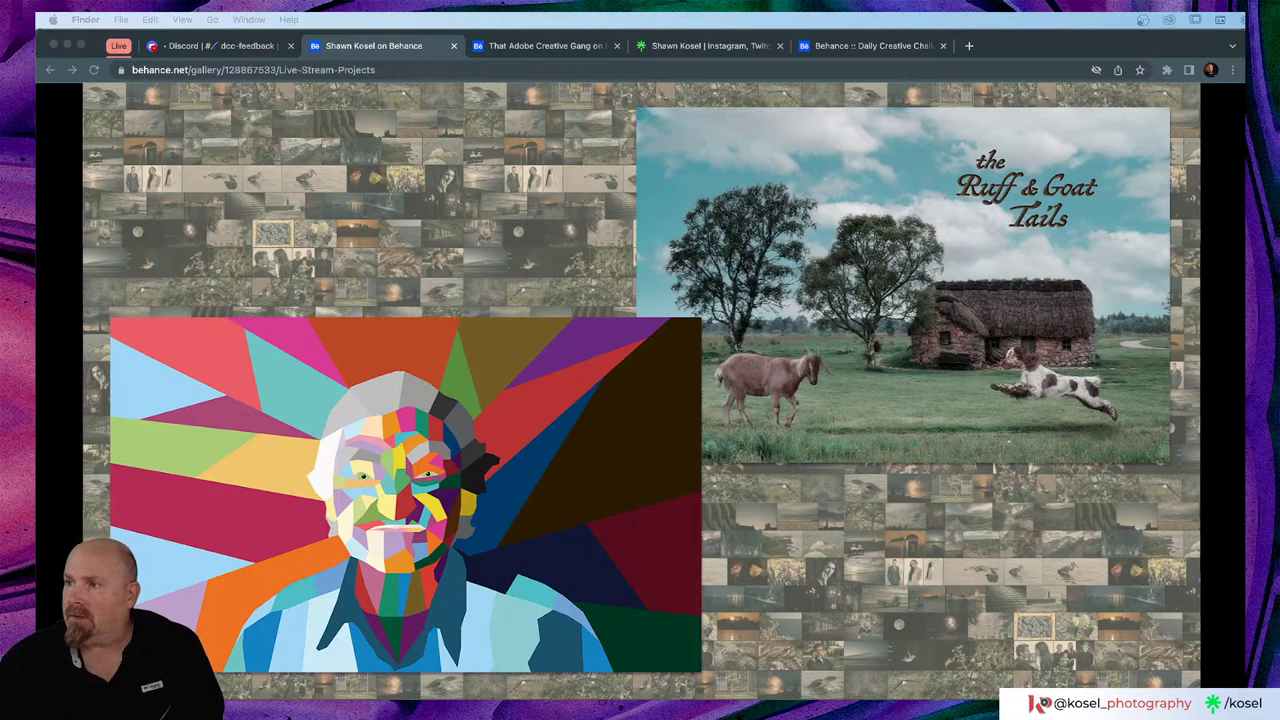
key("space")
left_click_drag(1006, 537, 712, 487)
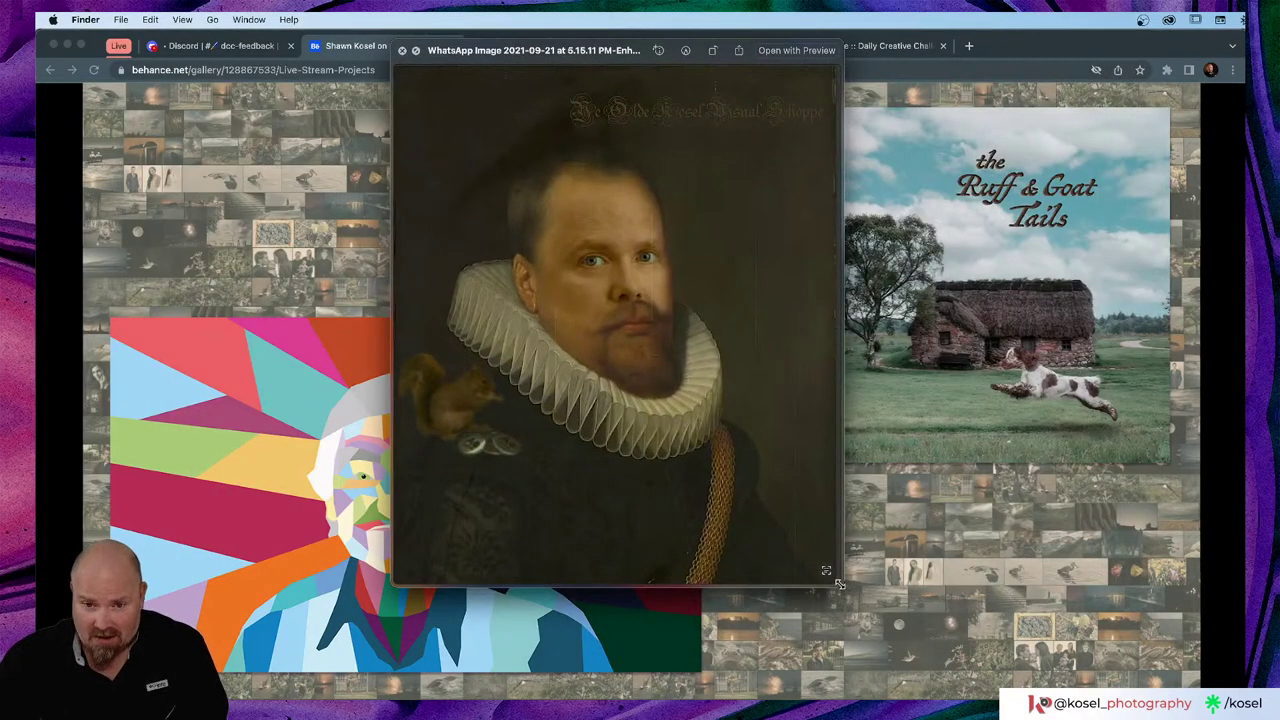
left_click_drag(840, 586, 896, 638)
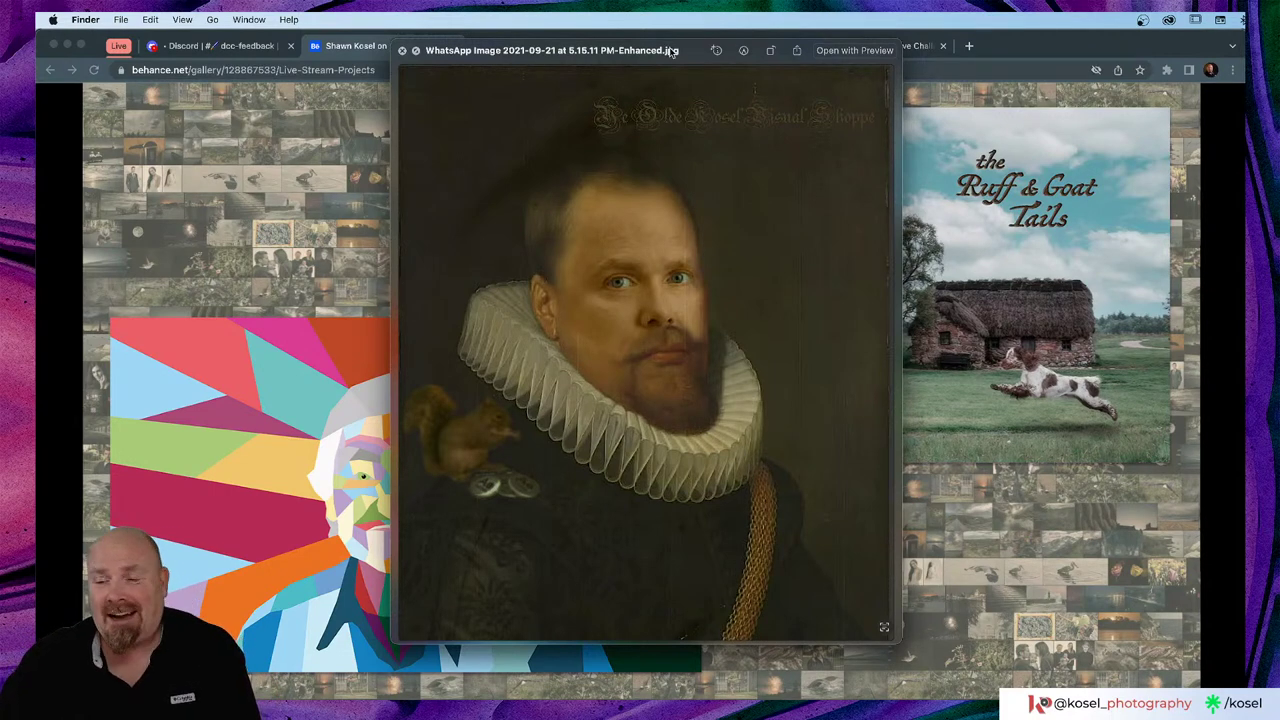
left_click_drag(672, 52, 522, 54)
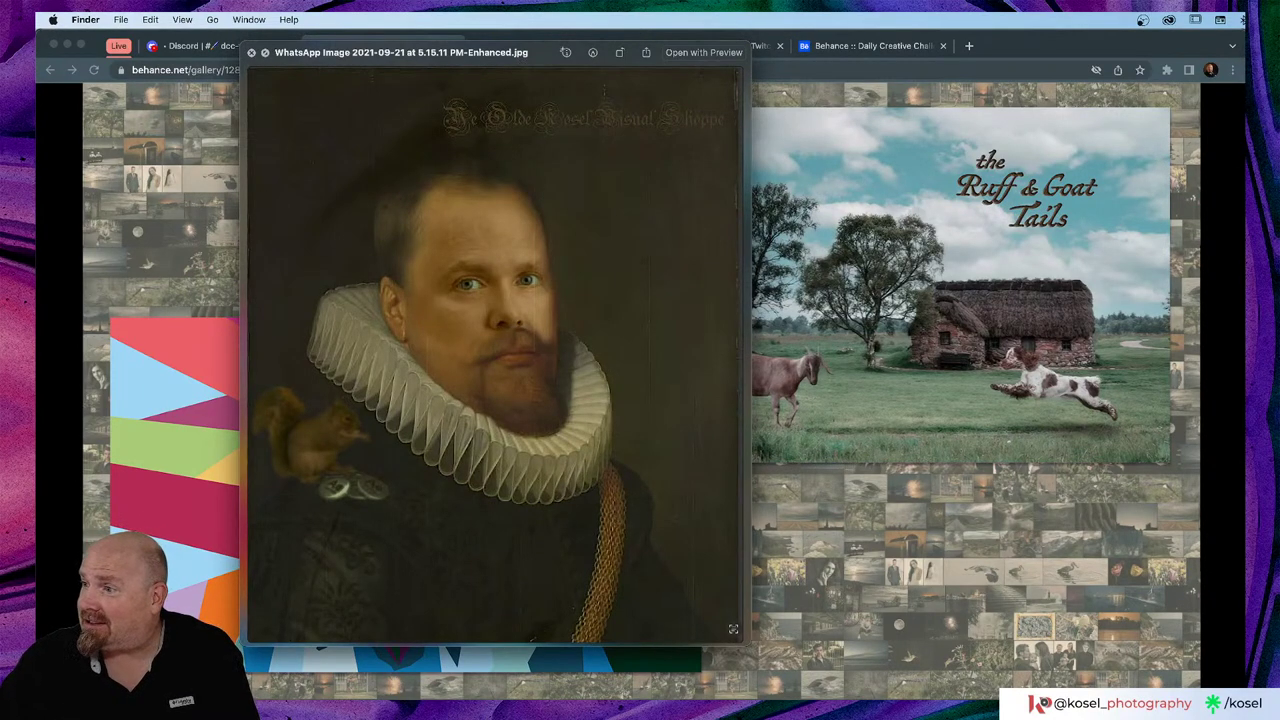
key("Down")
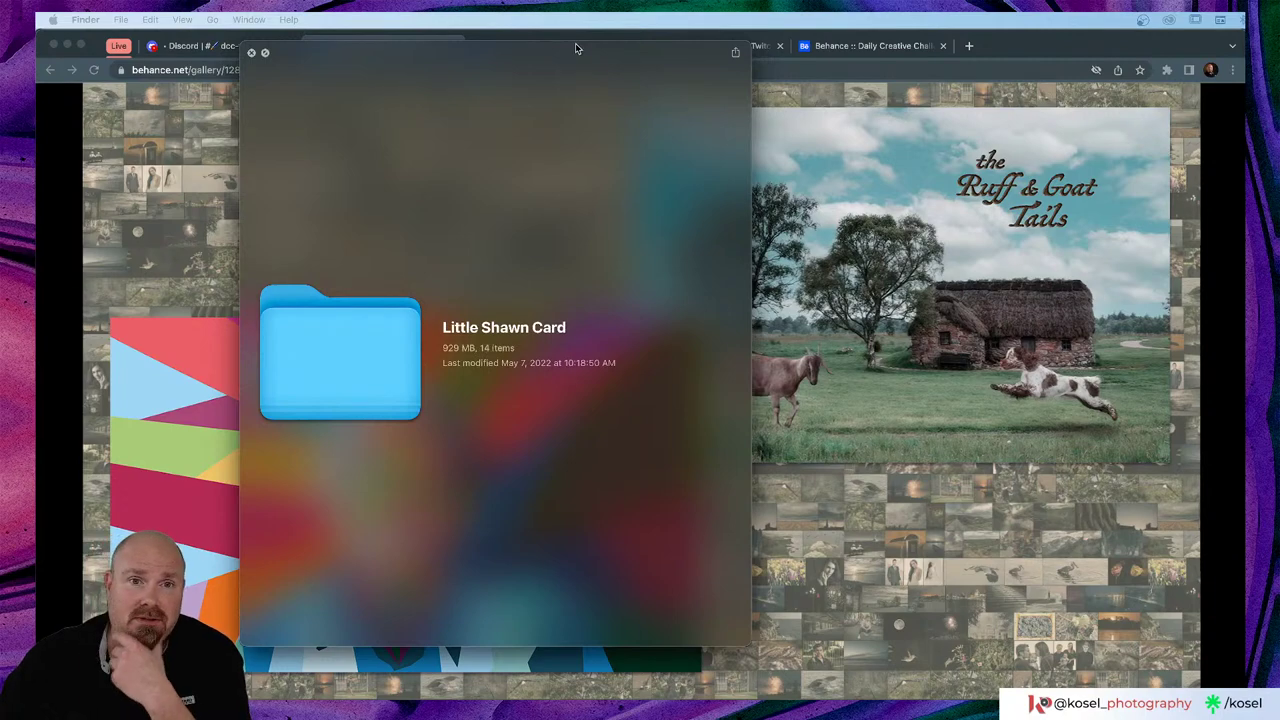
Step: Preview the ruff and goatie merch poster, "WhatsApp Image 2021-09-21 at 5.15.10 PM-Enhanced.jpg", in a slightly reduced window, and close the preview
key("space")
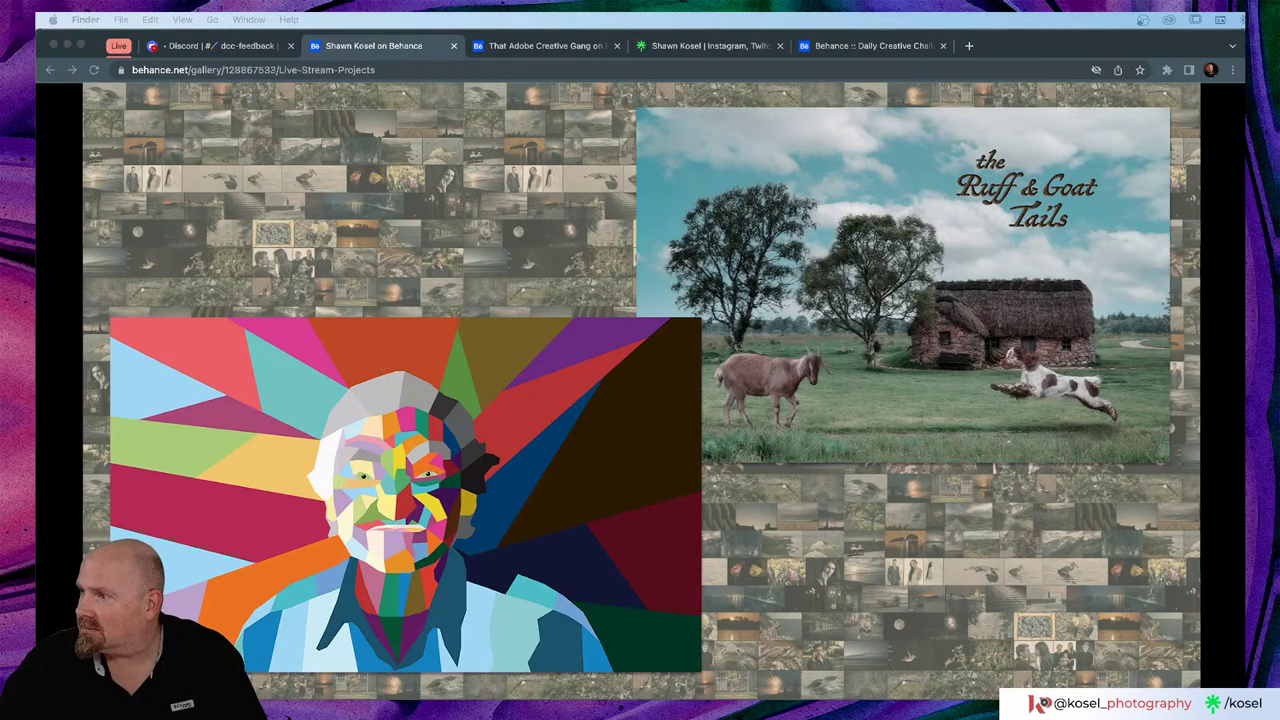
key("space")
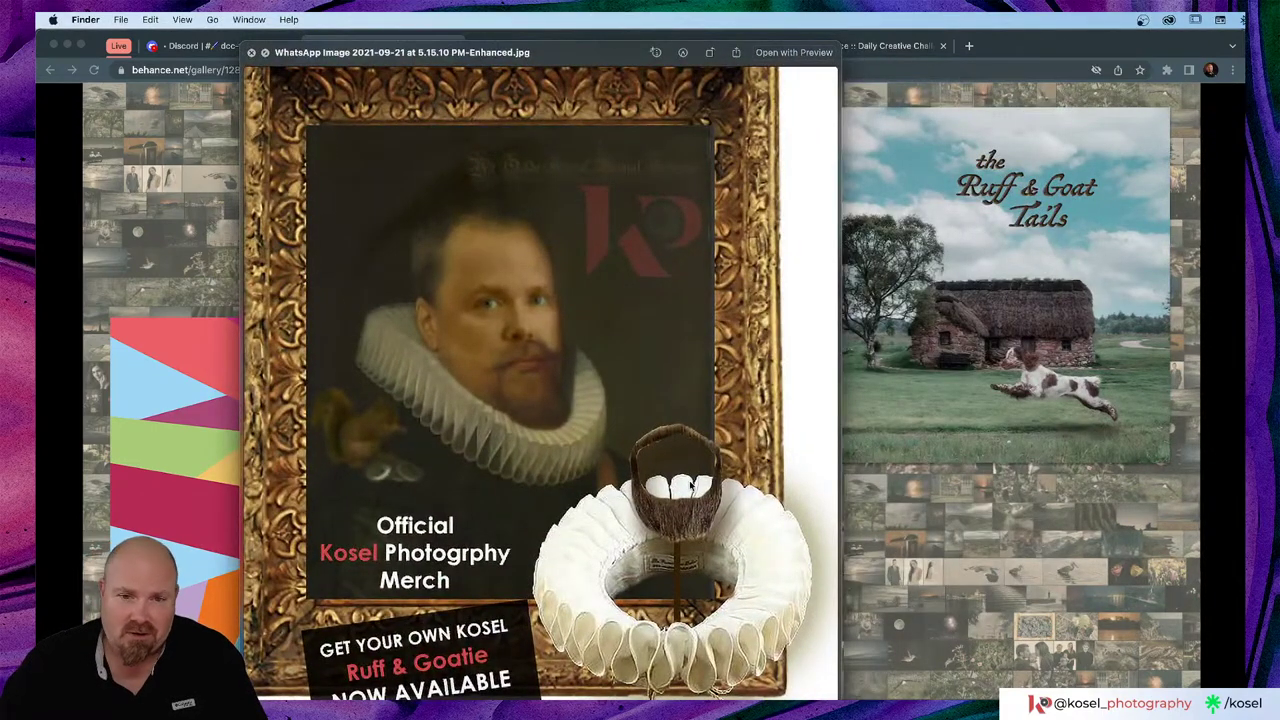
left_click_drag(836, 698, 792, 679)
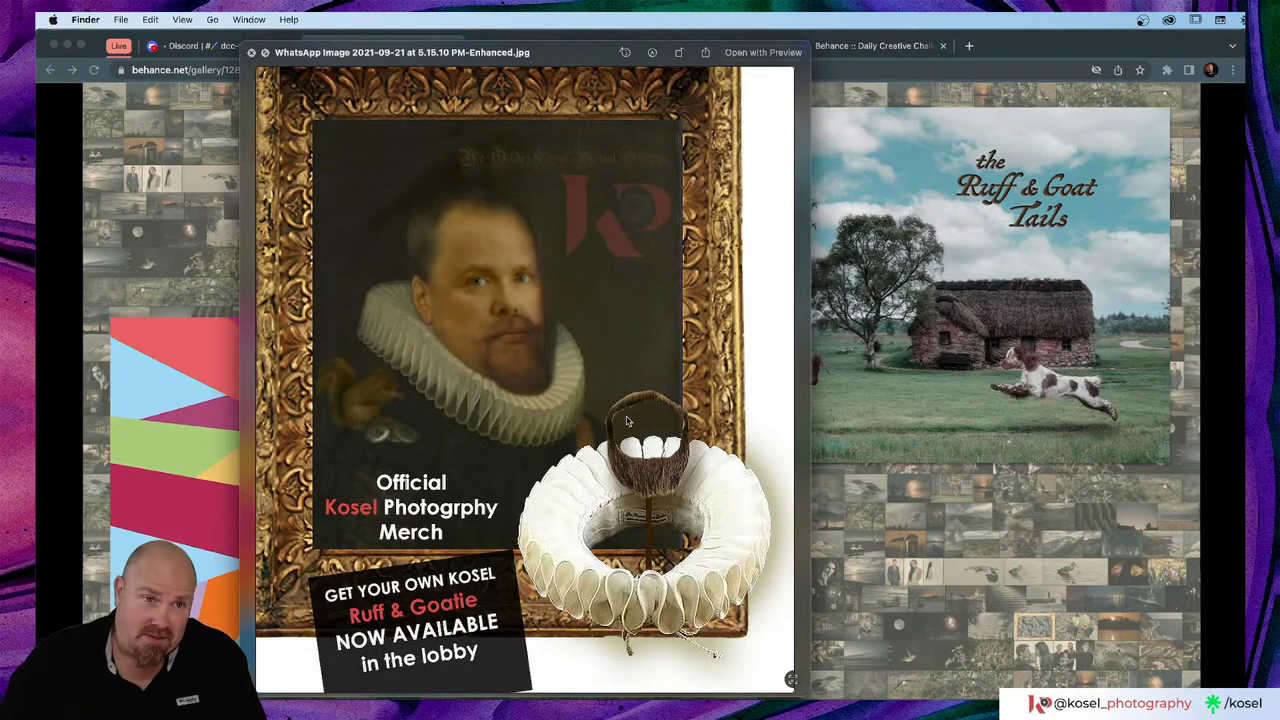
key("space")
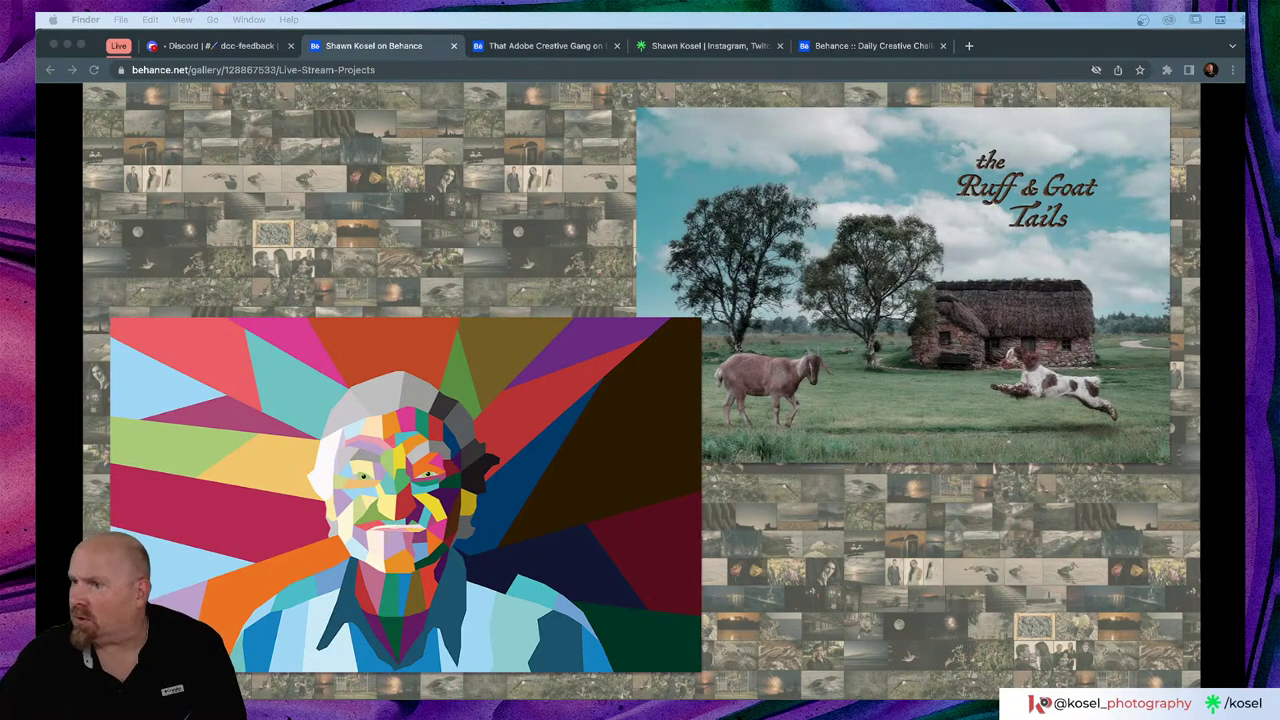
Step: Preview the PNG of the cartoon avatar wearing a ruff, bring the whole window into view, and close it
key("space")
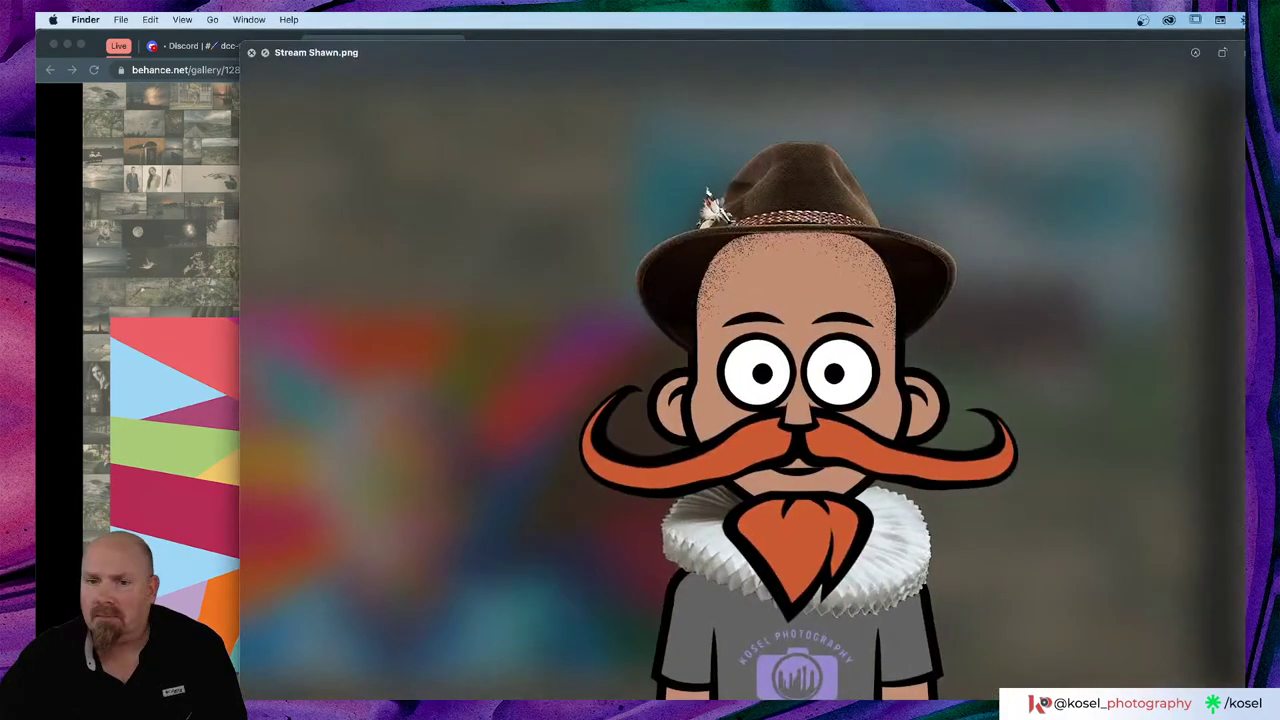
left_click_drag(1157, 55, 970, 24)
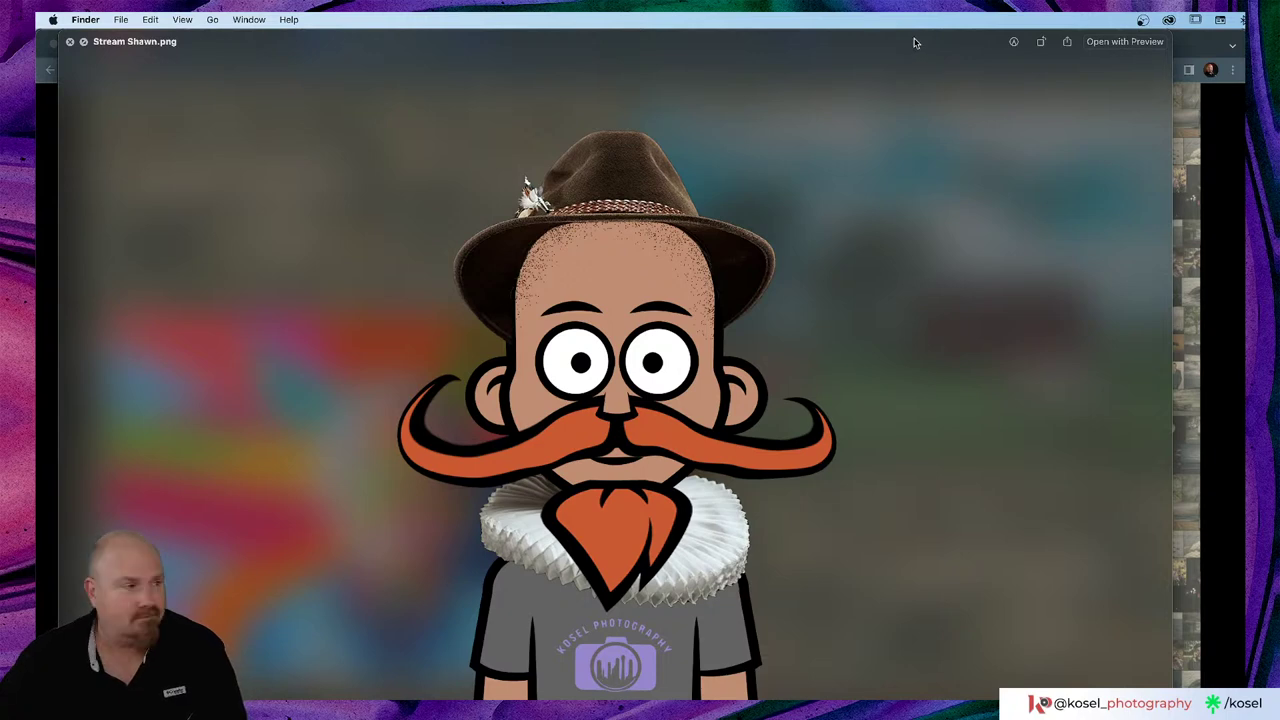
key("space")
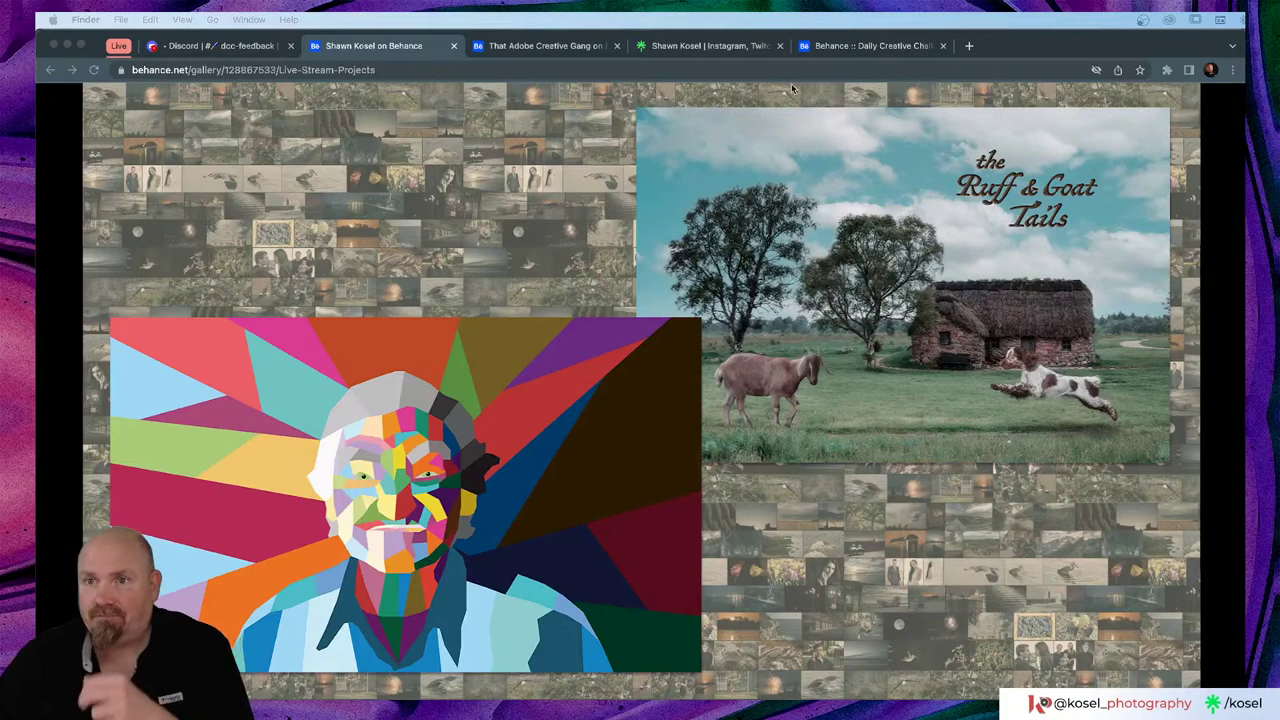
Step: Close the Live Stream Projects project on Behance and switch back to Illustrator
left_click(1201, 119)
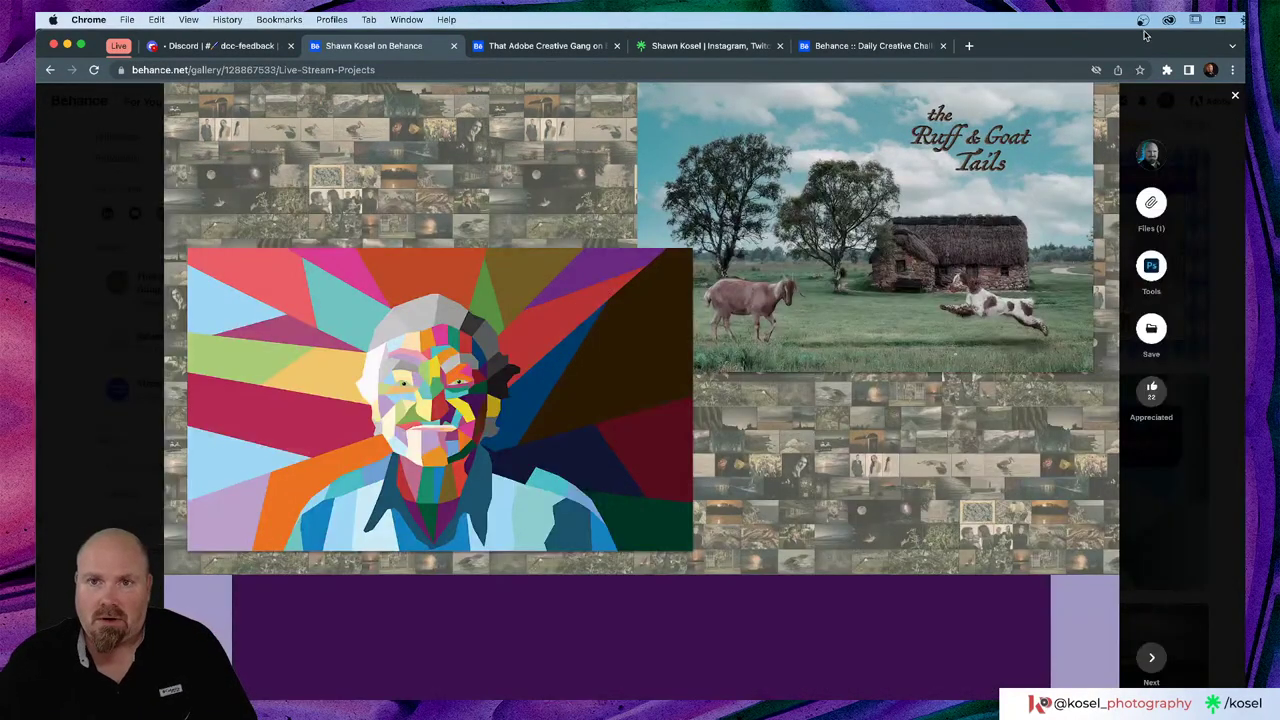
left_click(79, 386)
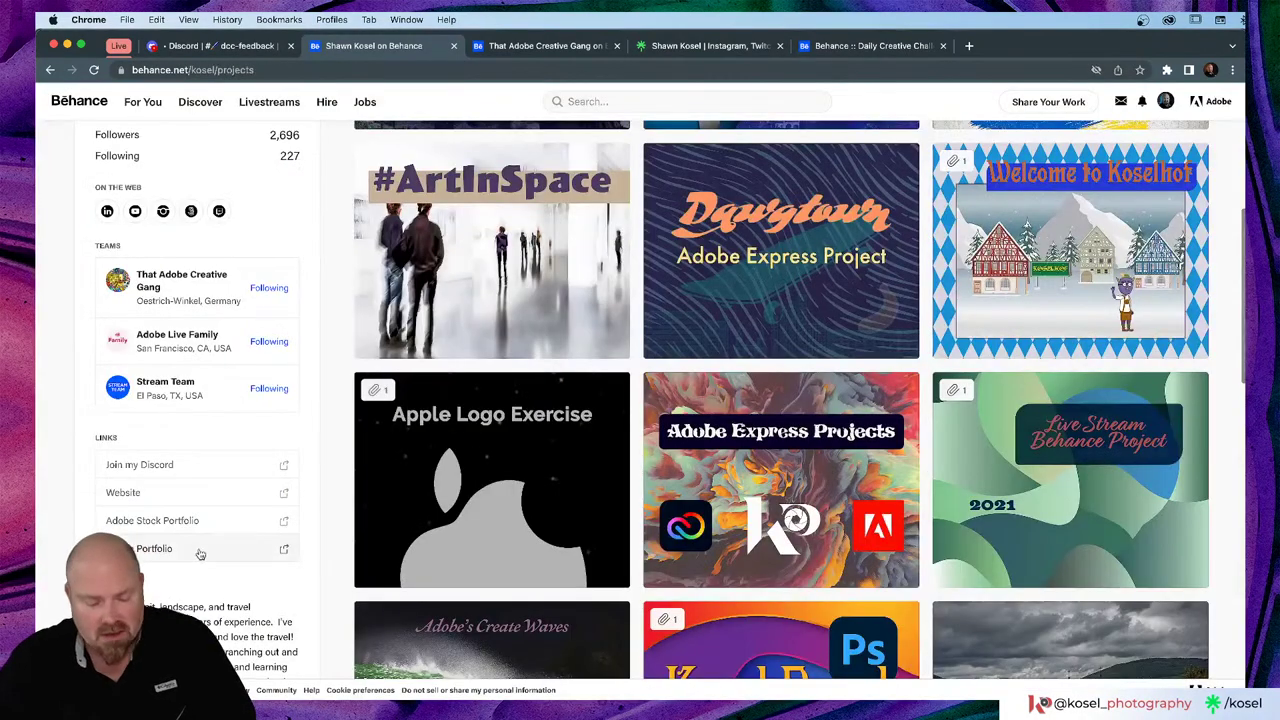
key("super+Tab")
key("super+Tab")
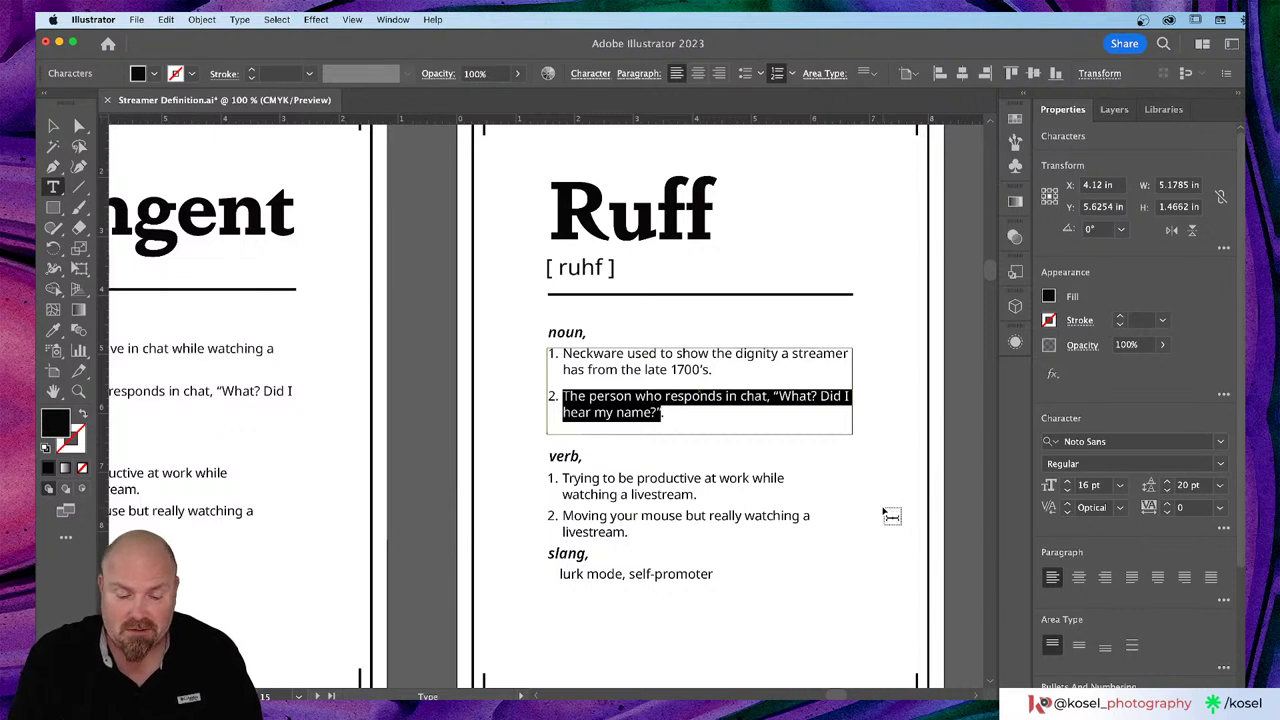
Step: Replace the selected second noun definition on the Ruff card with "UK pub (The Ruff and Goat)", keeping the final period
type("UK")
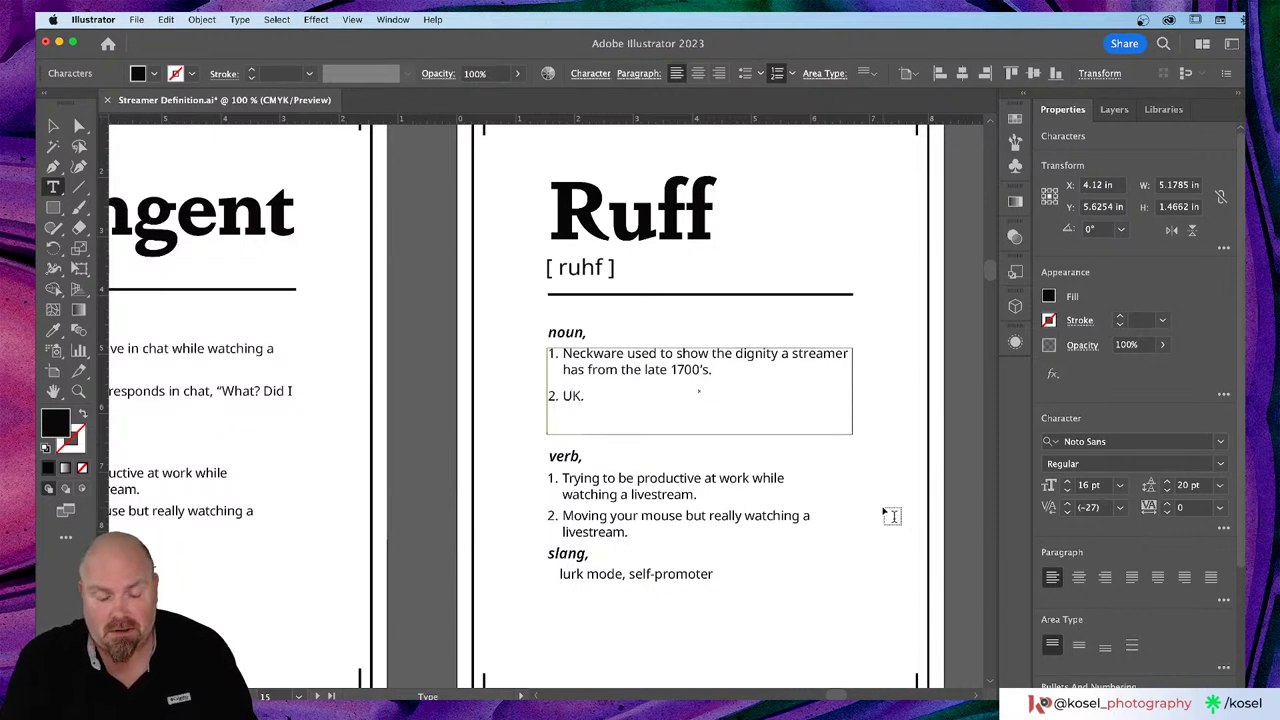
type(" pub")
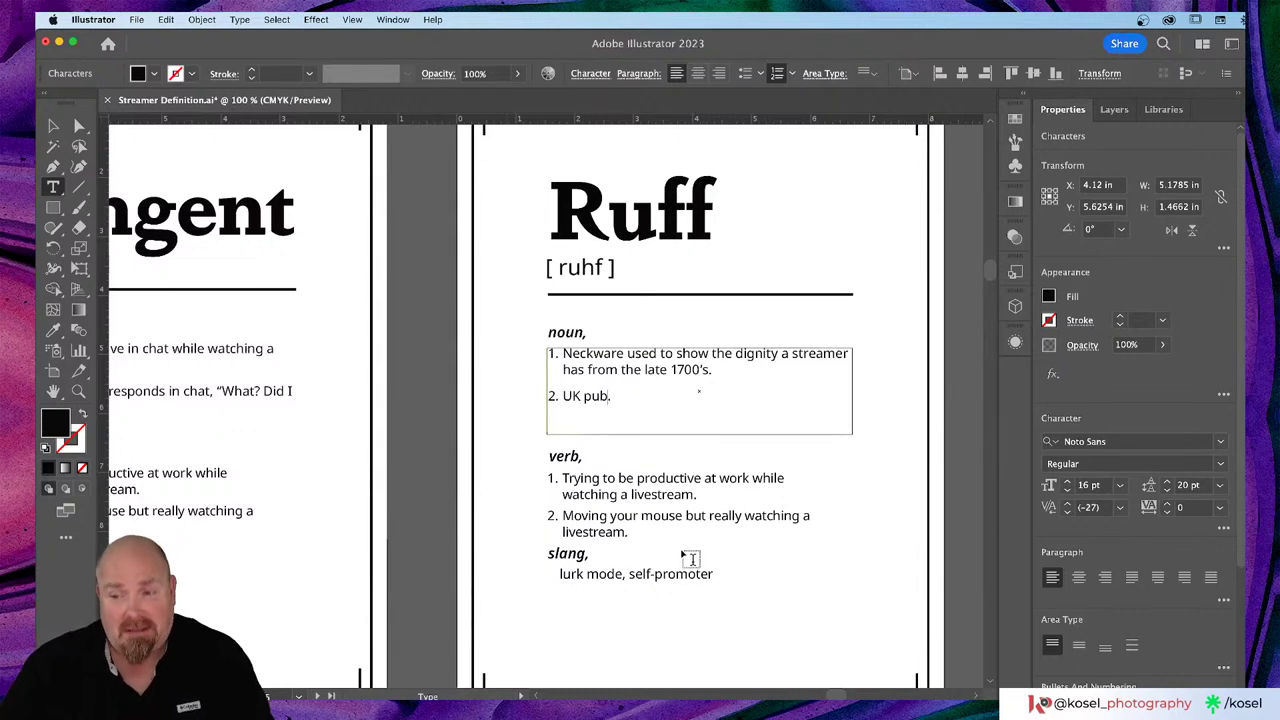
left_click(617, 526)
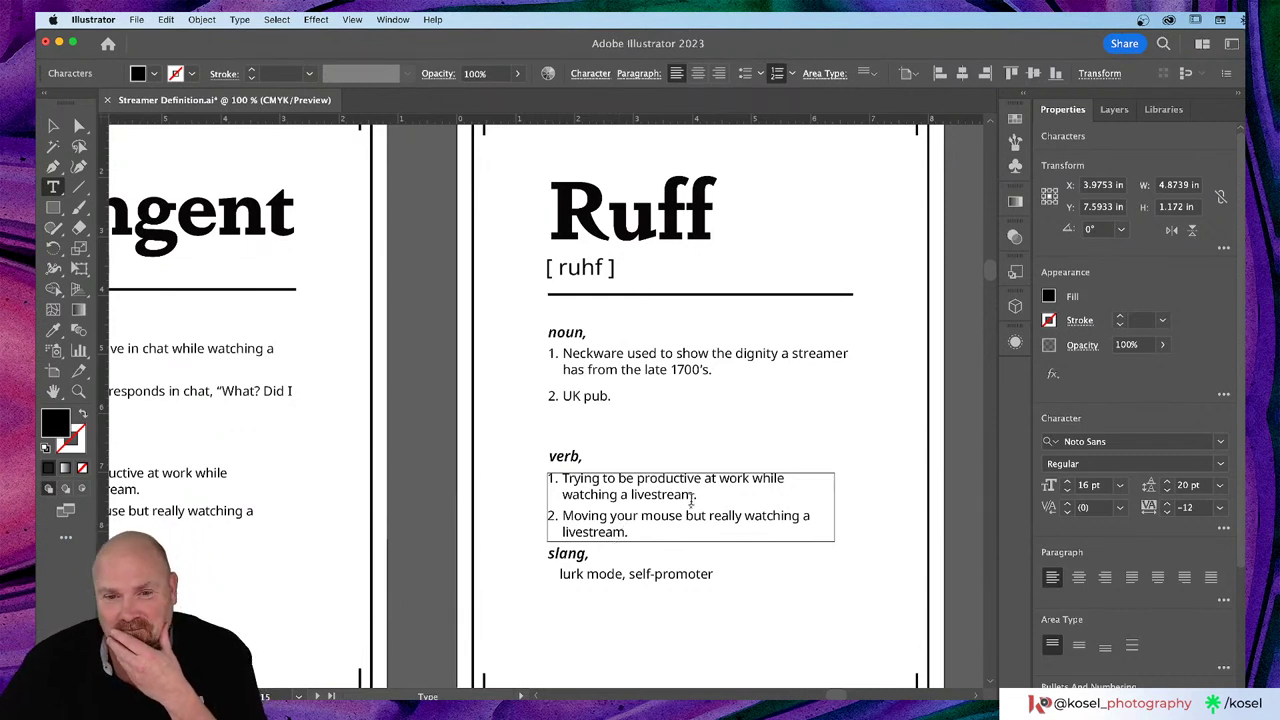
left_click_drag(694, 496, 561, 479)
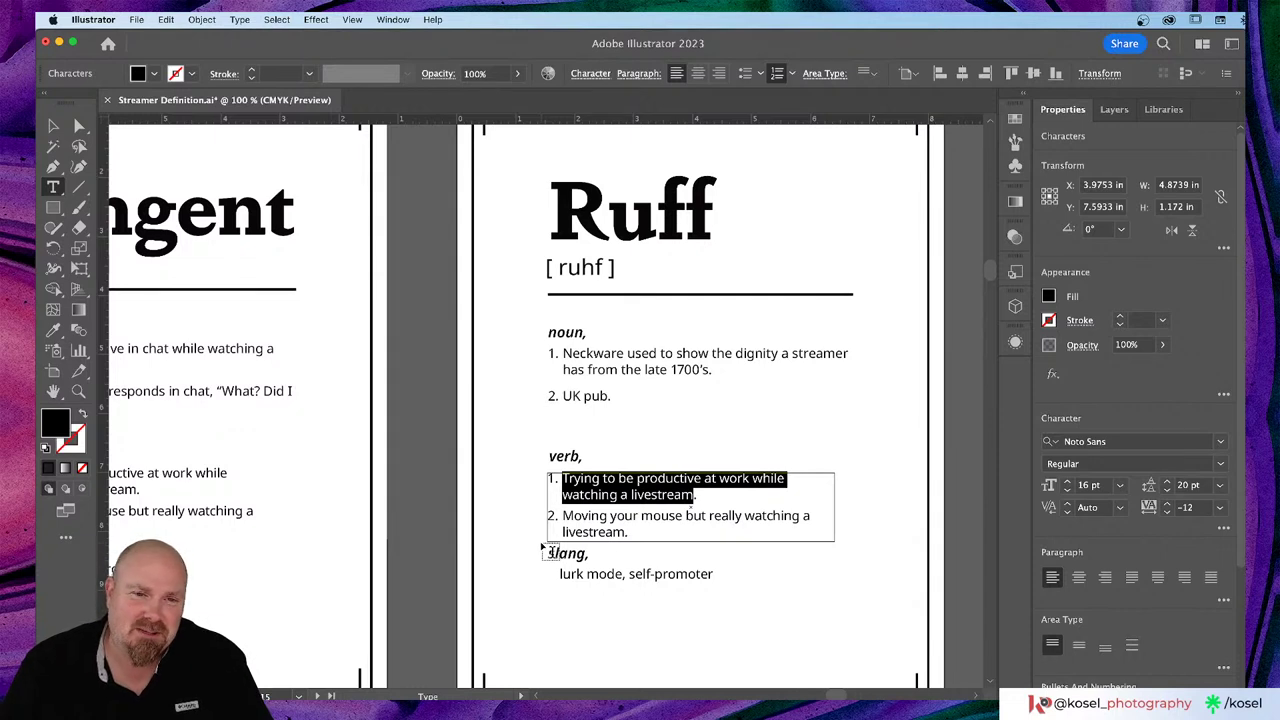
left_click(607, 396)
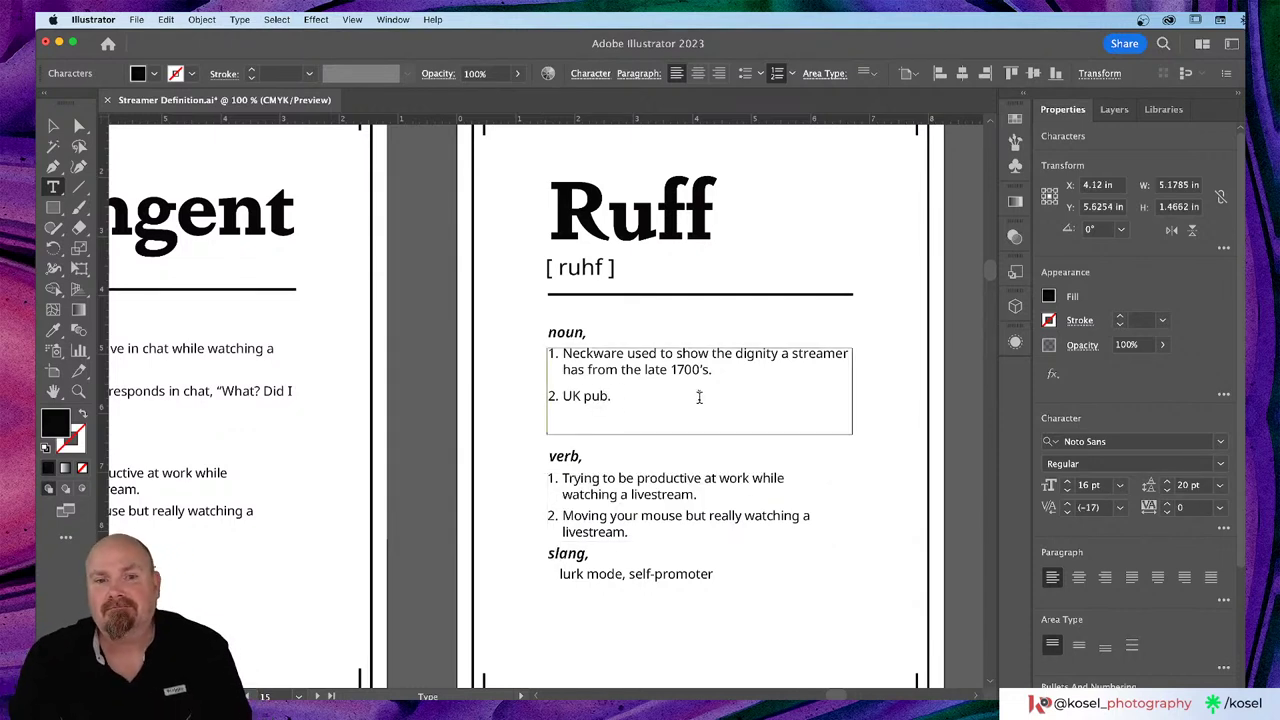
key("Left")
type("(T")
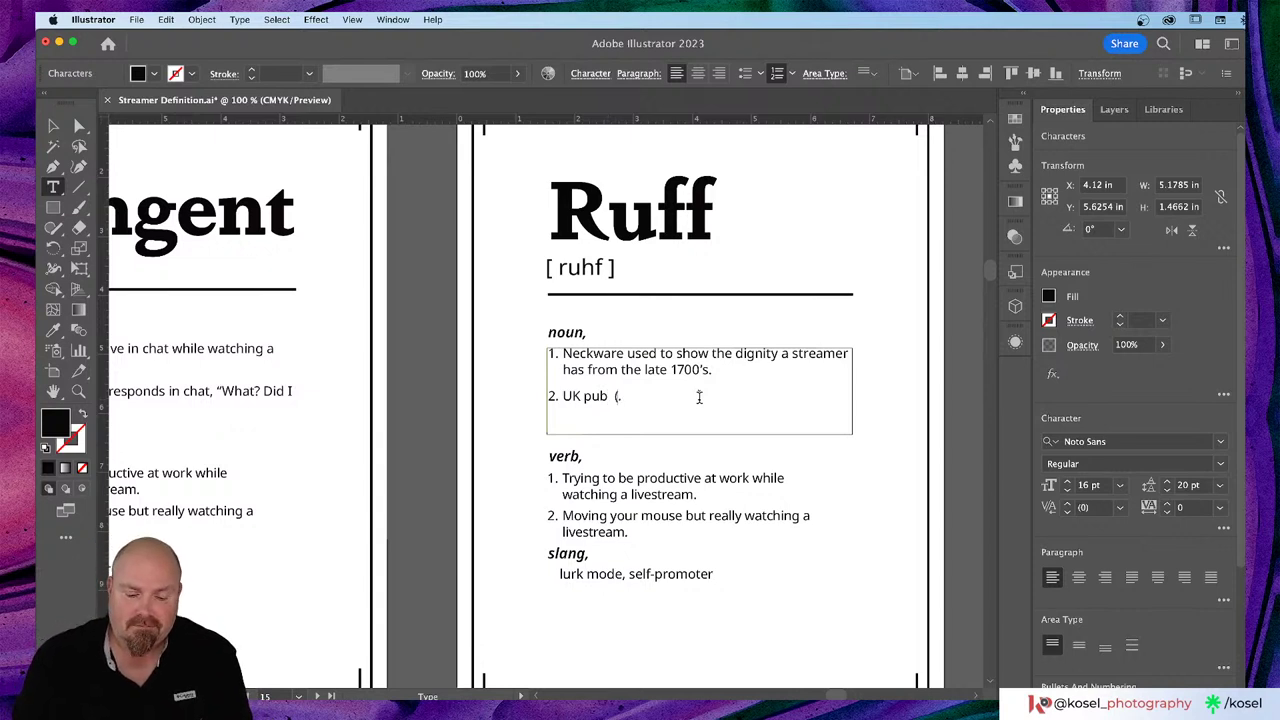
type("he Ruf")
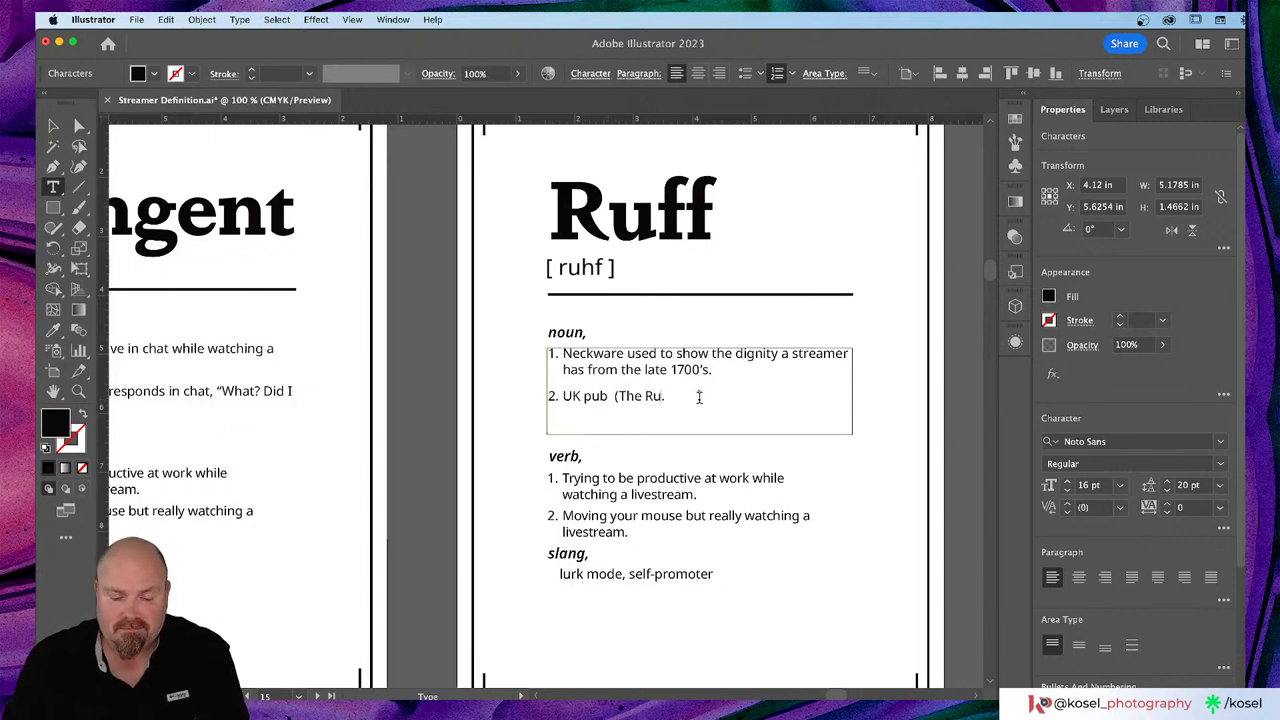
type("f and")
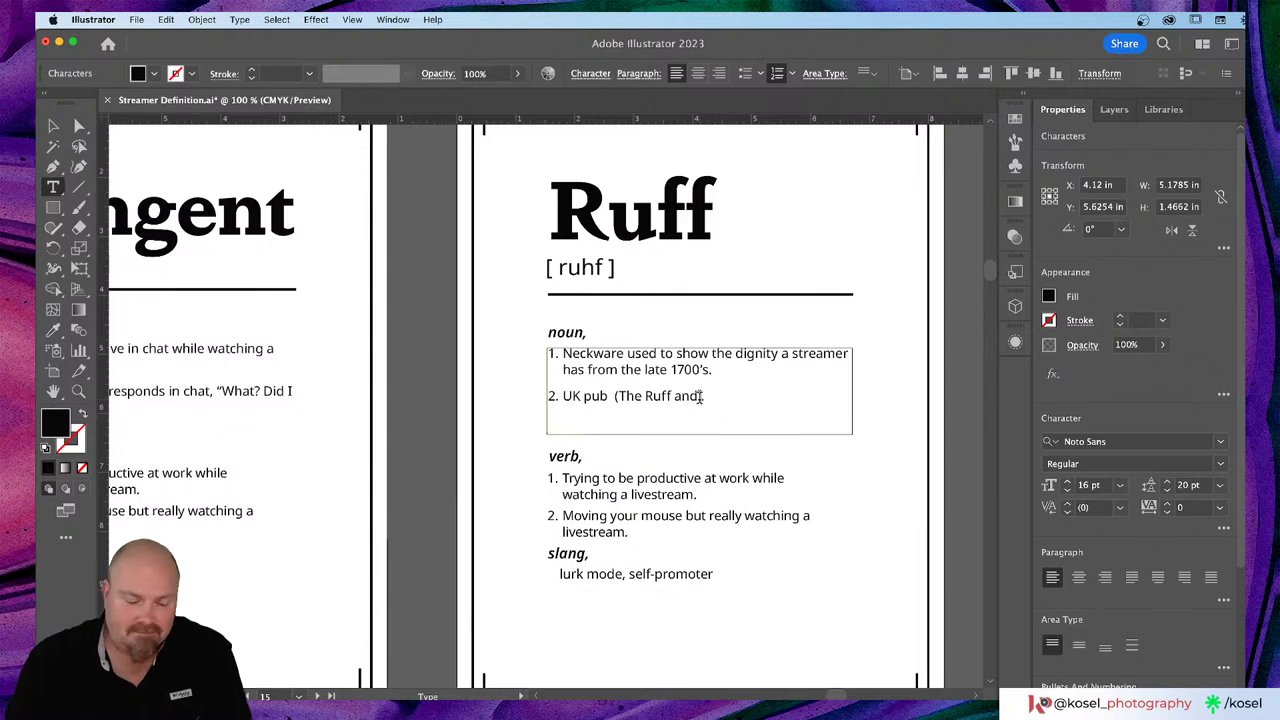
type(" Goat")
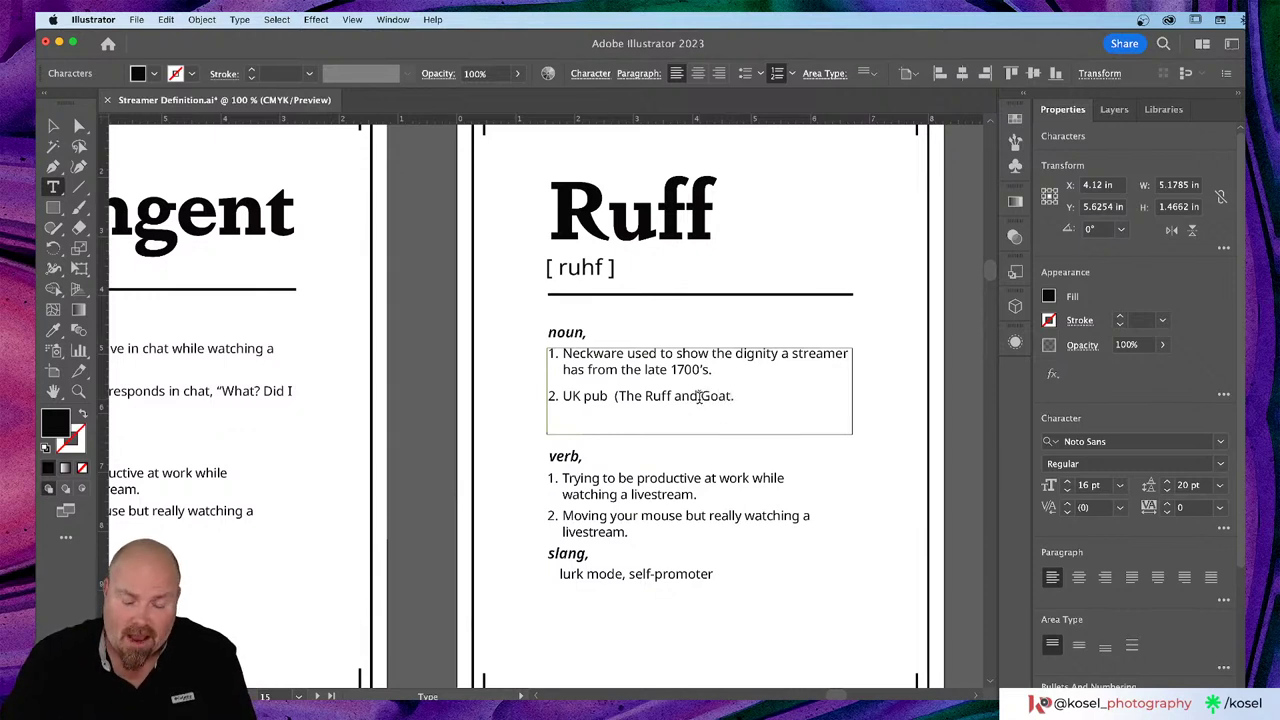
type(")")
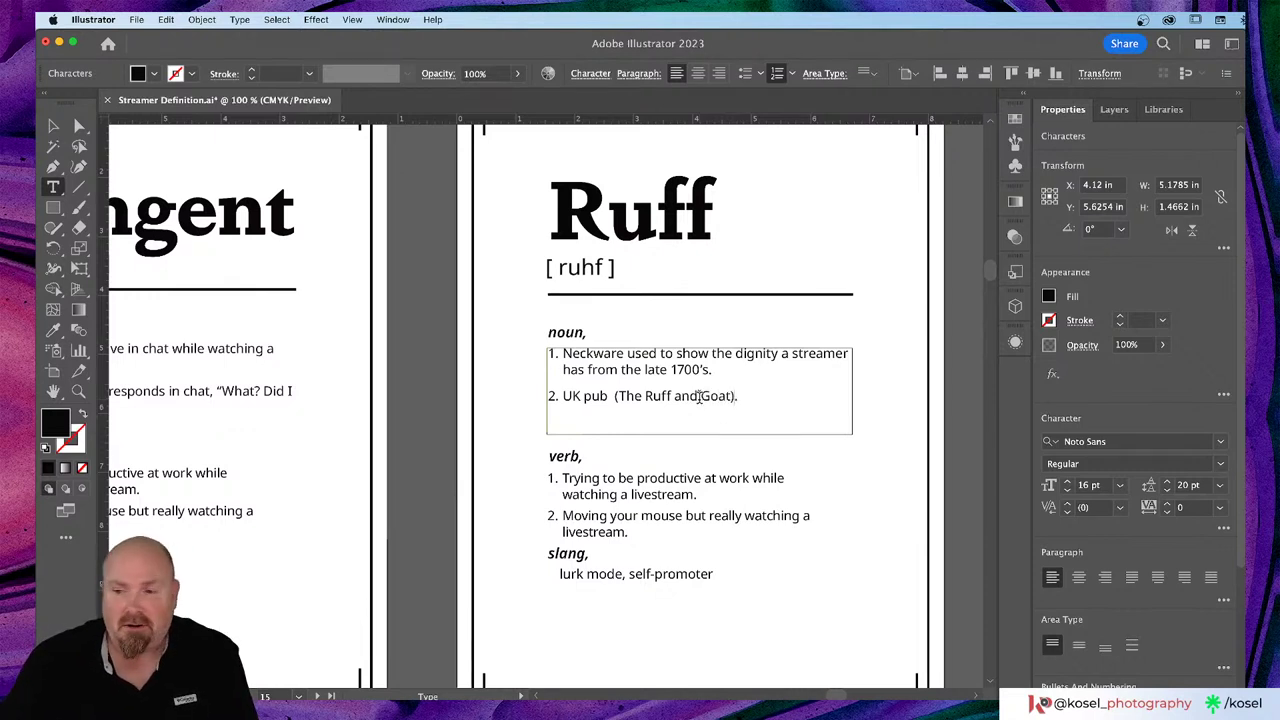
Step: Replace the first verb definition on the Ruff card with "Streamerware (being in the “ruff”)."
left_click(621, 479)
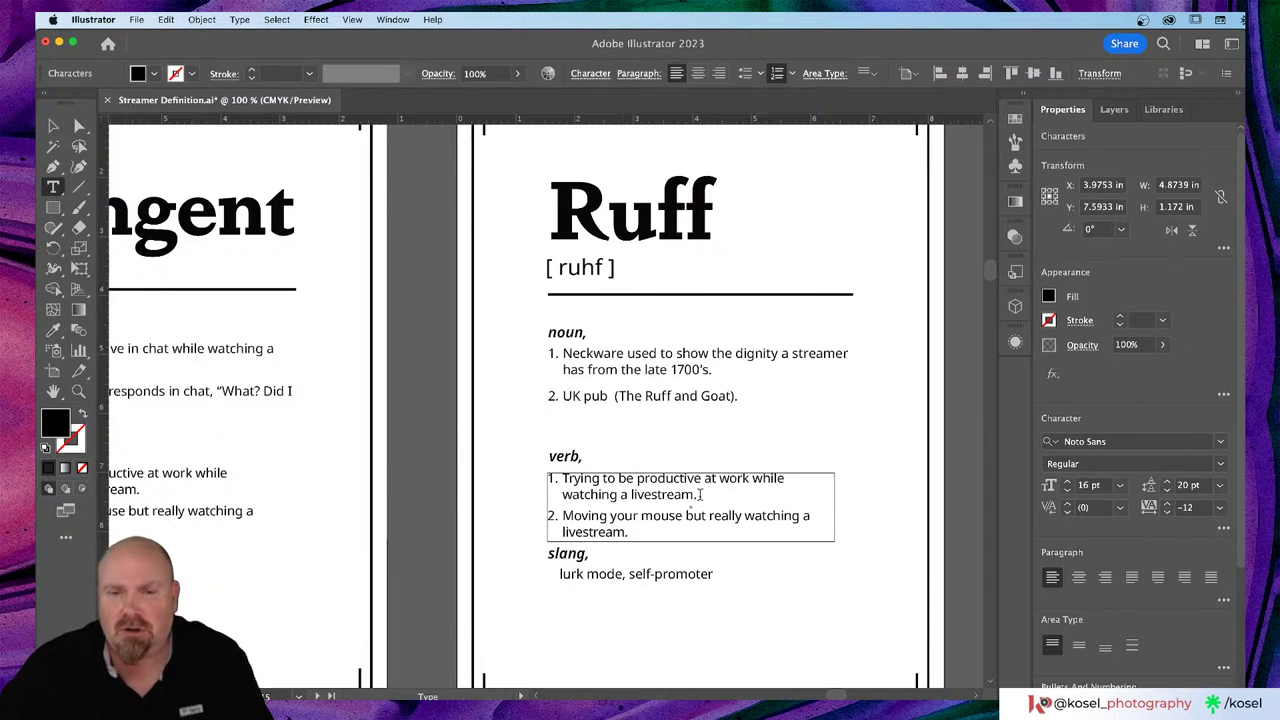
left_click_drag(697, 494, 558, 477)
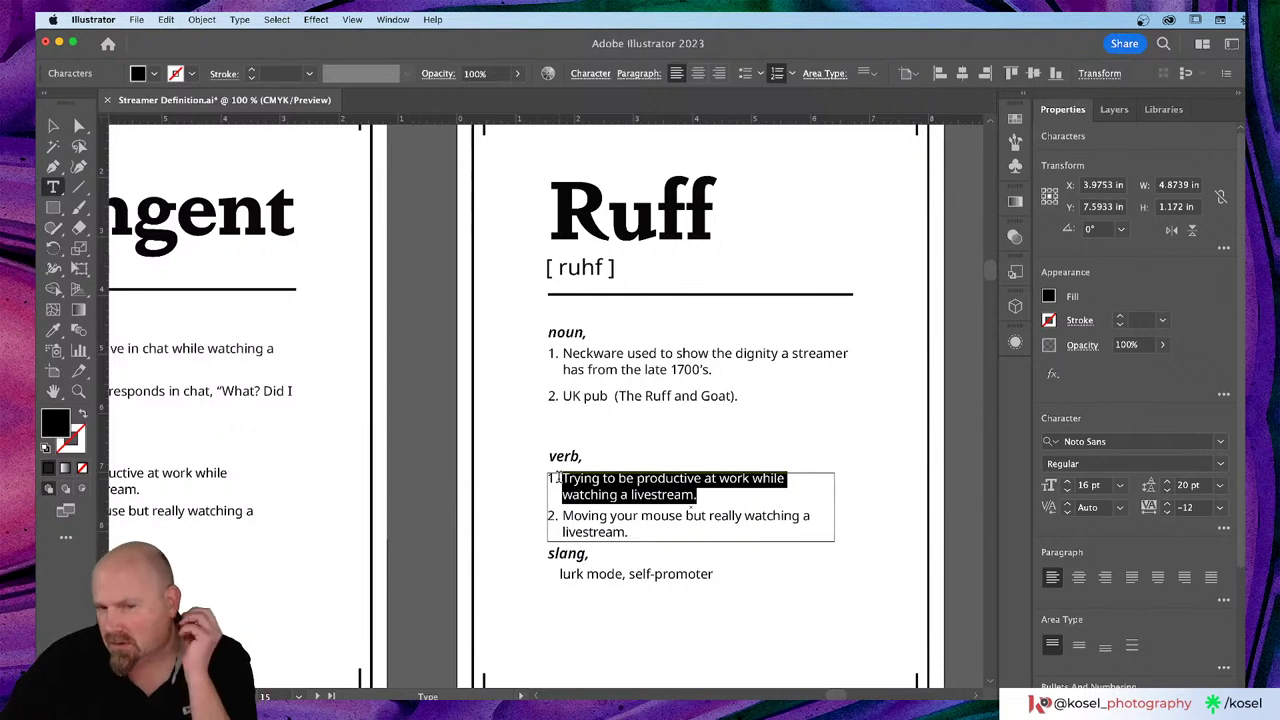
type("S")
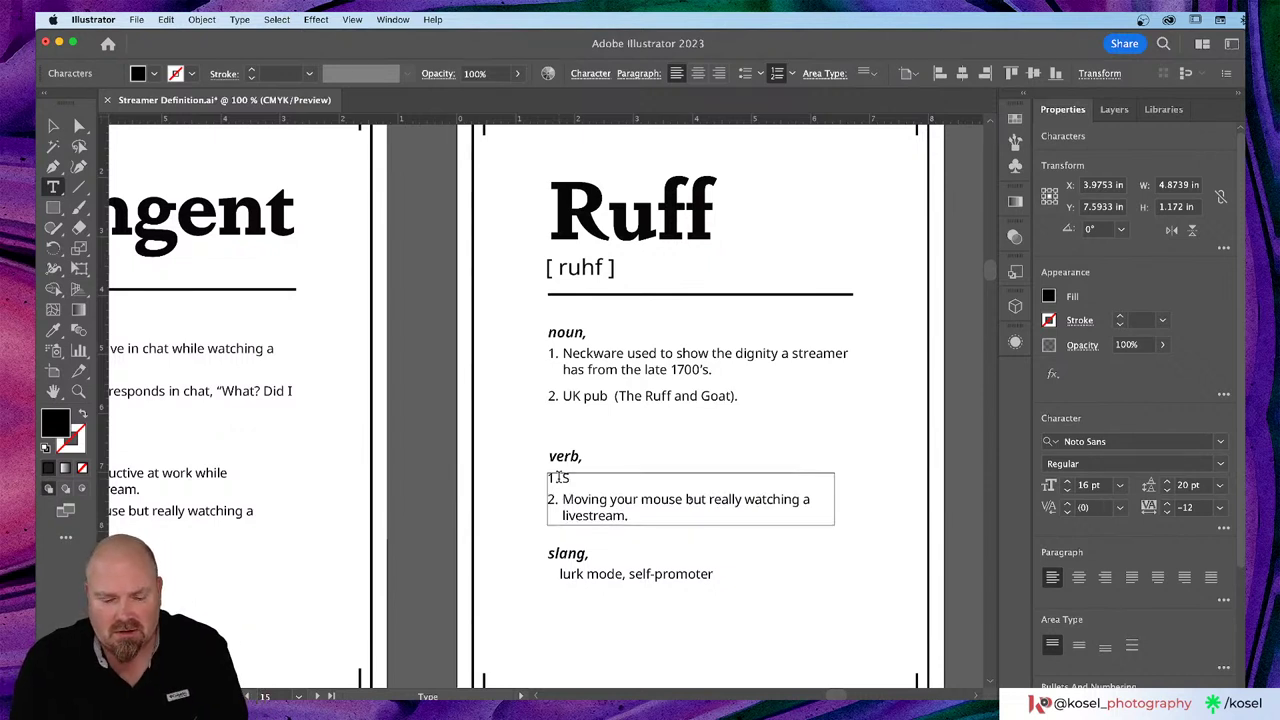
type("treamerware")
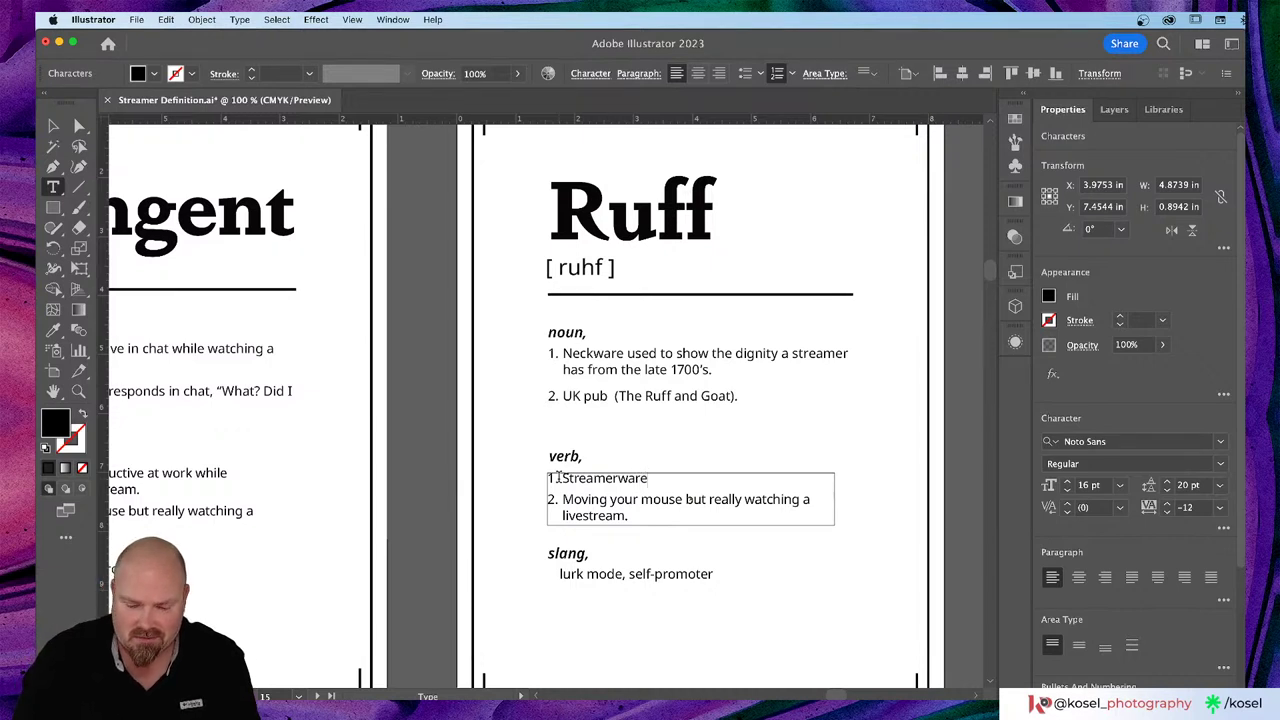
type(" (b")
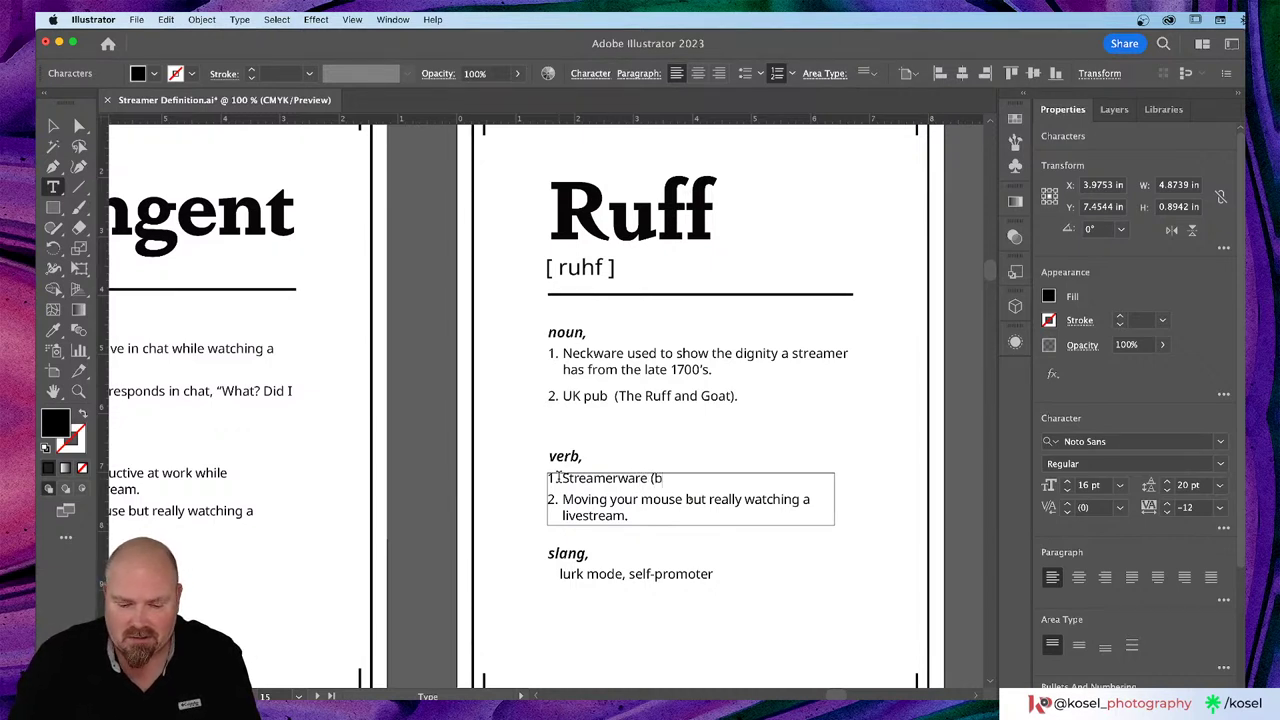
type("eing in the")
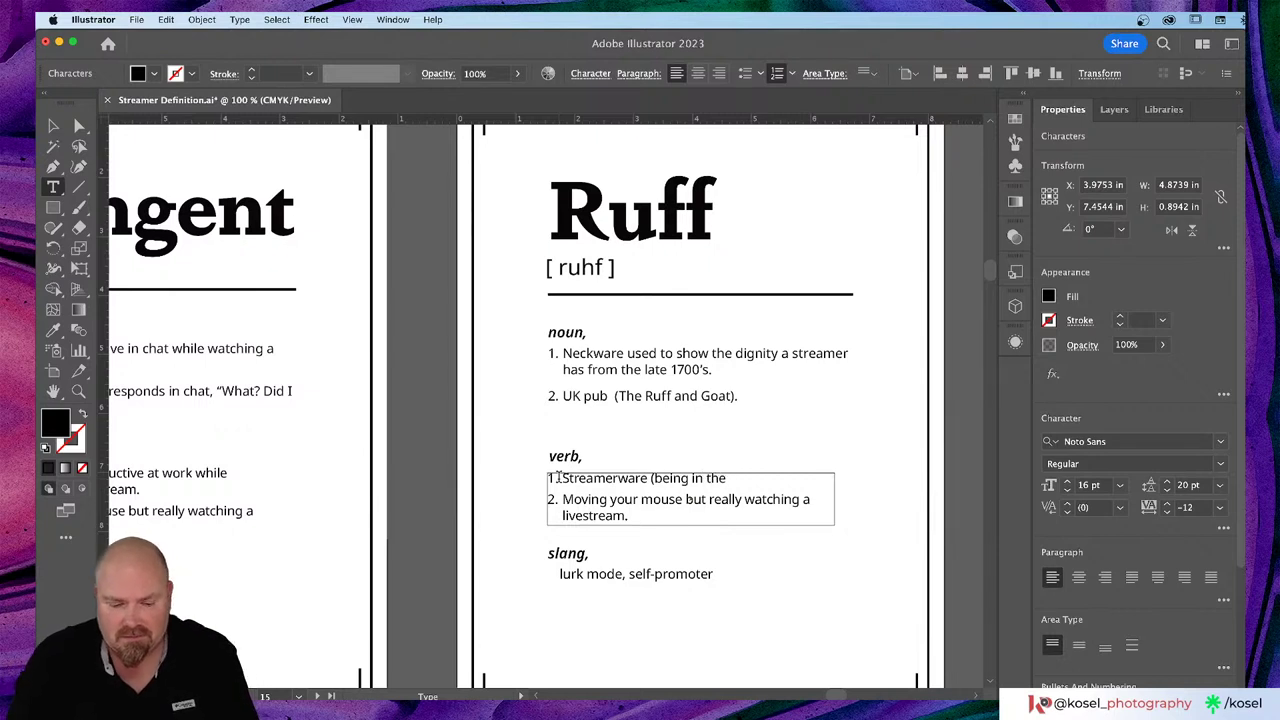
type(" \"")
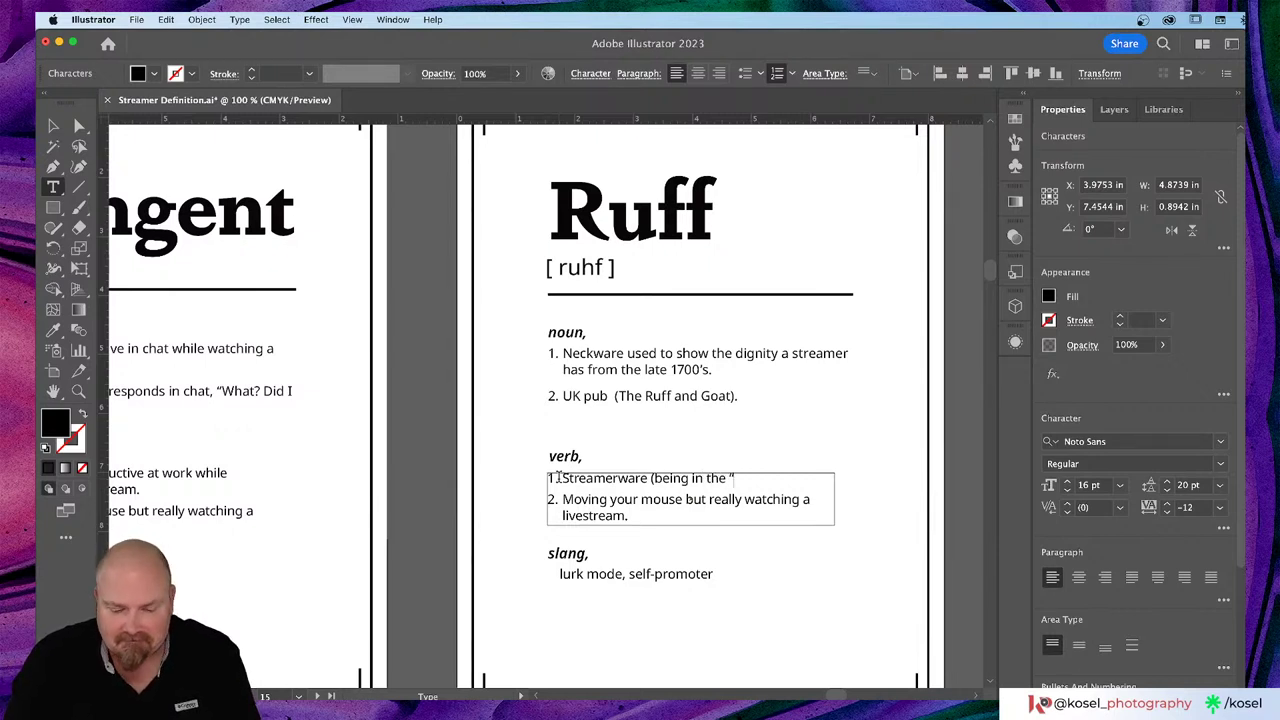
type("ruff”.")
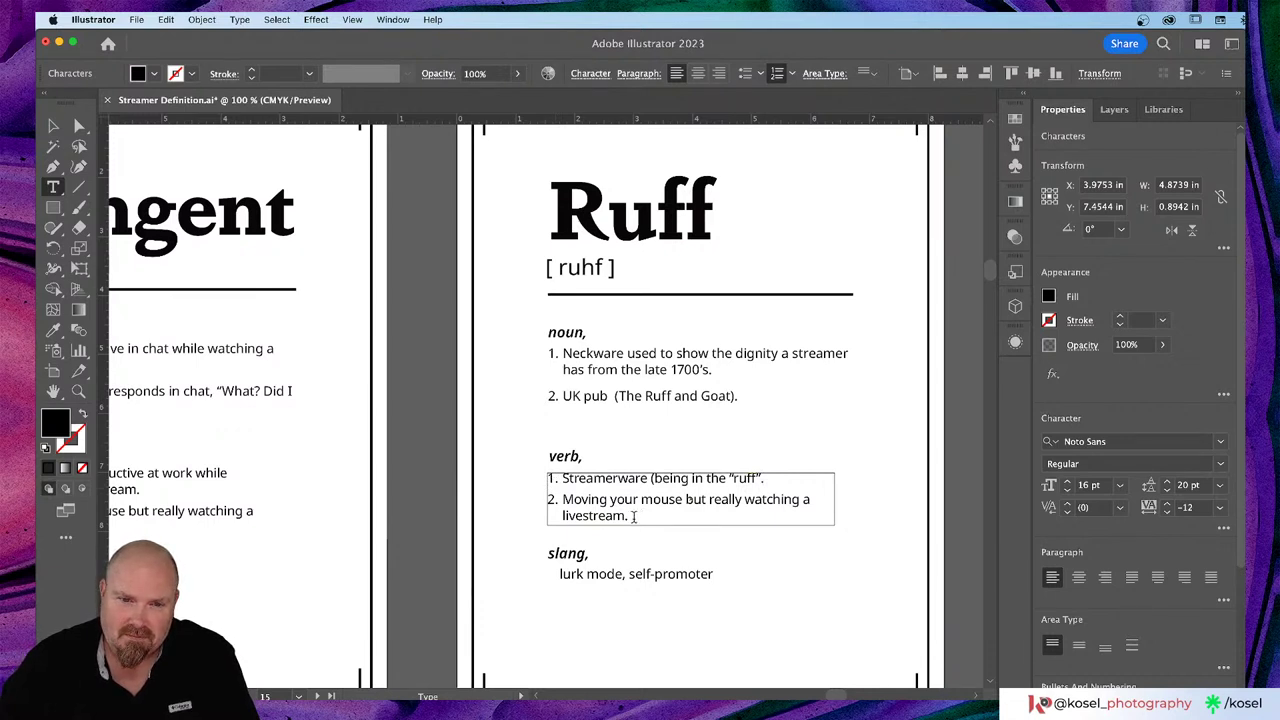
left_click_drag(633, 516, 562, 499)
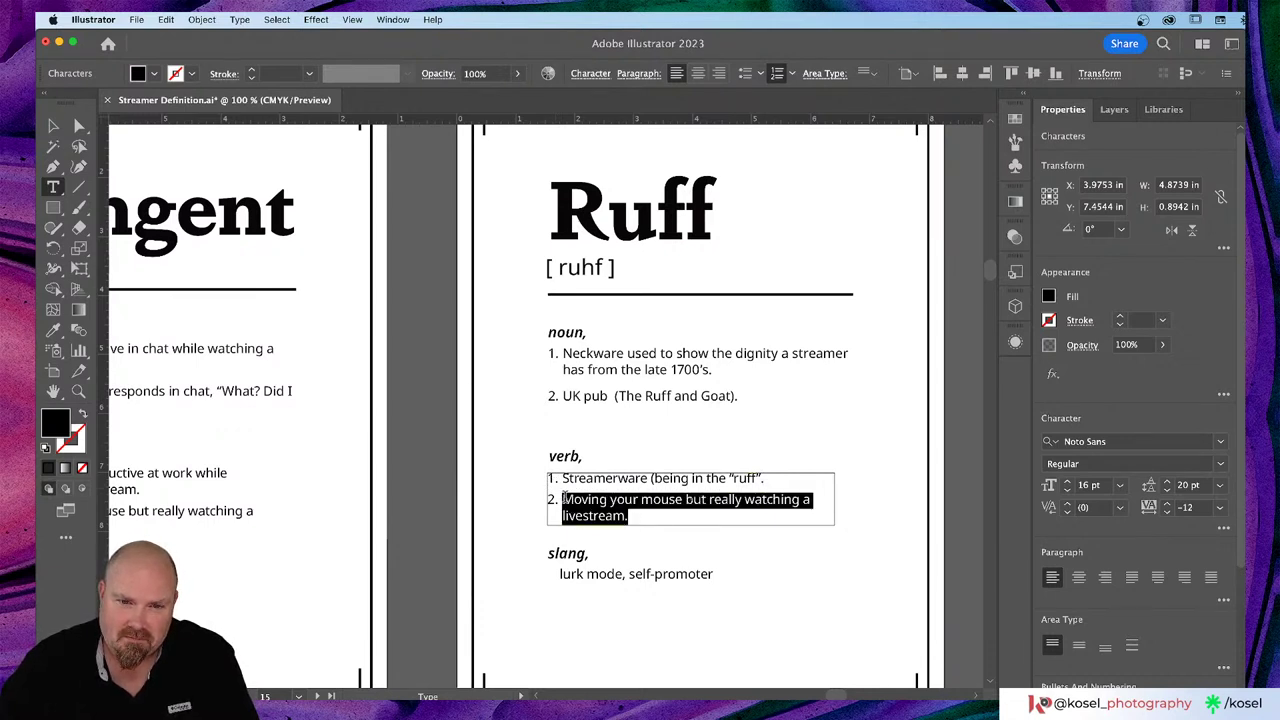
left_click(790, 474)
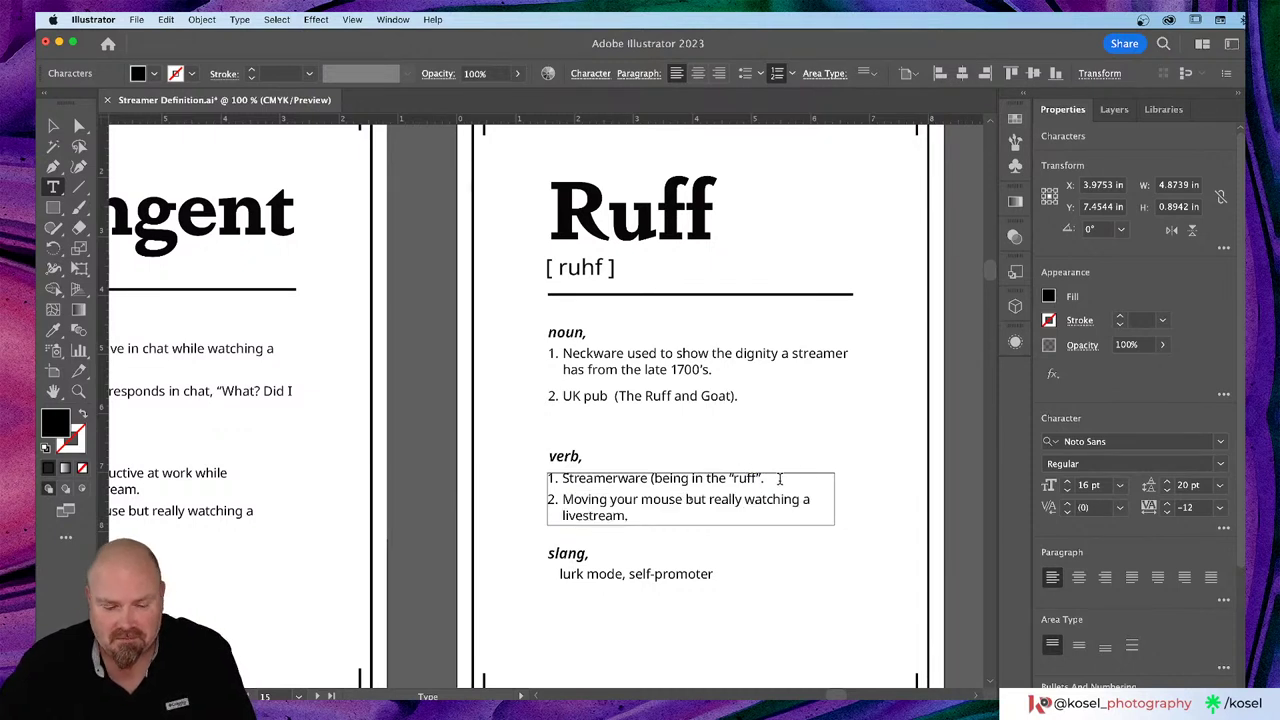
type(")")
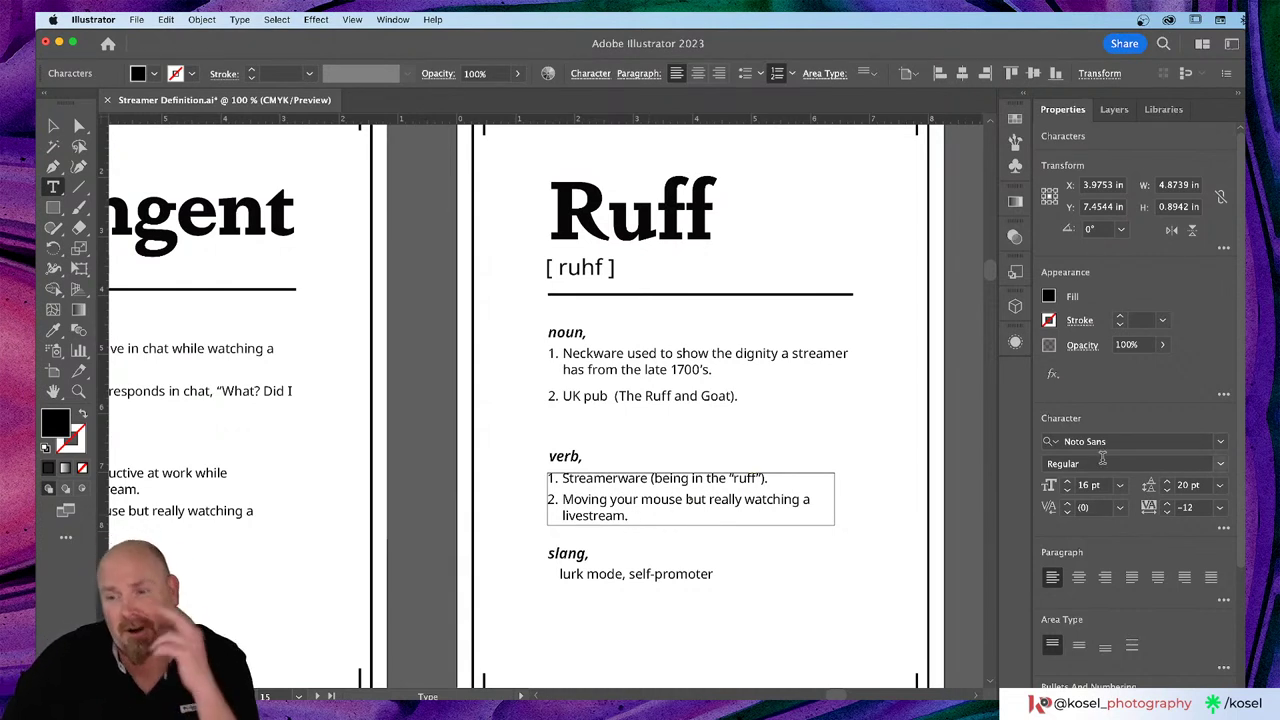
Step: Delete the second verb definition and its list number from the Ruff card, and leave text editing
left_click_drag(632, 516, 563, 499)
key("BackSpace")
key("BackSpace")
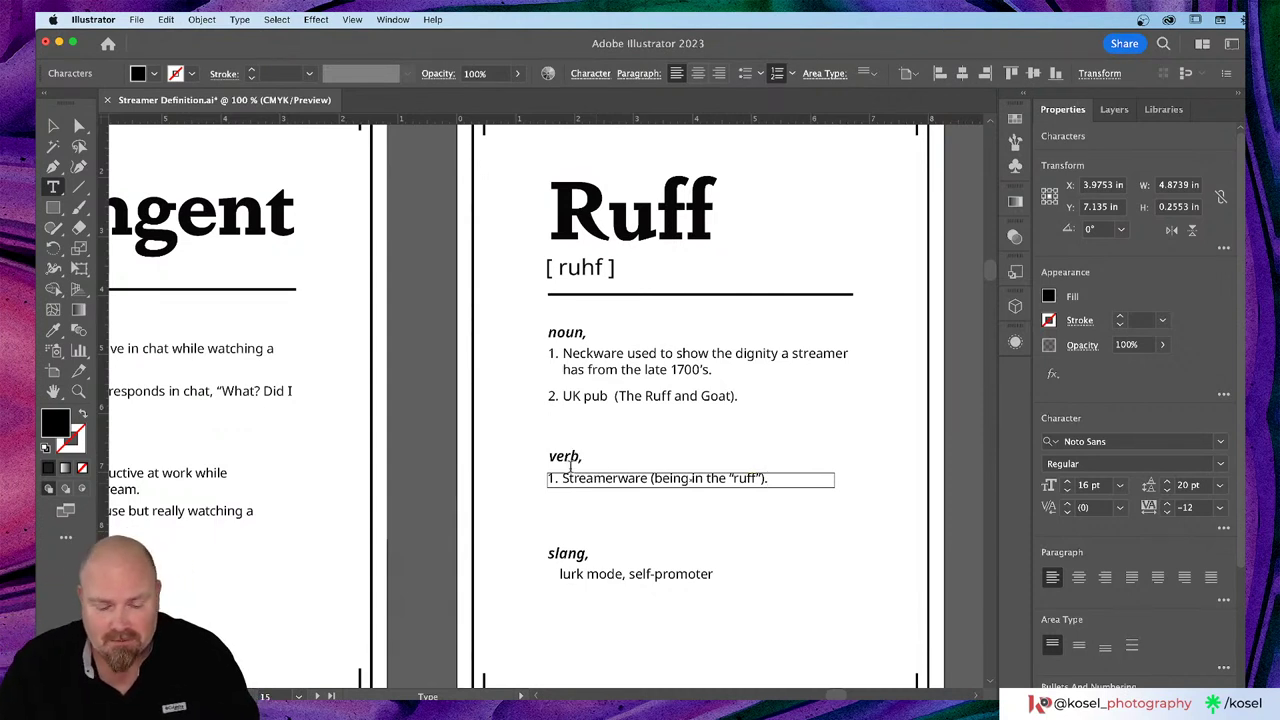
type("v")
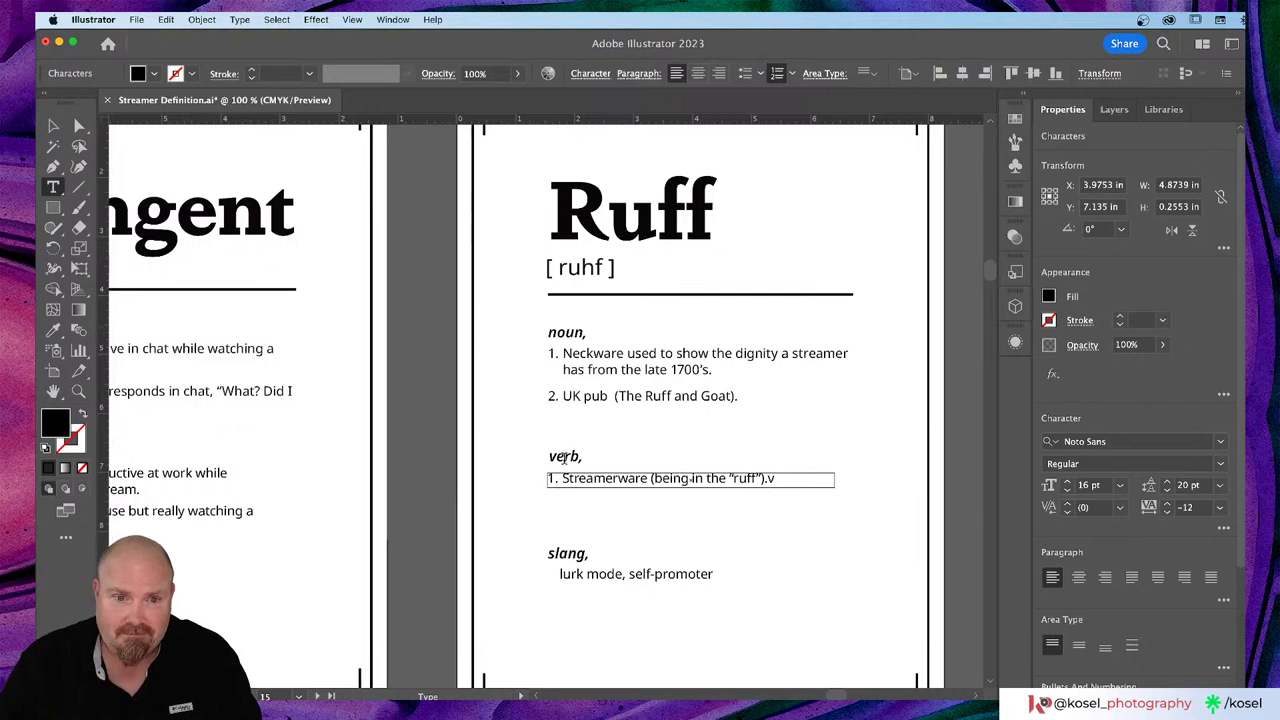
key("BackSpace")
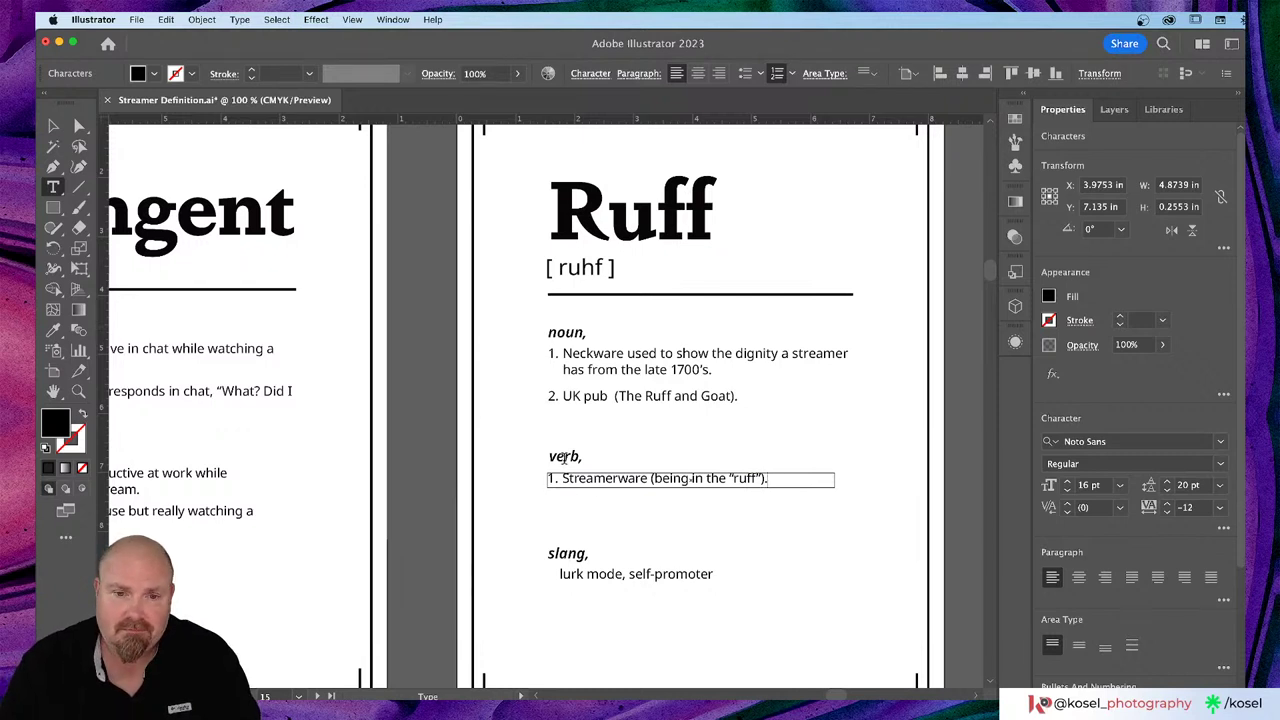
left_click(52, 124)
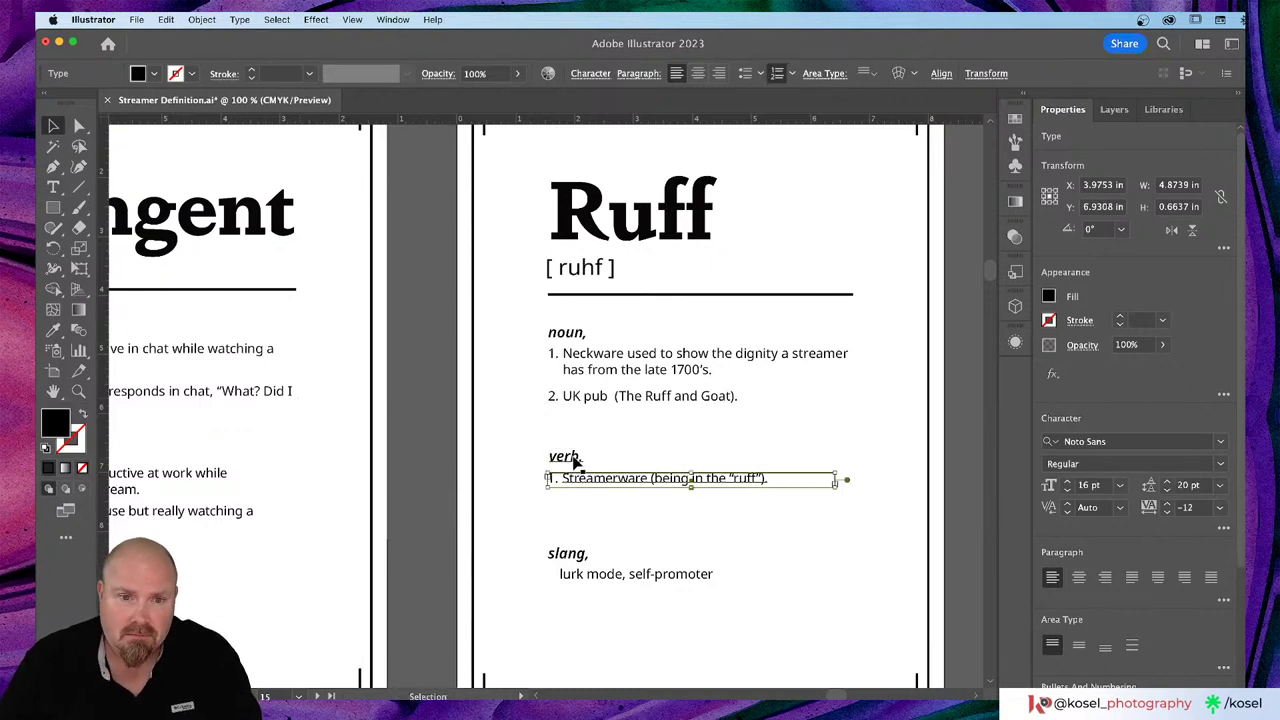
Step: Move the Ruff card's verb heading and definition up about 0.45 in, and shorten the noun text frame to about 1.15 in high
left_click(573, 461, "shift")
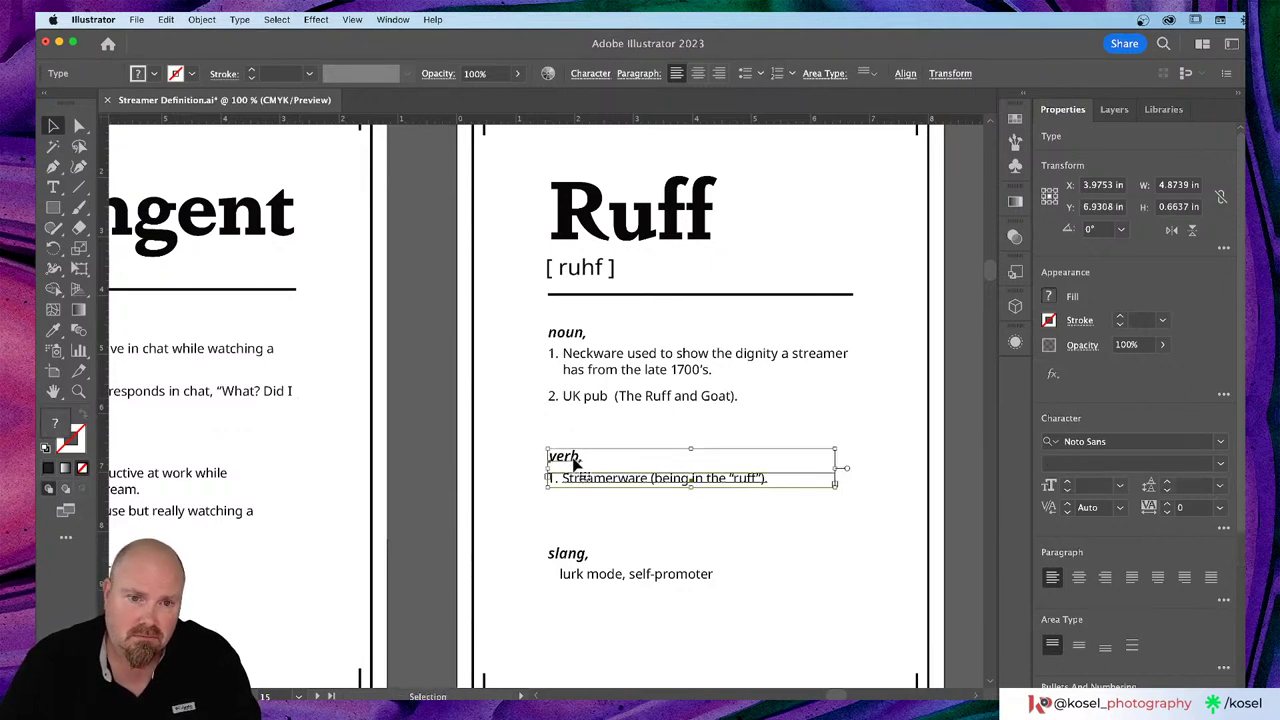
left_click_drag(573, 462, 576, 436)
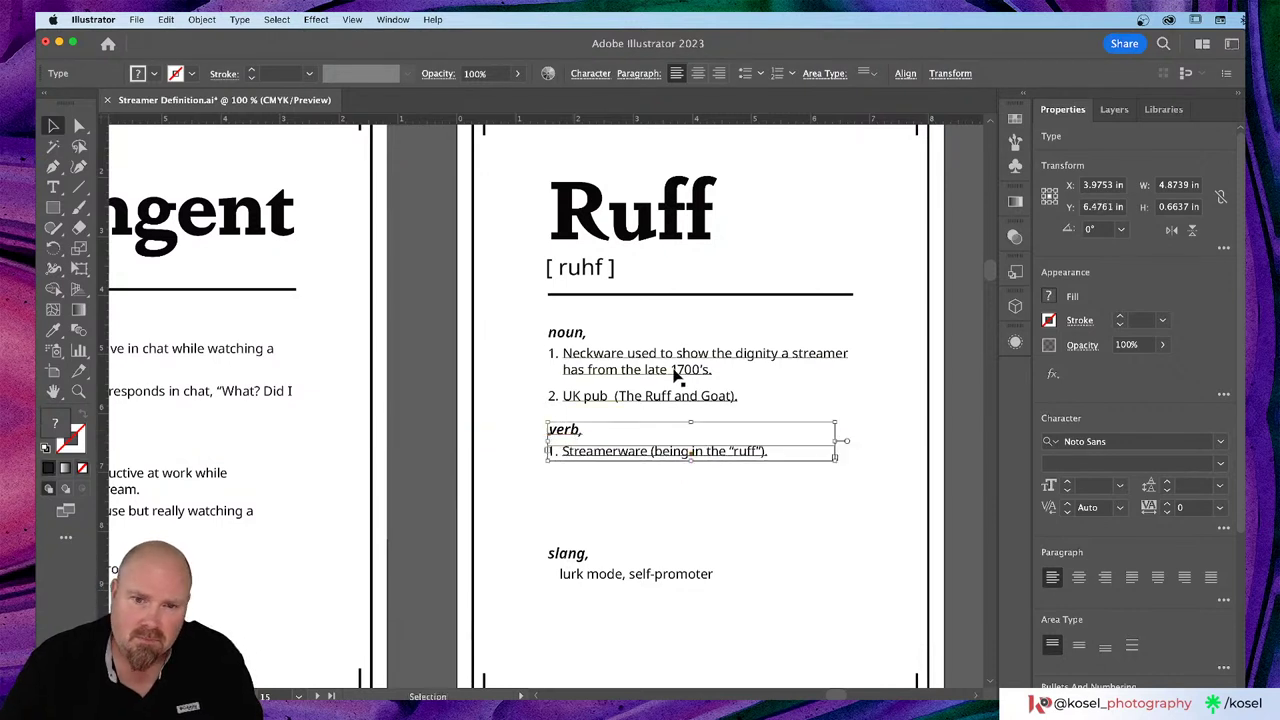
left_click(678, 391)
scroll(1192, 566, "down", 3)
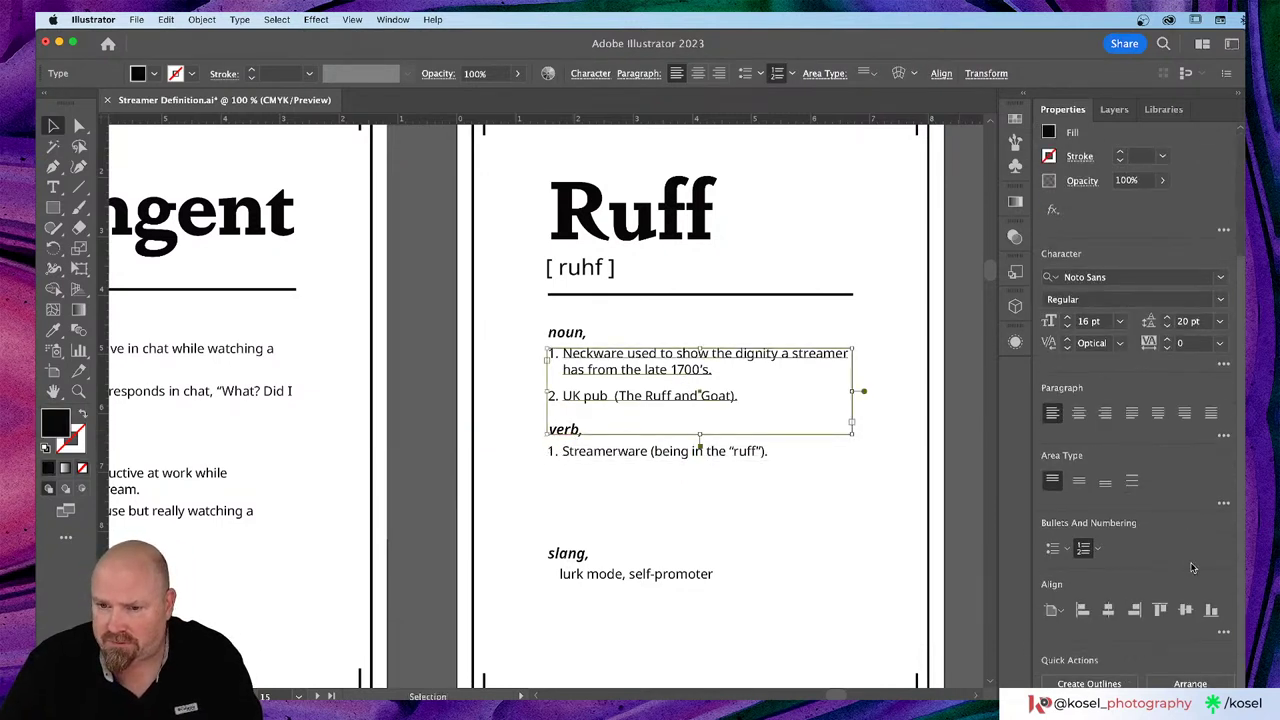
left_click(1223, 436)
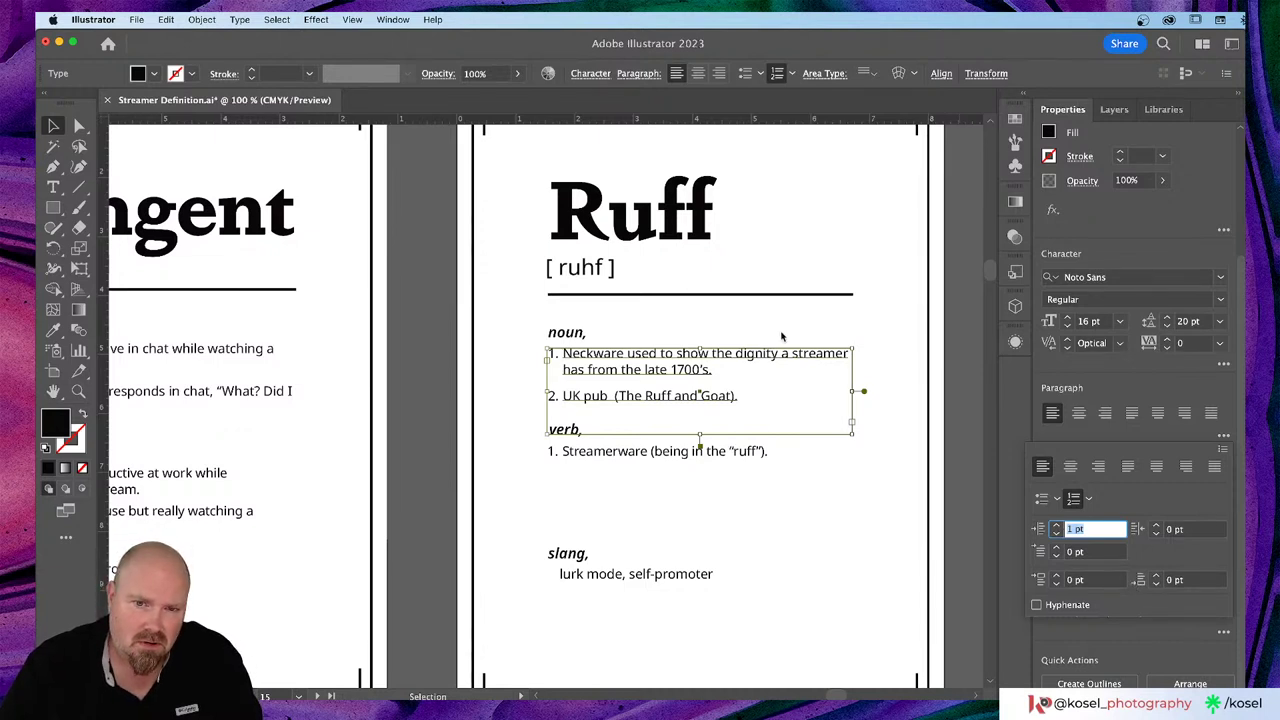
left_click(700, 435)
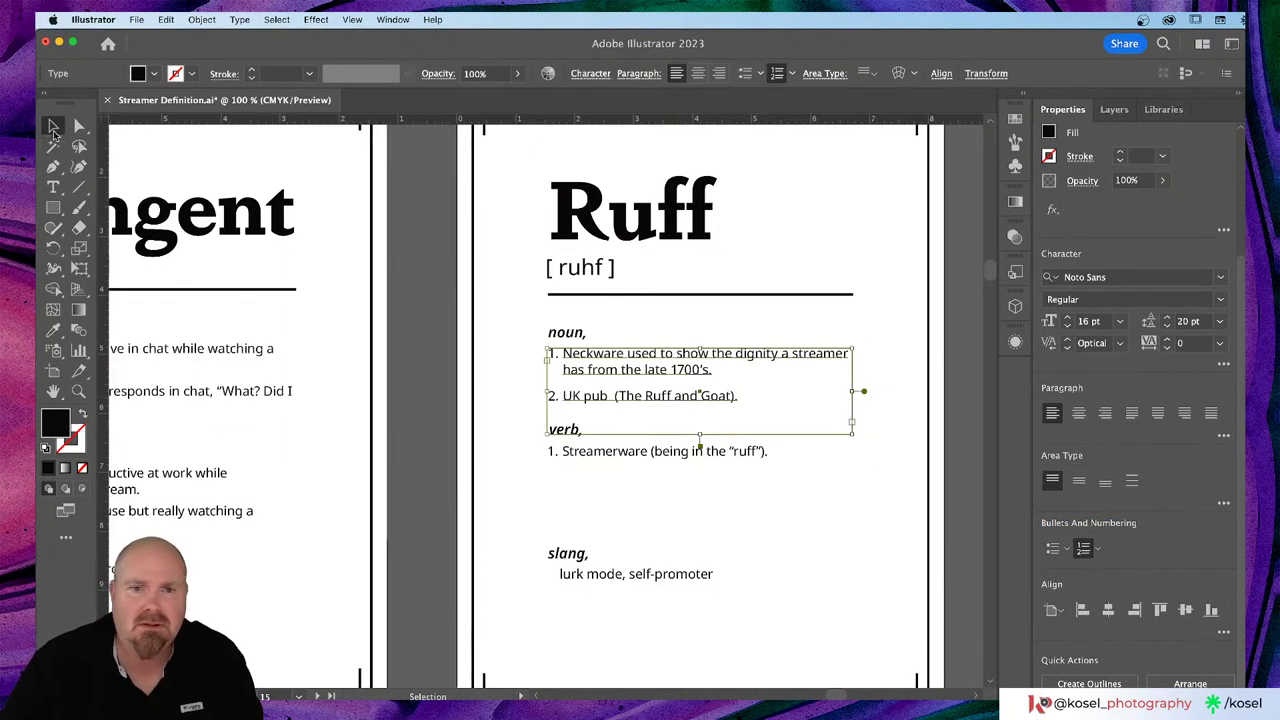
left_click_drag(700, 434, 700, 415)
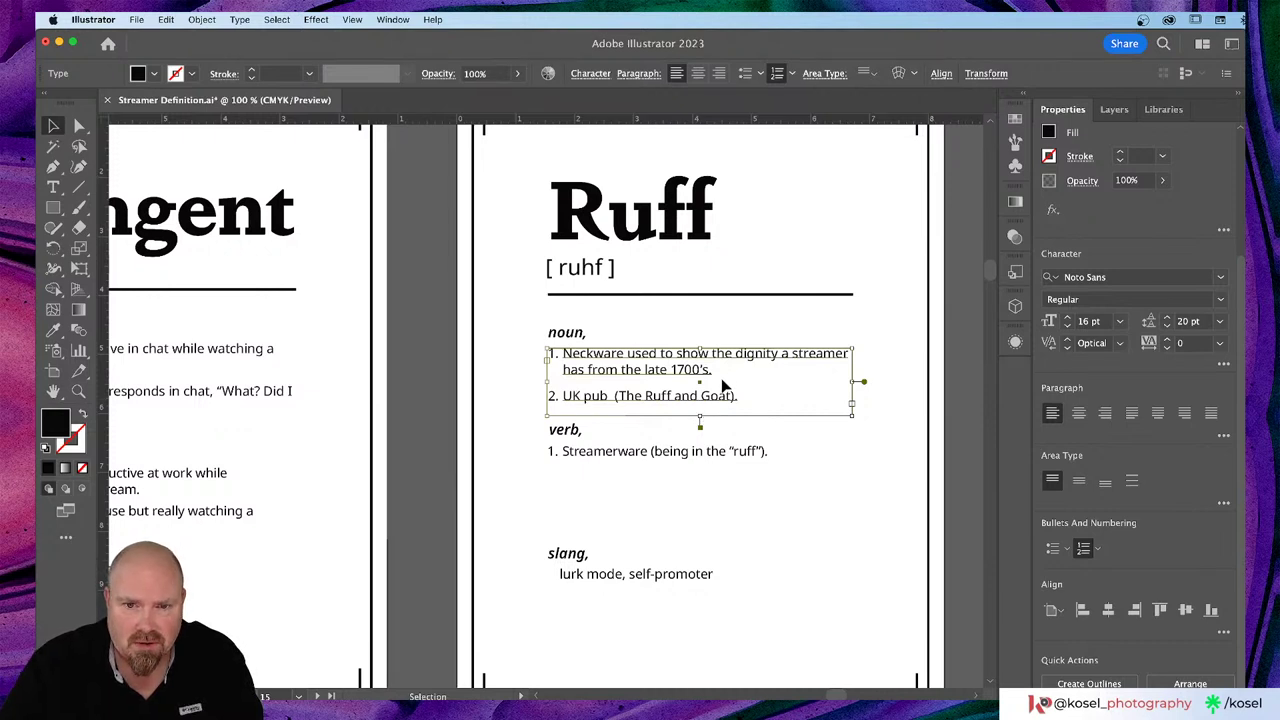
Step: Re-create the paragraph break before the Ruff card's second noun definition to tighten the gap between the two list items
key("super+shift+a")
left_click(687, 403)
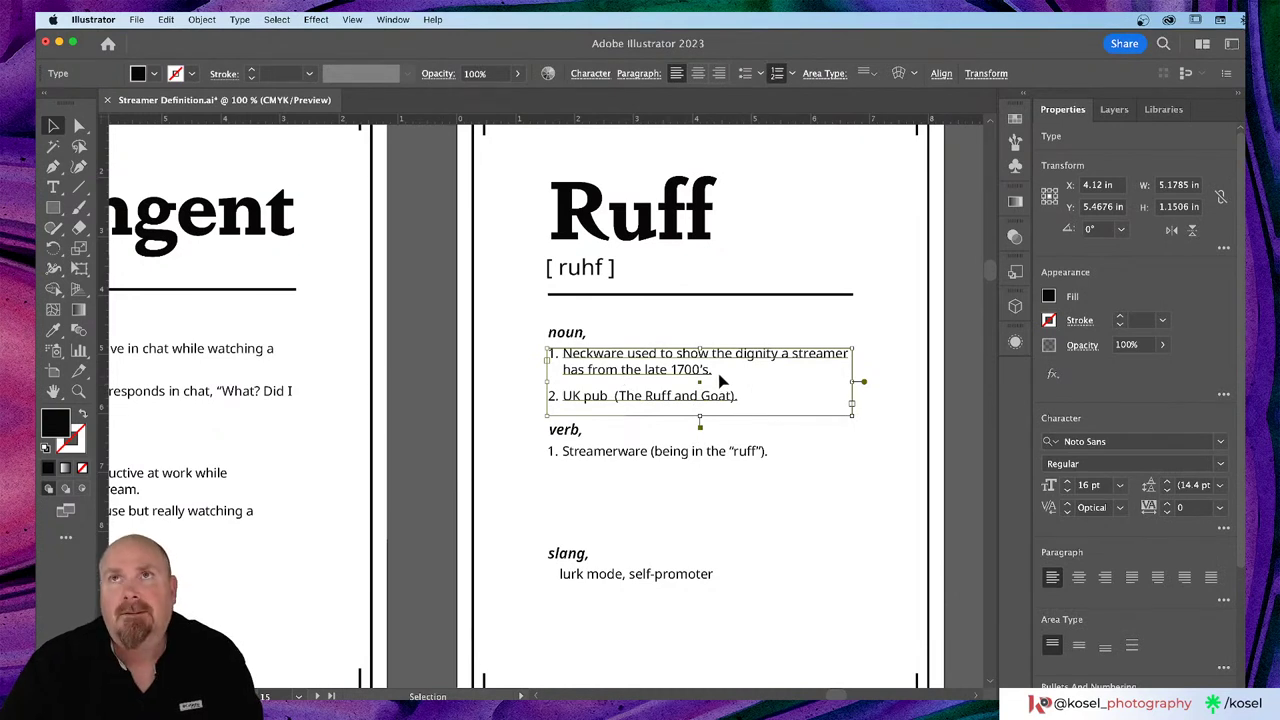
double_click(564, 398)
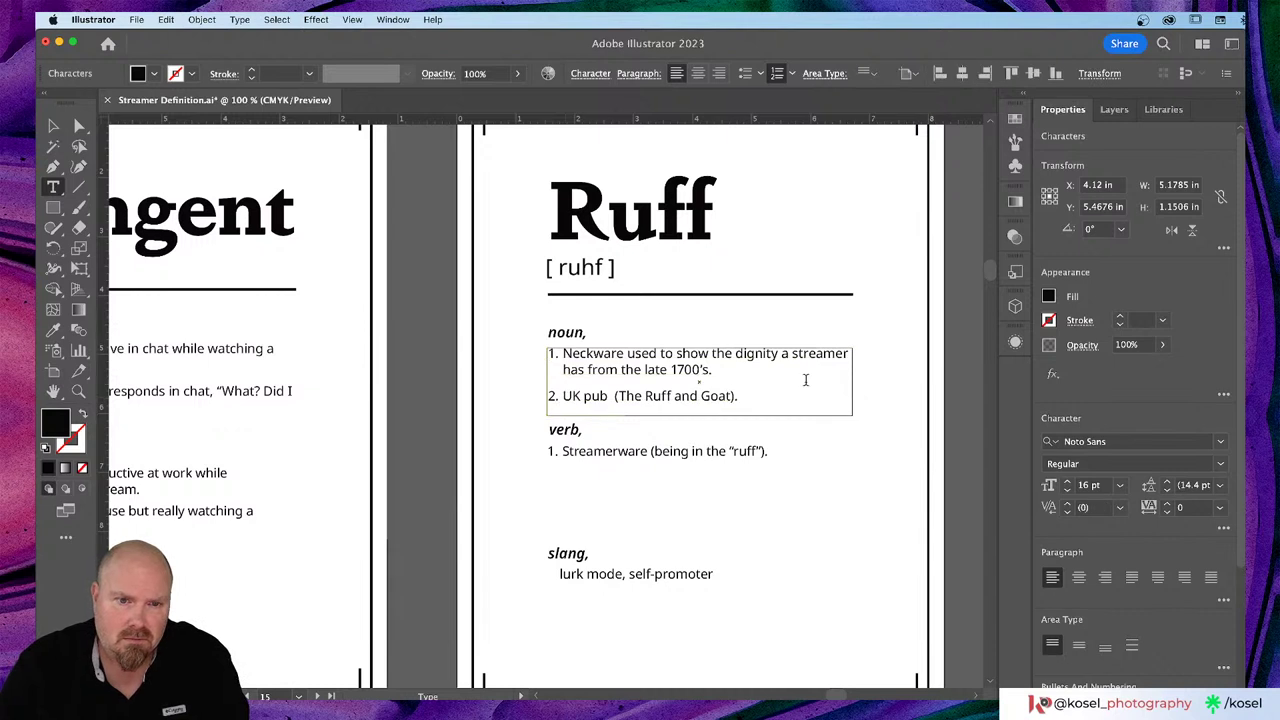
key("BackSpace")
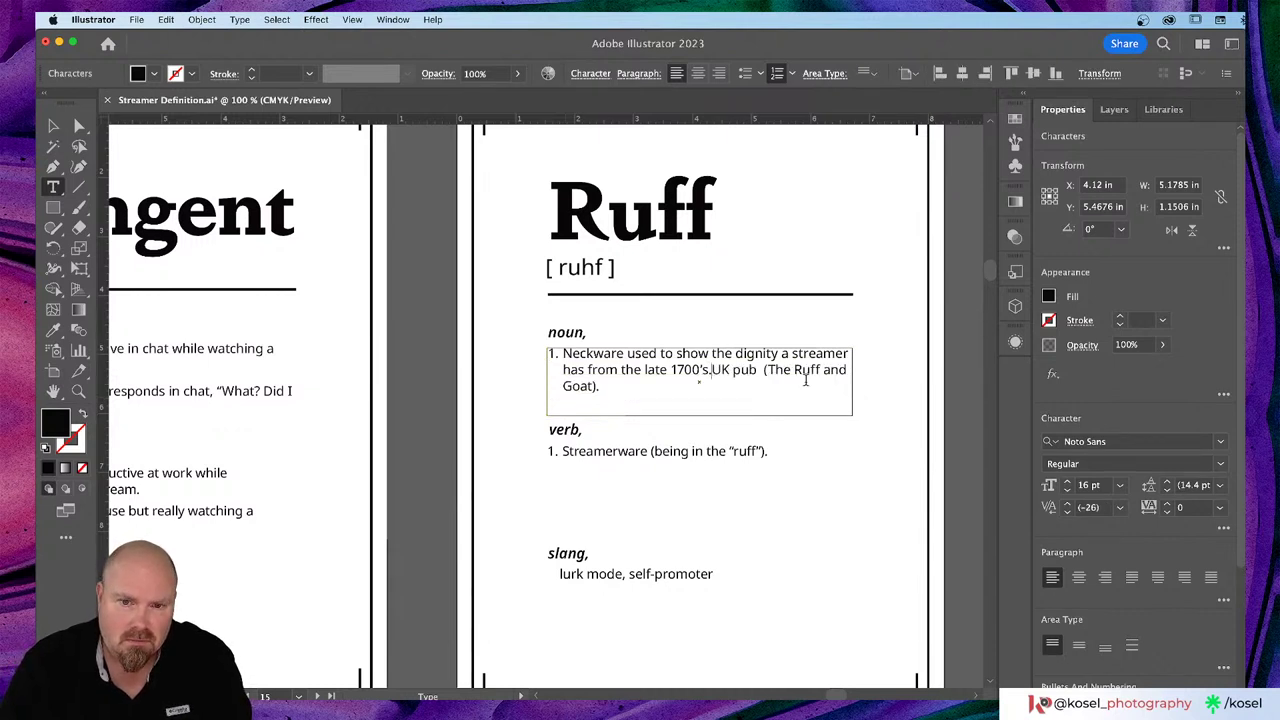
key("Return")
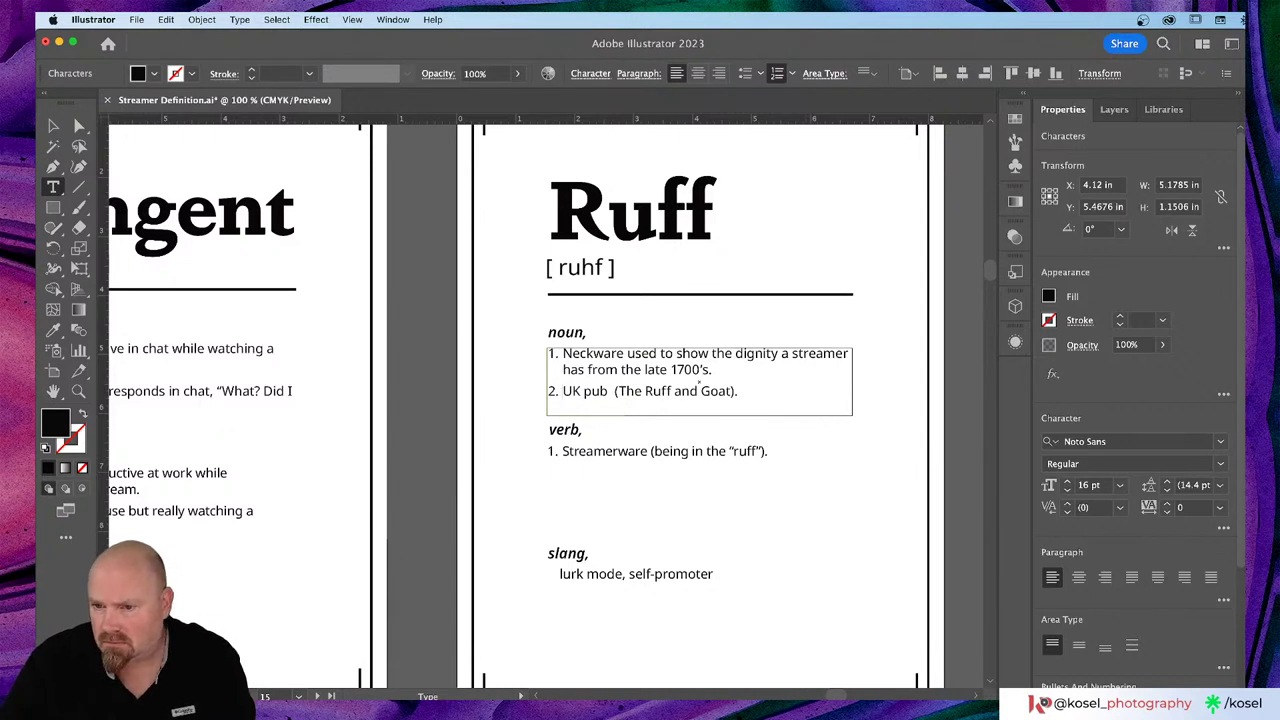
left_click(1223, 600)
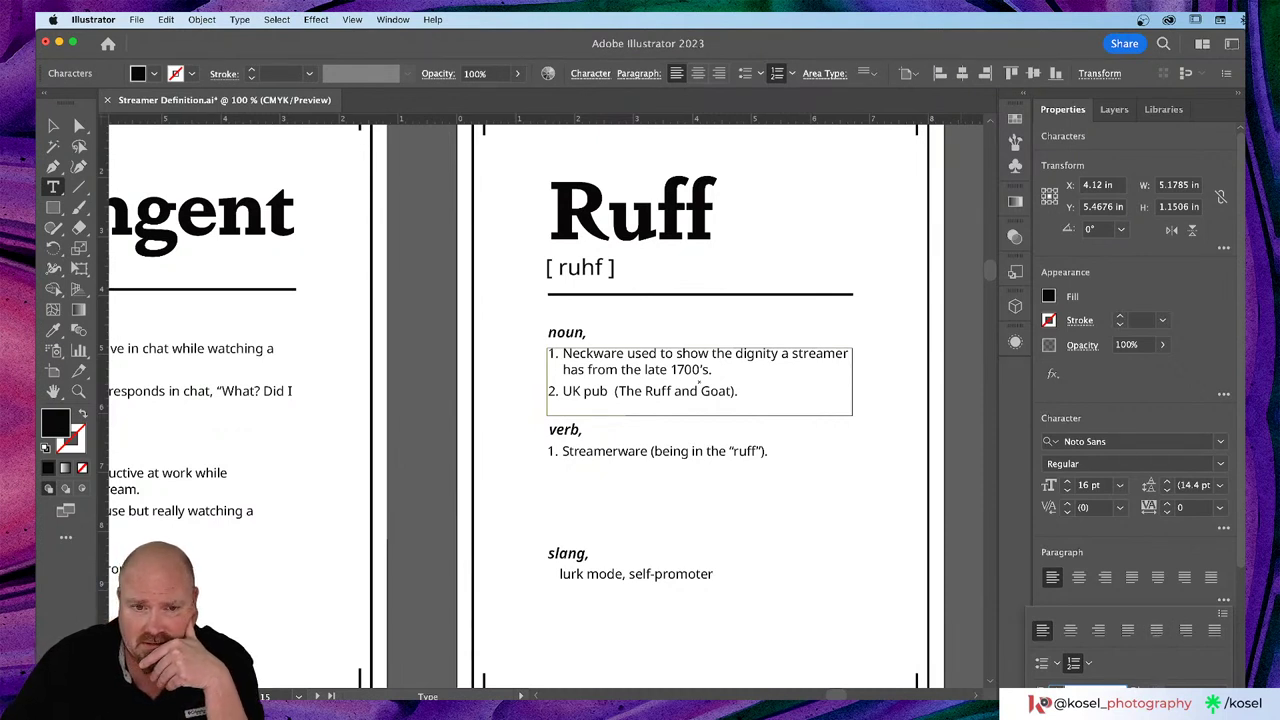
left_click(648, 453)
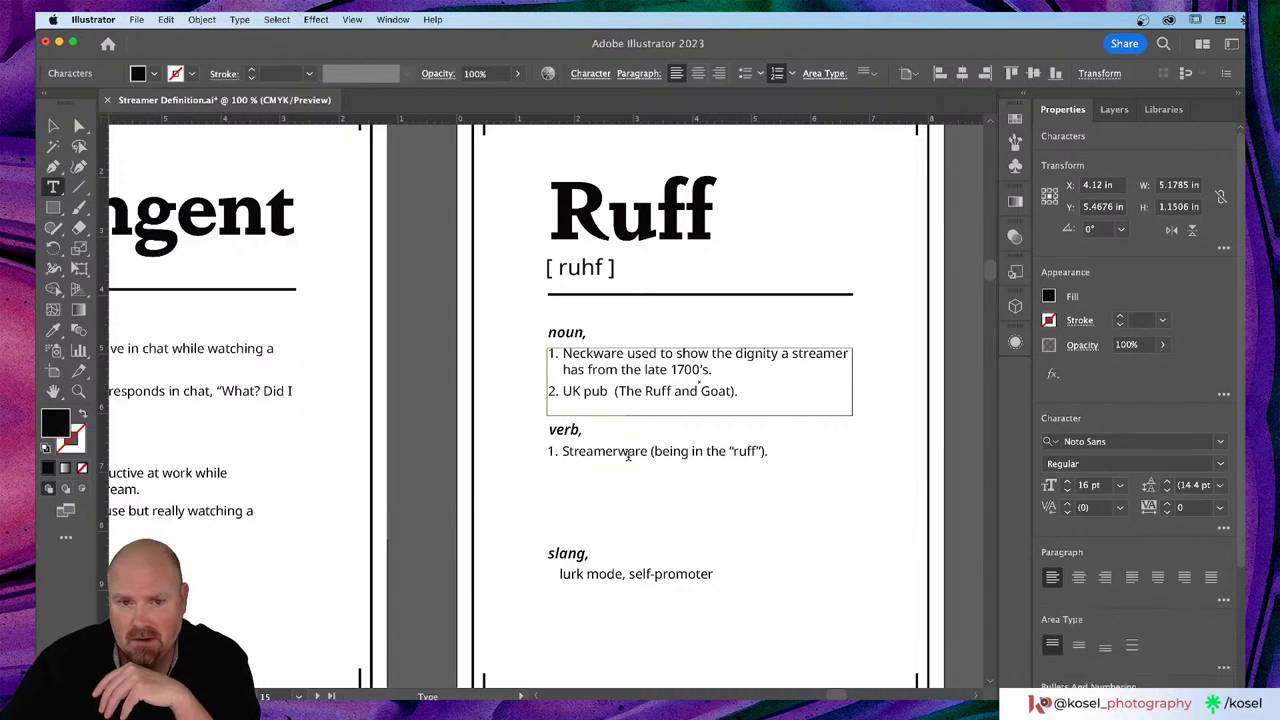
left_click(53, 127)
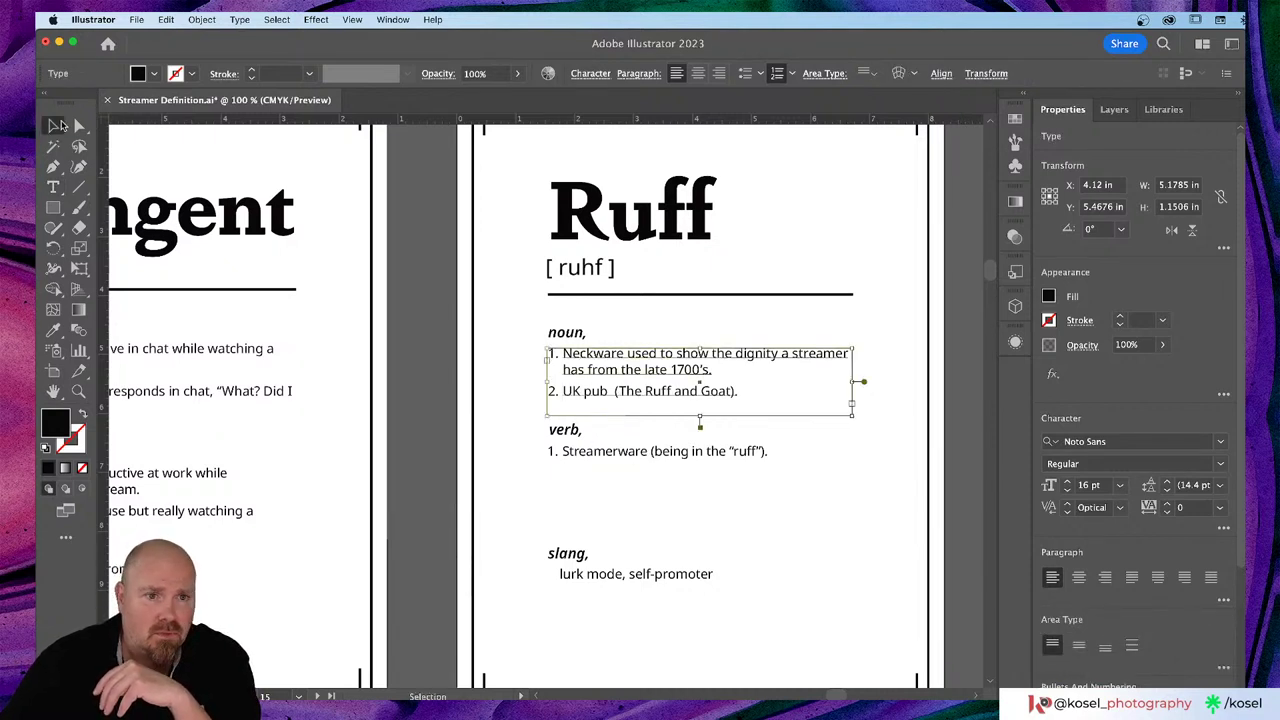
left_click(505, 484)
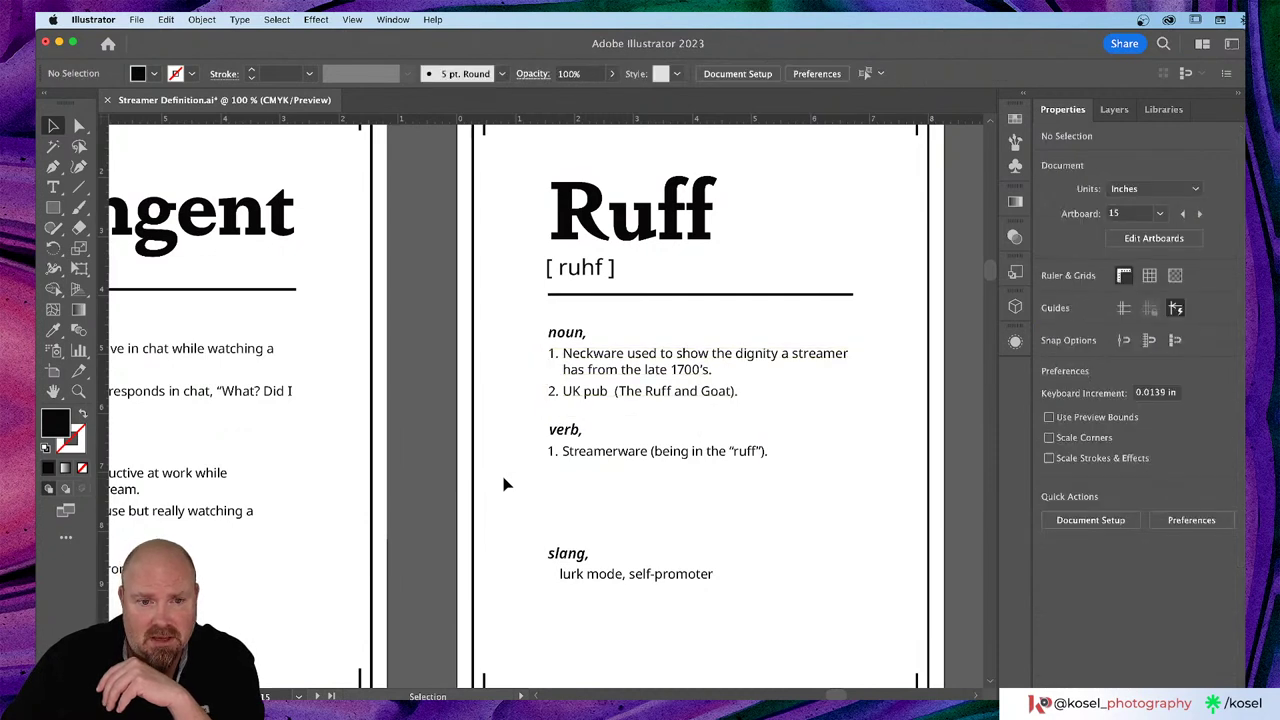
Step: Nudge the verb heading and its definition together up about 0.13 in, closer to the noun list
left_click(580, 437)
left_click(603, 455, "shift")
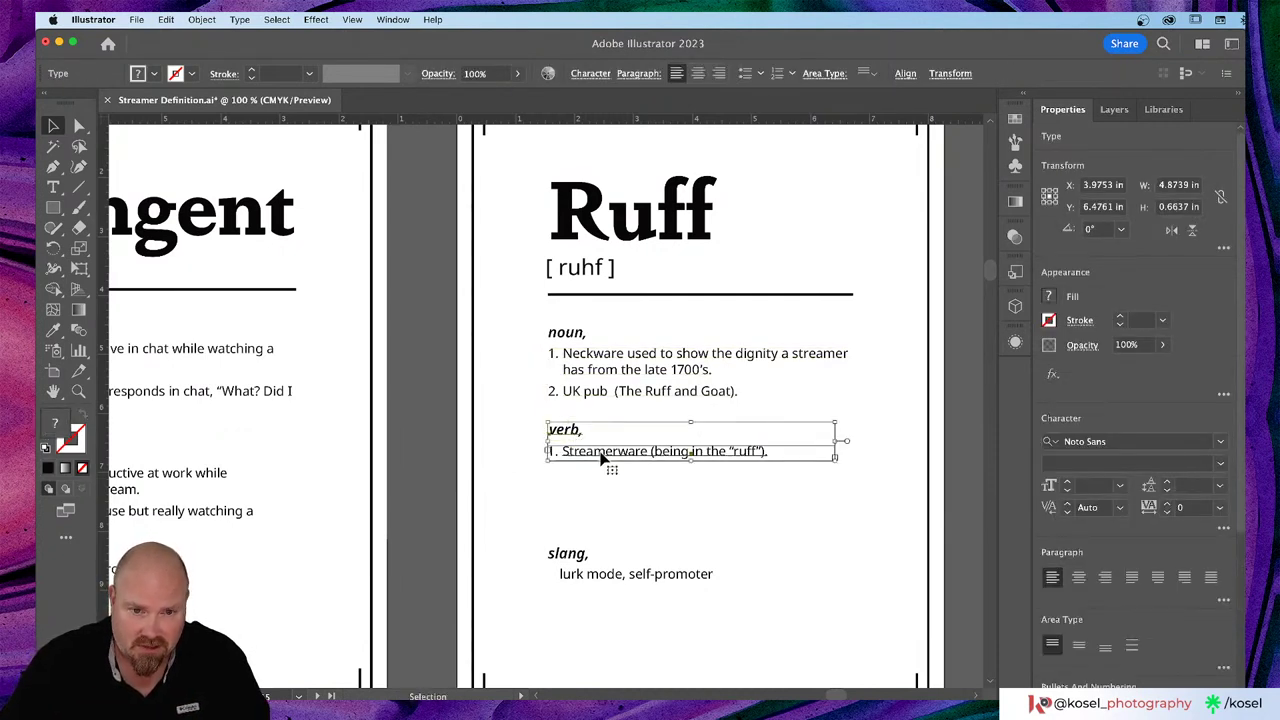
left_click_drag(602, 454, 601, 449)
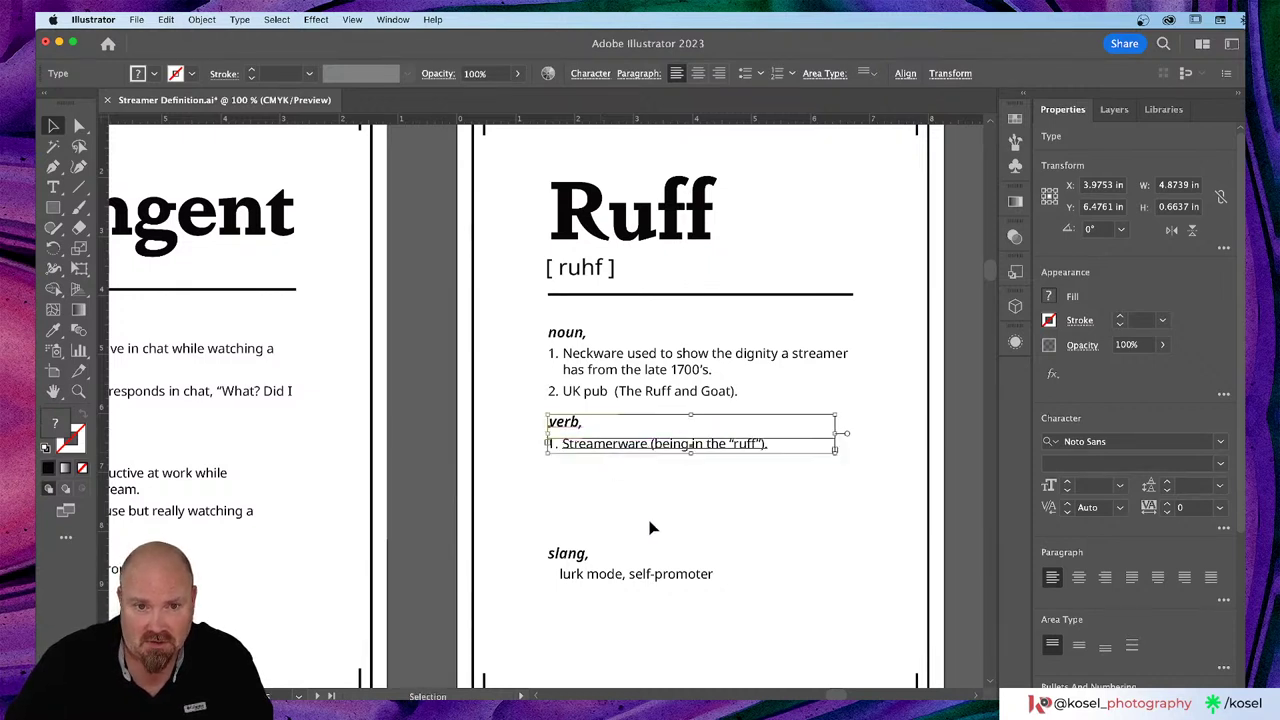
Step: Move the slang heading and its text together up about 1.26 in, to just below the verb definition
left_click(565, 563)
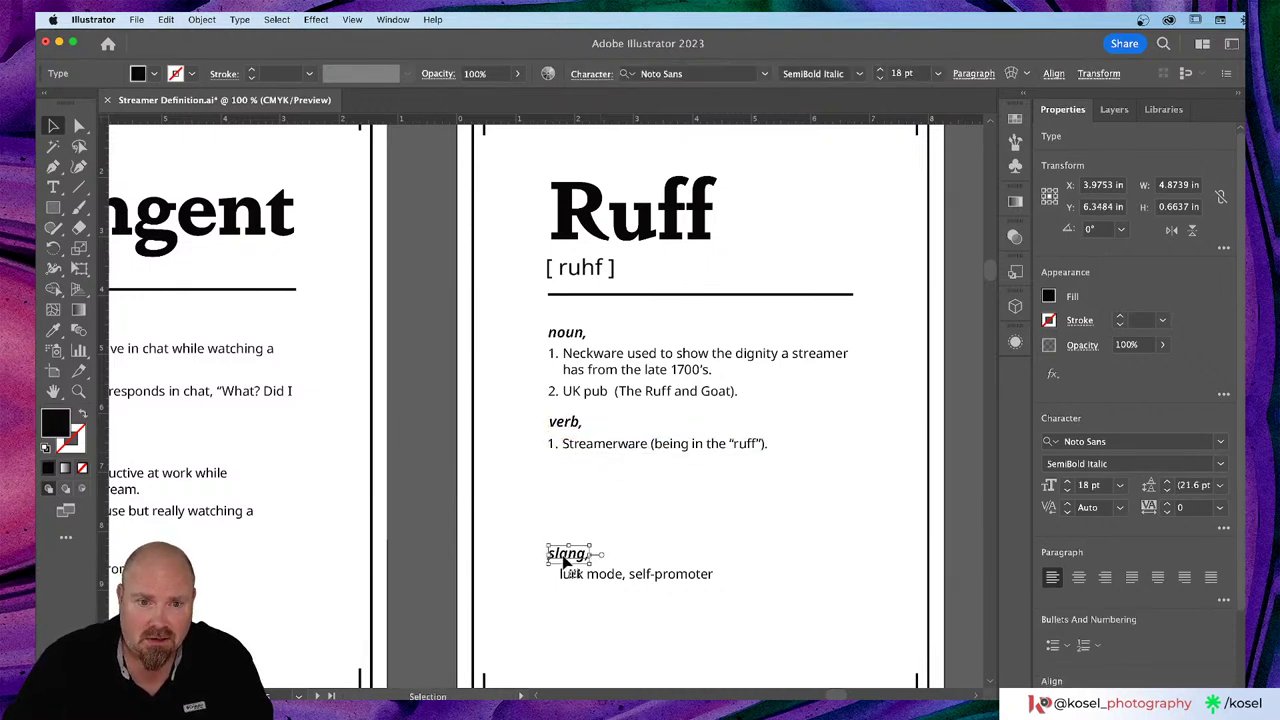
left_click(565, 515)
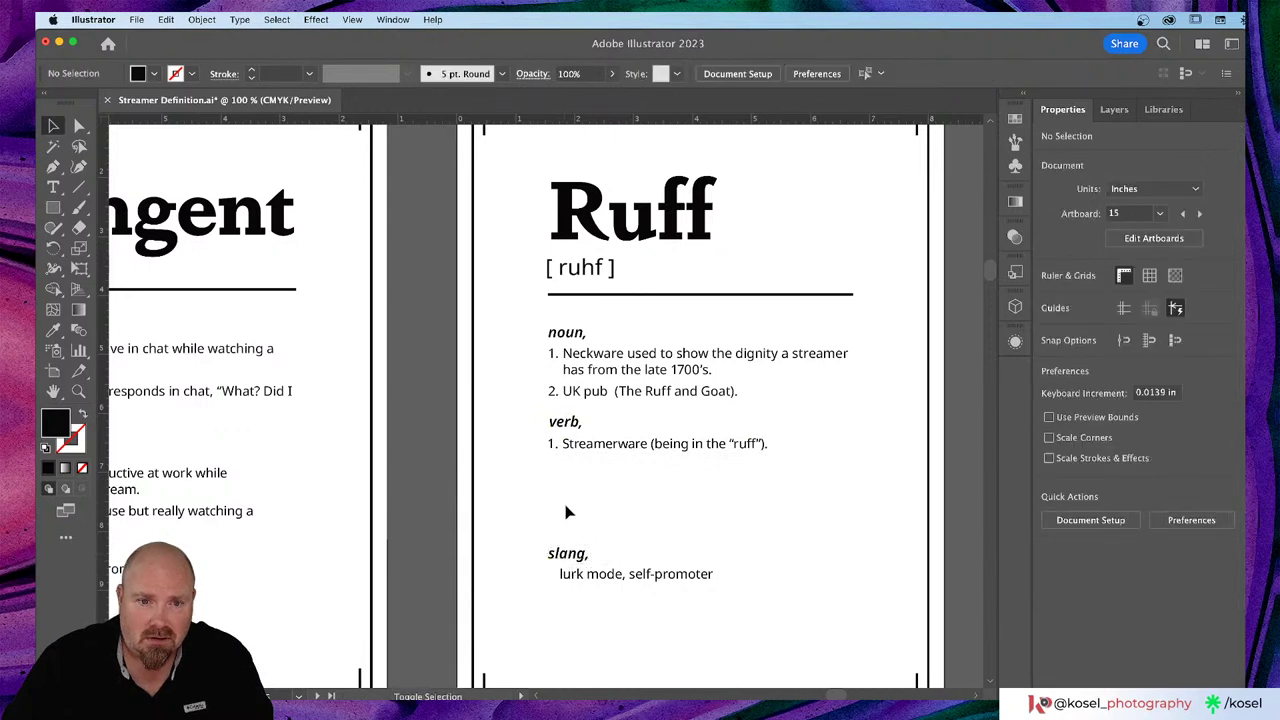
left_click(565, 558)
left_click(591, 578, "shift")
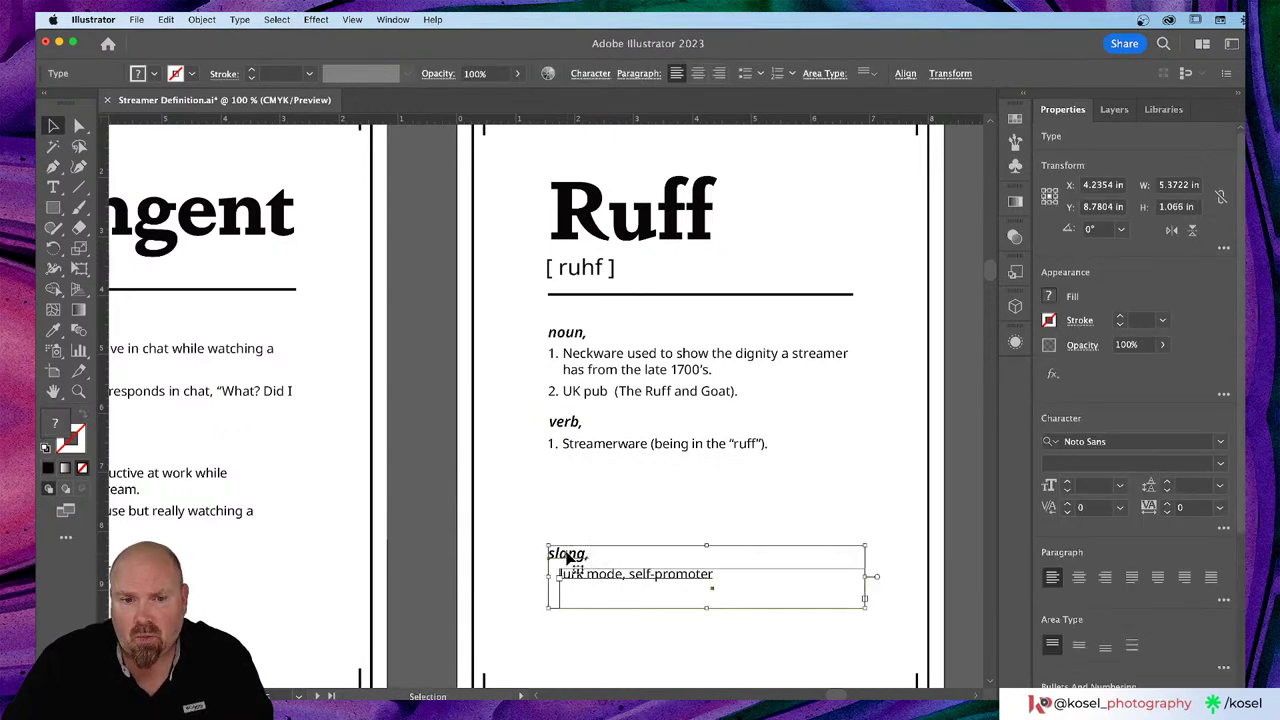
left_click_drag(562, 562, 575, 485)
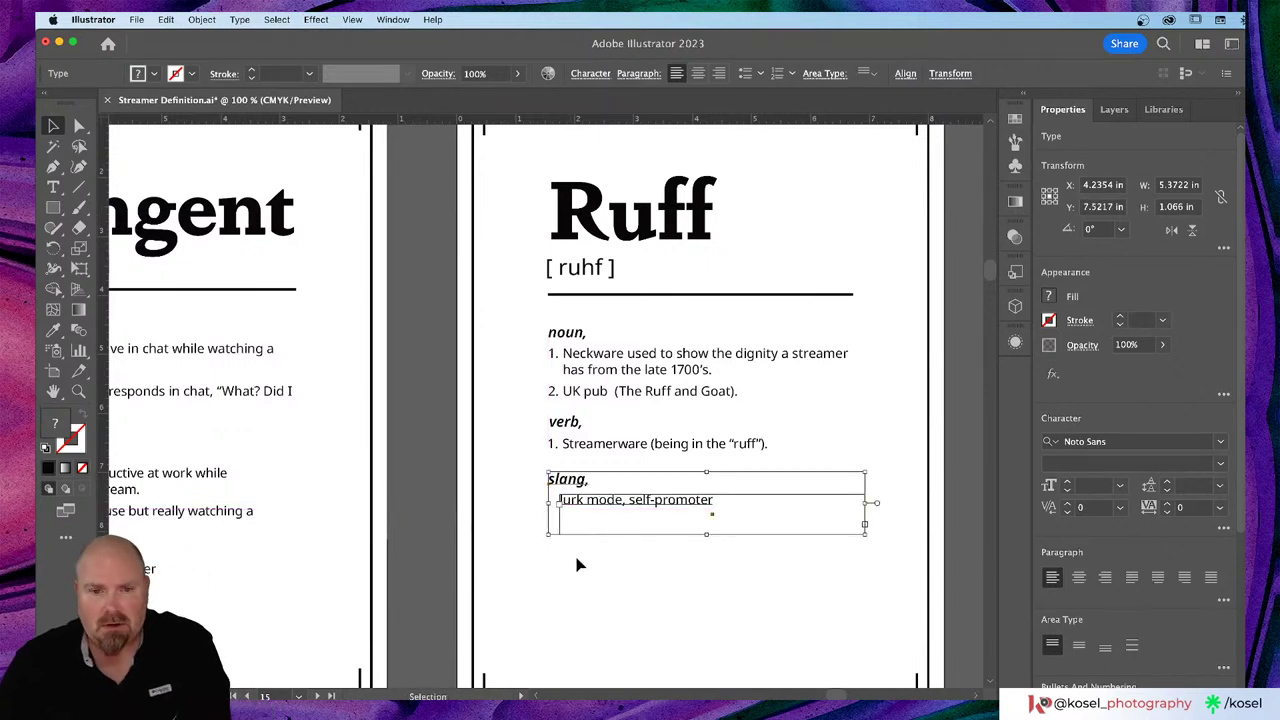
left_click(577, 565)
Step: Replace the Ruff card's slang text with "bread crumb catcher, no pants" and leave text editing with nothing selected
left_click(640, 500)
double_click(634, 500)
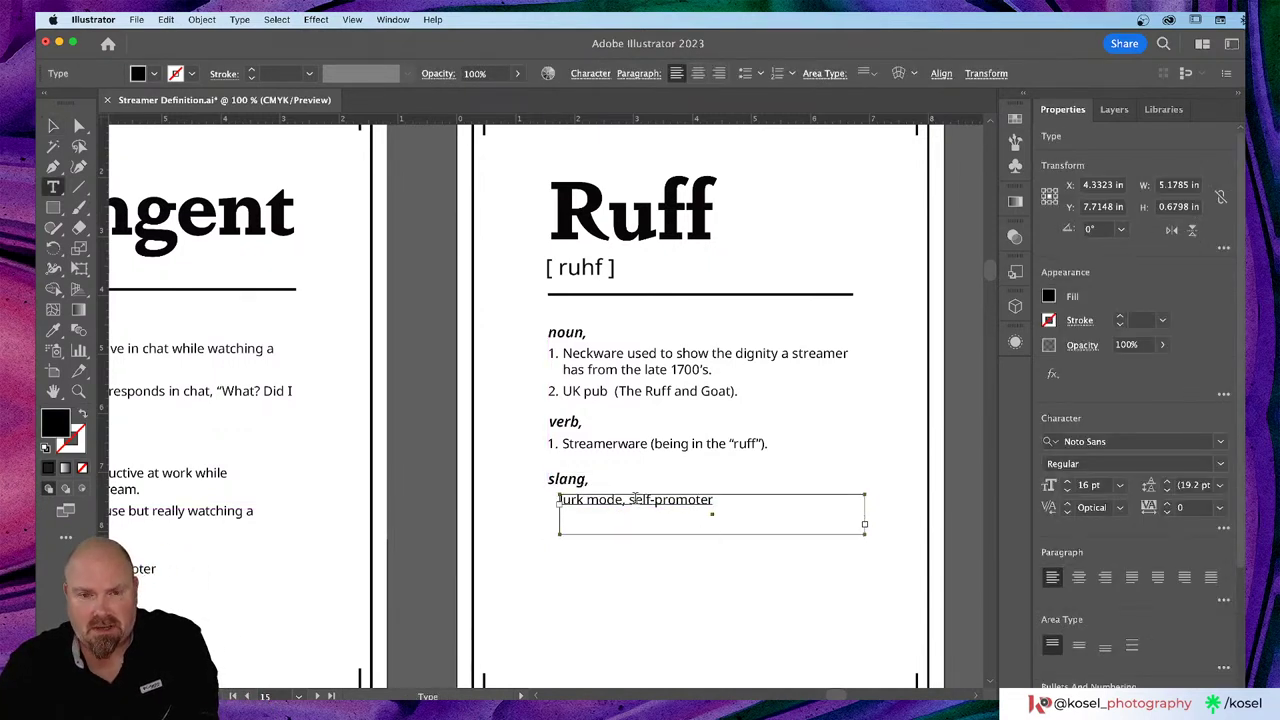
left_click_drag(714, 500, 548, 503)
type("bre")
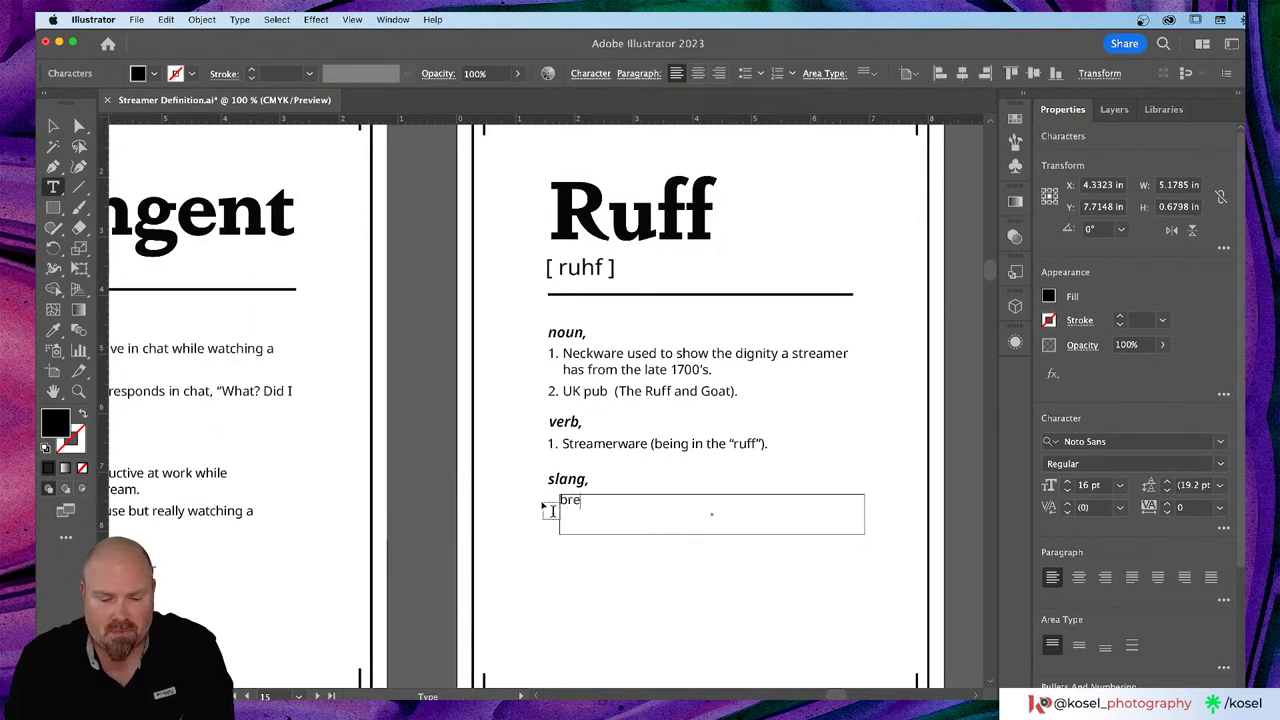
type("ad cru")
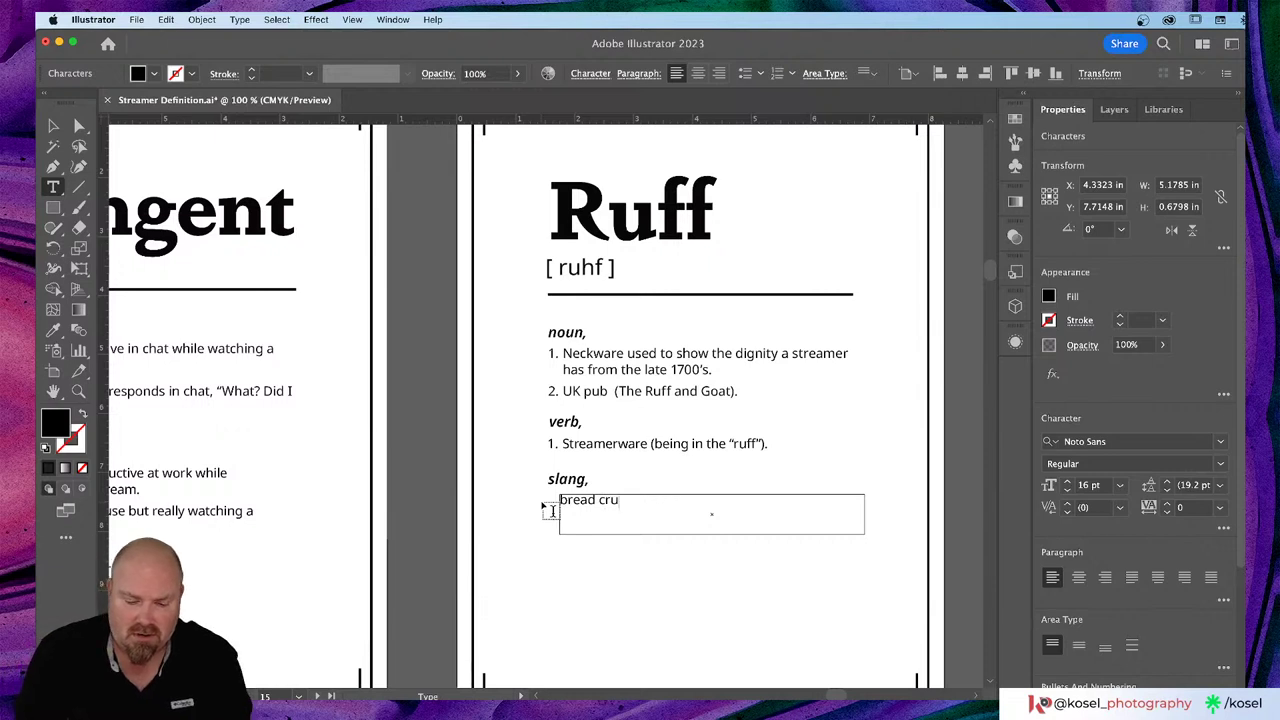
type("mb cat")
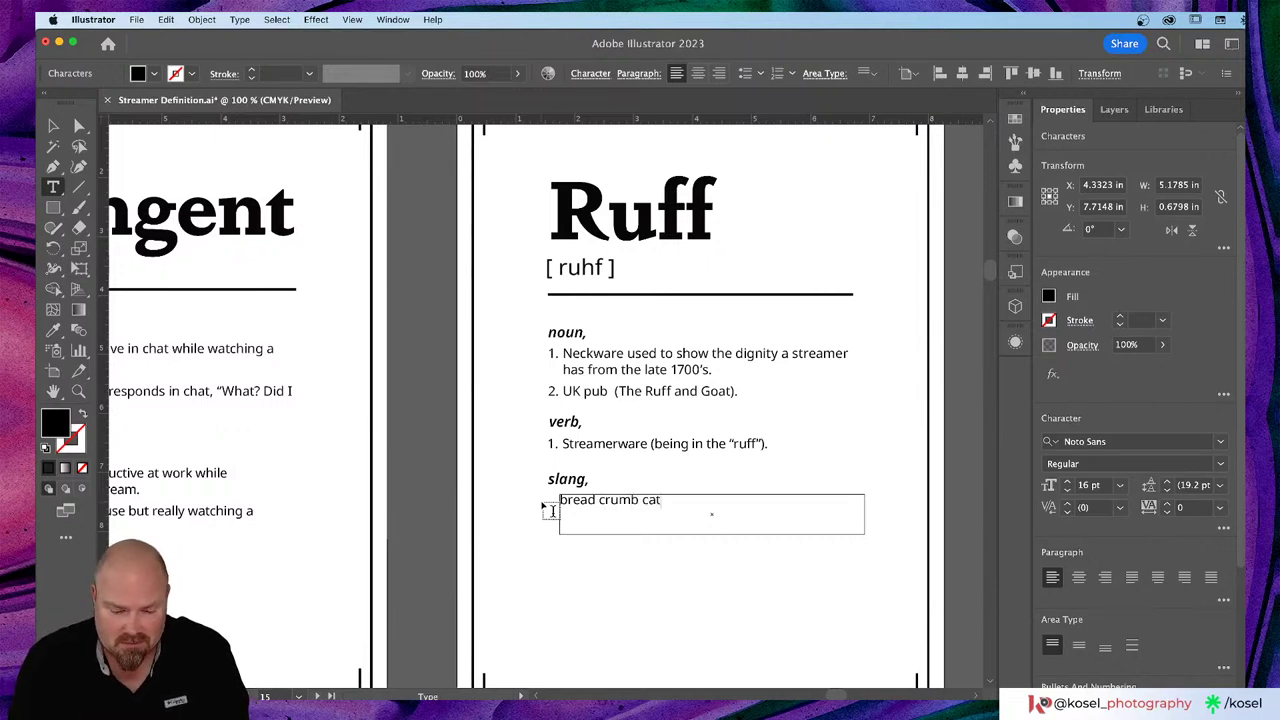
type("cher,")
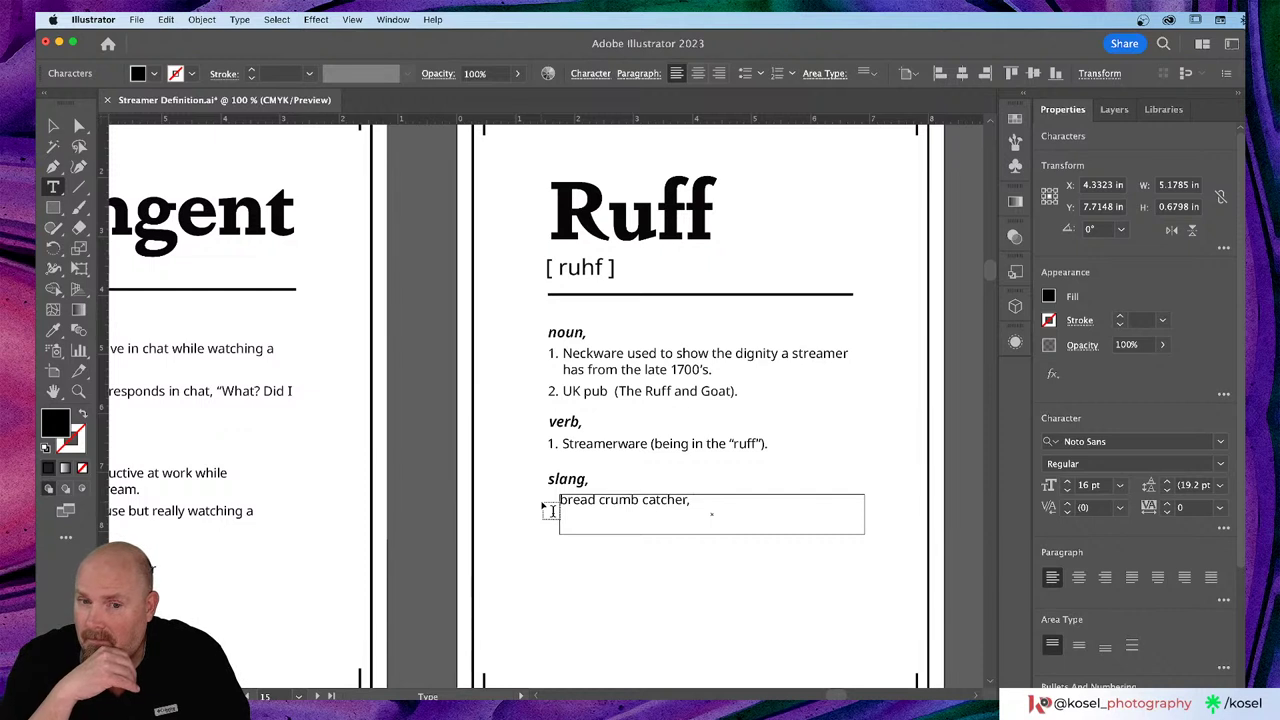
type("no pants")
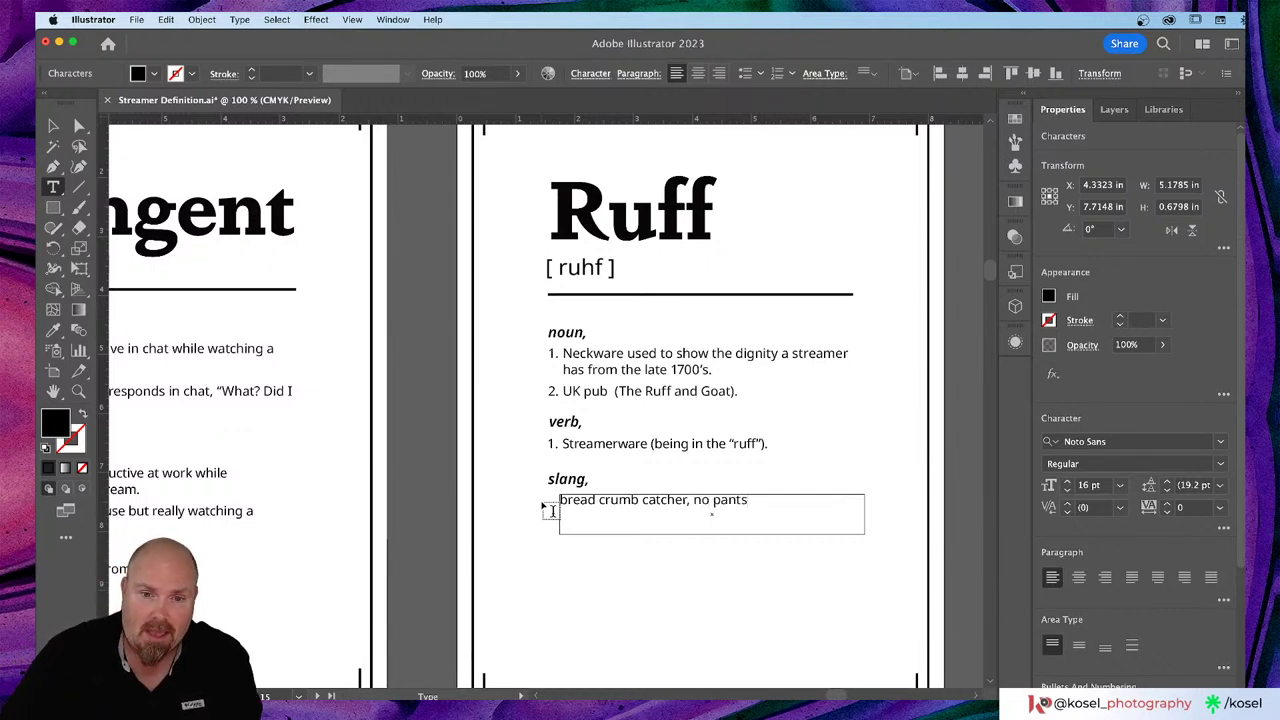
left_click(606, 624, "super")
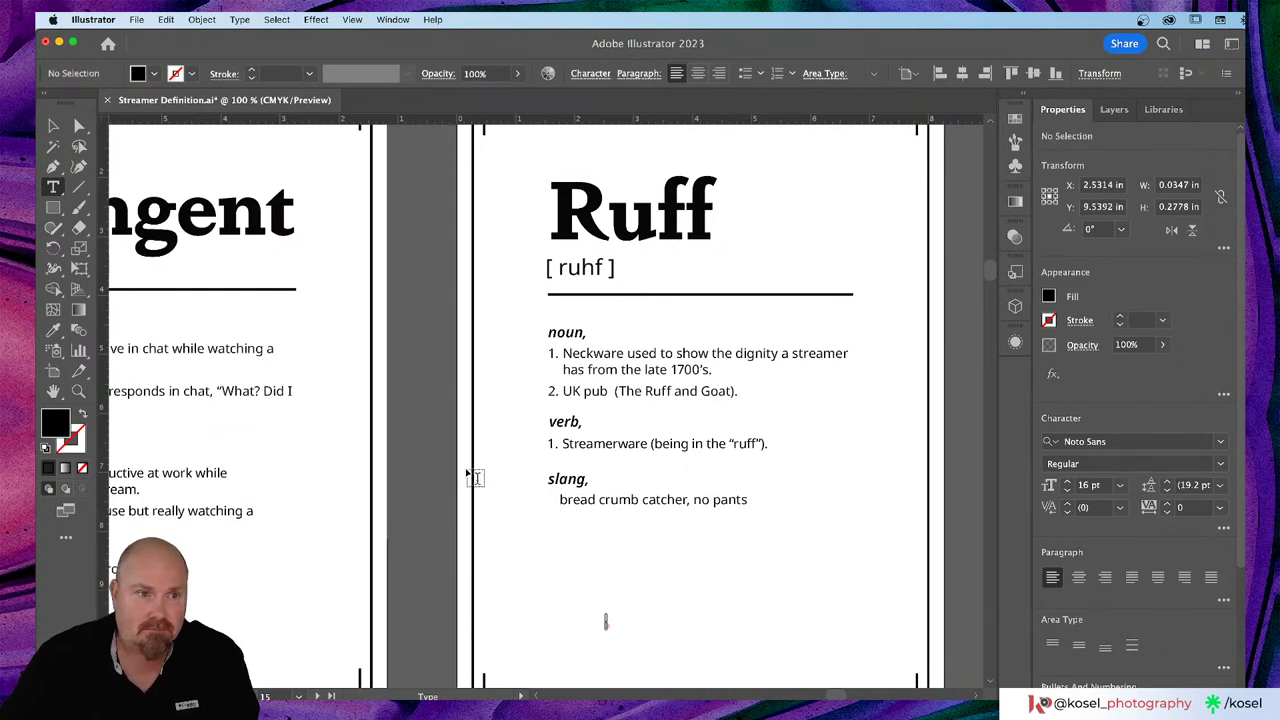
key("Escape")
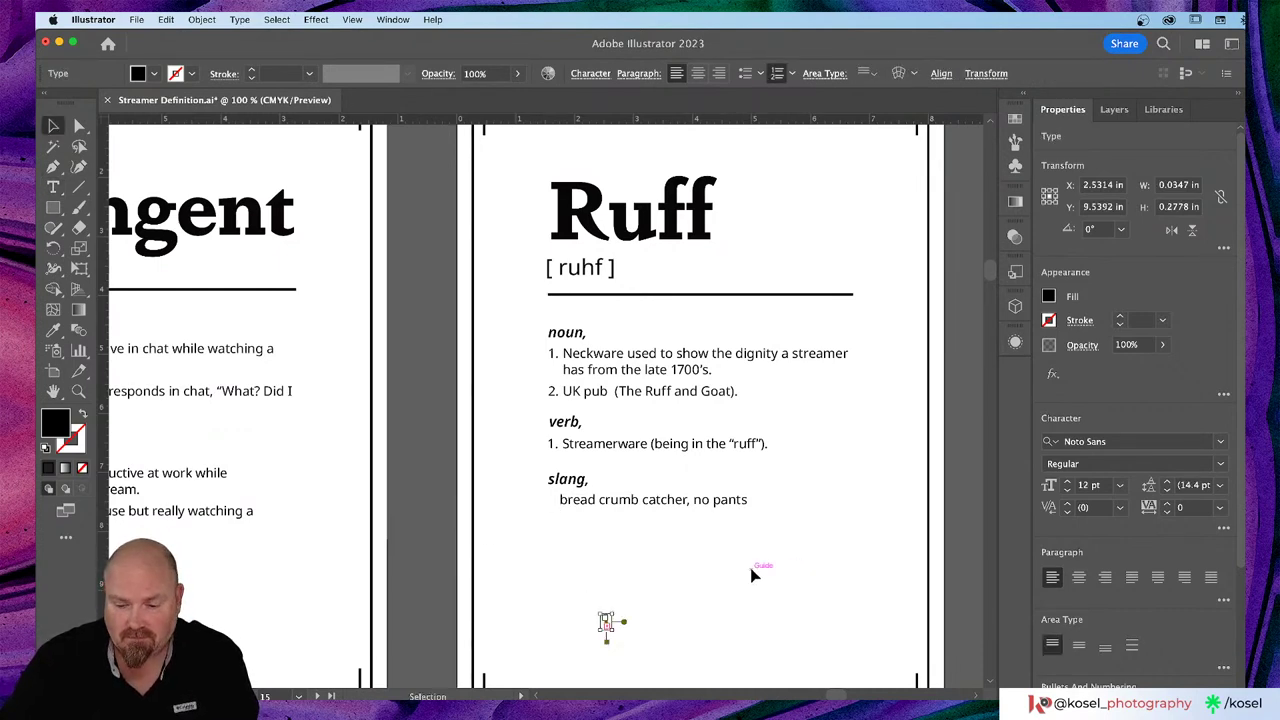
left_click(755, 575)
Step: Examine the Tangent card's noun, verb and slang definitions and their spacing, and select its noun definition text
scroll(740, 544, "up", 3)
scroll(740, 544, "left", 3)
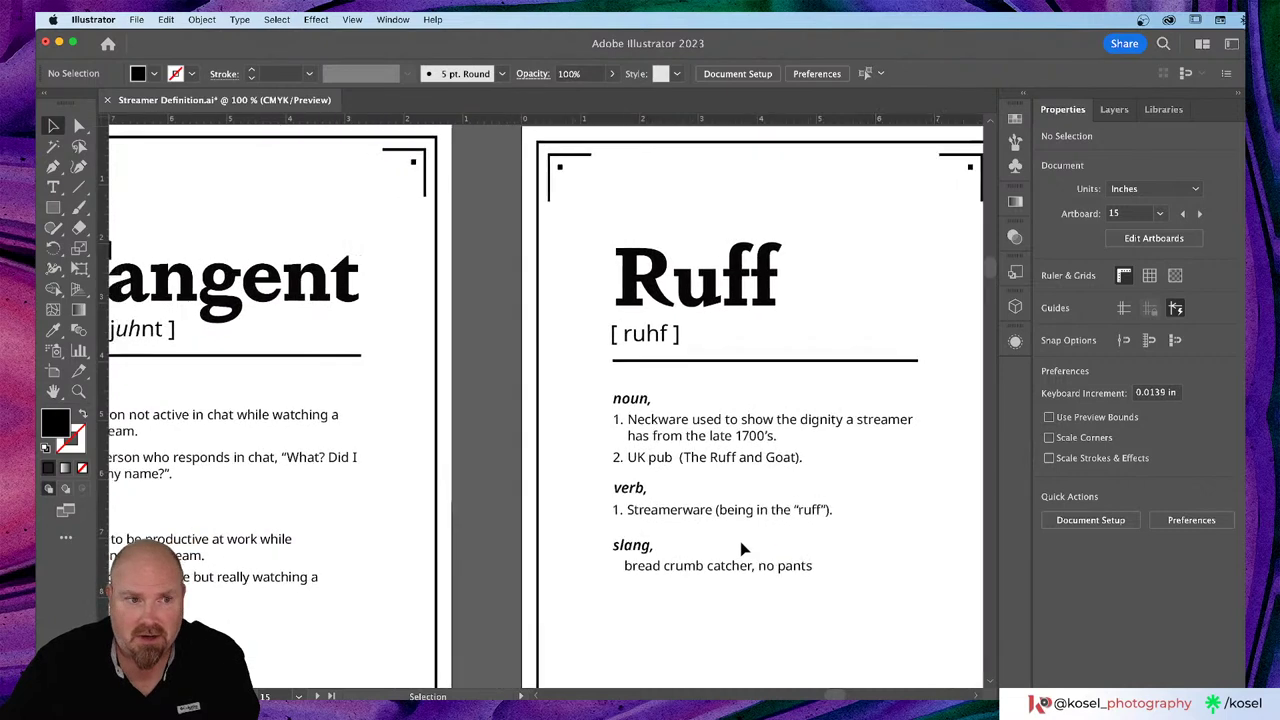
scroll(742, 548, "left", 10)
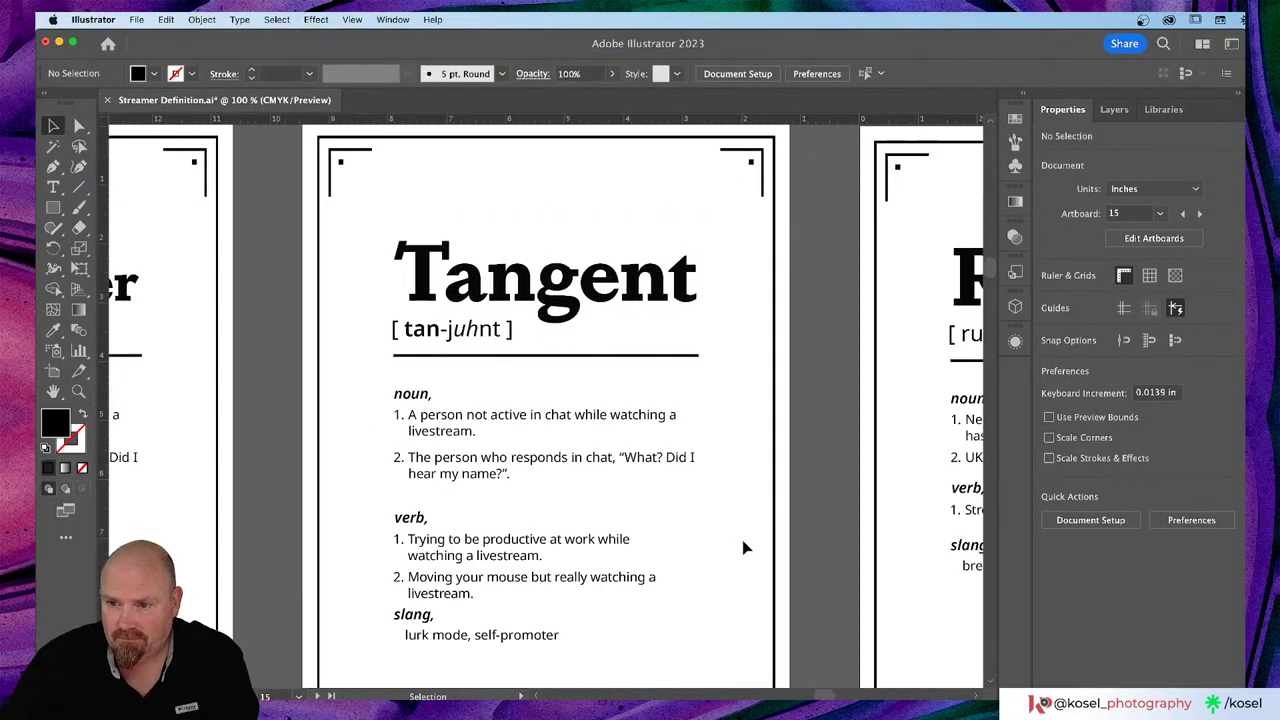
scroll(742, 547, "right", 3)
scroll(742, 547, "down", 4)
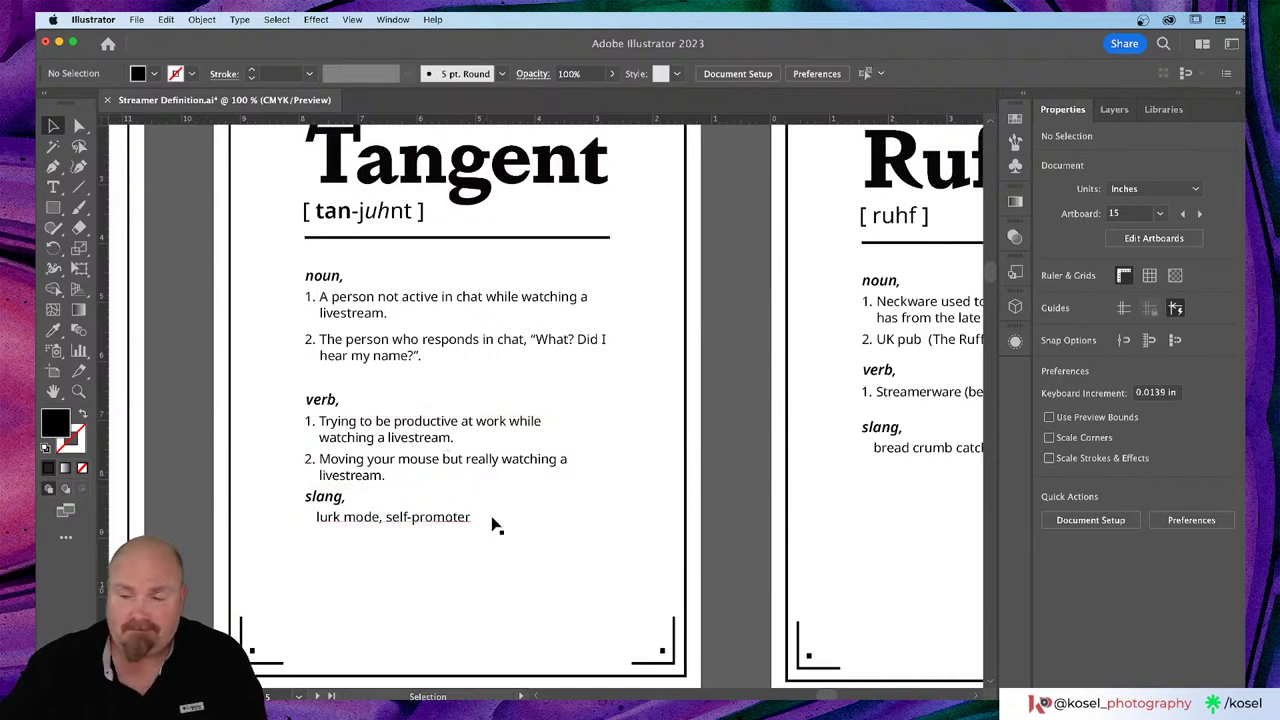
scroll(493, 526, "left", 3)
scroll(493, 526, "up", 1)
scroll(493, 526, "left", 3)
scroll(500, 524, "up", 2)
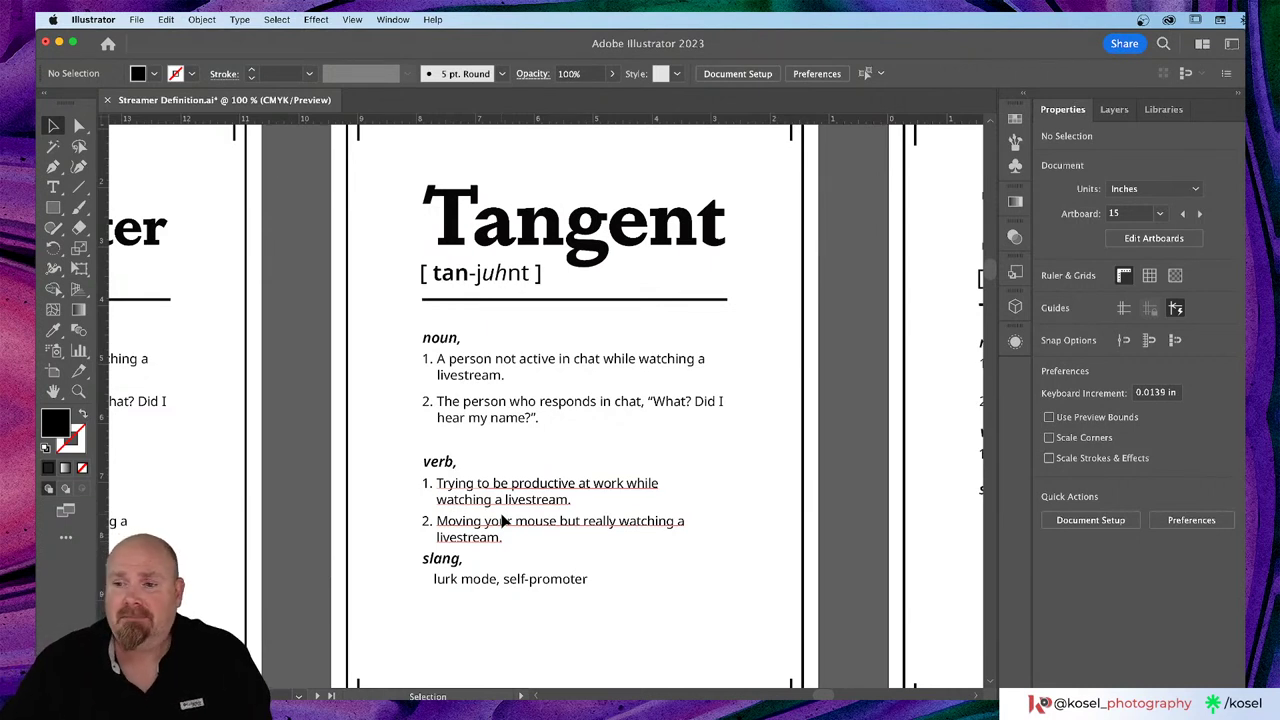
scroll(418, 421, "down", 1)
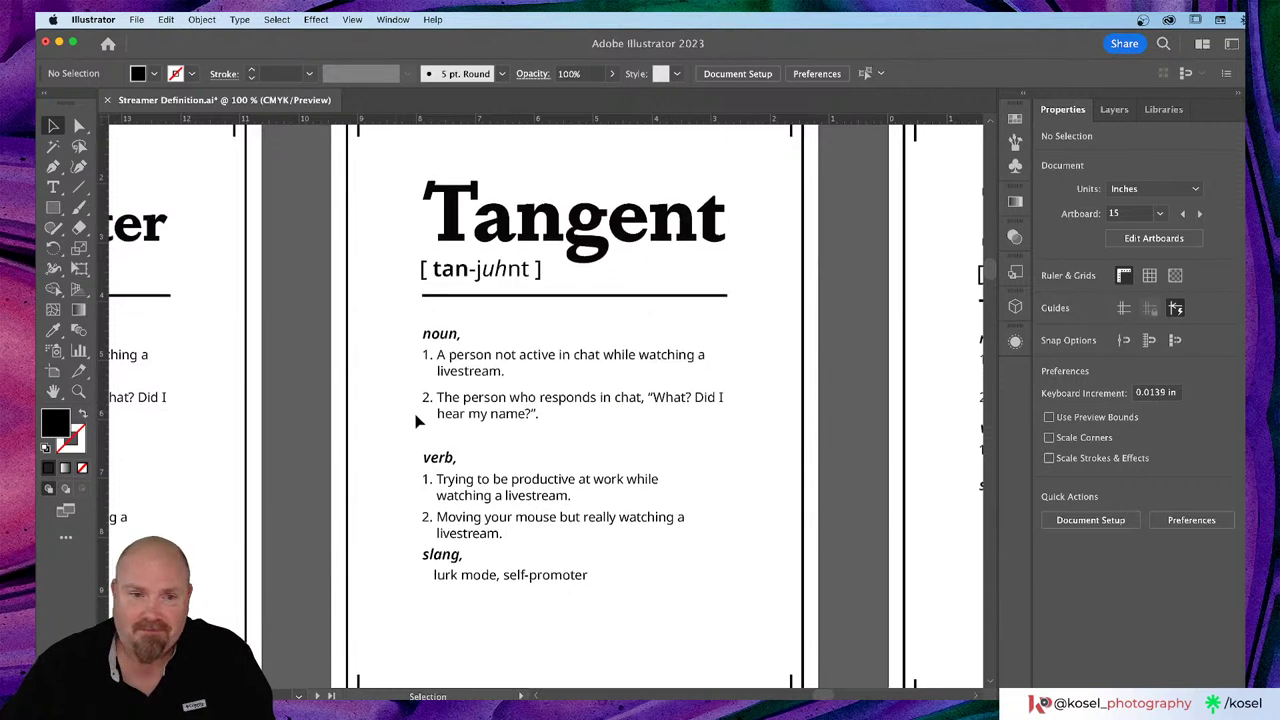
scroll(418, 421, "down", 1)
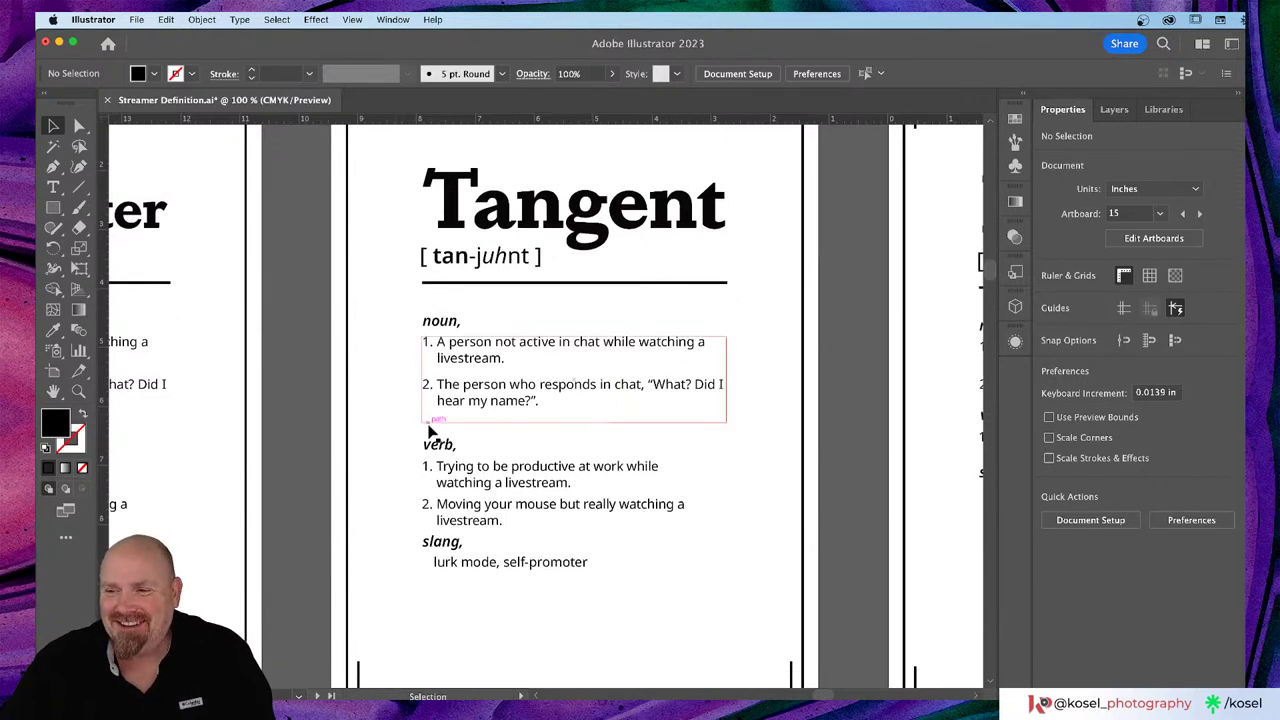
left_click(606, 352)
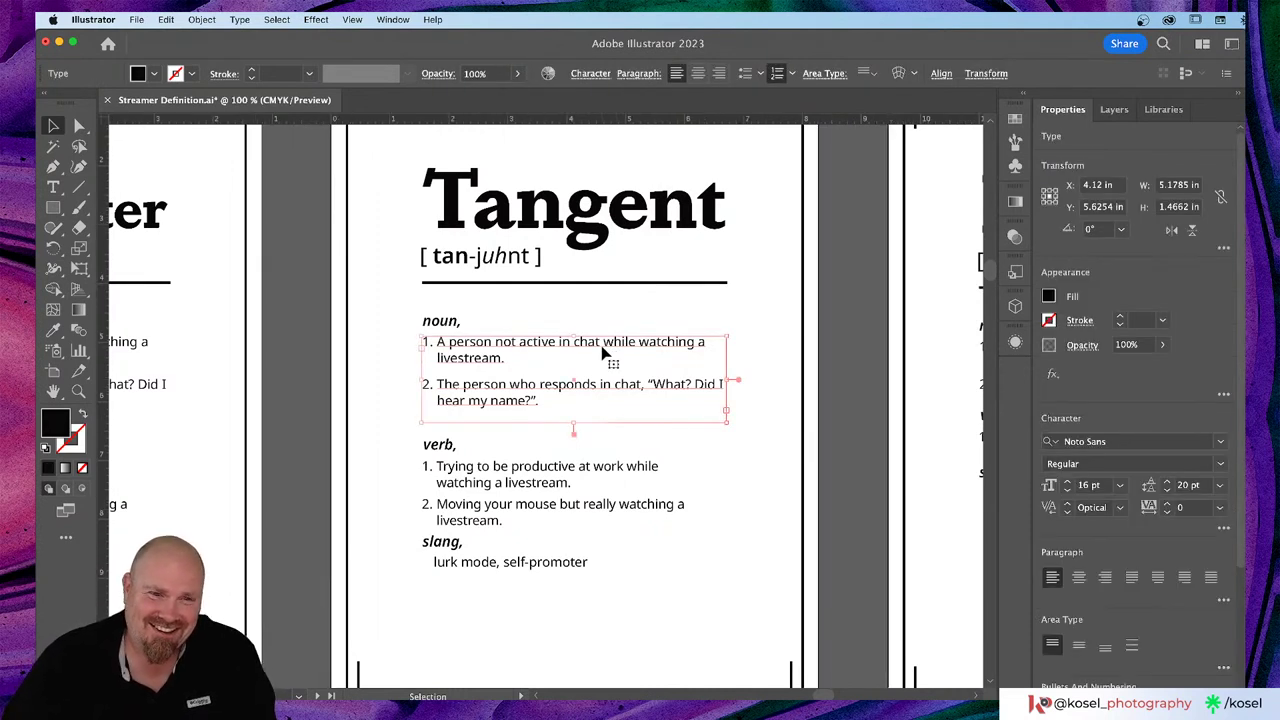
Step: Replace the Tangent card's first noun definition with "Two or more items, close to intersection."
key("t")
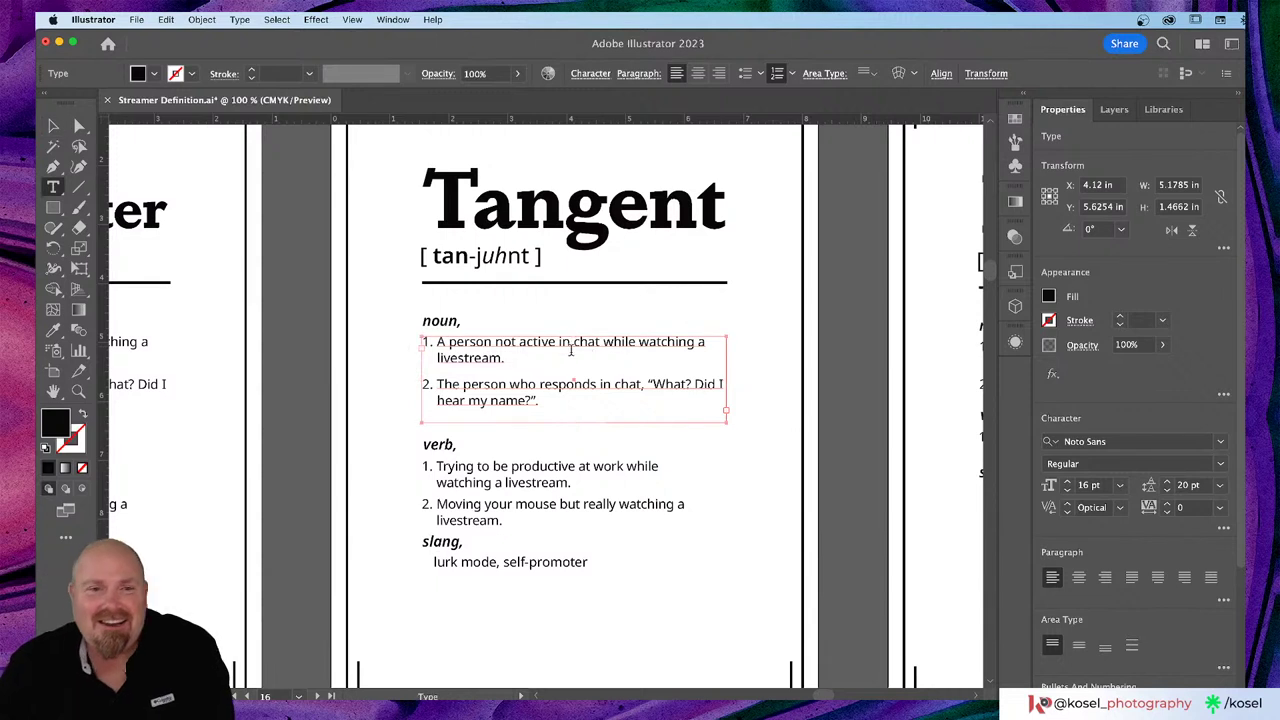
left_click_drag(501, 360, 430, 341)
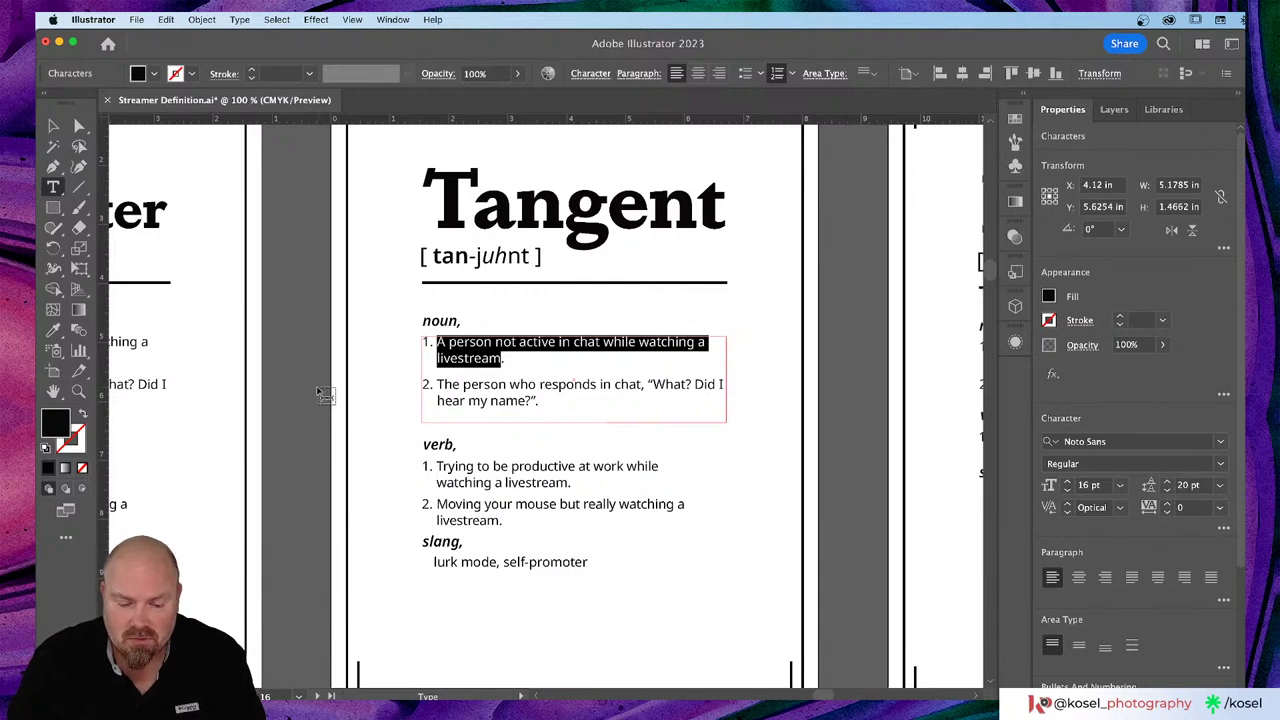
type("Two ")
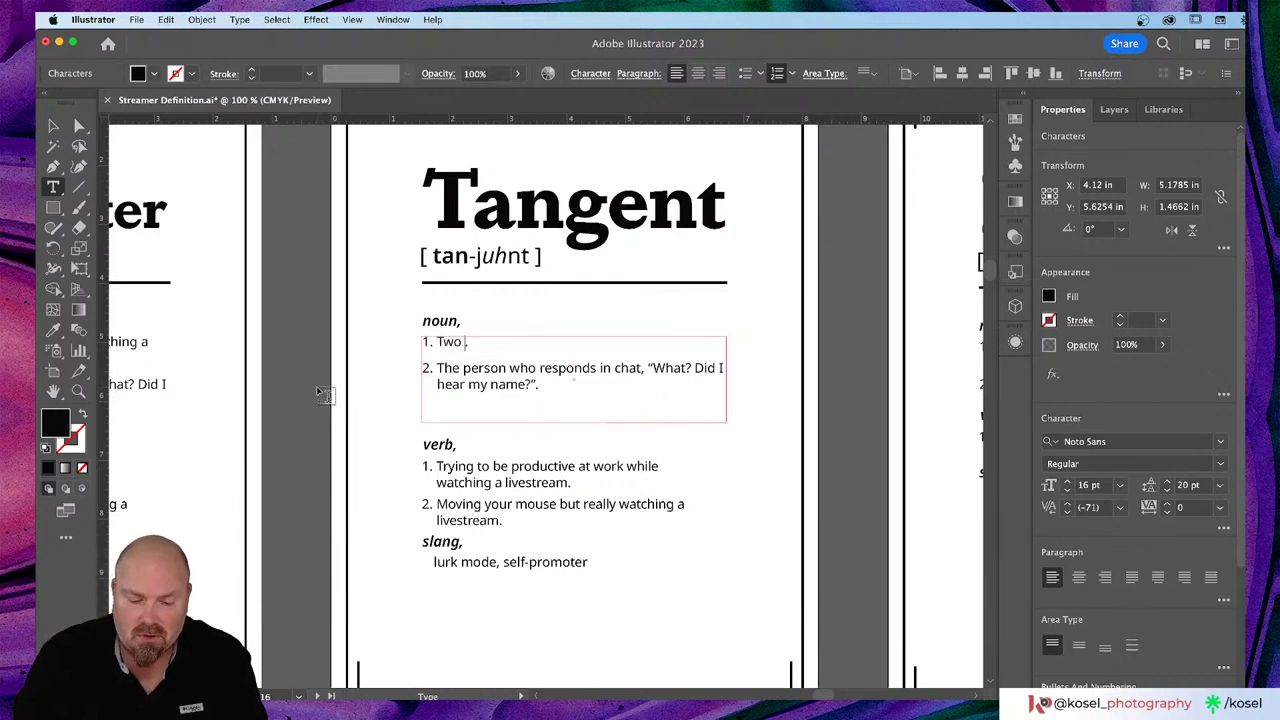
type("or more ite")
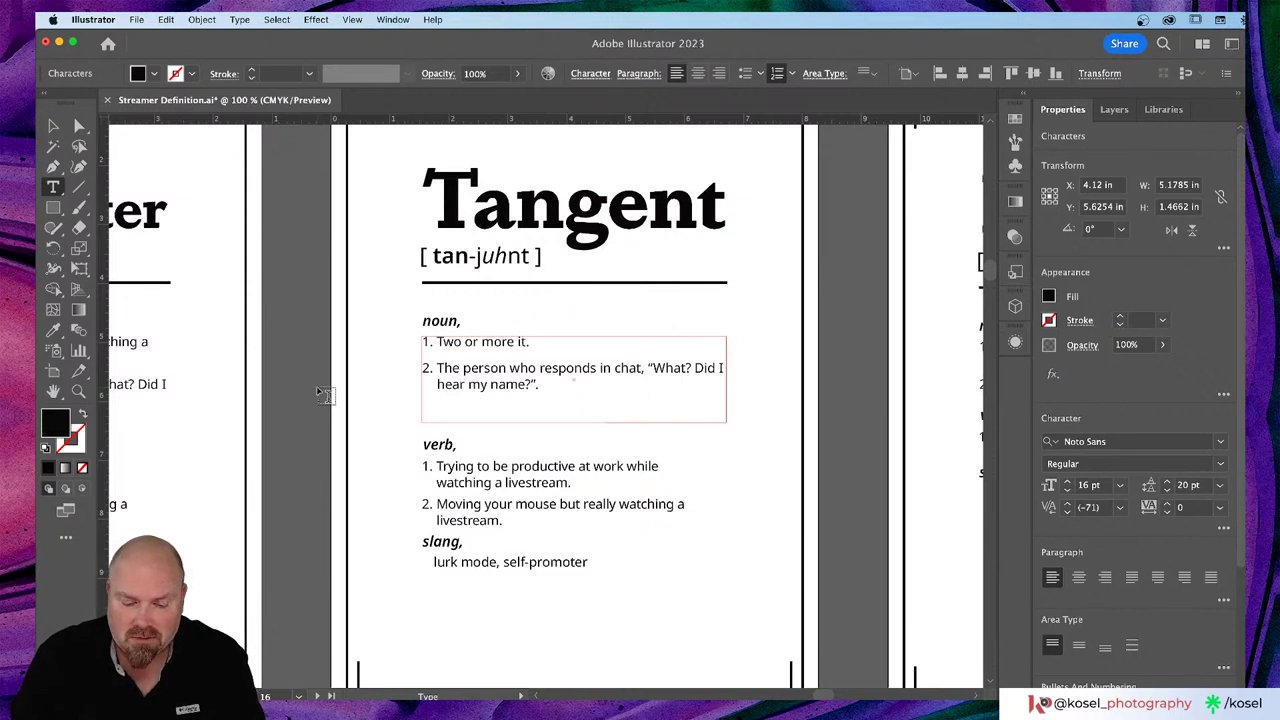
type("ms")
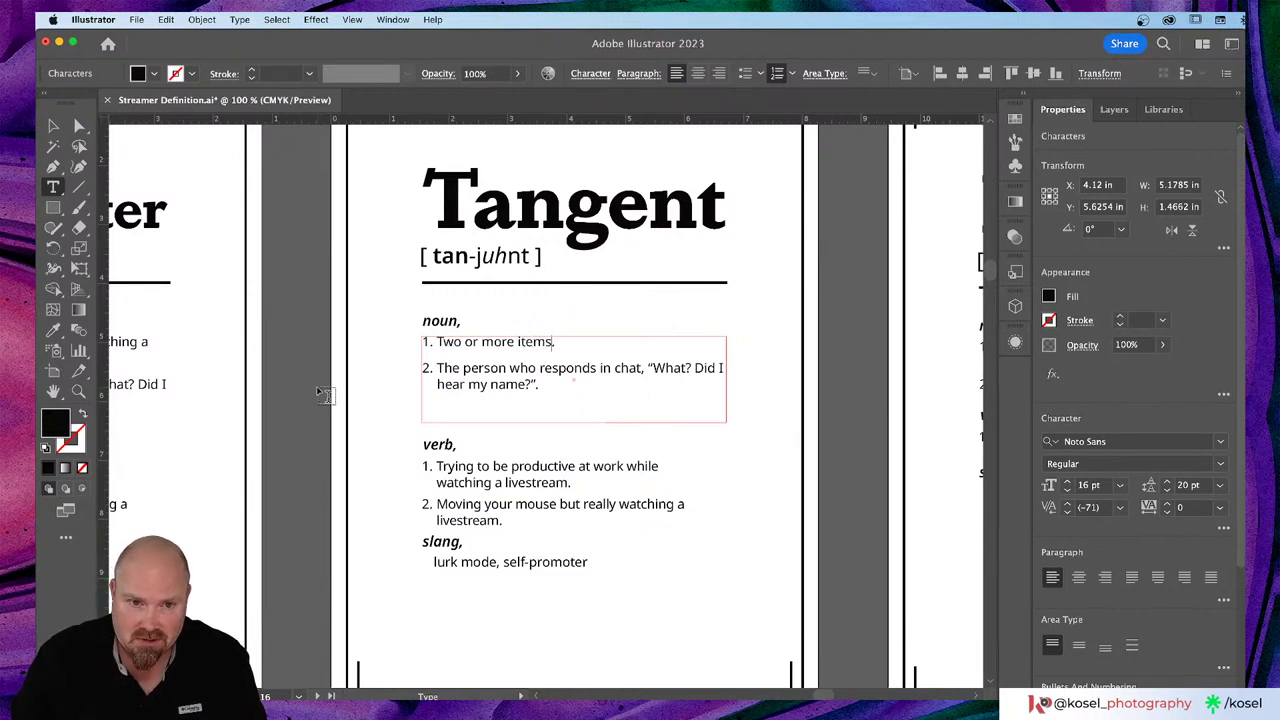
type(",")
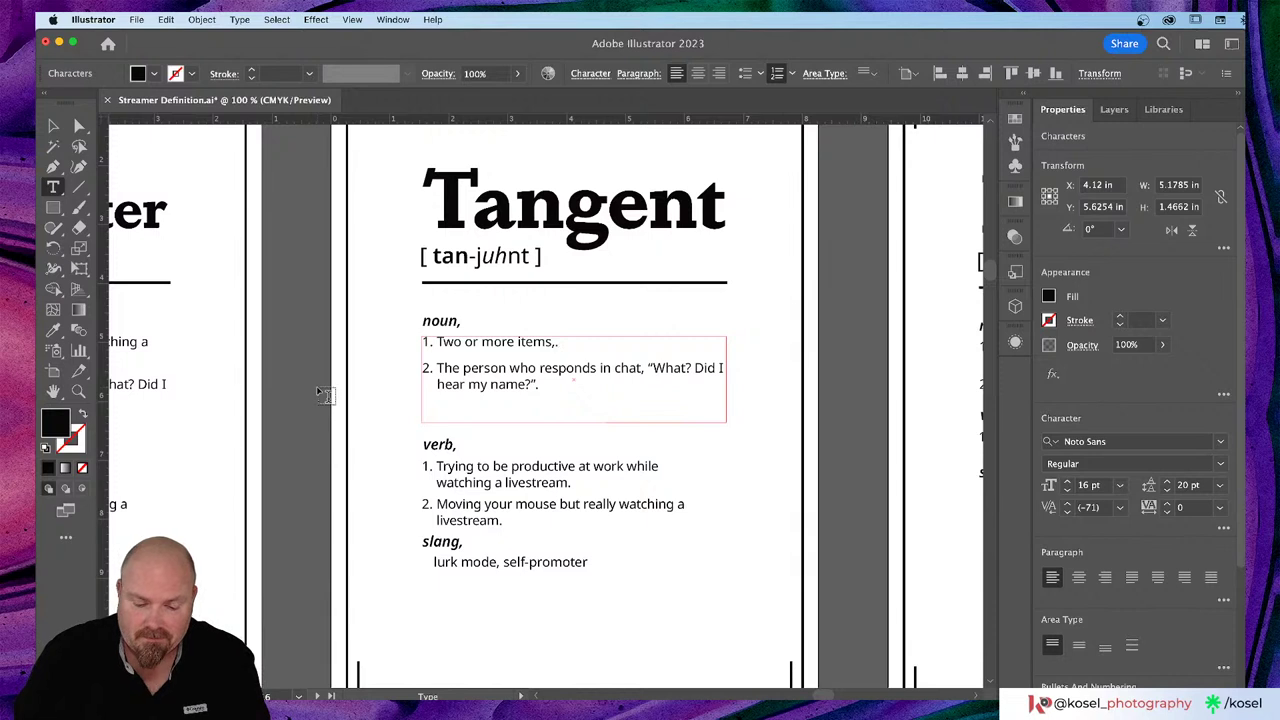
type(" clos")
type("e to in")
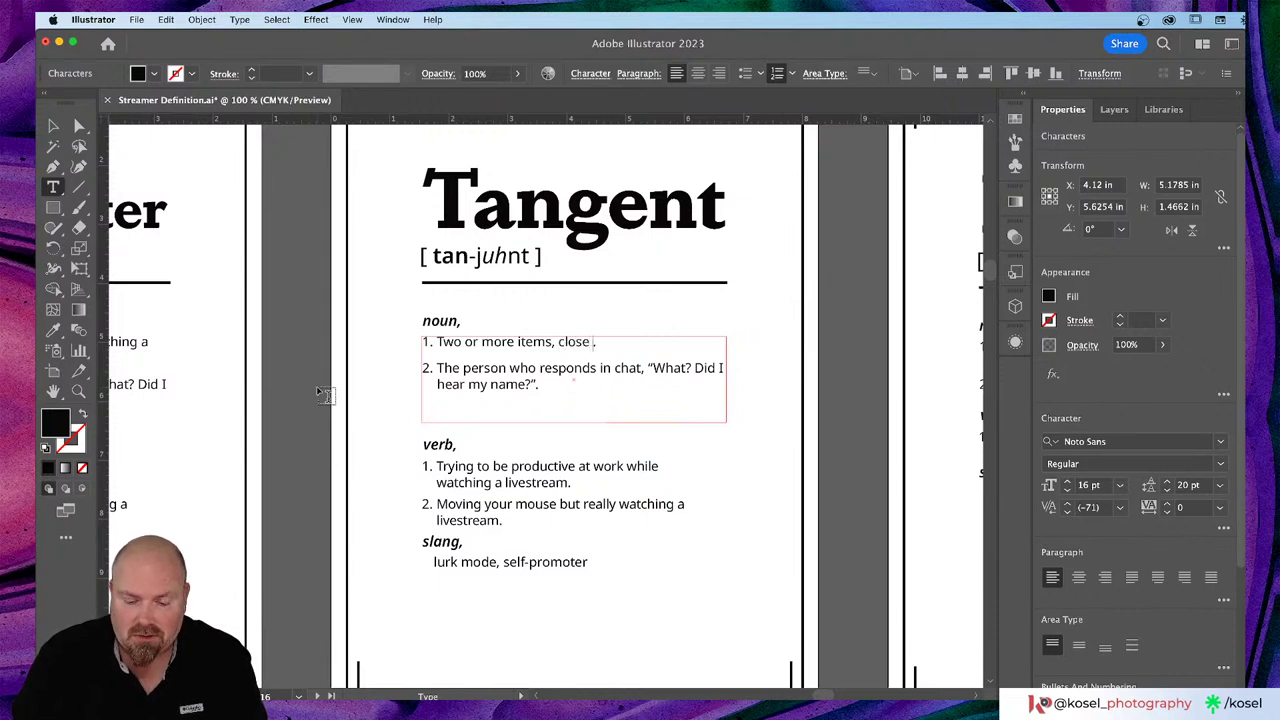
type("tersecti")
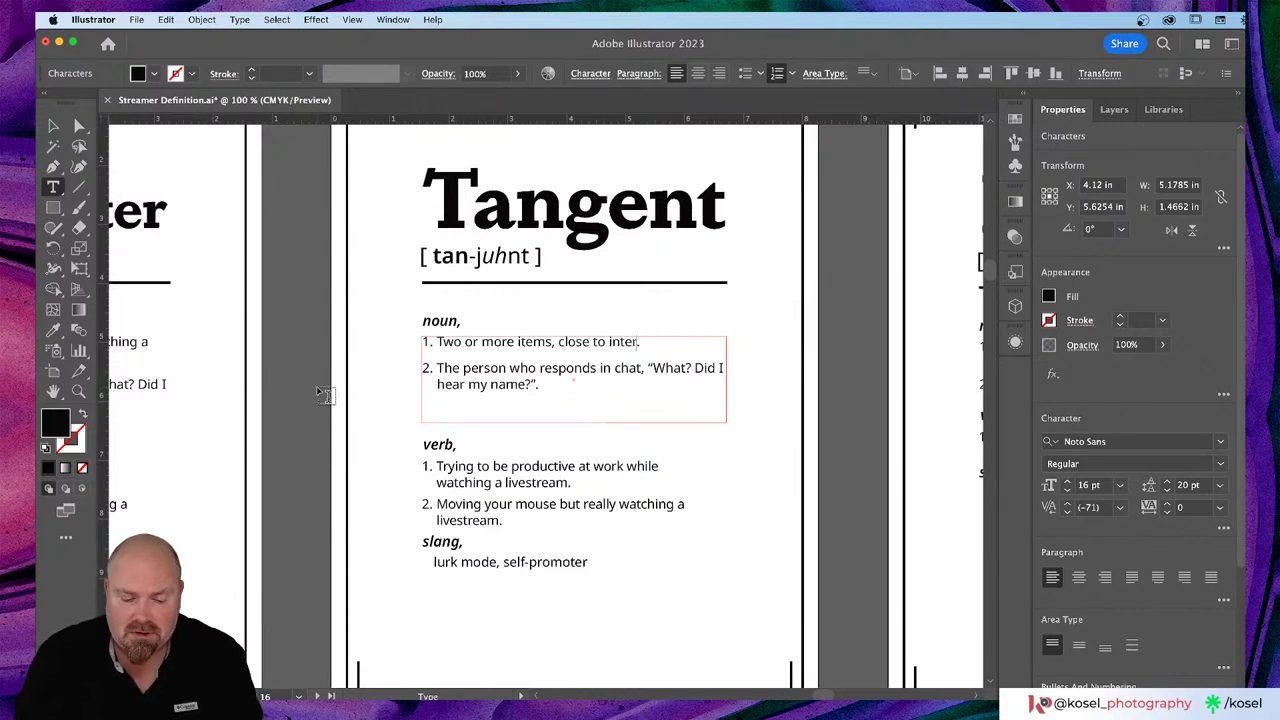
type("on.")
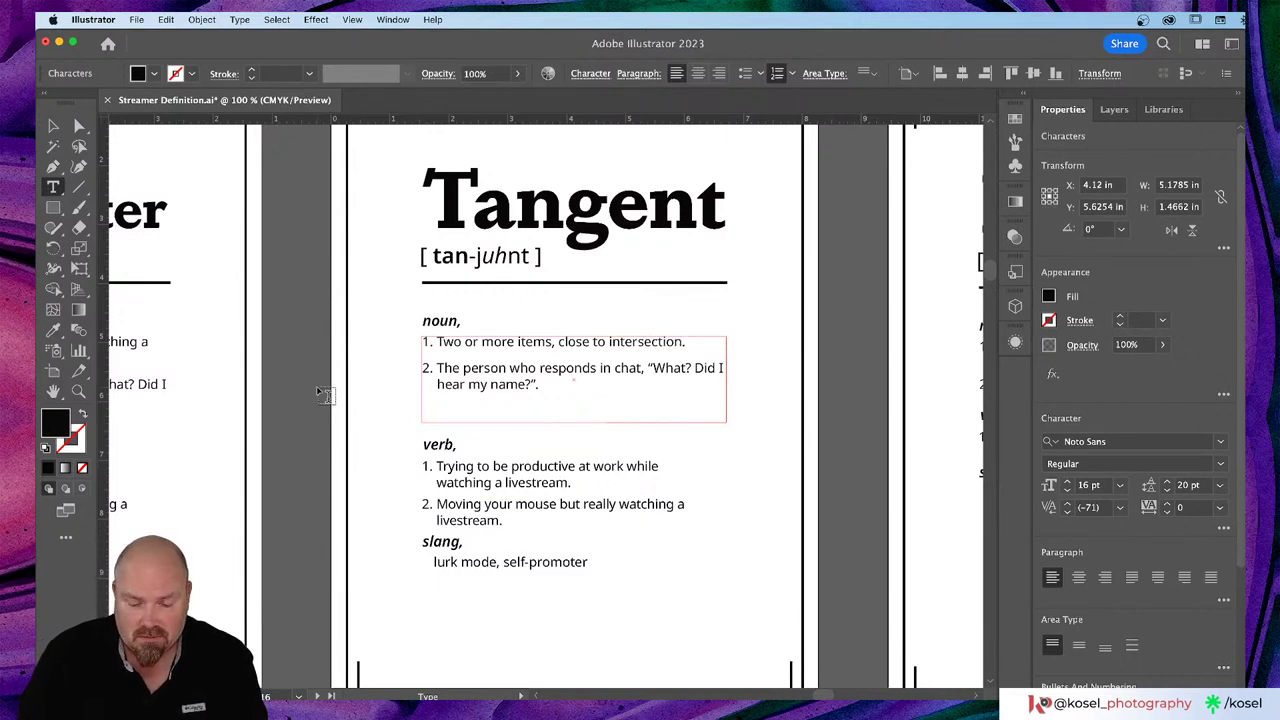
Step: Reword the end of the first noun definition so it reads "close to intersecting in a photo."
key("BackSpace")
key("BackSpace")
key("BackSpace")
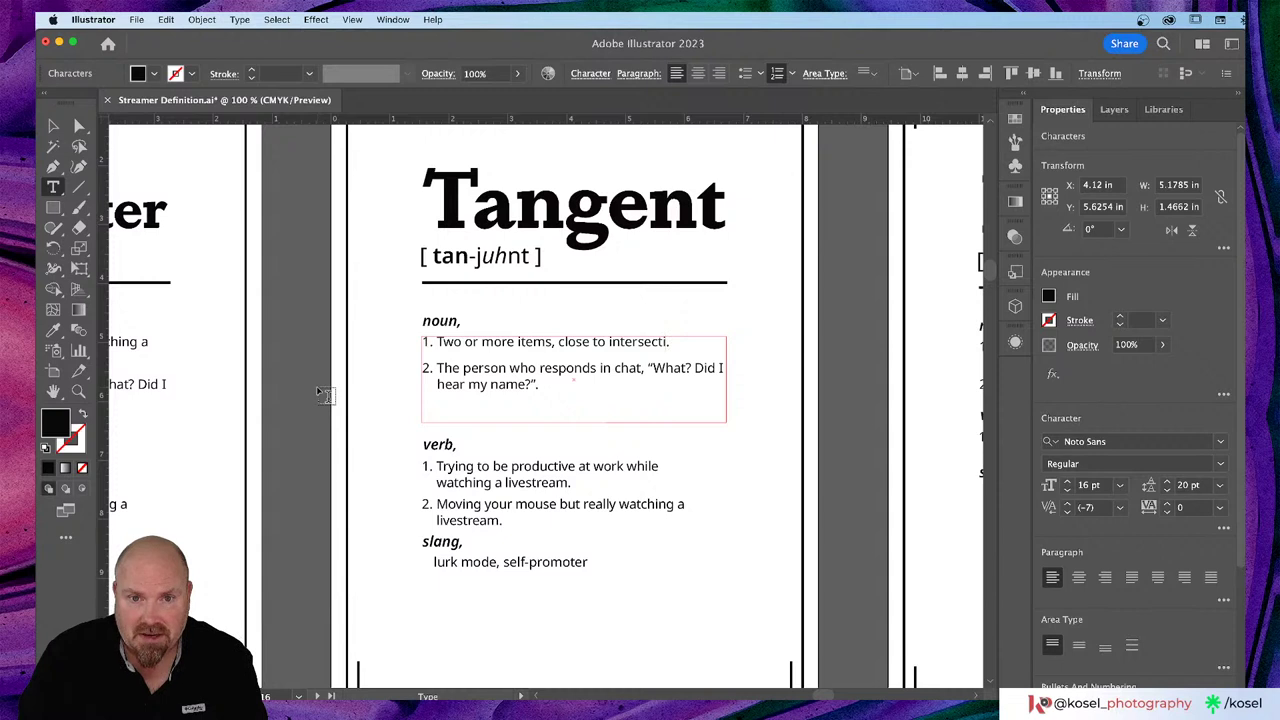
type("ing")
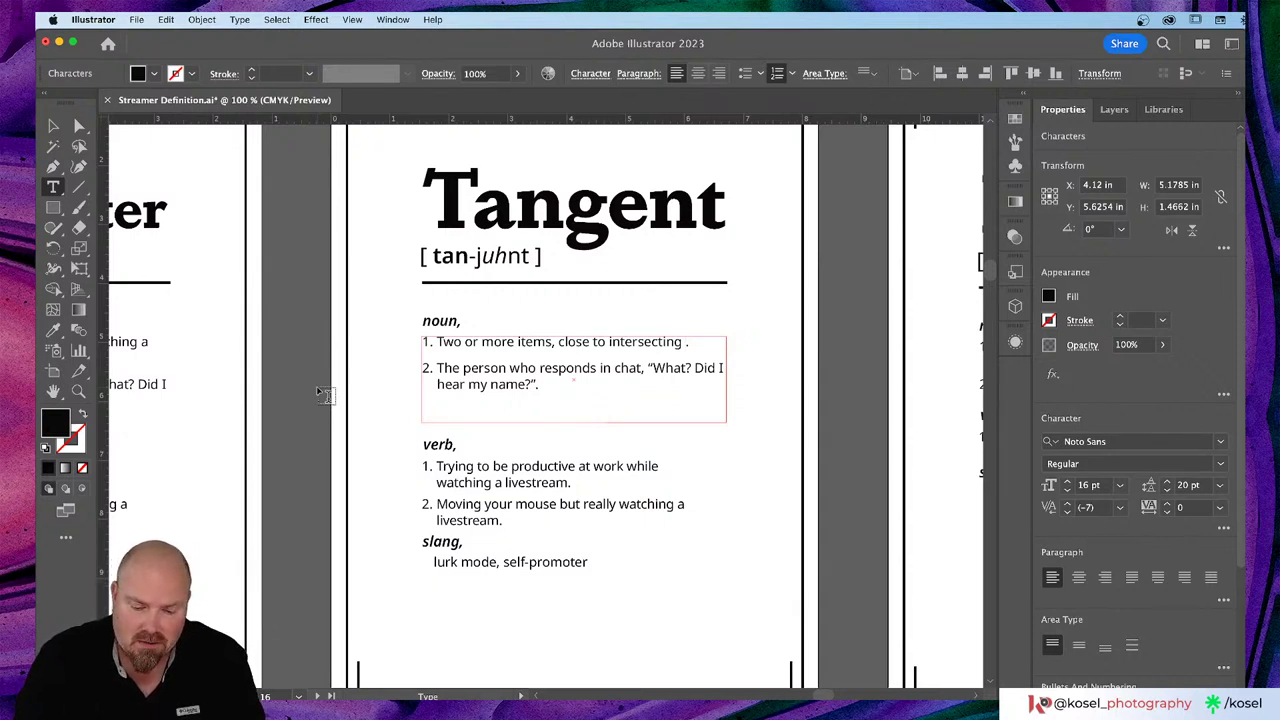
type("in a")
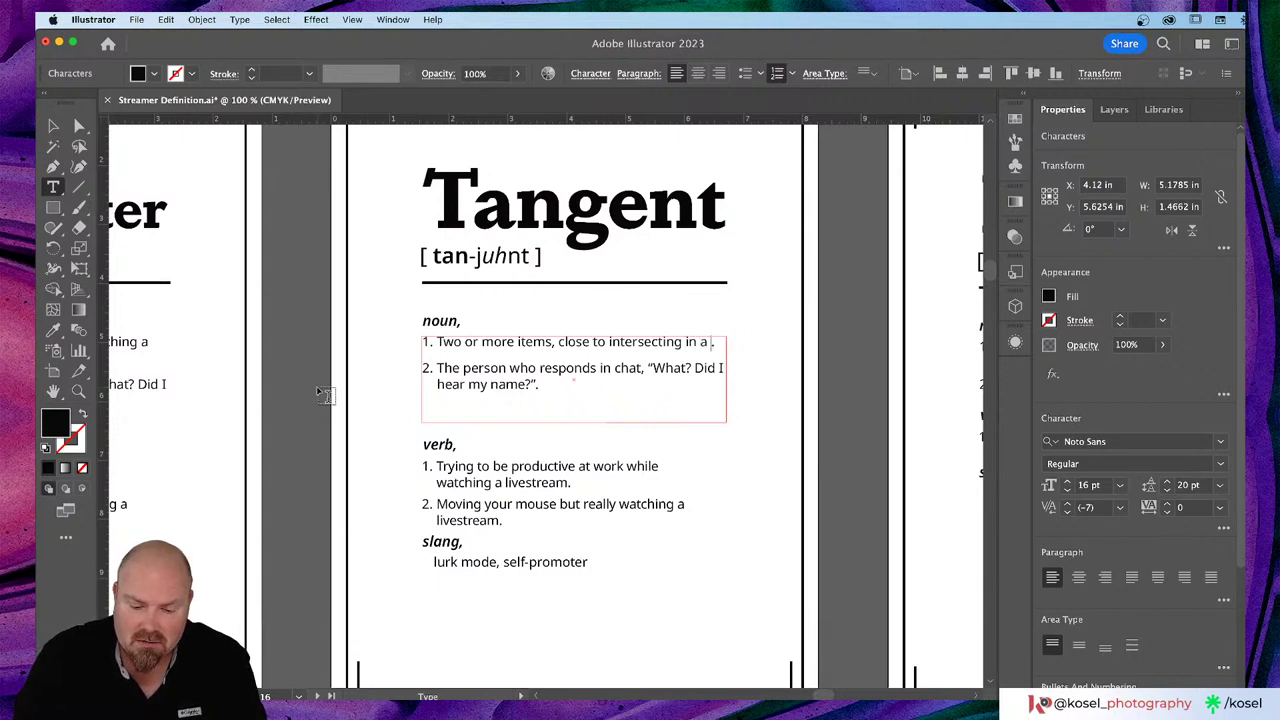
type(" photo.")
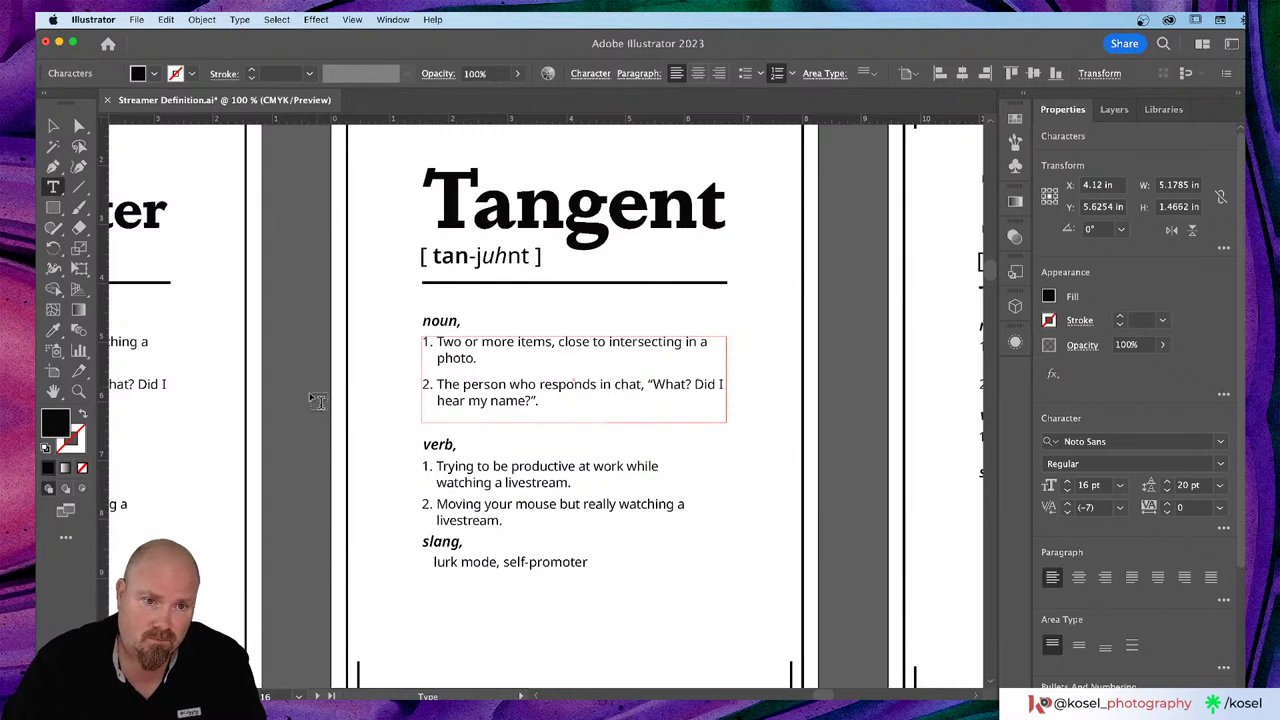
left_click(536, 400)
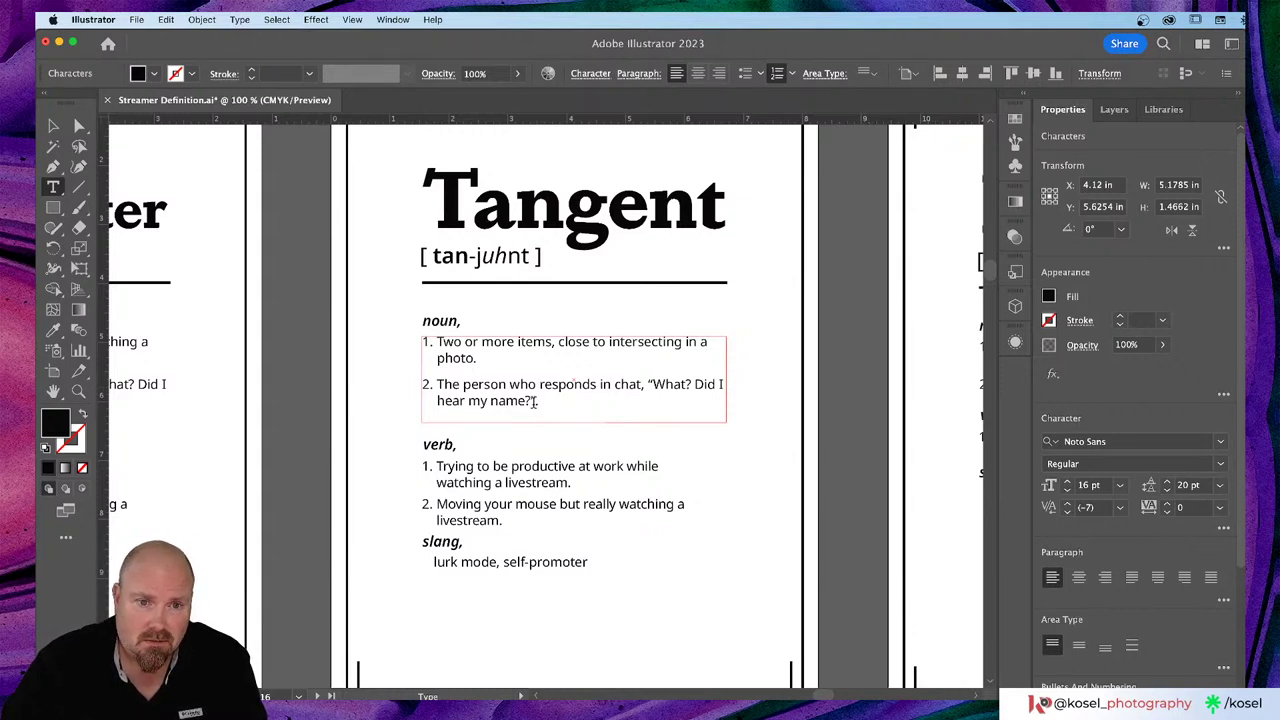
left_click_drag(535, 401, 437, 358)
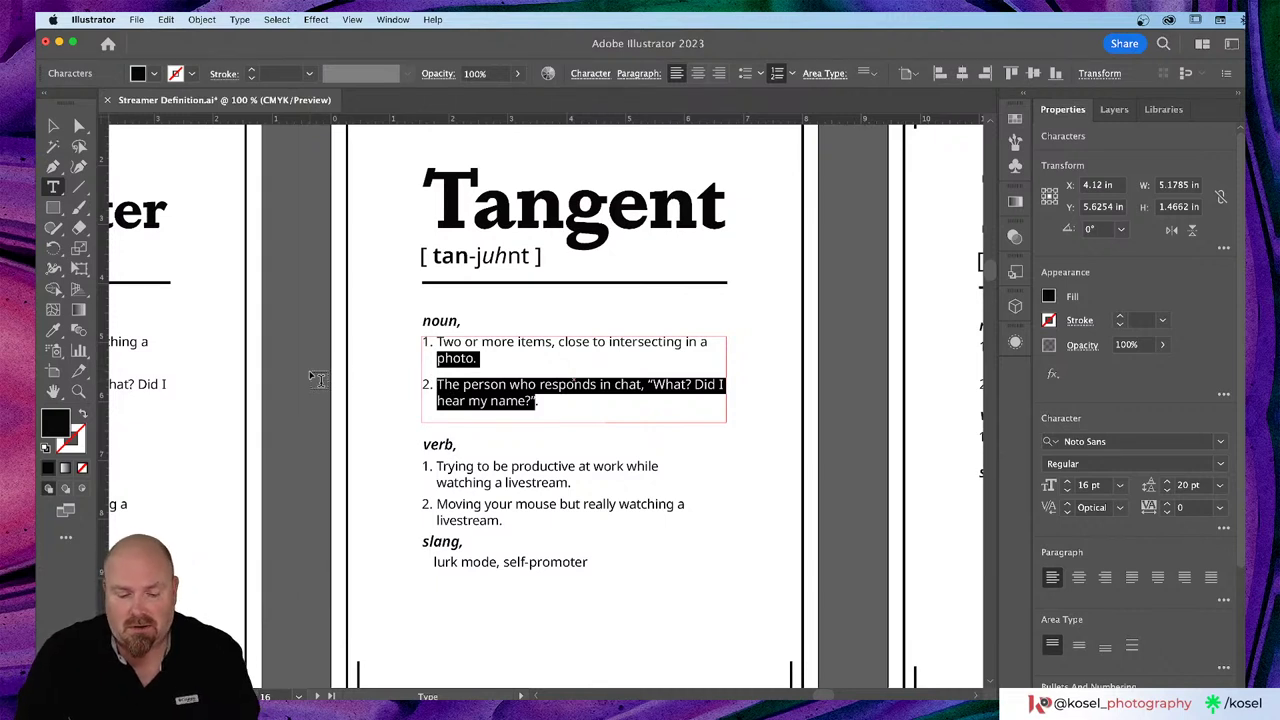
key("BackSpace")
type("An")
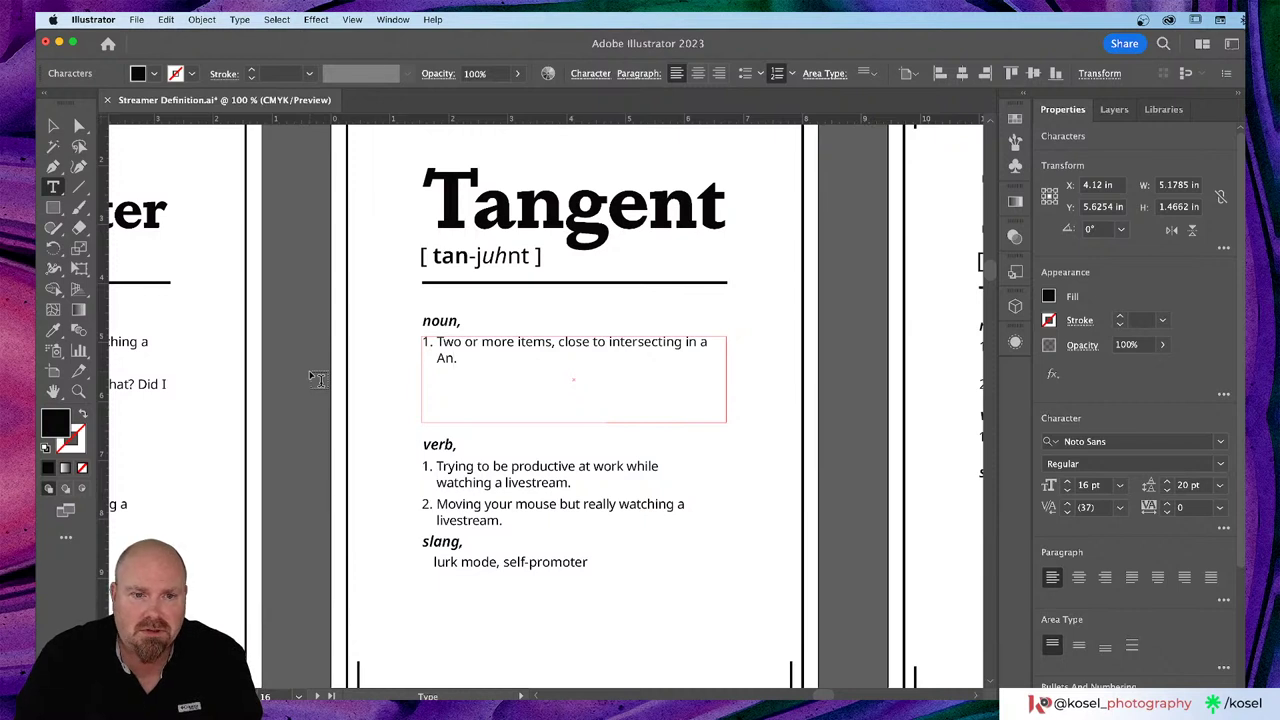
key("super+z")
key("super+z")
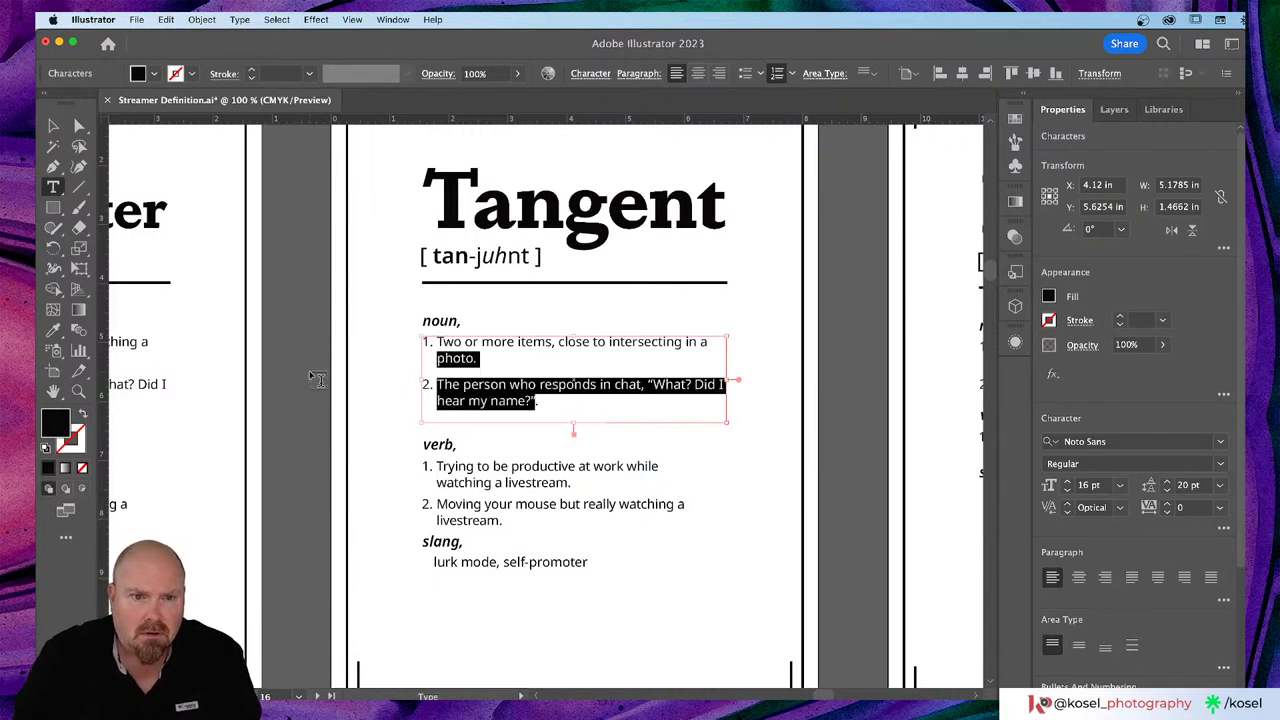
Step: Replace the Tangent card's second noun definition with "An off topic statement, story, or lesson."
left_click(447, 386)
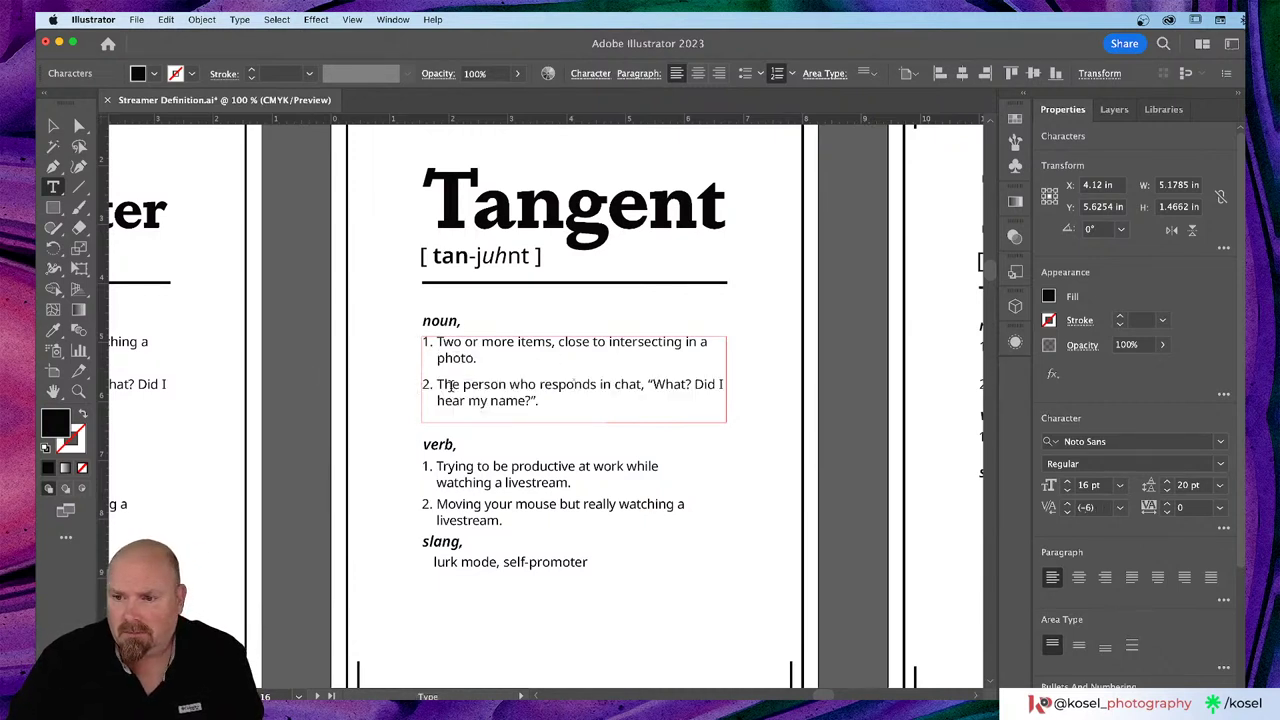
left_click_drag(535, 400, 431, 388)
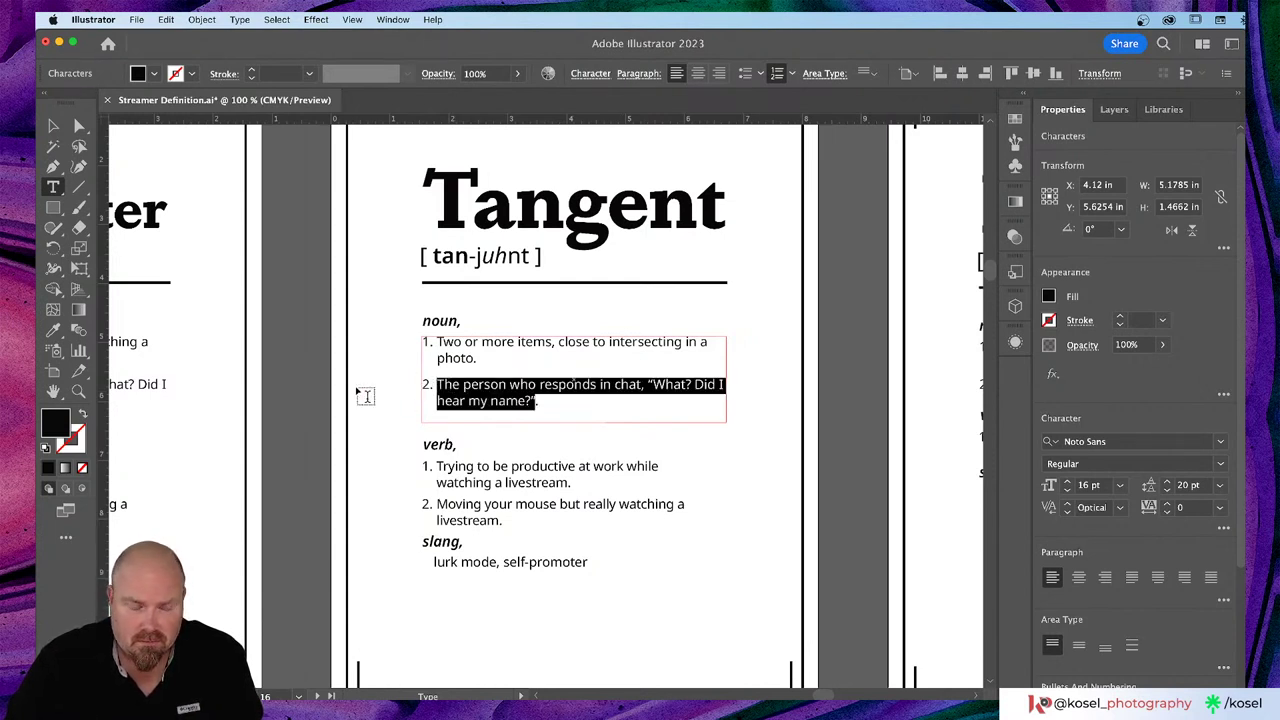
type("An")
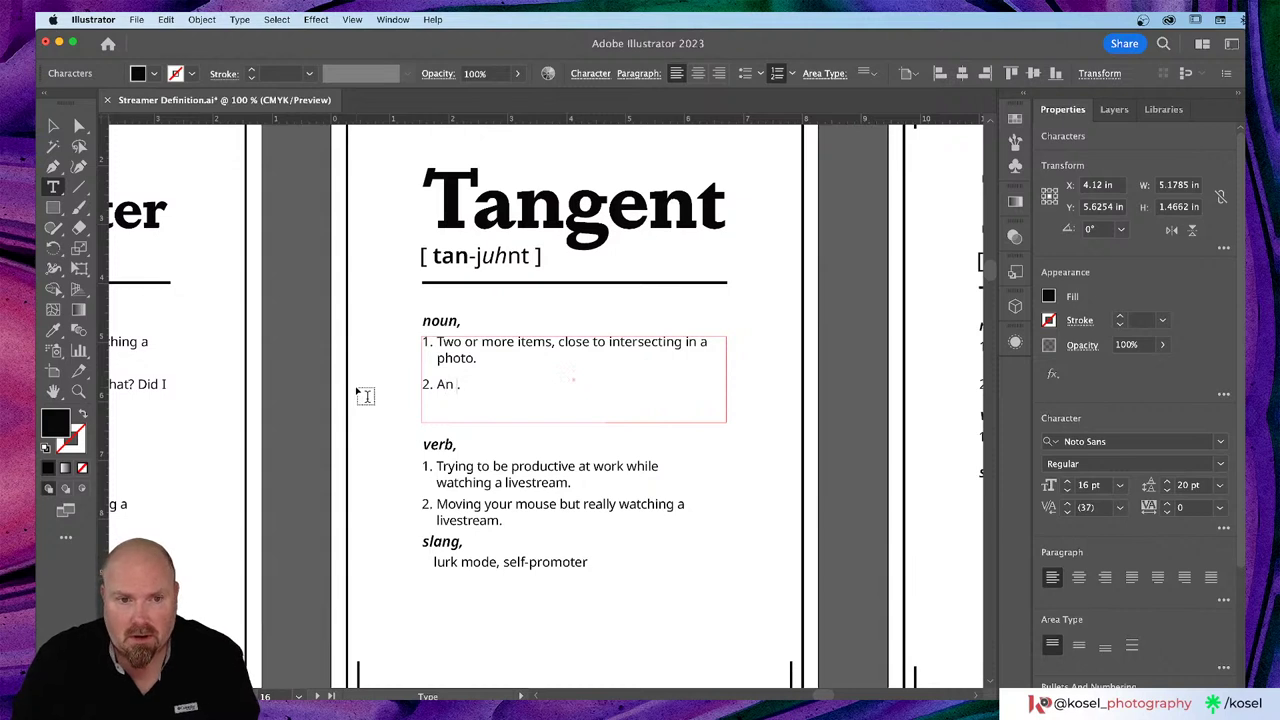
type(" off top")
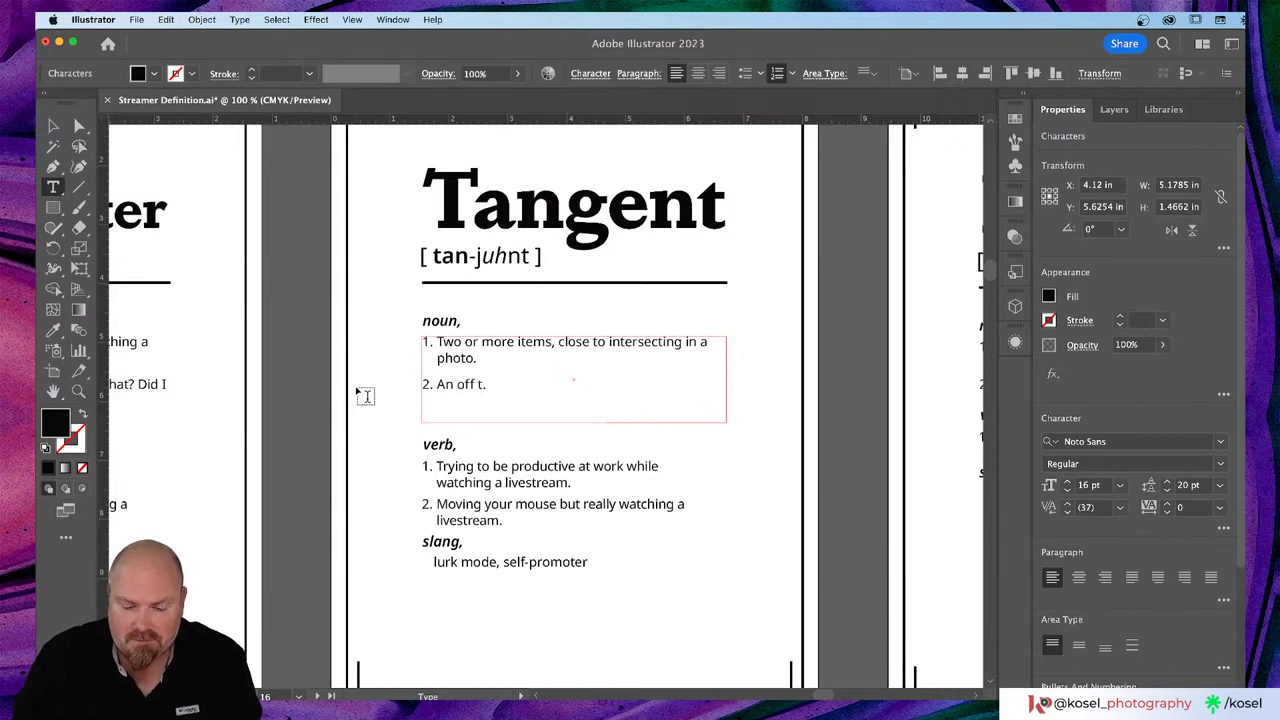
type("ic")
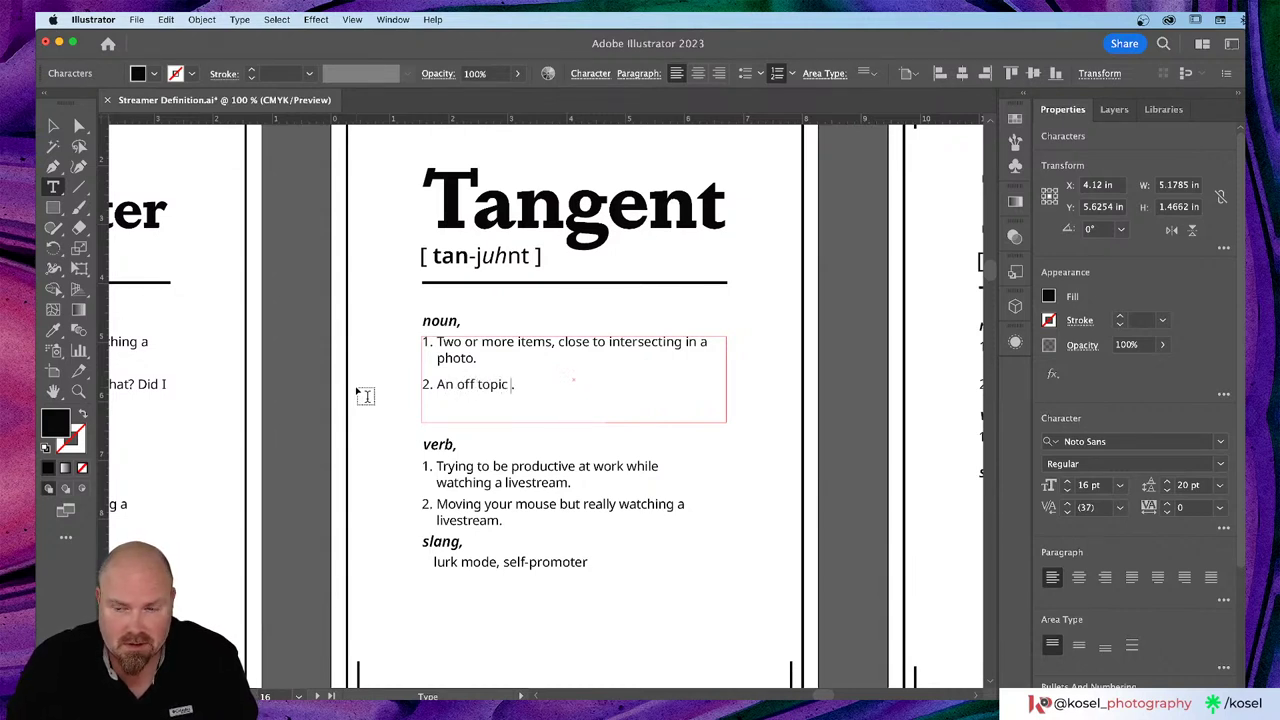
type(" statem")
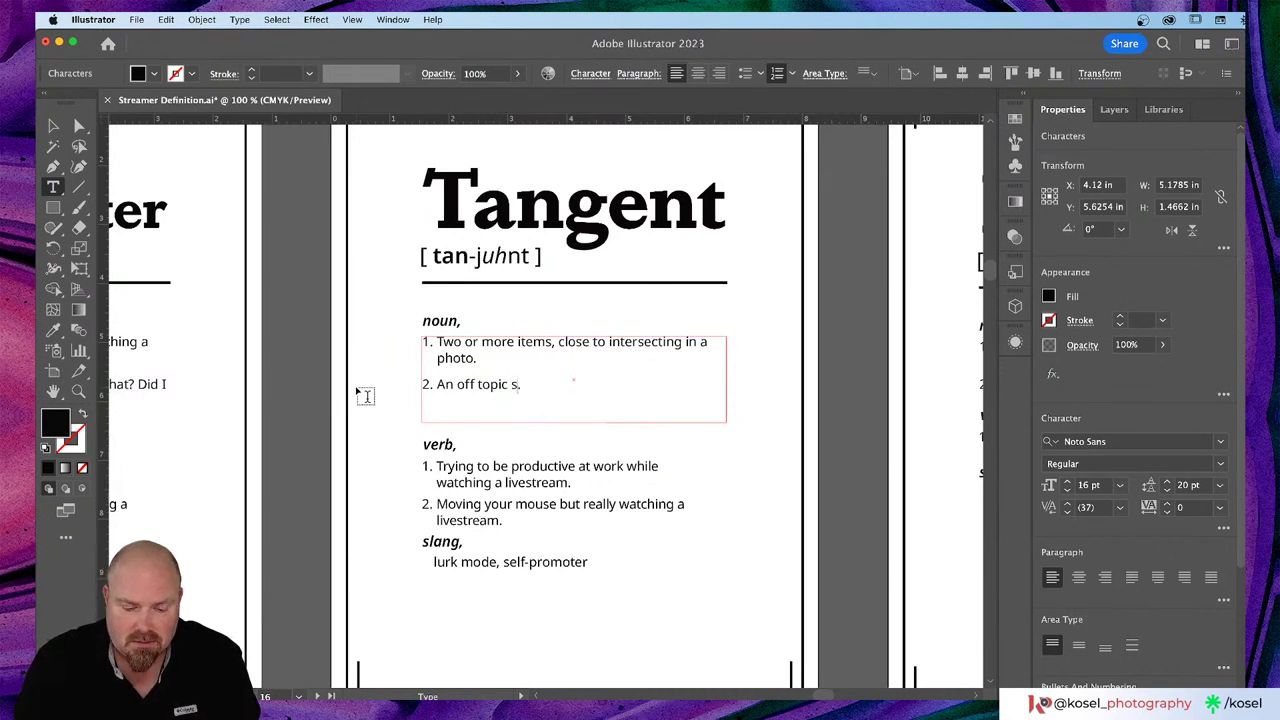
type("ent")
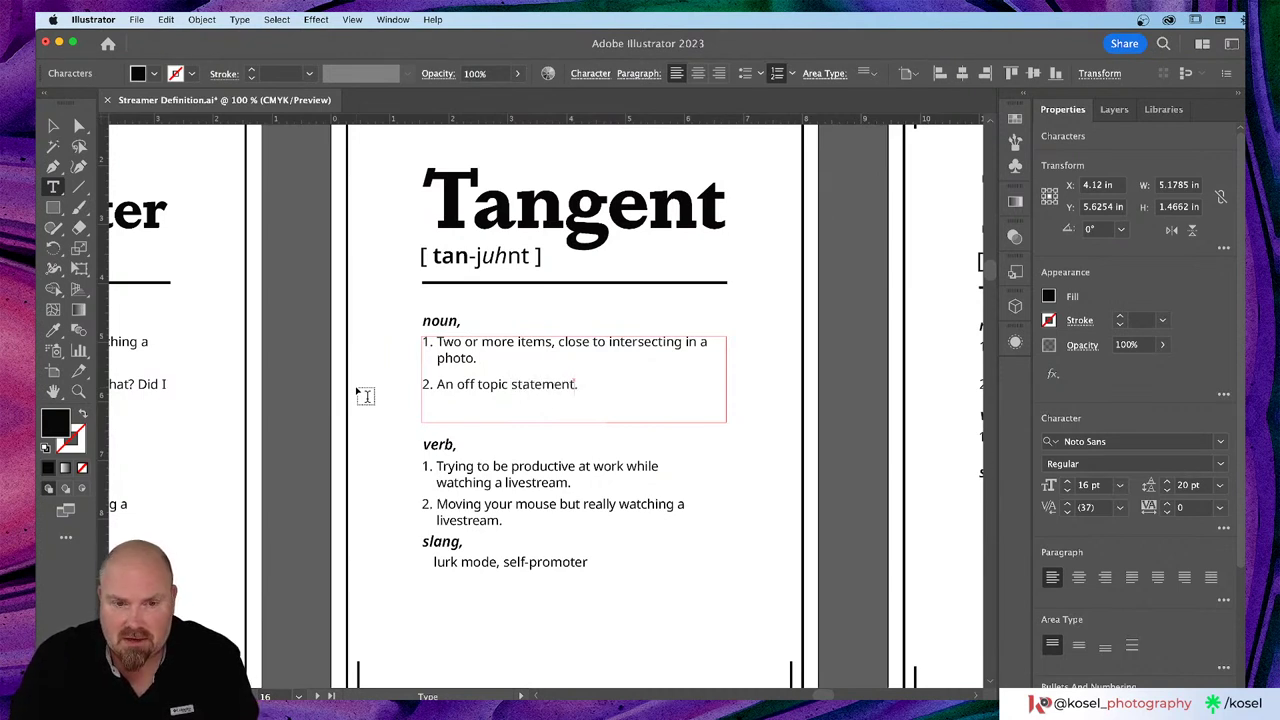
type(", story")
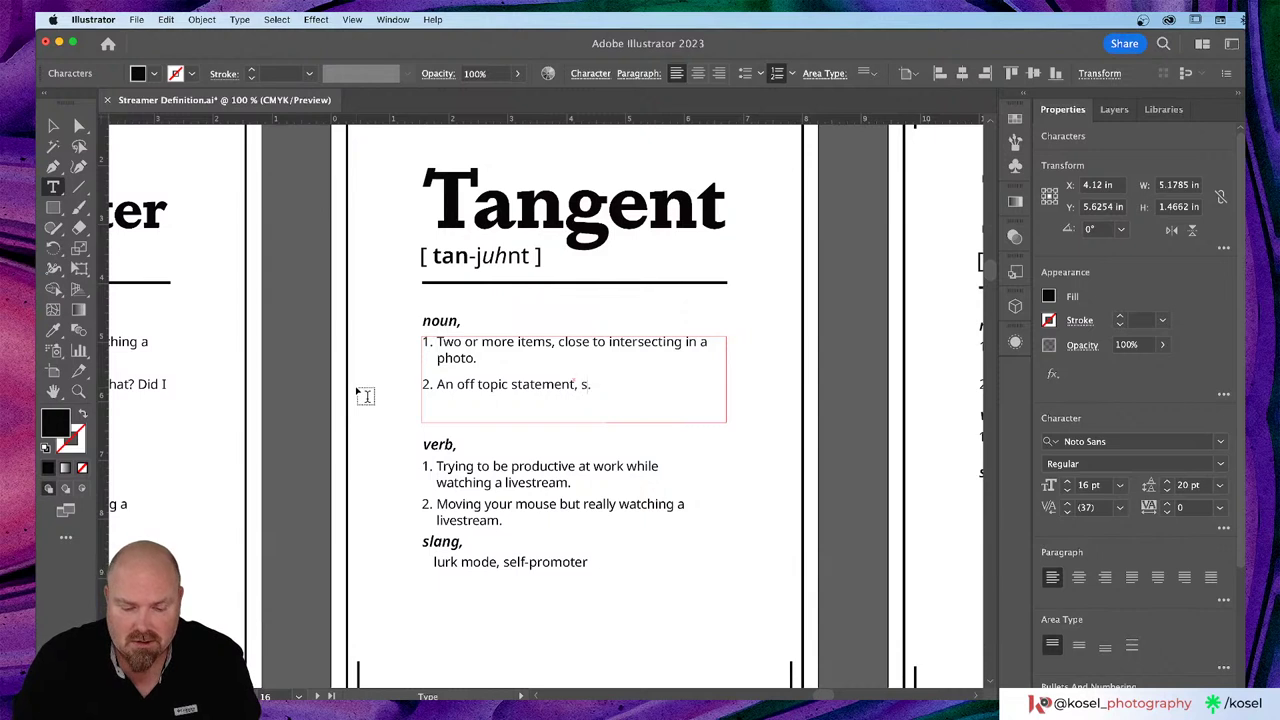
type(", o")
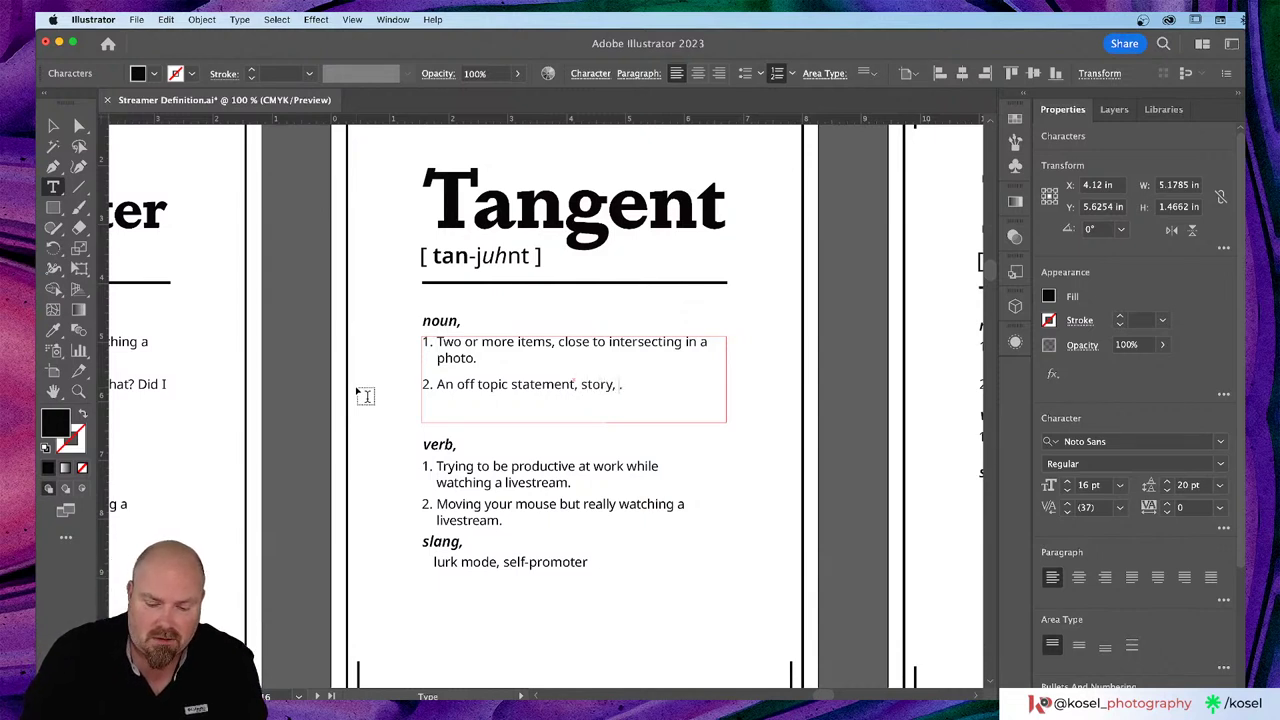
type("r lesson")
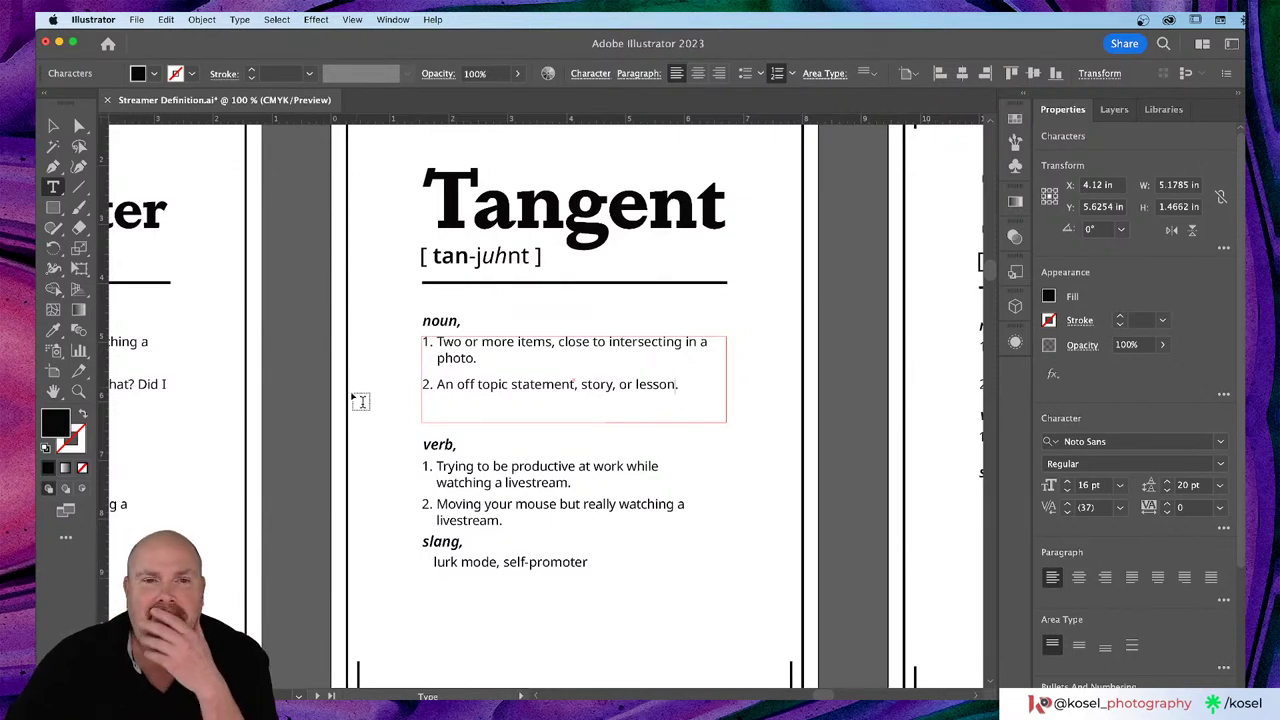
Step: Replace the Tangent card's first verb definition with "Trying to waste time instead of working on something you're supose to and don't want to."
scroll(390, 421, "down", 1)
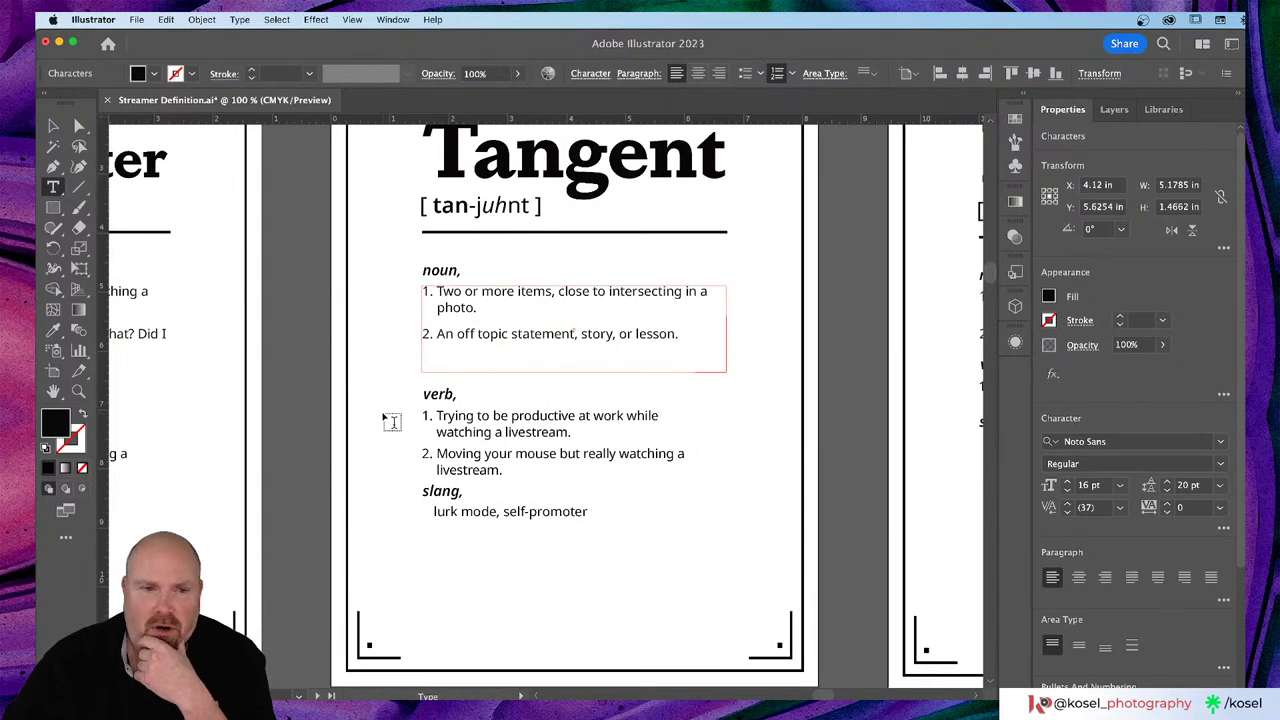
scroll(390, 421, "up", 1)
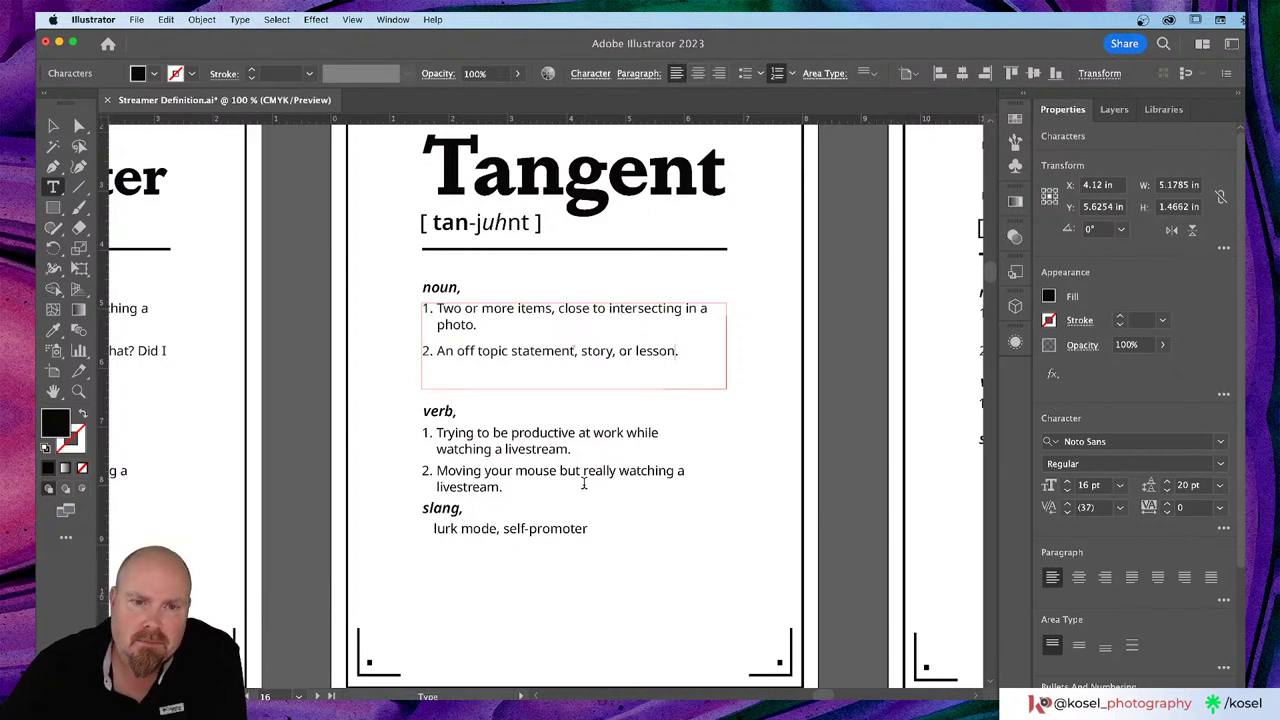
left_click(528, 438)
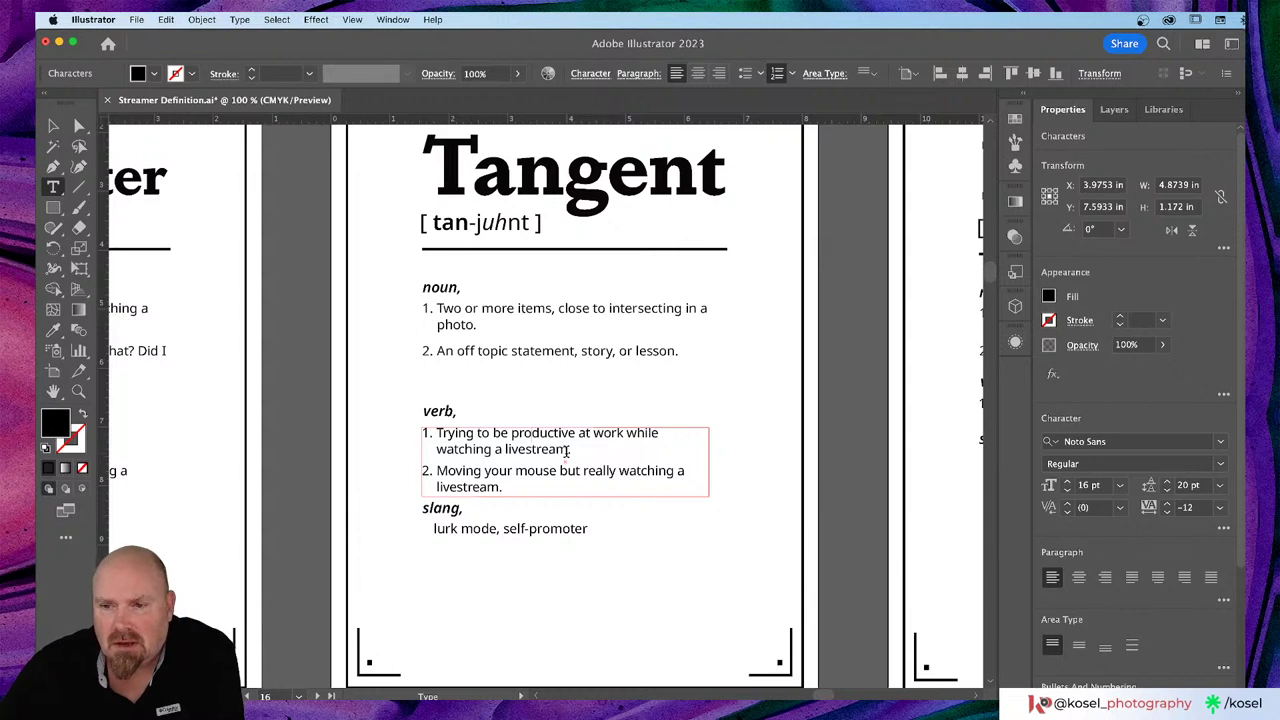
left_click_drag(567, 451, 436, 436)
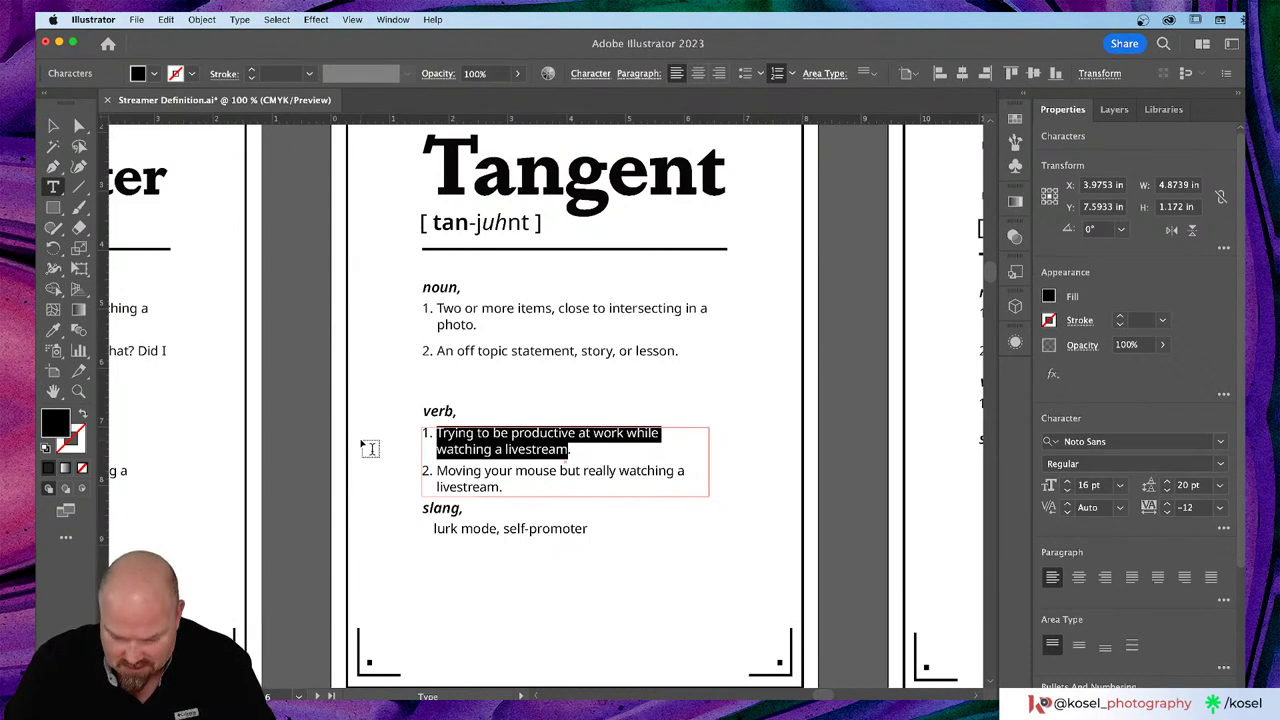
type("Try")
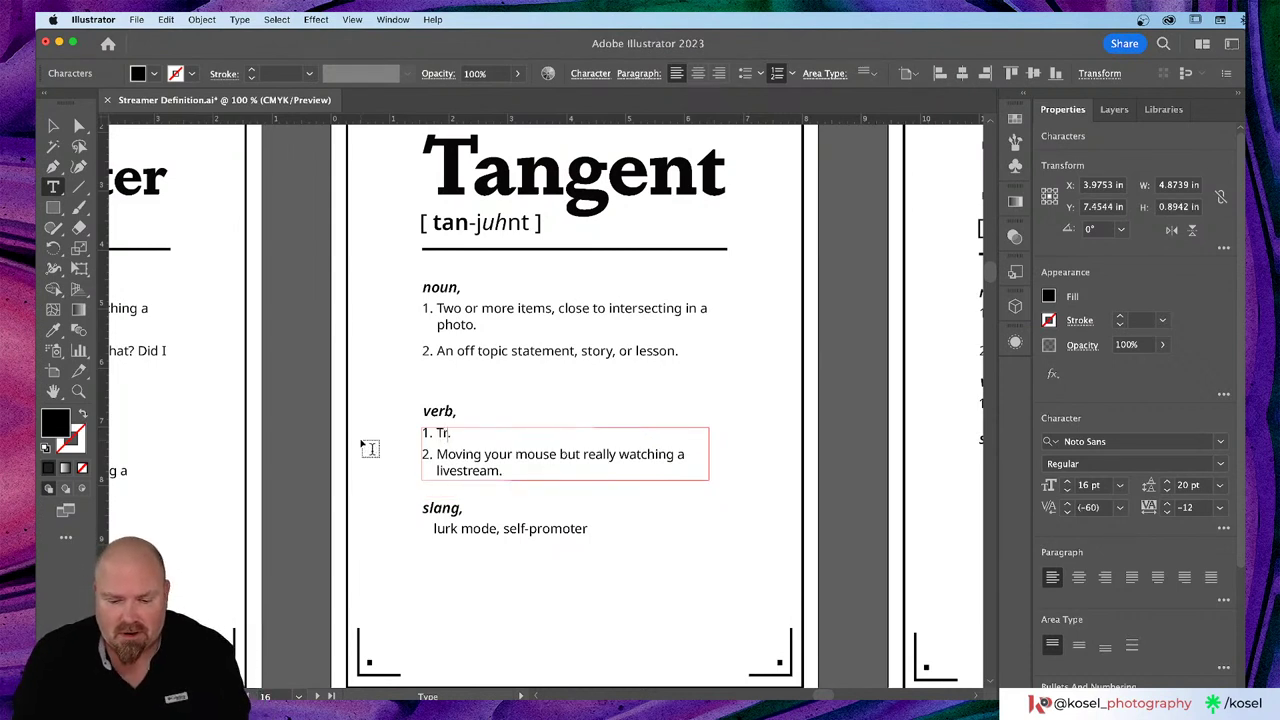
type("ing to was")
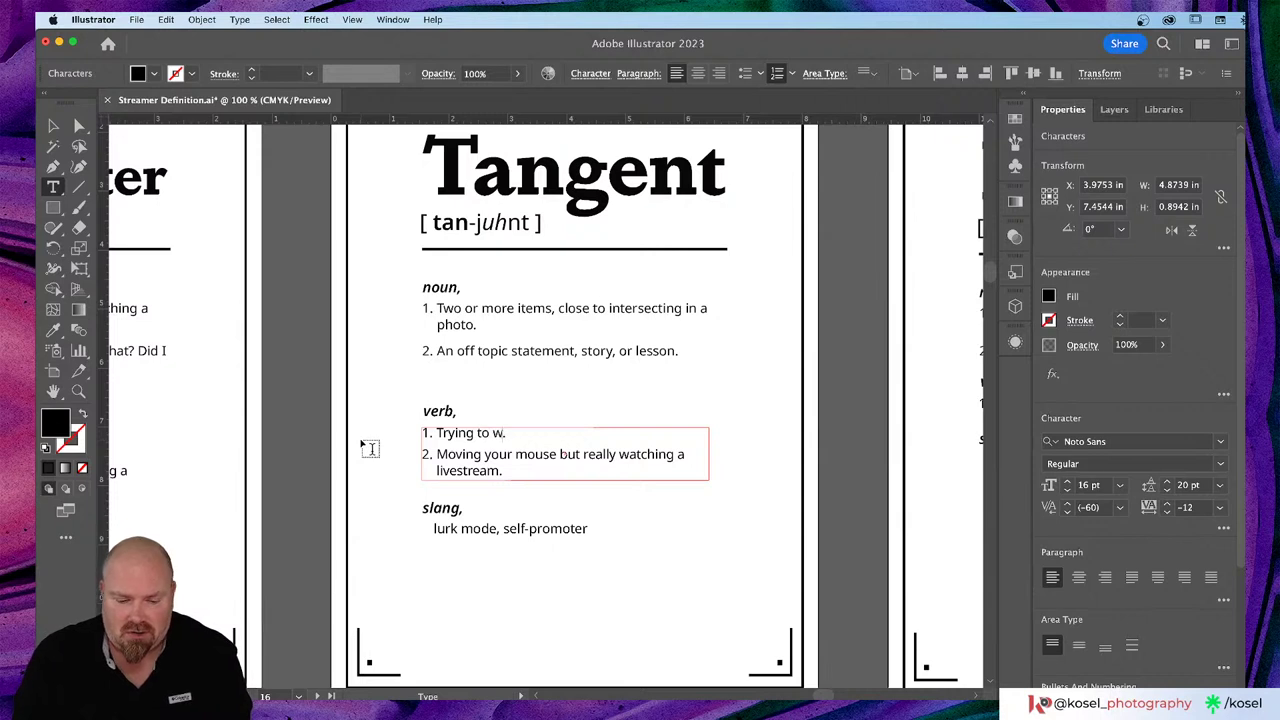
type("te tim")
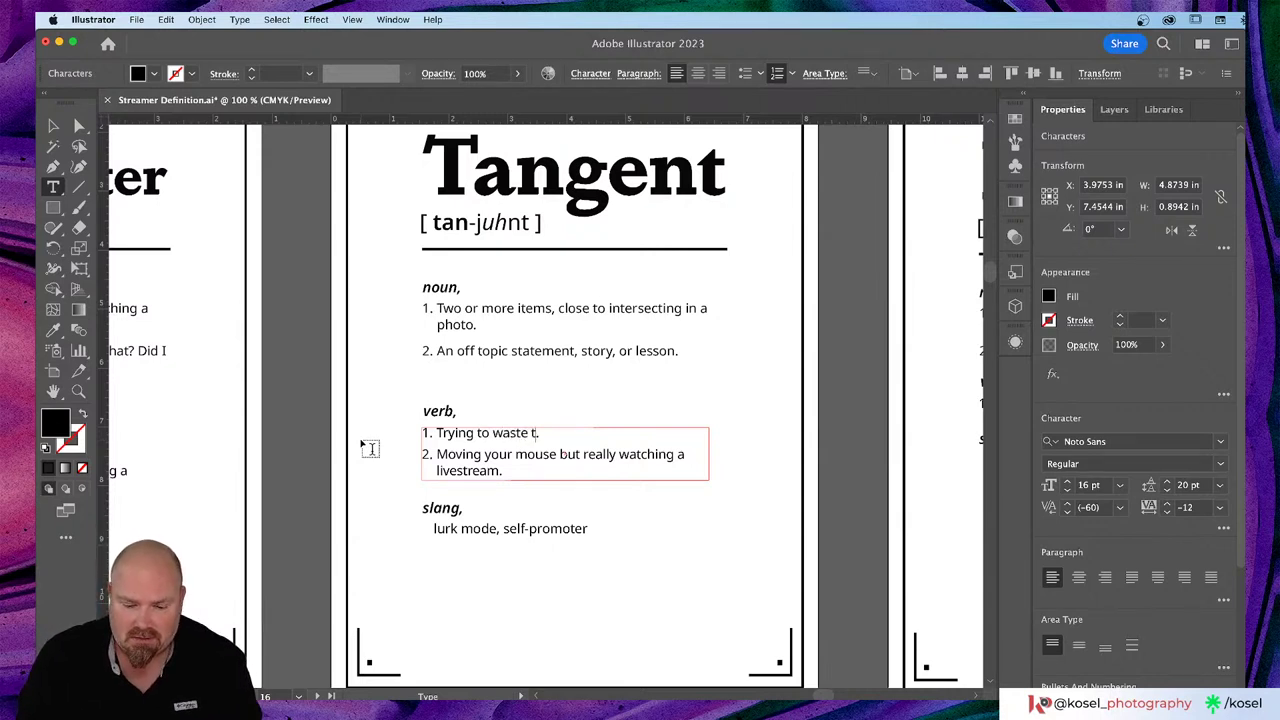
type("e")
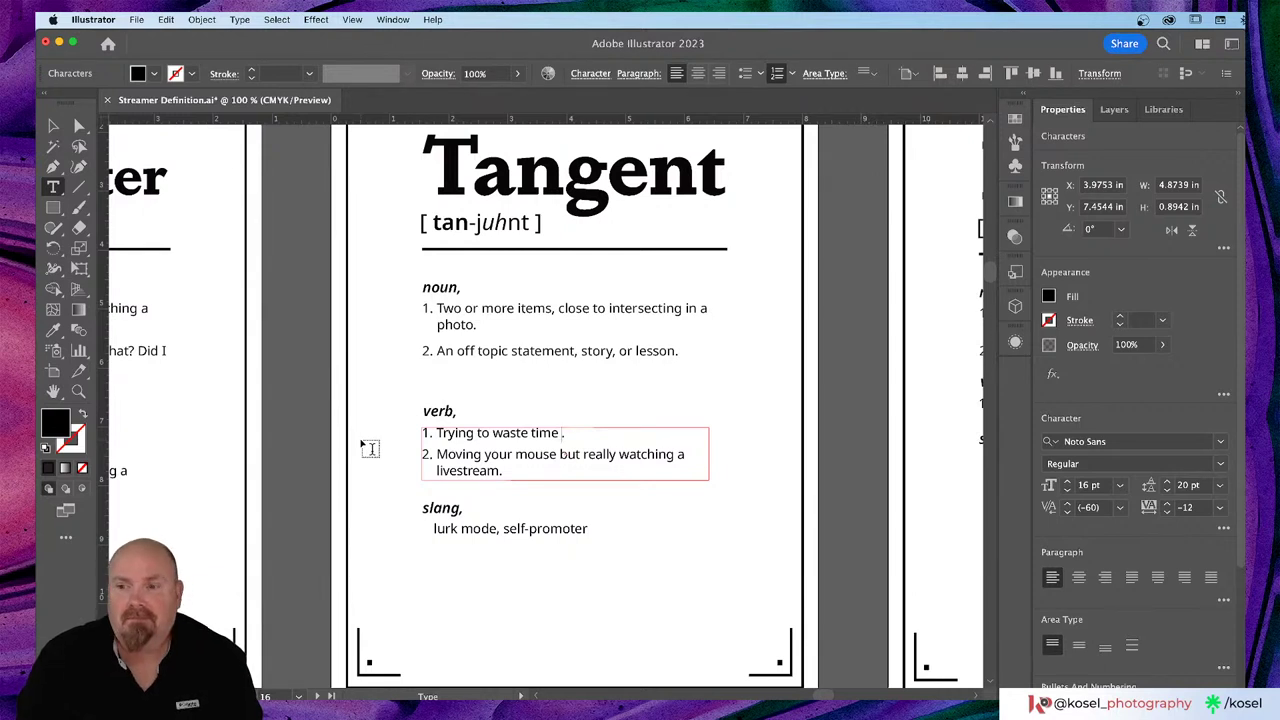
type("ins")
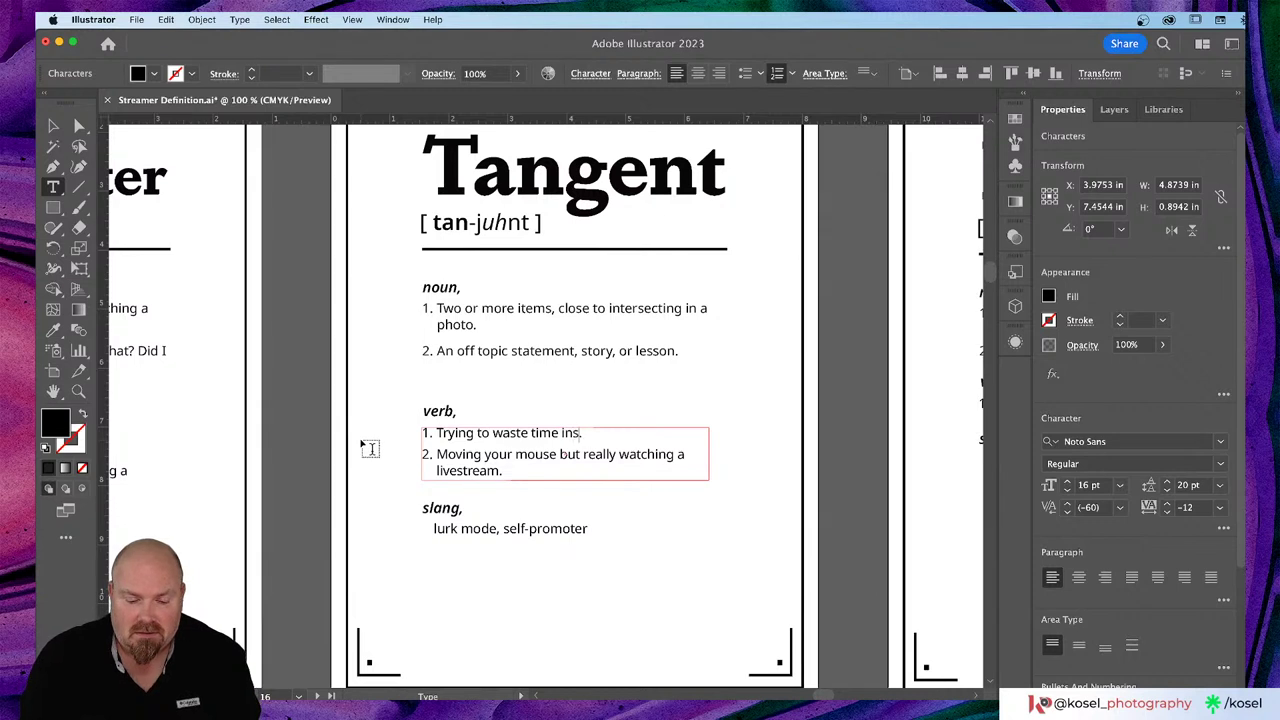
type("tead of ")
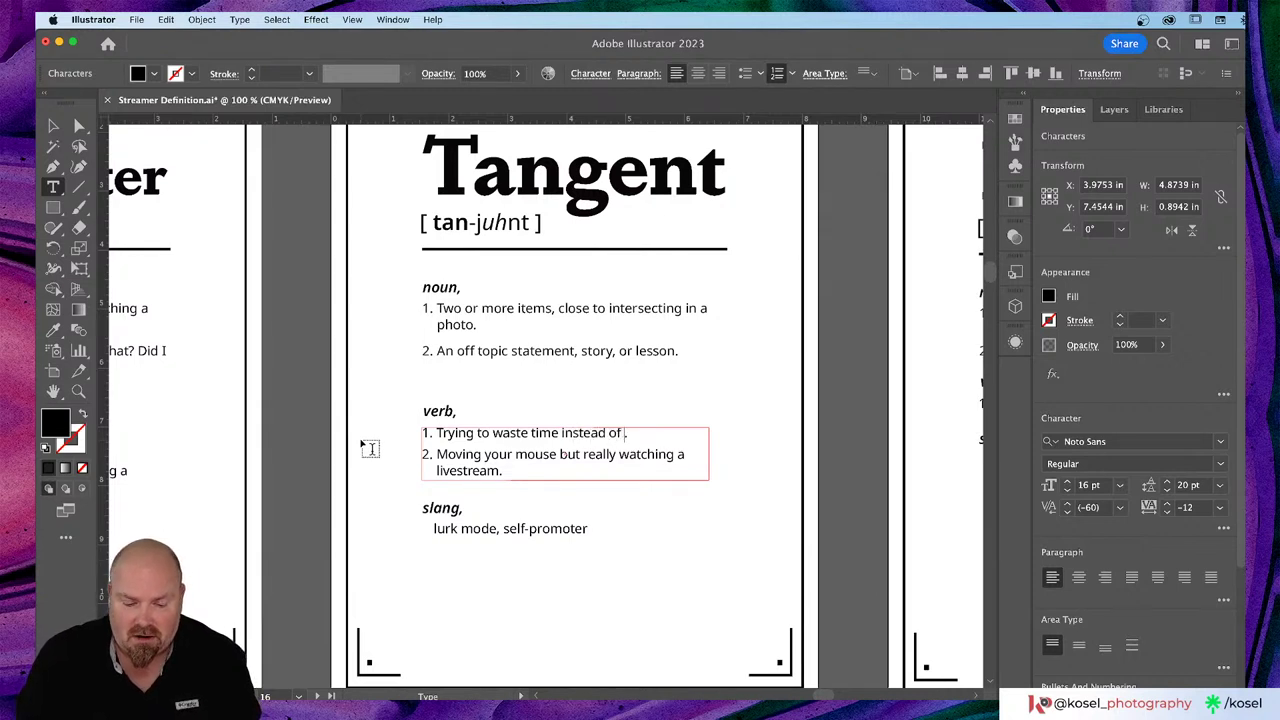
type("working on")
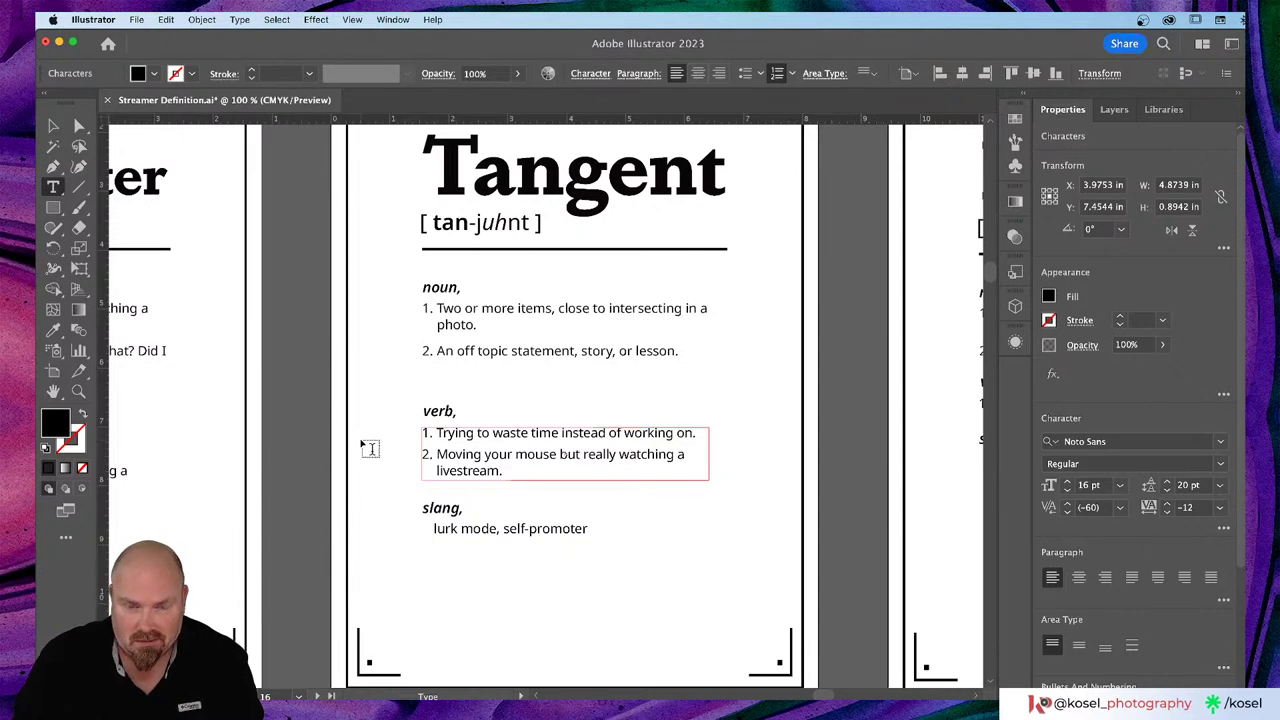
type(" something")
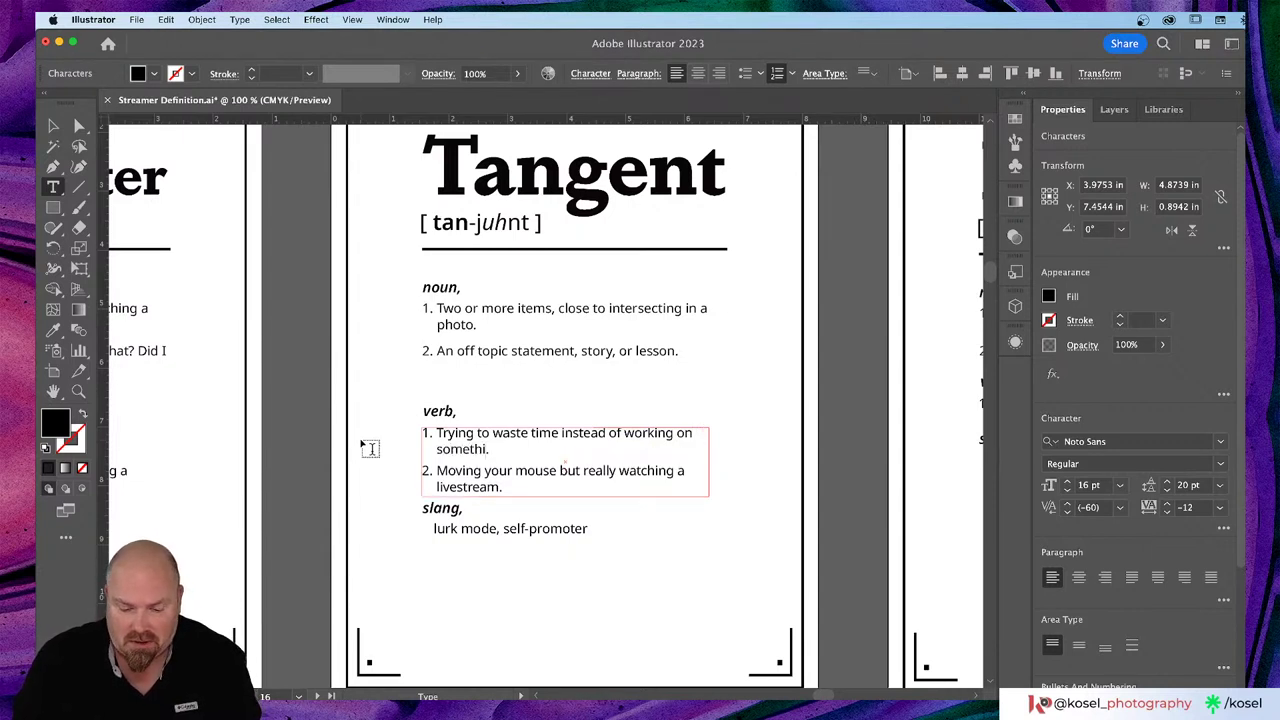
type(" you")
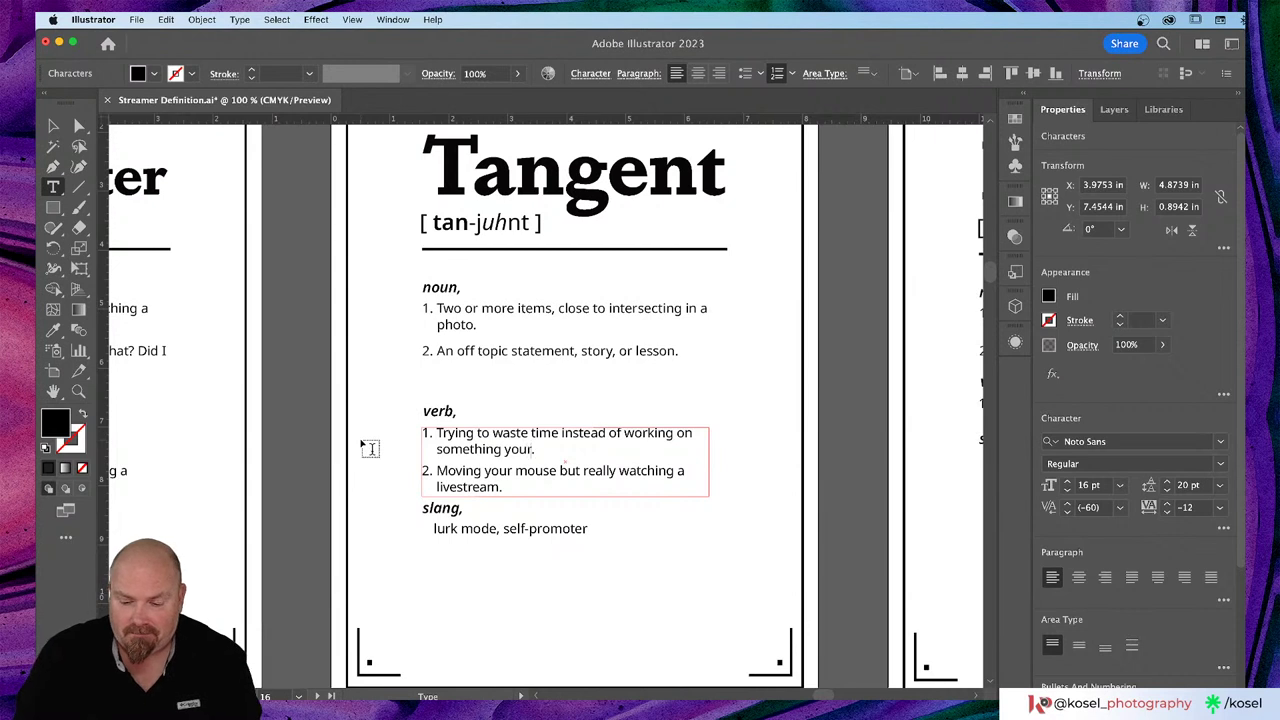
type("'")
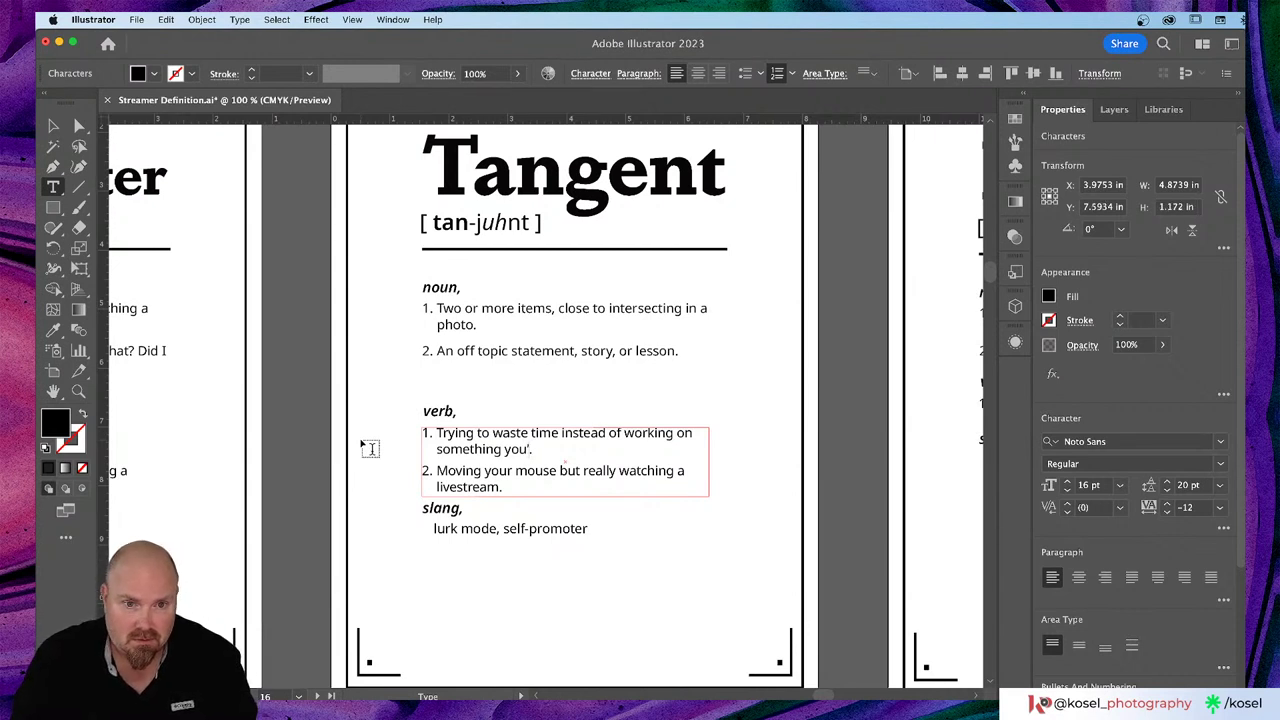
type("resu")
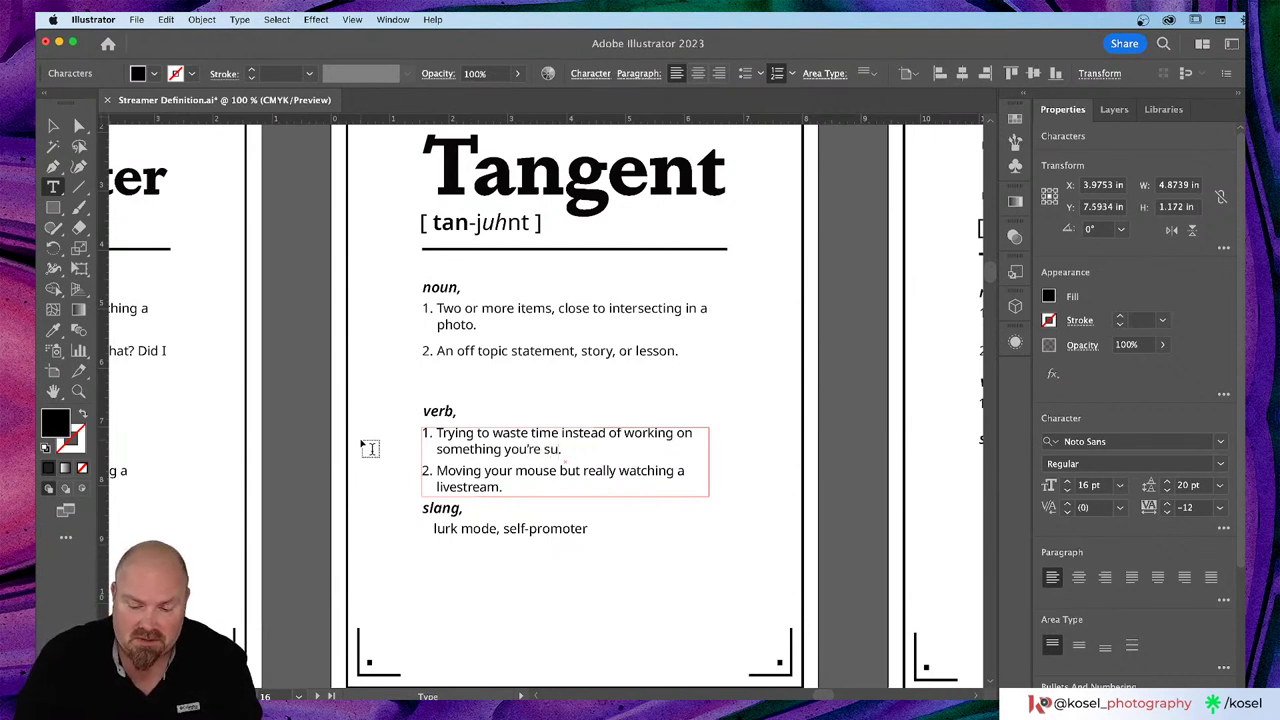
type("pose to")
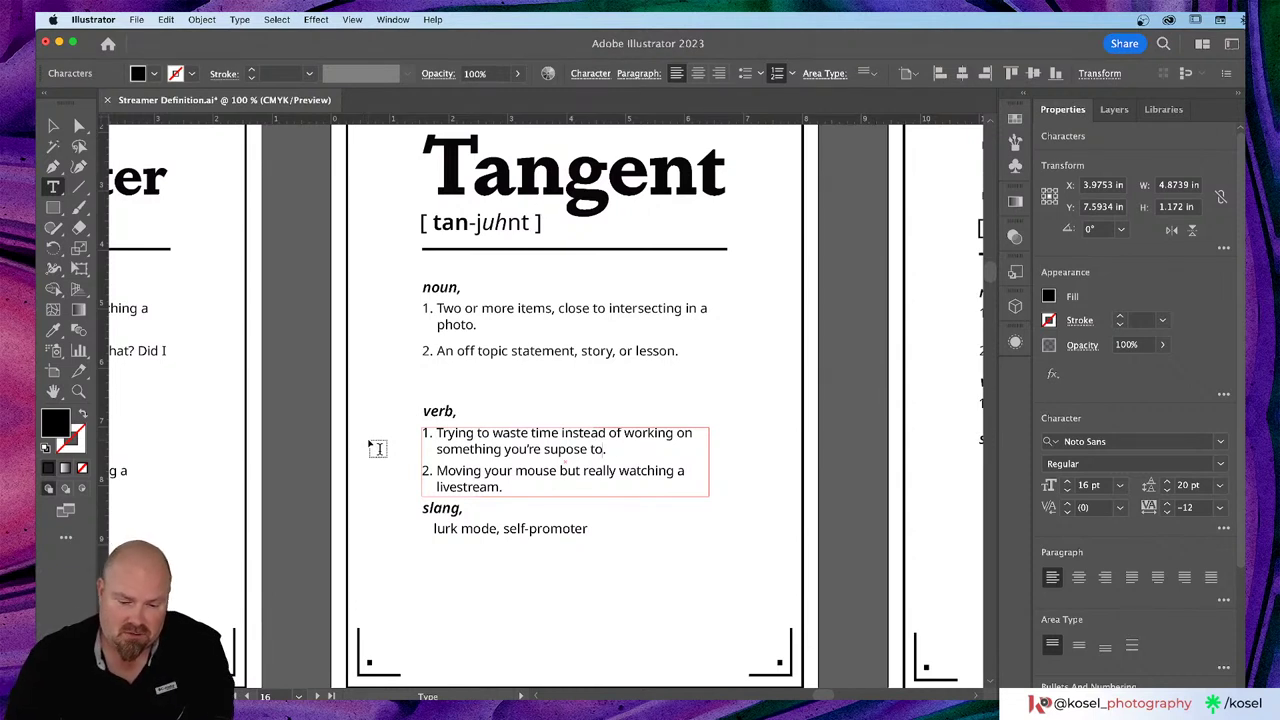
type("and d")
type("on't wa")
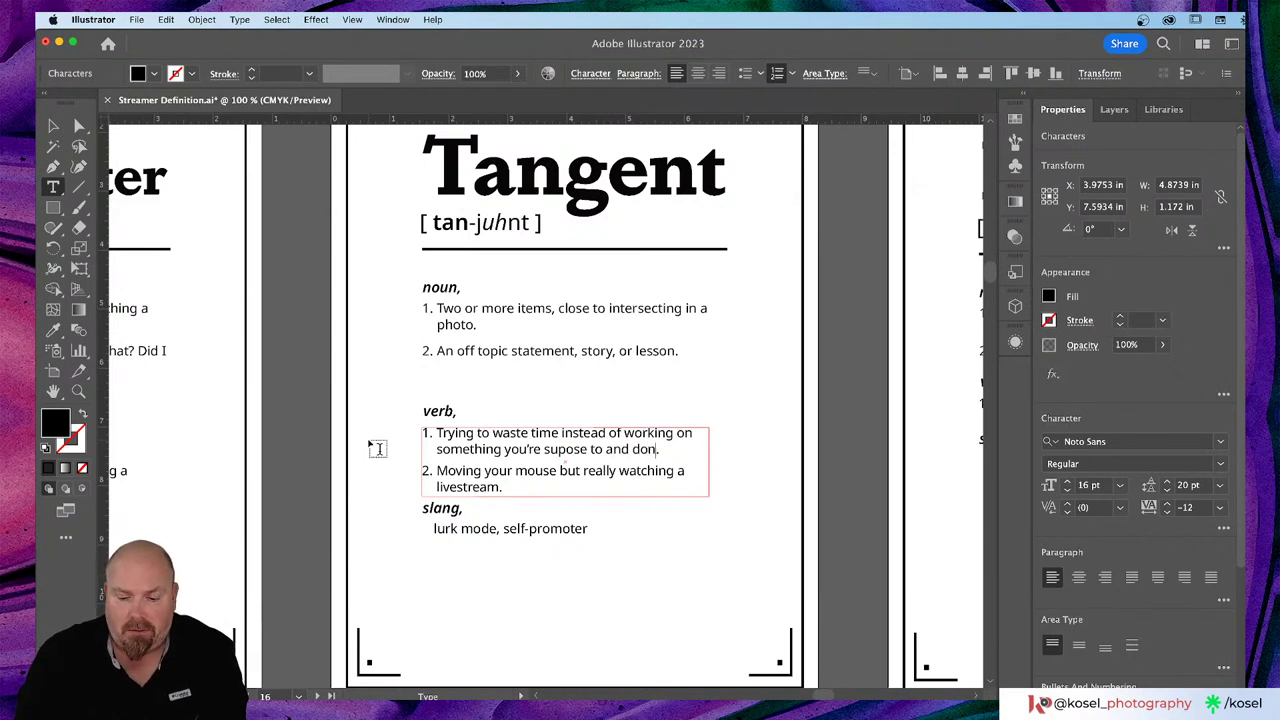
type("nt to.")
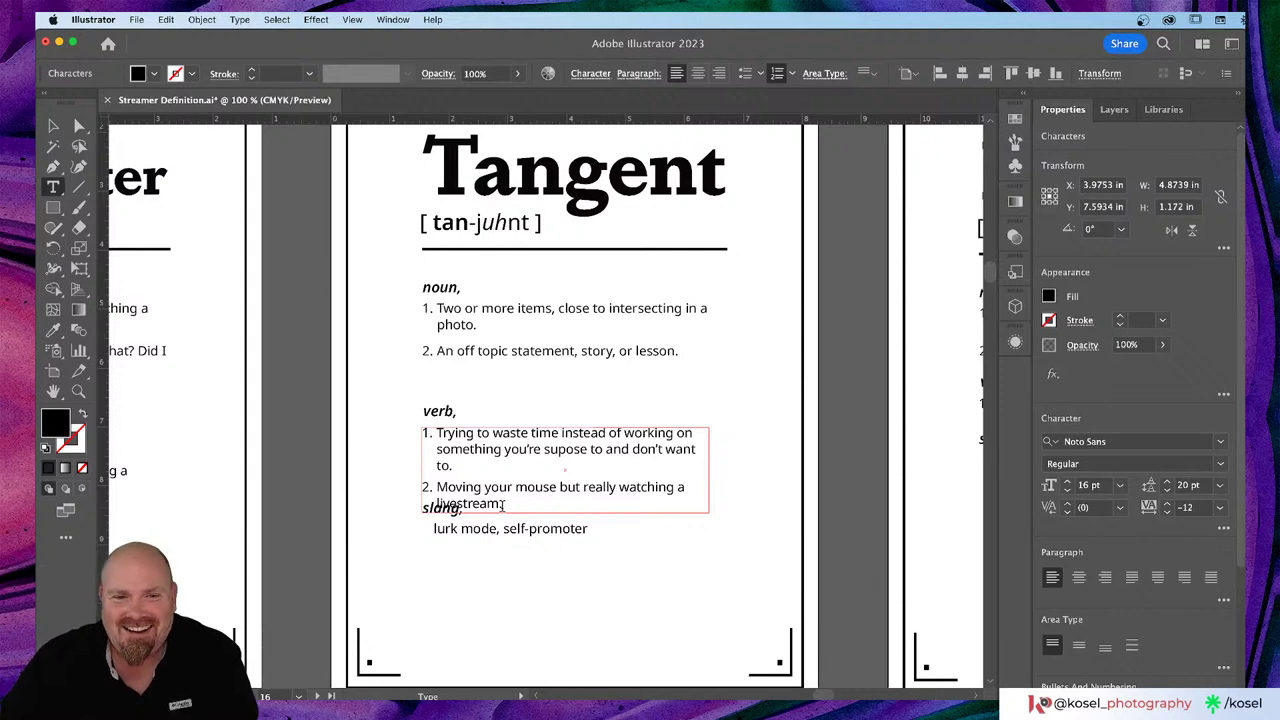
Step: Delete the Tangent card's second verb definition about moving your mouse, including its list number
left_click_drag(504, 504, 437, 480)
key("BackSpace")
key("BackSpace")
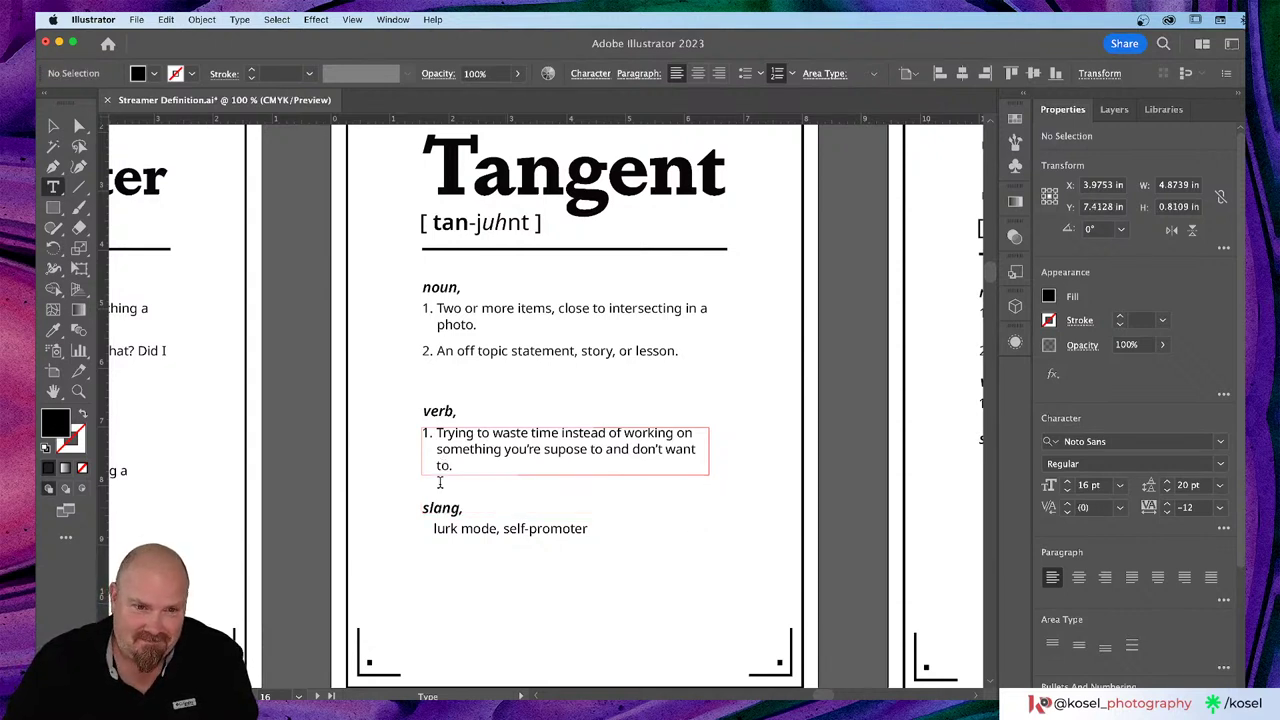
Step: Replace the Tangent card's slang entries with the single phrase "kick the can down the road"
left_click(484, 529)
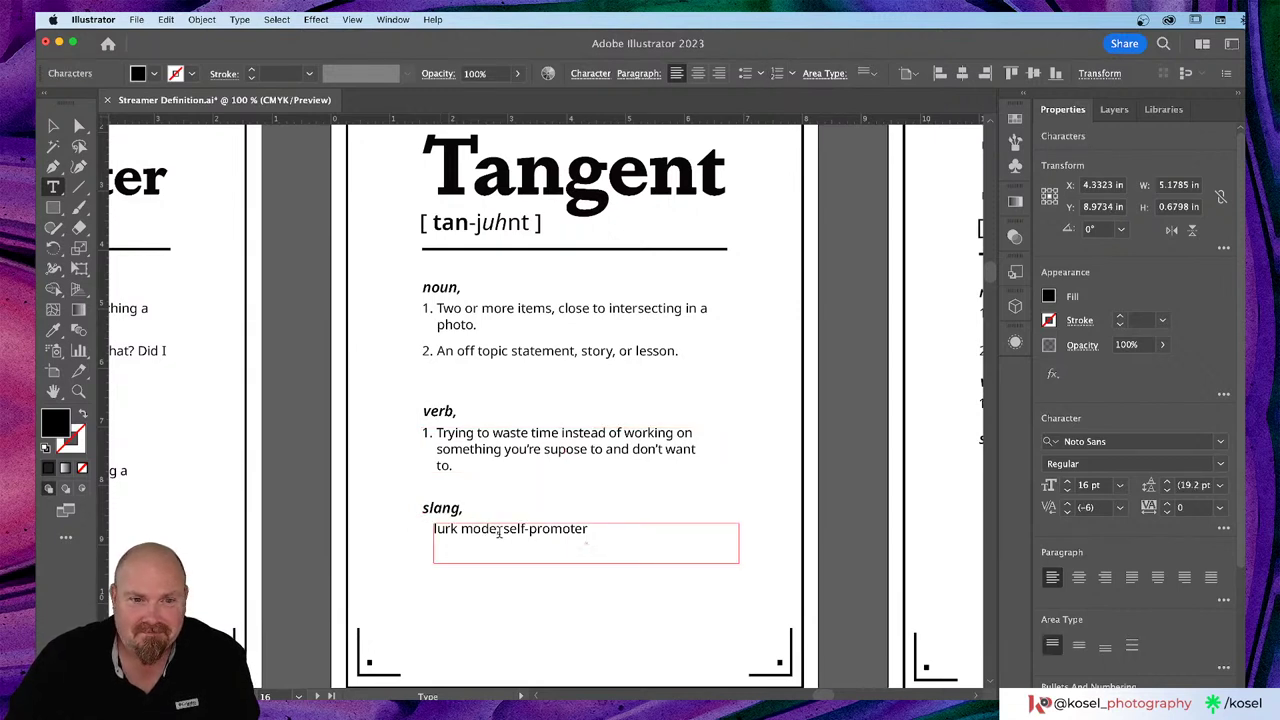
left_click_drag(497, 530, 432, 530)
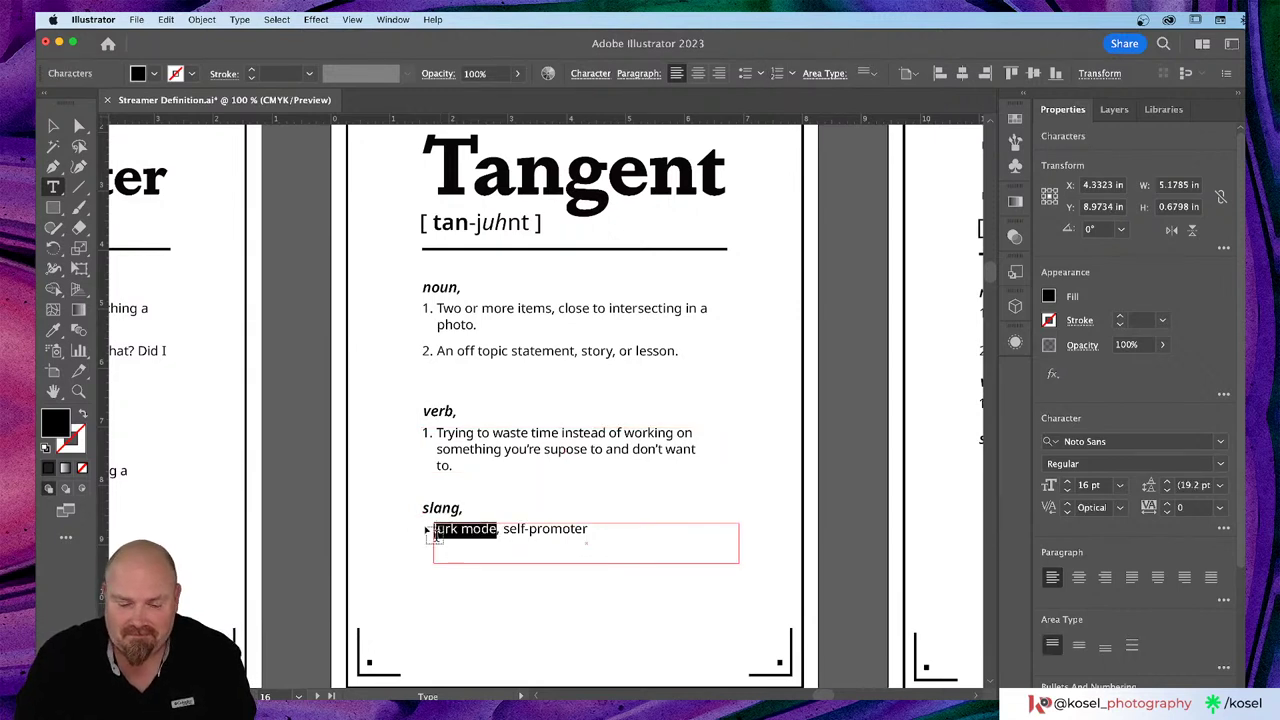
type("kick the ")
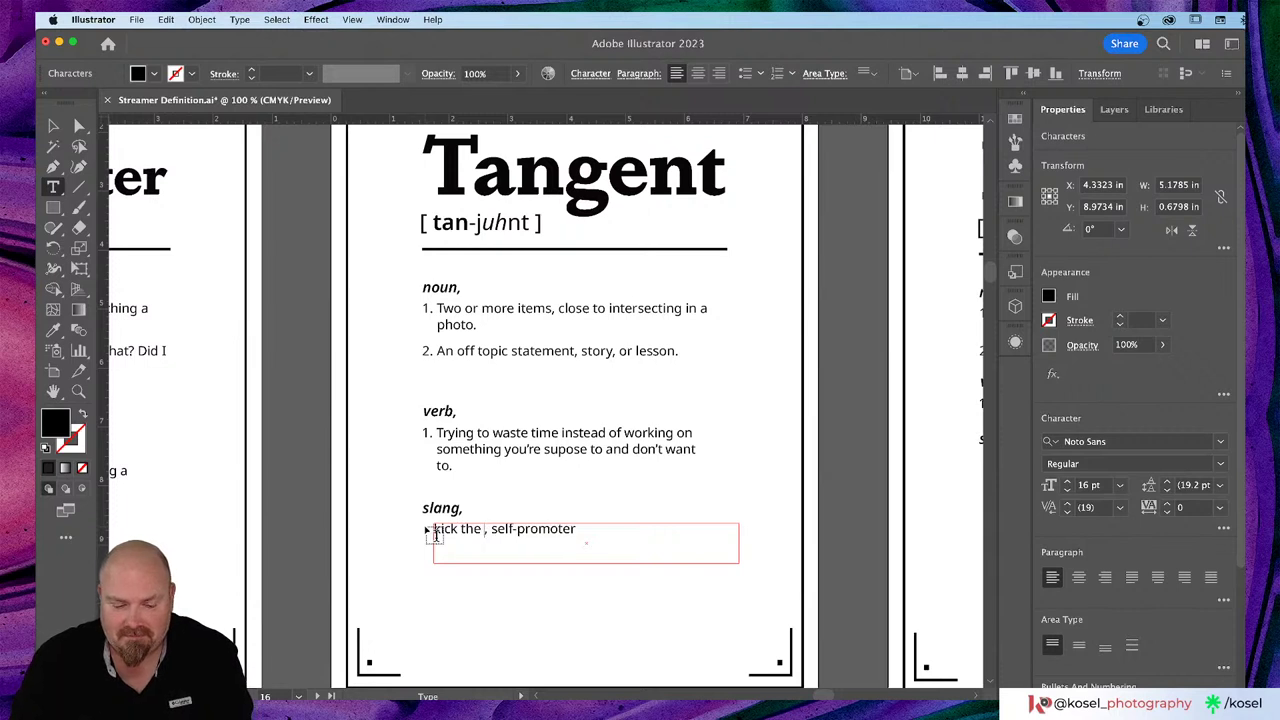
type("can down t")
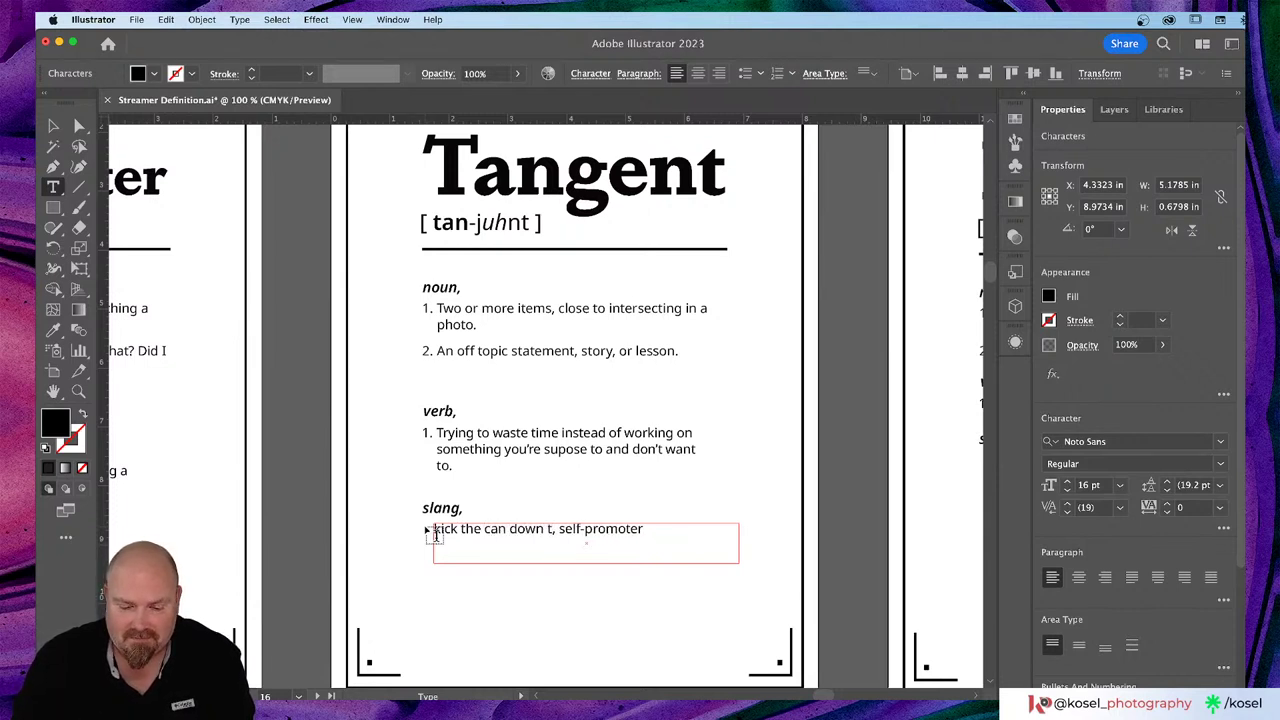
type("he road")
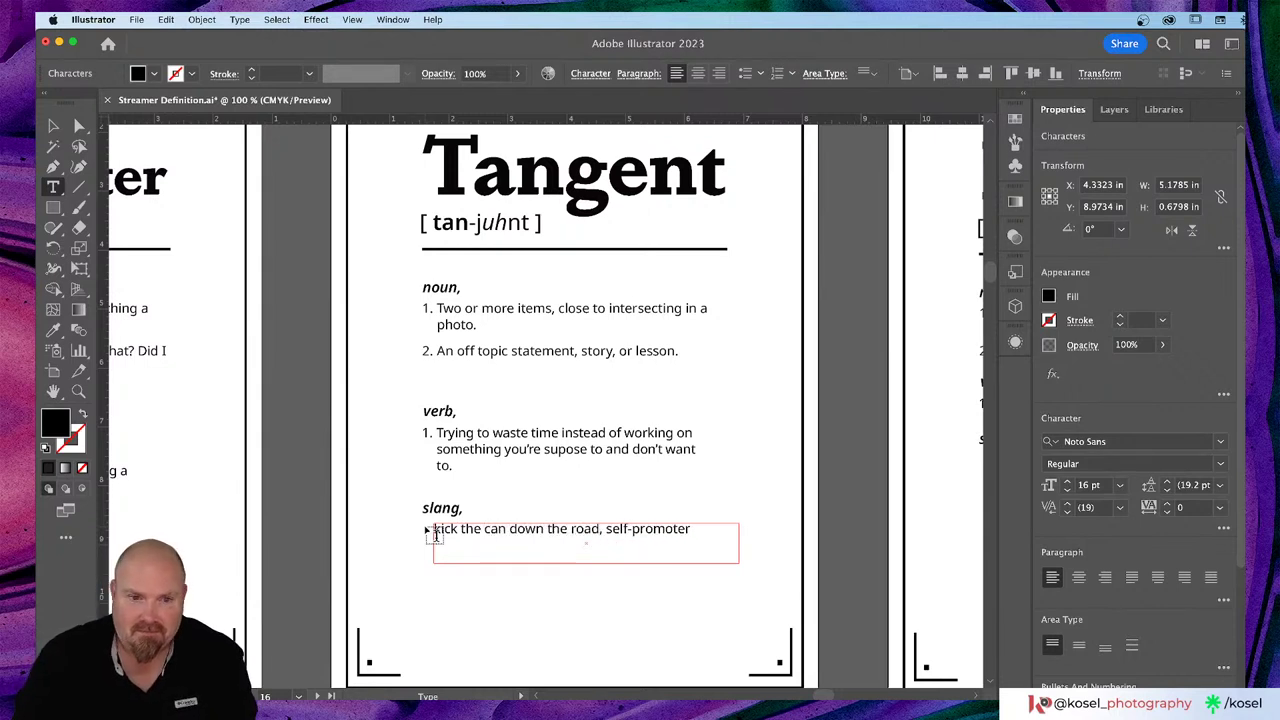
scroll(435, 535, "right", 1)
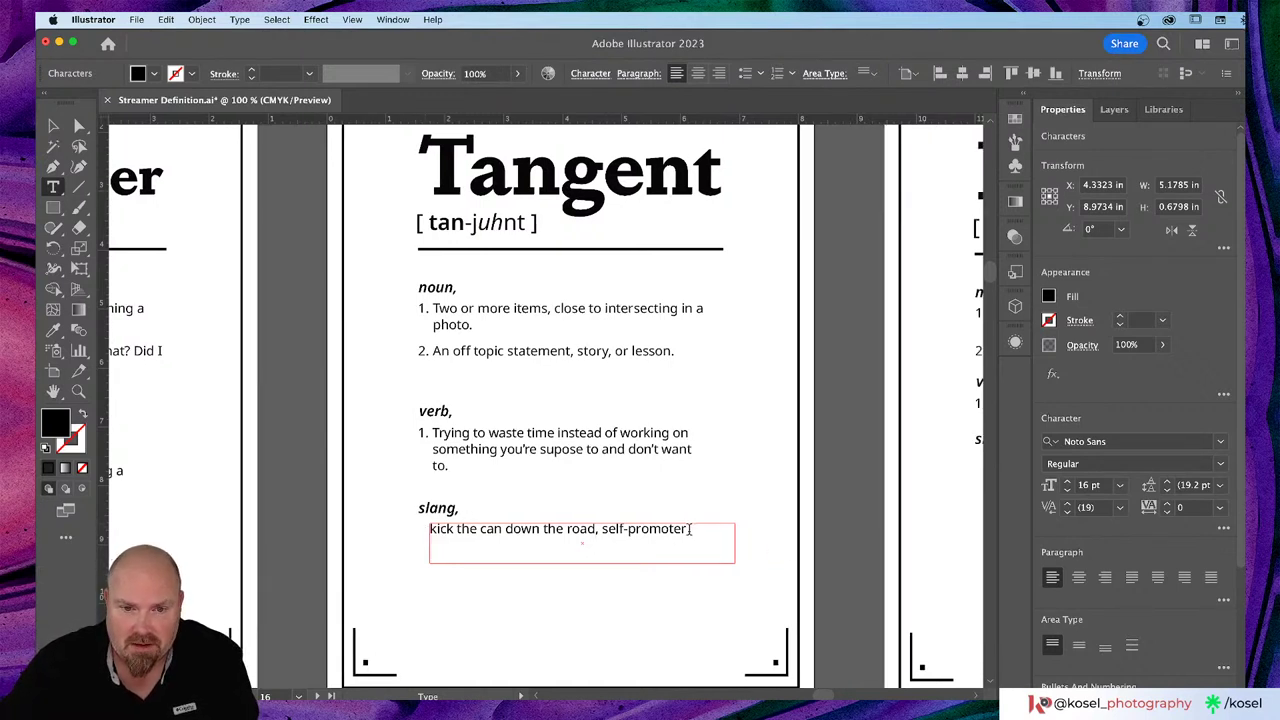
left_click_drag(690, 529, 597, 531)
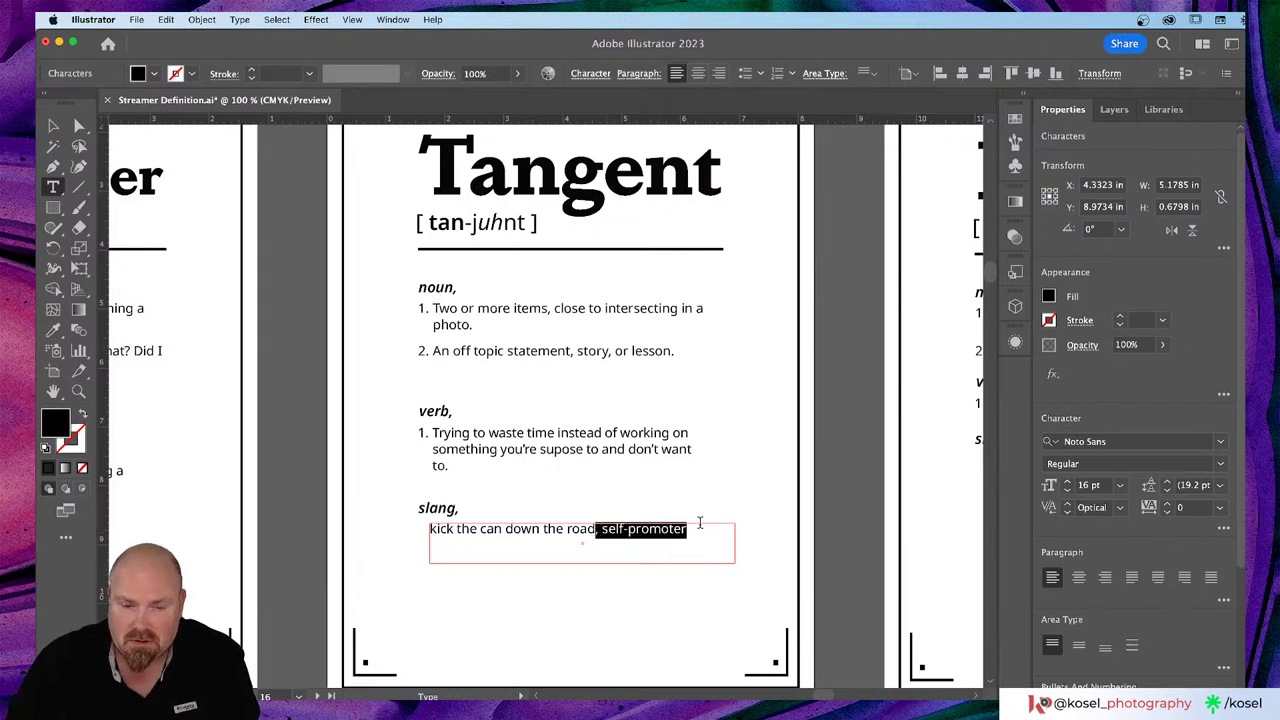
key("BackSpace")
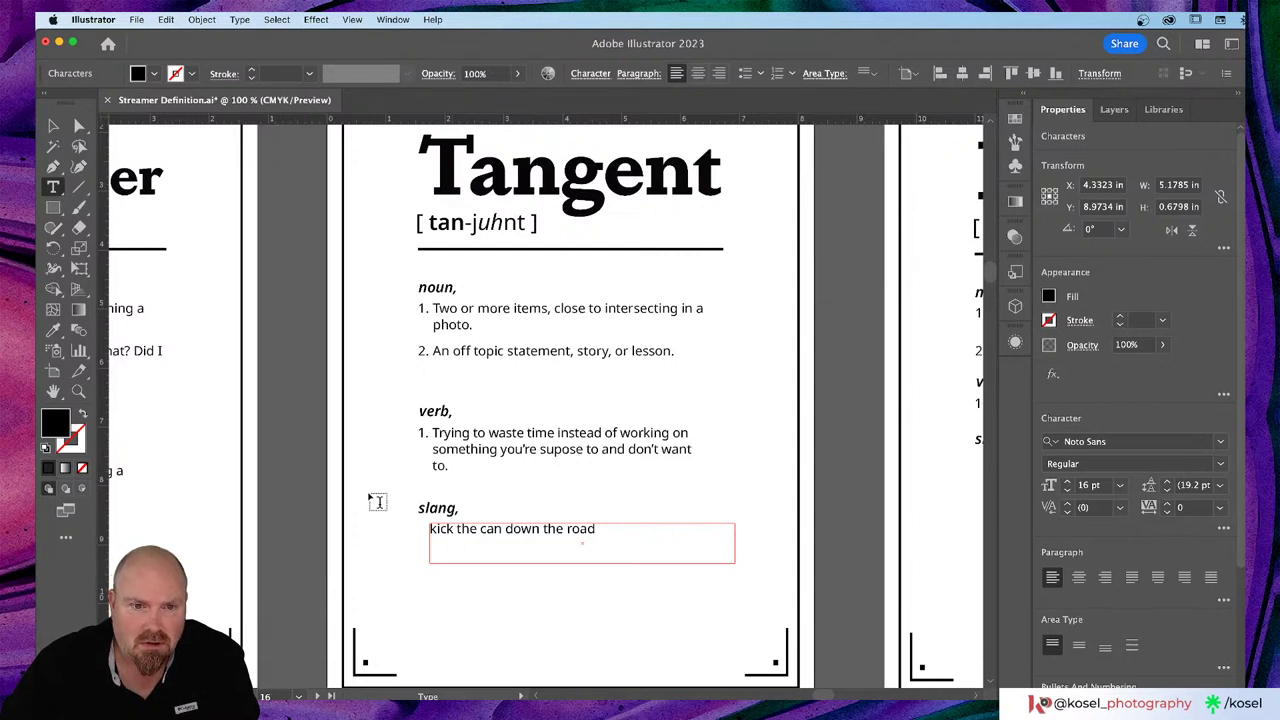
Step: Correct the misspelled "supose" in the Tangent card's verb definition to "supposed" and deselect the text
left_click(561, 449)
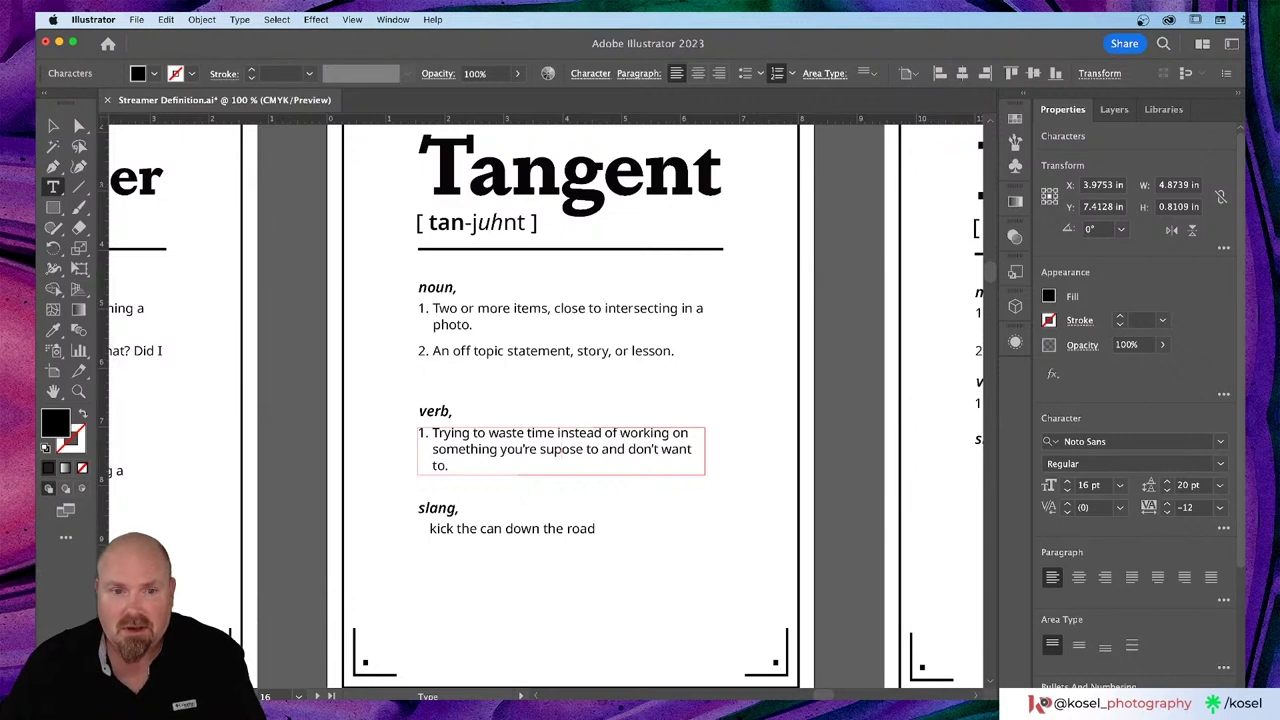
type("pose")
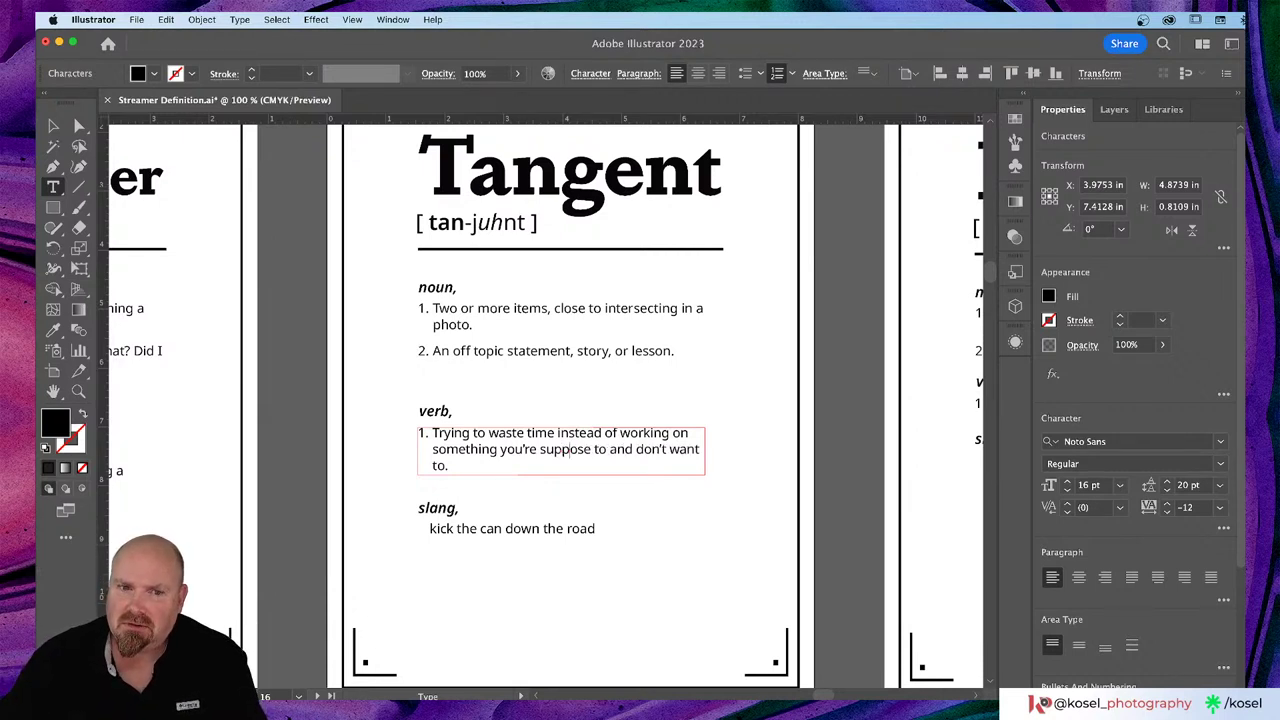
type("d")
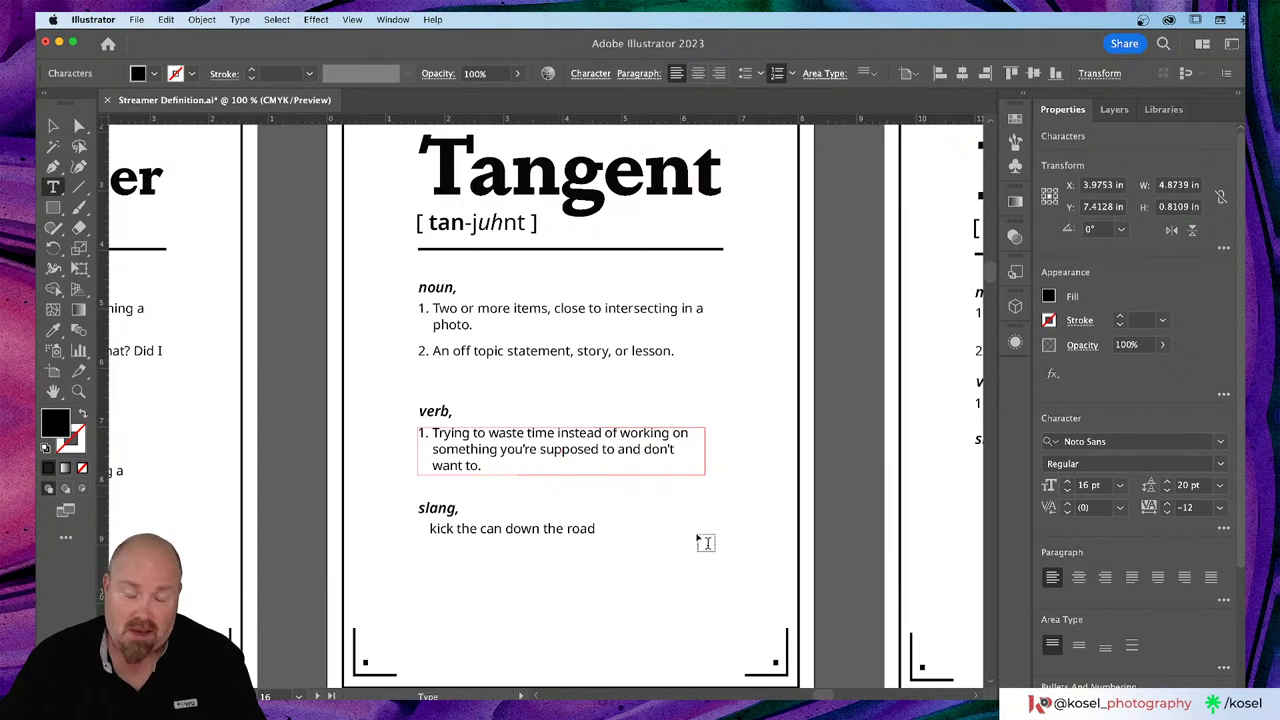
key("Escape")
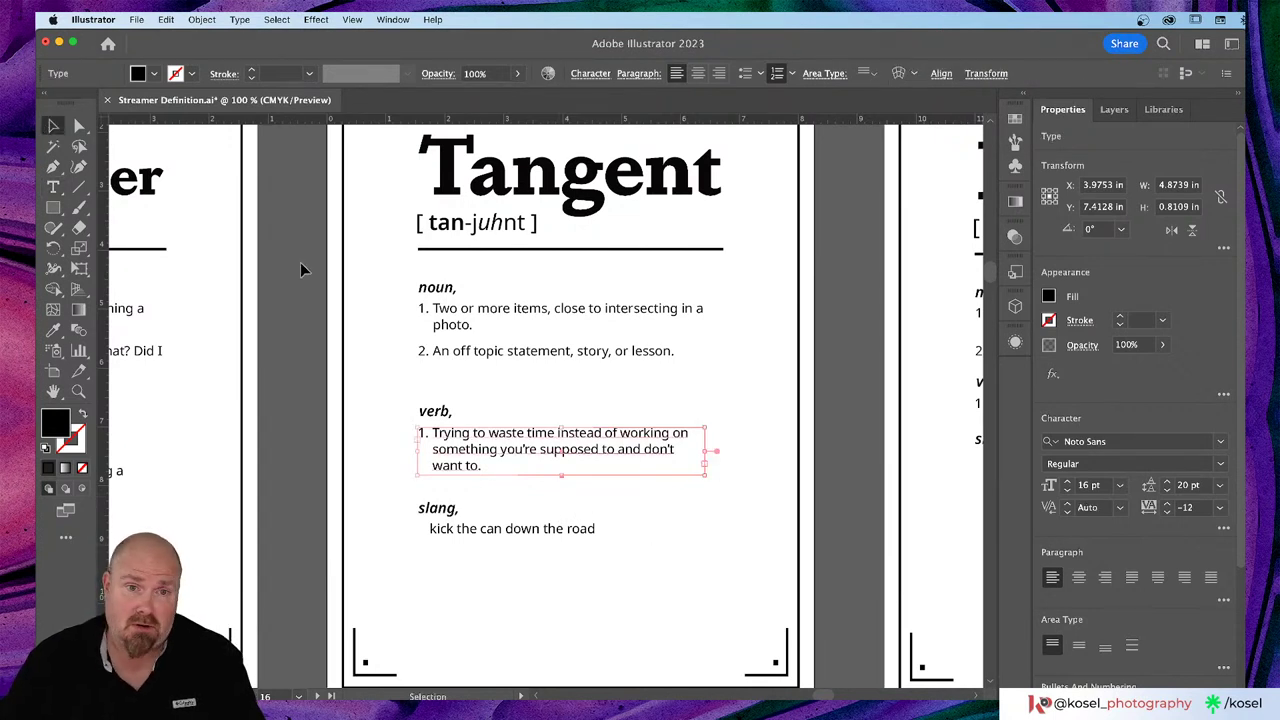
left_click(843, 405)
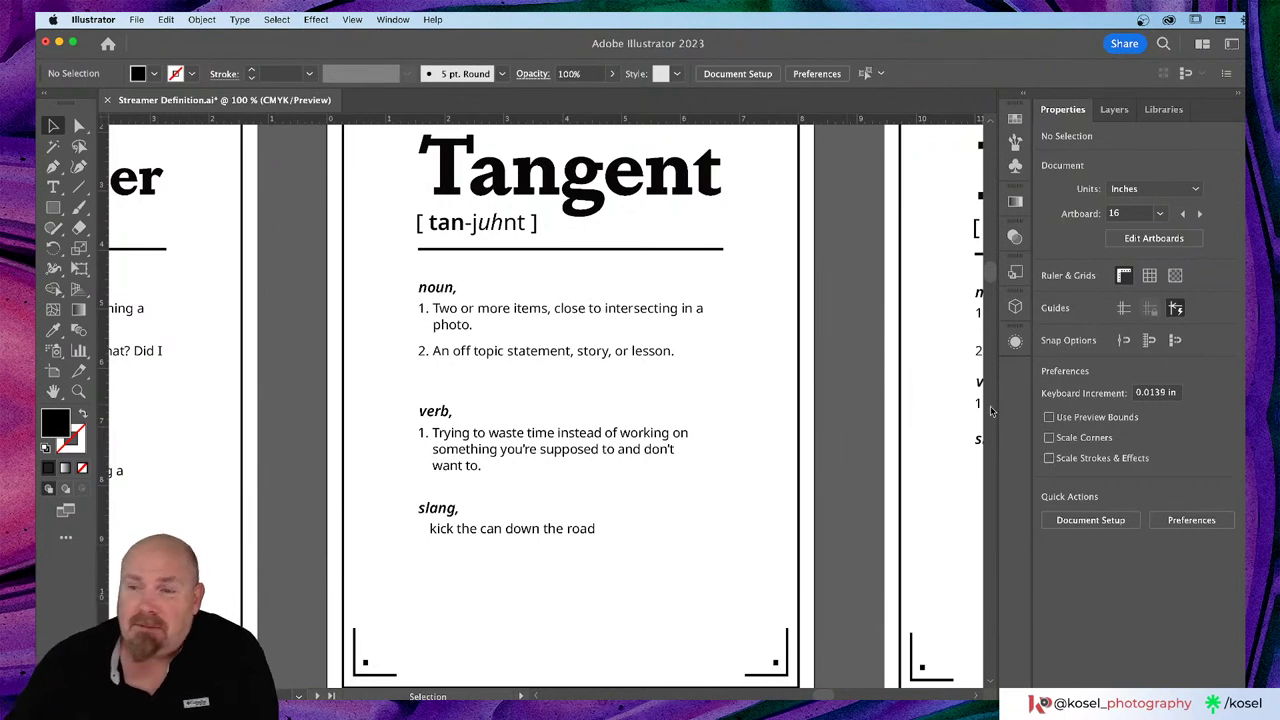
Step: Turn on Auto Spell Check for the document
left_click(166, 19)
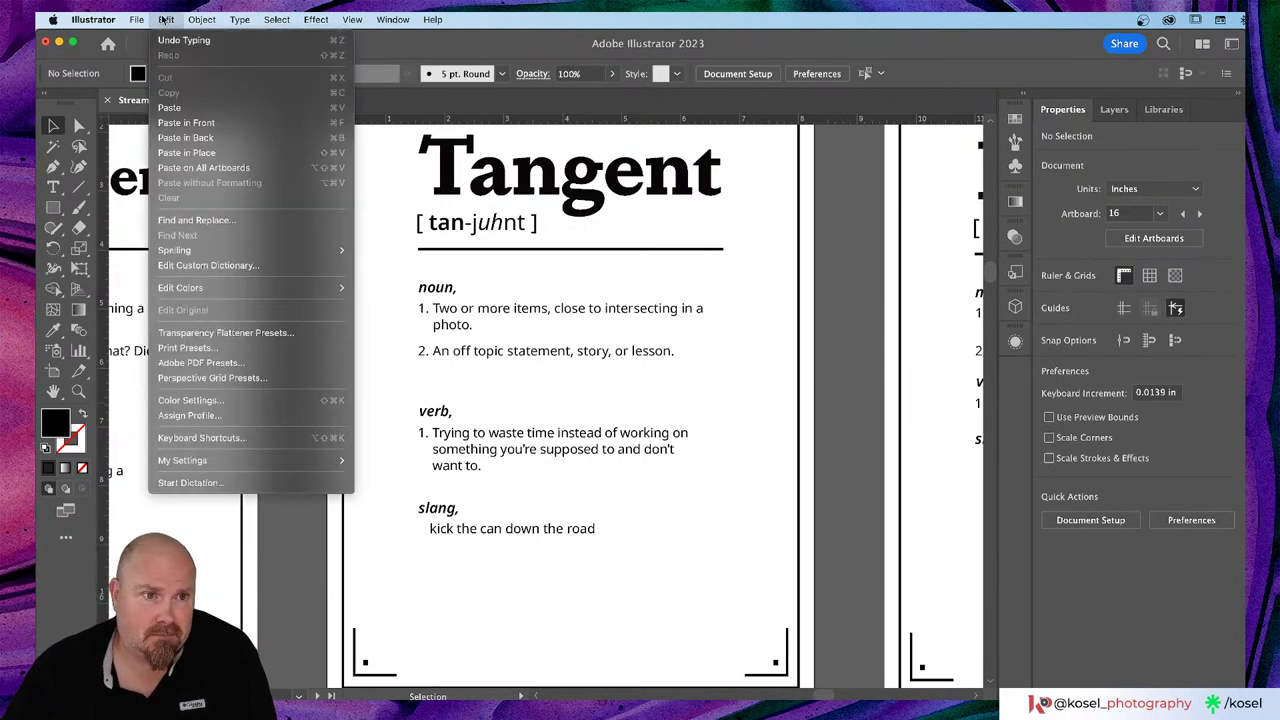
mouse_move(190, 250)
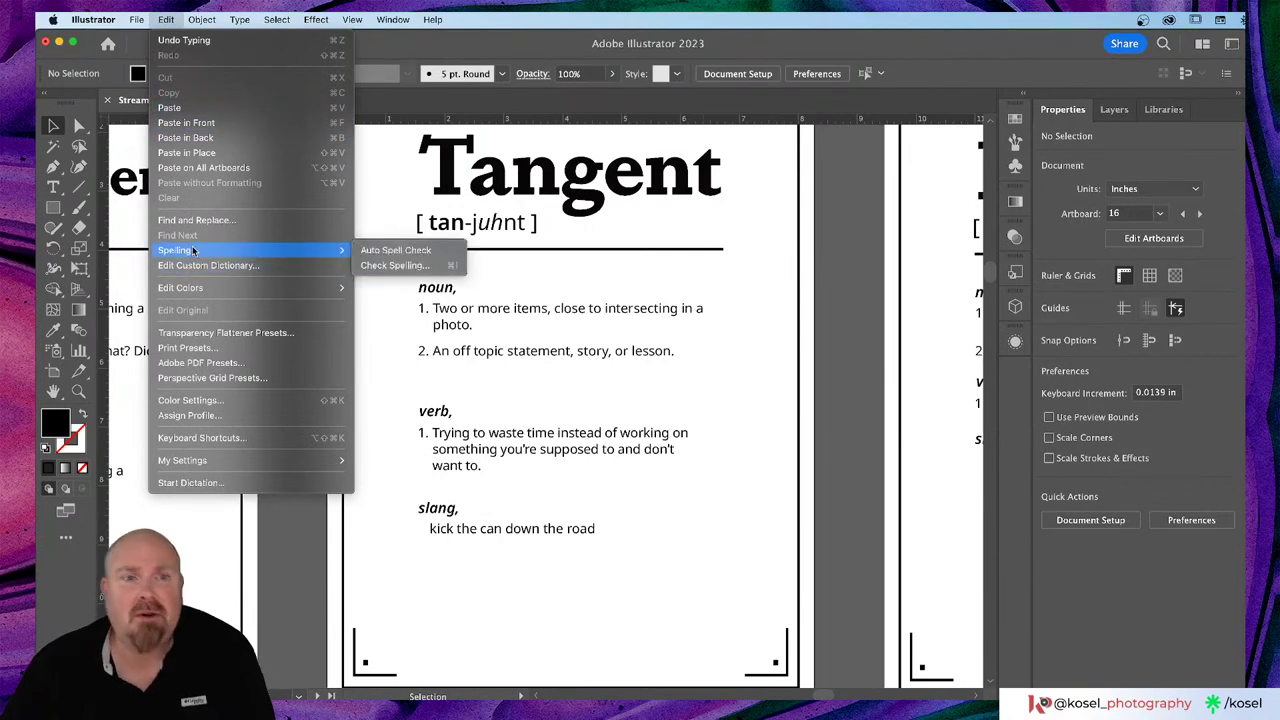
left_click(397, 256)
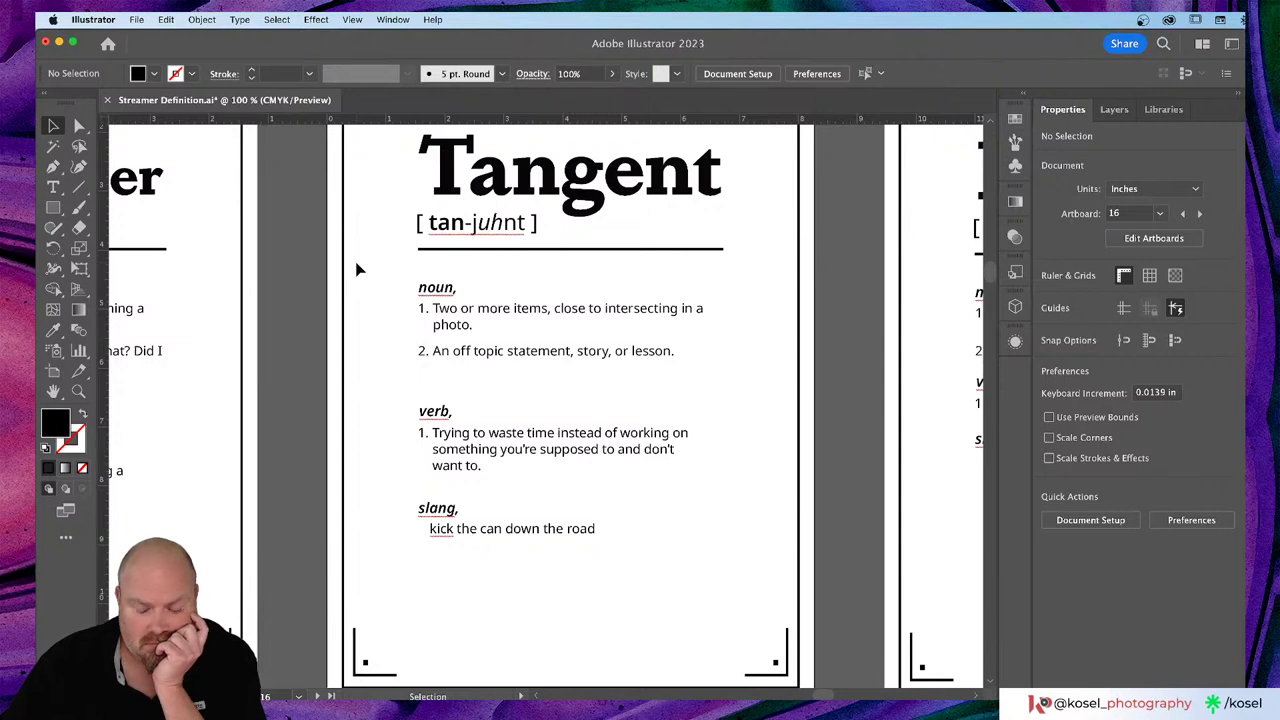
Step: Examine the spelling marks on the Tangent, Ruff and Ae Counter cards
key("a")
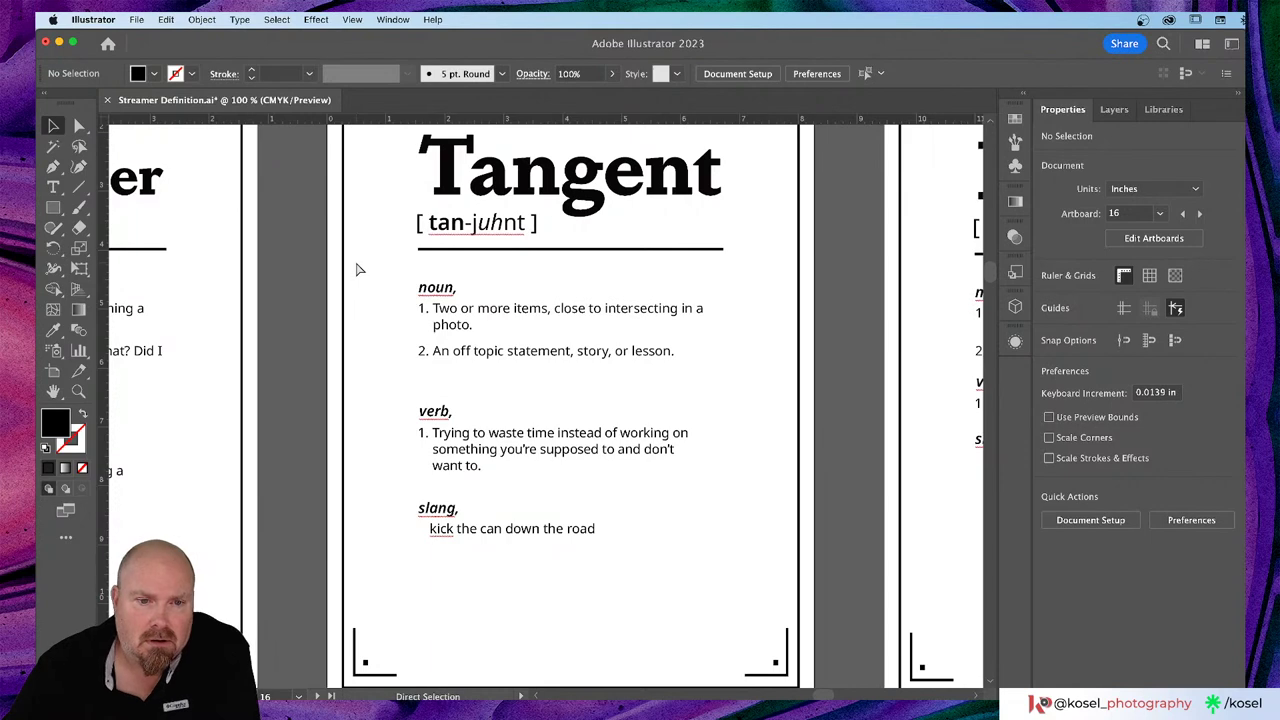
key("v")
scroll(729, 512, "left", 2)
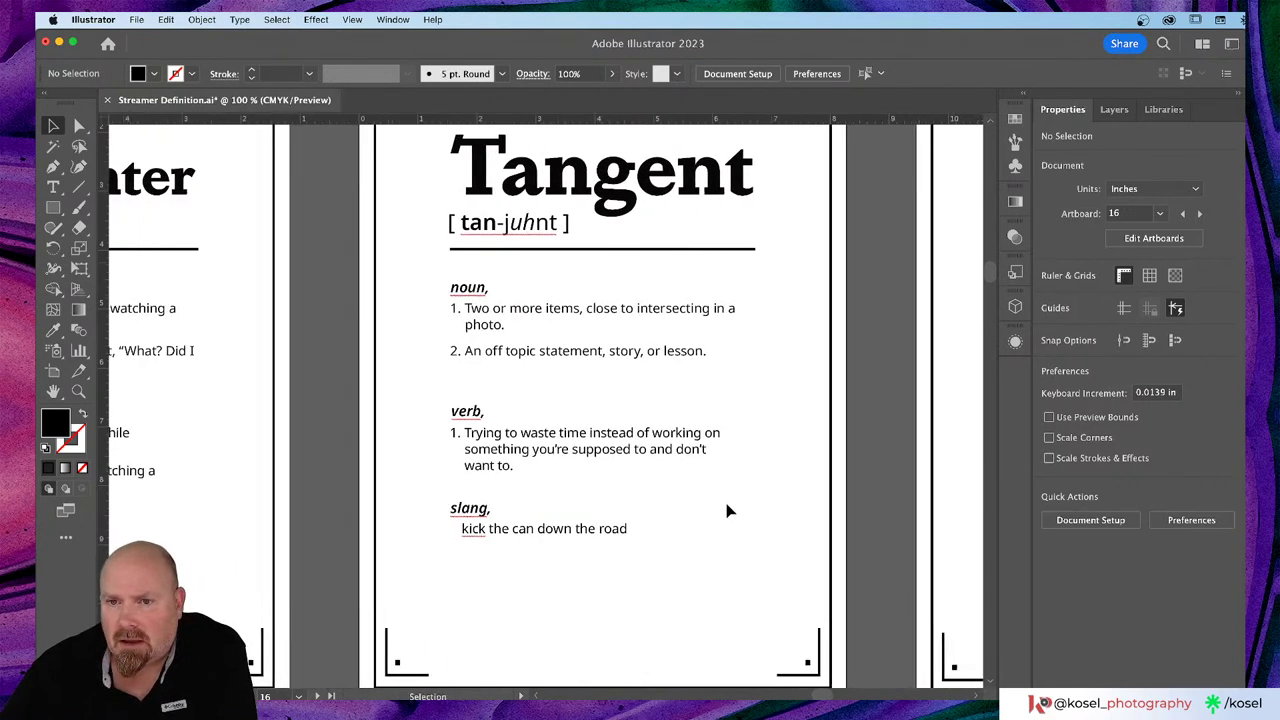
scroll(728, 511, "right", 8)
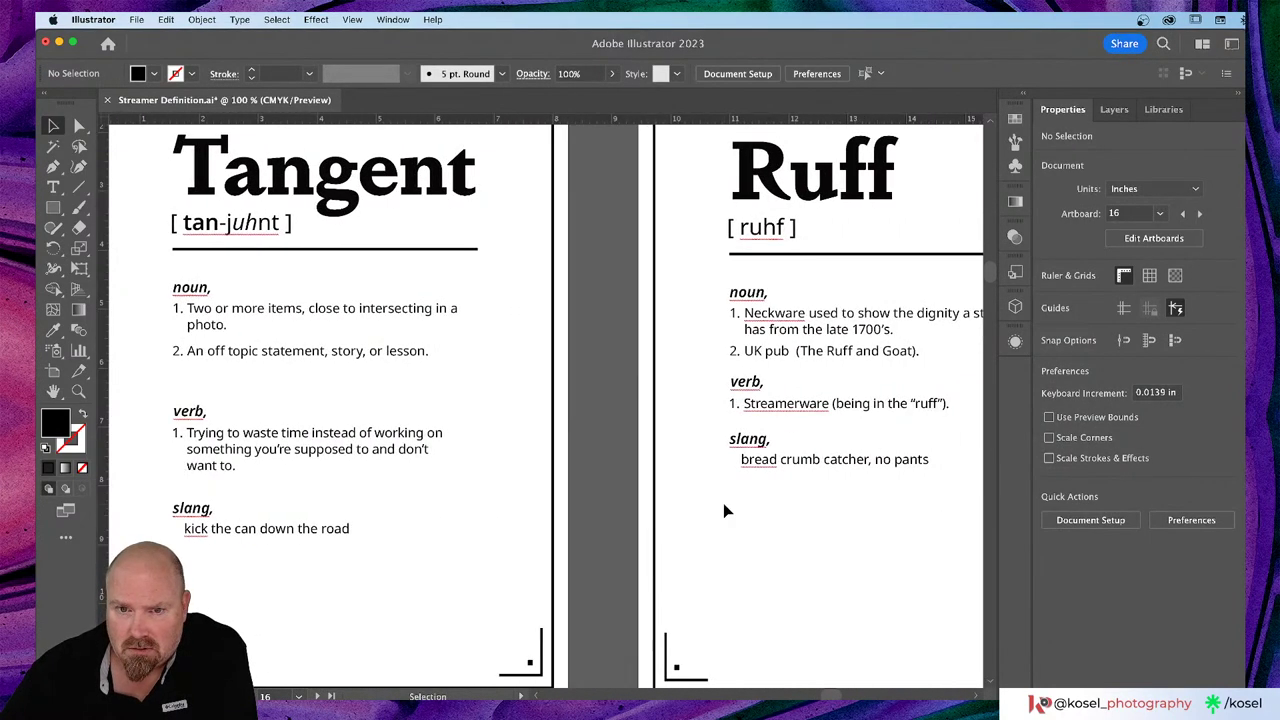
scroll(726, 510, "right", 5)
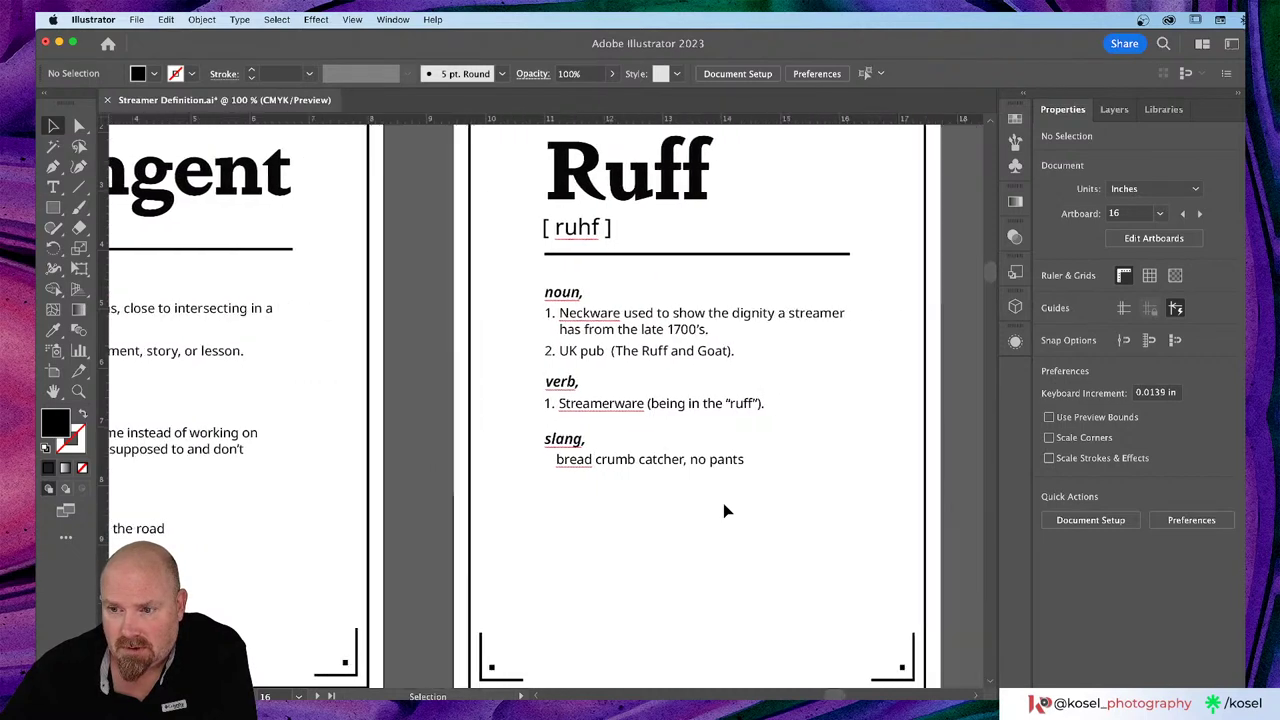
scroll(726, 511, "right", 1)
scroll(726, 511, "left", 3)
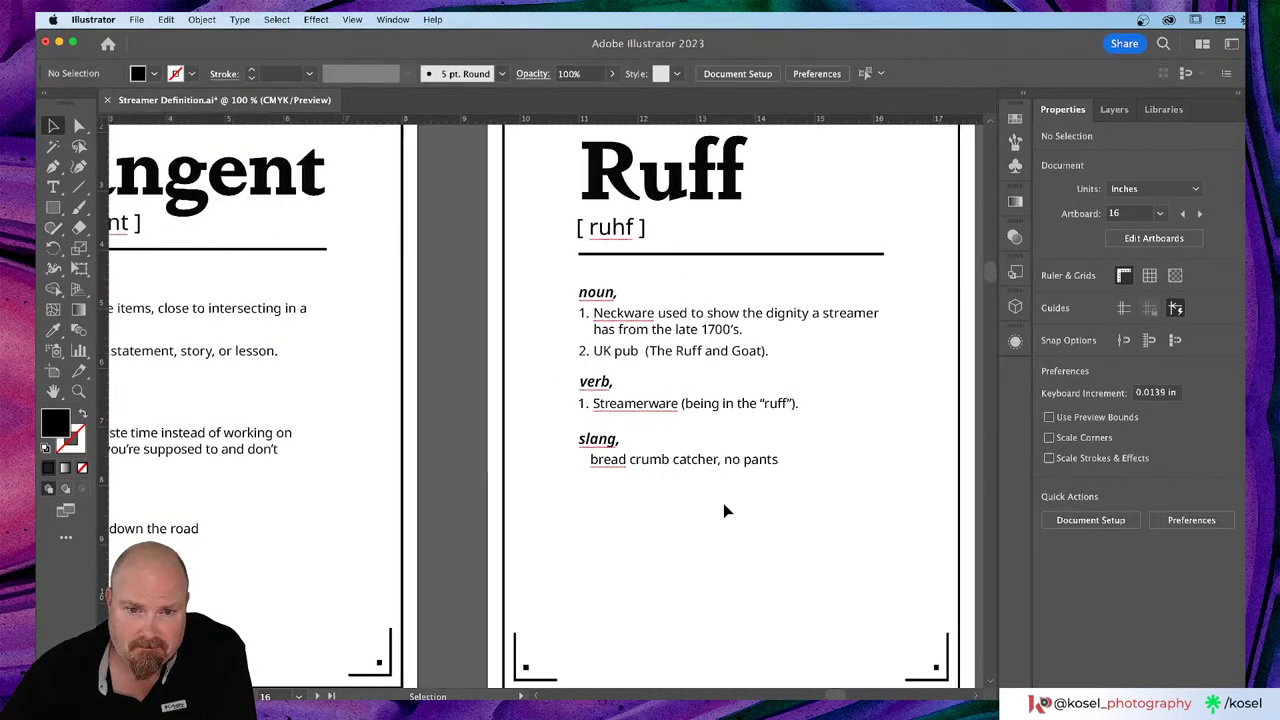
scroll(726, 511, "left", 4)
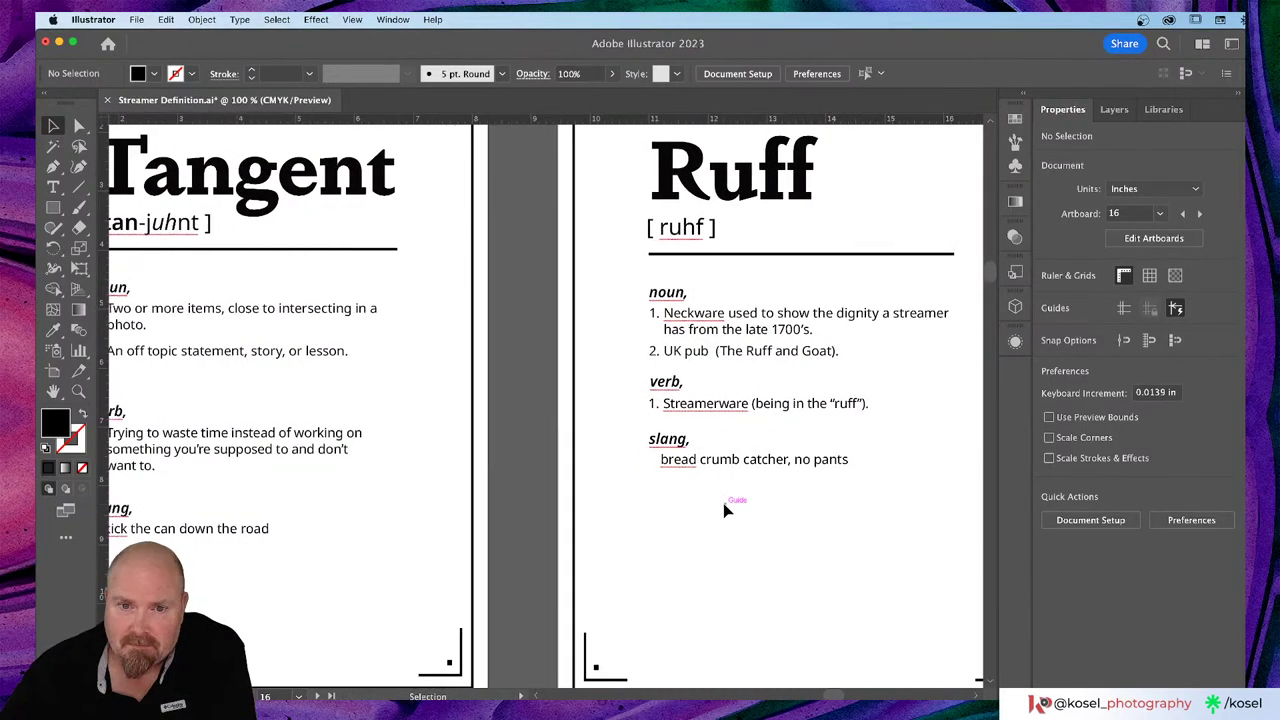
scroll(723, 503, "left", 20)
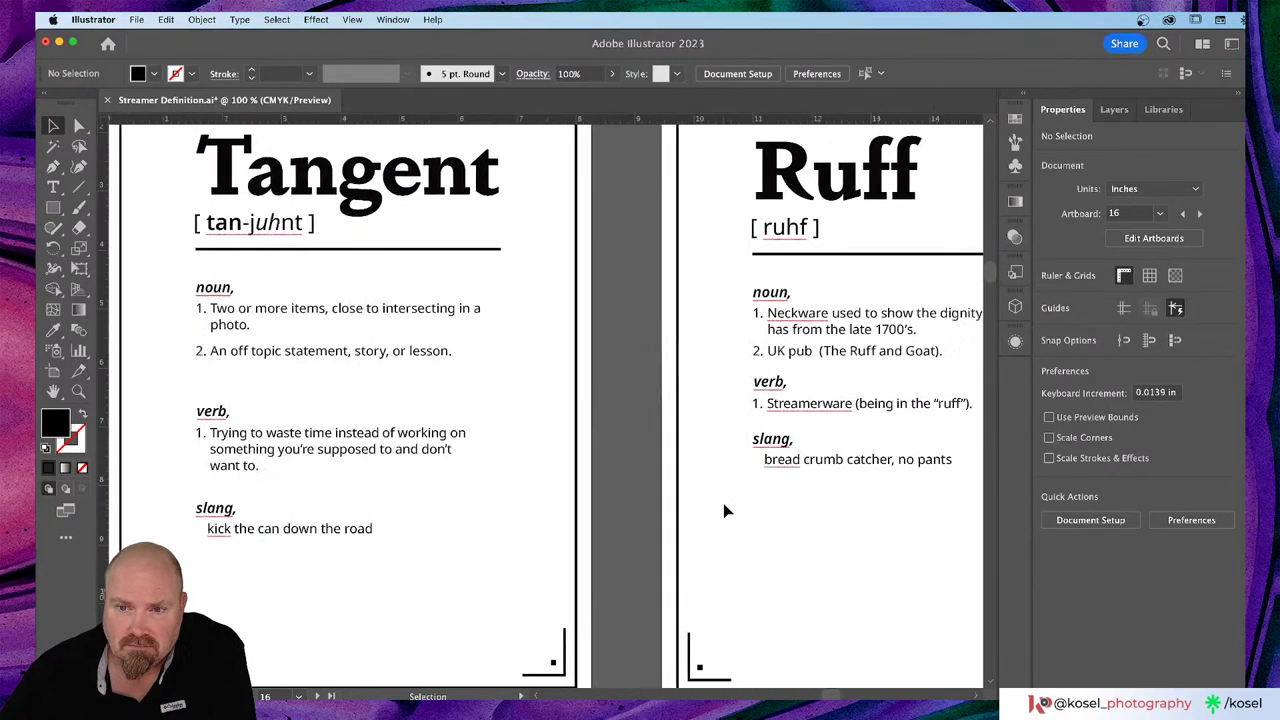
scroll(723, 503, "left", 12)
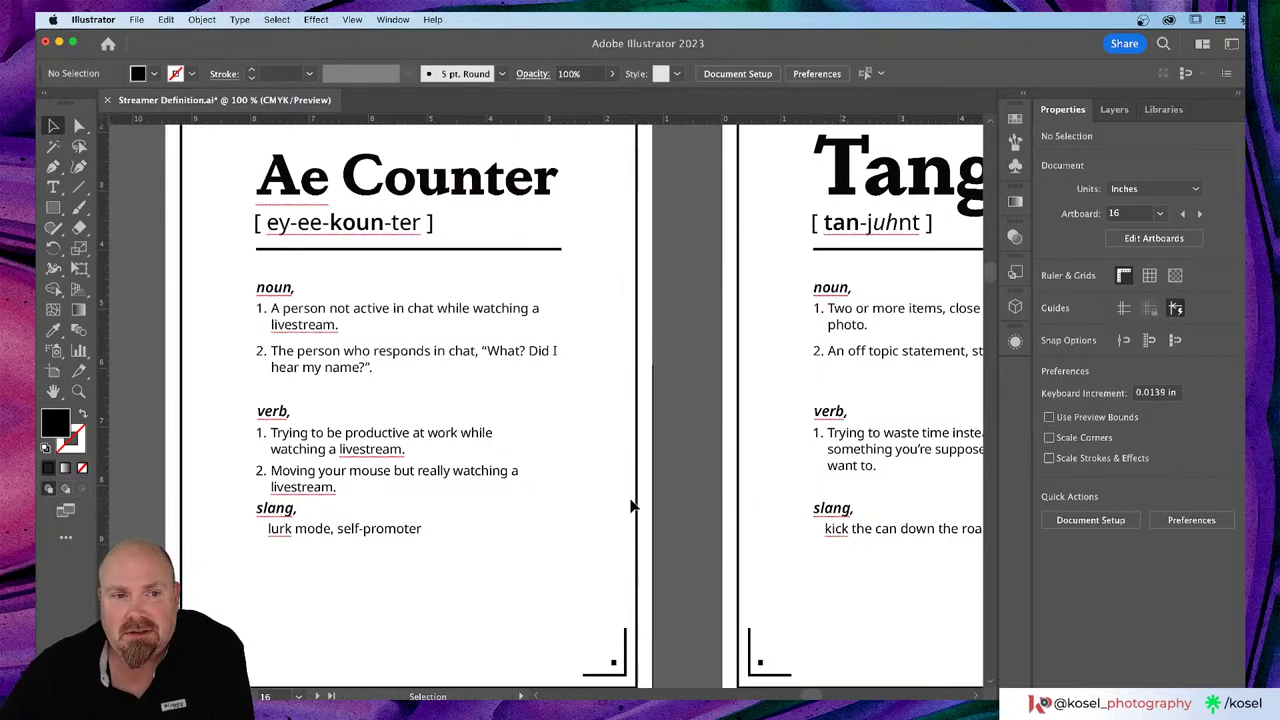
scroll(630, 506, "left", 4)
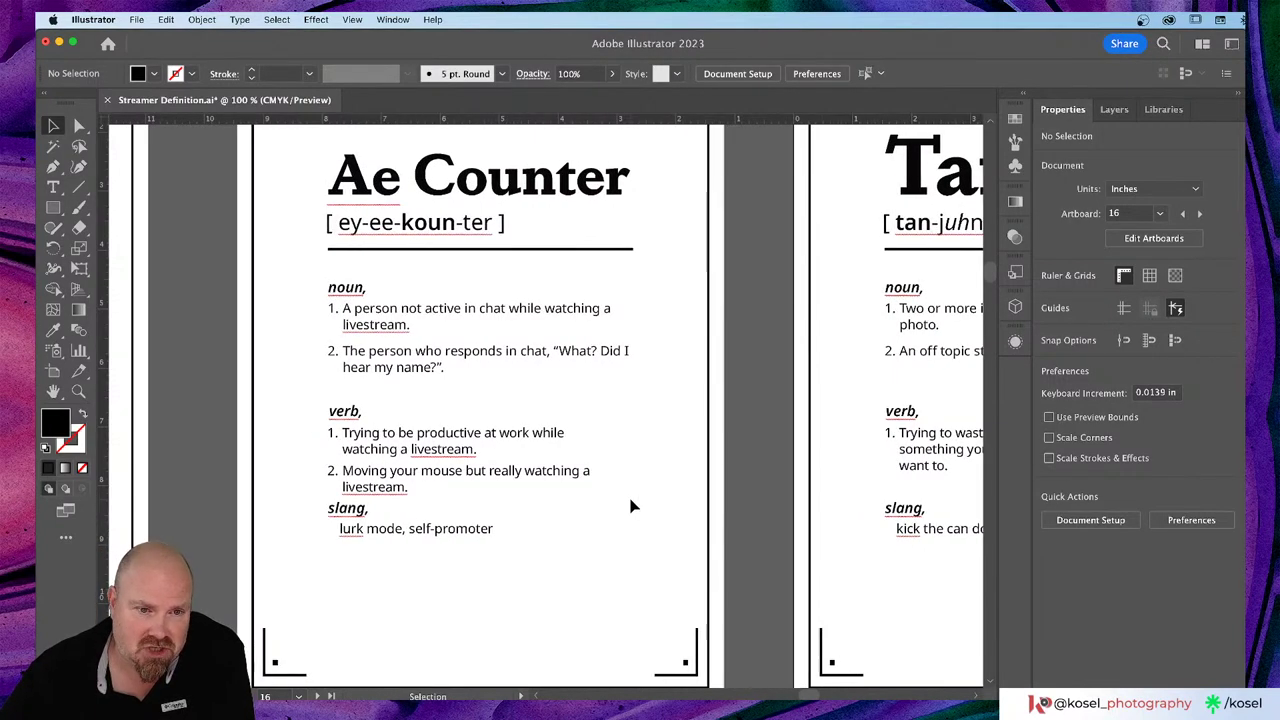
scroll(630, 506, "left", 3)
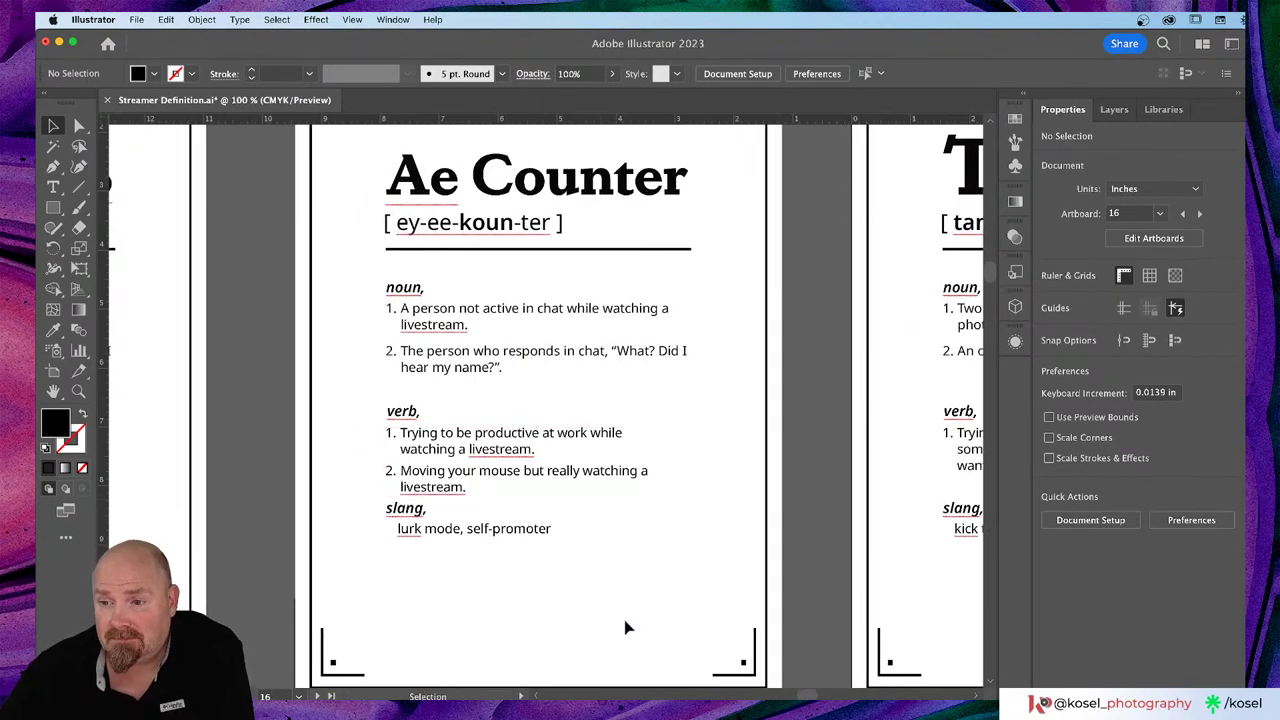
scroll(625, 627, "right", 4)
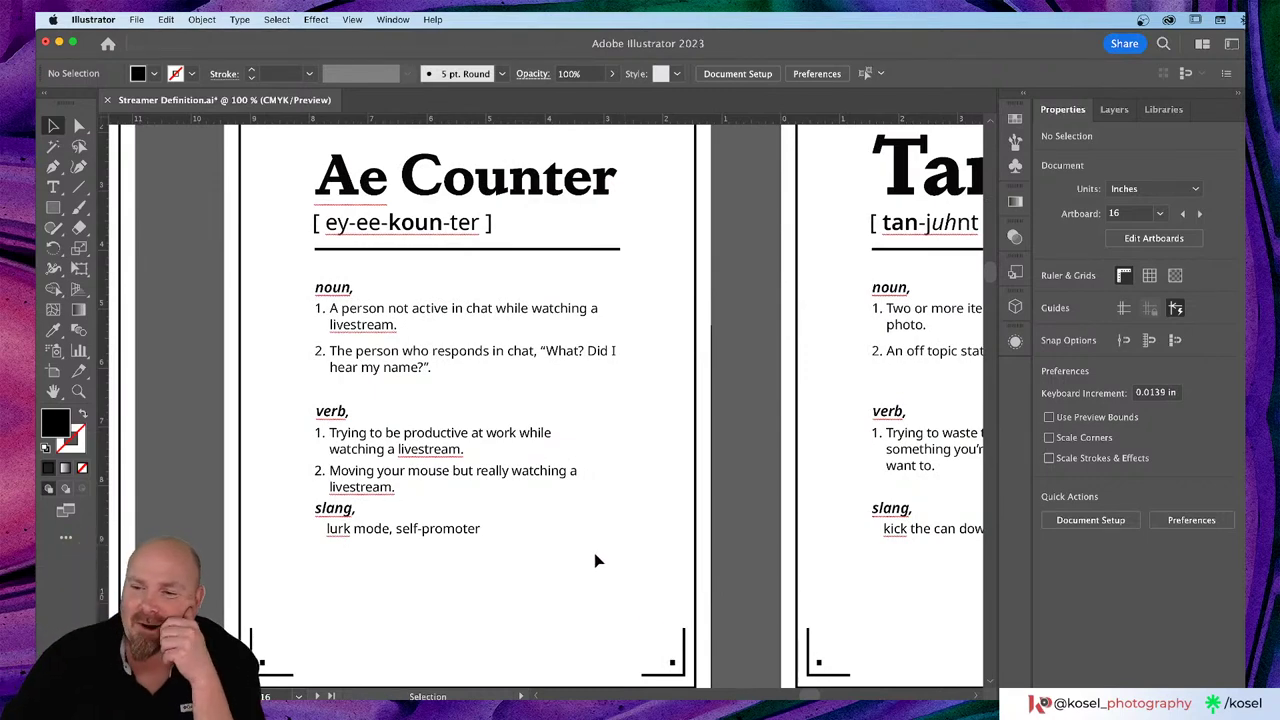
Step: Review the text and spelling marks on the Lens Flare and Worlurking cards in the row below, then return to Ae Counter
scroll(594, 561, "down", 10)
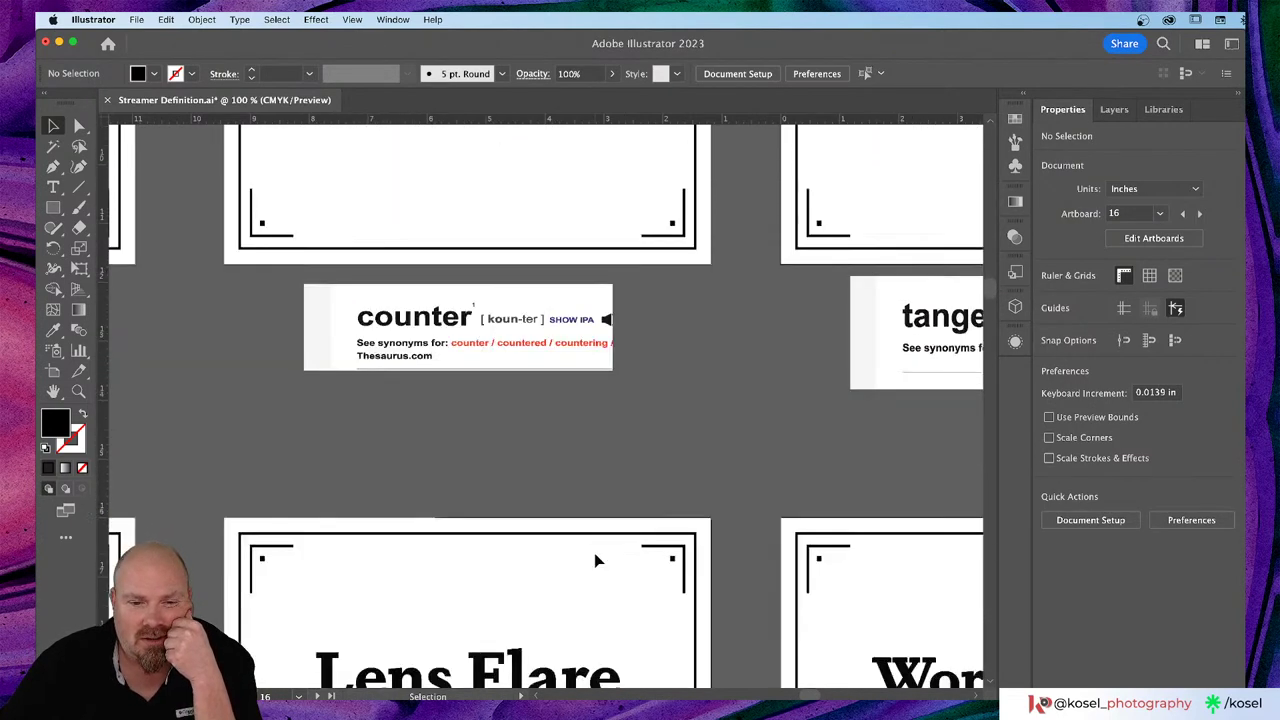
scroll(594, 561, "down", 5)
scroll(594, 561, "down", 1)
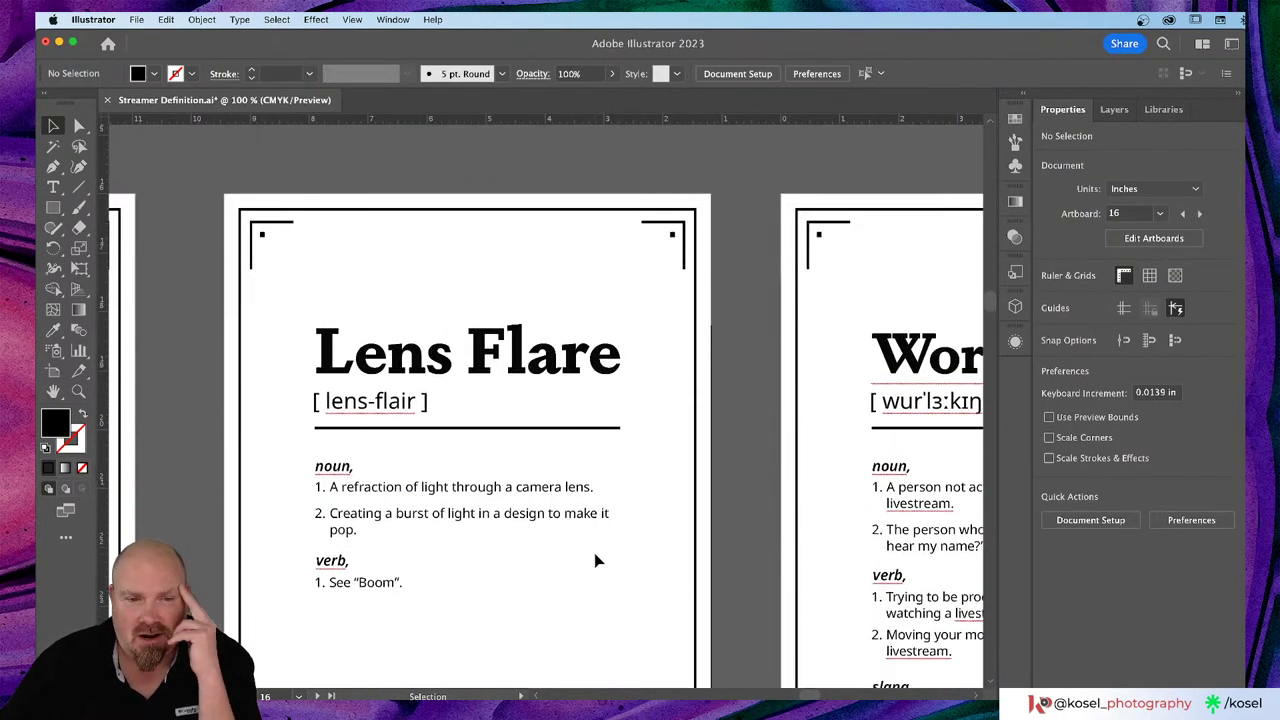
scroll(594, 561, "right", 6)
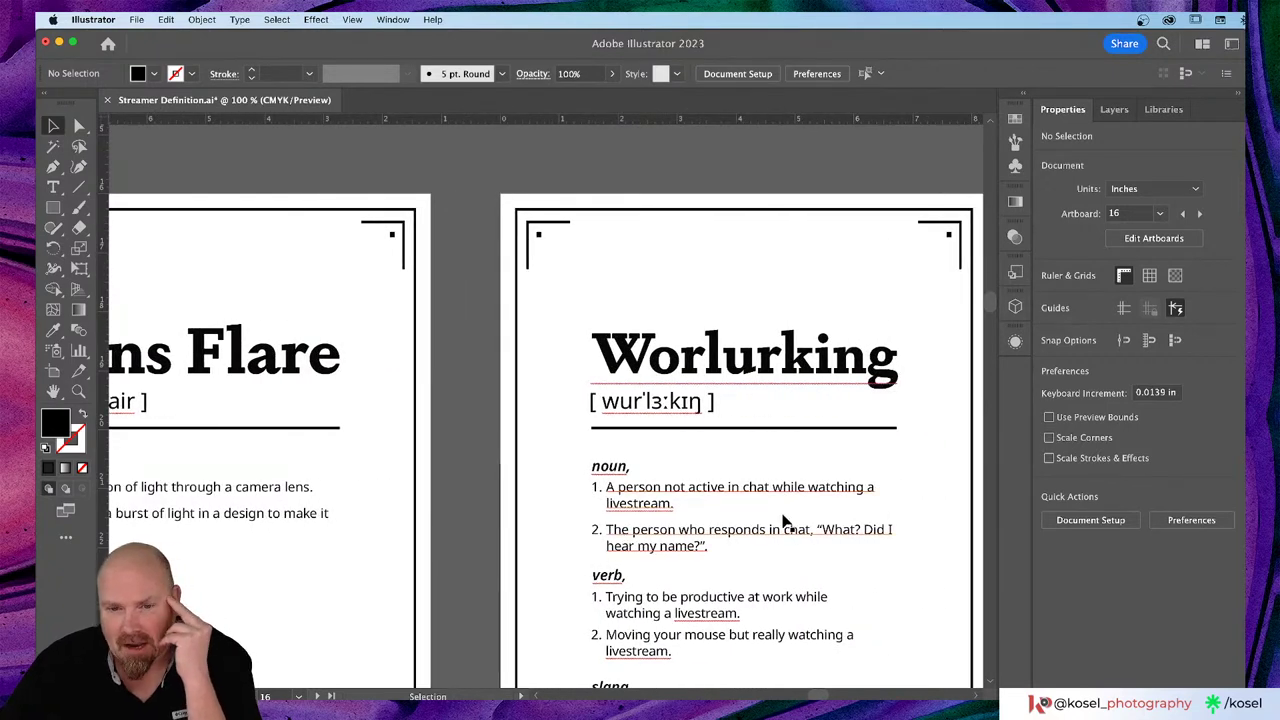
scroll(545, 531, "down", 1)
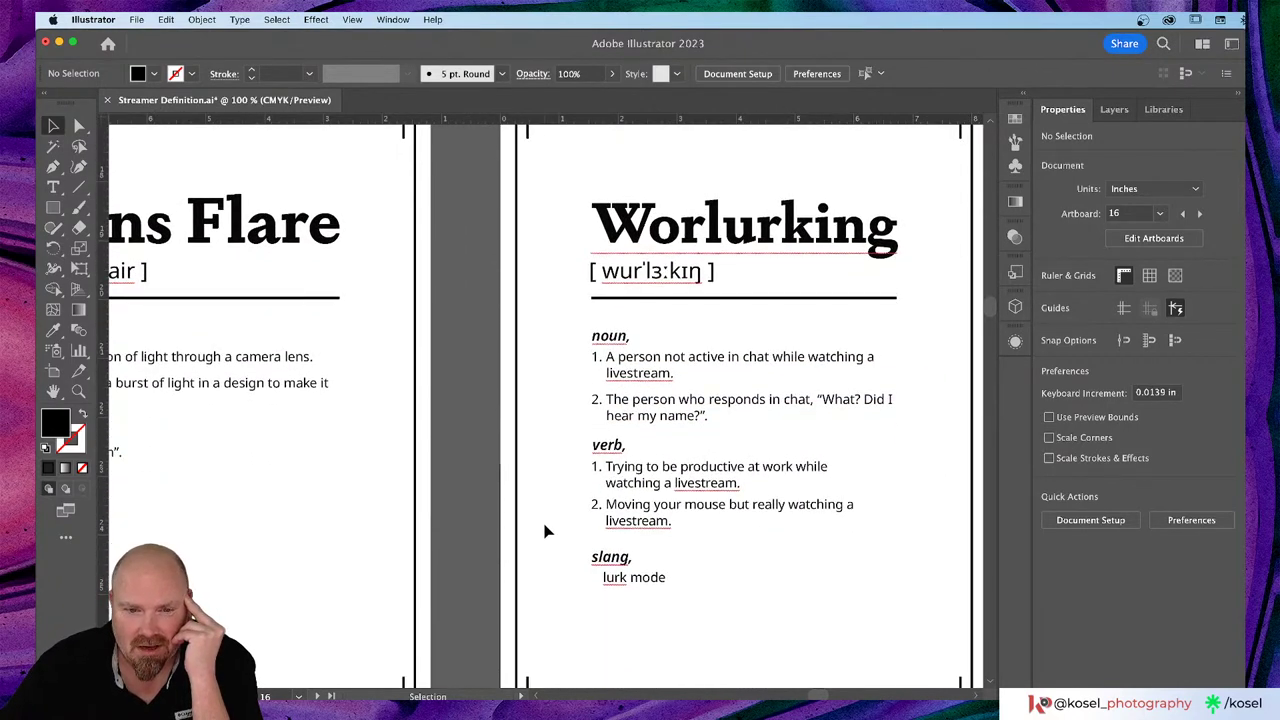
scroll(545, 531, "down", 4)
scroll(545, 531, "left", 6)
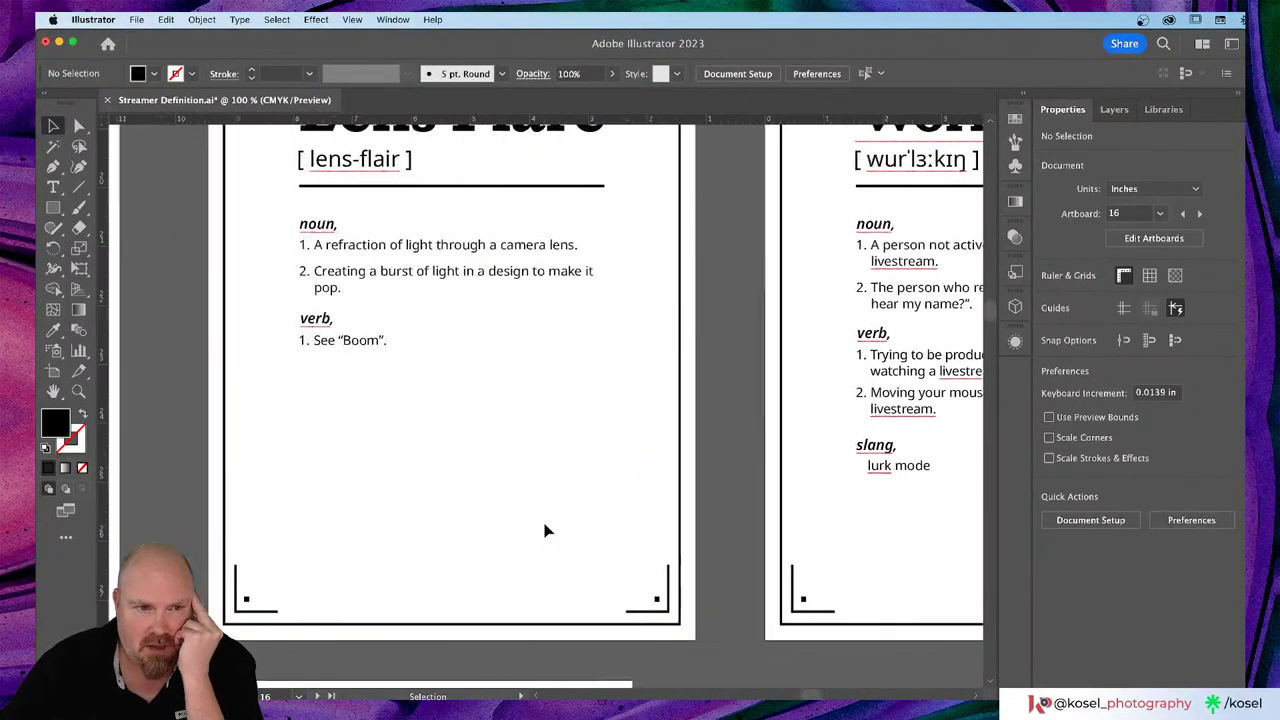
scroll(545, 531, "up", 12)
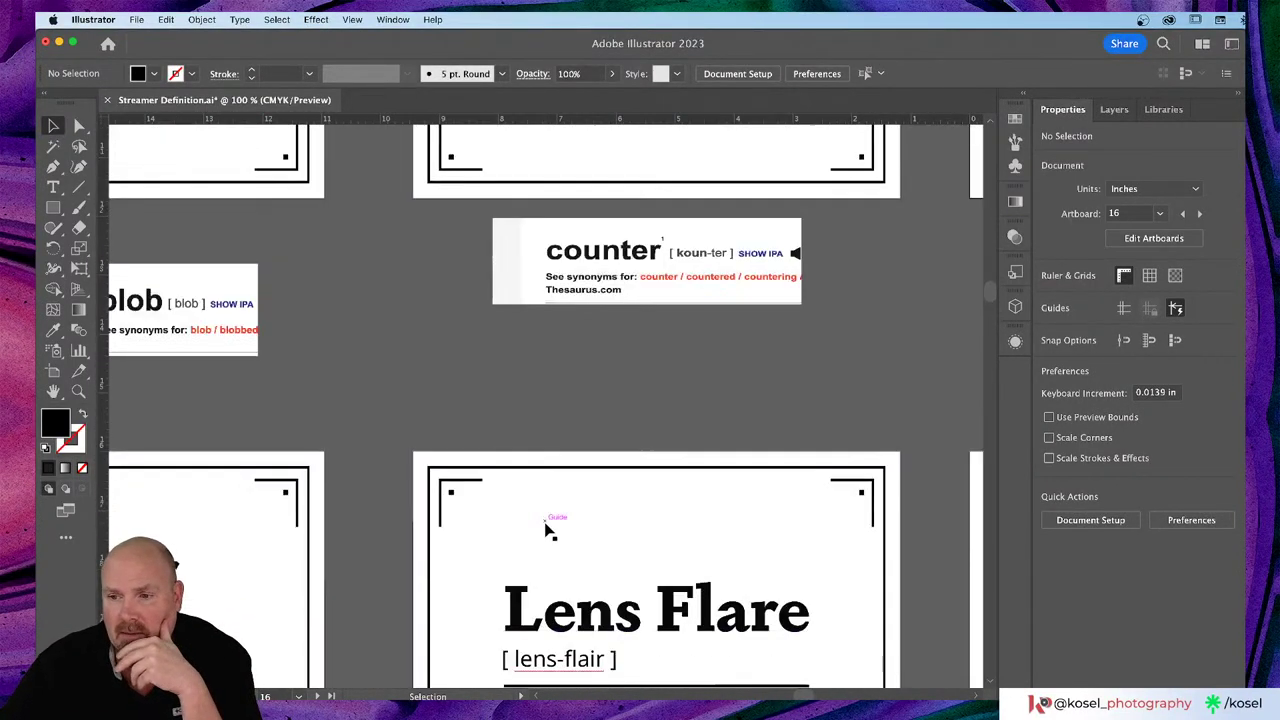
scroll(545, 531, "up", 3)
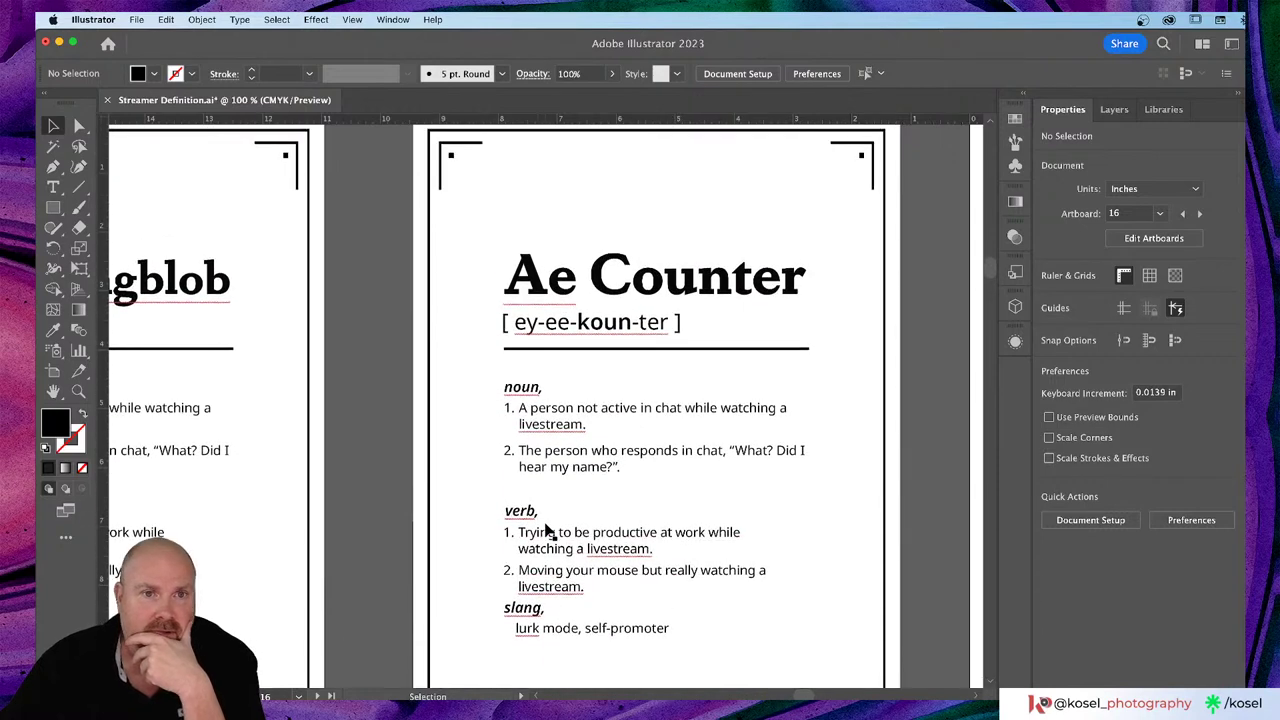
Step: Turn off Auto Spell Check for the document
left_click(131, 18)
mouse_move(168, 20)
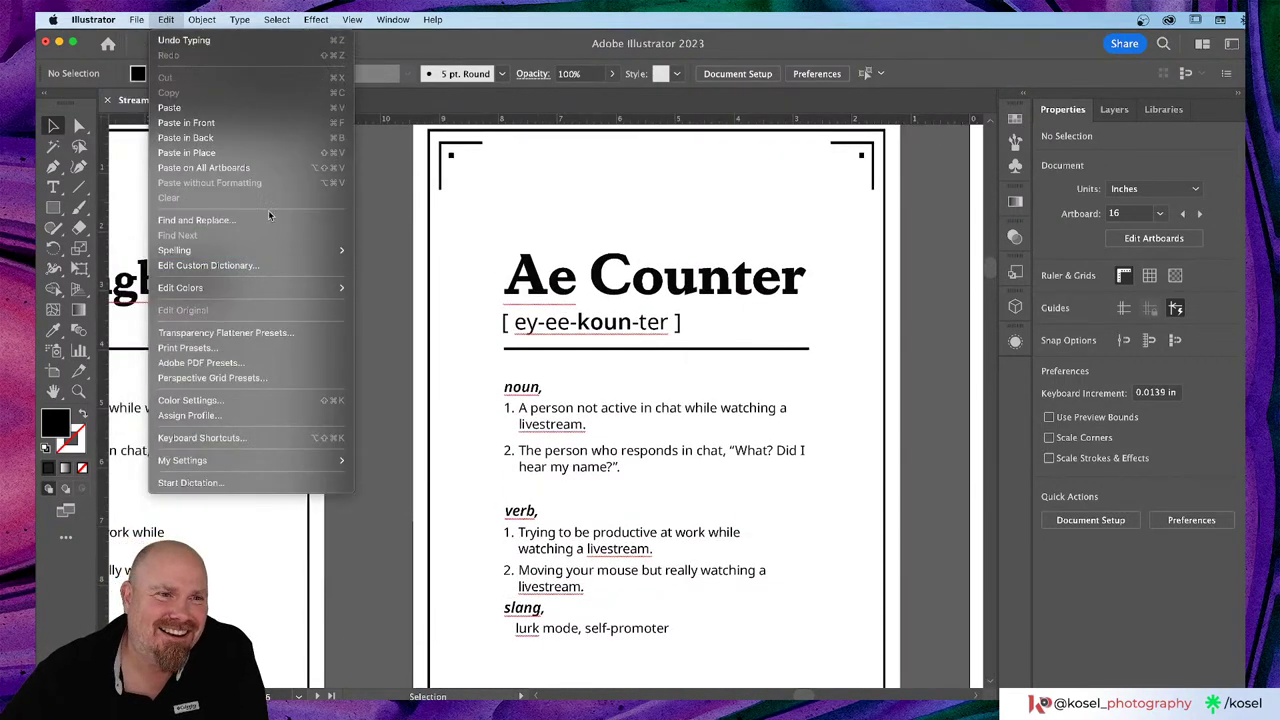
mouse_move(276, 251)
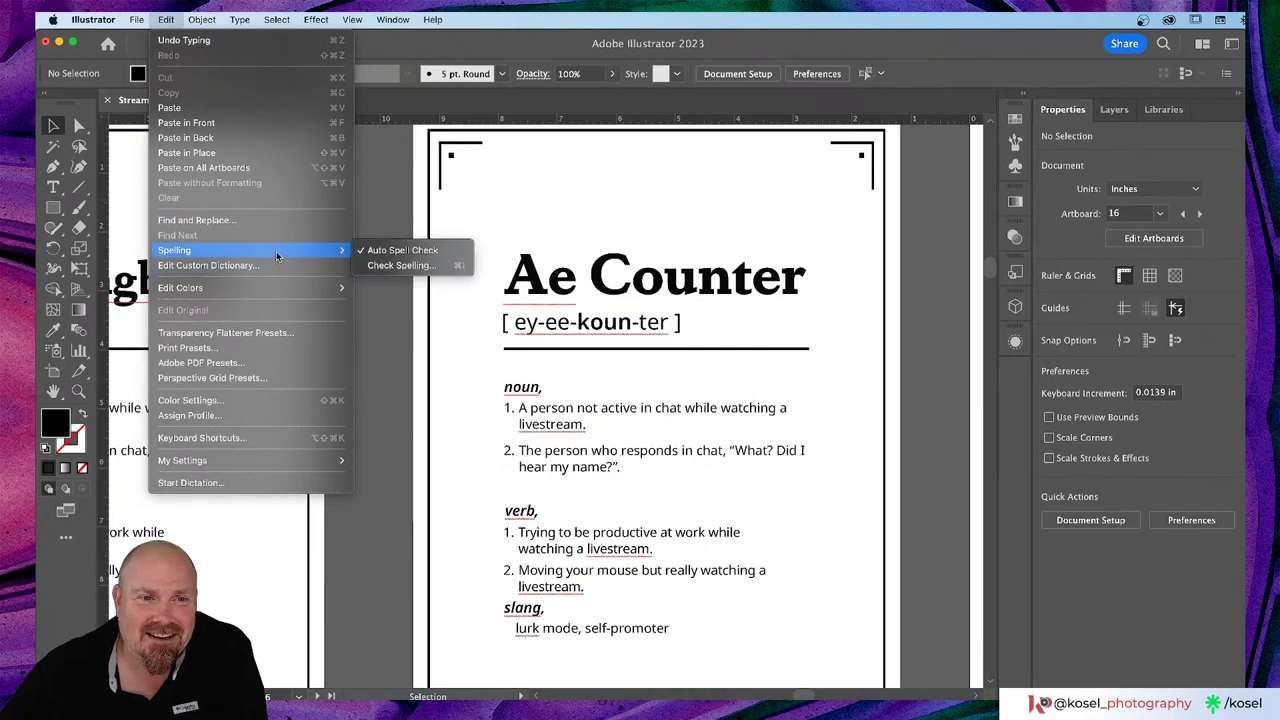
left_click(416, 252)
Step: Move the Tangent card's verb heading and its definition up together by about 0.5 in, closer to the noun definitions
scroll(440, 447, "down", 3)
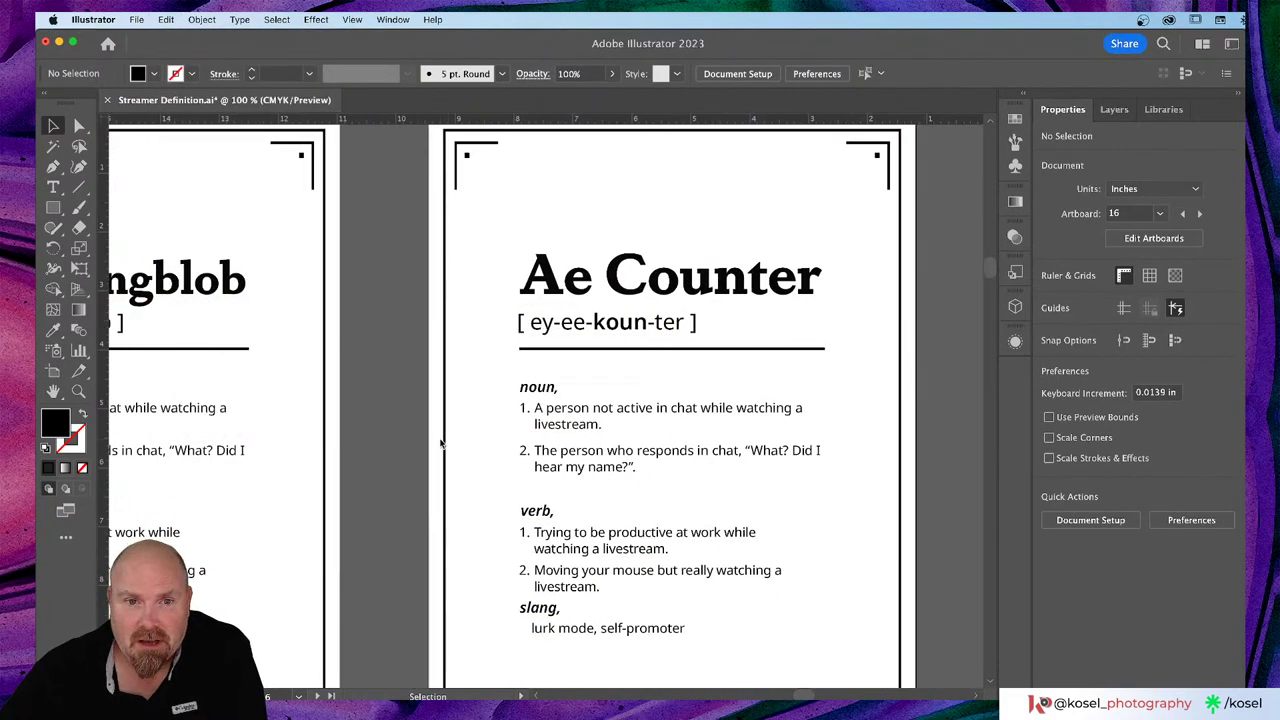
scroll(440, 447, "right", 8)
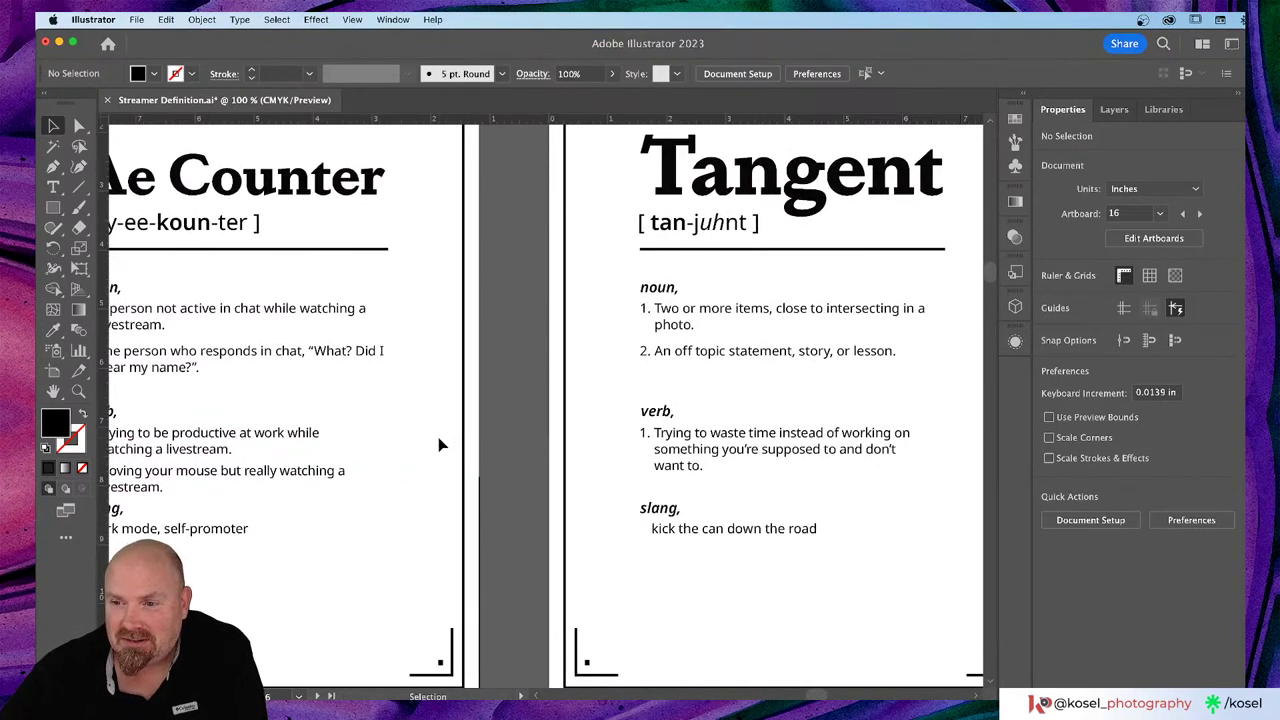
scroll(440, 444, "up", 1)
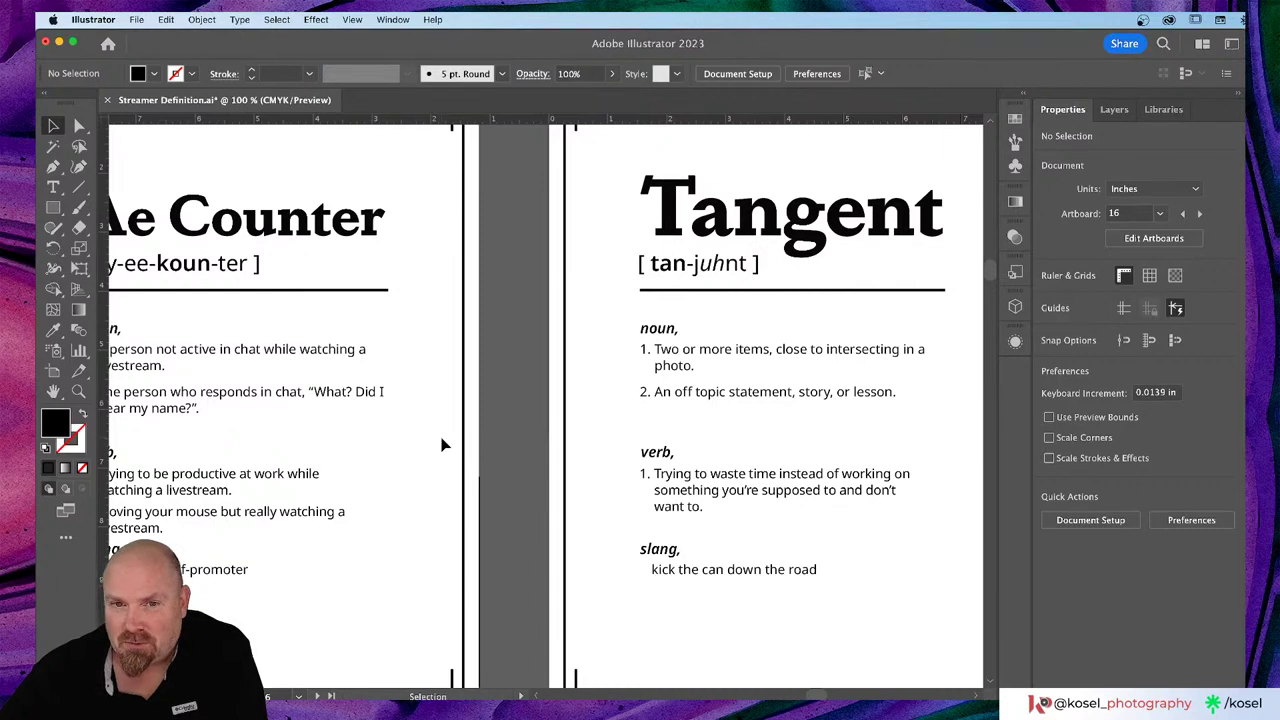
scroll(443, 444, "left", 5)
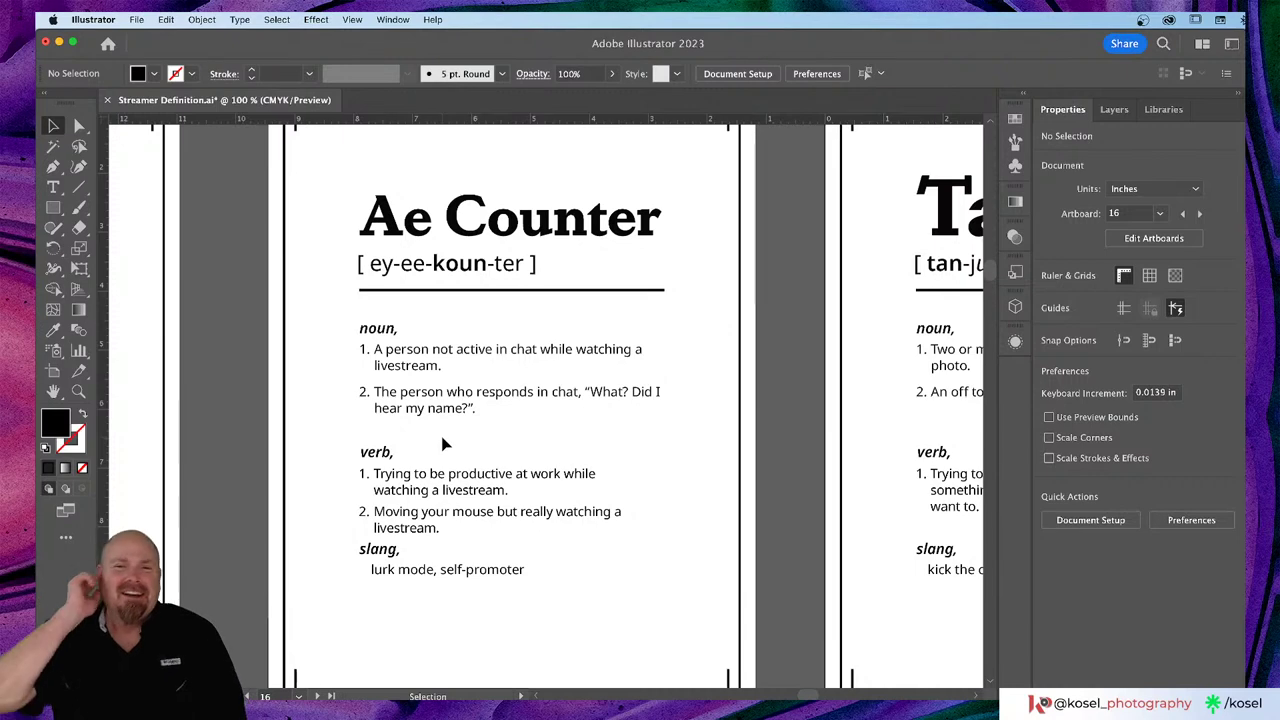
key("space")
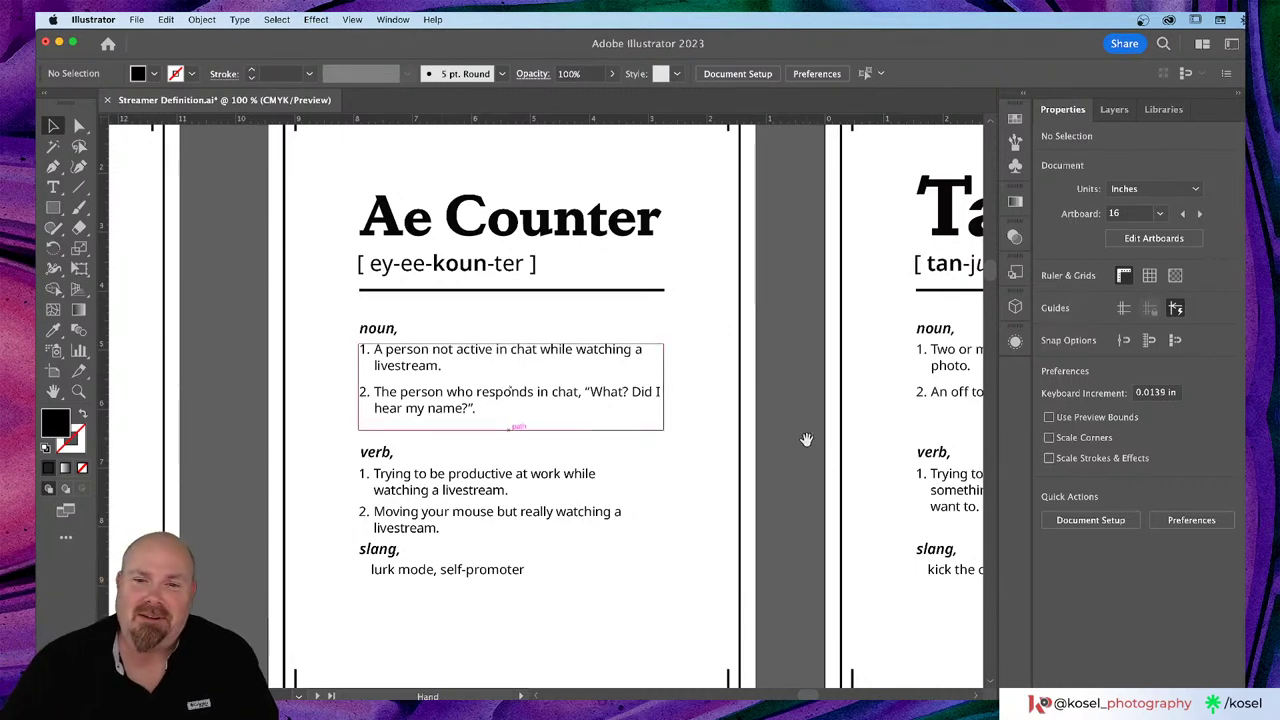
scroll(806, 440, "right", 7)
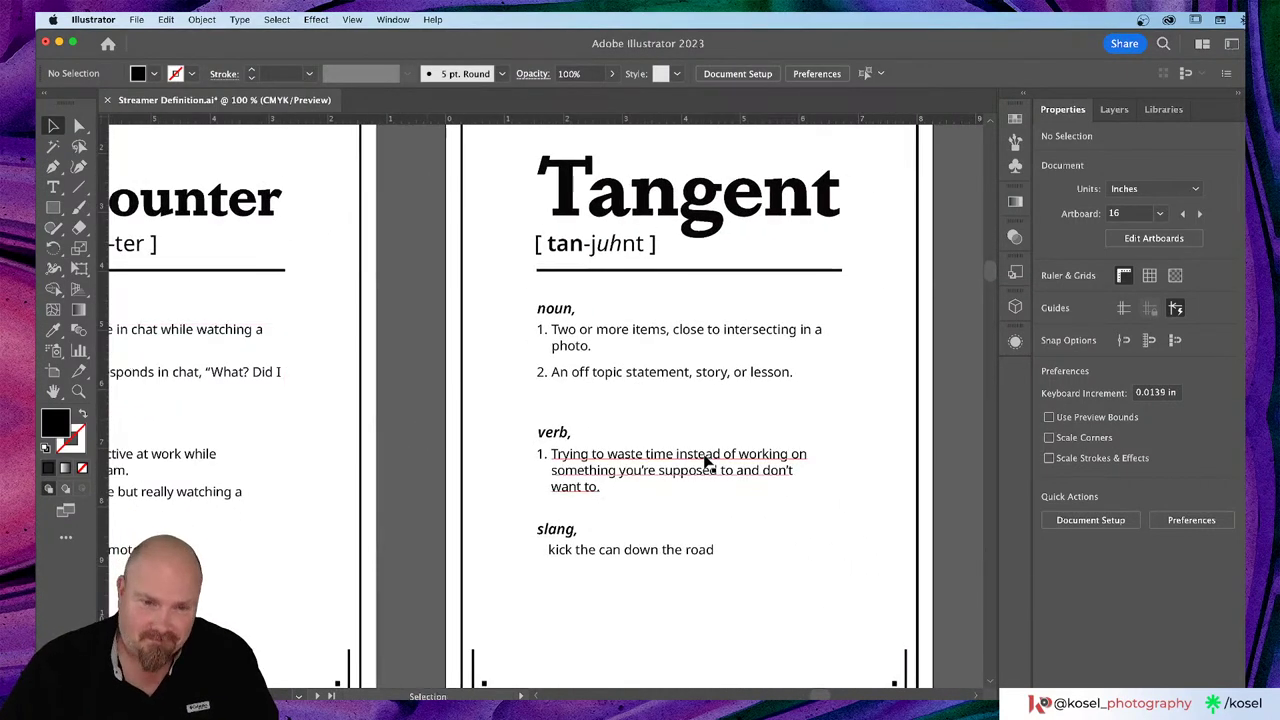
left_click(558, 440)
key("space")
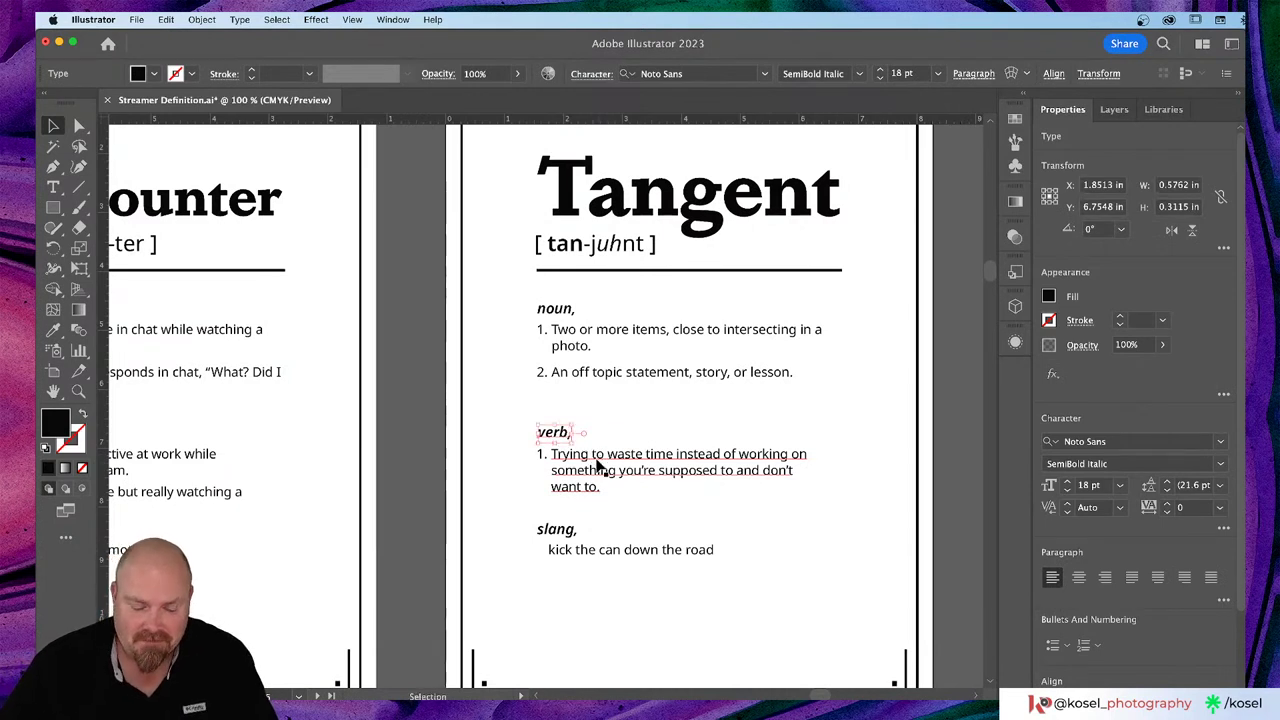
left_click(594, 462, "shift")
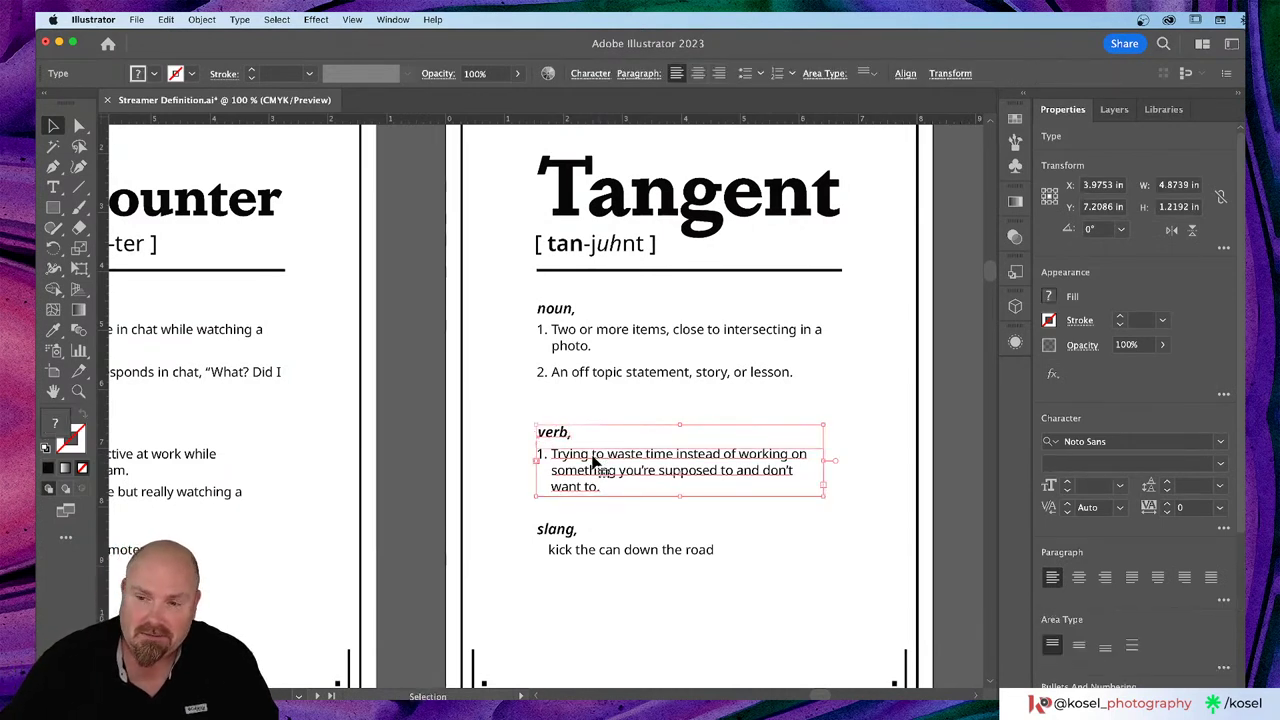
left_click_drag(560, 438, 561, 410)
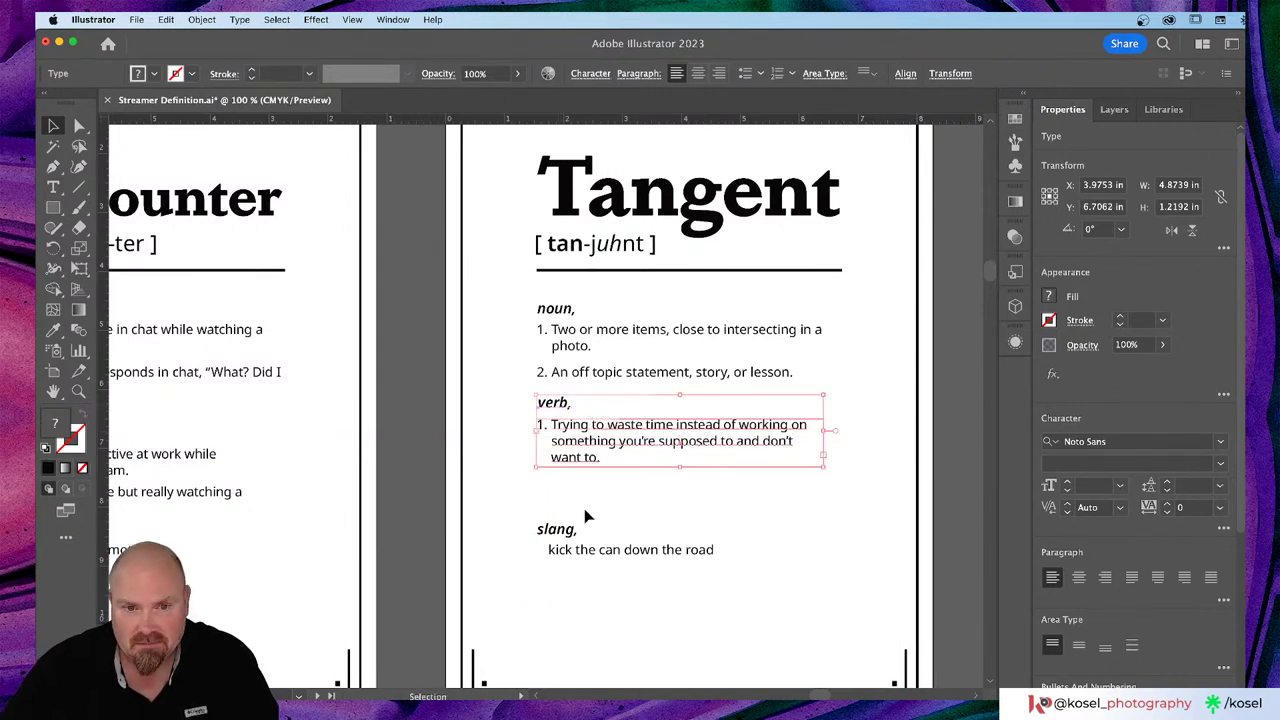
Step: Move the Tangent card's slang heading and phrase up together to sit just below the verb definition, and deselect them
left_click(563, 532)
left_click(574, 554, "shift")
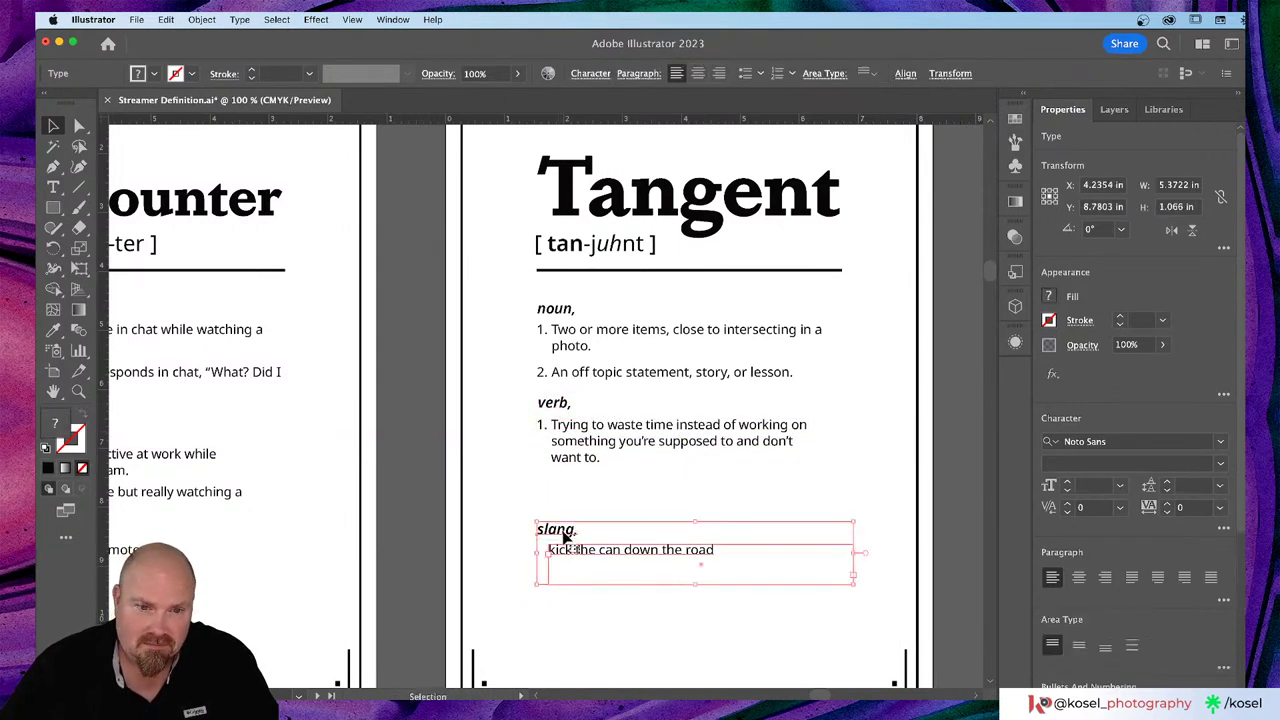
left_click_drag(563, 537, 563, 481)
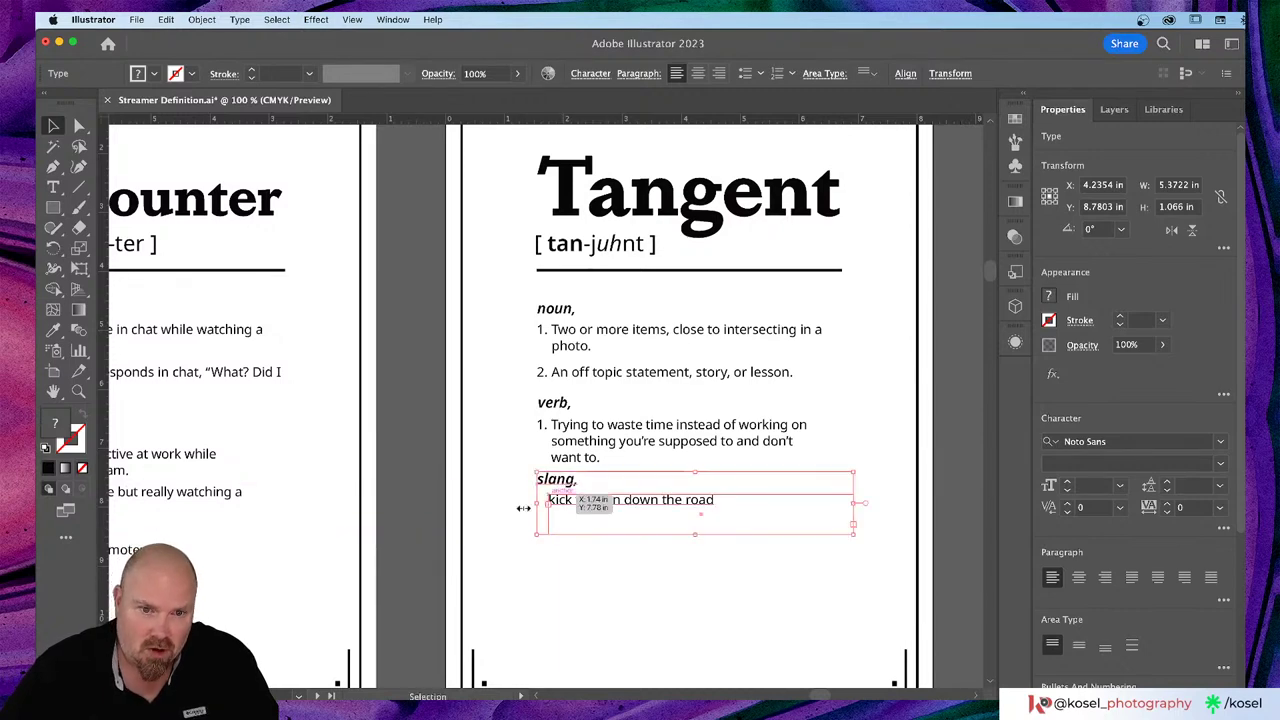
left_click(496, 513)
scroll(505, 514, "left", 1)
scroll(508, 513, "left", 10)
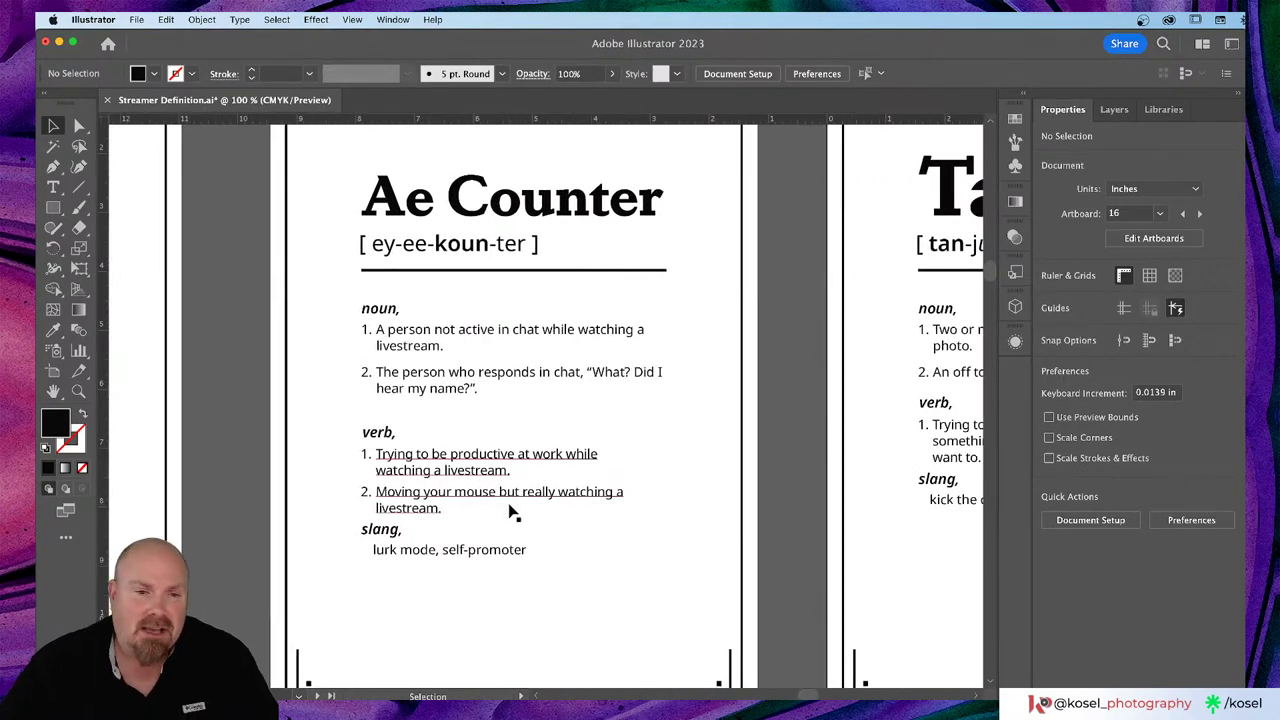
scroll(510, 513, "left", 2)
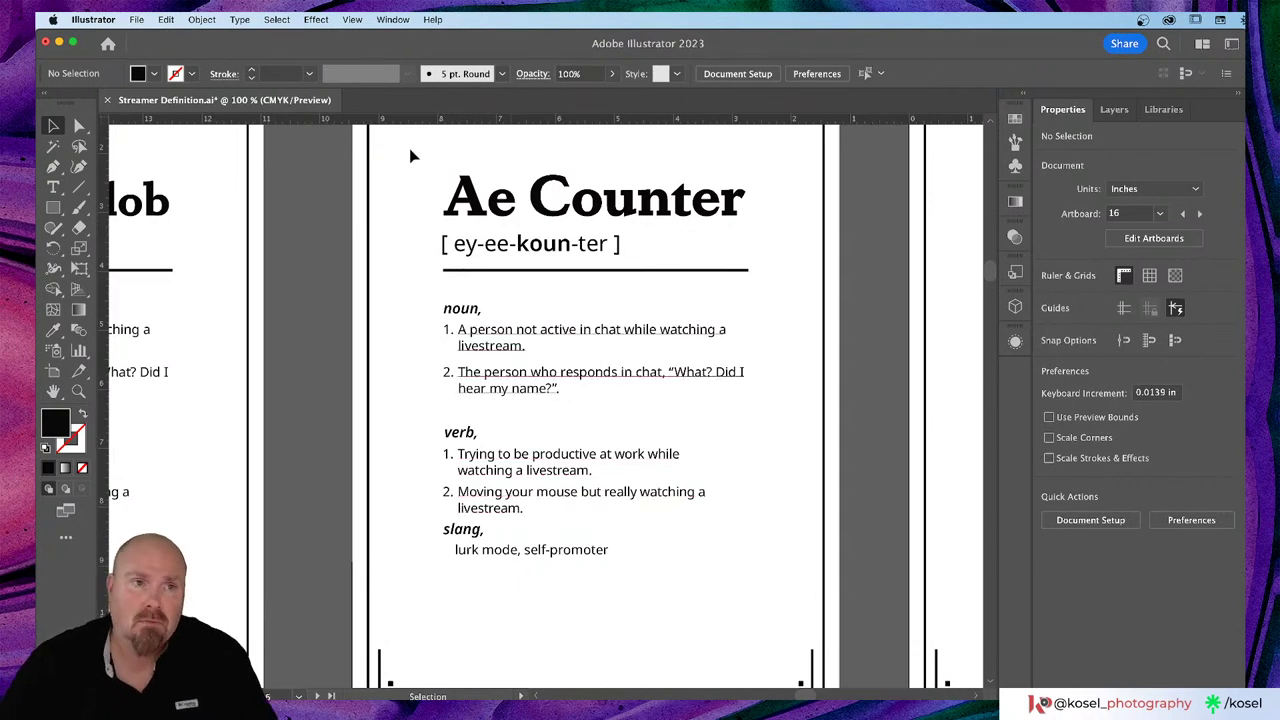
left_click(200, 20)
mouse_move(166, 20)
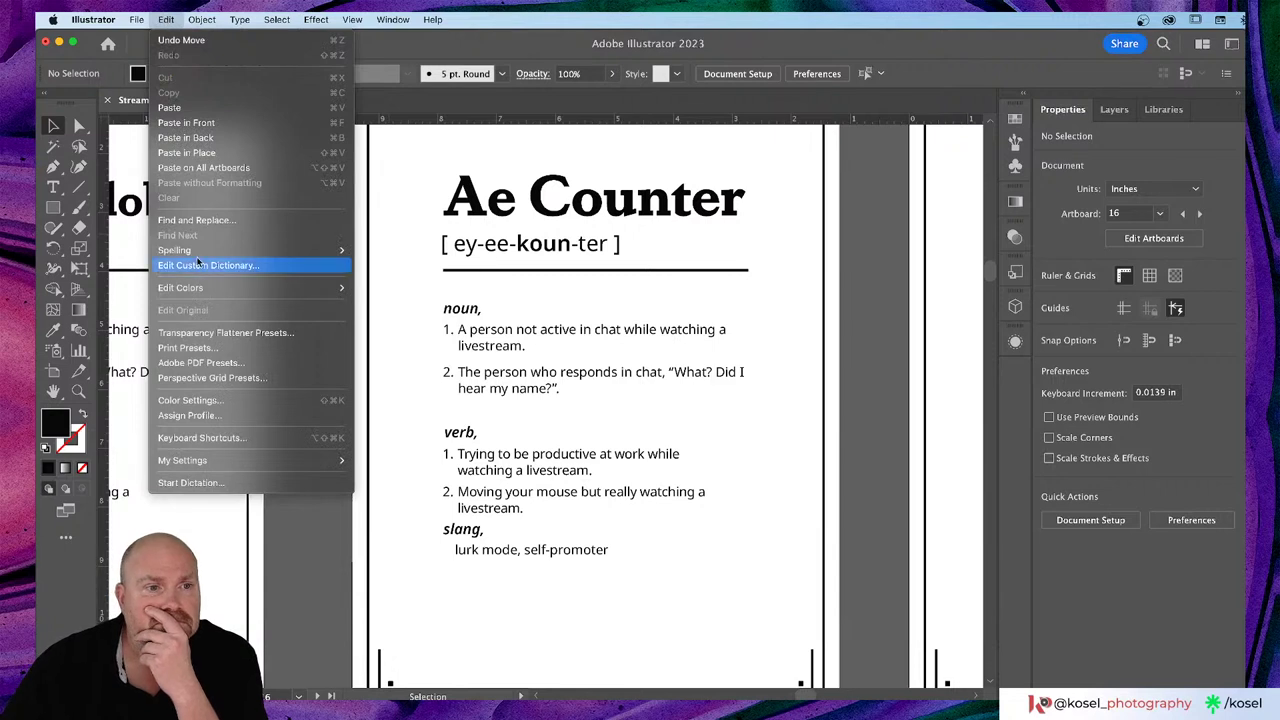
mouse_move(232, 250)
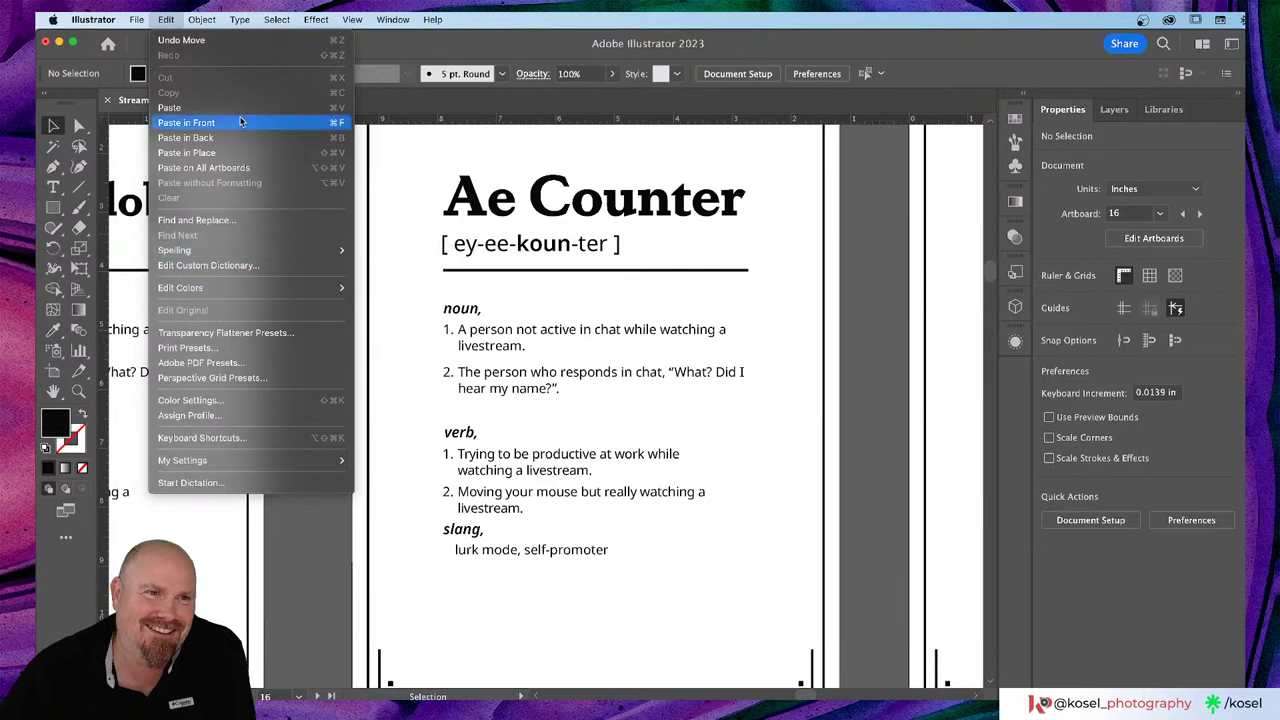
left_click(168, 19)
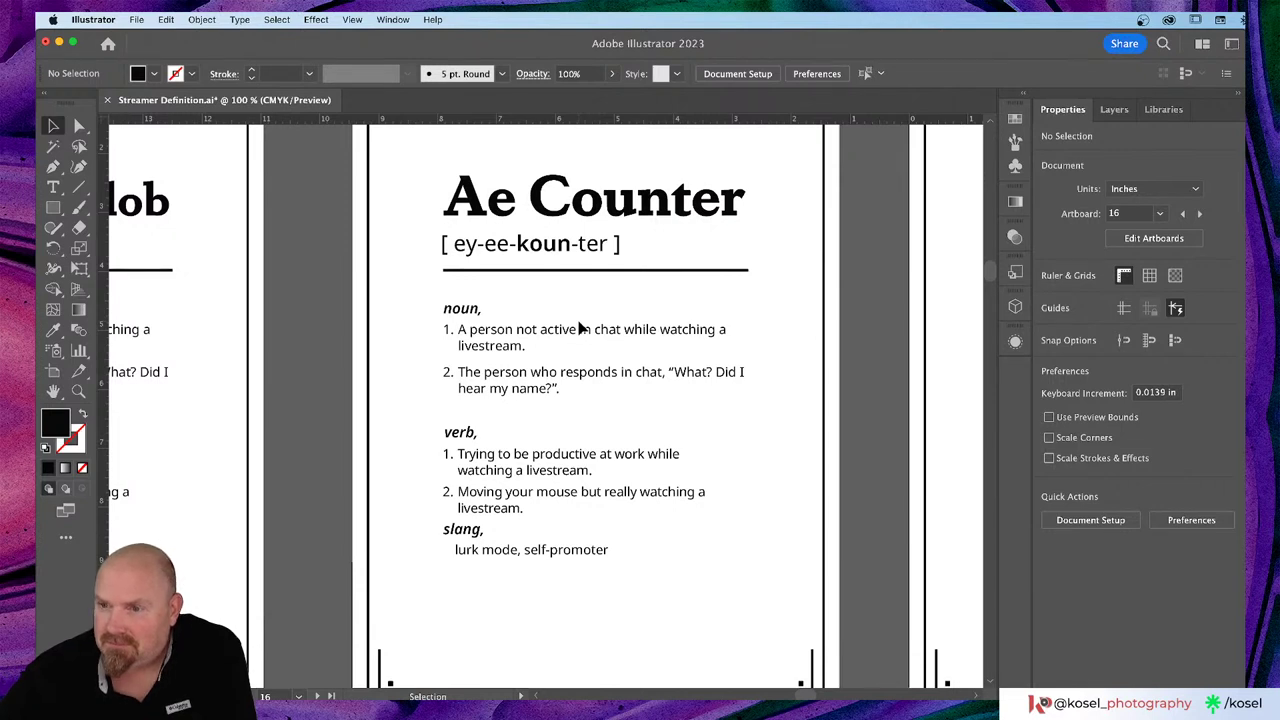
scroll(579, 327, "up", 1)
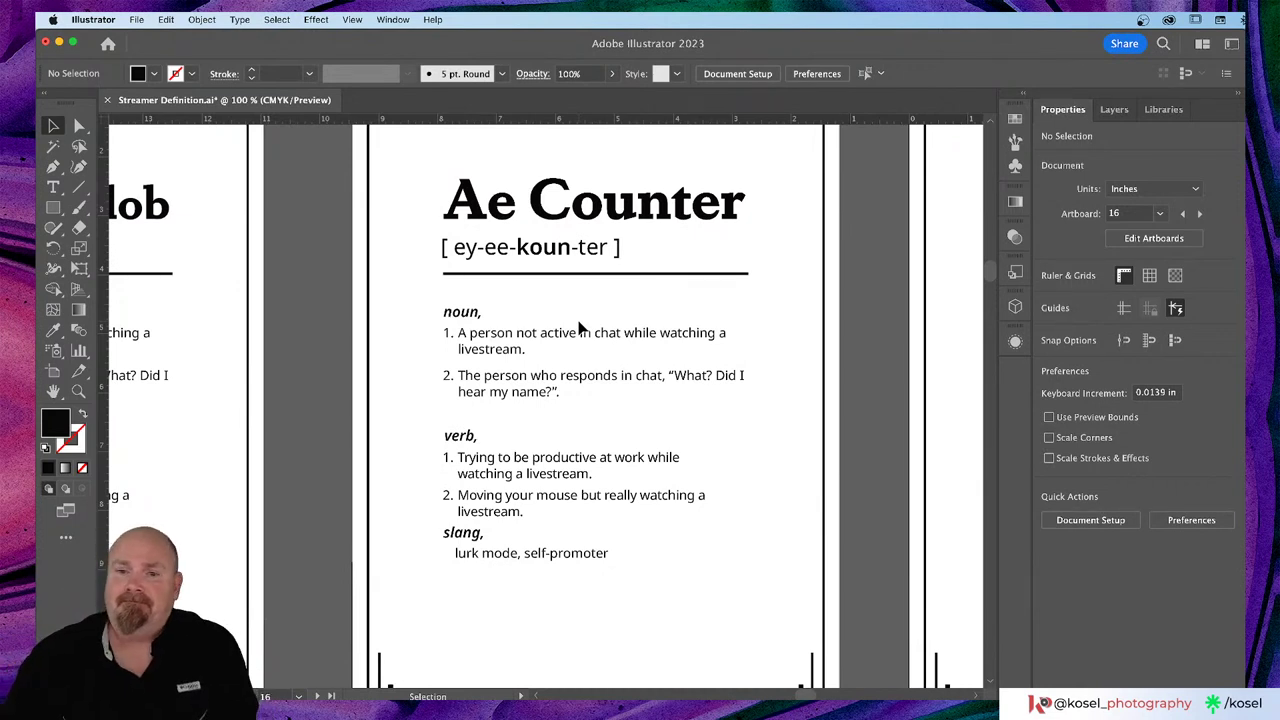
scroll(520, 320, "down", 1)
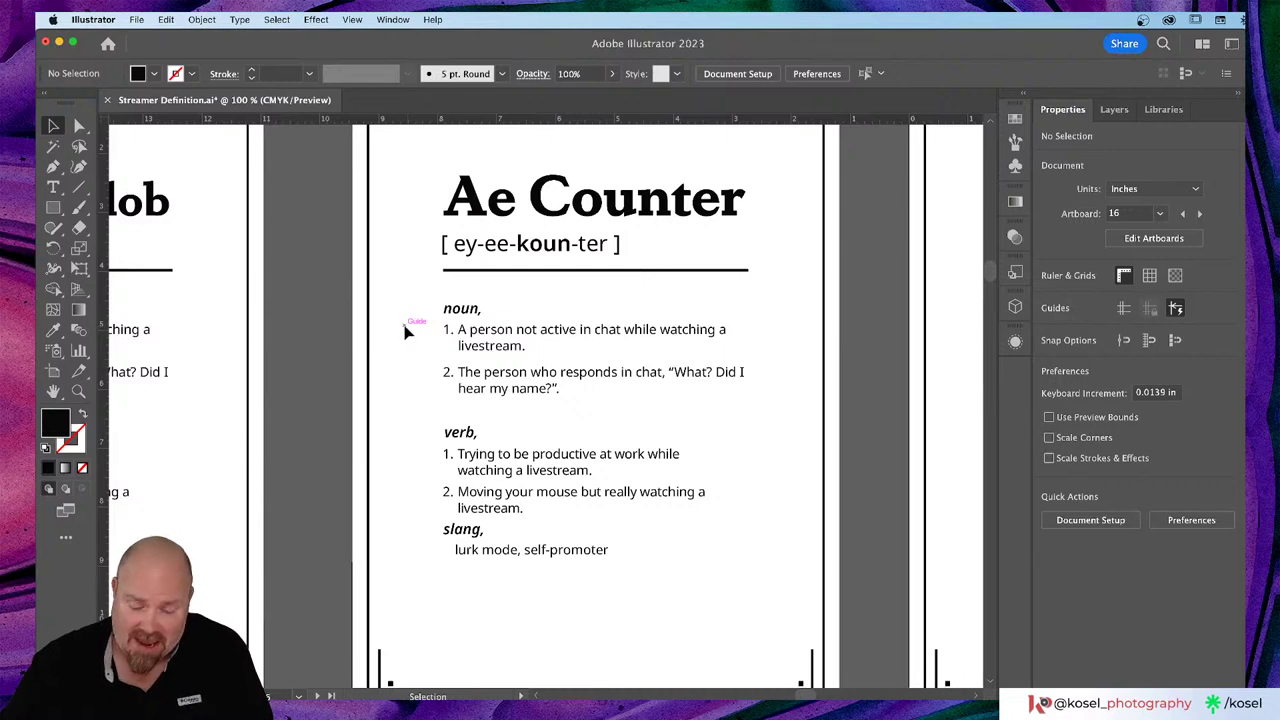
Step: Review the rows of definition cards from Page Turn down to You're muted, then return to the row containing Ae Counter
key("super+minus")
key("super+minus")
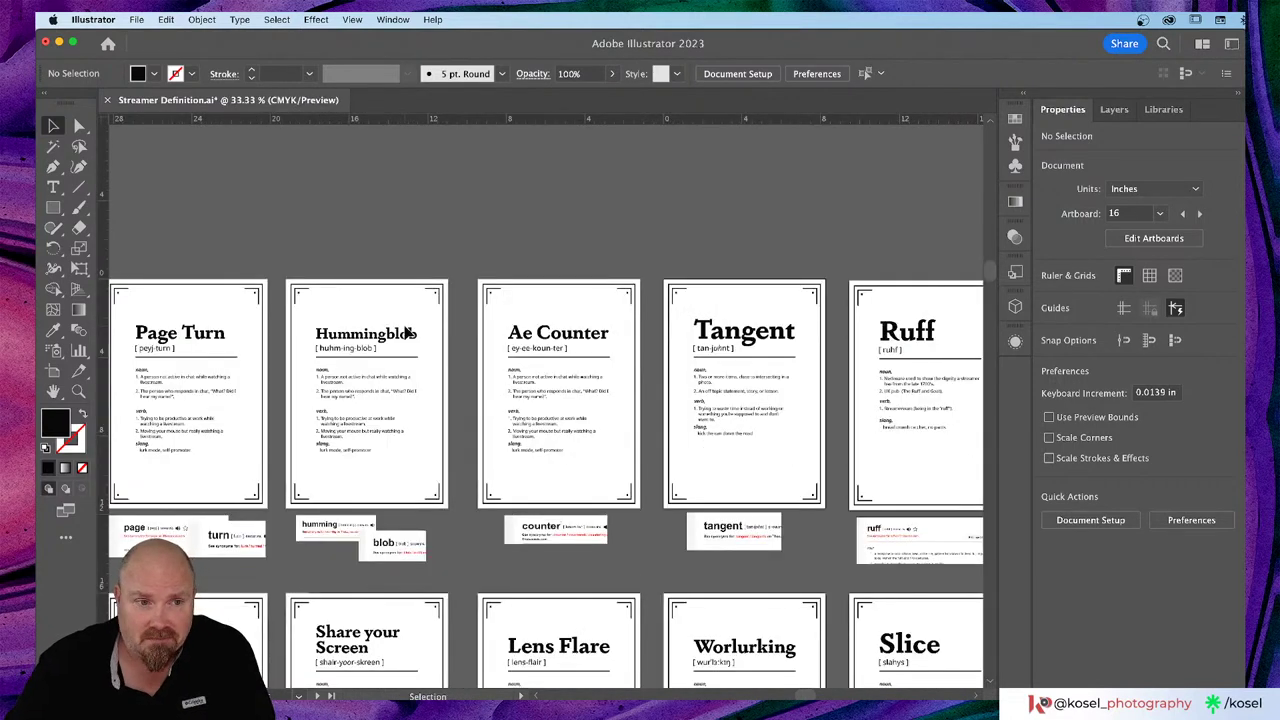
scroll(417, 325, "down", 10)
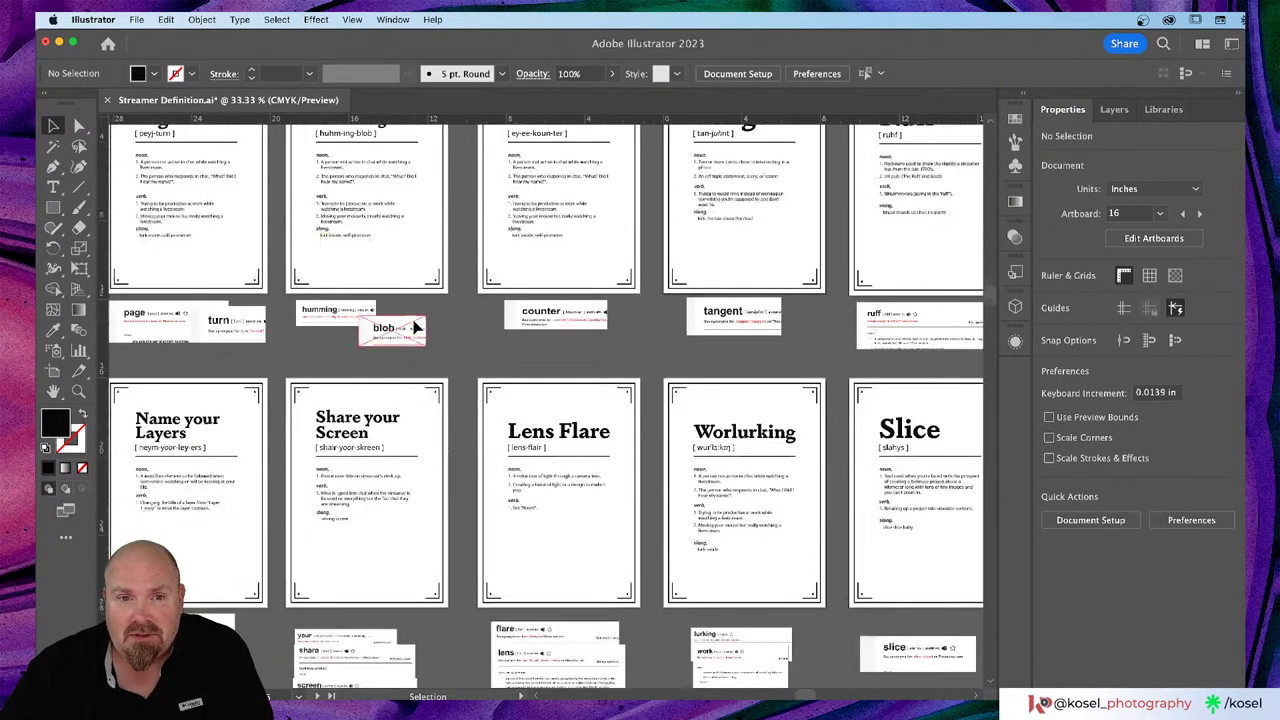
scroll(417, 325, "down", 5)
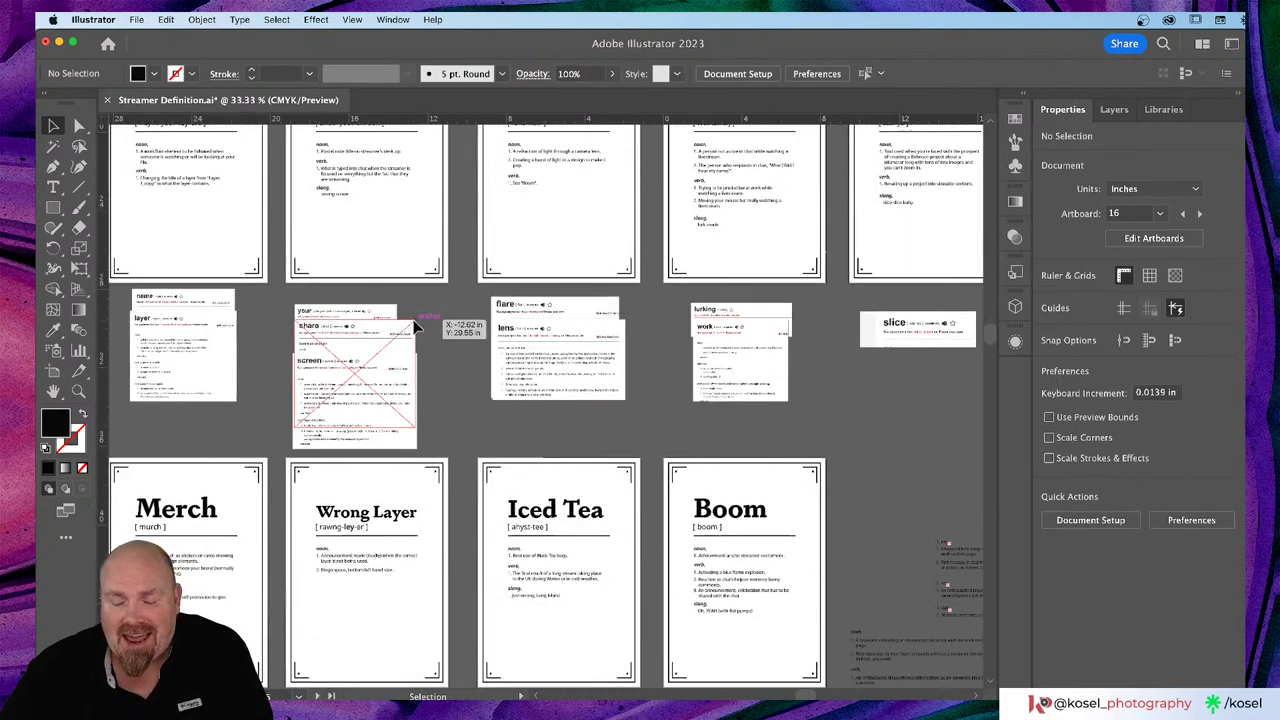
scroll(417, 325, "left", 2)
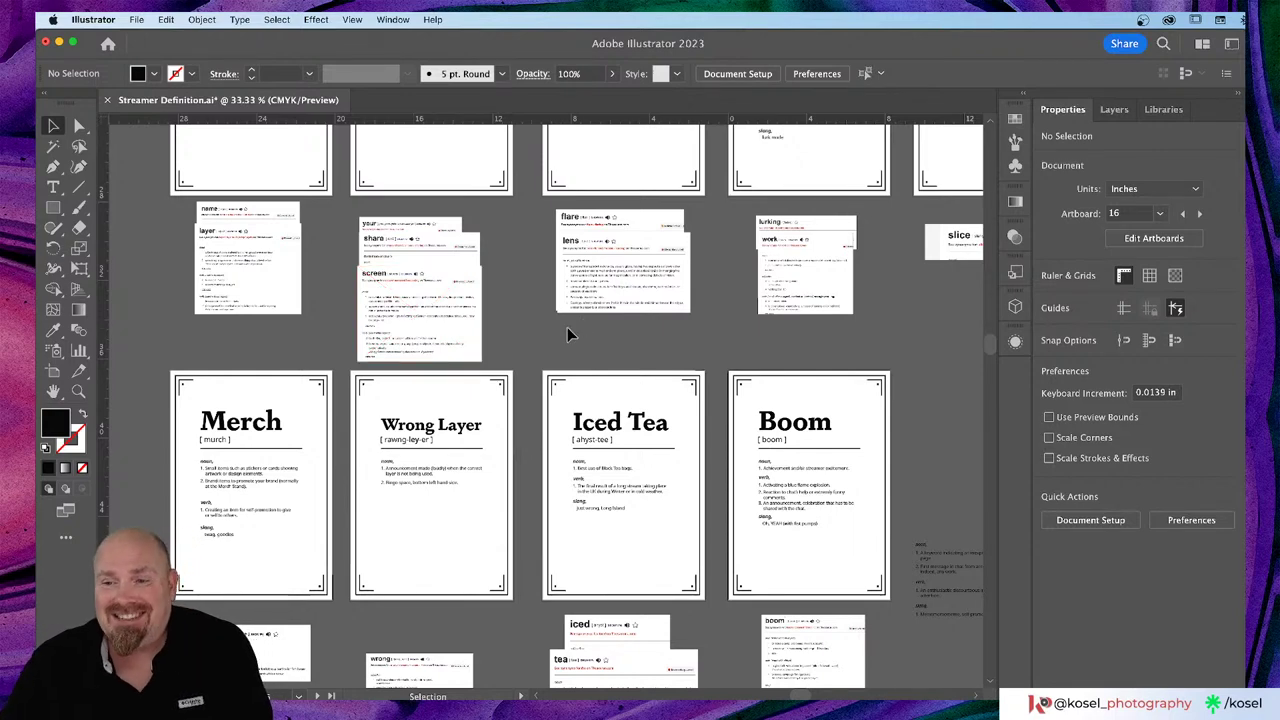
scroll(567, 338, "down", 10)
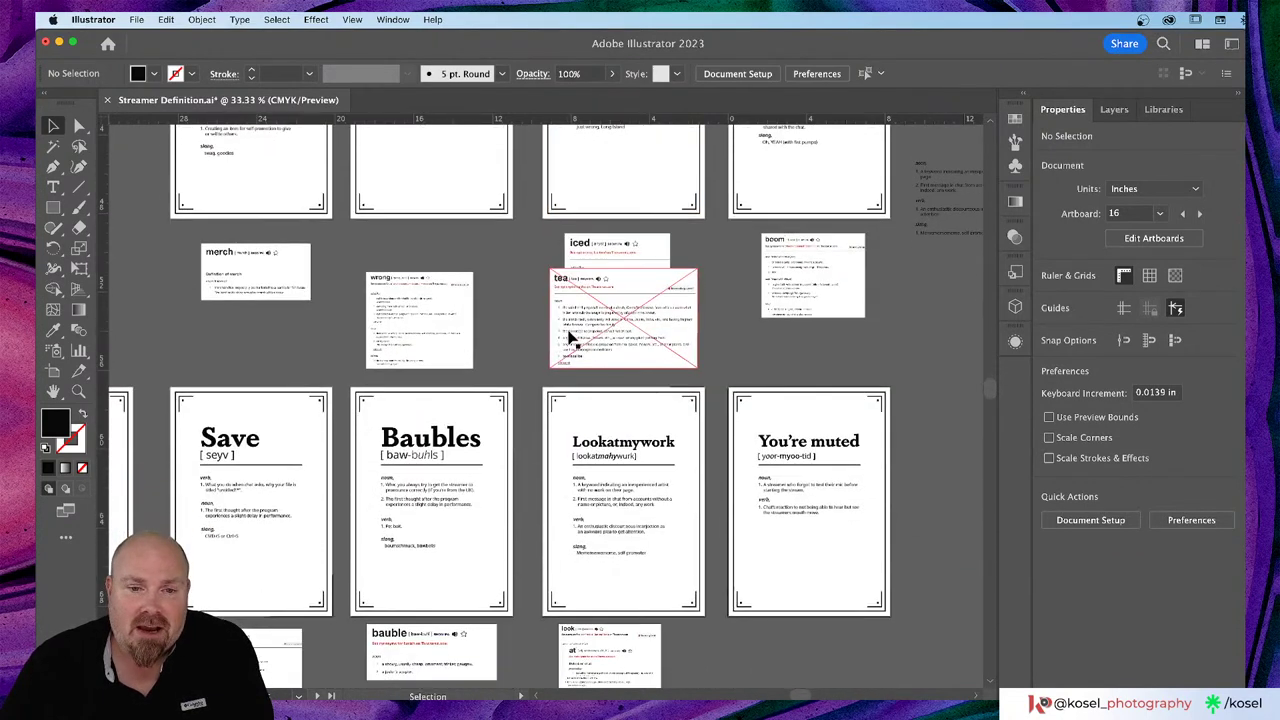
scroll(569, 338, "left", 3)
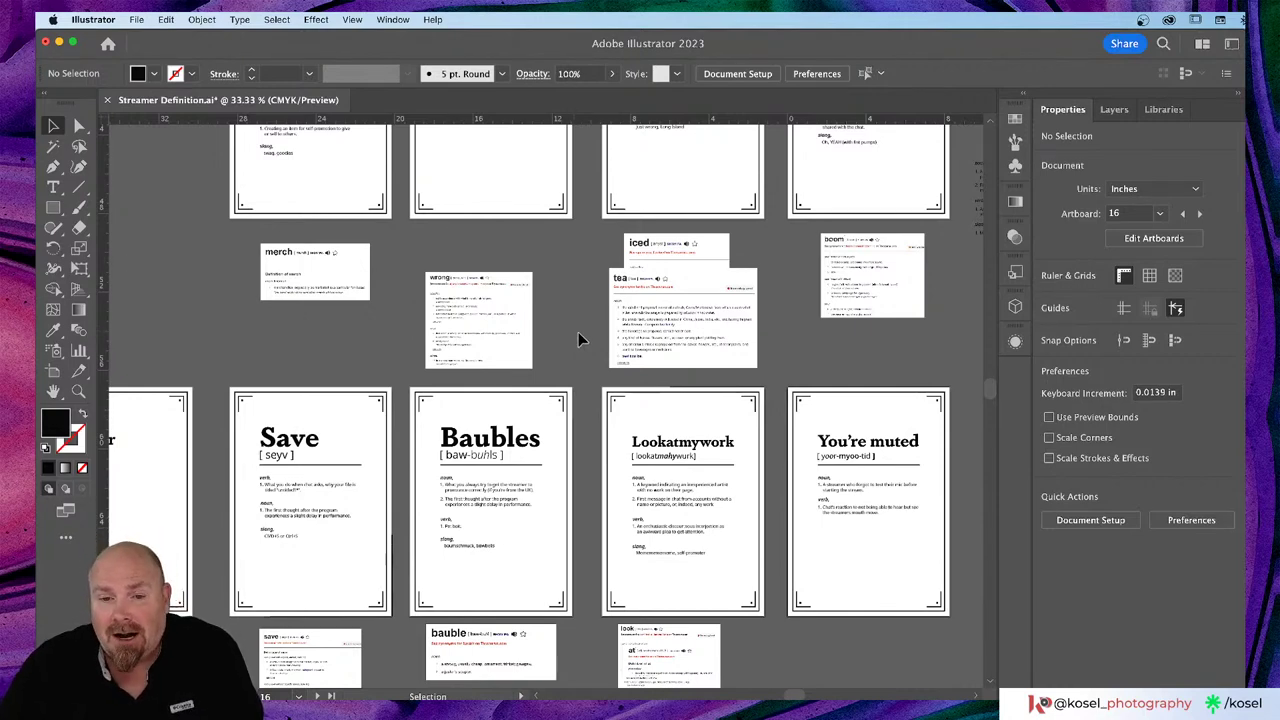
scroll(576, 338, "down", 1)
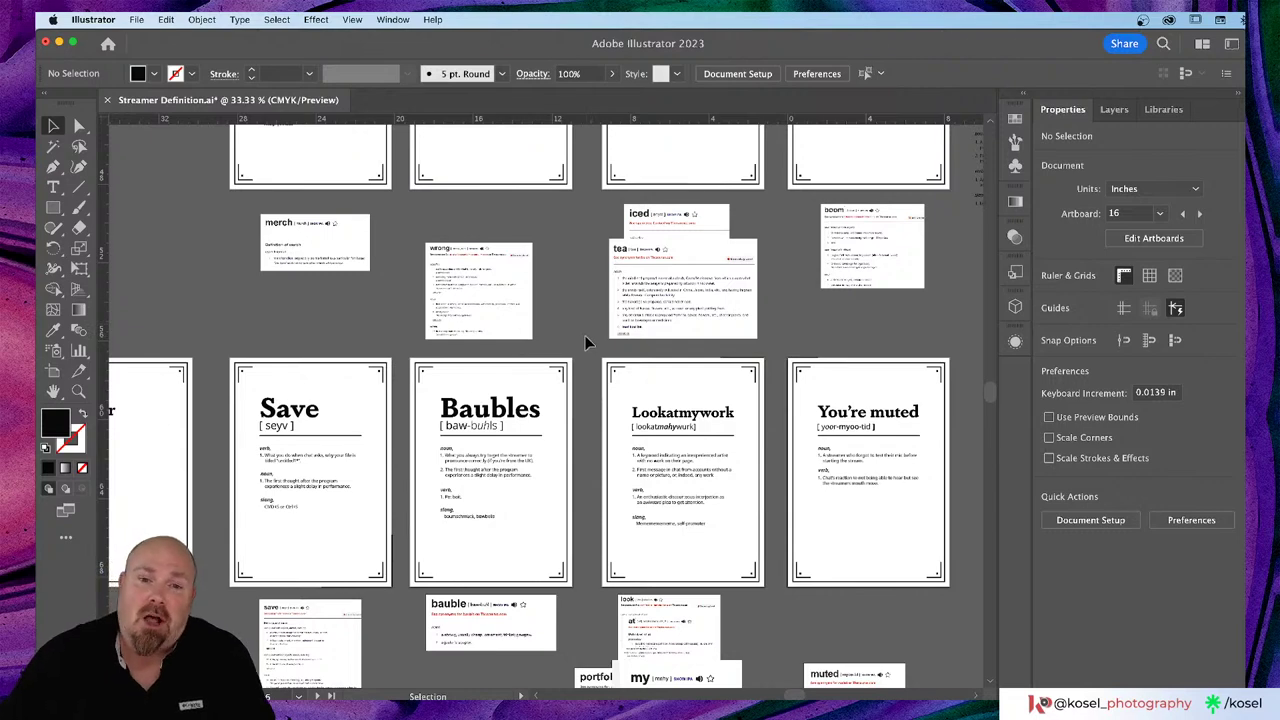
scroll(587, 342, "up", 5)
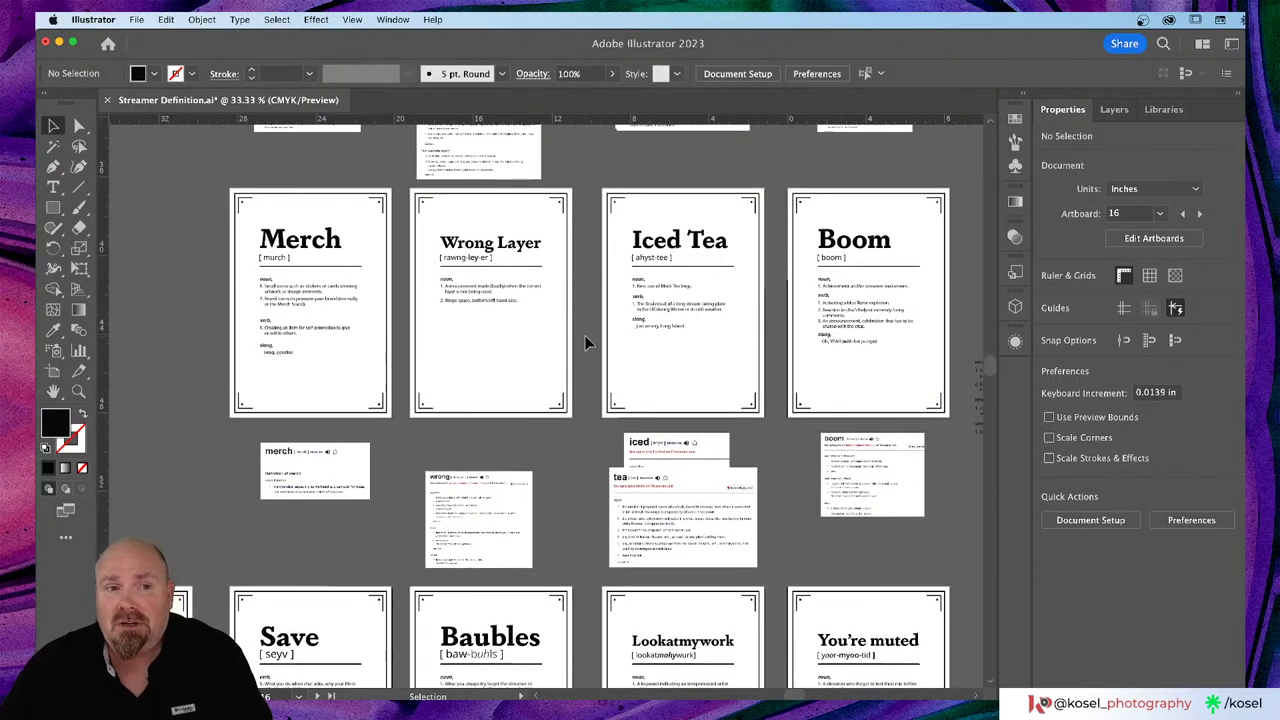
scroll(585, 362, "up", 10)
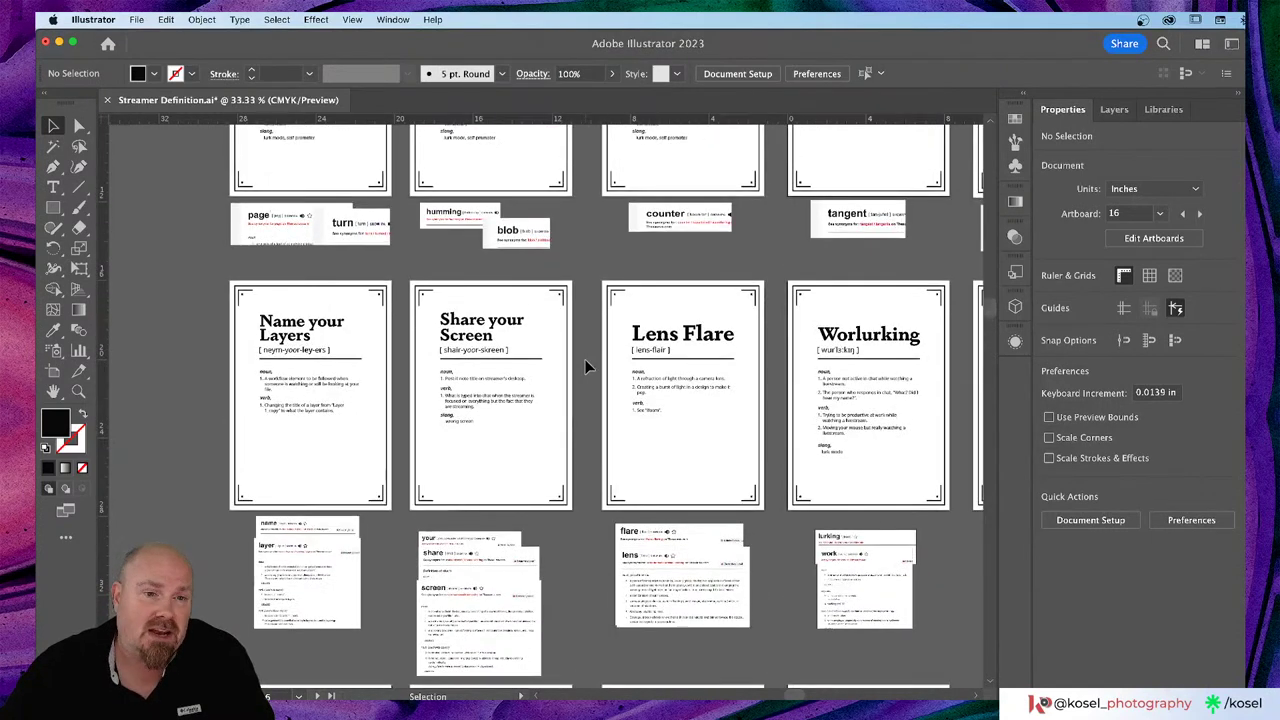
scroll(585, 365, "right", 2)
scroll(588, 368, "right", 1)
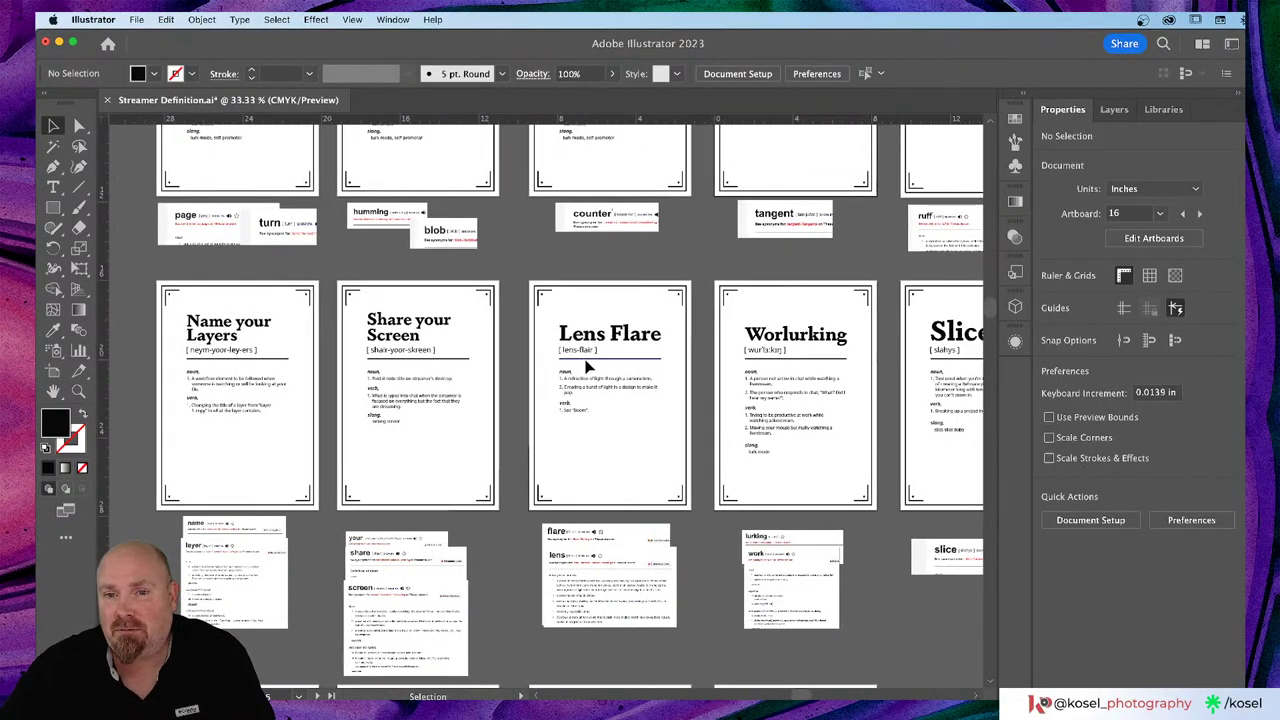
scroll(588, 368, "right", 3)
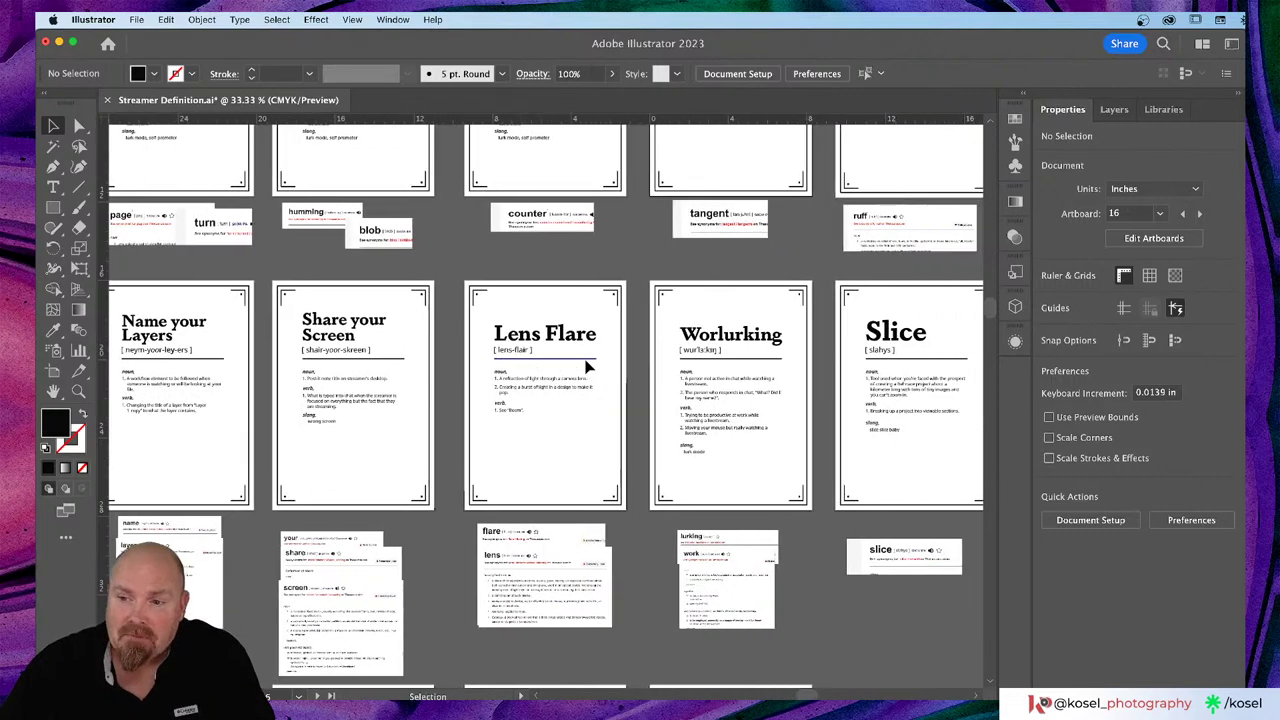
scroll(588, 368, "up", 8)
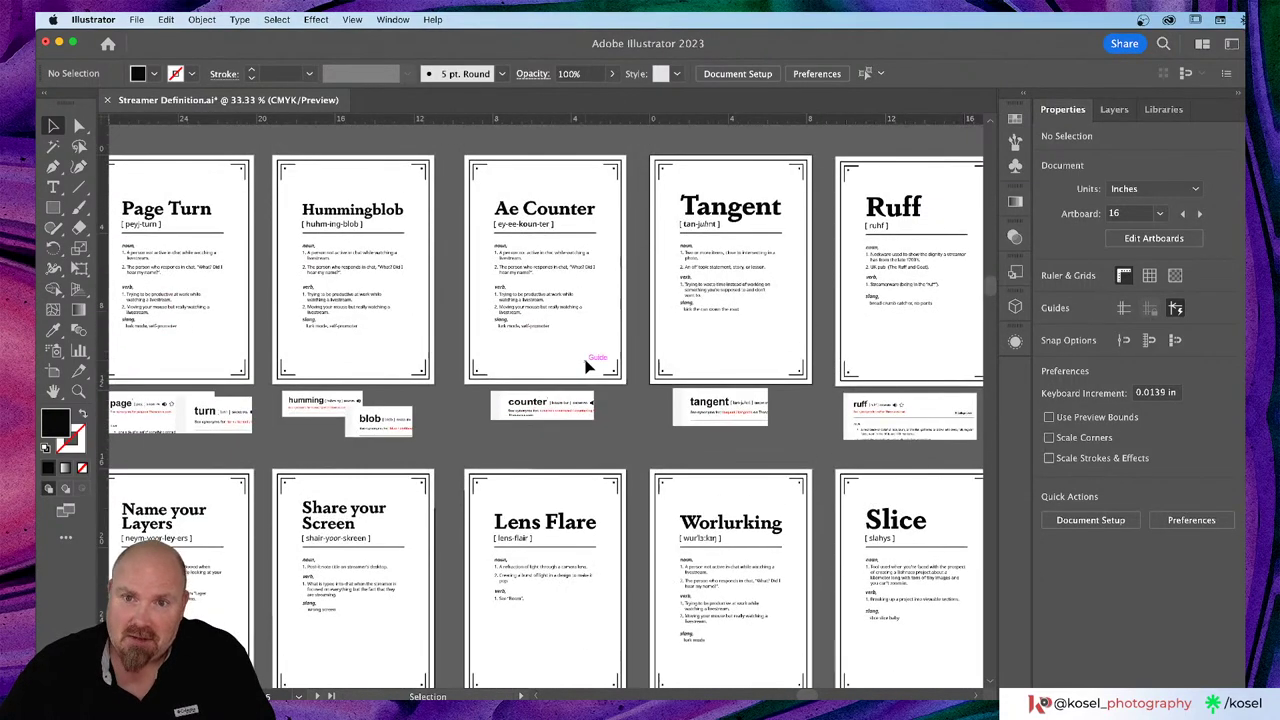
scroll(588, 368, "left", 2)
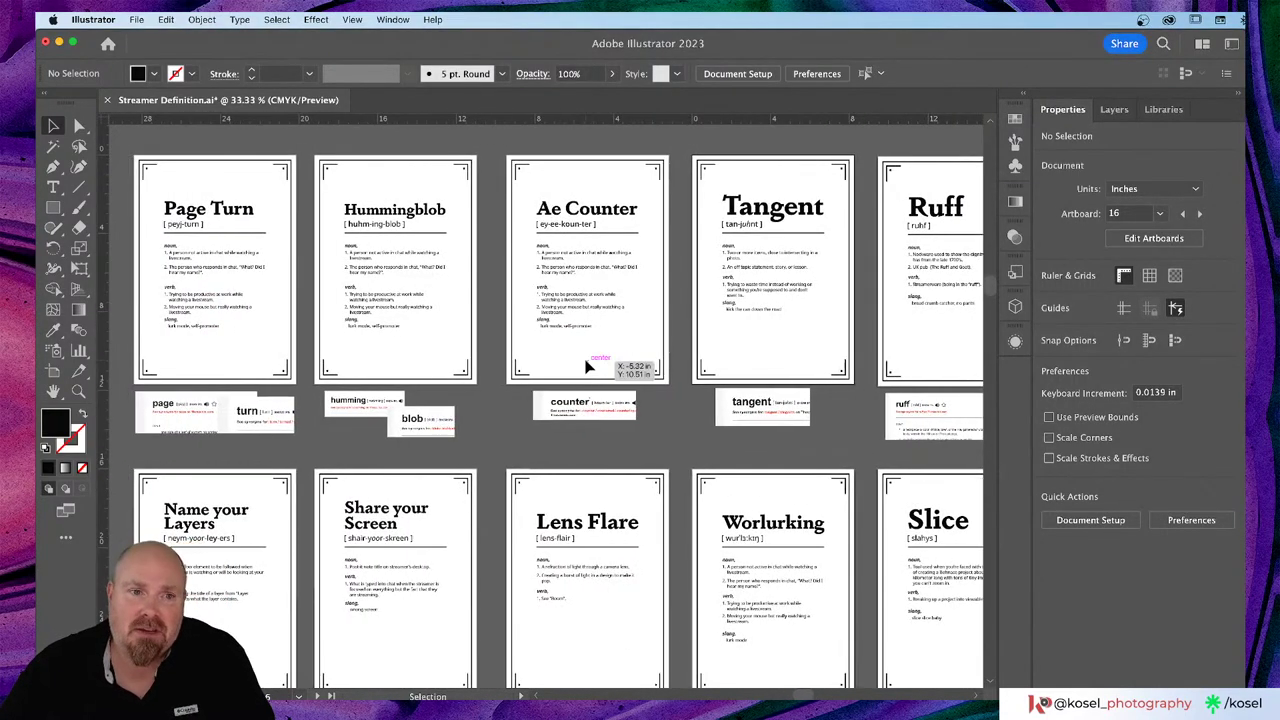
scroll(596, 367, "left", 3)
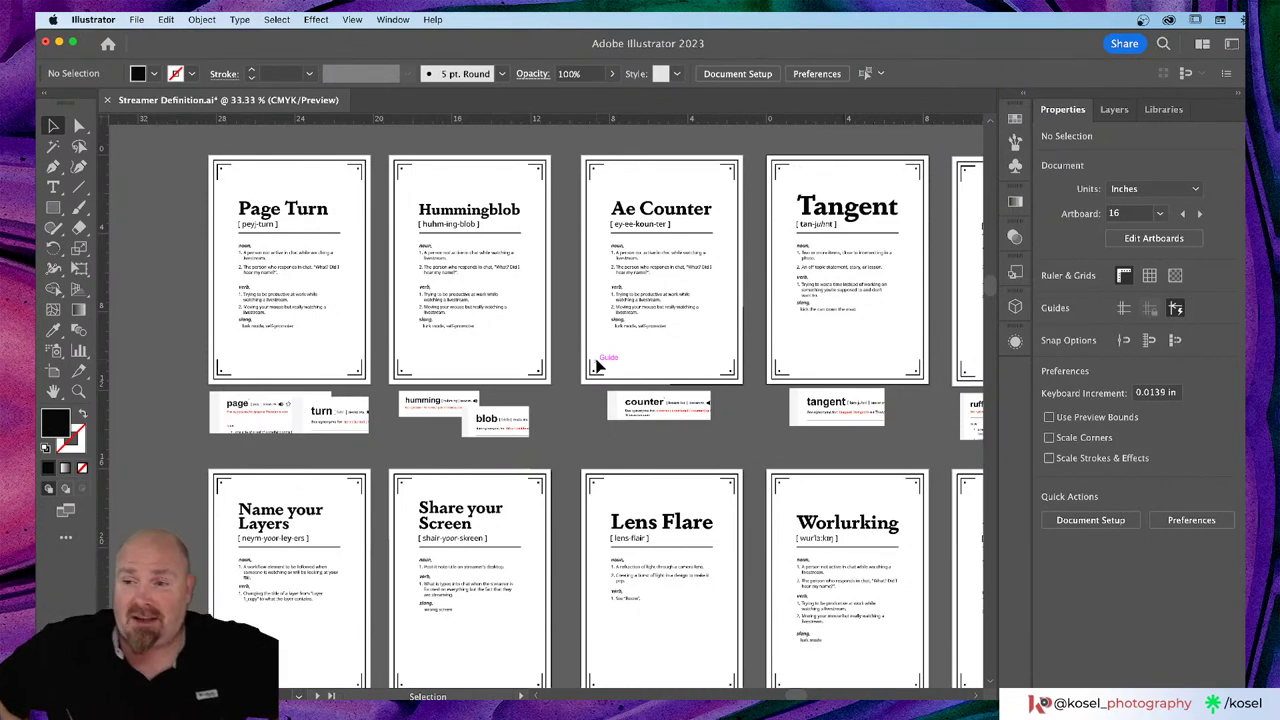
Step: Examine the Ae Counter card's pronunciation and its noun, verb and slang text up close
key("a")
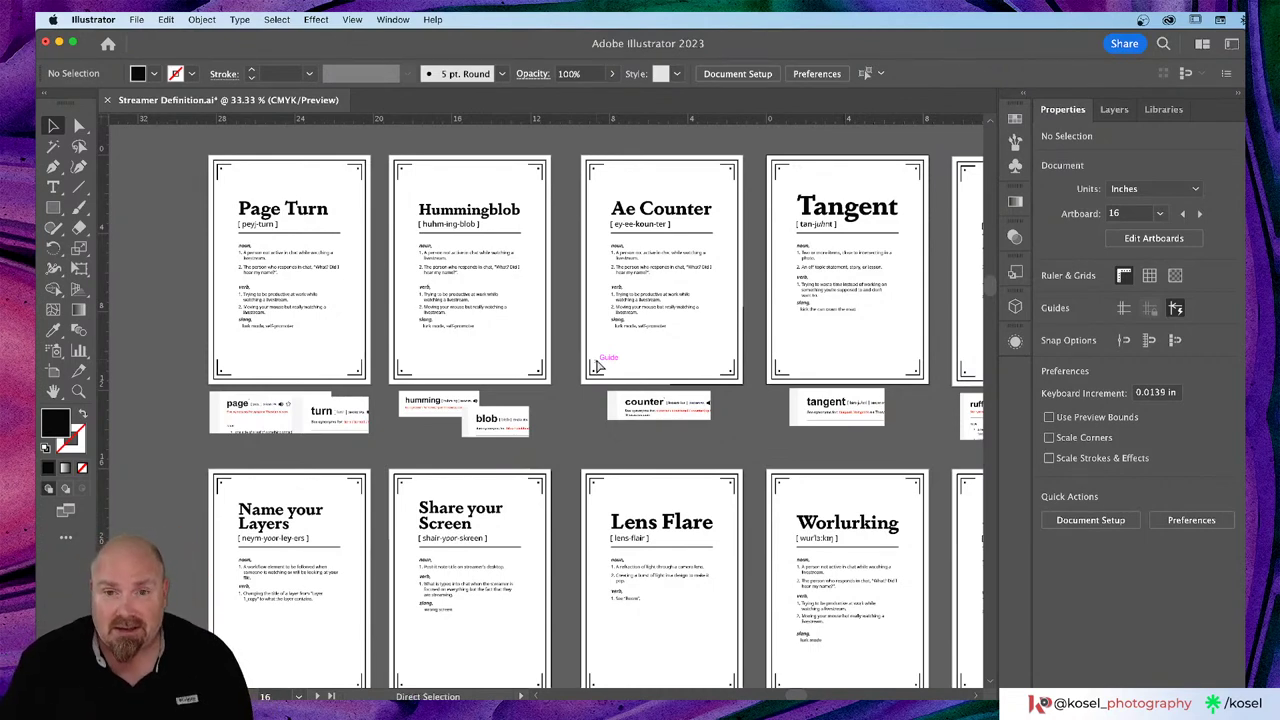
key("v")
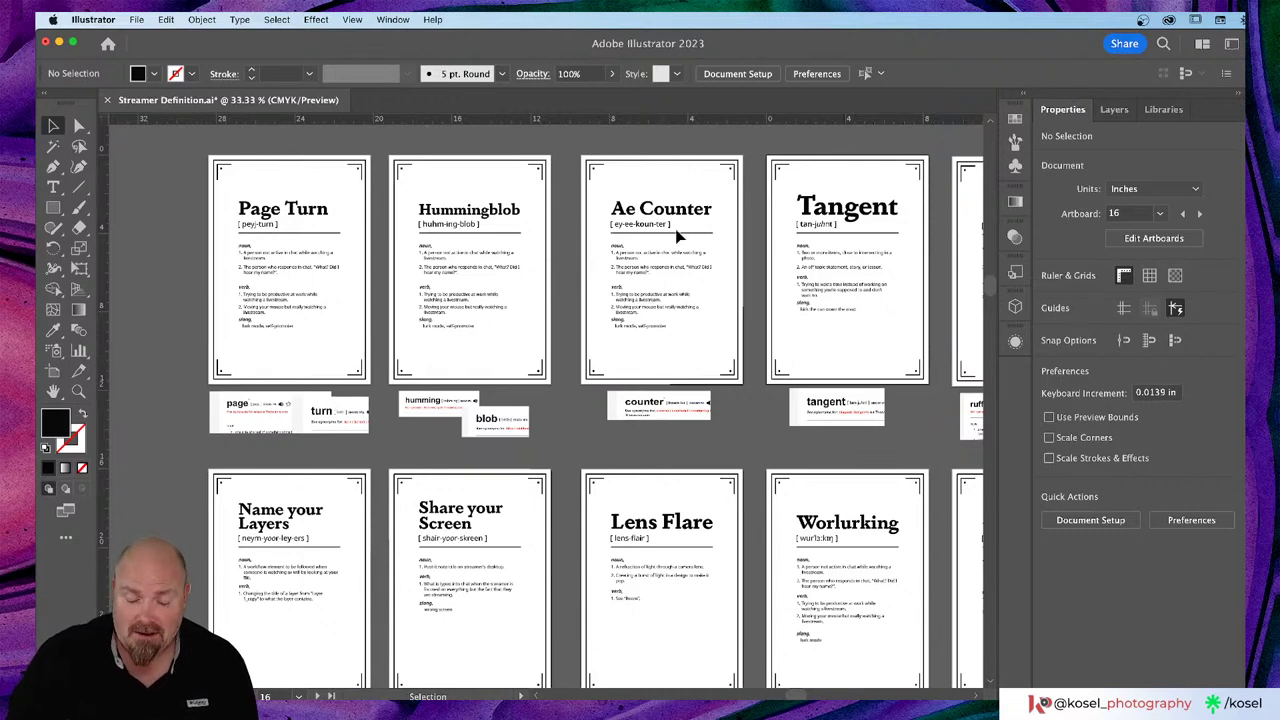
key("a")
key("super+equal")
key("super+equal")
key("super+equal")
key("super+equal")
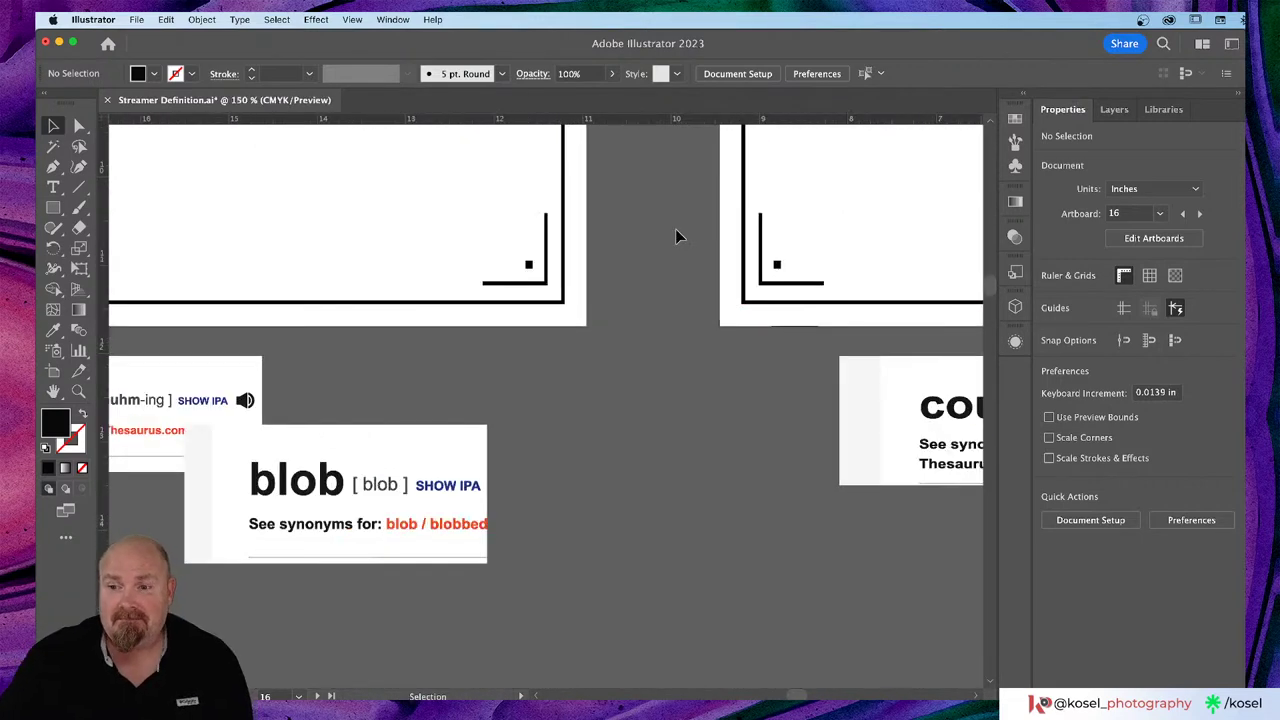
scroll(662, 265, "up", 8)
scroll(662, 265, "right", 4)
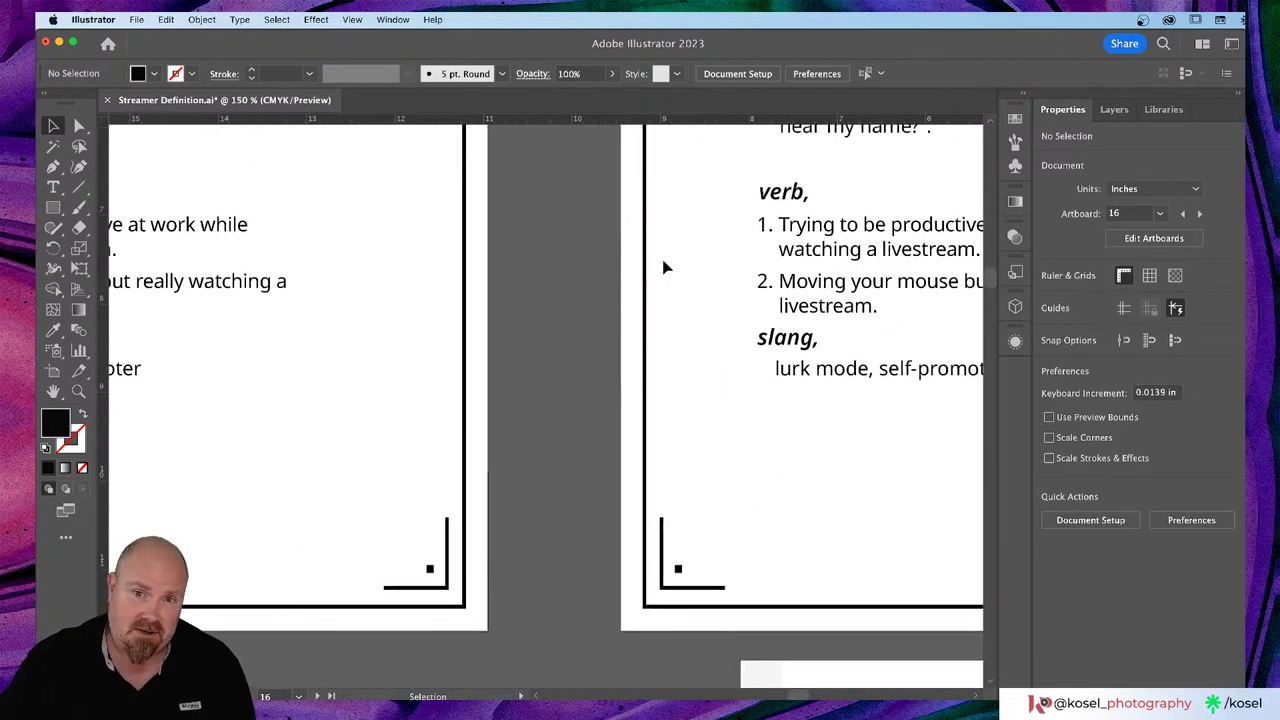
scroll(662, 265, "right", 5)
scroll(662, 265, "up", 4)
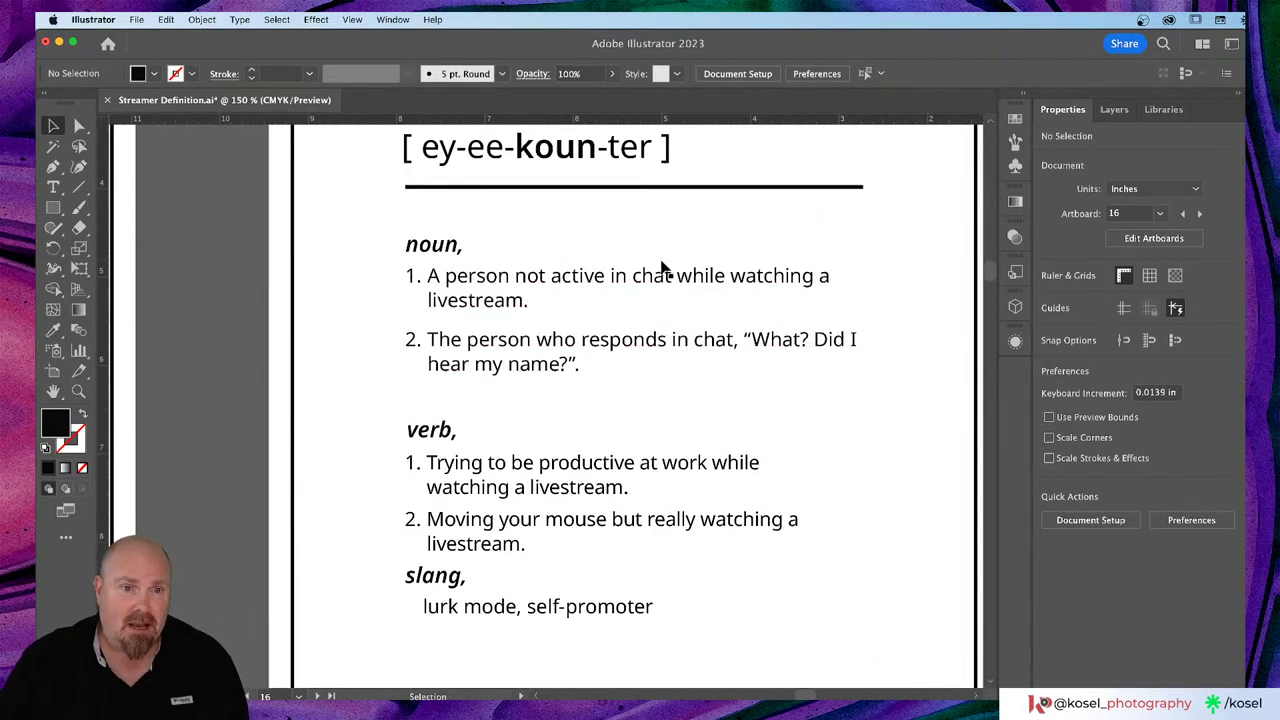
key("super+minus")
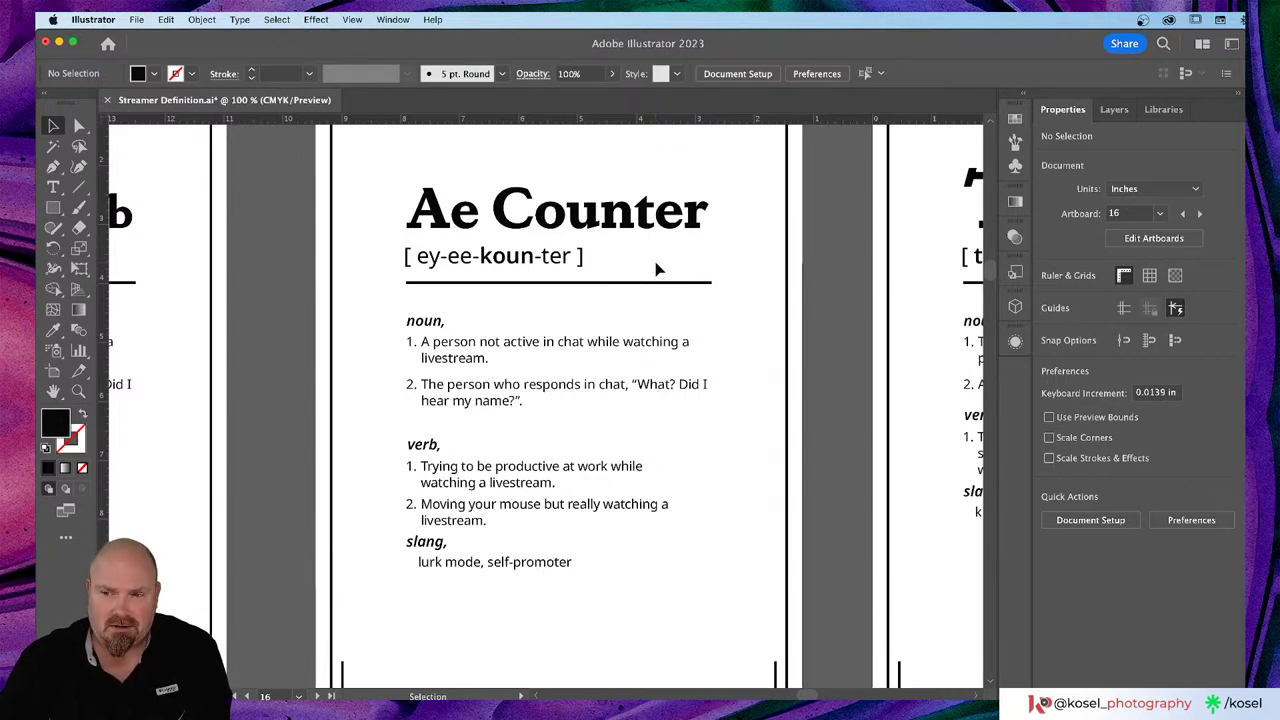
scroll(657, 268, "down", 1)
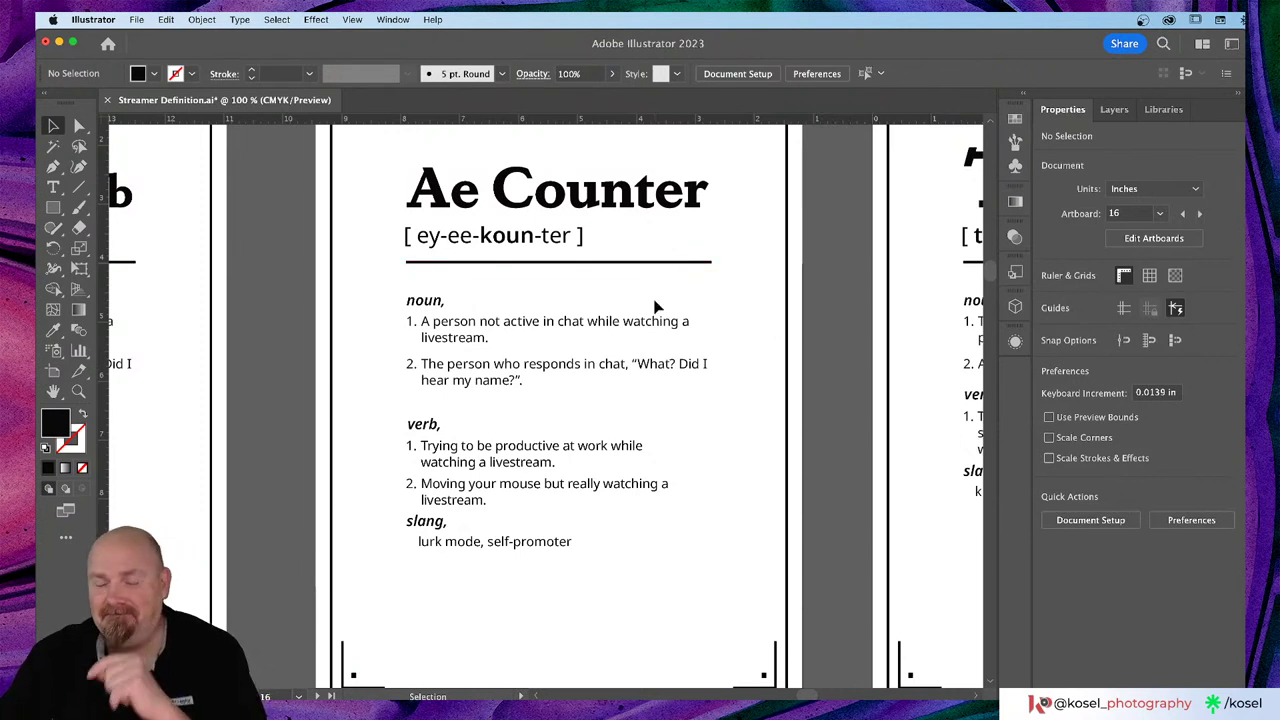
scroll(655, 307, "left", 2)
scroll(655, 307, "up", 3)
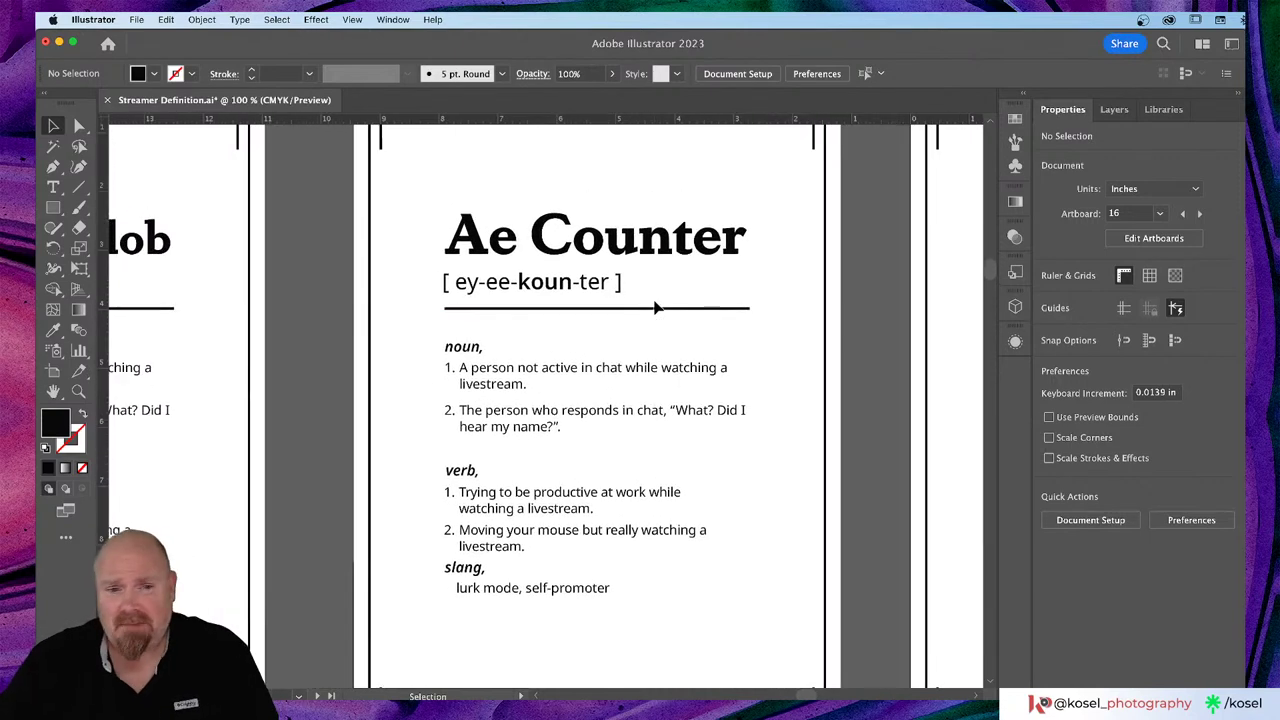
scroll(655, 307, "right", 2)
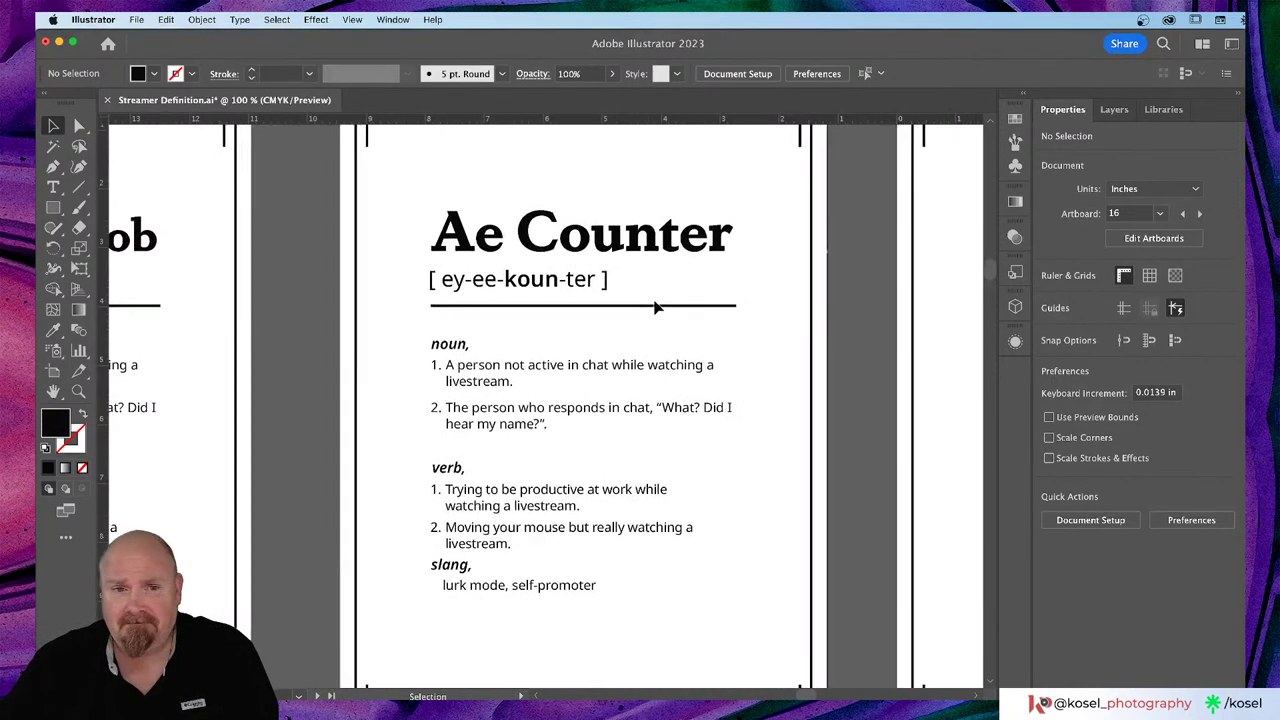
Step: Replace the Ae Counter card's first noun definition with the opening words "Device used to keep track", keeping the closing period
left_click(513, 371)
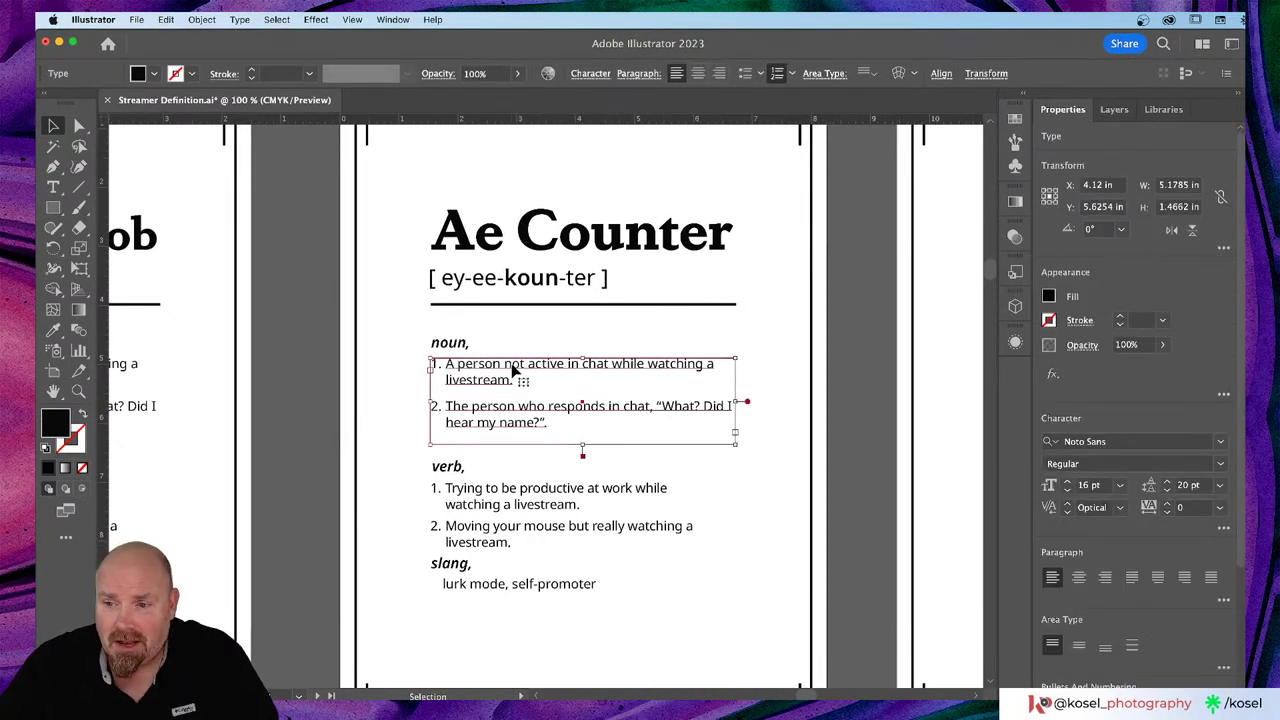
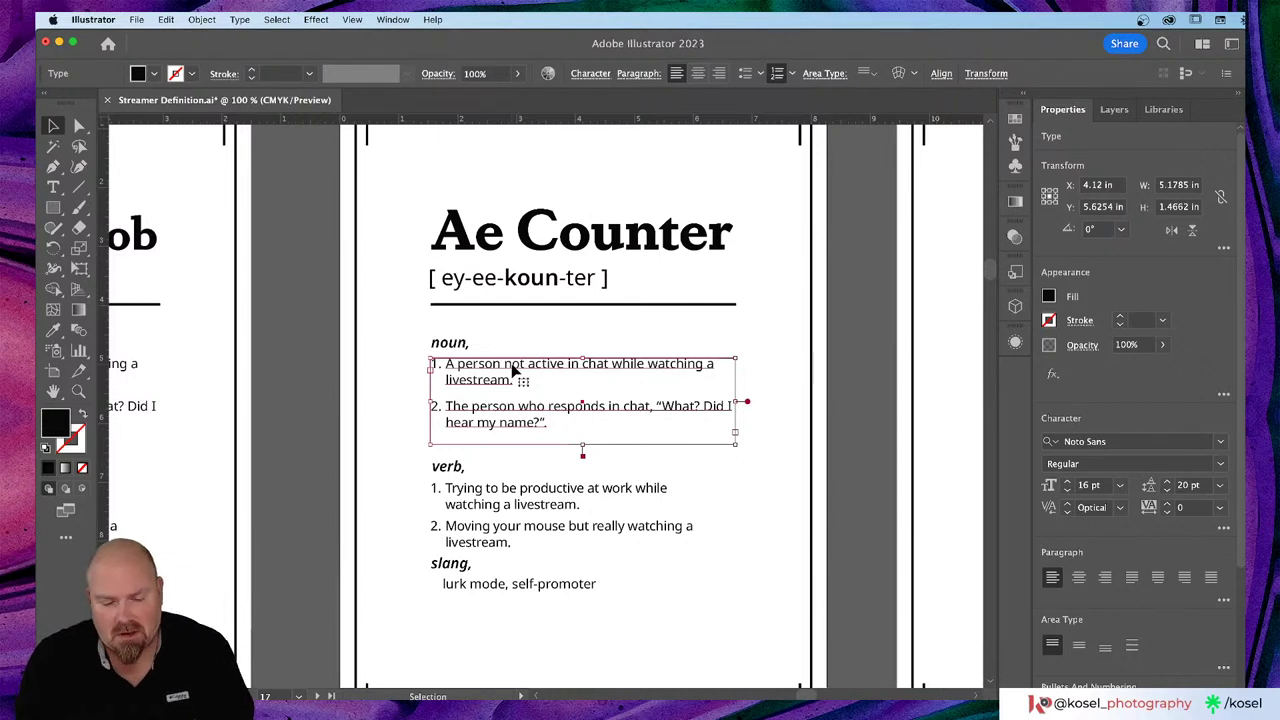
double_click(532, 368)
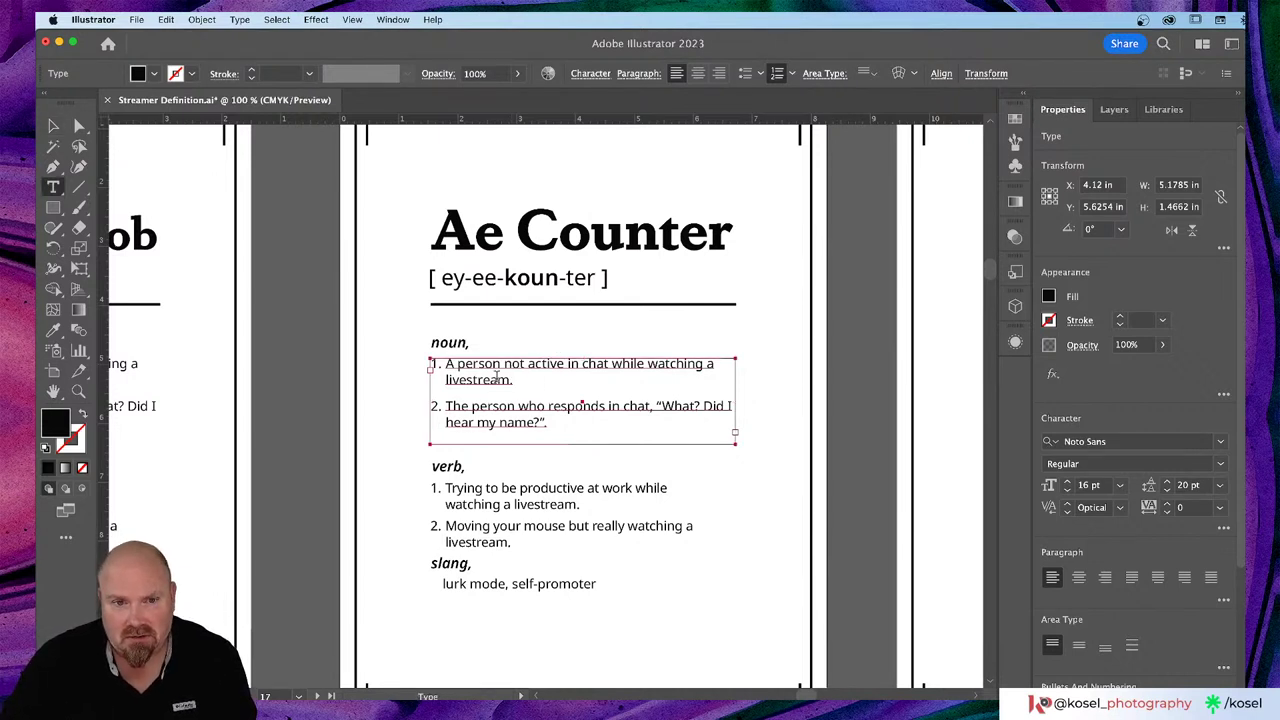
key("Escape")
key("Return")
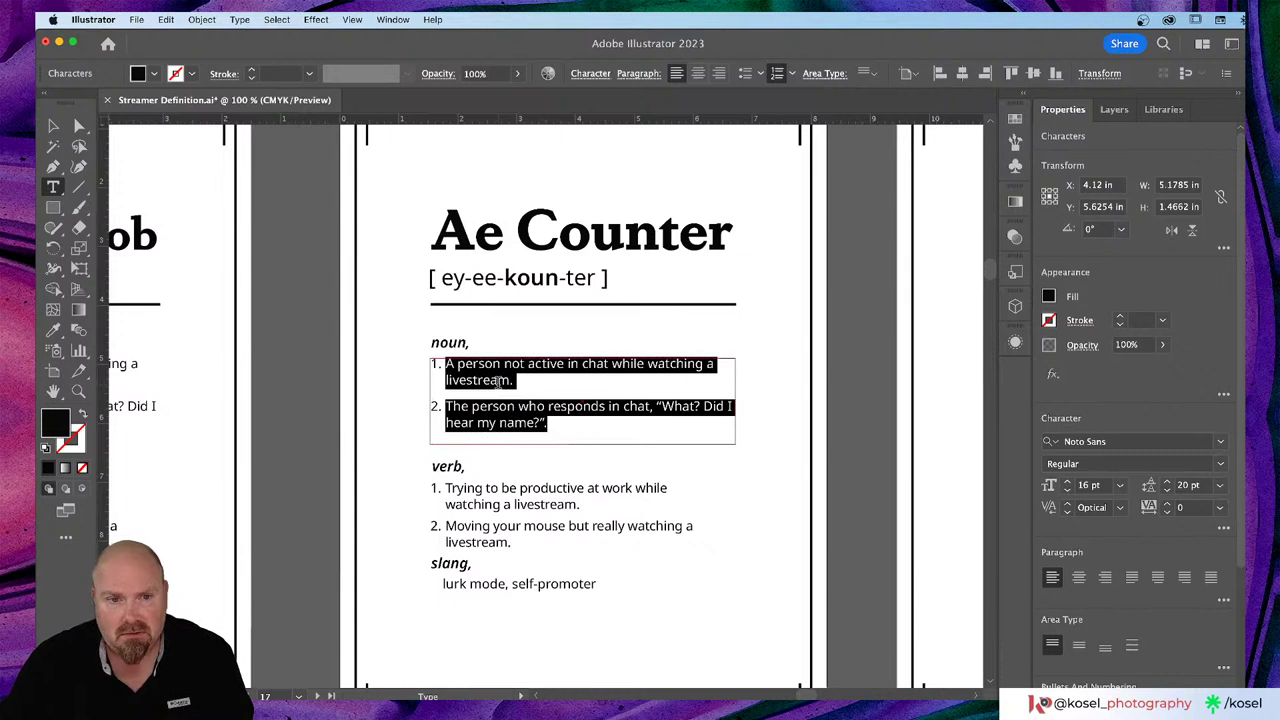
left_click(508, 383)
left_click_drag(510, 383, 444, 357)
type("De")
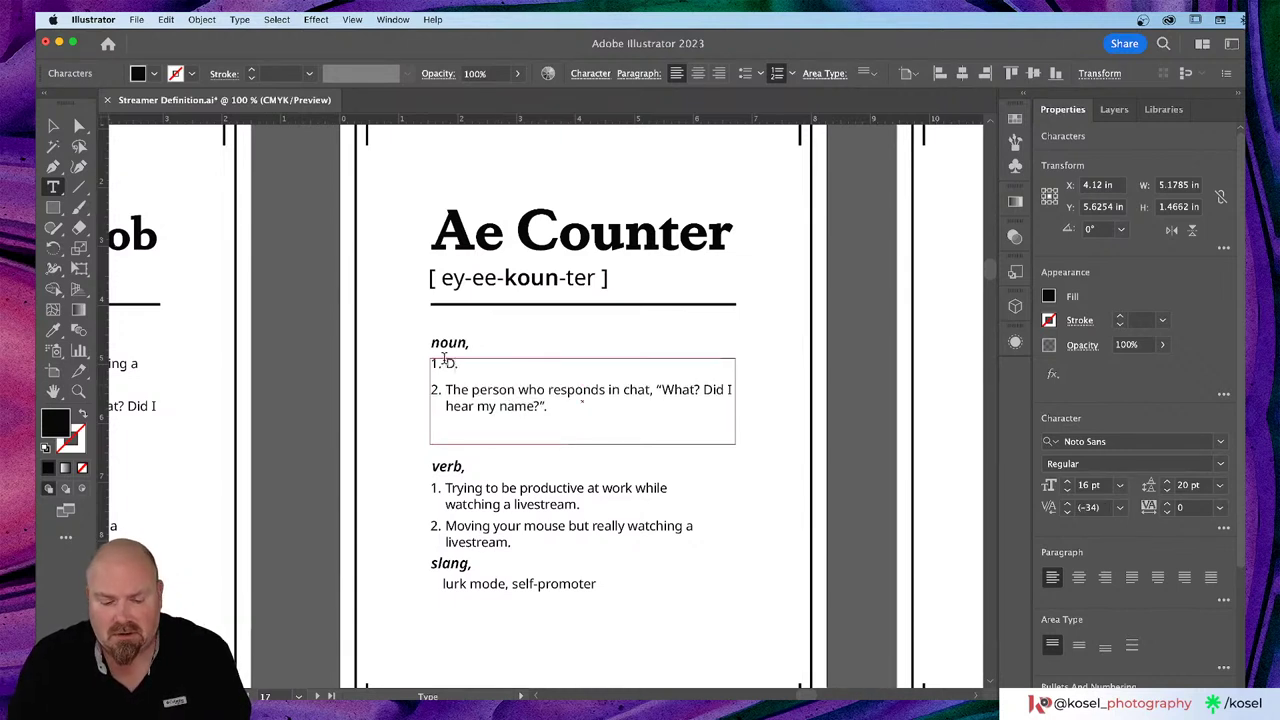
type("vice ")
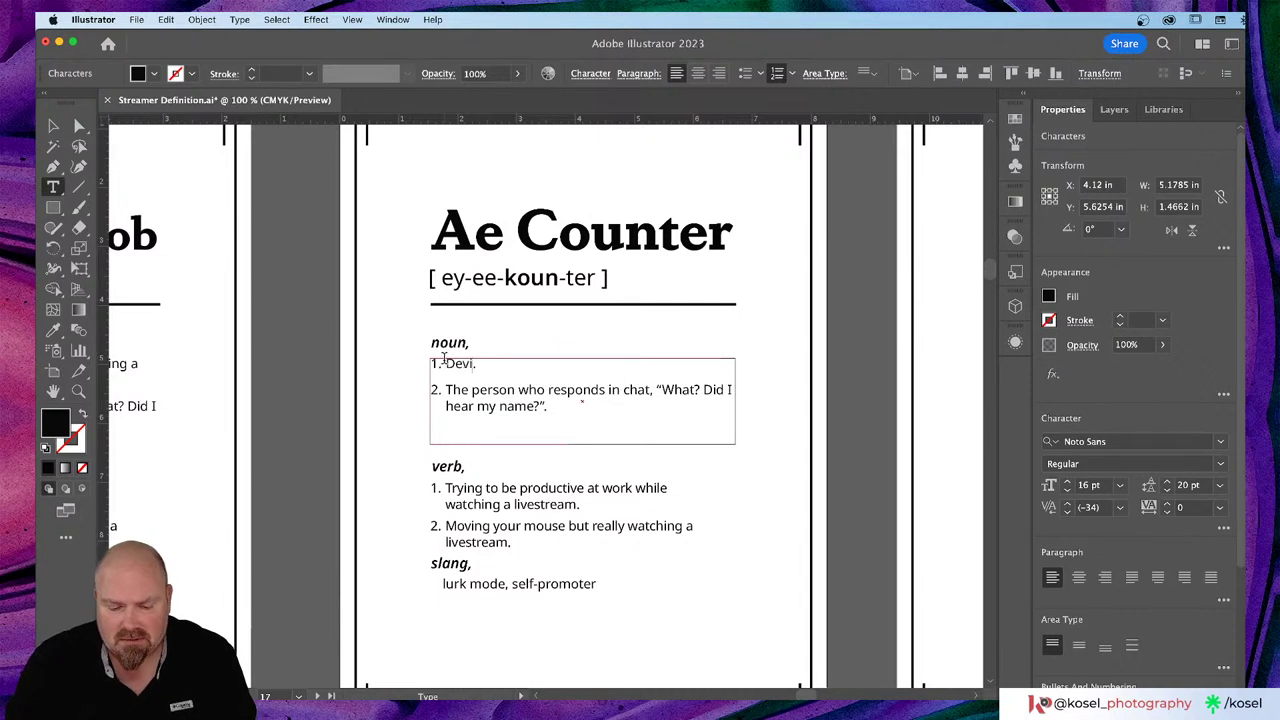
type("used to")
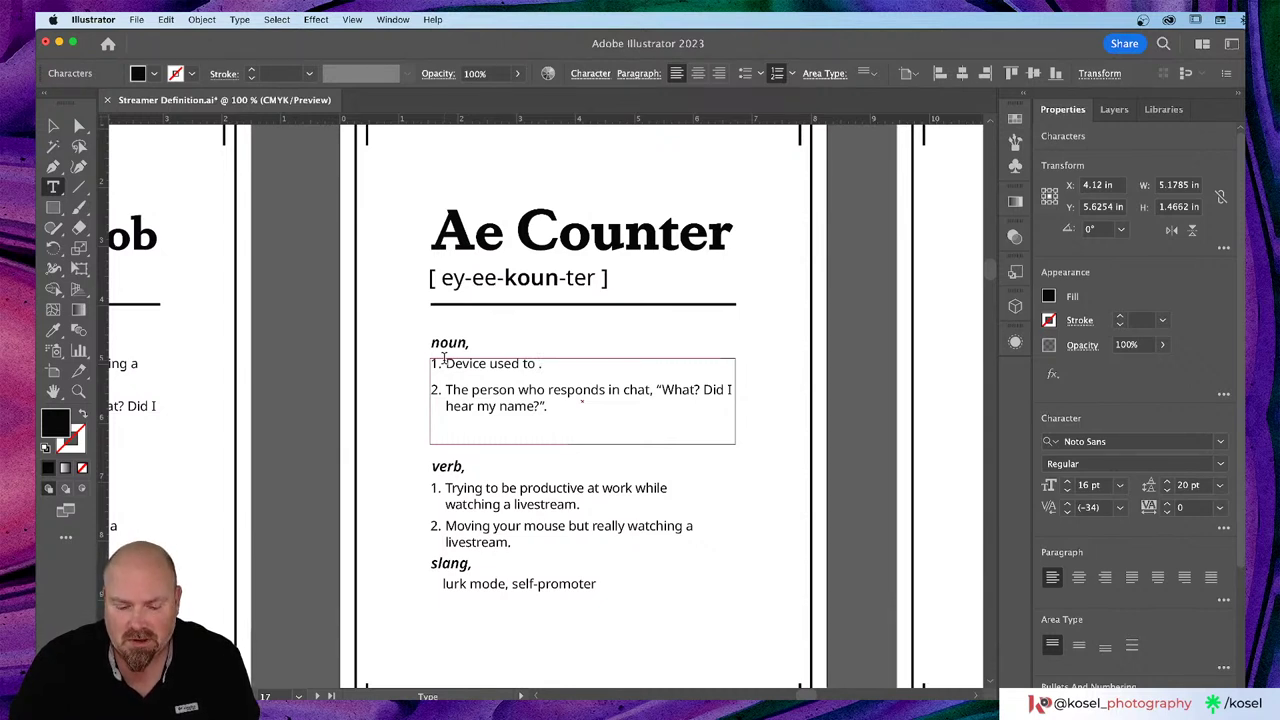
type("keep tra")
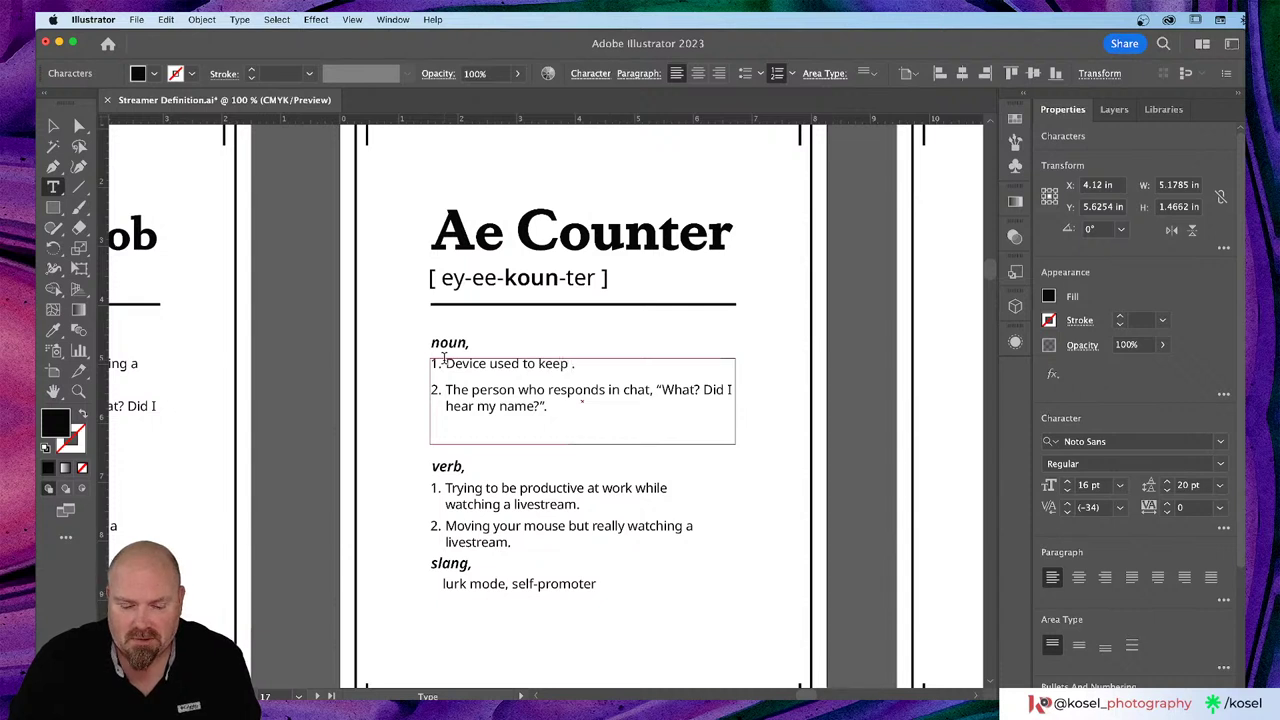
type("ck ")
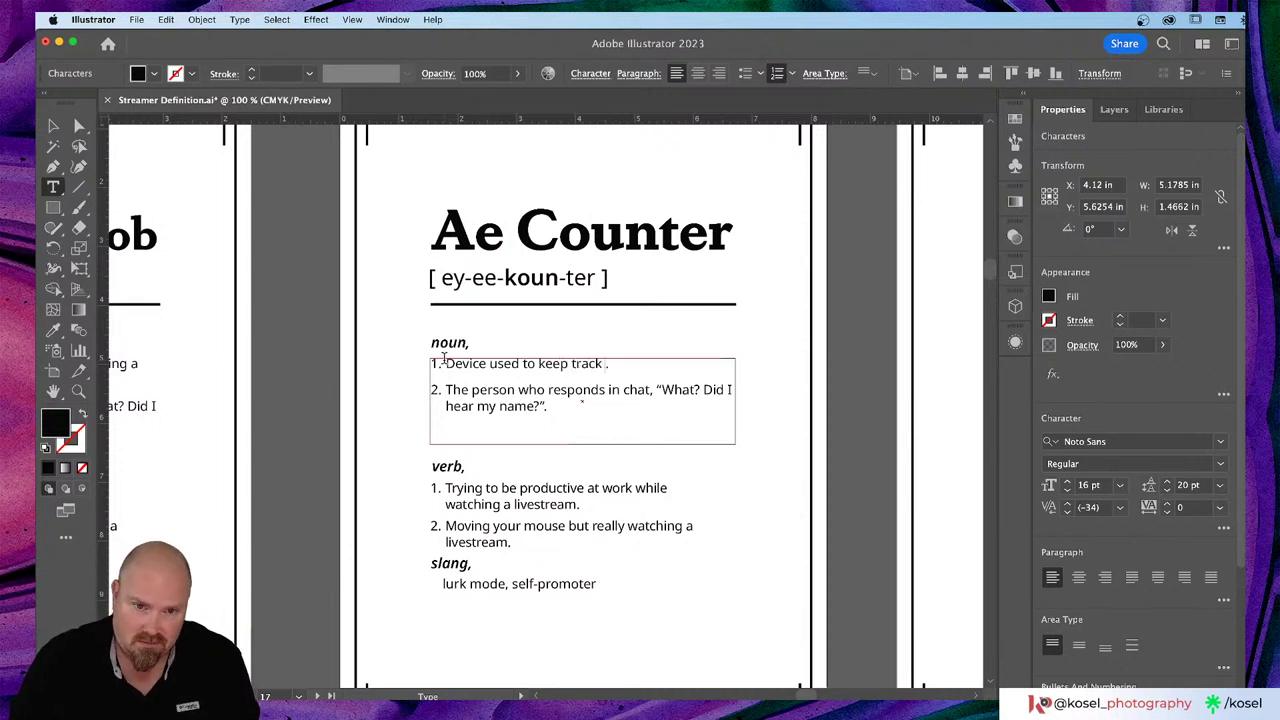
Step: Continue the first noun definition with "of how many times", correcting the mistyped letters and removing the stray comma
type("of how ")
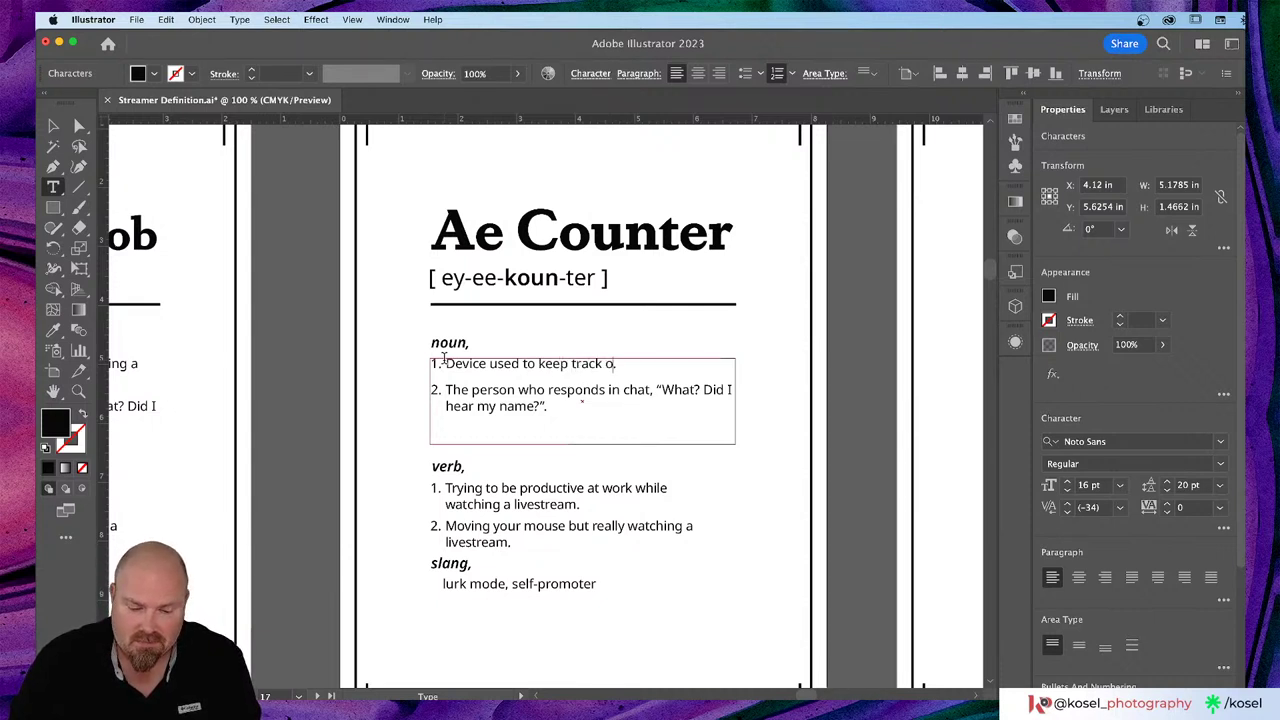
type("many")
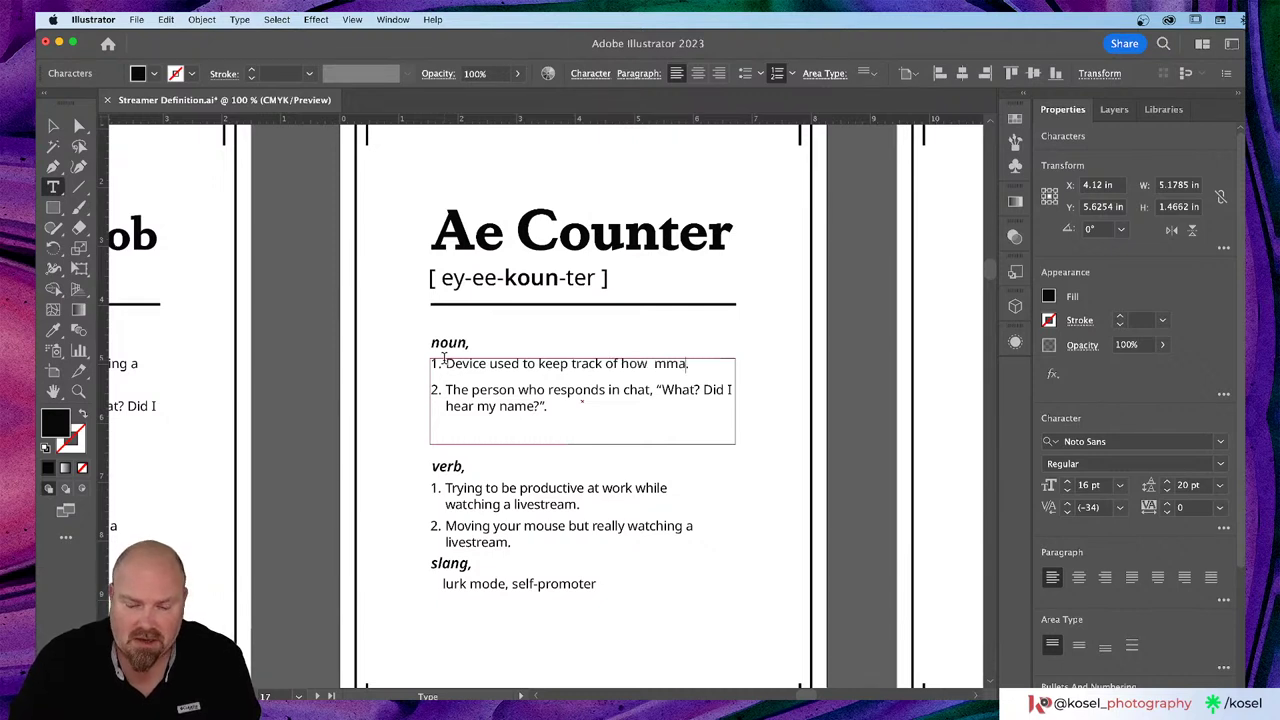
key("BackSpace")
key("BackSpace")
key("BackSpace")
type("any tim")
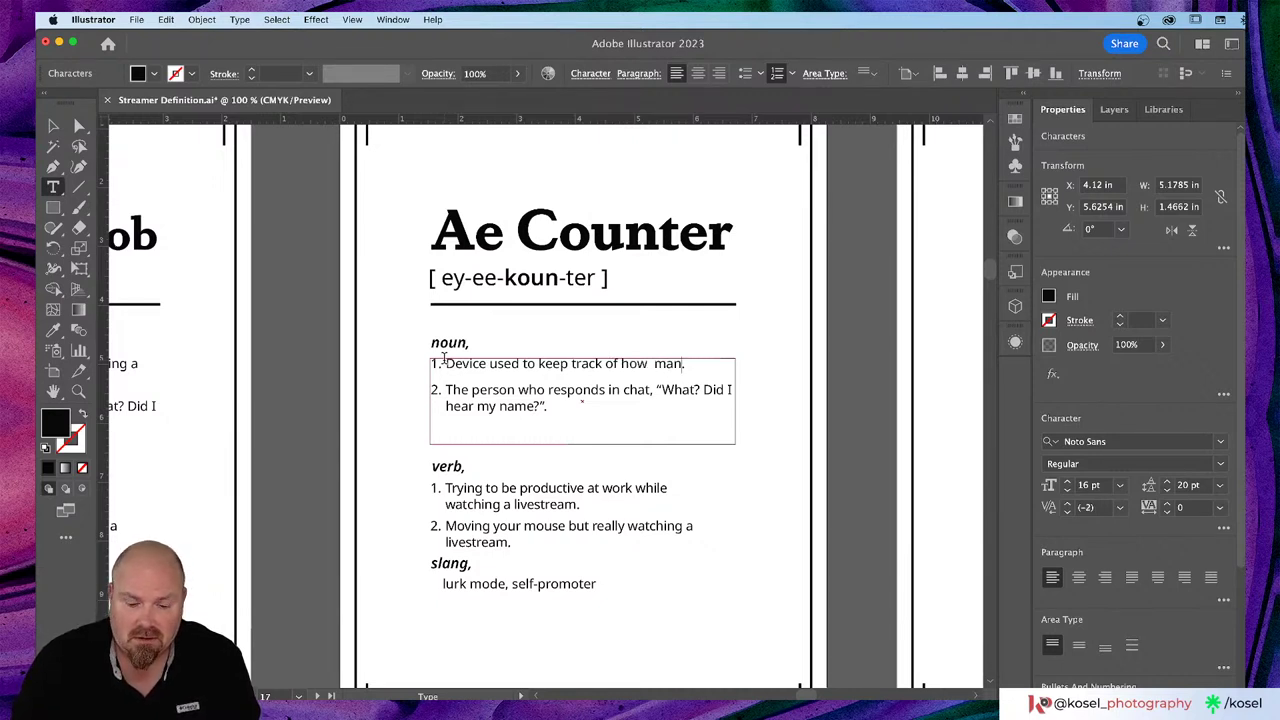
type("e")
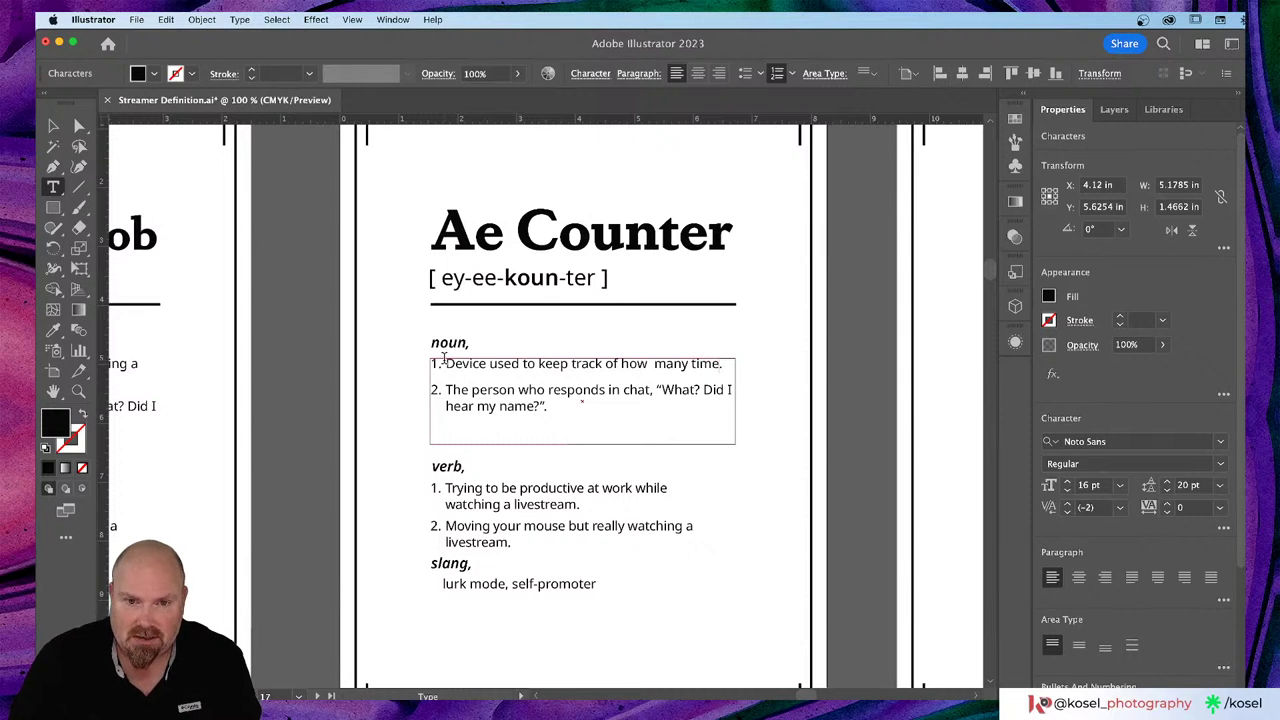
type("s")
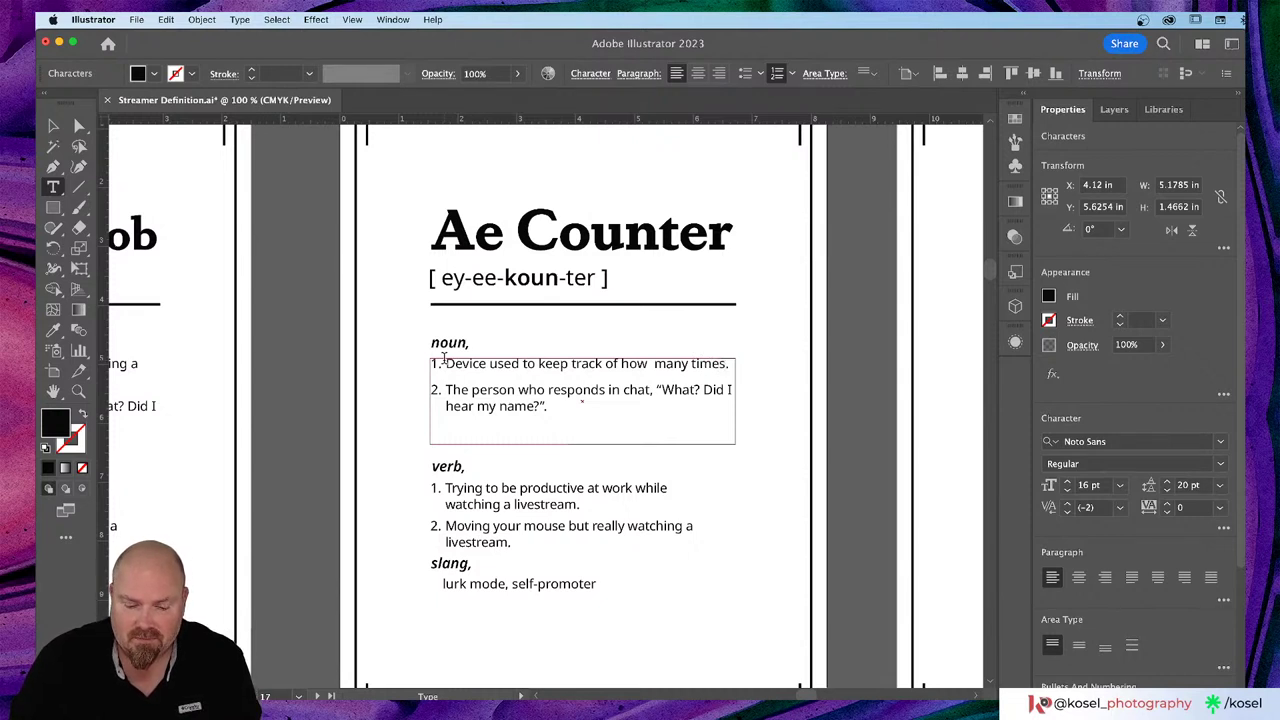
type(",")
key("Return")
key("BackSpace")
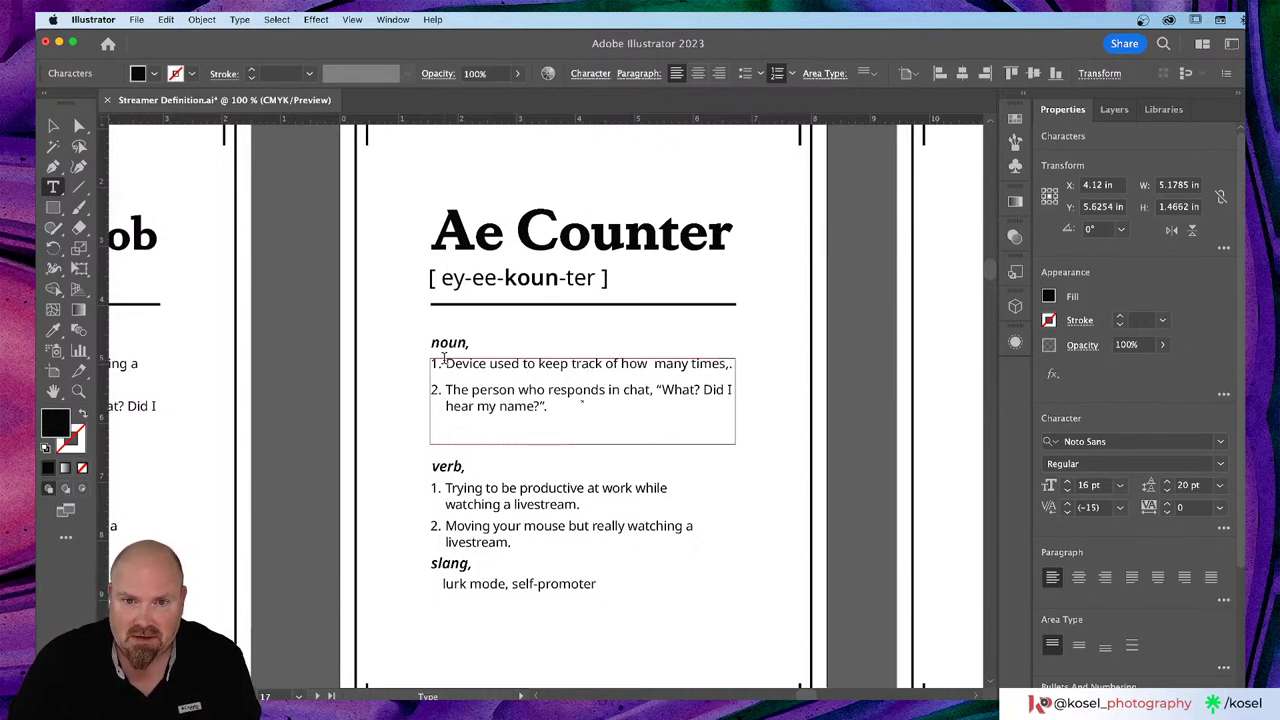
key("BackSpace")
Step: Extend the first noun definition with the words: chat asks, “did they make it in After Effects?
type("chat a")
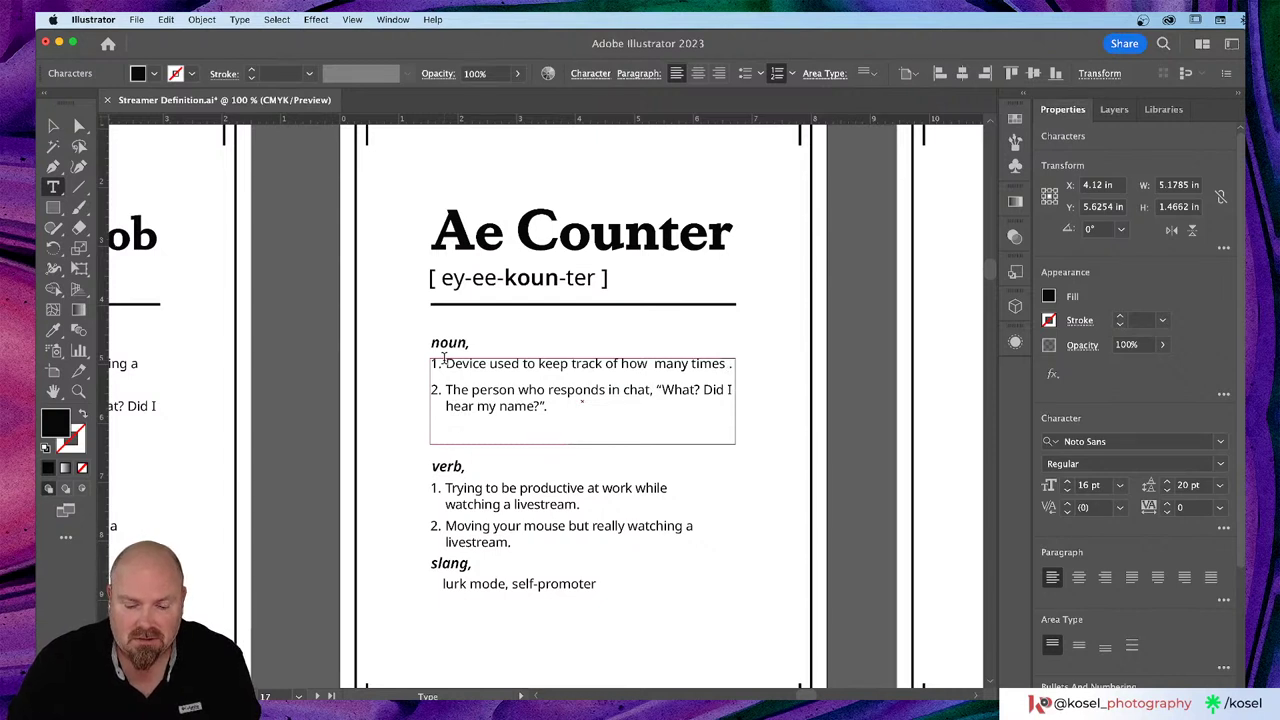
type("sks")
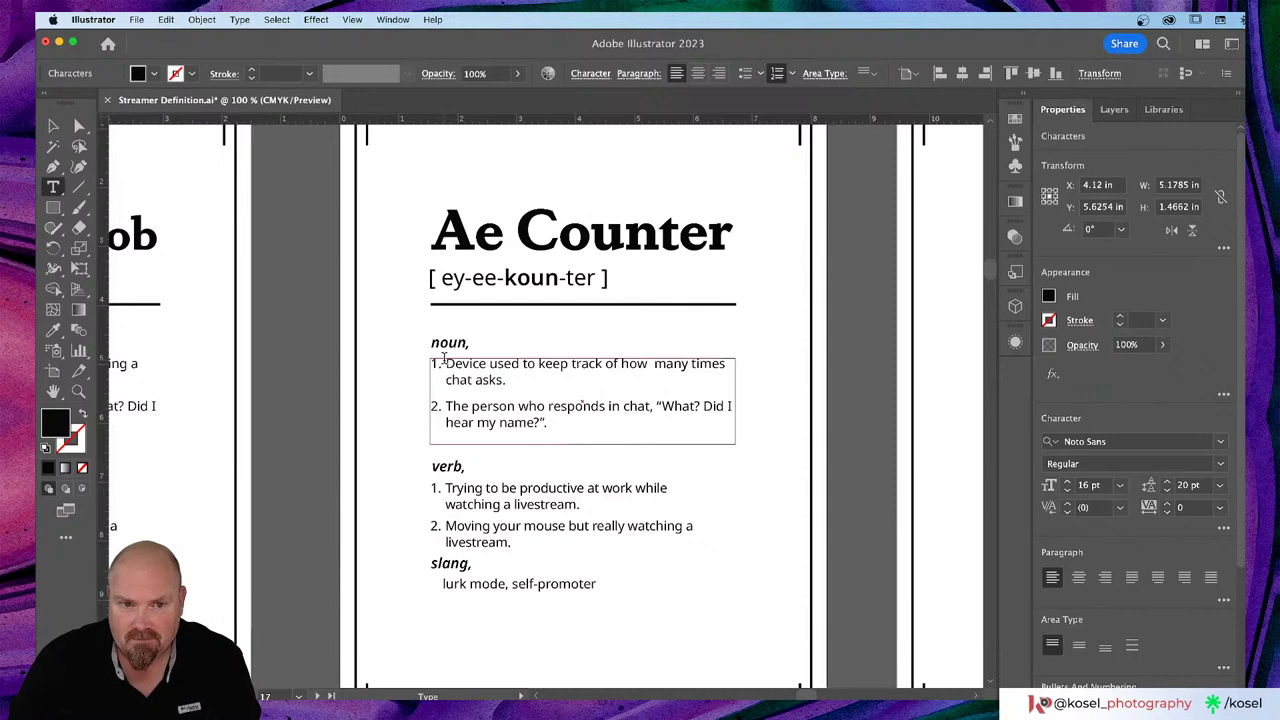
type(", ")
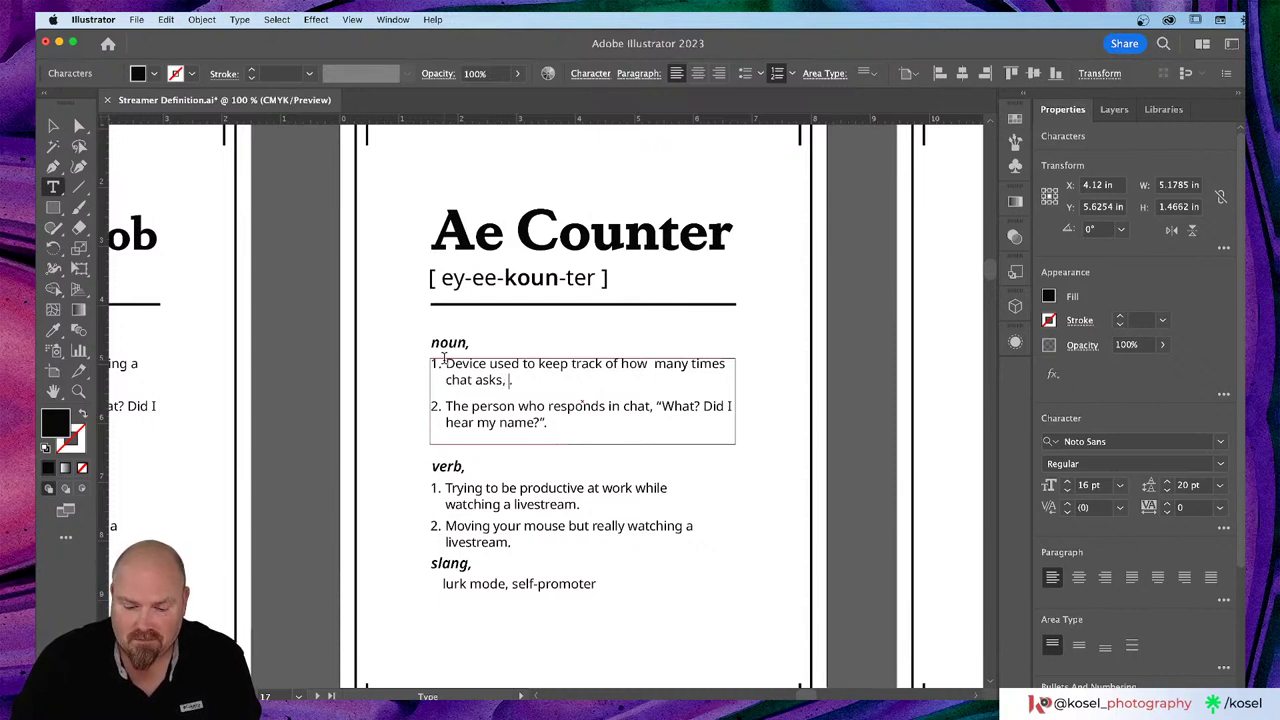
type("\"")
type("did they")
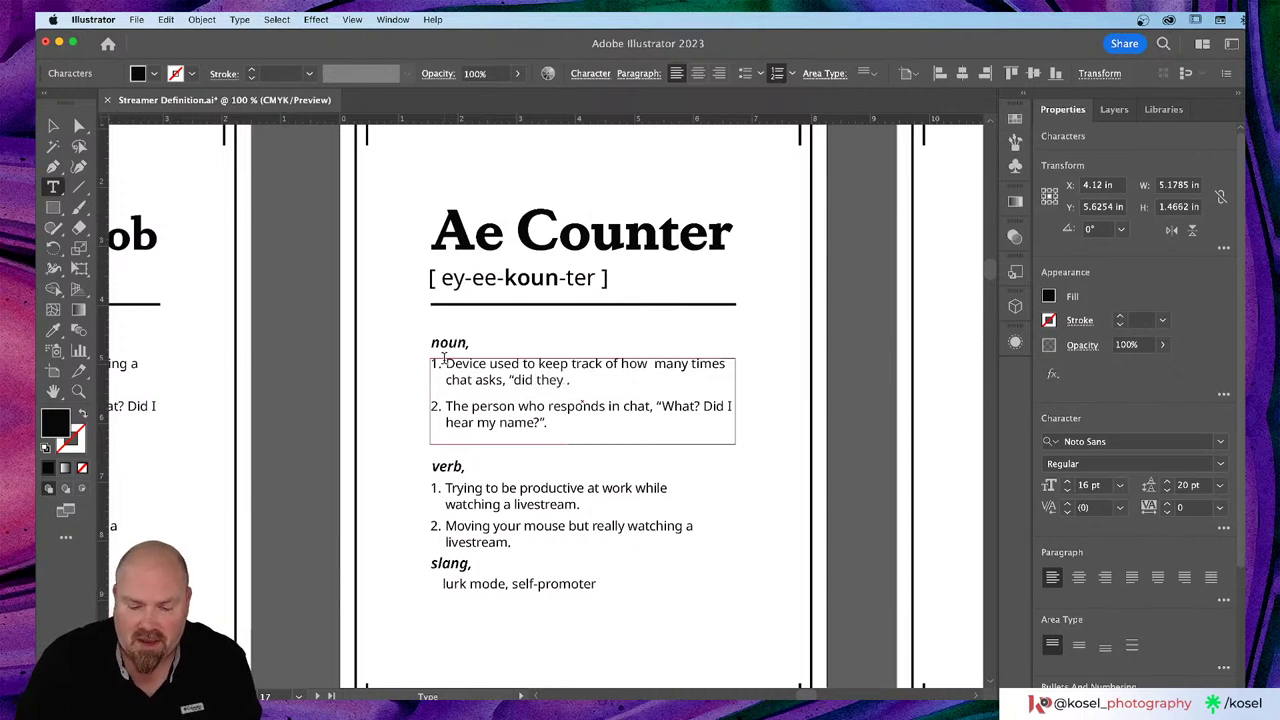
type(" make it")
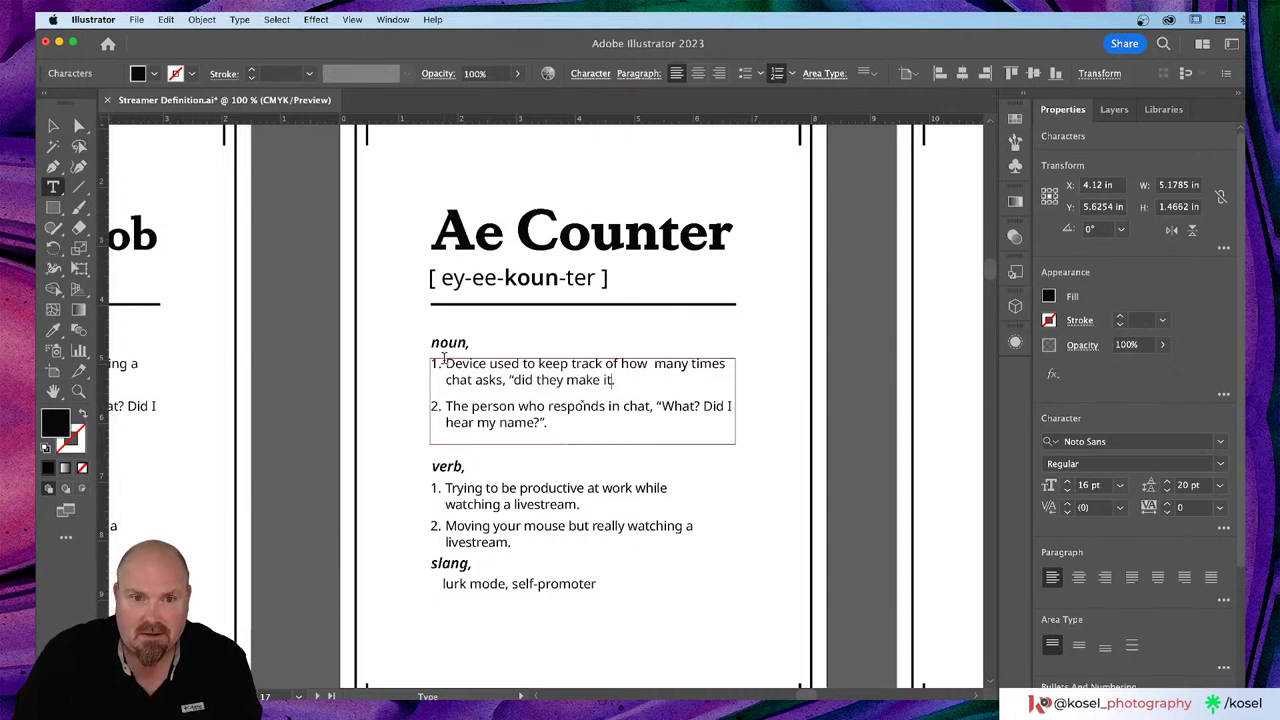
type(" in ")
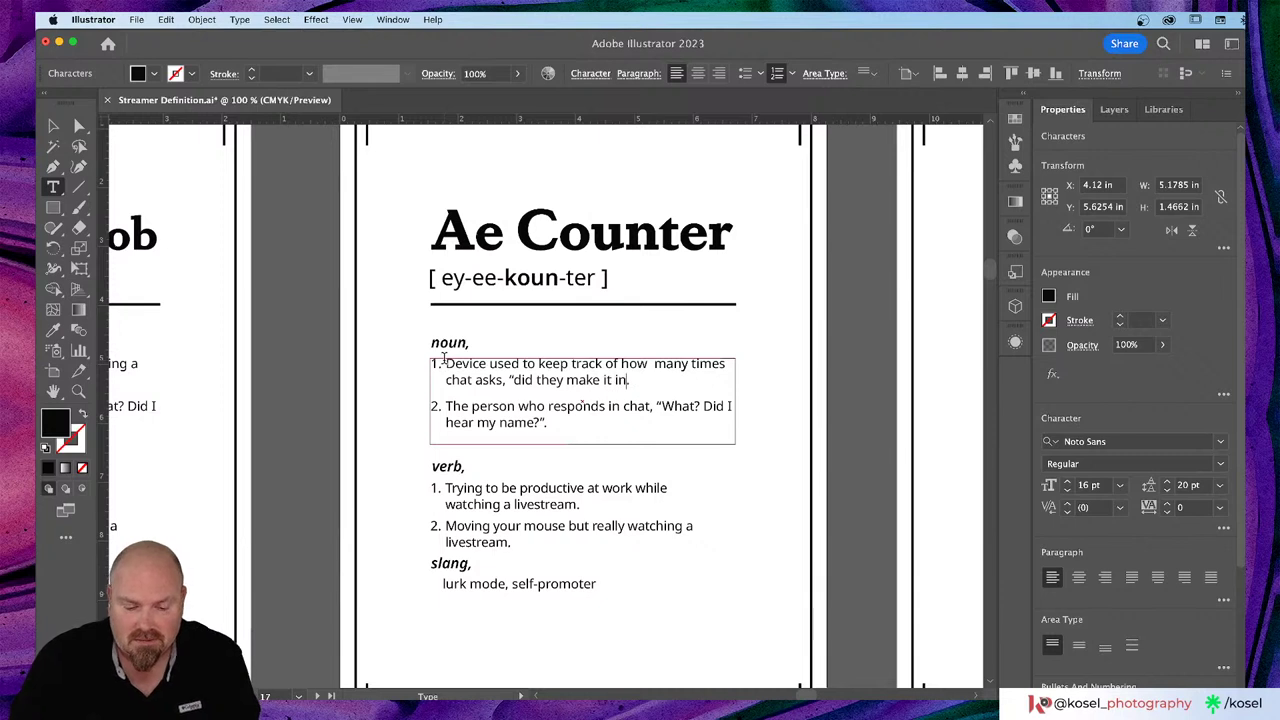
type("After")
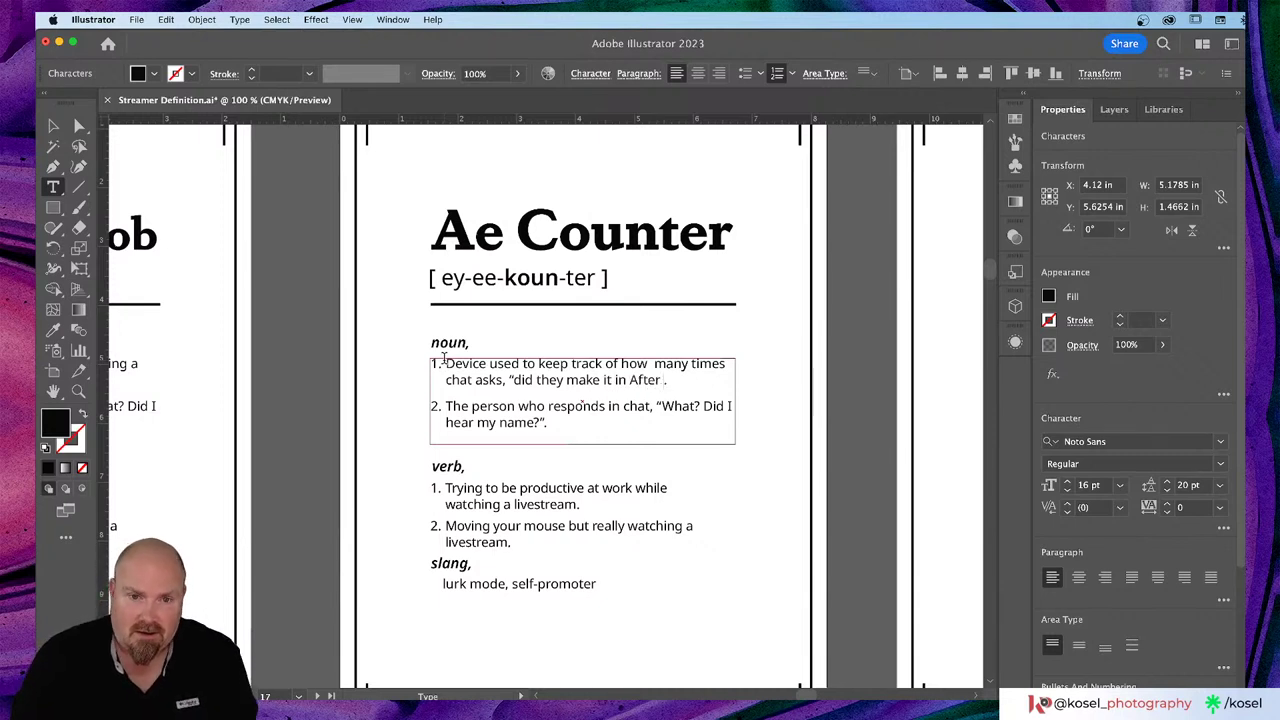
type(" Effects")
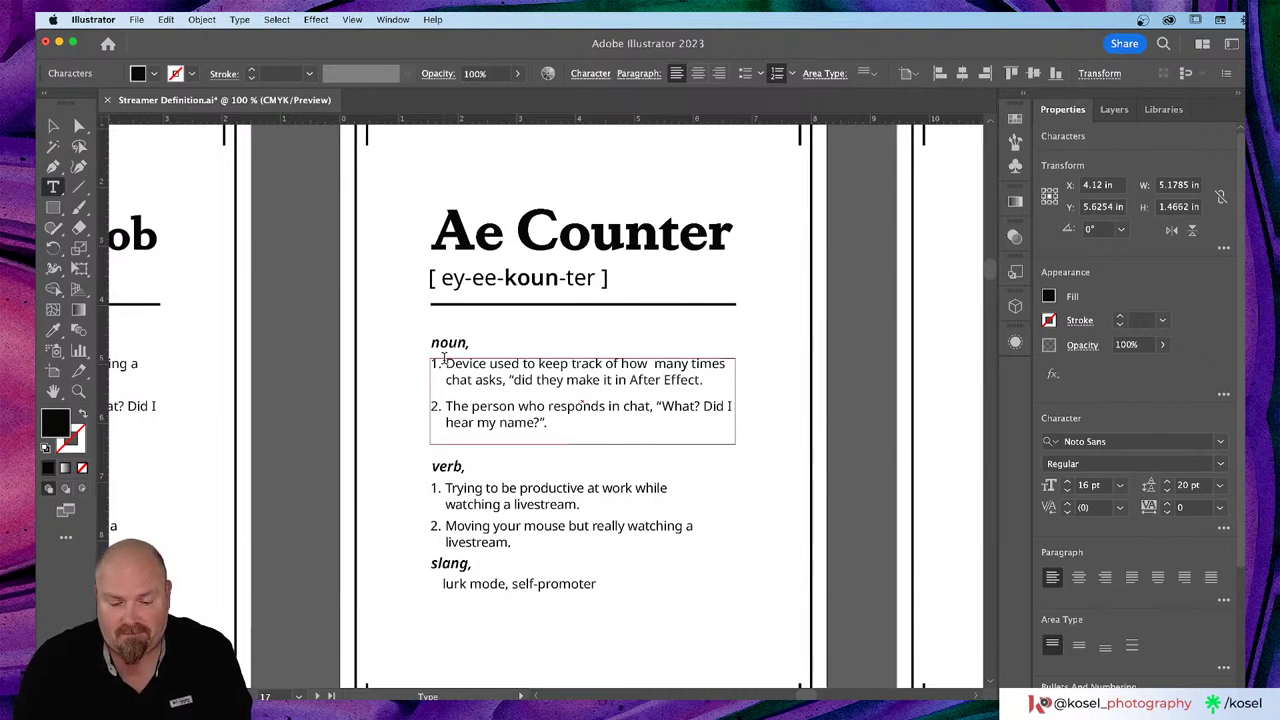
type("?")
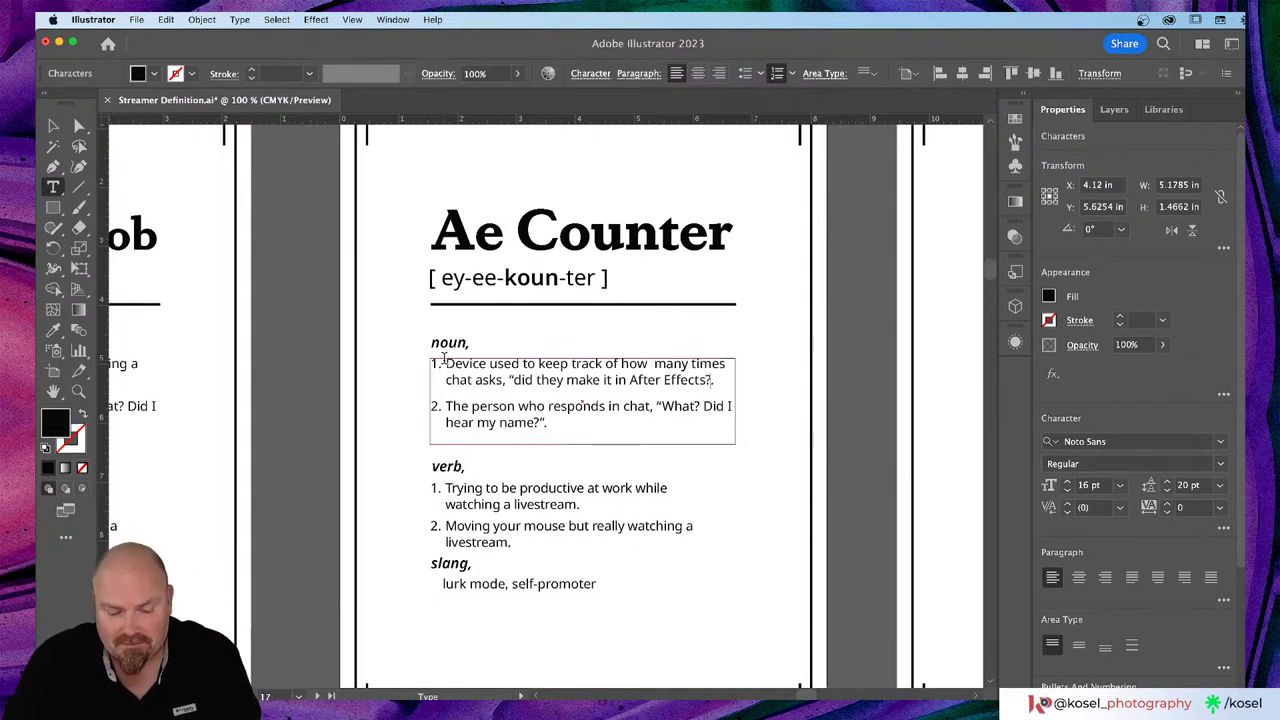
Step: In the first noun definition, add the closing quotation mark after "After Effects?" and capitalize "Did" at the start of the quote
type("\"")
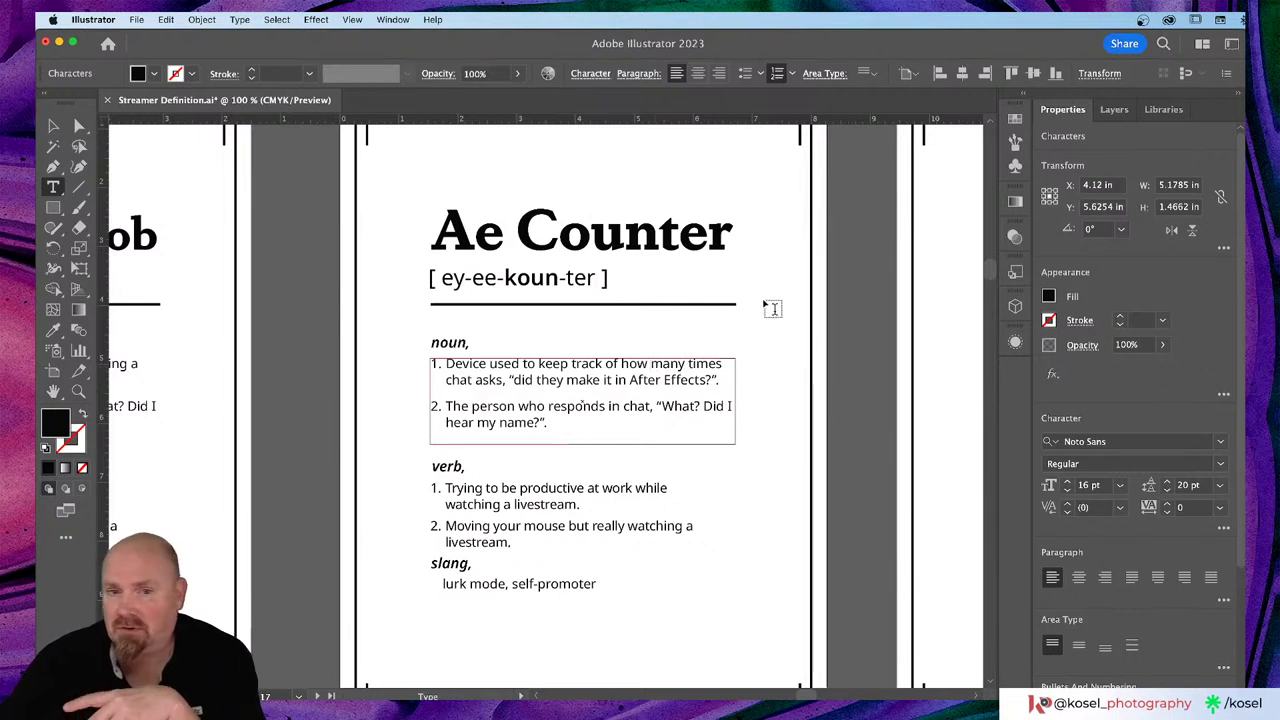
left_click(520, 384)
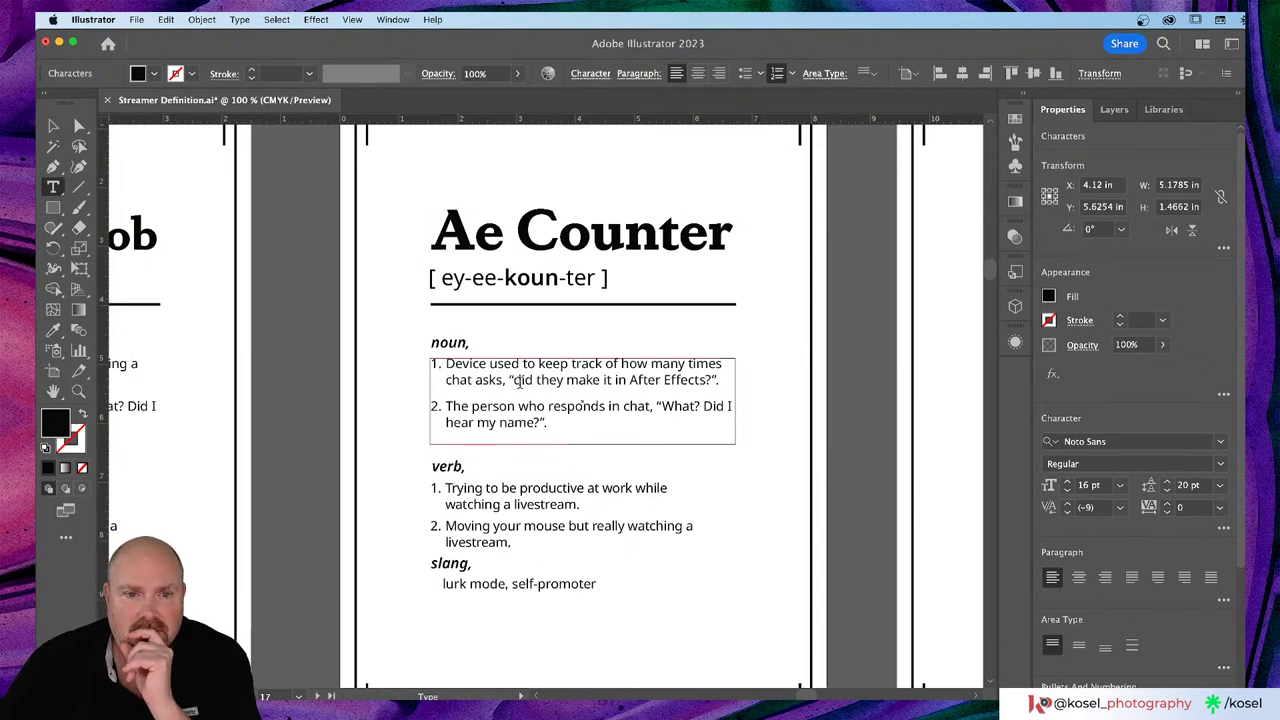
key("Delete")
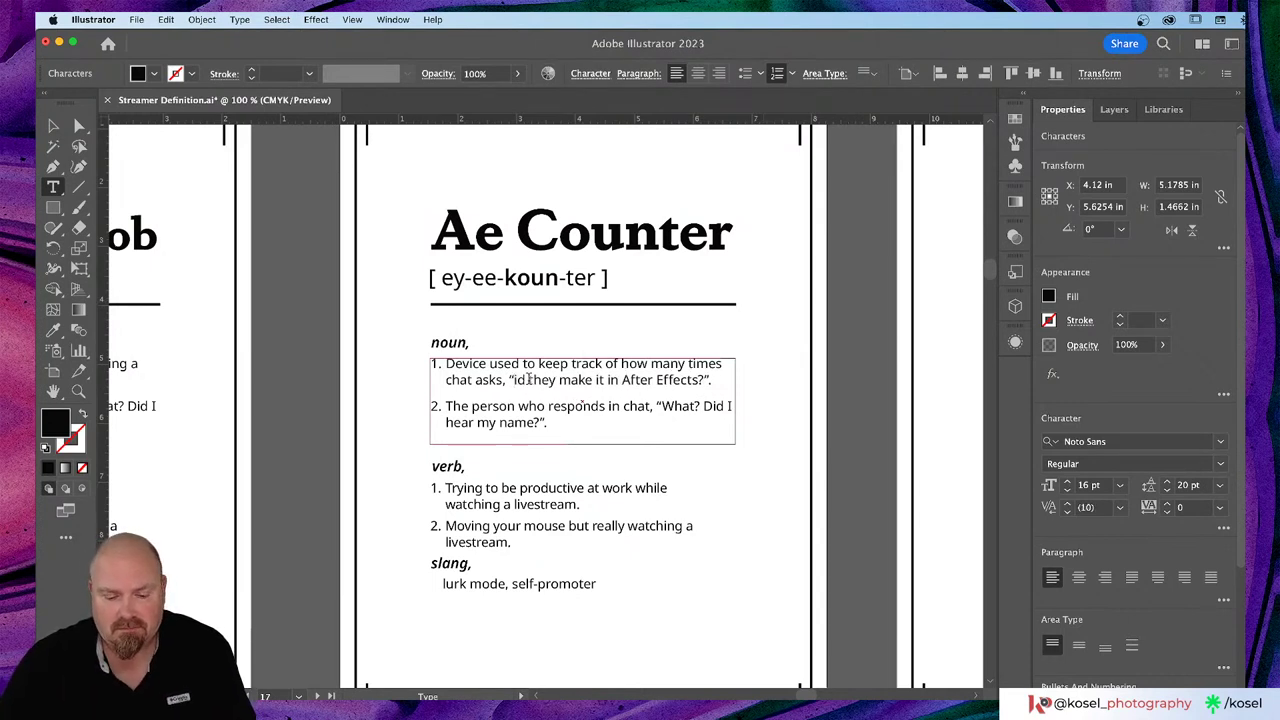
type("D")
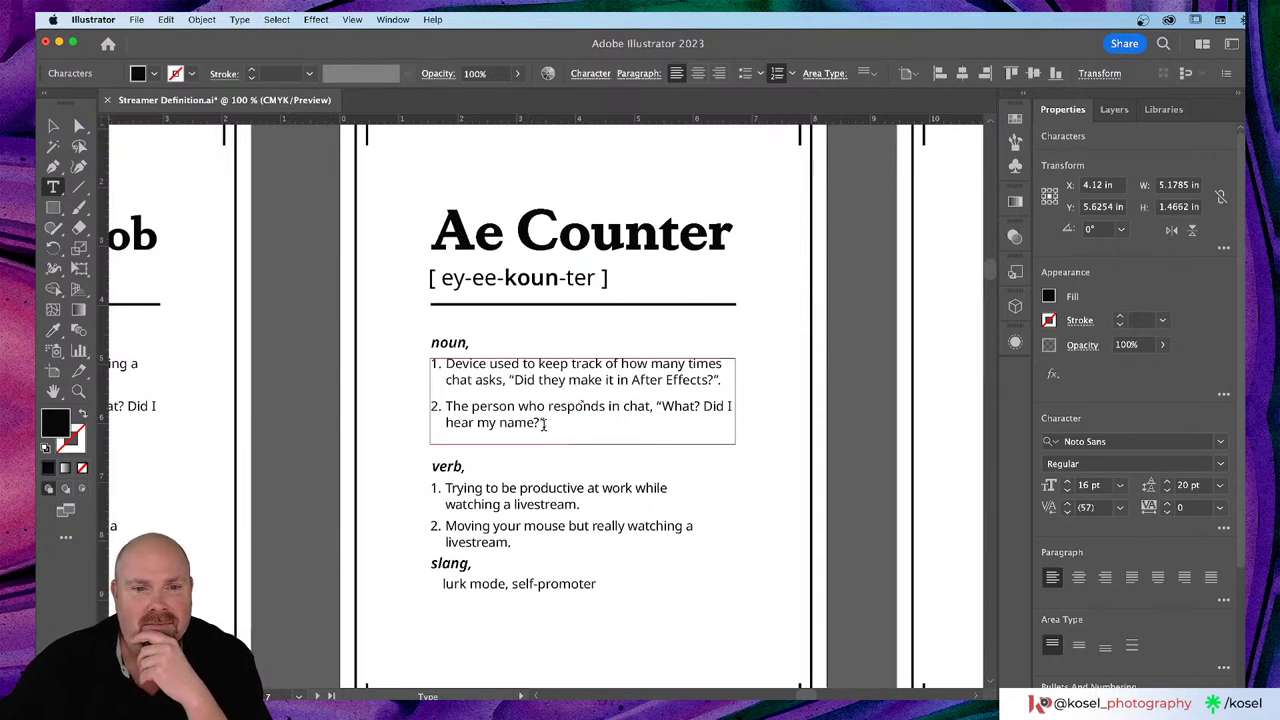
Step: Delete the second numbered noun definition and shorten its text frame to fit the remaining one
left_click_drag(545, 424, 443, 406)
key("BackSpace")
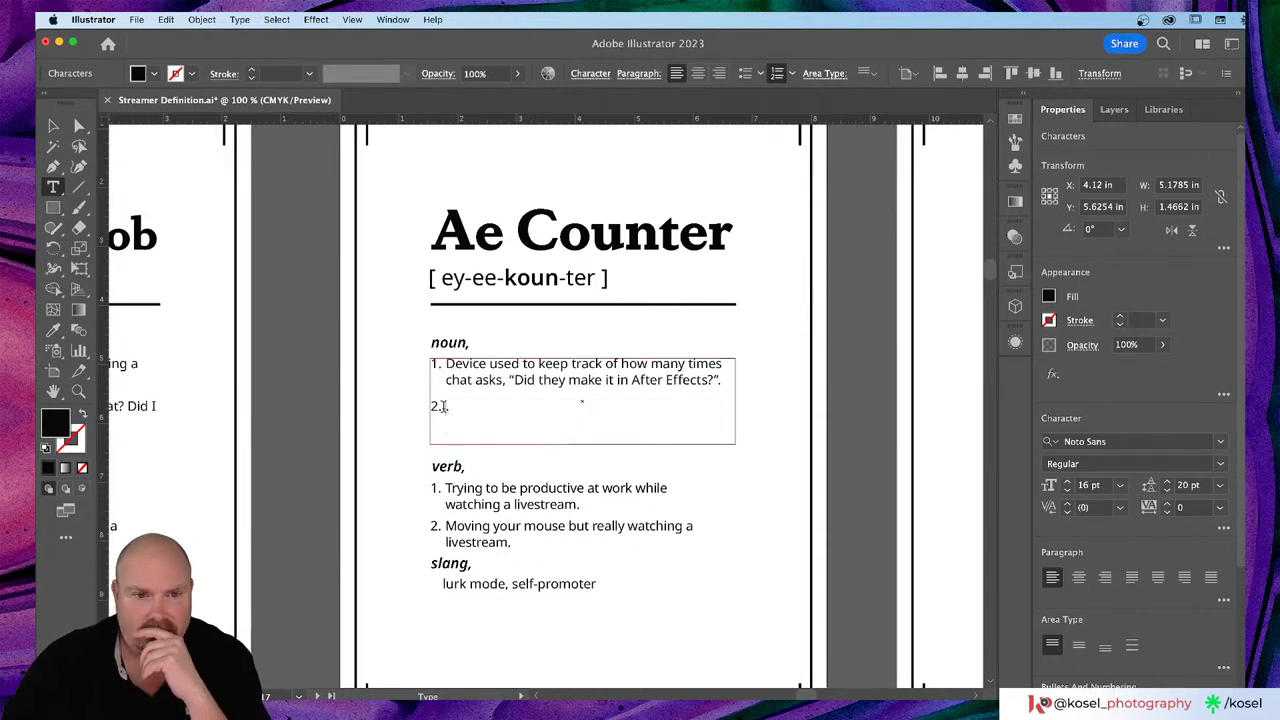
key("BackSpace")
left_click(53, 125)
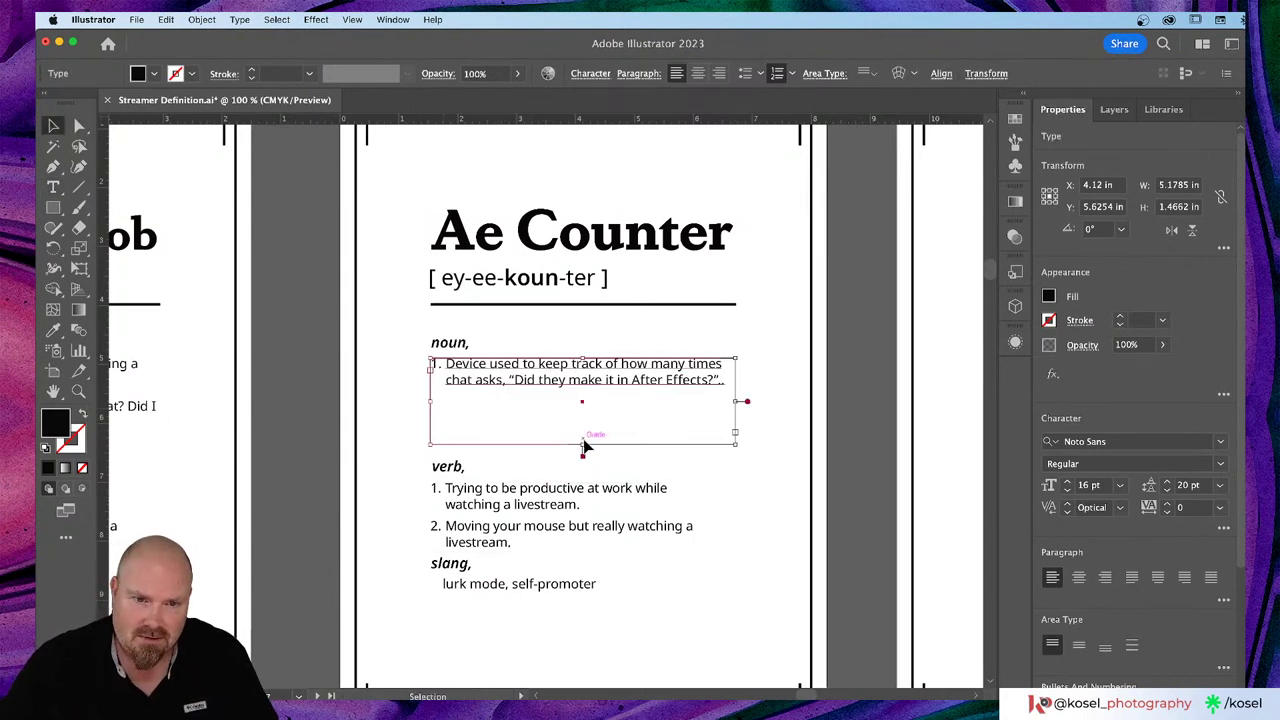
left_click_drag(583, 443, 582, 402)
Step: Move the "verb," heading together with its numbered list up to sit directly below the noun definition
left_click(451, 465)
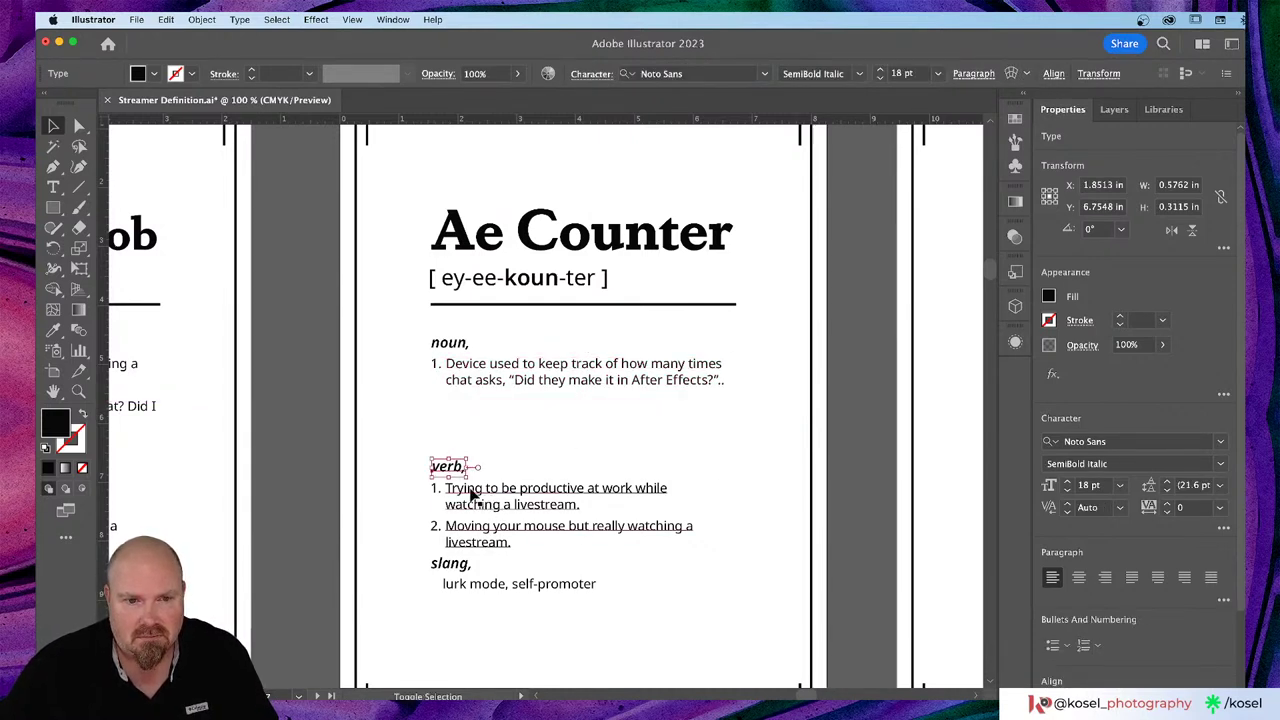
left_click(470, 491, "shift")
left_click_drag(459, 468, 459, 406)
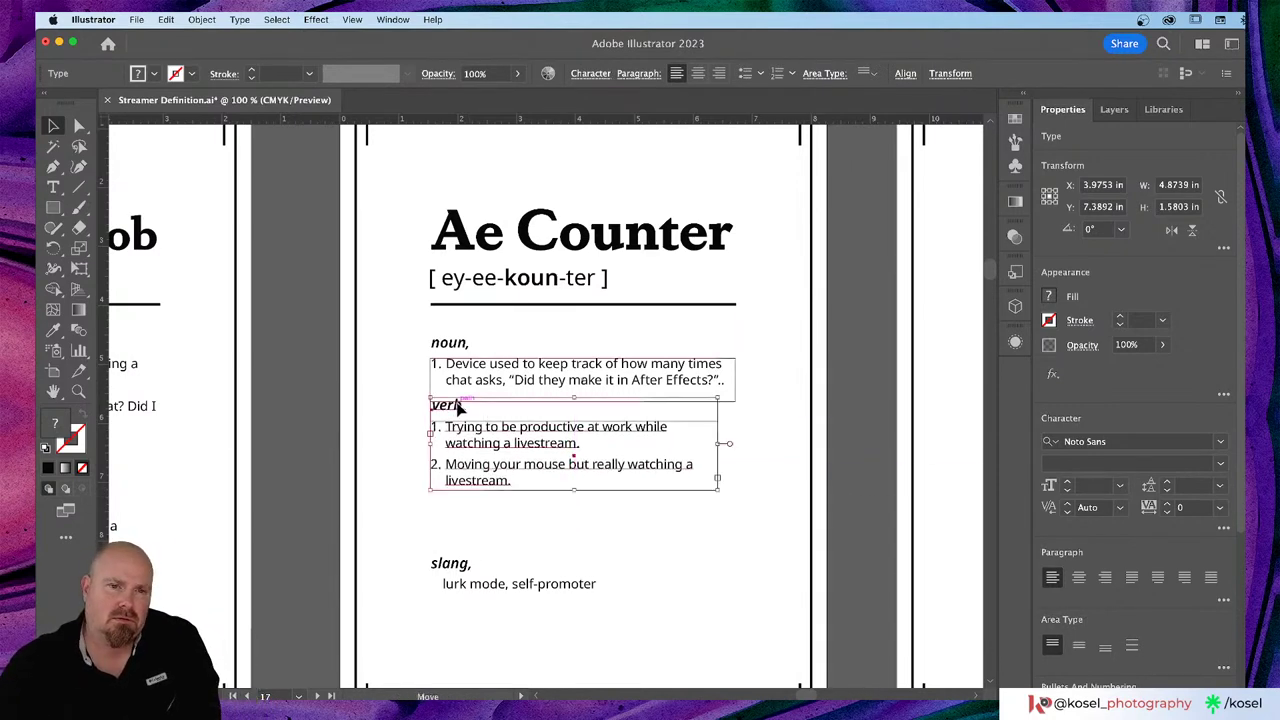
left_click(459, 531)
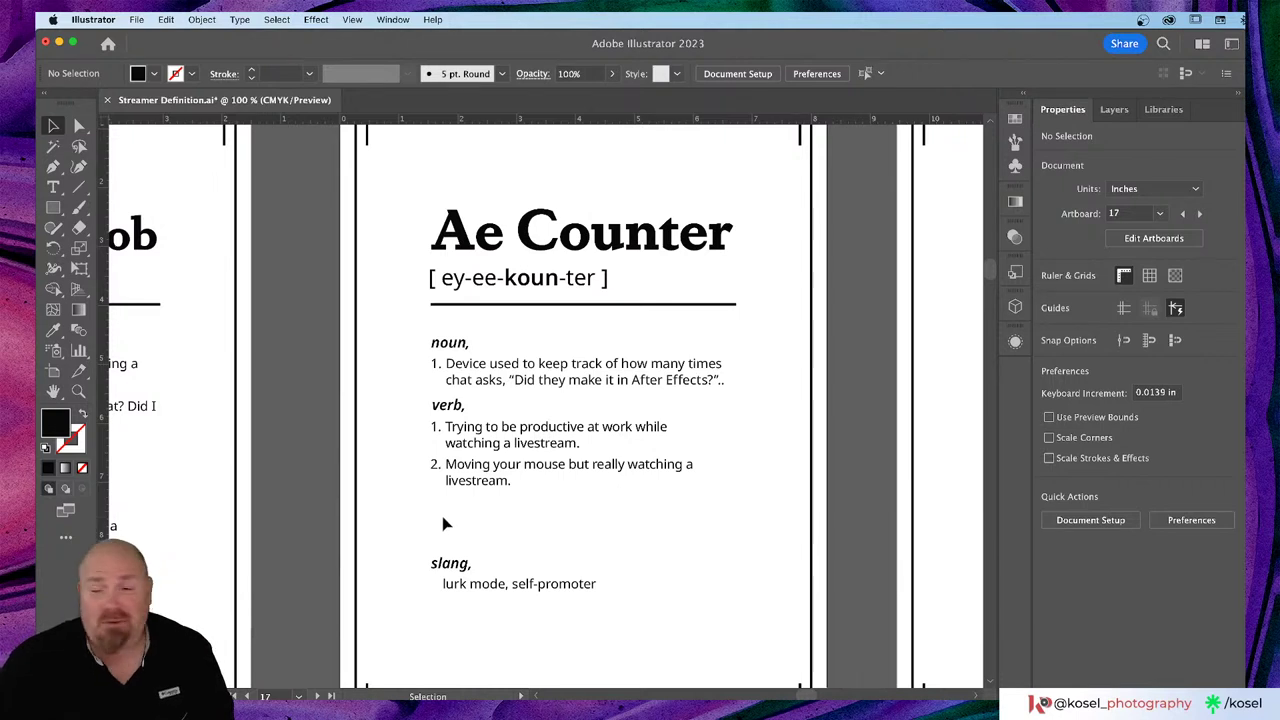
Step: Move the "slang," heading together with its text up to sit directly below the verb list
left_click(455, 568)
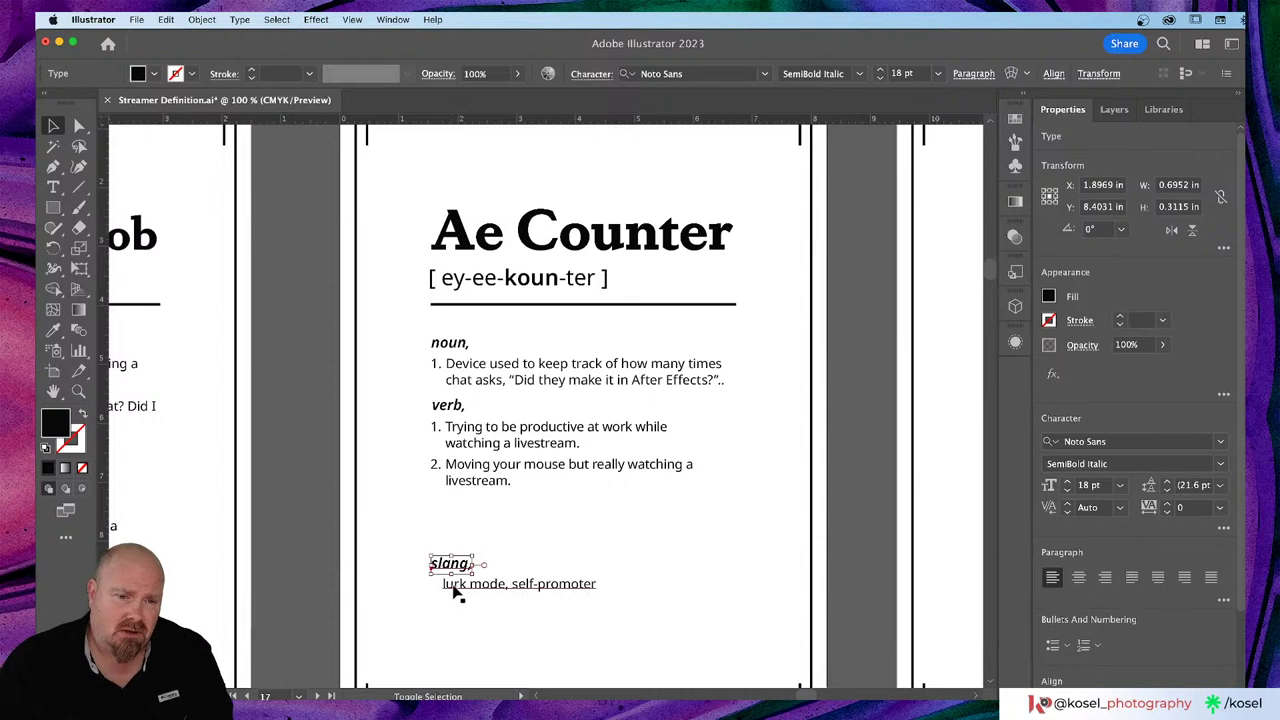
left_click(470, 588, "shift")
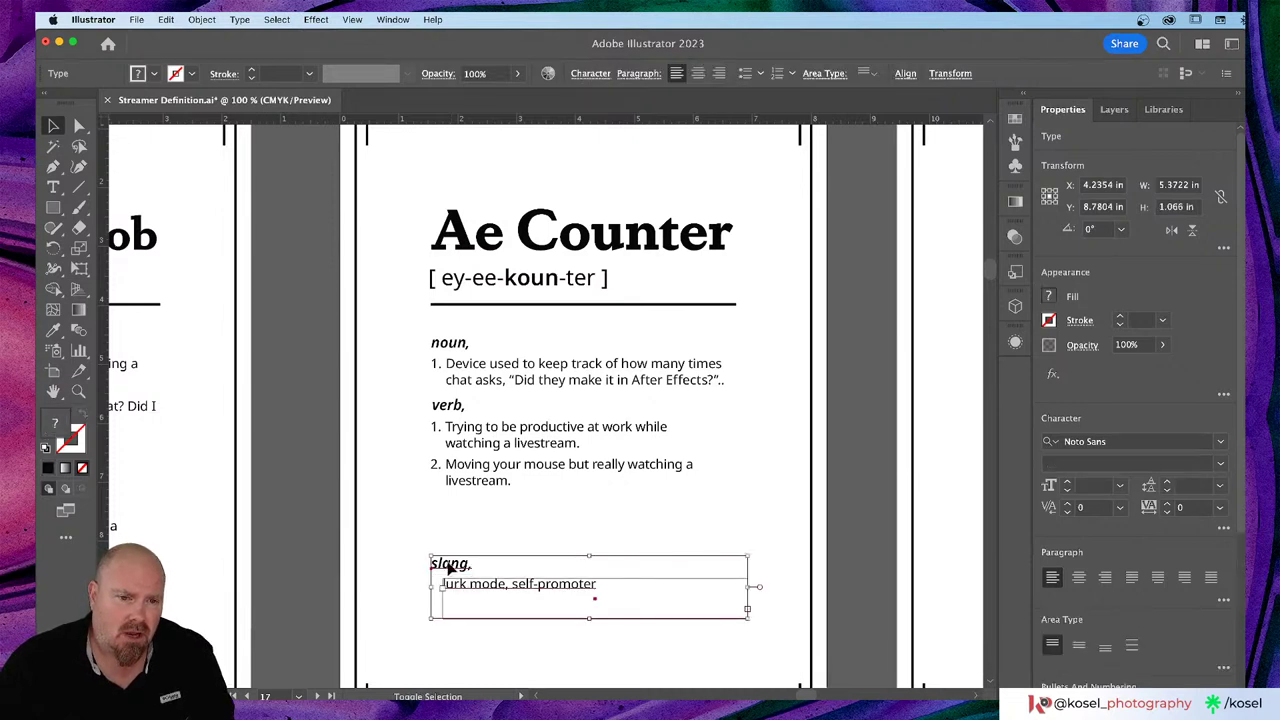
left_click_drag(455, 572, 452, 508)
left_click(413, 615)
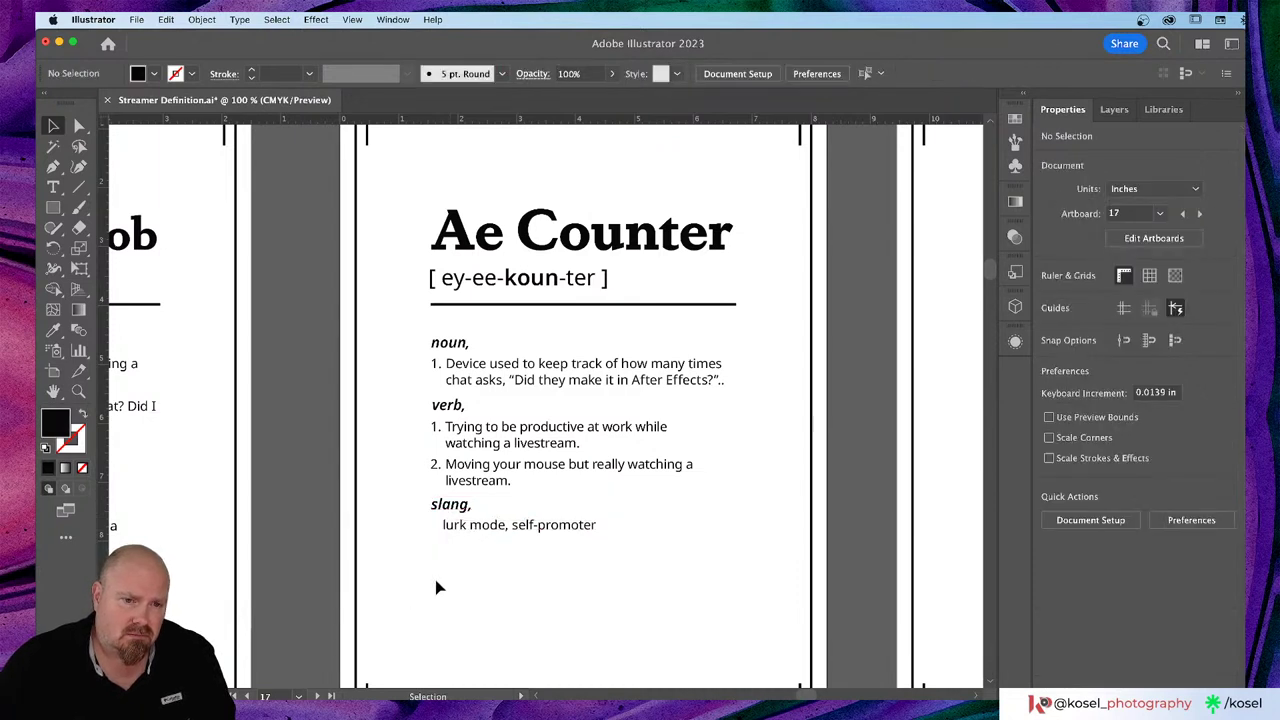
Step: Replace the text below the "slang," heading with "GAC:24"
left_click(500, 529)
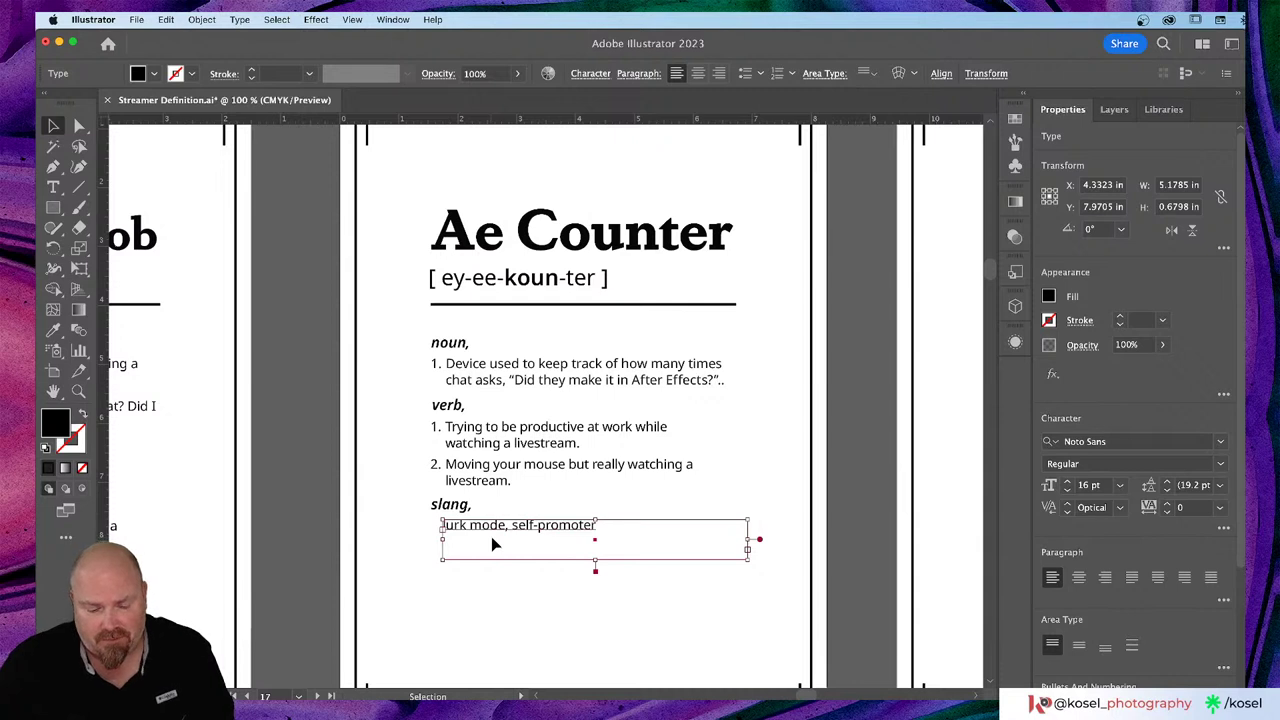
double_click(492, 540)
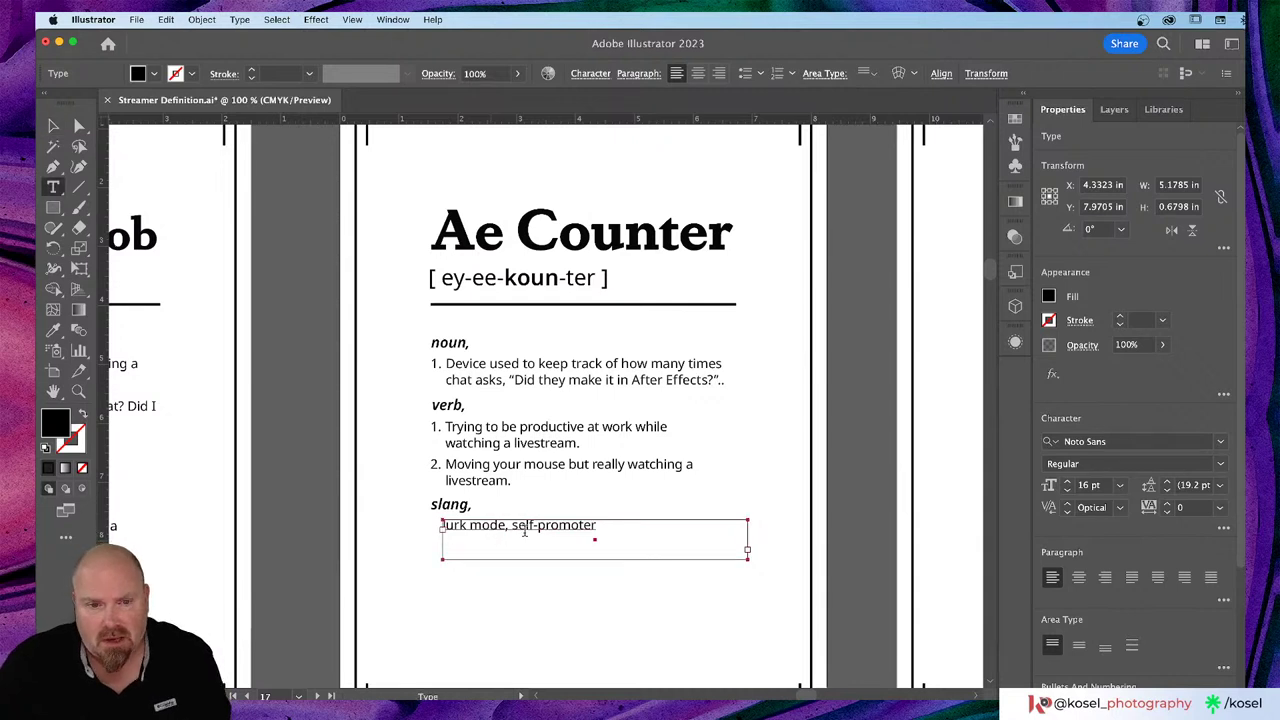
left_click(597, 527)
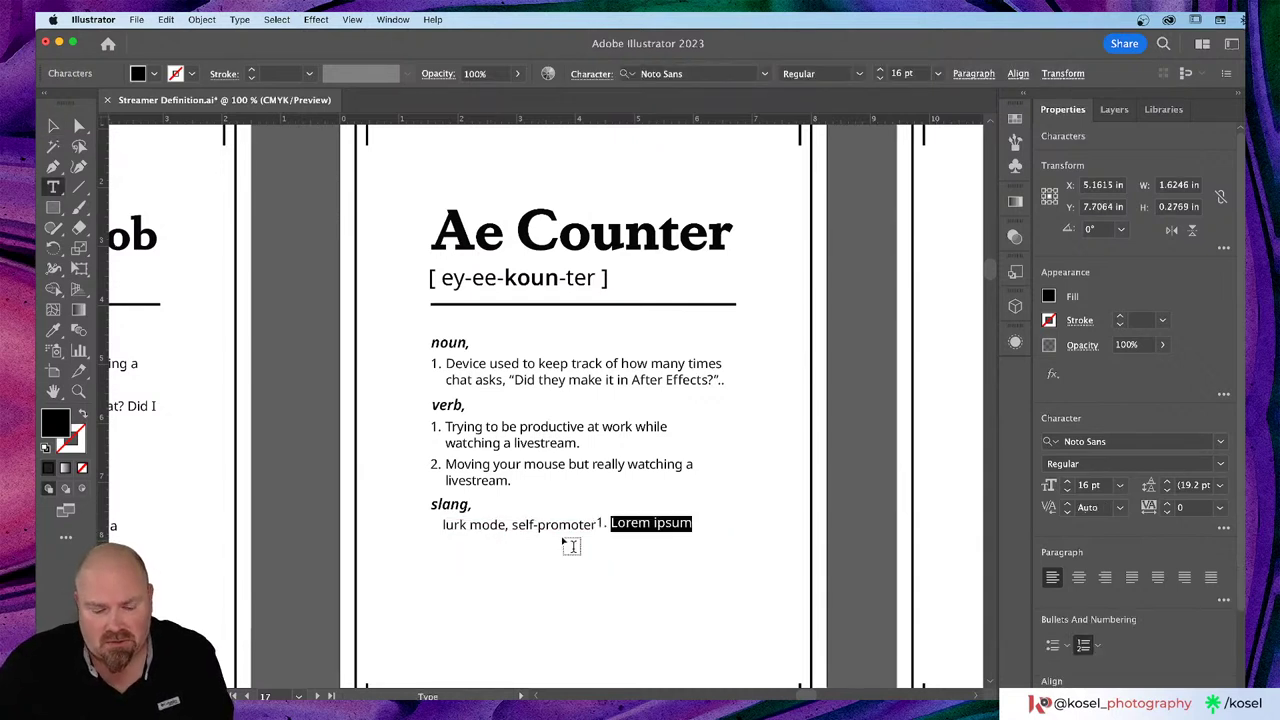
key("super+z")
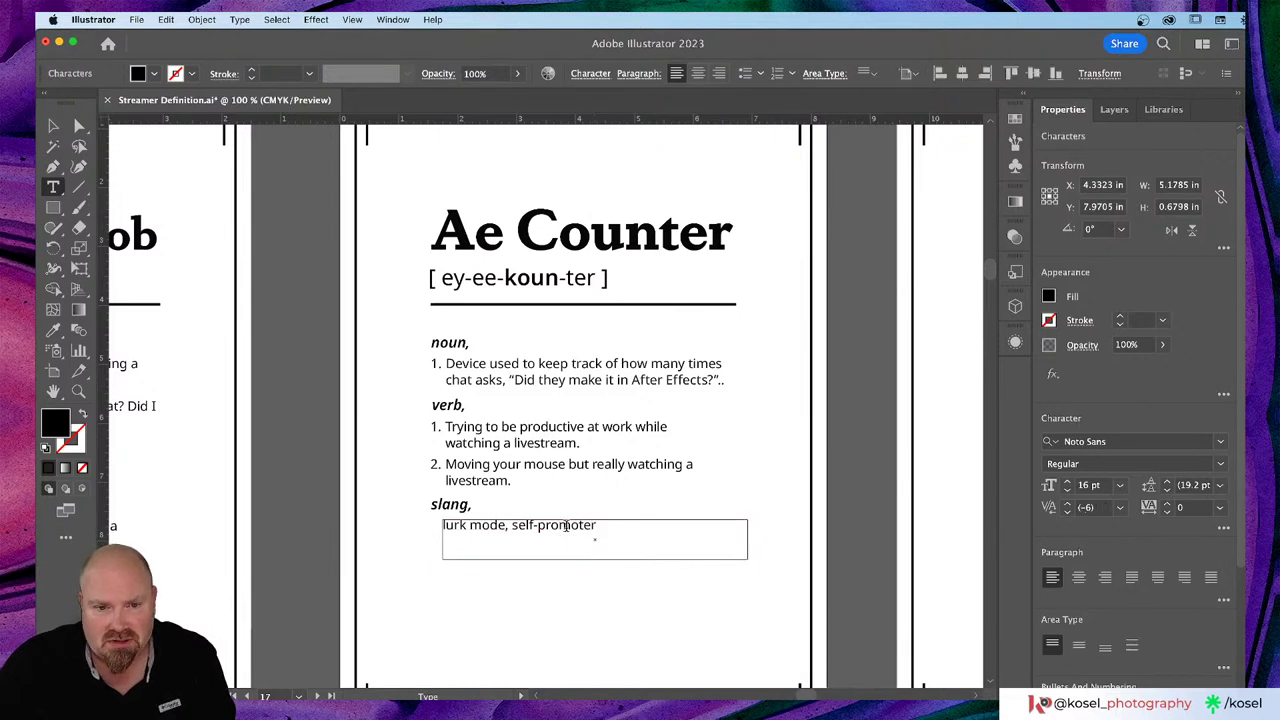
key("super+a")
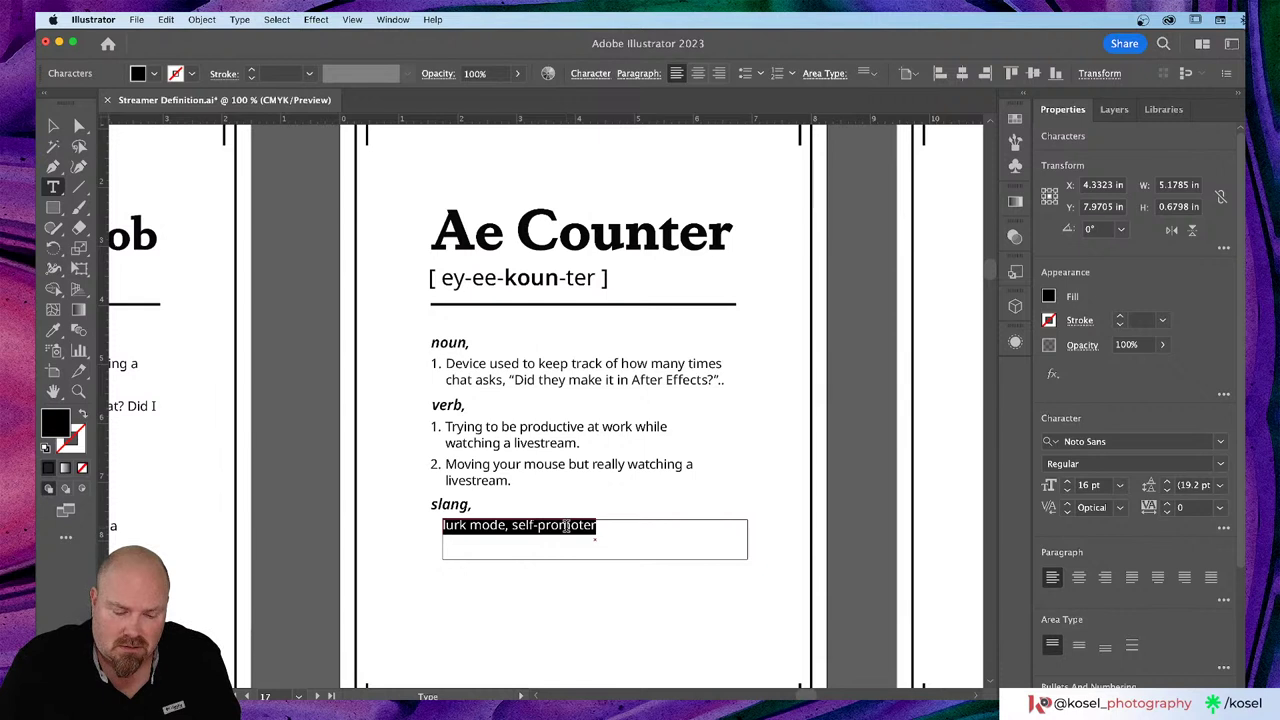
type("G")
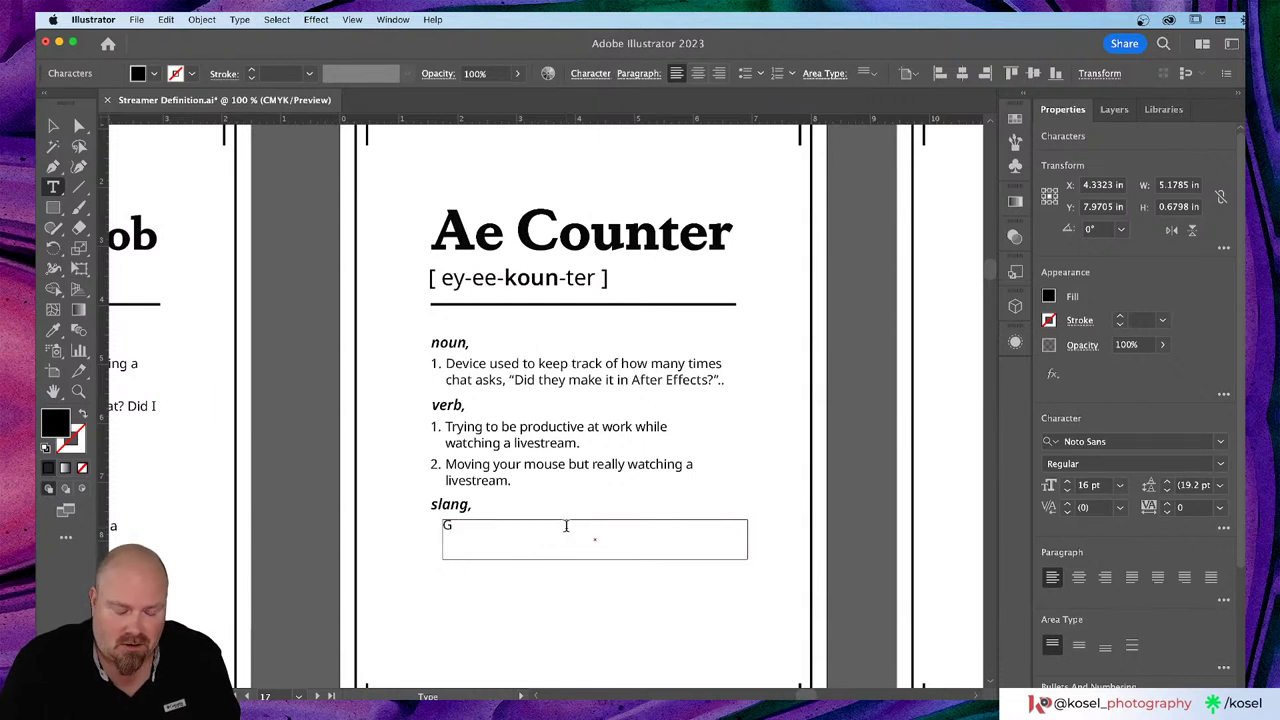
type("AC")
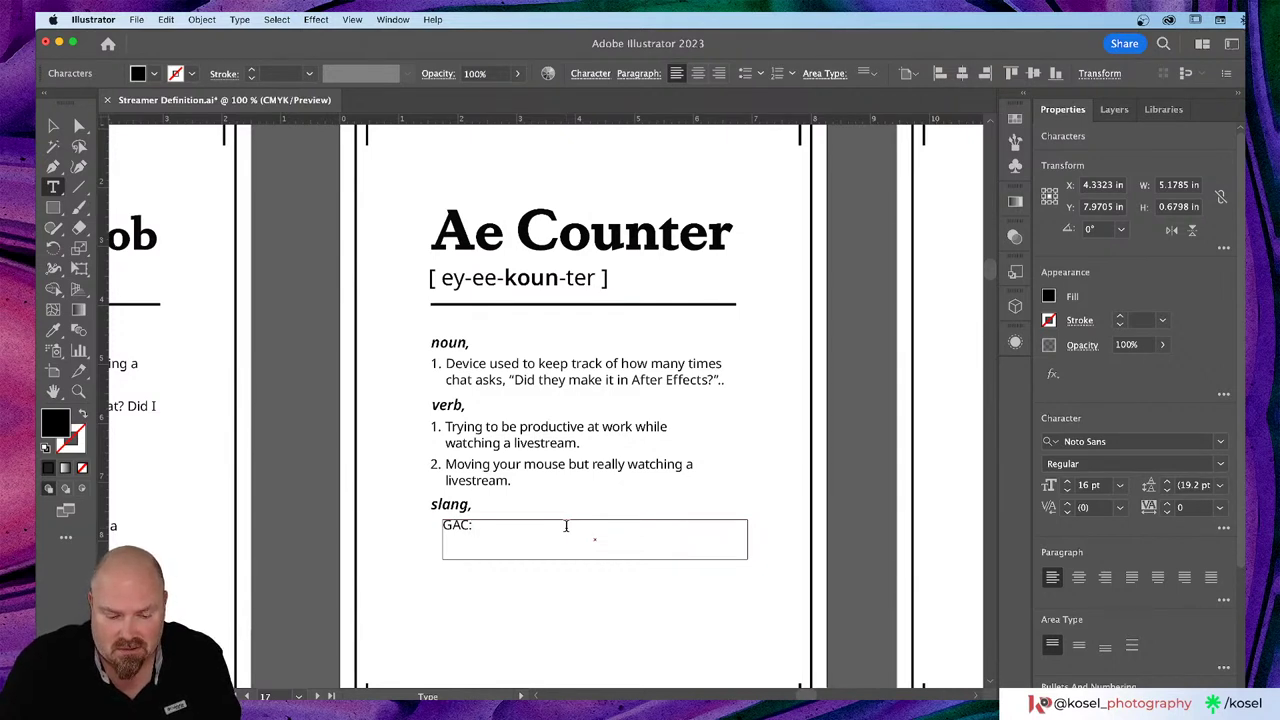
type(":24")
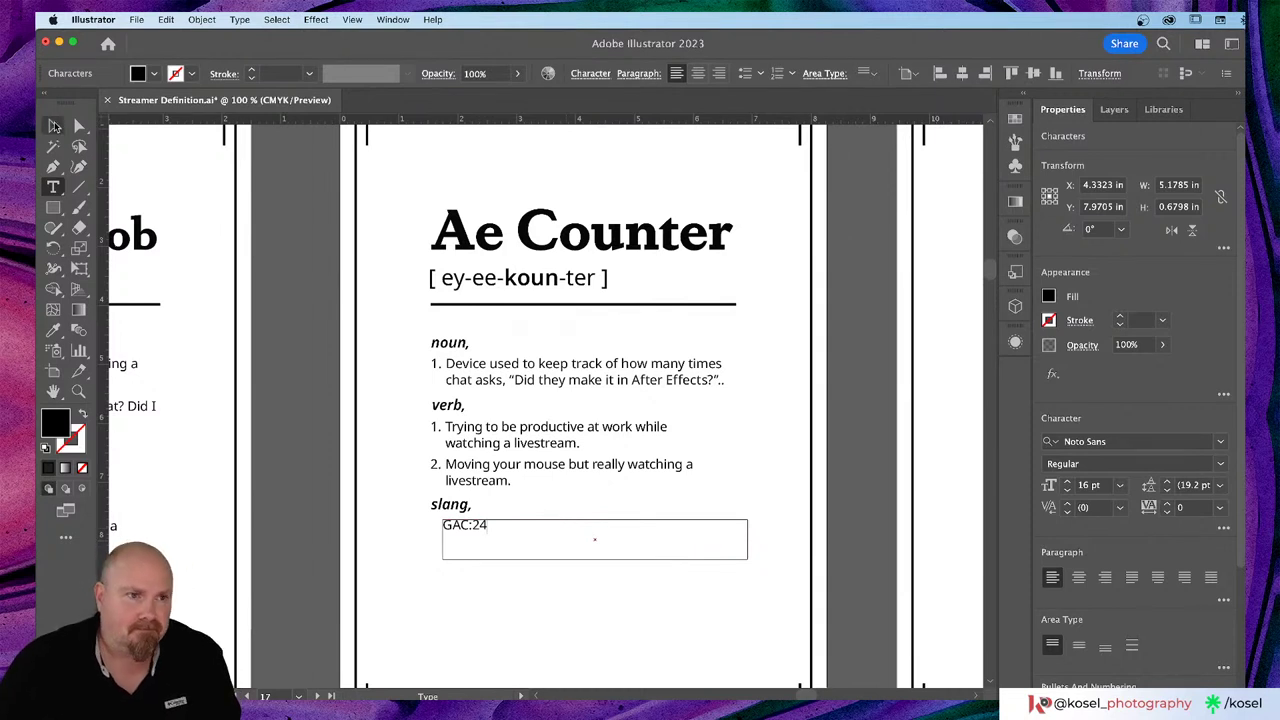
key("Escape")
left_click(421, 596)
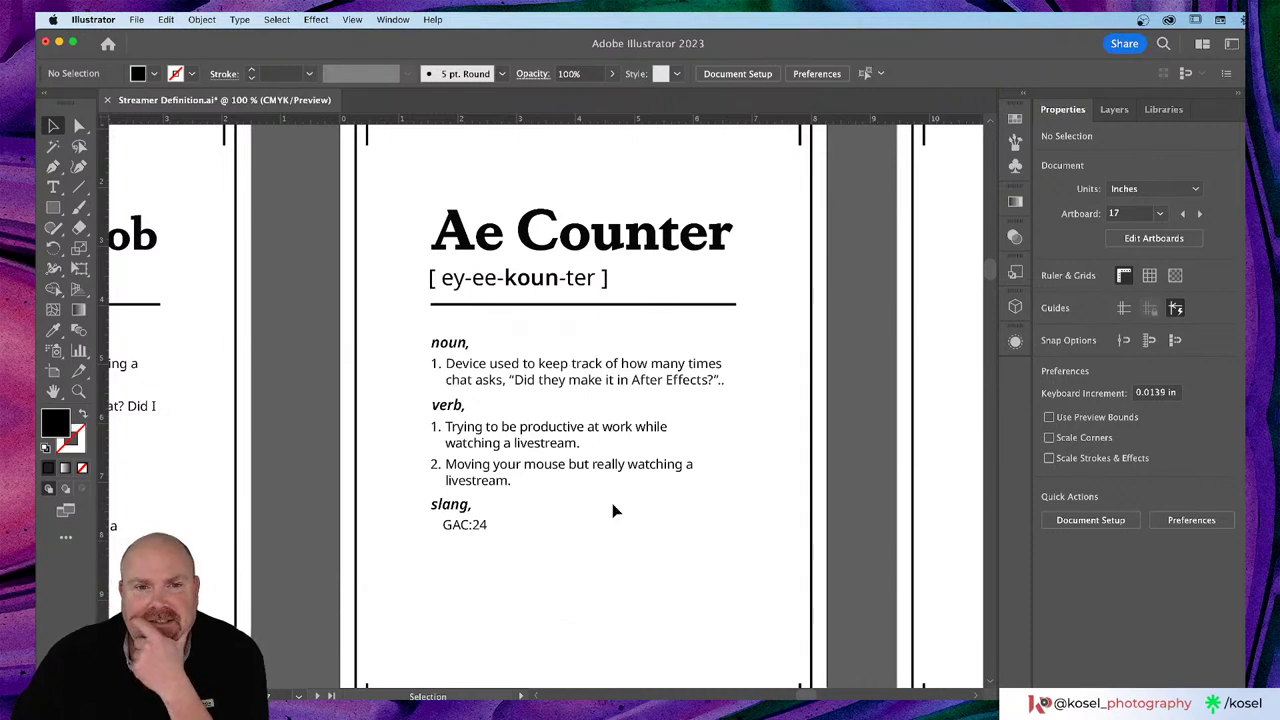
Step: Replace the first verb definition with "Annoying a host on a livestream."
scroll(614, 510, "down", 1)
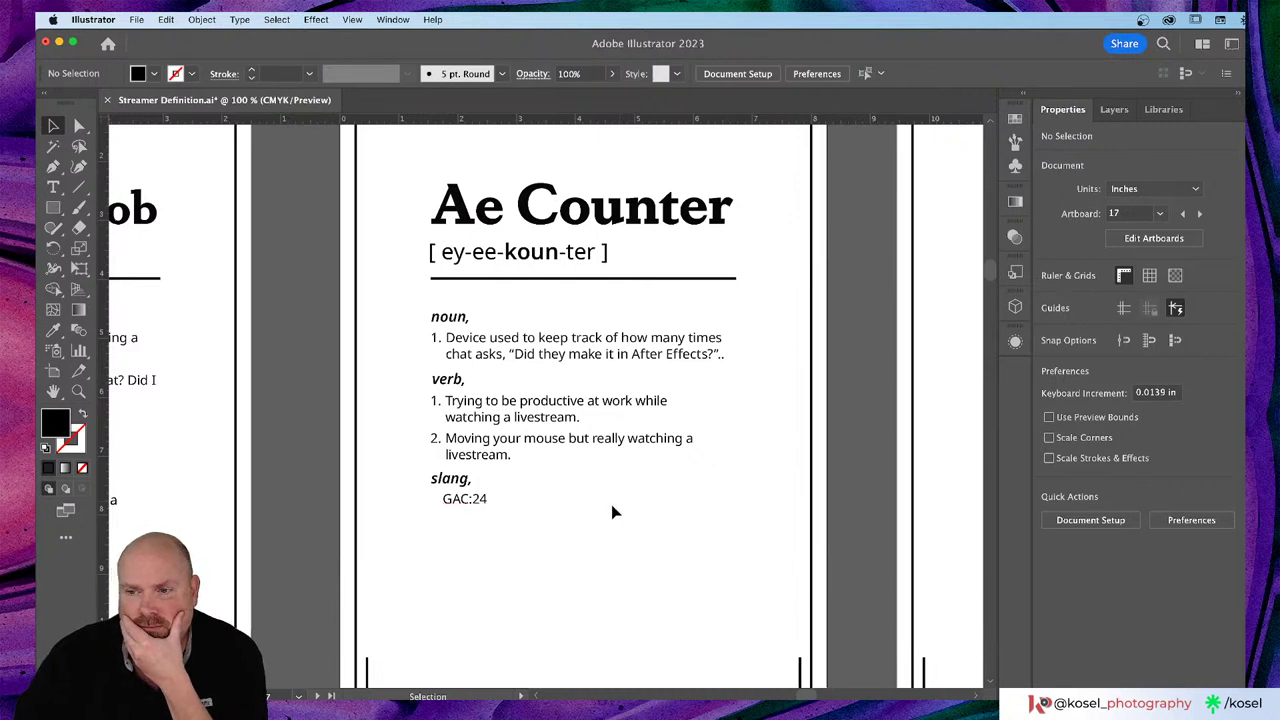
left_click(546, 410)
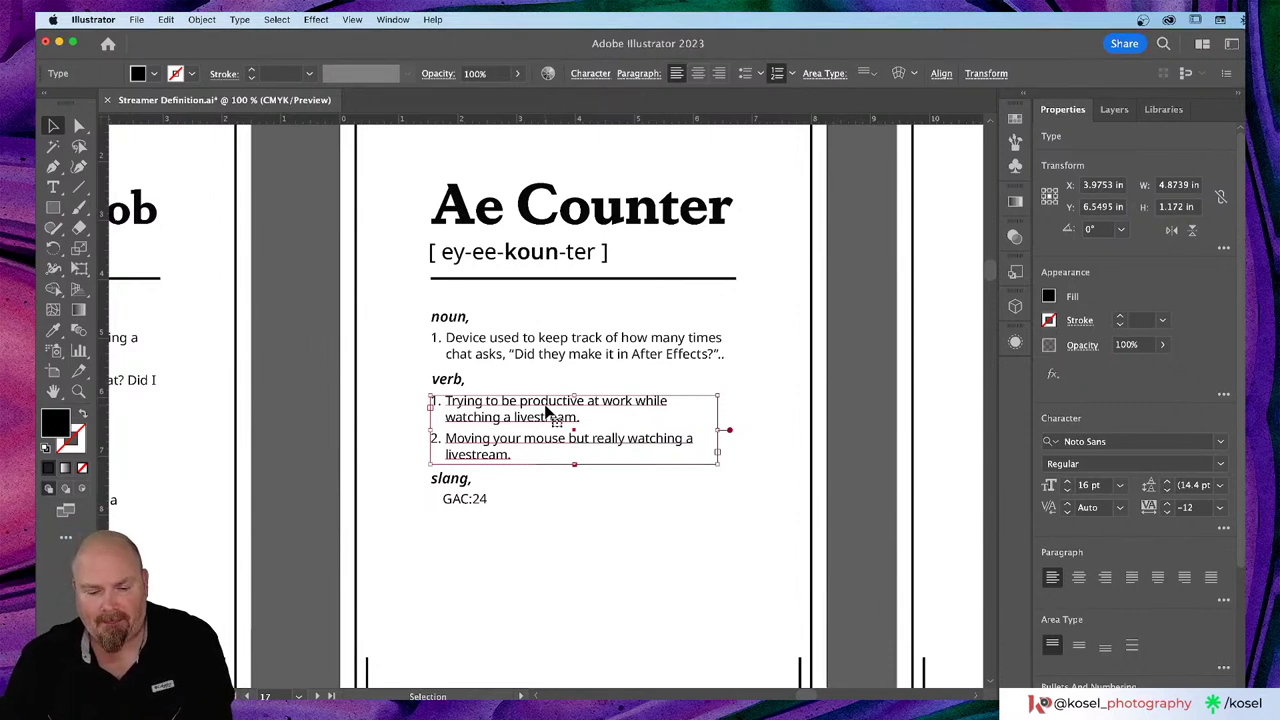
key("t")
left_click(545, 400)
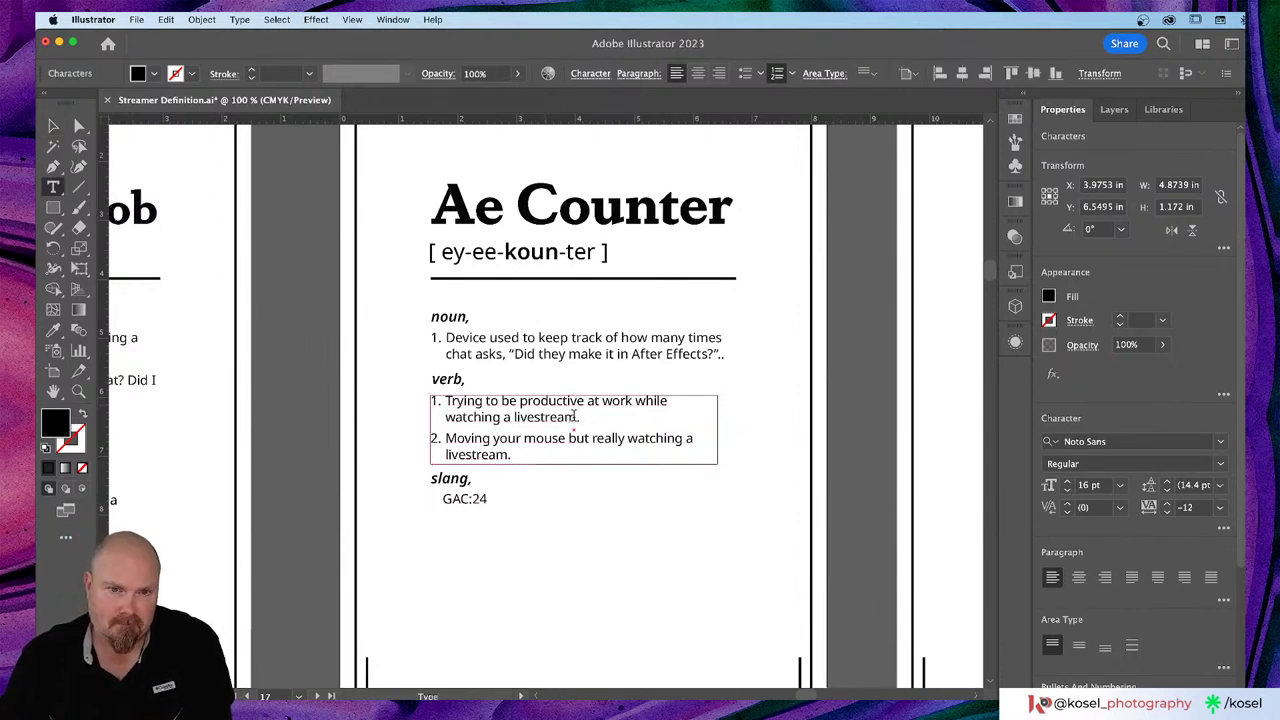
left_click_drag(577, 417, 440, 400)
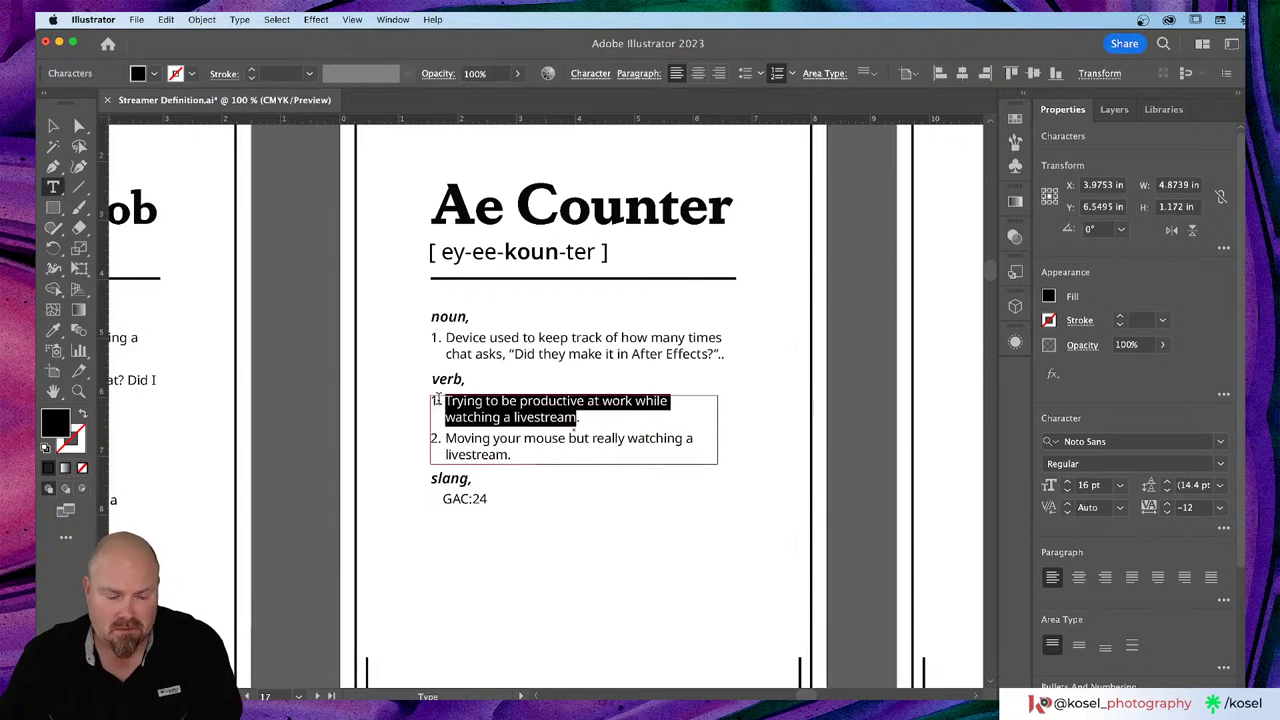
type("Anno")
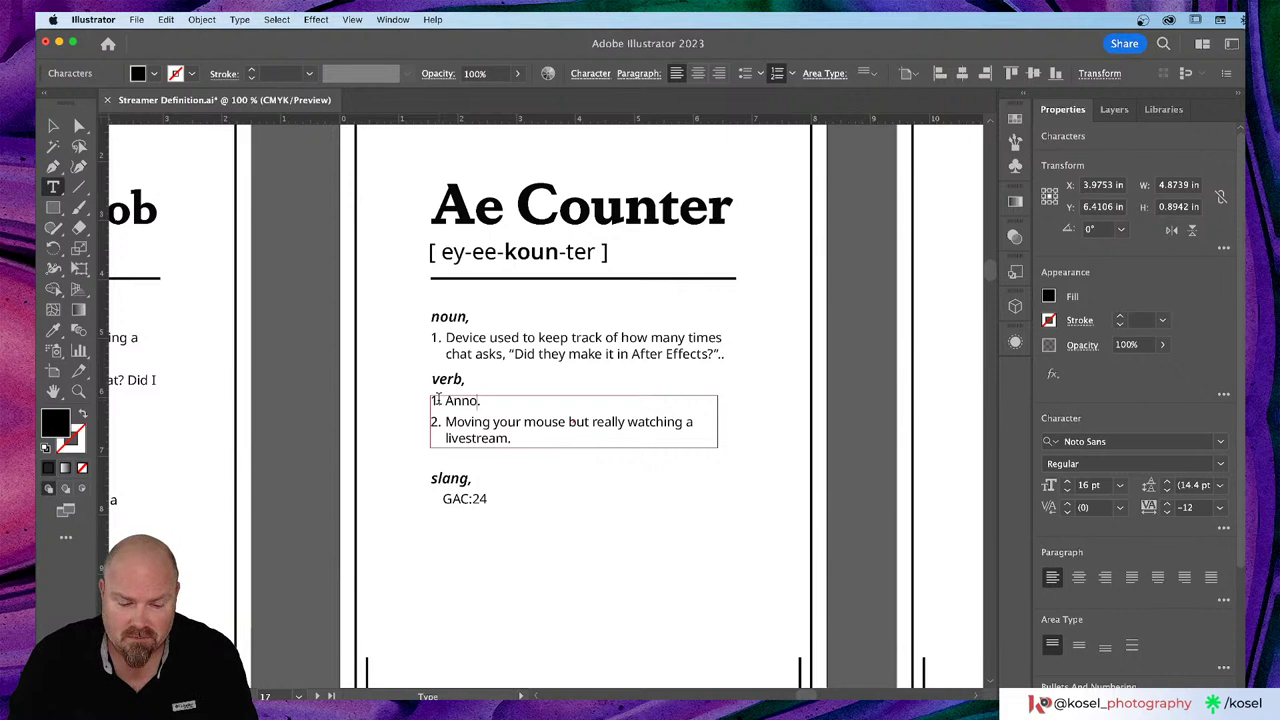
type("ying")
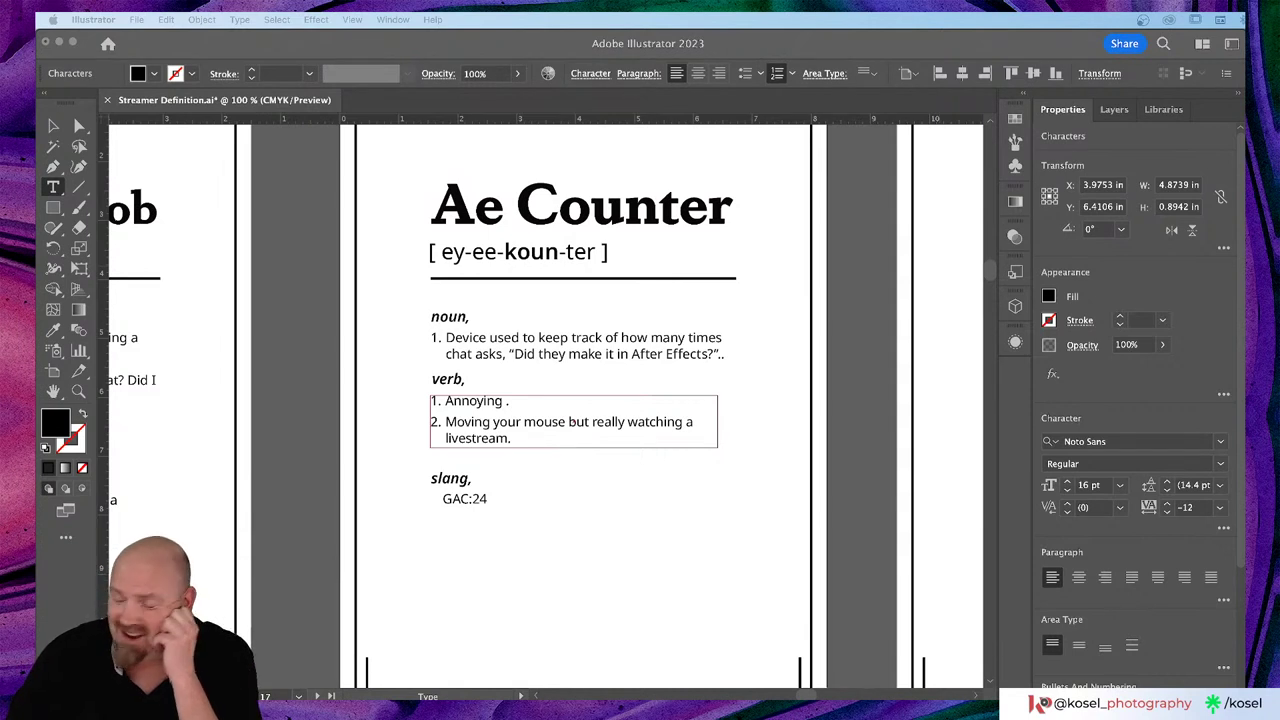
left_click(505, 406)
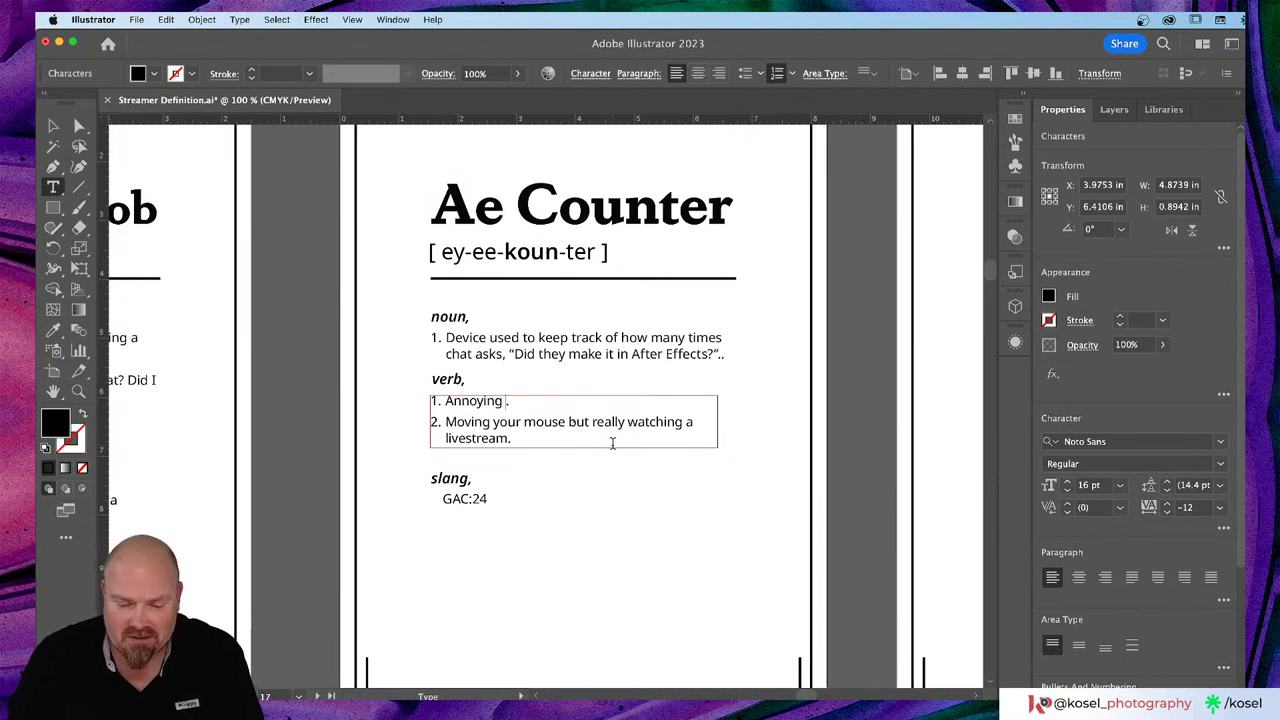
type("a host")
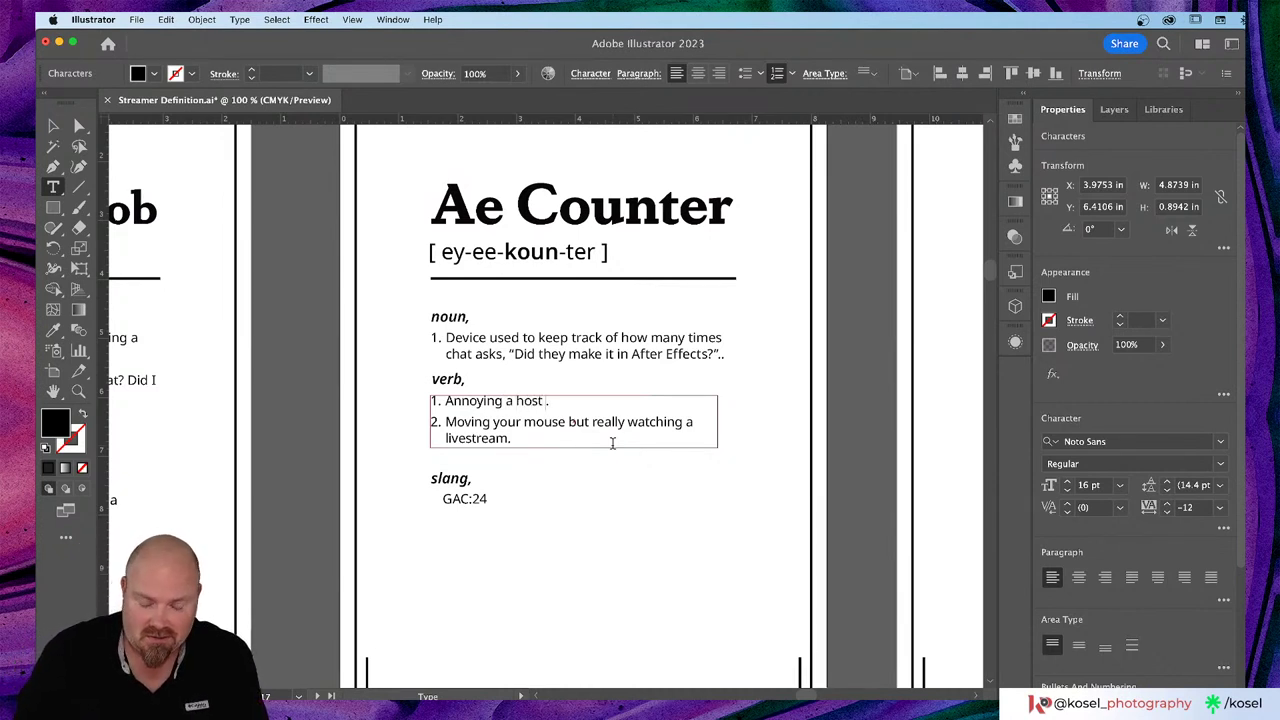
type("on a livestrea.")
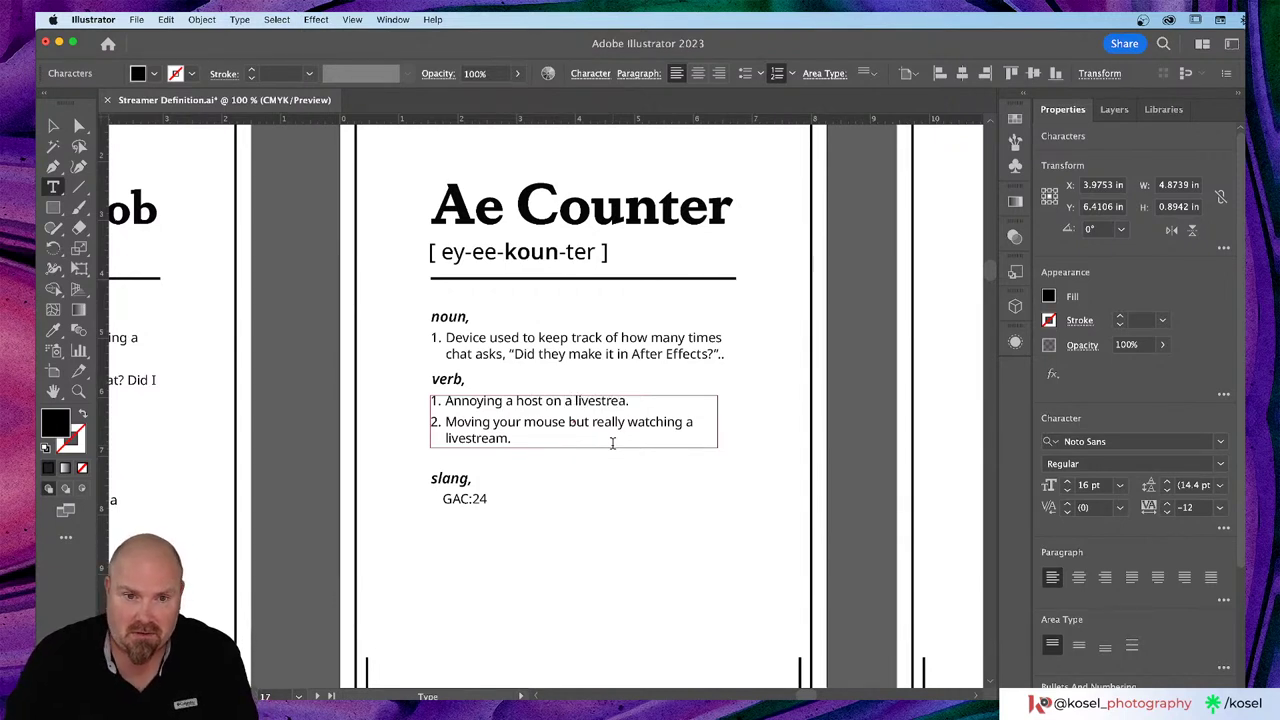
type("m")
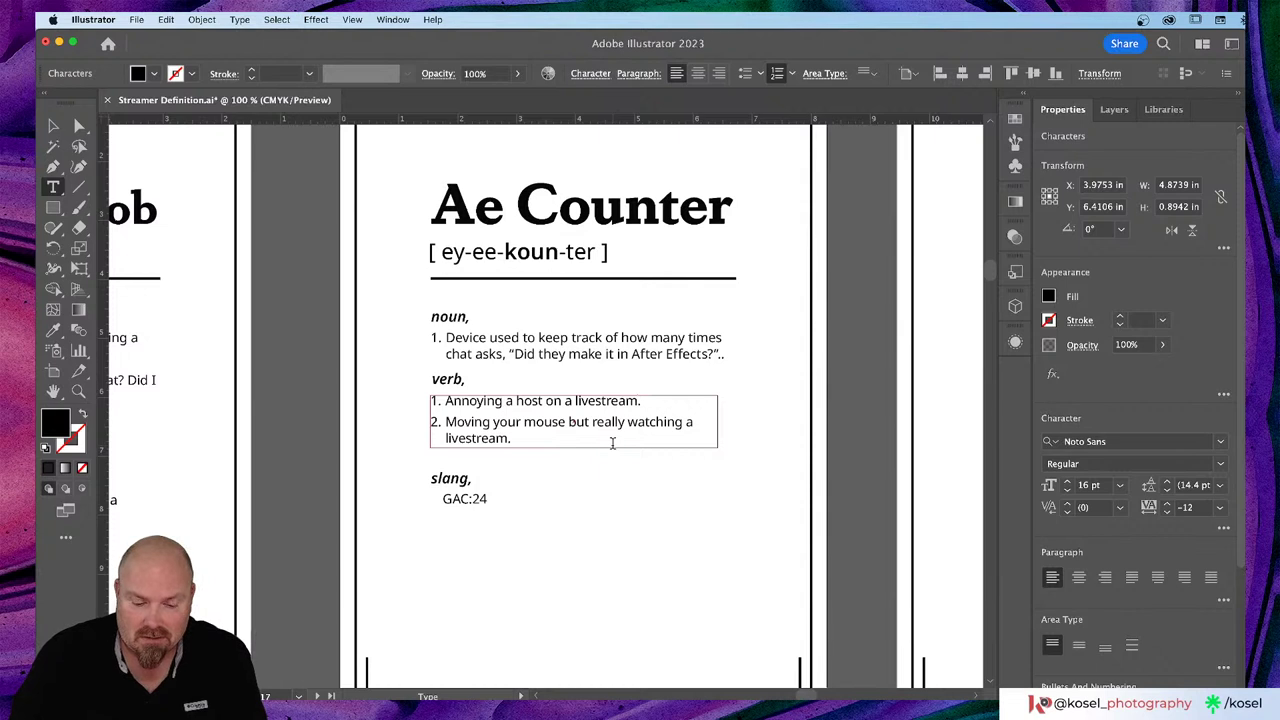
Step: Extend the first verb definition with ", talking about After Effects when the subject is any other app other than After Effects."
type(", tal")
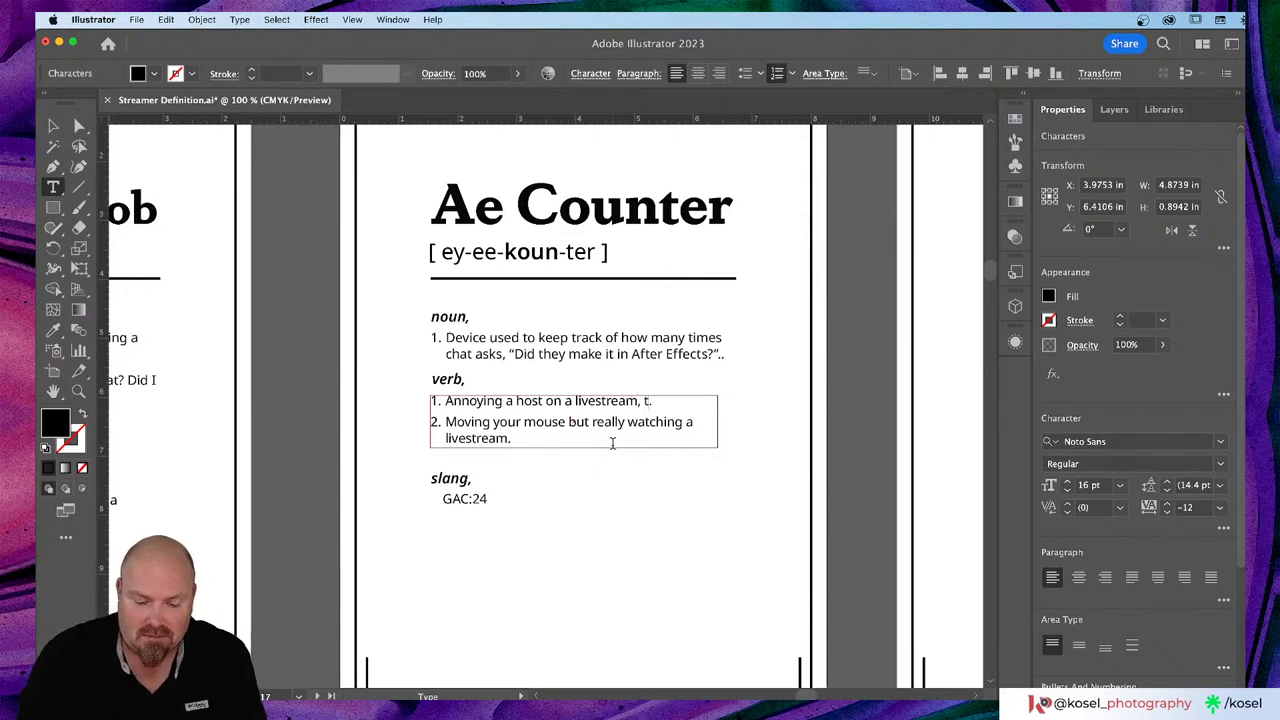
type("king ab")
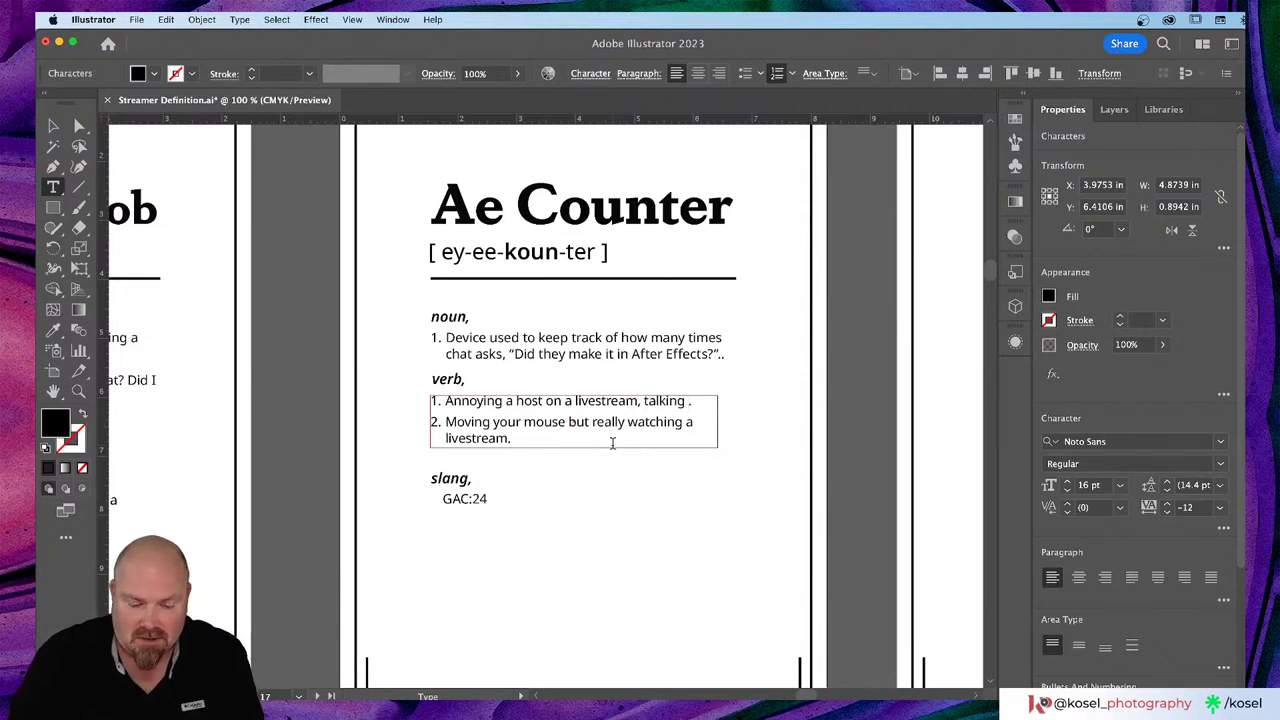
type("out Aft")
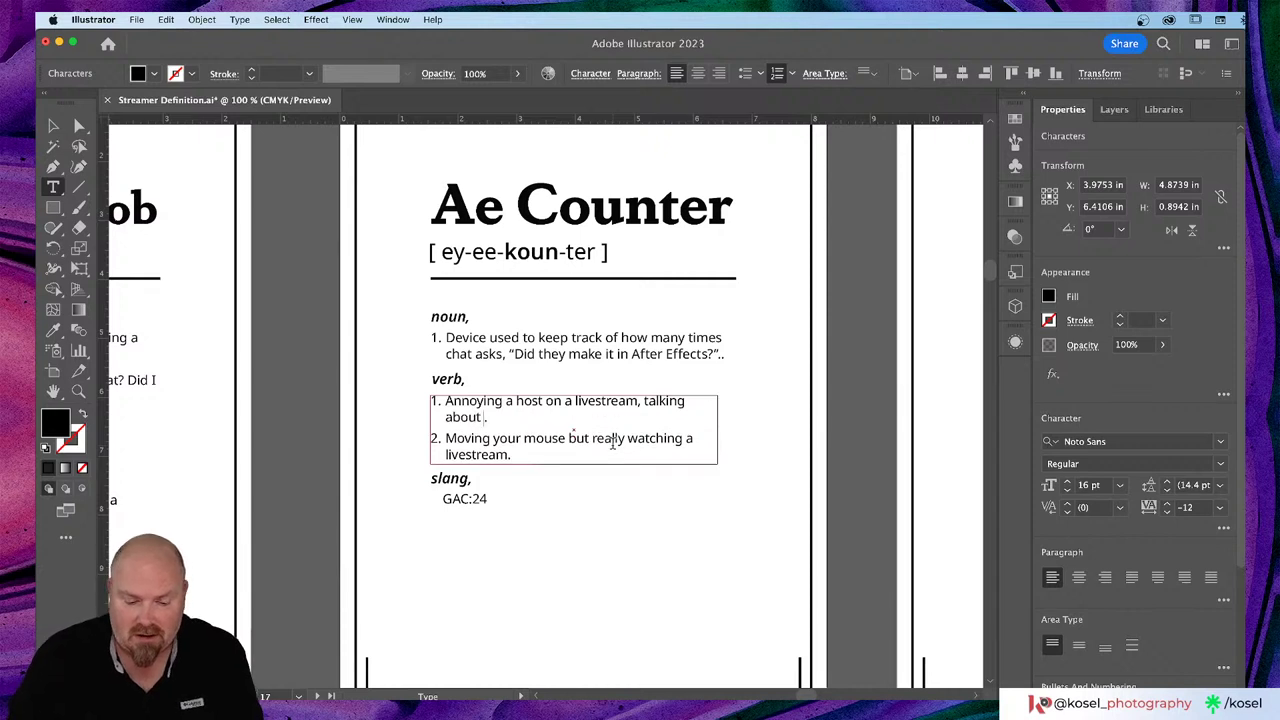
type("er ")
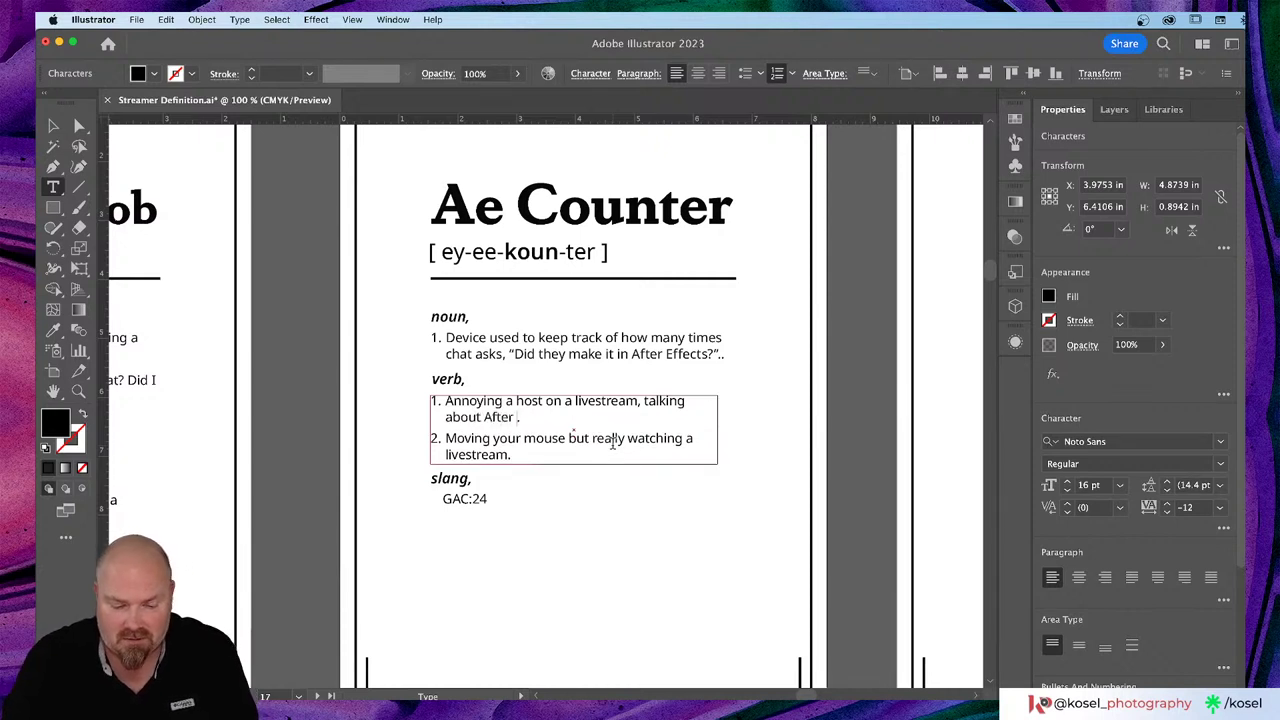
type("Effects")
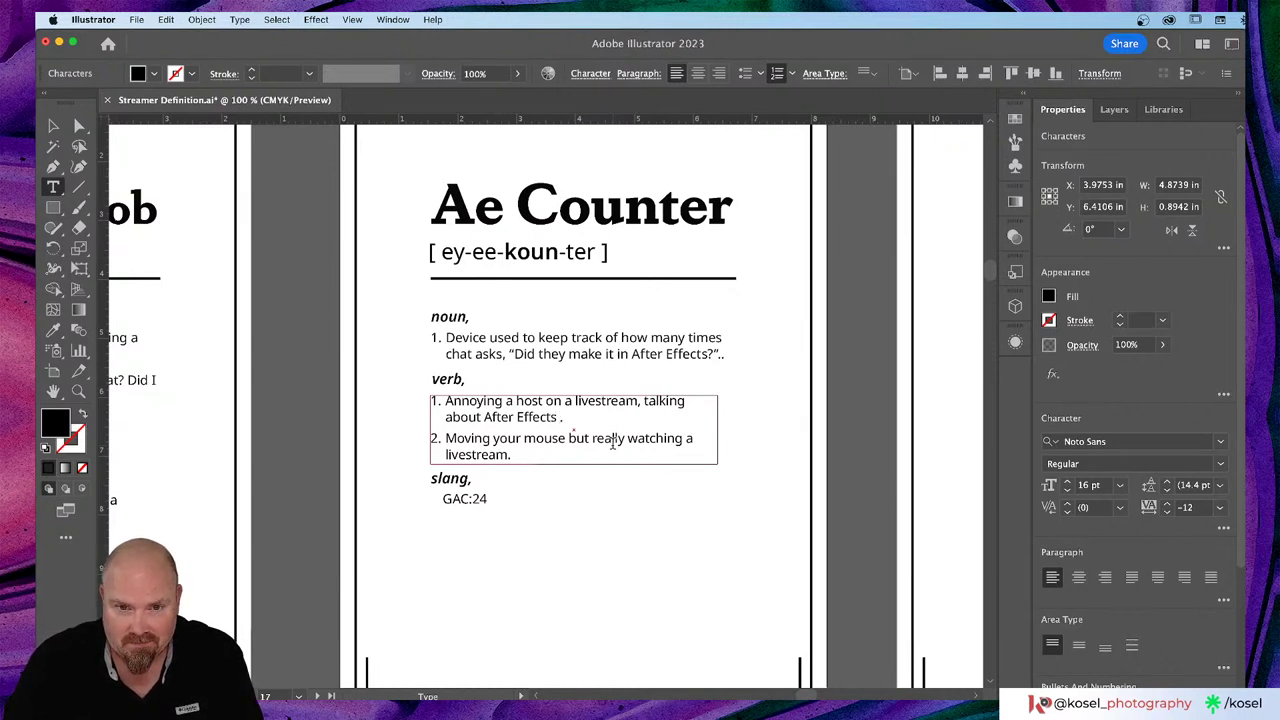
type("when")
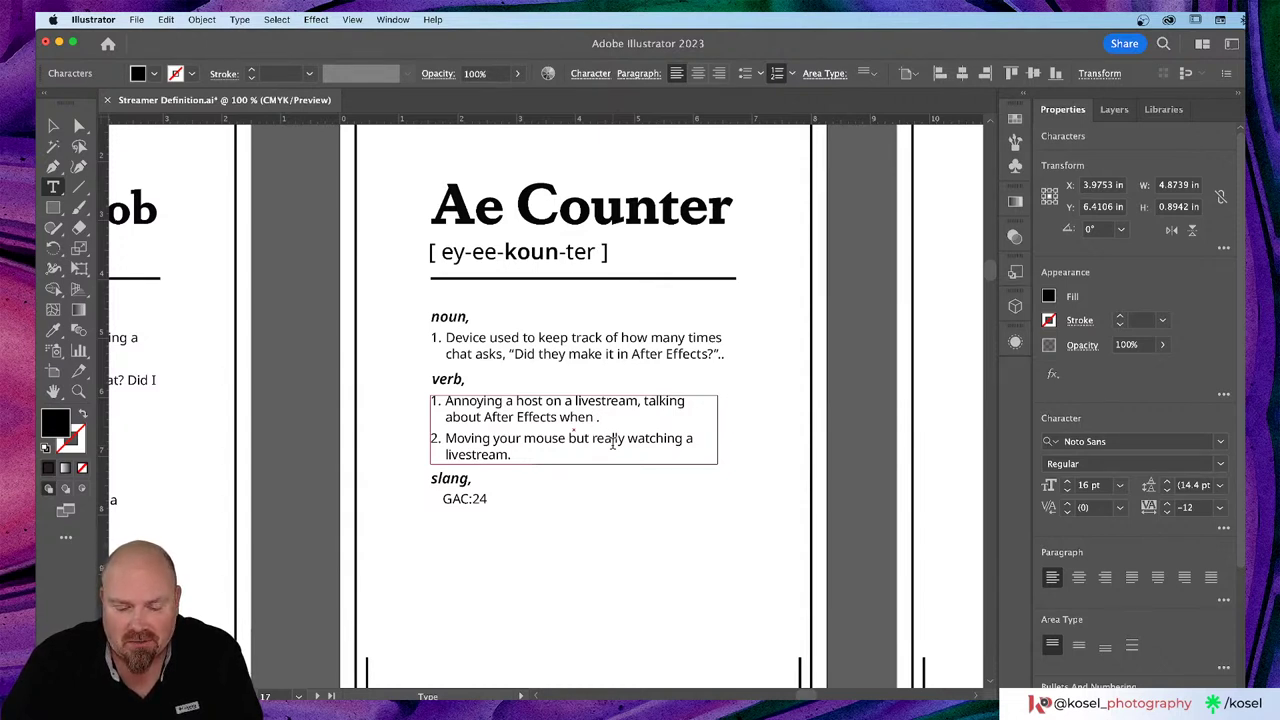
type("he subj")
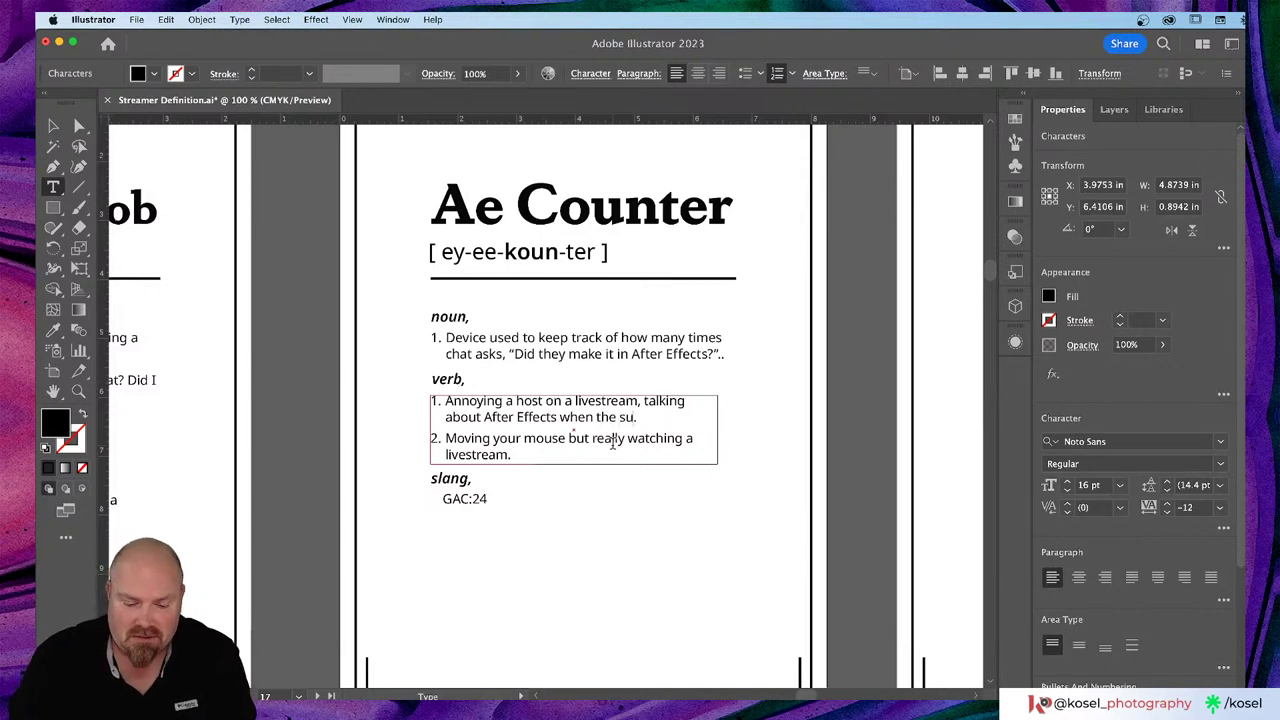
type("ect")
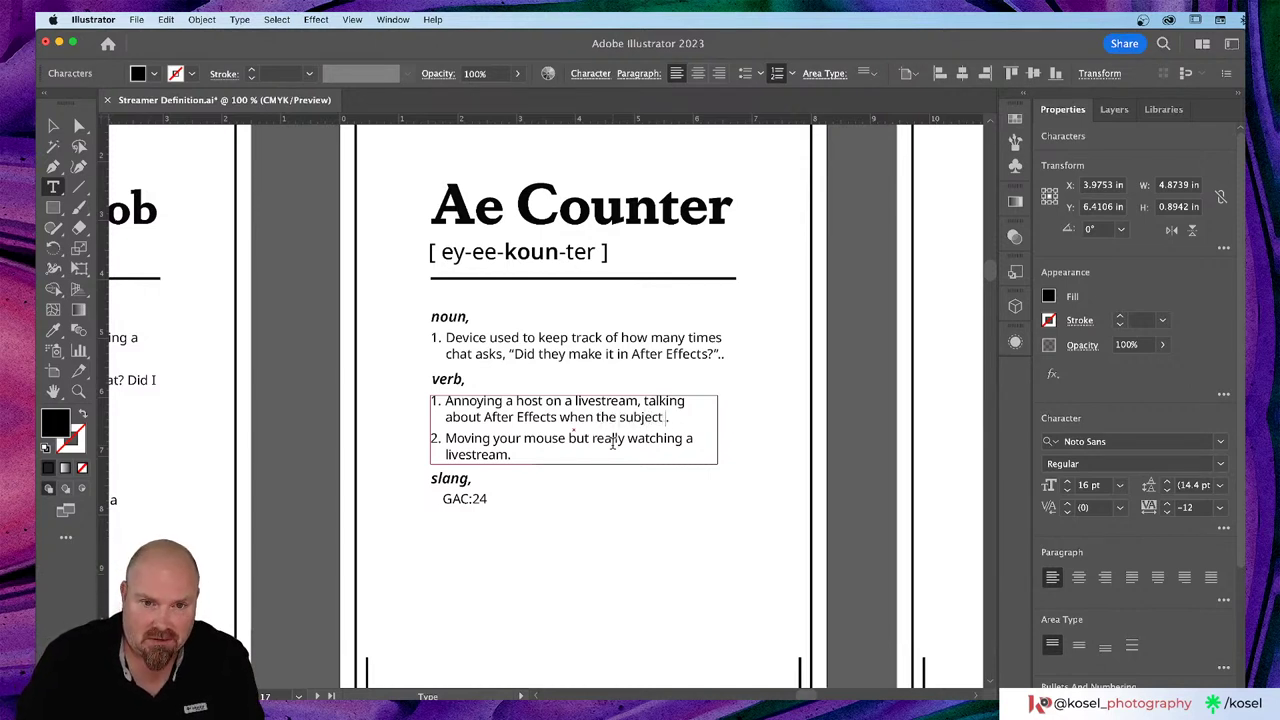
type(" is any")
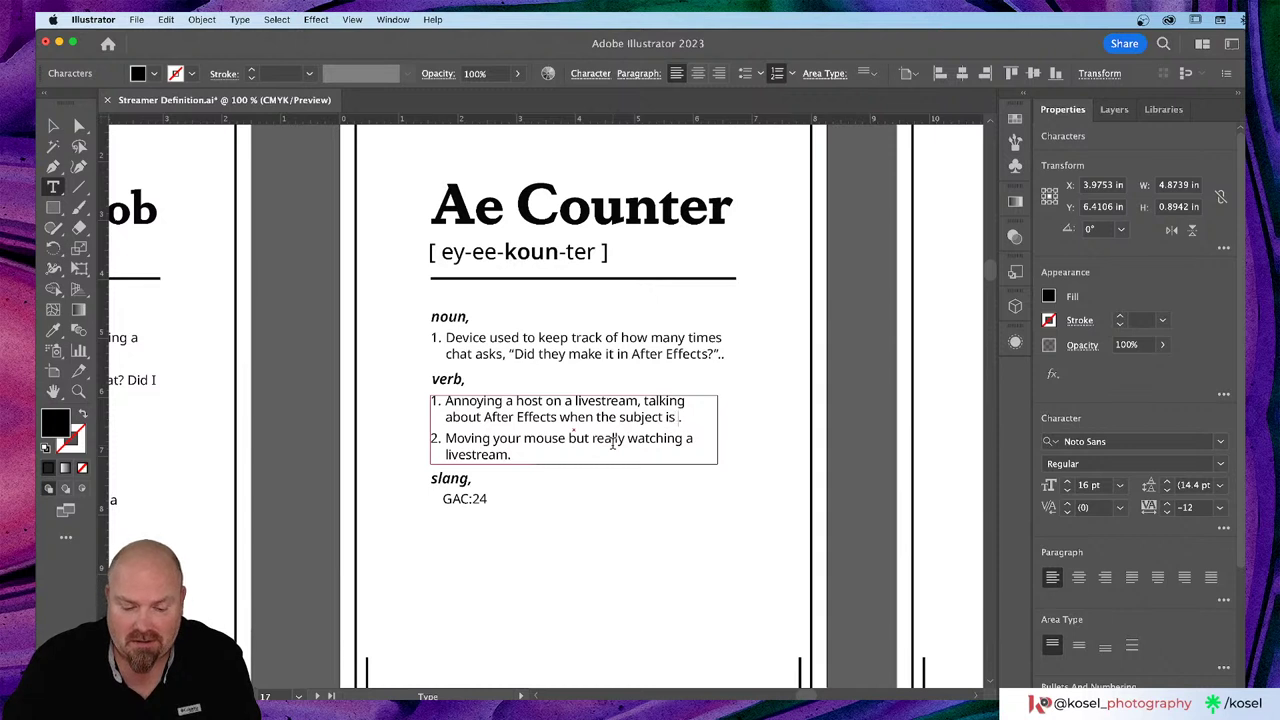
type(" other app")
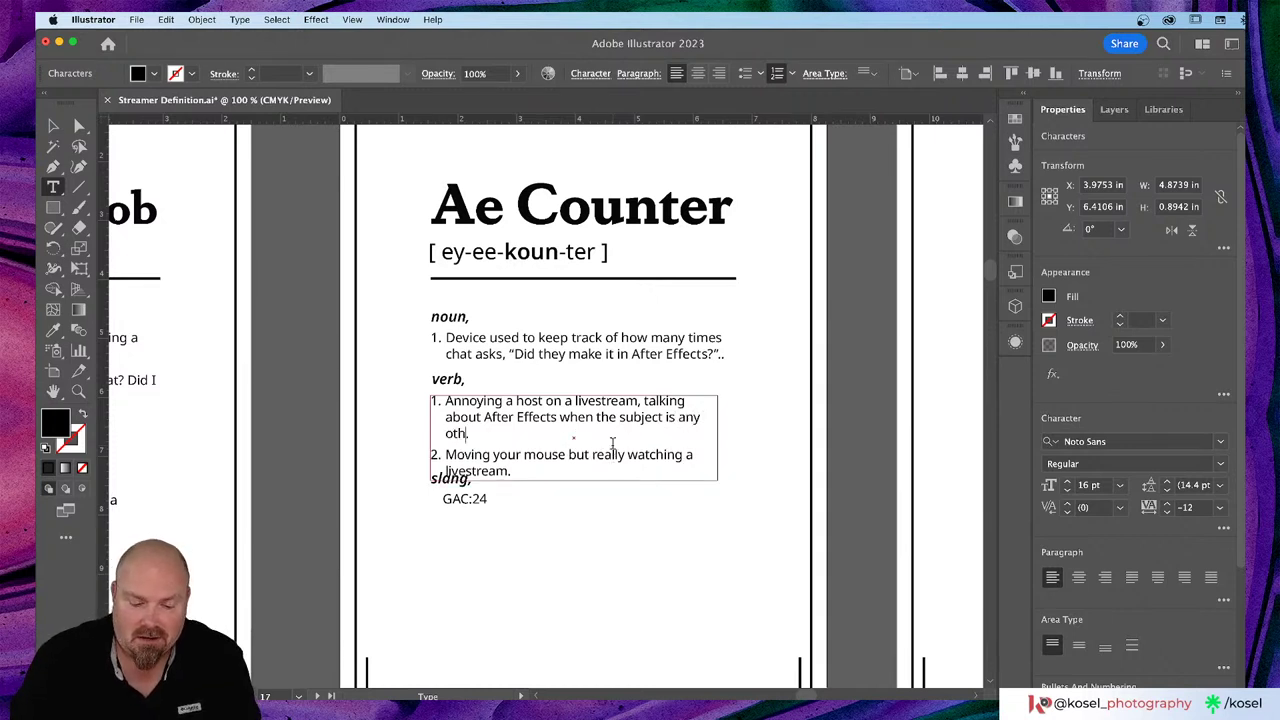
type(" other th")
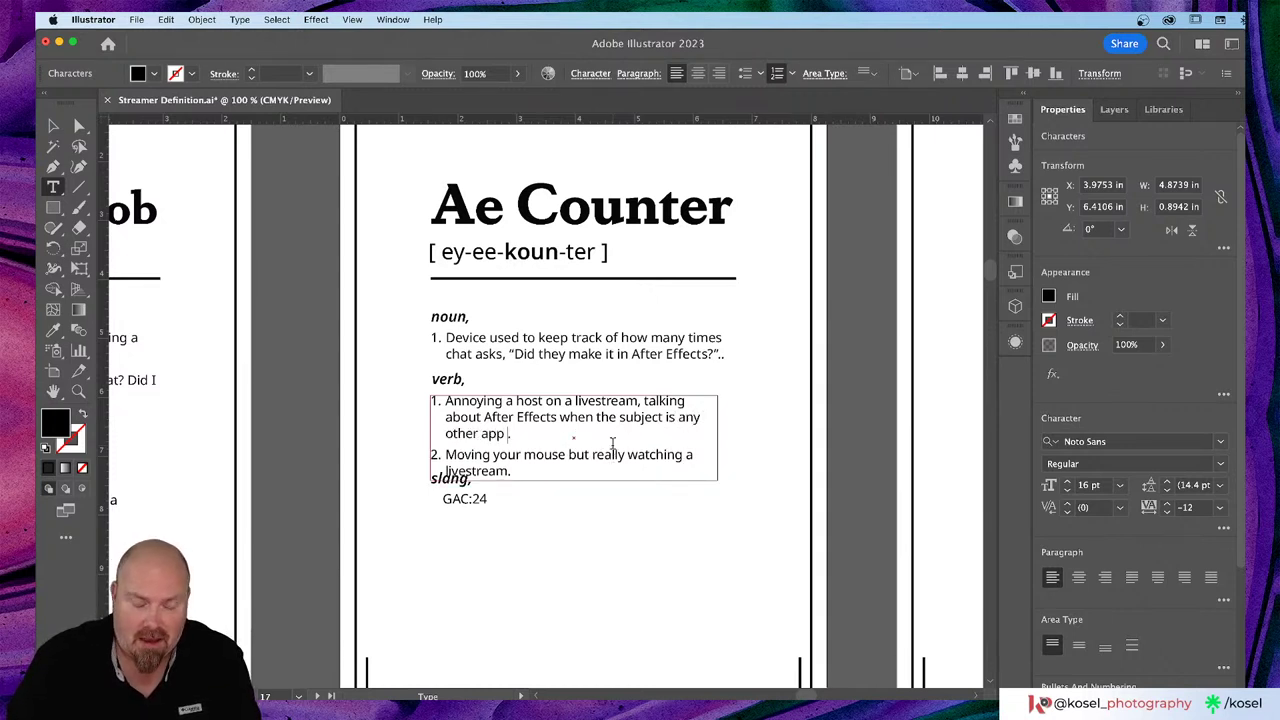
type("an")
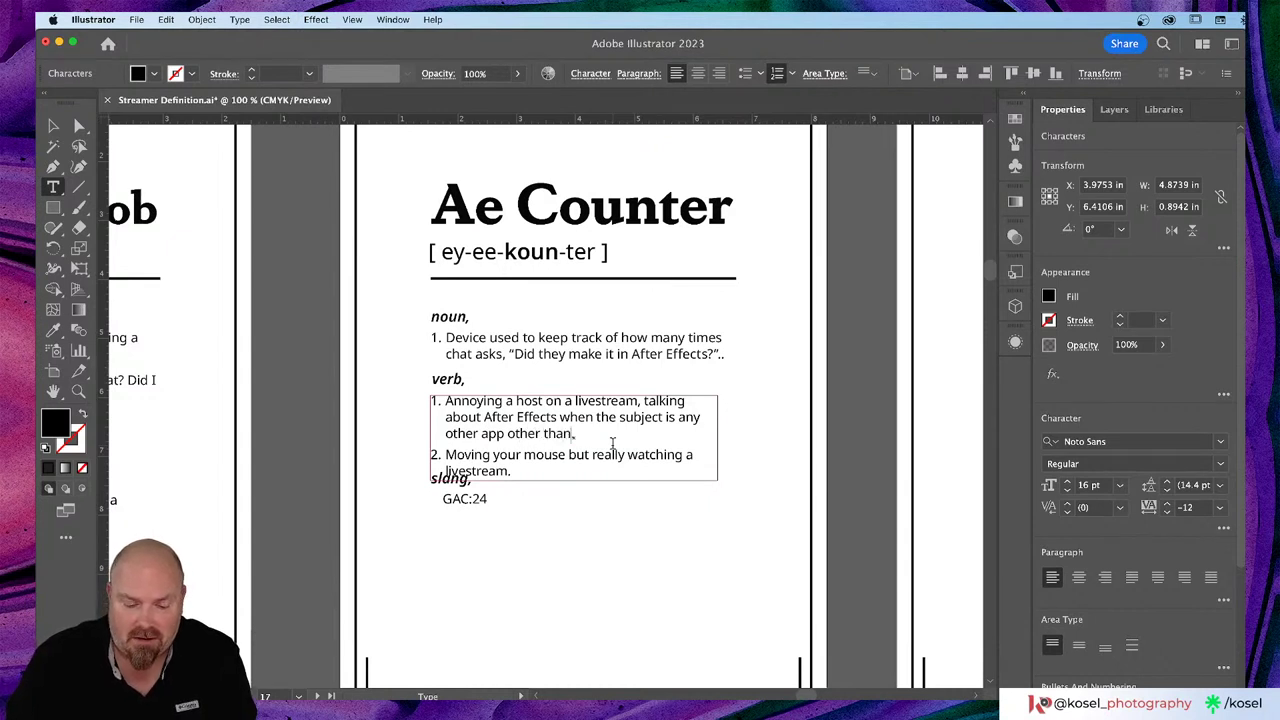
type(" After Ef")
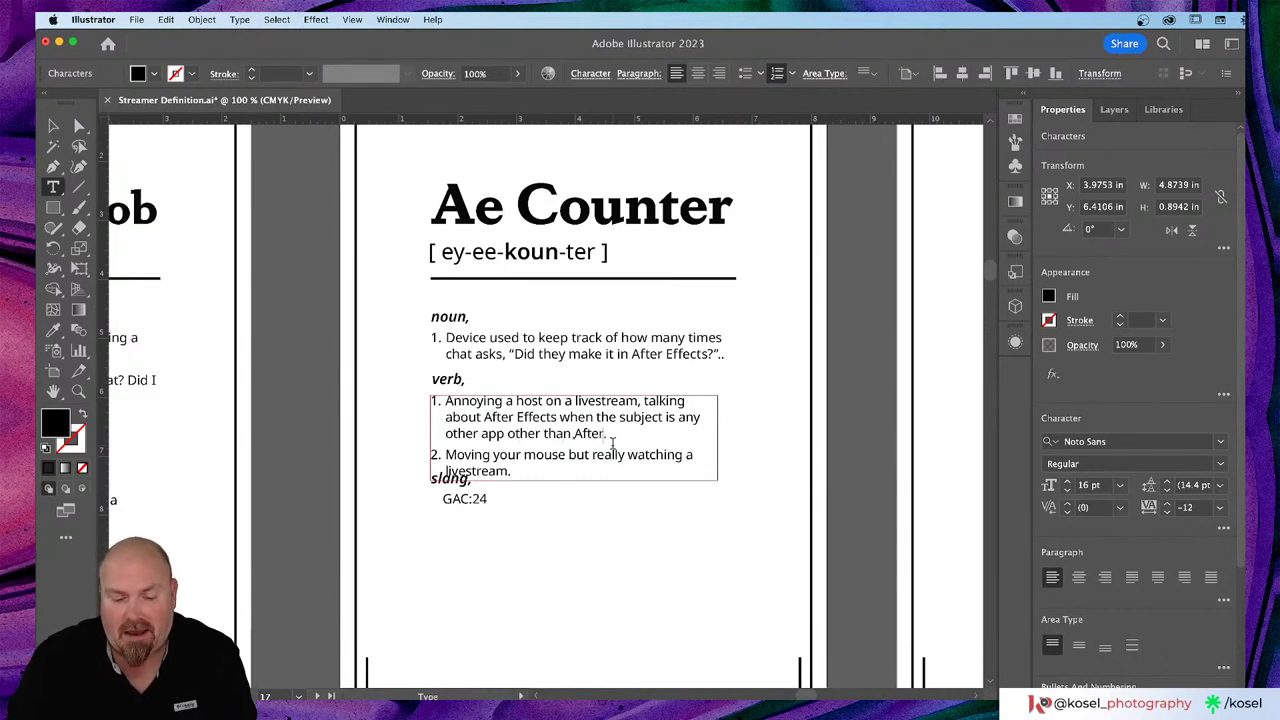
type("fect")
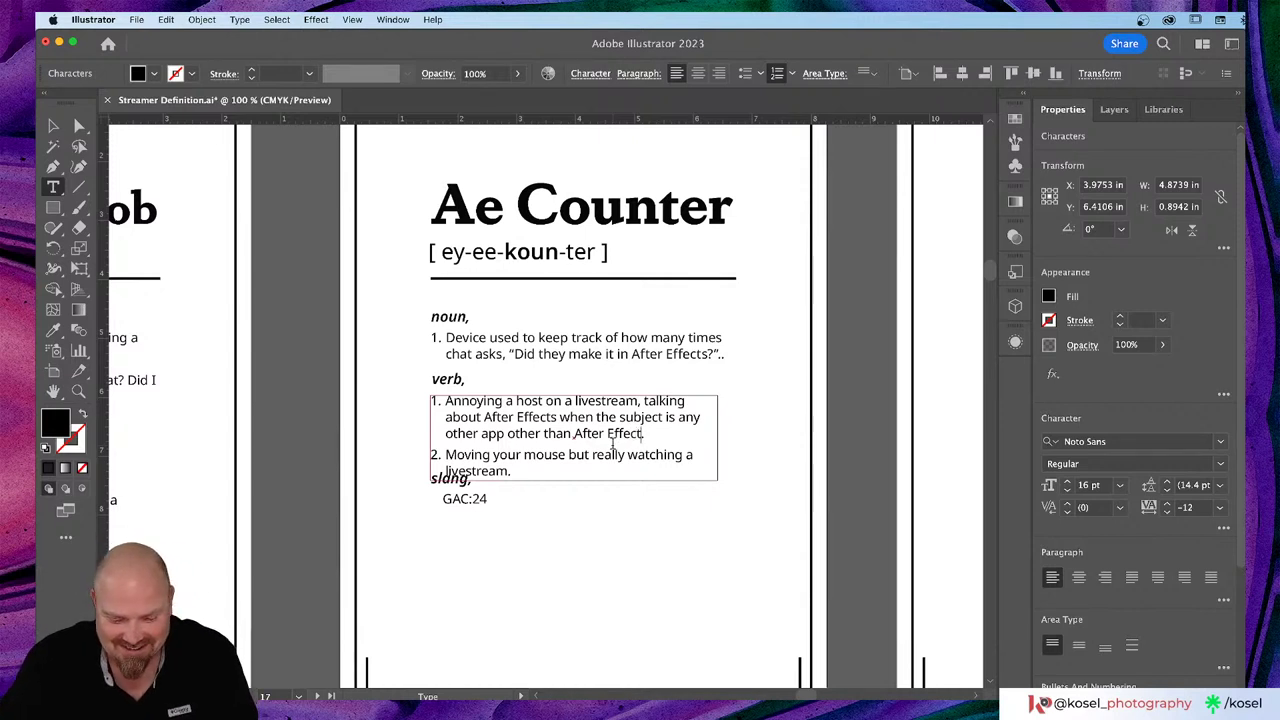
type("s.")
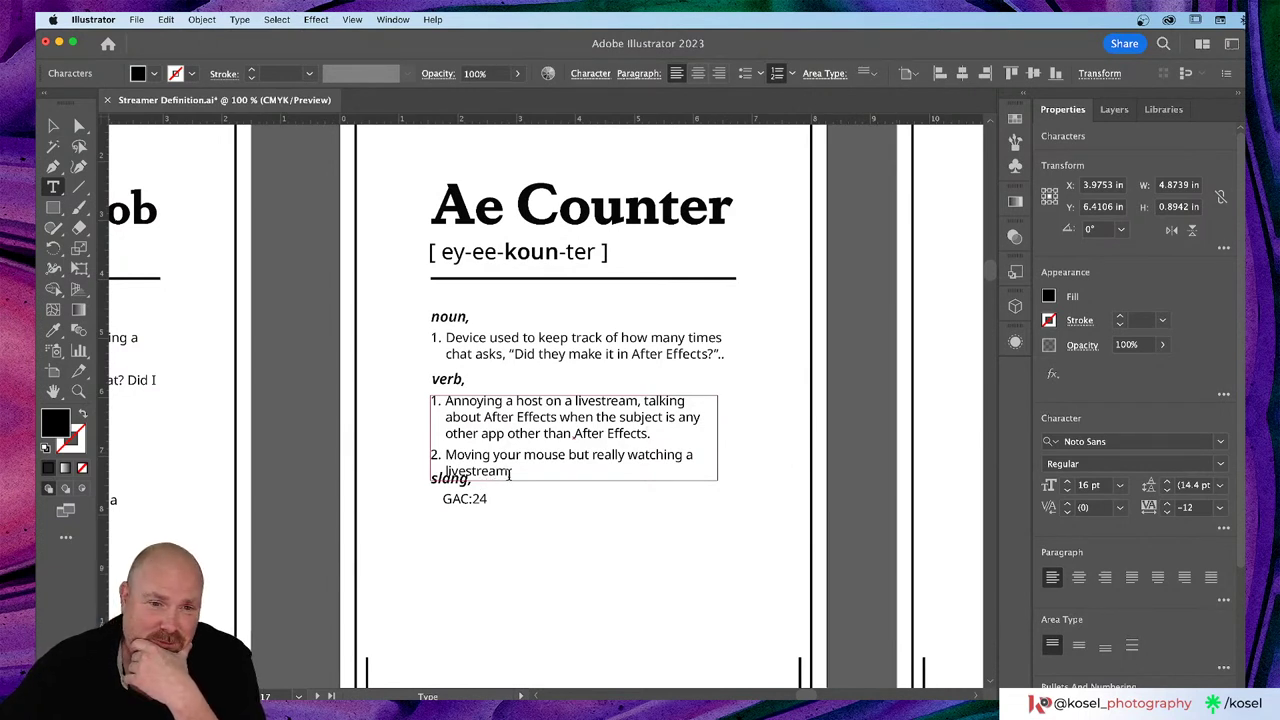
Step: Delete the second verb definition, "Moving your mouse but really watching a livestream.", and finish editing the text
left_click_drag(511, 472, 417, 455)
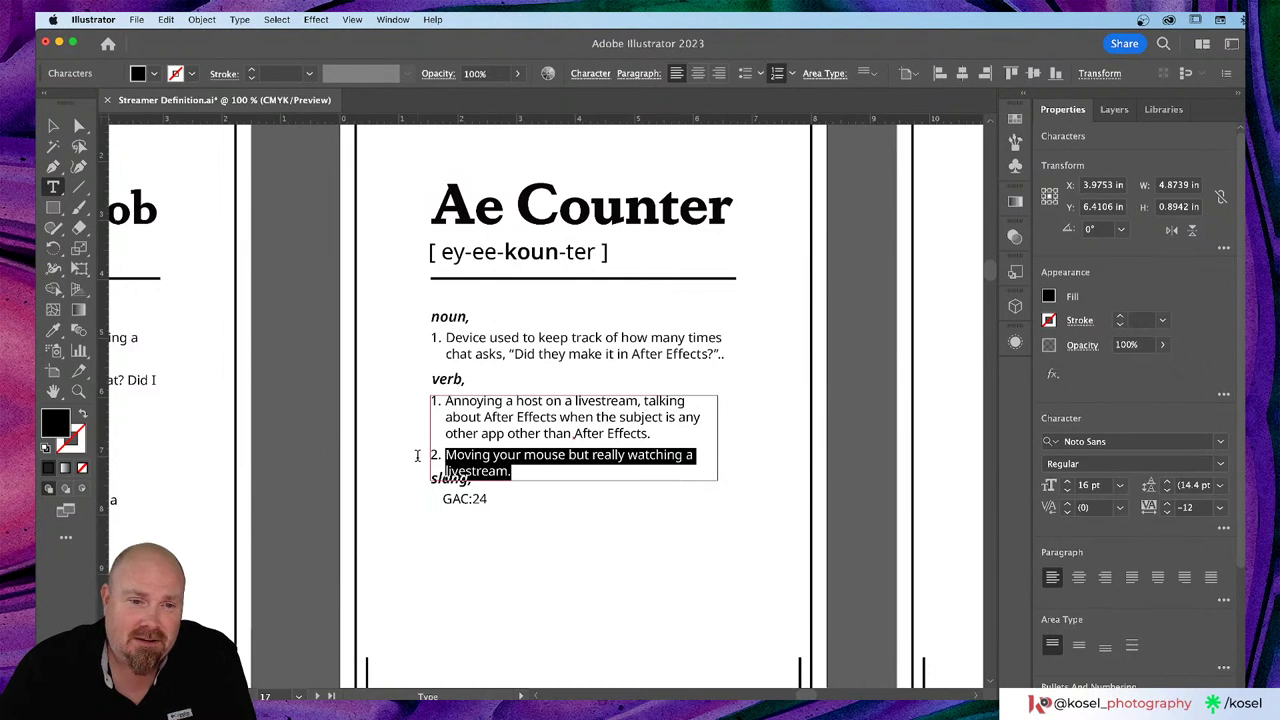
key("BackSpace")
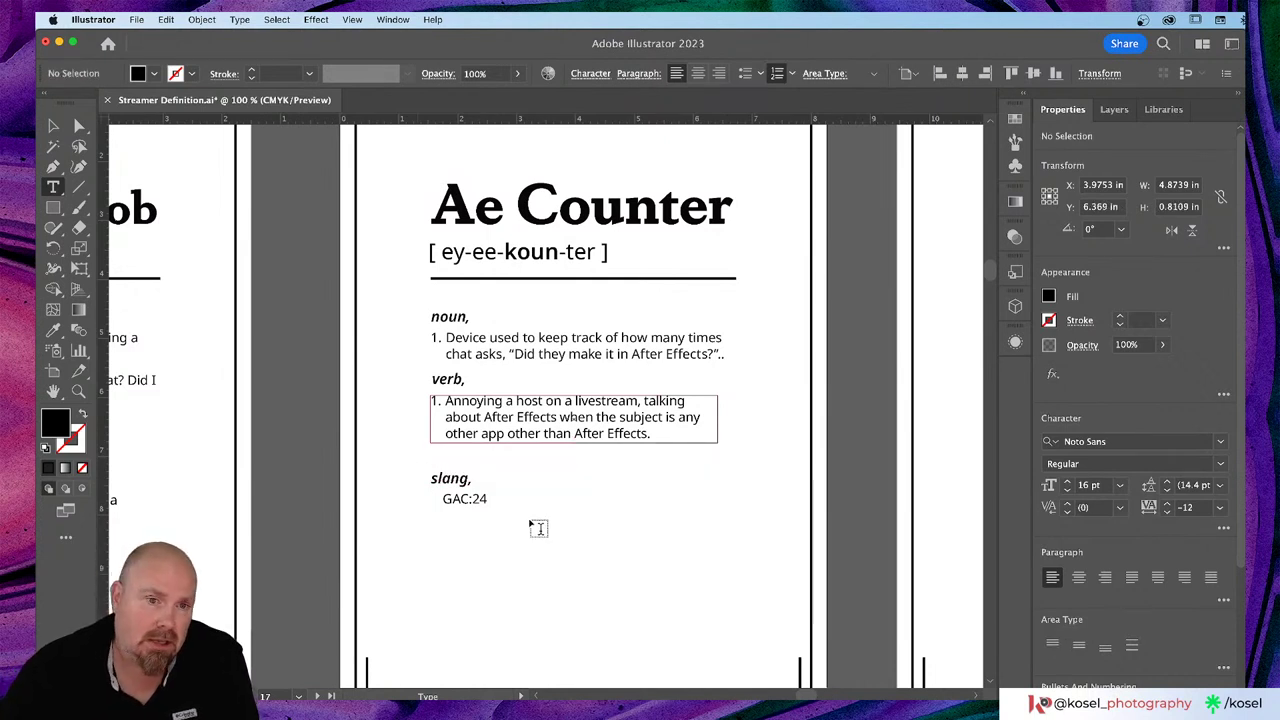
key("Escape")
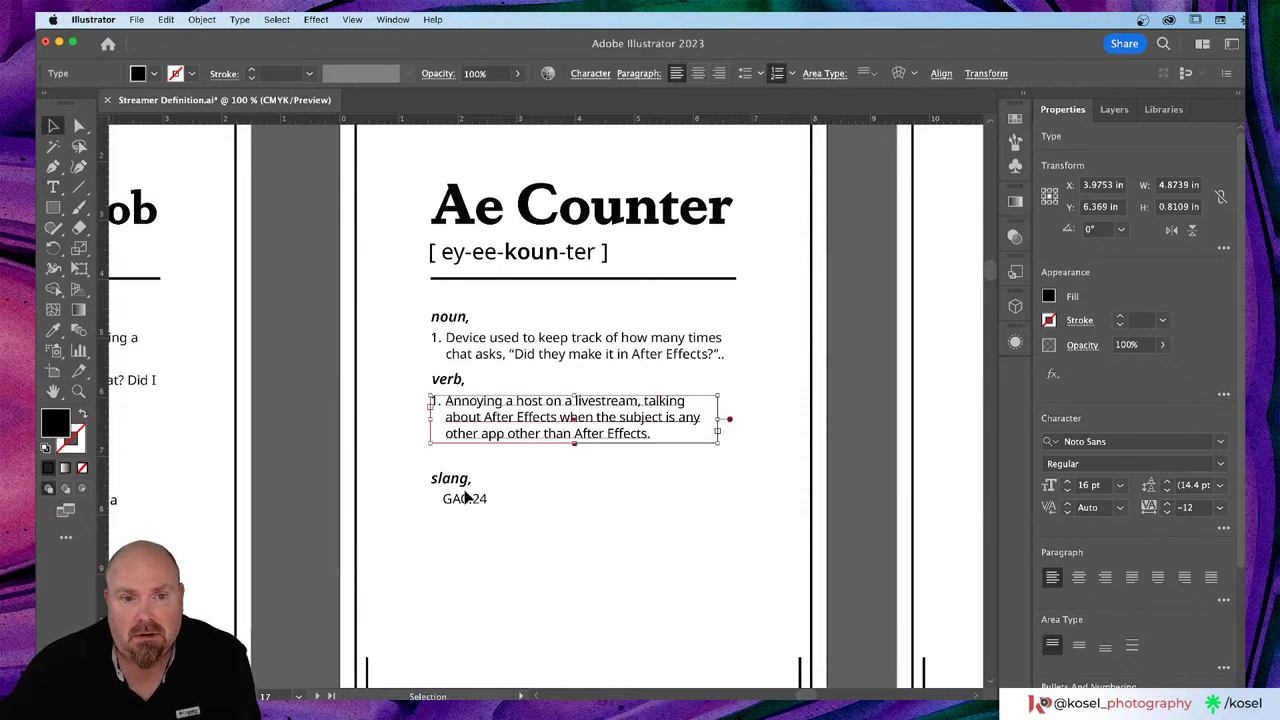
Step: Move the "slang," heading together with its "GAC:24" text up to sit closer below the verb definition
left_click(449, 506)
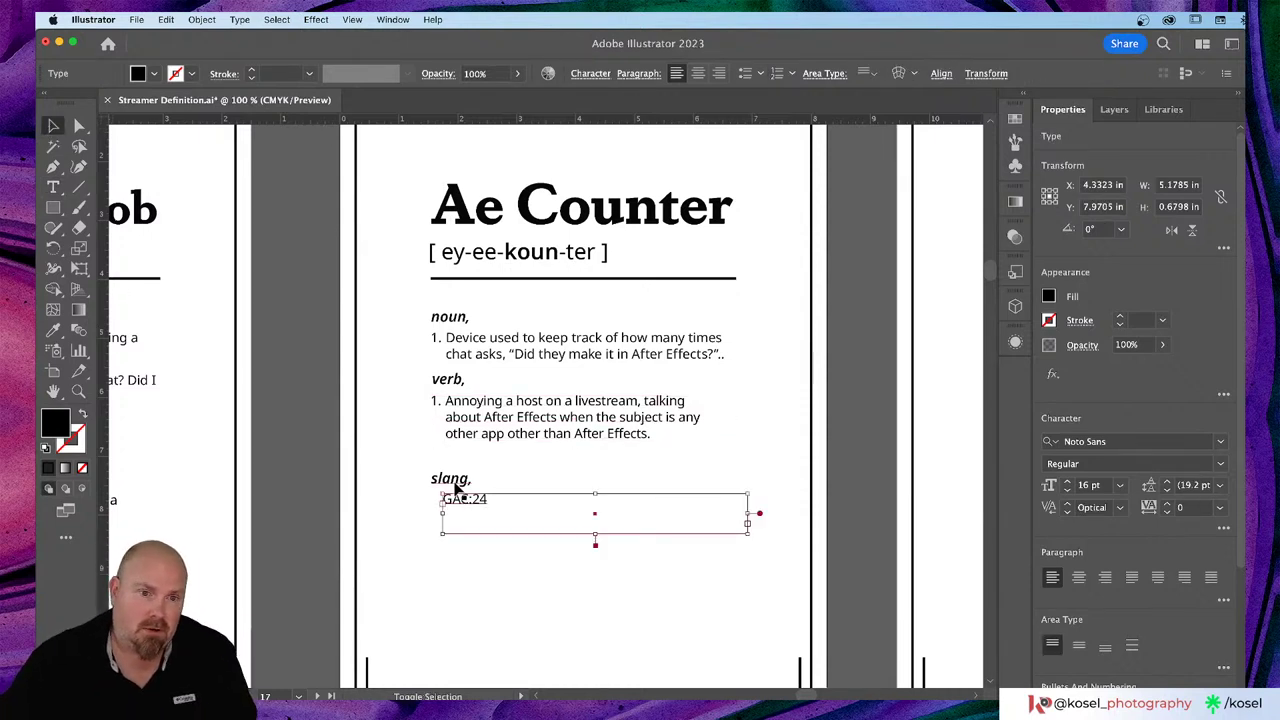
left_click(456, 483, "shift")
left_click_drag(456, 483, 457, 470)
left_click(418, 575)
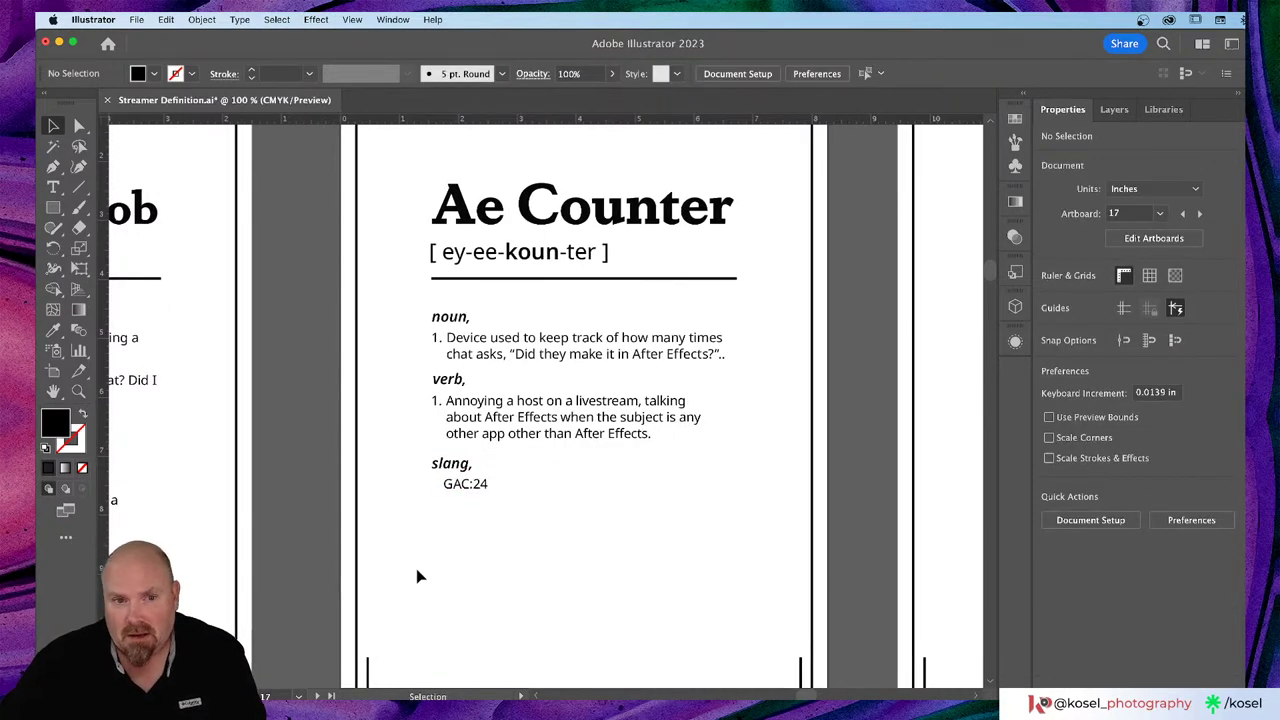
Step: Select the text of the first noun definition on the neighbouring Hummingblob card for editing
scroll(418, 575, "left", 2)
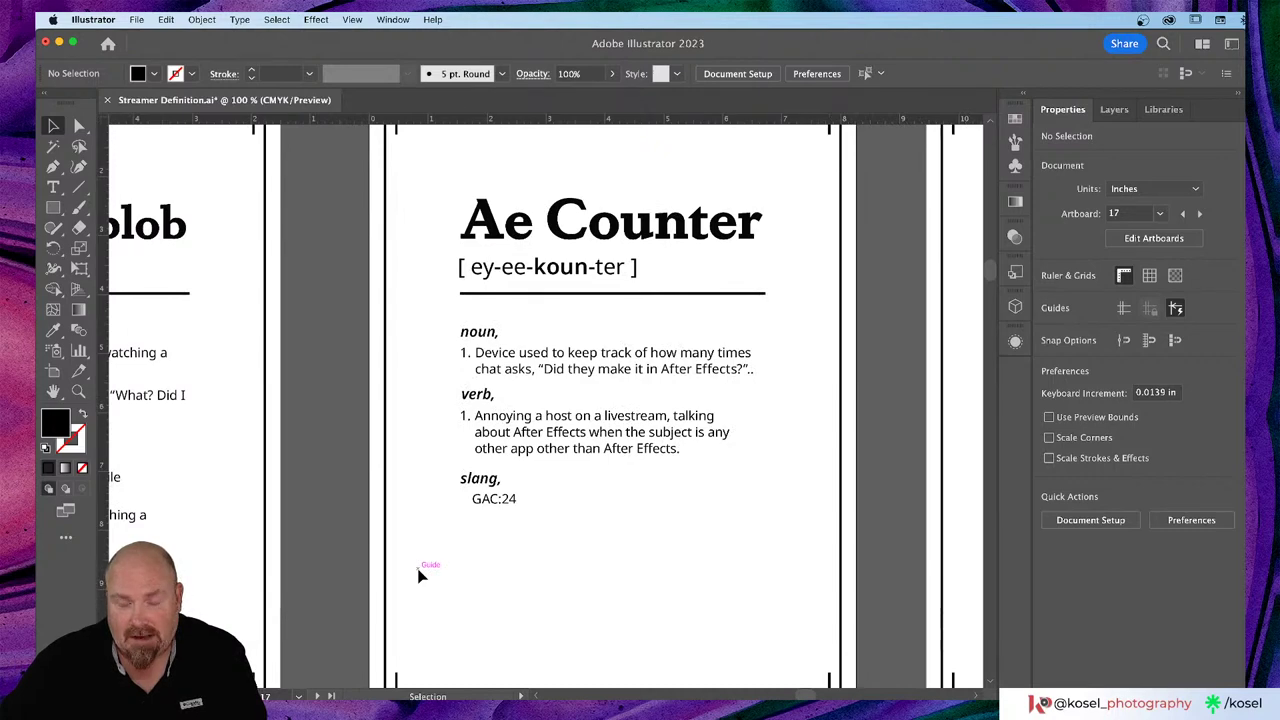
scroll(420, 575, "left", 5)
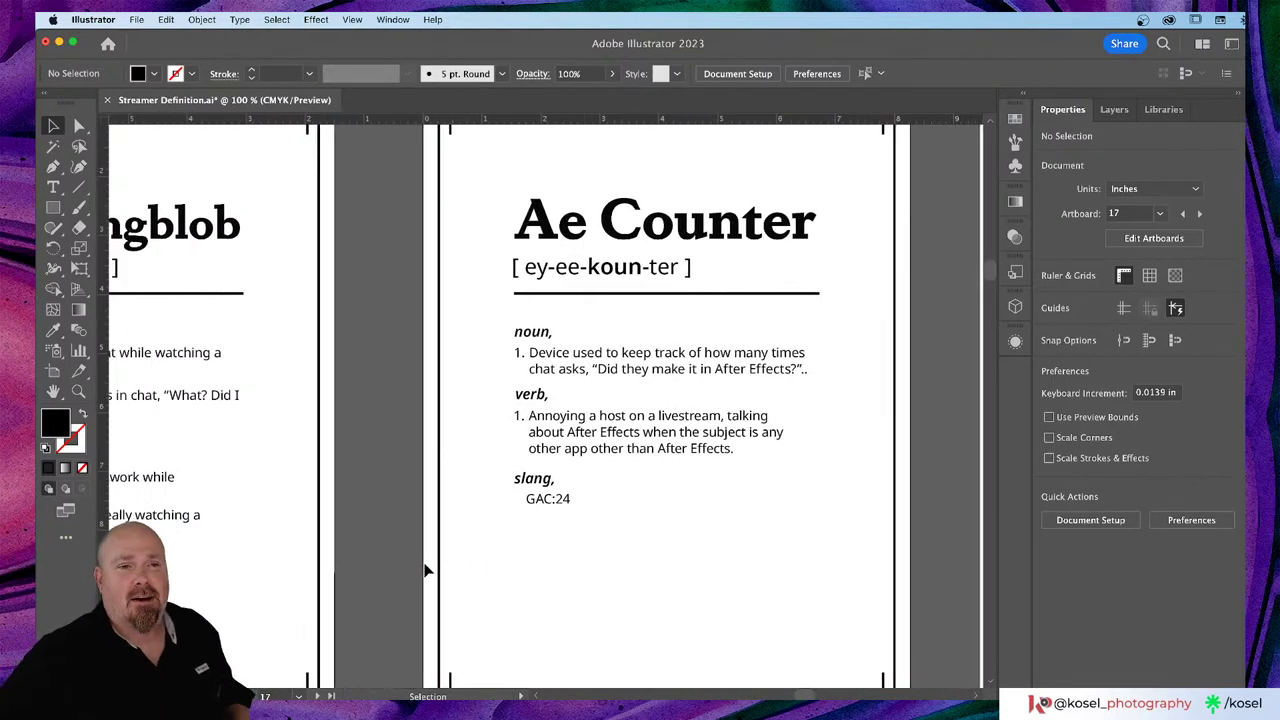
scroll(424, 570, "left", 12)
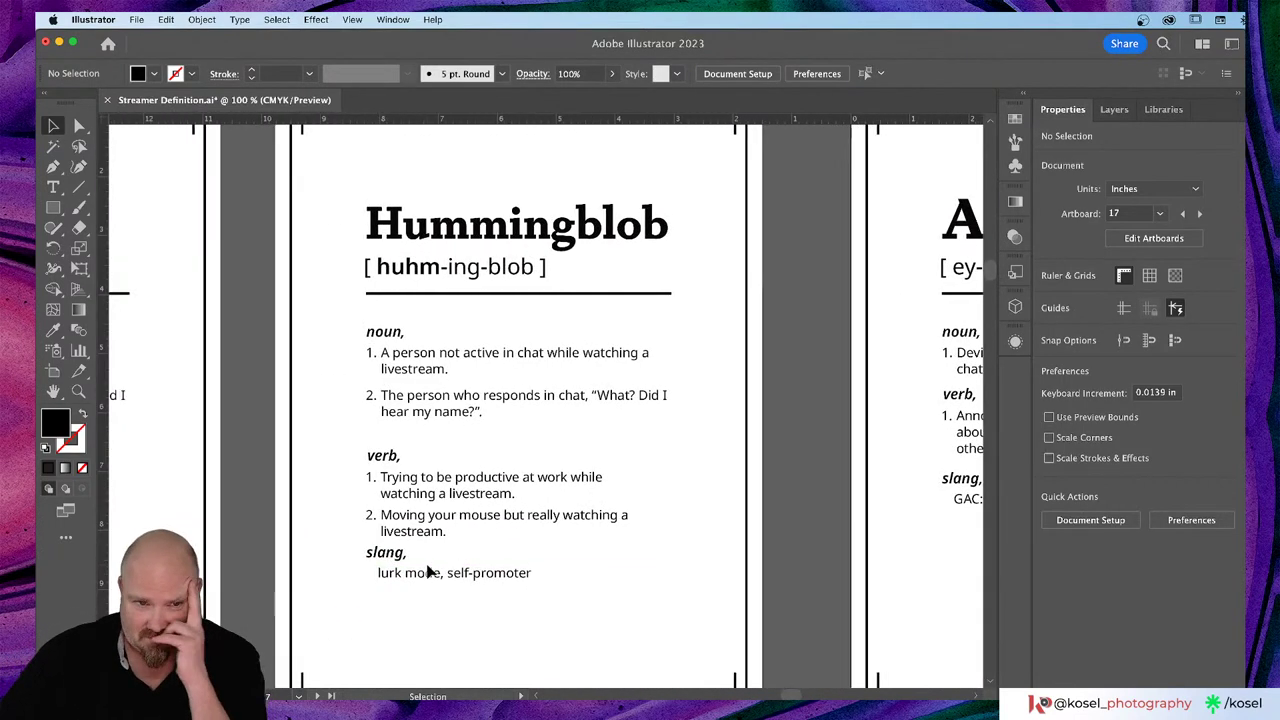
scroll(426, 571, "left", 2)
scroll(428, 571, "down", 3)
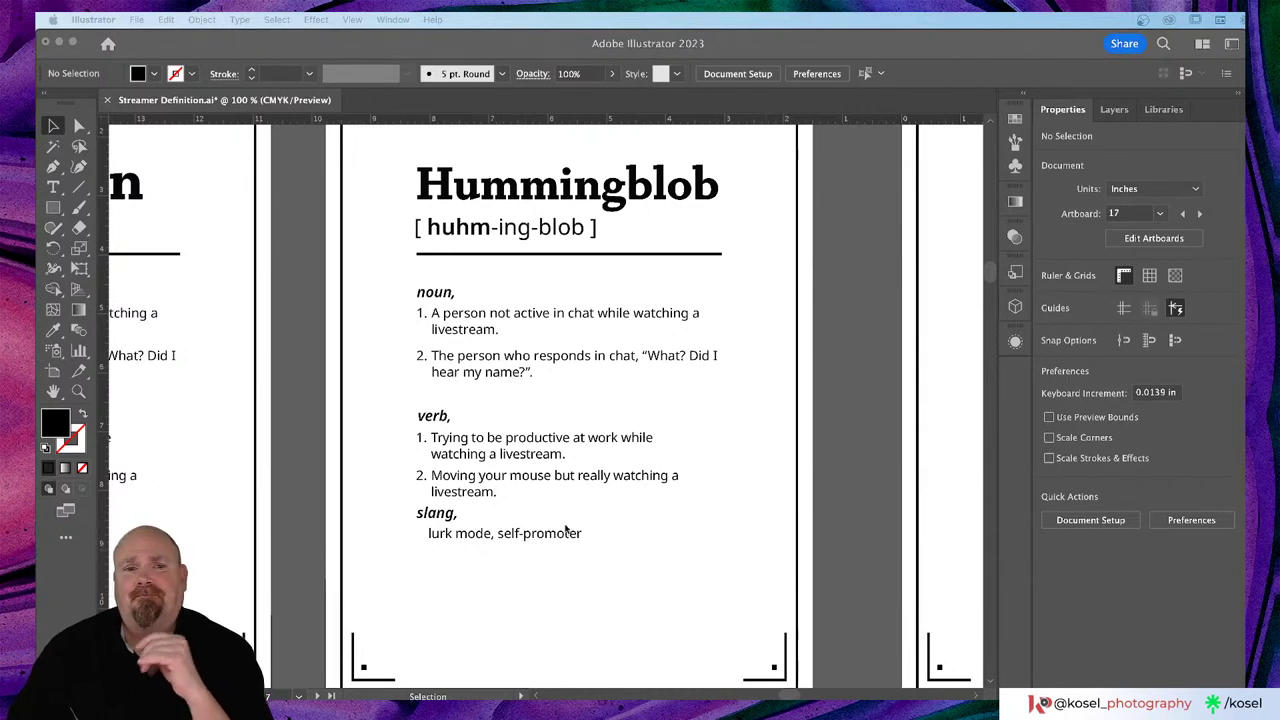
left_click(452, 326)
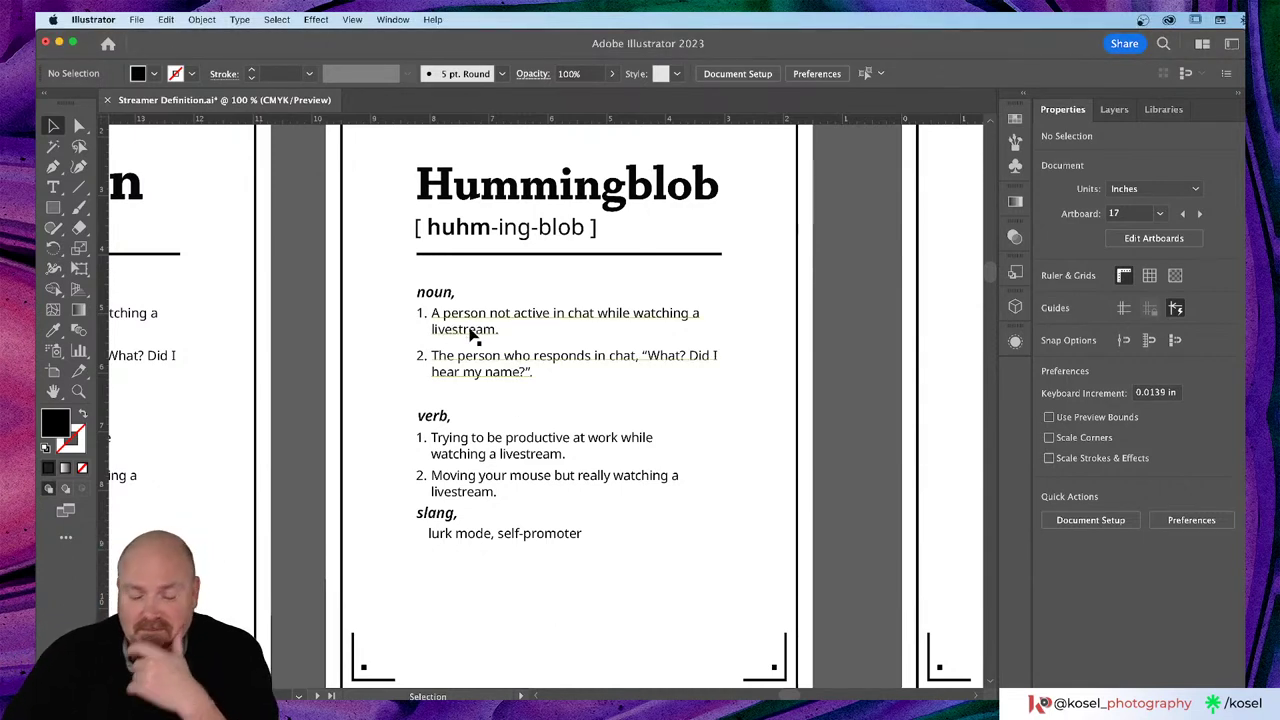
left_click(470, 336)
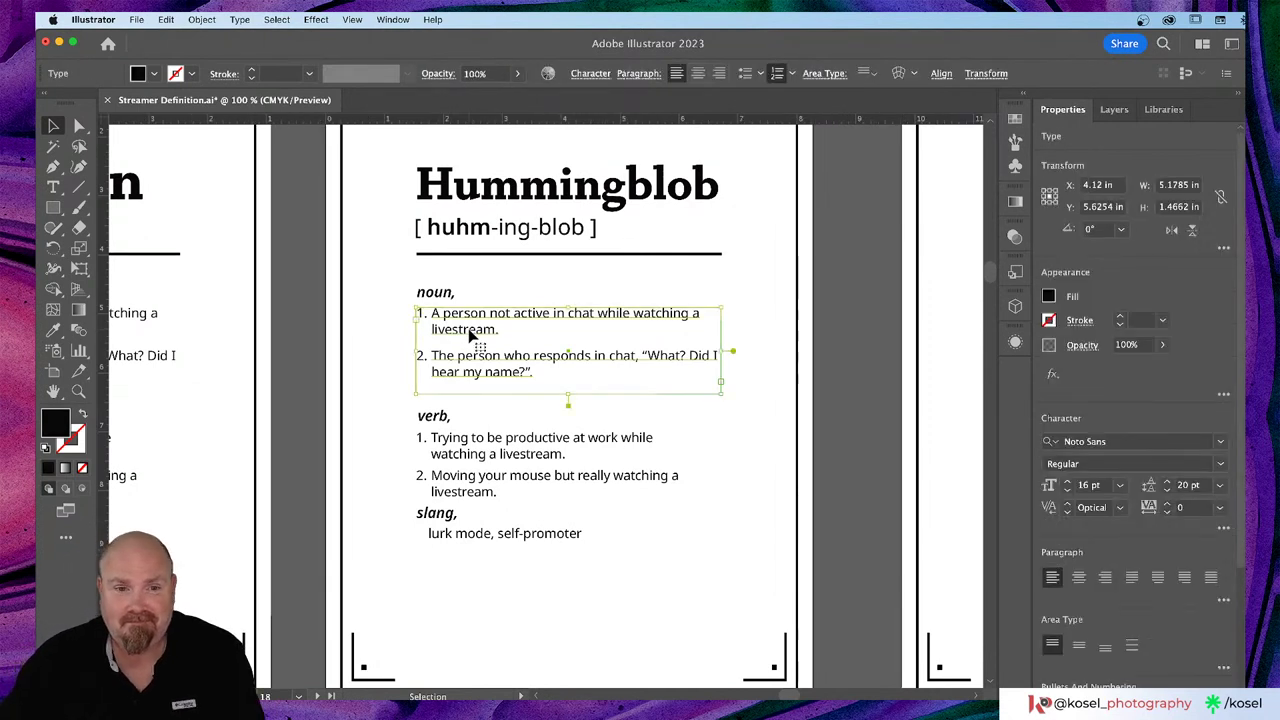
key("t")
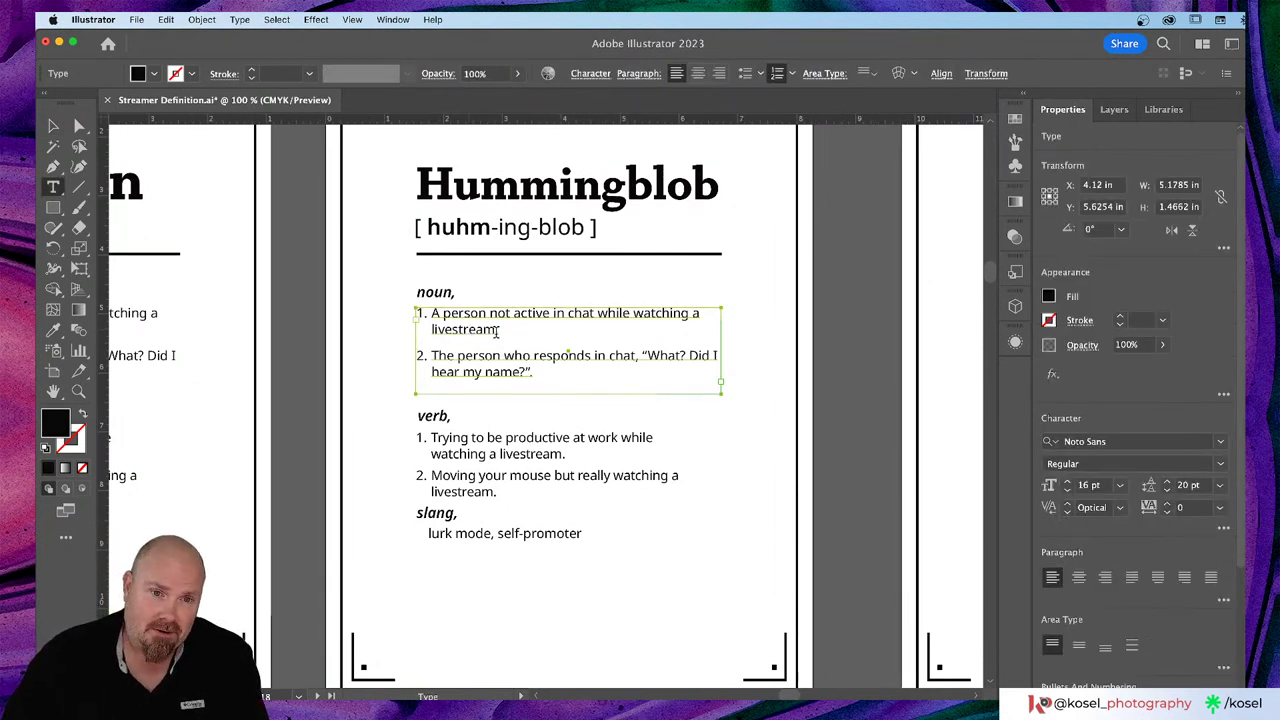
left_click_drag(495, 331, 431, 314)
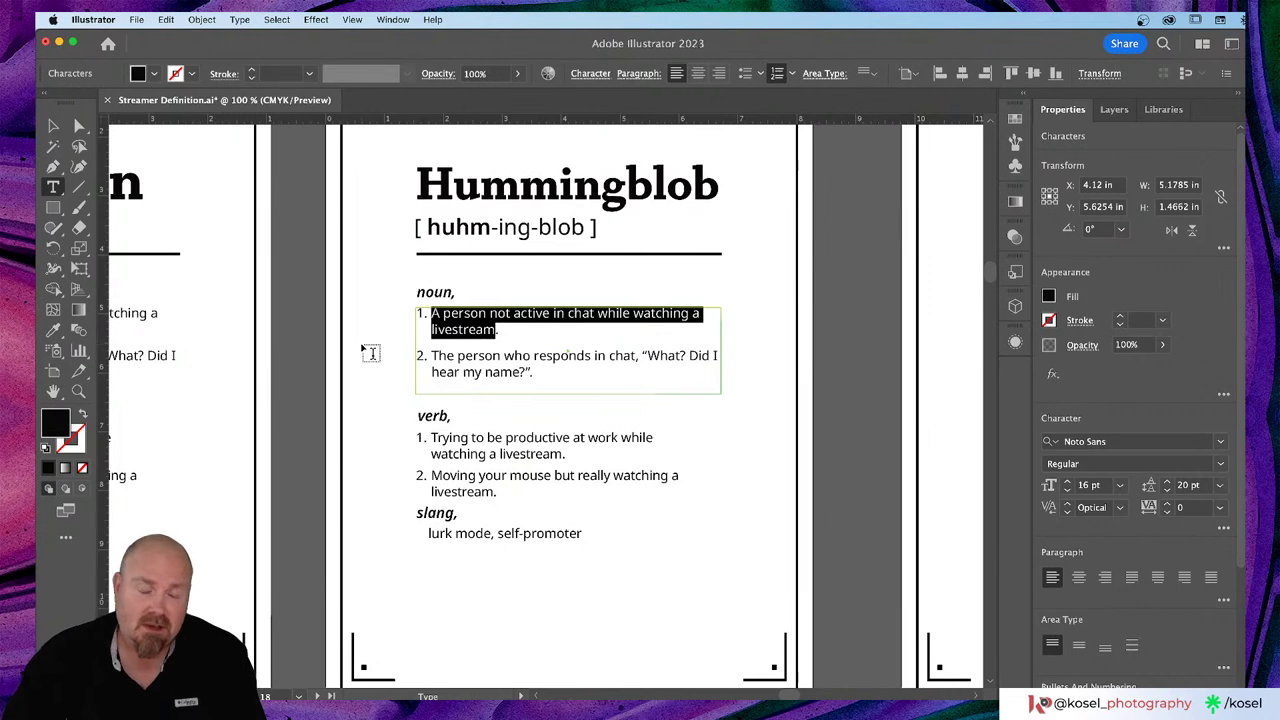
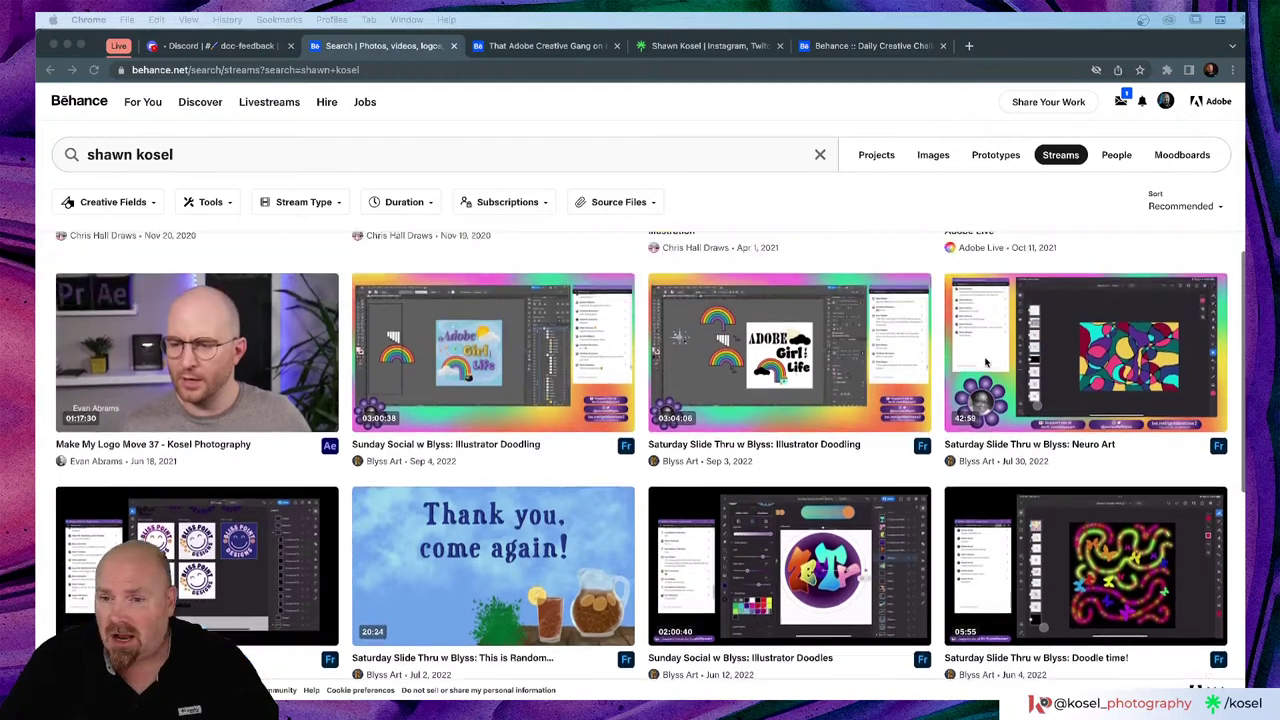
Step: Look through the Behance stream search results for the streamer's name and switch back to the Illustrator document
mouse_move(696, 381)
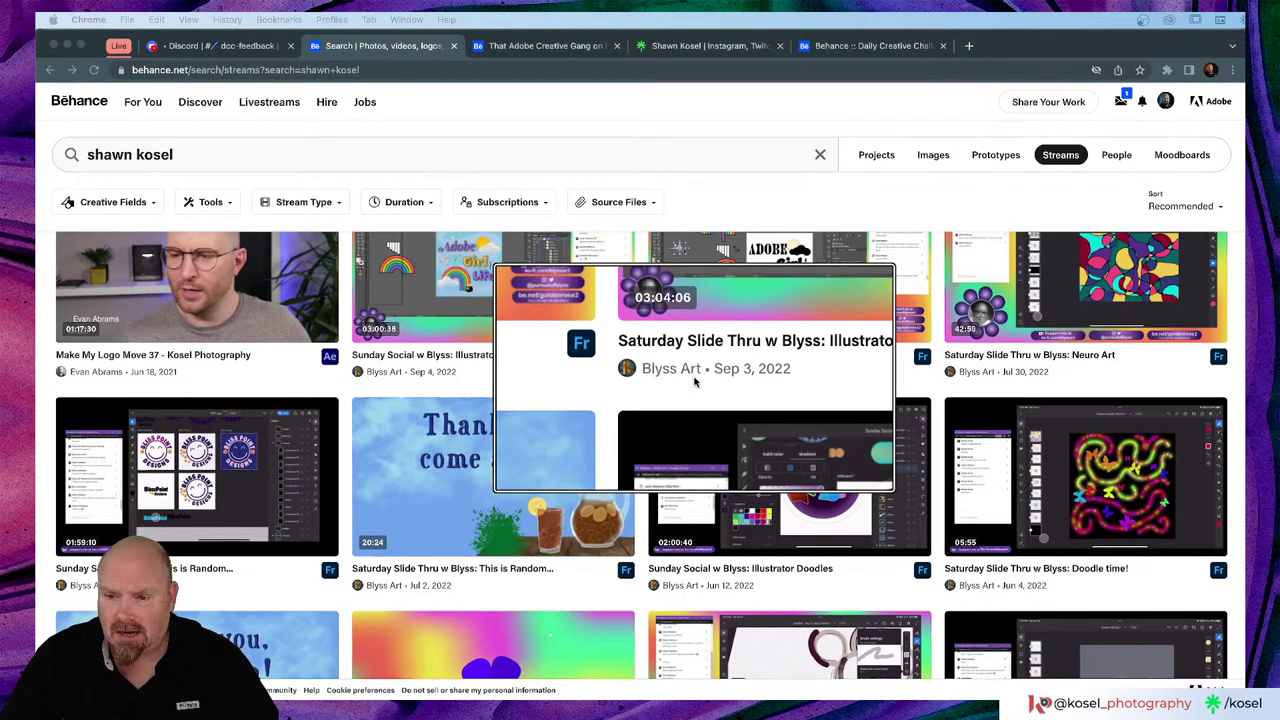
scroll(697, 381, "up", 3)
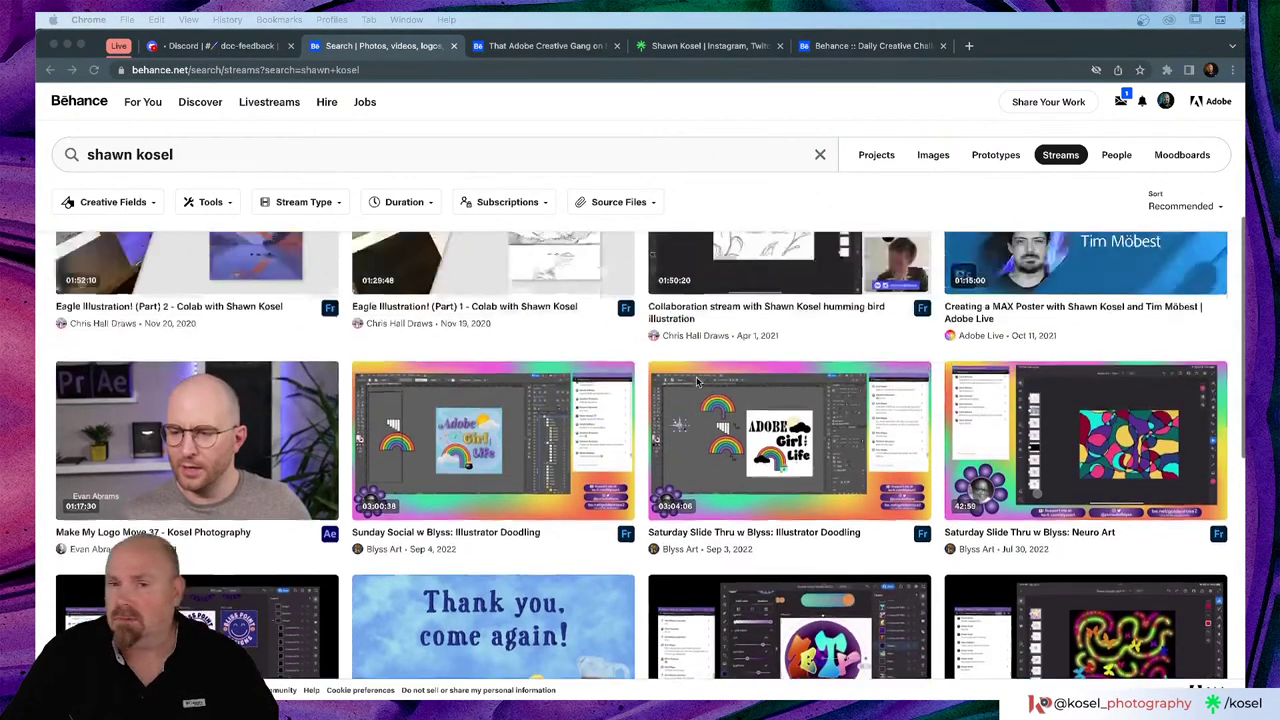
scroll(697, 381, "up", 5)
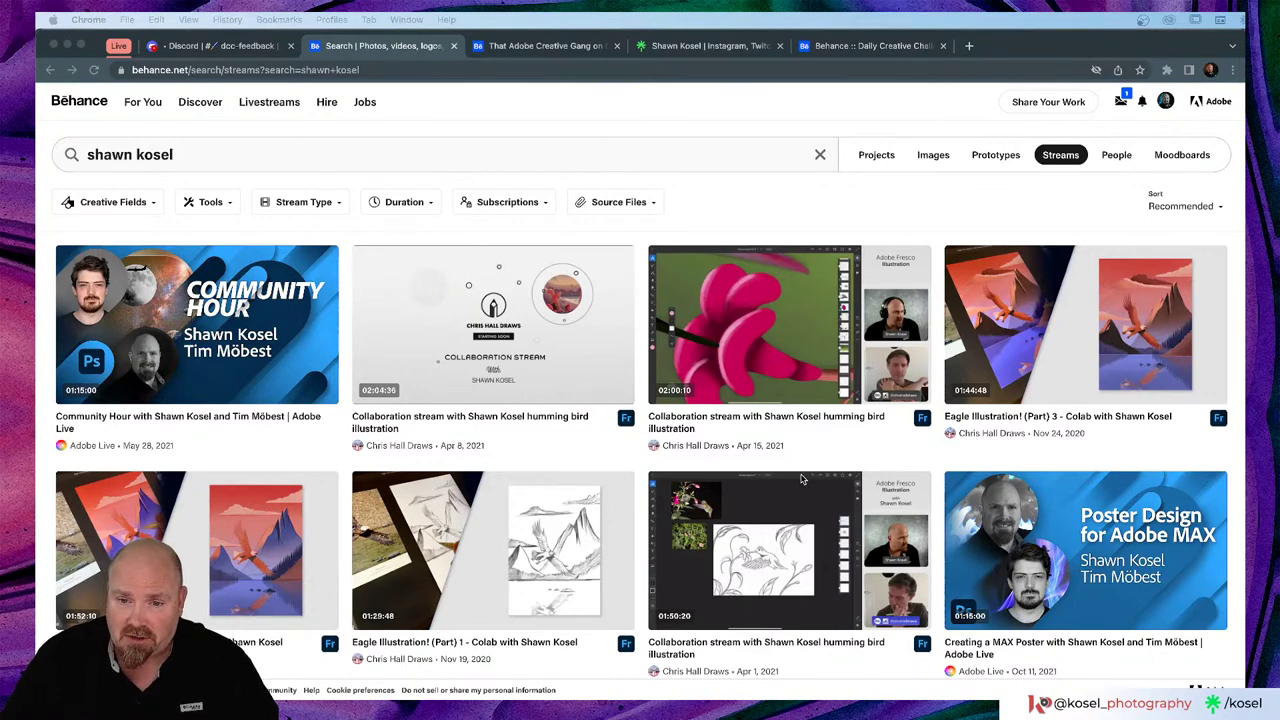
scroll(800, 479, "down", 2)
mouse_move(768, 440)
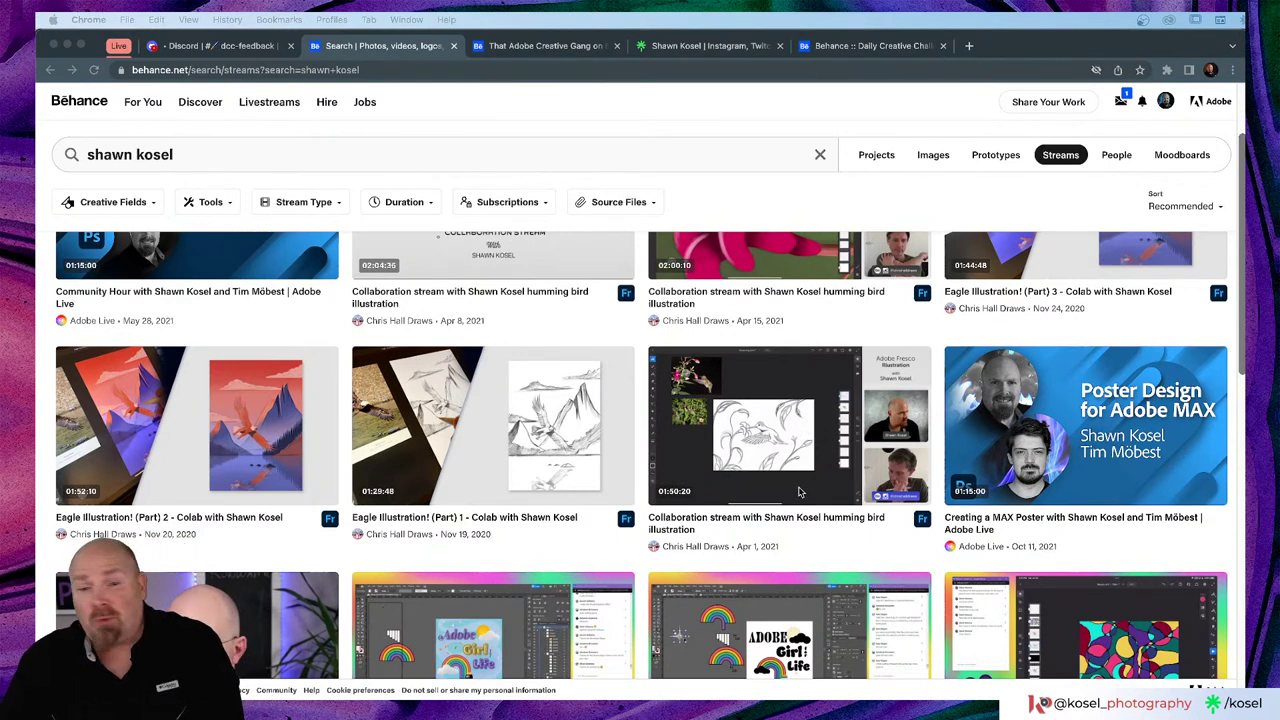
key("super+Tab")
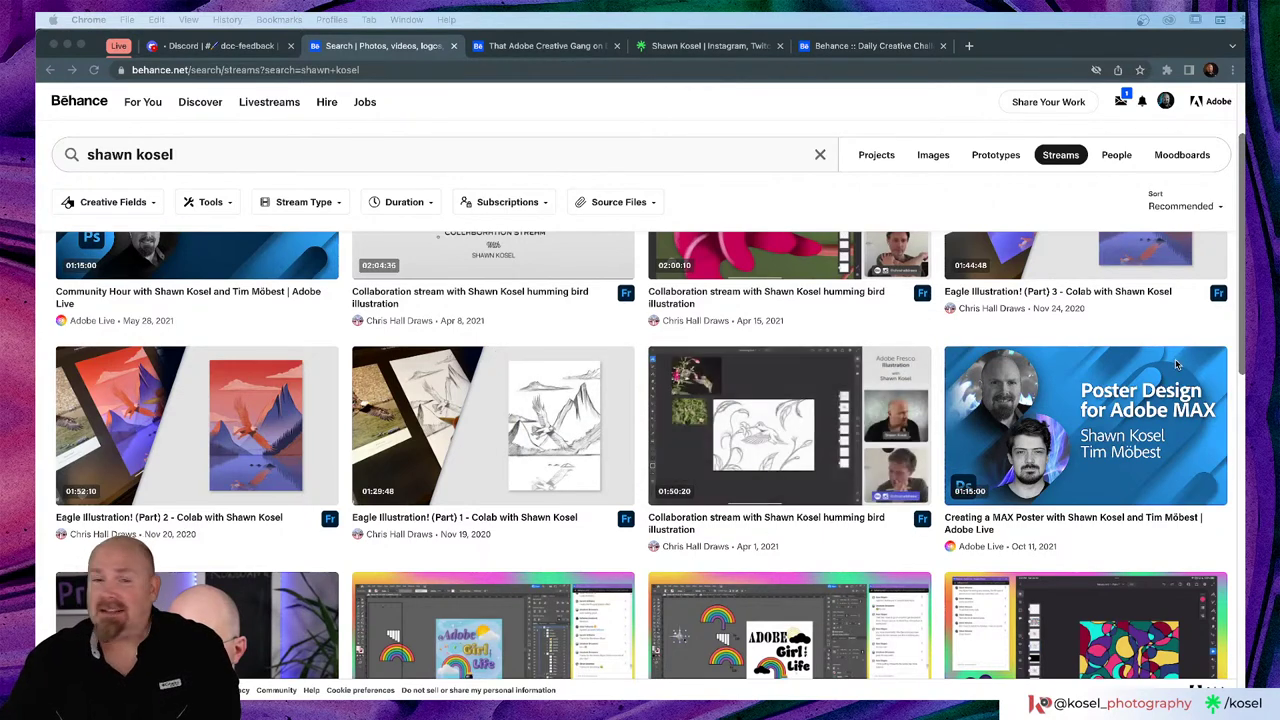
key("super+Tab")
key("super+Tab")
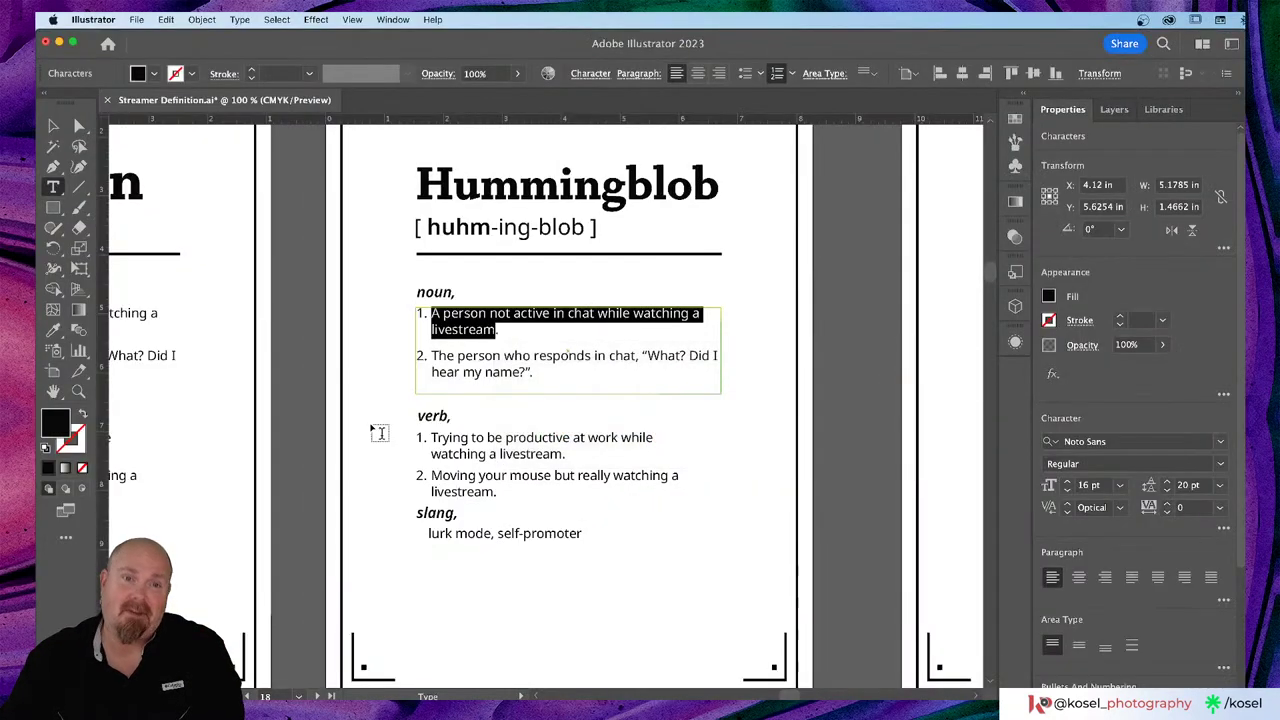
Step: Replace the first noun definition on the Hummingblob card with "A mass of colors and shapes NOT resembling a hummingbird."
scroll(490, 450, "up", 2)
scroll(490, 450, "left", 2)
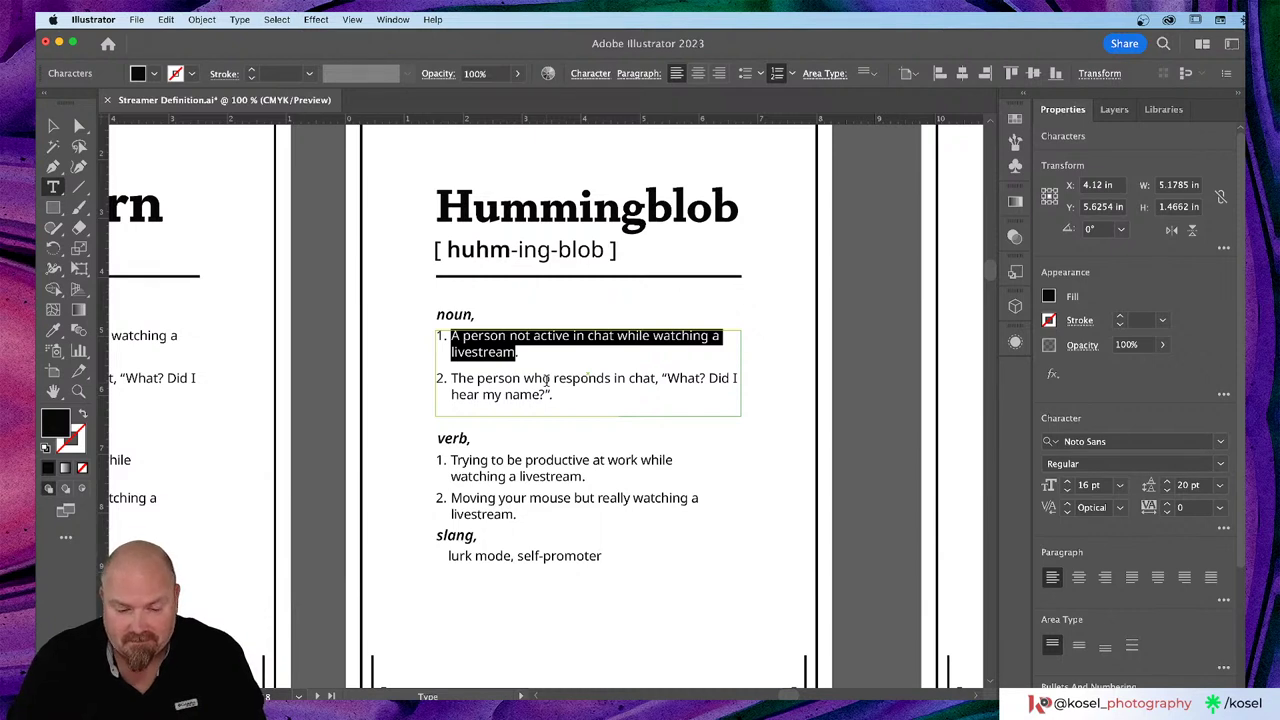
type("A mass")
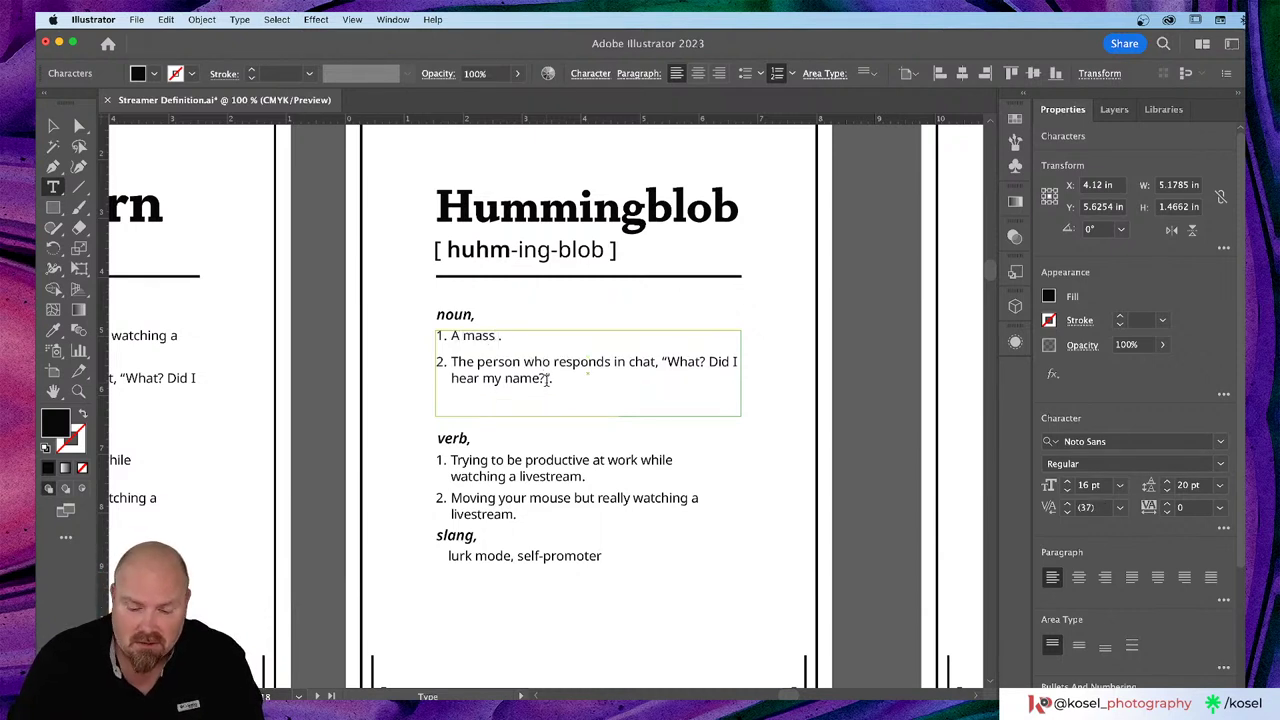
type(" of color an")
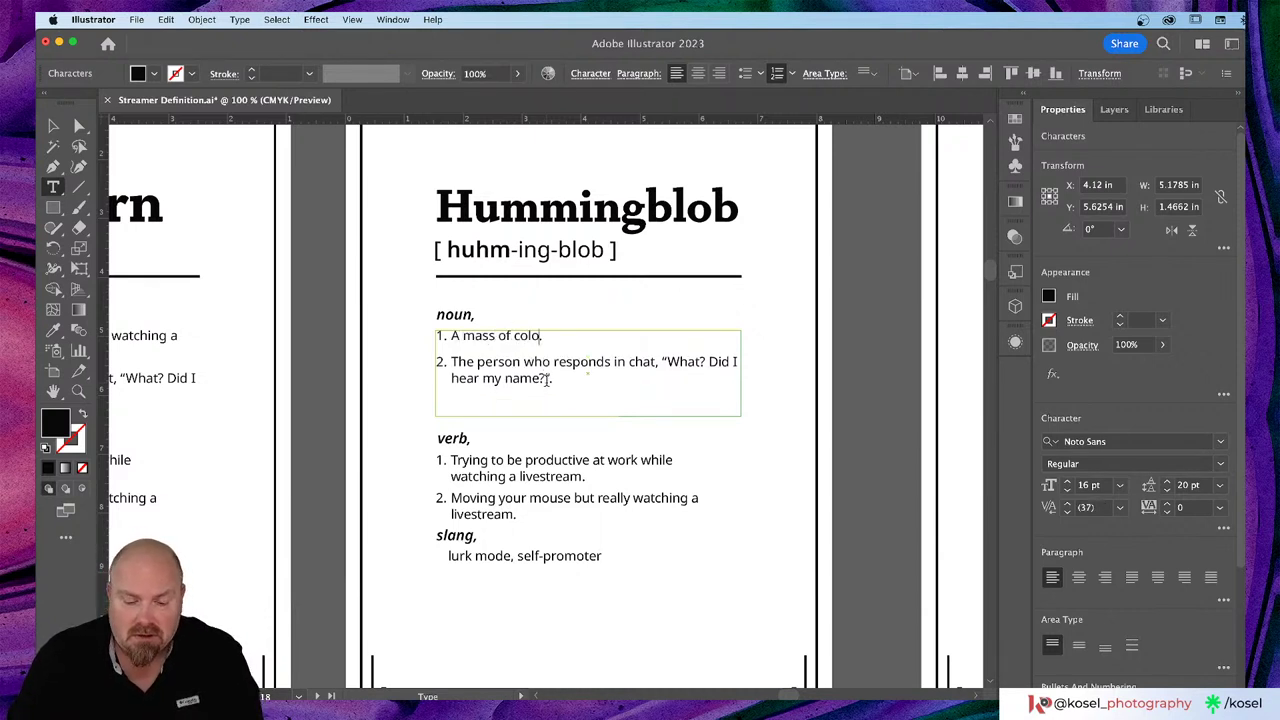
key("BackSpace")
key("BackSpace")
key("BackSpace")
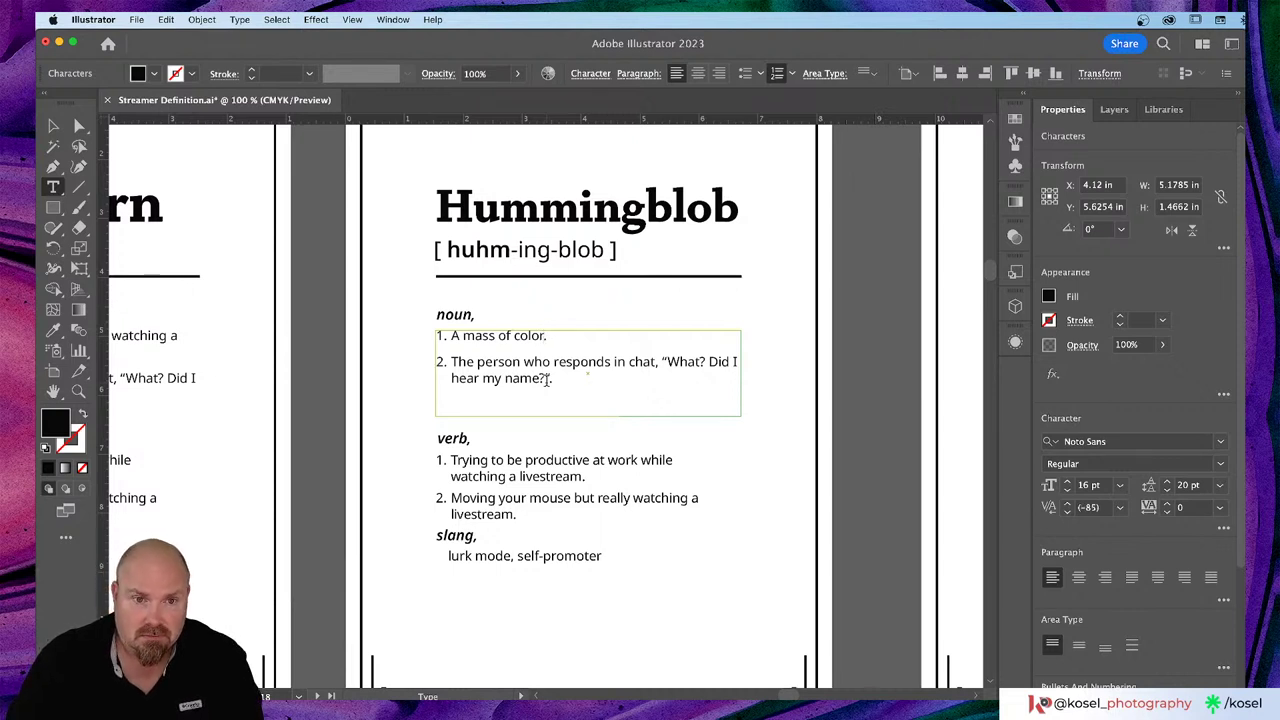
type("s and shap")
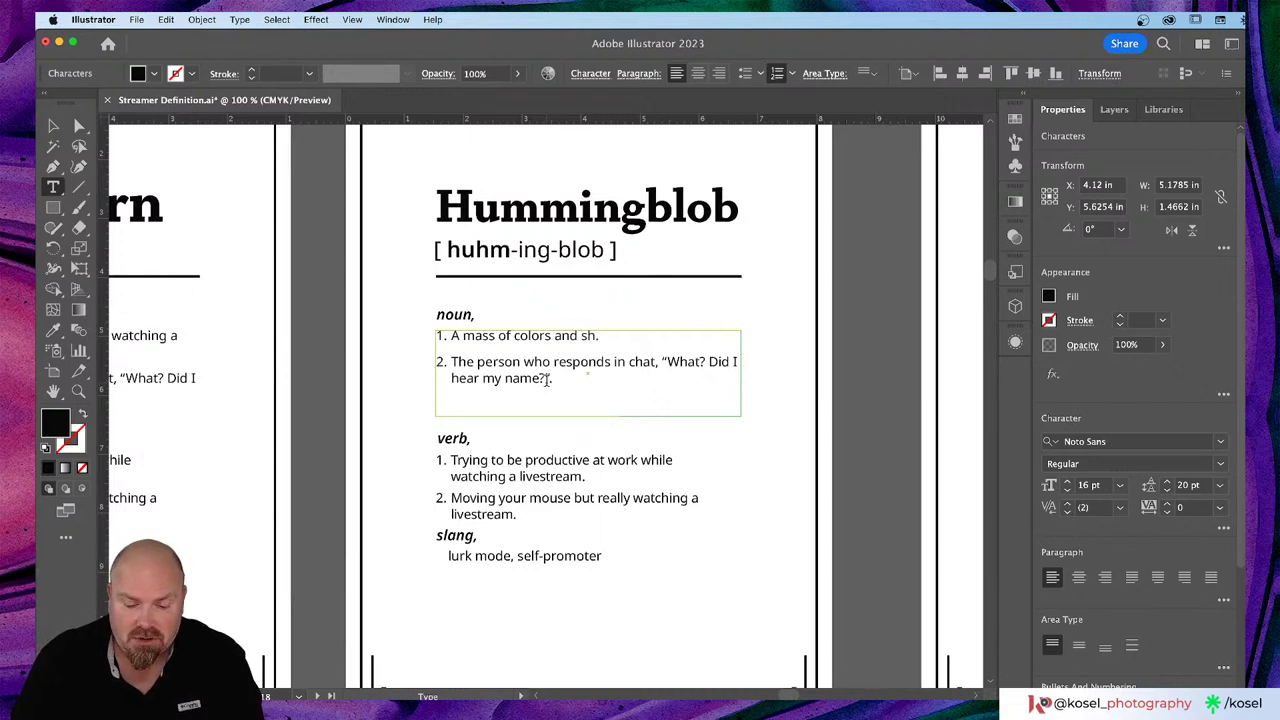
type("es")
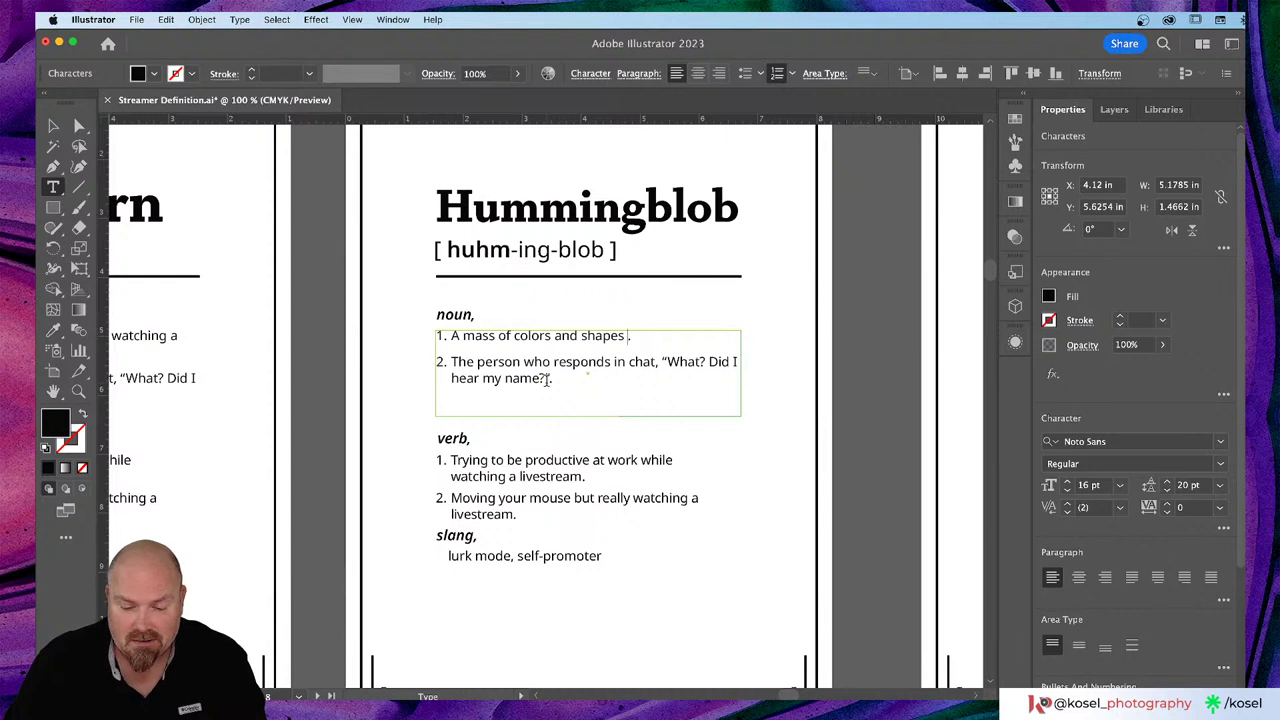
type("NOT")
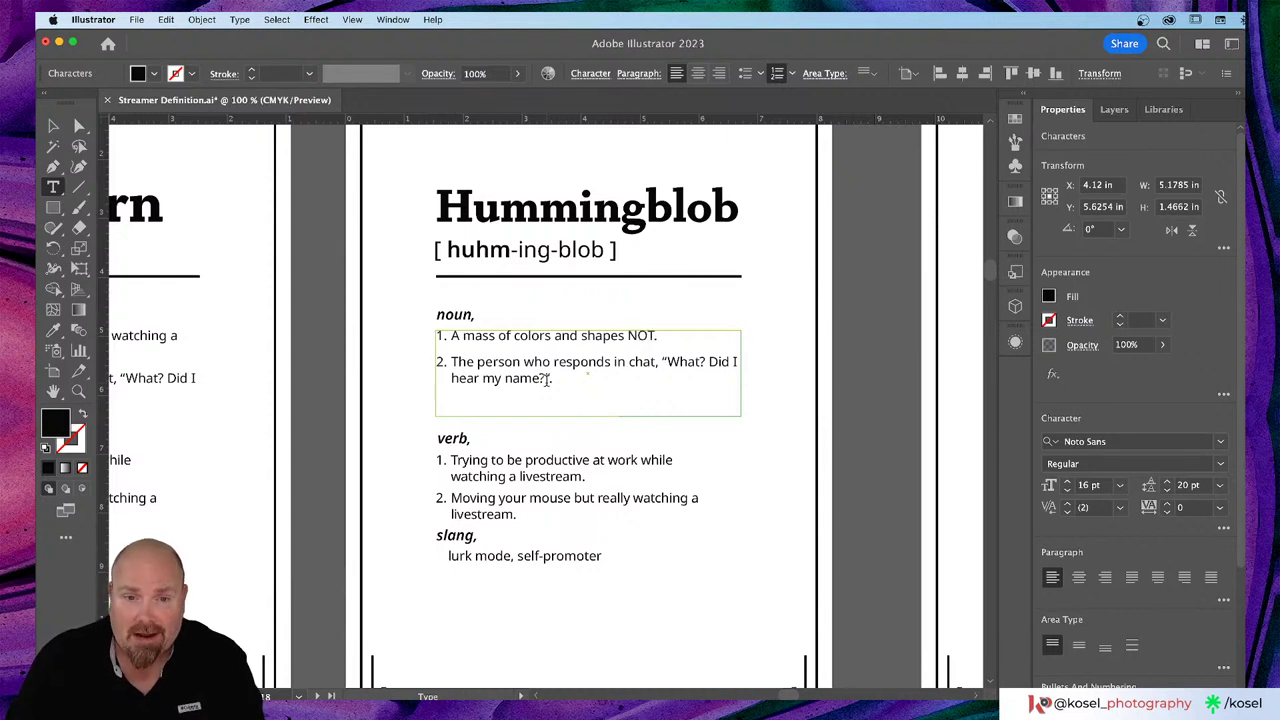
type(" rese")
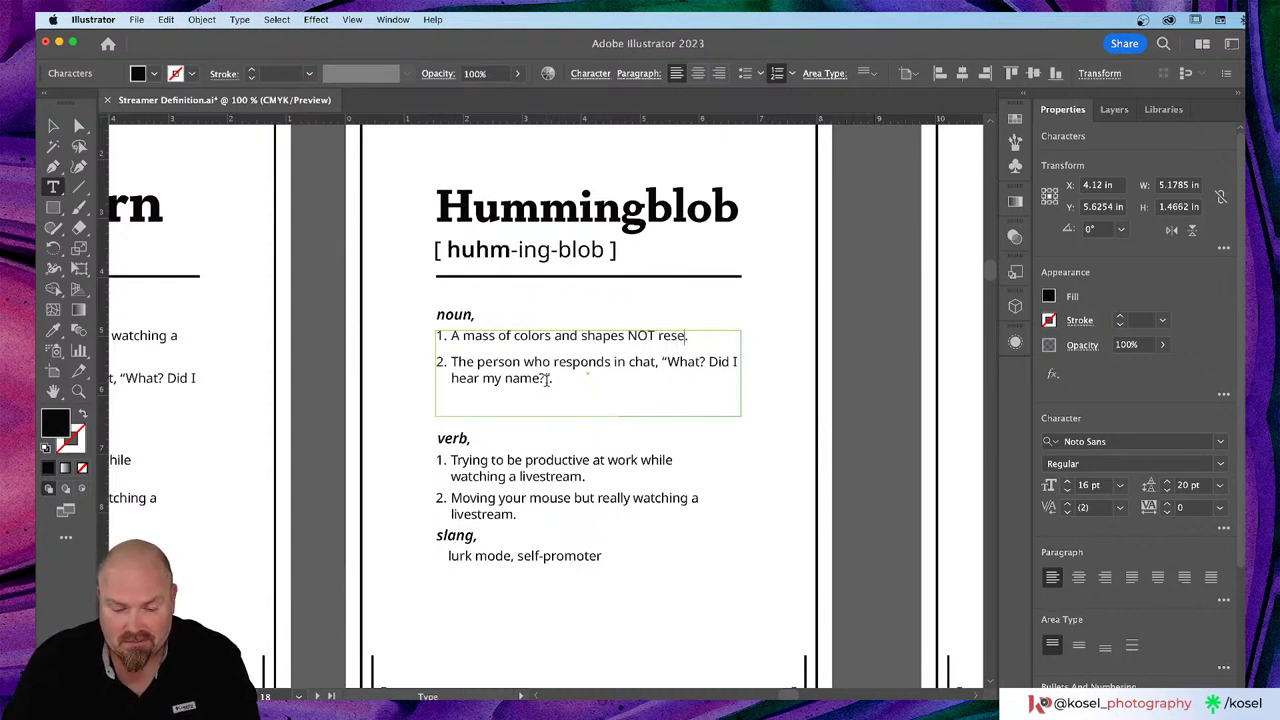
type("mbling a ")
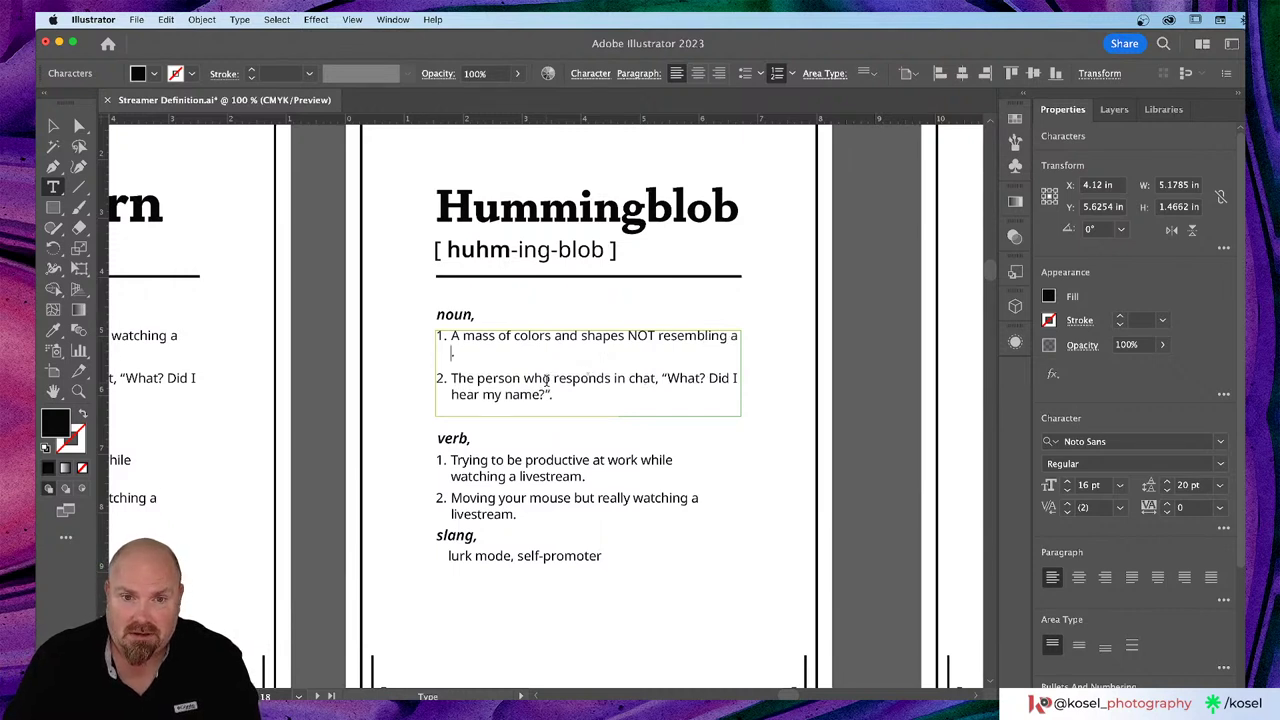
type("hu")
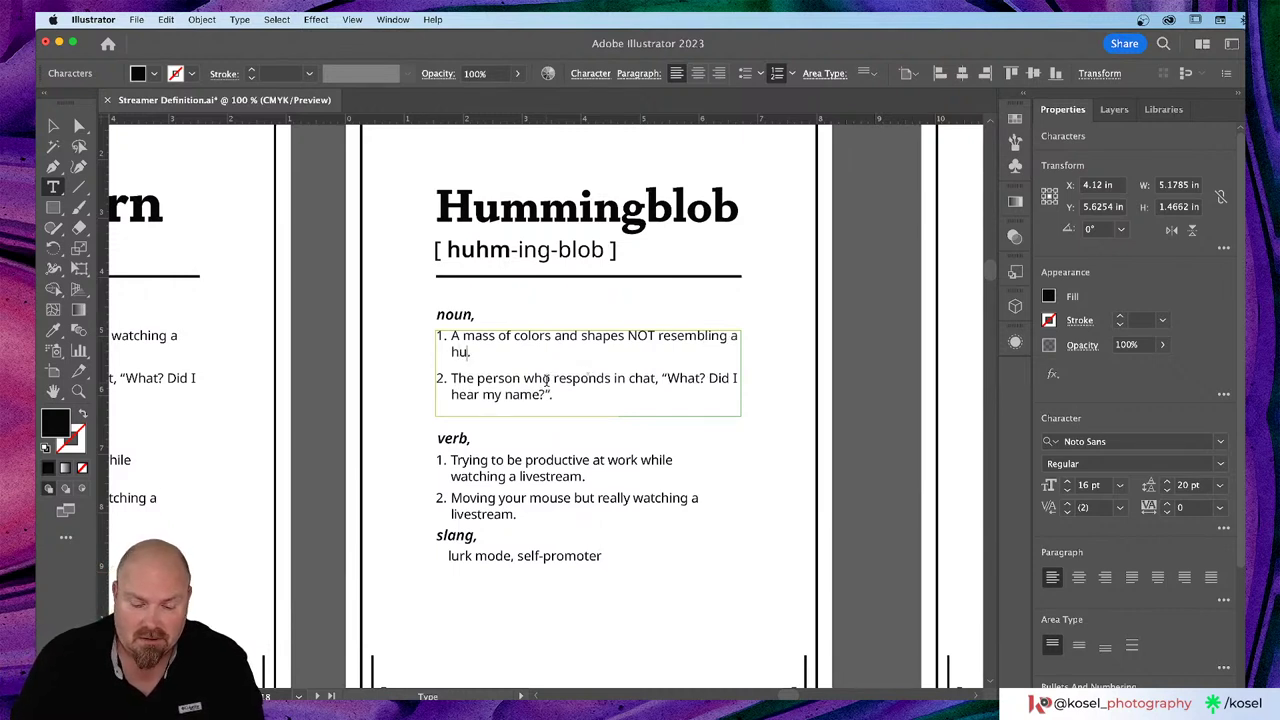
type("mmingbird.")
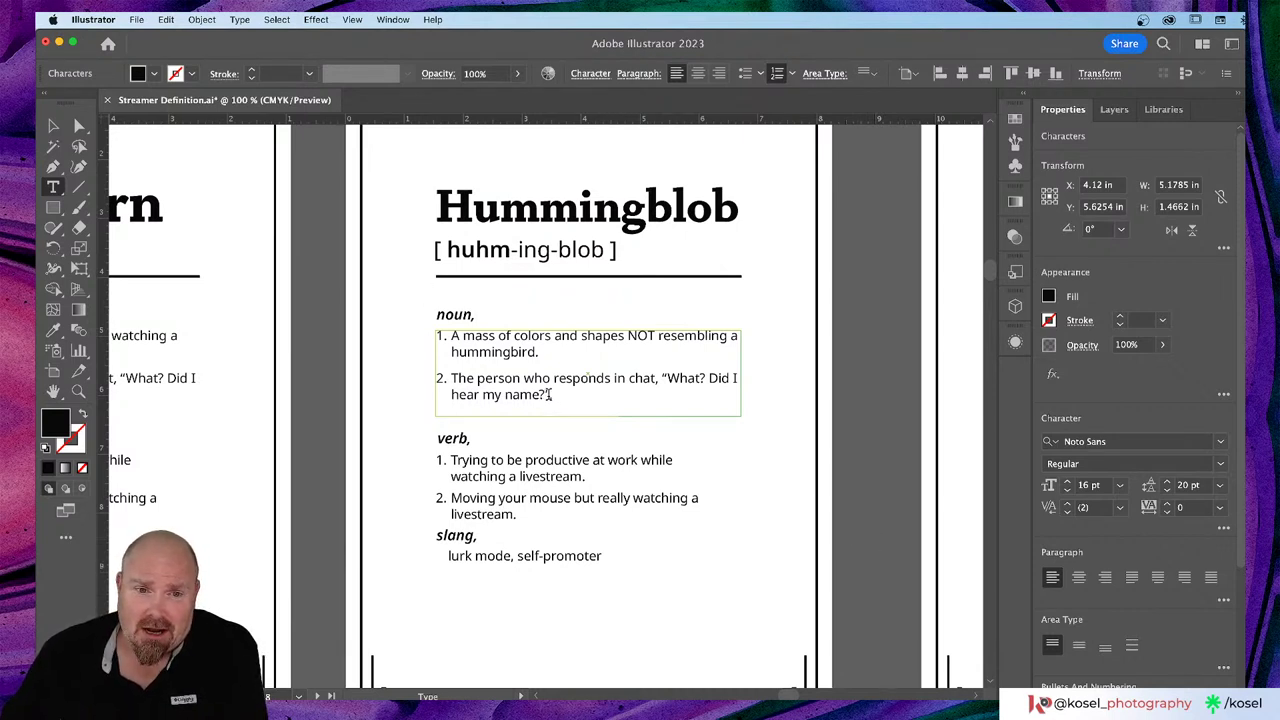
Step: Delete the second noun definition, keep a single period after "hummingbird", and finish editing the text
left_click_drag(549, 394, 452, 382)
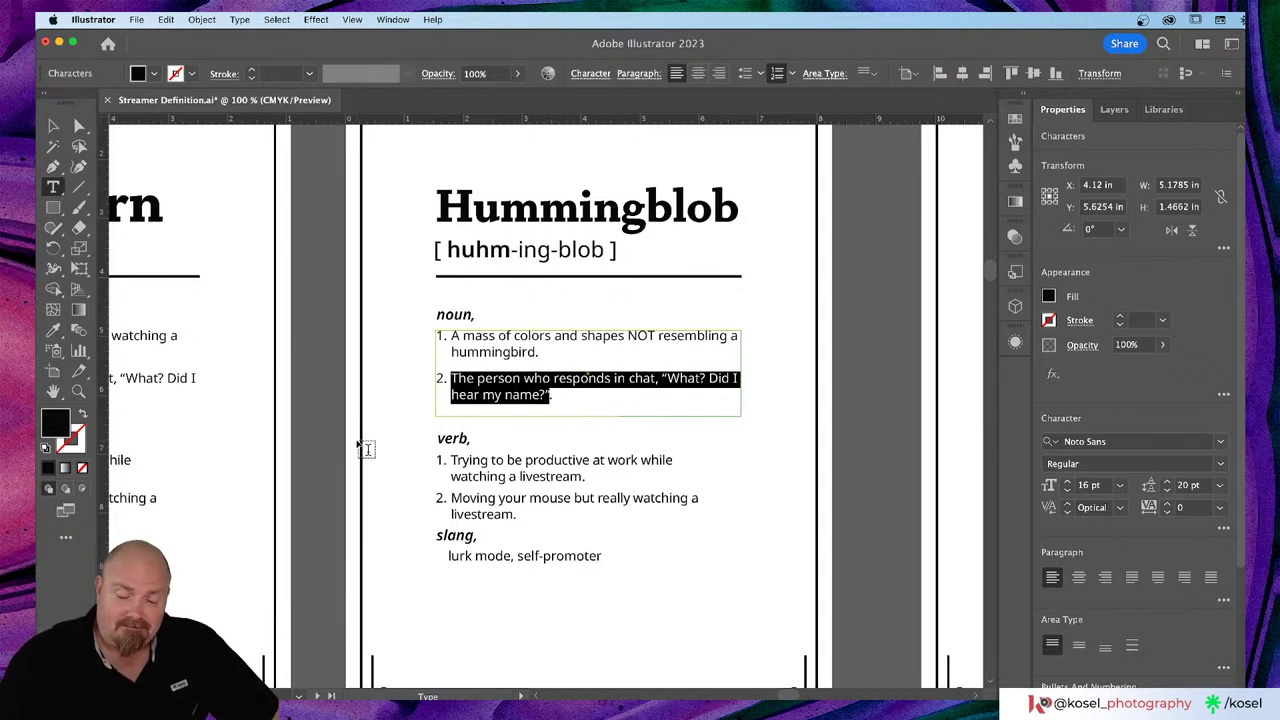
key("BackSpace")
key("BackSpace")
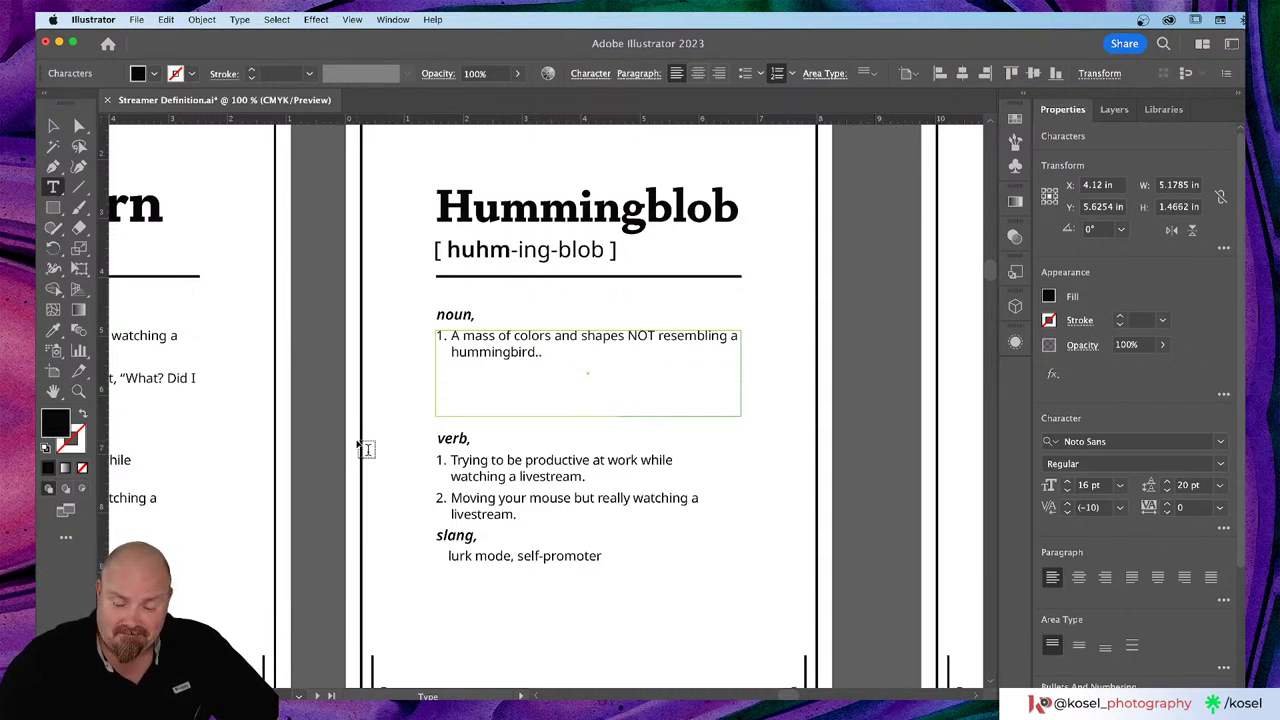
type(".")
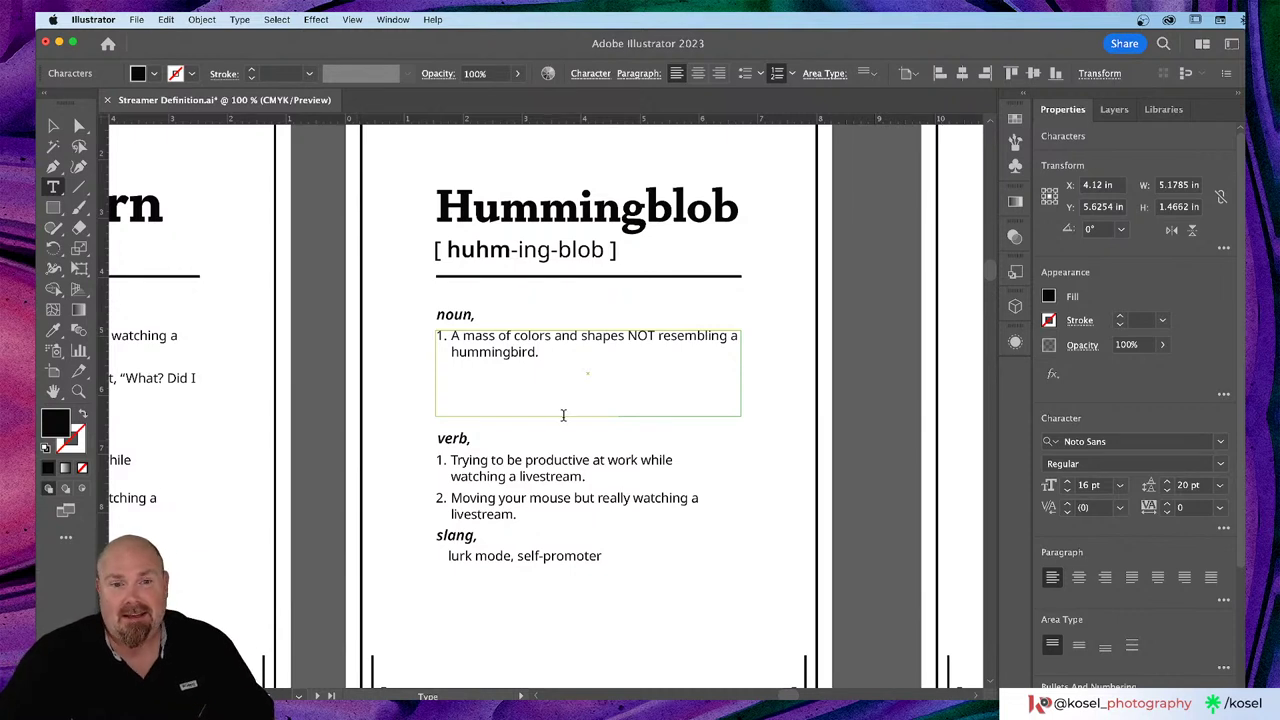
key("Escape")
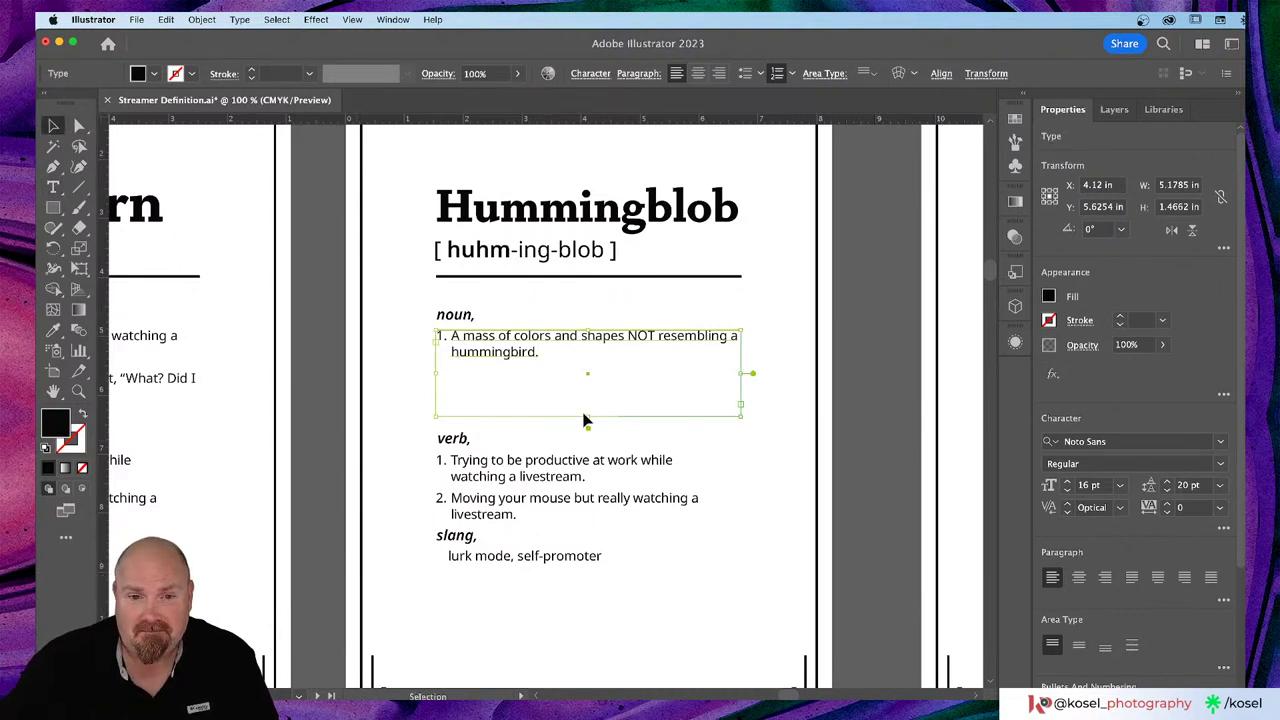
Step: Shorten the noun definition's text frame and move the "verb," heading with its definitions up close below it
left_click_drag(588, 417, 590, 374)
left_click(580, 476)
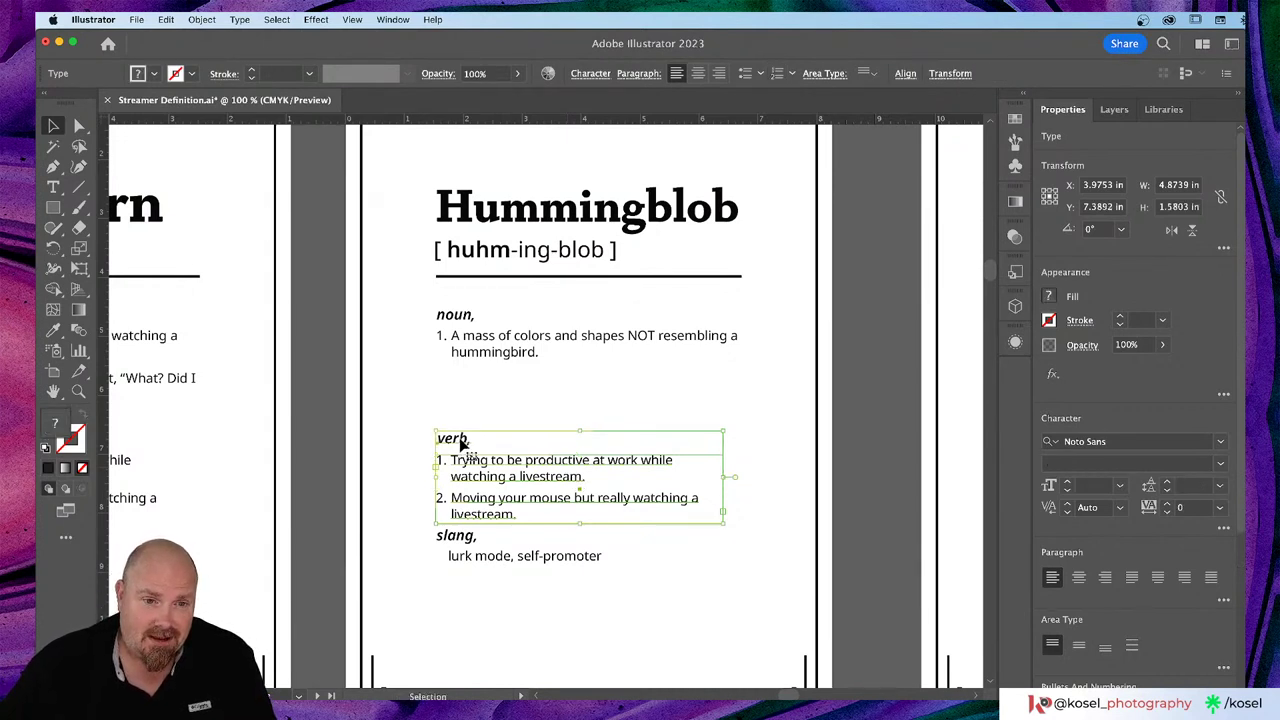
left_click_drag(455, 447, 463, 380)
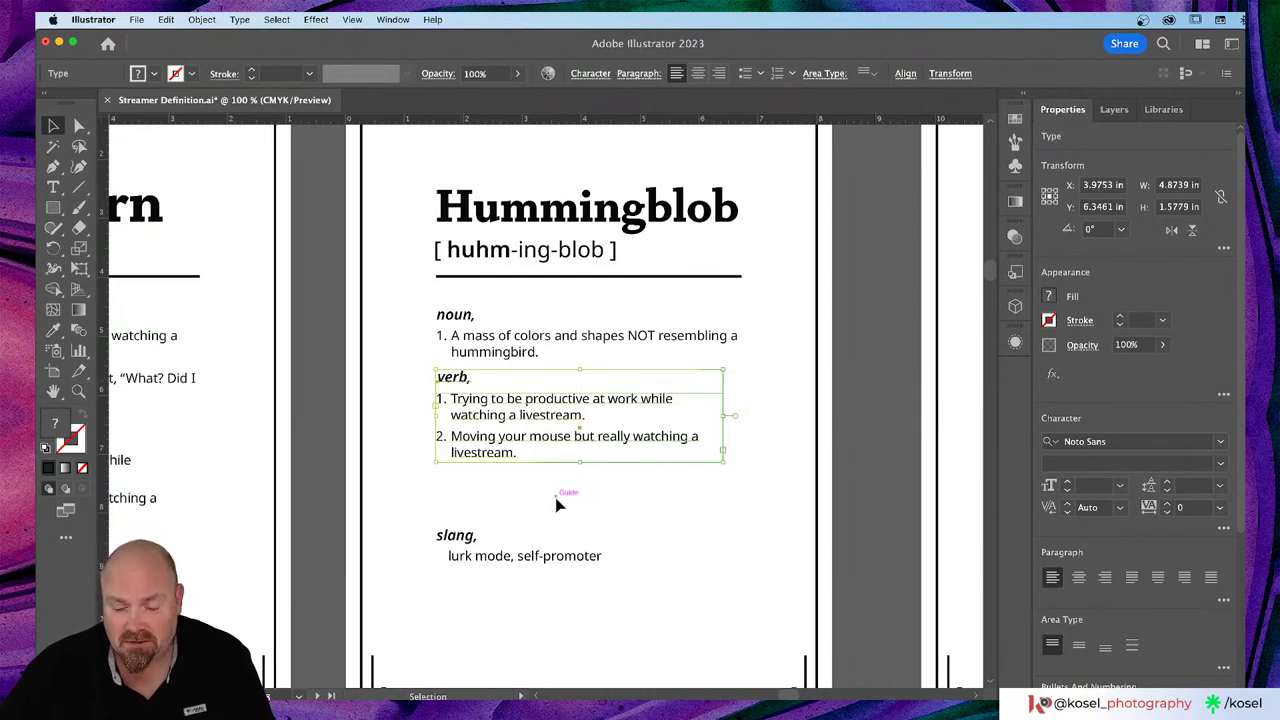
Step: Replace the first verb definition with "Painting in base colors over a hummingbird sketch into a pool of mush."
double_click(585, 428)
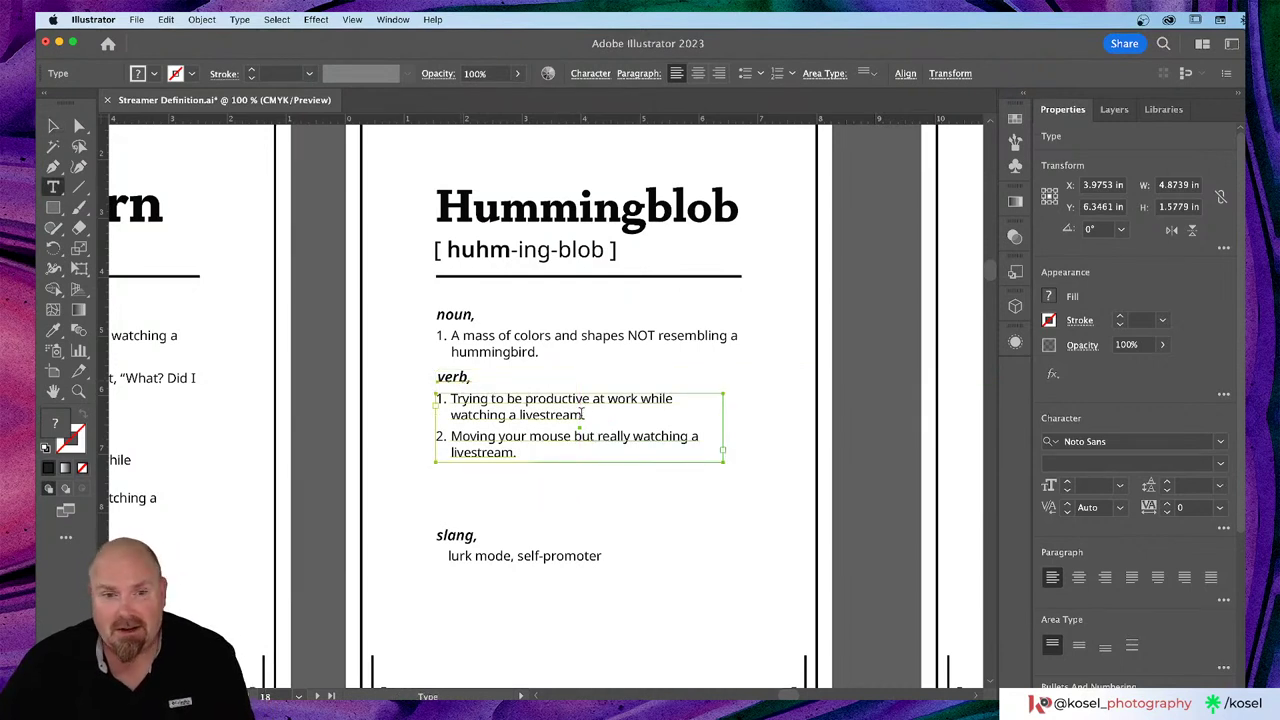
left_click_drag(582, 415, 451, 400)
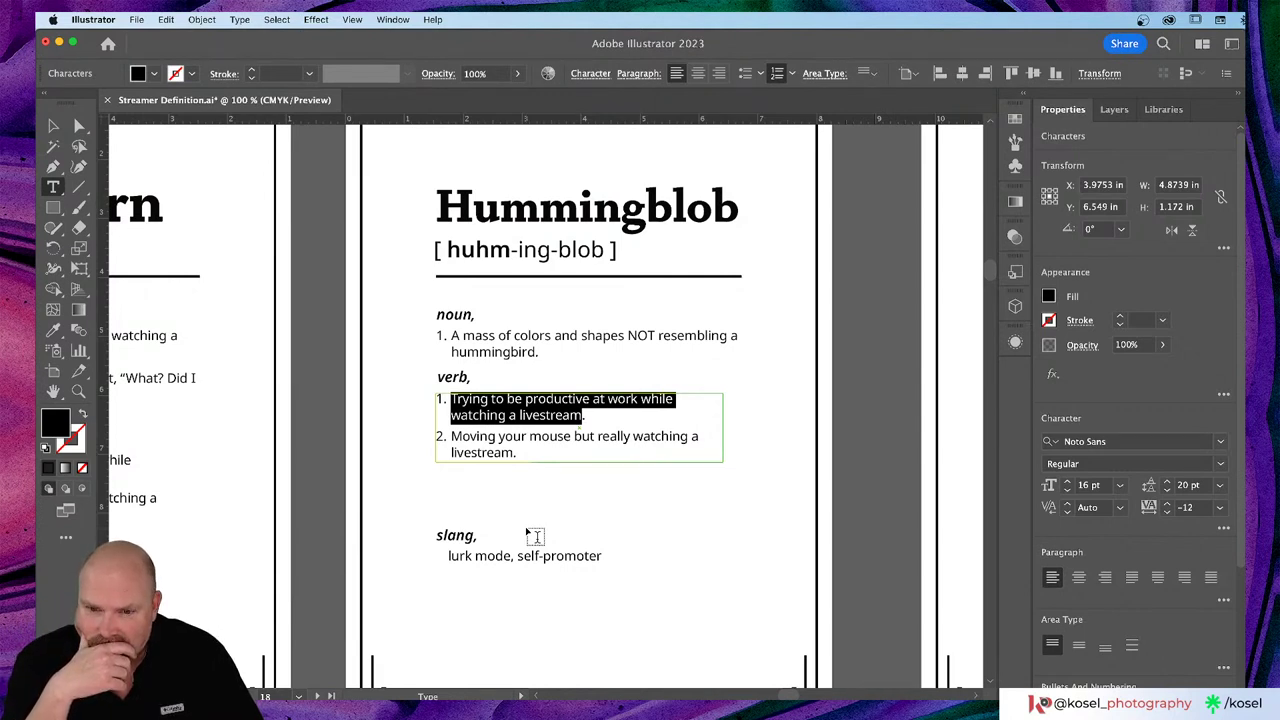
type("P")
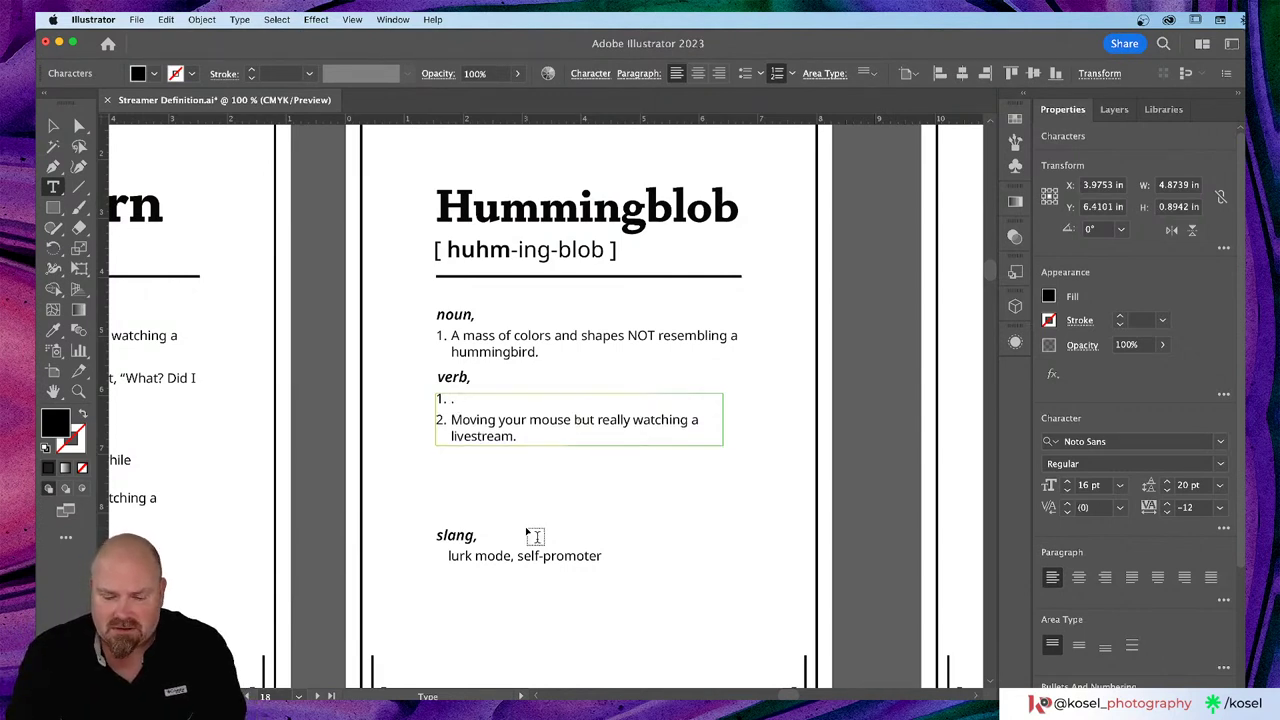
type("aintin")
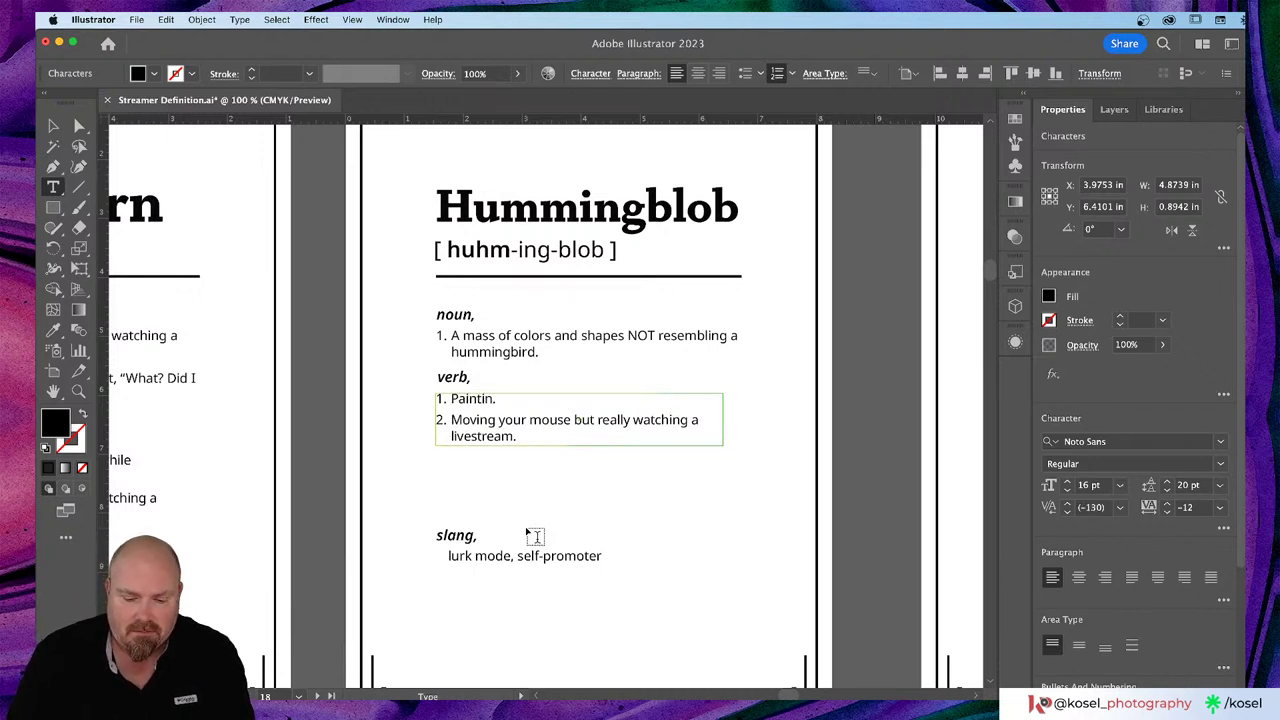
type("g")
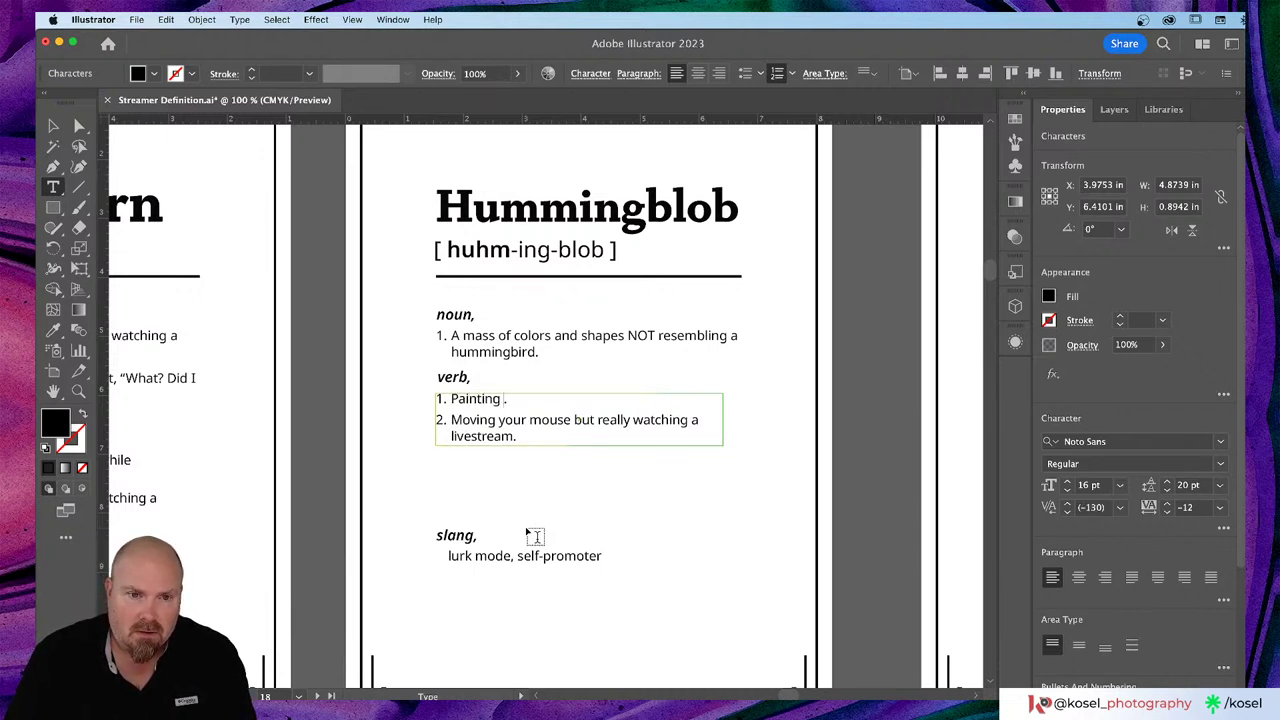
type(" in bas")
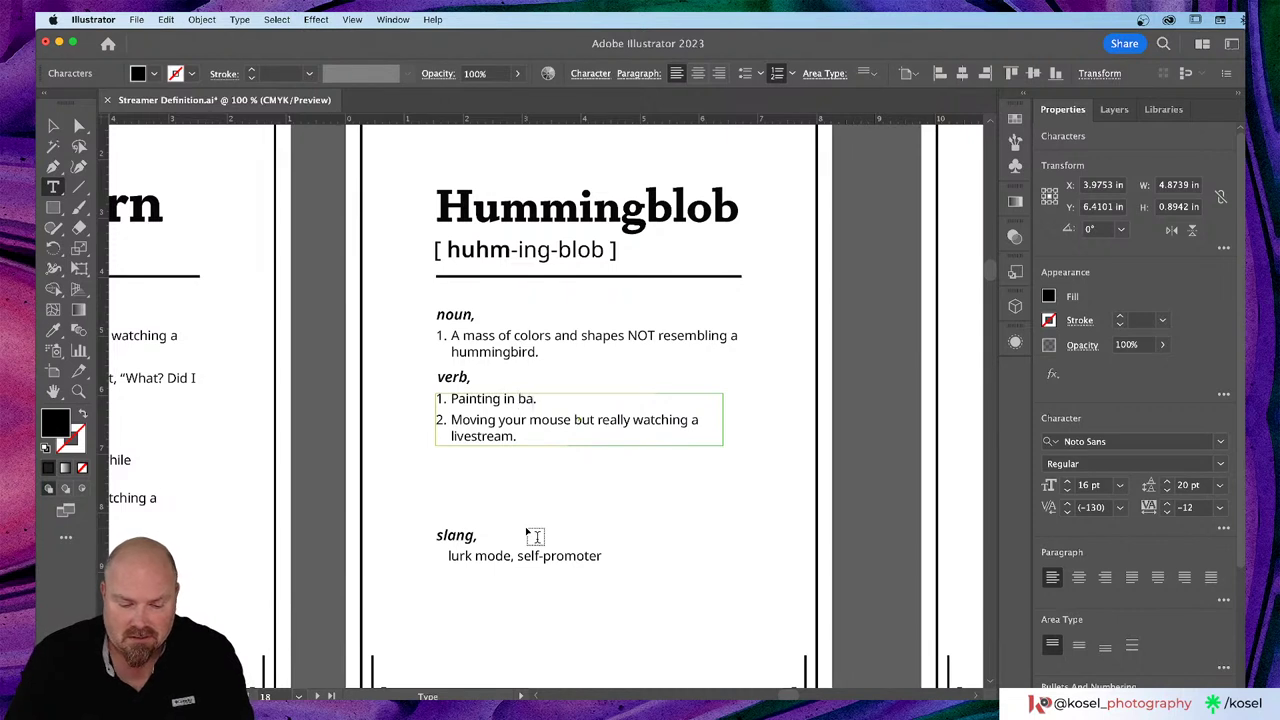
type("e colors")
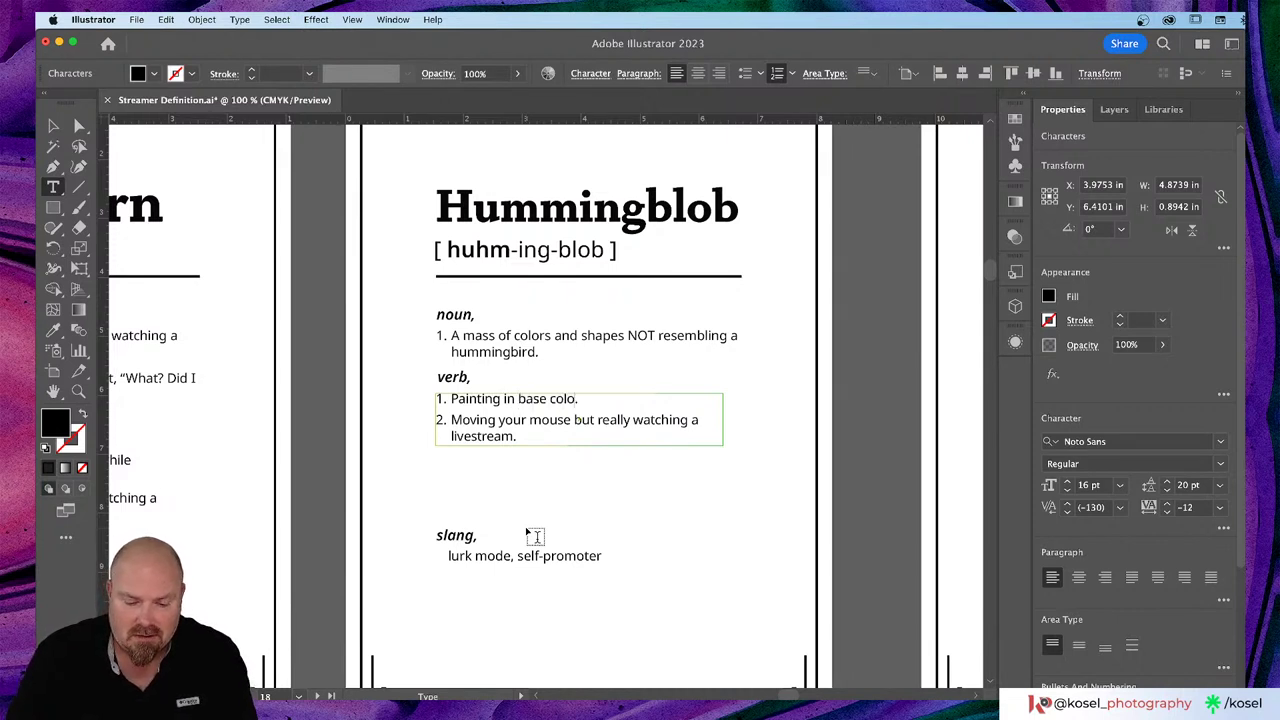
type(" over a")
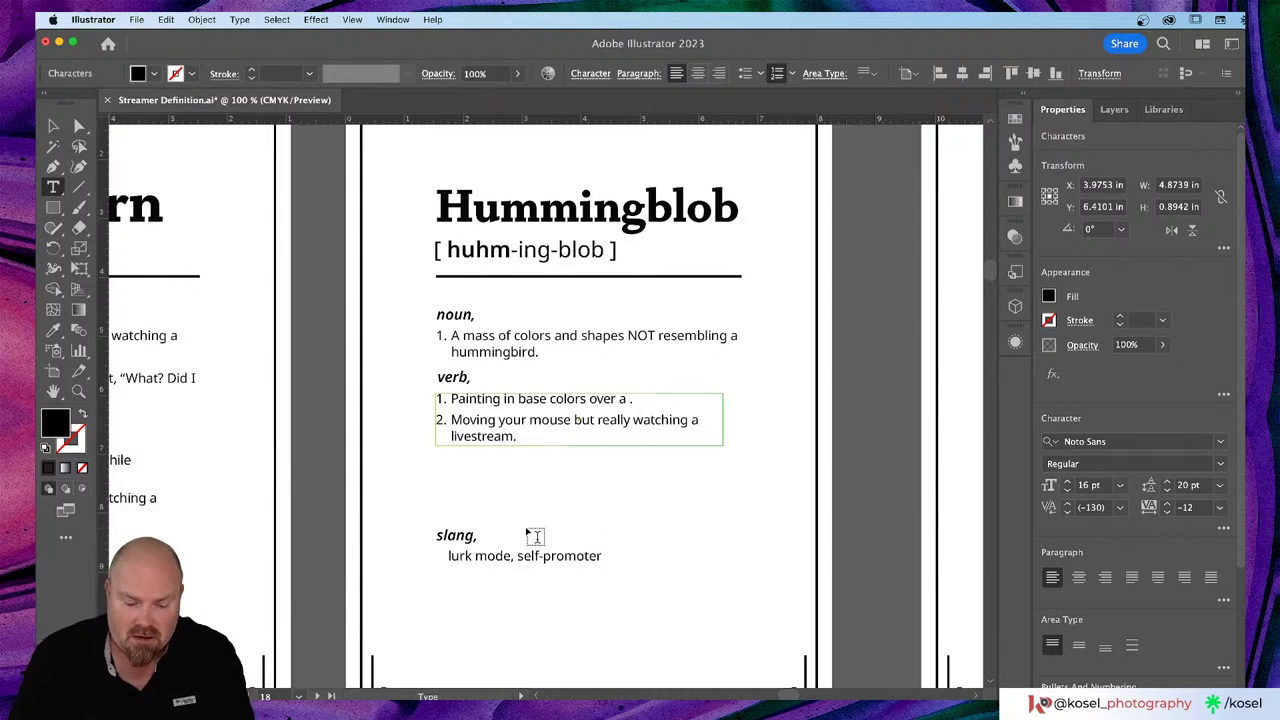
type(" hummi")
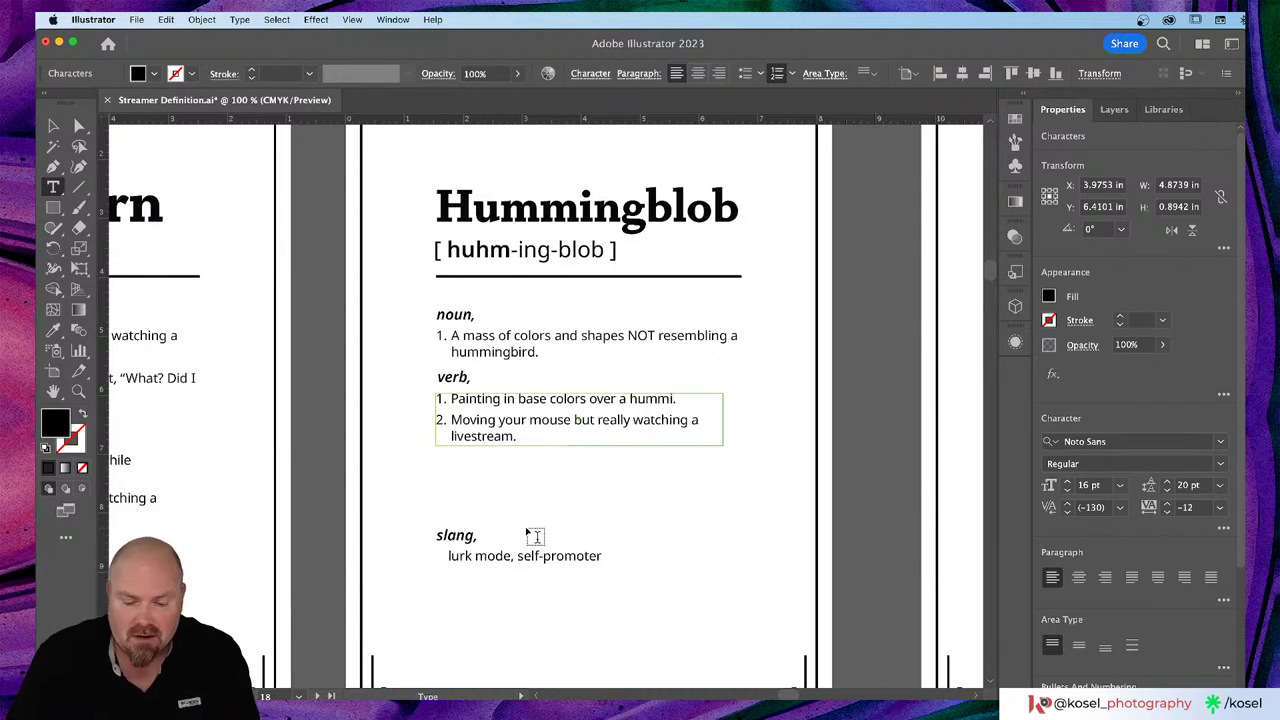
type("ngbird sket")
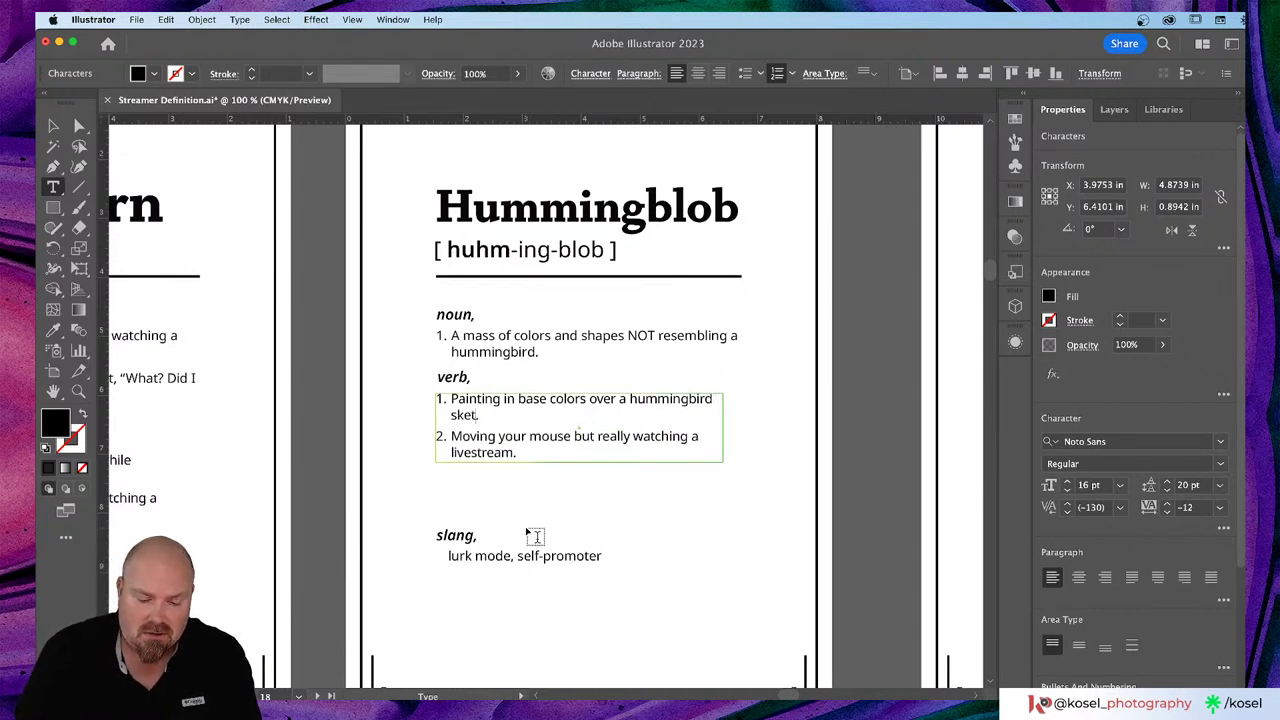
type("ch i")
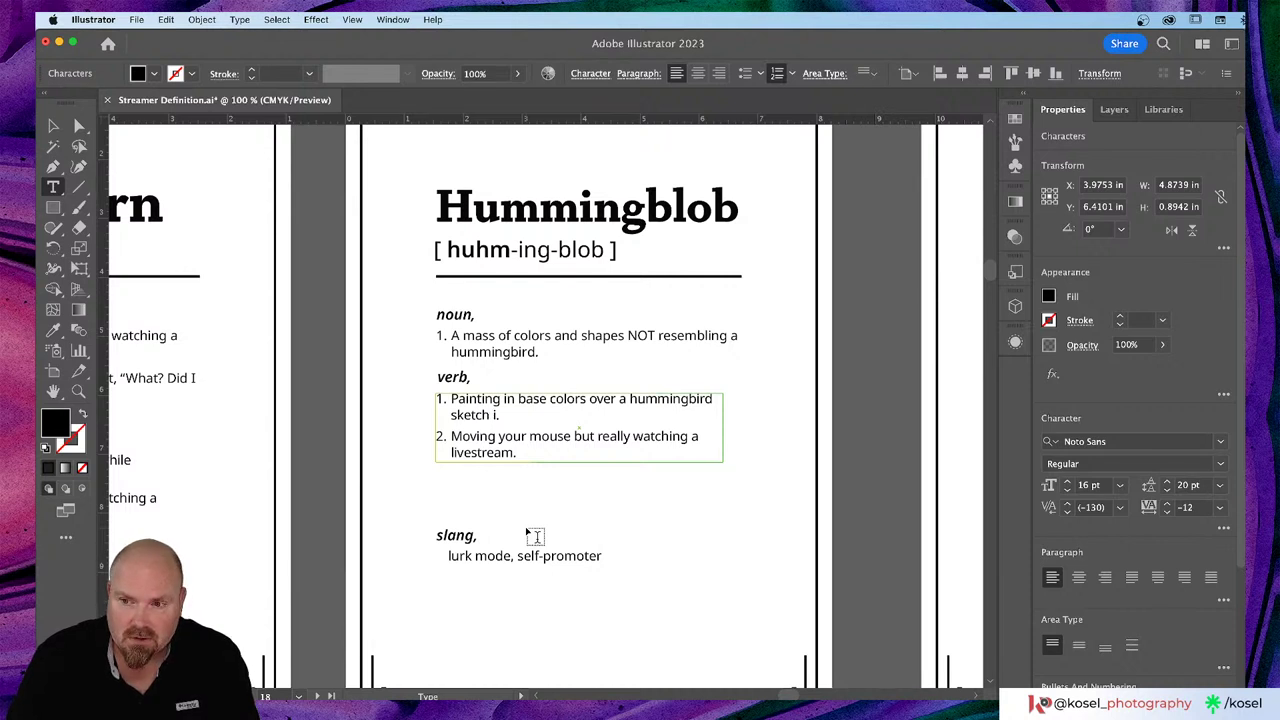
type("nto a ")
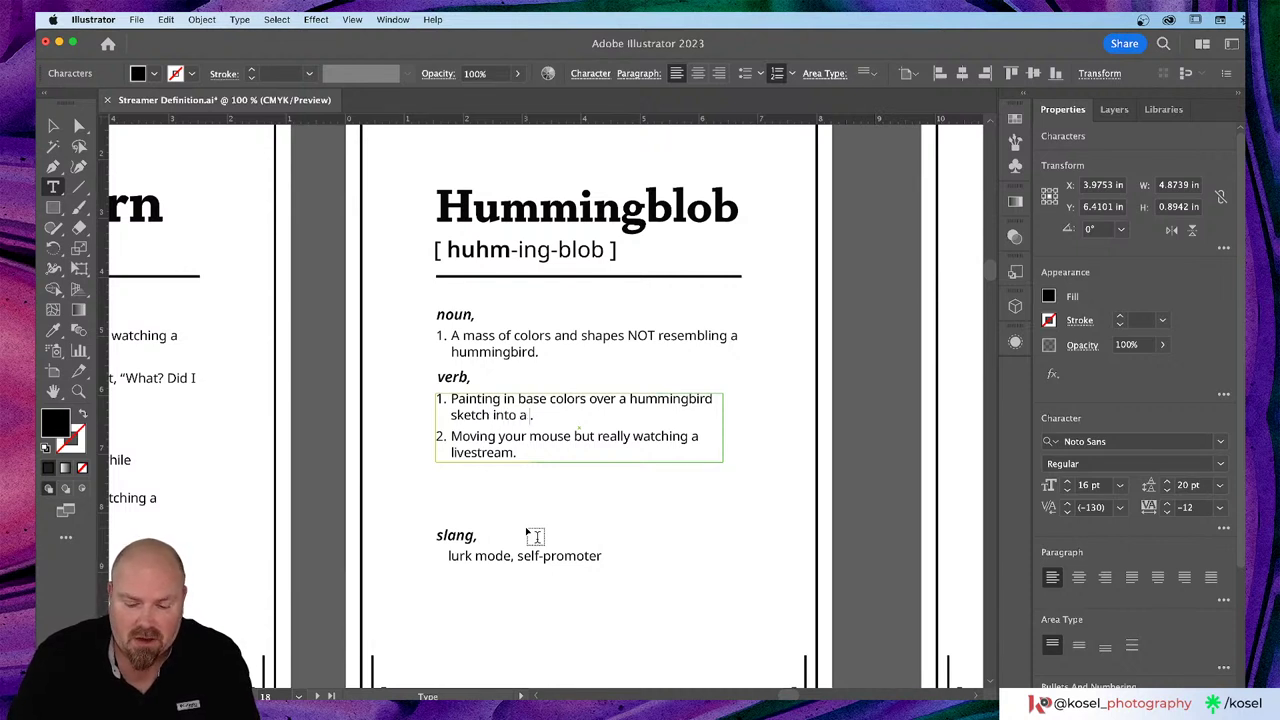
type("pool of m")
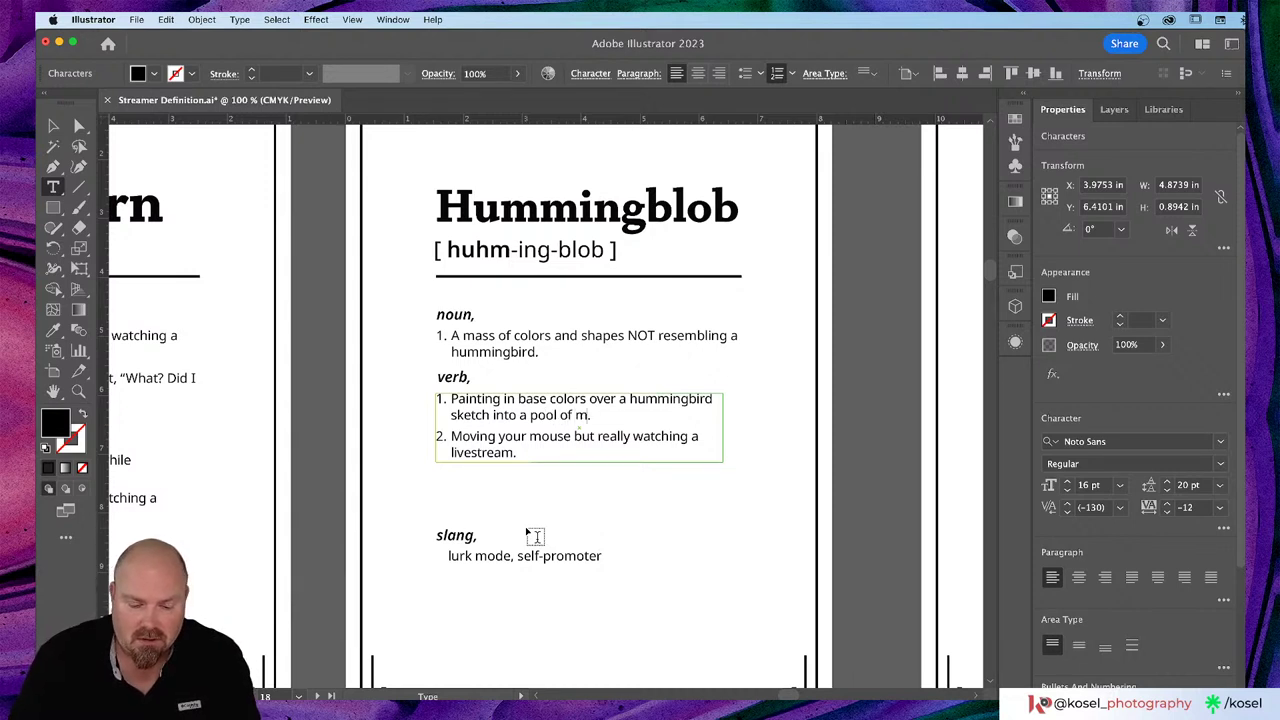
type("ush")
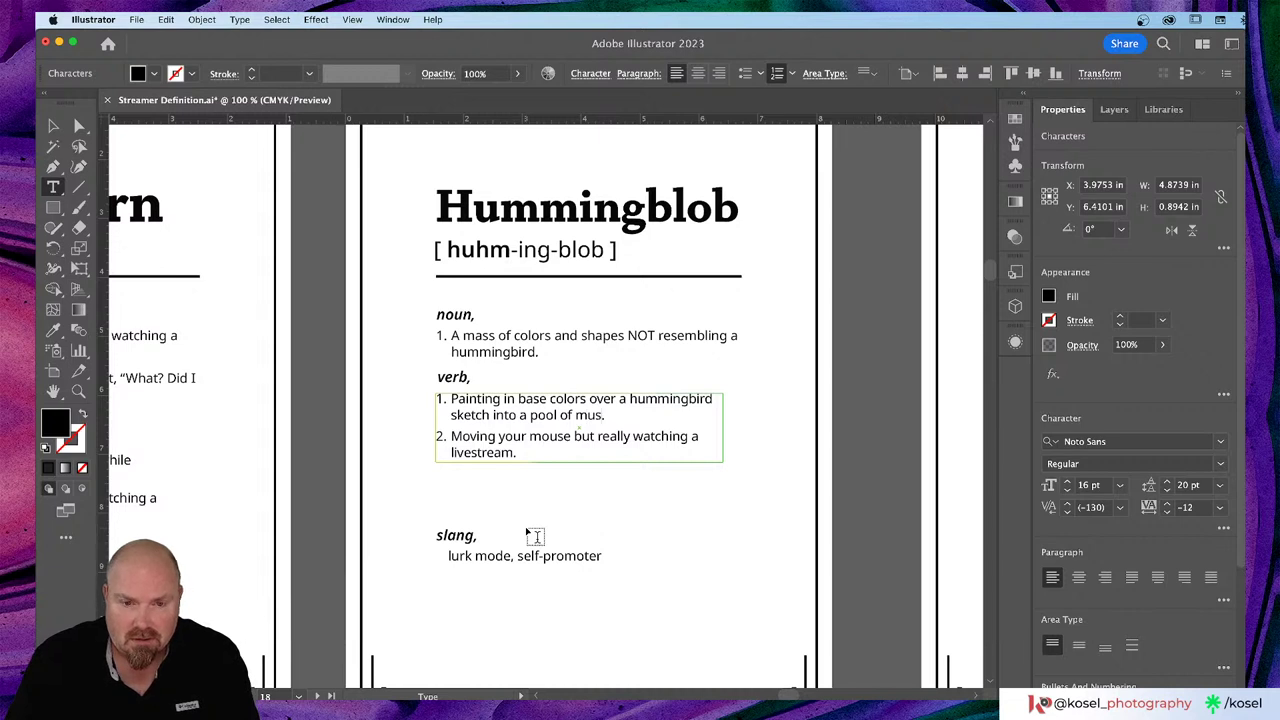
key("BackSpace")
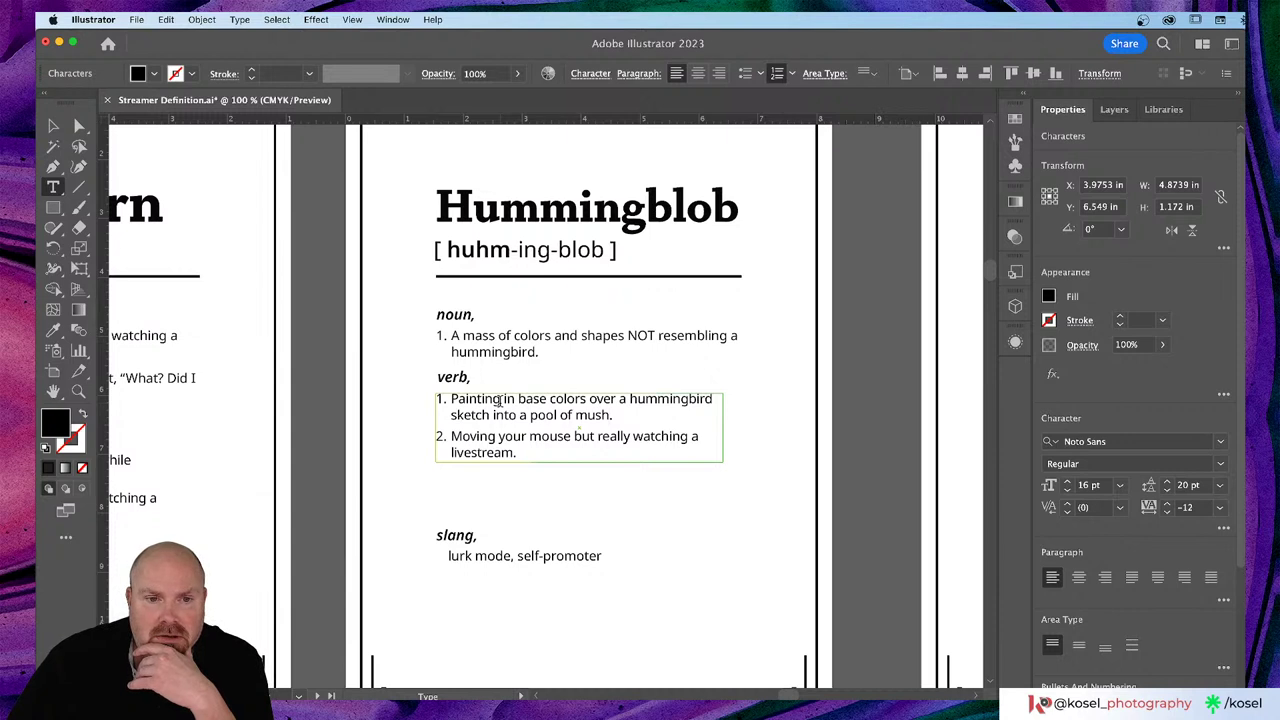
Step: Change the word "Painting" to "Blocking" at the start of the first verb definition on the Hummingblob card
left_click_drag(500, 400, 450, 399)
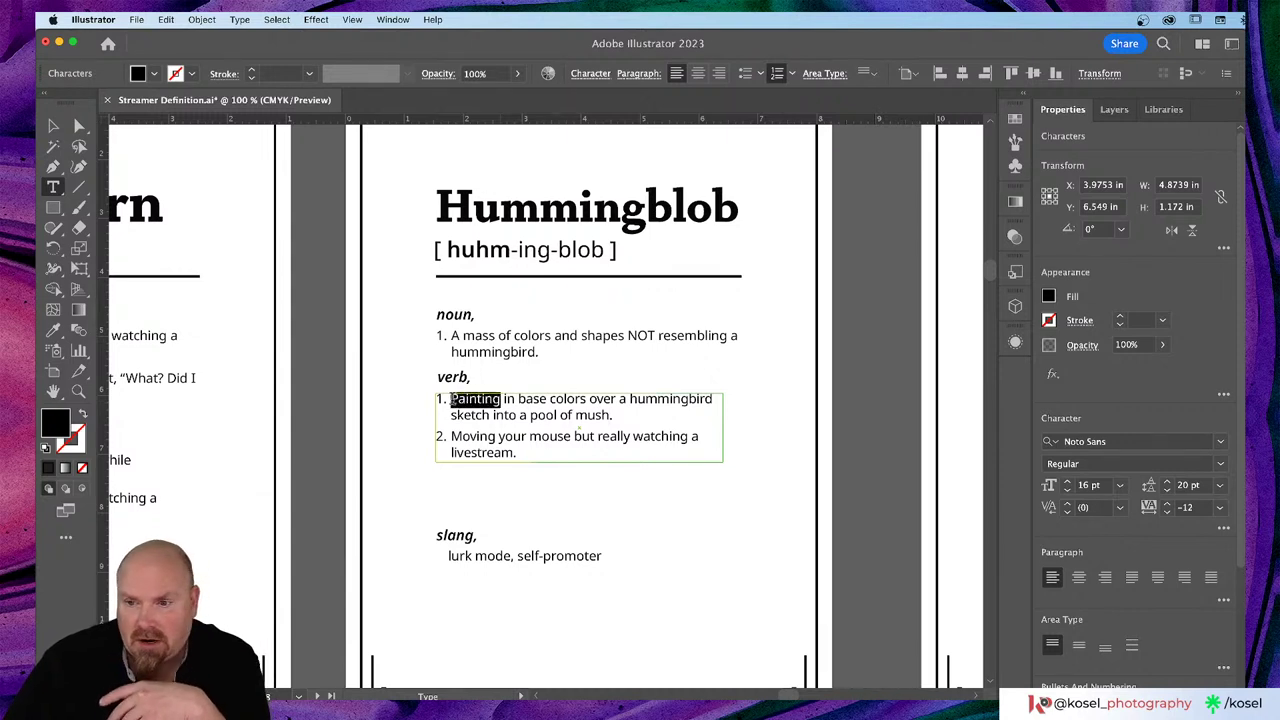
type("Blo")
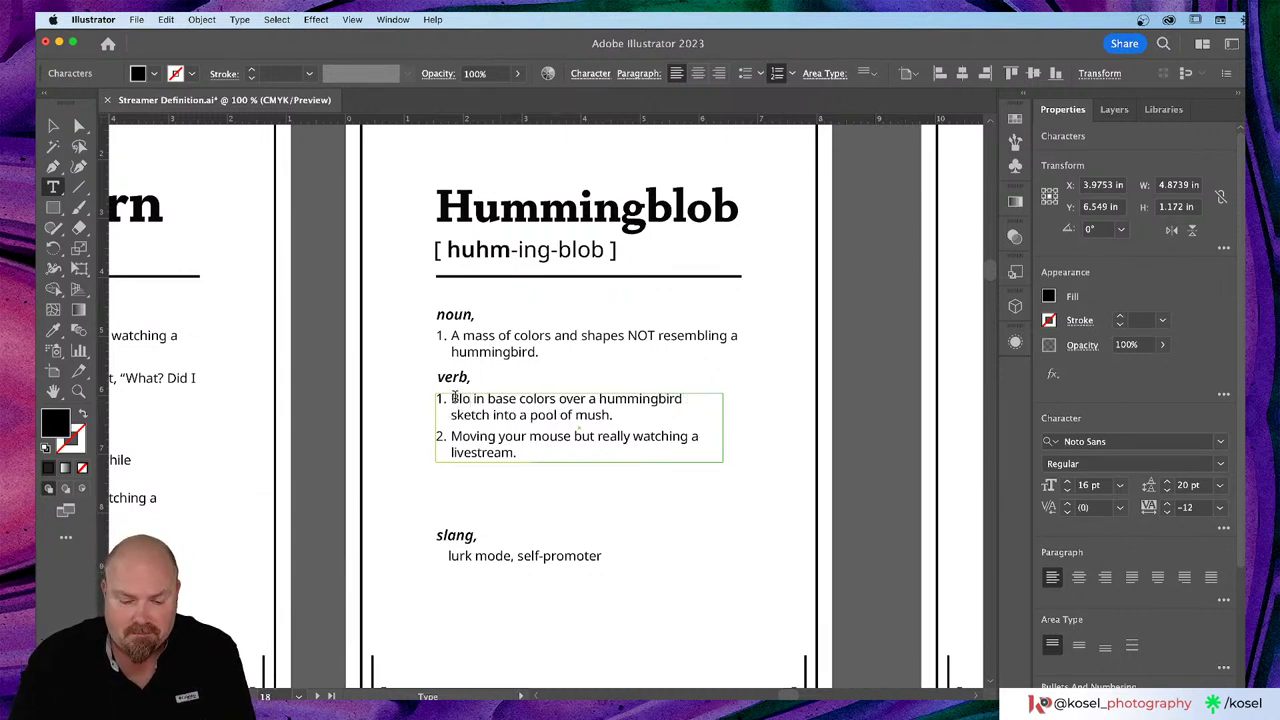
type("cking i")
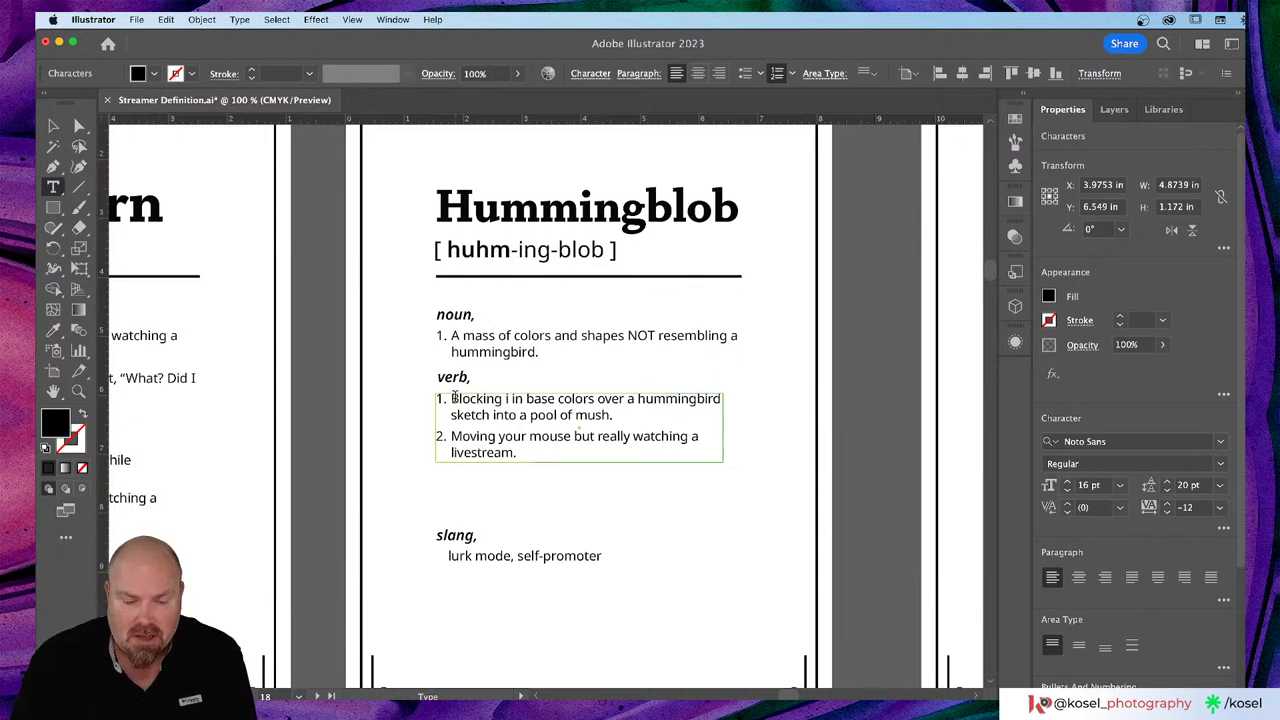
key("BackSpace")
key("BackSpace")
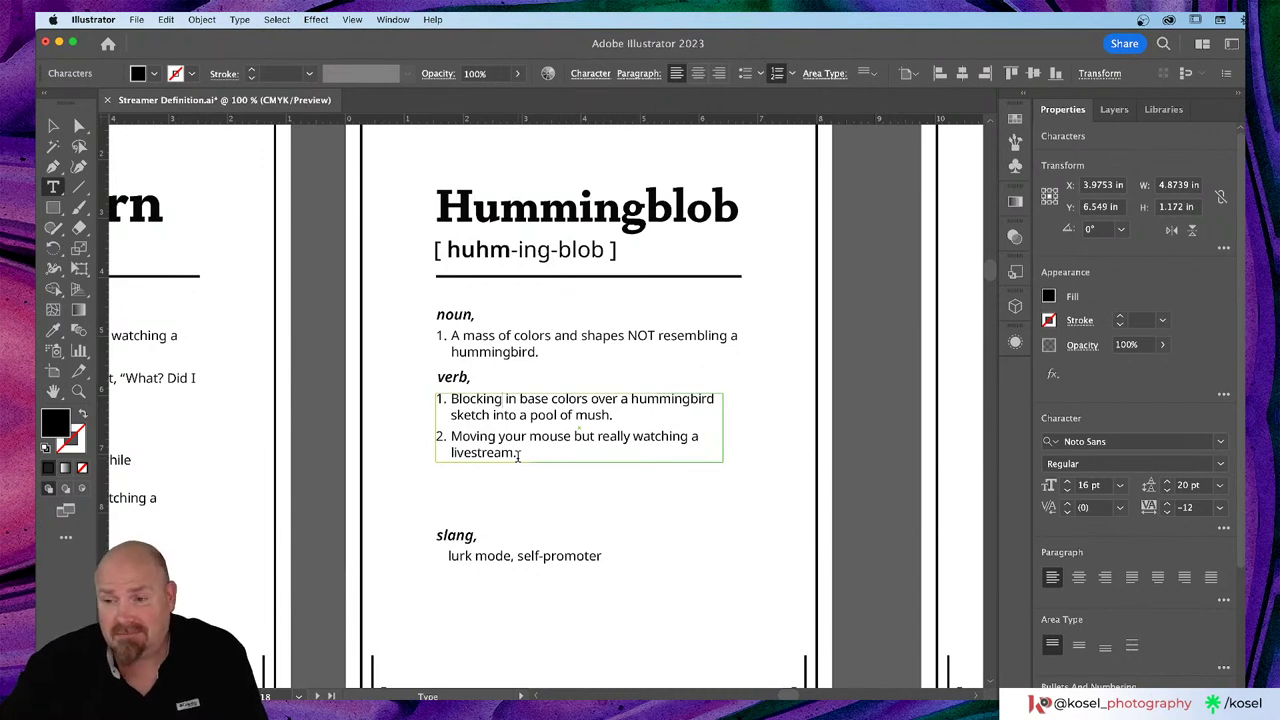
Step: Delete the second verb definition about moving your mouse and finish editing the text
left_click_drag(518, 455, 398, 472)
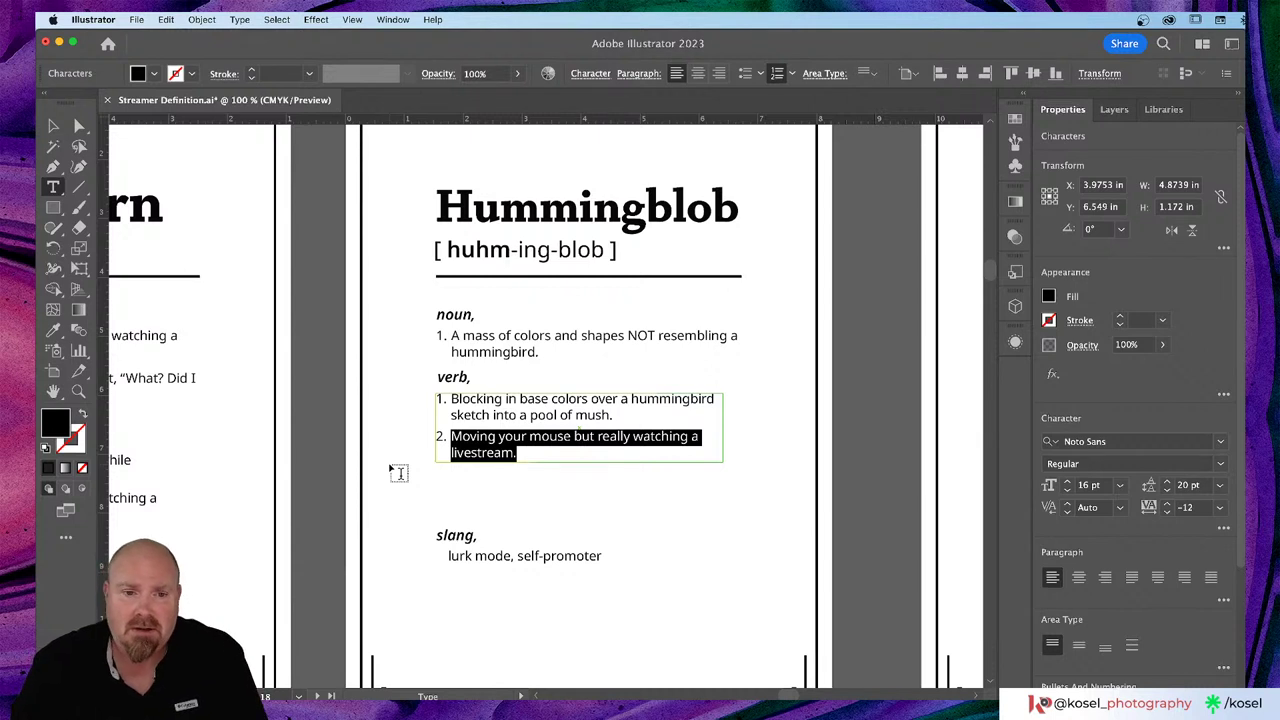
key("BackSpace")
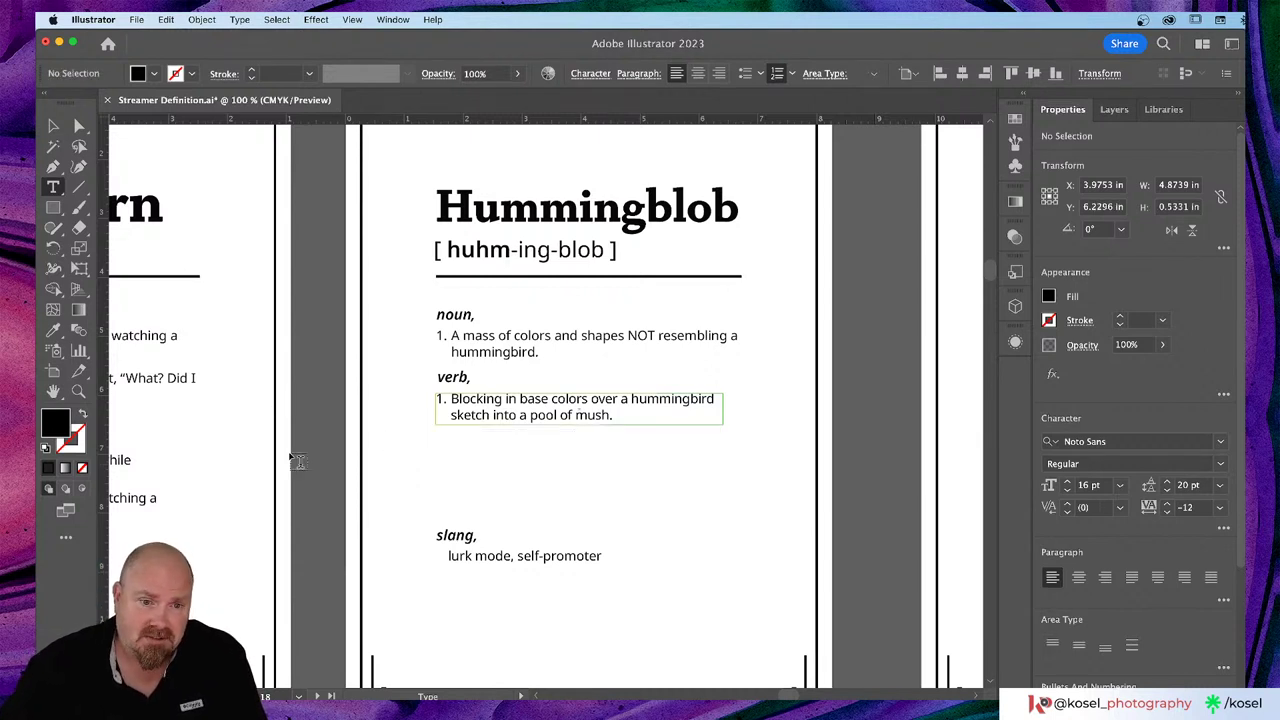
left_click(53, 126)
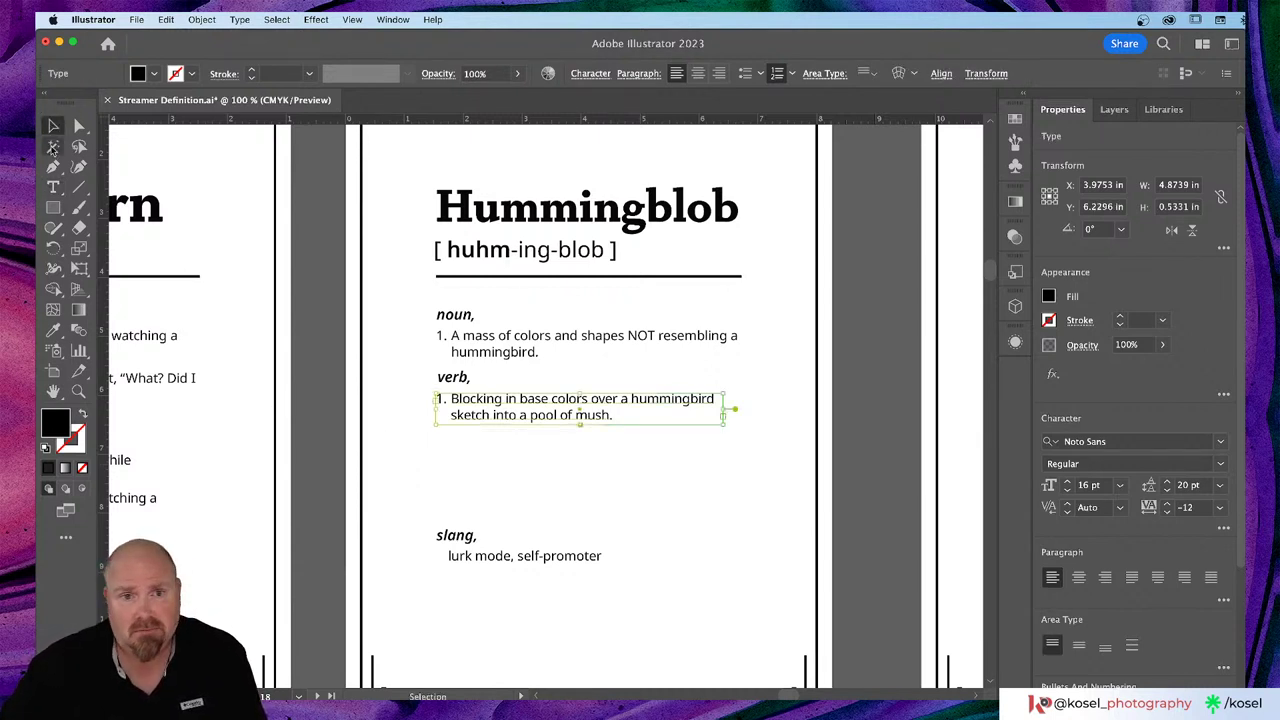
Step: Replace the slang text "lurk mode, self-promoter" on the Hummingblob card with "masterpiece", correcting its spelling
left_click(463, 544)
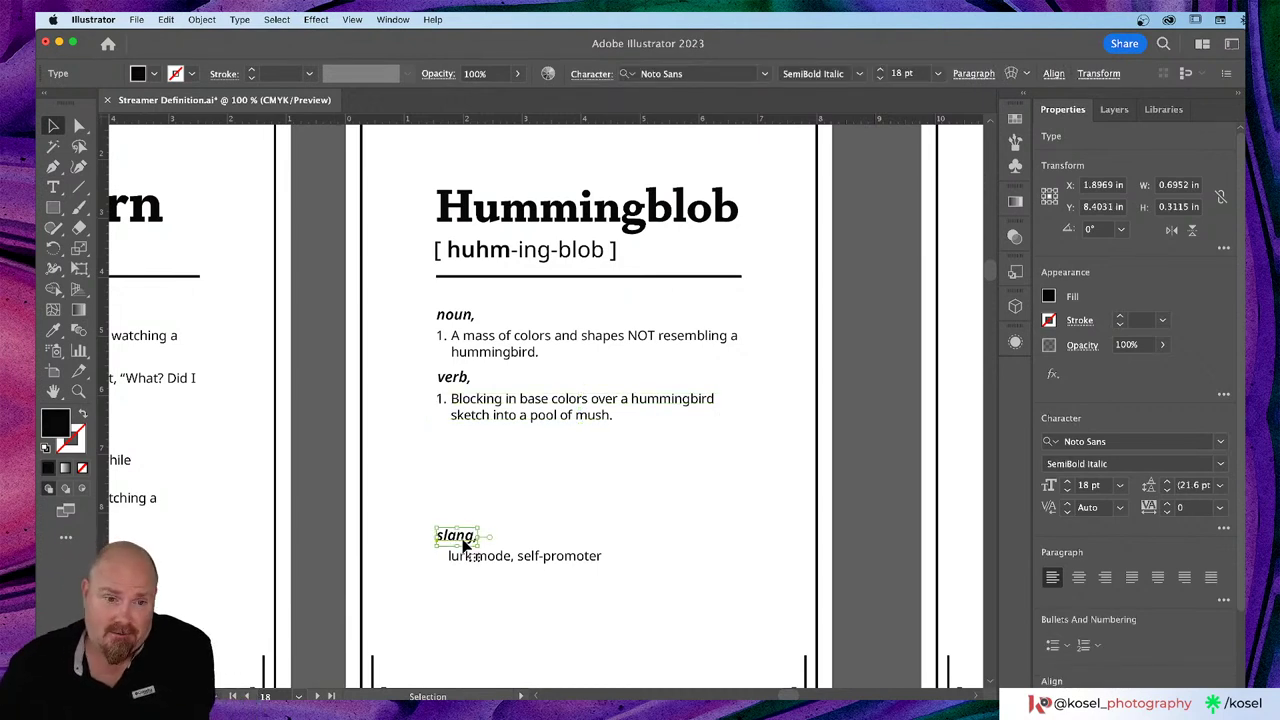
left_click(513, 563)
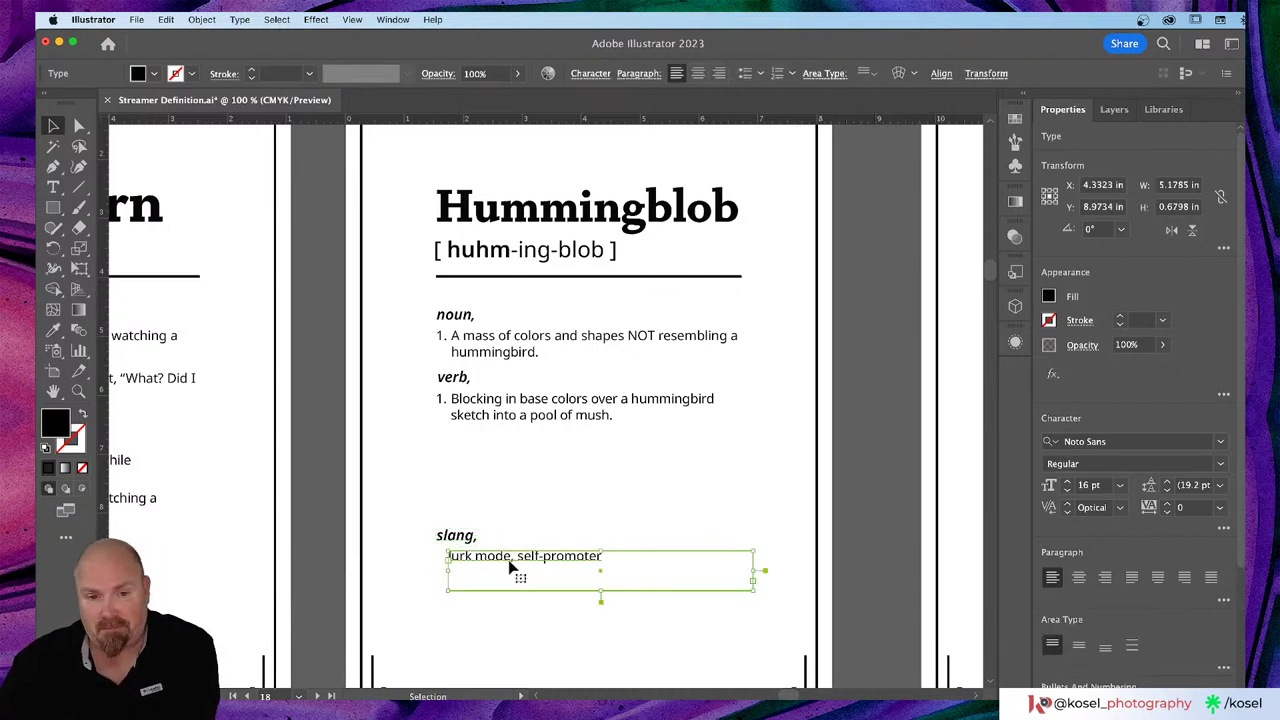
double_click(510, 567)
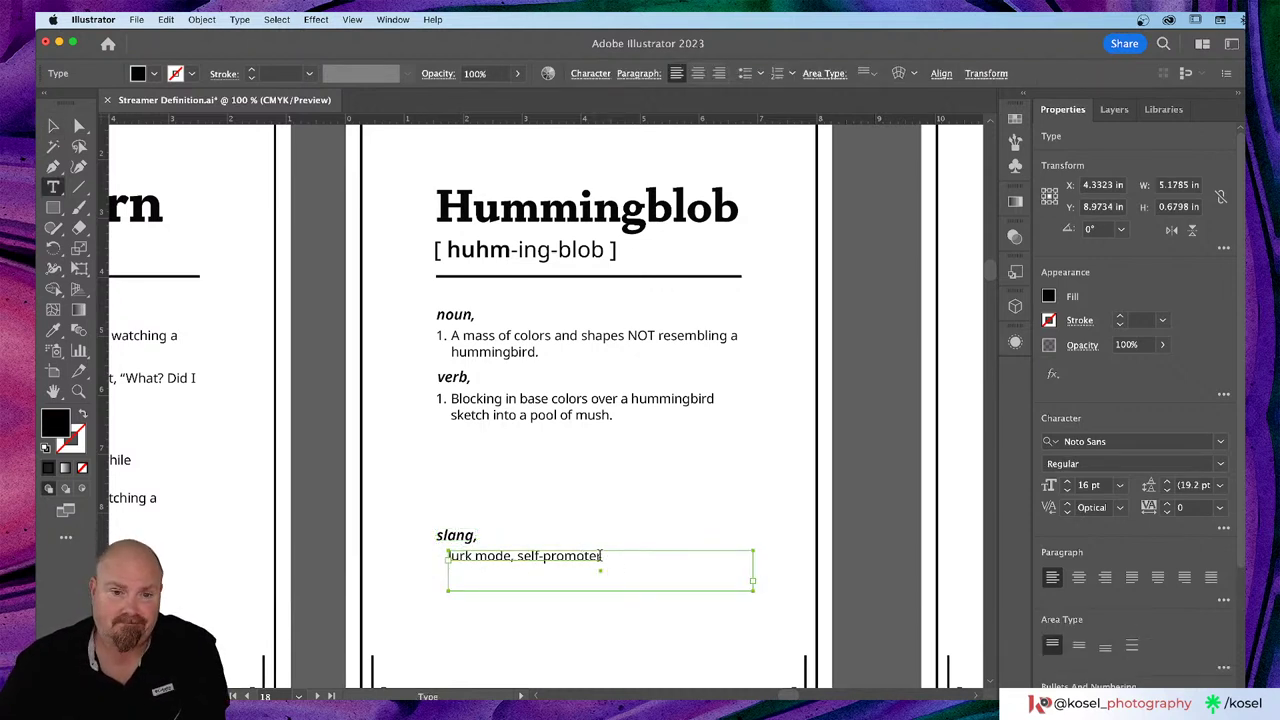
left_click_drag(603, 557, 380, 545)
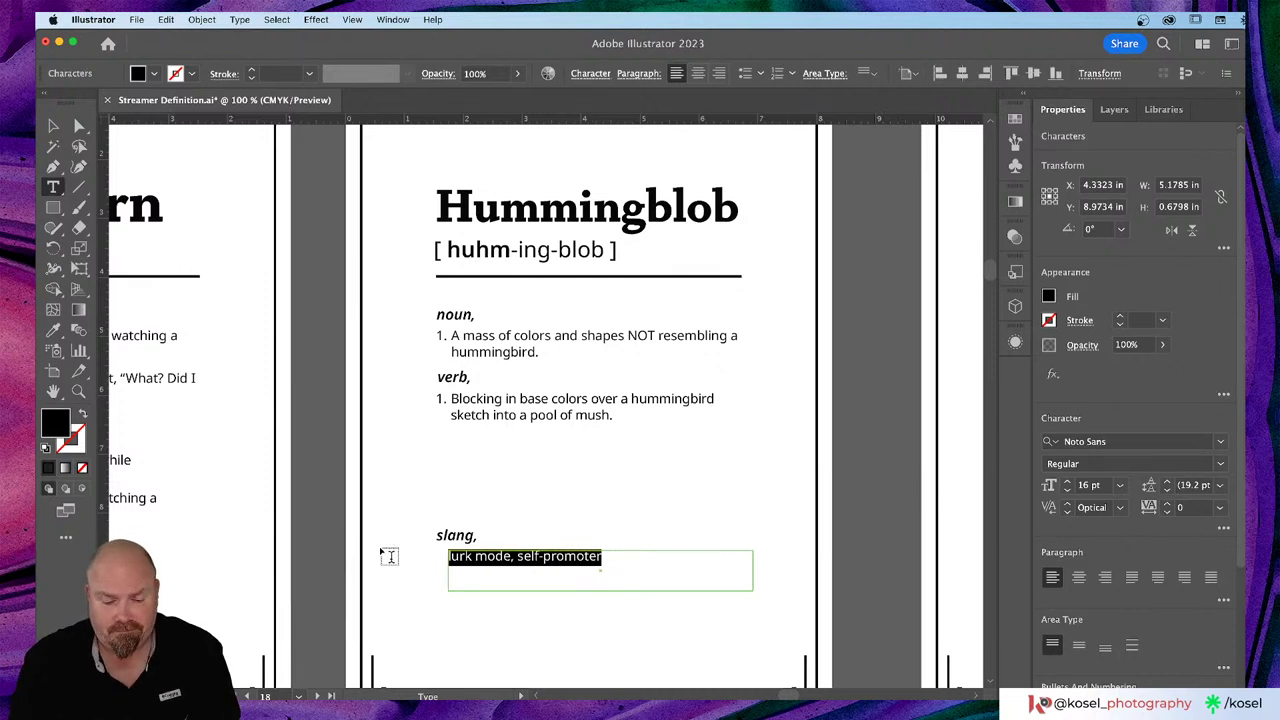
type("master")
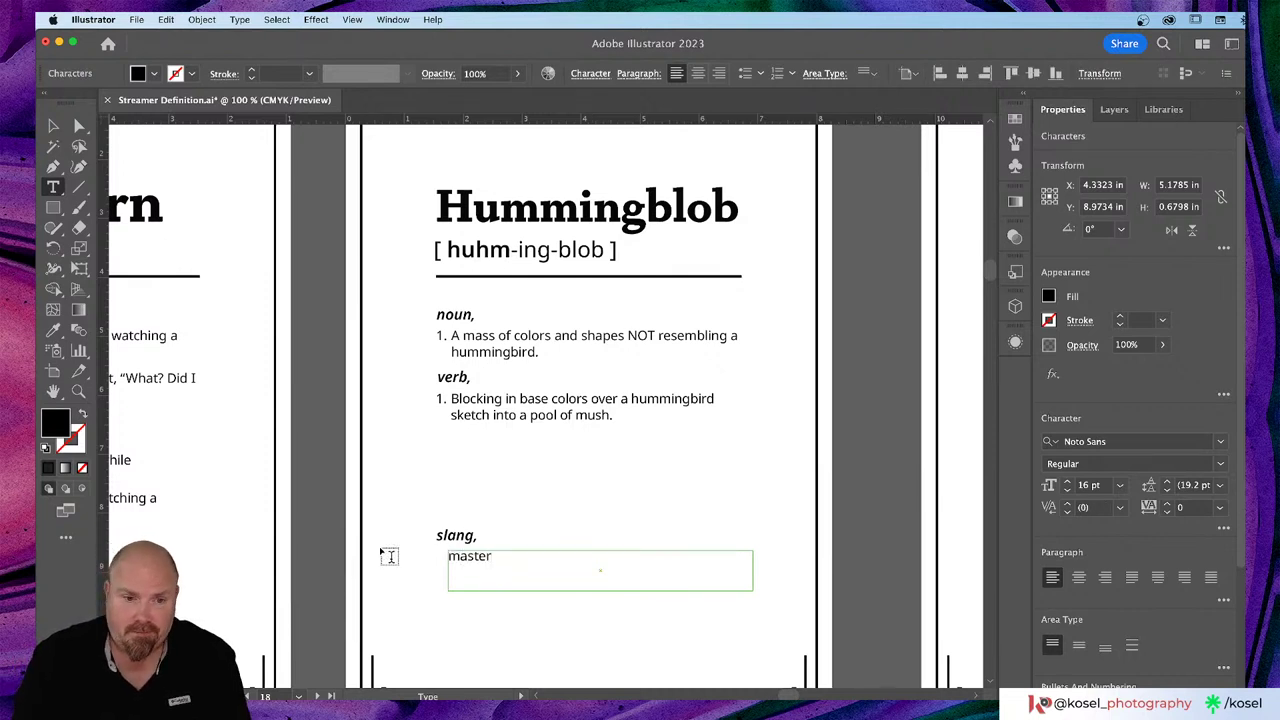
type("peice")
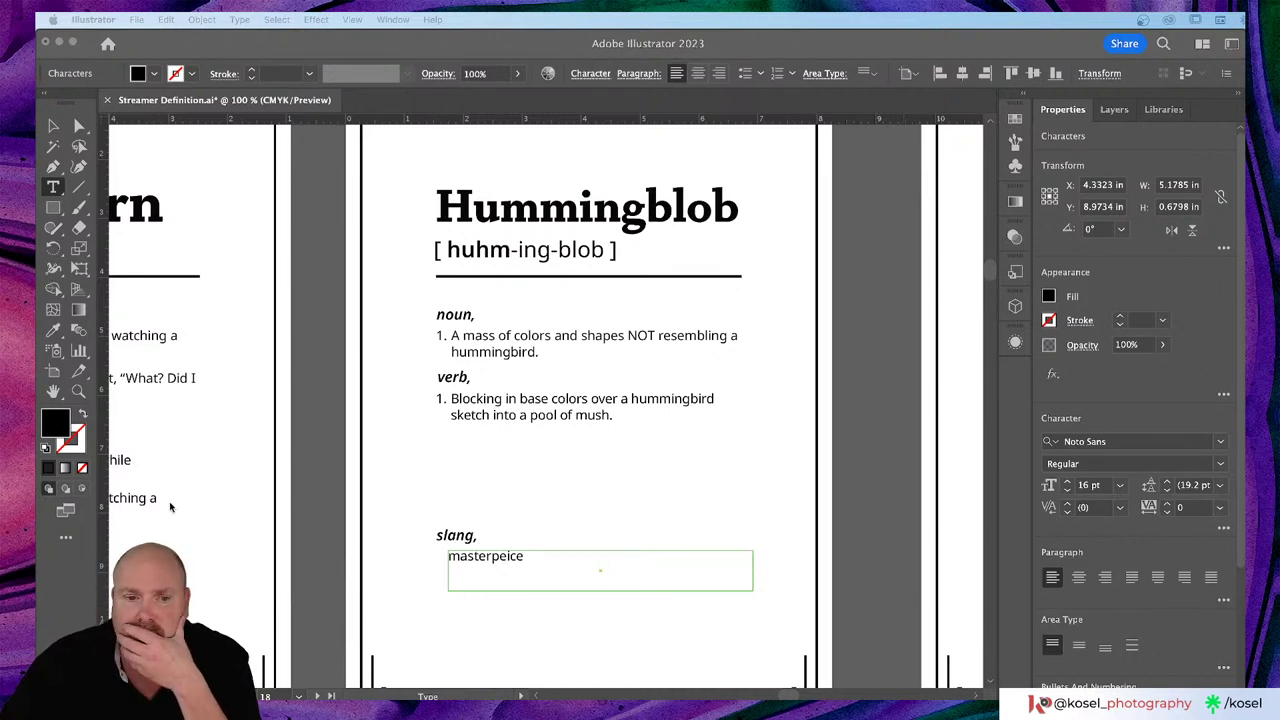
left_click(509, 556)
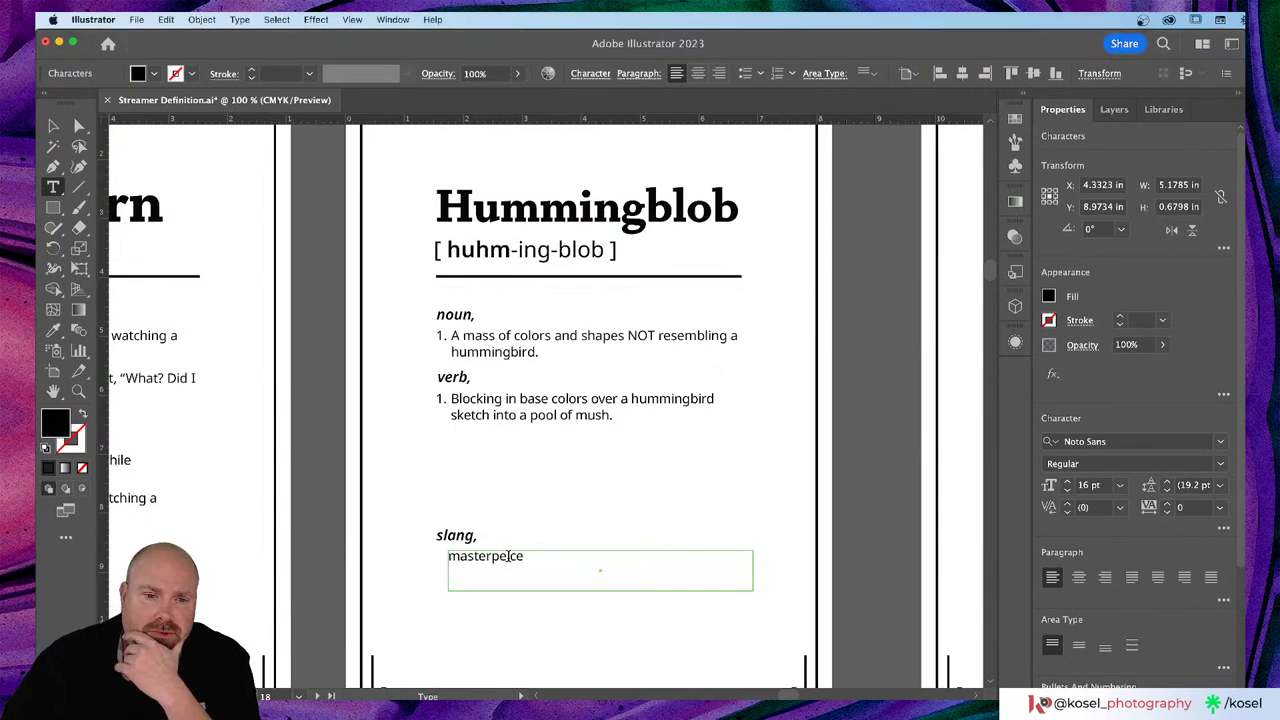
left_click(509, 556)
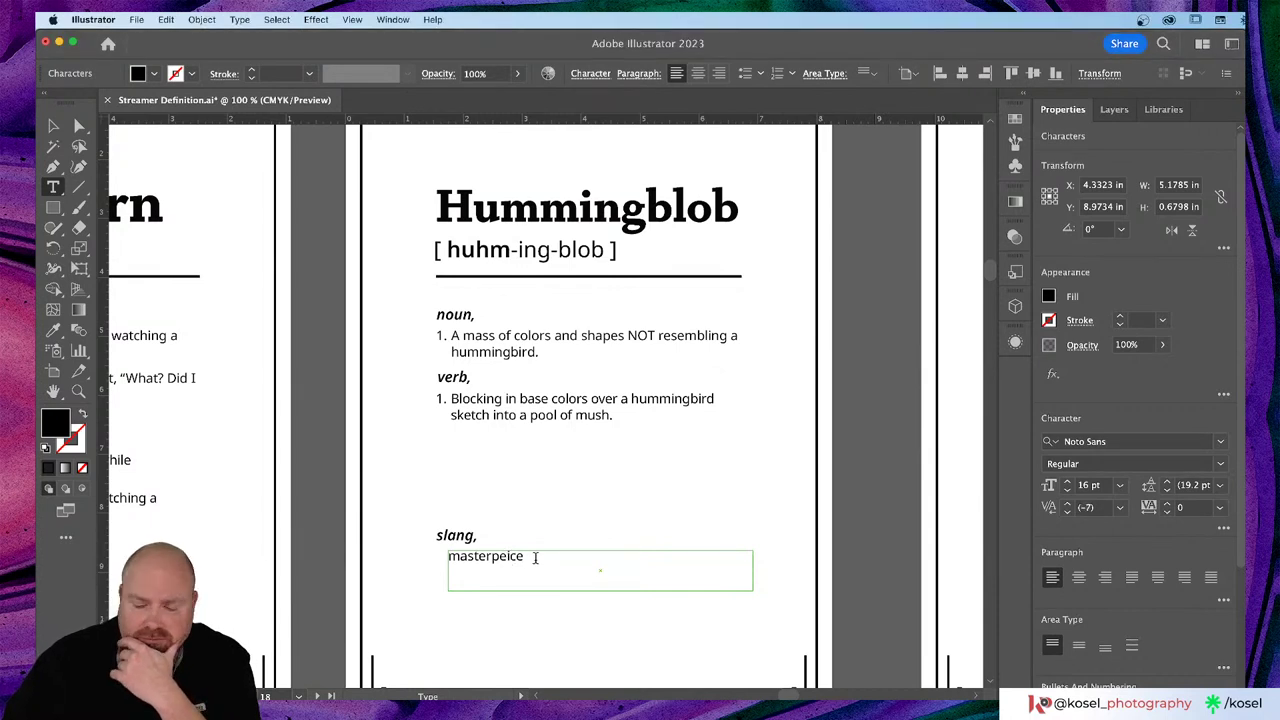
key("Delete")
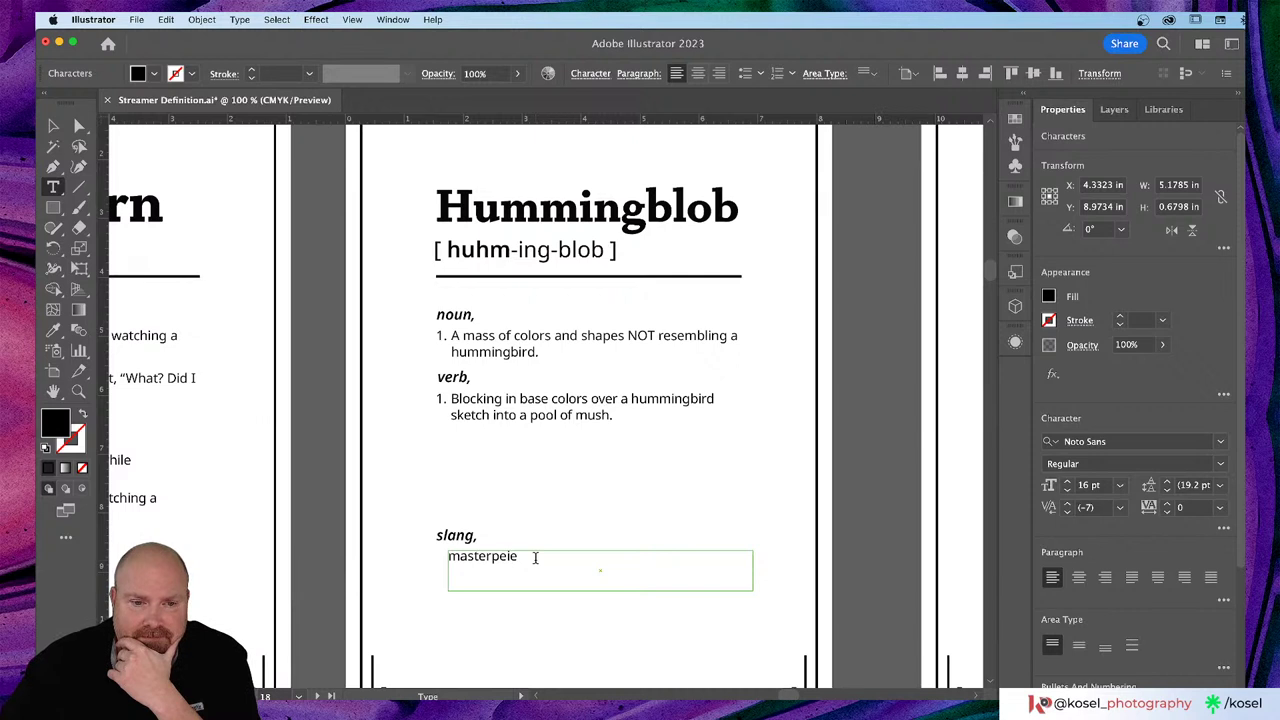
key("BackSpace")
key("BackSpace")
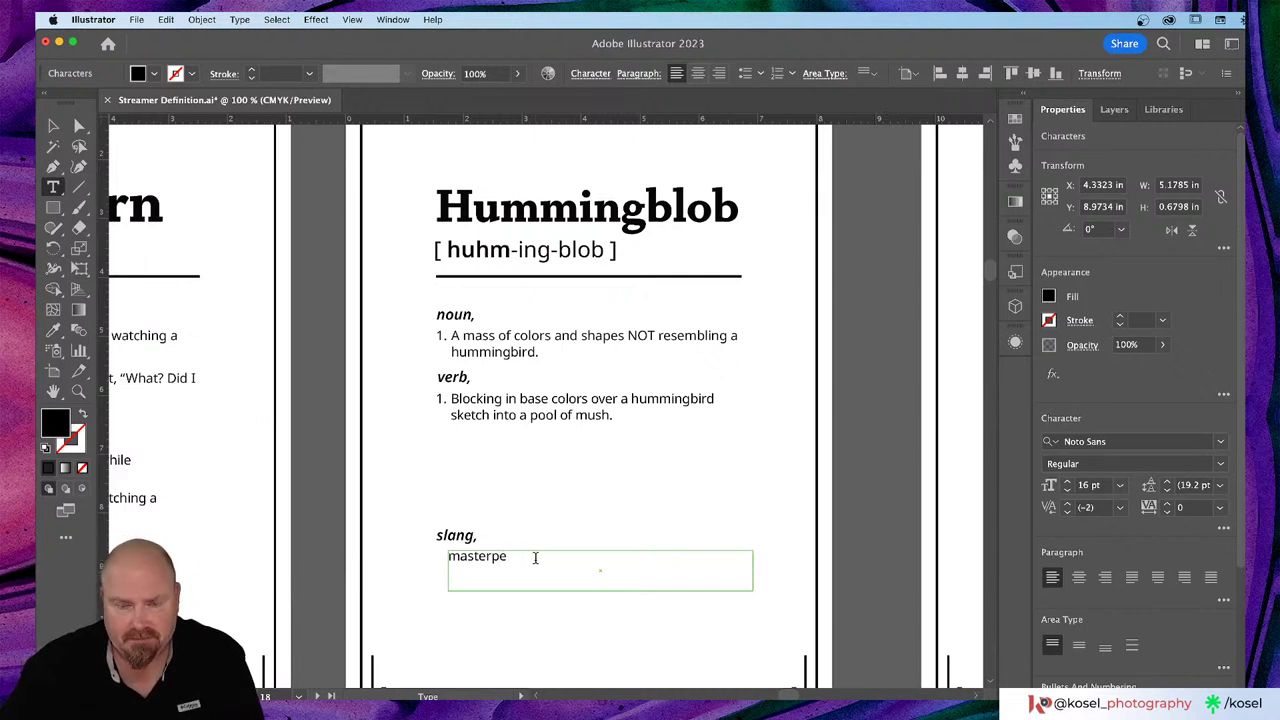
type("iece")
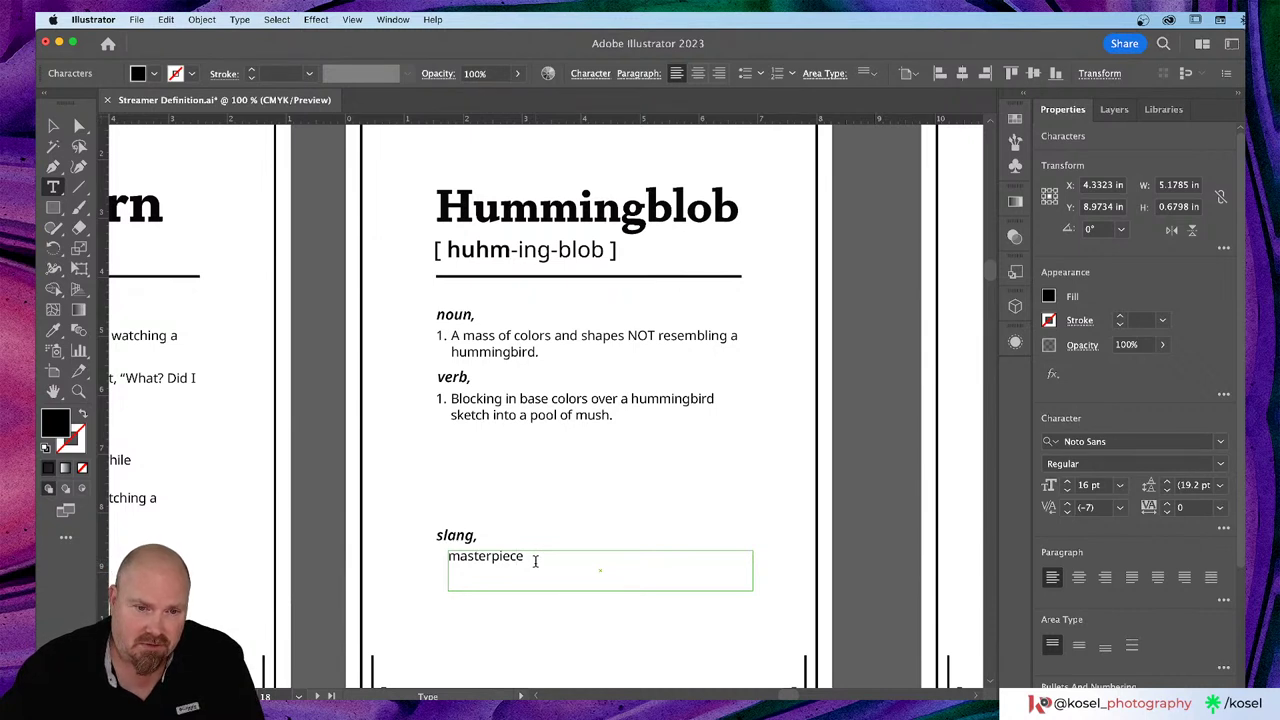
left_click(535, 561)
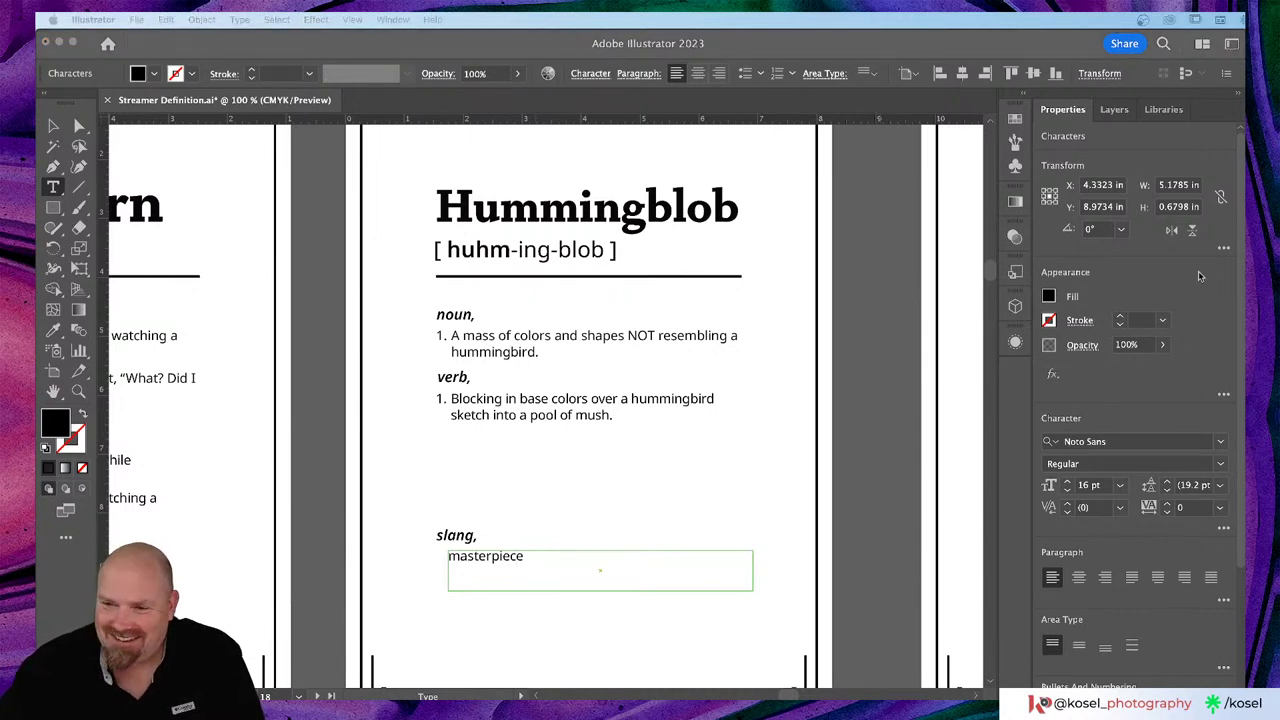
left_click(541, 617)
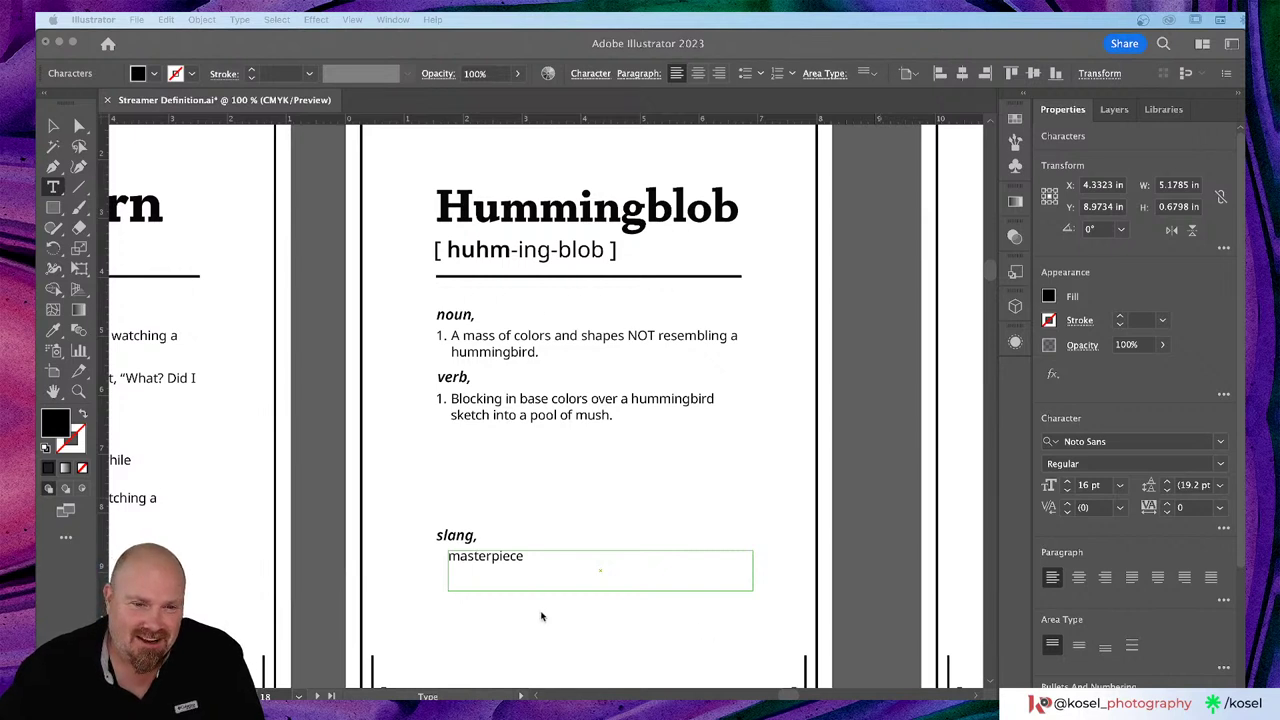
Step: Move the "slang," heading together with its "masterpiece" text up close below the verb definition, then deselect them
left_click(456, 537)
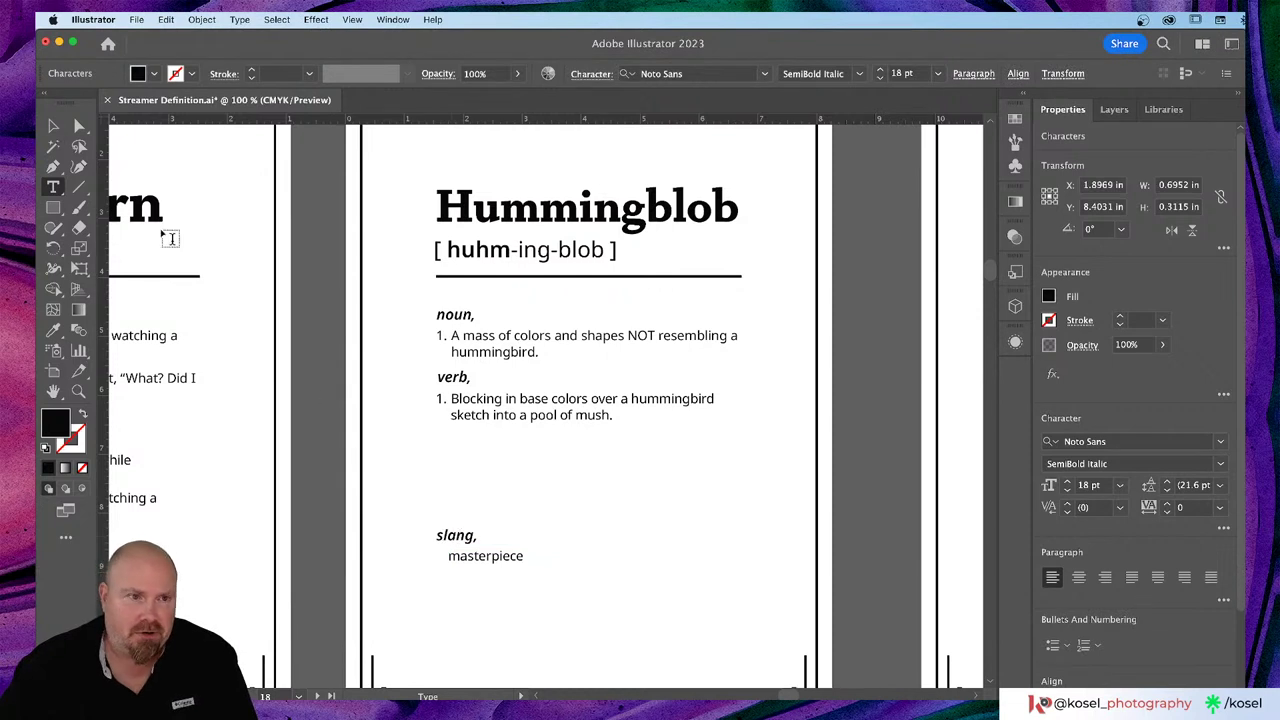
left_click(53, 125)
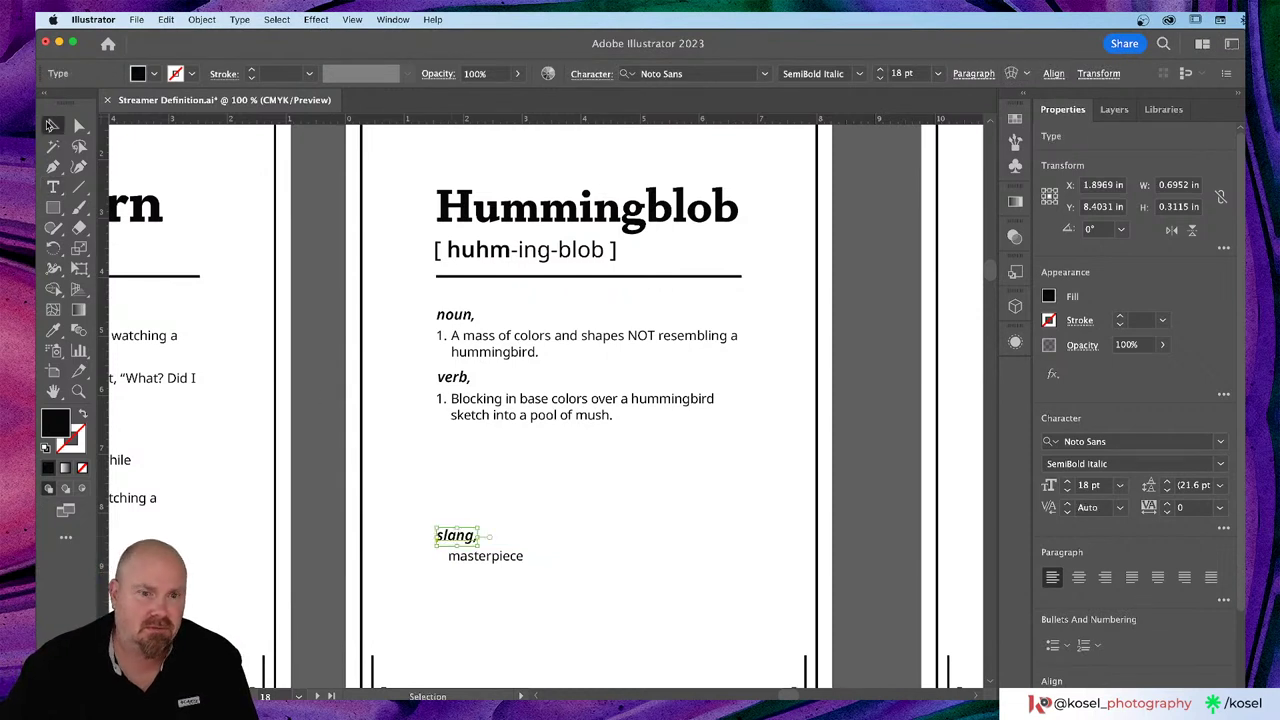
left_click(480, 572)
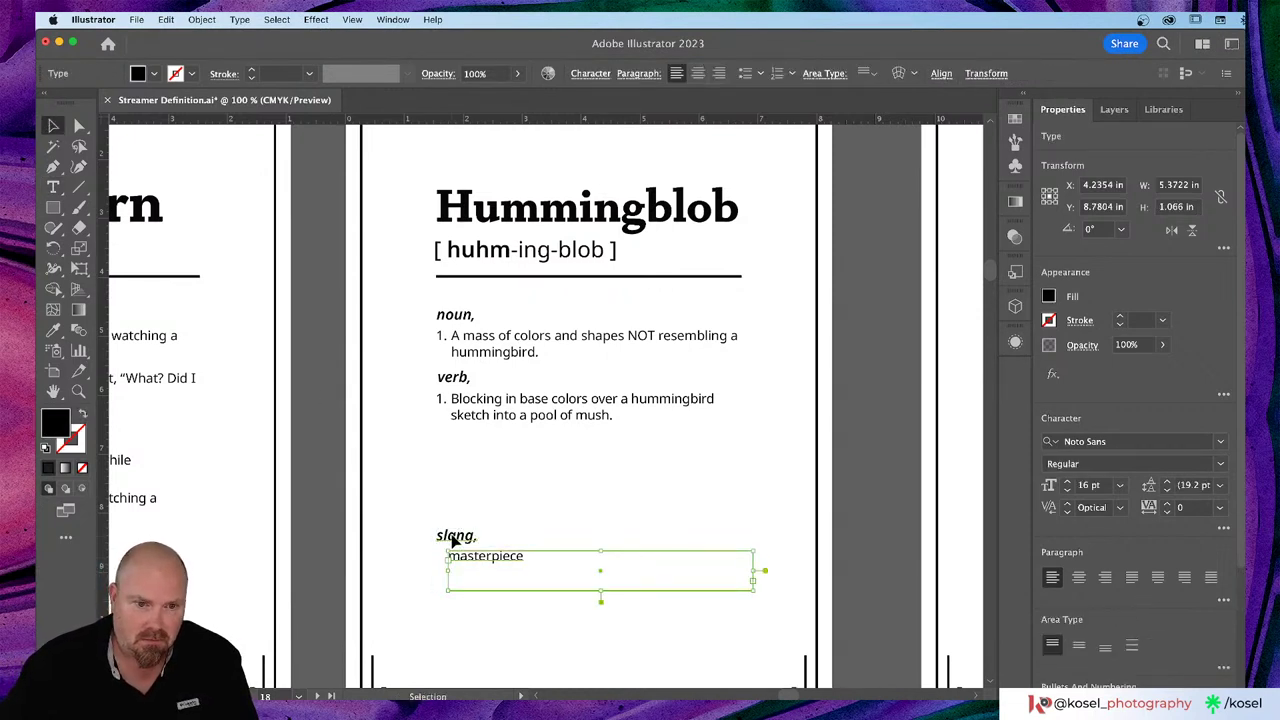
left_click(460, 540, "shift")
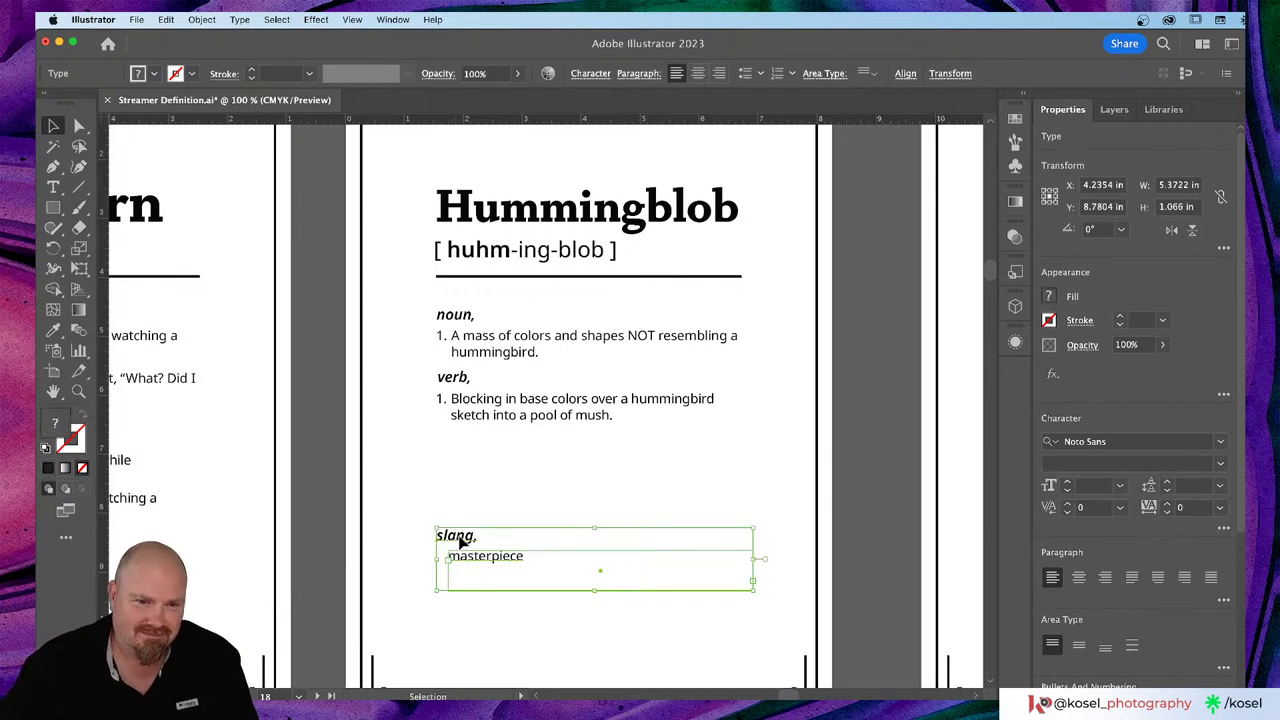
left_click_drag(460, 540, 461, 451)
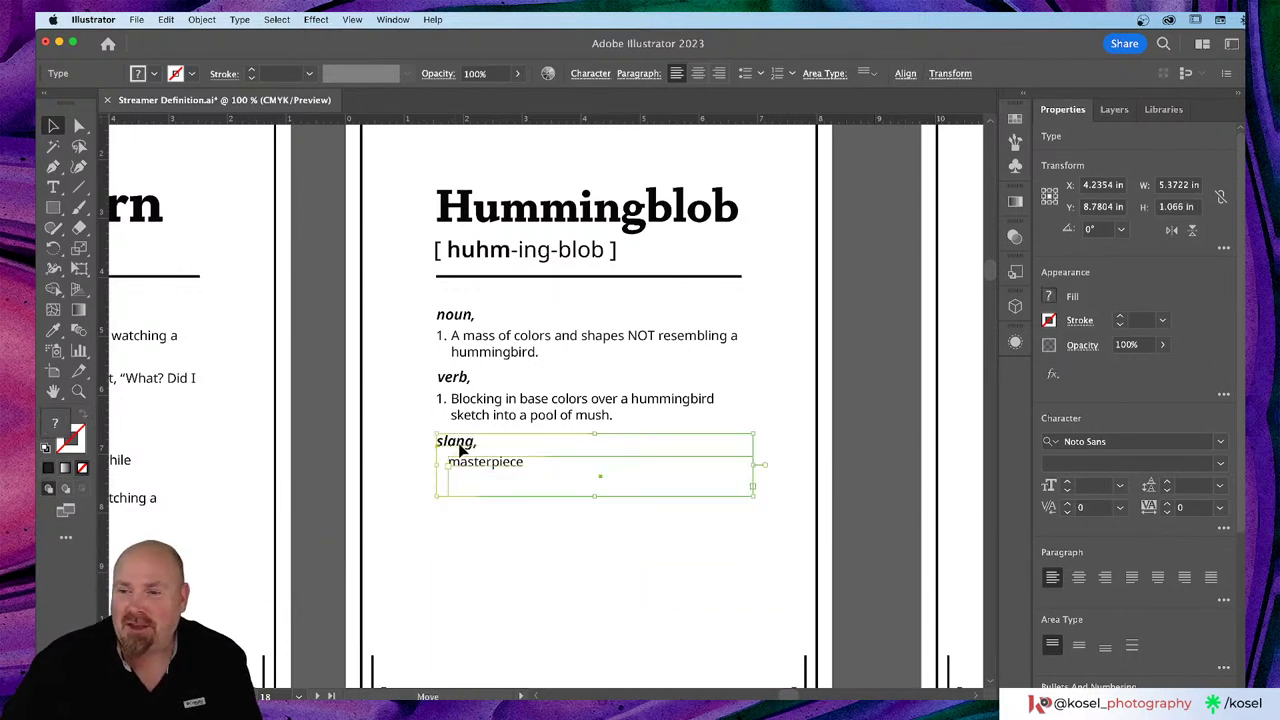
left_click(447, 546)
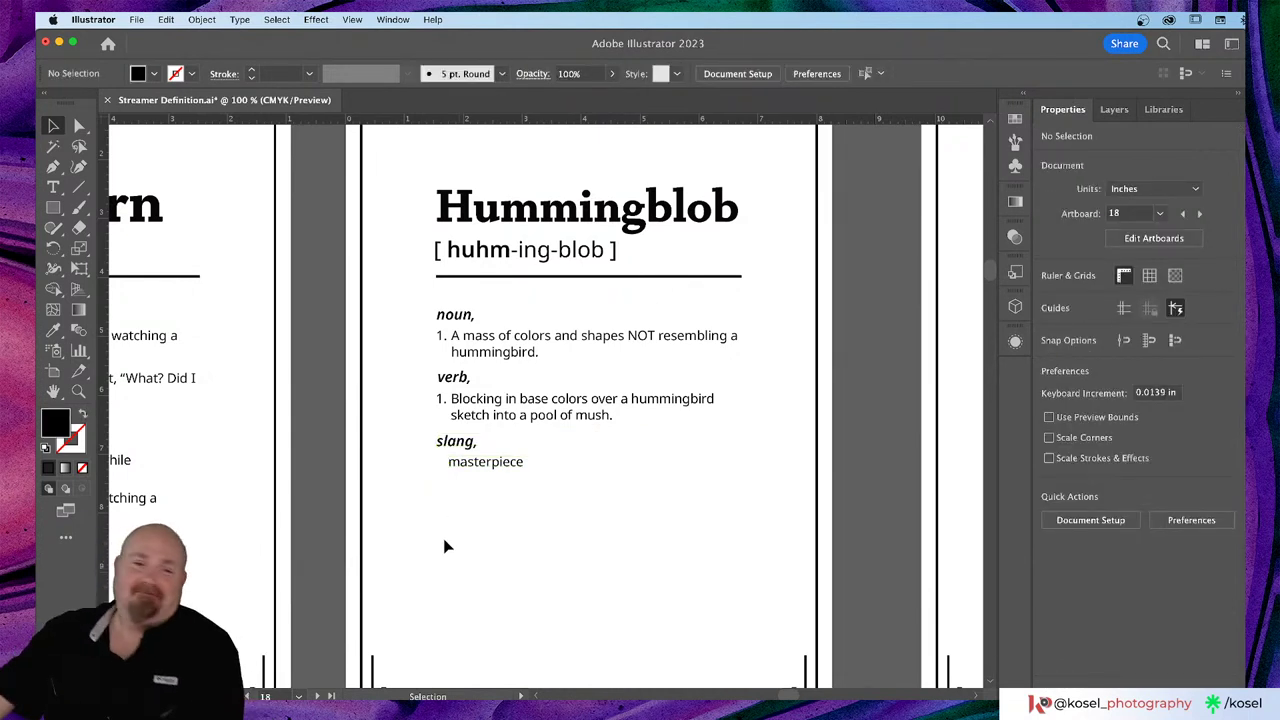
Step: Save the Streamer Definition document and display its list of layers
scroll(414, 528, "up", 3)
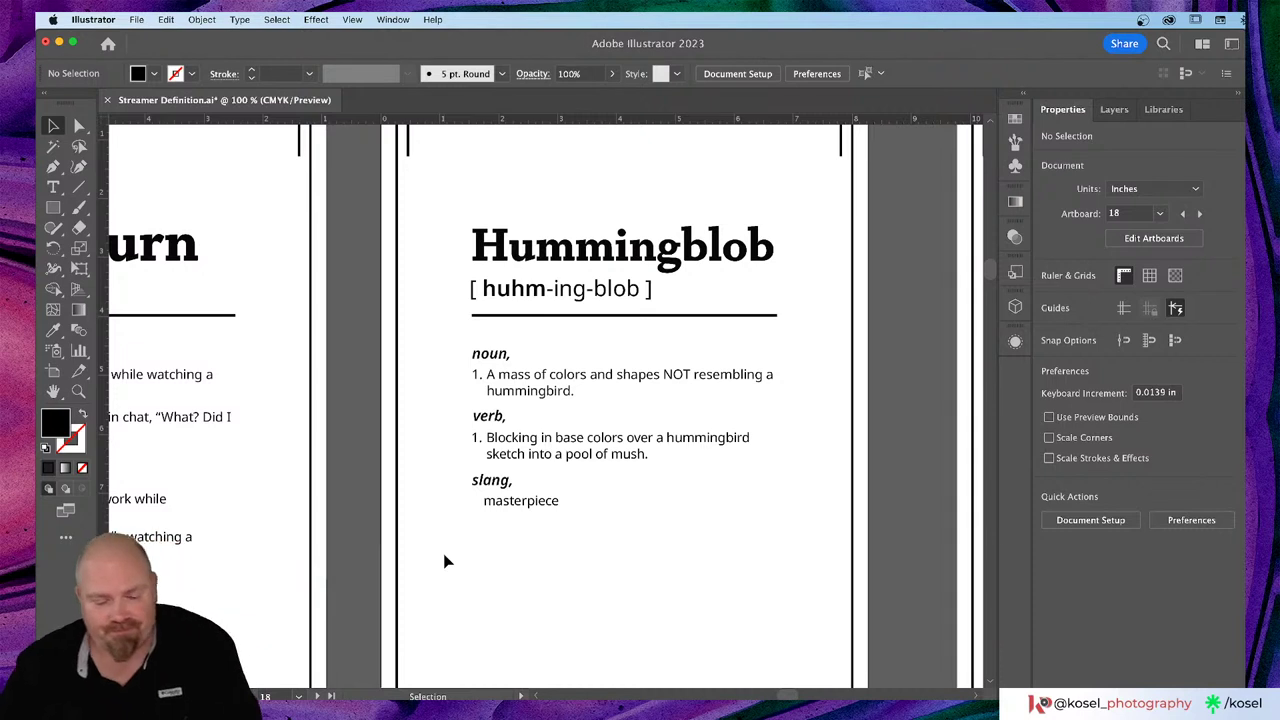
key("a")
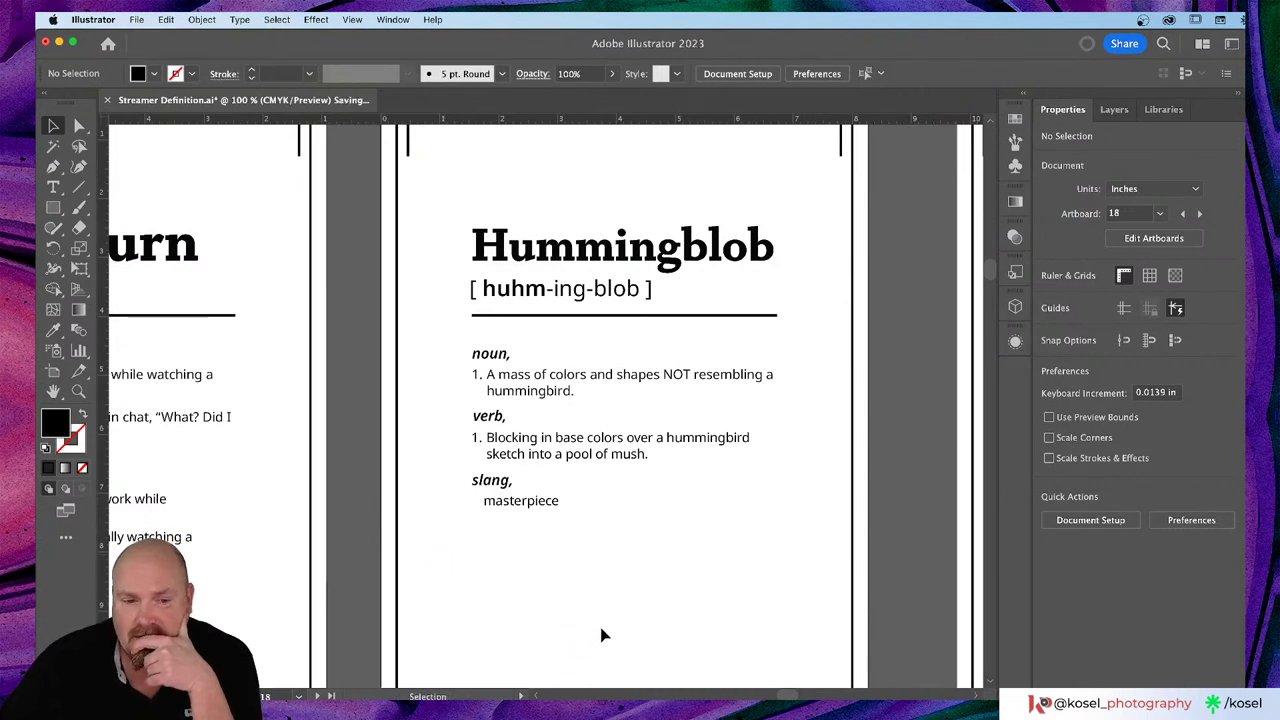
scroll(603, 634, "left", 10)
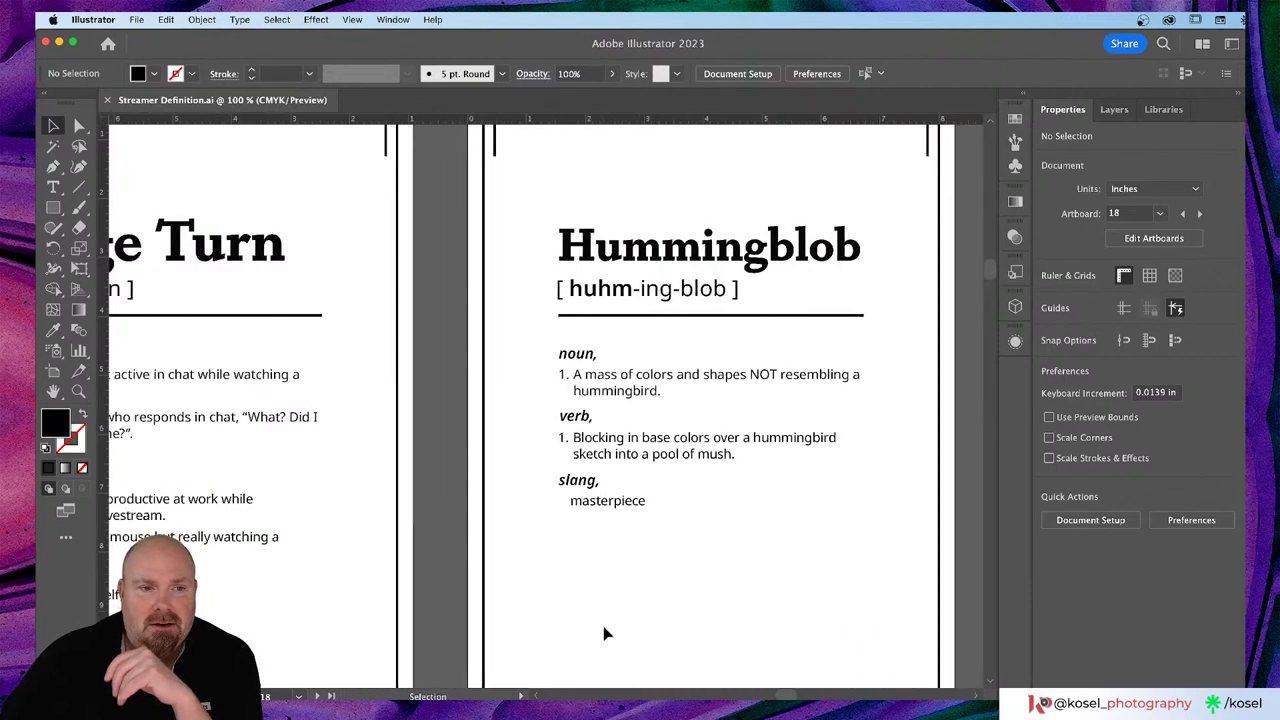
scroll(608, 632, "left", 5)
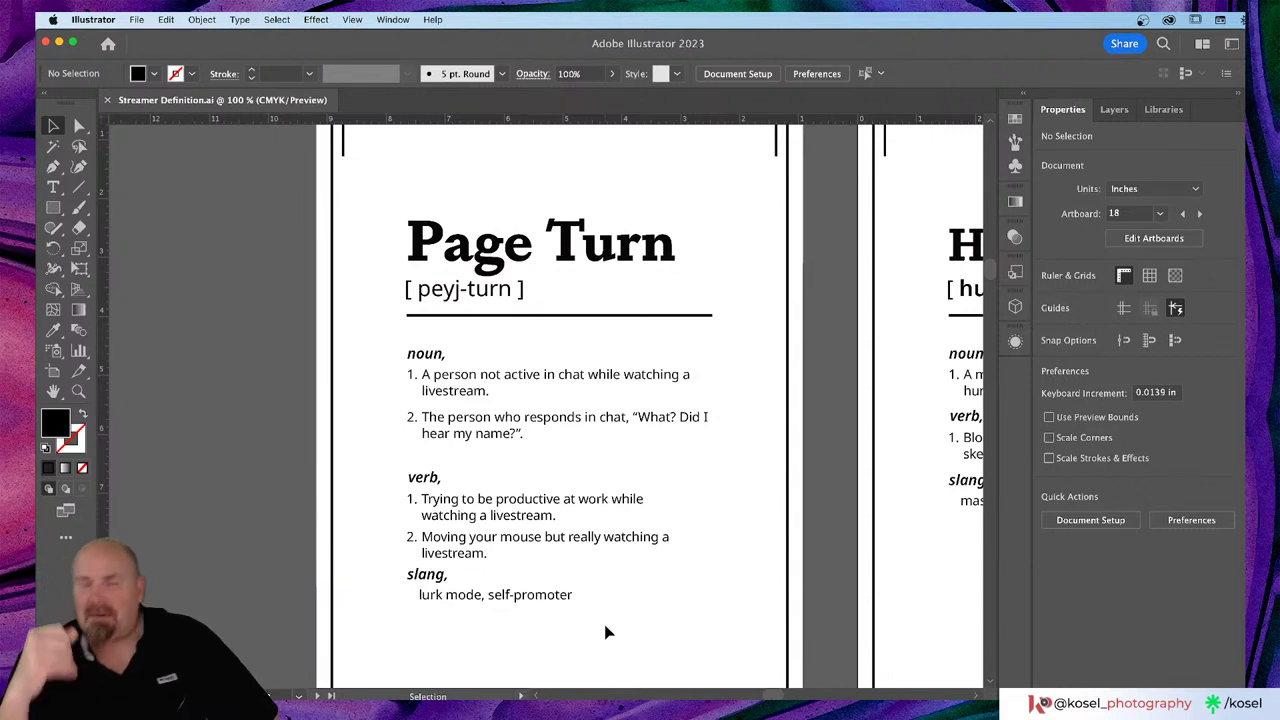
left_click(1114, 109)
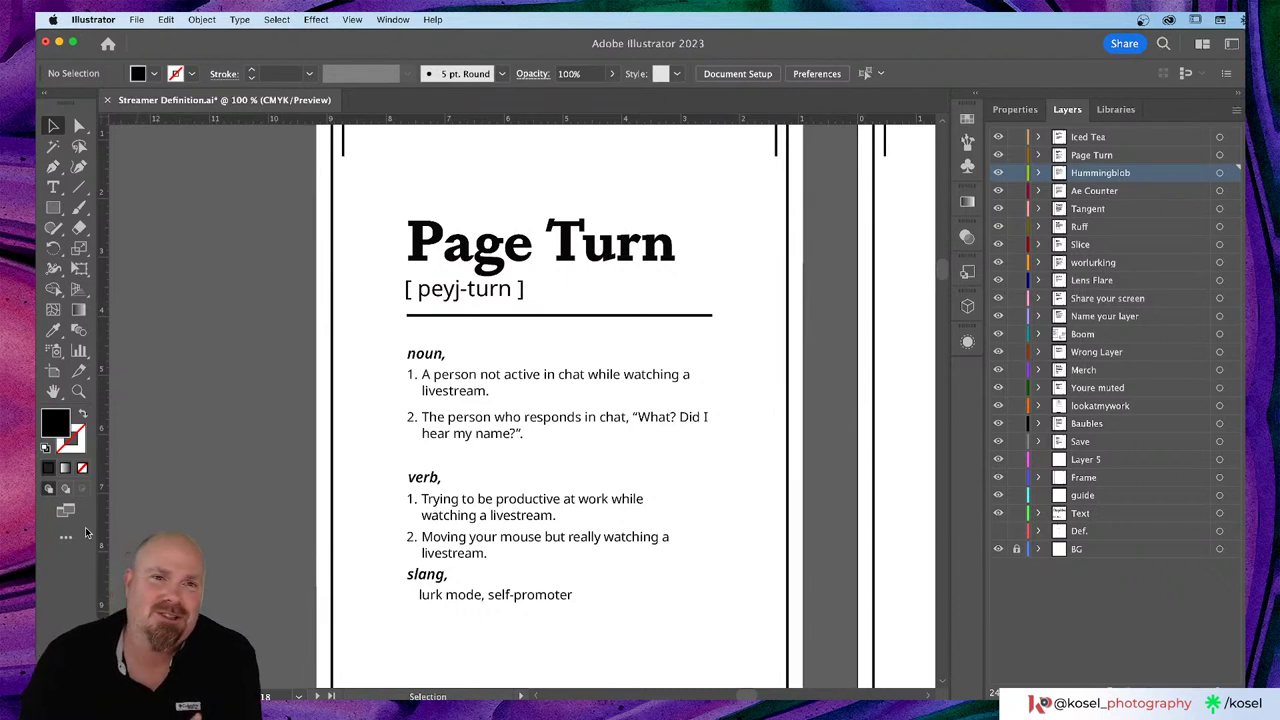
Step: Switch to Chrome and look through the Behance stream search results for the hummingbird illustration collaboration streams
key("super+Tab")
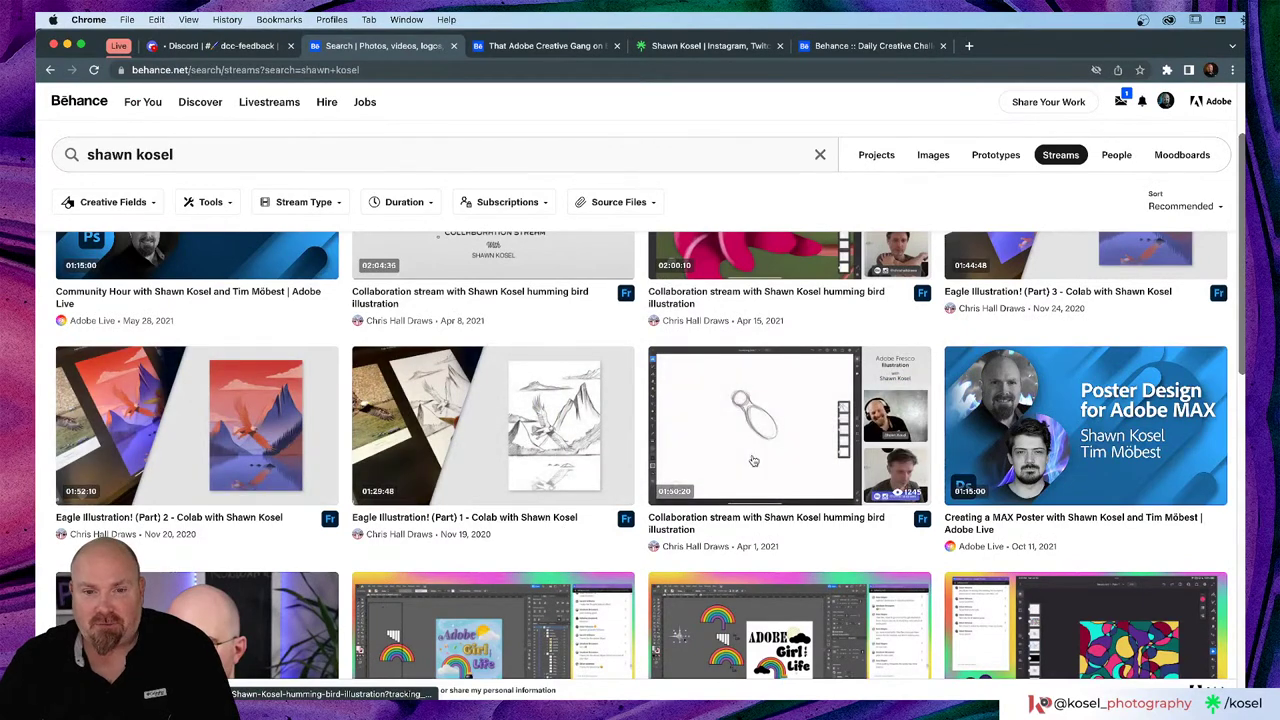
scroll(755, 462, "up", 1)
scroll(755, 462, "down", 1)
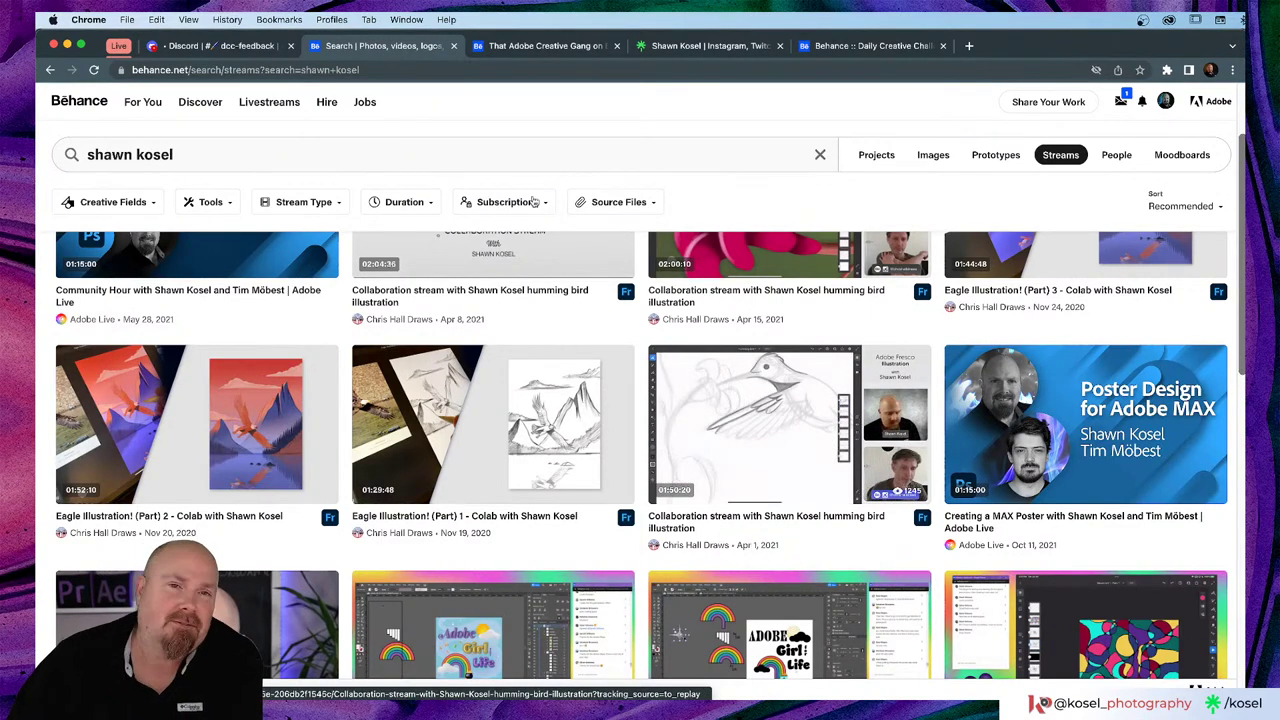
scroll(722, 392, "up", 3)
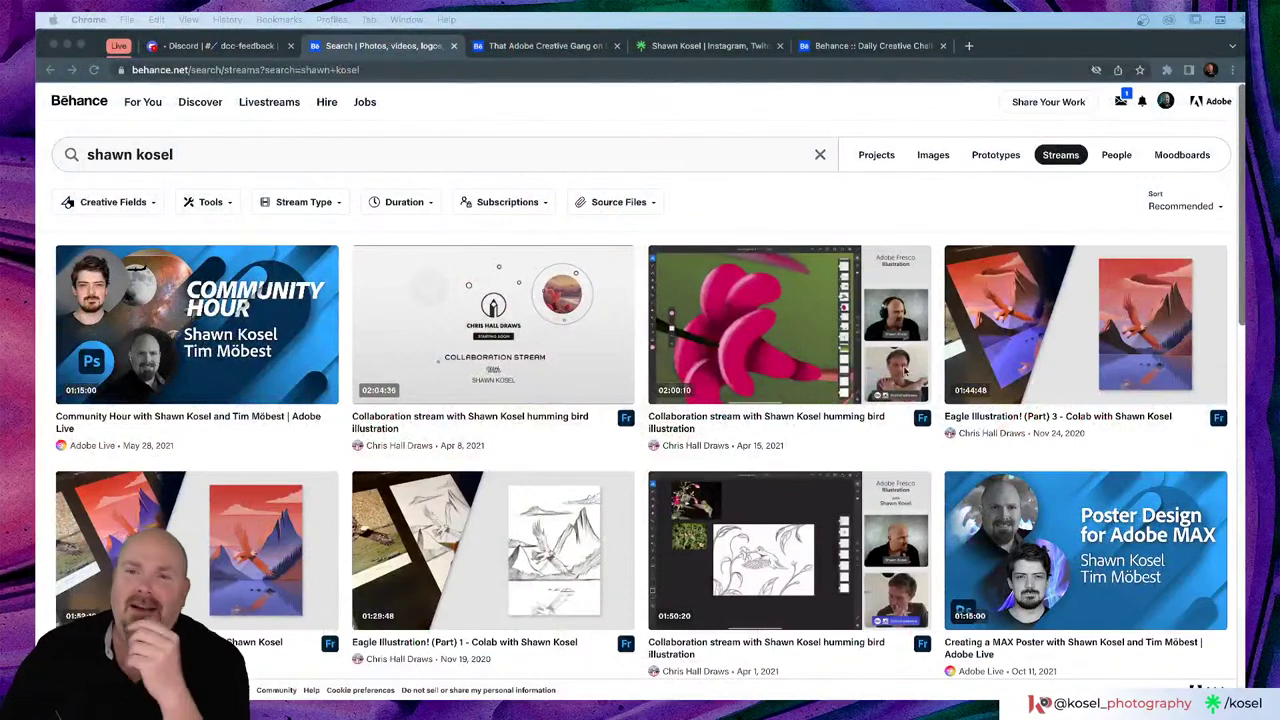
scroll(601, 325, "down", 1)
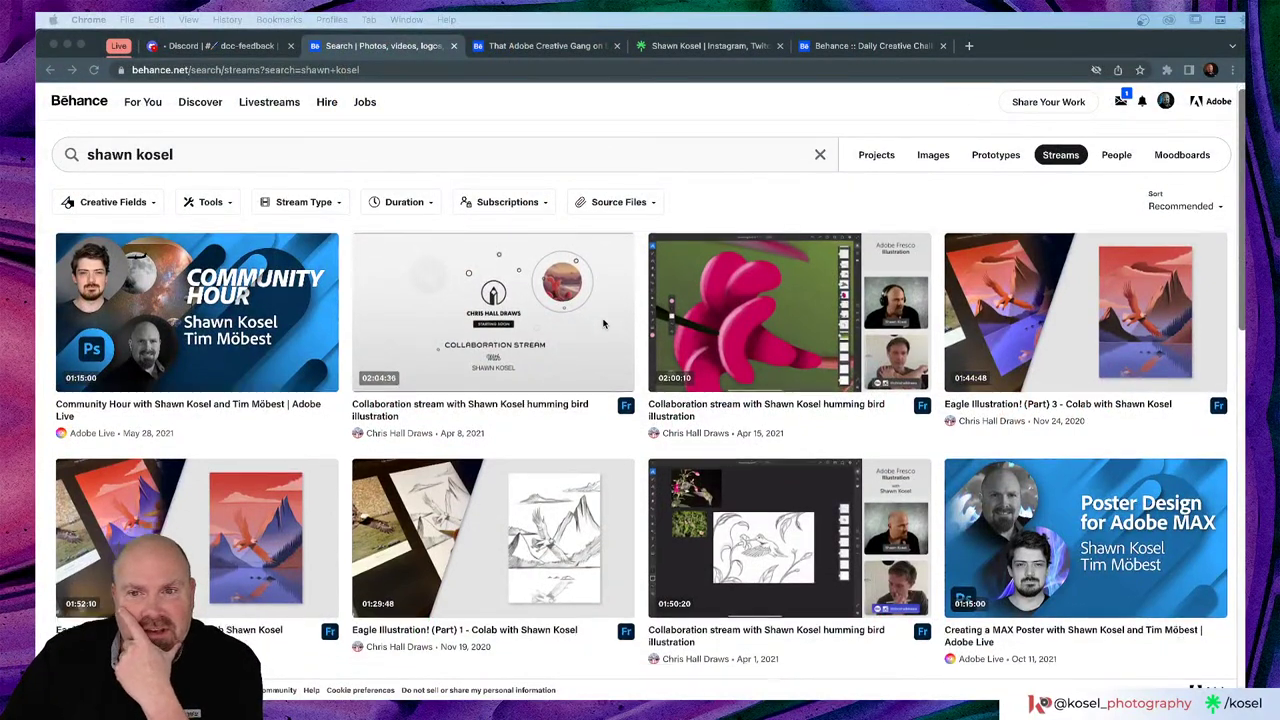
Step: Look through the Behance stream search results and briefly open the Apr 1, 2021 hummingbird illustration collaboration stream before returning to the results
scroll(603, 323, "up", 1)
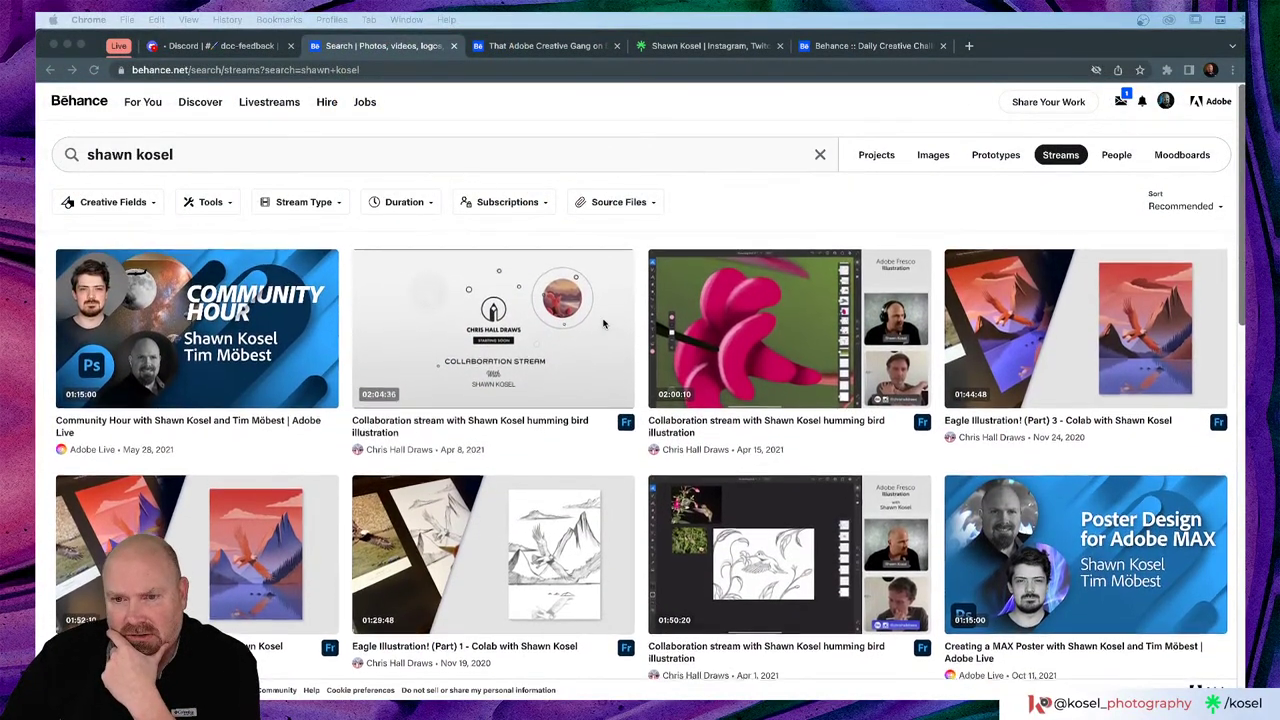
mouse_move(1040, 345)
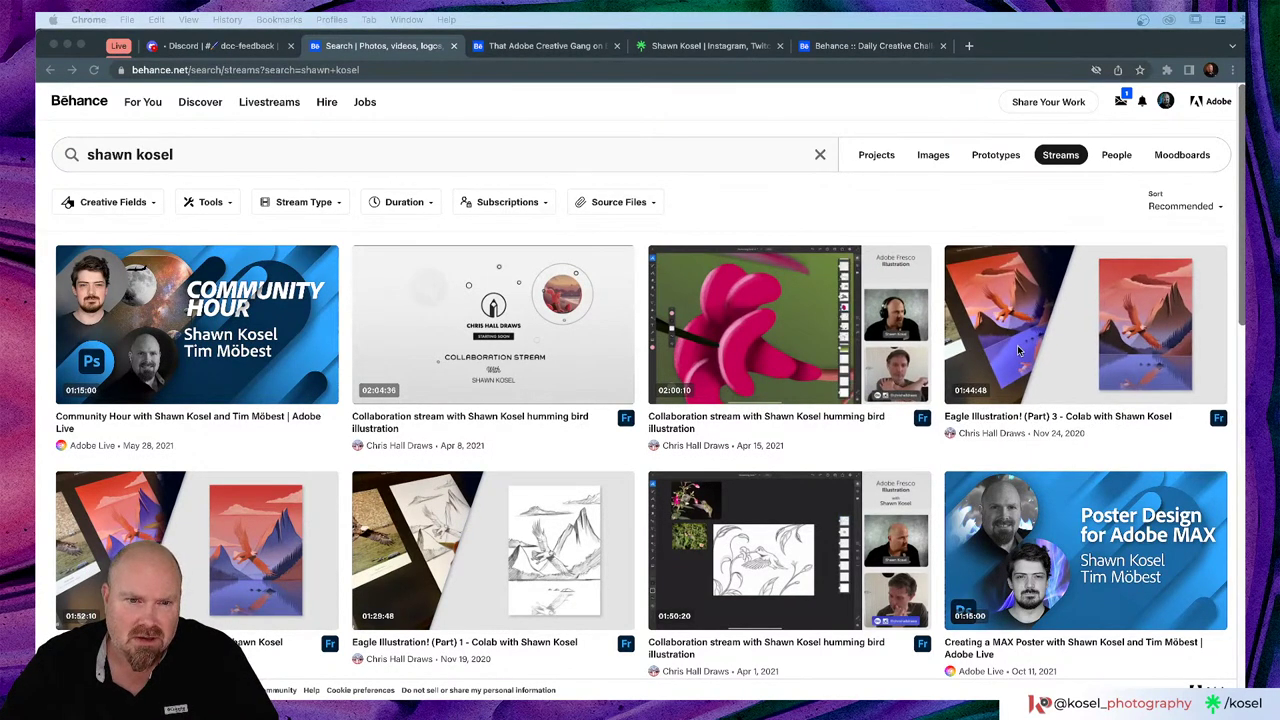
scroll(1016, 342, "down", 2)
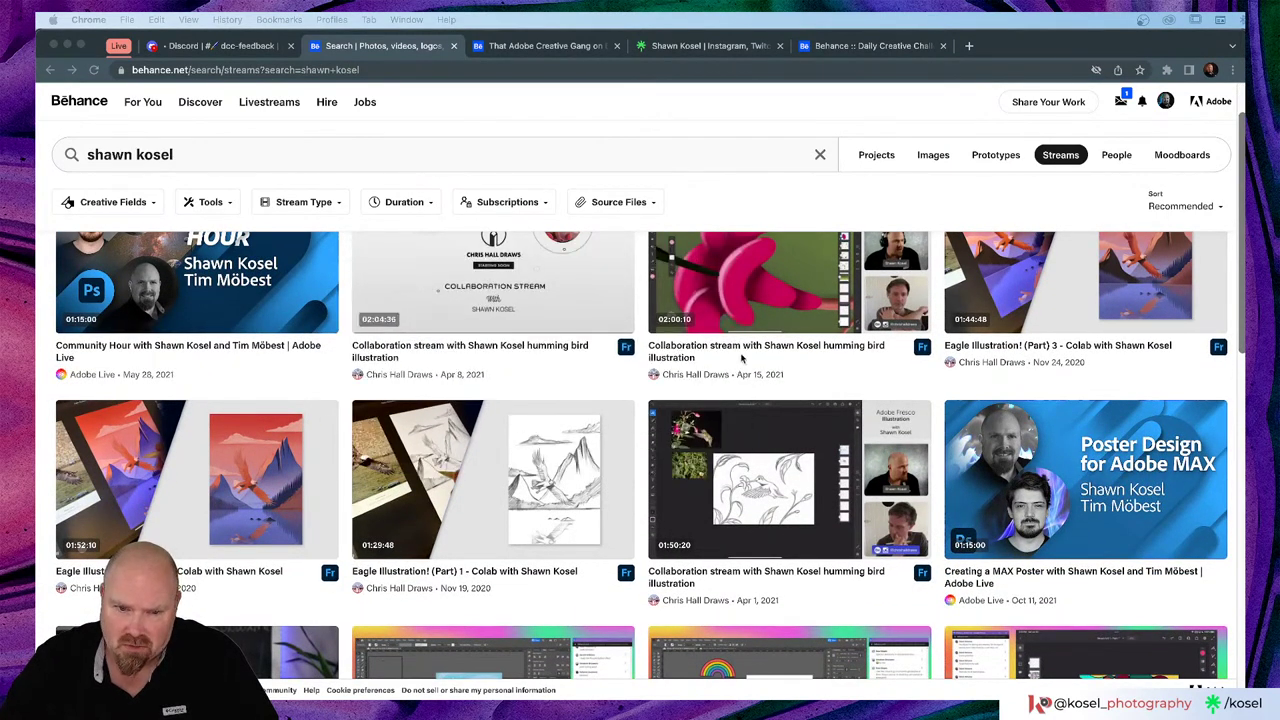
scroll(818, 352, "down", 3)
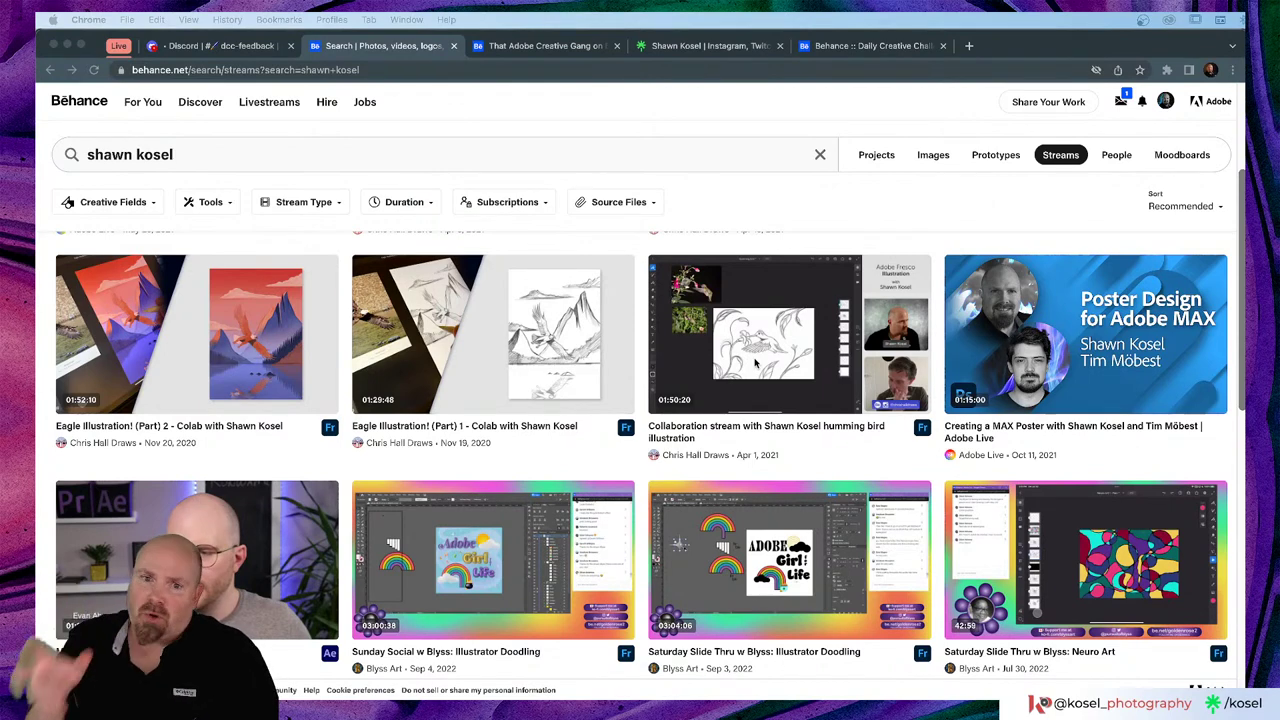
scroll(797, 418, "up", 1)
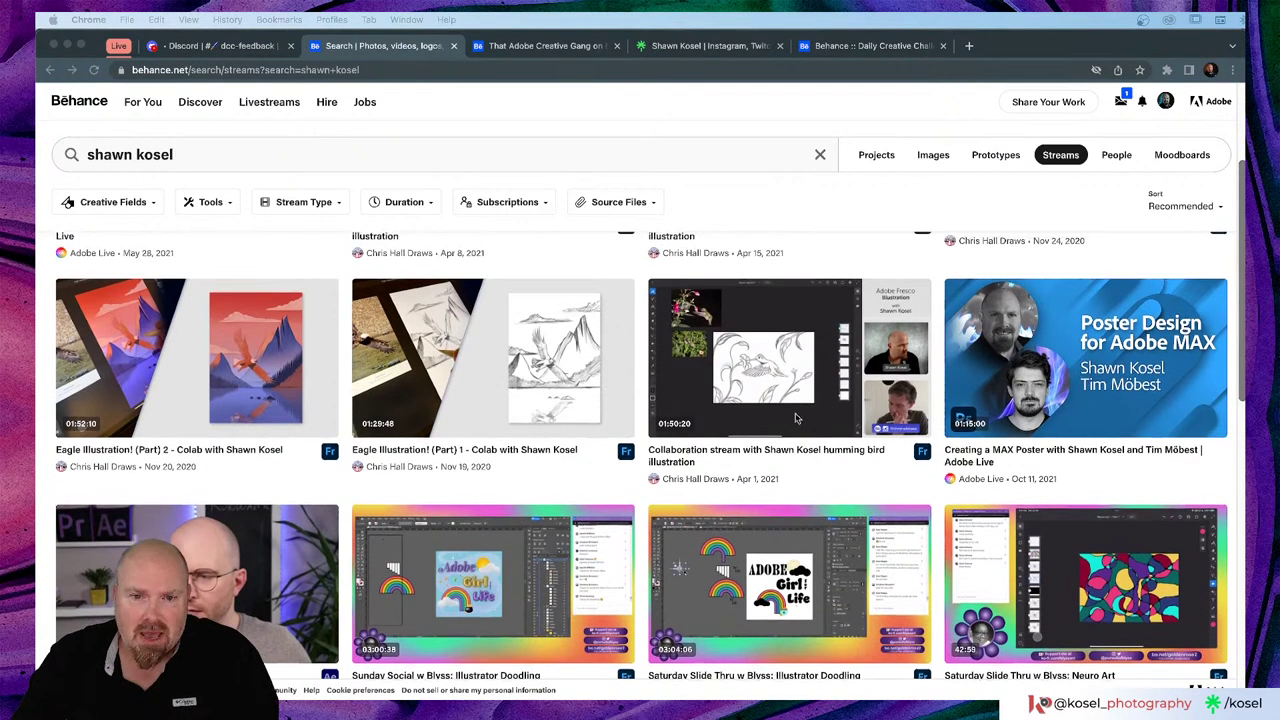
left_click(651, 486)
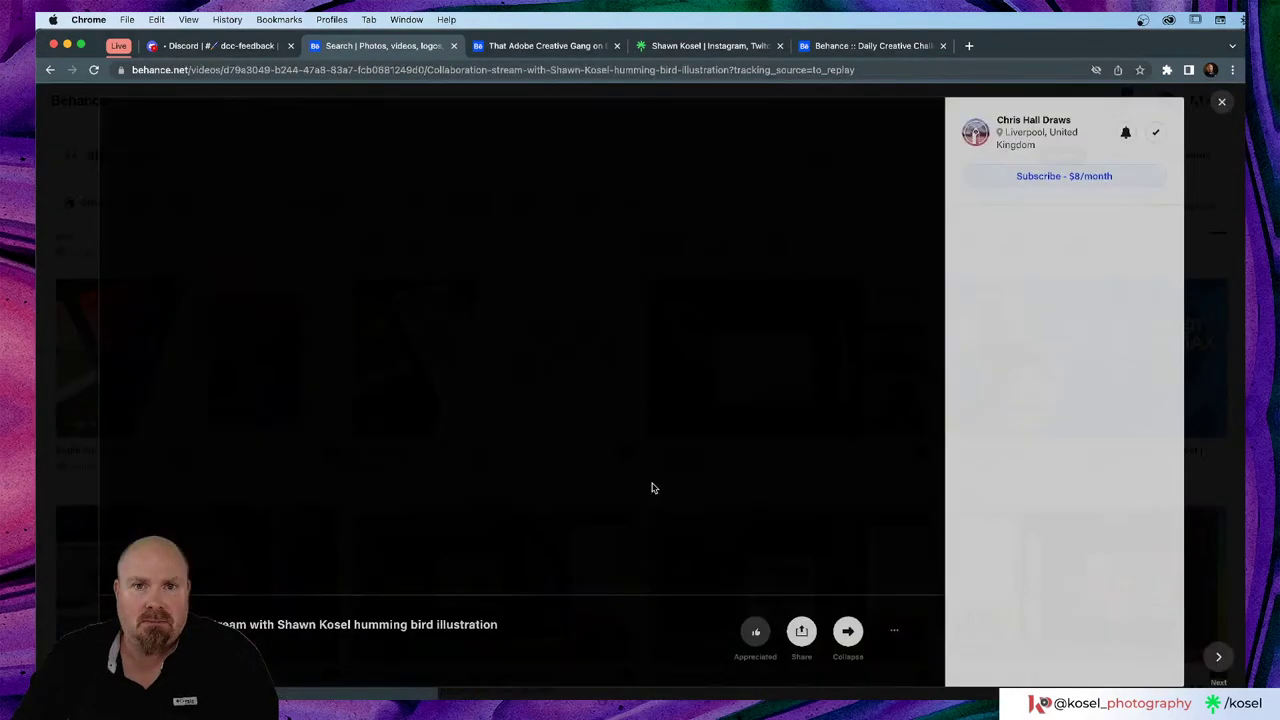
left_click(1221, 102)
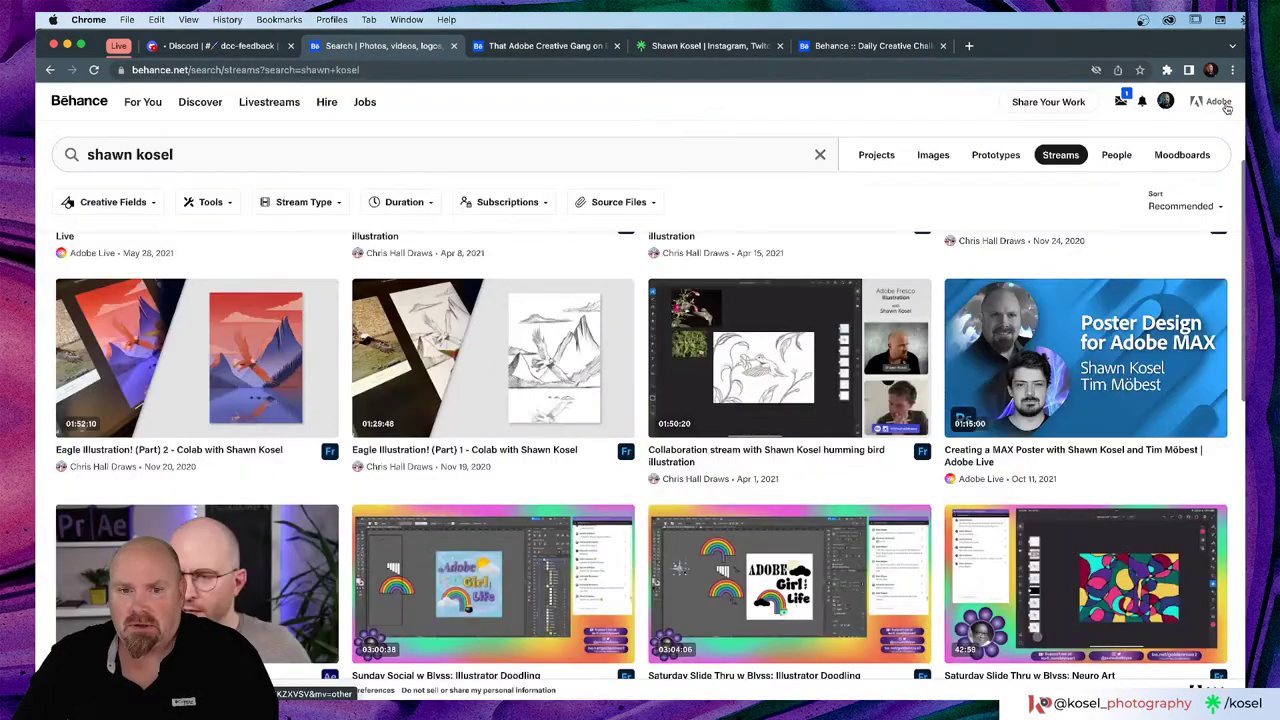
scroll(665, 512, "up", 2)
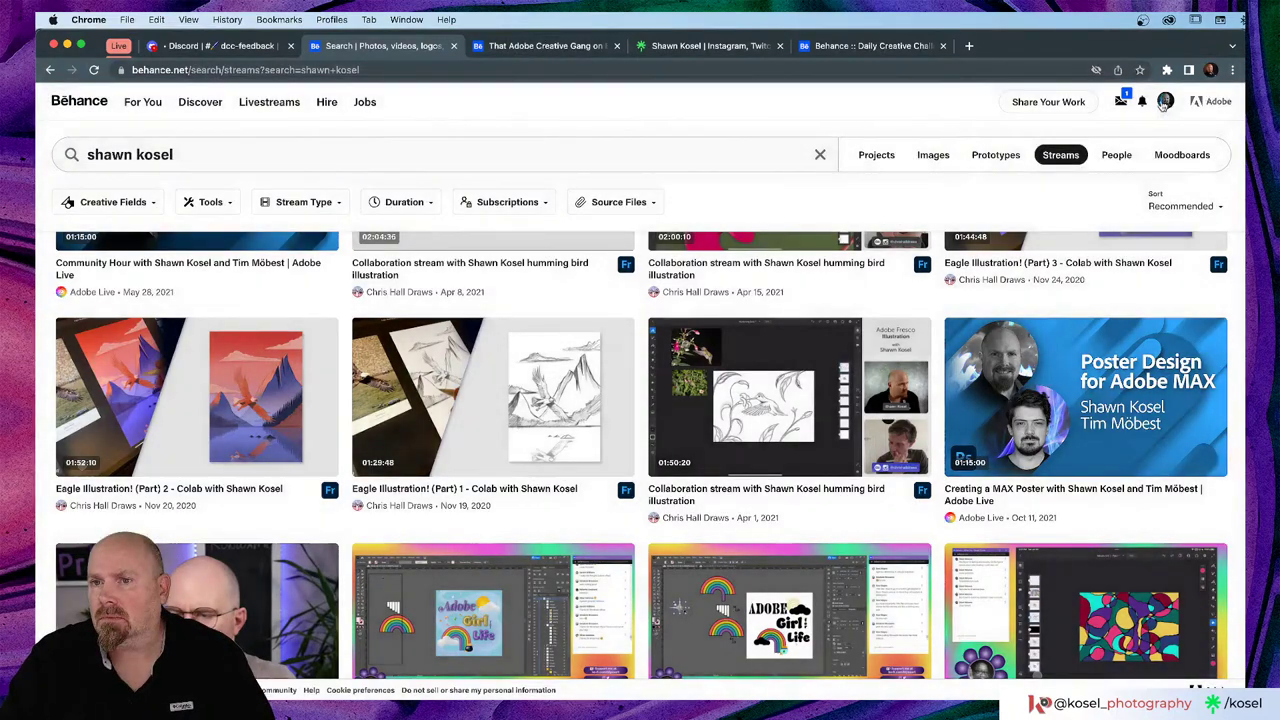
Step: Open the account's own Behance profile and look through the projects in its Work section
left_click(1165, 101)
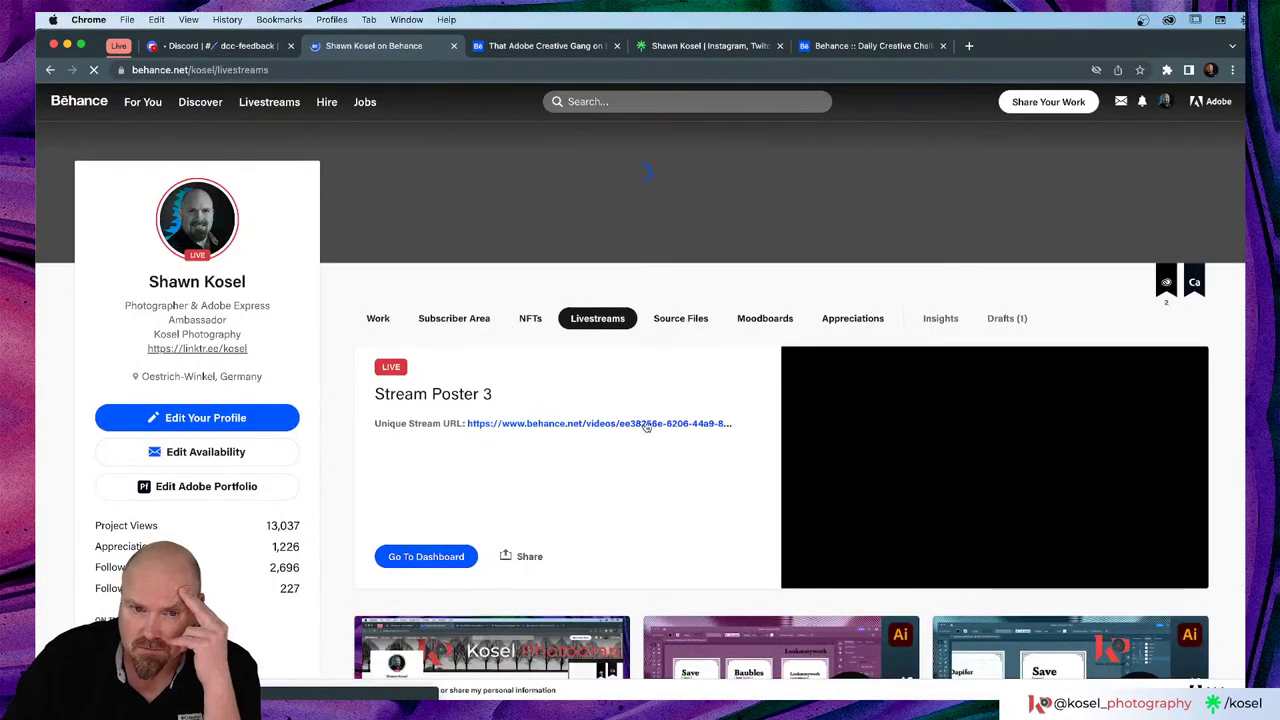
left_click(381, 318)
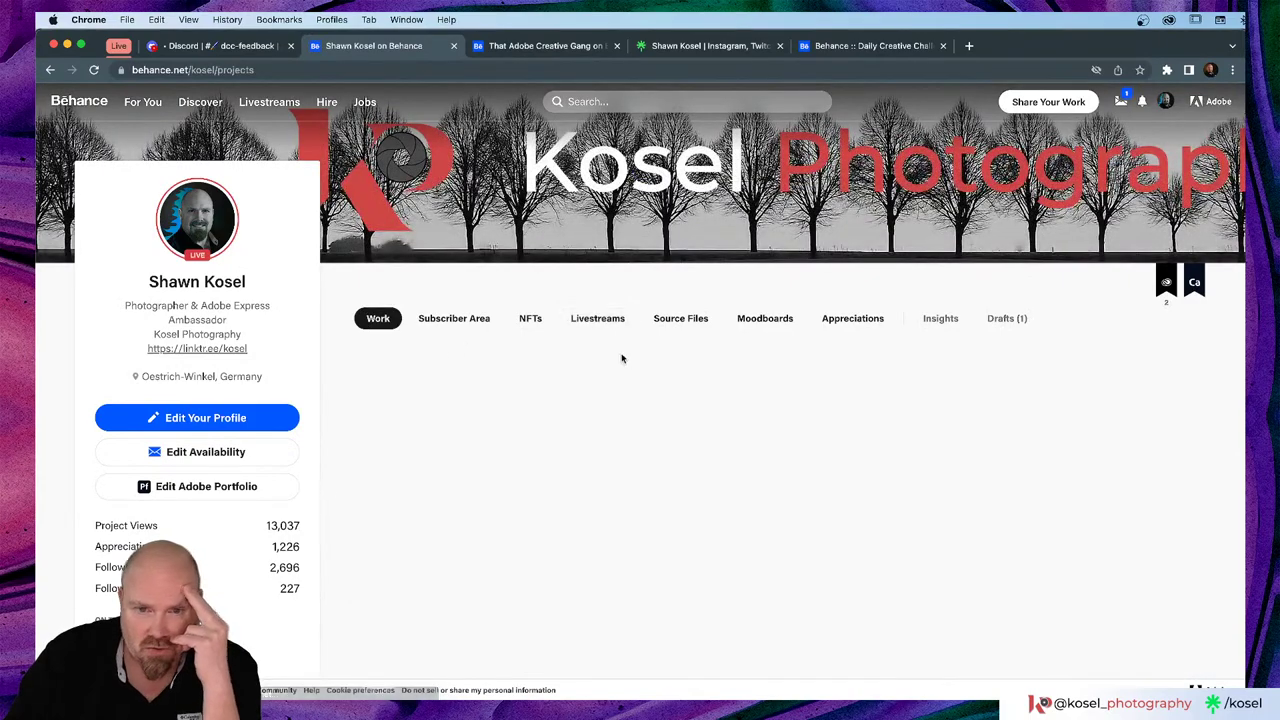
scroll(623, 357, "down", 5)
scroll(628, 362, "down", 5)
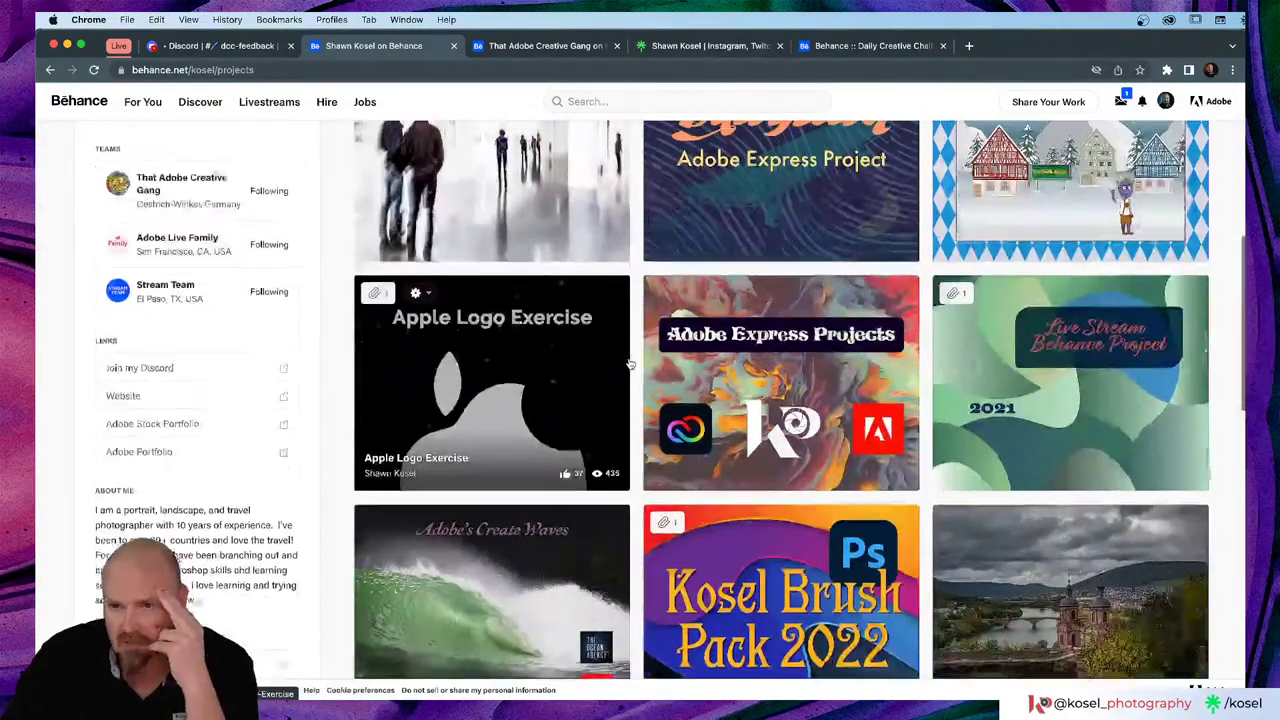
scroll(628, 362, "down", 1)
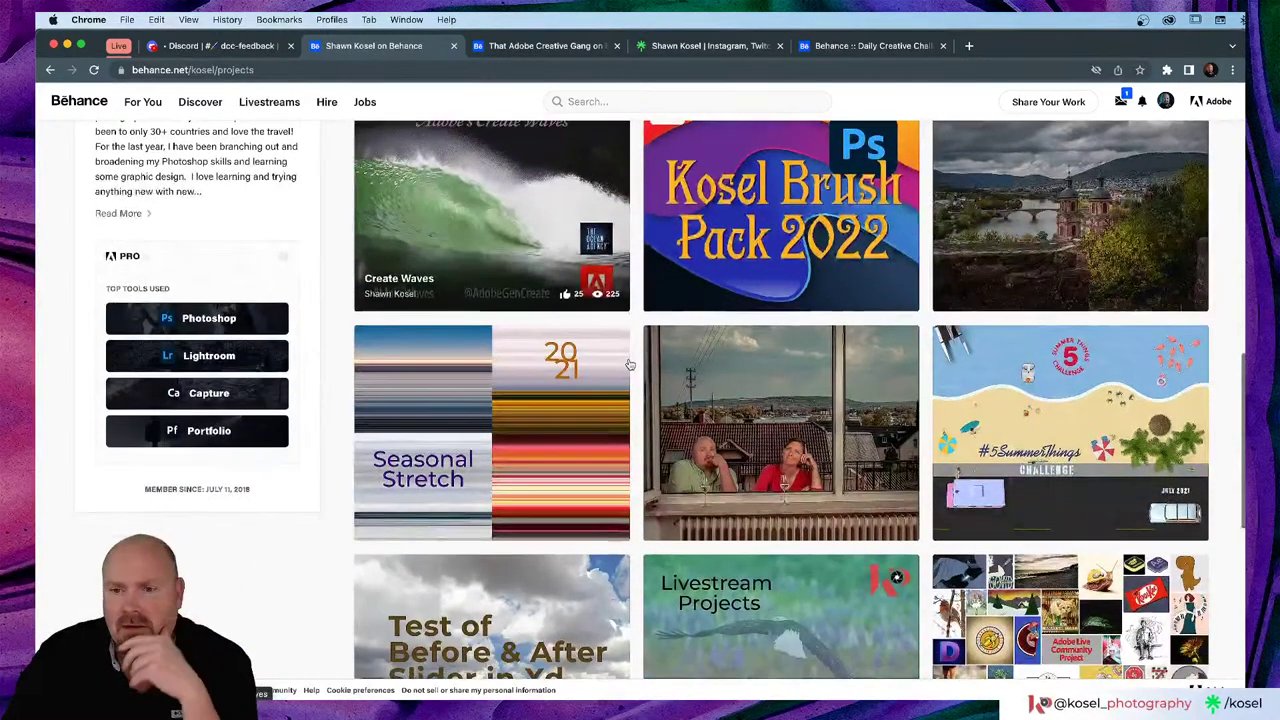
scroll(540, 440, "up", 1)
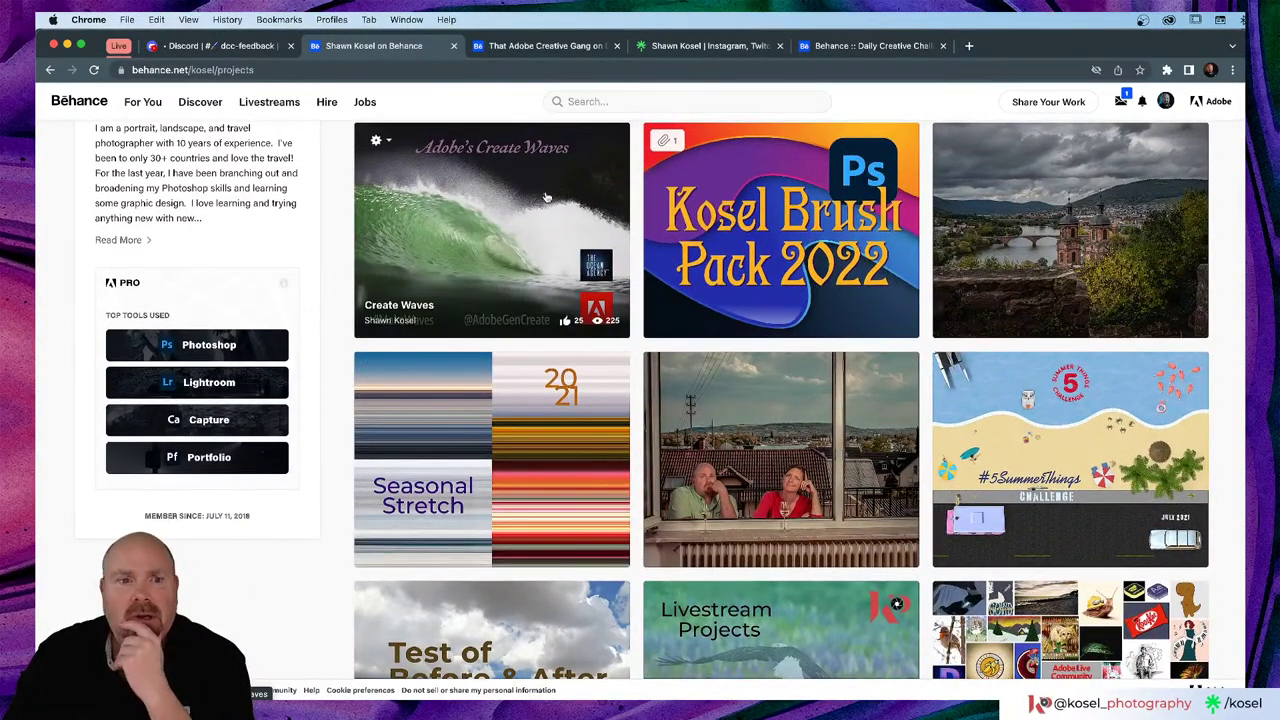
scroll(790, 380, "down", 3)
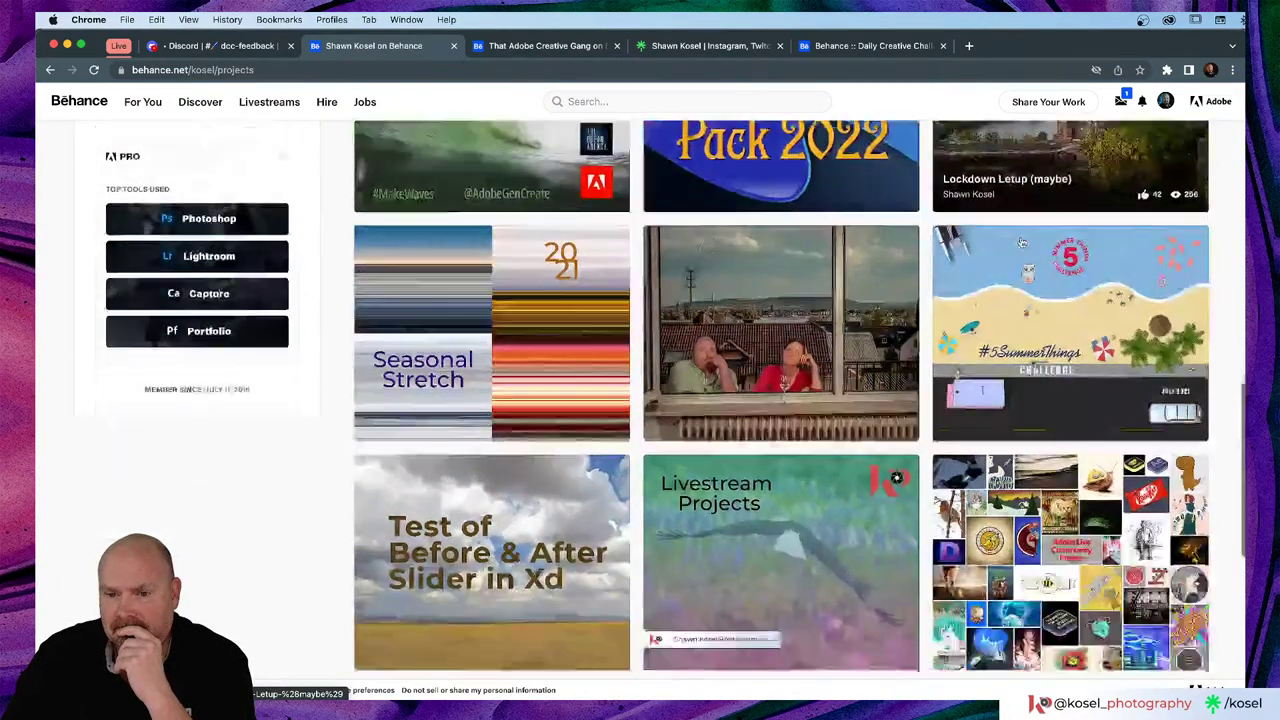
Step: Open the Livestream Projects project, view its purple space basketball composite at full size, and return to the profile's project list
left_click(778, 404)
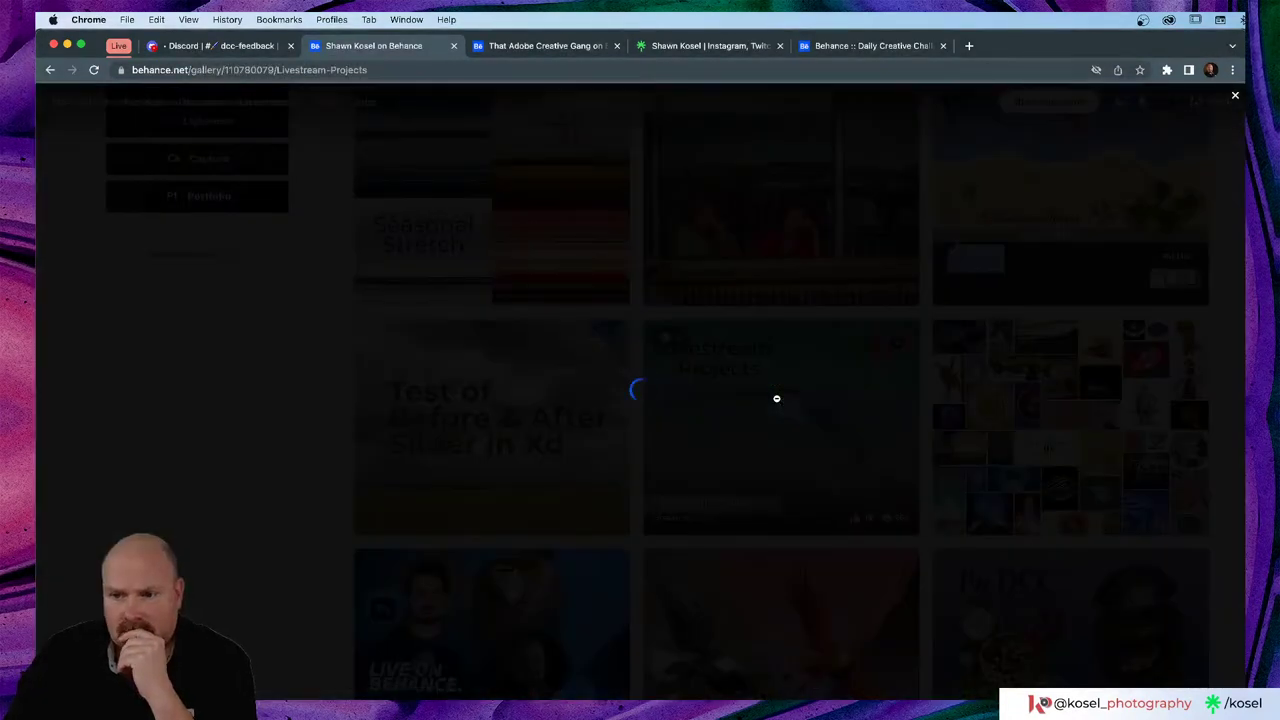
scroll(766, 400, "down", 3)
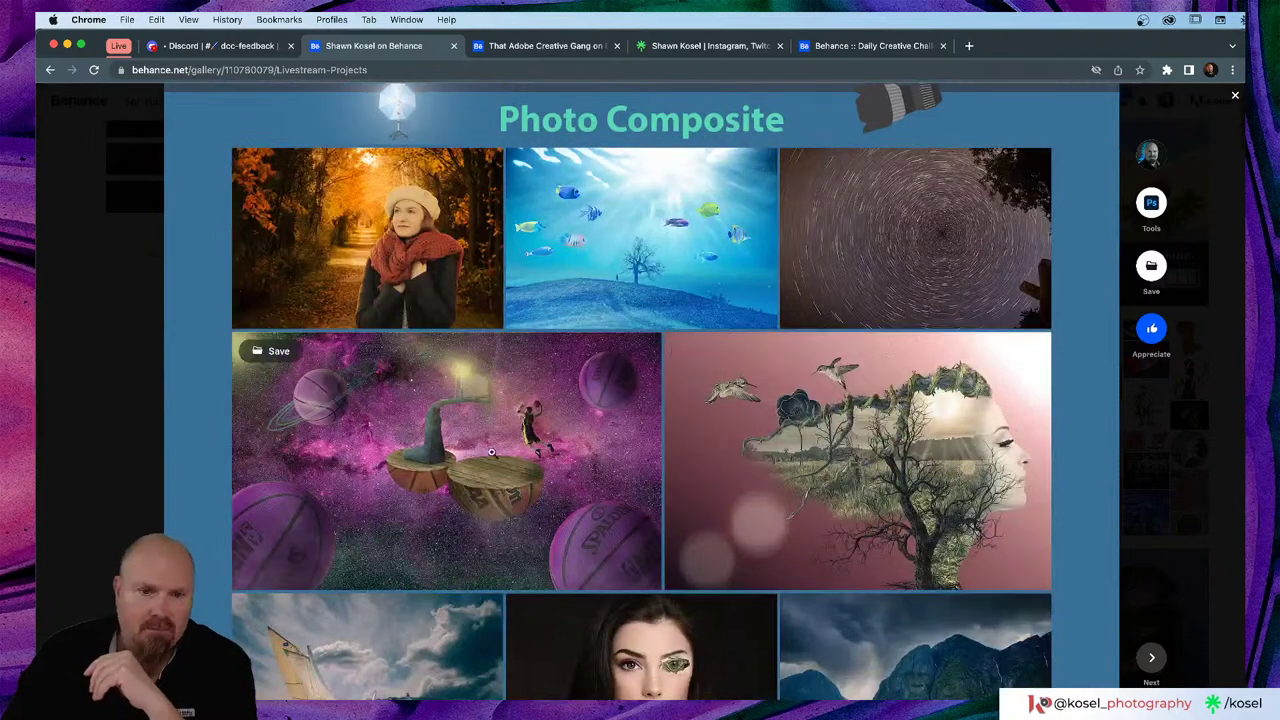
left_click(491, 452)
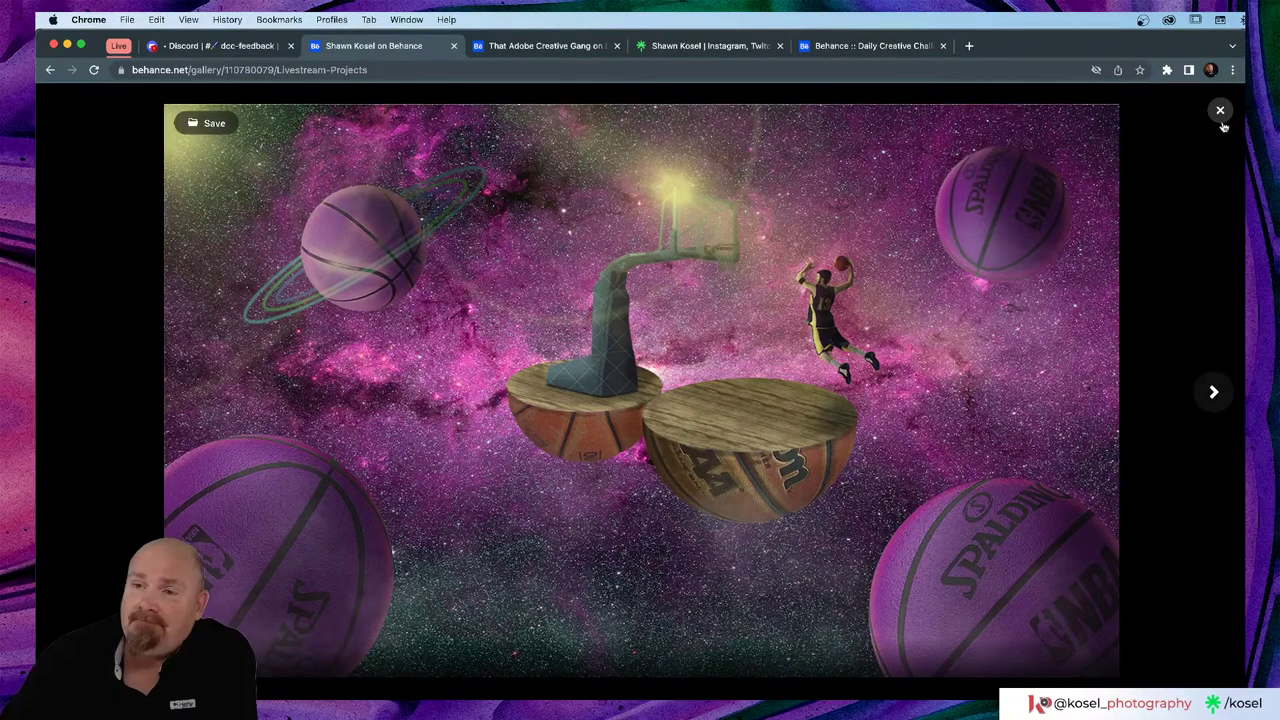
left_click(1221, 111)
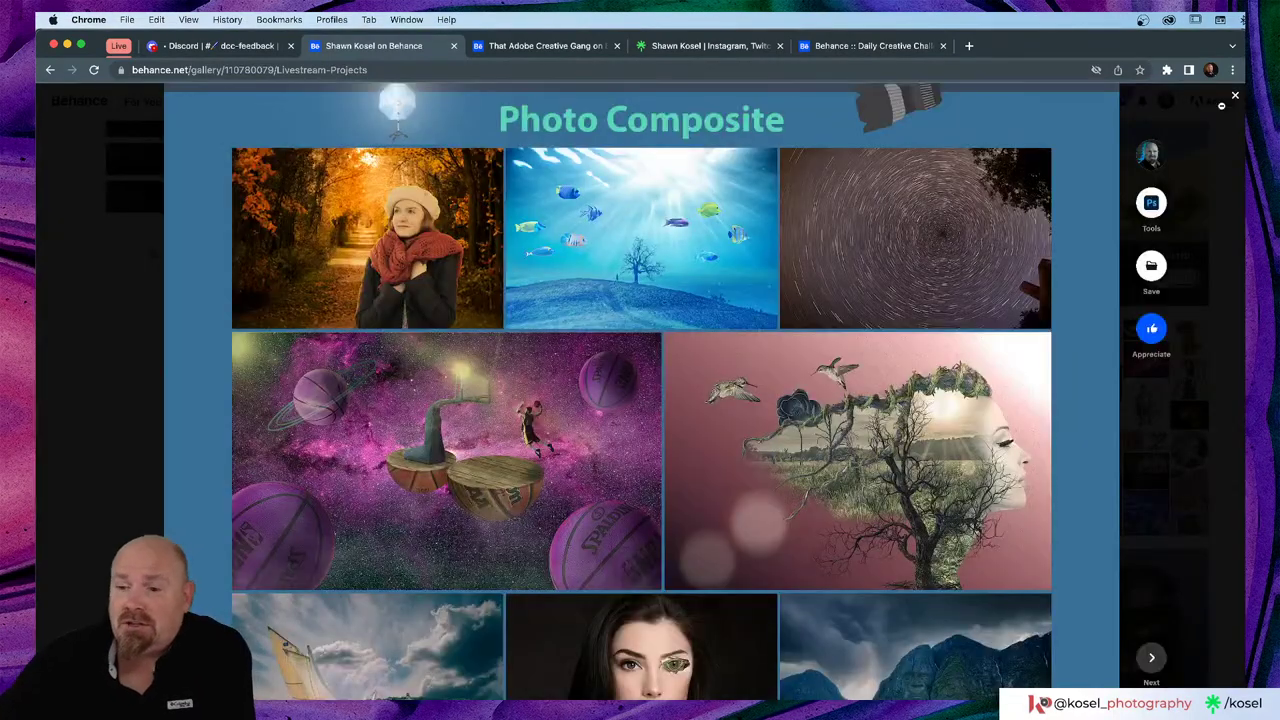
left_click(100, 404)
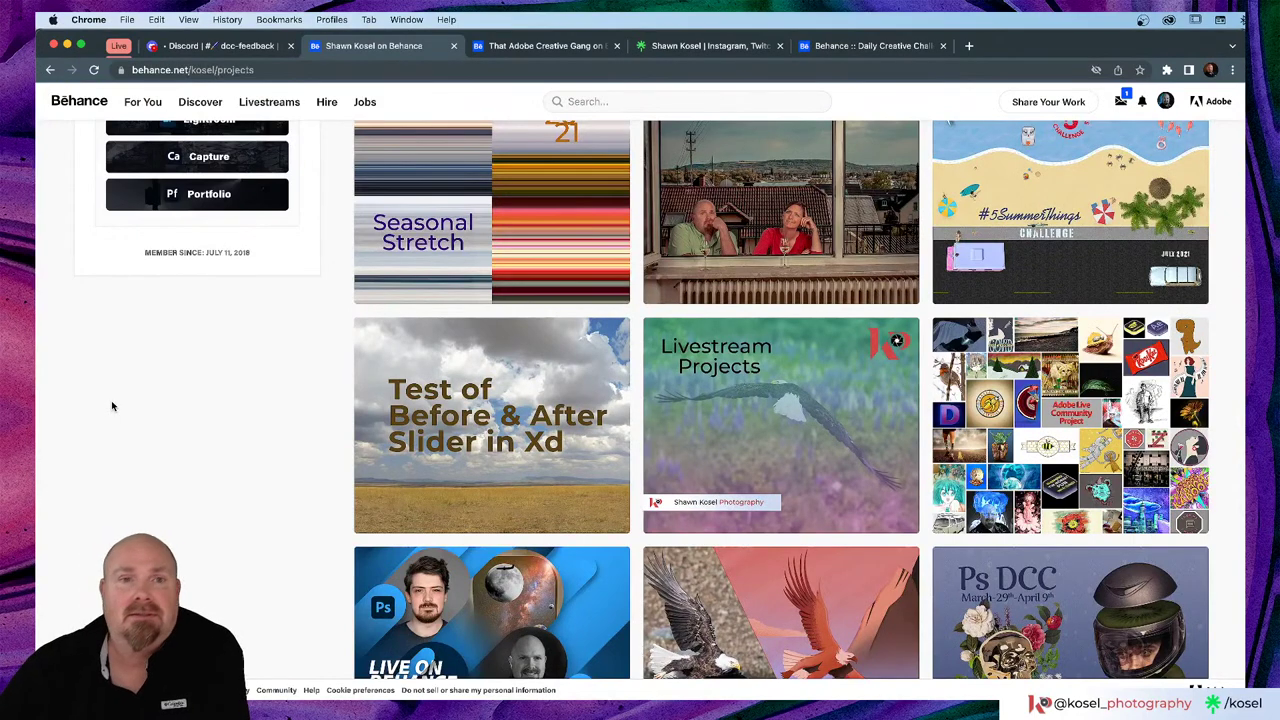
Step: Switch to Illustrator and return to the Page Turn card in the Streamer Definition document
scroll(843, 230, "up", 5)
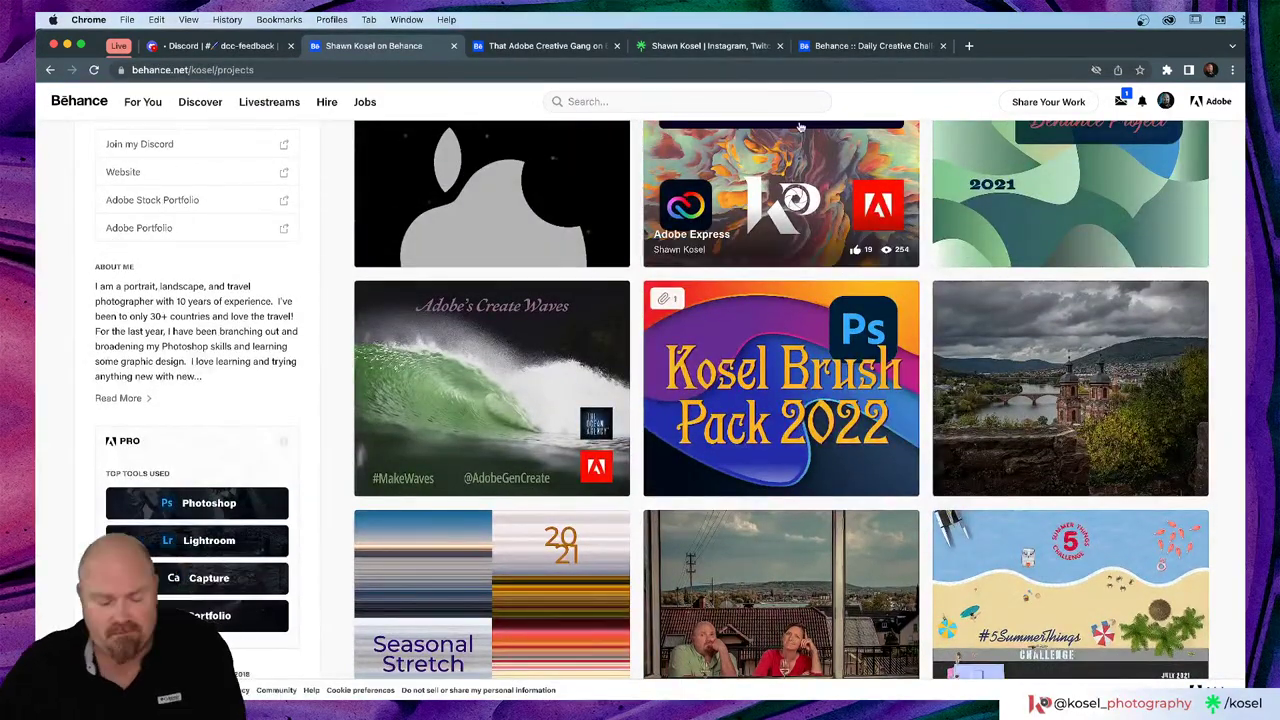
key("super+Tab")
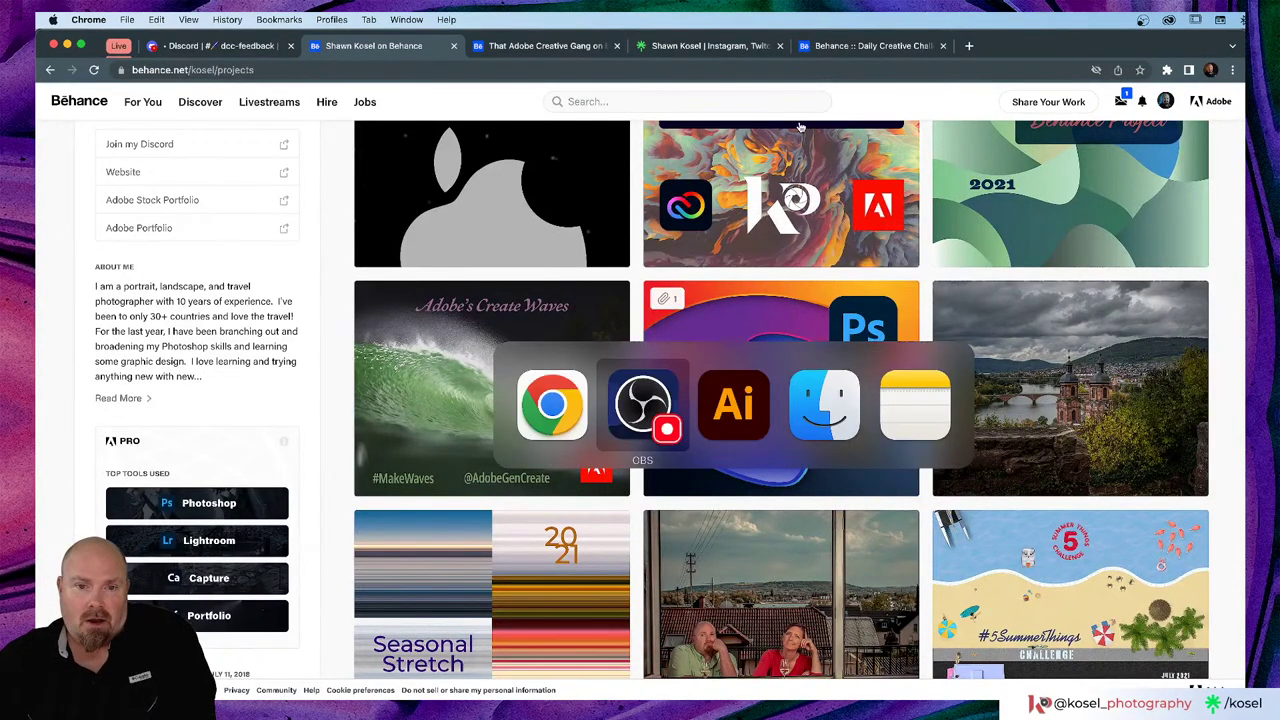
key("super+Tab")
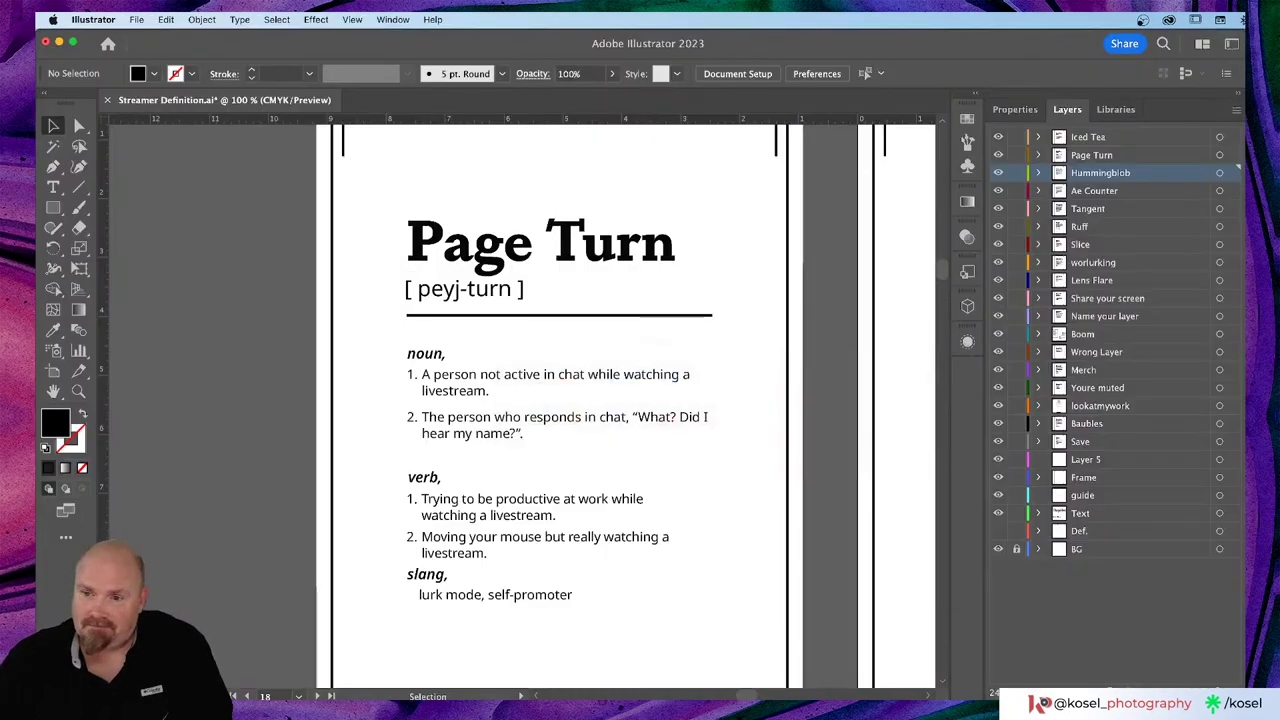
key("super+Tab")
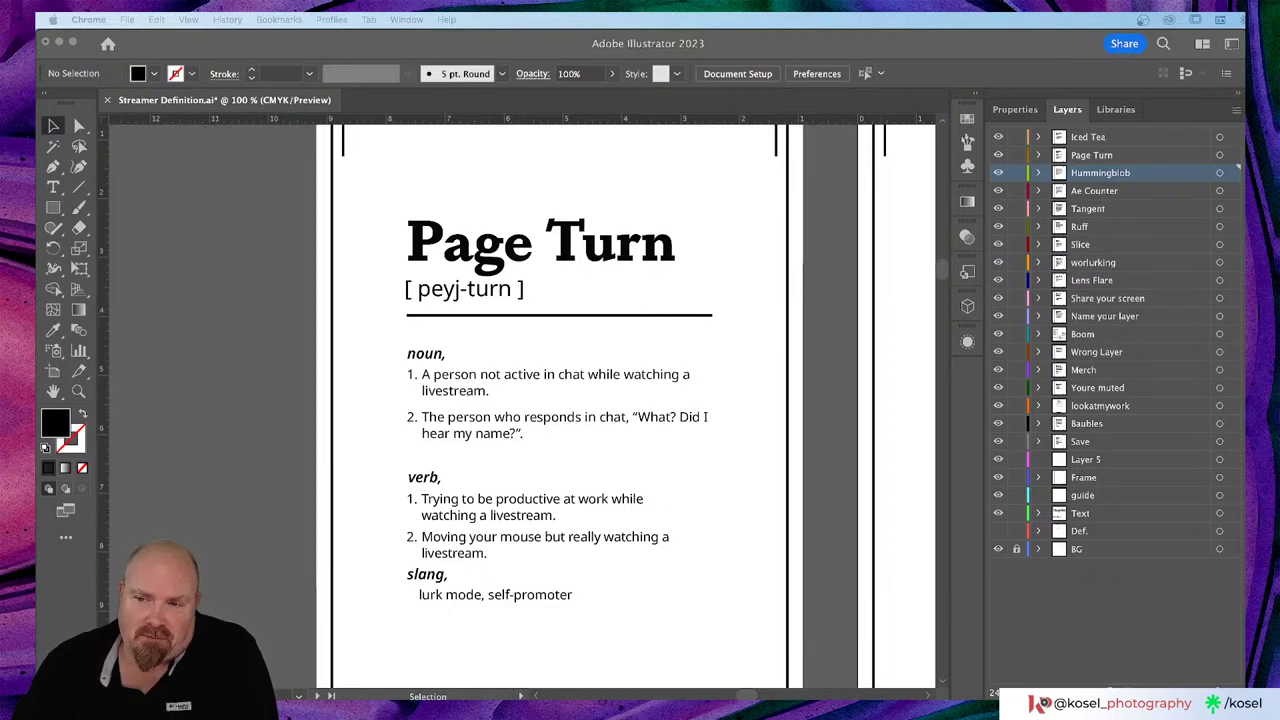
left_click(530, 372)
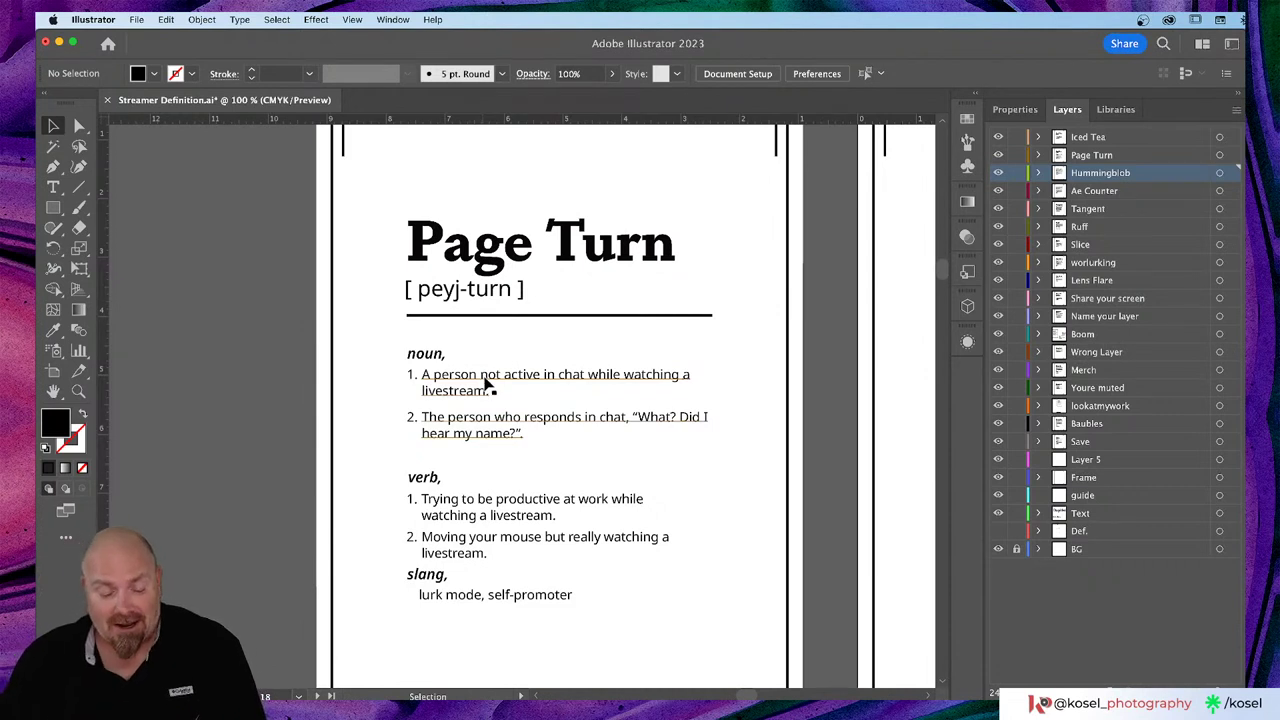
Step: Replace the first noun definition on the Page Turn card with "An overused effect in design (see Lens Flare)"
double_click(486, 386)
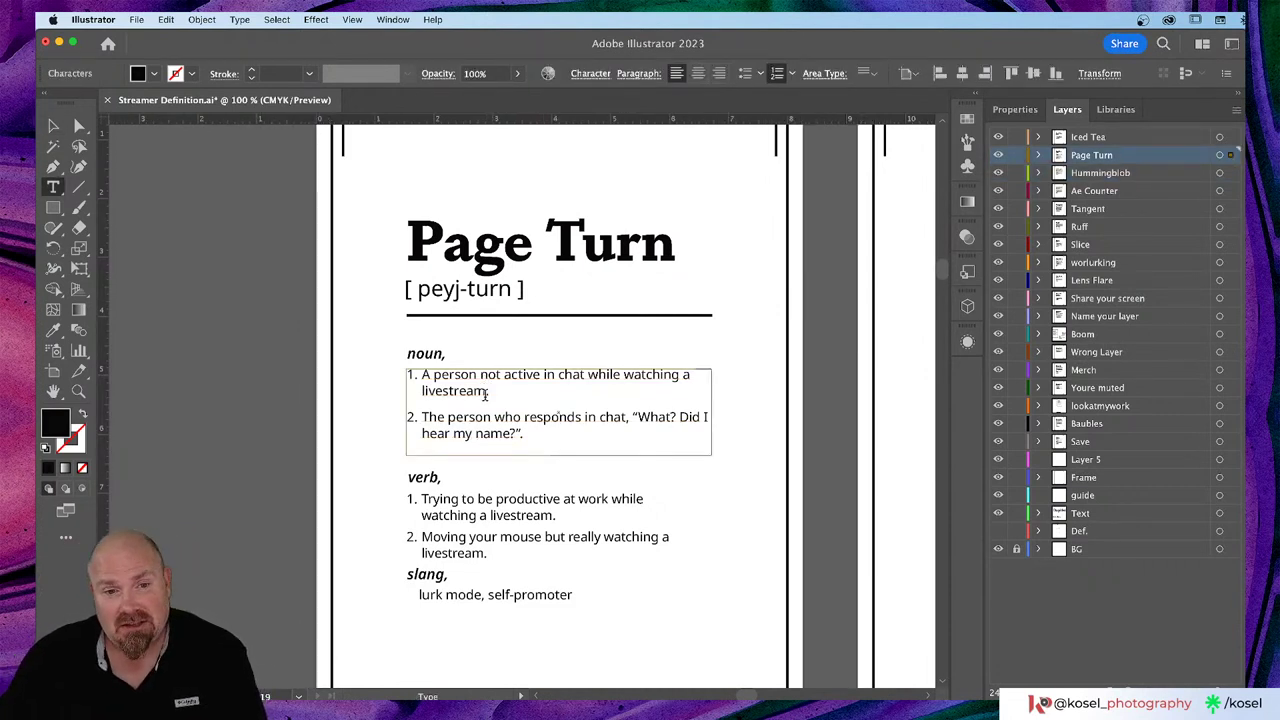
left_click_drag(487, 394, 312, 380)
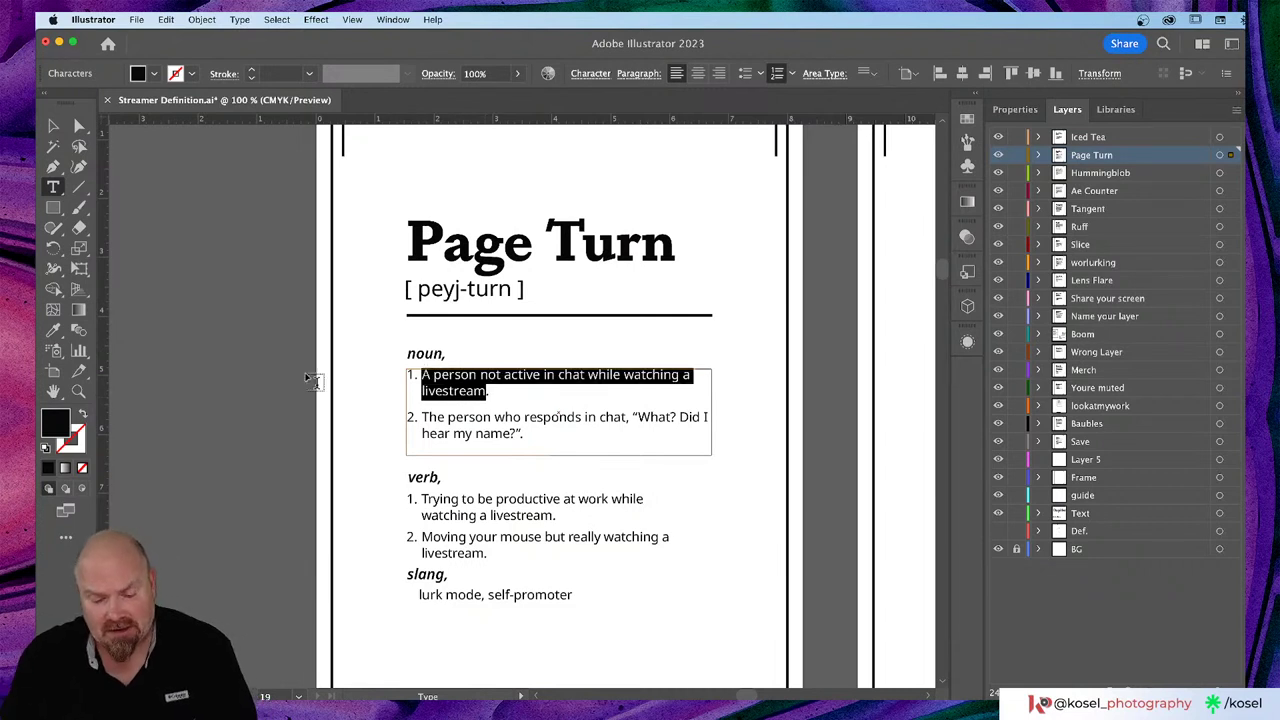
type("An ov")
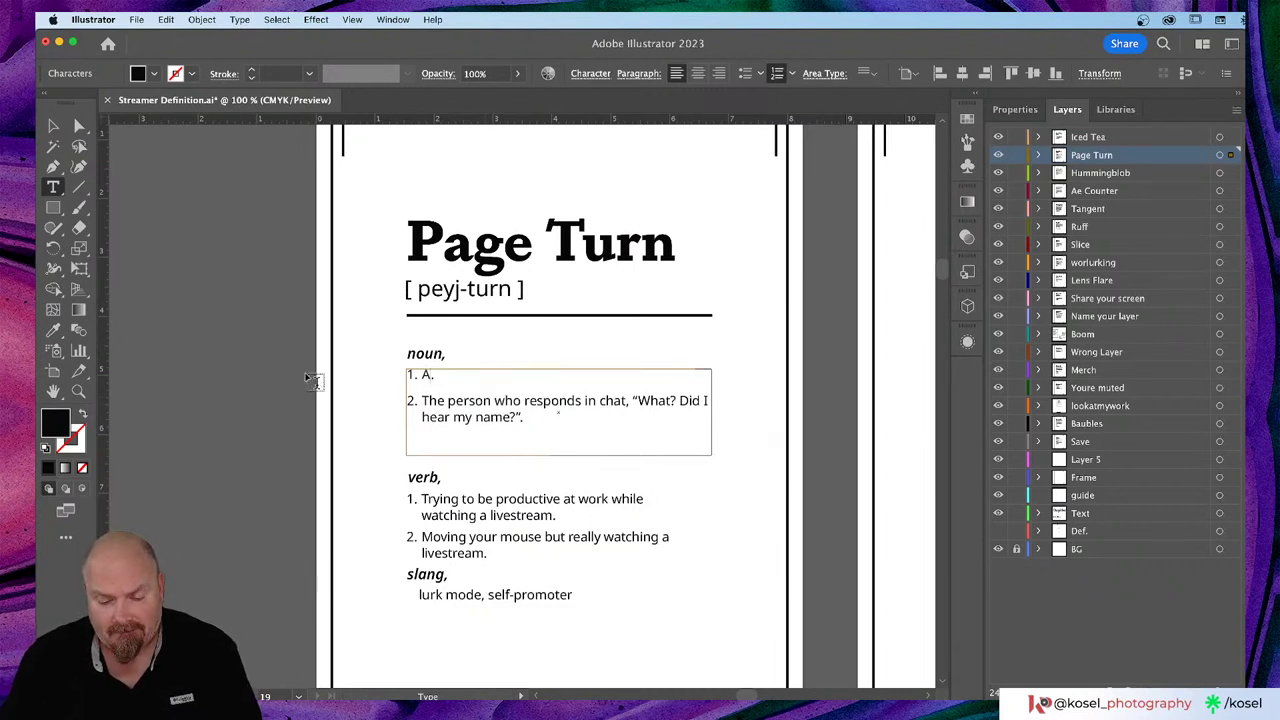
type("erused")
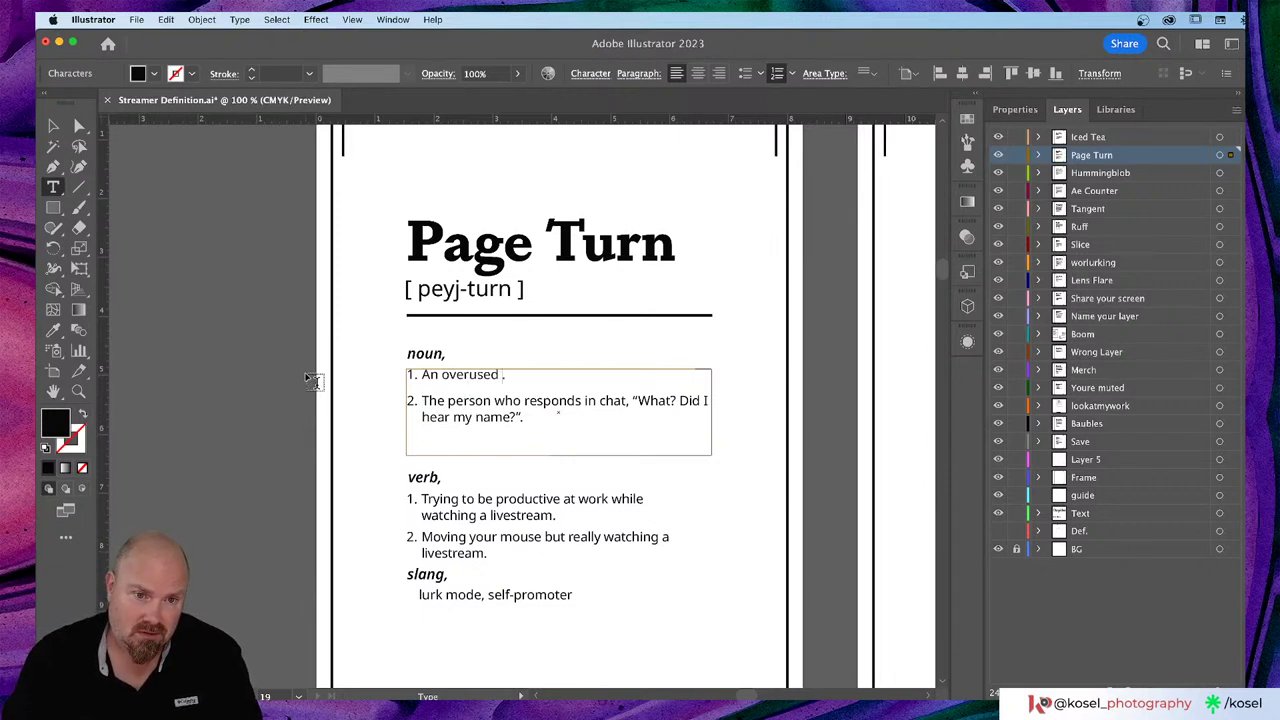
type(" effect")
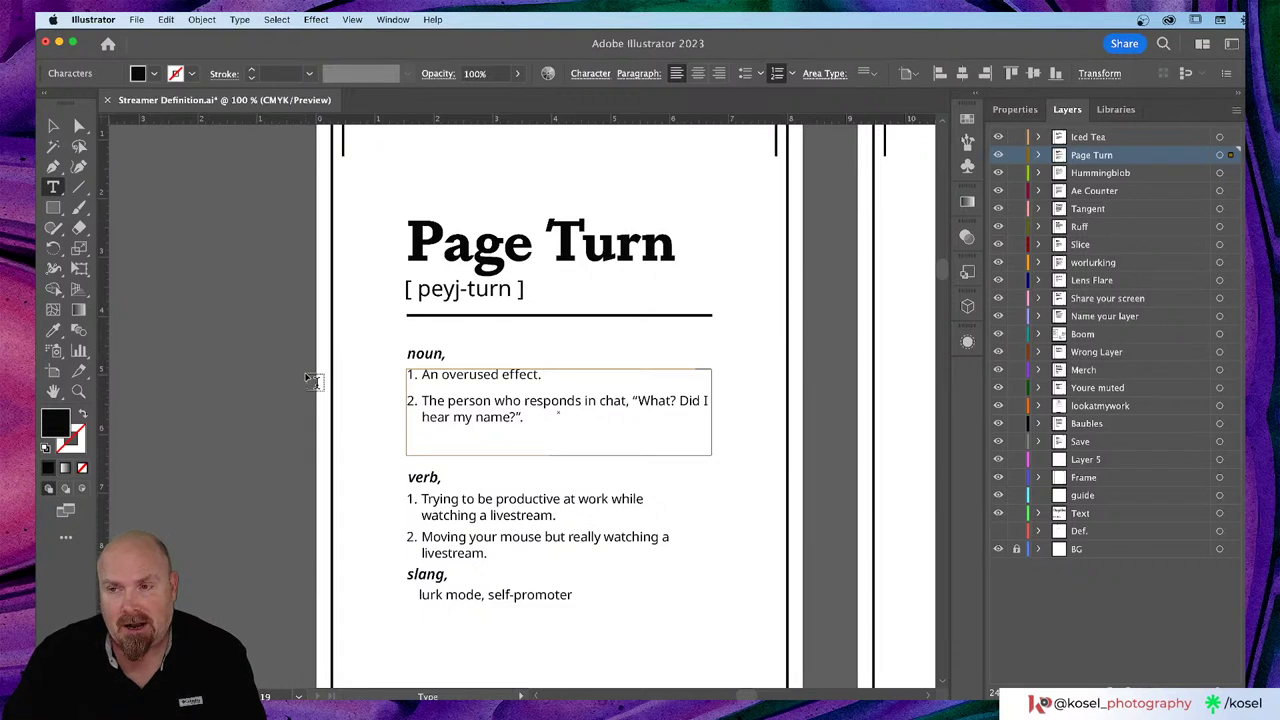
type("in de")
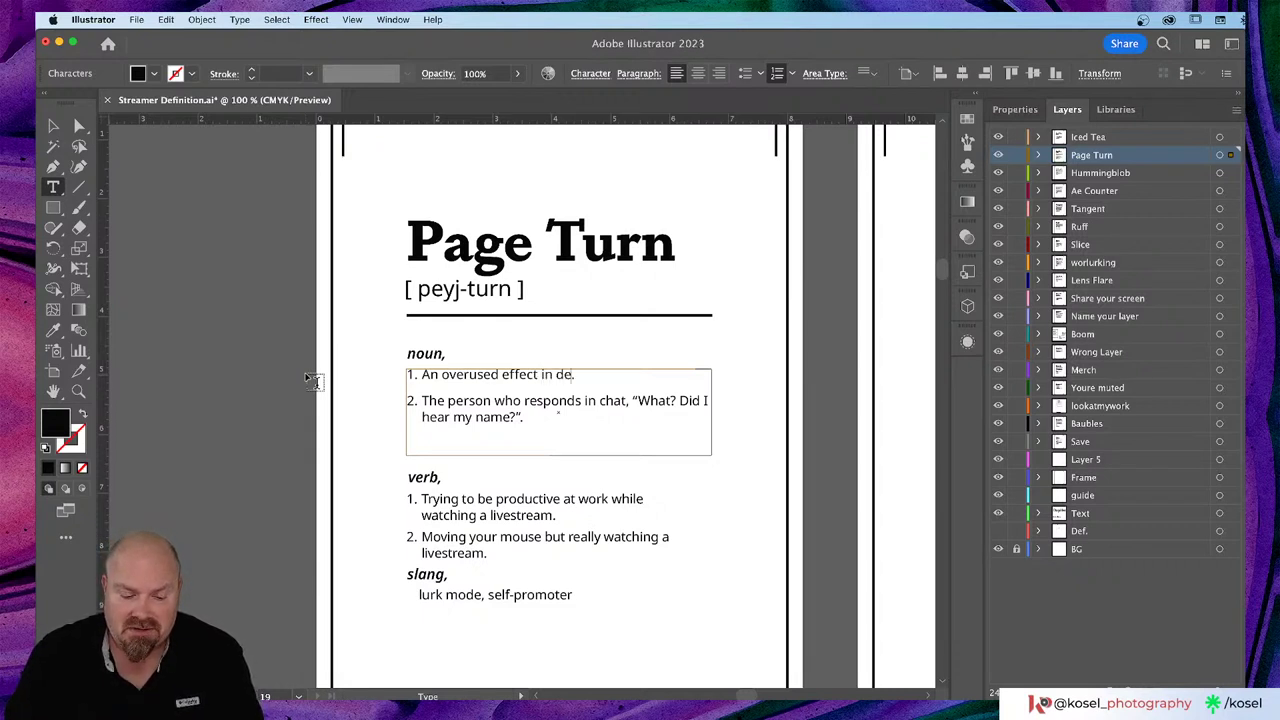
type("sign")
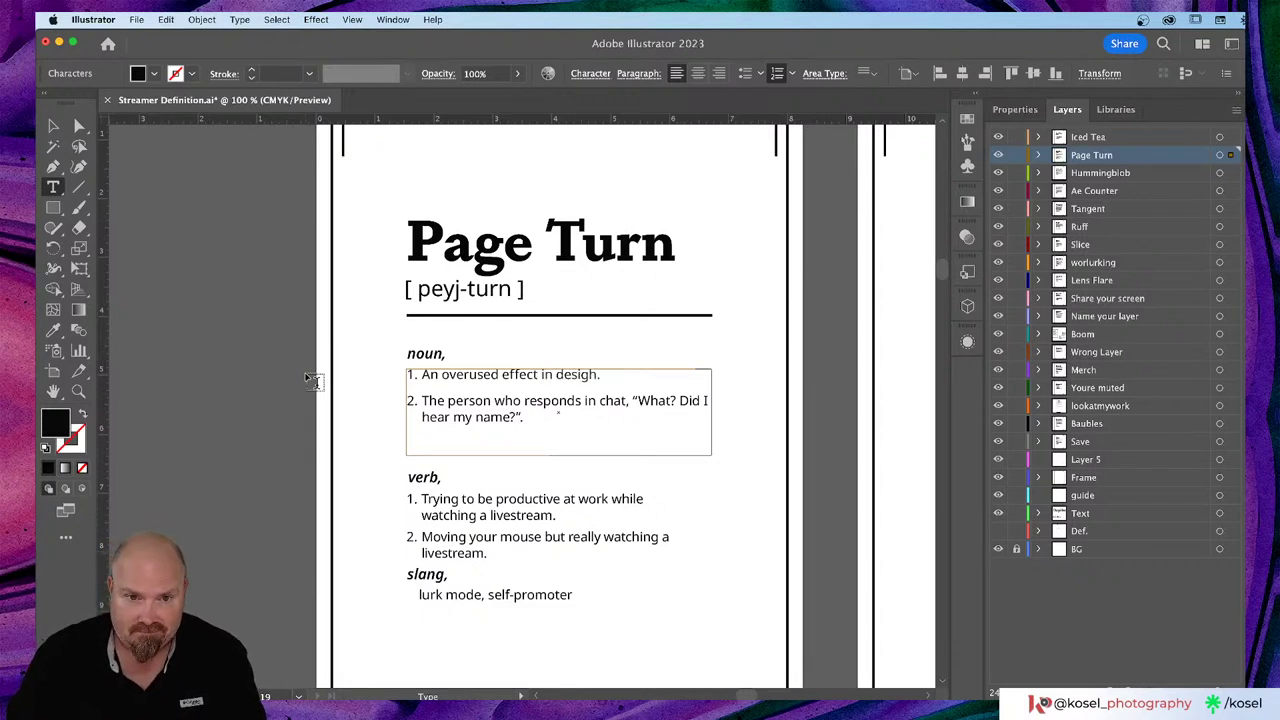
key("BackSpace")
key("BackSpace")
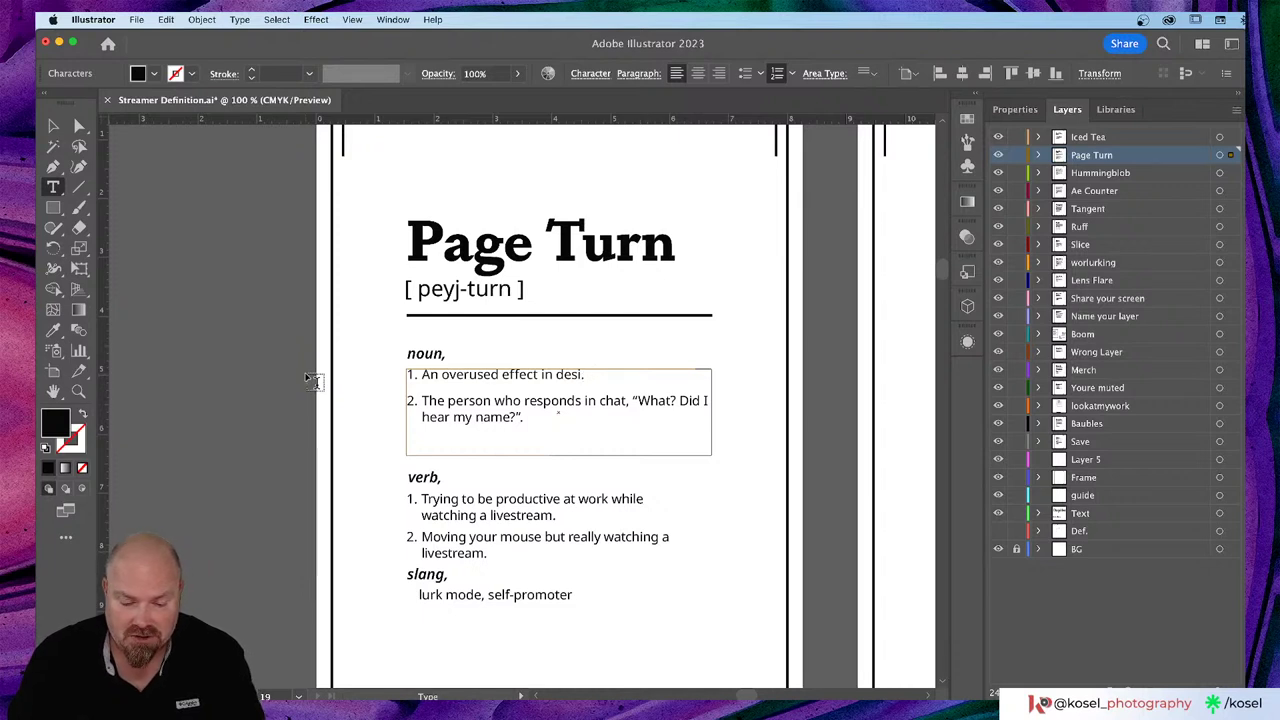
type("gn")
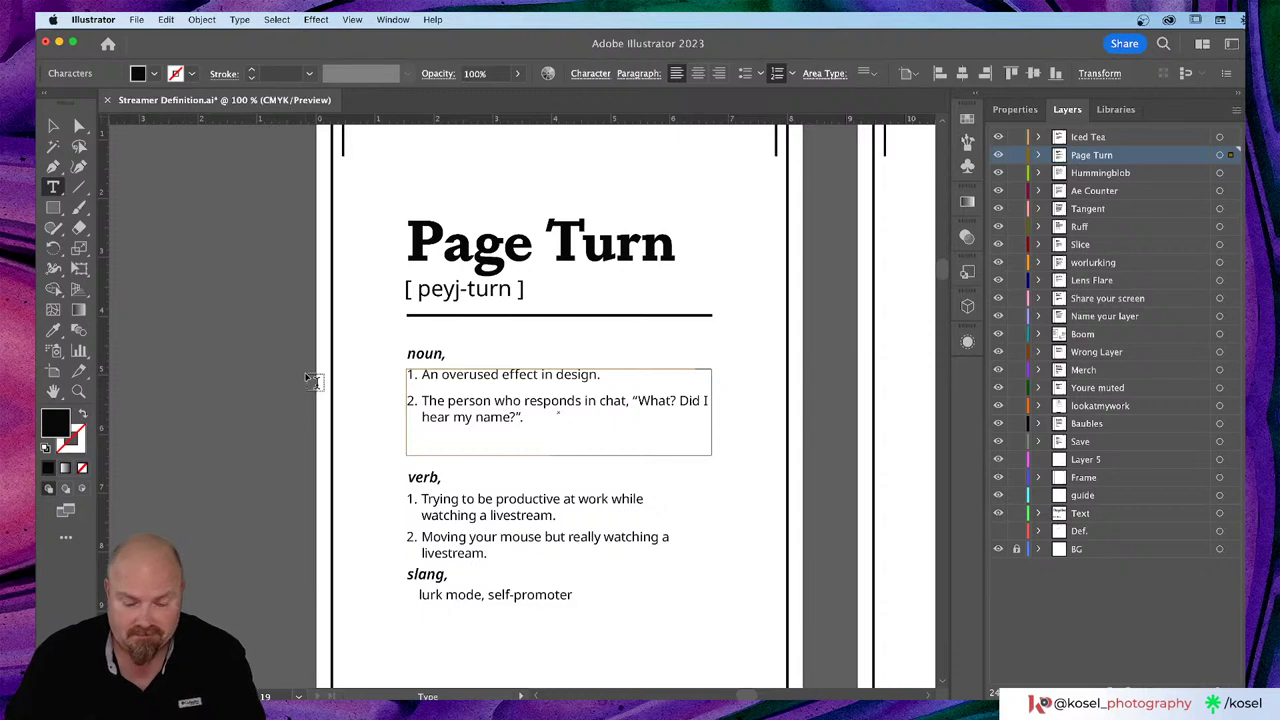
type(" (see")
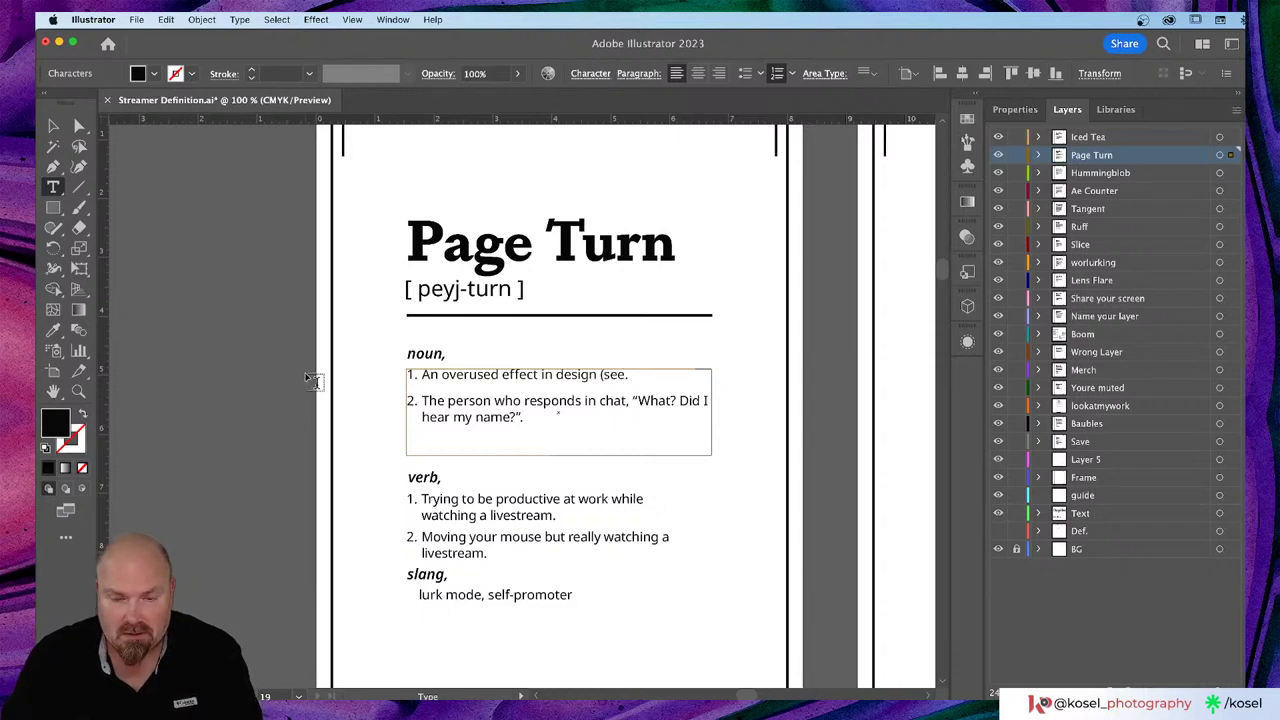
type(" Lens ")
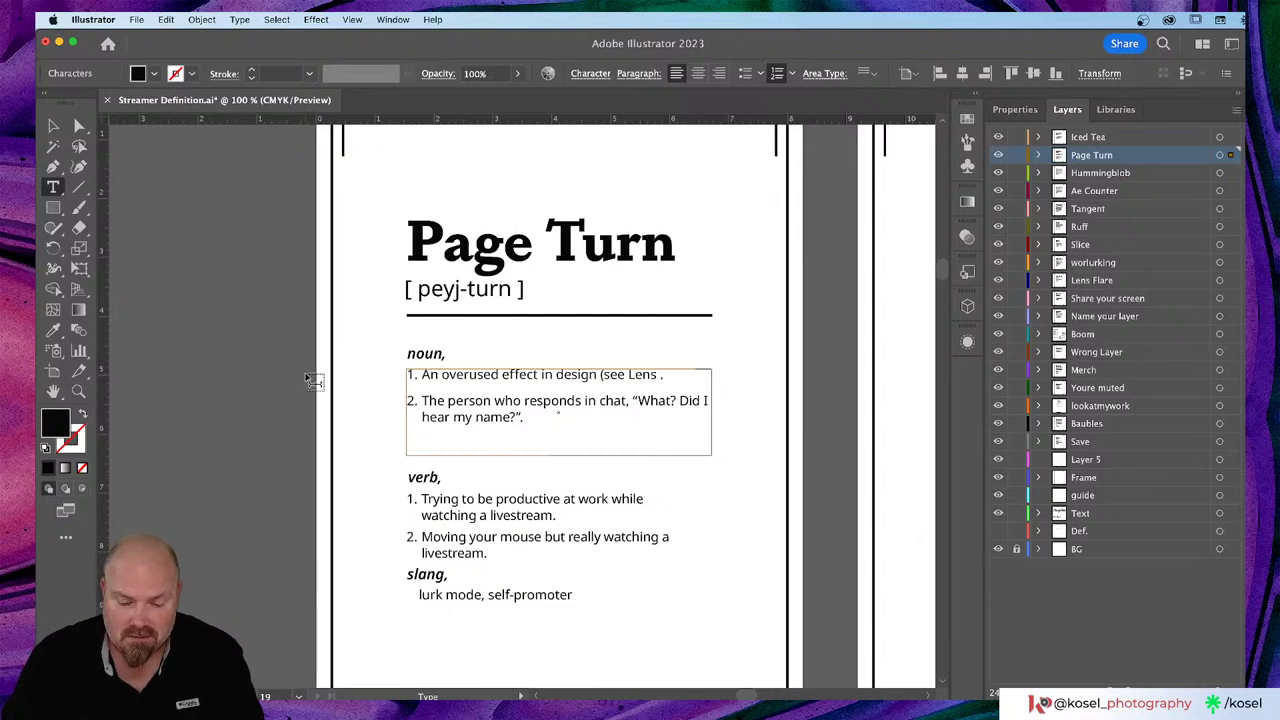
type("Flar")
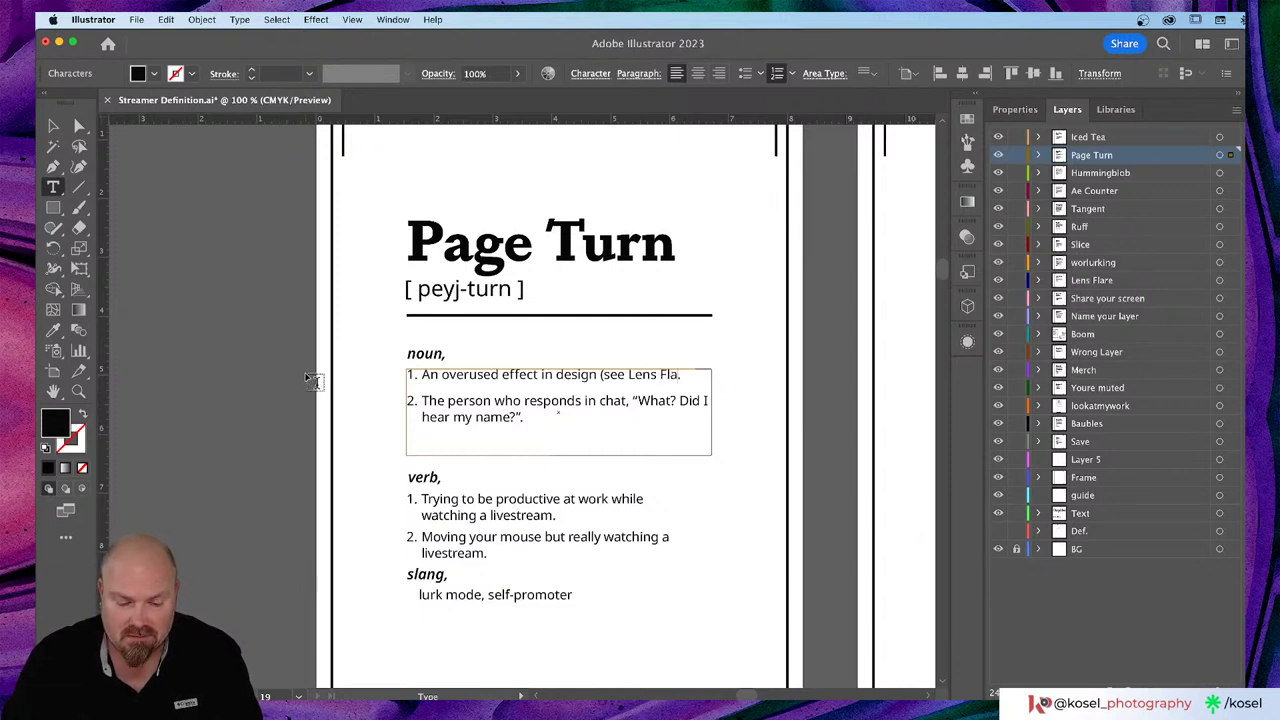
type("e)")
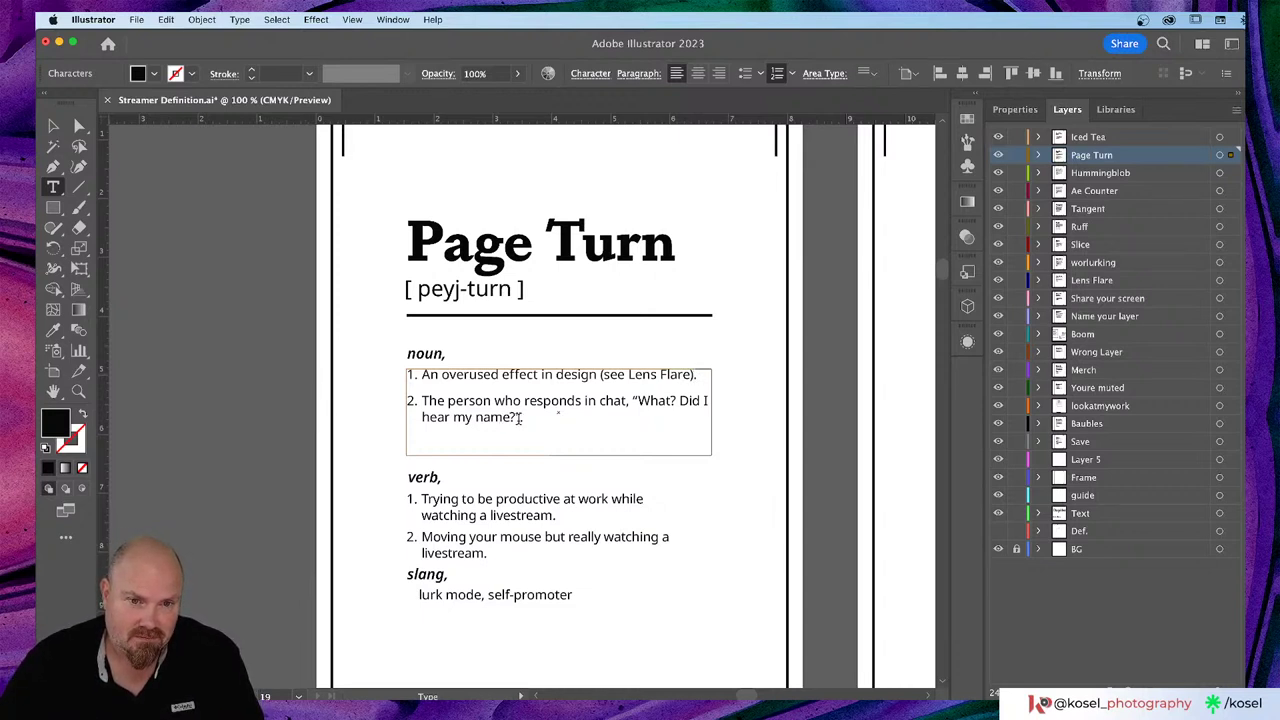
Step: Delete the second noun definition, keeping only the first one, ended with a period
left_click_drag(523, 418, 395, 398)
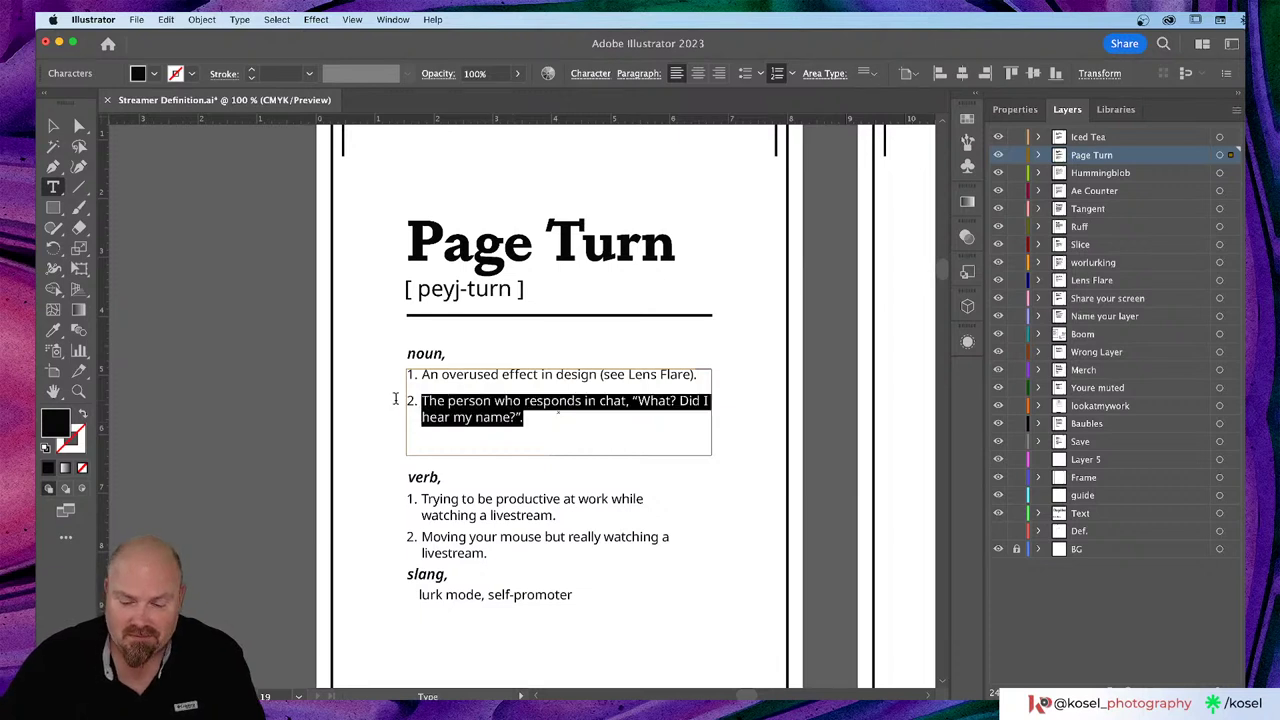
key("BackSpace")
key("BackSpace")
key("BackSpace")
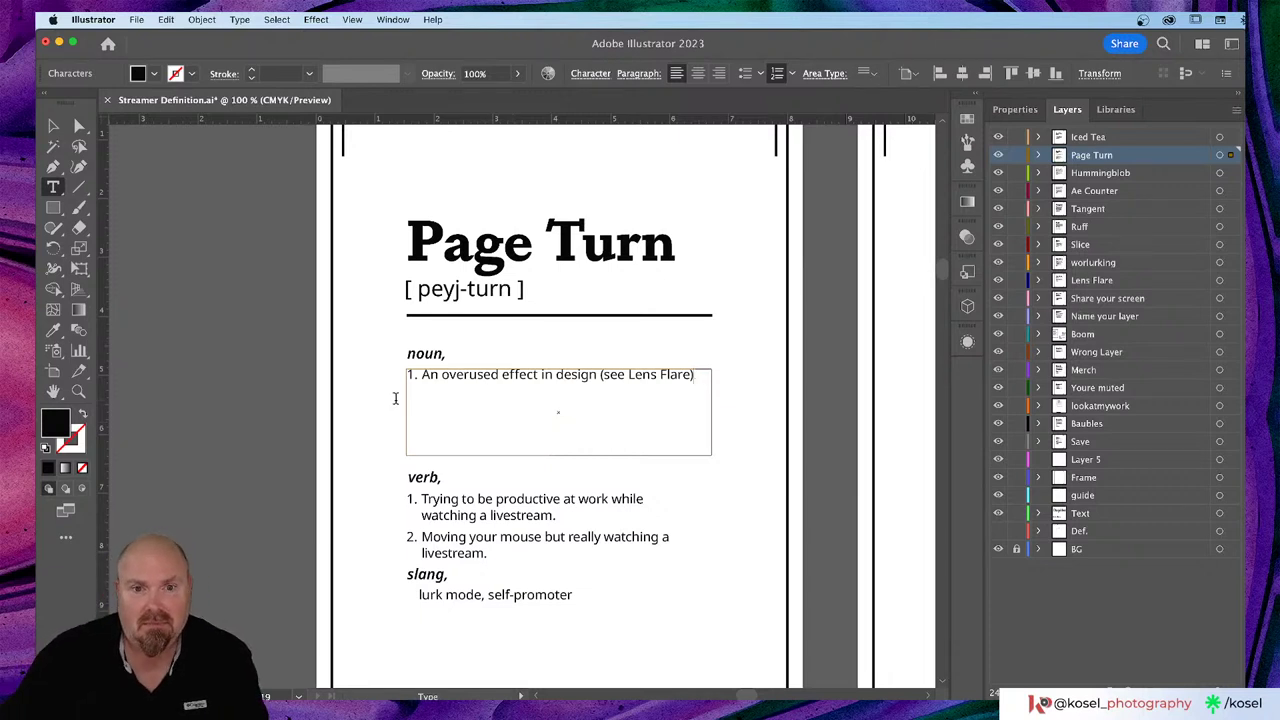
type(".")
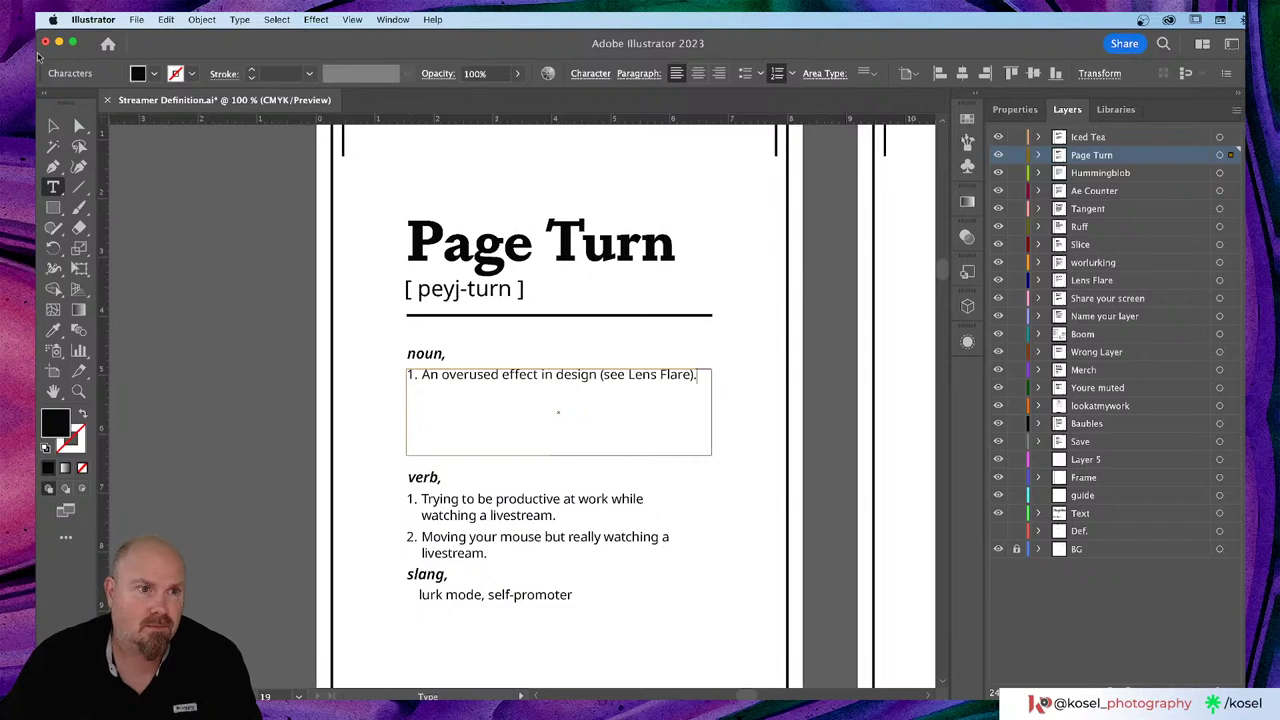
Step: Shorten the noun definition's text frame from below to fit its single line, and deselect it
left_click(52, 124)
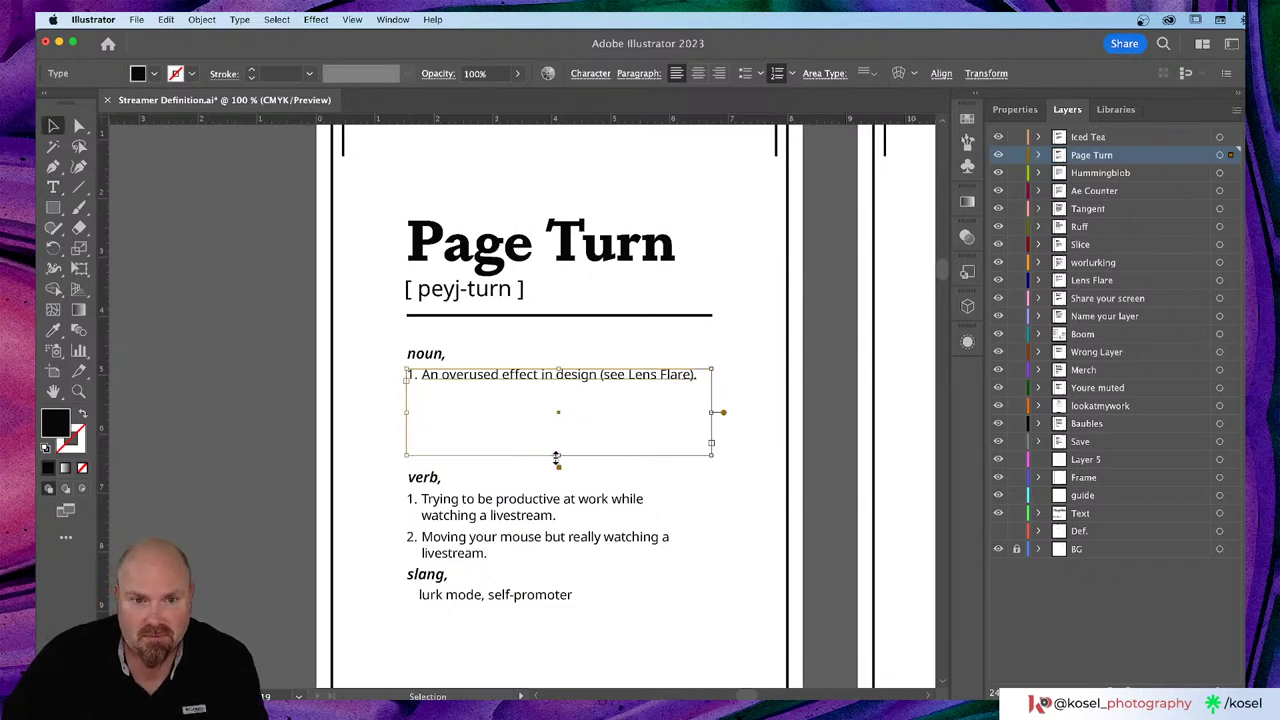
left_click_drag(557, 457, 560, 391)
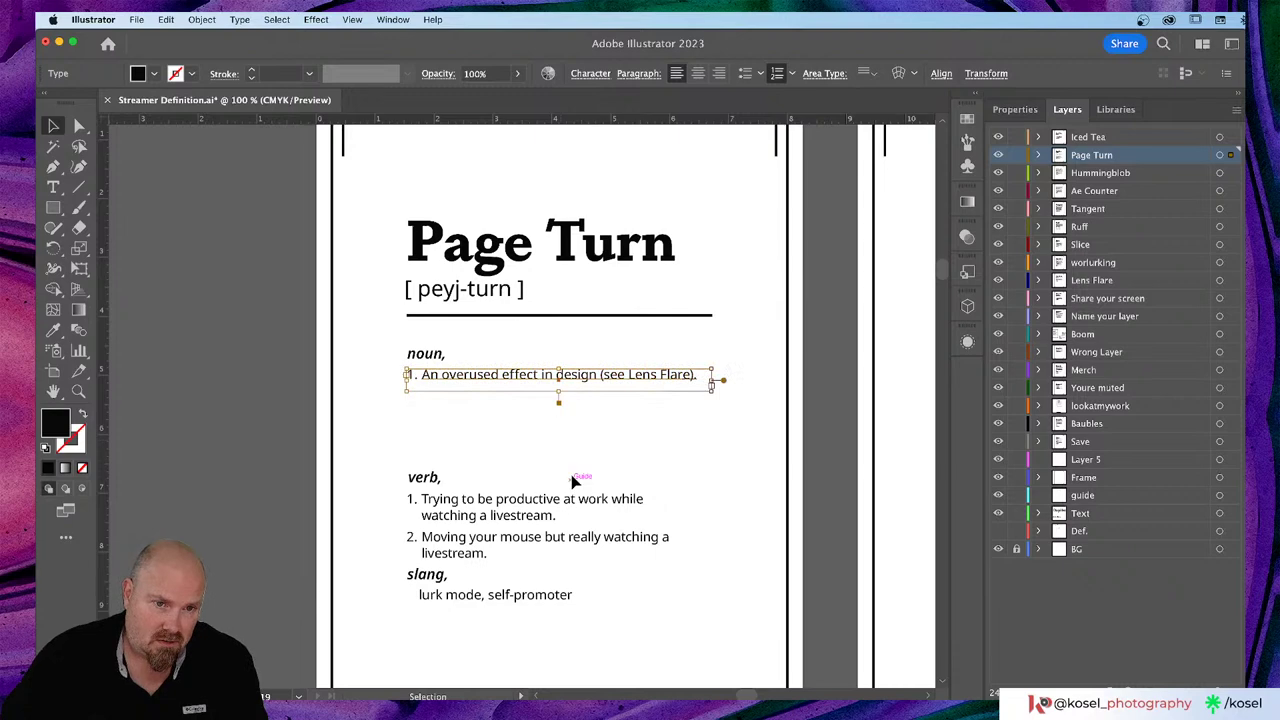
left_click(222, 459)
Step: Replace the first verb definition on the Page Turn card with "A transition from one scene to another", keeping its closing period
scroll(478, 456, "down", 1)
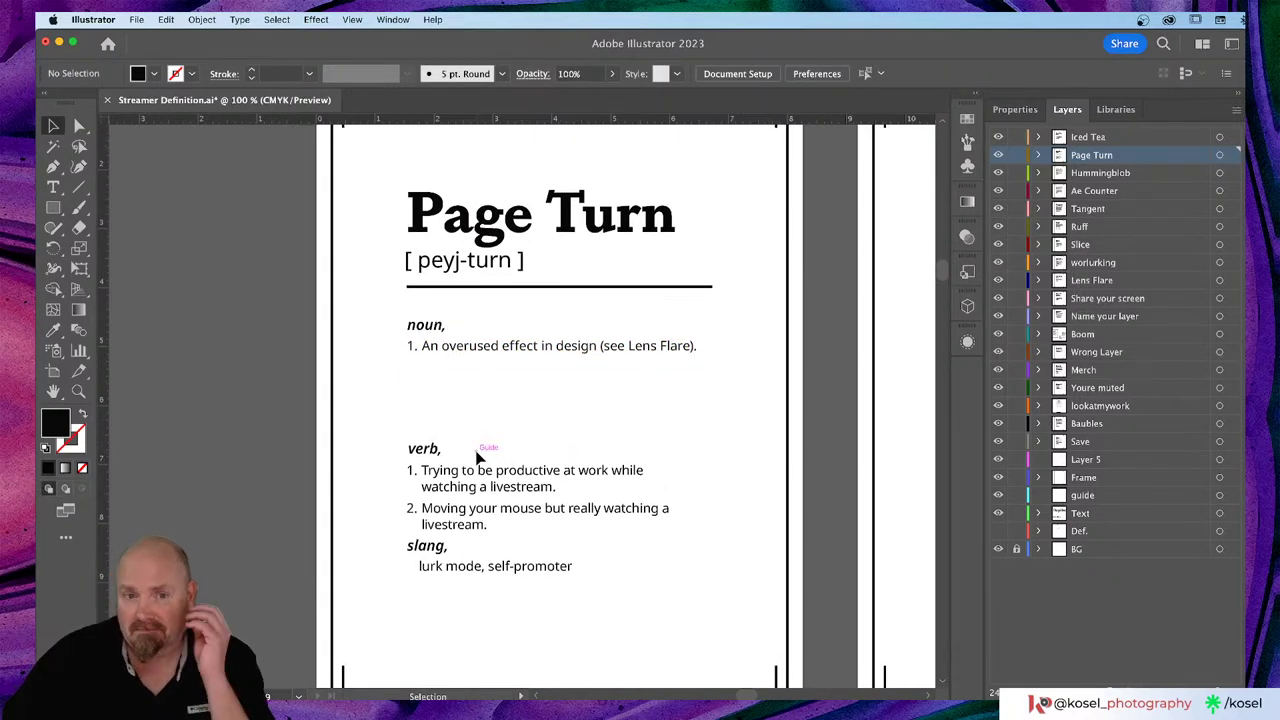
left_click(479, 468)
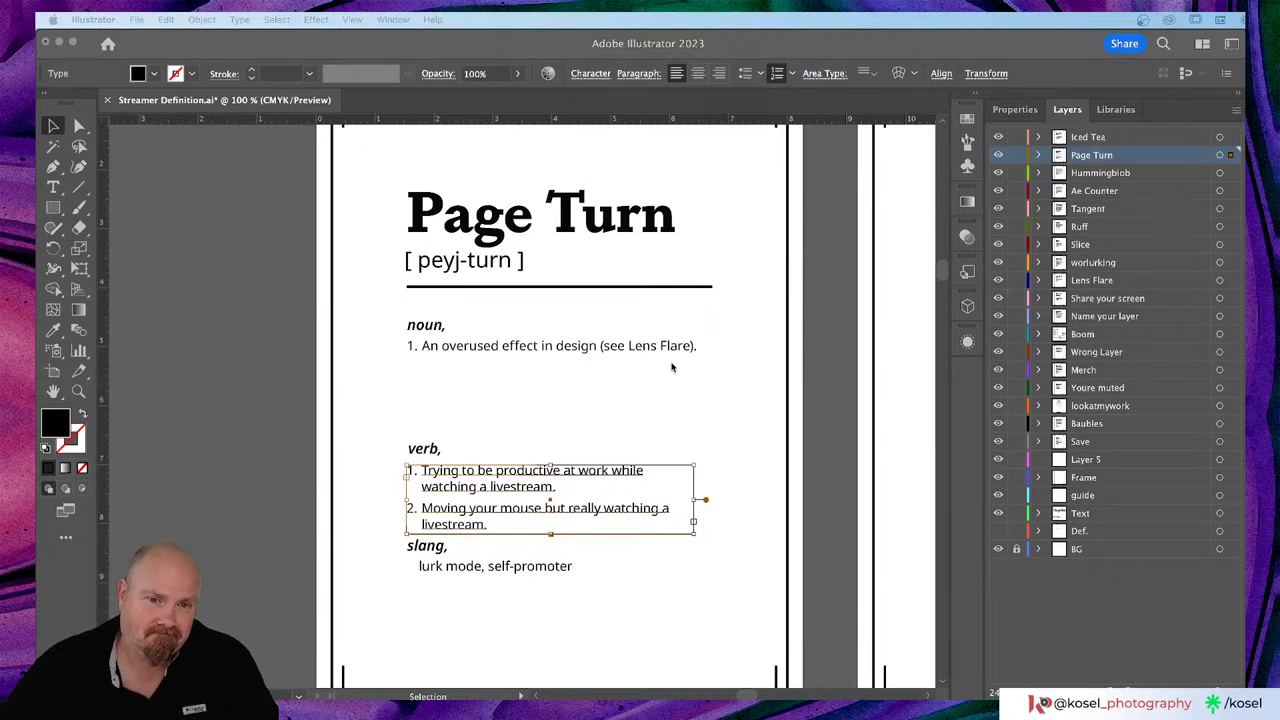
scroll(672, 368, "down", 3)
scroll(672, 368, "left", 2)
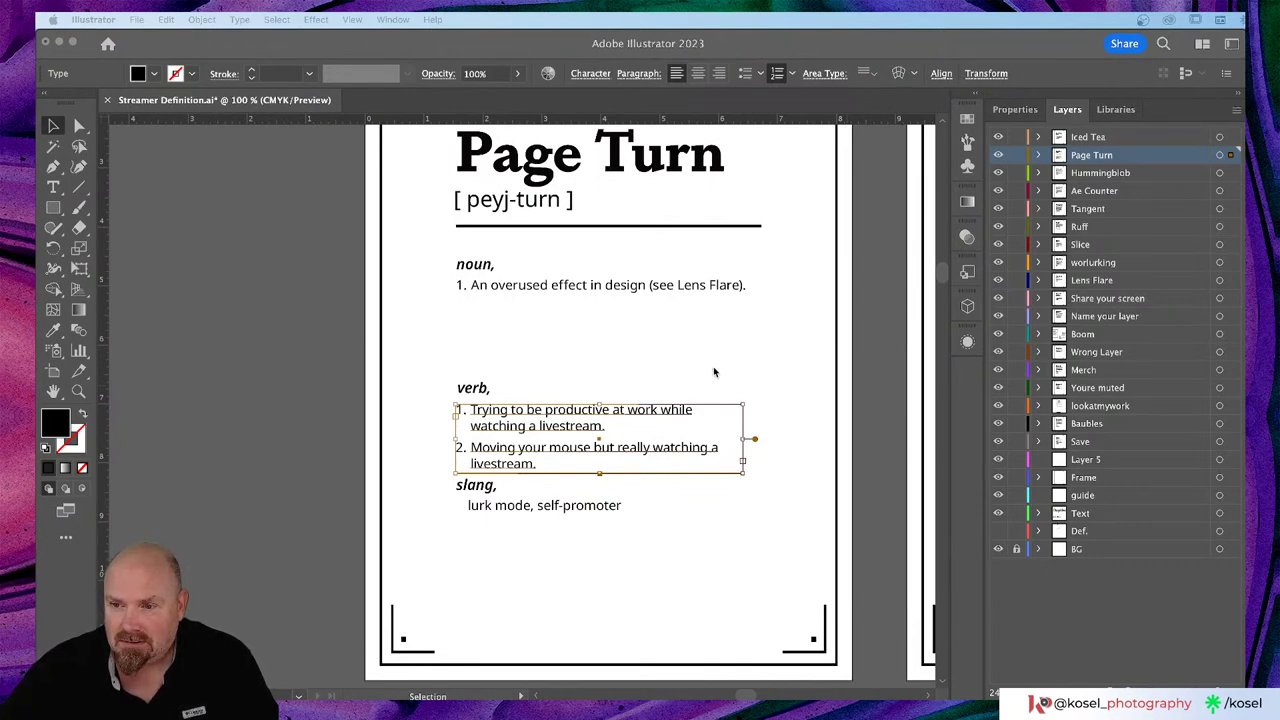
scroll(714, 370, "right", 4)
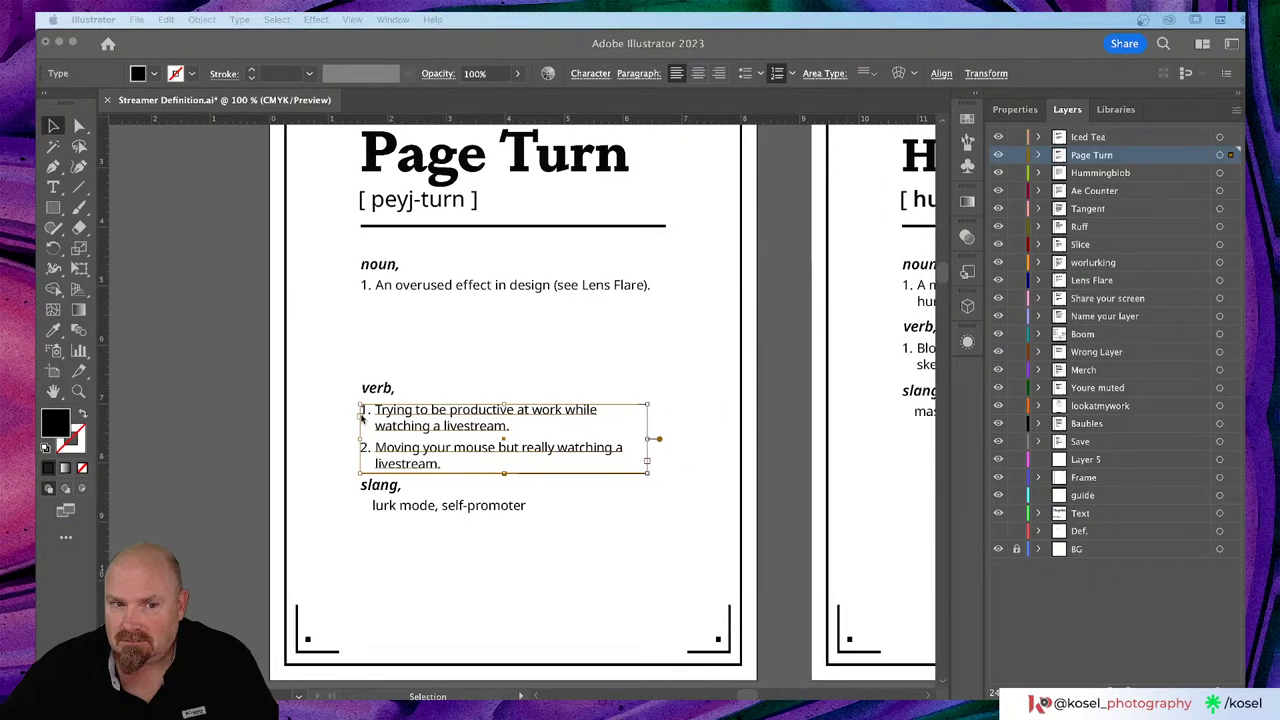
left_click(418, 422)
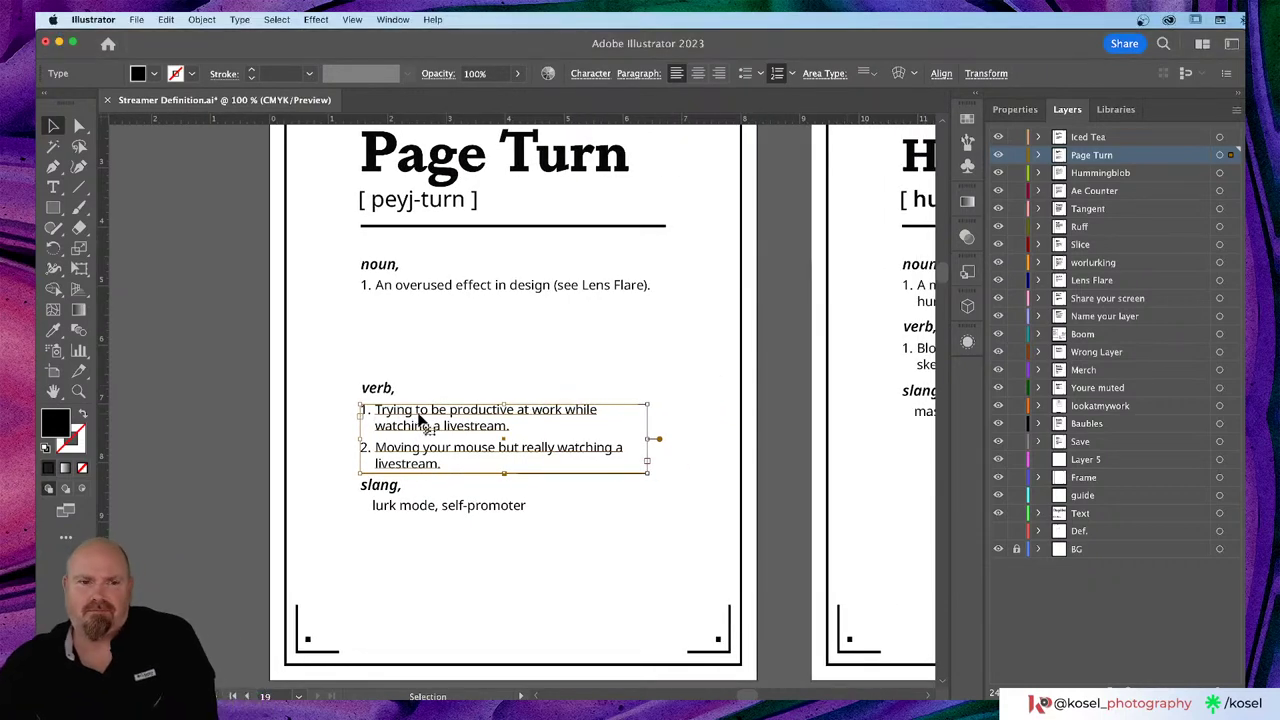
double_click(421, 423)
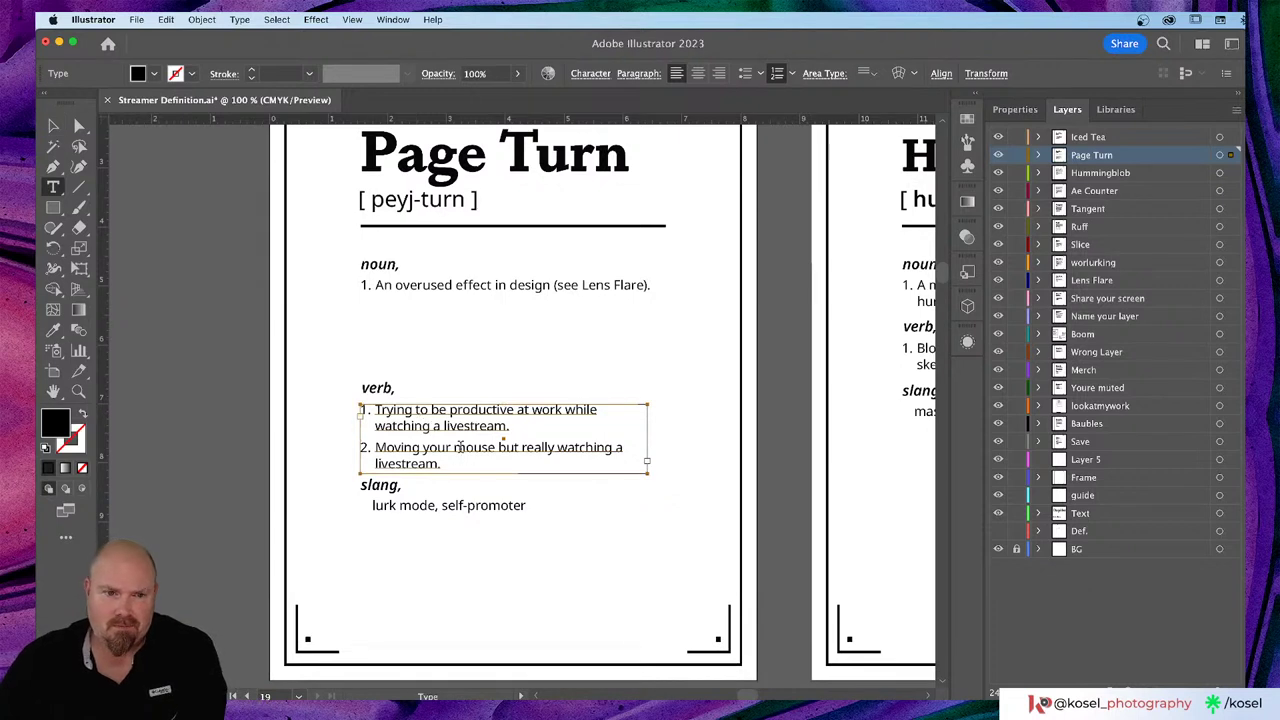
left_click(507, 426)
left_click(413, 410, "shift")
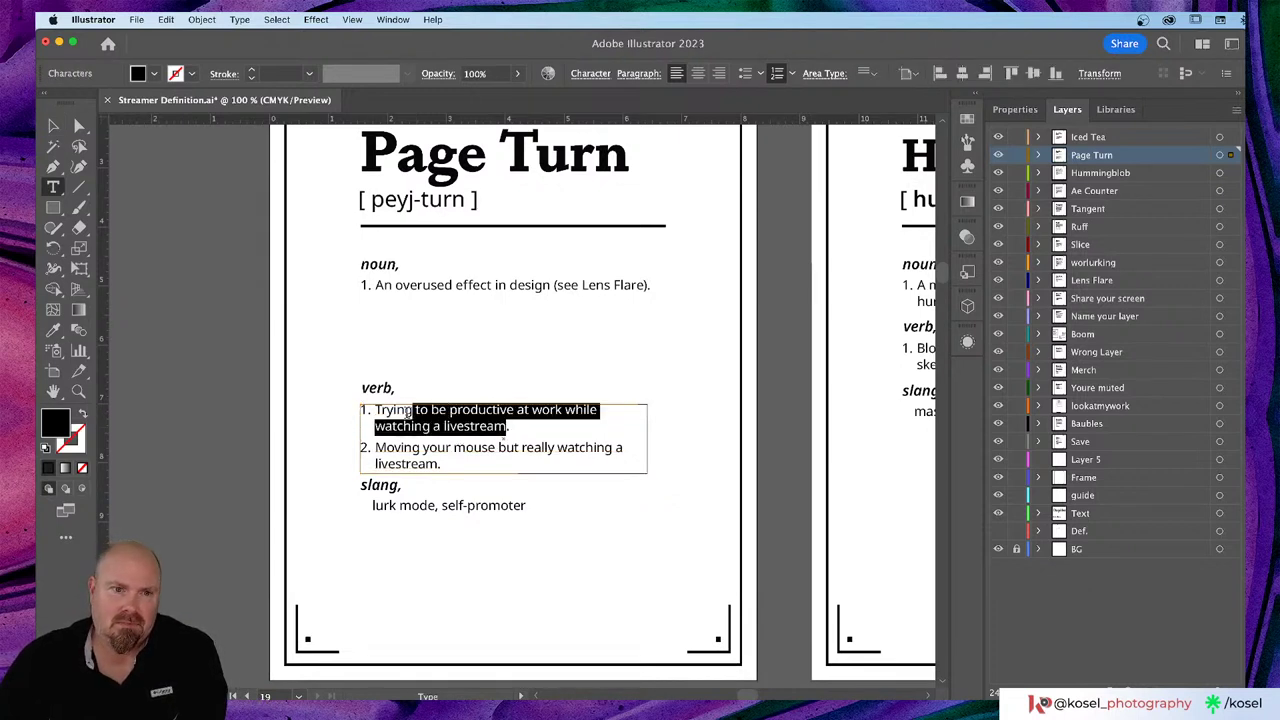
left_click_drag(410, 410, 370, 406)
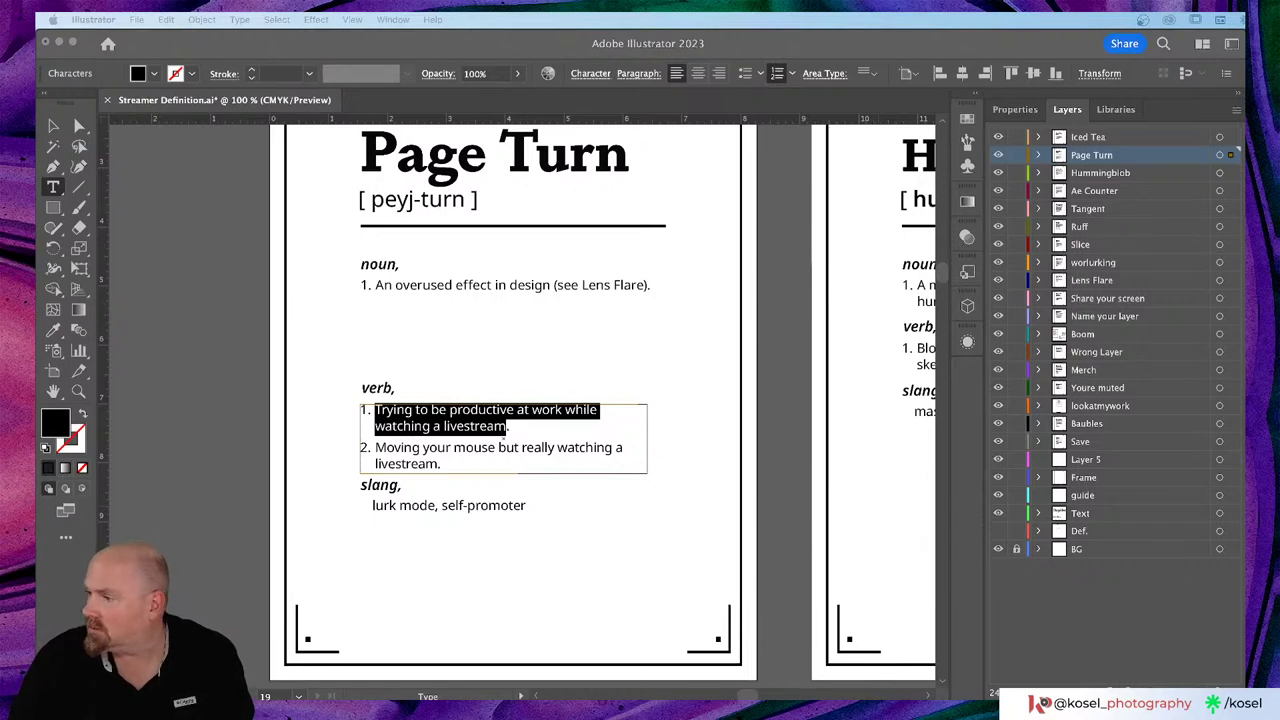
left_click(355, 188)
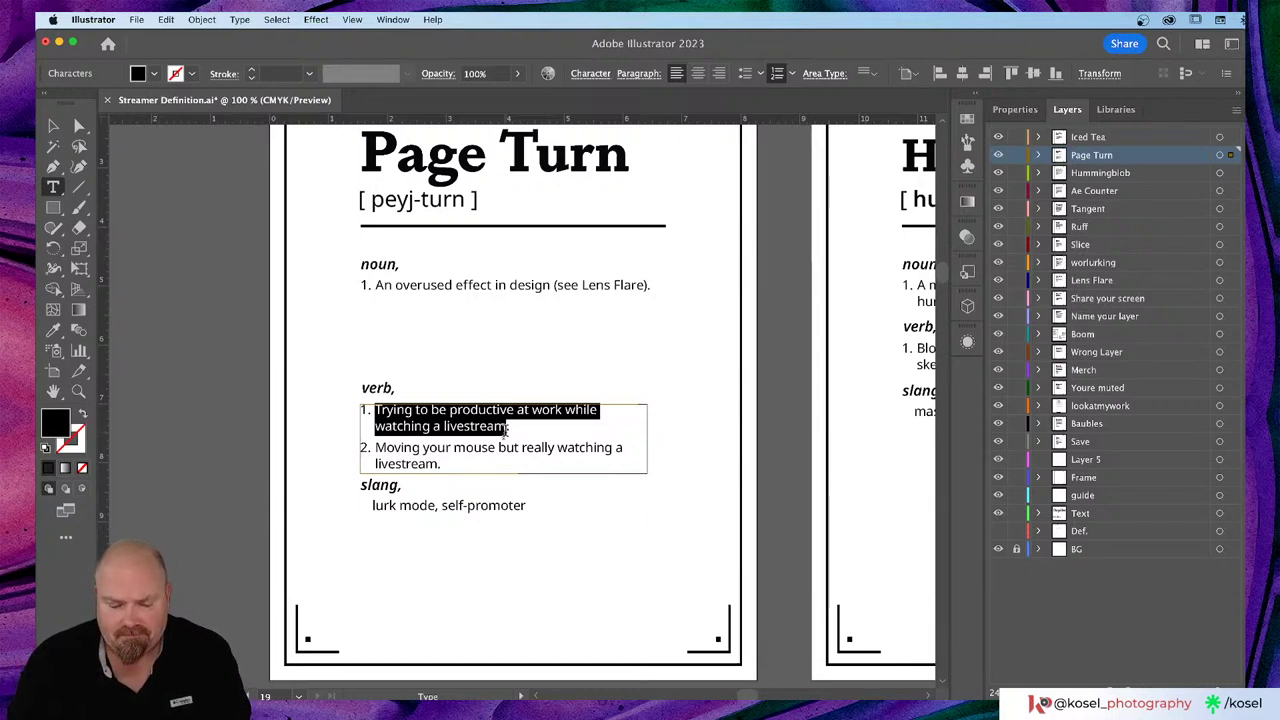
type("A ")
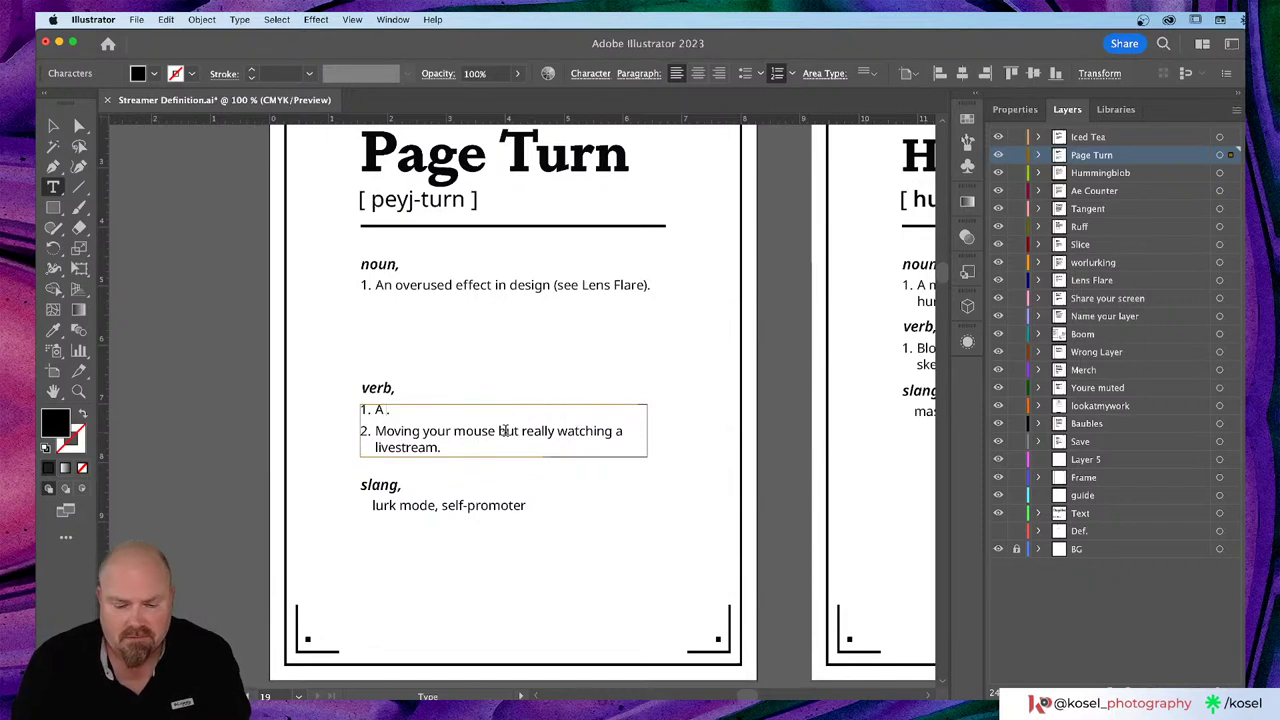
type("transitio")
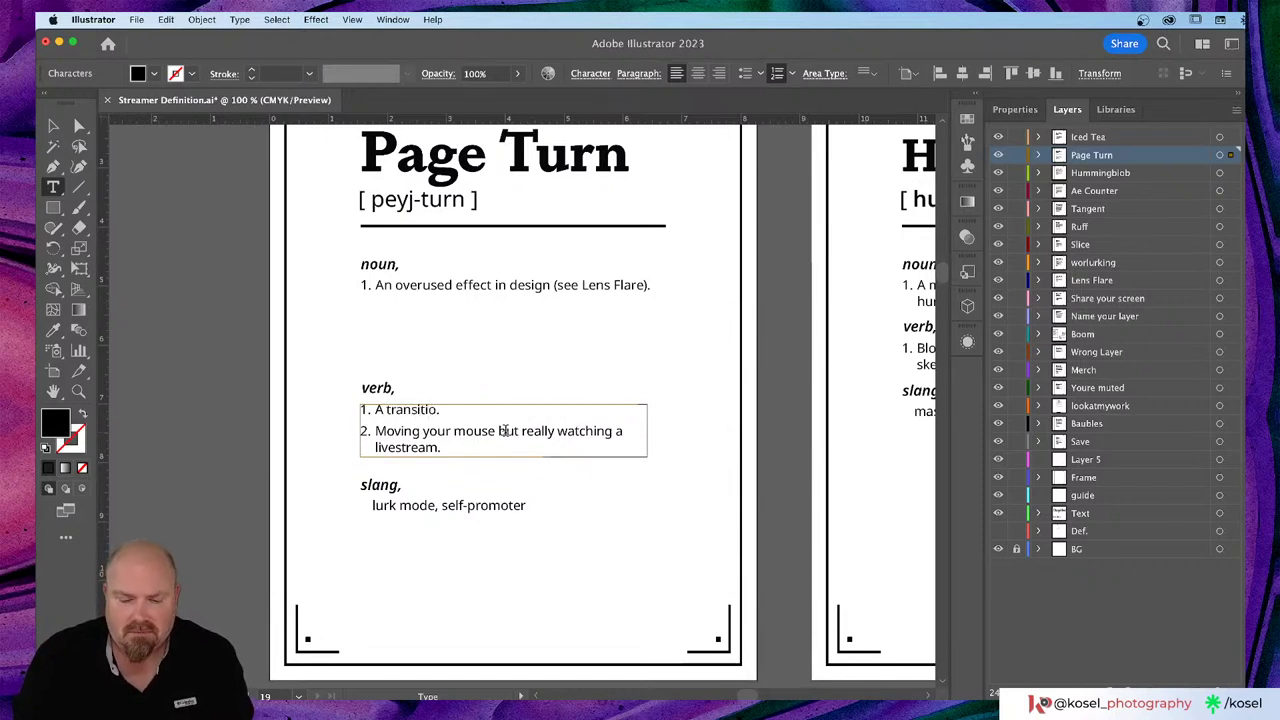
type("n")
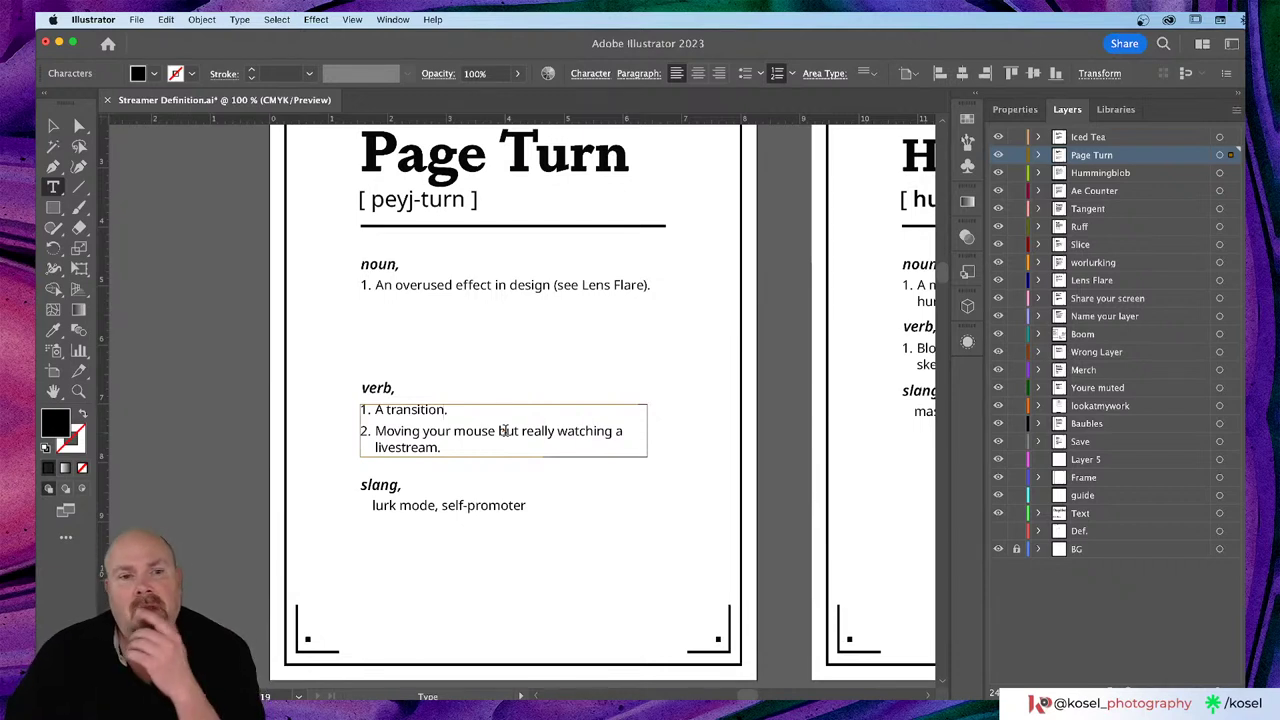
type("from")
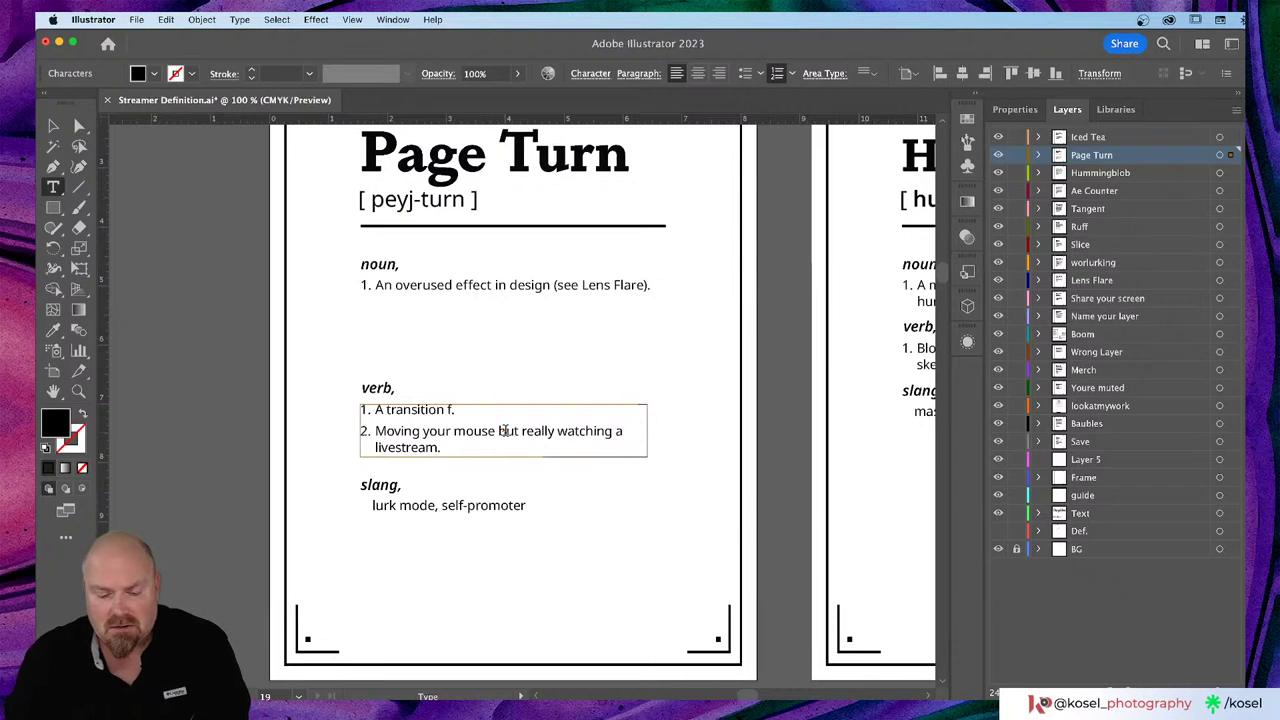
type("e s")
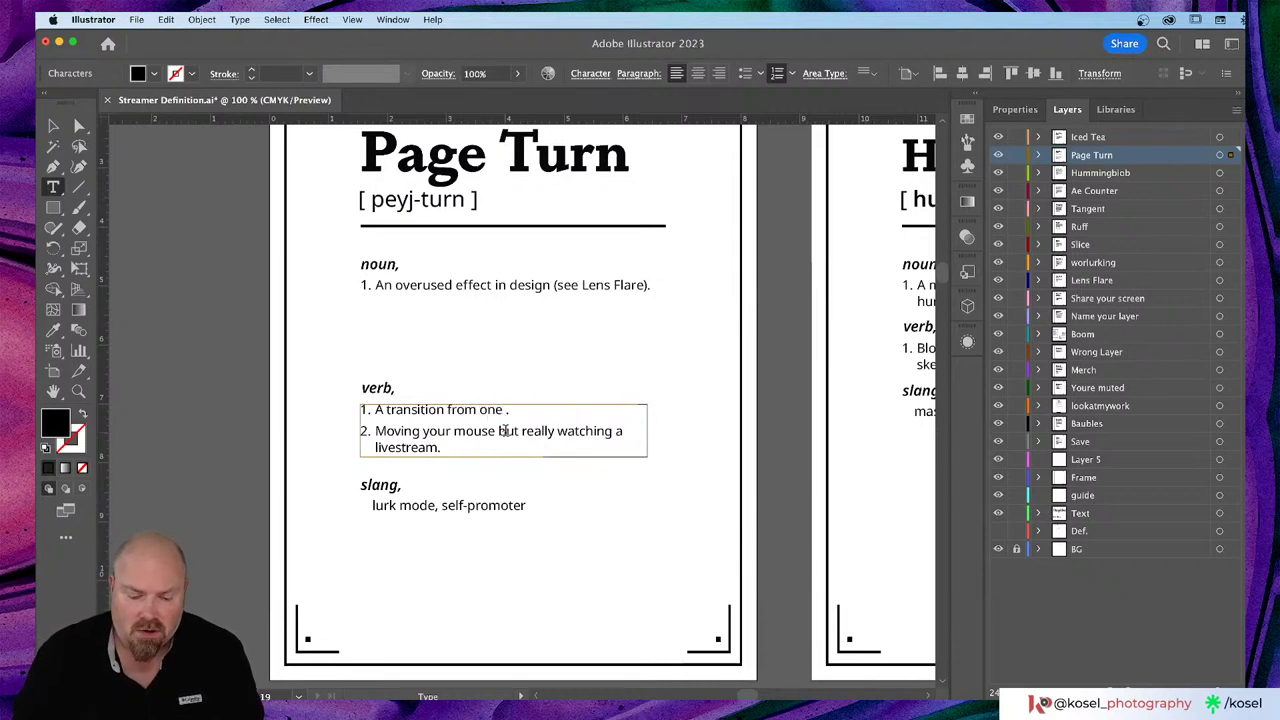
type("cene")
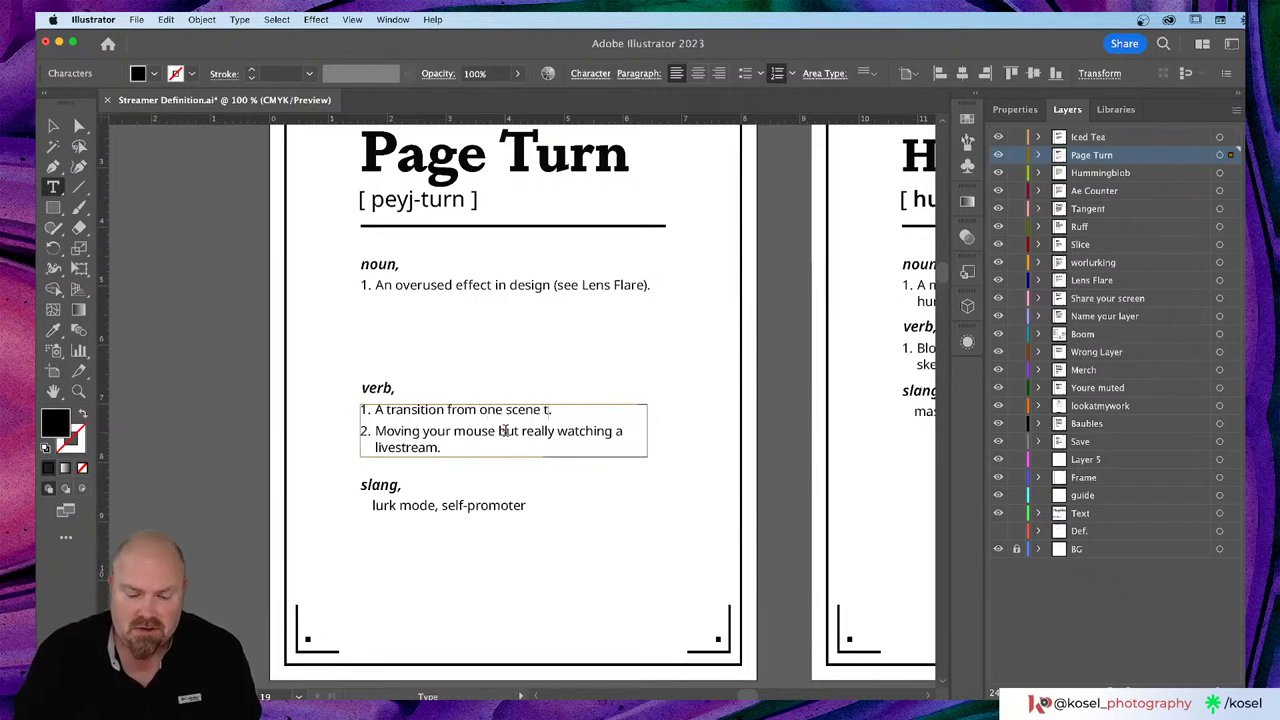
type(" to another")
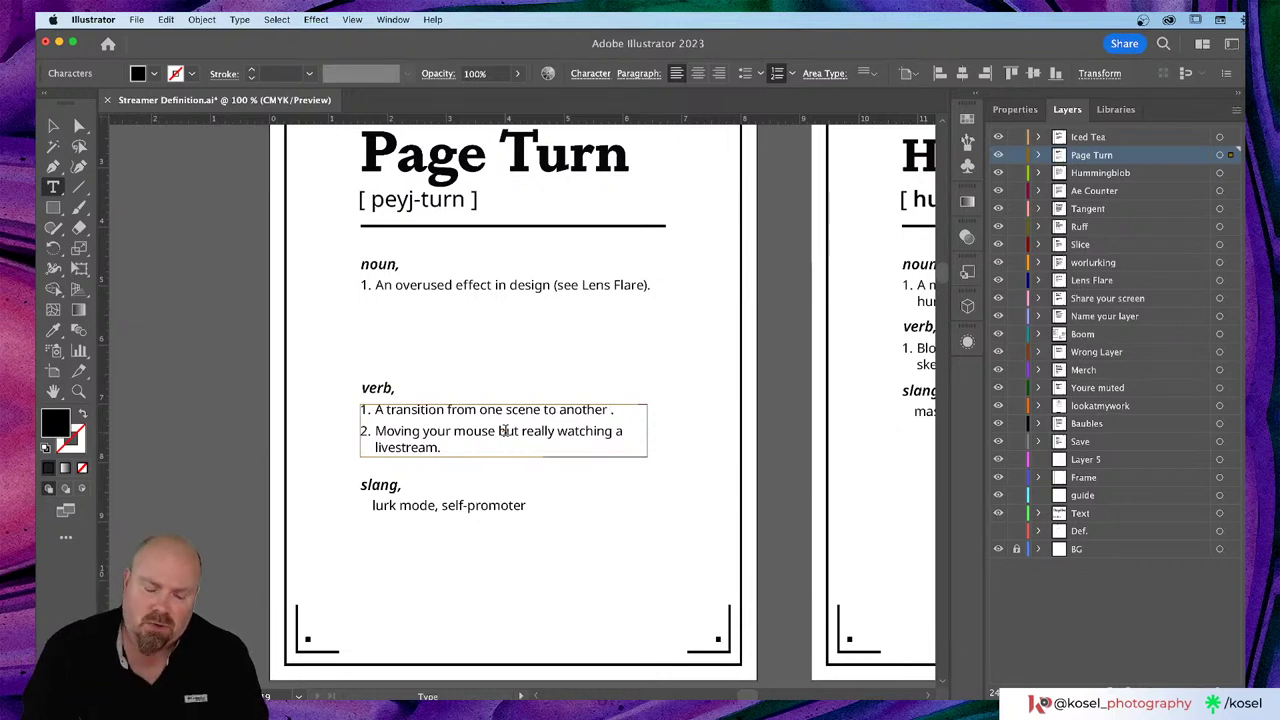
Step: Extend the first verb definition with "used in early digital design" before the closing period
type("use")
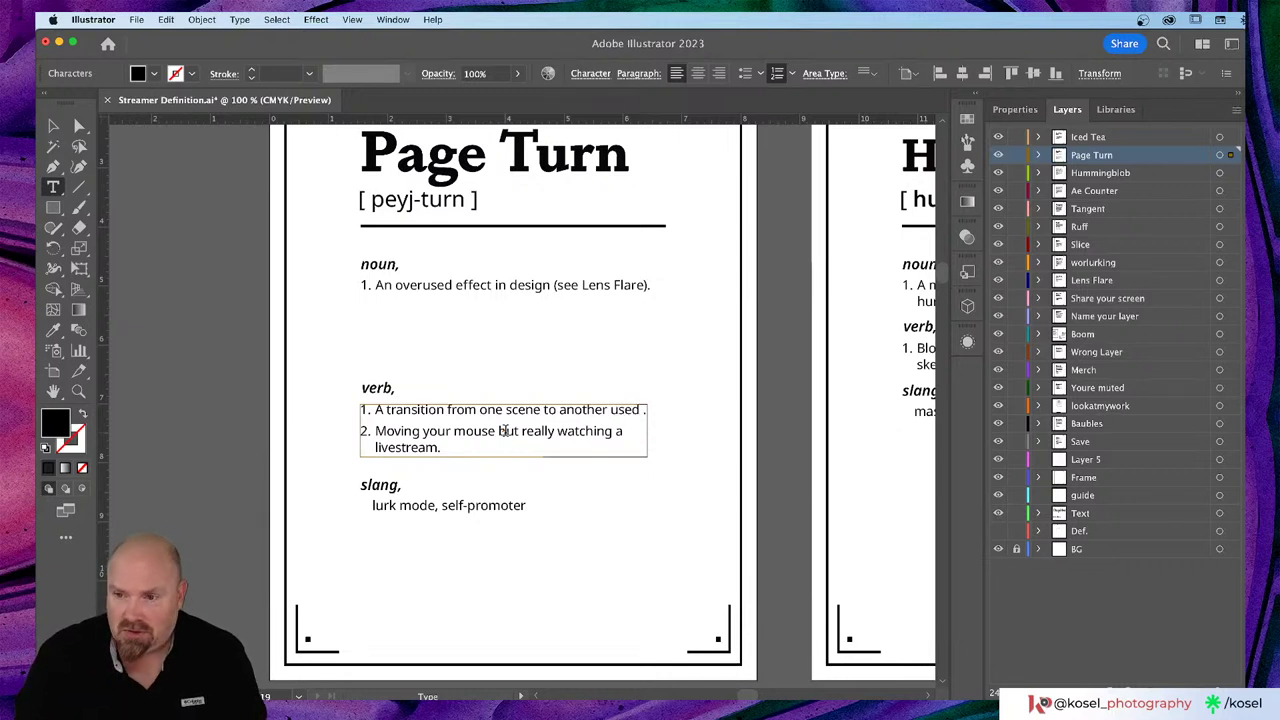
type("d ")
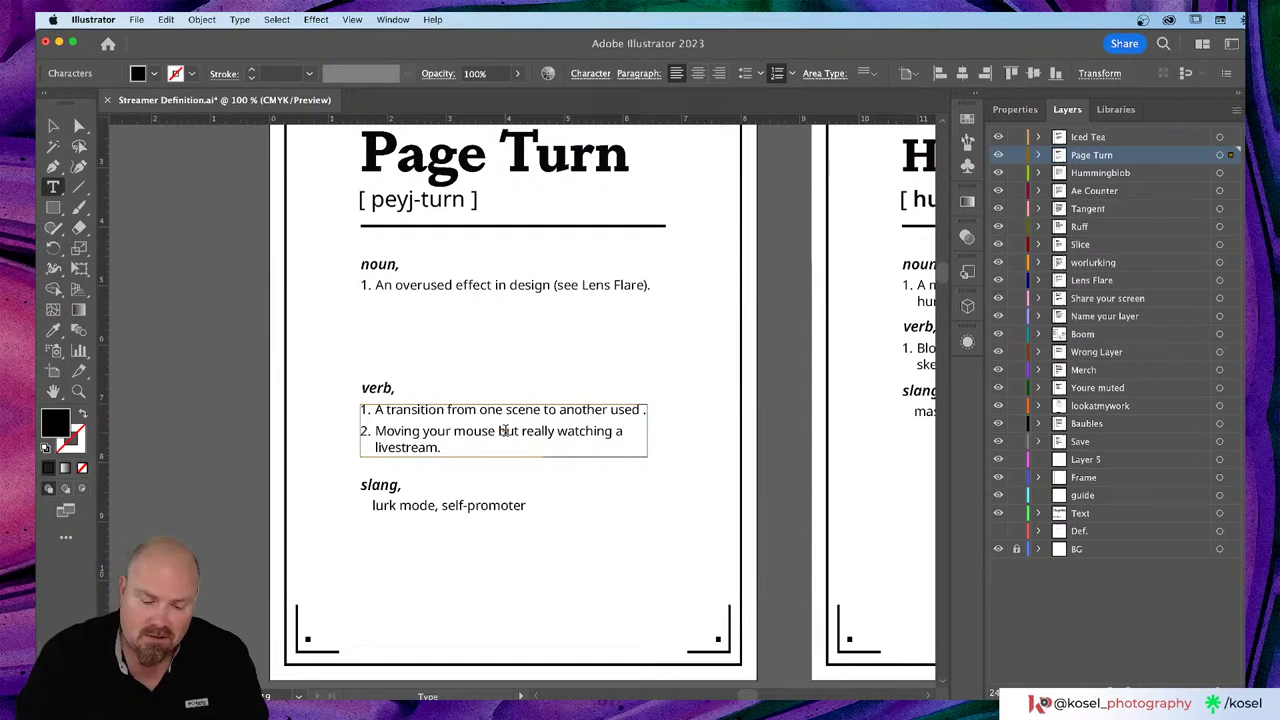
type("in early")
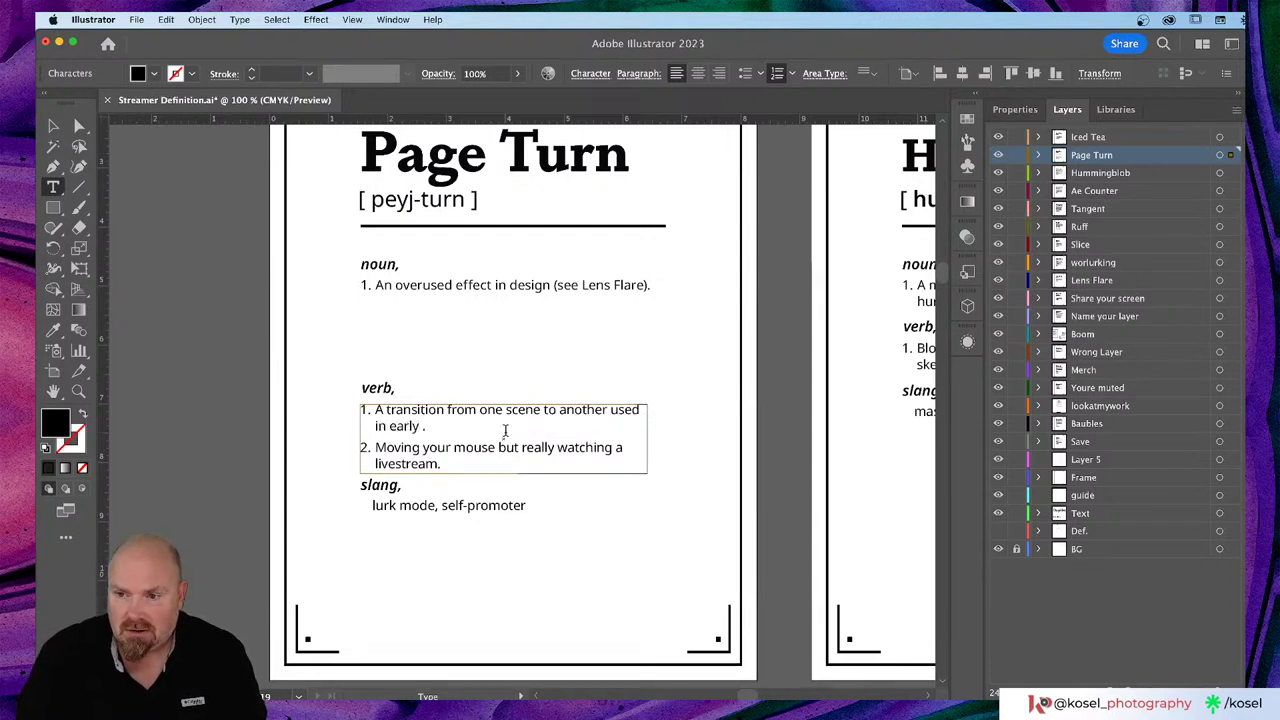
type(" dig")
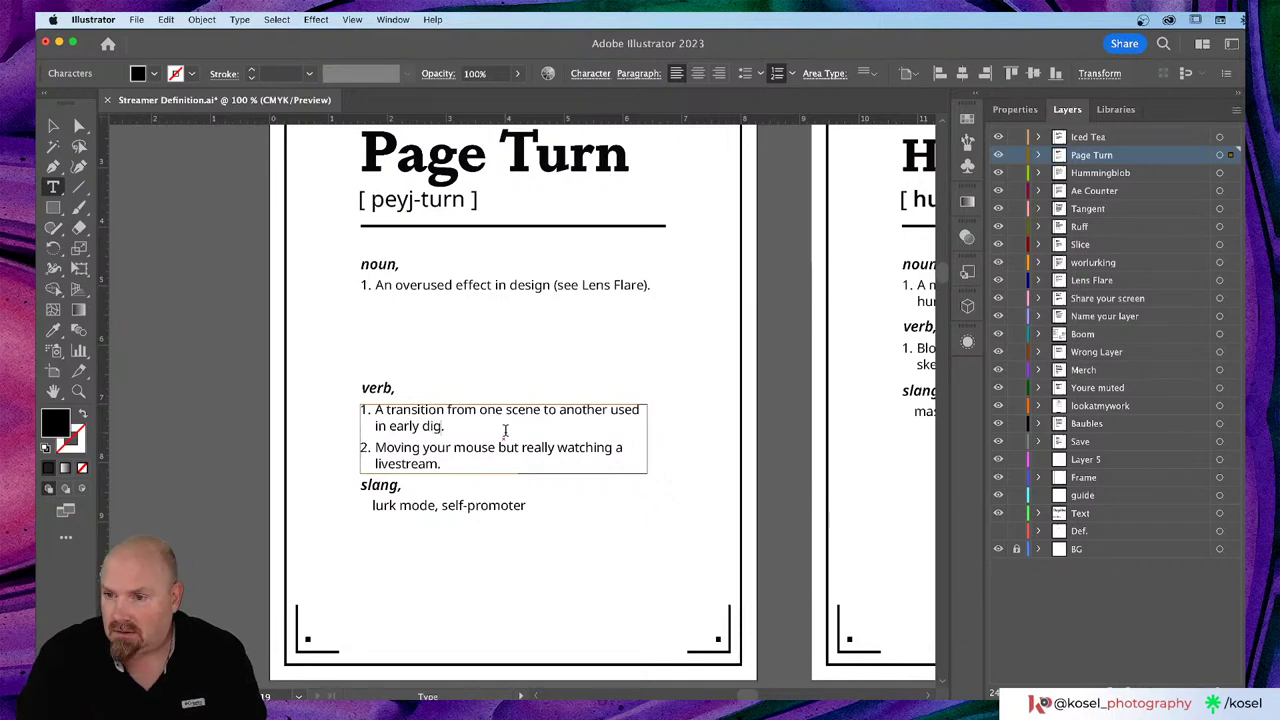
type("ita")
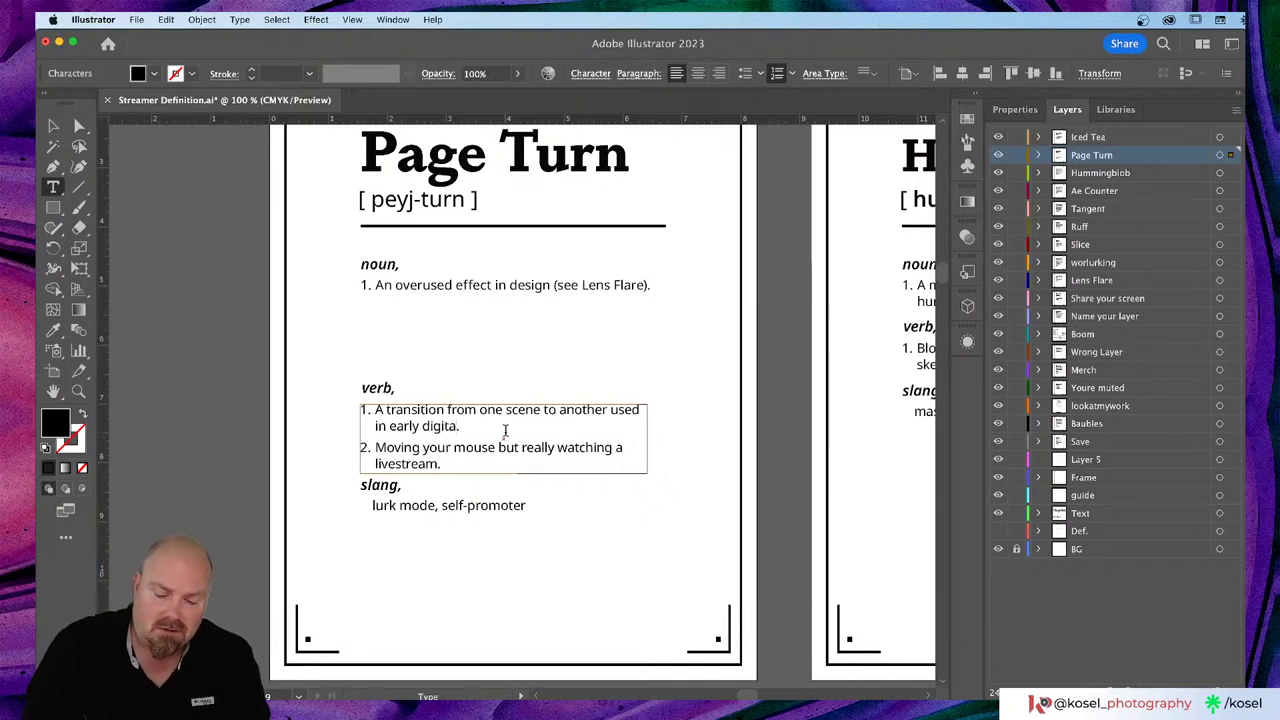
type("l se")
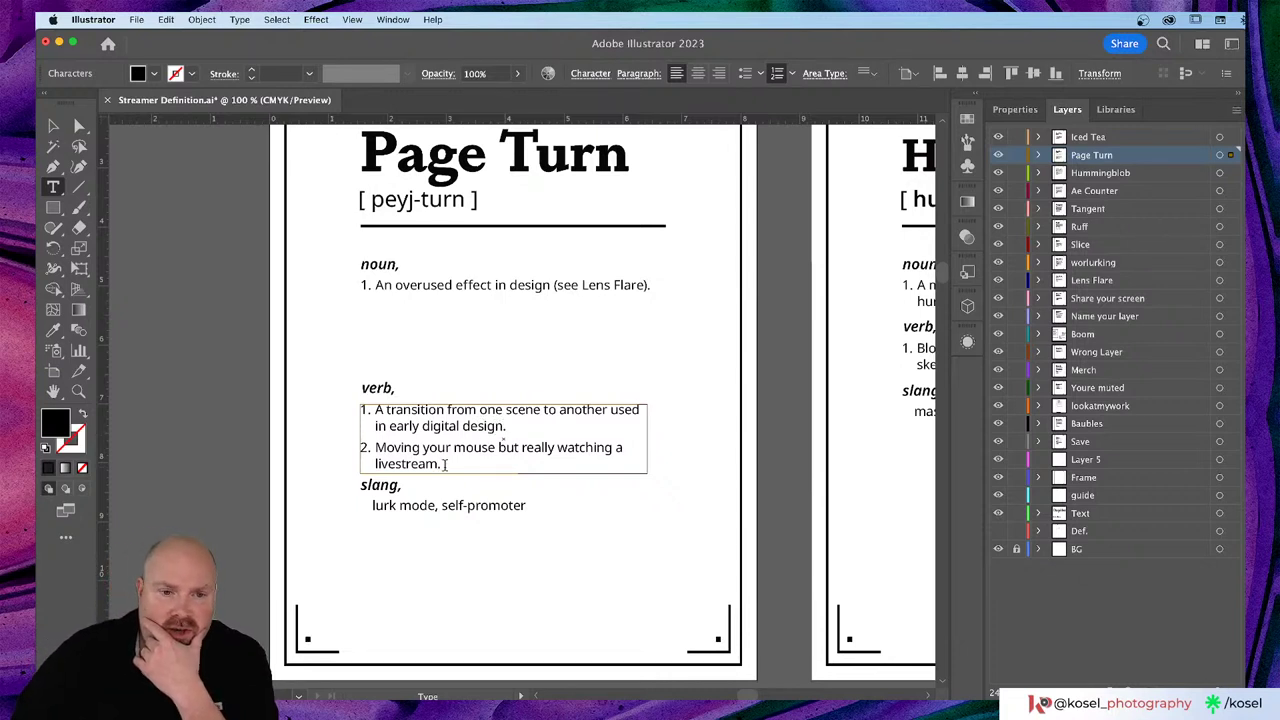
Step: Delete the second verb definition and finish editing the verb text
left_click_drag(445, 464, 364, 447)
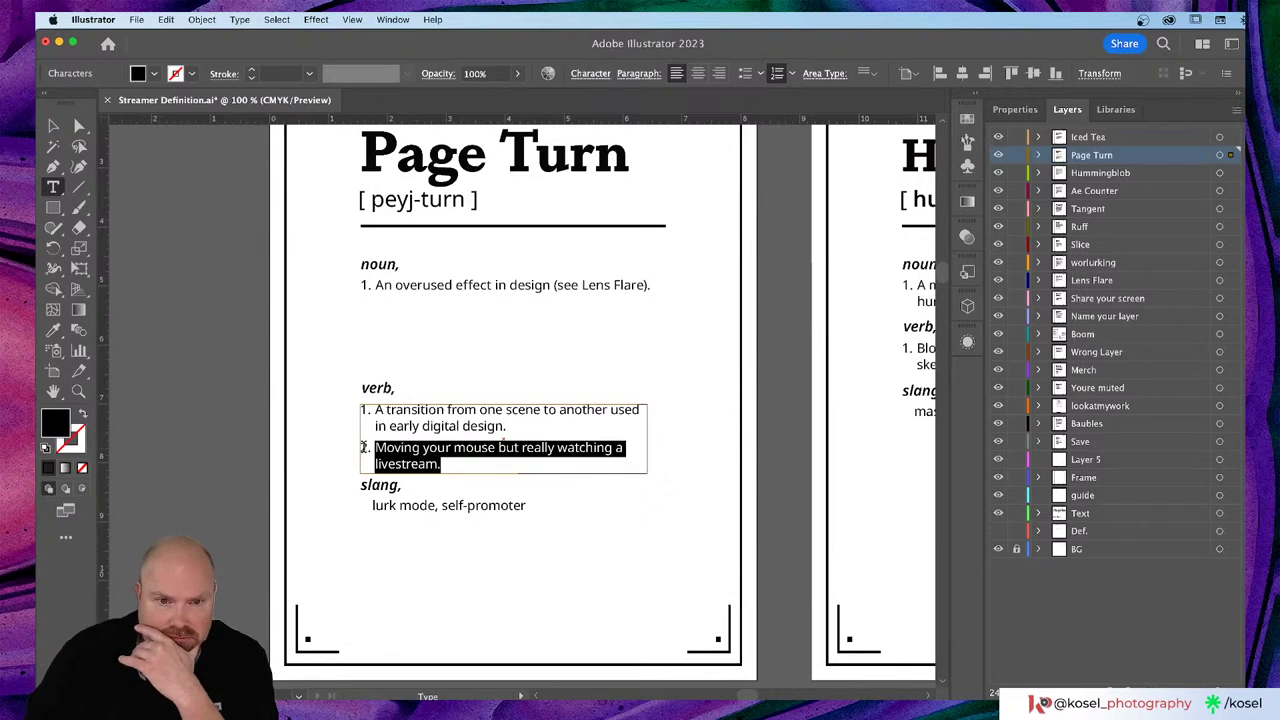
key("BackSpace")
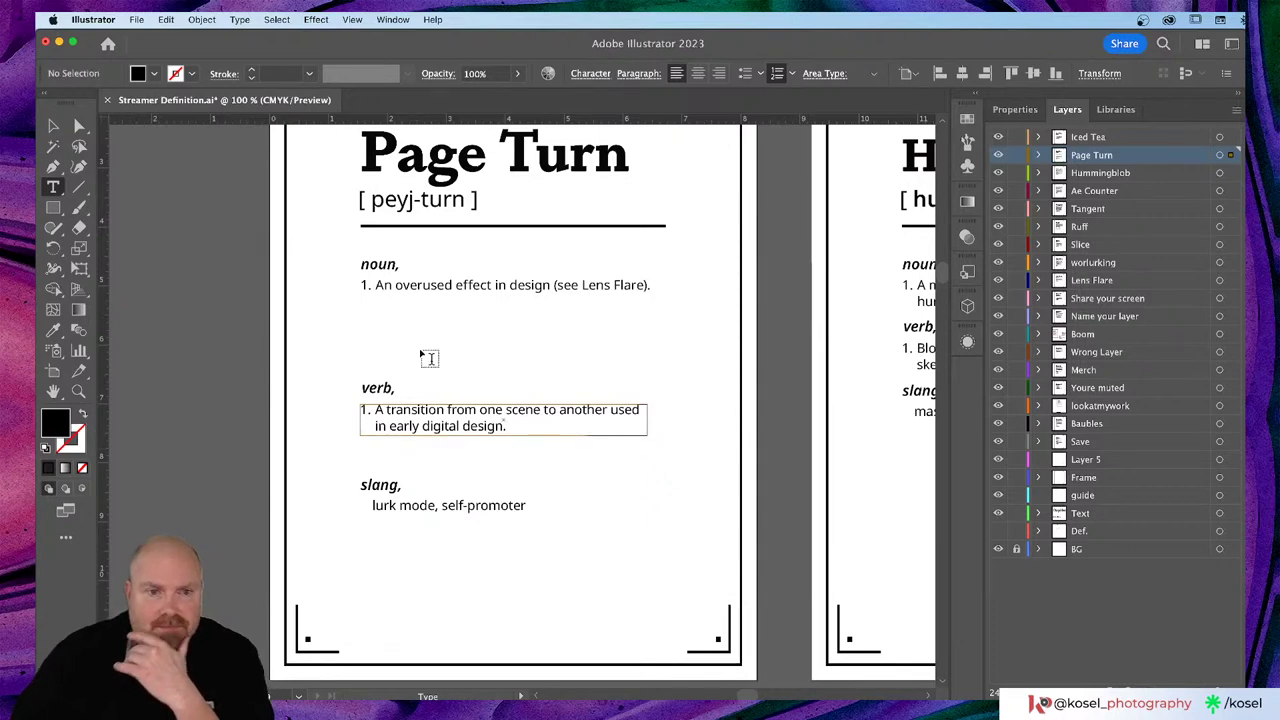
key("Escape")
Step: Move the verb heading and its definition together straight up about 1.31 in, directly below the noun definition
left_click(53, 125)
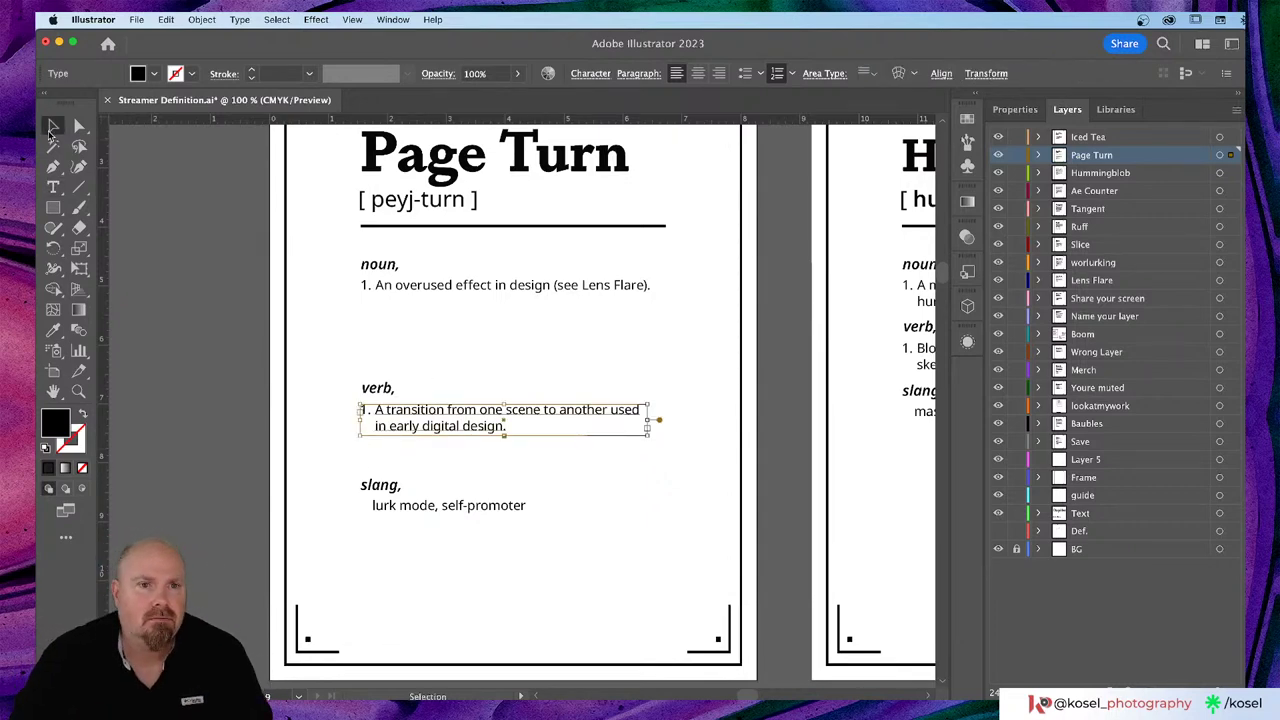
left_click(385, 392)
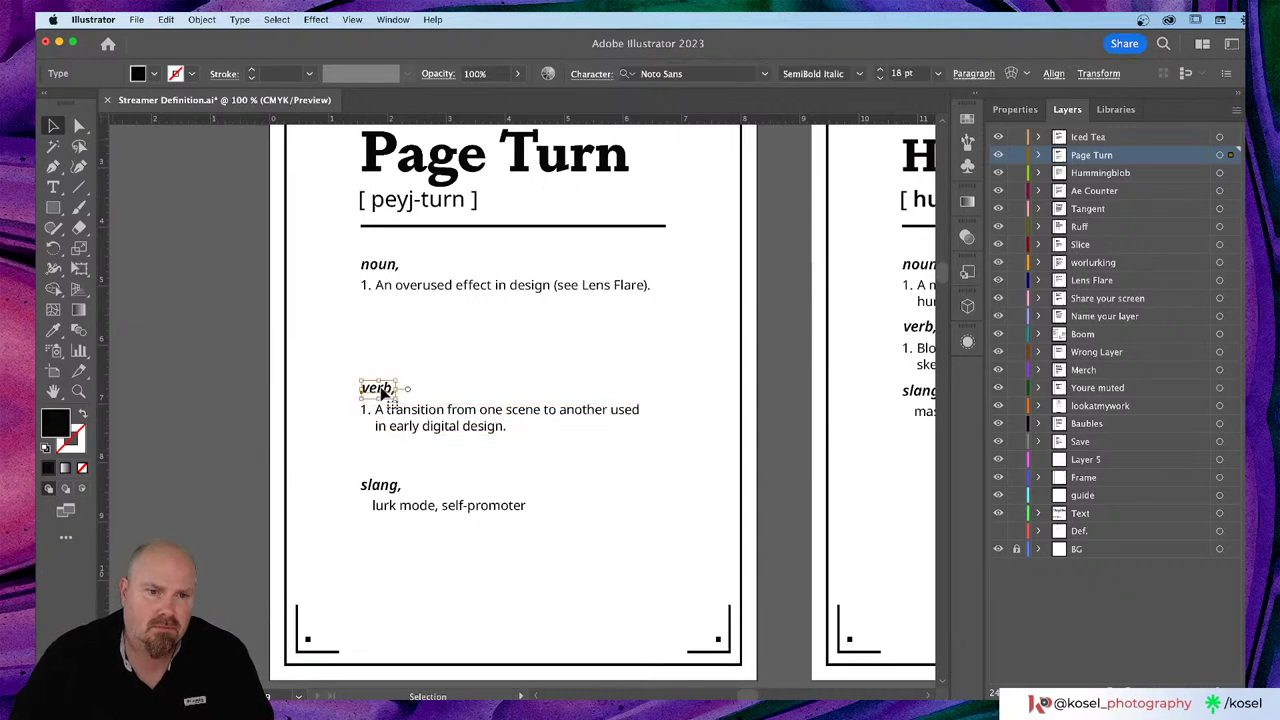
left_click(422, 418, "shift")
left_click_drag(385, 392, 385, 318)
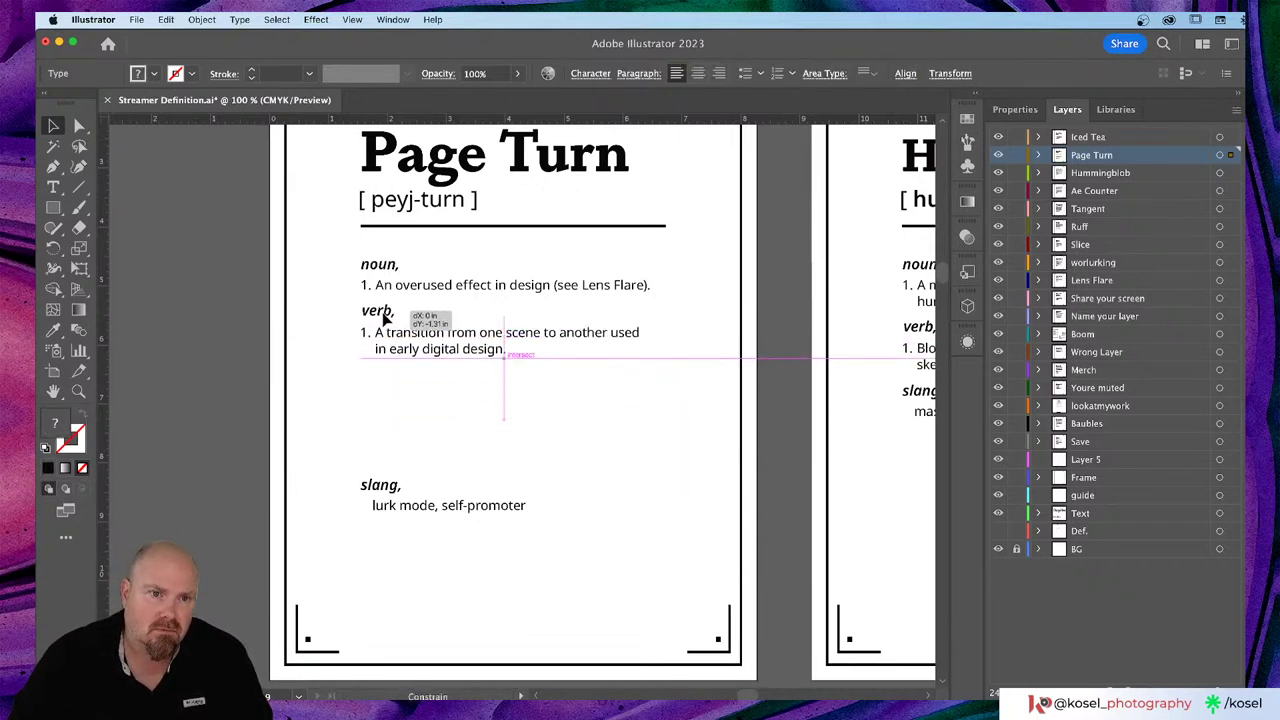
Step: Move the slang heading and its text together straight up to directly below the verb definition, and deselect them
left_click(393, 489)
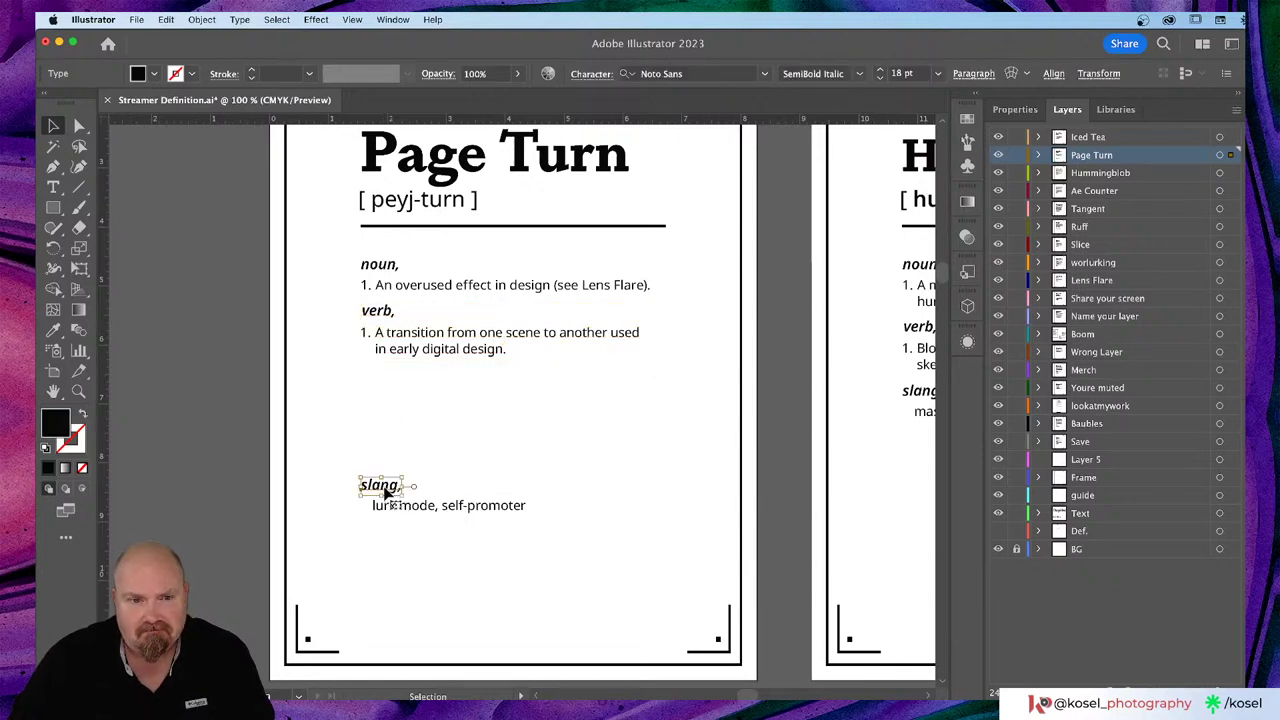
left_click(392, 492, "shift")
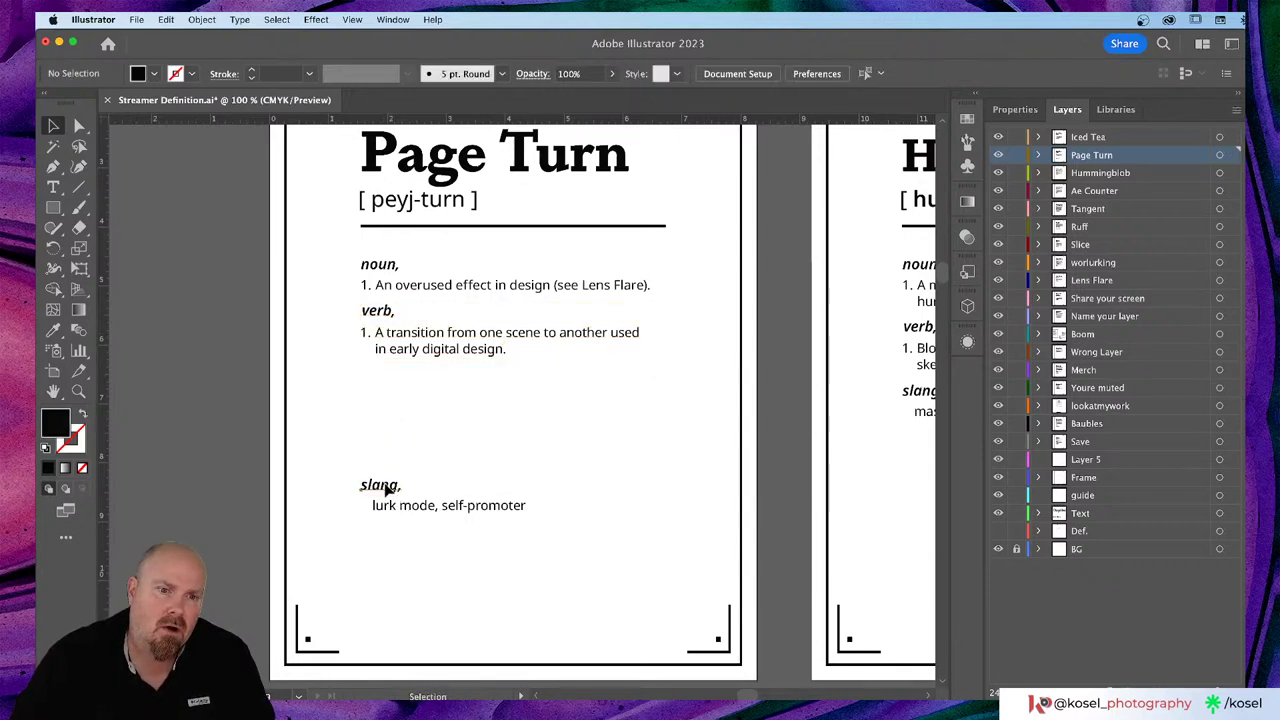
left_click(388, 494)
left_click(403, 510)
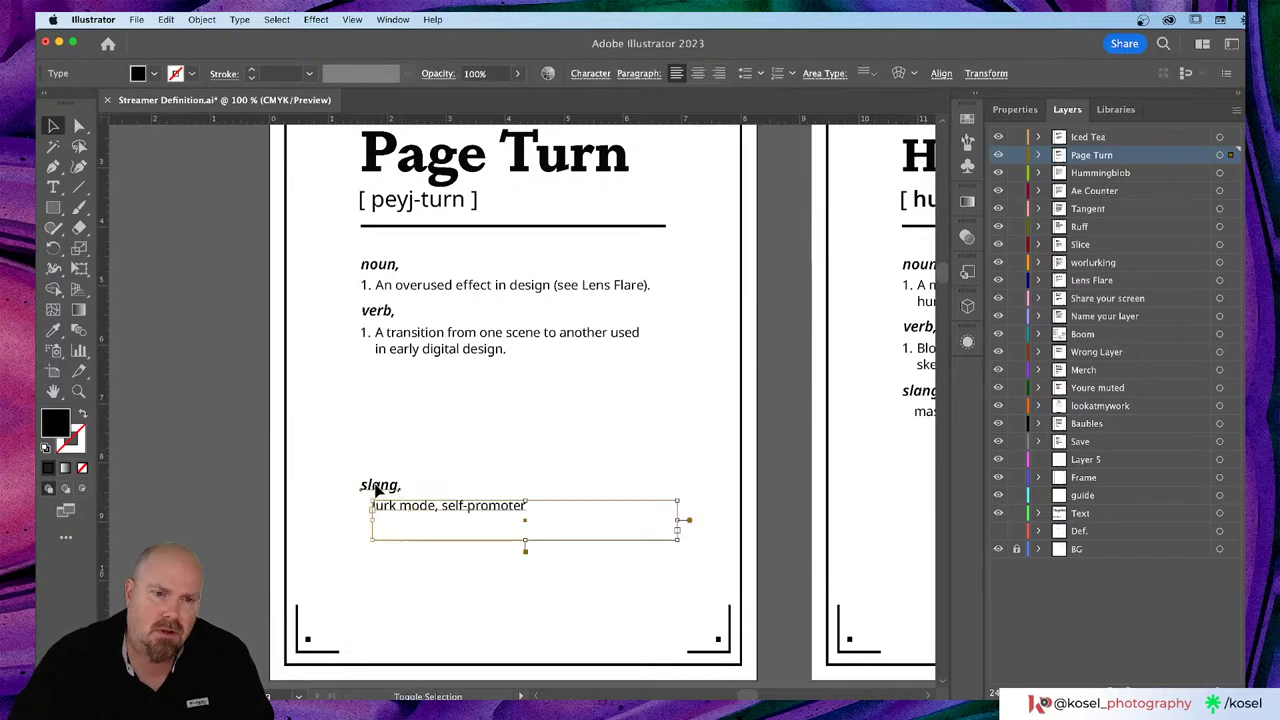
left_click(390, 488, "shift")
left_click_drag(390, 488, 392, 383)
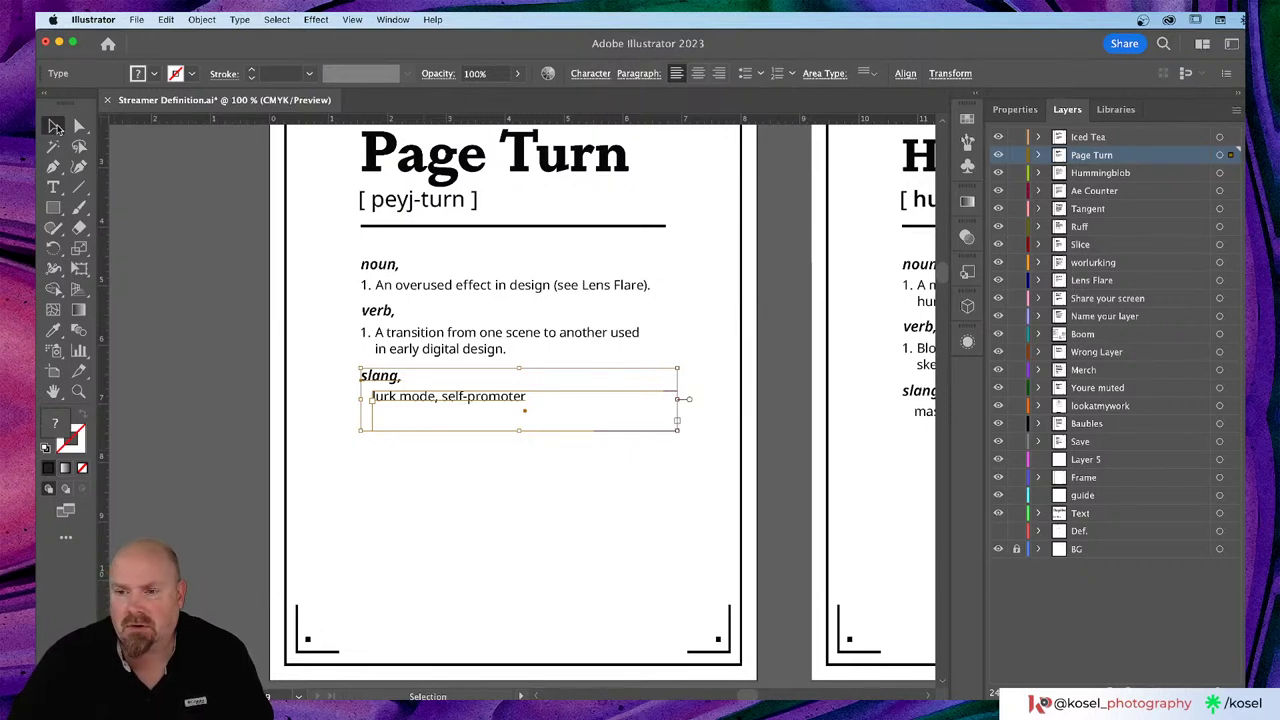
left_click(520, 456)
Step: Replace the placeholder text under the Page Turn card's slang heading with "page flip, page curl", and deselect it
left_click(414, 402)
double_click(414, 411)
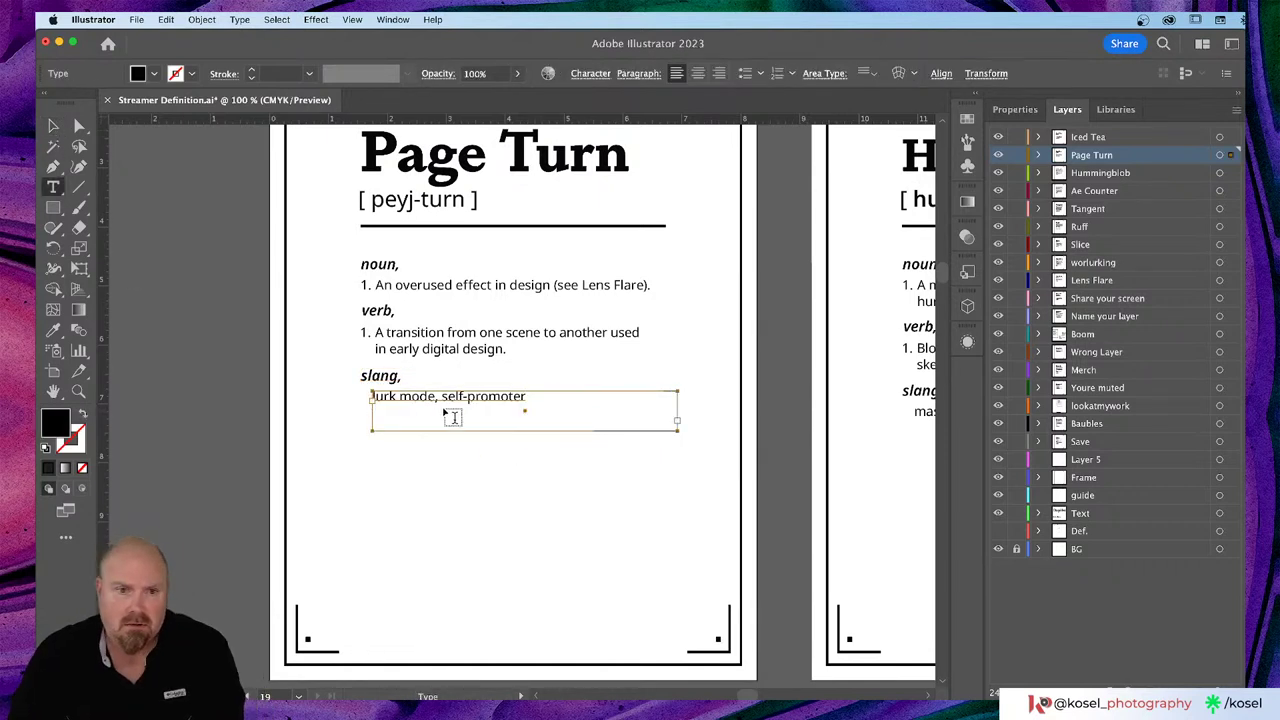
left_click_drag(528, 396, 372, 397)
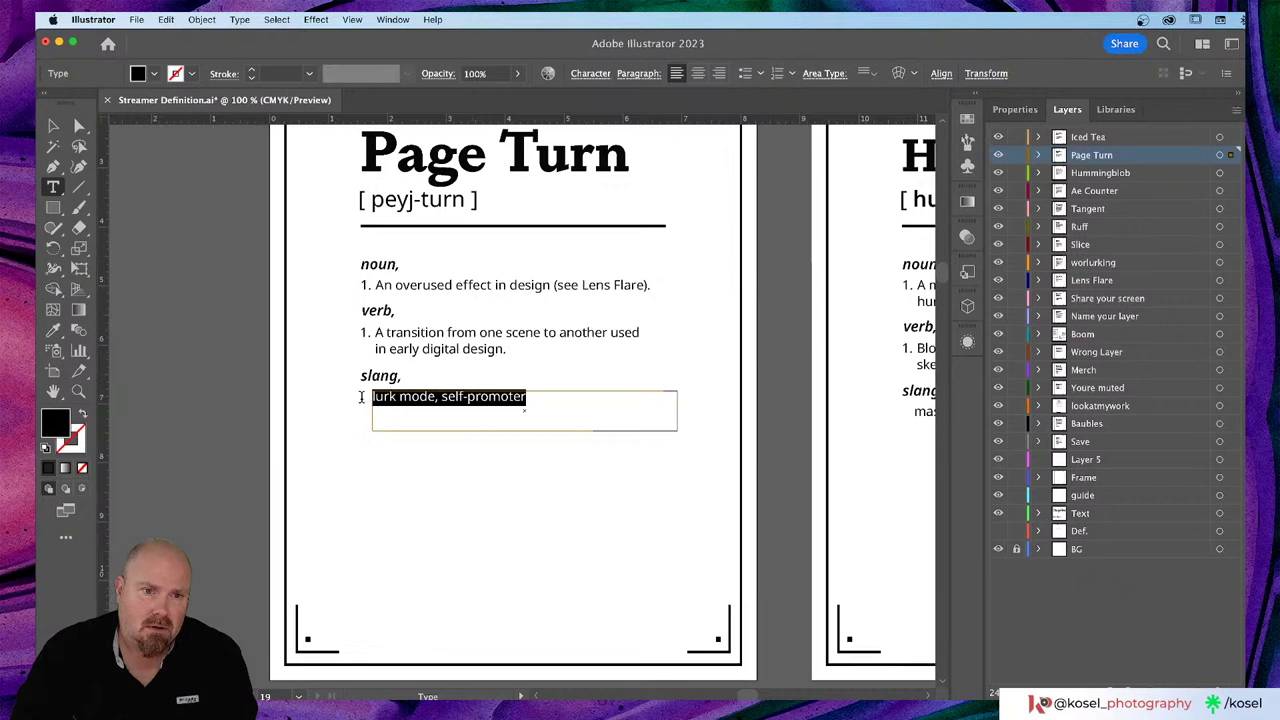
key("BackSpace")
type("page f")
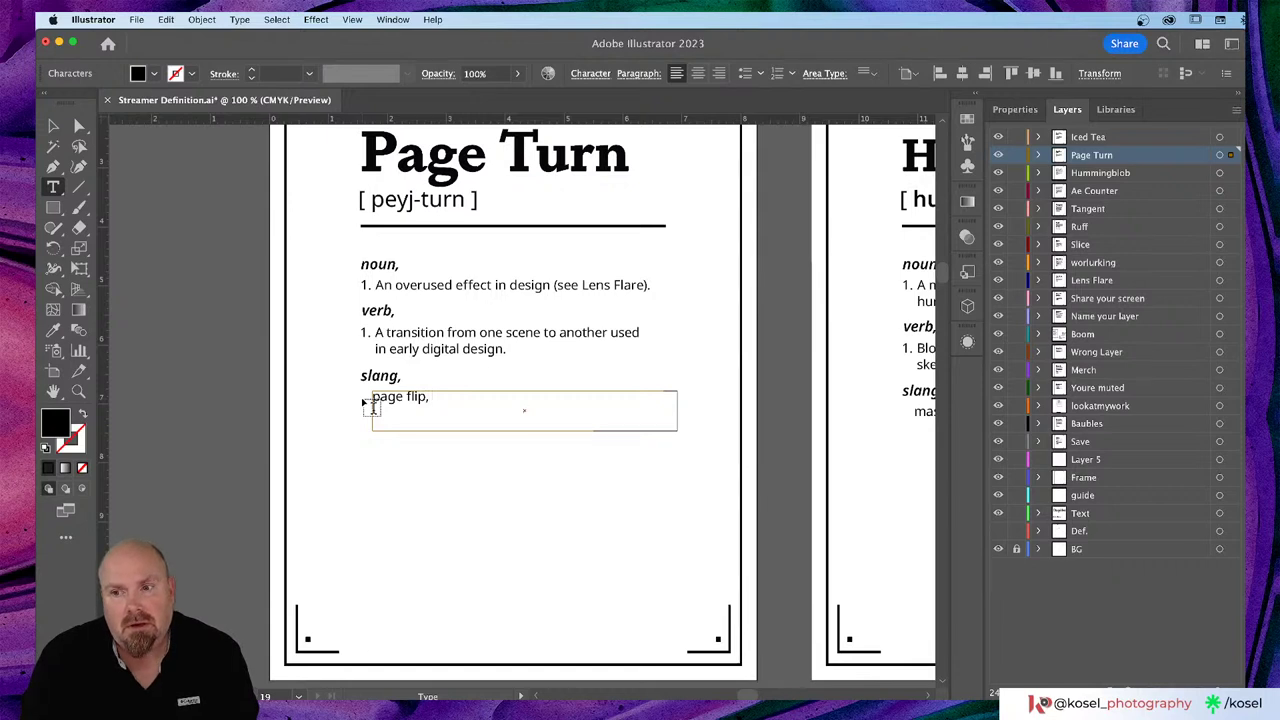
type("lip,")
type(" page")
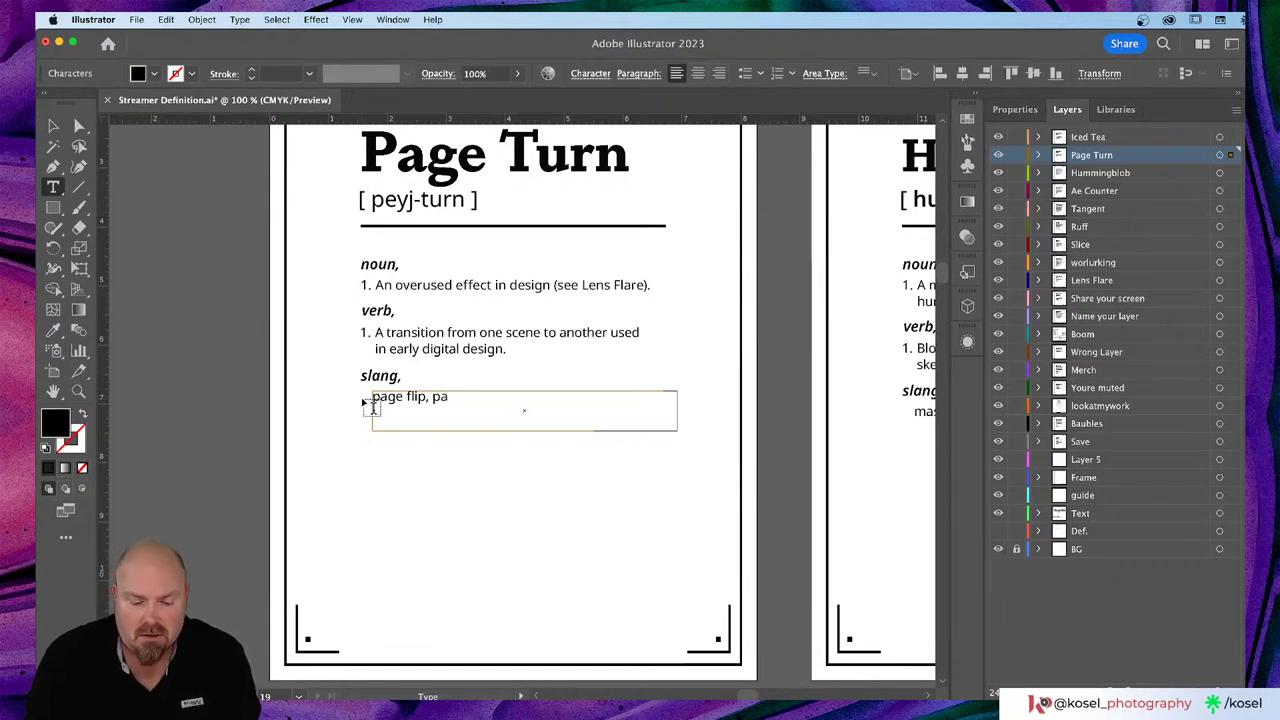
type(" curl")
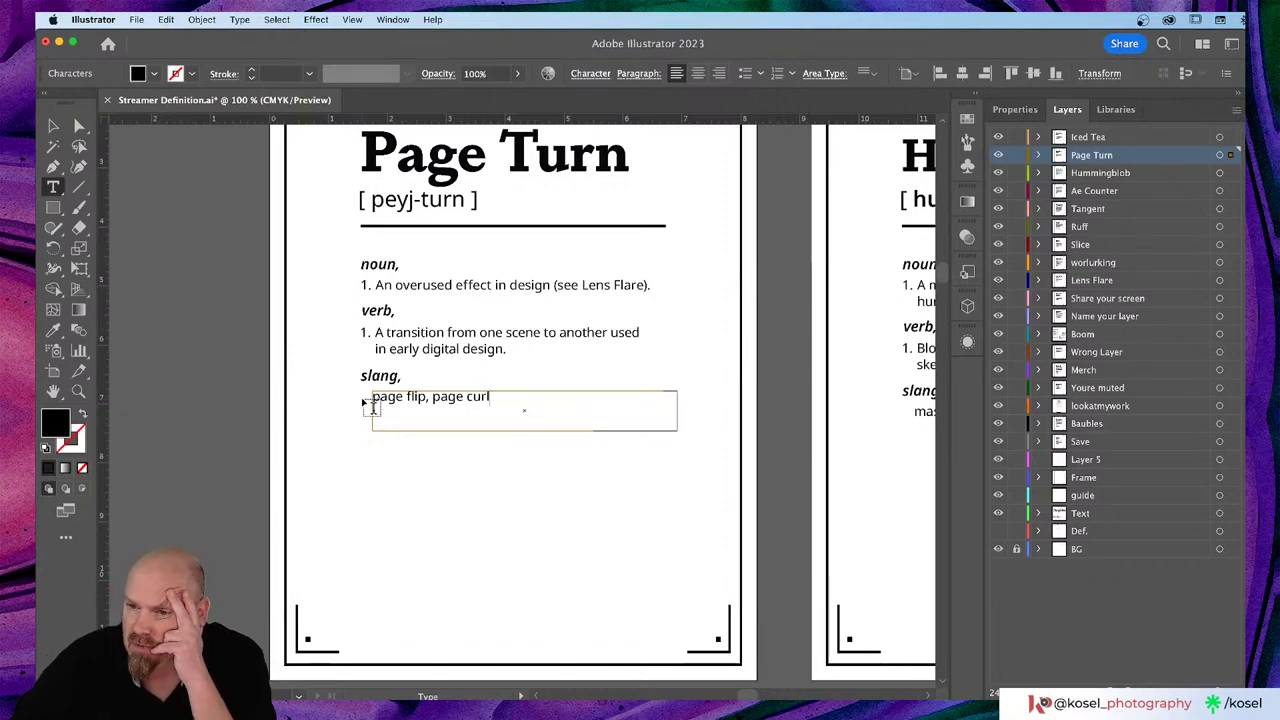
left_click(54, 127)
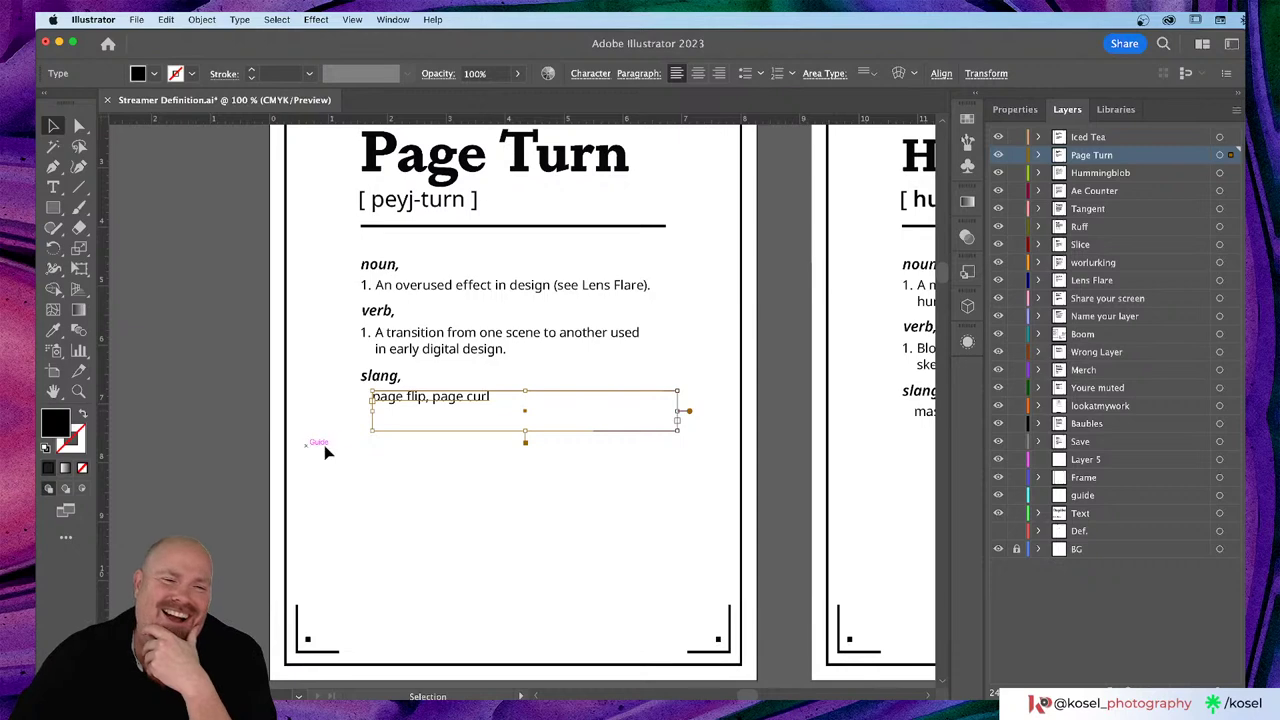
left_click(218, 436)
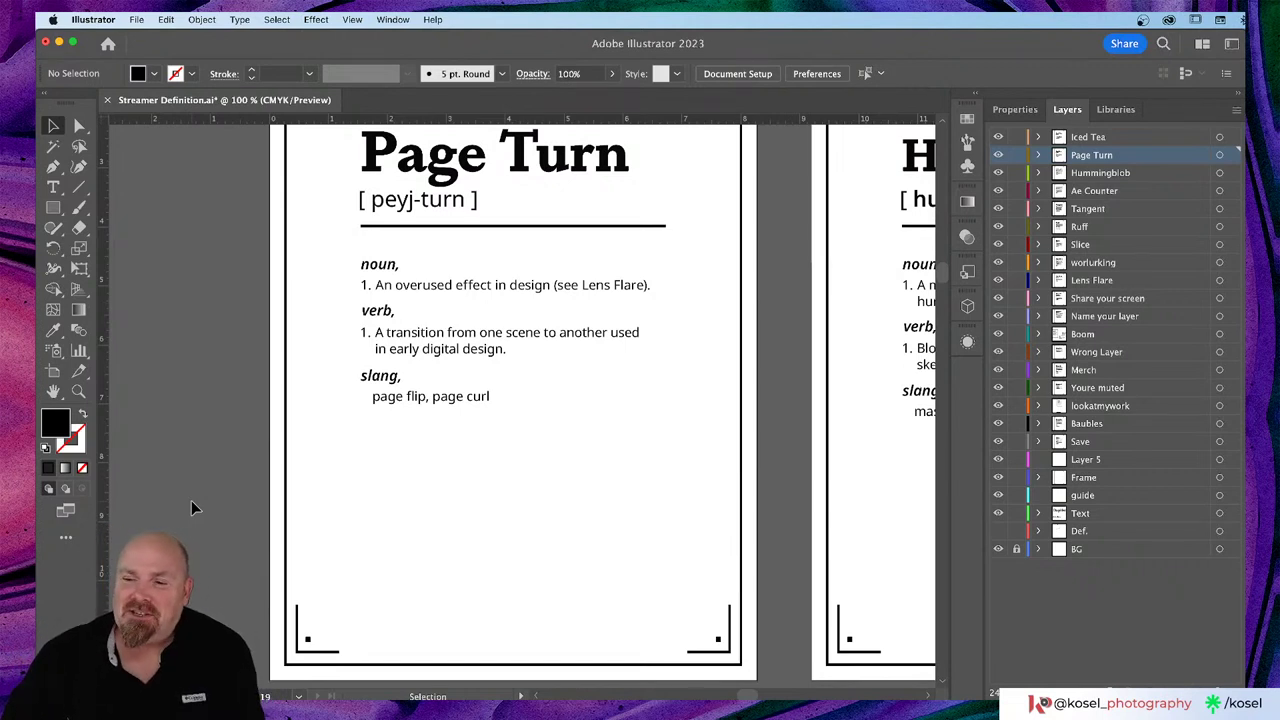
Step: Save the Streamer Definition document
scroll(550, 458, "up", 2)
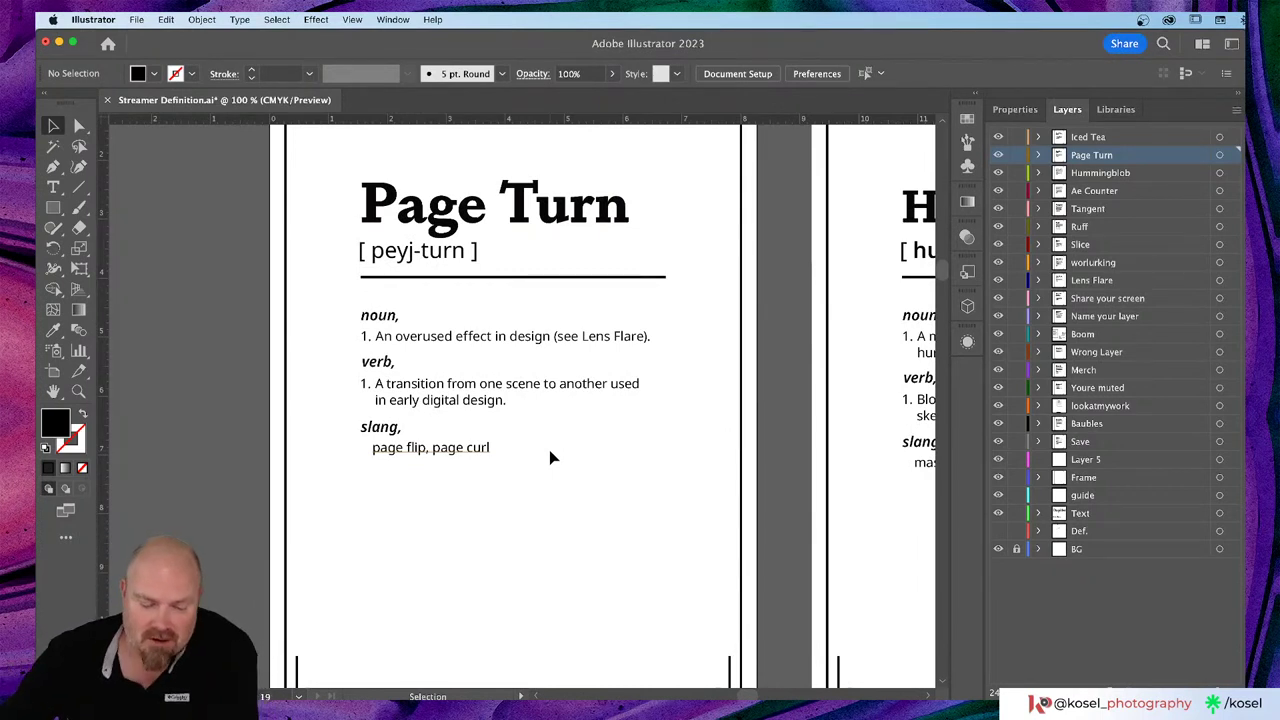
key("a")
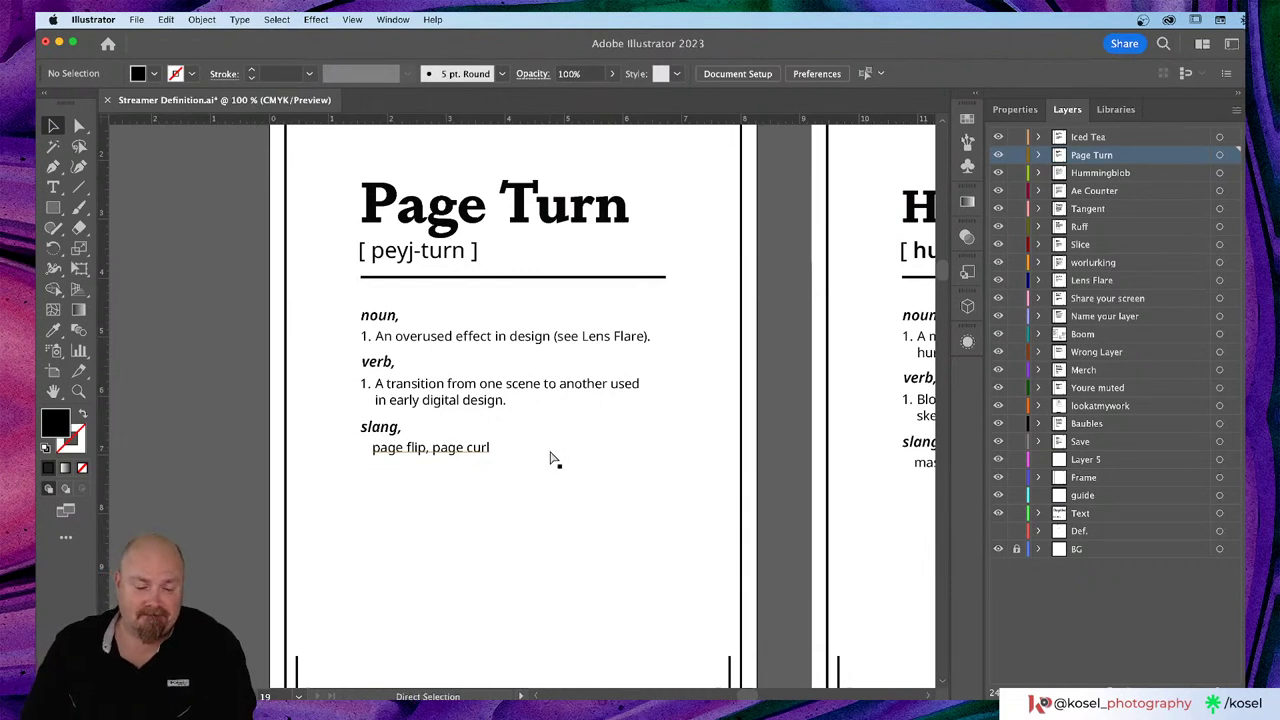
key("super+s")
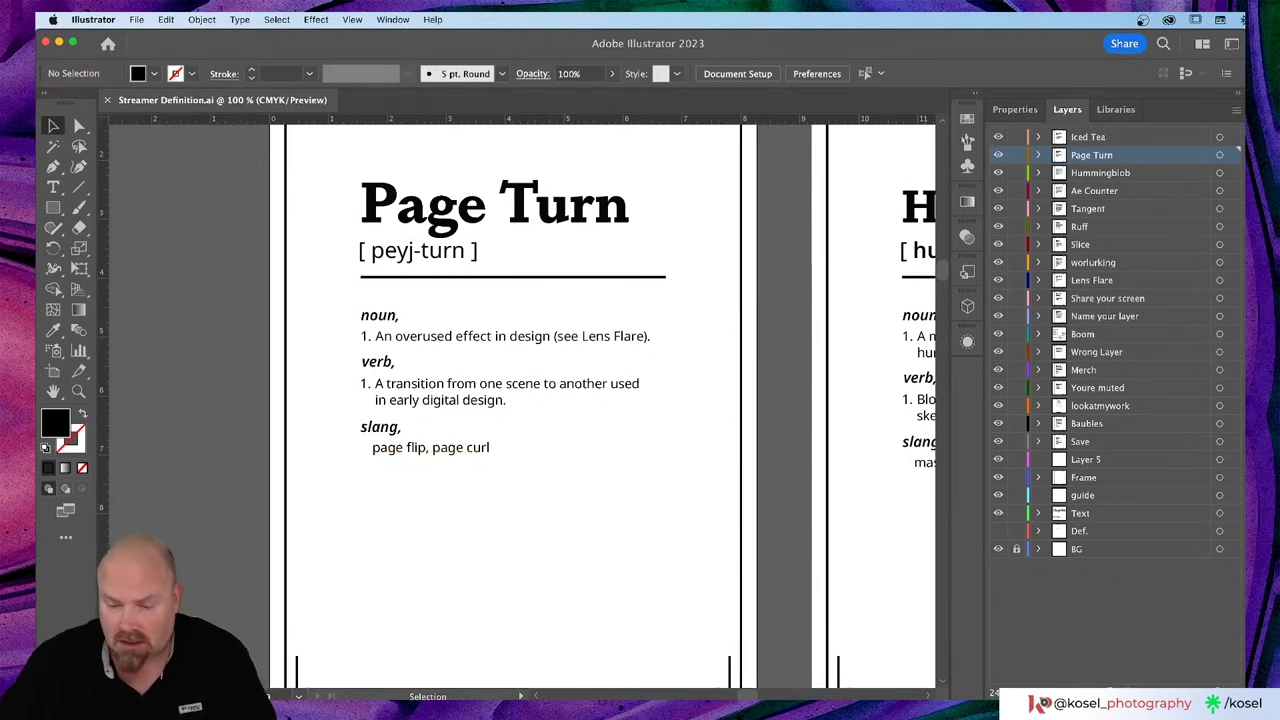
Step: Look over the overall layout of all the definition cards, row by row
key("super+minus")
key("super+minus")
key("super+minus")
key("super+minus")
key("super+minus")
key("super+minus")
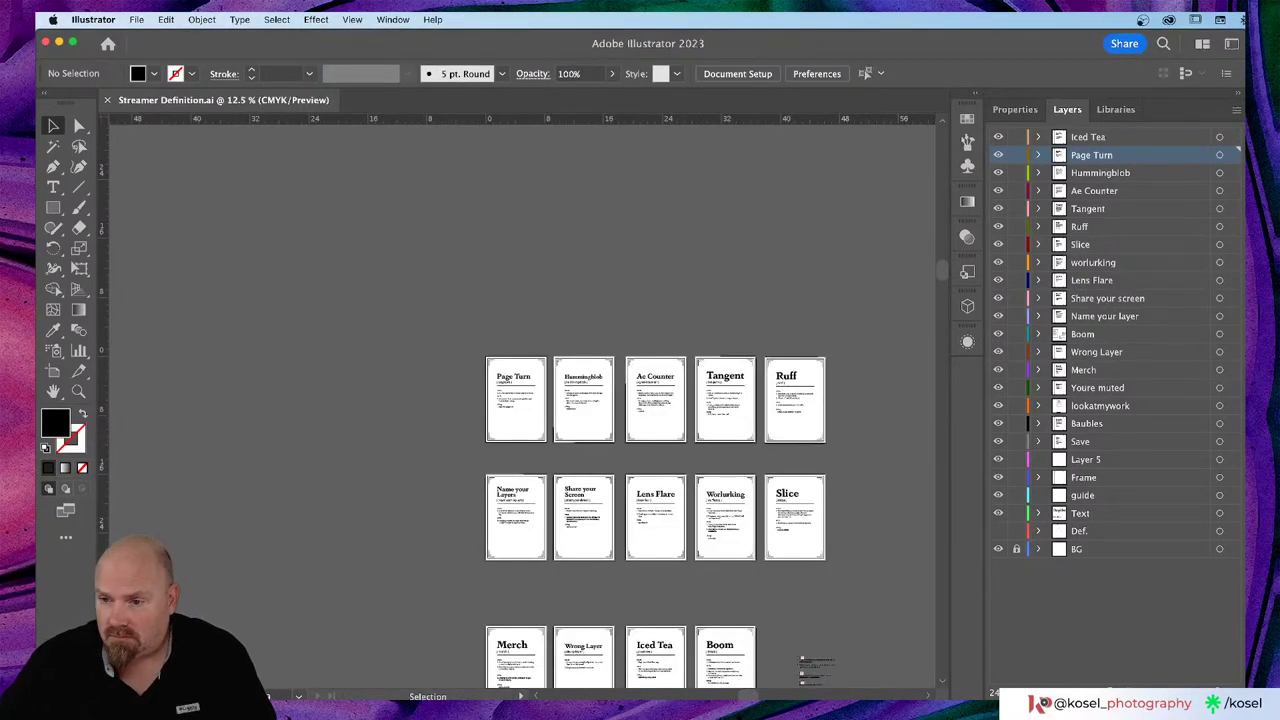
scroll(254, 445, "down", 3)
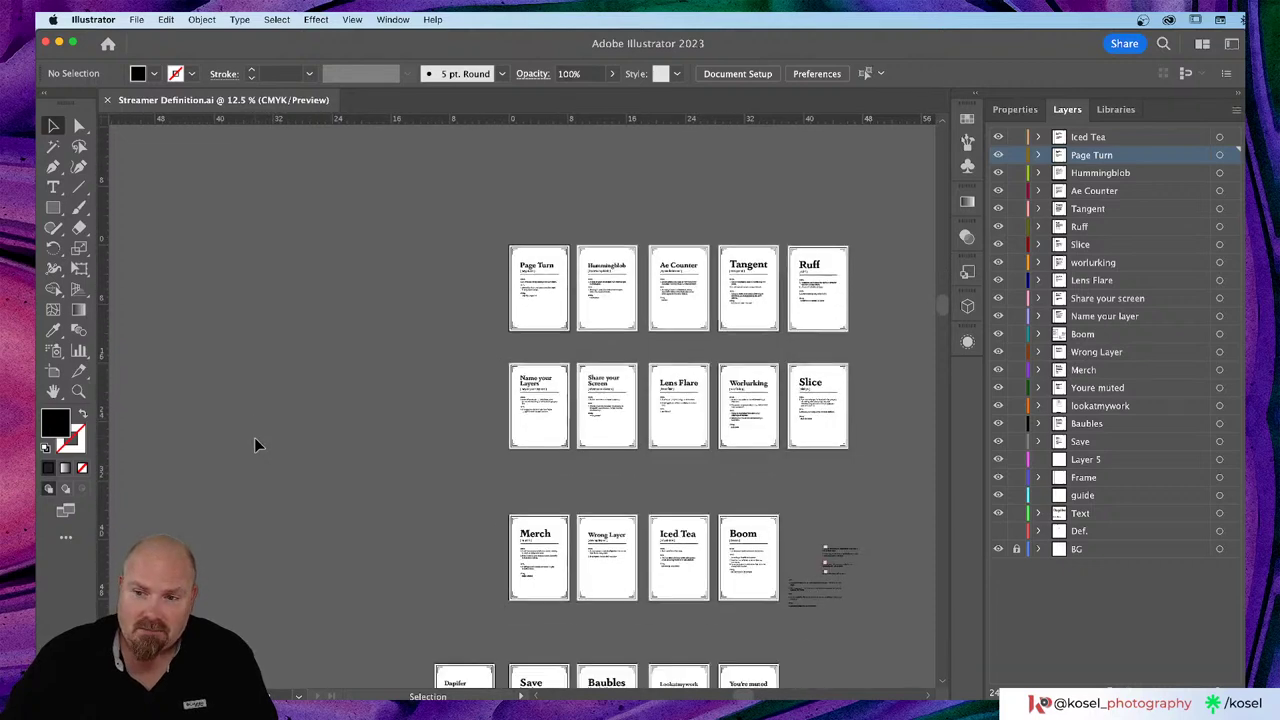
scroll(254, 445, "down", 3)
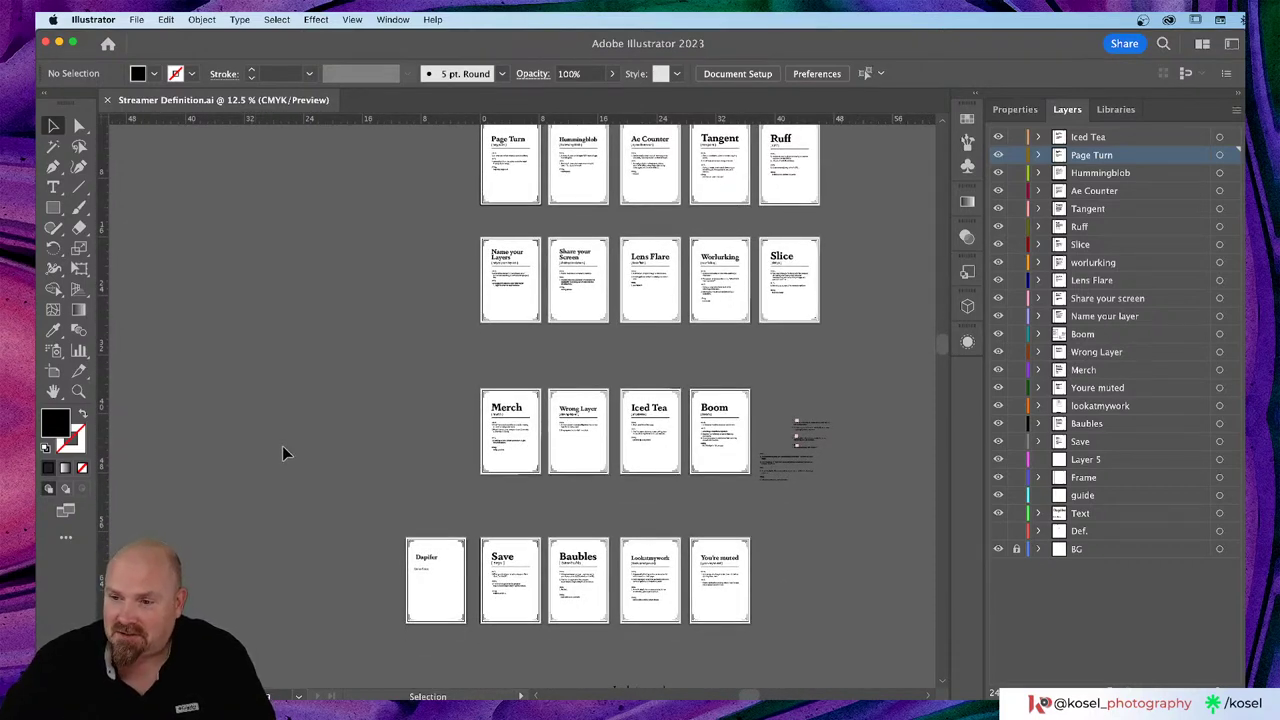
scroll(285, 446, "down", 2)
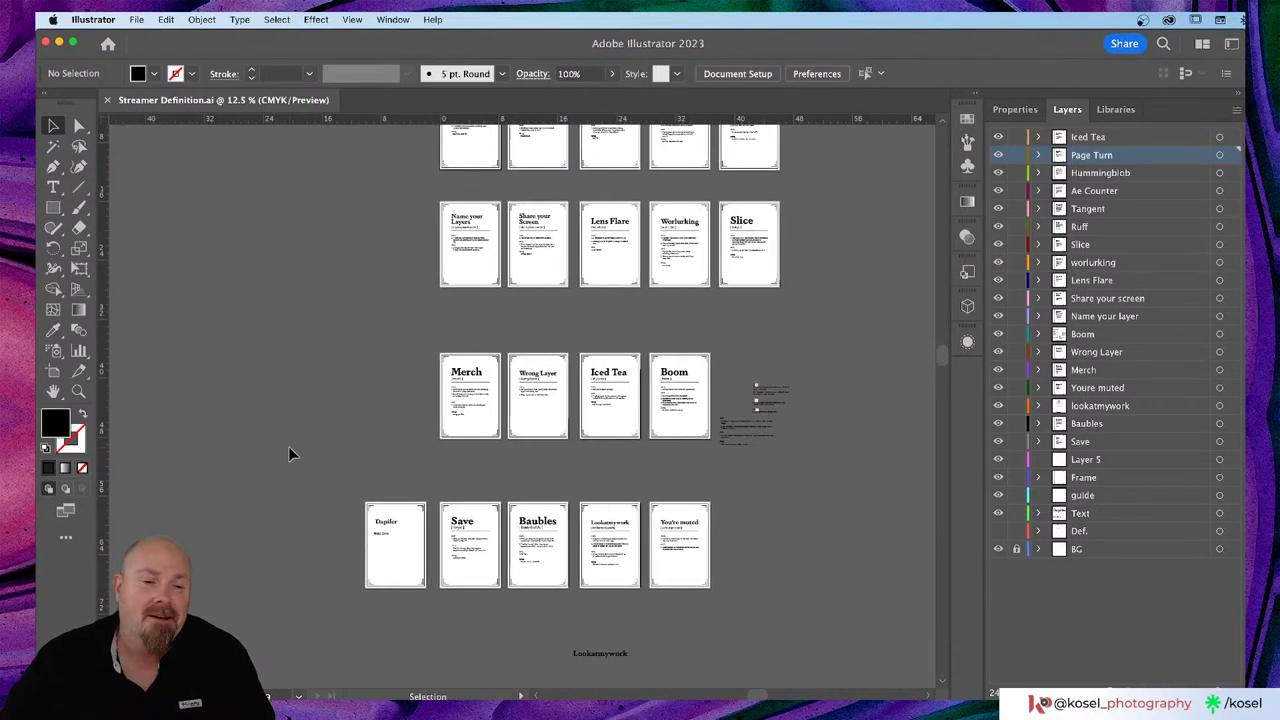
scroll(288, 448, "right", 1)
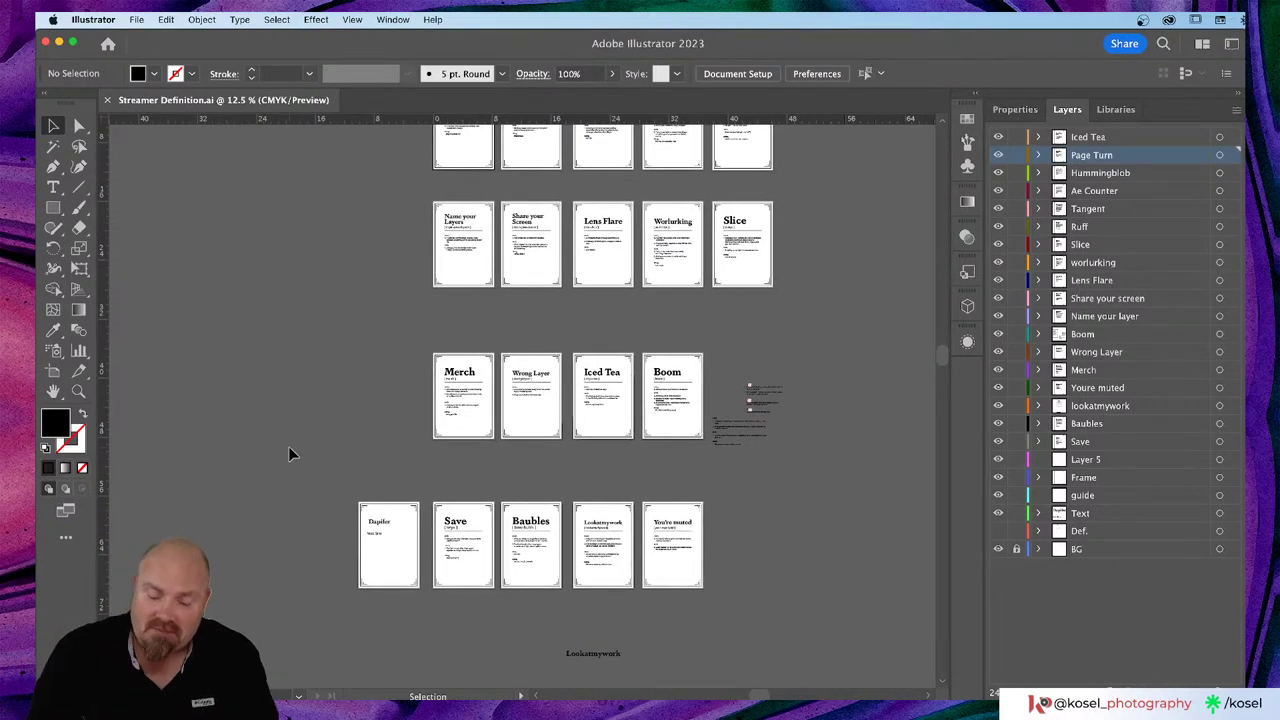
key("super+equal")
key("super+equal")
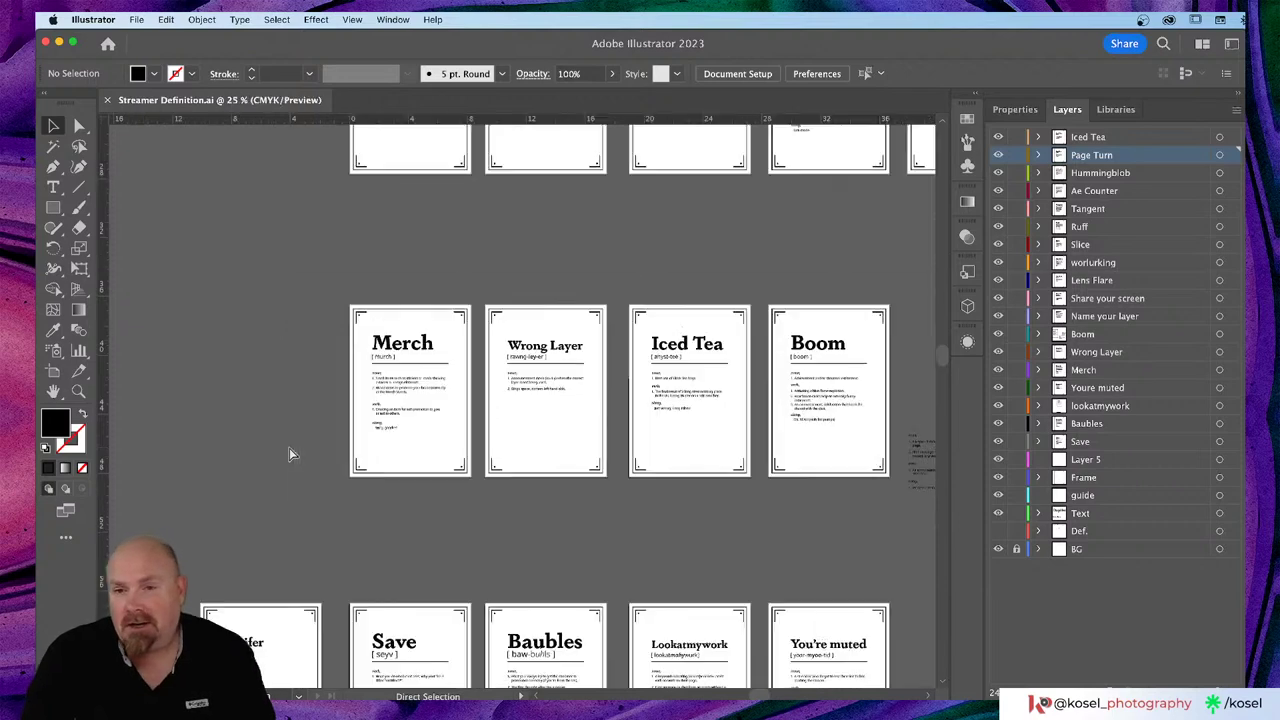
key("super+minus")
key("super+minus")
key("super+minus")
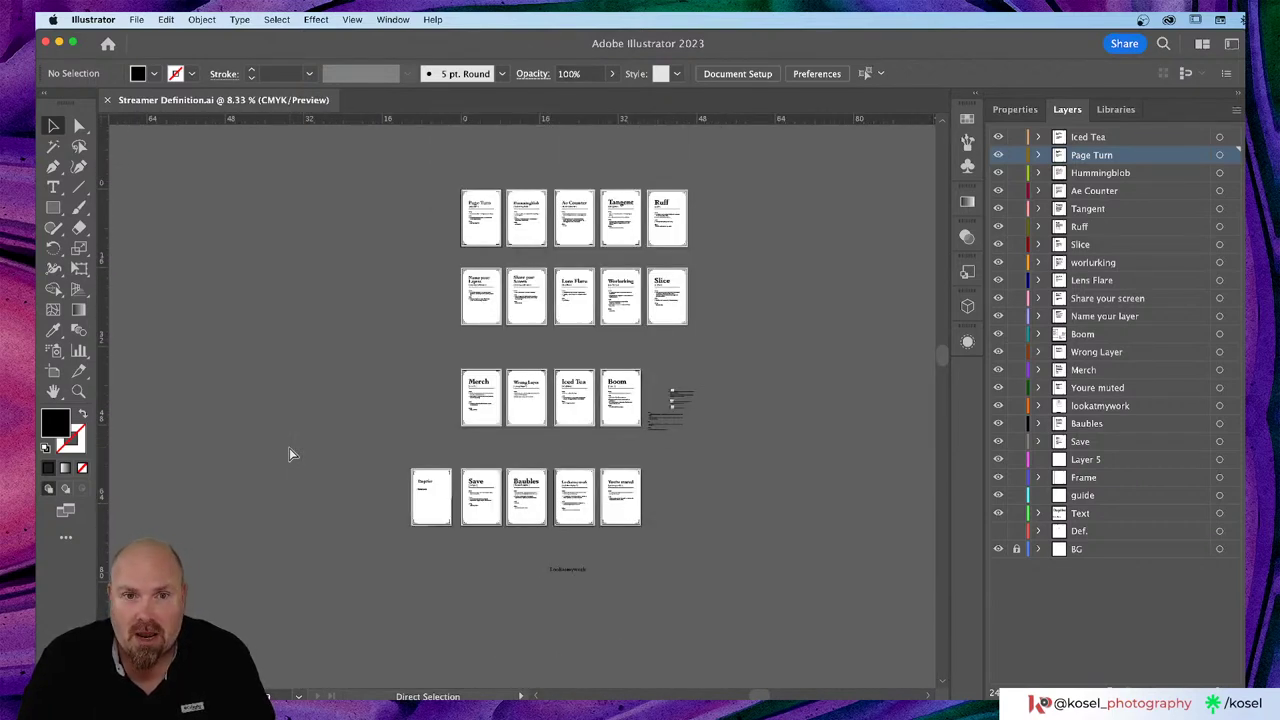
Step: Examine the Merch row of cards and the row below it with Save, Baubles and Lookatmywork
key("super+equal")
key("super+equal")
key("super+equal")
key("super+equal")
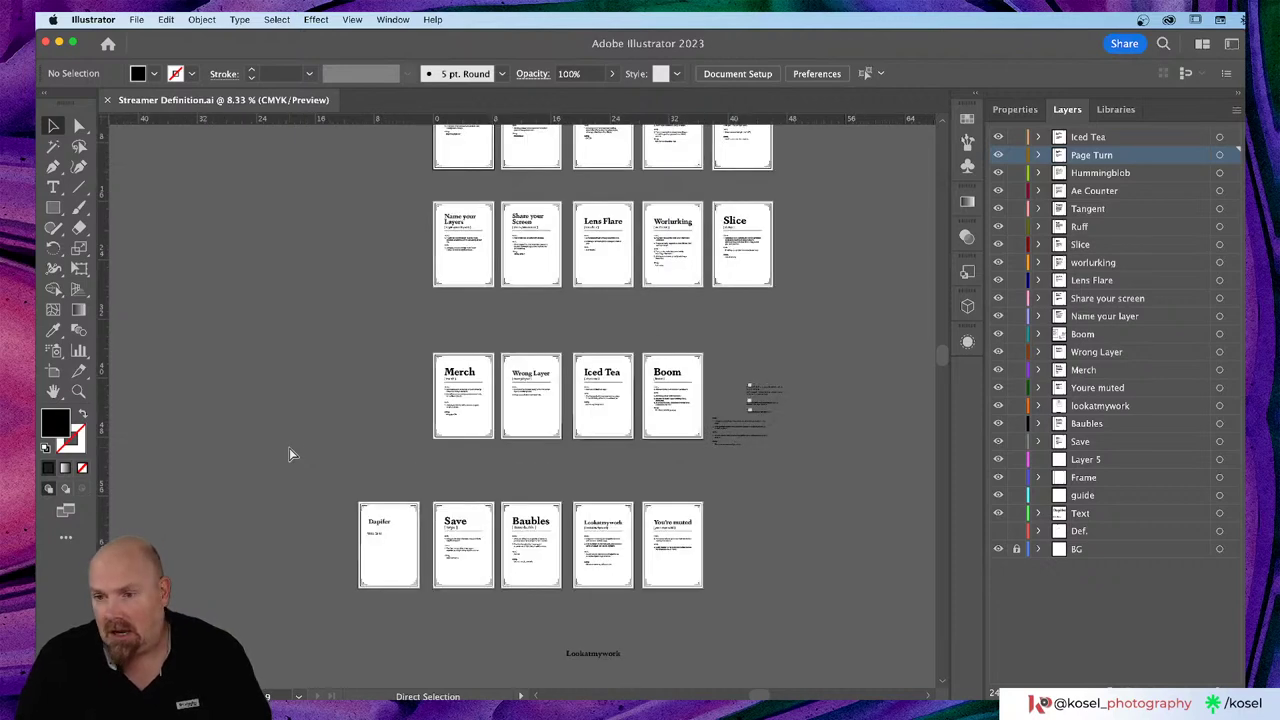
key("super+equal")
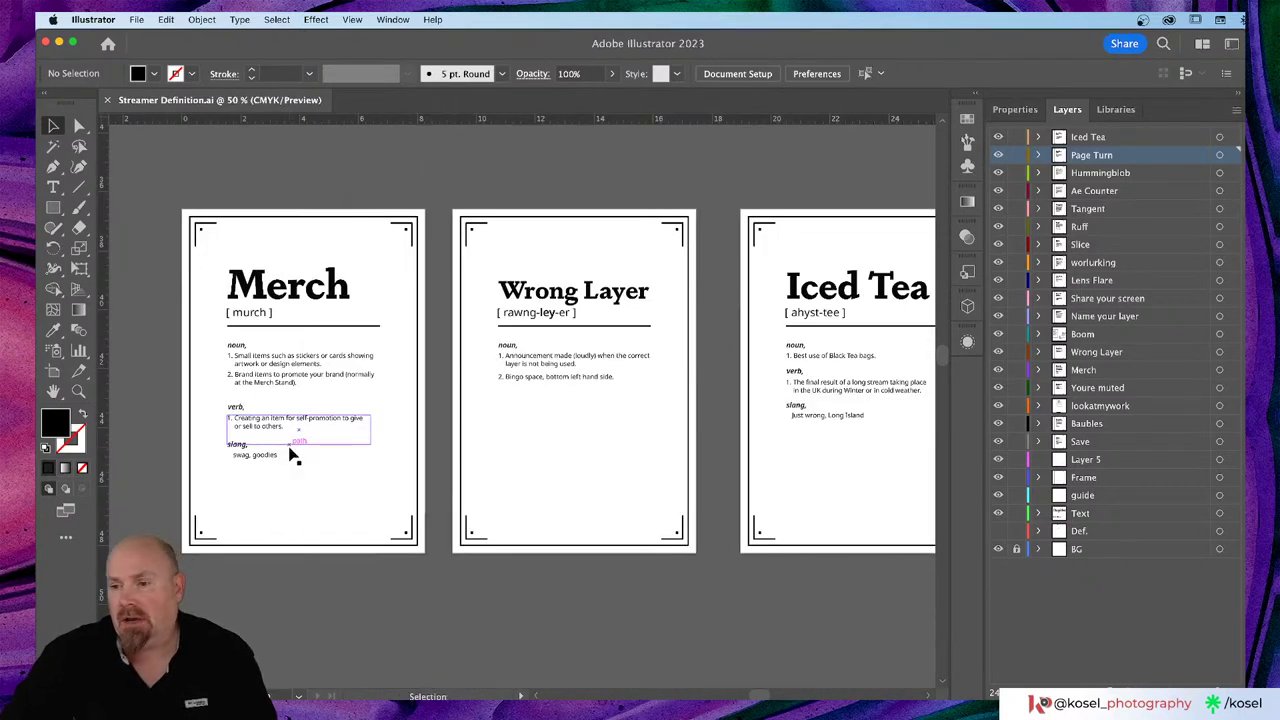
scroll(402, 592, "down", 10)
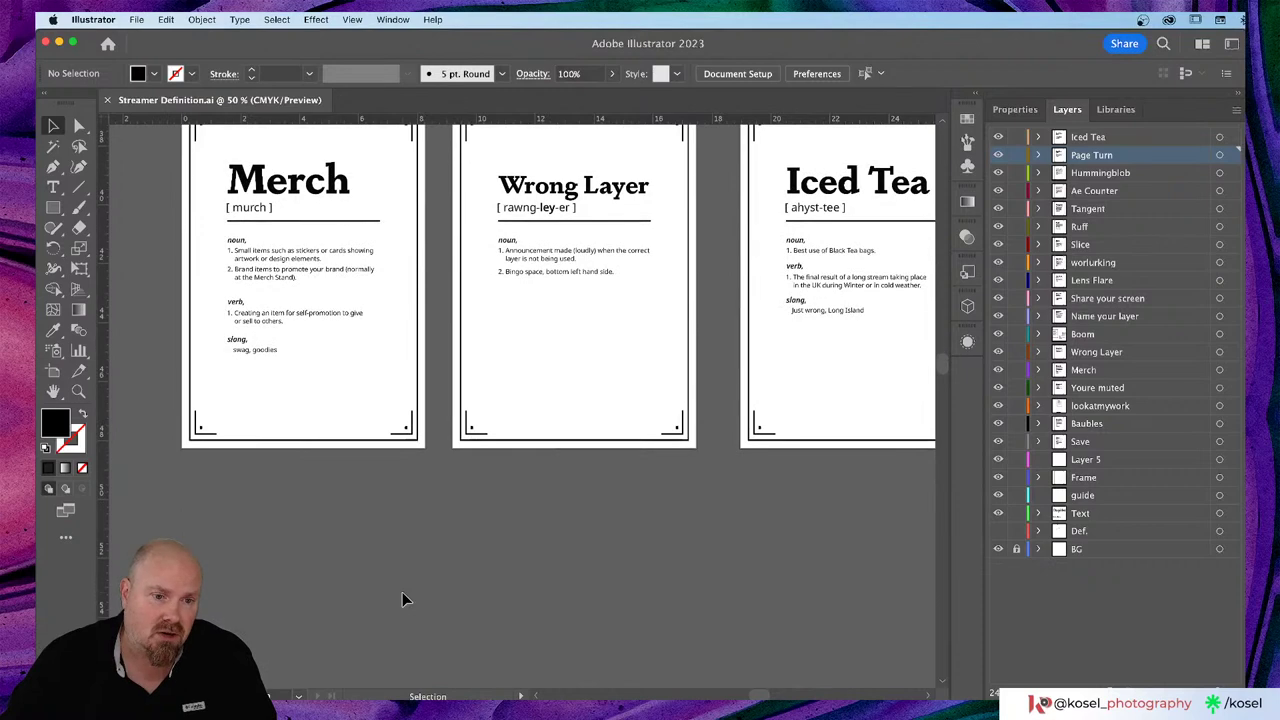
scroll(402, 592, "left", 3)
scroll(402, 596, "down", 4)
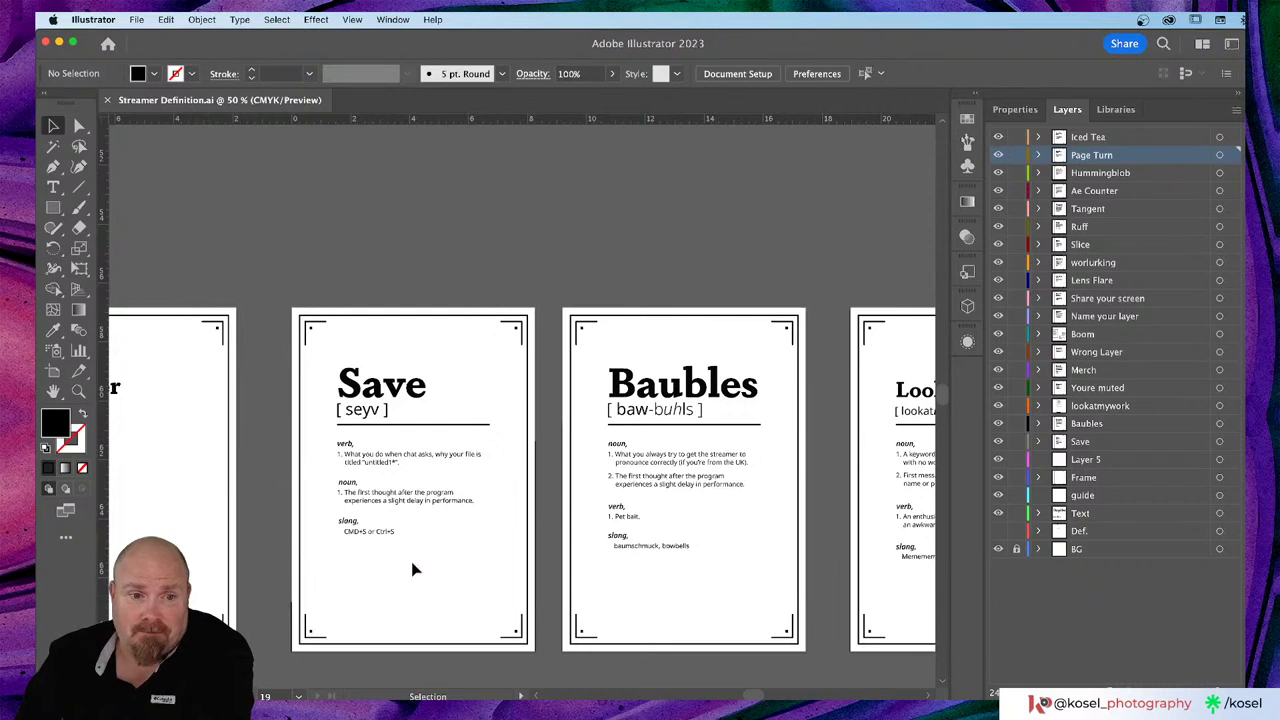
scroll(418, 568, "right", 1)
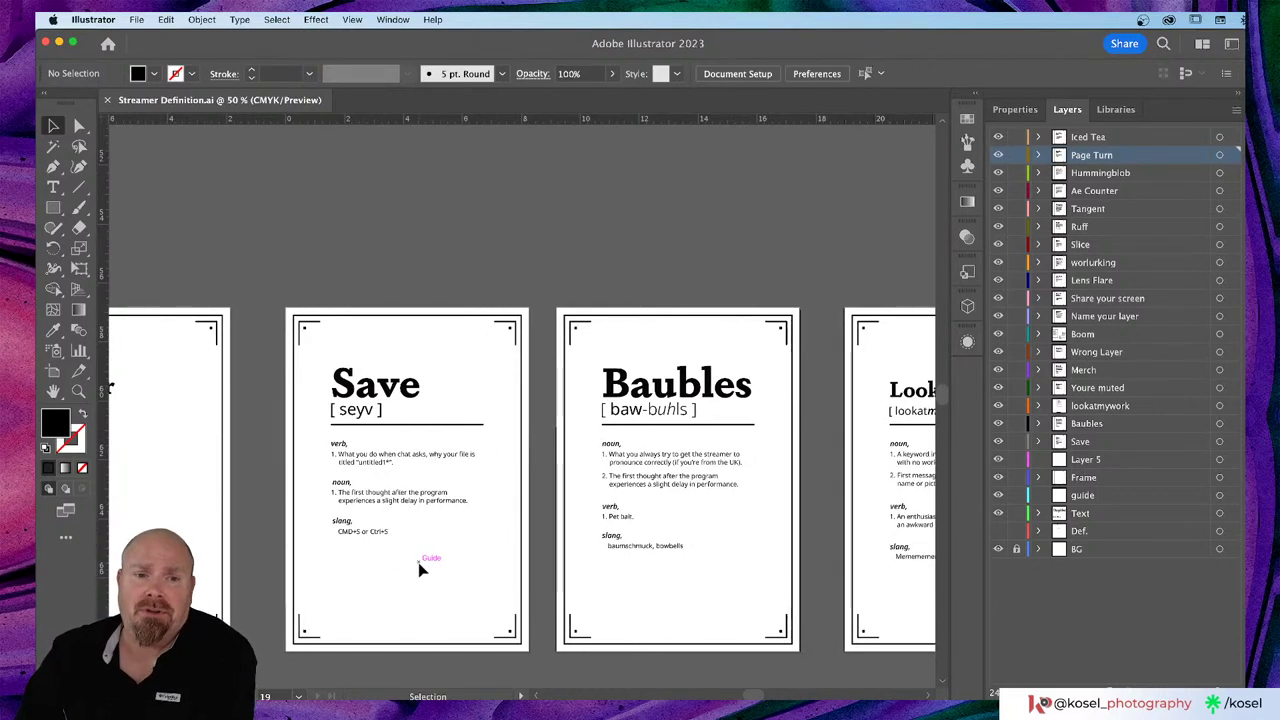
scroll(427, 566, "right", 5)
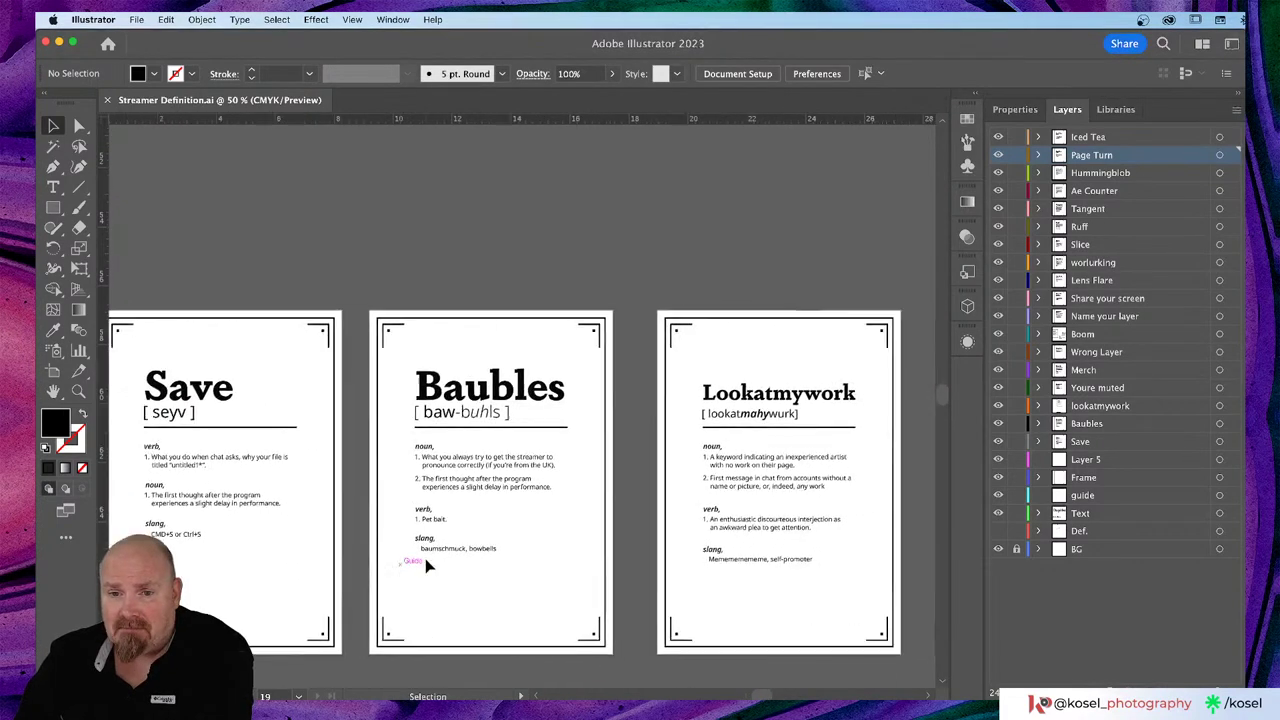
scroll(426, 566, "left", 2)
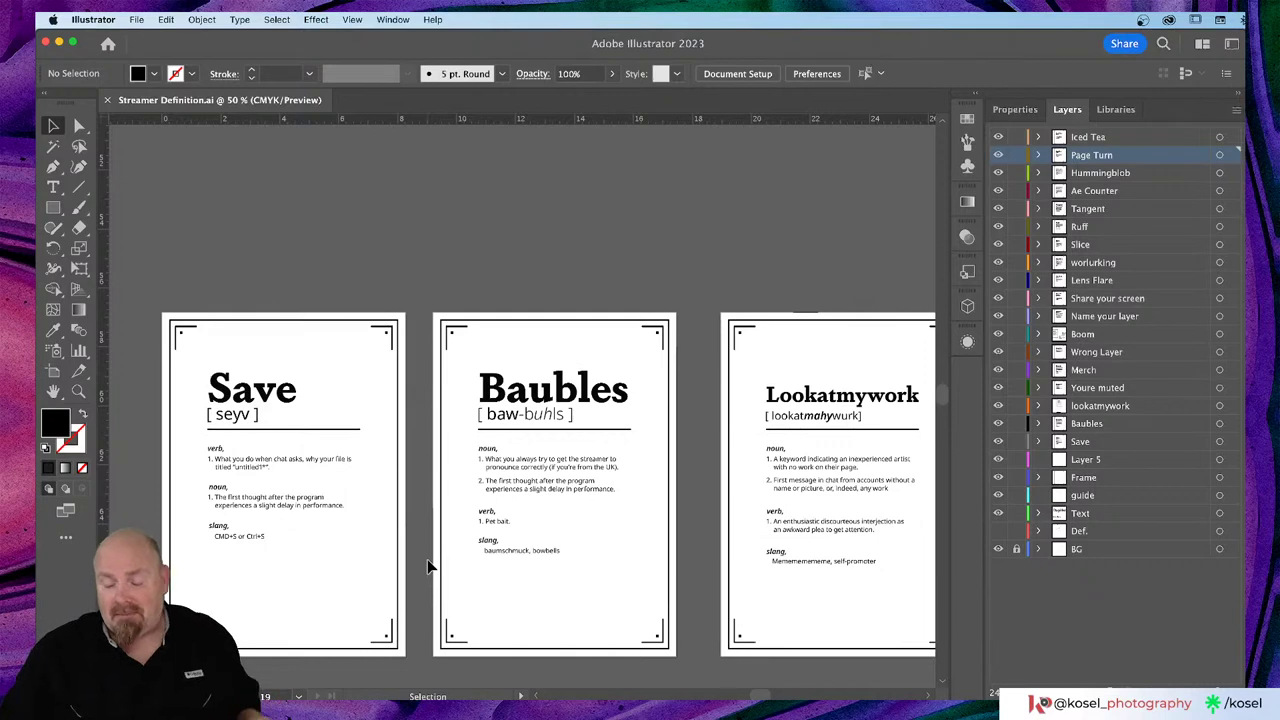
Step: Read the definitions on the Save, Baubles and Lookatmywork cards up close
key("super+equal")
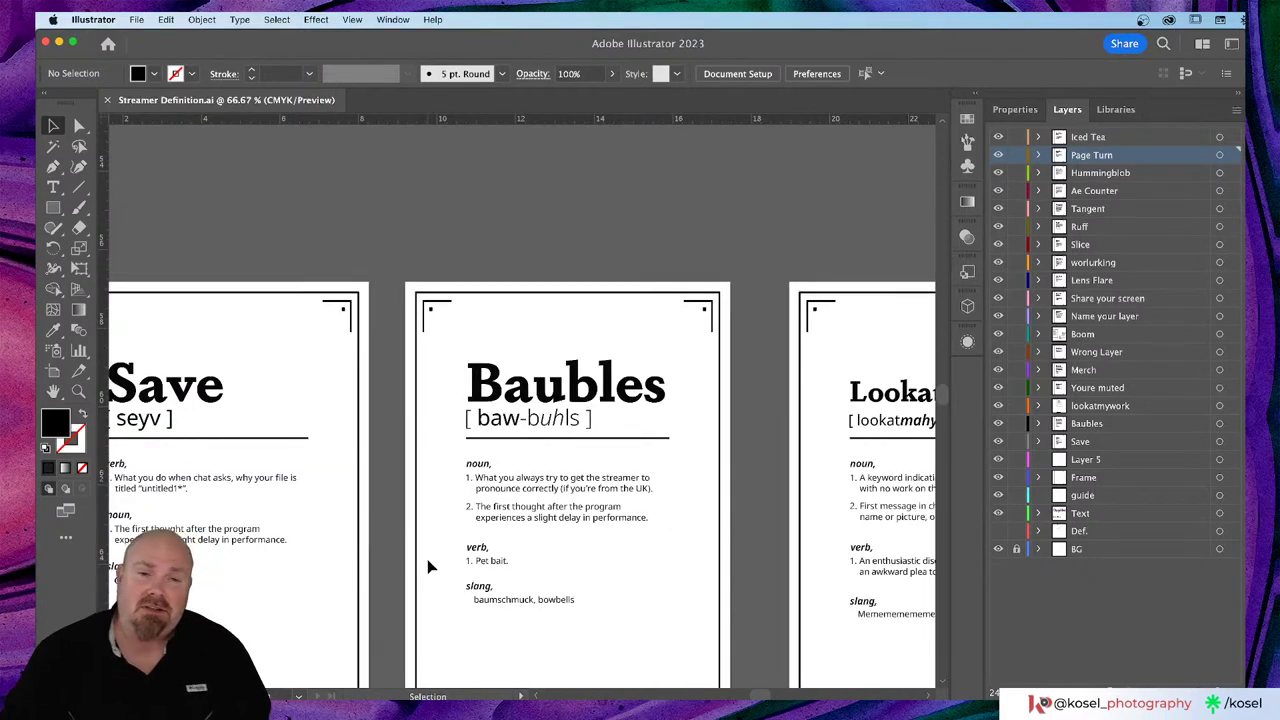
scroll(407, 517, "left", 6)
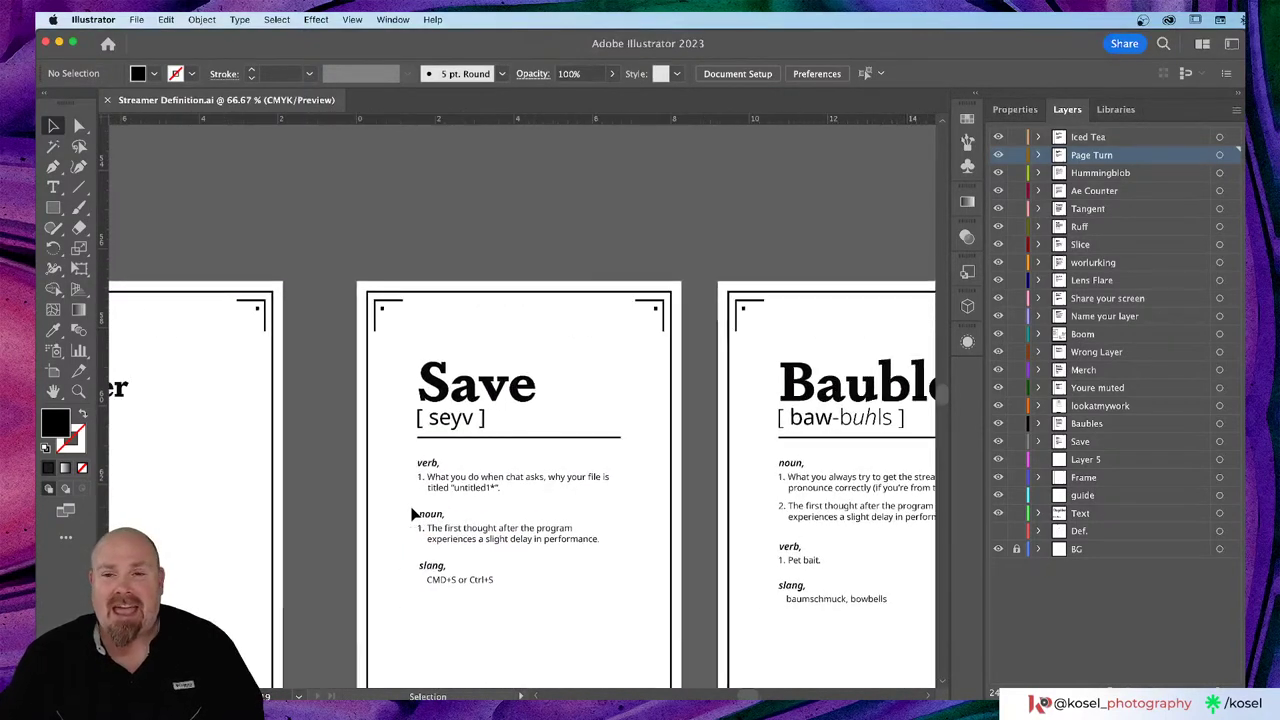
scroll(413, 514, "down", 3)
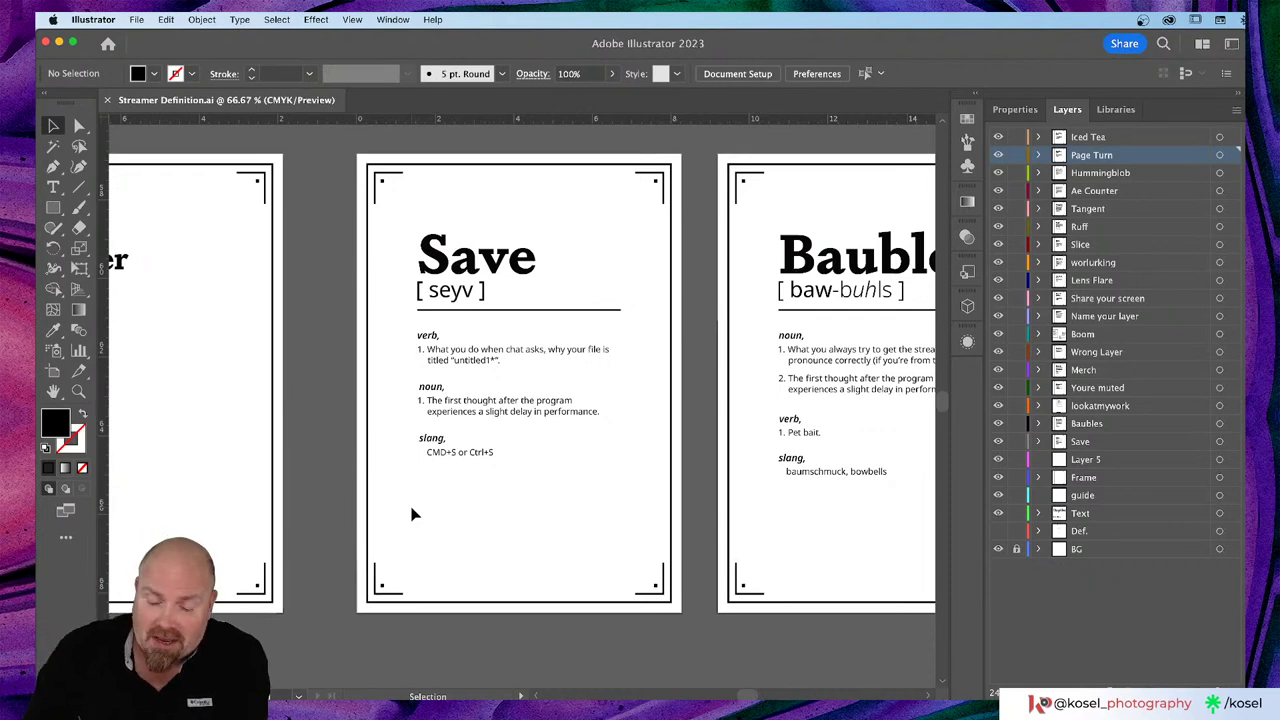
key("a")
key("super+equal")
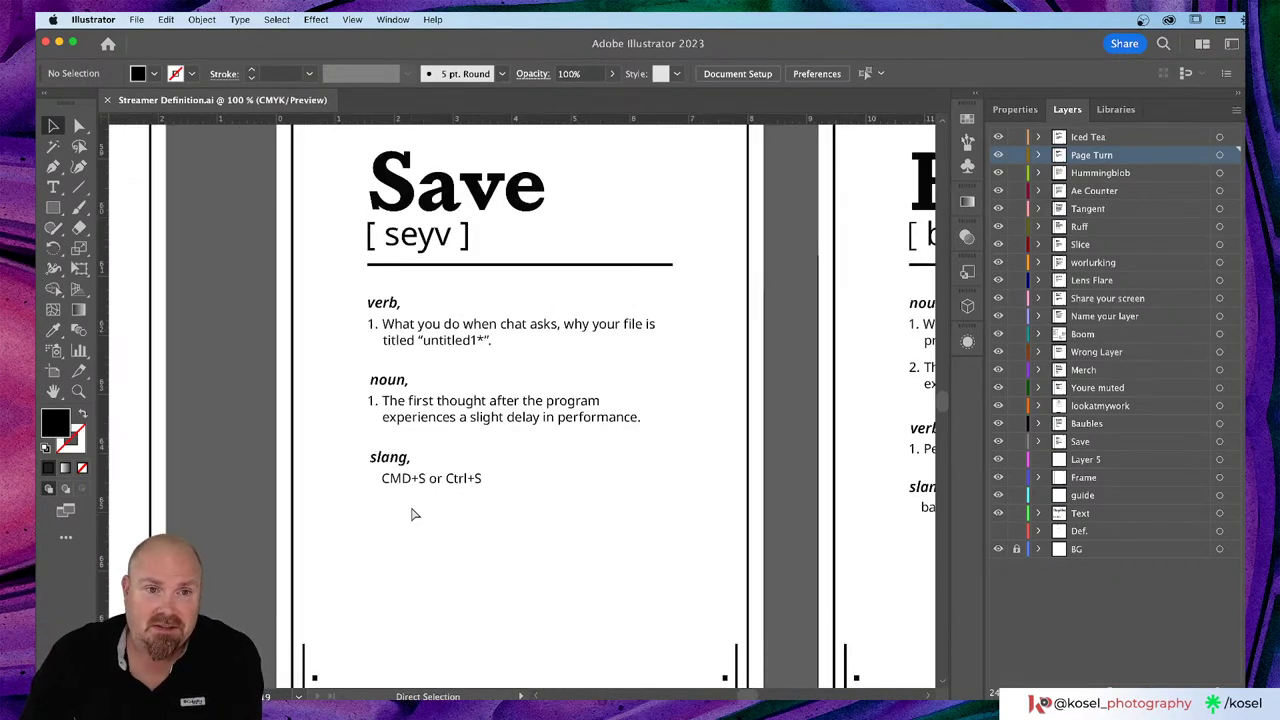
key("v")
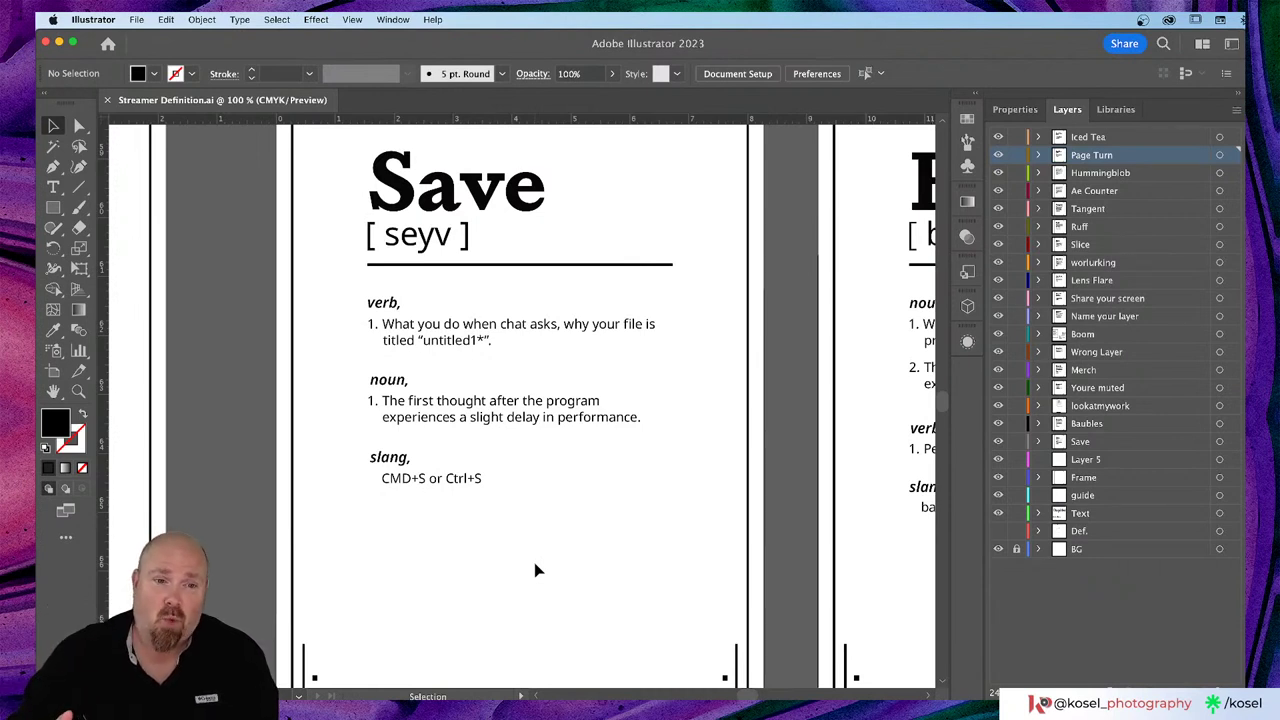
scroll(536, 562, "up", 1)
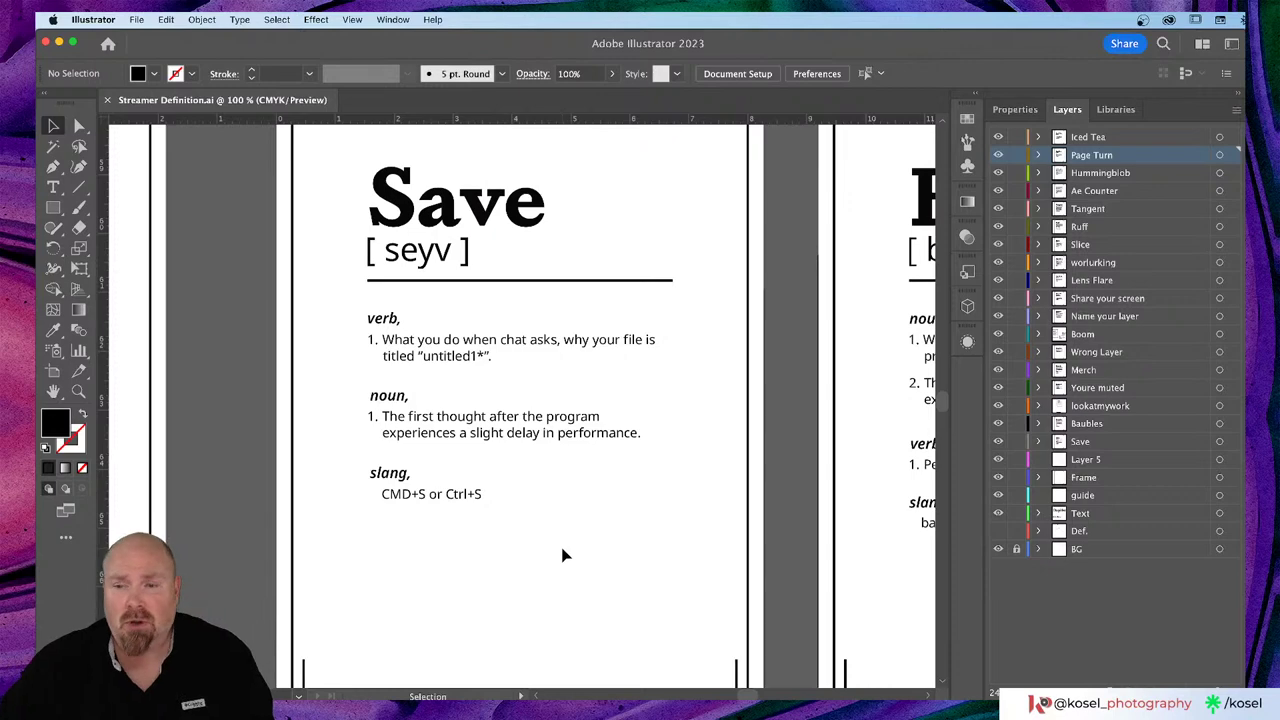
scroll(563, 555, "right", 10)
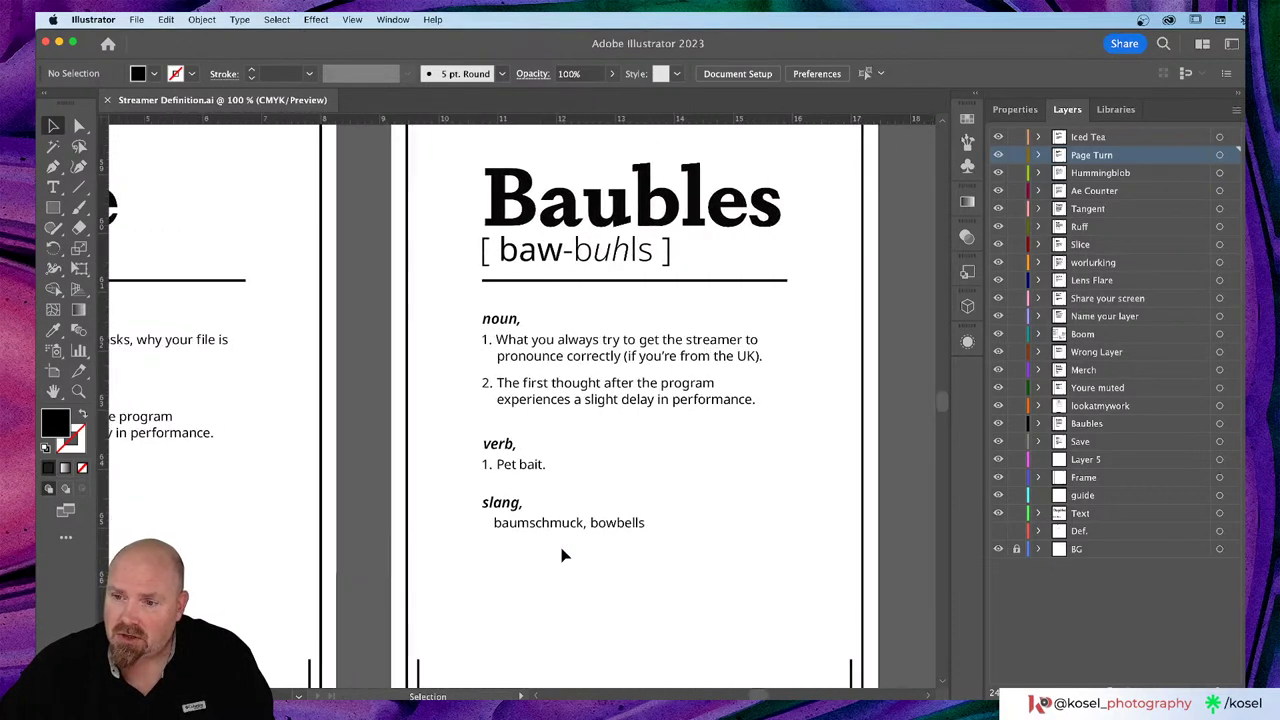
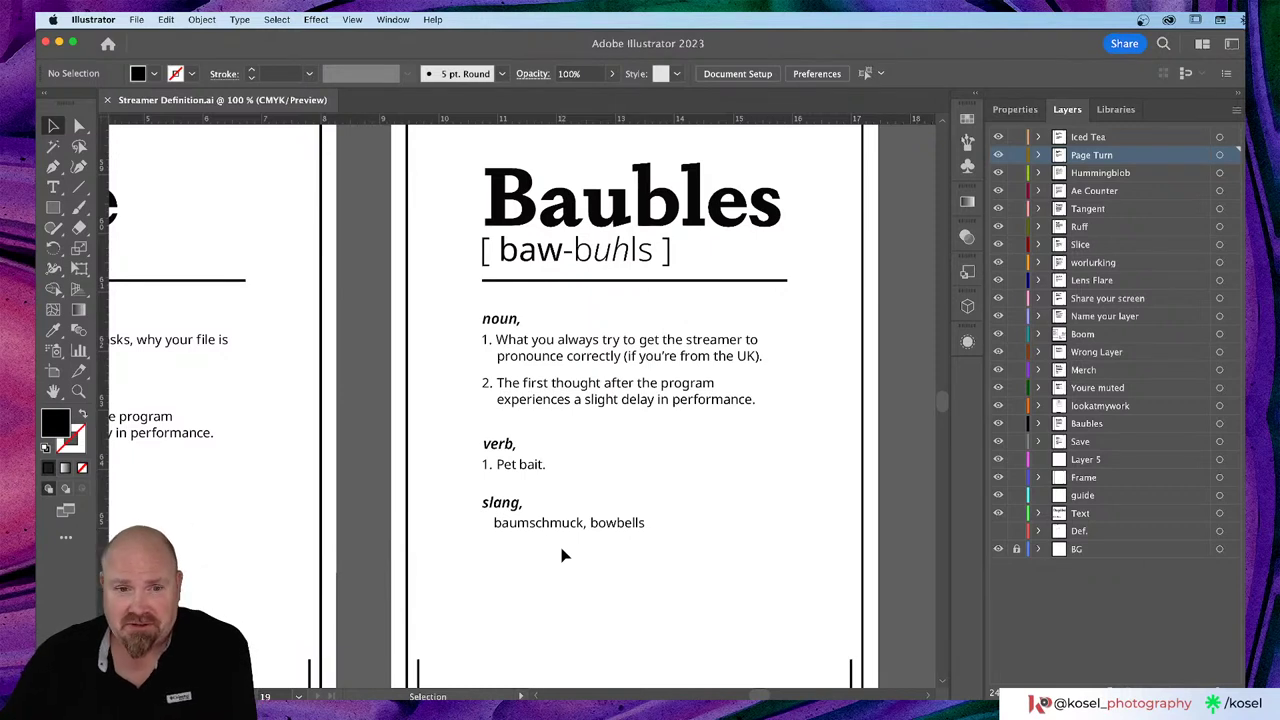
scroll(563, 555, "down", 1)
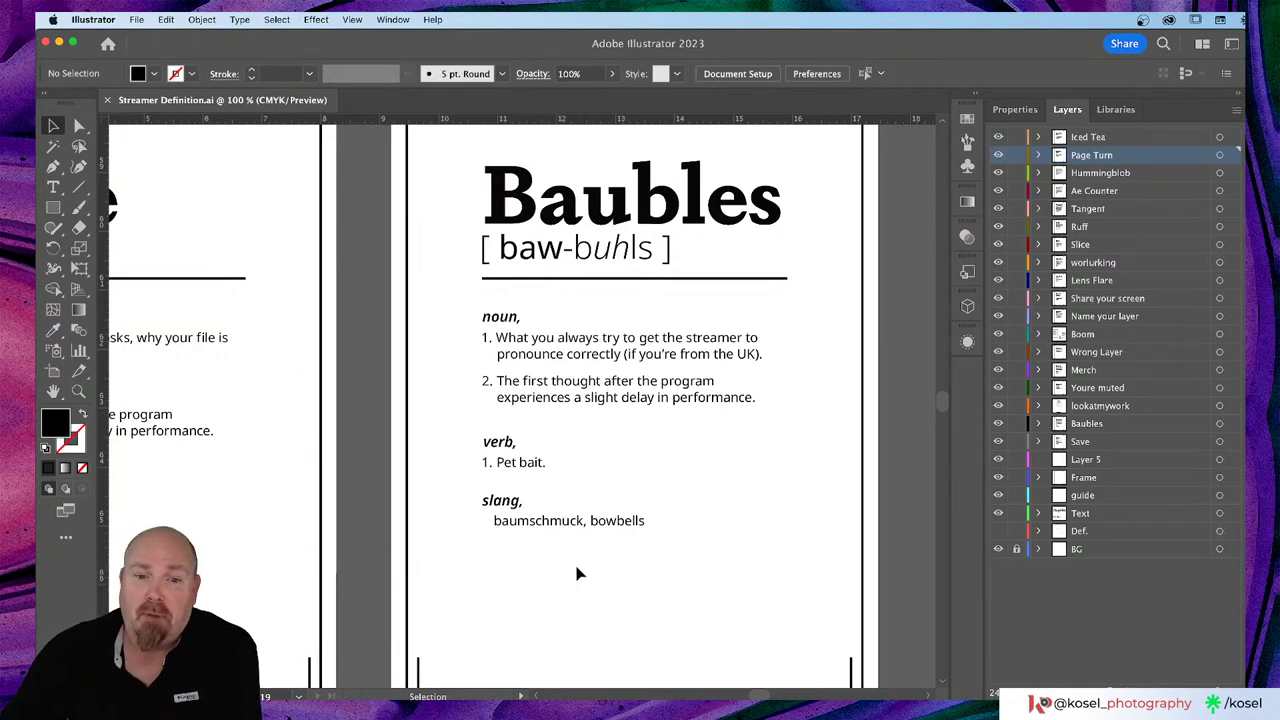
scroll(576, 573, "right", 10)
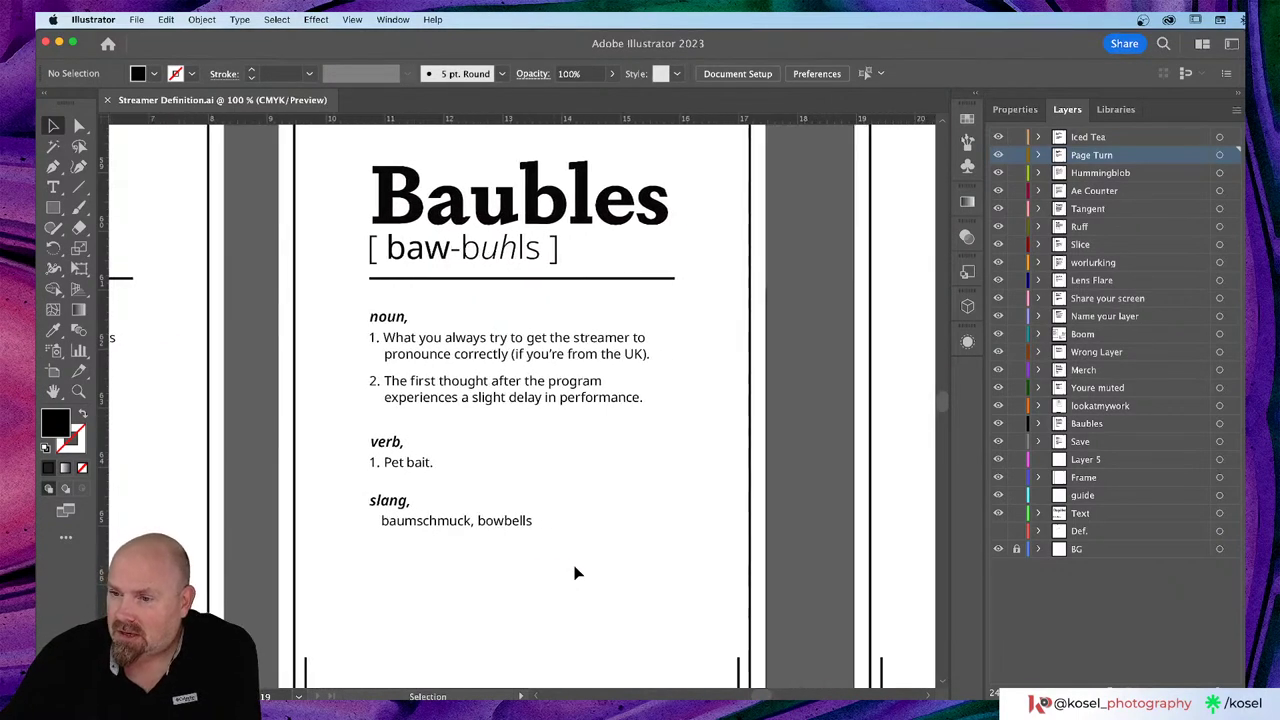
scroll(573, 570, "right", 2)
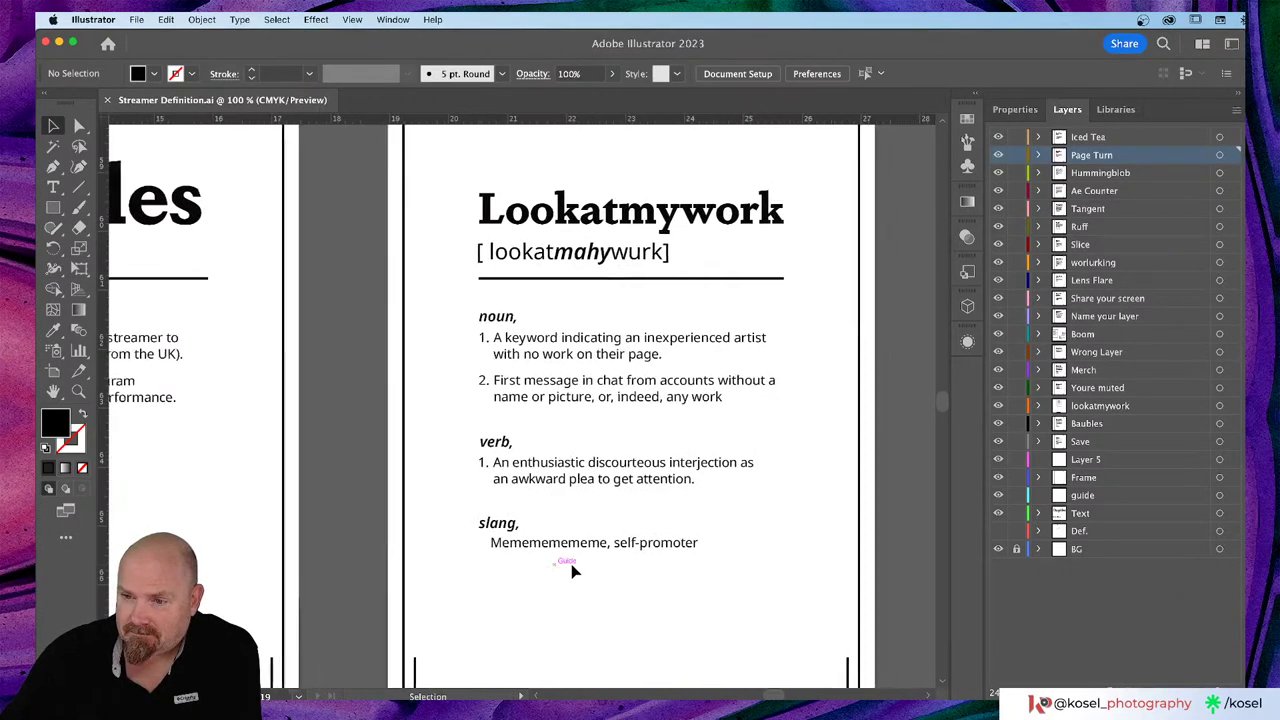
Step: Read the definitions on the Lookatmywork card and on the You're muted card beside it
scroll(573, 571, "down", 1)
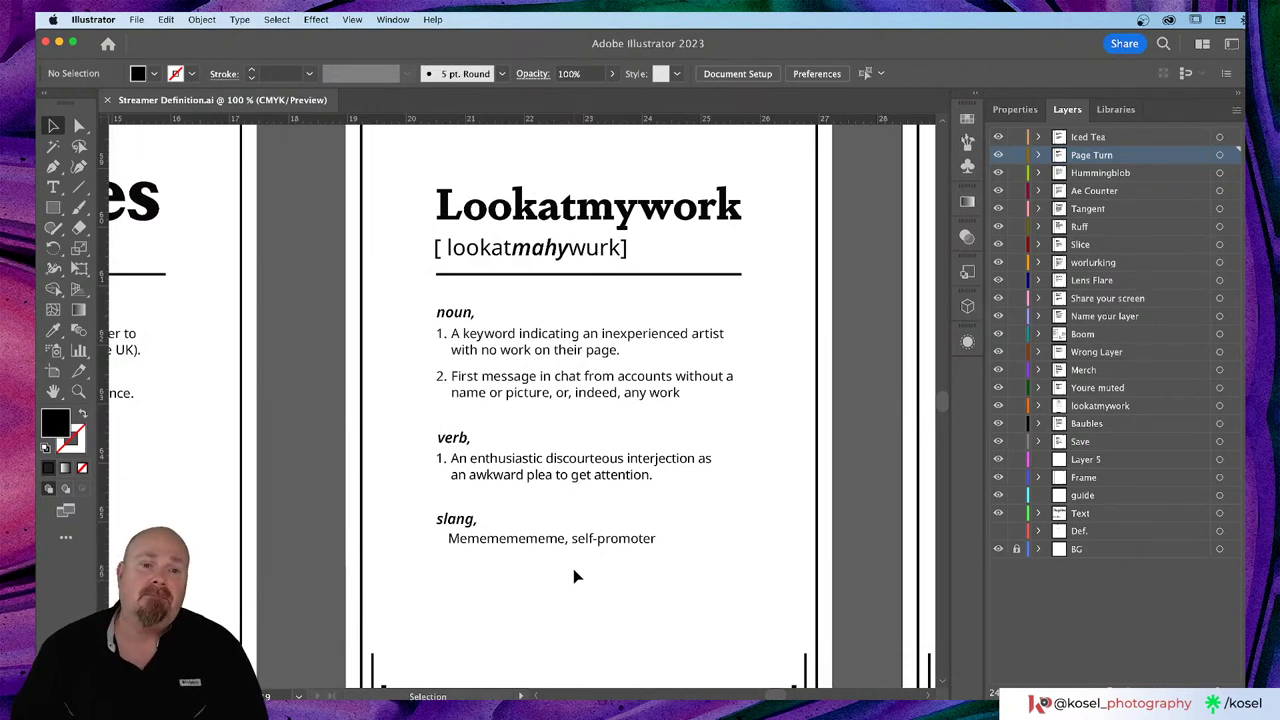
scroll(586, 545, "right", 8)
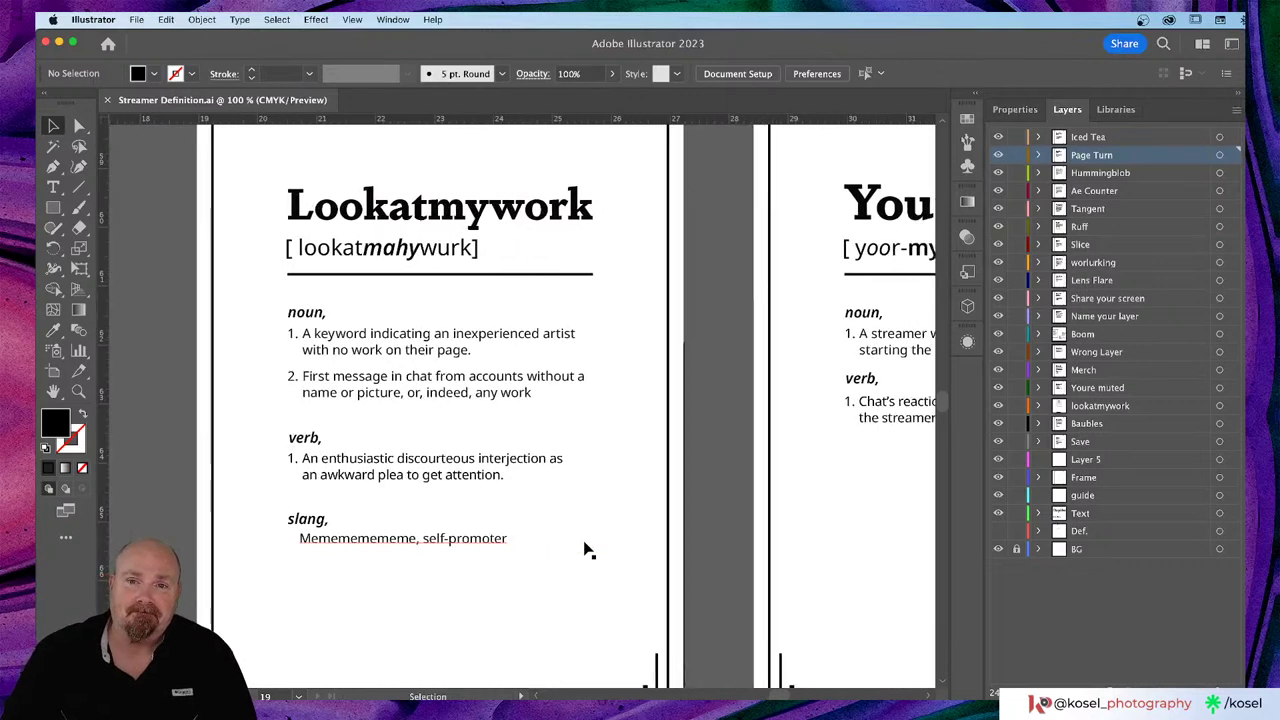
scroll(586, 547, "right", 4)
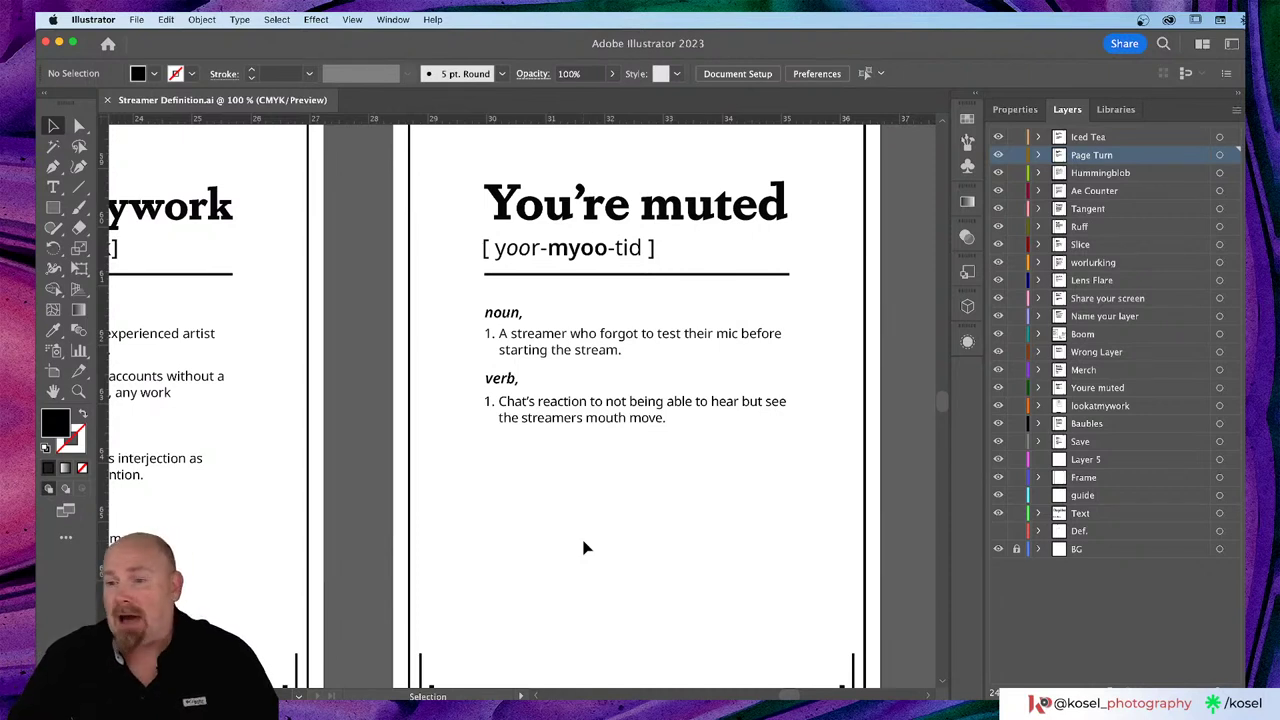
scroll(590, 545, "right", 5)
scroll(594, 541, "up", 3)
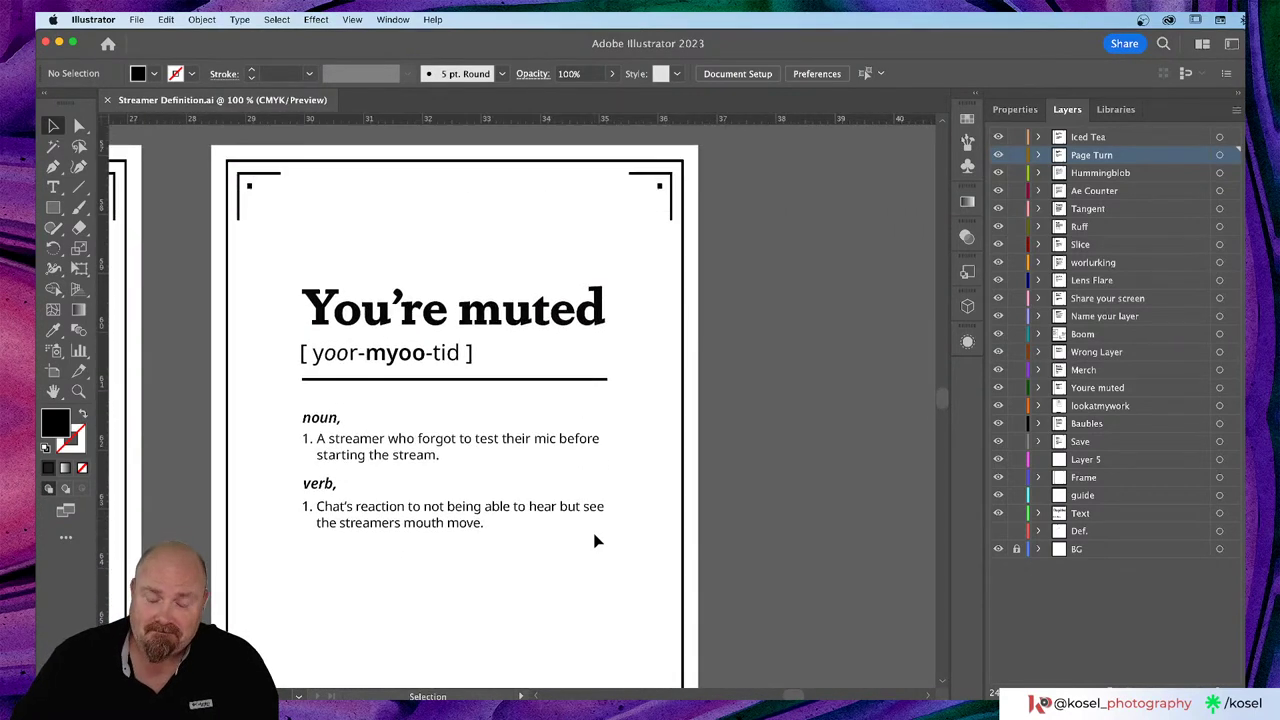
key("super+minus")
key("super+minus")
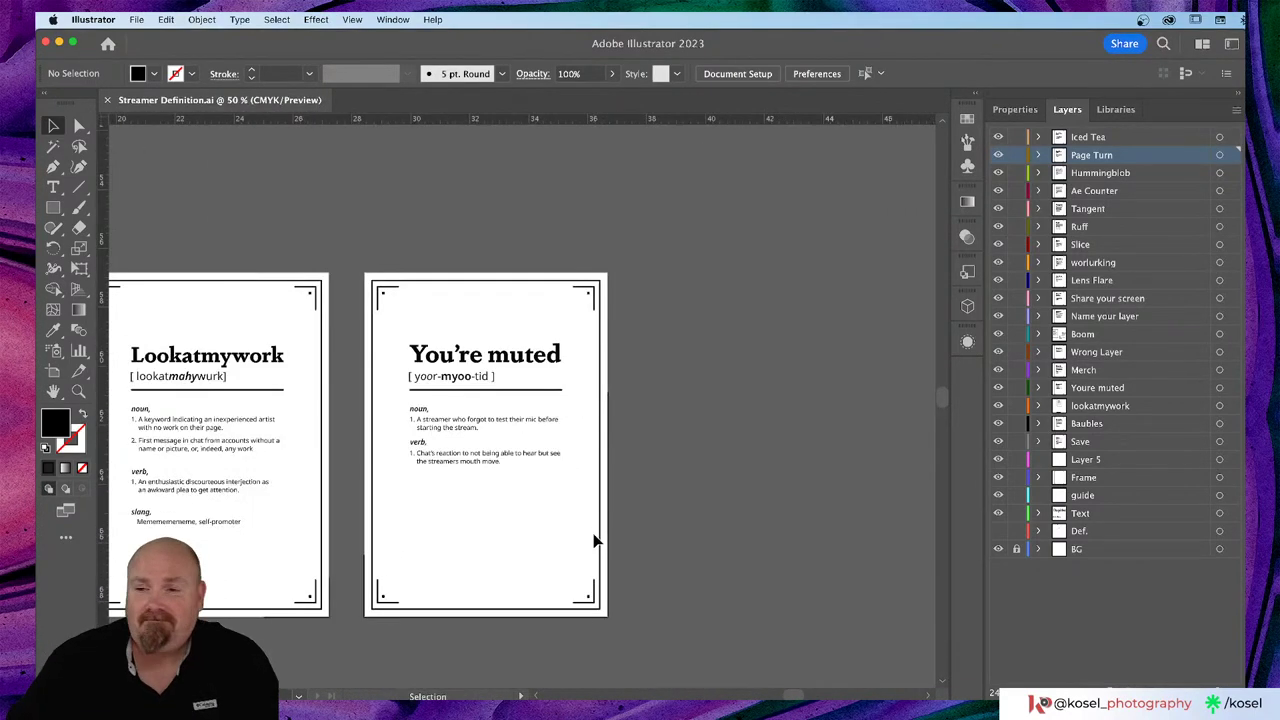
Step: Read the definitions on the Boom, Iced Tea and Wrong Layer cards up close
scroll(560, 489, "up", 10)
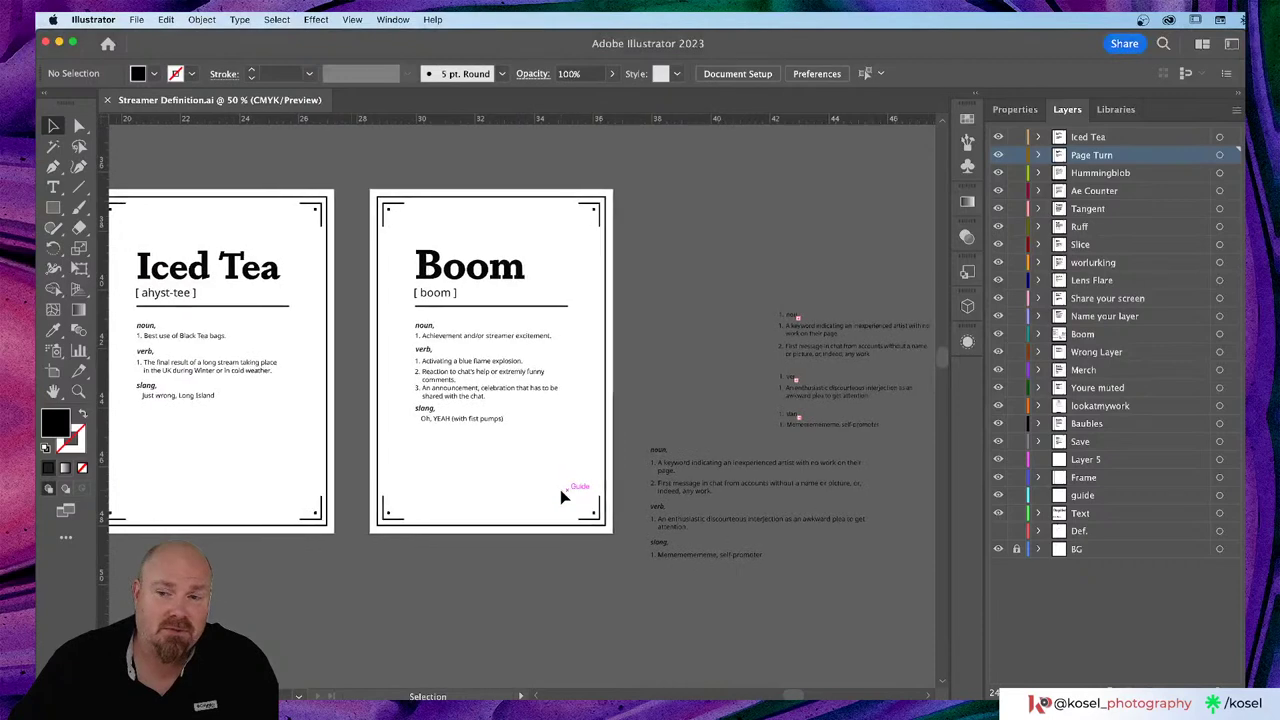
scroll(560, 489, "left", 2)
key("super+equal")
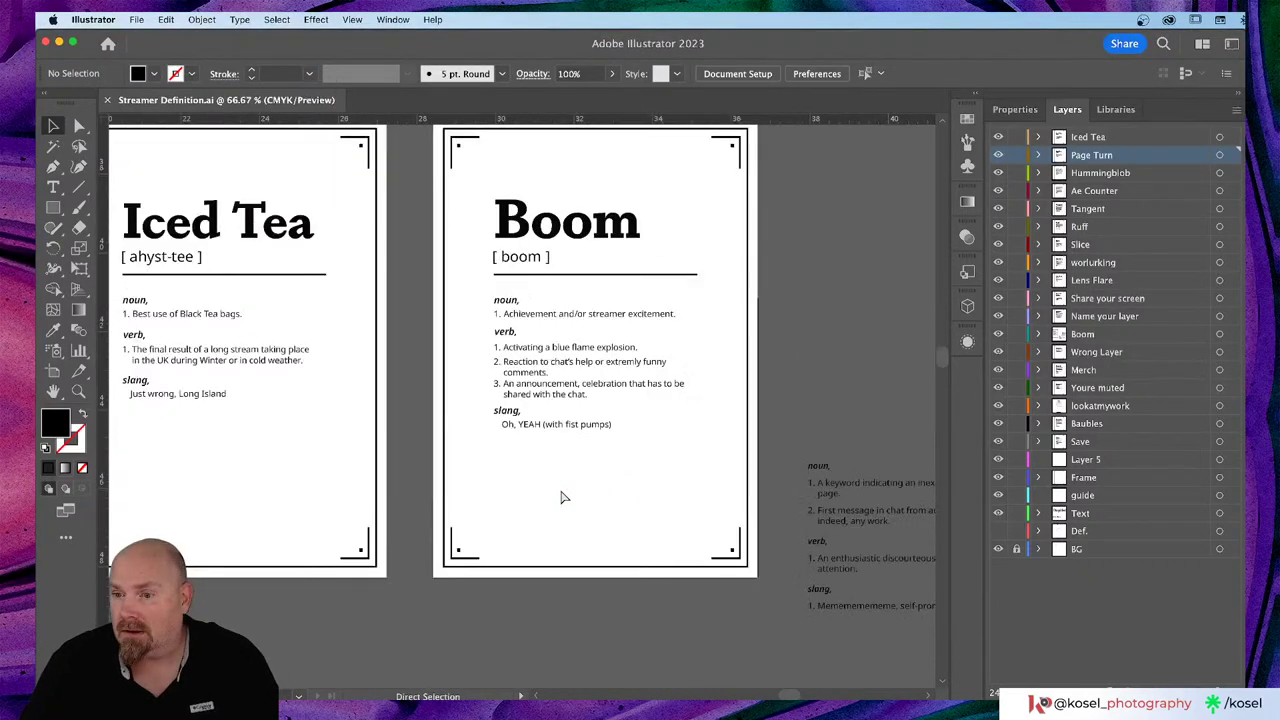
key("super+equal")
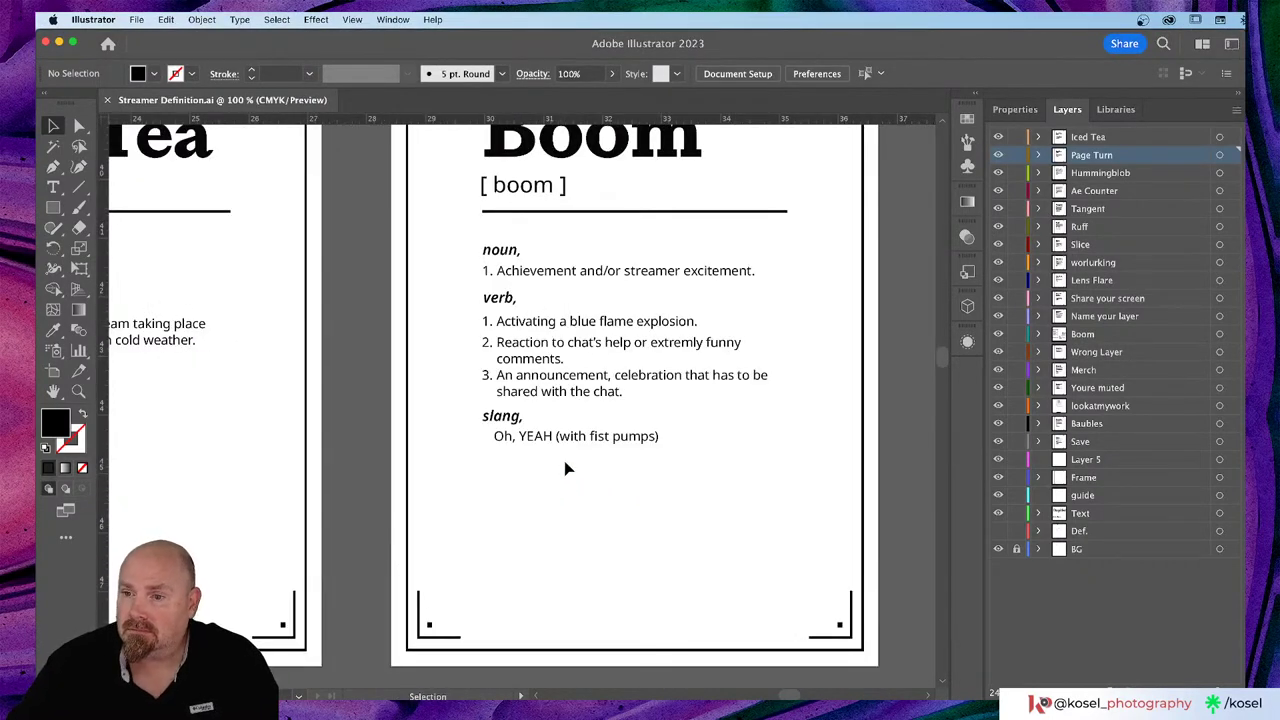
scroll(567, 468, "up", 3)
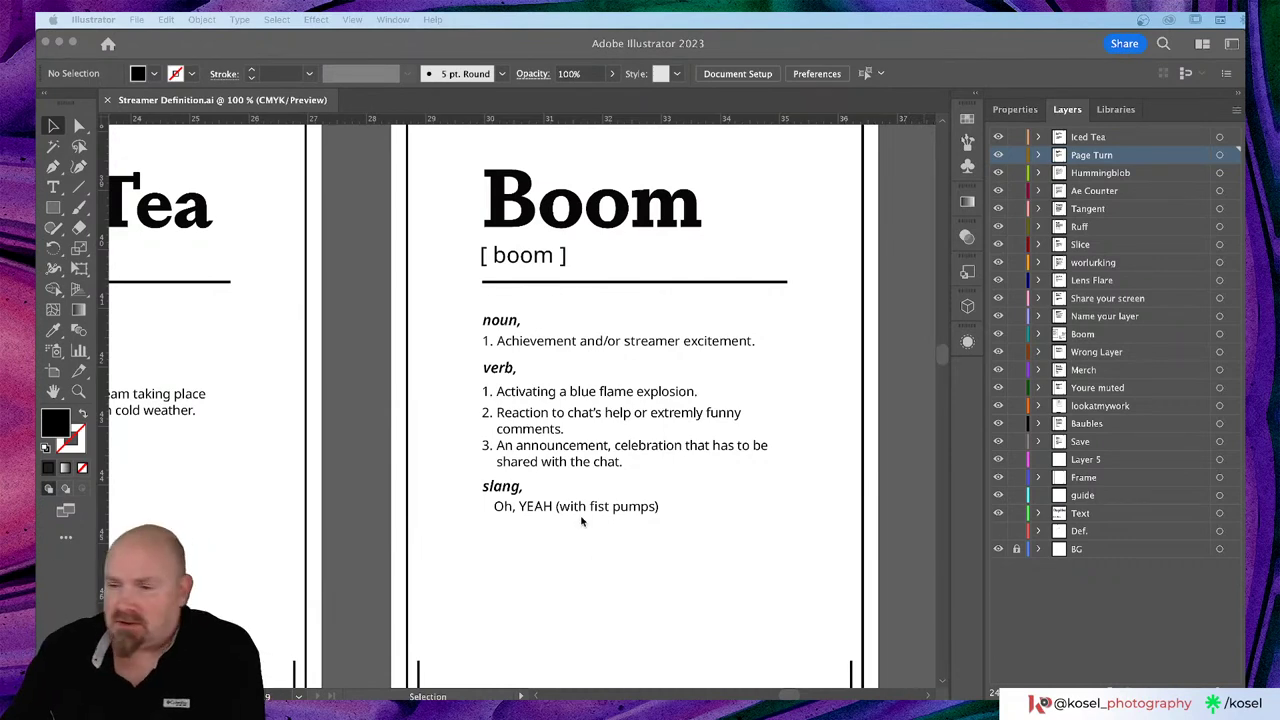
scroll(589, 520, "left", 4)
scroll(589, 520, "left", 6)
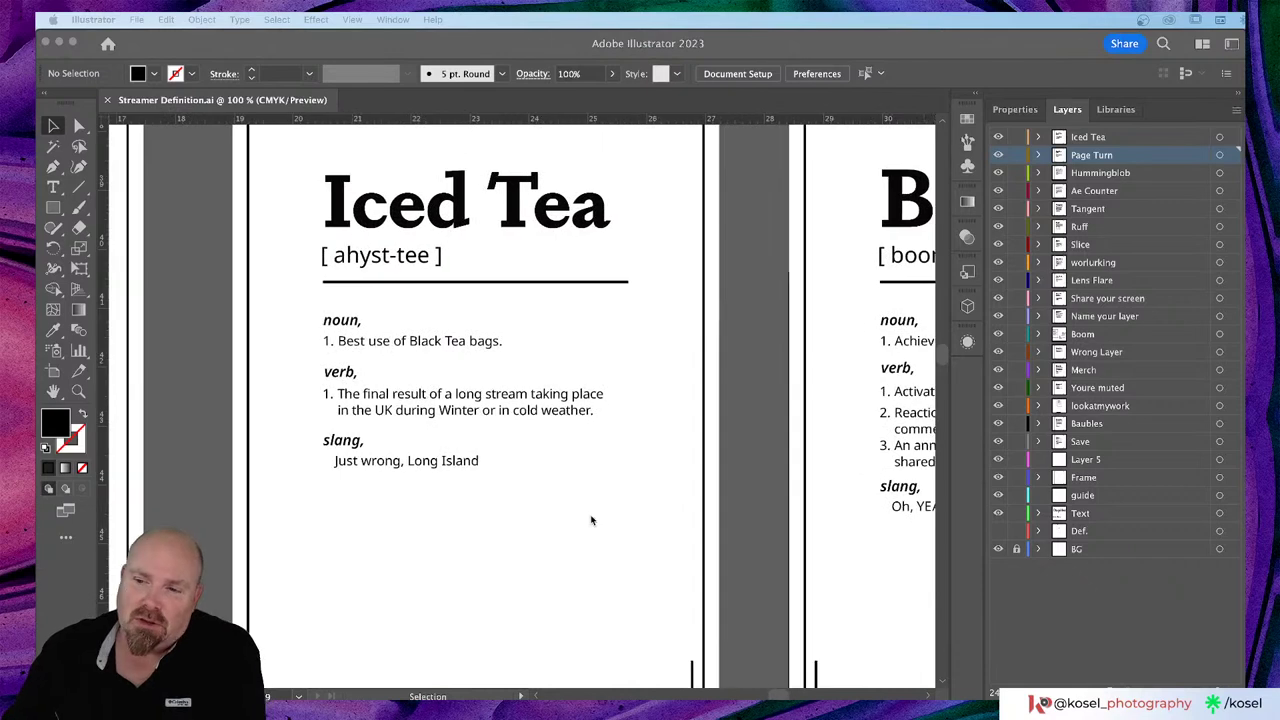
scroll(591, 520, "left", 4)
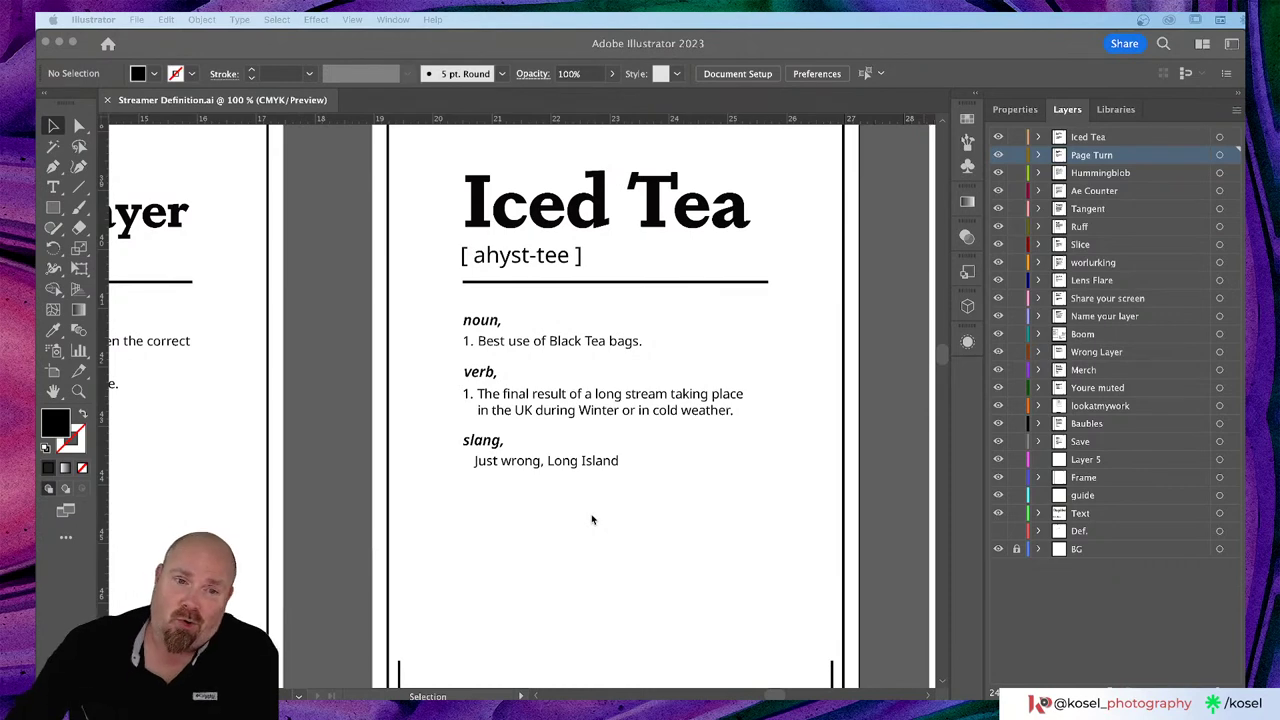
scroll(592, 519, "left", 10)
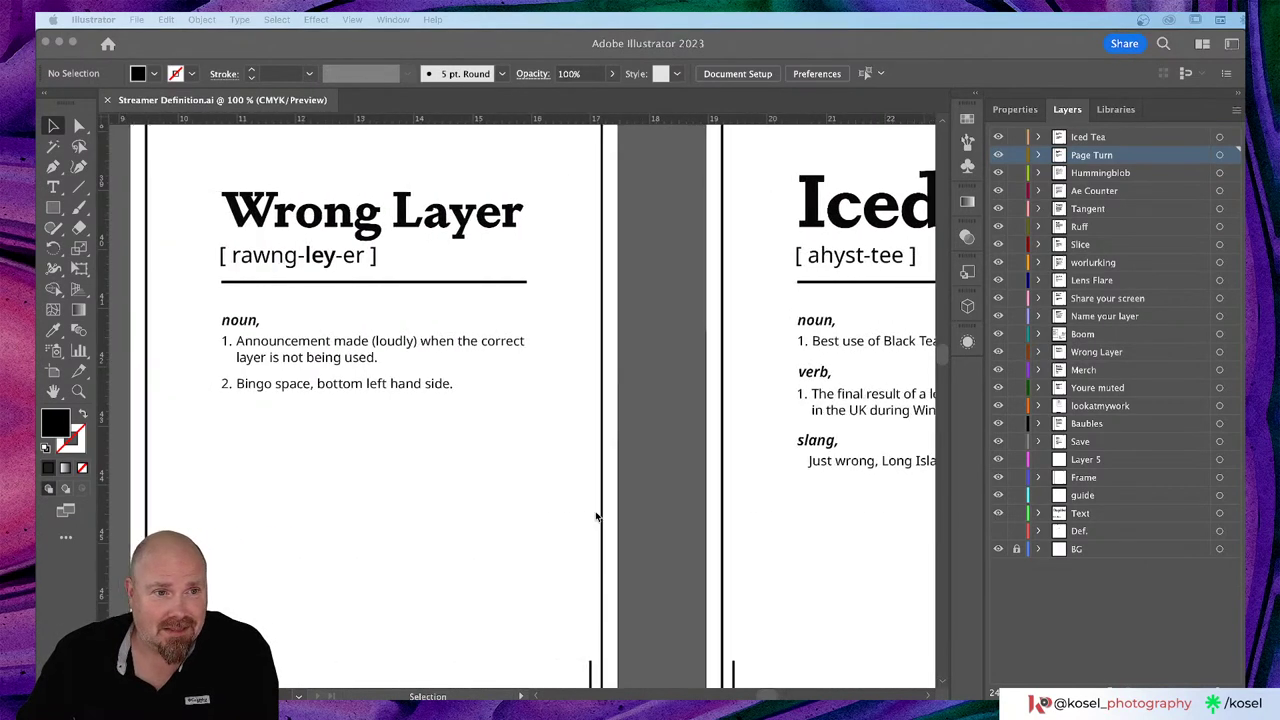
scroll(596, 516, "left", 3)
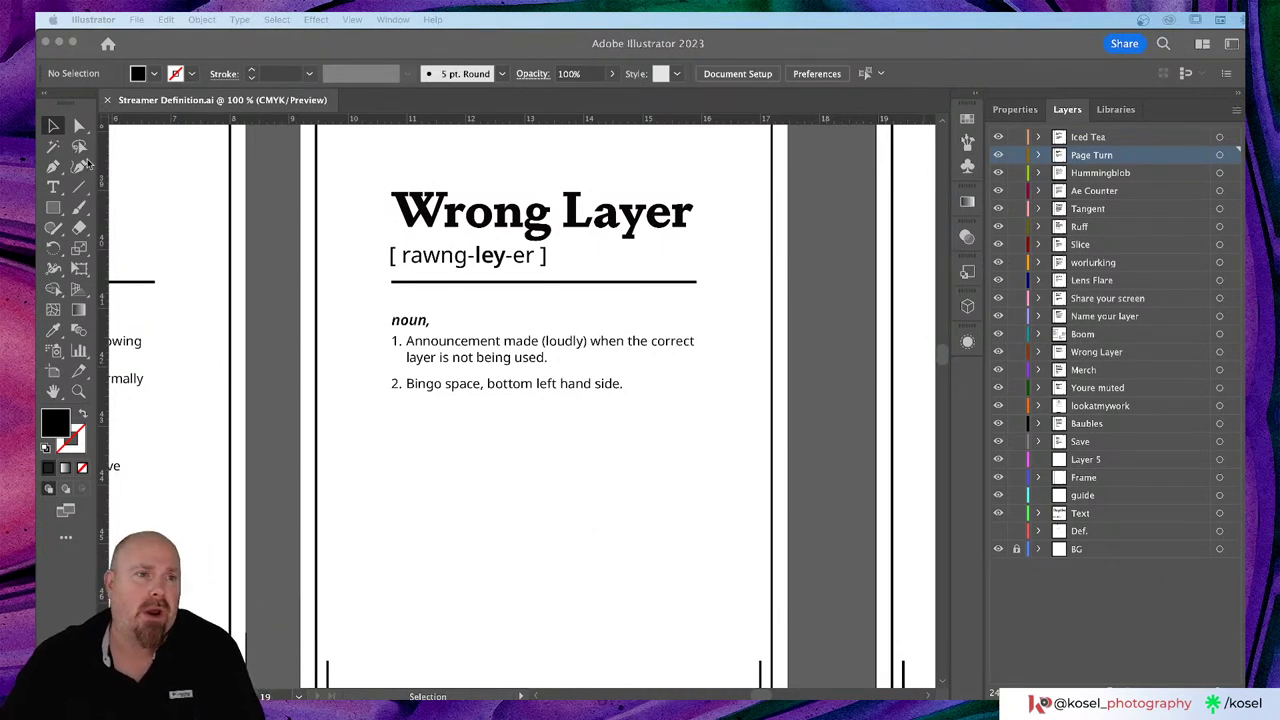
Step: Change "Bingo space" to "Bingo square" in the second noun definition of the Wrong Layer card and save the document
left_click(52, 127)
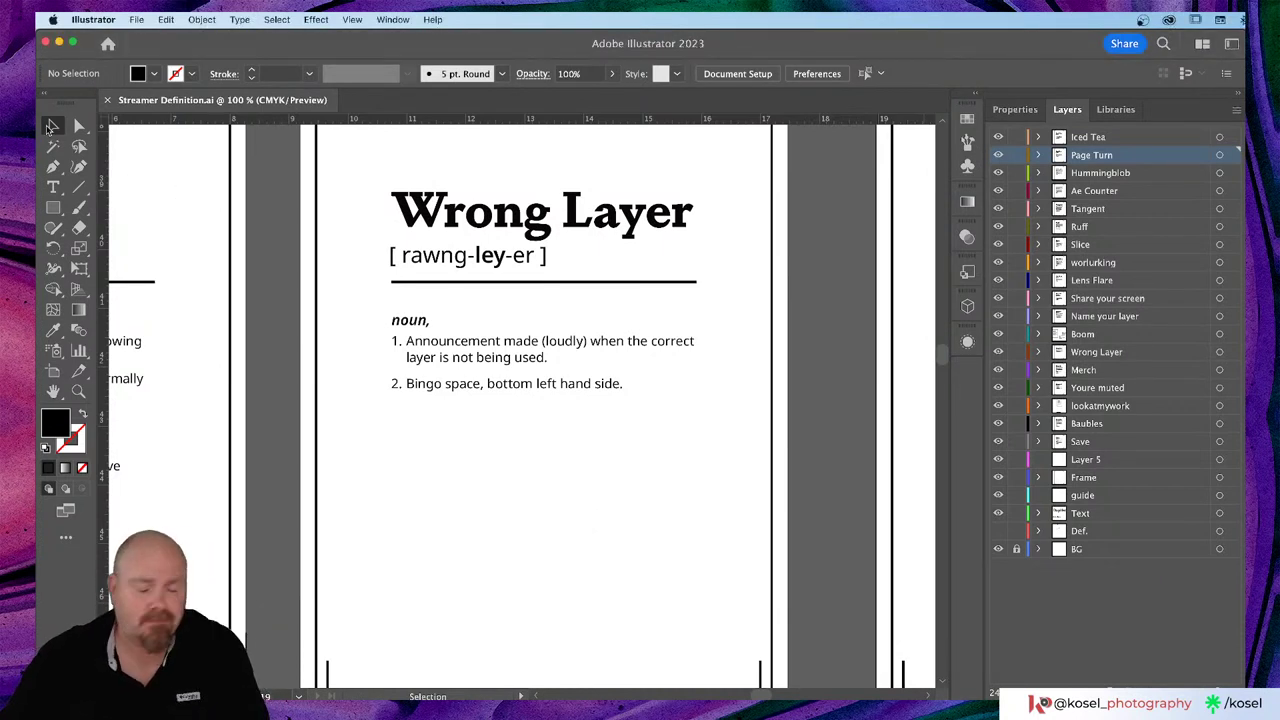
left_click(458, 392)
key("t")
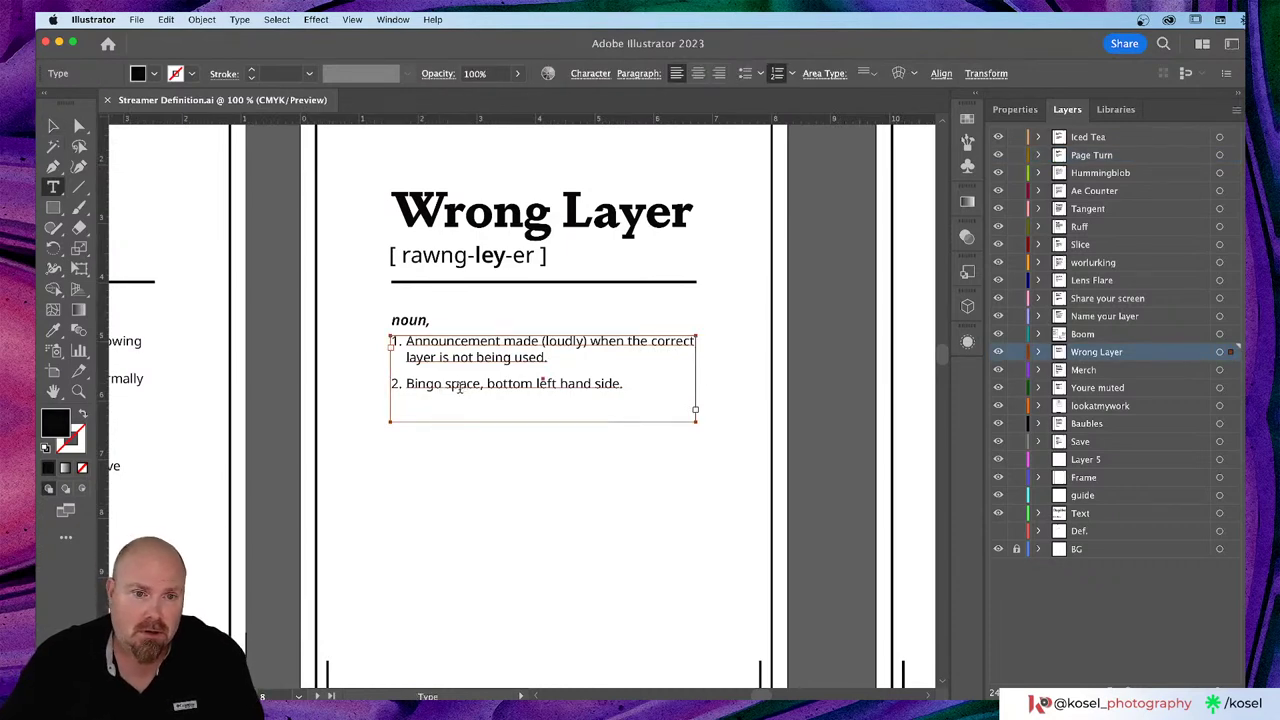
left_click_drag(481, 385, 451, 388)
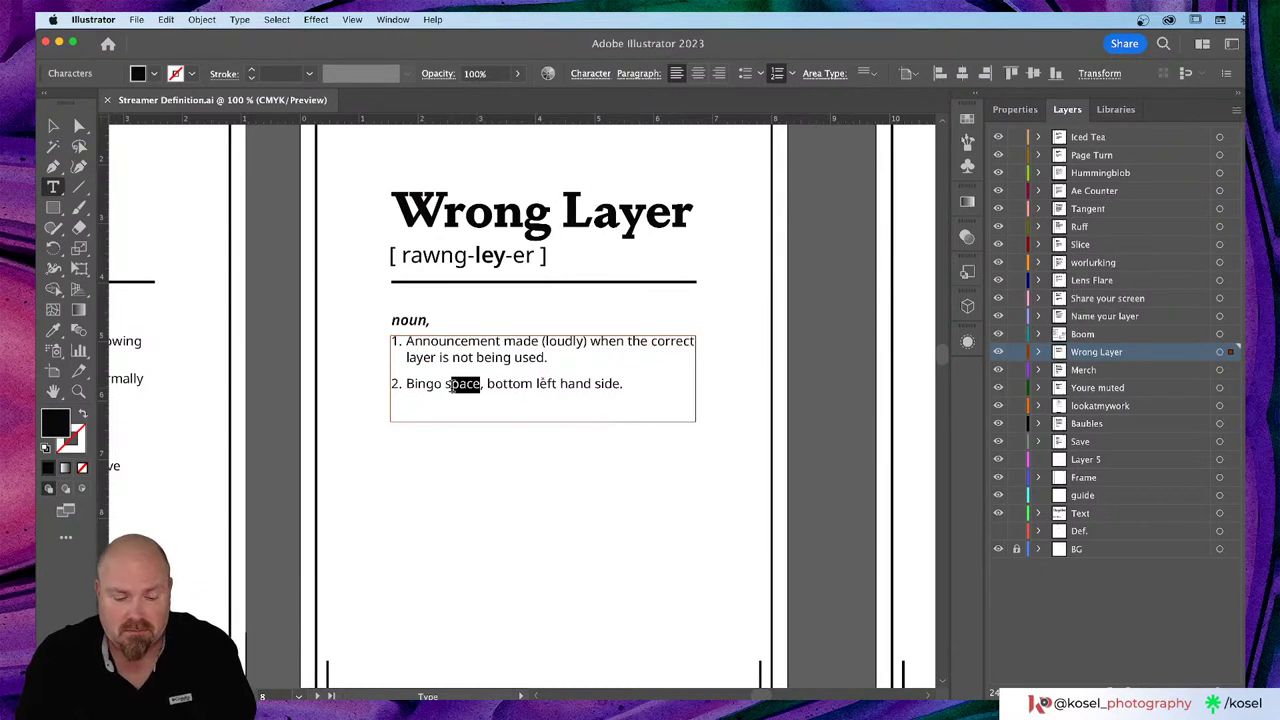
type("quare")
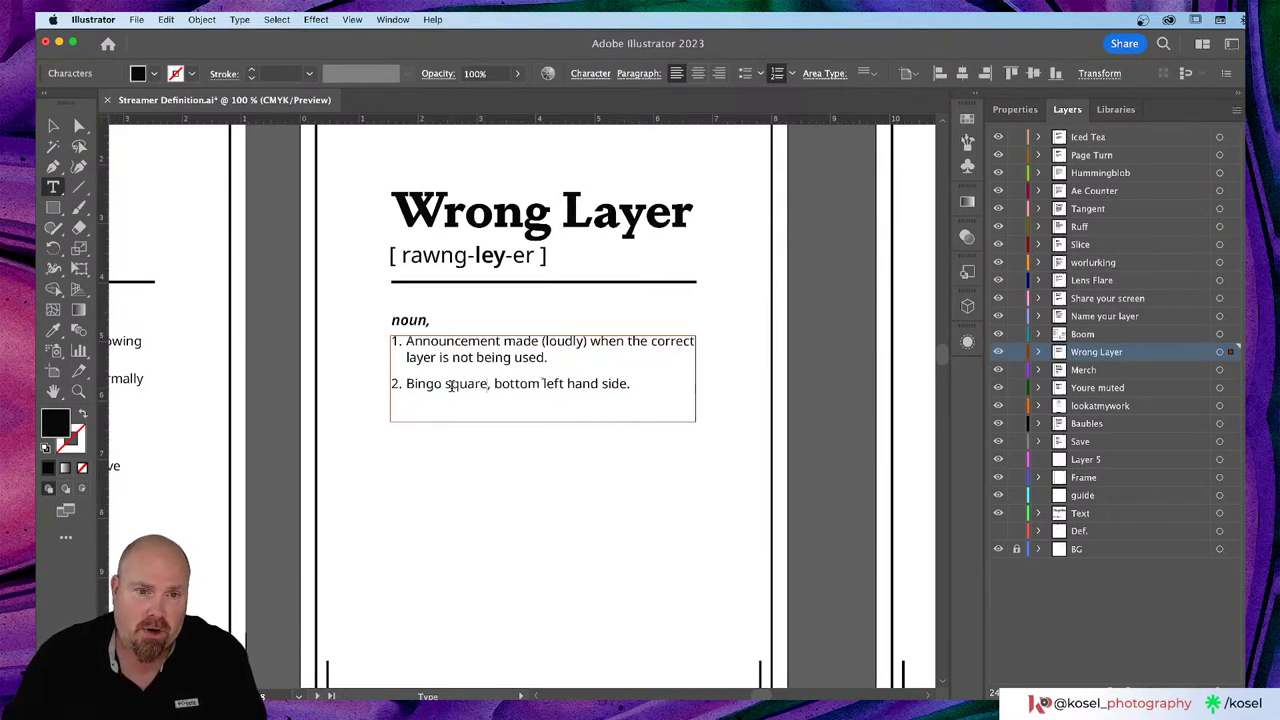
left_click(53, 127)
left_click(275, 420)
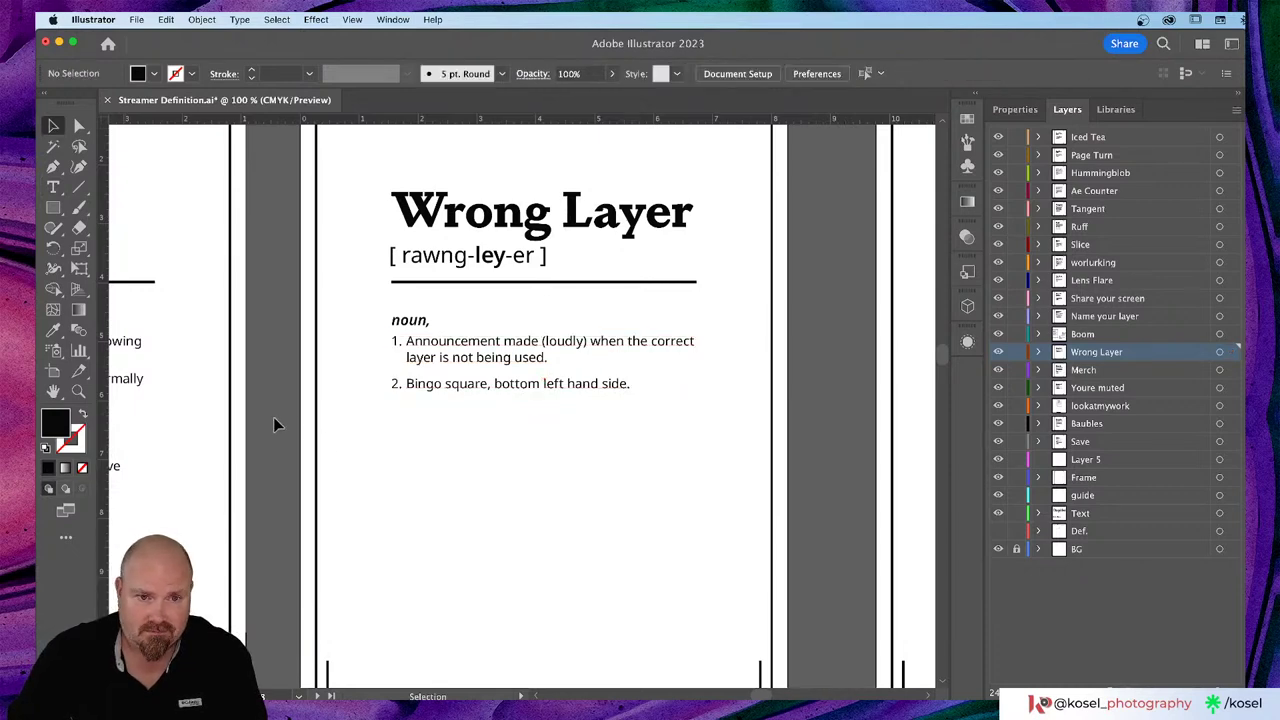
key("a")
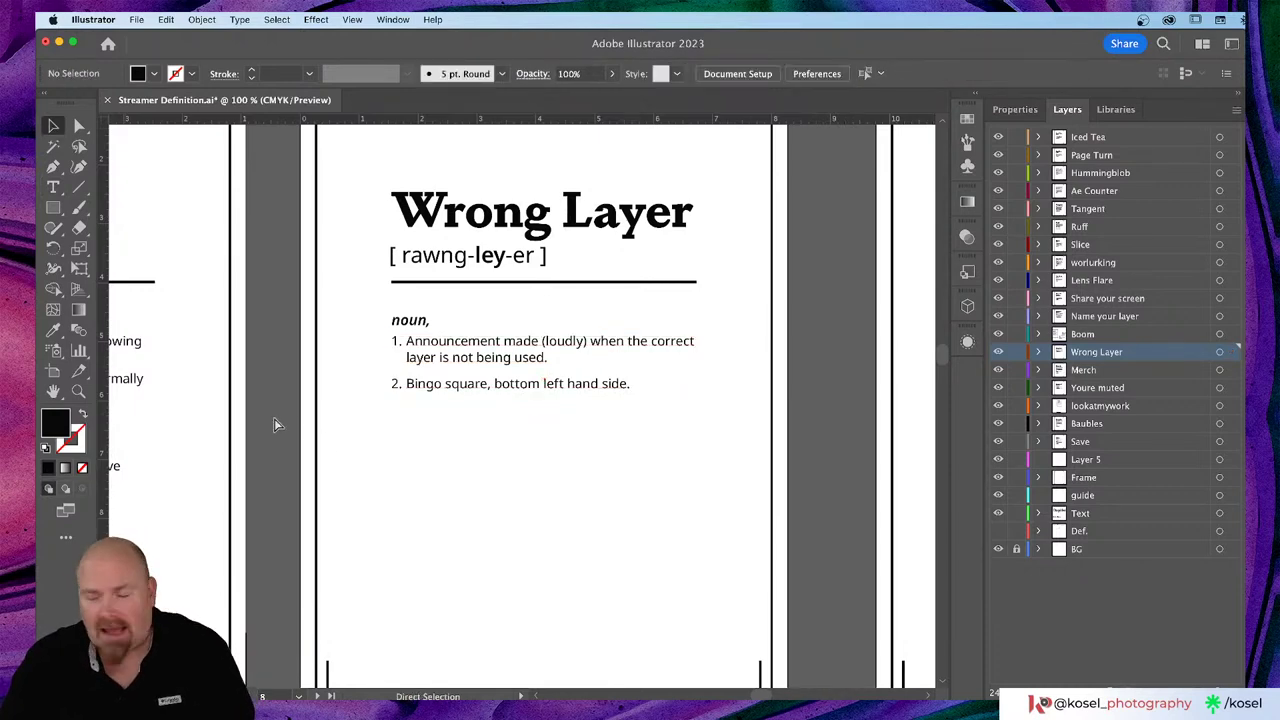
key("super+s")
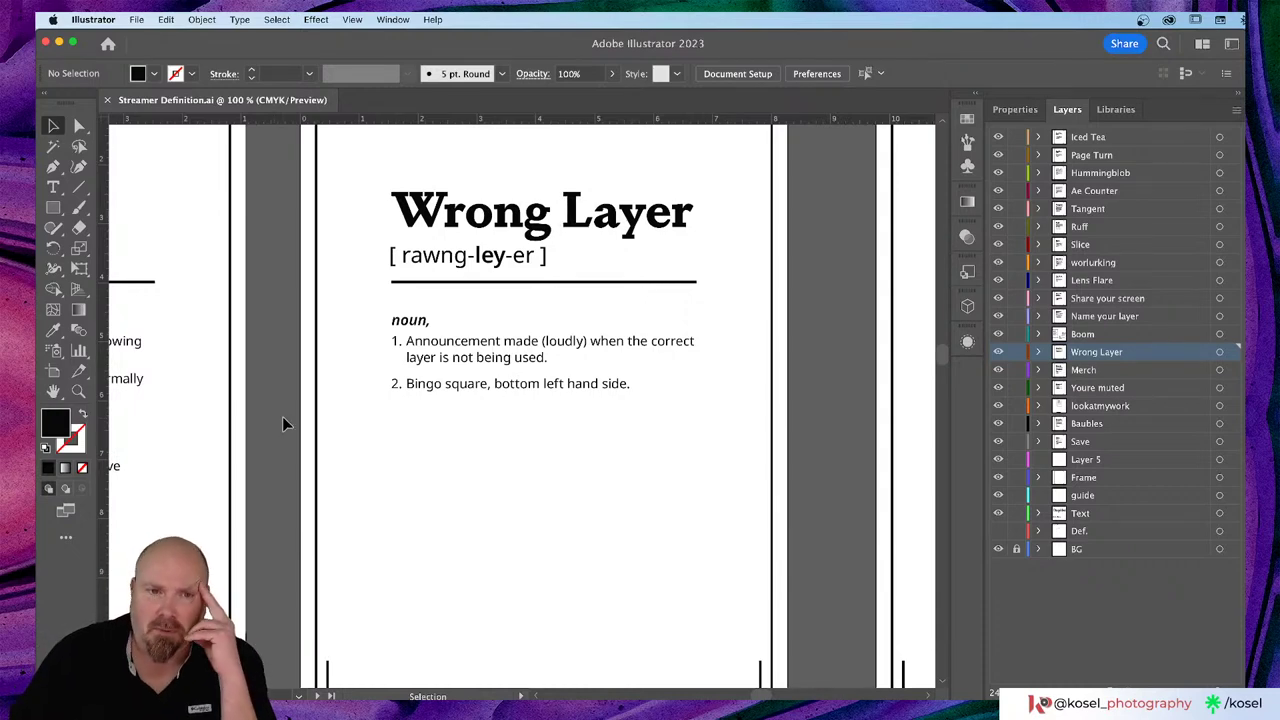
Step: Read the definitions on the Merch, Name your Layers and Share your Screen cards
scroll(283, 423, "left", 10)
scroll(287, 424, "left", 8)
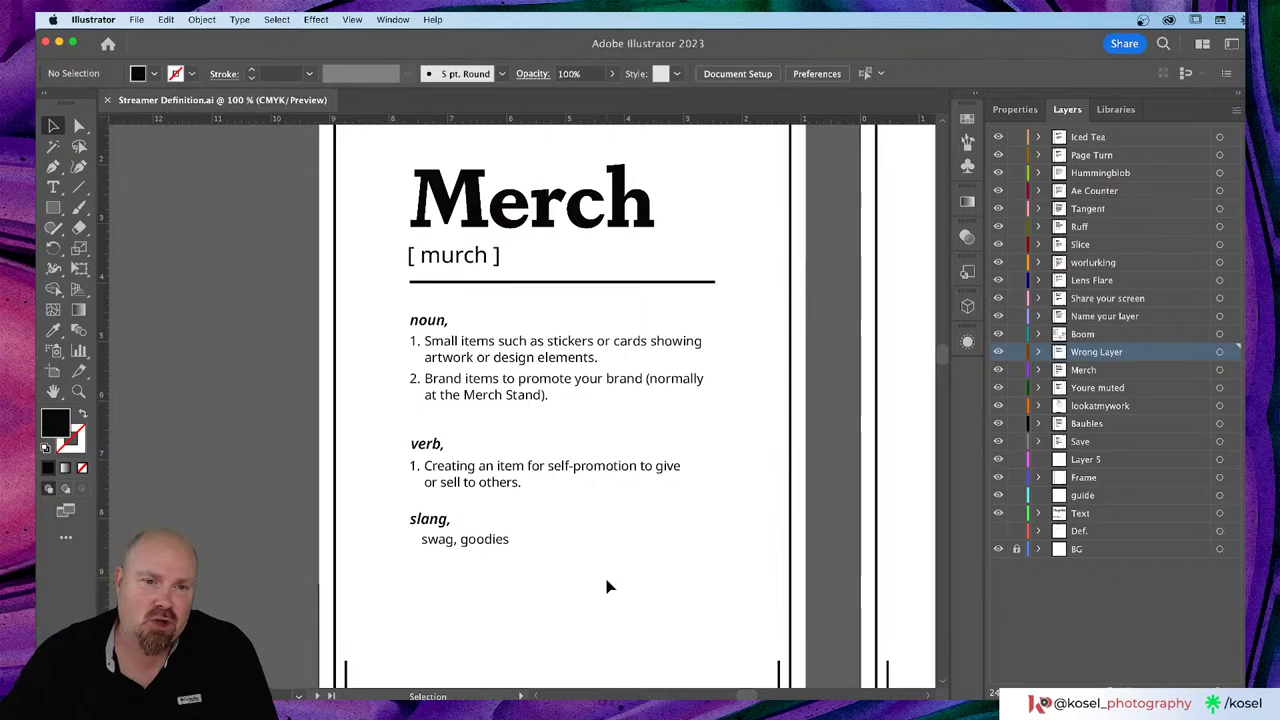
scroll(607, 587, "up", 3)
scroll(607, 587, "up", 10)
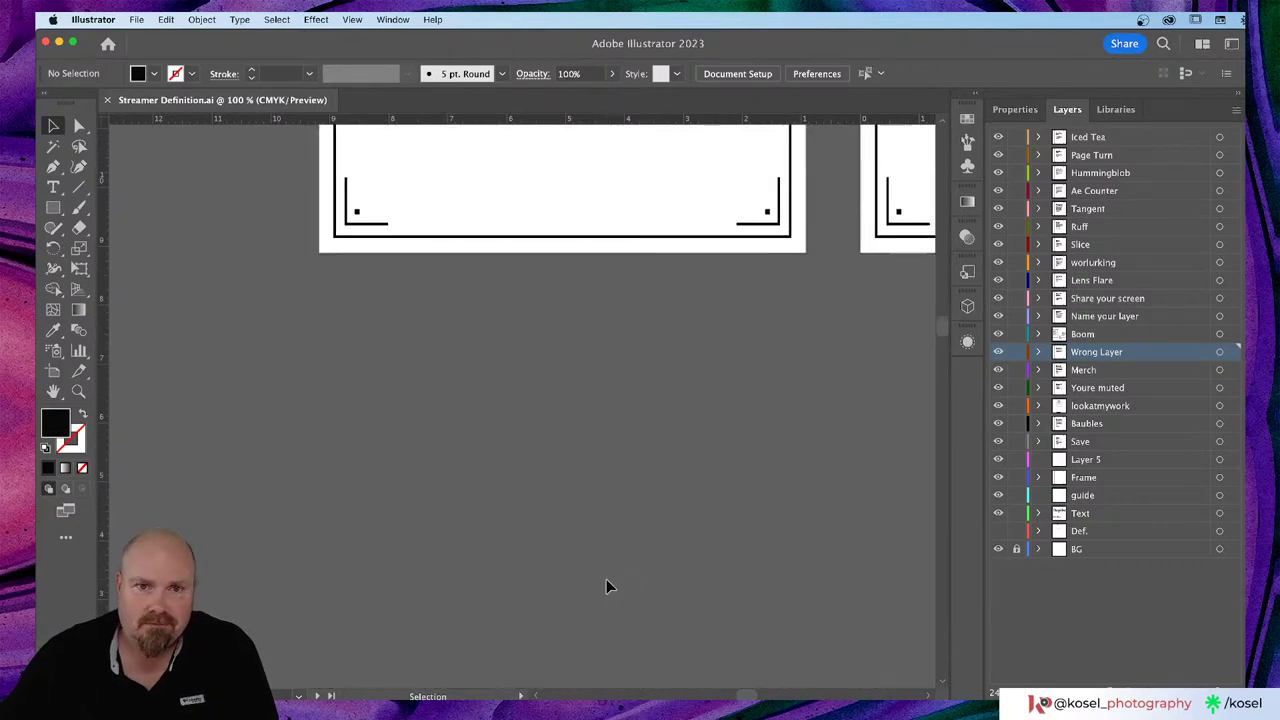
scroll(606, 587, "up", 5)
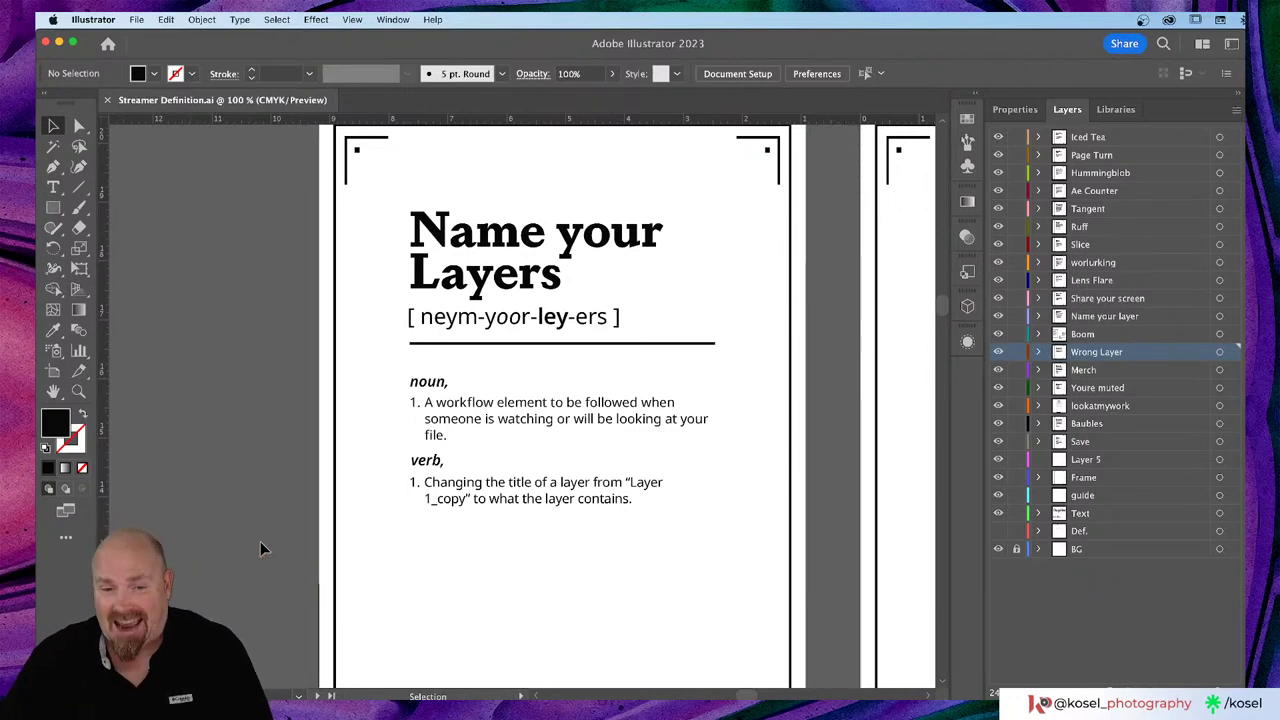
scroll(547, 517, "right", 10)
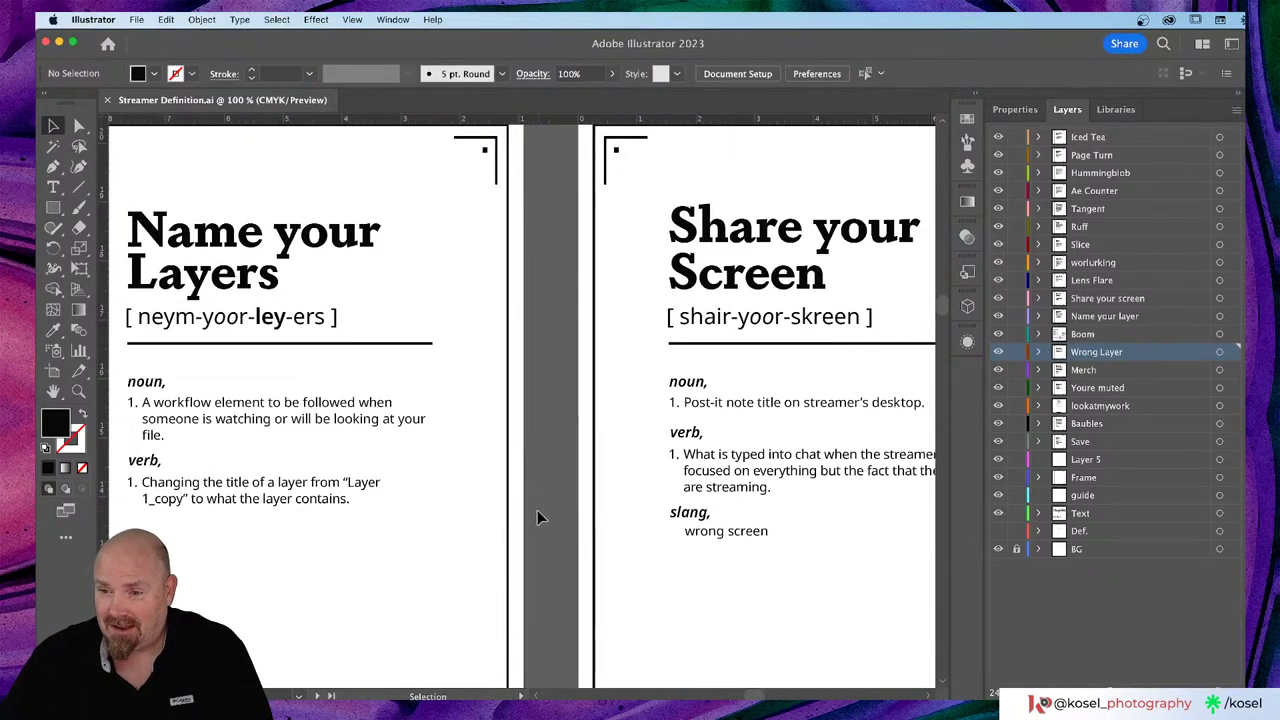
scroll(537, 517, "right", 5)
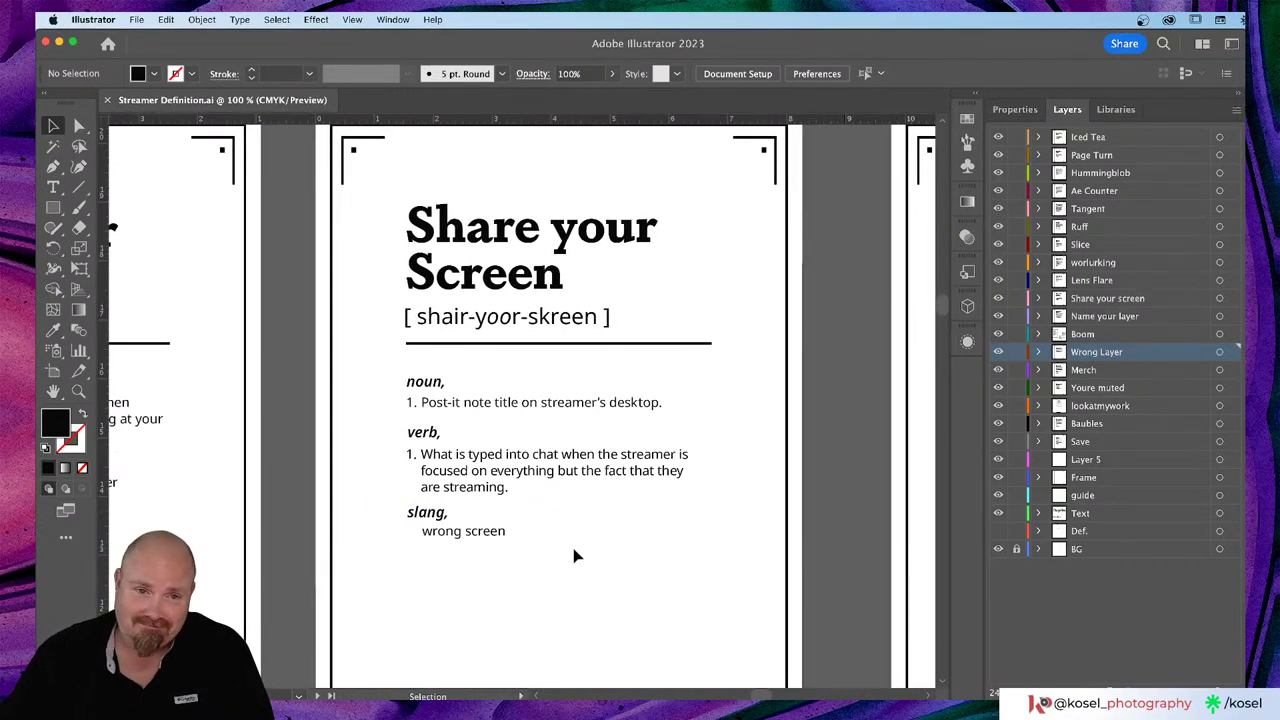
scroll(576, 554, "down", 1)
scroll(576, 554, "left", 2)
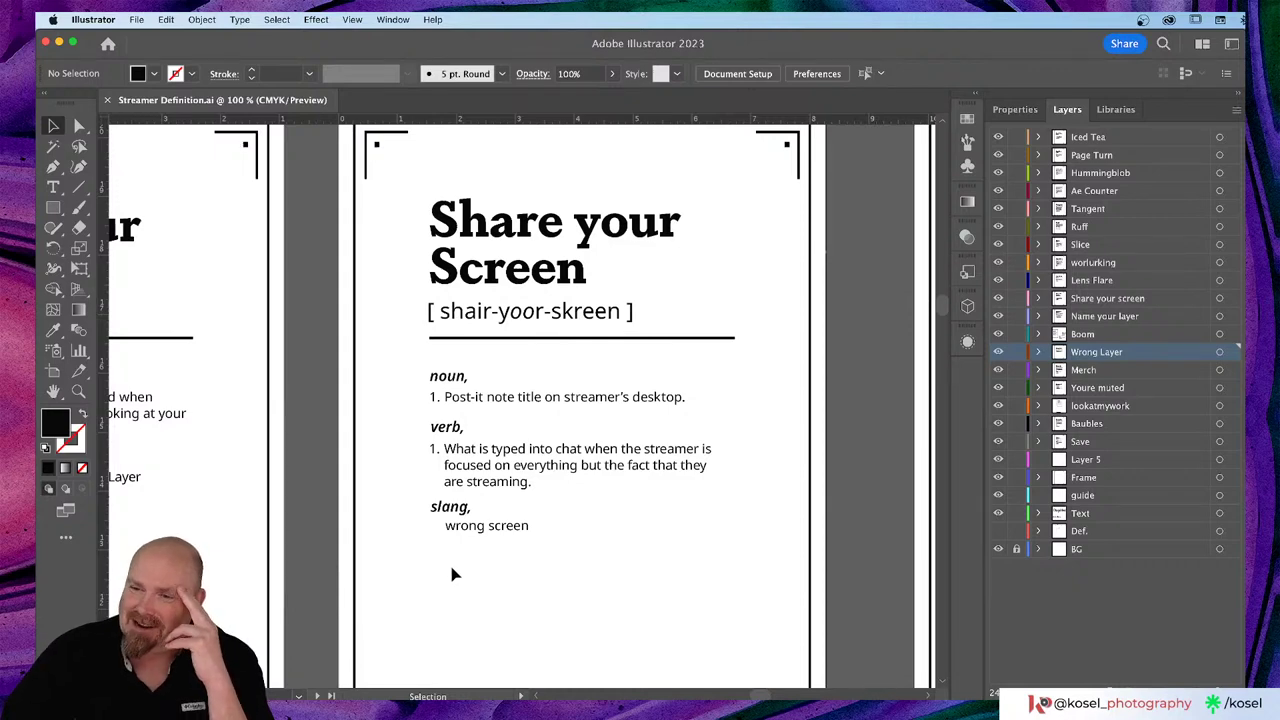
Step: Read the definitions on the Lens Flare, Worlurking and Slice cards in the same row
scroll(452, 573, "right", 5)
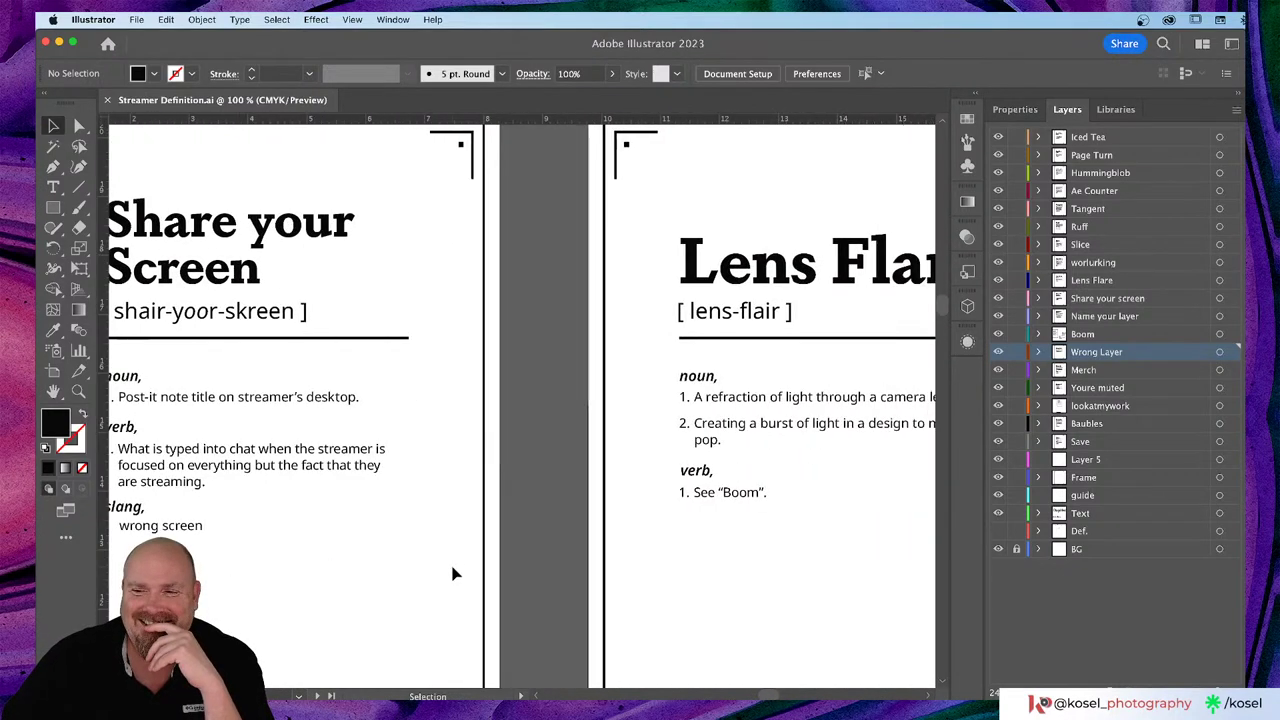
scroll(453, 573, "right", 4)
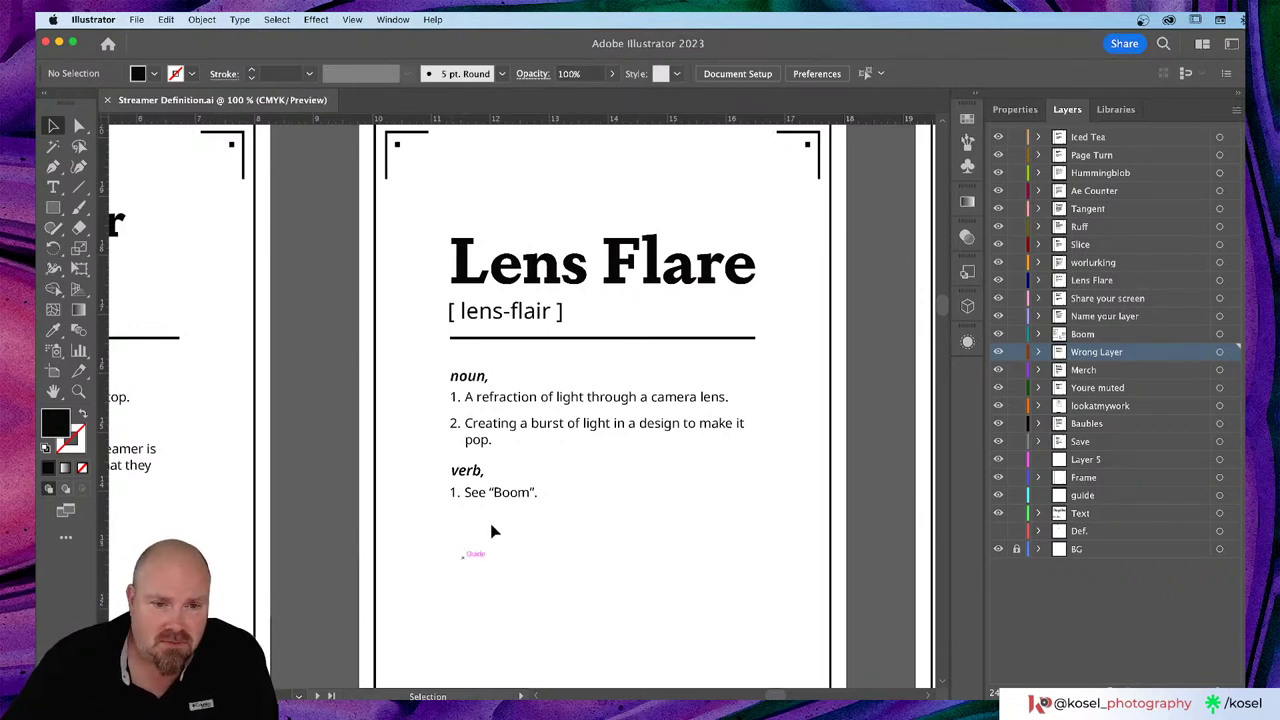
scroll(493, 528, "right", 2)
scroll(493, 528, "right", 10)
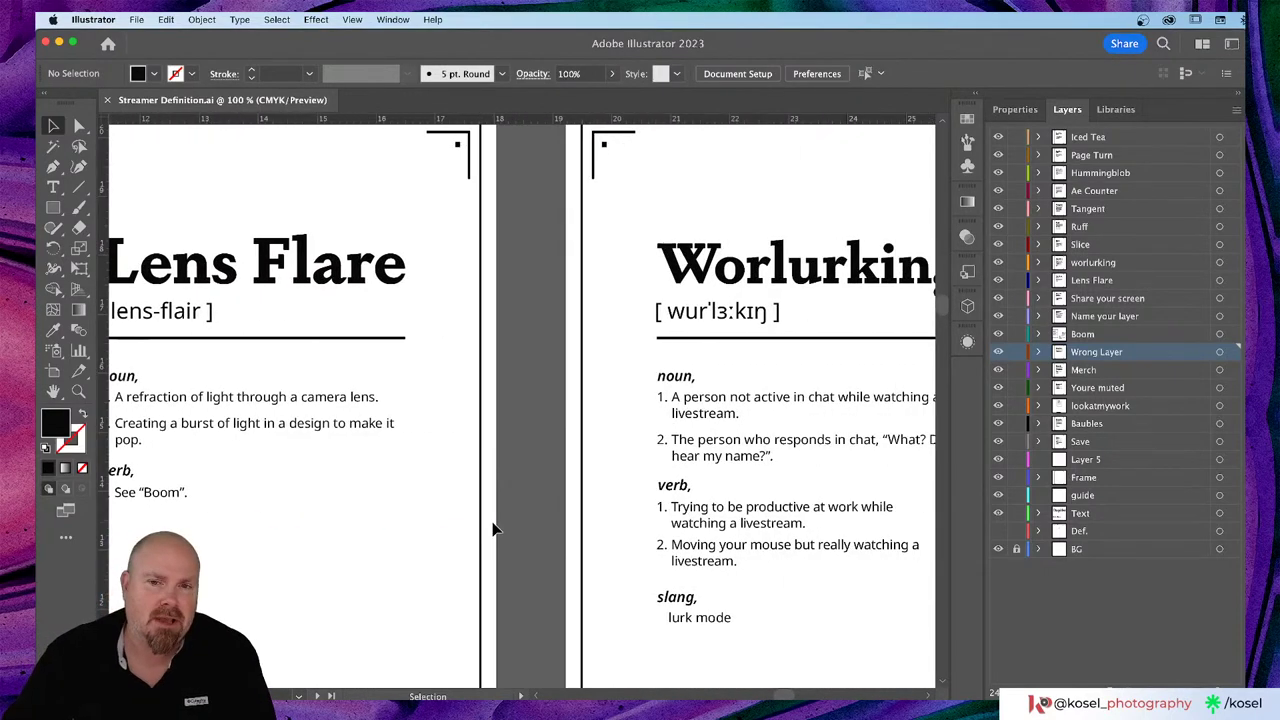
scroll(493, 528, "down", 2)
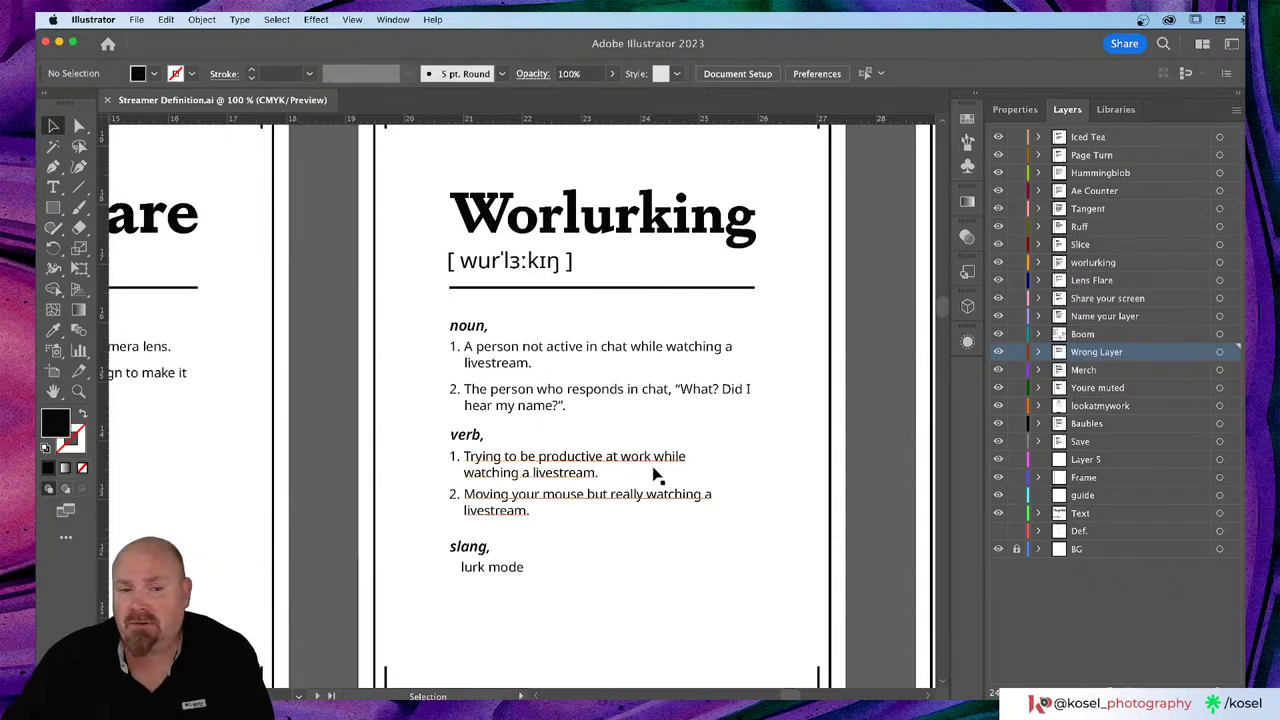
scroll(655, 477, "right", 8)
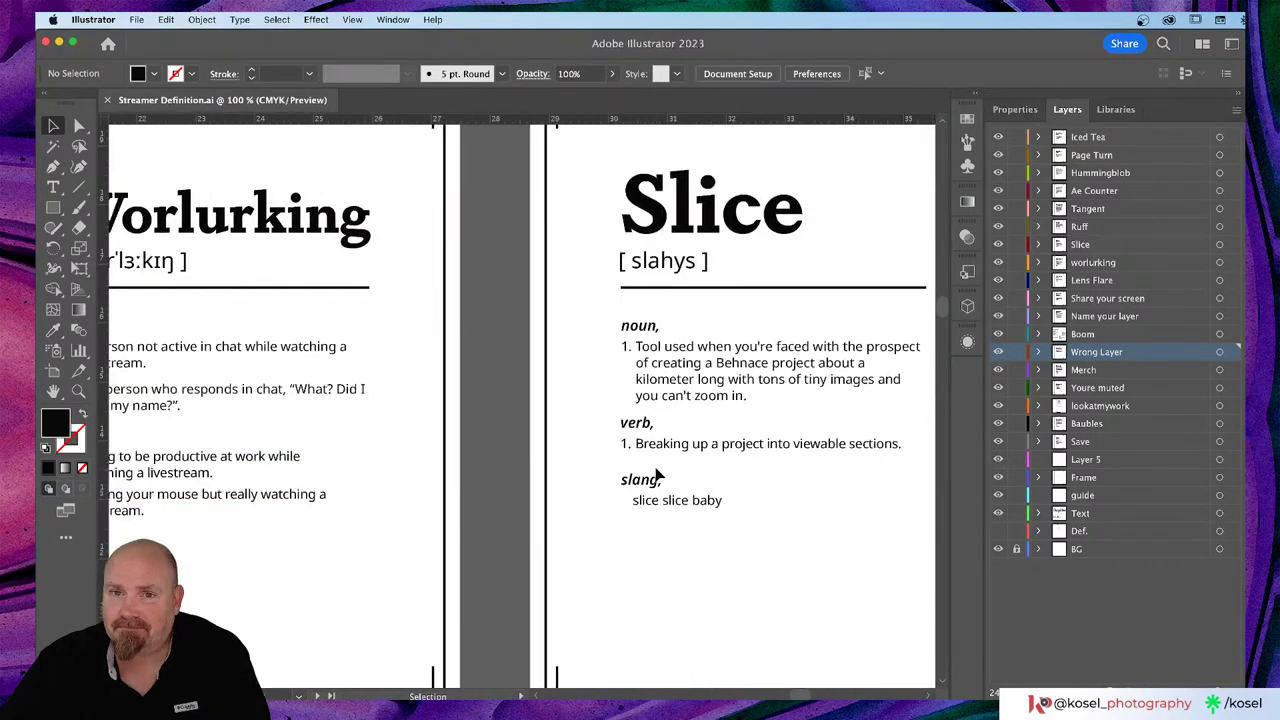
scroll(655, 477, "right", 4)
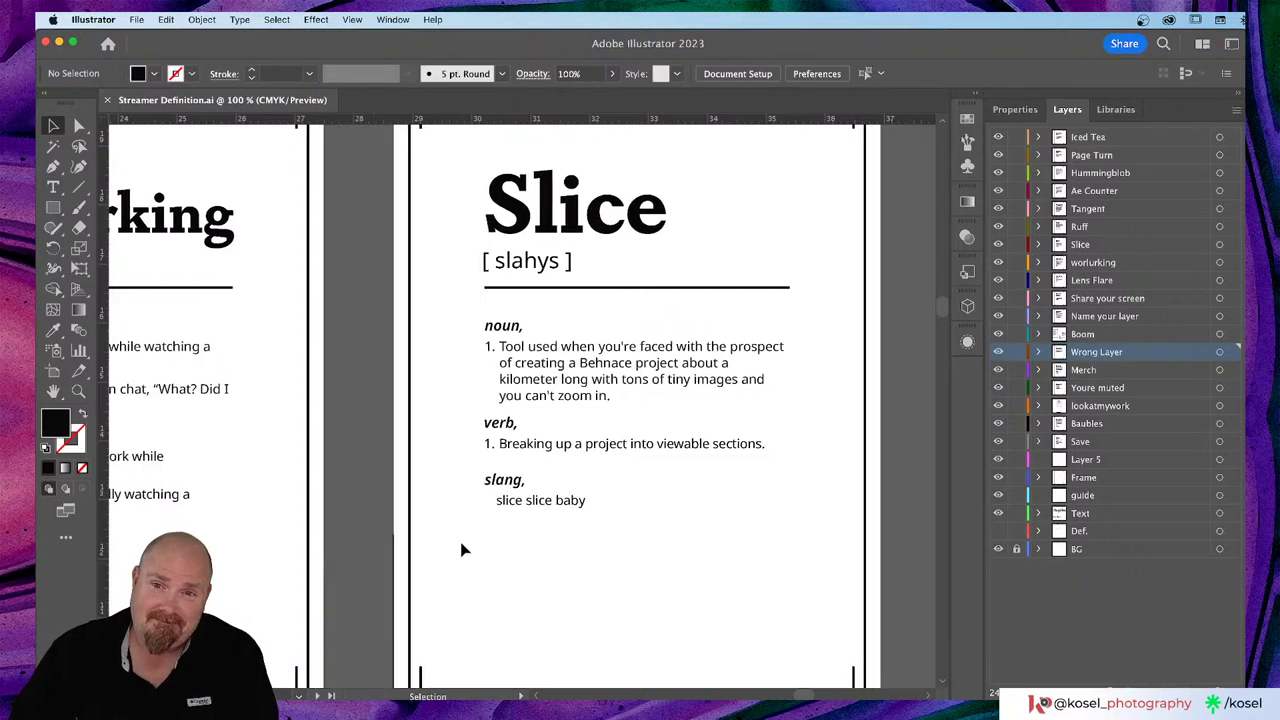
scroll(462, 549, "right", 5)
scroll(462, 549, "right", 6)
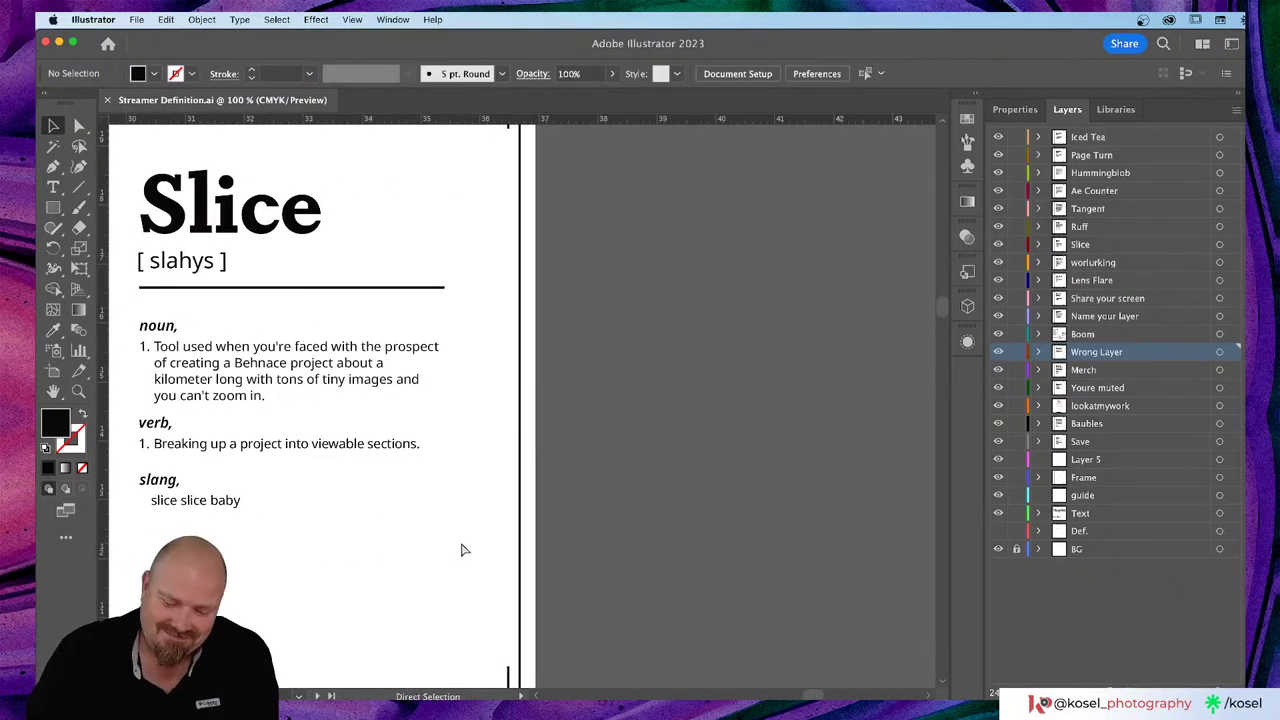
Step: Insert "of" after "dignity" in the first noun definition on the Ruff card
key("super+minus")
key("super+minus")
scroll(432, 550, "up", 10)
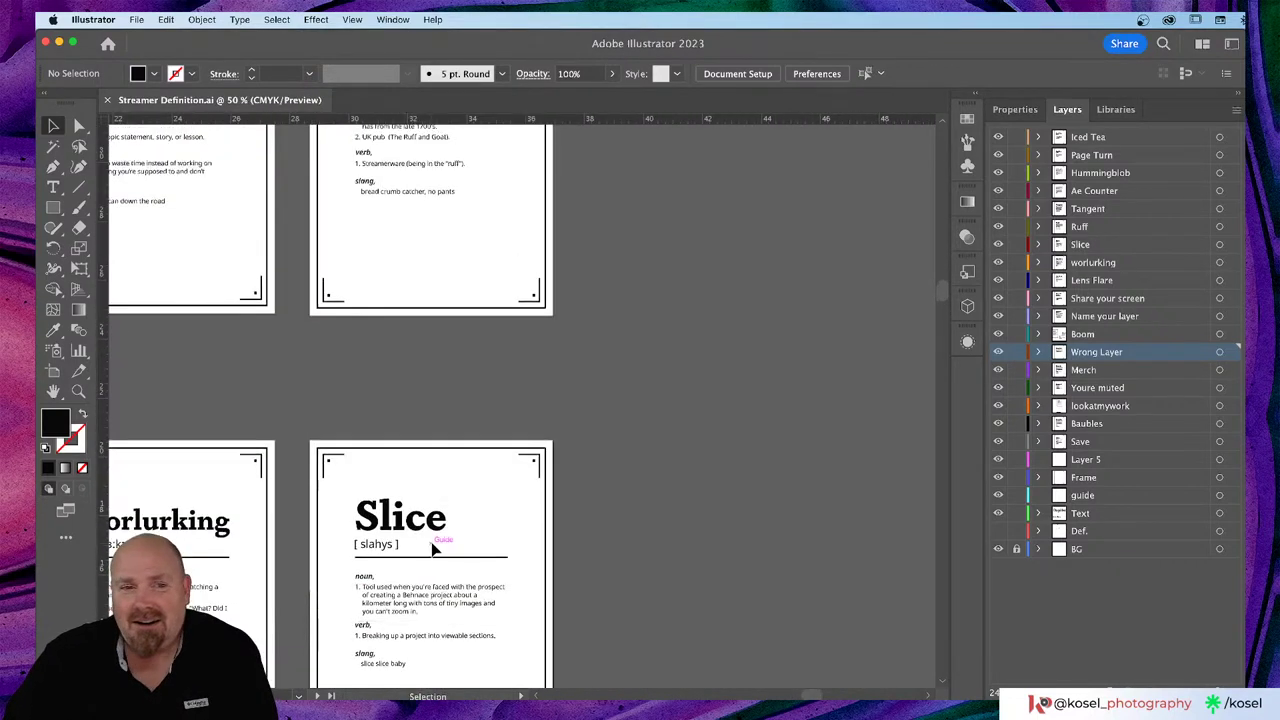
scroll(444, 545, "left", 3)
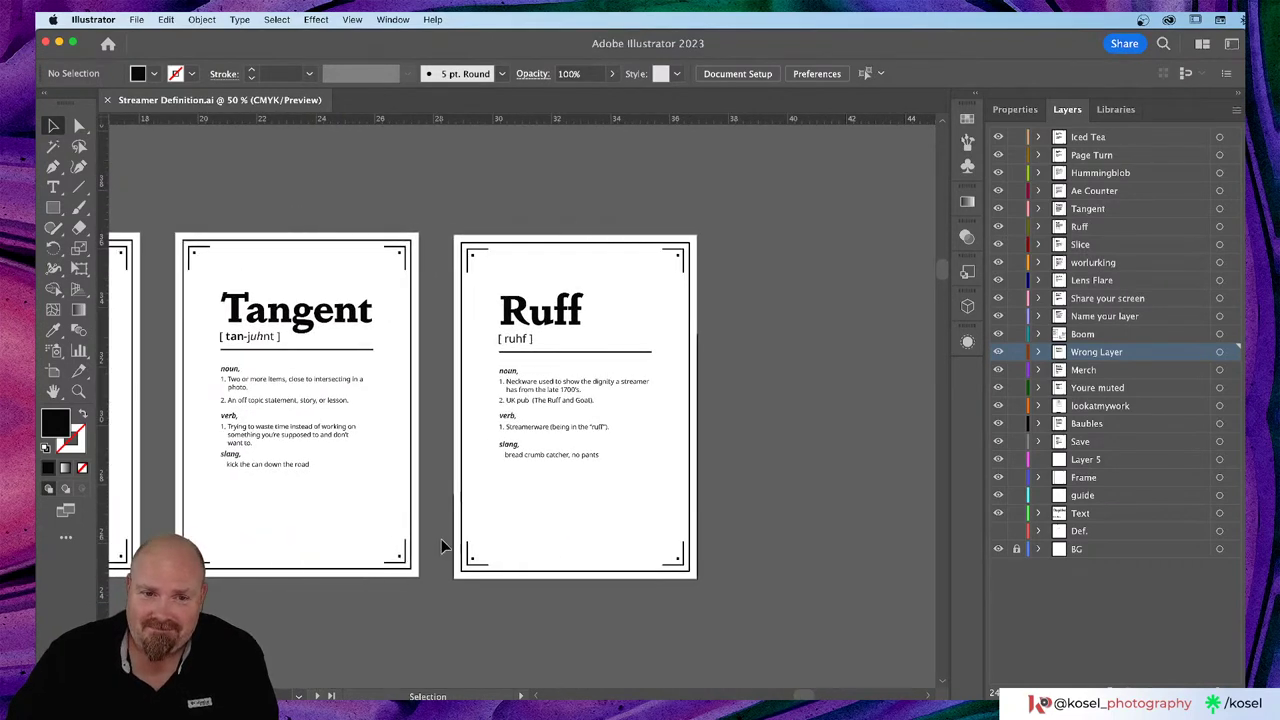
key("super+equal")
key("super+equal")
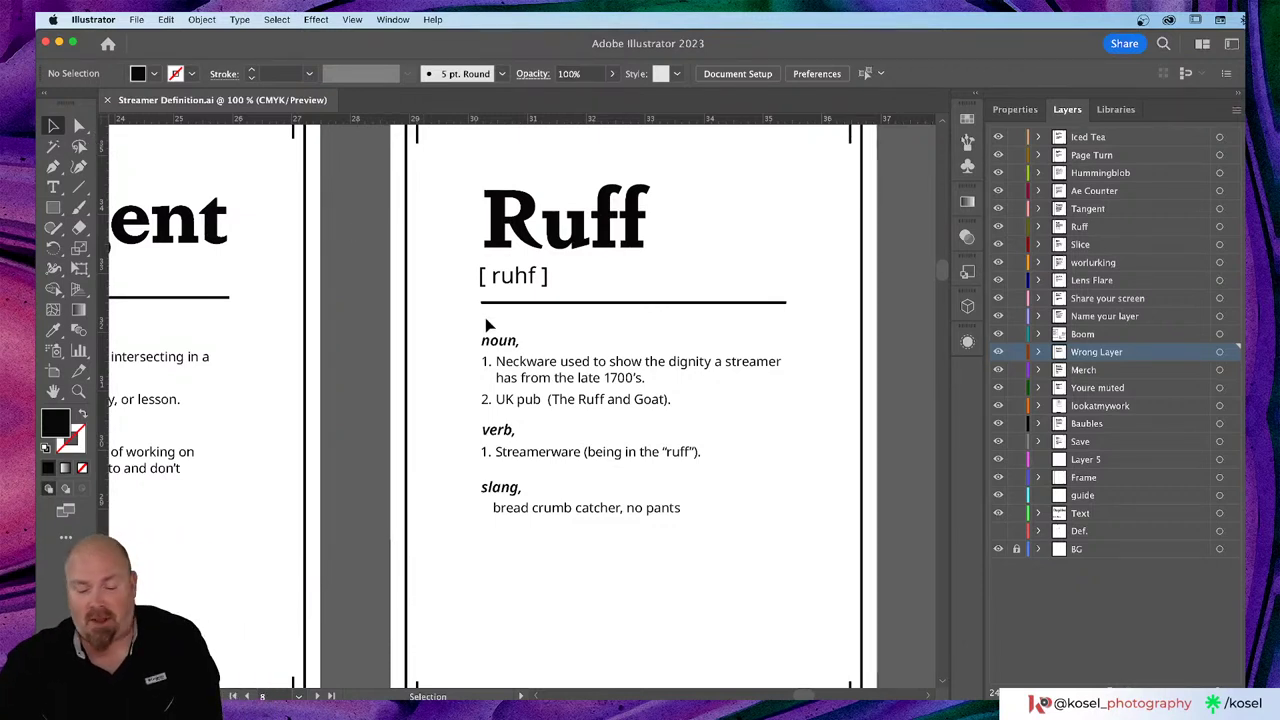
double_click(666, 368)
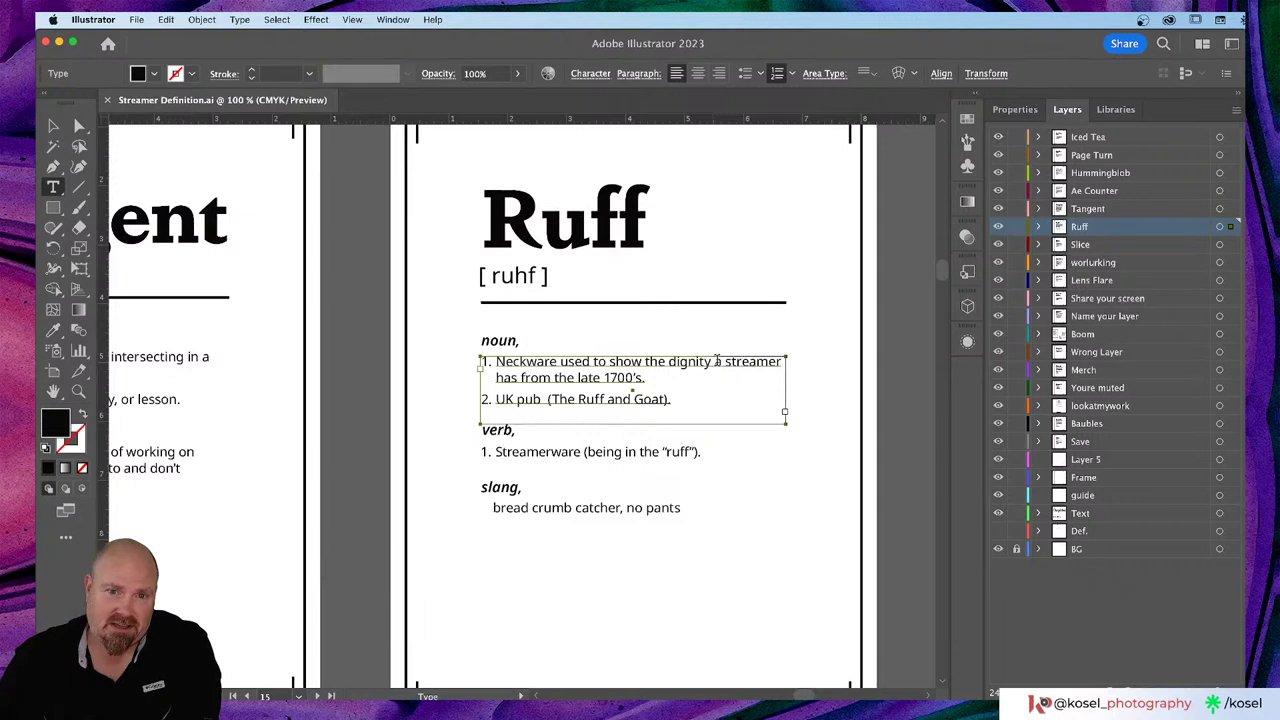
left_click(716, 362)
type("of")
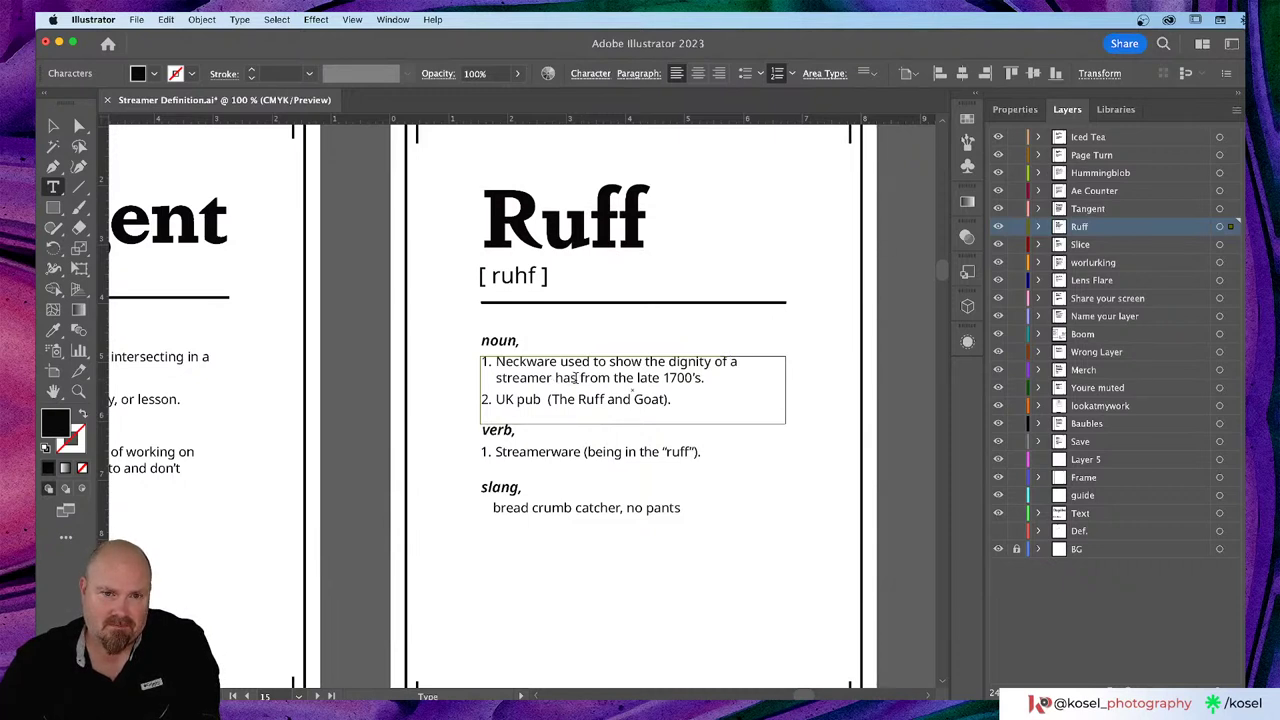
Step: Replace "has" in the Ruff card's first noun definition so it reads "streamer, taken from the late 1700's"
left_click_drag(576, 377, 555, 378)
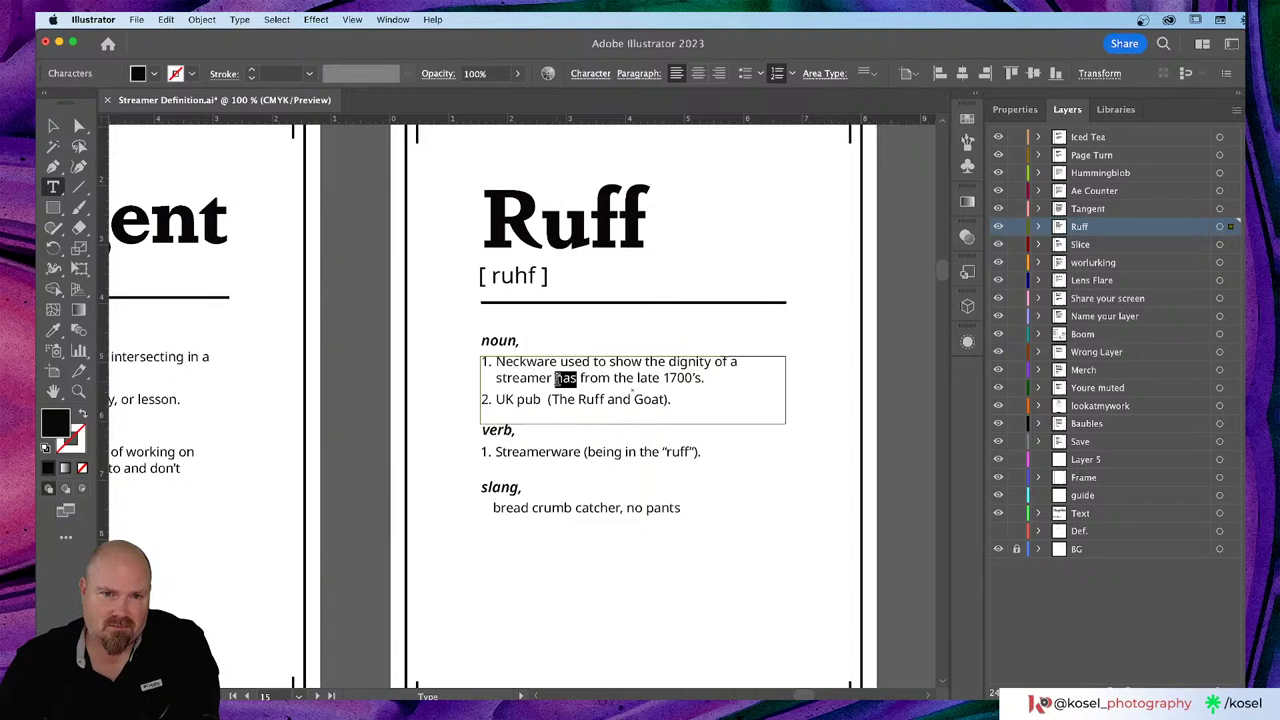
type("ja\\\\")
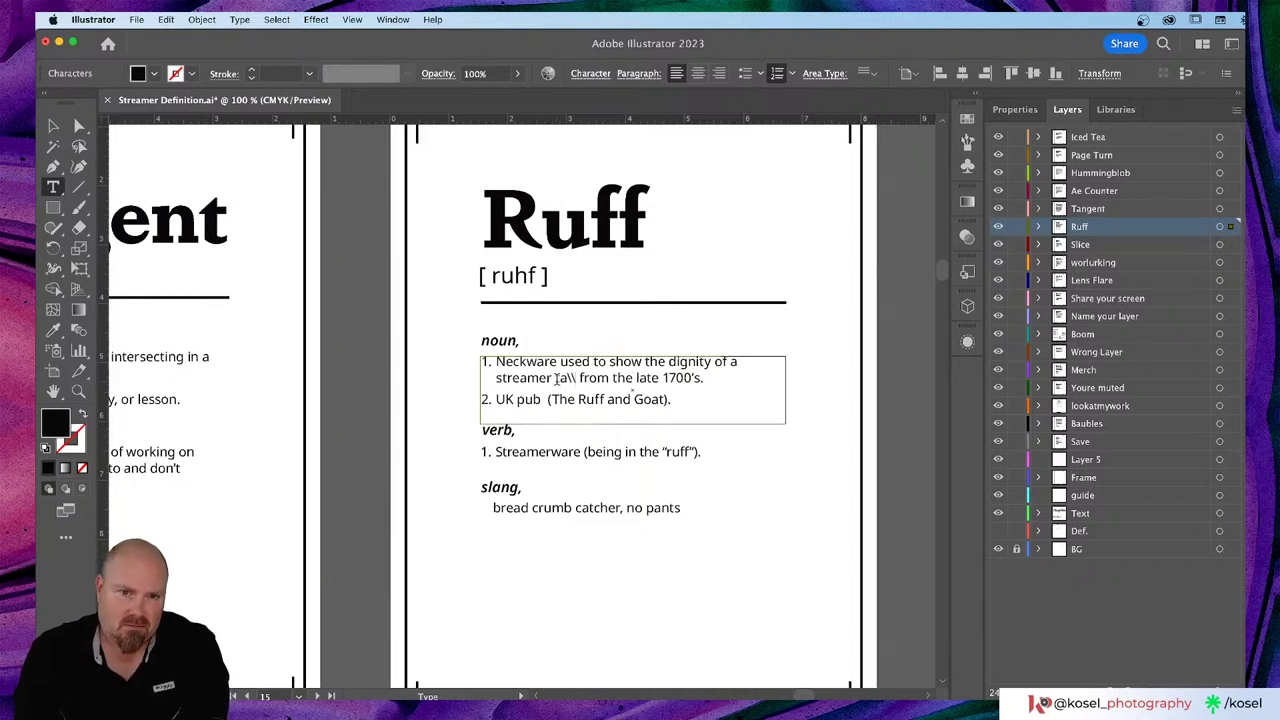
key("BackSpace")
key("BackSpace")
key("BackSpace")
key("BackSpace")
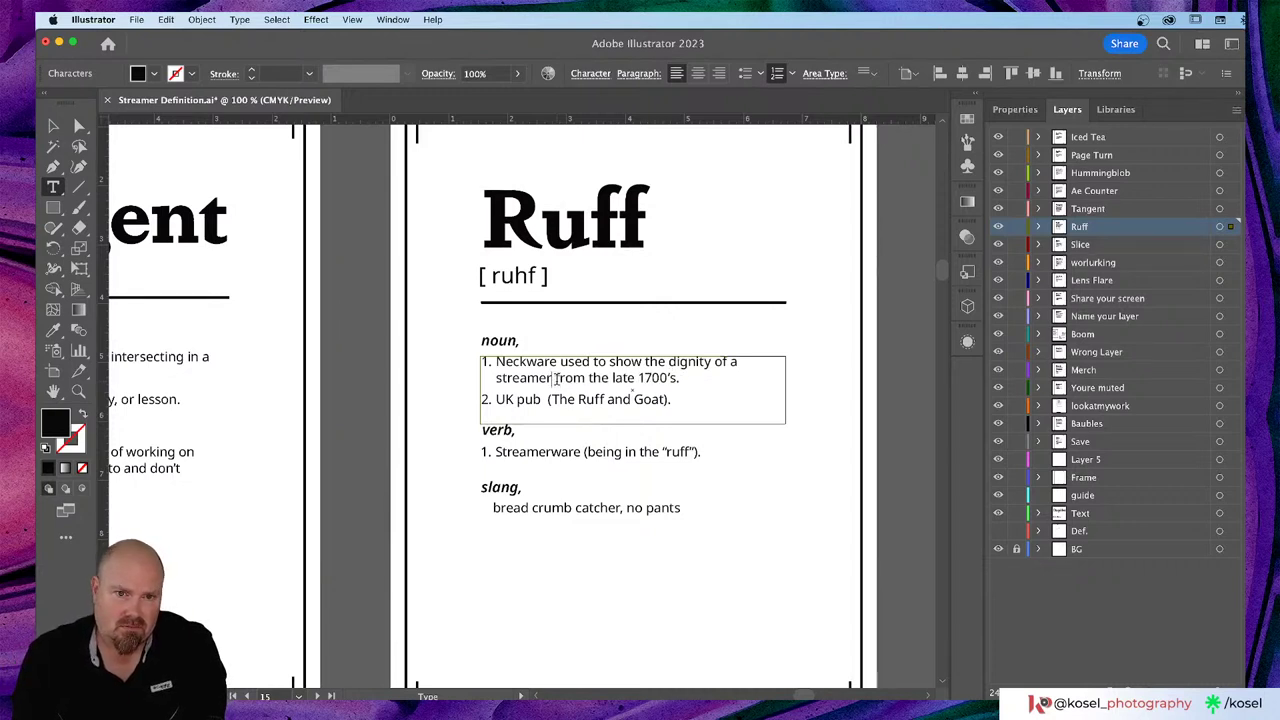
type("taken")
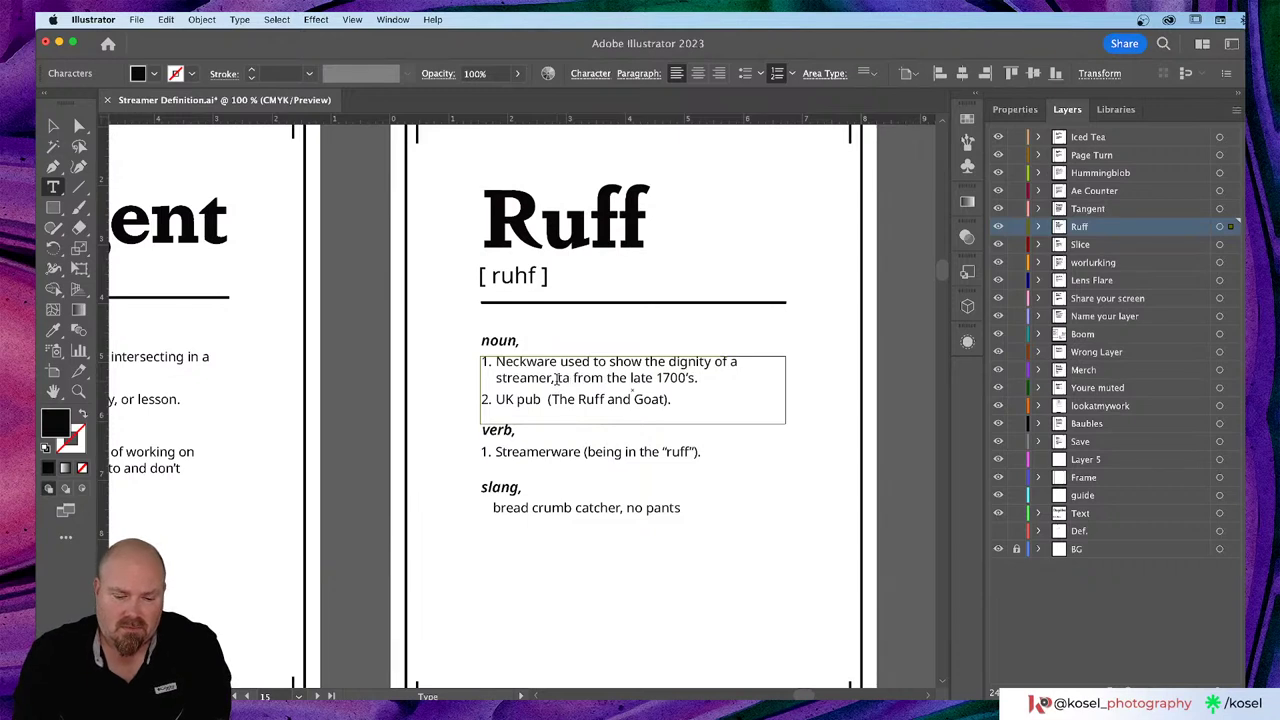
left_click(555, 378)
type(",")
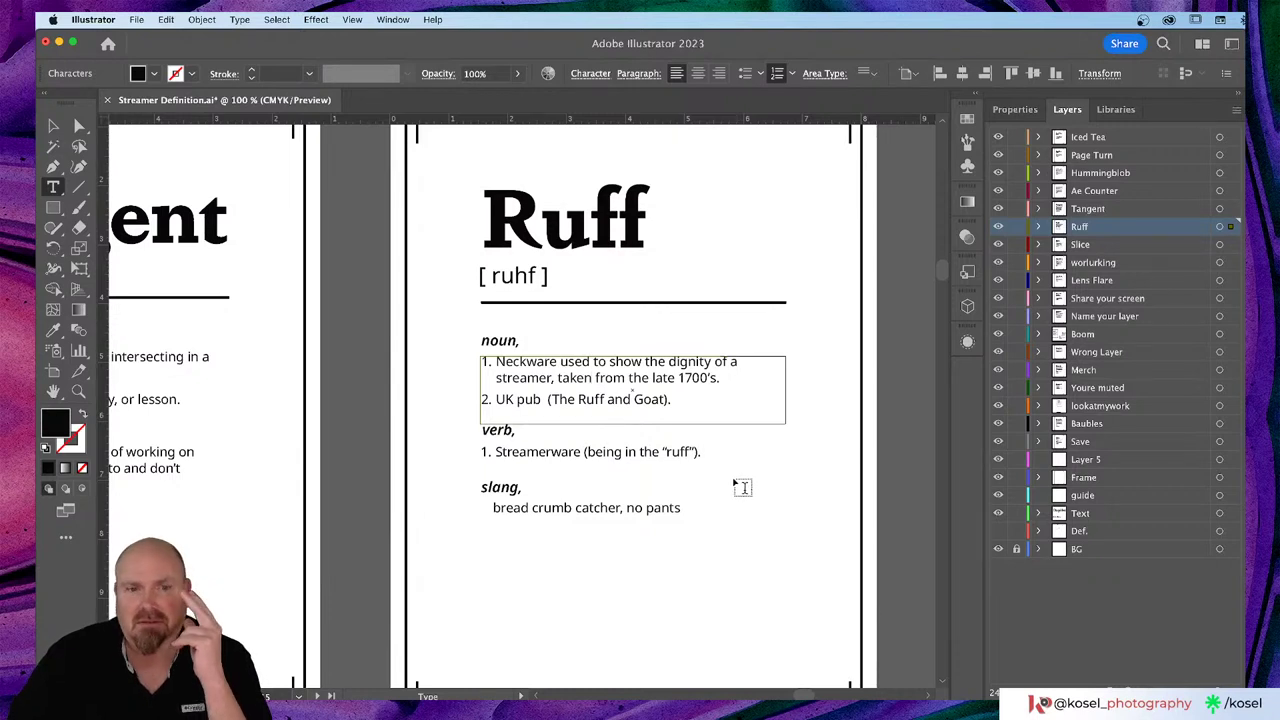
left_click(53, 126)
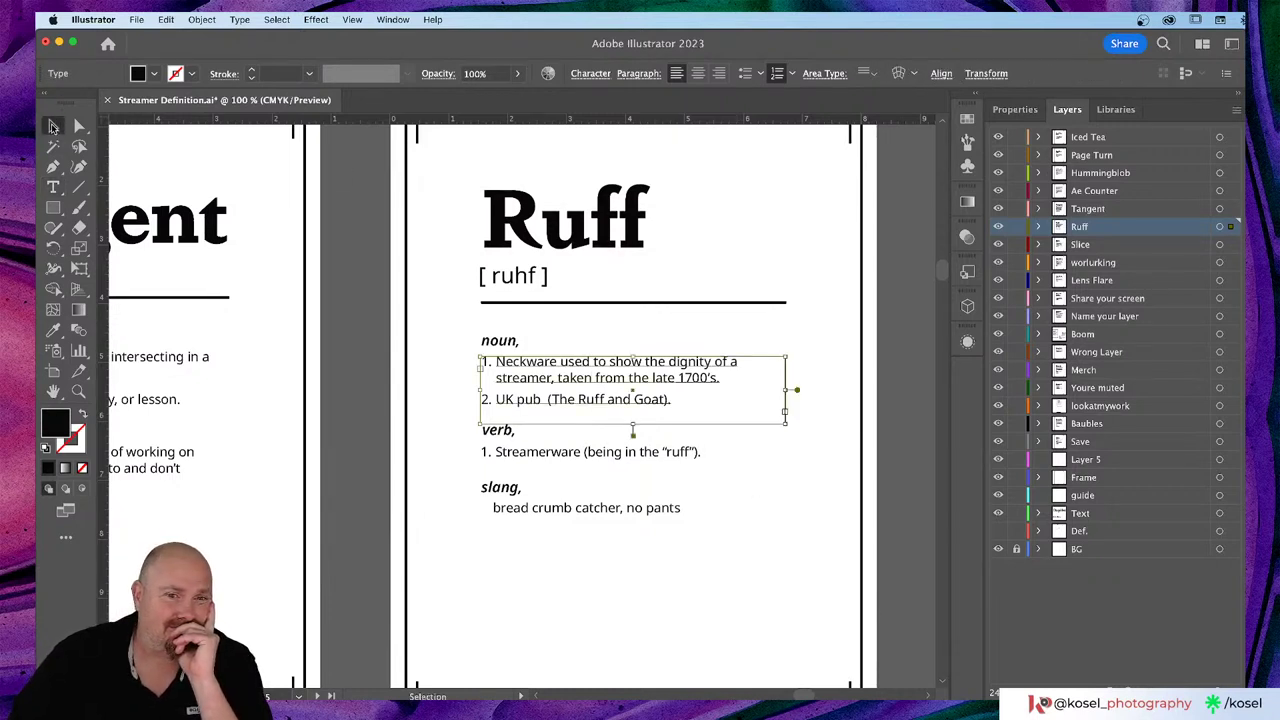
left_click(441, 234)
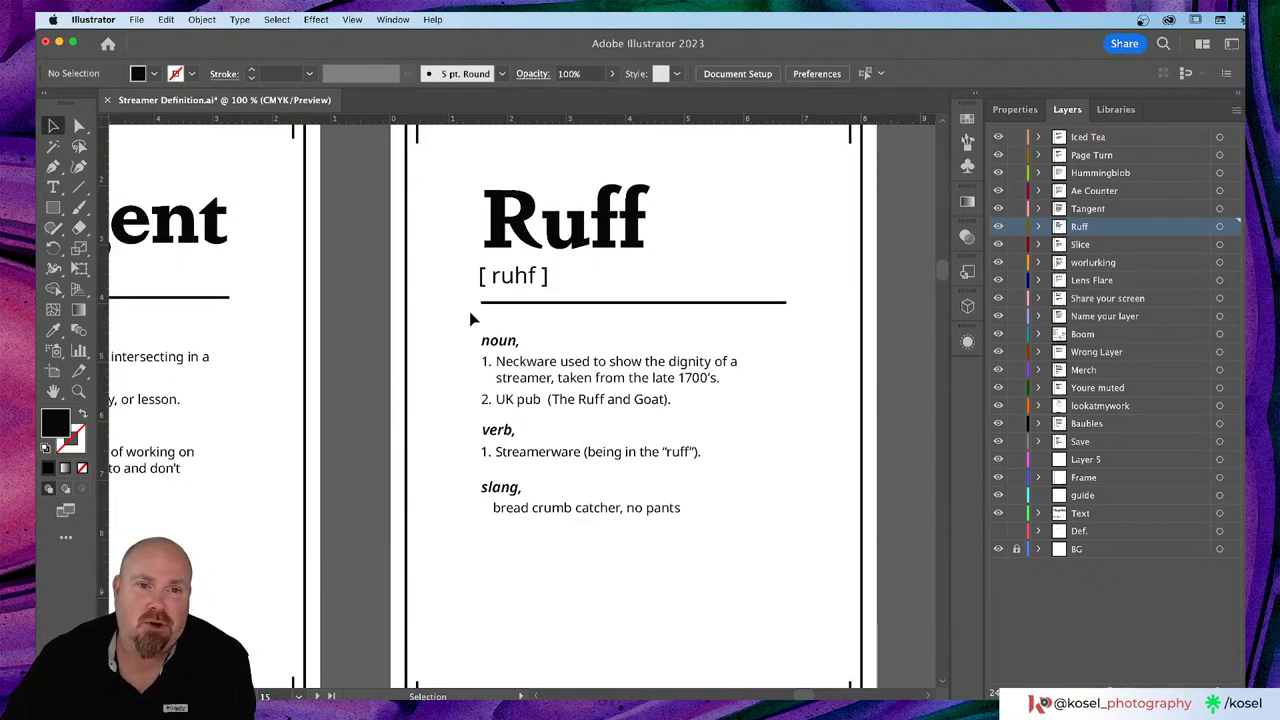
Step: Remove the comma after "items" in the first noun definition on the Tangent card
scroll(472, 318, "left", 10)
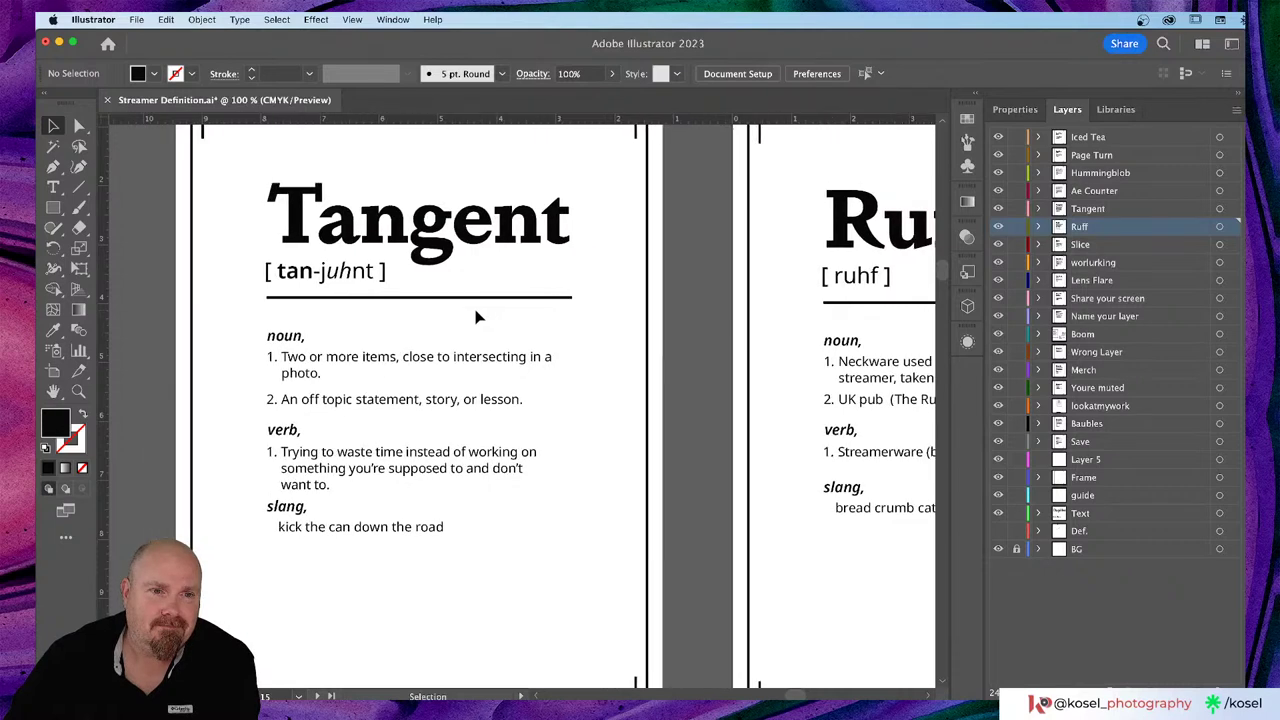
scroll(476, 316, "left", 6)
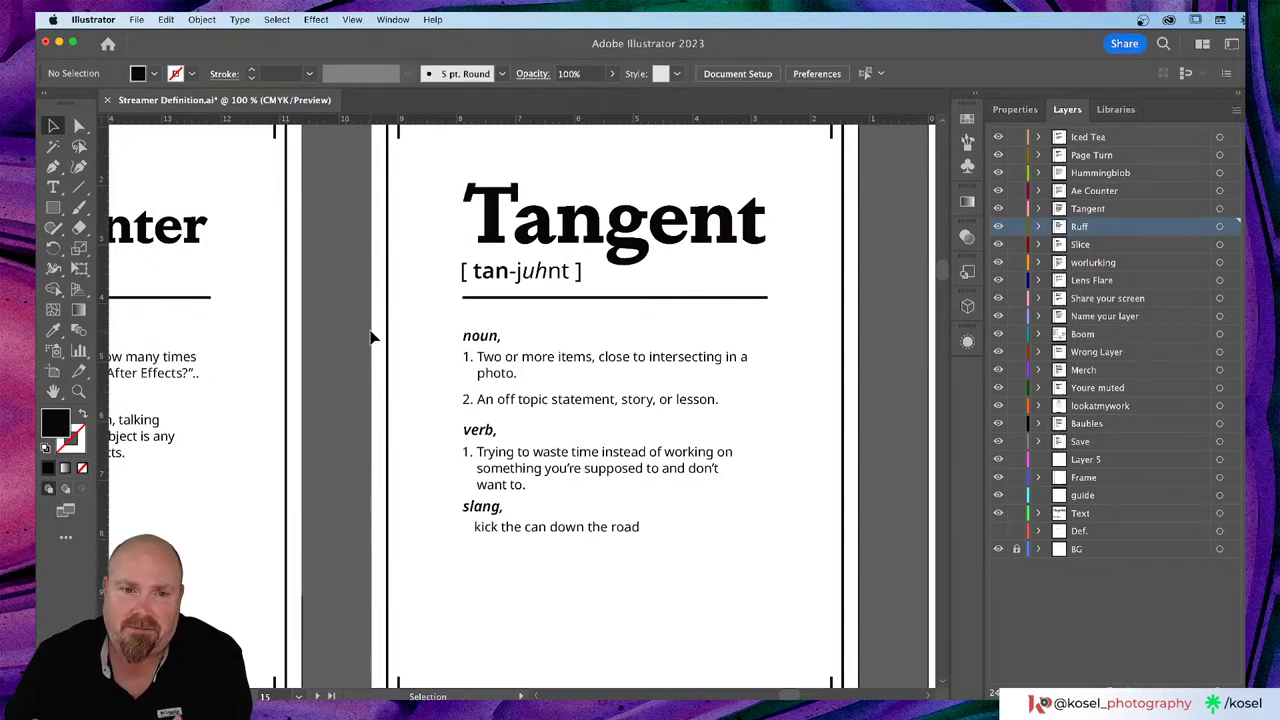
left_click(596, 367)
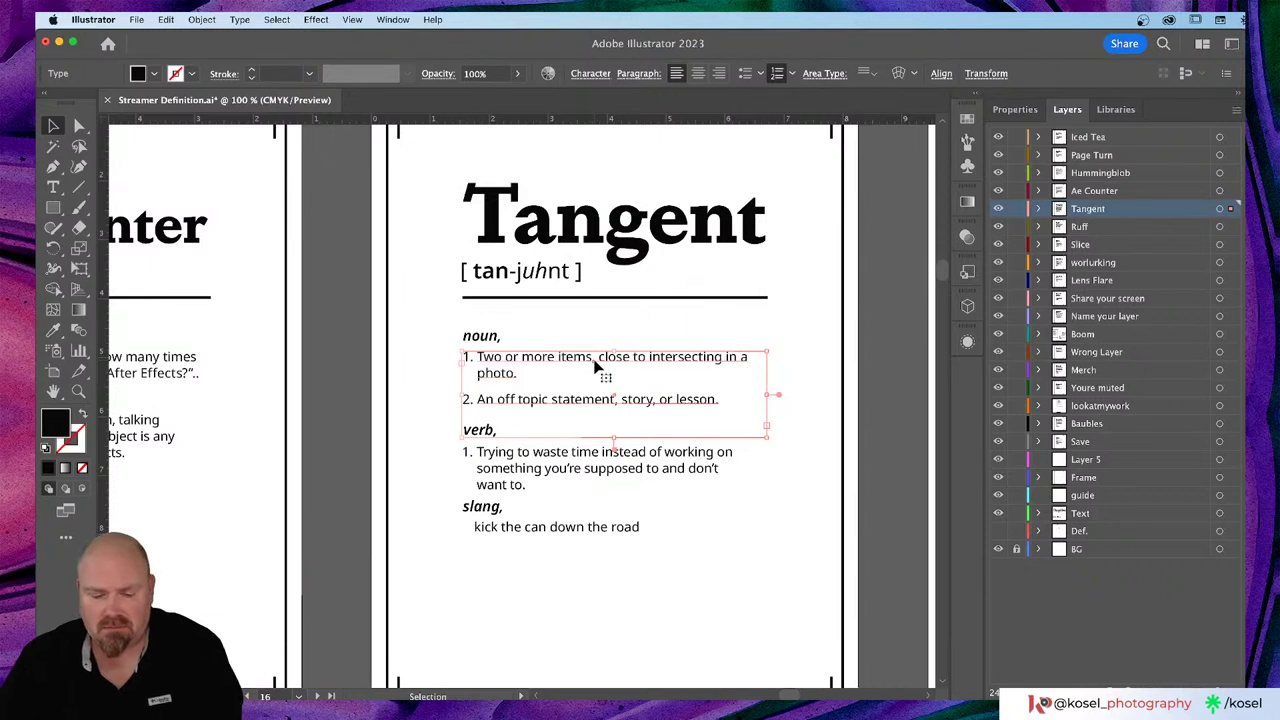
double_click(597, 357)
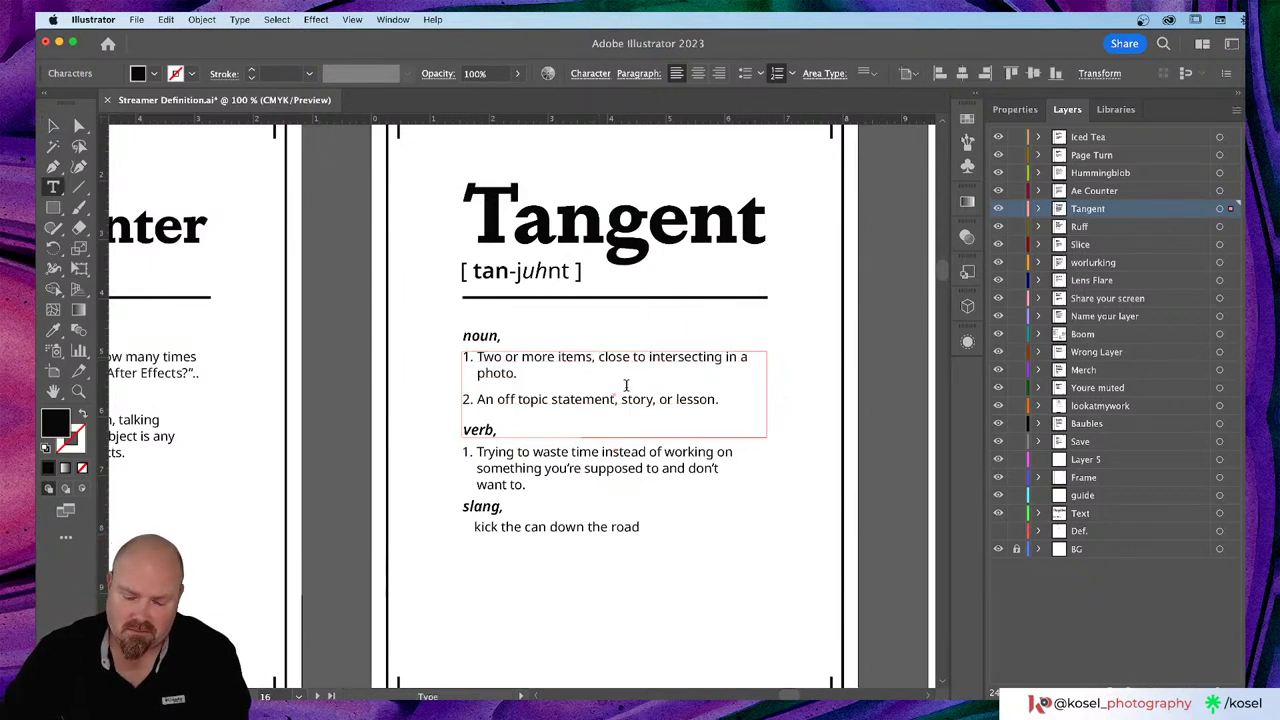
key("BackSpace")
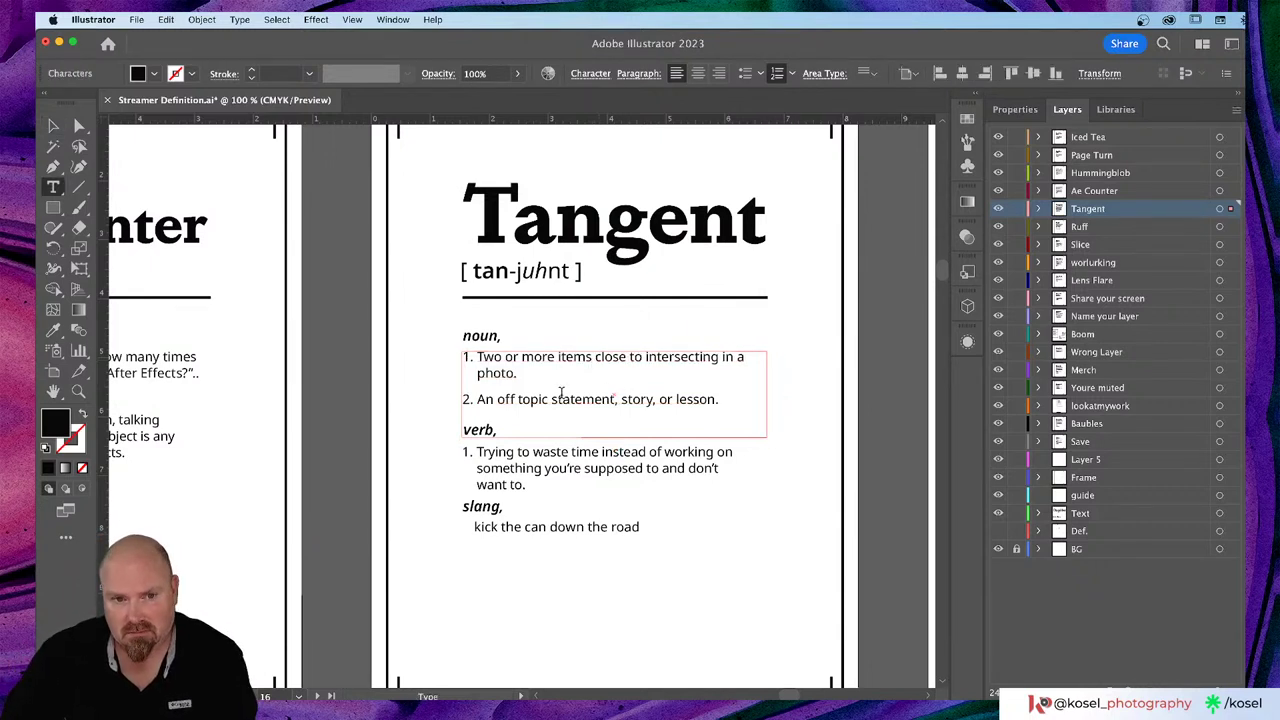
left_click(50, 125)
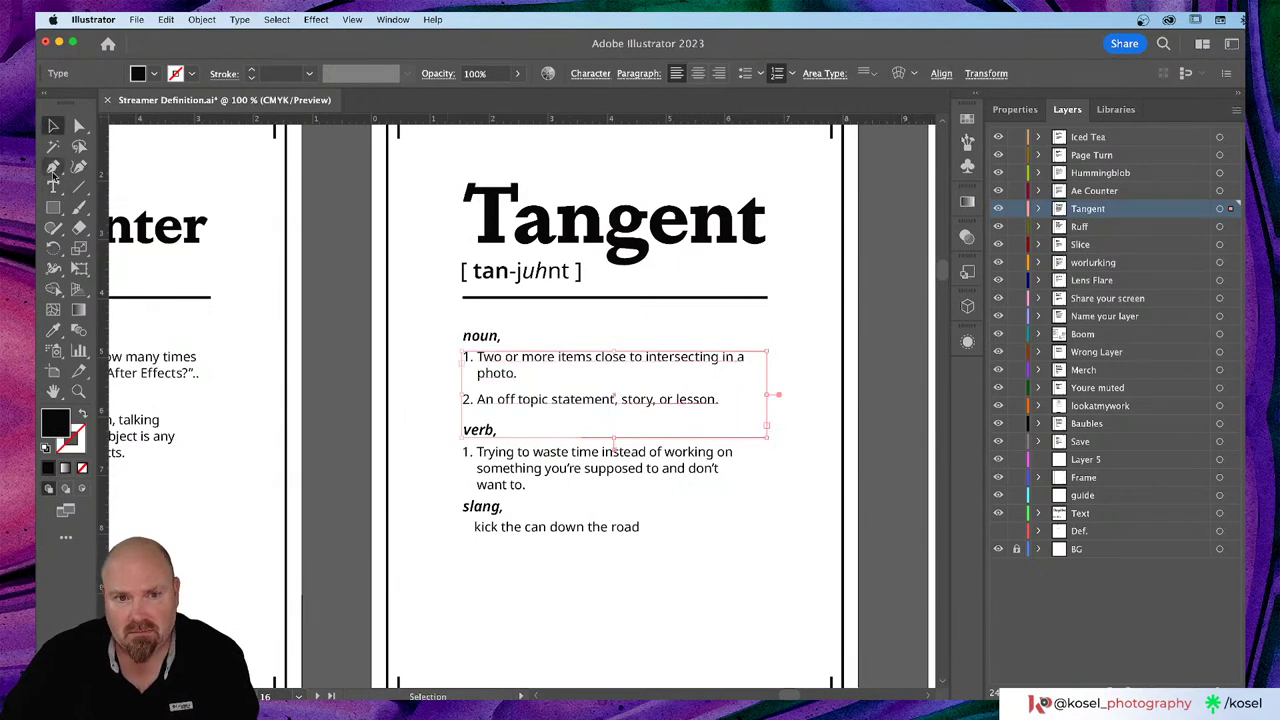
left_click(326, 462)
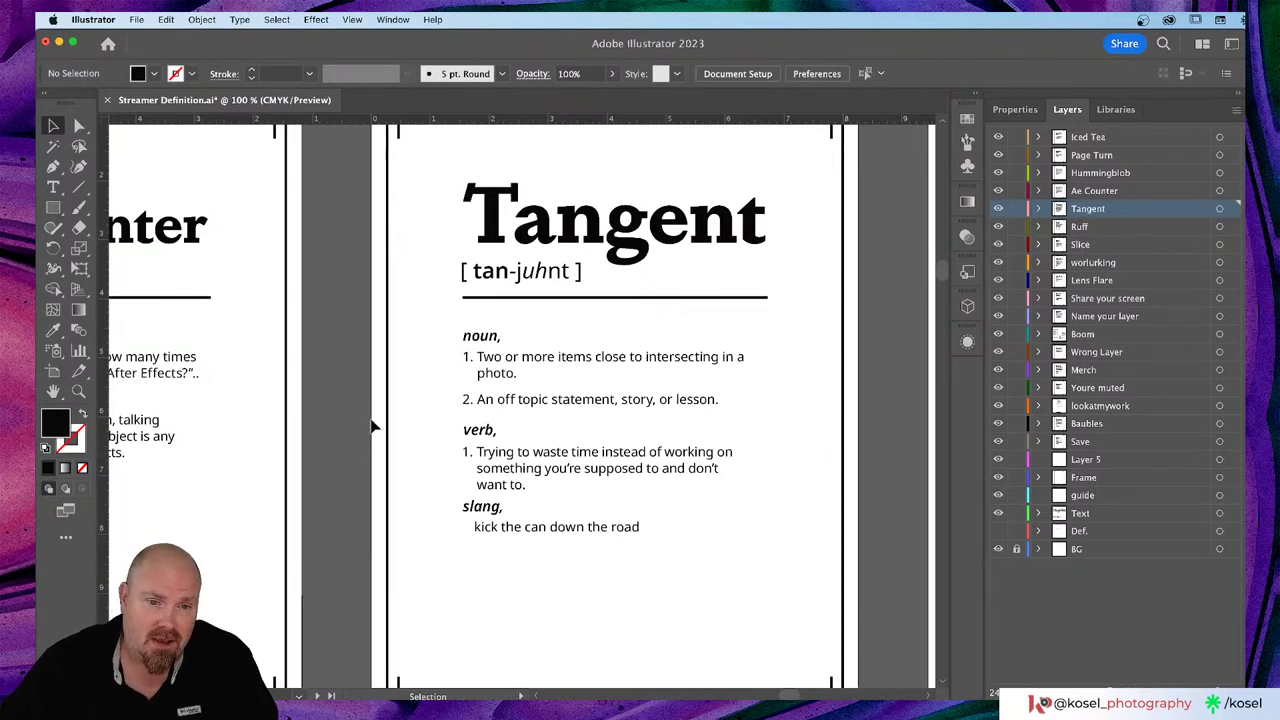
Step: Read the definitions on the Ae Counter, Hummingblob and Page Turn cards
scroll(374, 425, "left", 5)
scroll(374, 425, "left", 12)
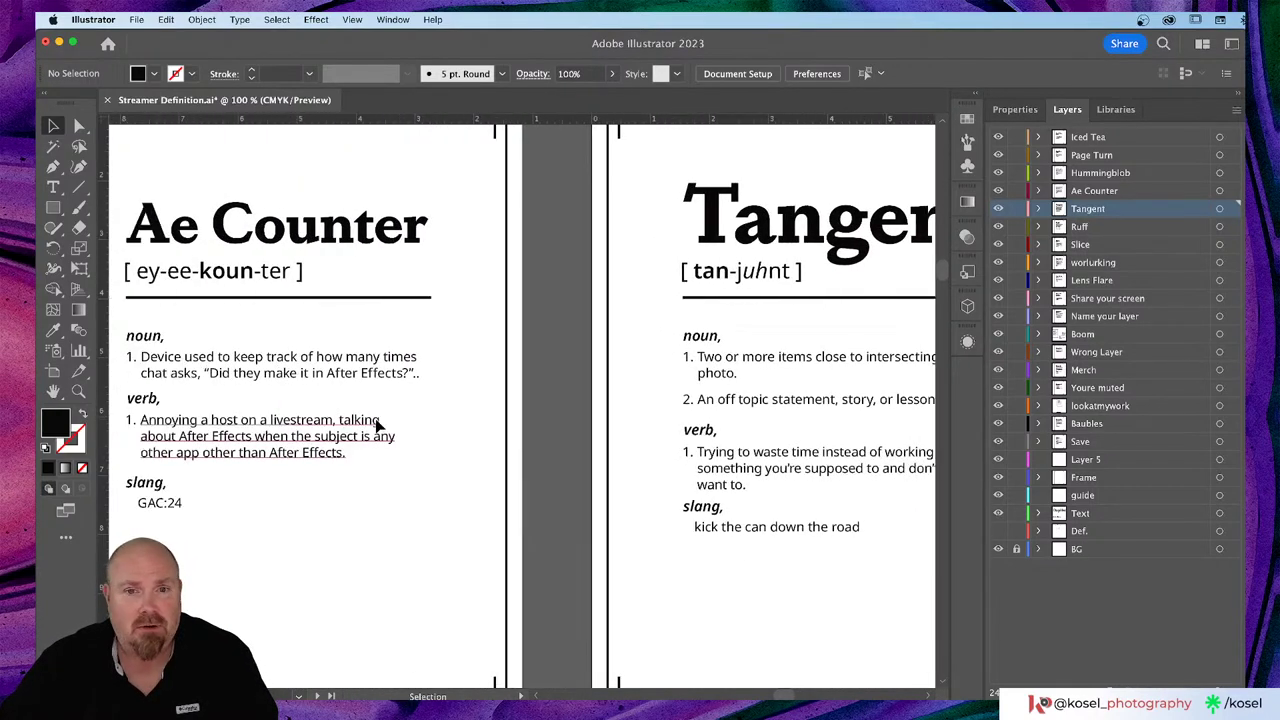
scroll(378, 425, "left", 6)
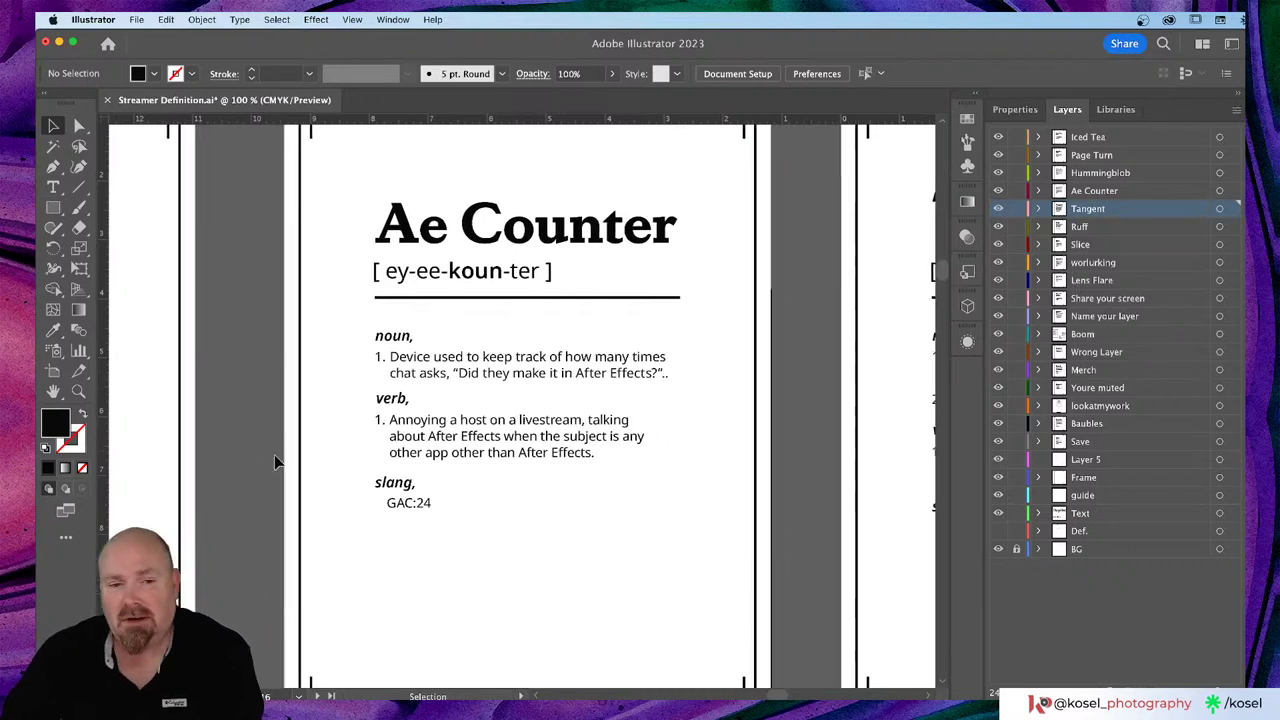
scroll(274, 460, "left", 3)
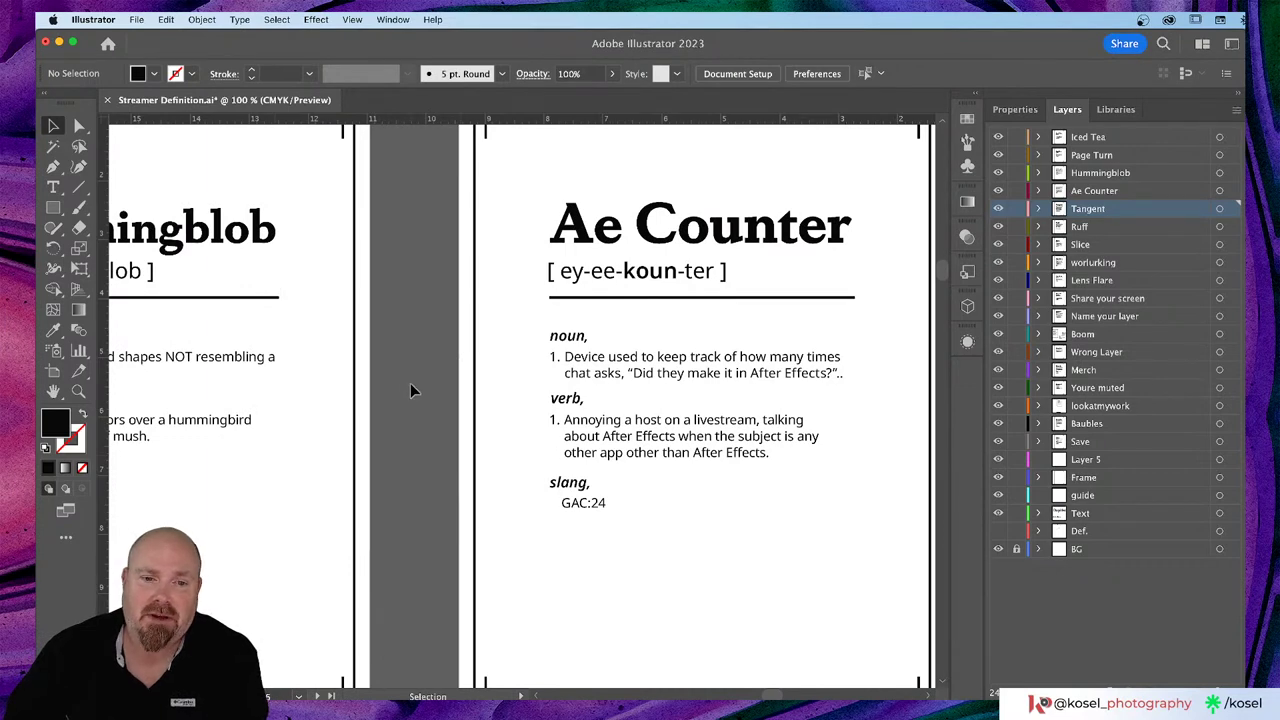
scroll(411, 384, "left", 5)
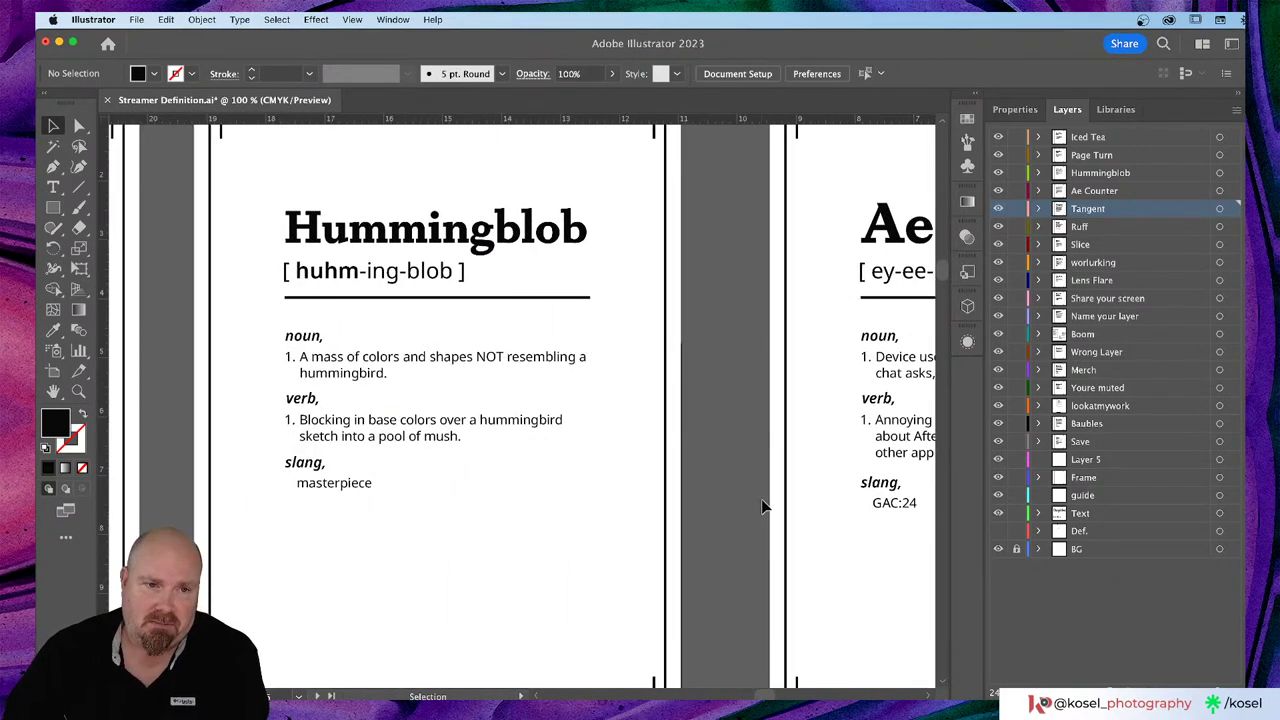
scroll(763, 506, "left", 2)
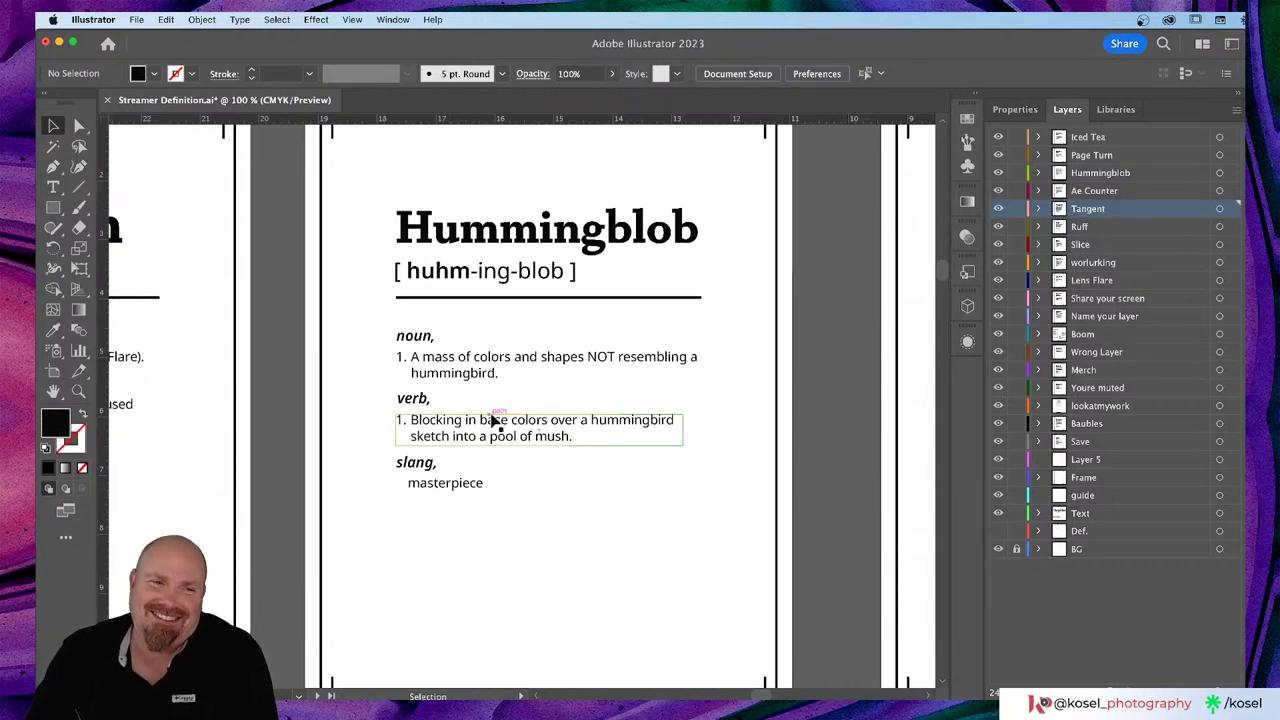
scroll(495, 420, "left", 5)
scroll(495, 420, "left", 3)
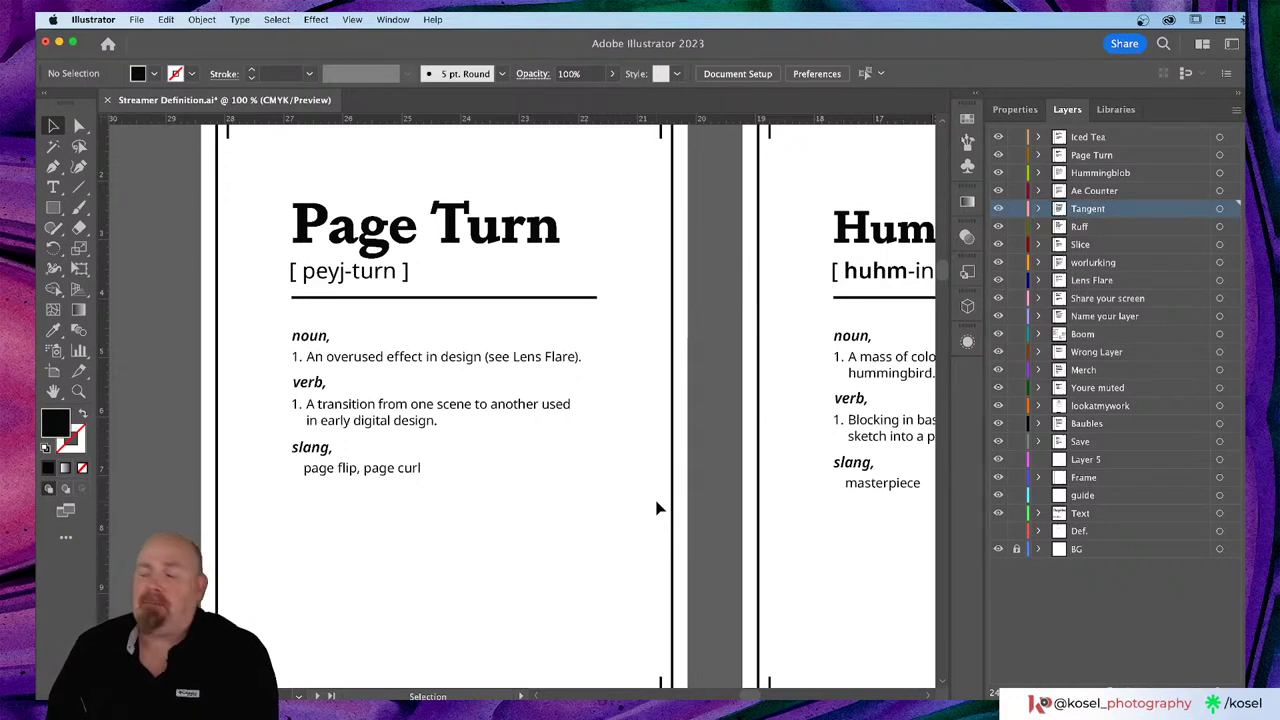
Step: Save the document and look over all rows of definition cards in an overview
key("a")
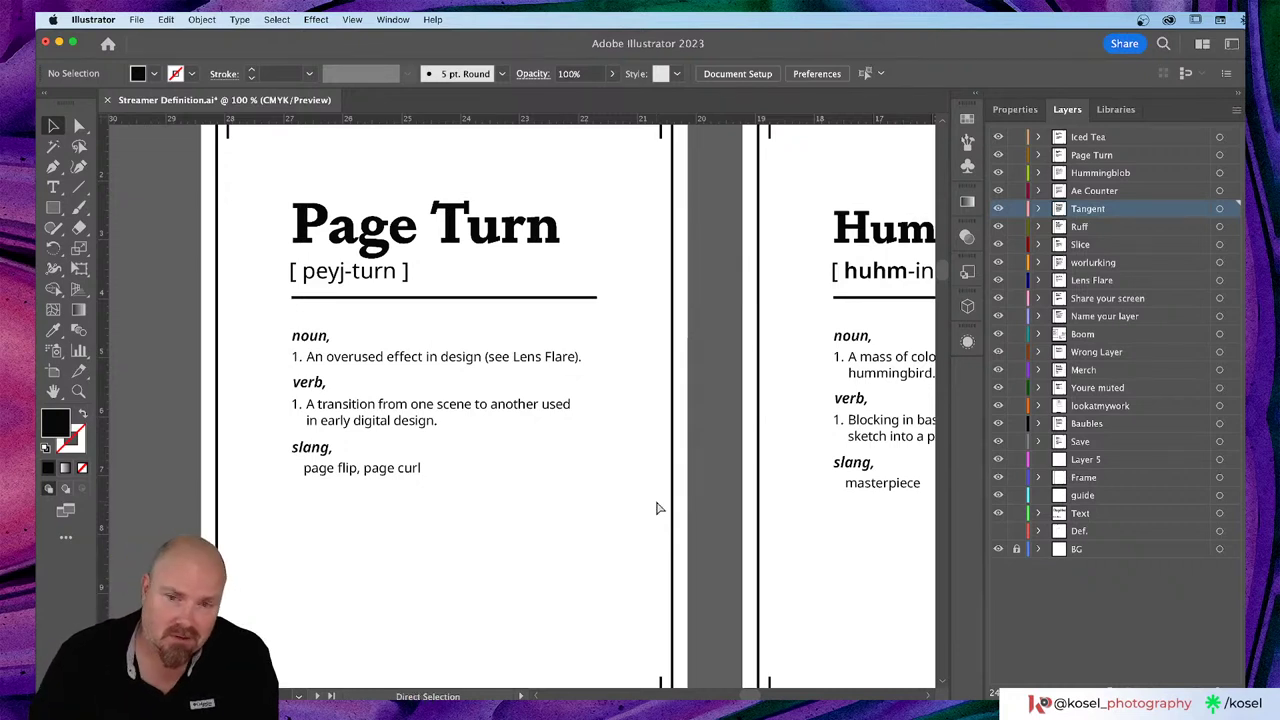
key("super+minus")
key("super+minus")
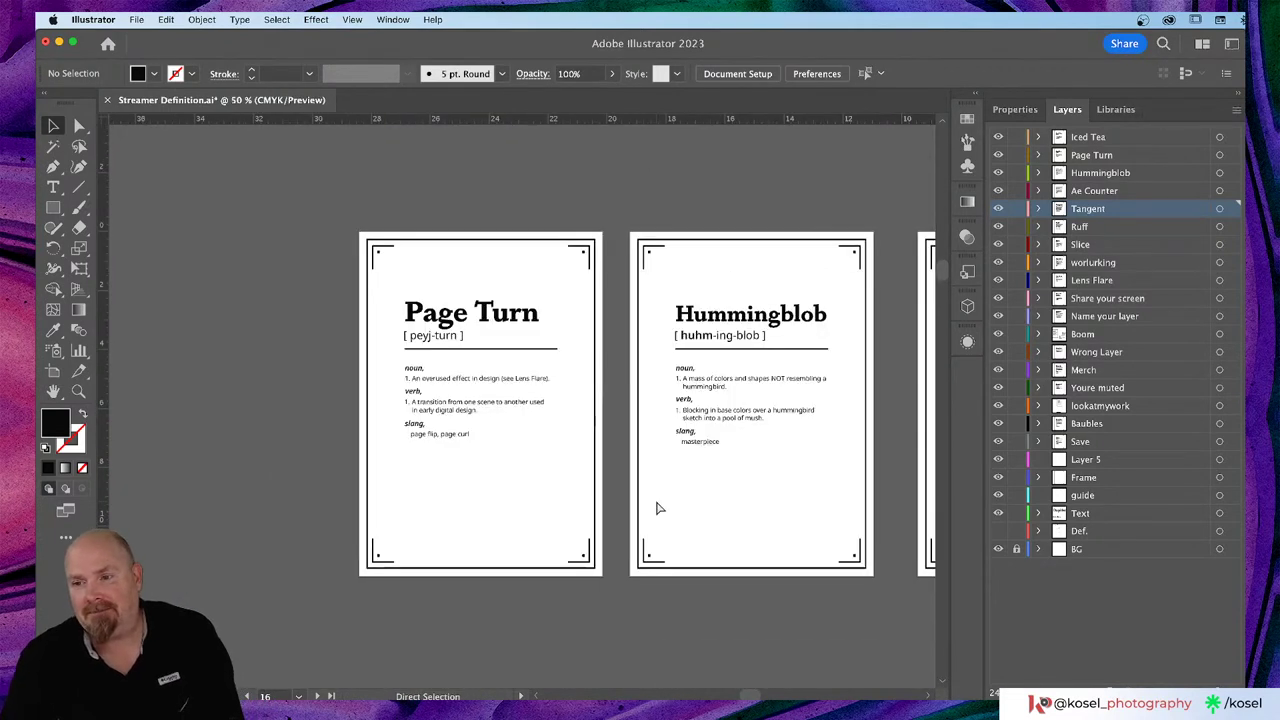
key("v")
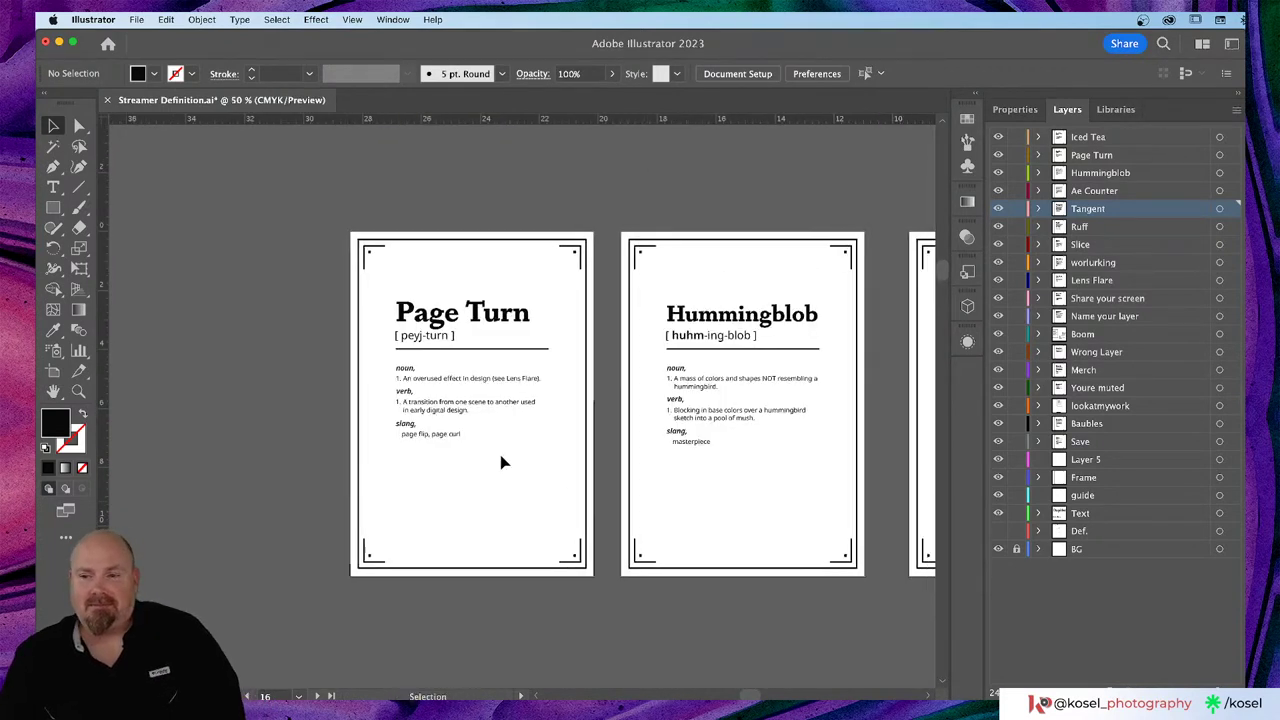
scroll(502, 458, "right", 3)
scroll(502, 460, "right", 2)
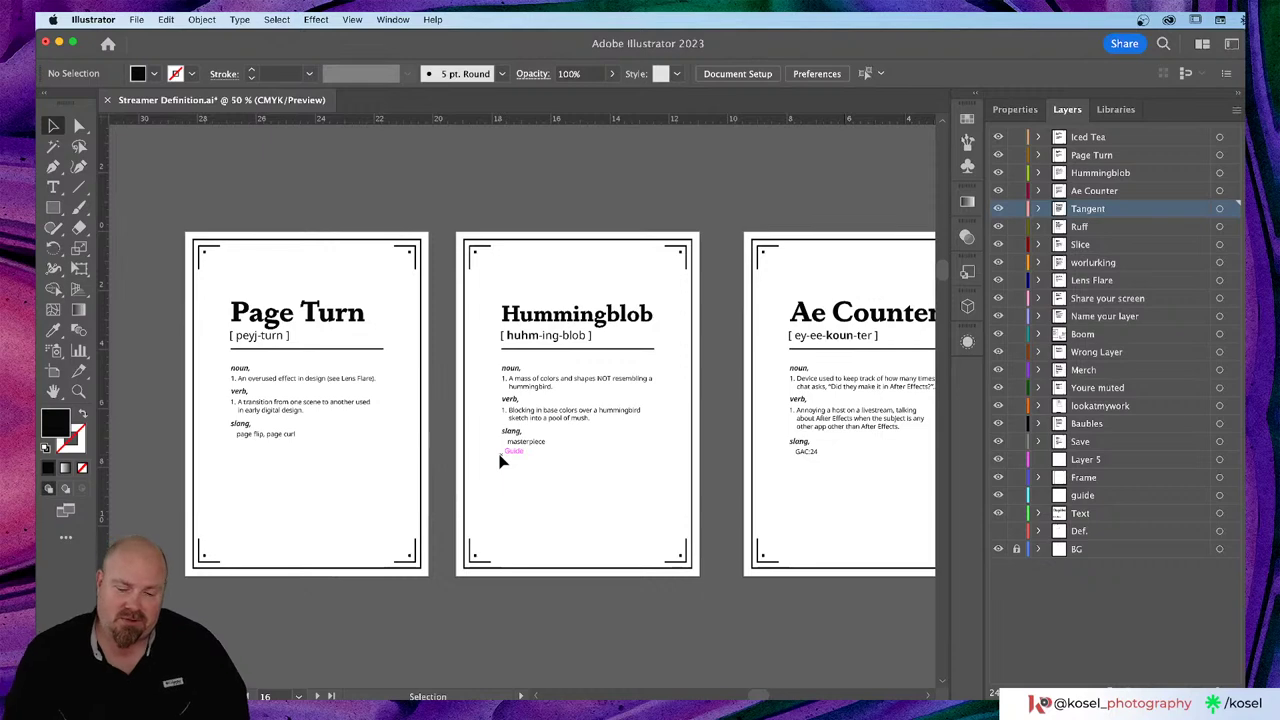
key("a")
key("super+minus")
key("super+minus")
key("v")
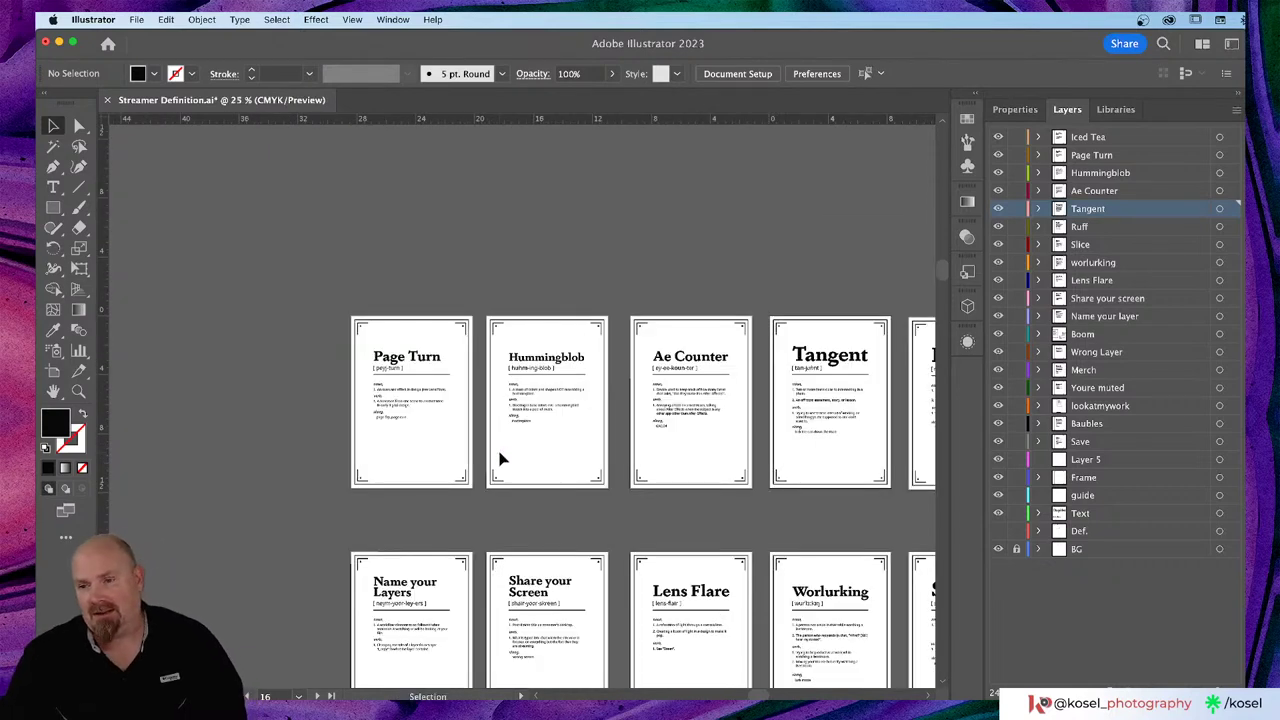
scroll(503, 455, "down", 3)
scroll(503, 455, "right", 3)
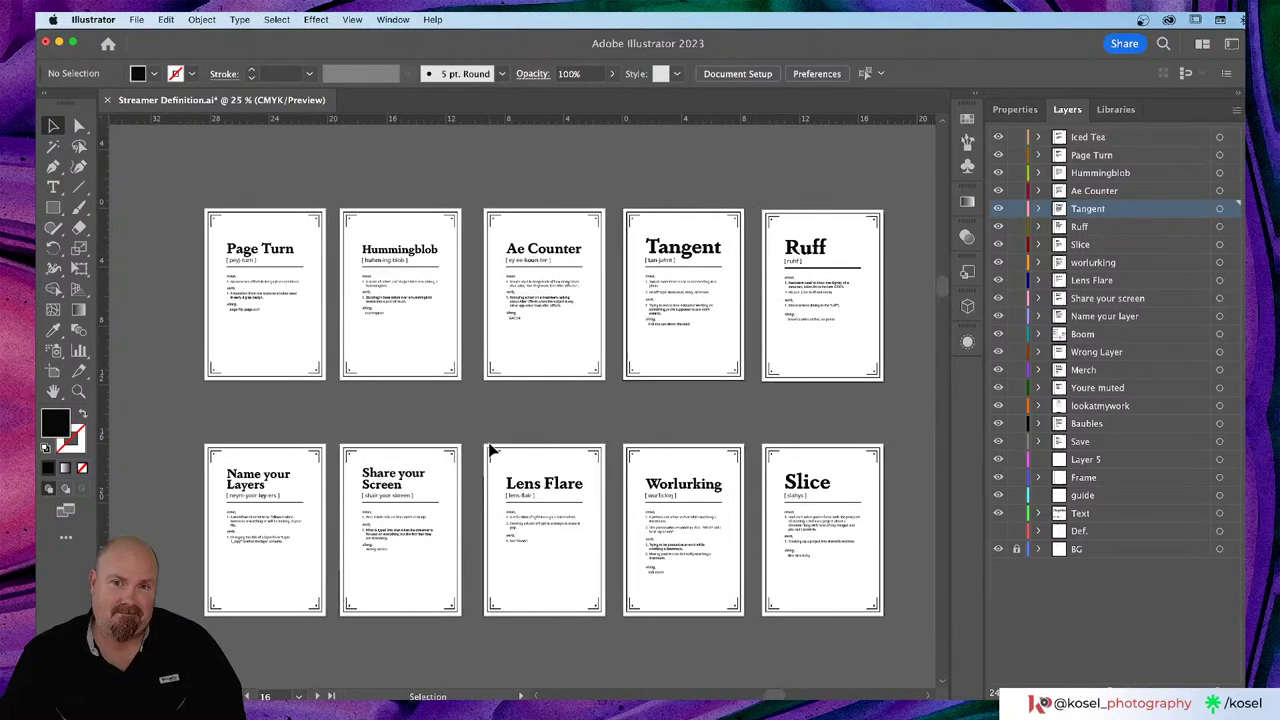
key("a")
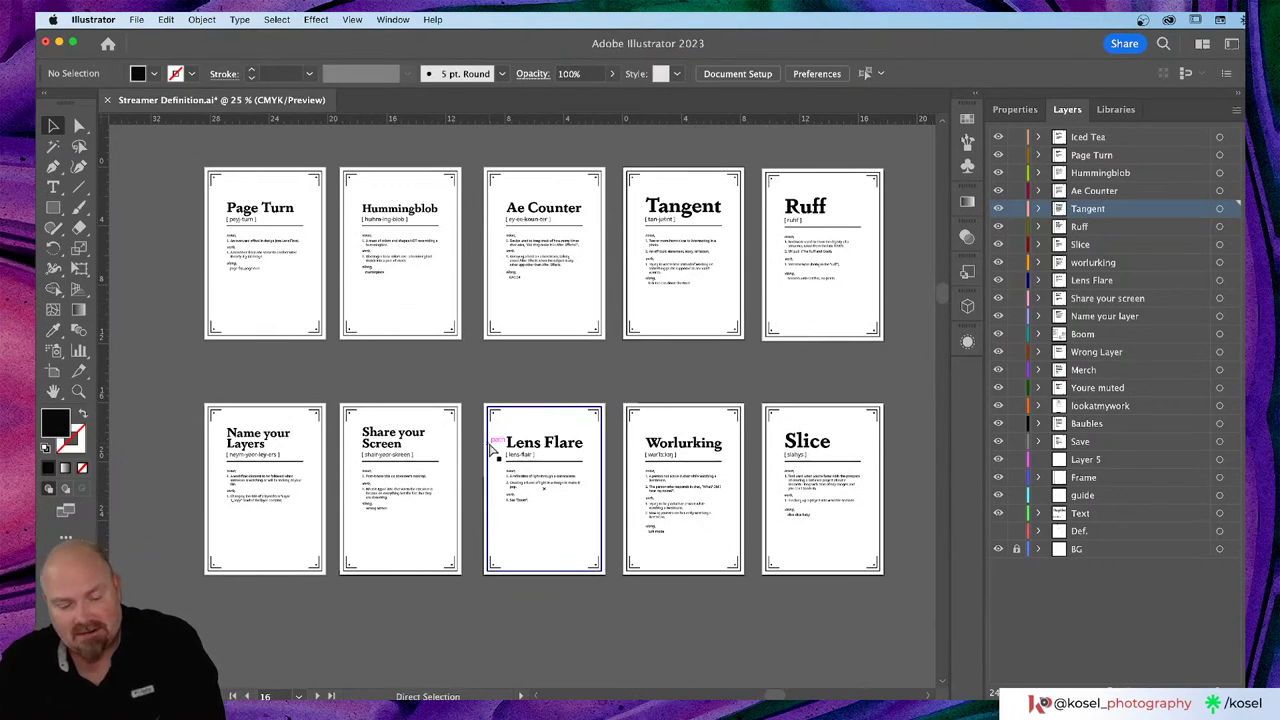
key("super+s")
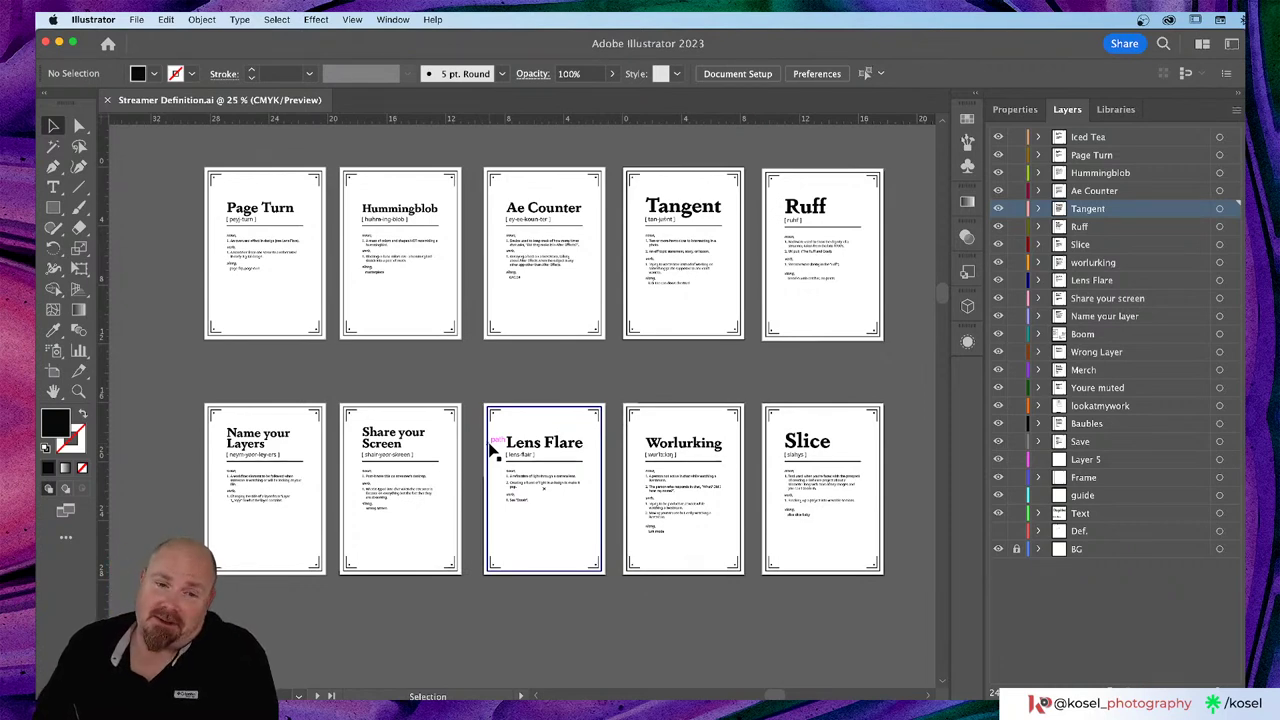
scroll(492, 450, "down", 5)
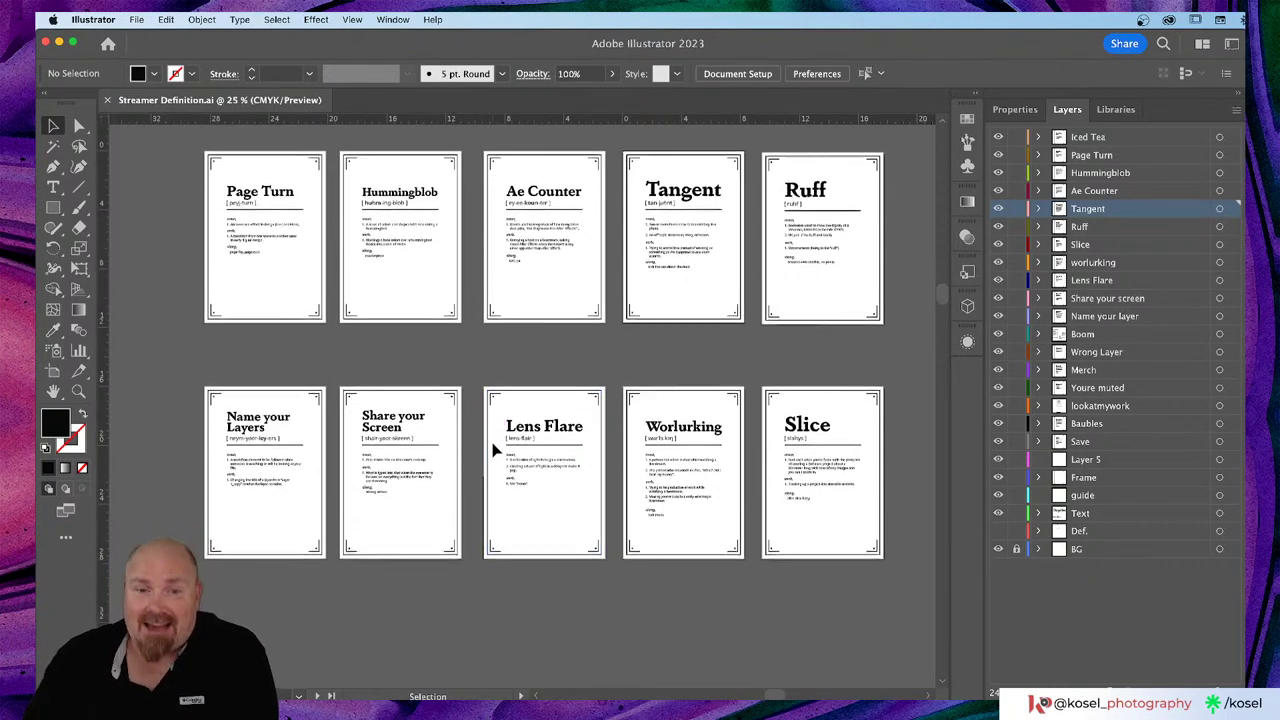
scroll(492, 450, "down", 8)
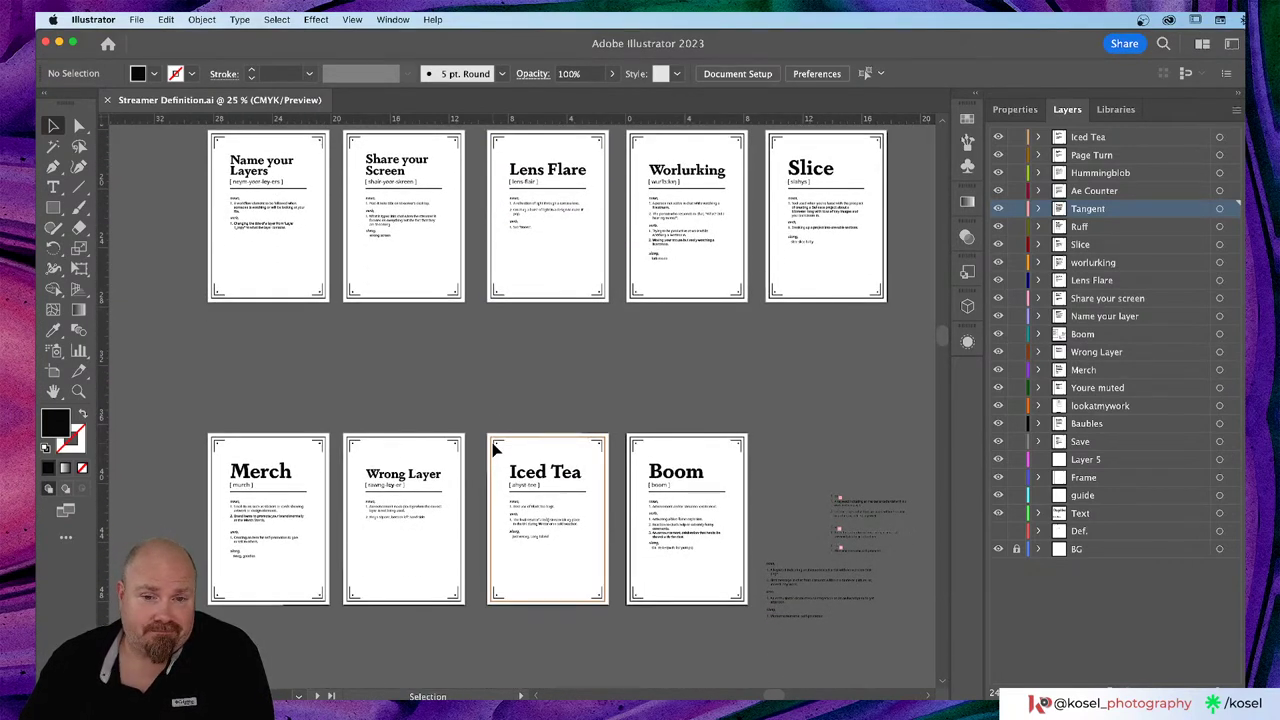
Step: Look over the rows of definition cards from Page Turn down to You're muted at a wider overview
scroll(492, 450, "up", 9)
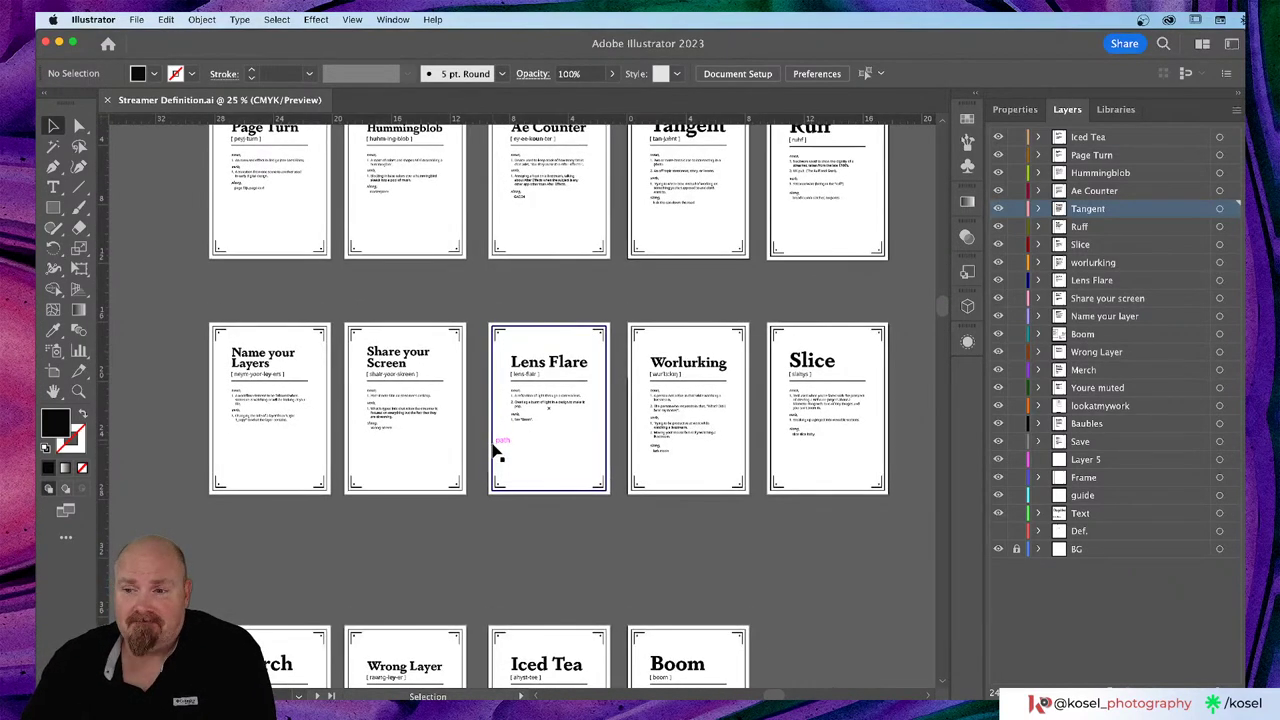
key("super+minus")
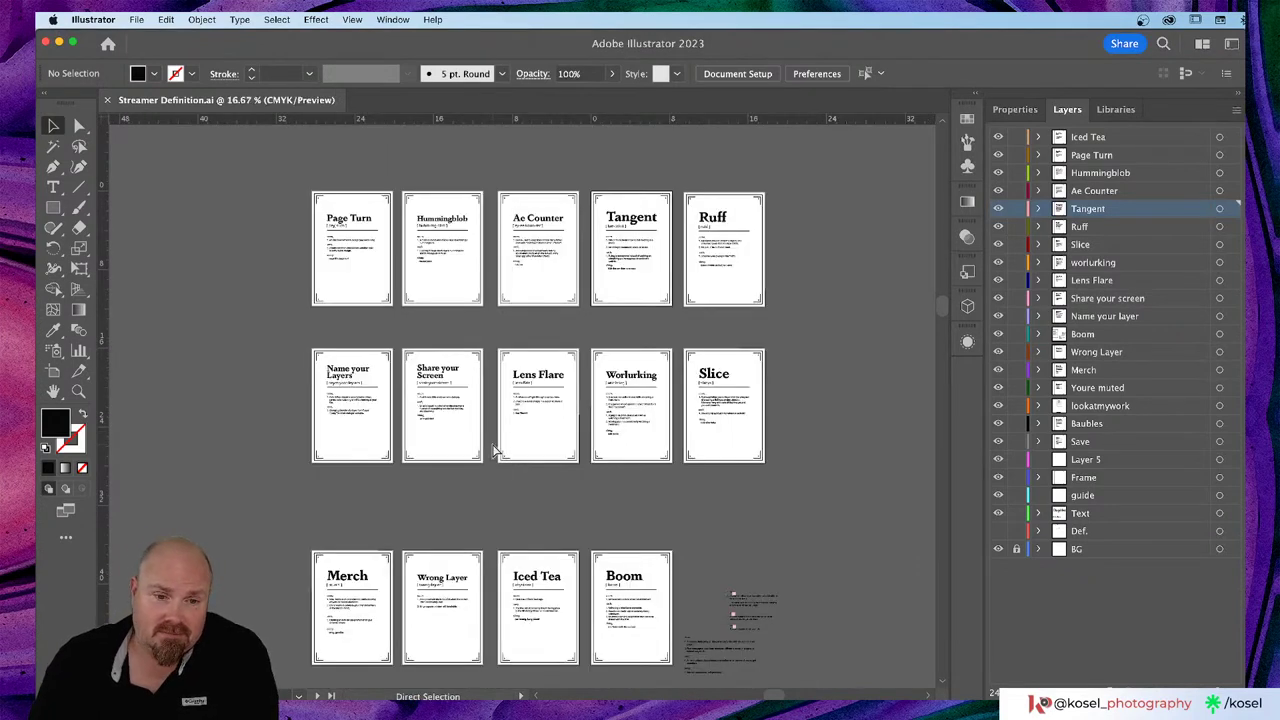
scroll(503, 445, "down", 10)
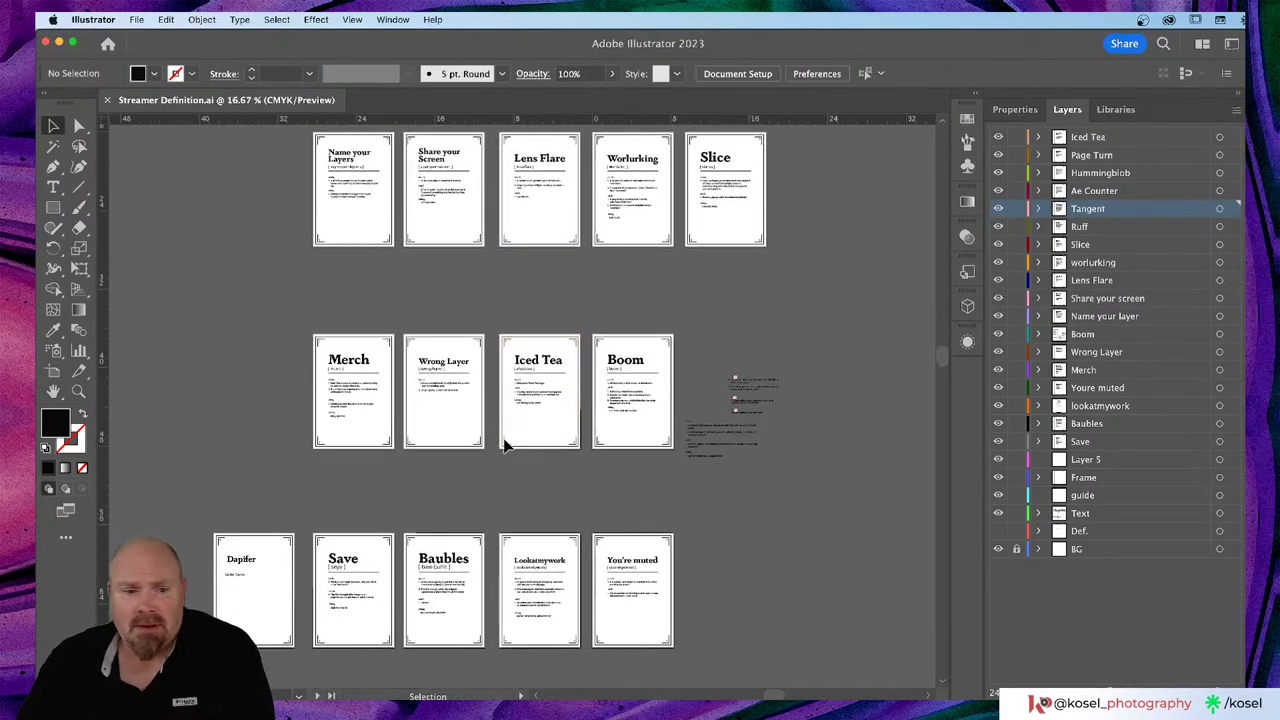
scroll(505, 445, "down", 3)
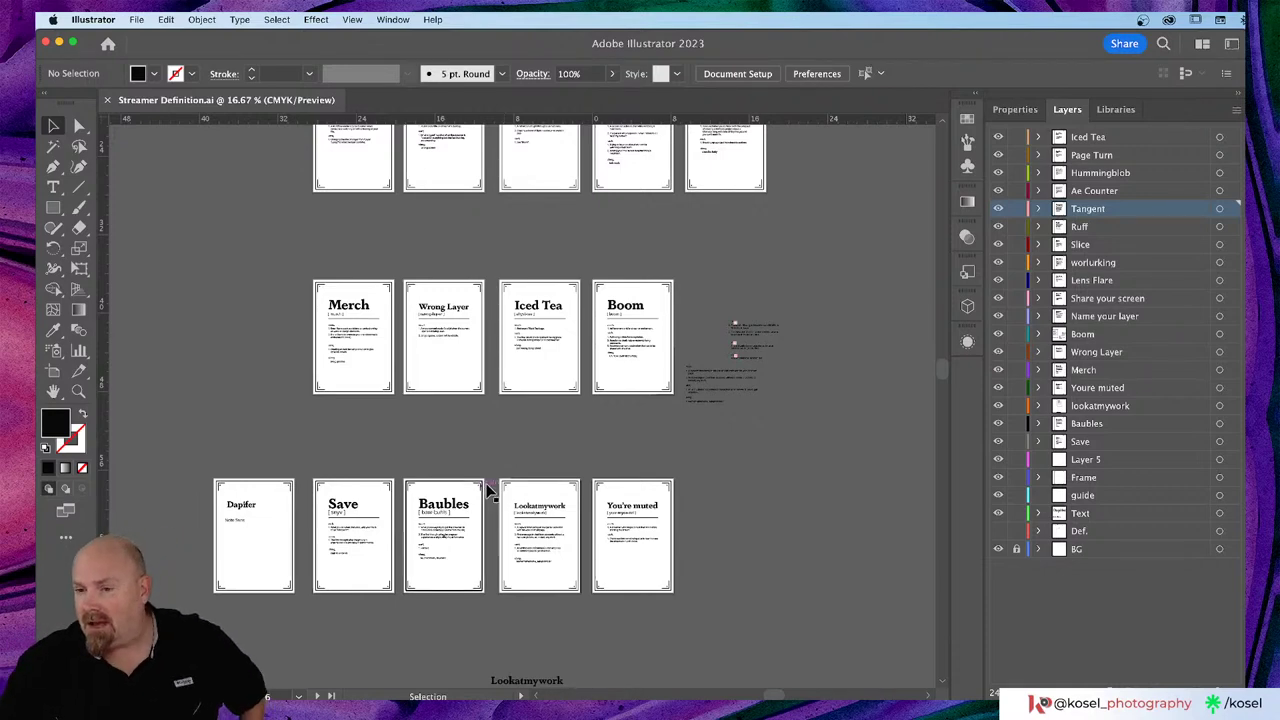
scroll(505, 460, "up", 5)
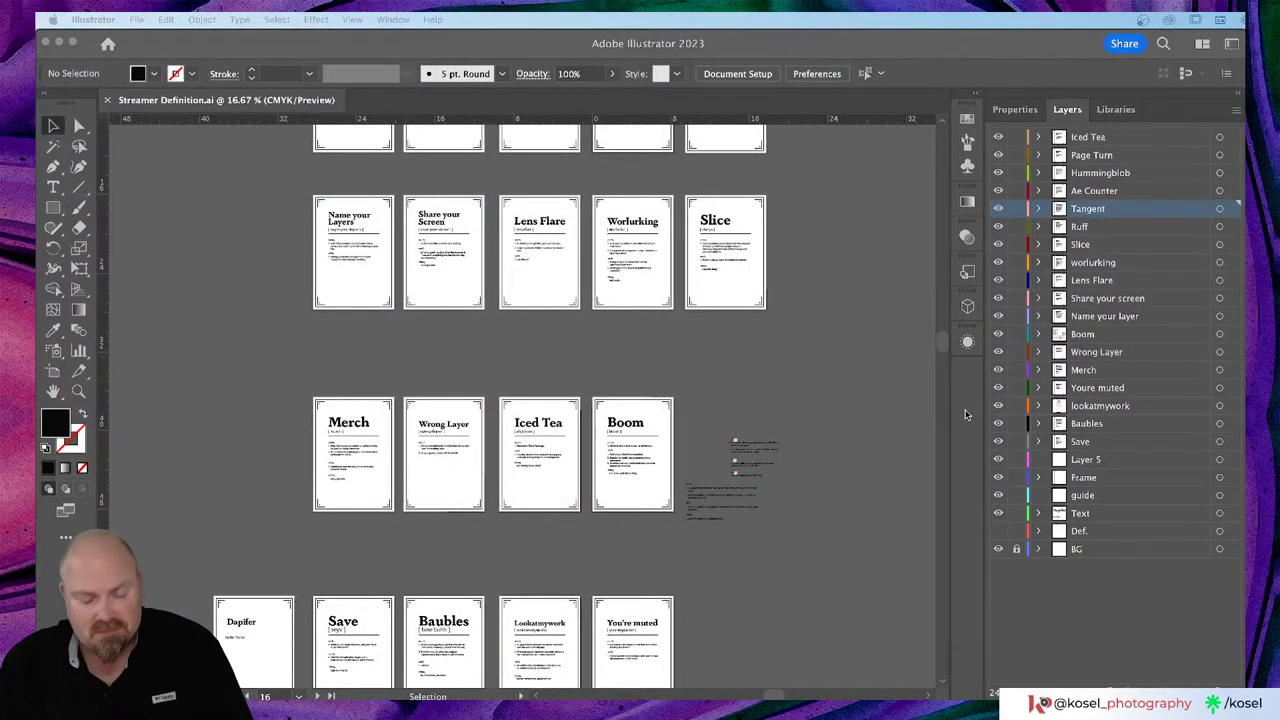
Step: Switch to Discord in Chrome and open the stream-chat channel of the streamer's own server
key("super+Tab")
key("super+Tab")
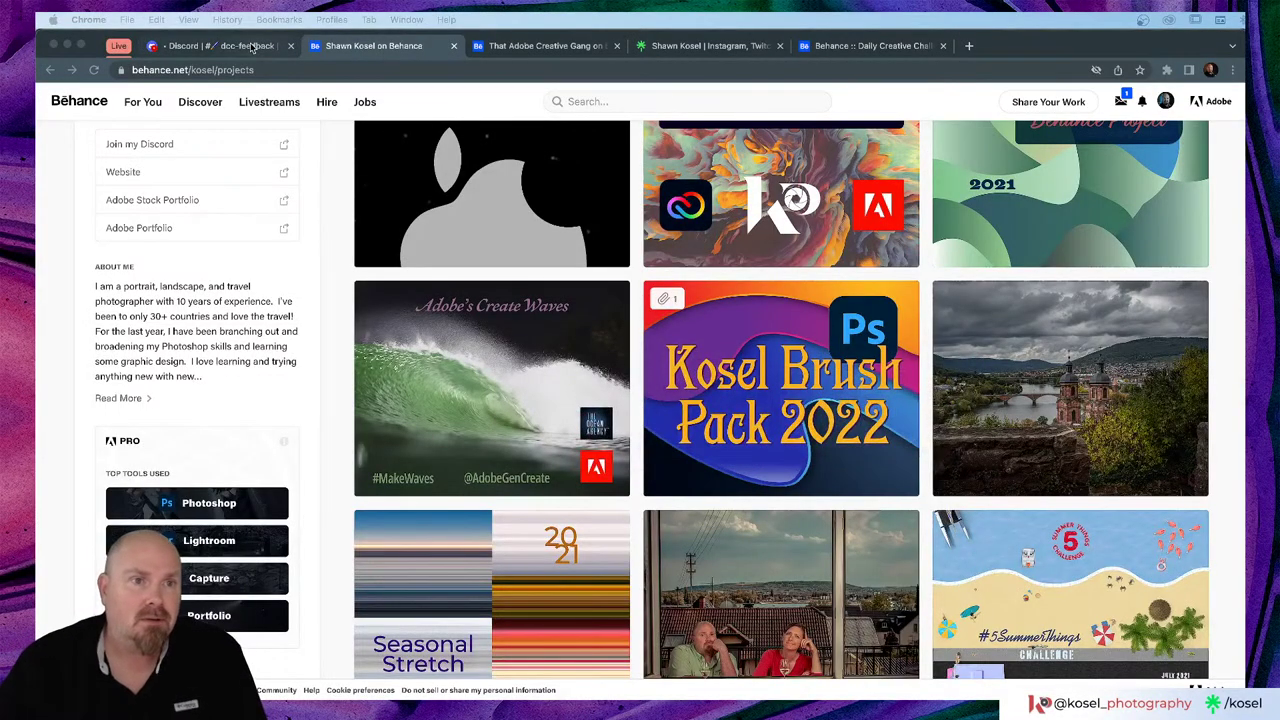
left_click(245, 47)
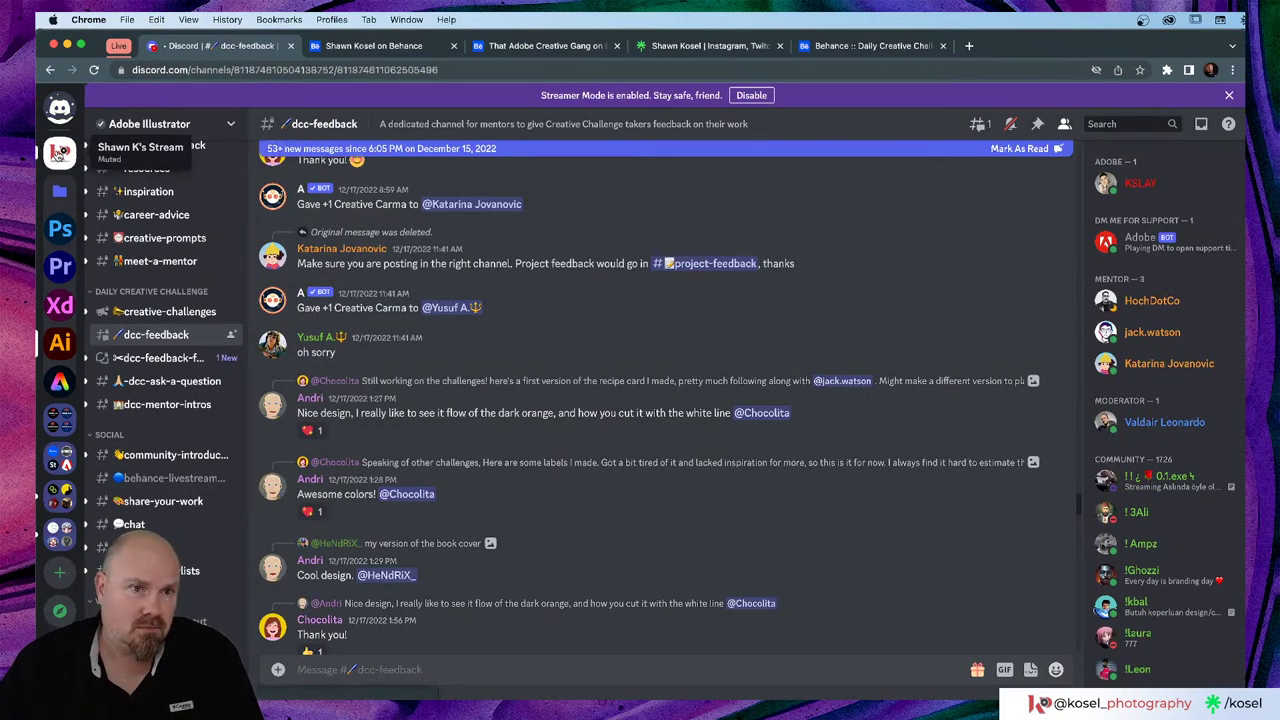
left_click(58, 153)
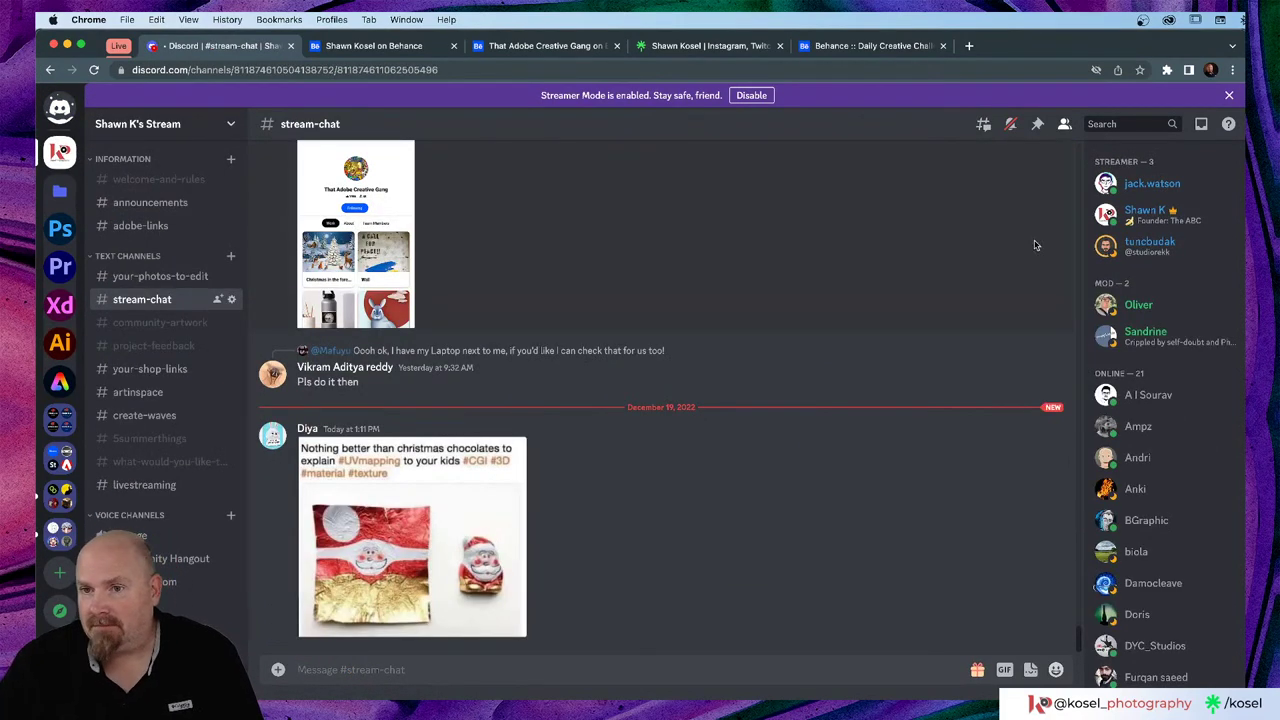